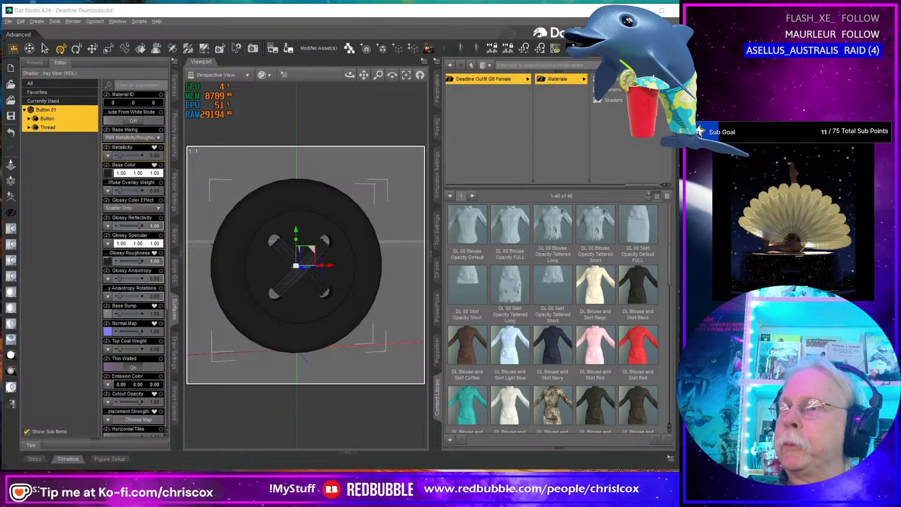
# Step: Switch to the YouTube stream page and the Twitch channel page and check both live chats for duplicated messages
pyautogui.hotkey('alt', 'Tab')
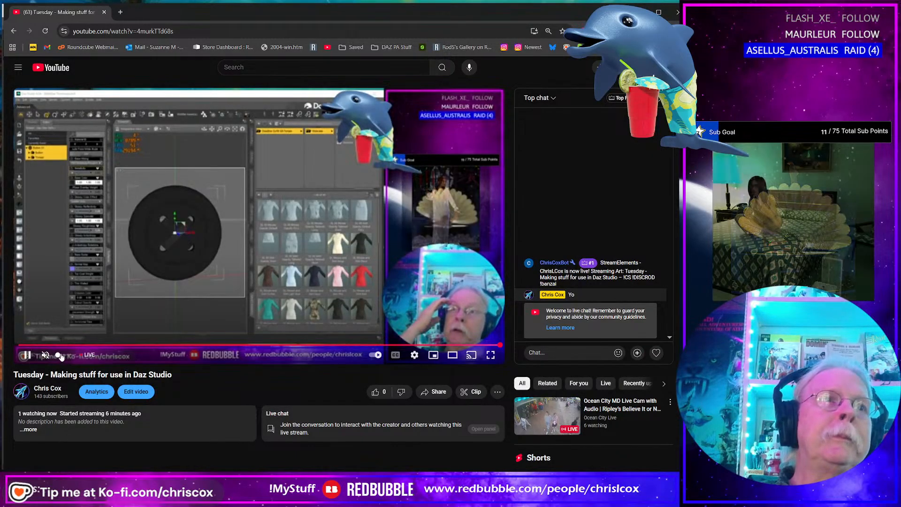
pyautogui.click(65, 355)
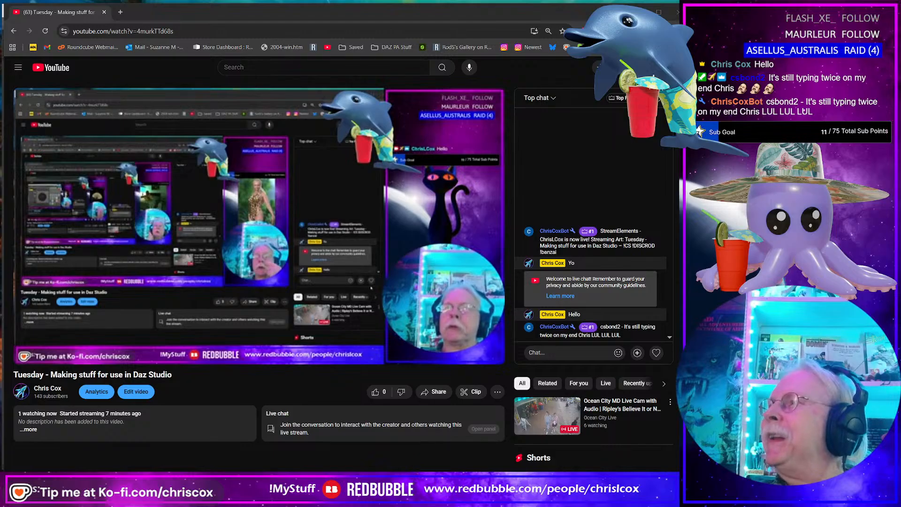
pyautogui.moveTo(891, 98); pyautogui.dragTo(286, 68)
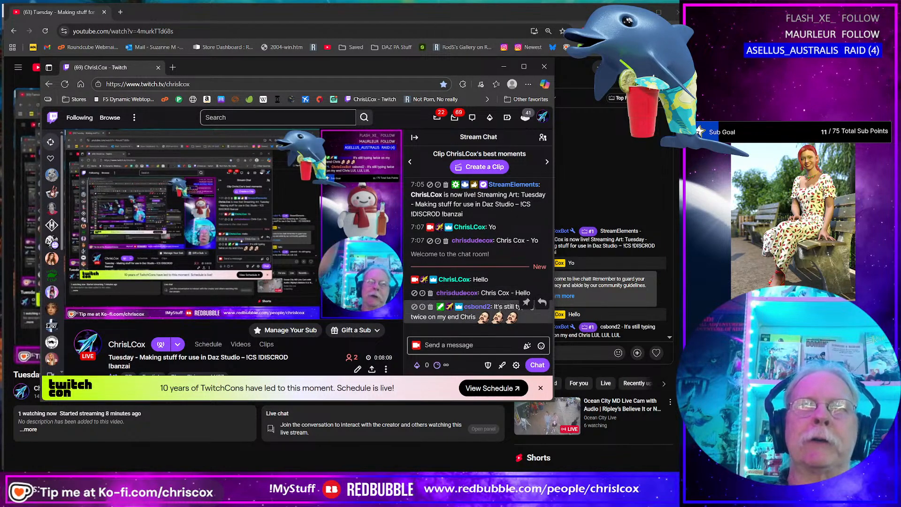
pyautogui.moveTo(382, 66); pyautogui.dragTo(402, 20)
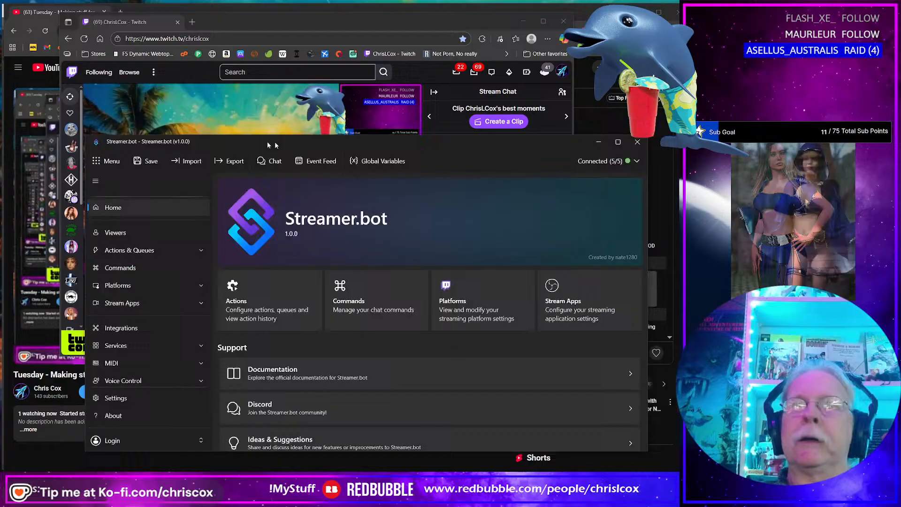
pyautogui.moveTo(272, 142); pyautogui.dragTo(676, 234)
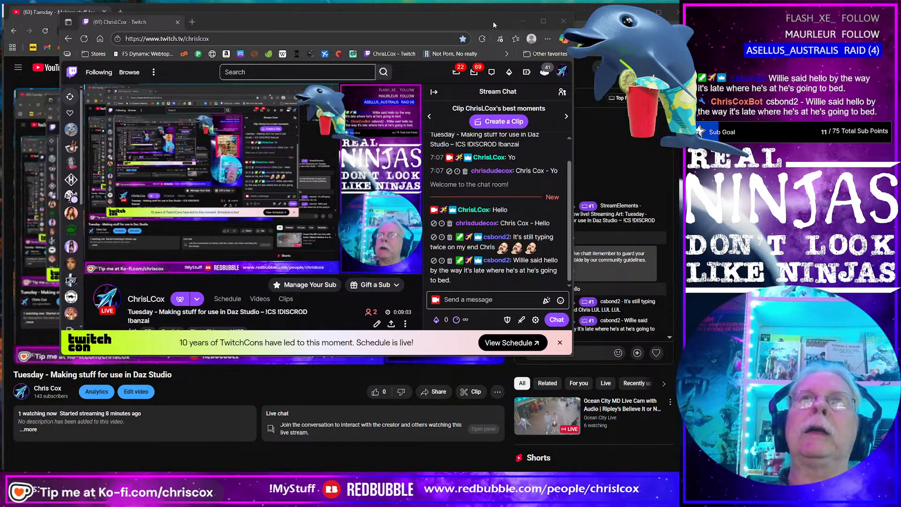
pyautogui.moveTo(493, 21); pyautogui.dragTo(541, 81)
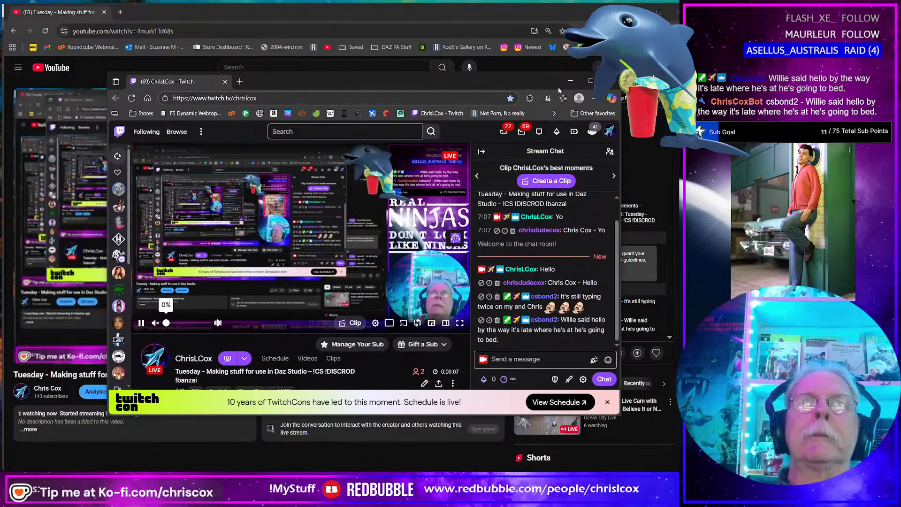
pyautogui.click(570, 82)
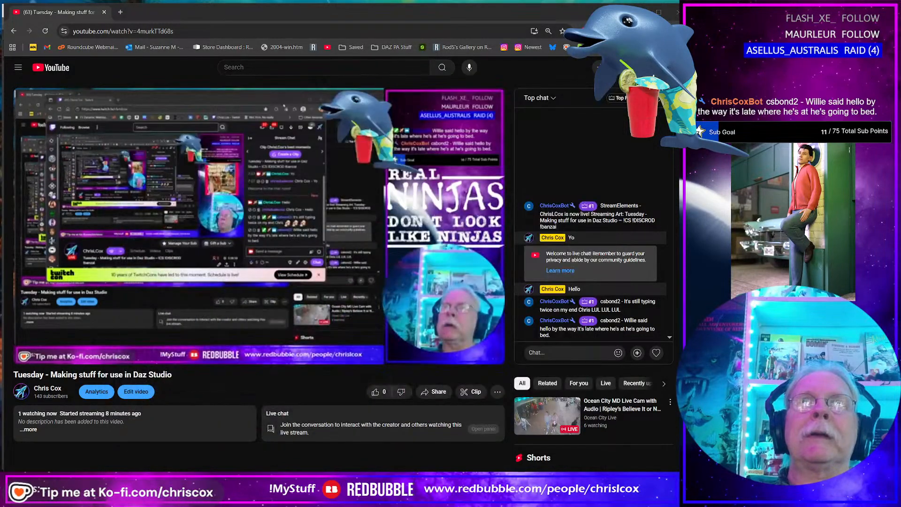
pyautogui.click(638, 12)
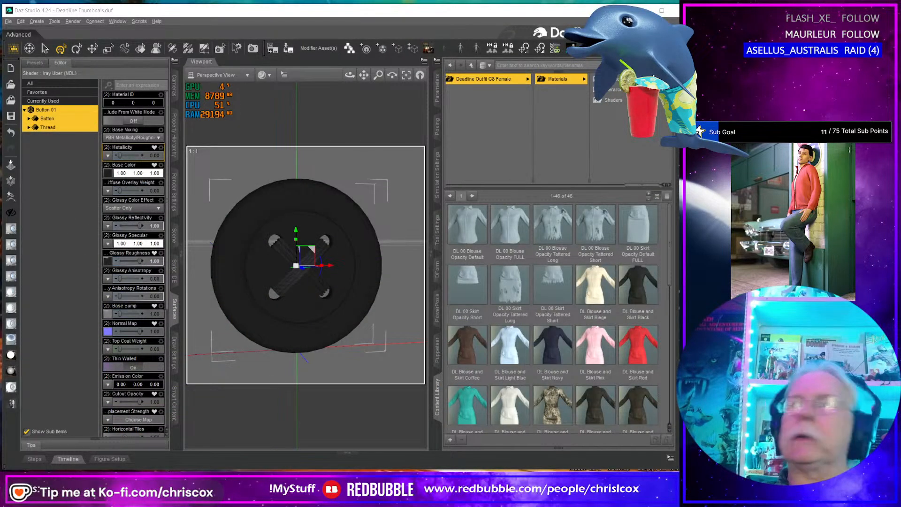
# Step: Switch to Streamer.bot, open the YouTube2Twitch action and expand its second user condition to examine the sub-actions
pyautogui.moveTo(892, 162); pyautogui.dragTo(255, 92)
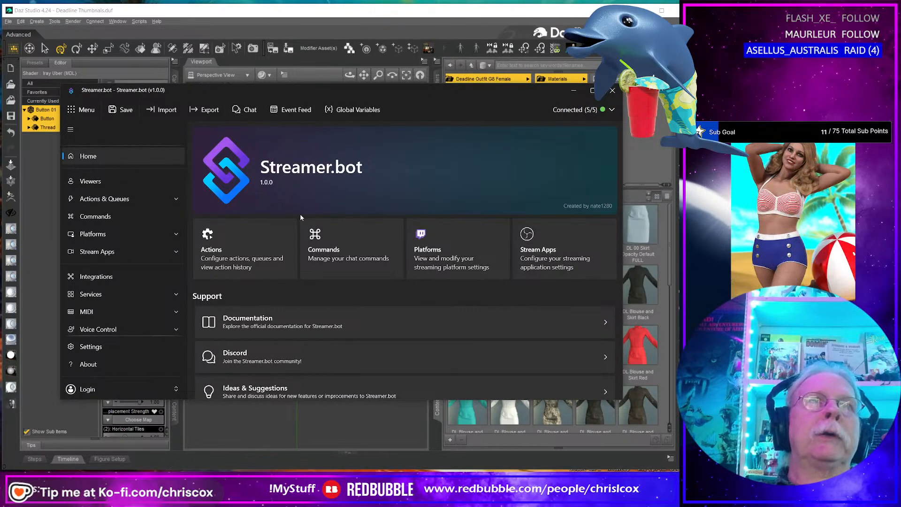
pyautogui.click(120, 199)
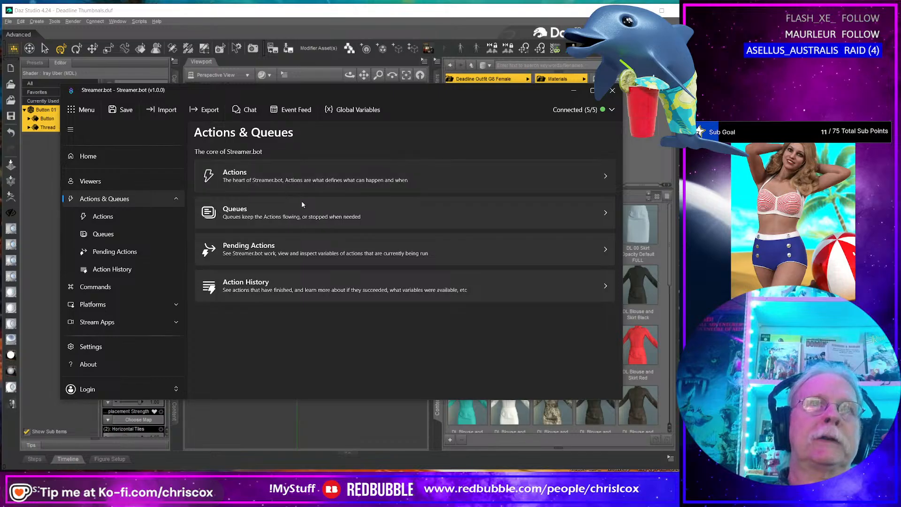
pyautogui.click(301, 183)
pyautogui.scroll(-2, 274, 290)
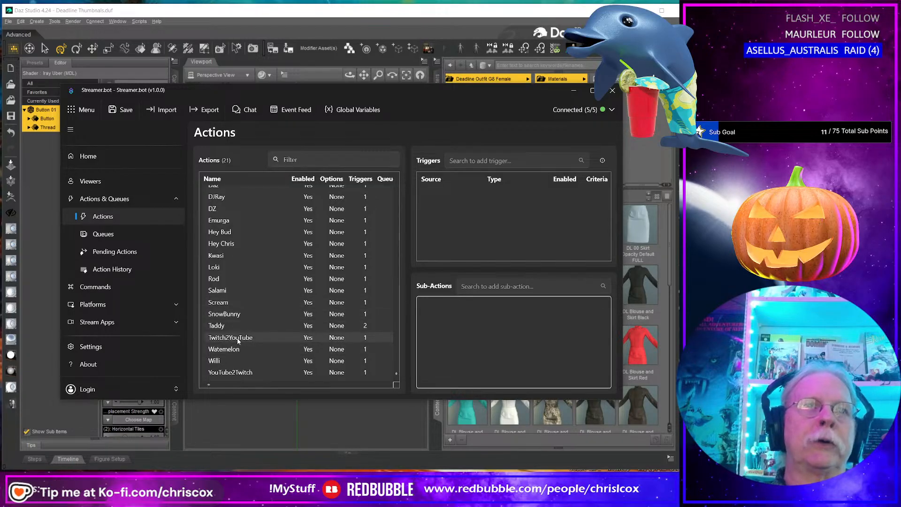
pyautogui.scroll(2, 244, 341)
pyautogui.scroll(-2, 243, 341)
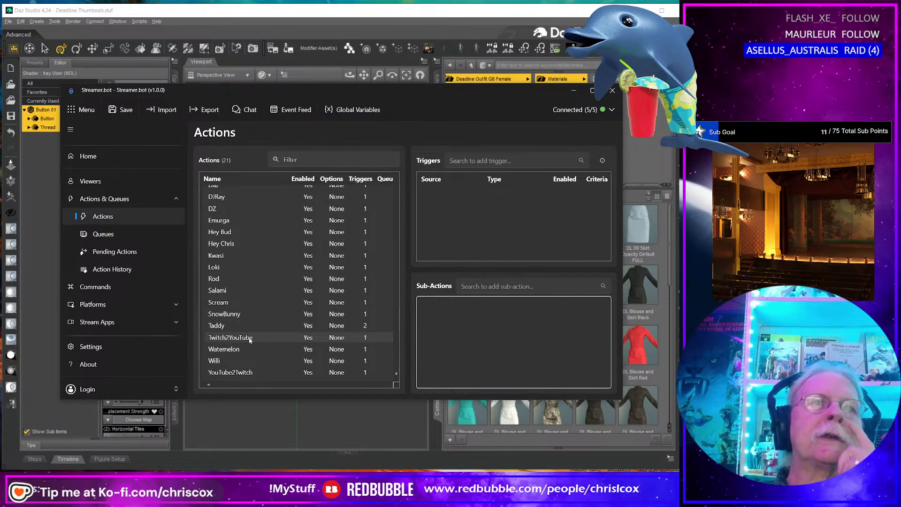
pyautogui.click(241, 372)
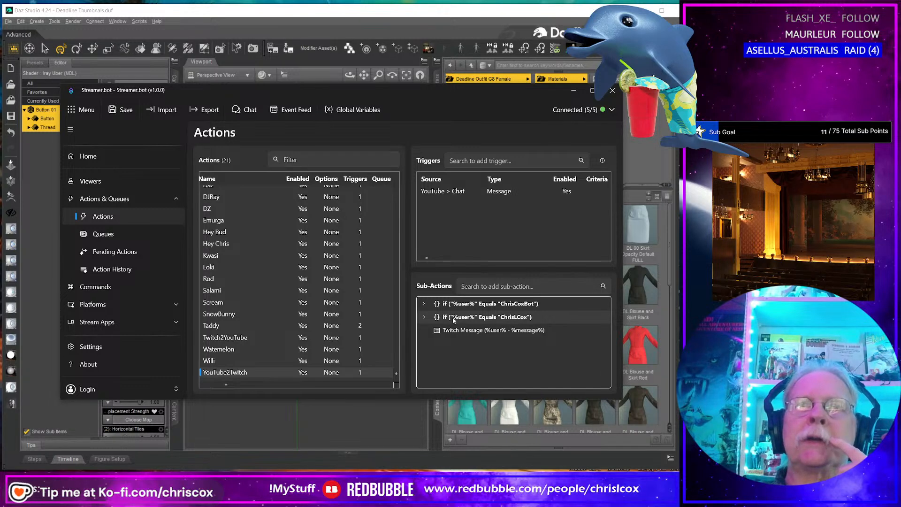
pyautogui.click(424, 318)
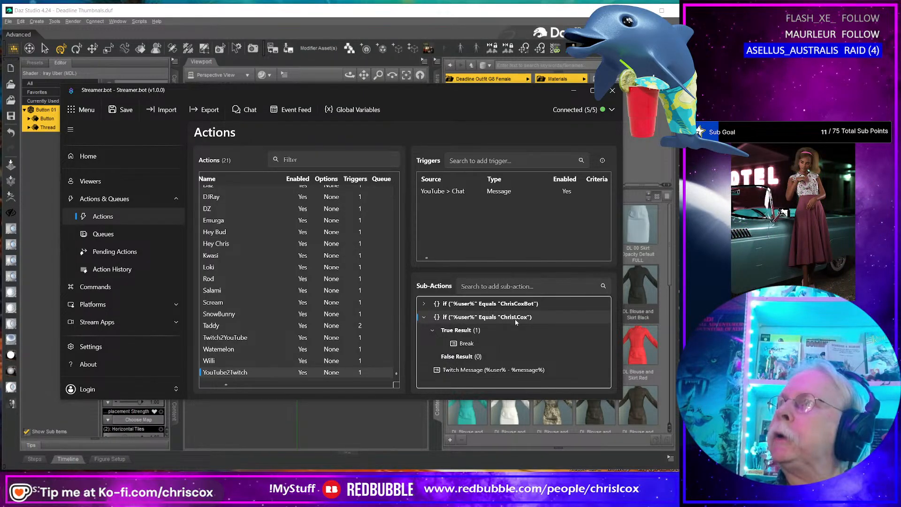
# Step: Switch to DAZ Install Manager and collapse the Launchable Products group
pyautogui.hotkey('alt', 'Tab')
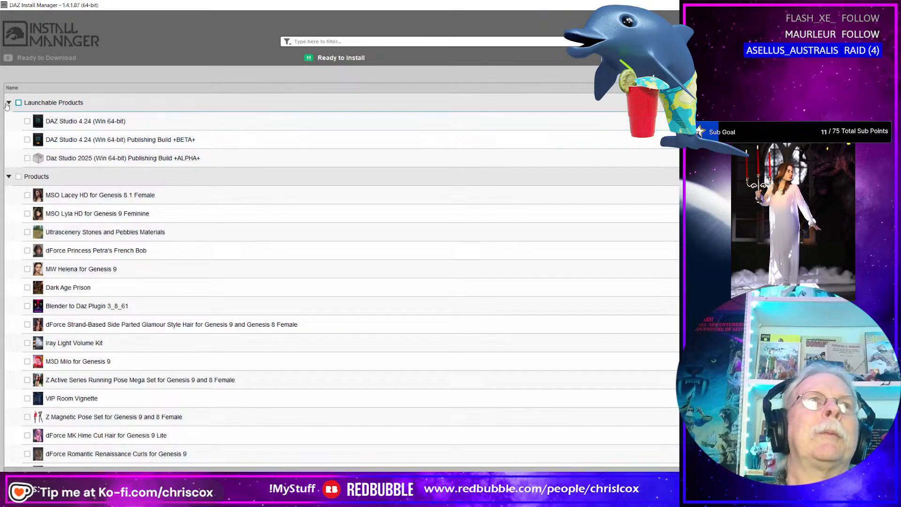
pyautogui.click(282, 103)
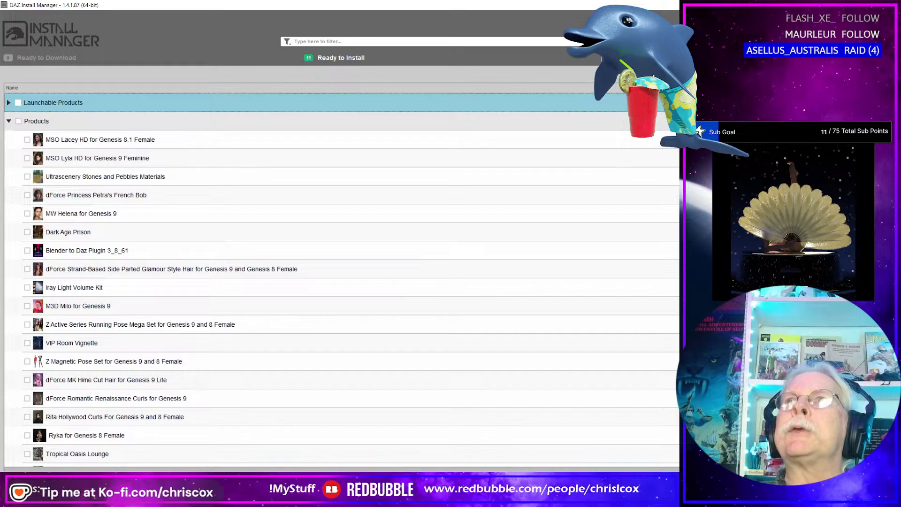
# Step: Switch to the YouTube stream page and select the streamer's display name beside the Hello message in the live chat
pyautogui.hotkey('alt', 'Tab')
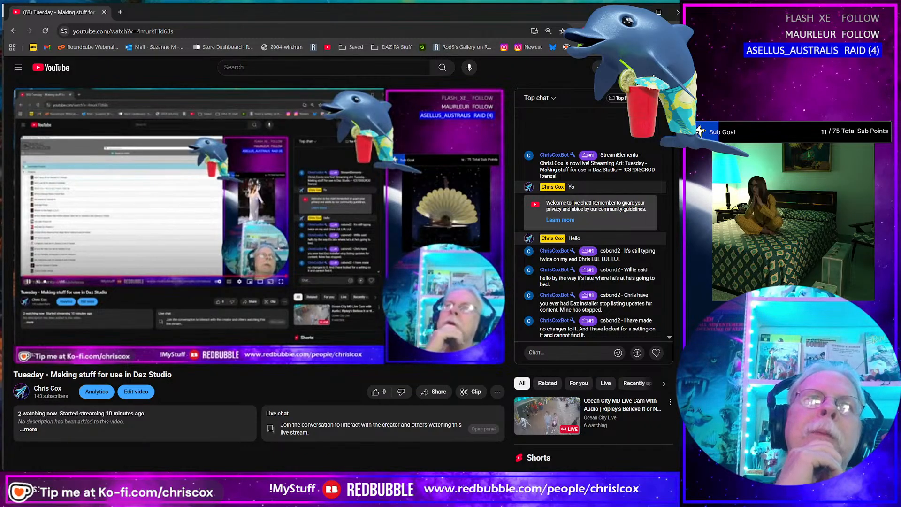
pyautogui.moveTo(488, 293)
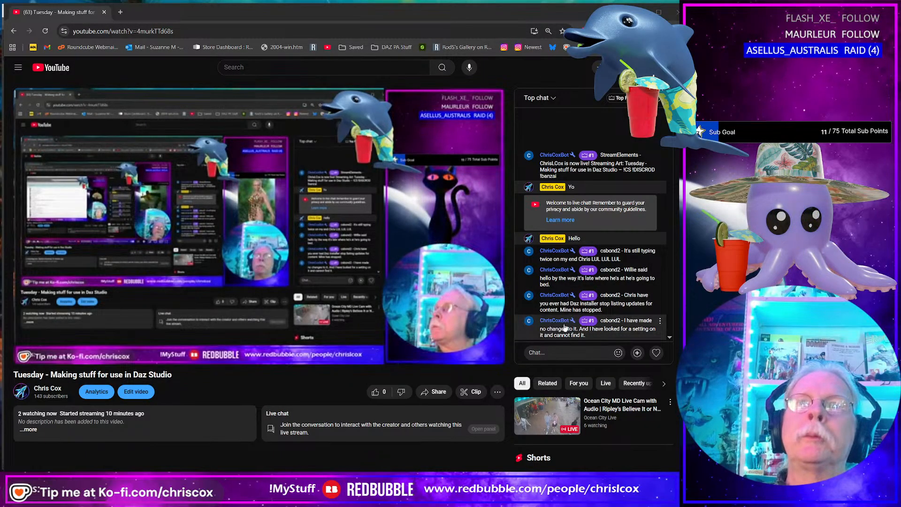
pyautogui.click(553, 241)
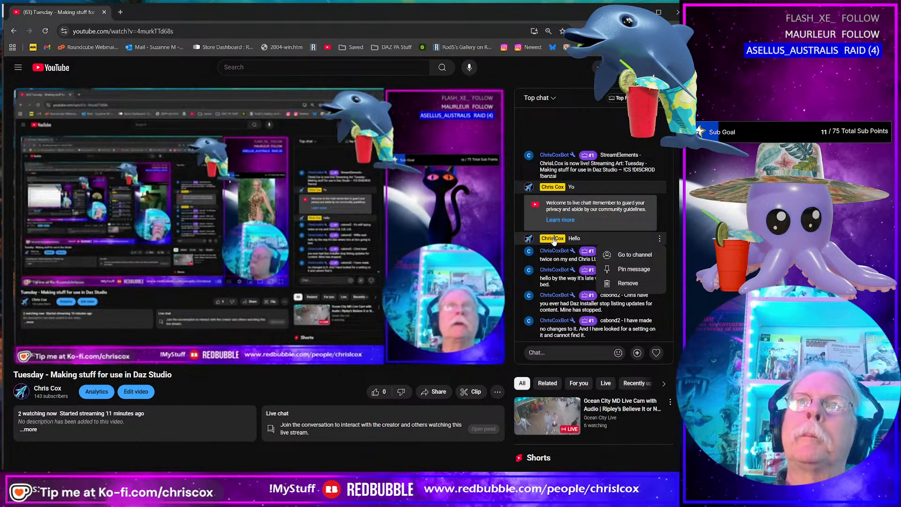
pyautogui.click(554, 239)
pyautogui.click(553, 240)
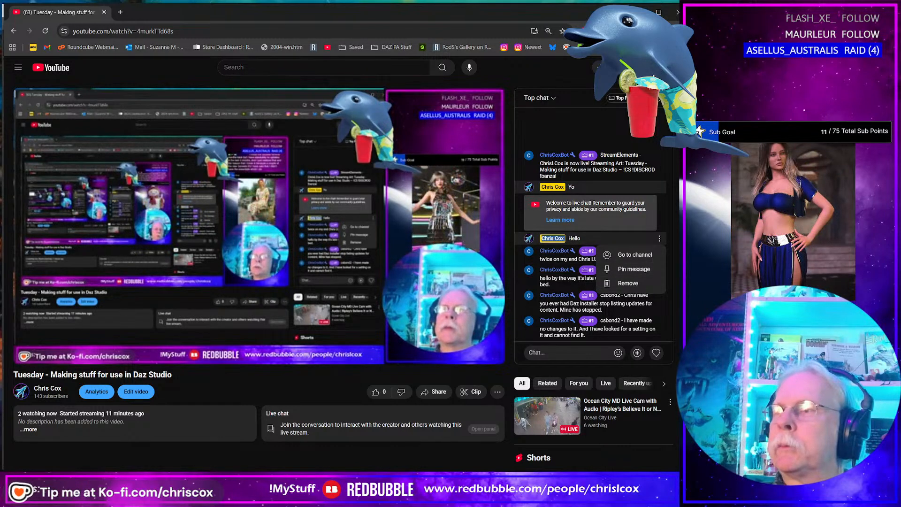
# Step: Log in to the DAZ 3D account in DAZ Install Manager with the saved credentials and view the packages ready to download
pyautogui.hotkey('alt', 'Tab')
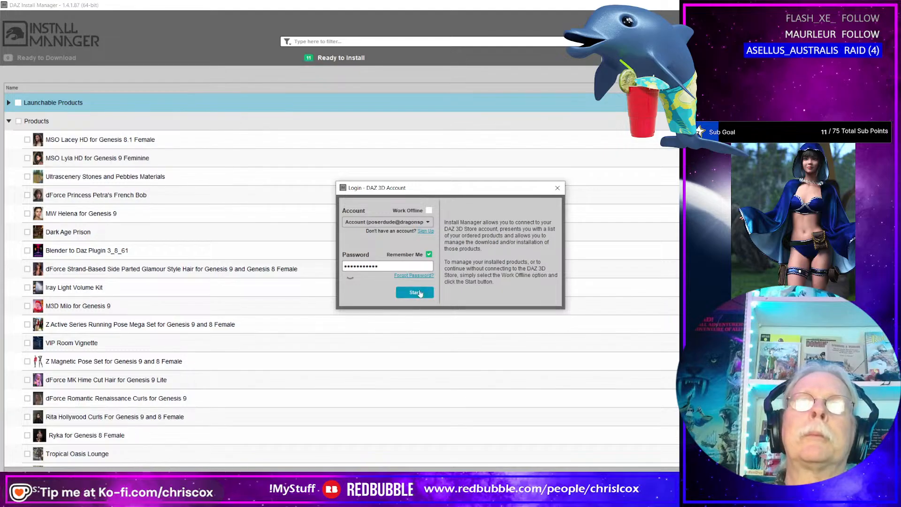
pyautogui.click(414, 292)
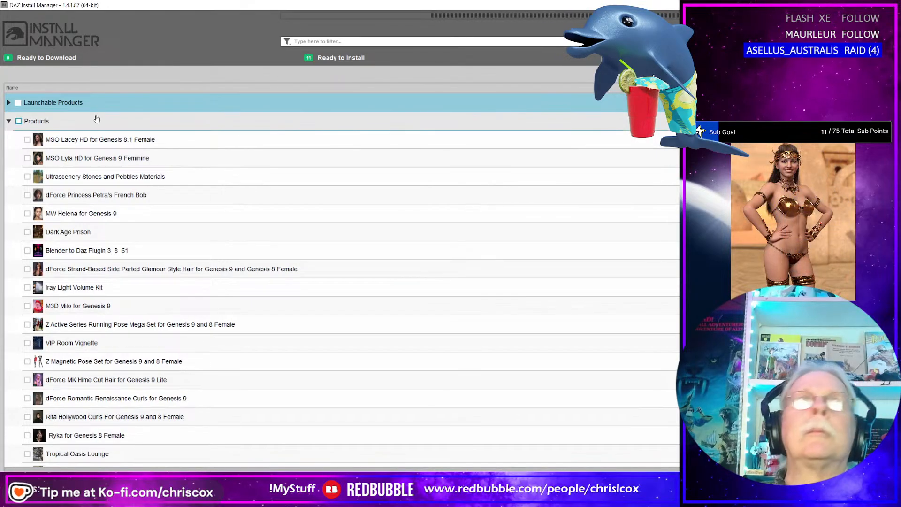
pyautogui.click(45, 59)
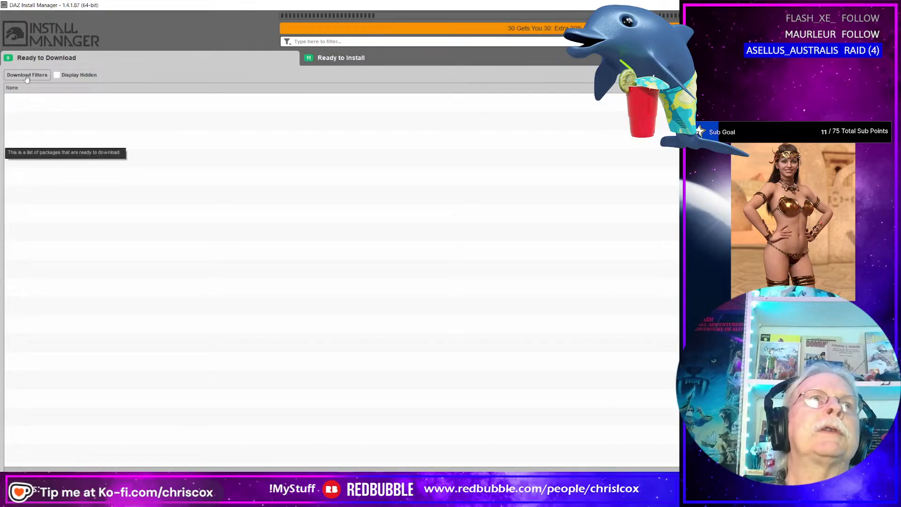
pyautogui.moveTo(125, 9); pyautogui.dragTo(156, 39)
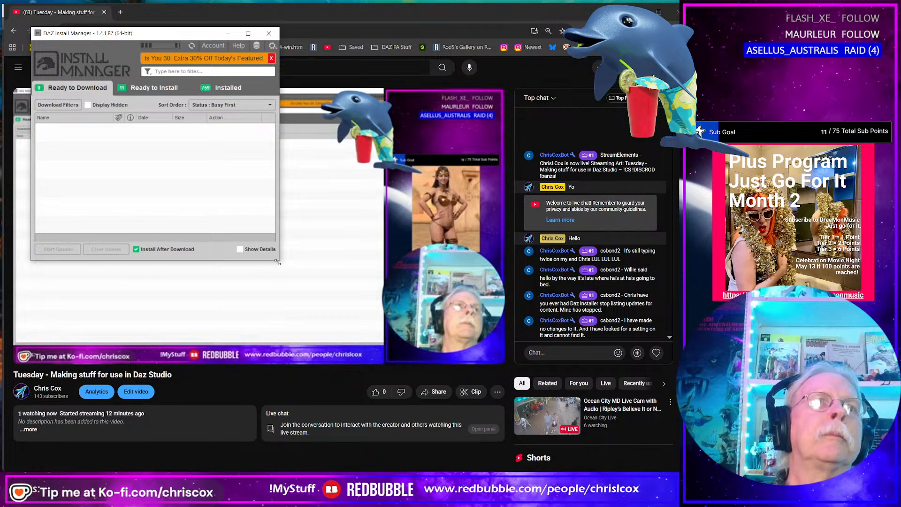
pyautogui.moveTo(278, 261); pyautogui.dragTo(504, 426)
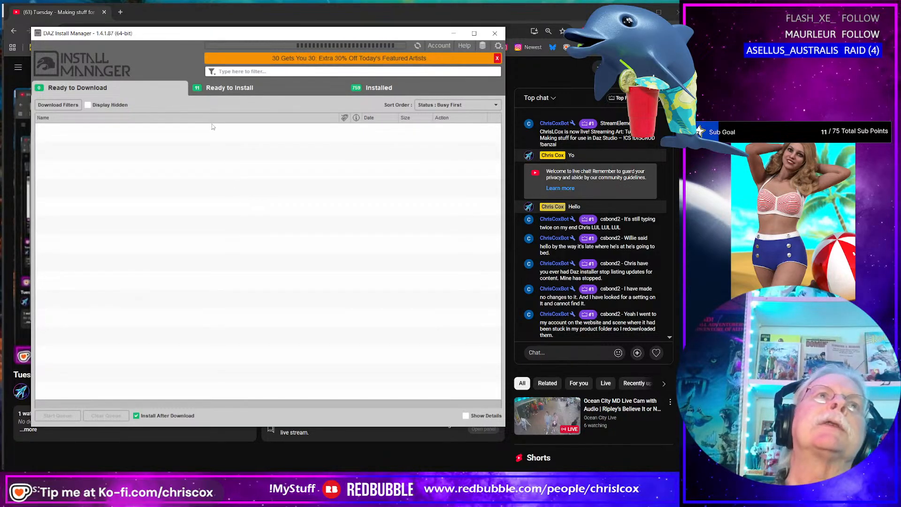
pyautogui.moveTo(211, 35); pyautogui.dragTo(679, 22)
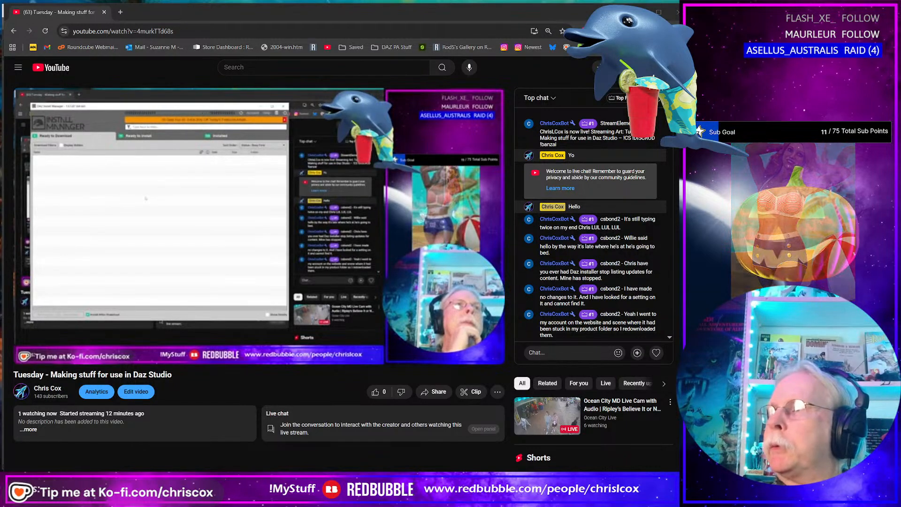
# Step: In Streamer.bot, set the value of the YouTube2Twitch action's second user condition to the streamer's YouTube display name
pyautogui.hotkey('alt', 'Tab')
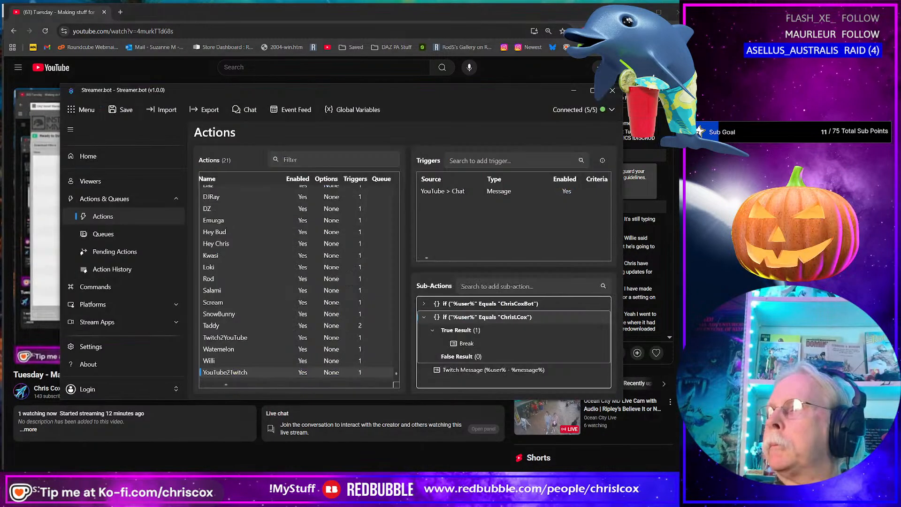
pyautogui.doubleClick(501, 317)
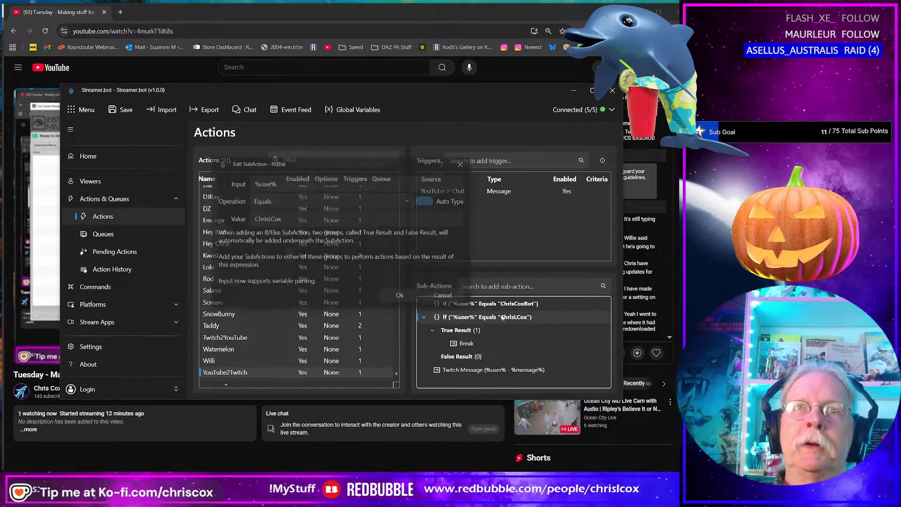
pyautogui.moveTo(288, 216); pyautogui.dragTo(213, 214)
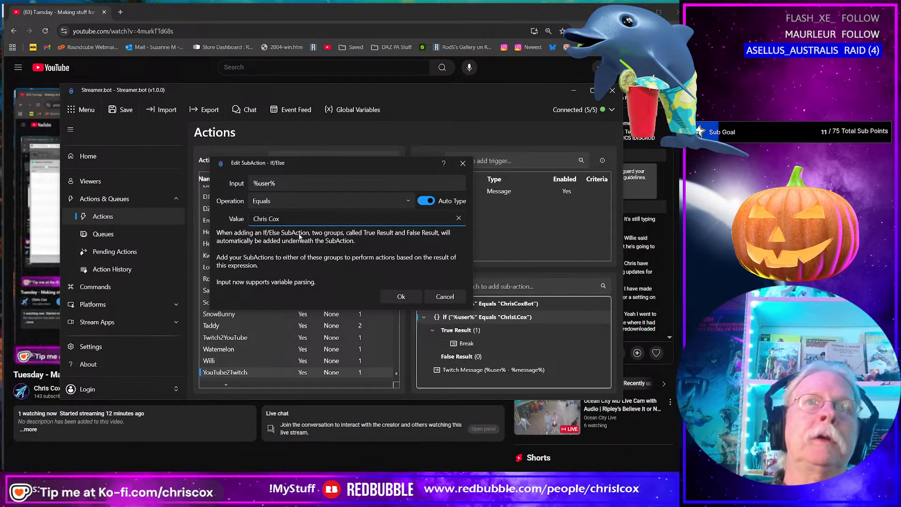
pyautogui.click(404, 296)
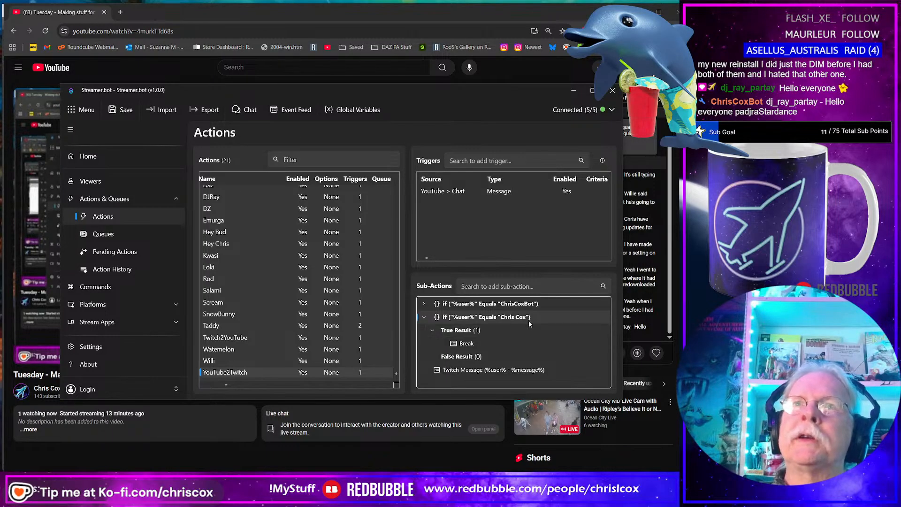
pyautogui.click(574, 90)
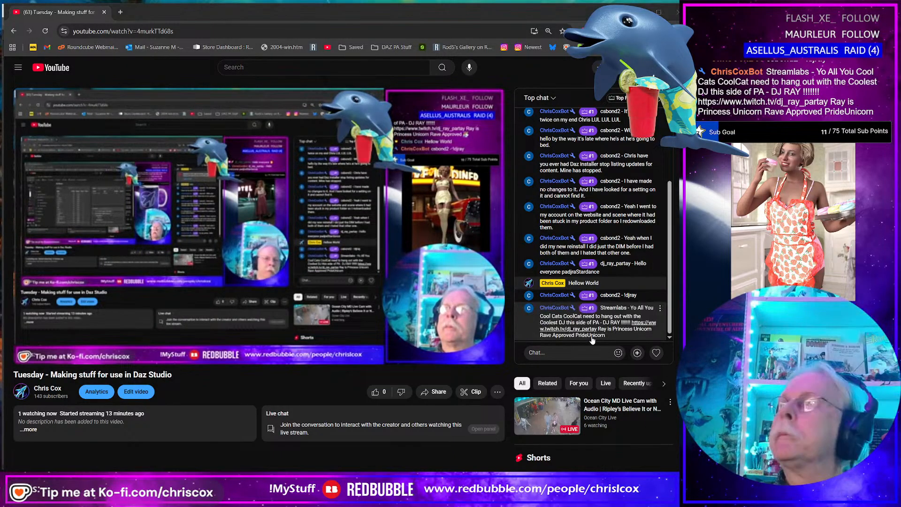
# Step: Switch to the Twitch channel page and check the stream chat for repeated messages
pyautogui.hotkey('alt', 'Tab')
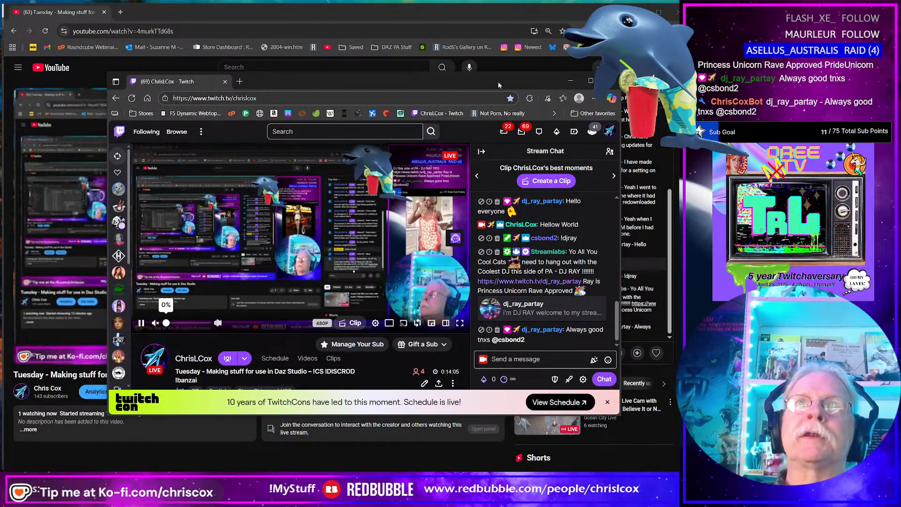
pyautogui.moveTo(469, 81); pyautogui.dragTo(404, 20)
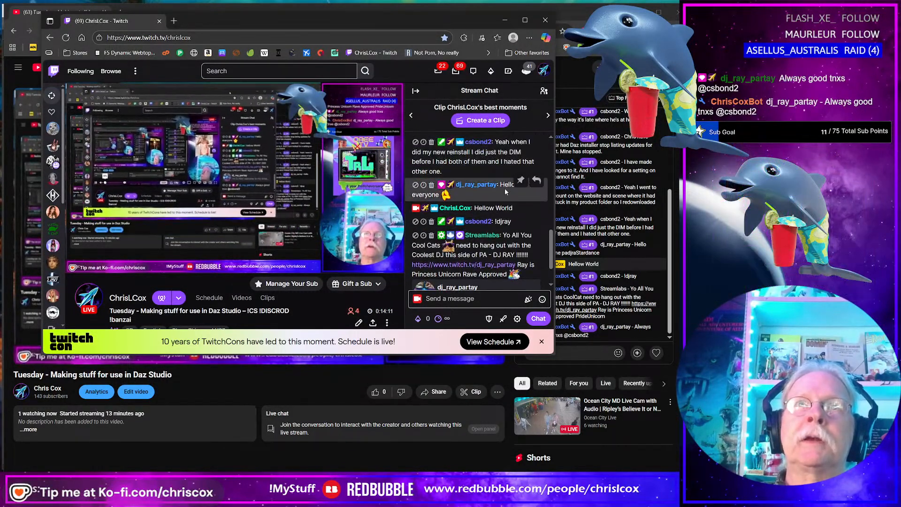
pyautogui.scroll(-1, 496, 212)
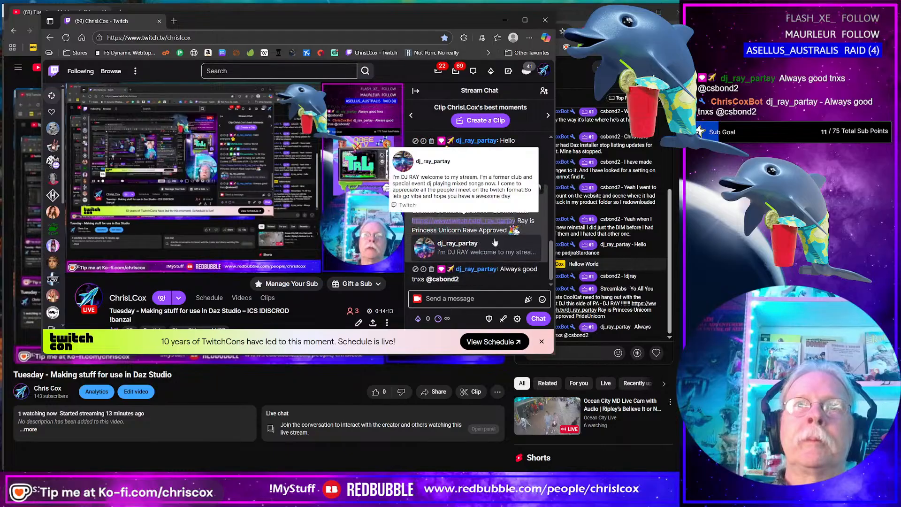
pyautogui.moveTo(460, 27); pyautogui.dragTo(900, 70)
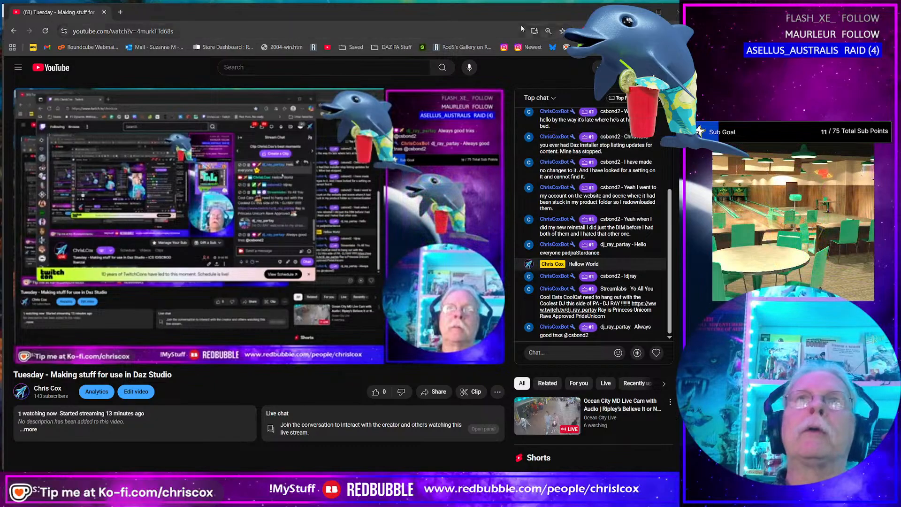
# Step: Move the YouTube window off this screen and bring the DAZ Install Manager window into view over Daz Studio
pyautogui.moveTo(500, 10); pyautogui.dragTo(900, 52)
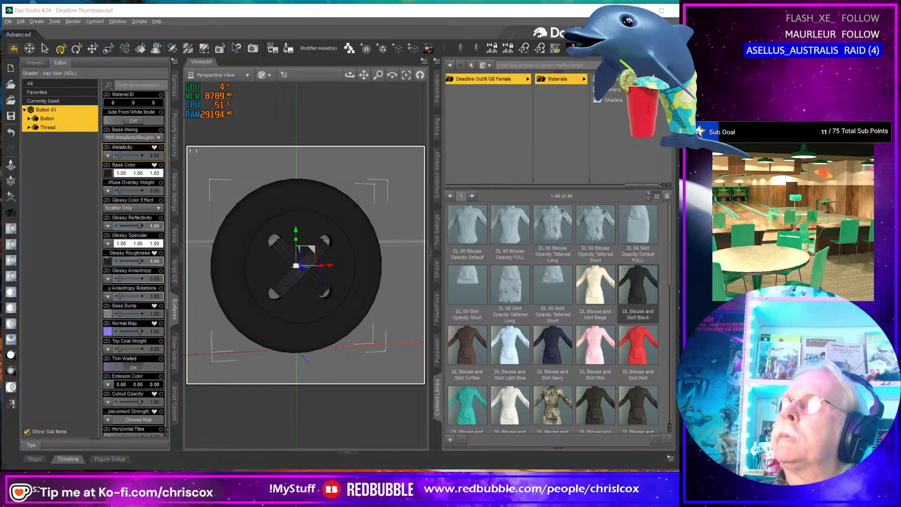
pyautogui.moveTo(900, 84); pyautogui.dragTo(204, 53)
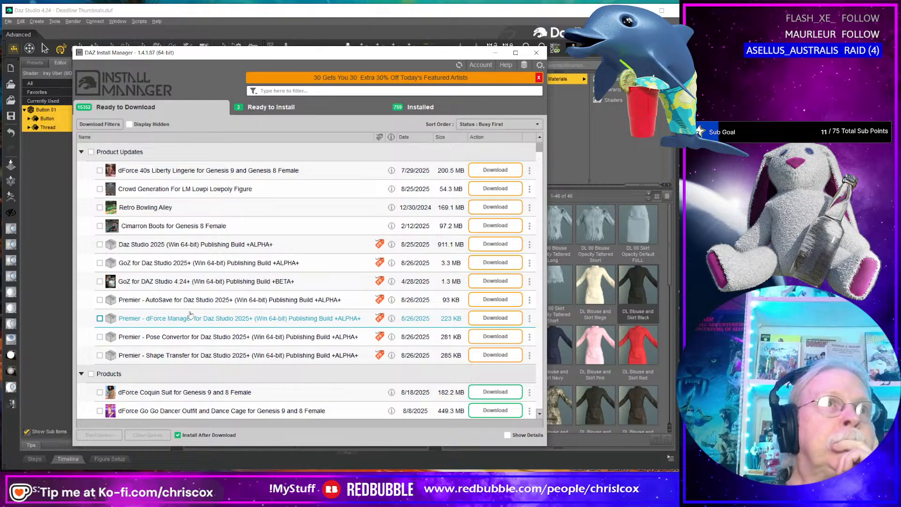
pyautogui.scroll(-2, 190, 314)
pyautogui.scroll(2, 190, 315)
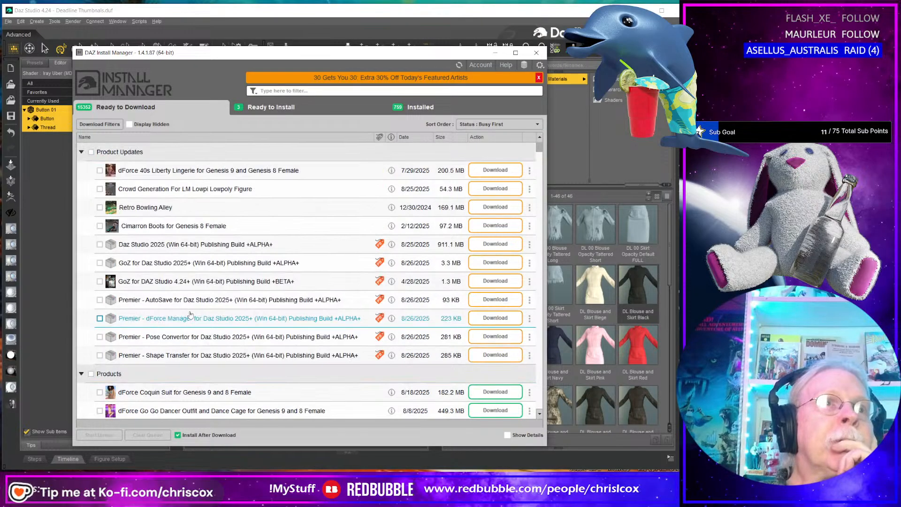
# Step: Collapse the Products group in the ready-to-download list and review the Product Updates packages, leaving them all unselected
pyautogui.click(83, 374)
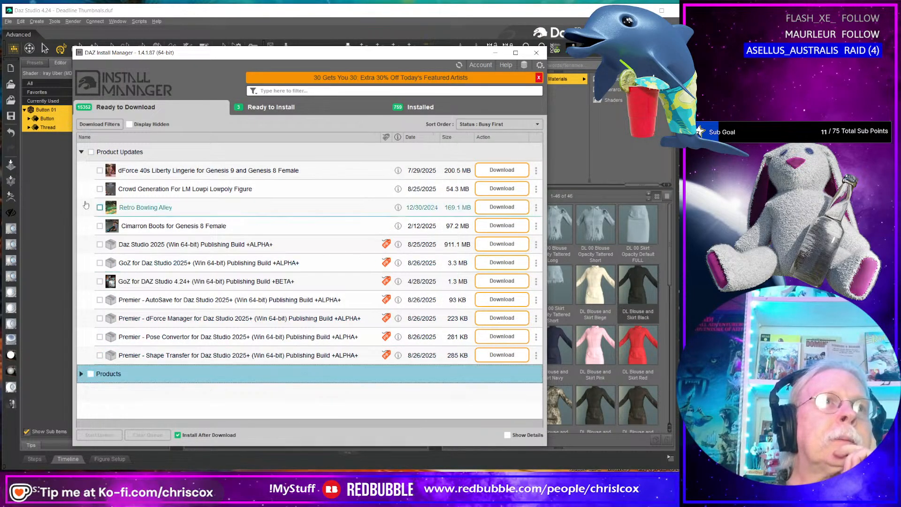
pyautogui.click(81, 152)
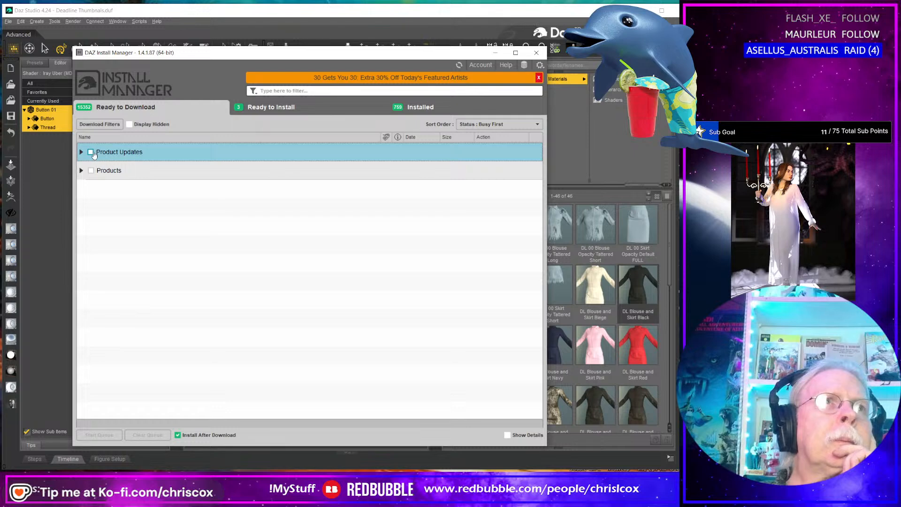
pyautogui.click(91, 152)
pyautogui.click(81, 153)
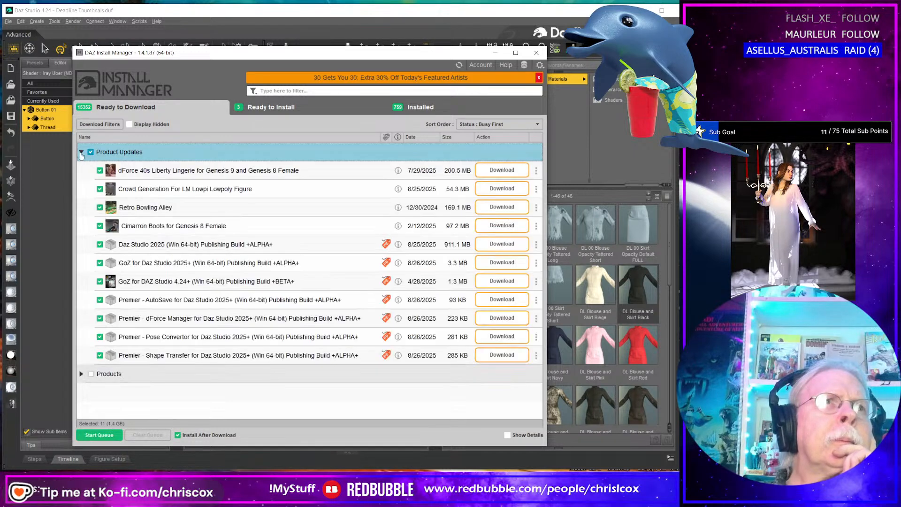
pyautogui.click(90, 152)
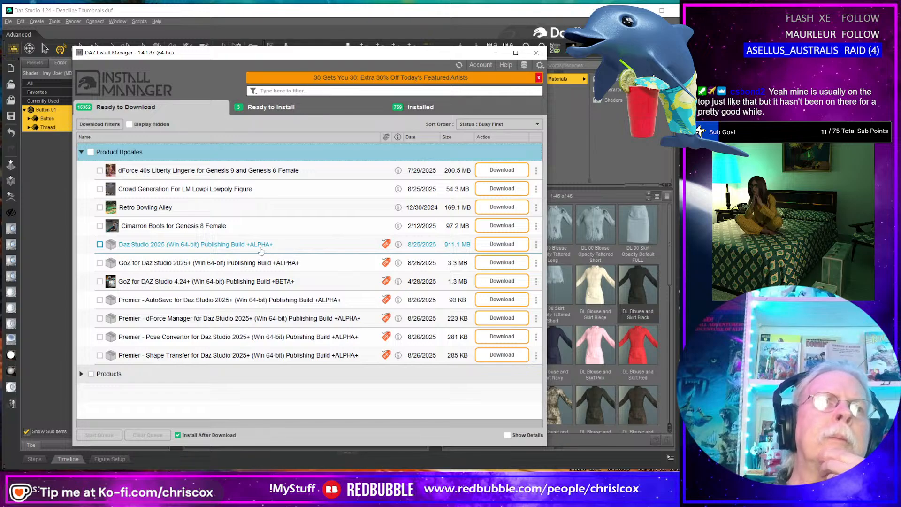
pyautogui.moveTo(235, 273)
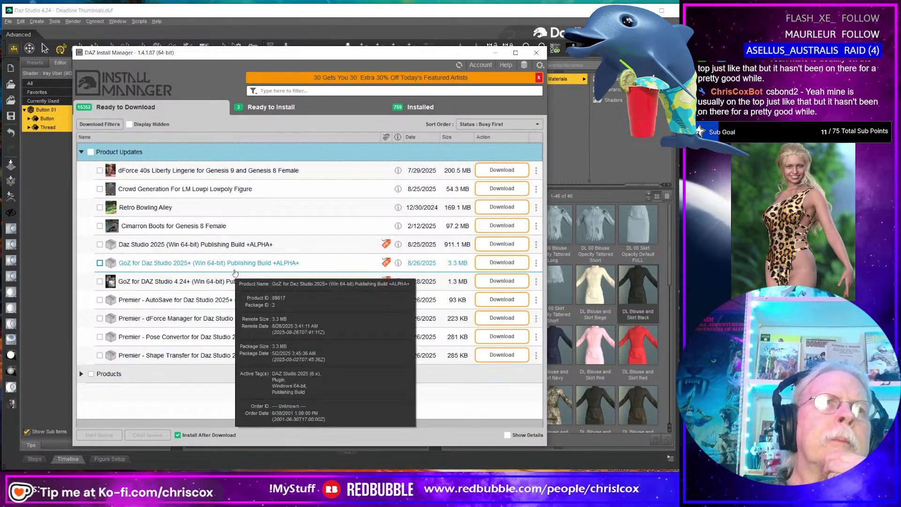
pyautogui.moveTo(212, 318)
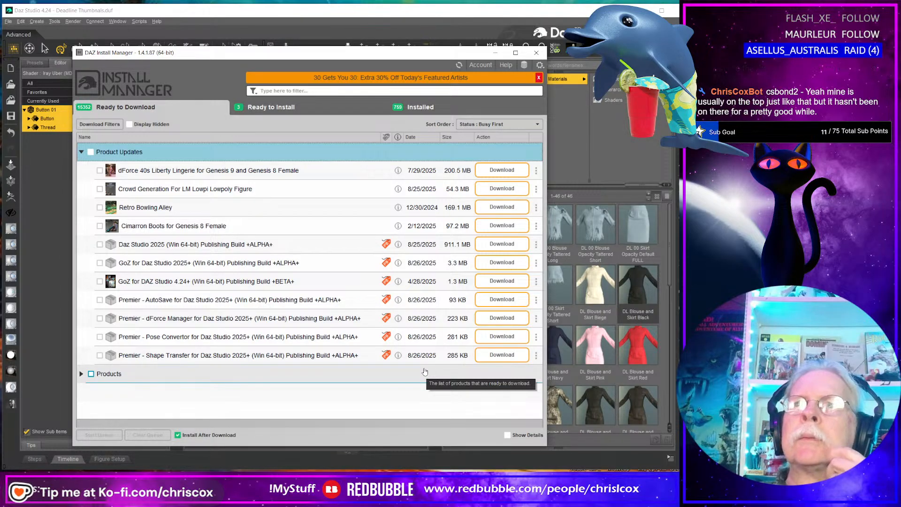
pyautogui.moveTo(422, 368)
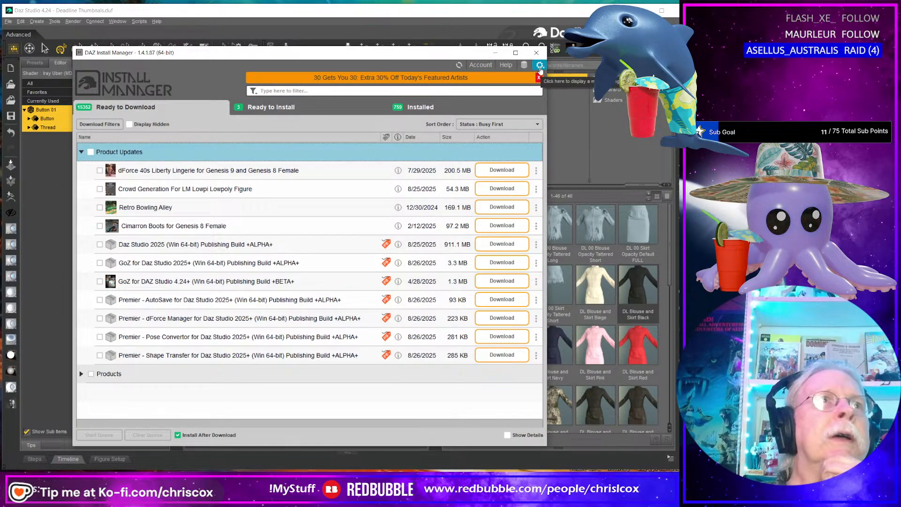
# Step: Open Install Manager's Advanced Settings and look through the Downloads, Installation, Applications and Accounts pages for an option controlling product updates
pyautogui.click(540, 67)
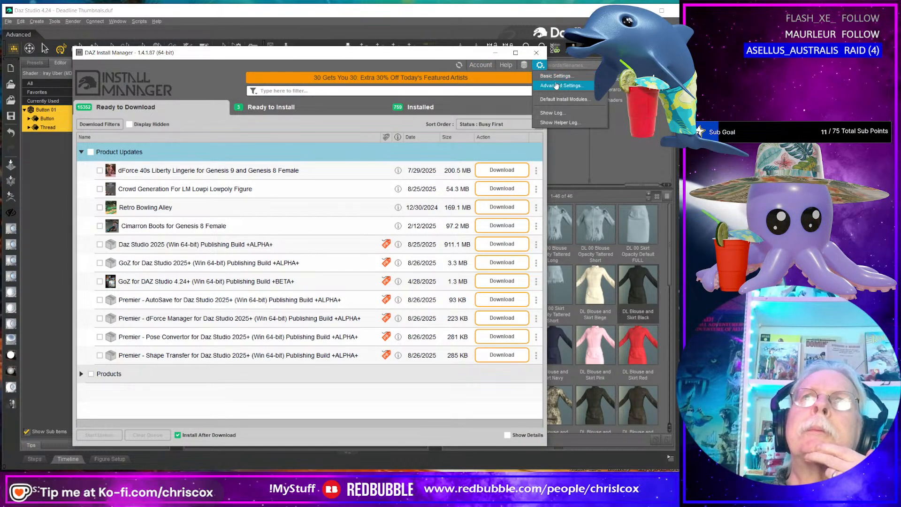
pyautogui.click(558, 86)
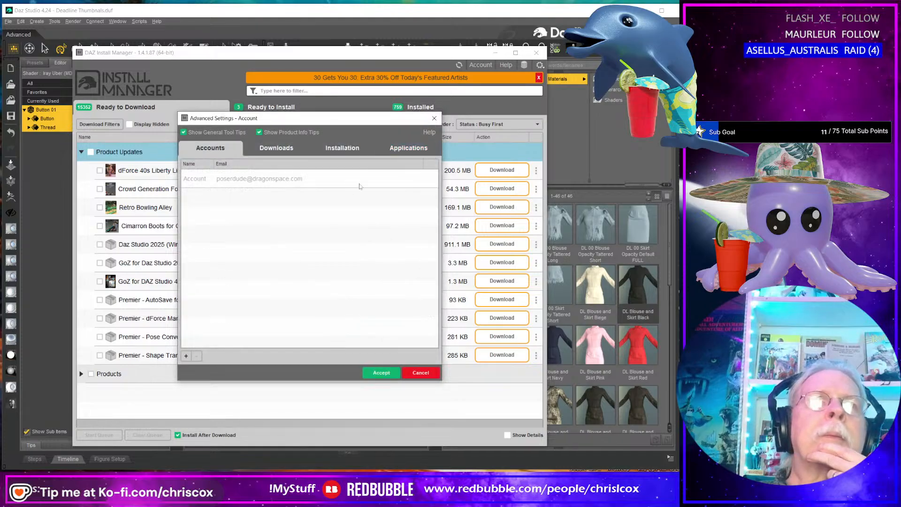
pyautogui.click(271, 150)
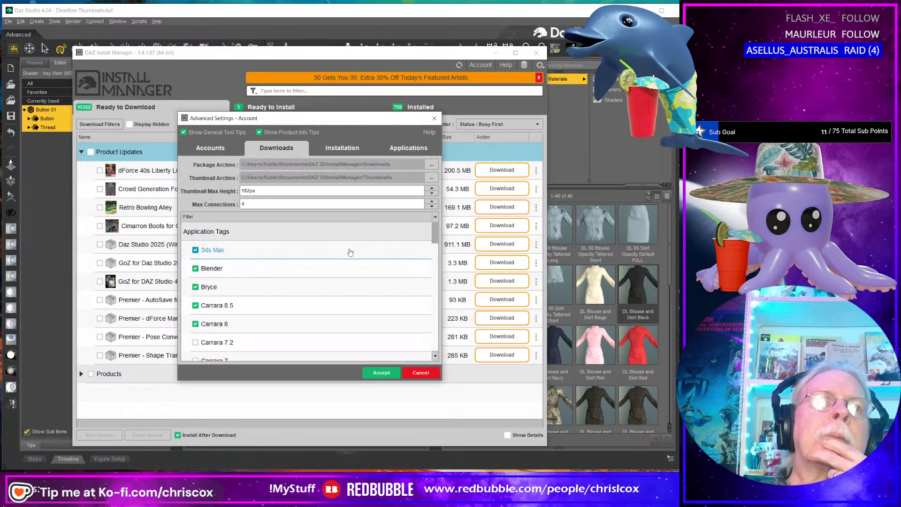
pyautogui.scroll(-1, 342, 254)
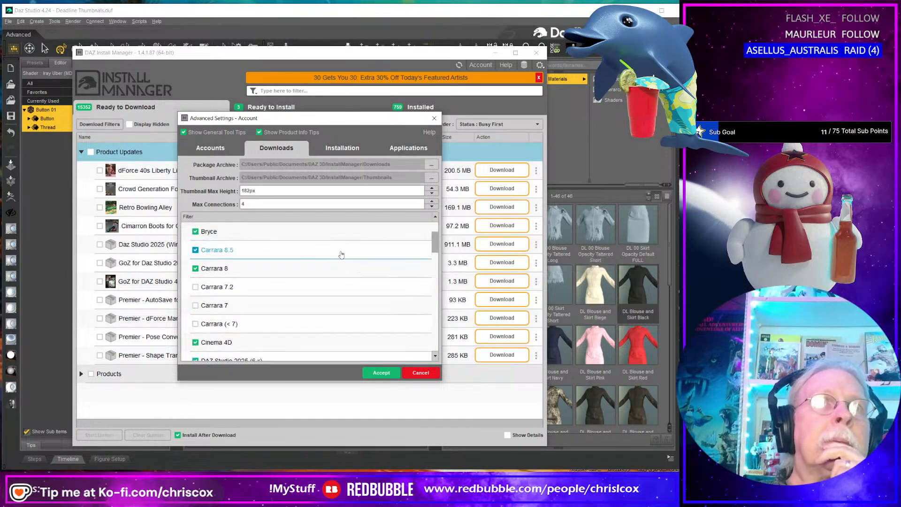
pyautogui.scroll(1, 342, 254)
pyautogui.click(342, 148)
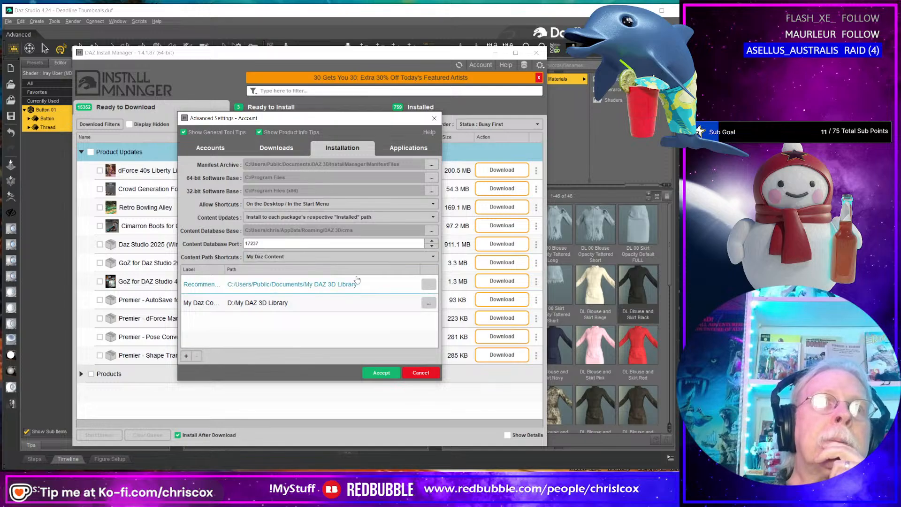
pyautogui.click(407, 149)
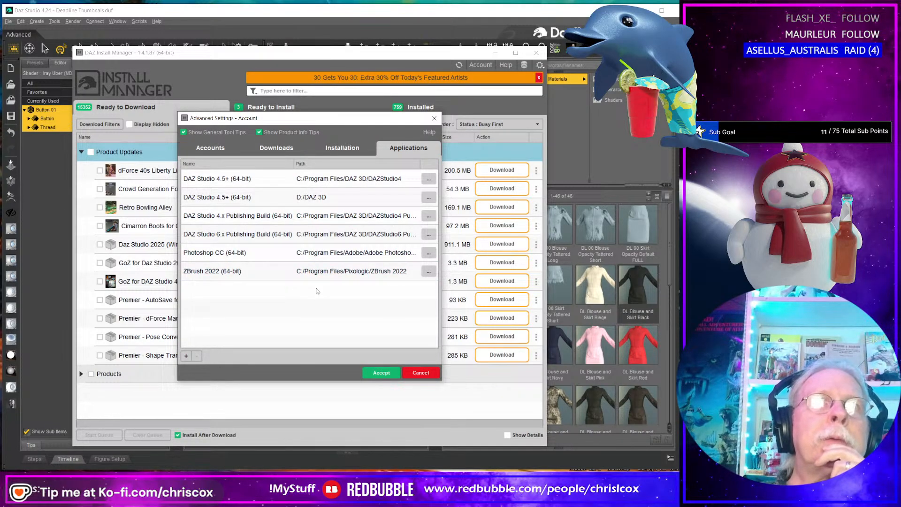
pyautogui.click(210, 150)
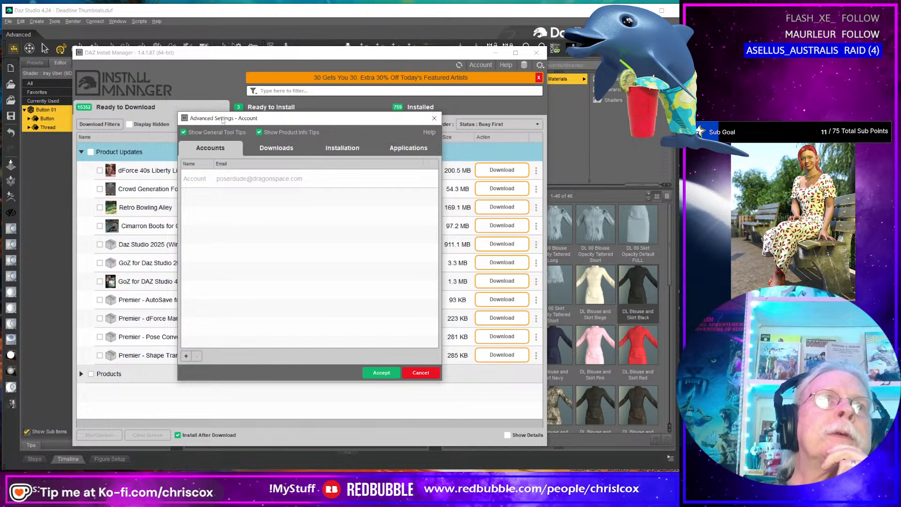
# Step: Move the Advanced Settings window clear and examine the download filters for application, platform and release channel tags
pyautogui.moveTo(222, 120); pyautogui.dragTo(271, 182)
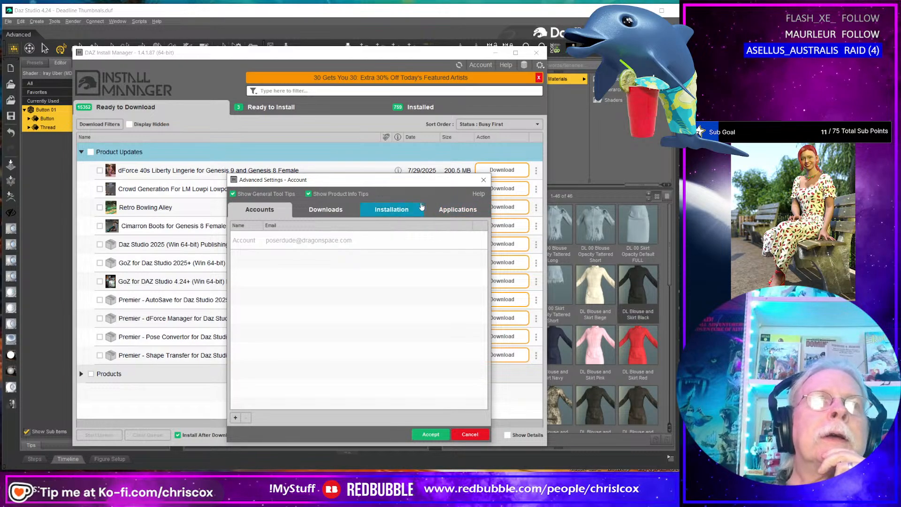
pyautogui.click(325, 210)
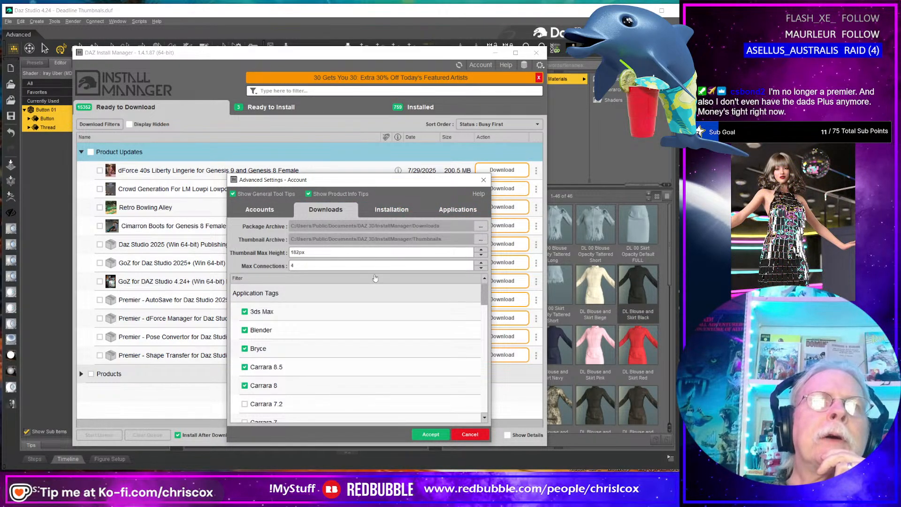
pyautogui.scroll(-10, 331, 317)
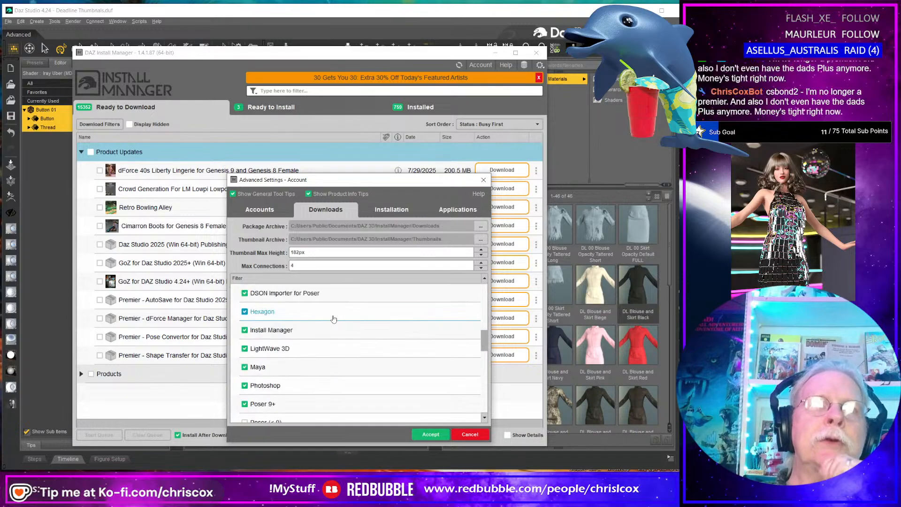
pyautogui.scroll(-3, 333, 320)
pyautogui.scroll(1, 333, 319)
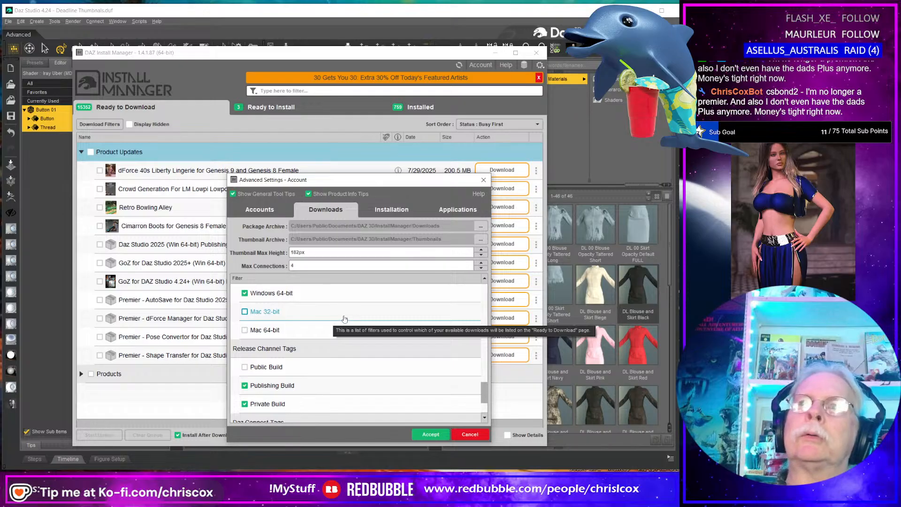
pyautogui.scroll(8, 331, 320)
pyautogui.scroll(3, 327, 322)
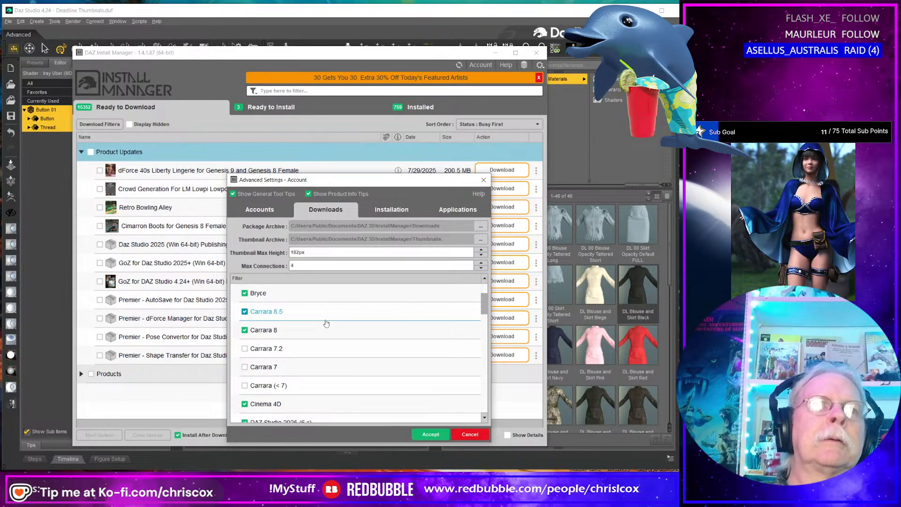
pyautogui.scroll(-1, 326, 324)
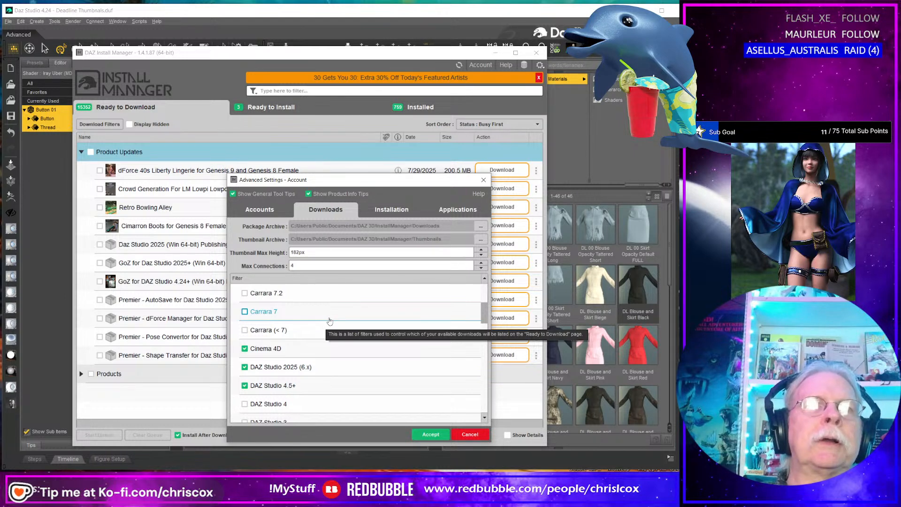
pyautogui.scroll(-2, 329, 321)
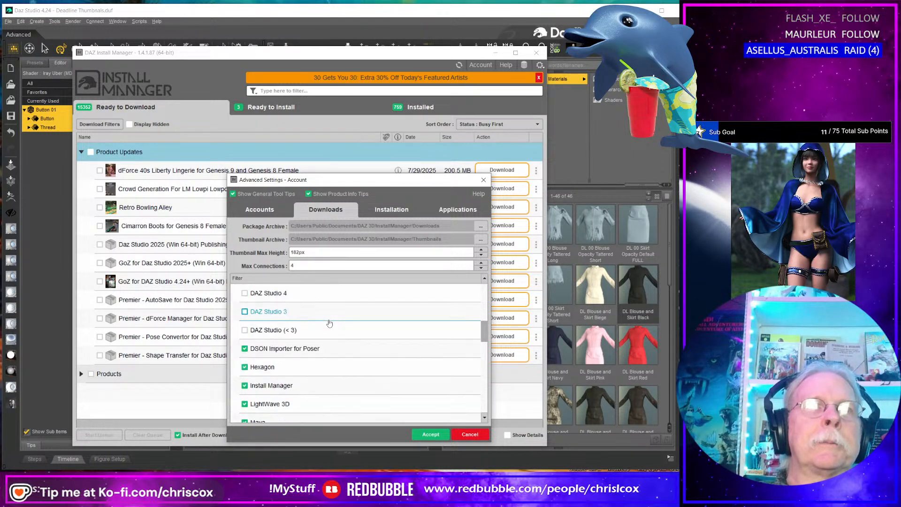
# Step: Move the Advanced Settings window up, make it taller, and recheck the download filters through to the Daz Connect tags
pyautogui.moveTo(331, 182); pyautogui.dragTo(346, 140)
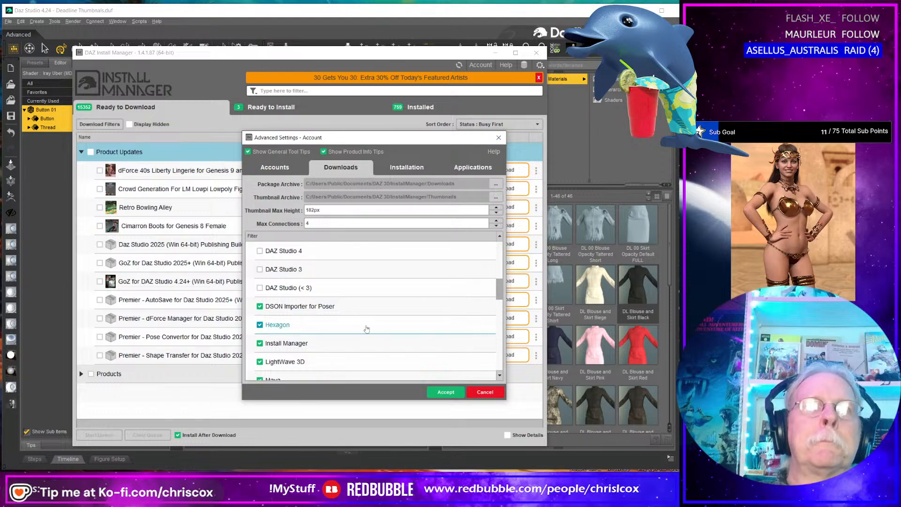
pyautogui.moveTo(416, 400); pyautogui.dragTo(416, 444)
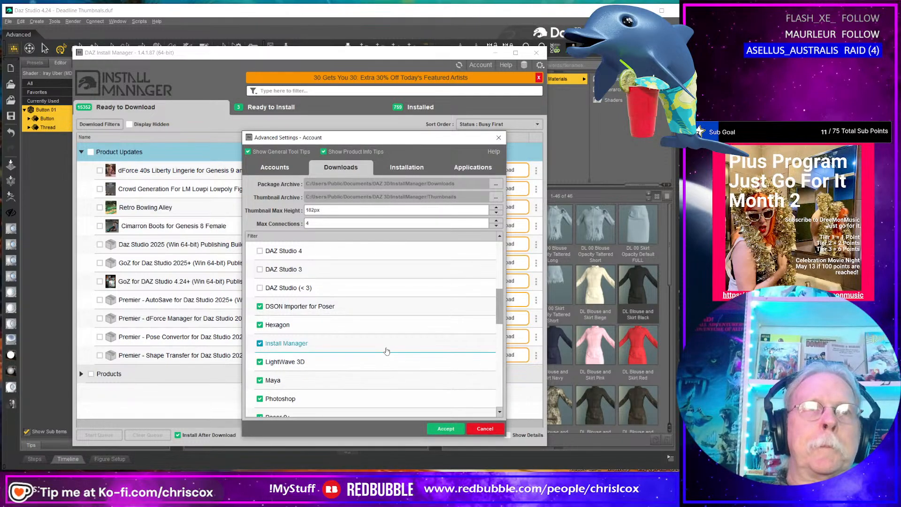
pyautogui.scroll(-3, 387, 350)
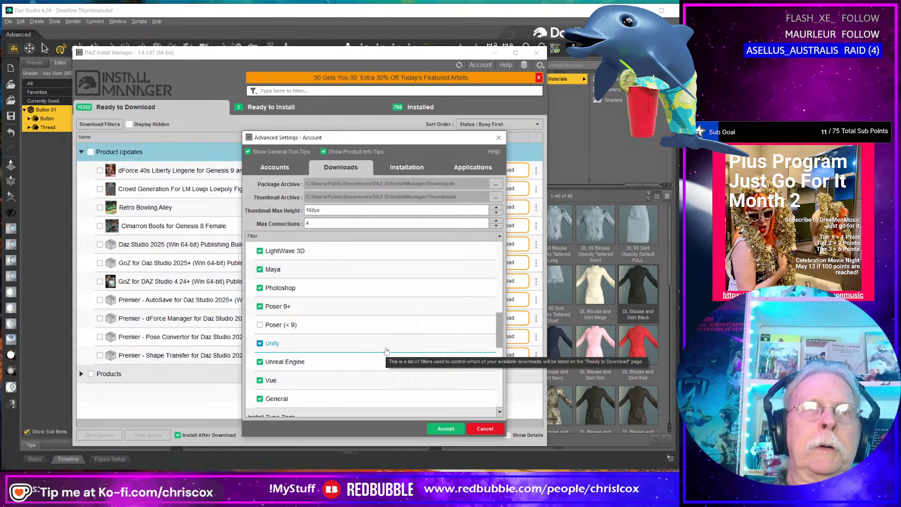
pyautogui.scroll(-3, 386, 351)
pyautogui.scroll(-6, 386, 351)
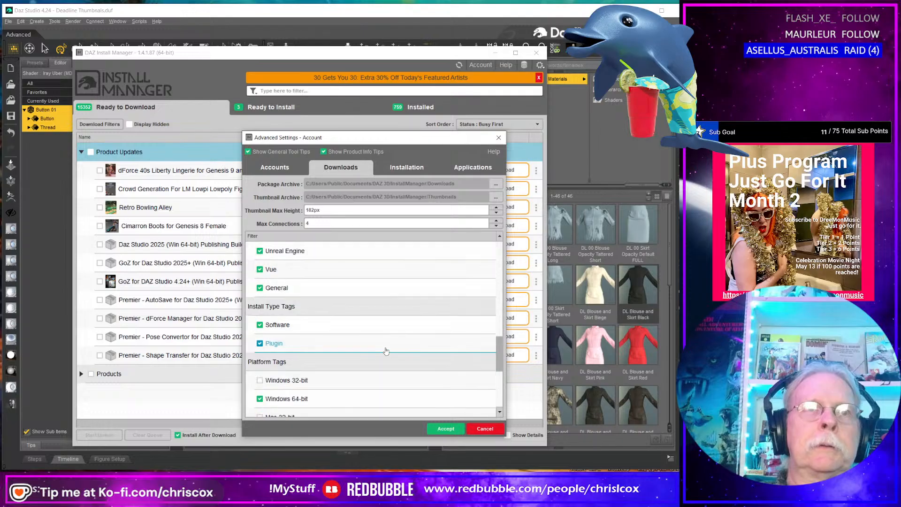
pyautogui.scroll(3, 386, 352)
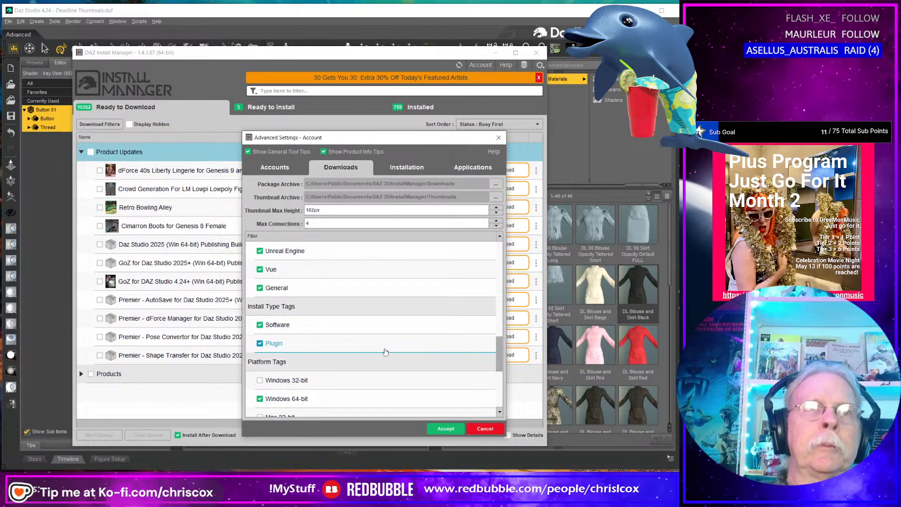
pyautogui.scroll(-9, 385, 351)
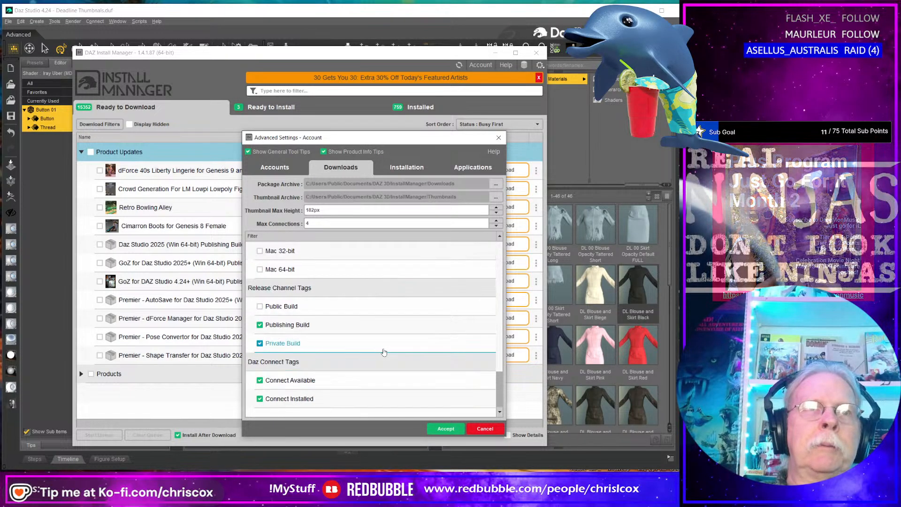
pyautogui.scroll(15, 384, 352)
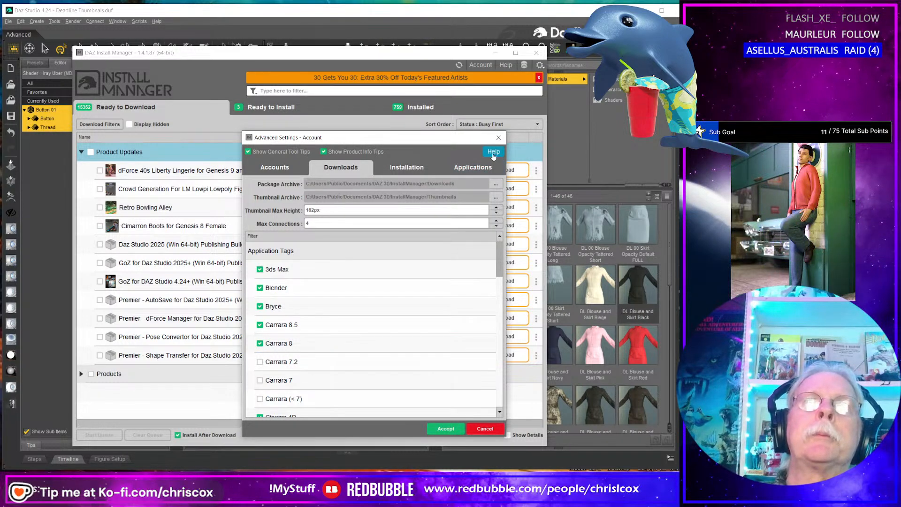
# Step: Open the online help for the settings window and go to the Install Manager page's Documentation section
pyautogui.click(493, 153)
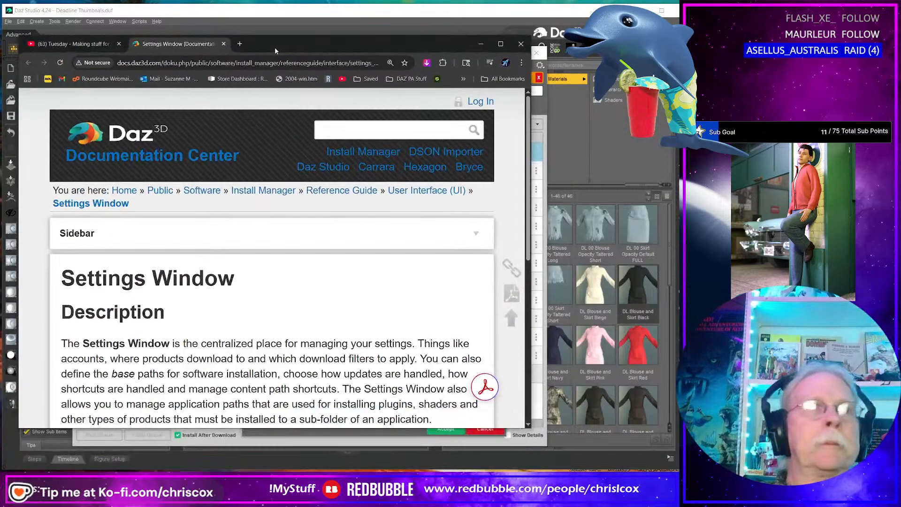
pyautogui.scroll(-5, 283, 280)
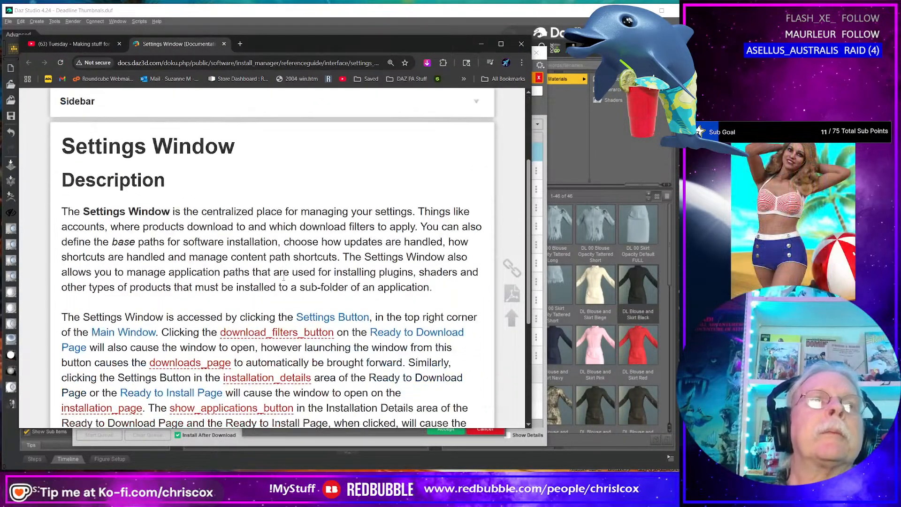
pyautogui.scroll(5, 283, 280)
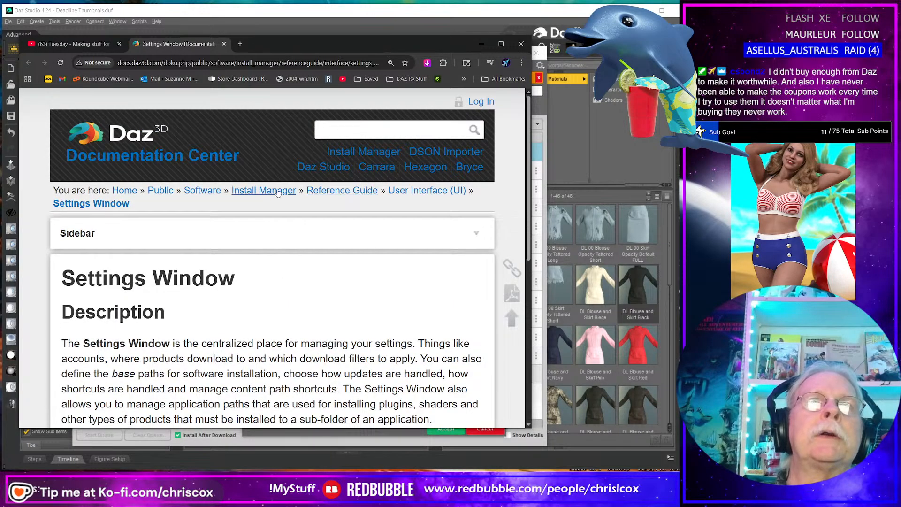
pyautogui.click(261, 197)
pyautogui.scroll(-5, 302, 263)
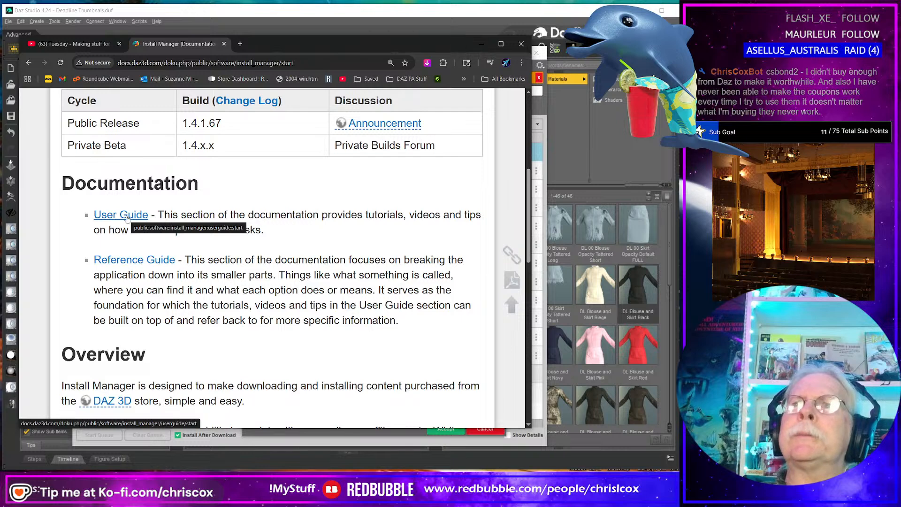
# Step: Open the Install Manager User Guide, look through its topics, and open the Installing Install Manager topic
pyautogui.click(127, 215)
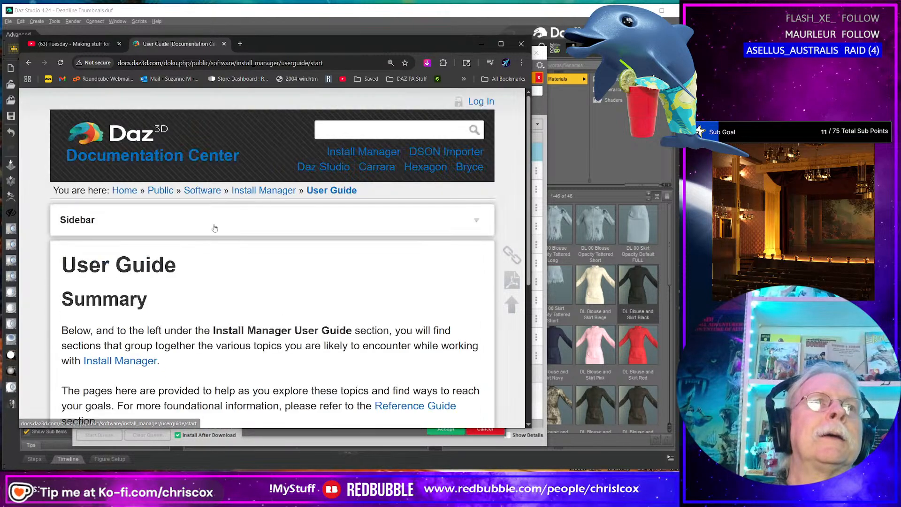
pyautogui.scroll(-2, 276, 276)
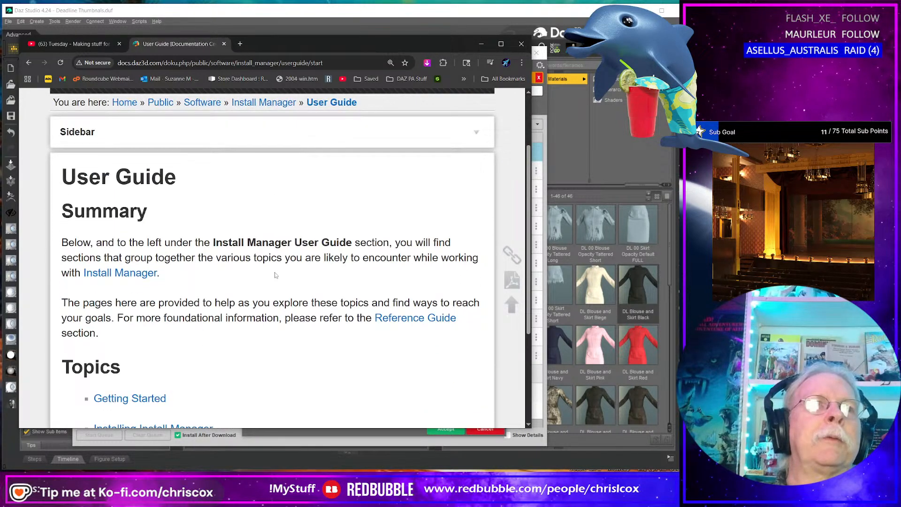
pyautogui.scroll(-1, 276, 275)
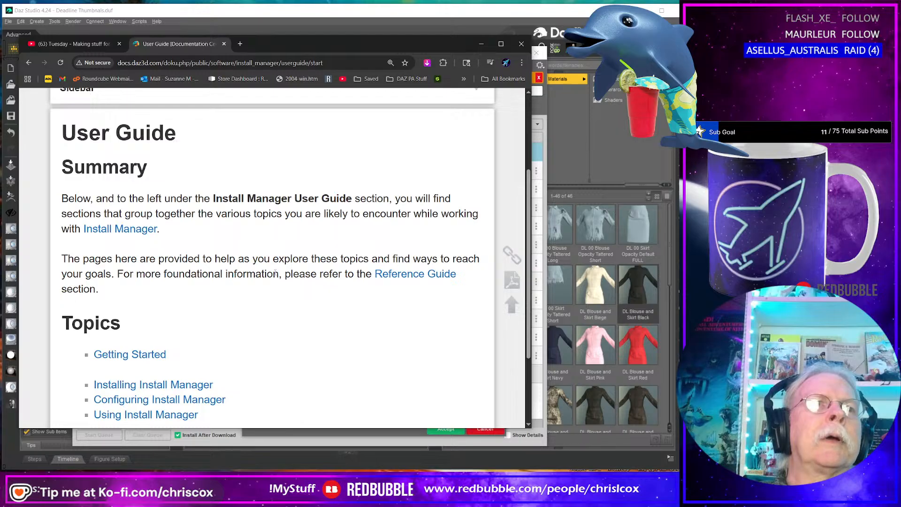
pyautogui.scroll(-3, 235, 273)
pyautogui.click(187, 274)
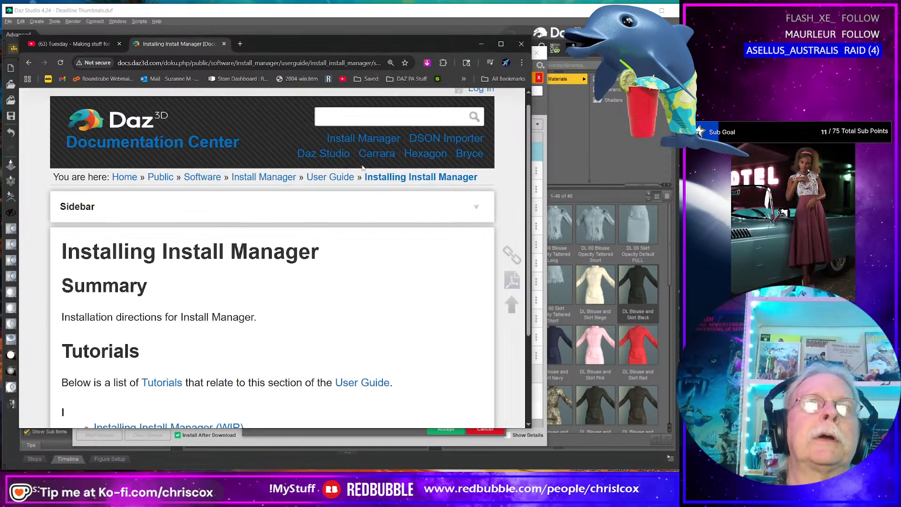
# Step: Search the Documentation Center for "updates" and look through the results for an Install Manager page
pyautogui.click(357, 129)
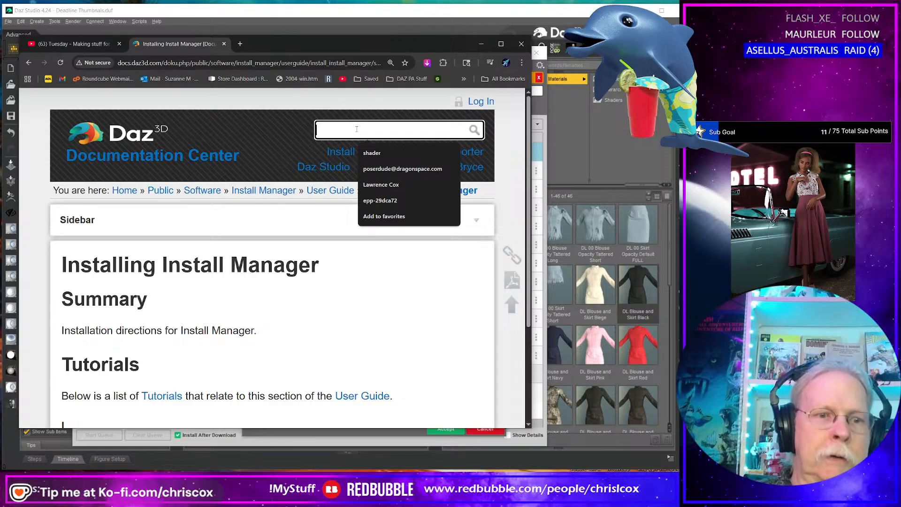
pyautogui.write('updated')
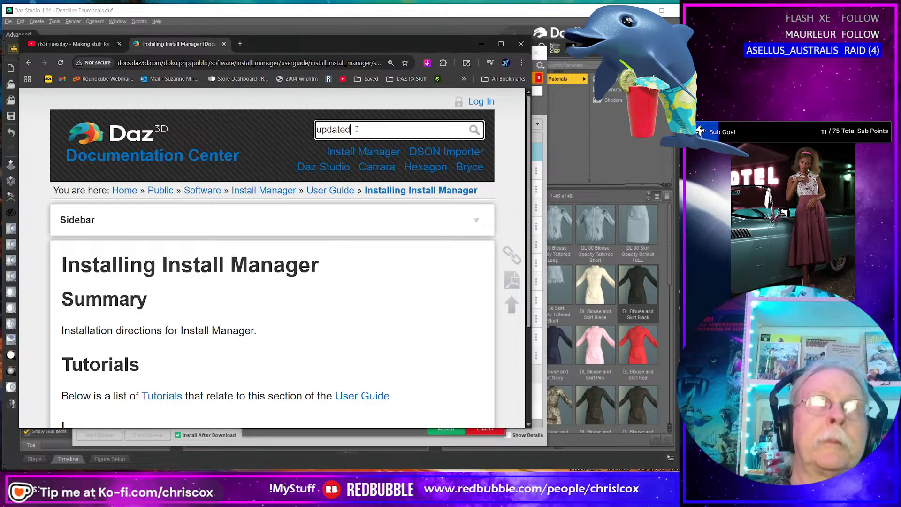
pyautogui.press('Return')
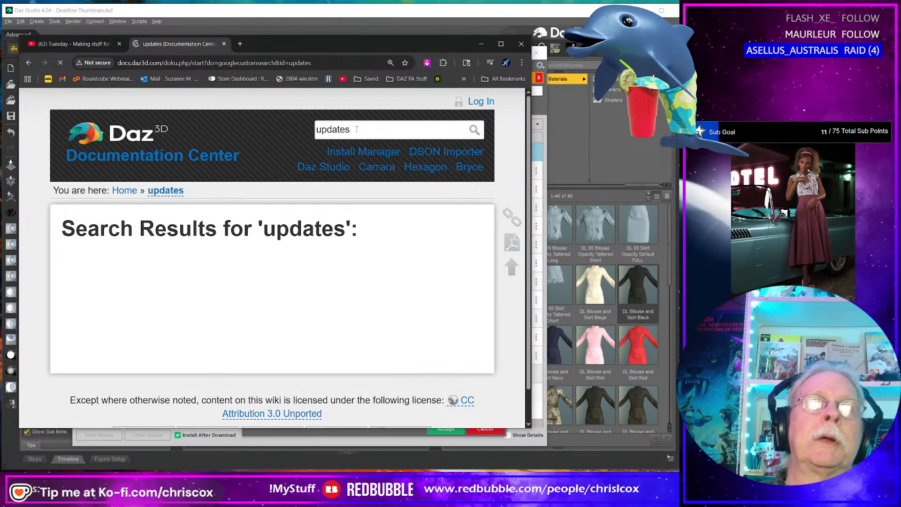
pyautogui.scroll(-2, 323, 325)
pyautogui.scroll(-3, 323, 325)
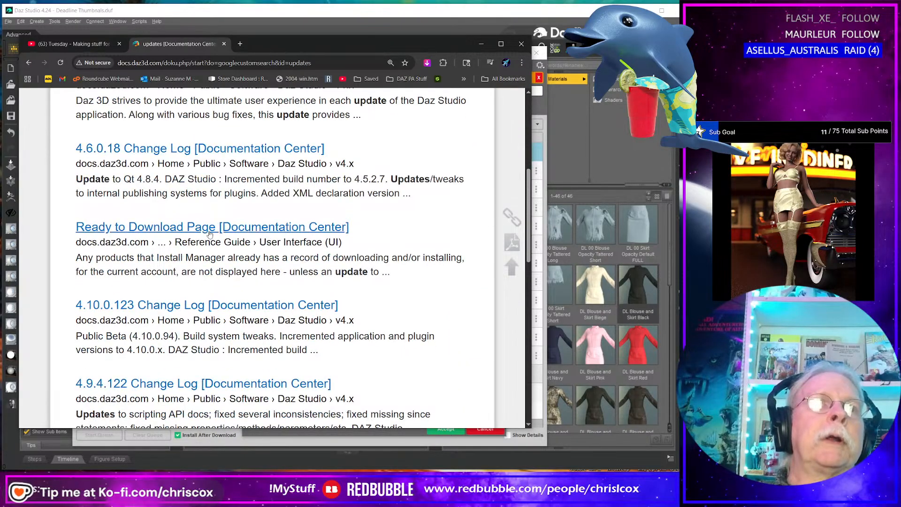
# Step: Open the Ready to Download Page article and read how its Description section explains the listing of product updates
pyautogui.click(246, 228)
pyautogui.scroll(-1, 348, 278)
pyautogui.scroll(-7, 348, 278)
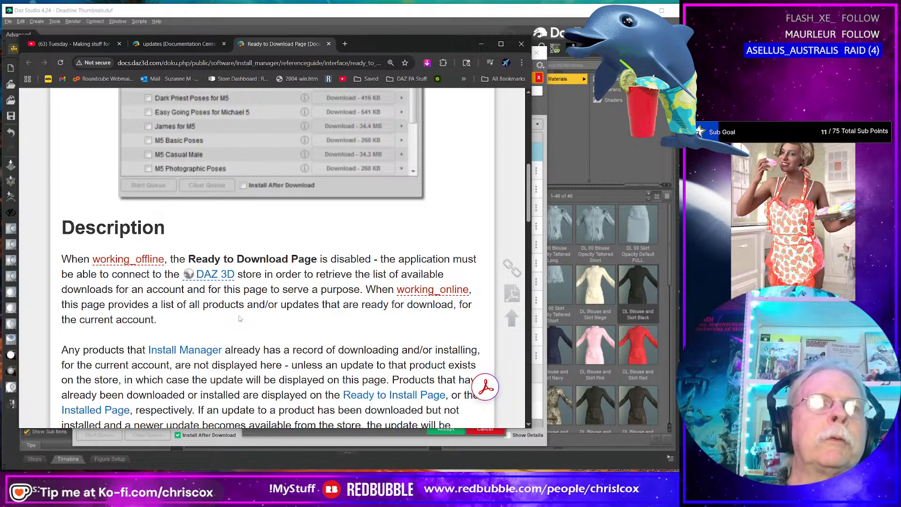
pyautogui.scroll(-1, 239, 319)
pyautogui.scroll(-2, 239, 316)
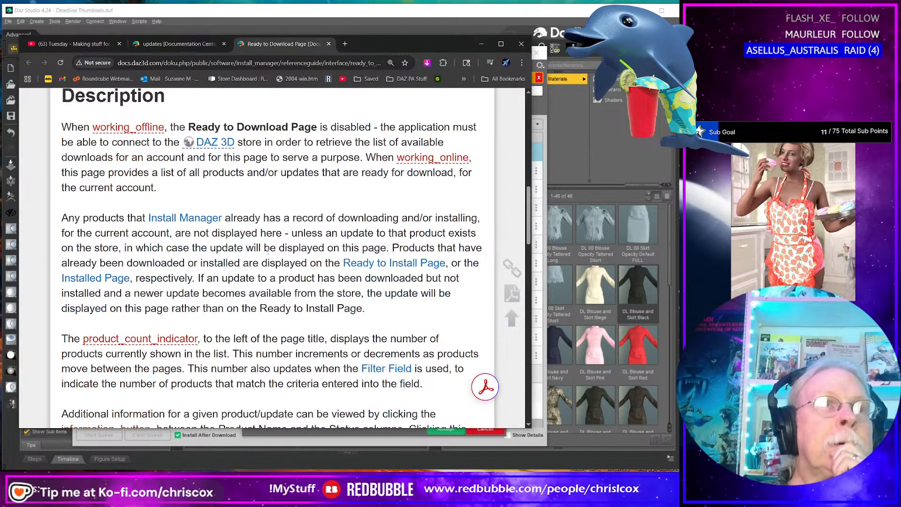
# Step: Read the rest of the Ready to Download Page article, from the product count indicator to Child Elements, and return to the Description
pyautogui.scroll(-4, 278, 247)
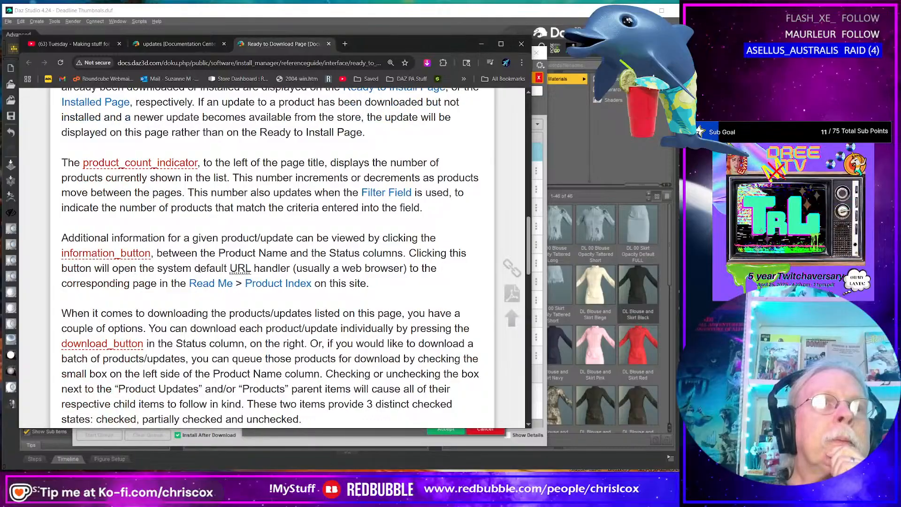
pyautogui.scroll(-2, 198, 269)
pyautogui.scroll(-1, 289, 276)
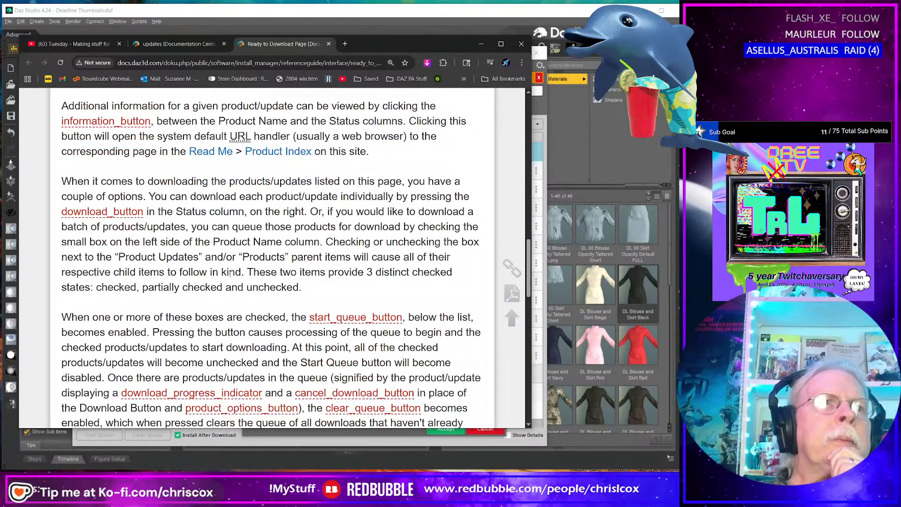
pyautogui.scroll(-4, 230, 273)
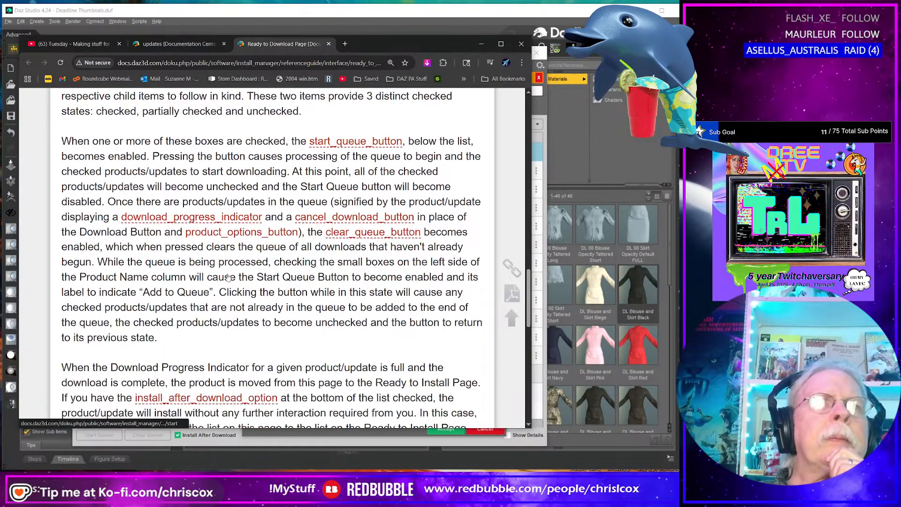
pyautogui.scroll(-5, 228, 277)
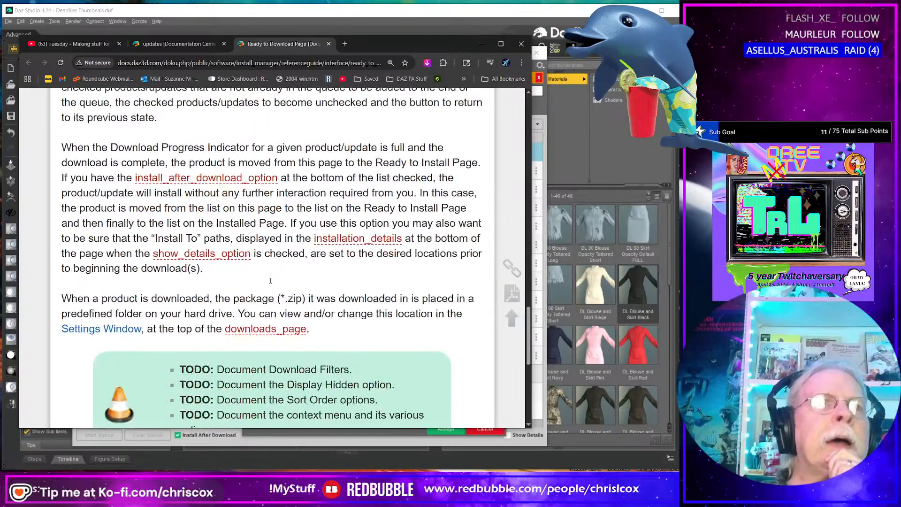
pyautogui.scroll(-5, 270, 280)
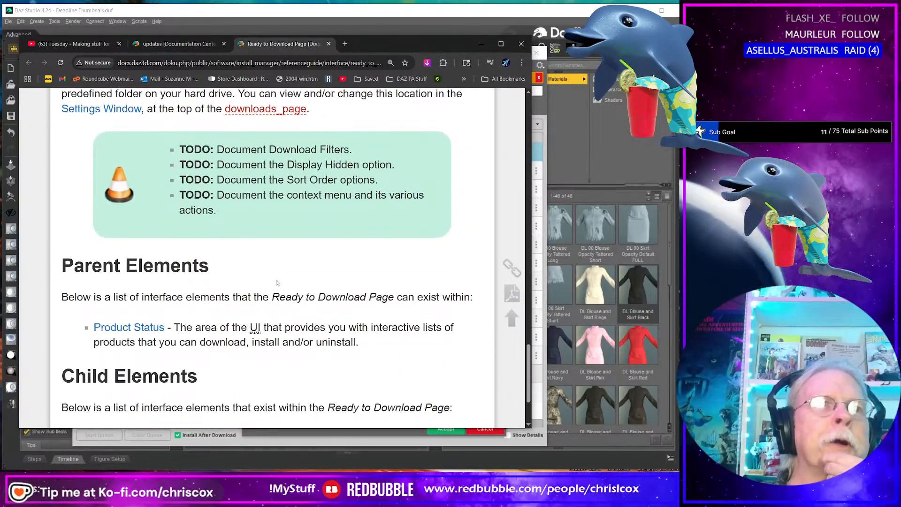
pyautogui.scroll(-3, 277, 282)
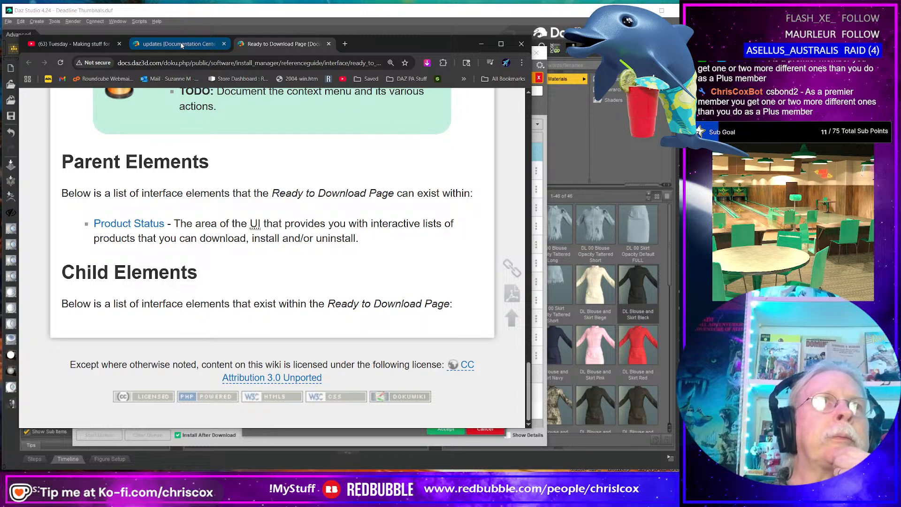
pyautogui.moveTo(181, 45)
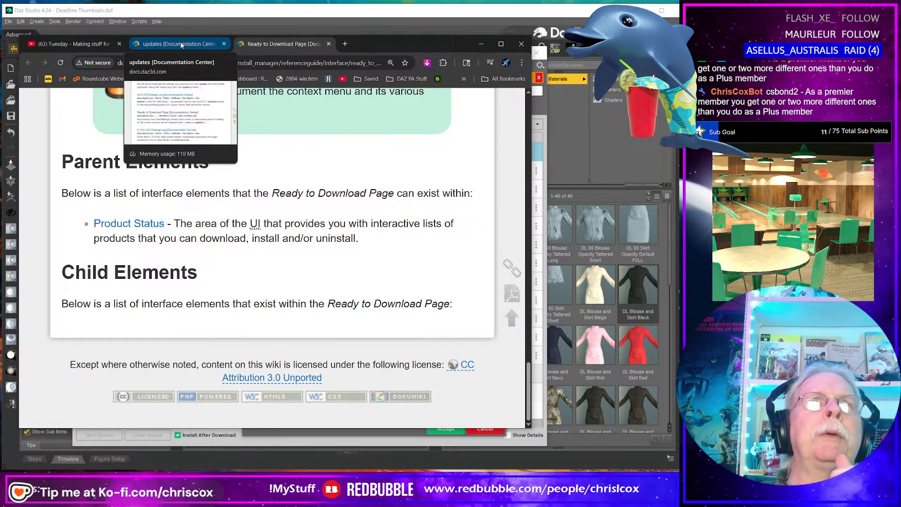
pyautogui.scroll(8, 243, 162)
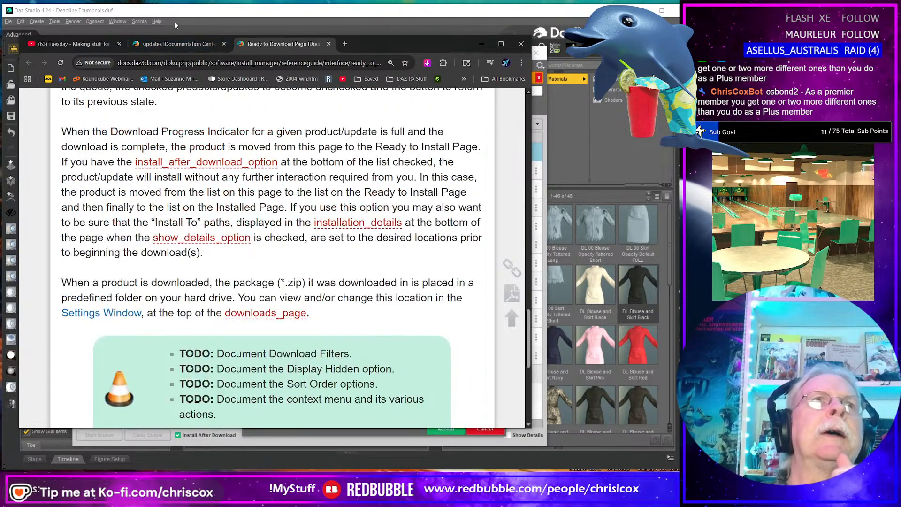
pyautogui.scroll(1, 132, 149)
pyautogui.scroll(15, 132, 148)
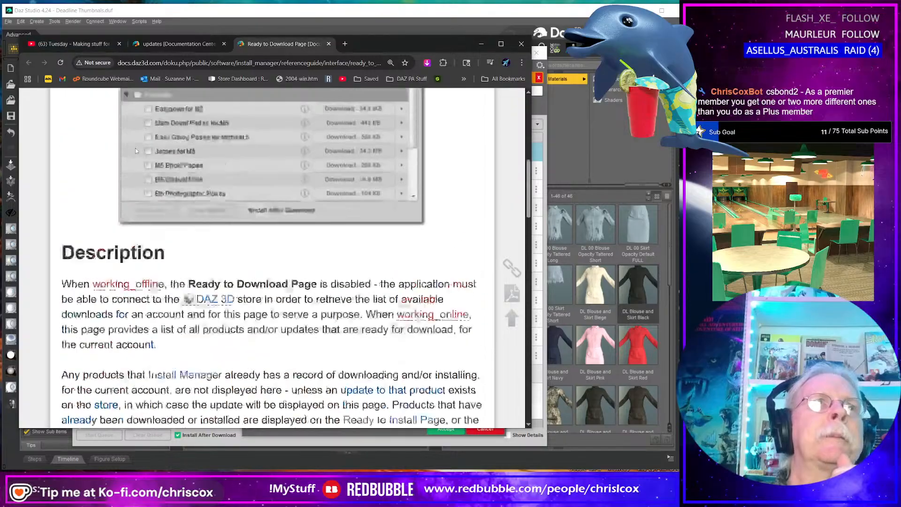
# Step: Minimize the browser, move the Advanced Settings window up, and close it without accepting changes
pyautogui.click(481, 45)
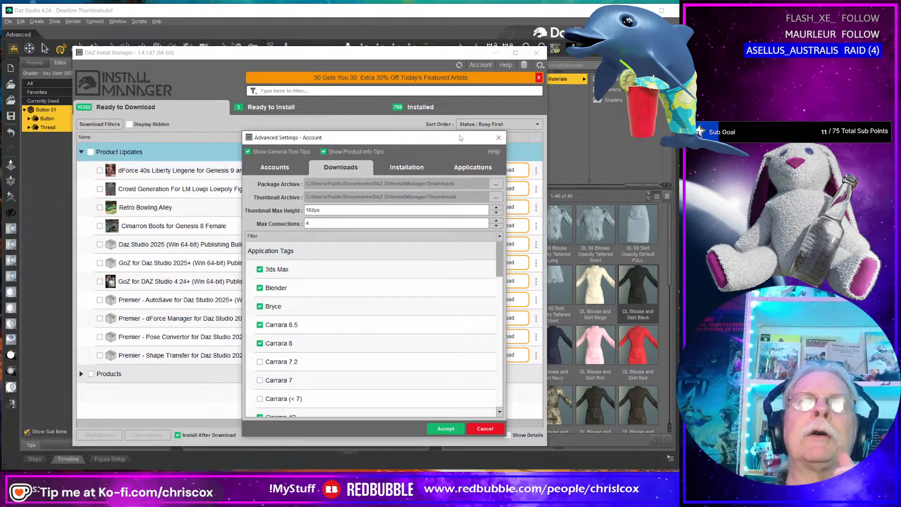
pyautogui.moveTo(460, 137); pyautogui.dragTo(480, 61)
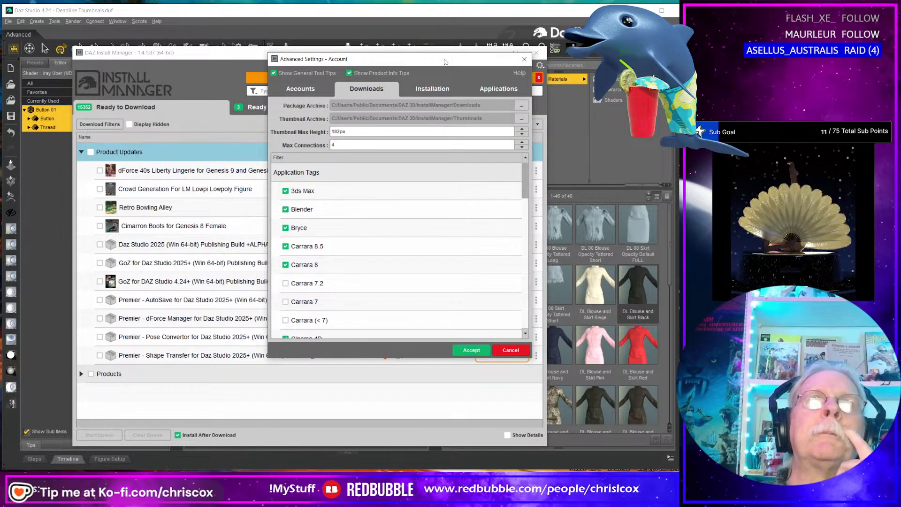
pyautogui.click(524, 60)
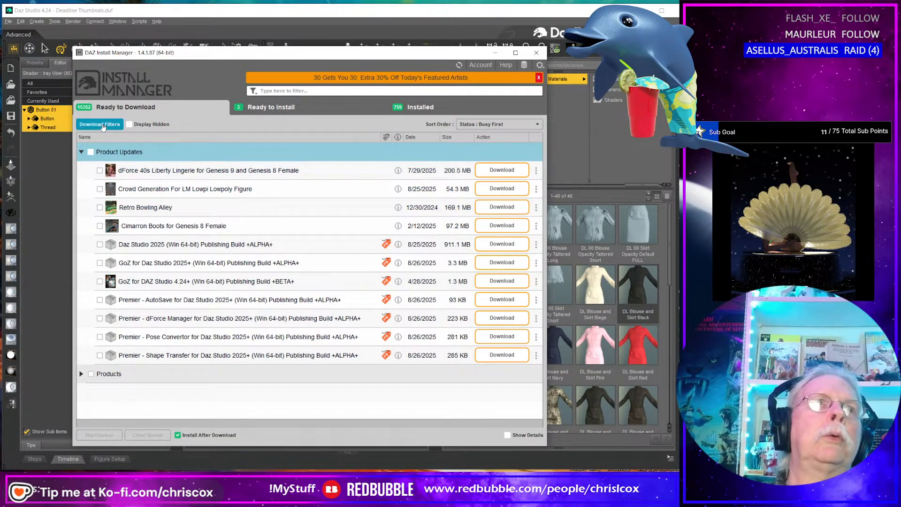
# Step: Reopen the download filters, examine the tags from Application through Release Channel and Daz Connect, and close the settings unchanged
pyautogui.click(101, 124)
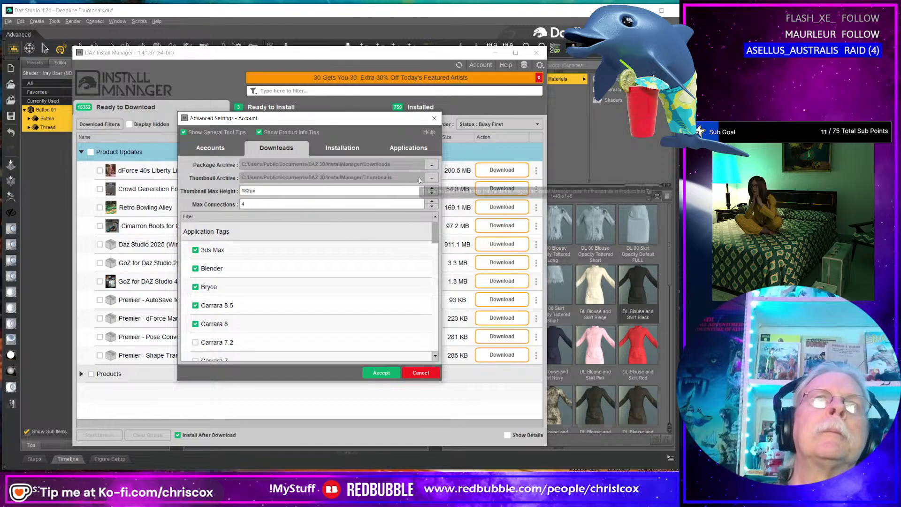
pyautogui.scroll(-3, 330, 236)
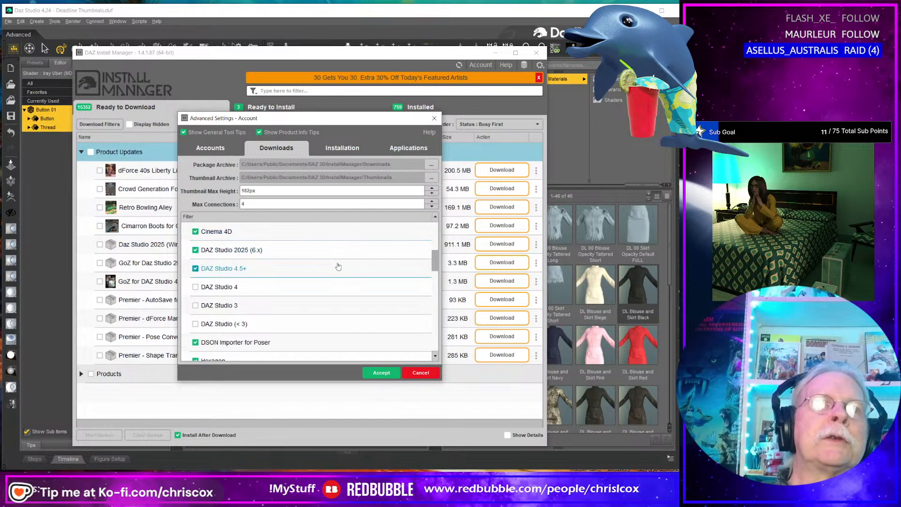
pyautogui.scroll(-9, 334, 253)
pyautogui.scroll(-4, 338, 269)
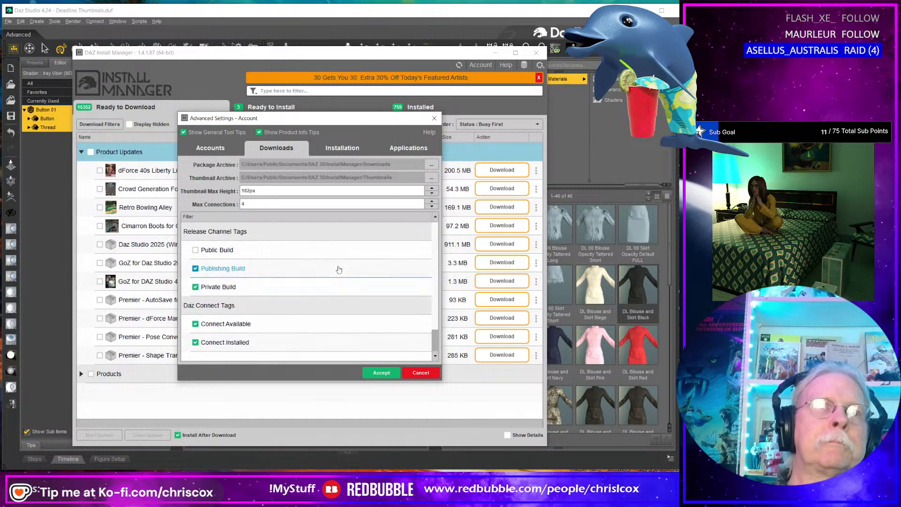
pyautogui.scroll(12, 339, 270)
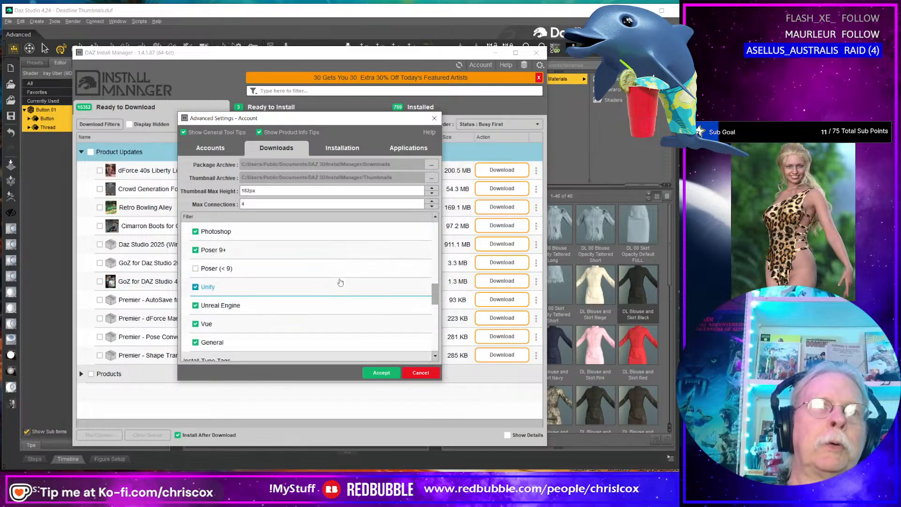
pyautogui.scroll(3, 340, 282)
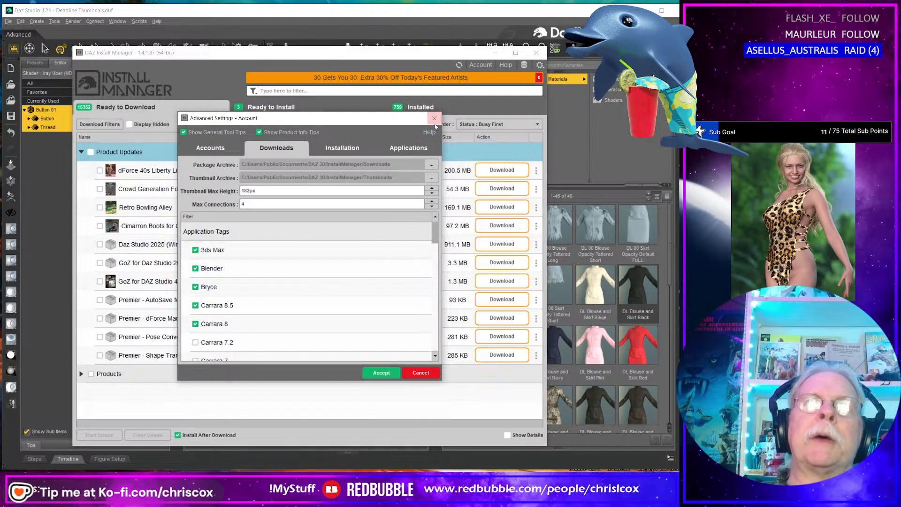
pyautogui.click(433, 120)
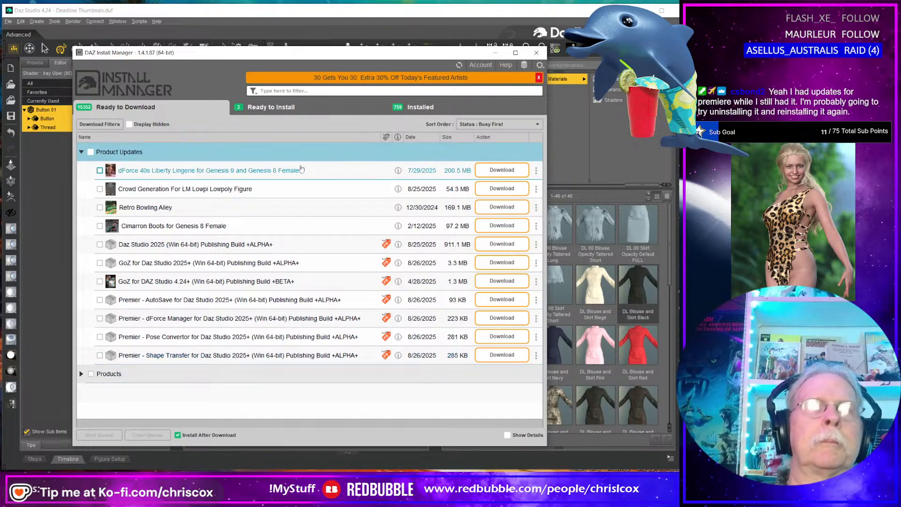
# Step: Check the Ready to Install and Installed lists, including Launchable Products, return to Ready to Download, and minimize Install Manager
pyautogui.click(283, 113)
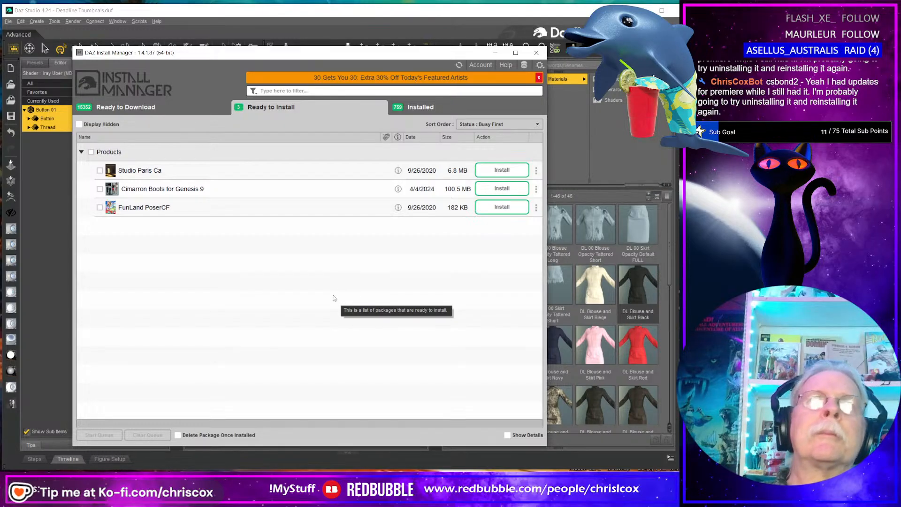
pyautogui.click(416, 109)
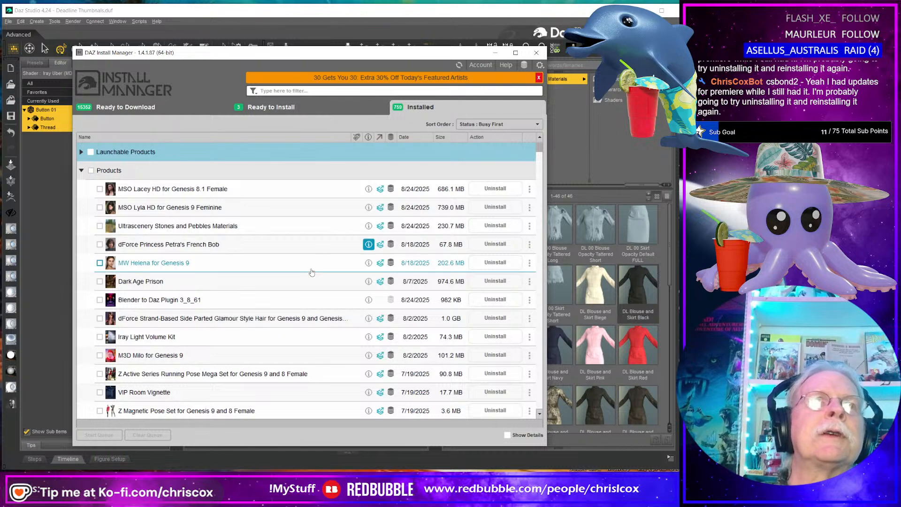
pyautogui.moveTo(312, 272)
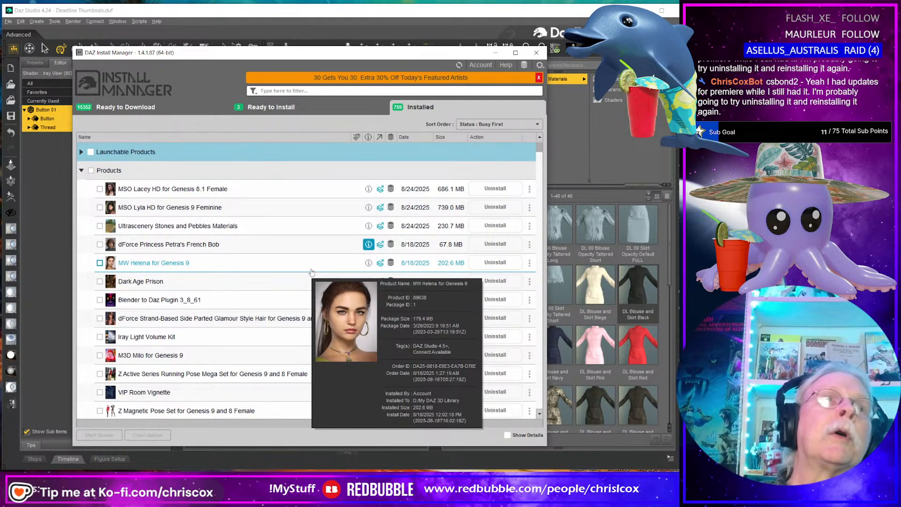
pyautogui.click(81, 152)
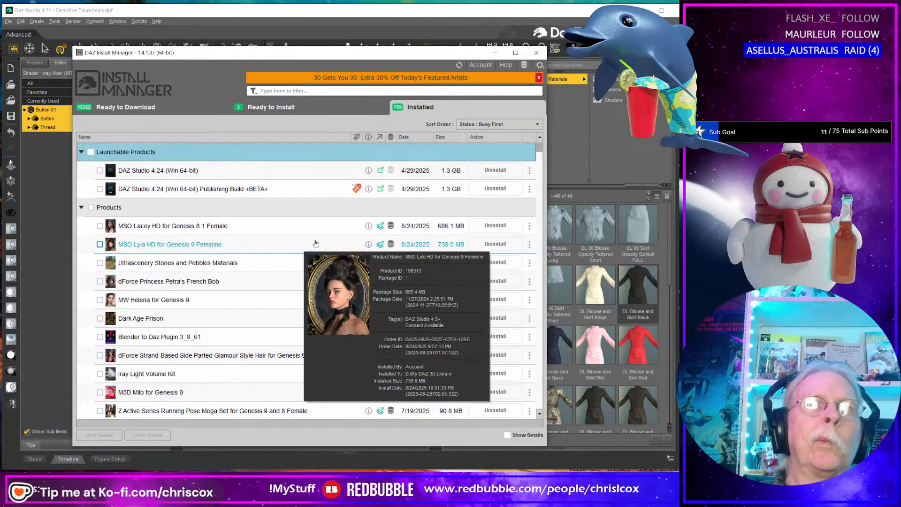
pyautogui.click(117, 106)
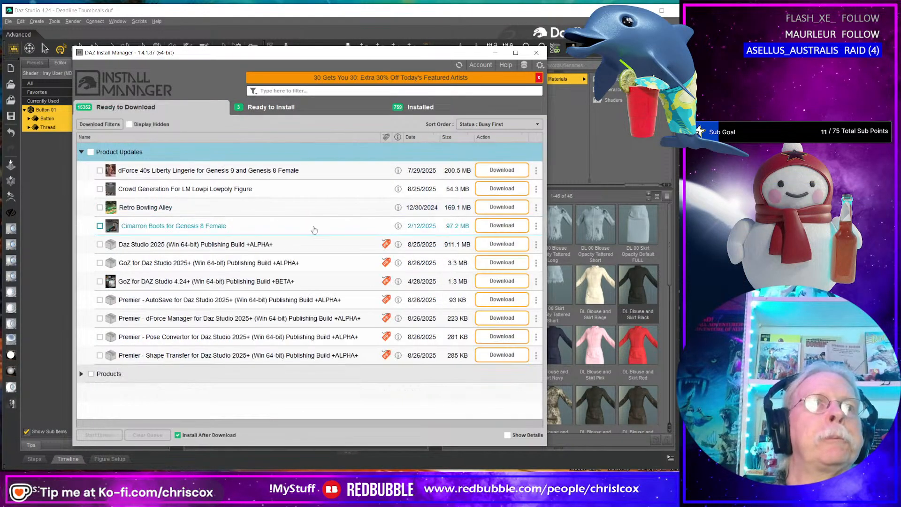
pyautogui.moveTo(314, 230)
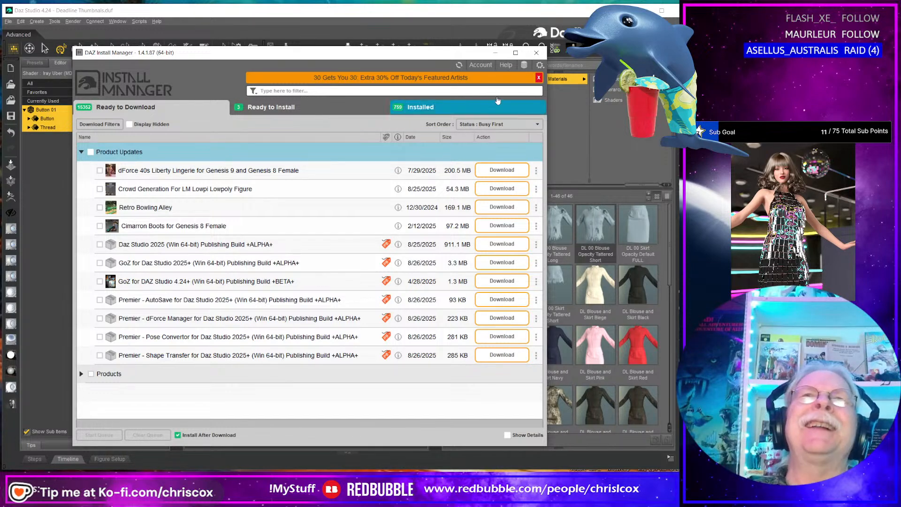
pyautogui.click(495, 52)
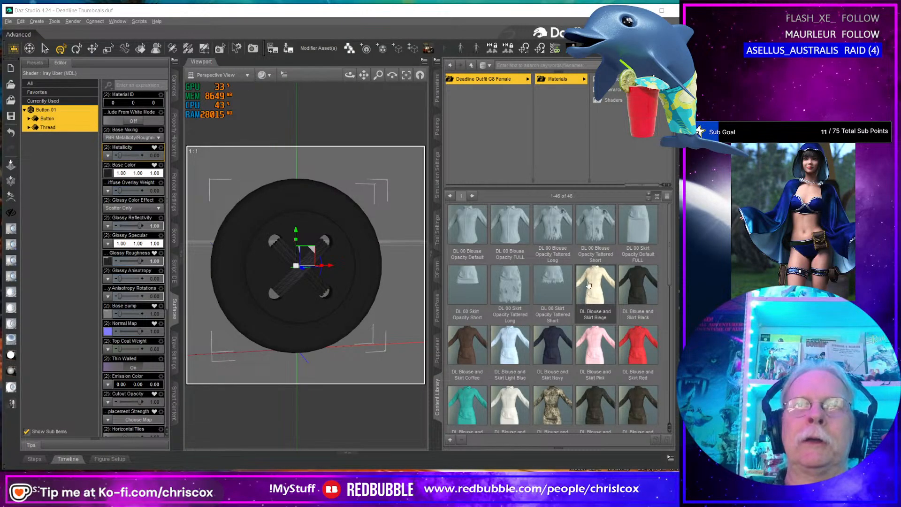
# Step: Review the Deadline Outfit G8 Female material presets, from blouse and skirt opacities and colours through buttons, earpieces and shoes
pyautogui.scroll(-10, 573, 320)
pyautogui.scroll(10, 574, 310)
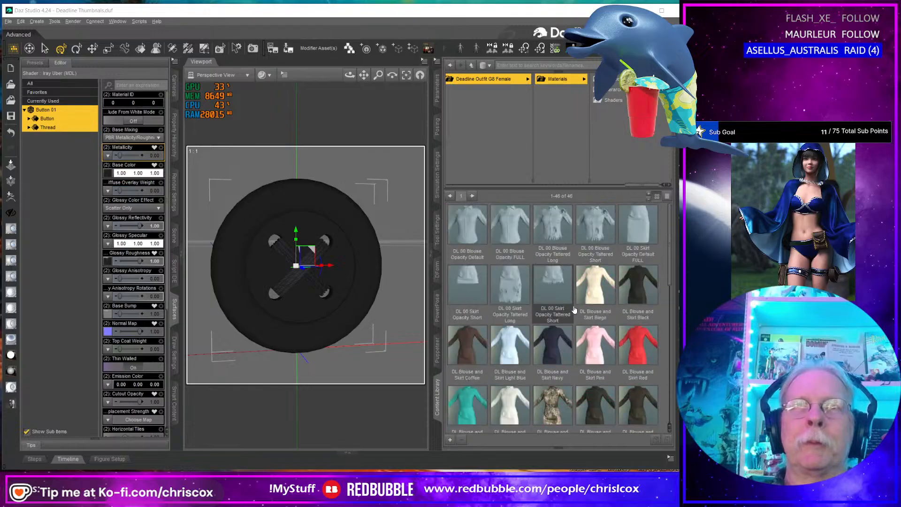
pyautogui.scroll(-10, 575, 310)
pyautogui.scroll(10, 576, 309)
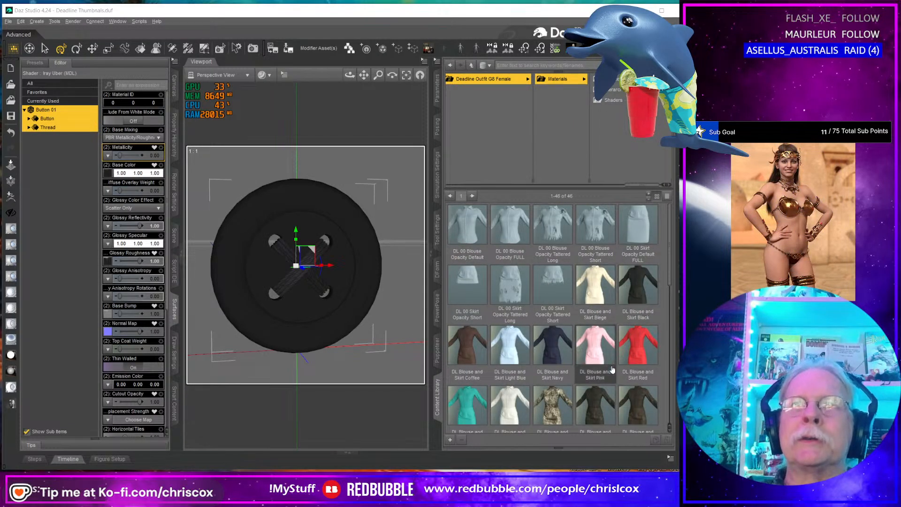
pyautogui.scroll(-5, 604, 368)
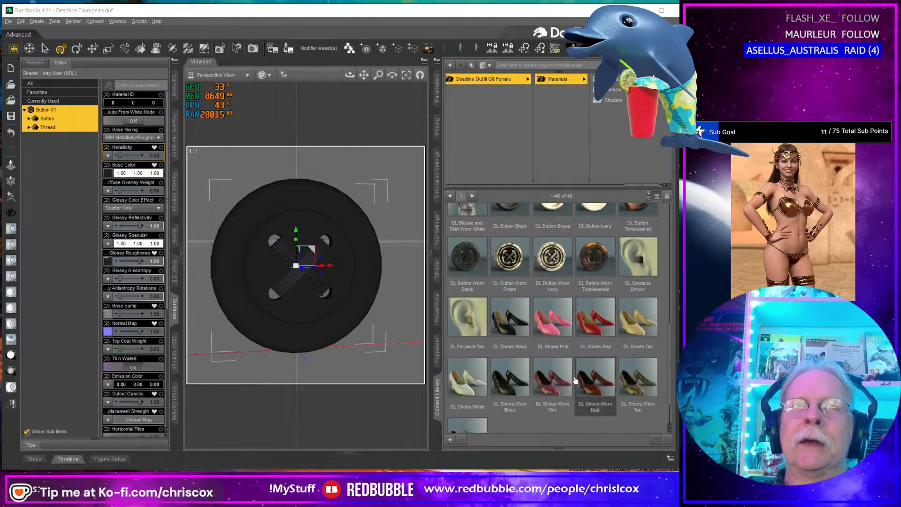
pyautogui.scroll(2, 543, 299)
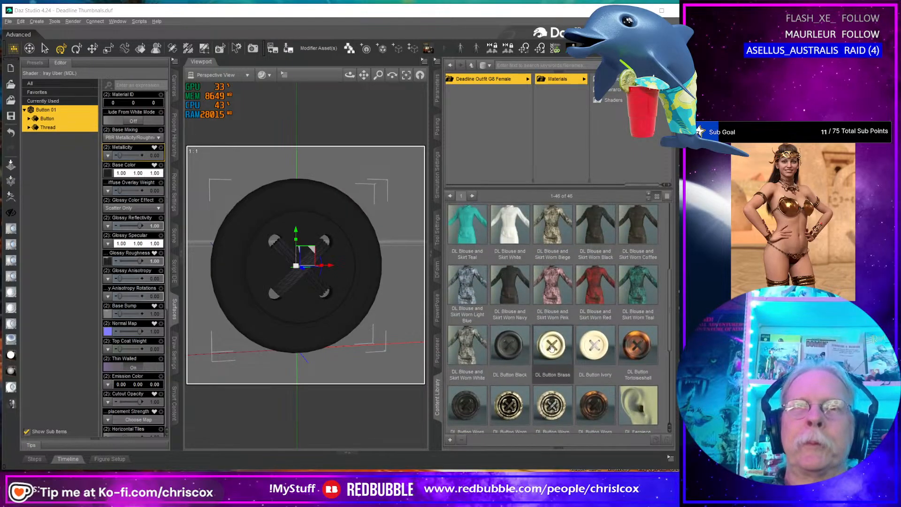
pyautogui.scroll(-3, 637, 334)
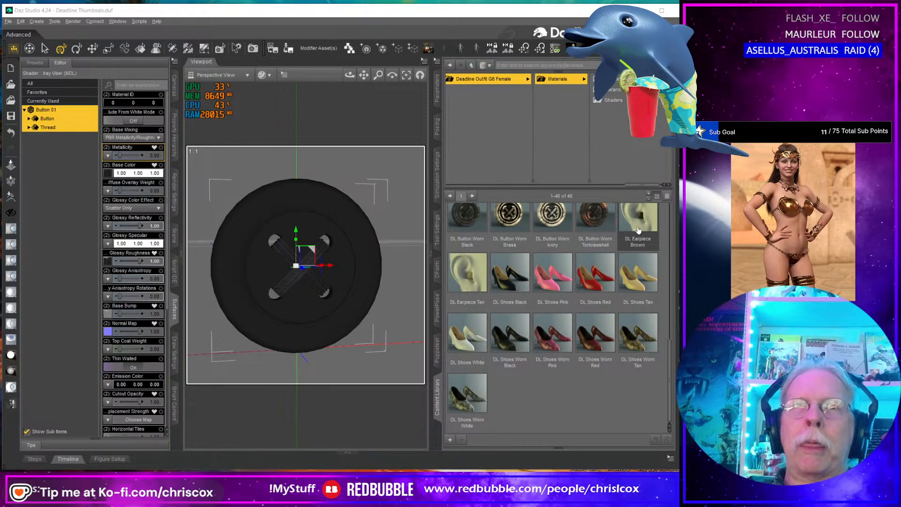
pyautogui.scroll(1, 610, 235)
pyautogui.click(467, 284)
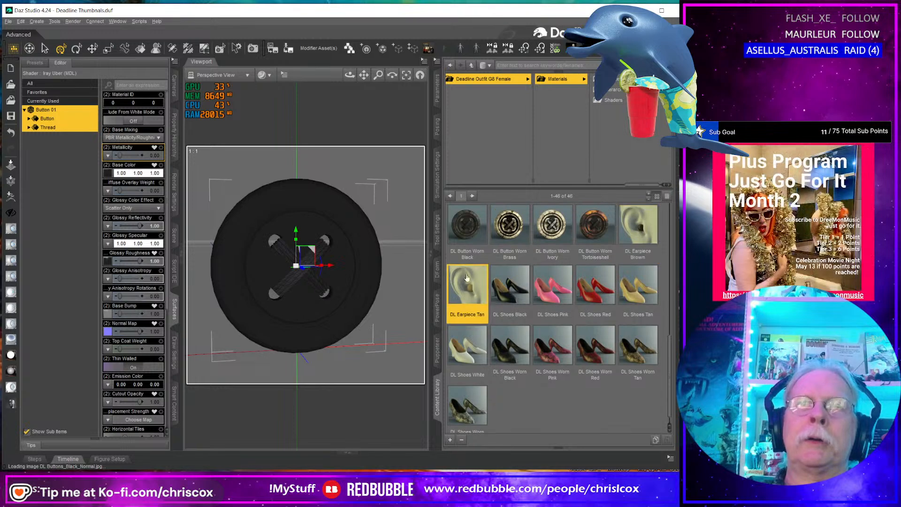
pyautogui.moveTo(551, 348)
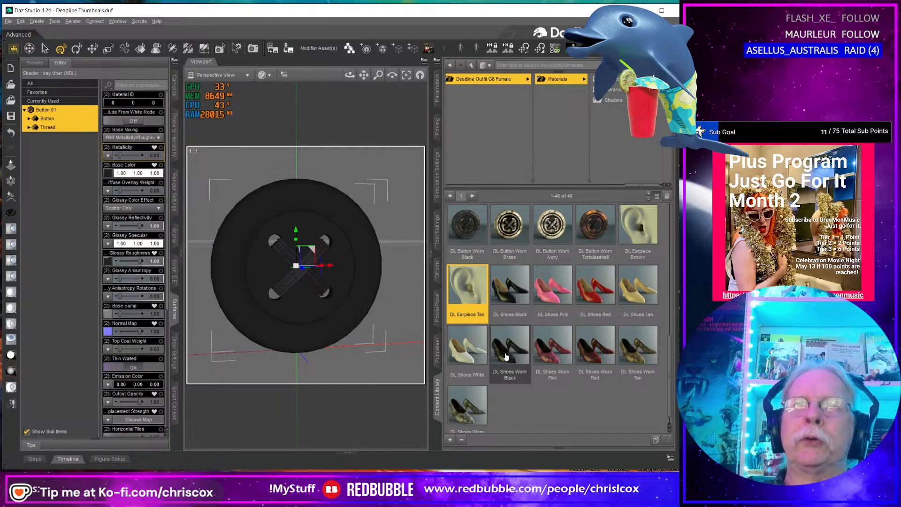
pyautogui.moveTo(641, 350)
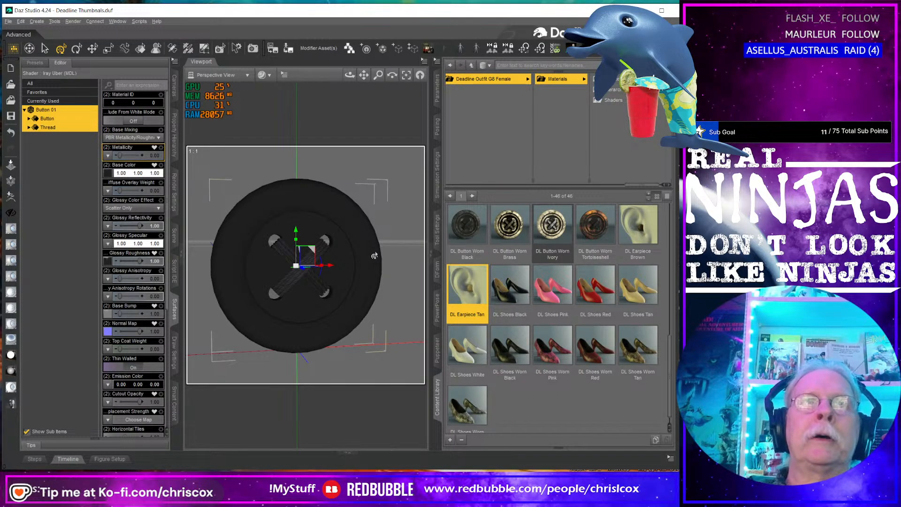
# Step: Collapse Genesis 9 Favorites in the scene hierarchy and group all nodes from ! Materials through Deadline Skirt G8 Female under the name Group
pyautogui.scroll(-12, 374, 256)
pyautogui.scroll(5, 371, 253)
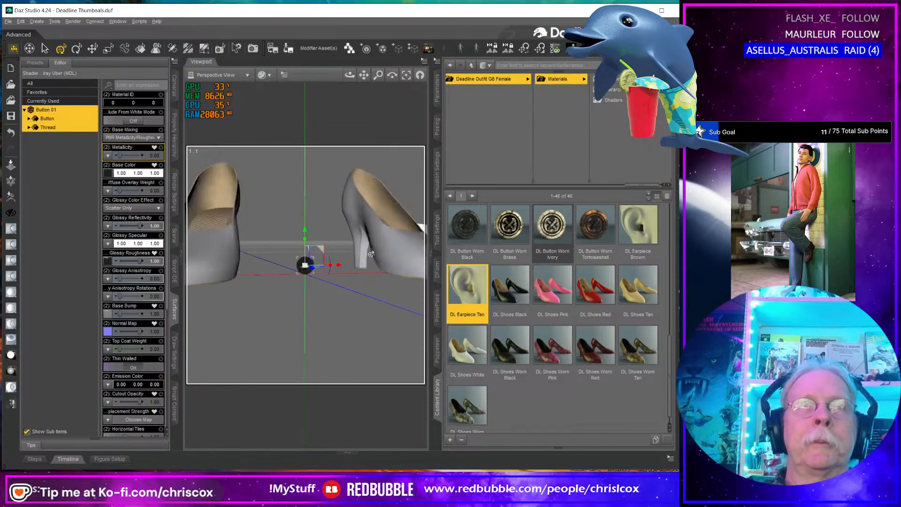
pyautogui.scroll(5, 370, 248)
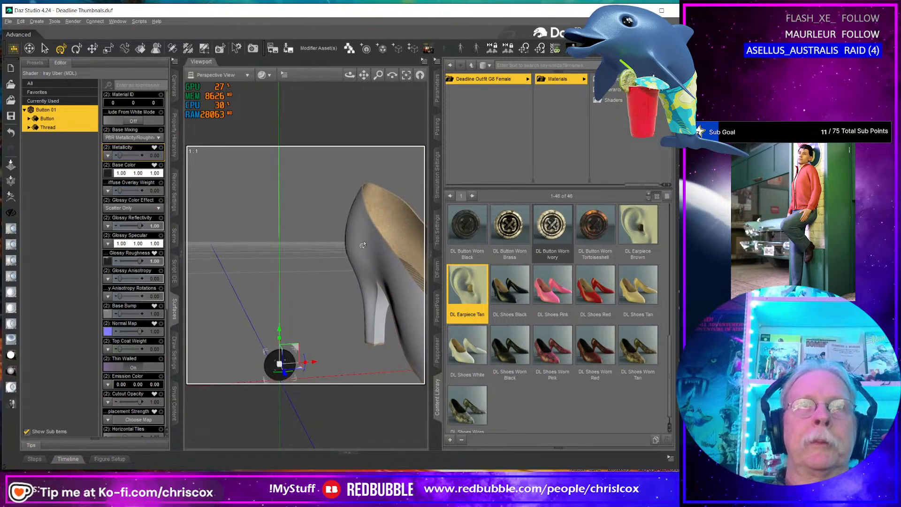
pyautogui.scroll(-8, 385, 237)
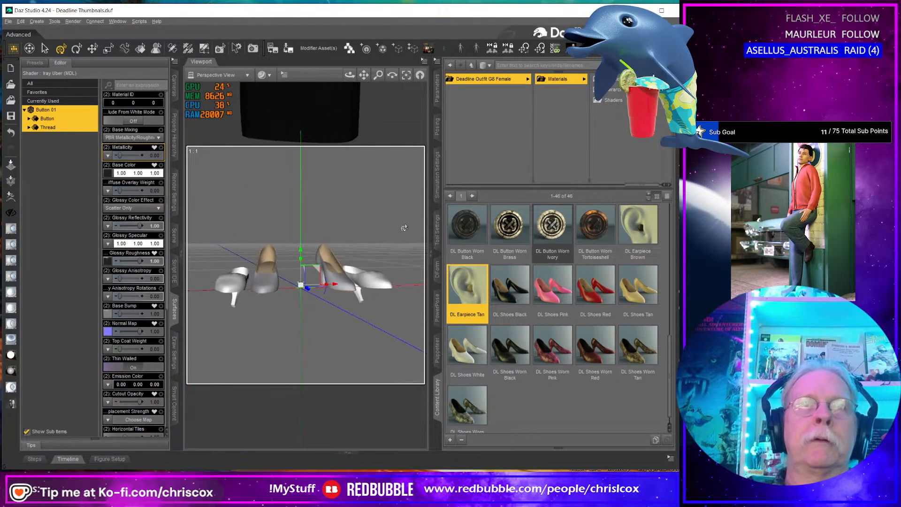
pyautogui.click(174, 234)
pyautogui.scroll(5, 99, 305)
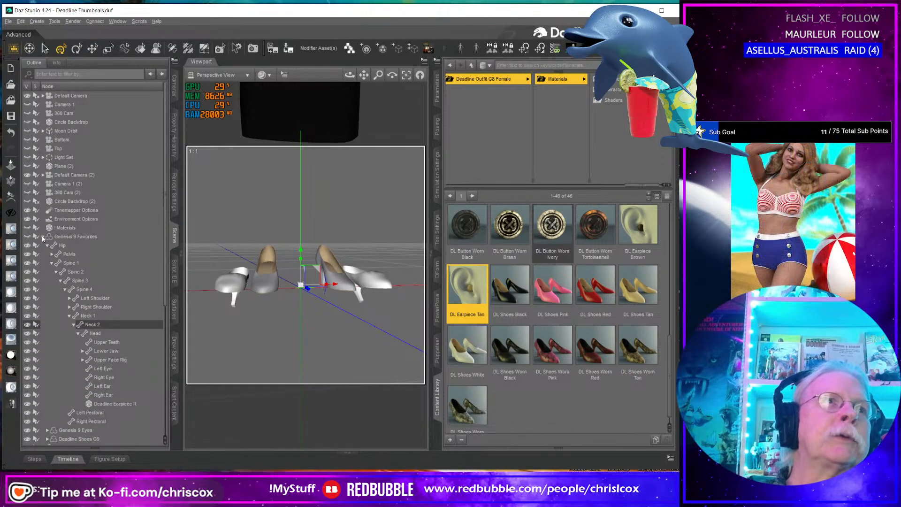
pyautogui.click(43, 237)
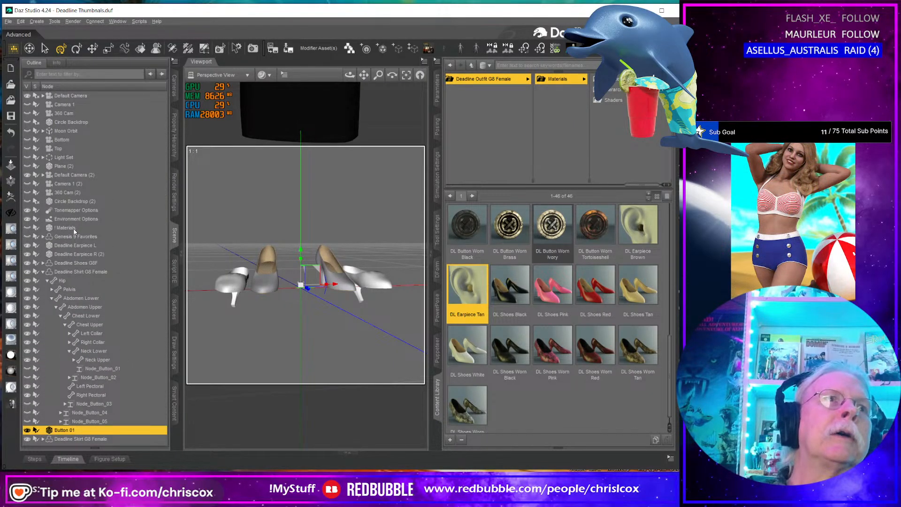
pyautogui.click(66, 227)
pyautogui.keyDown('shift'); pyautogui.click(98, 441); pyautogui.keyUp('shift')
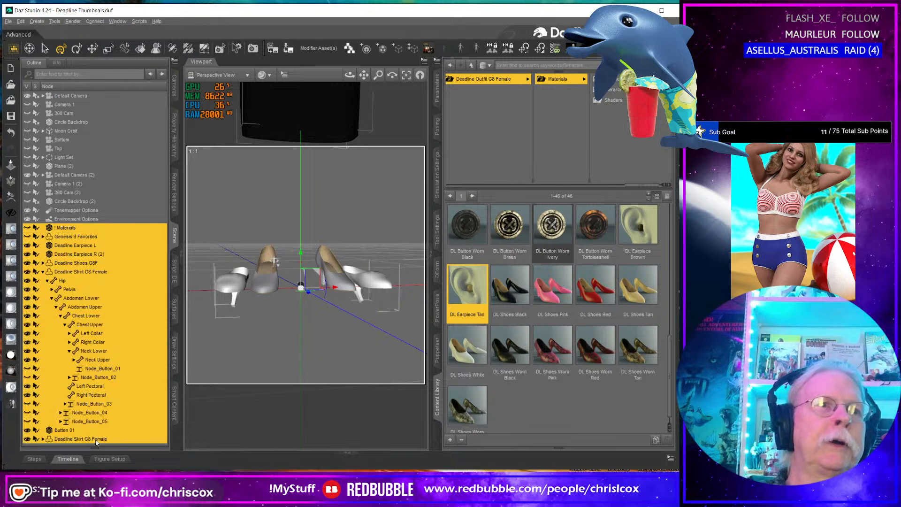
pyautogui.rightClick(96, 442)
pyautogui.click(39, 22)
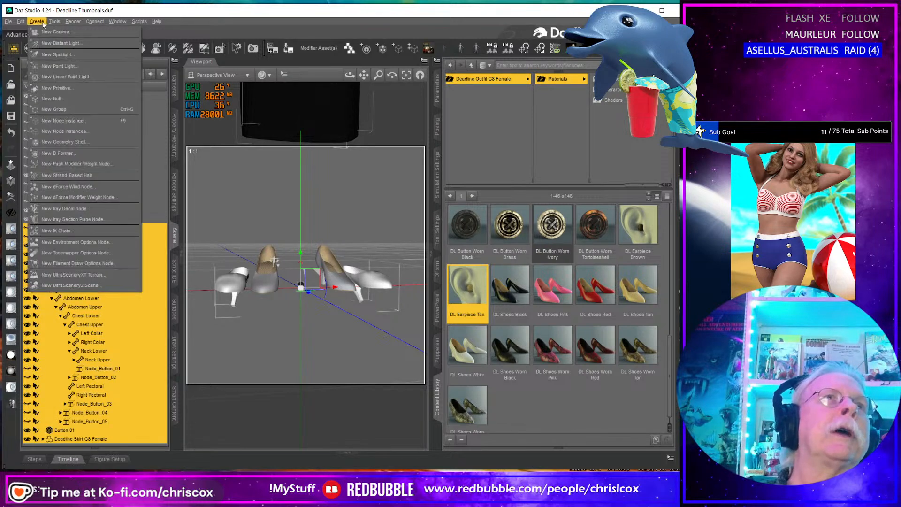
pyautogui.click(54, 108)
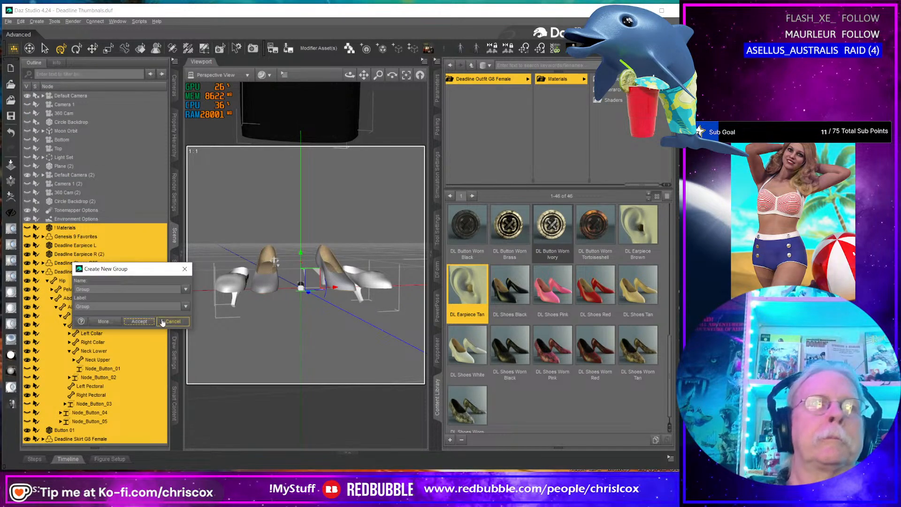
pyautogui.click(139, 321)
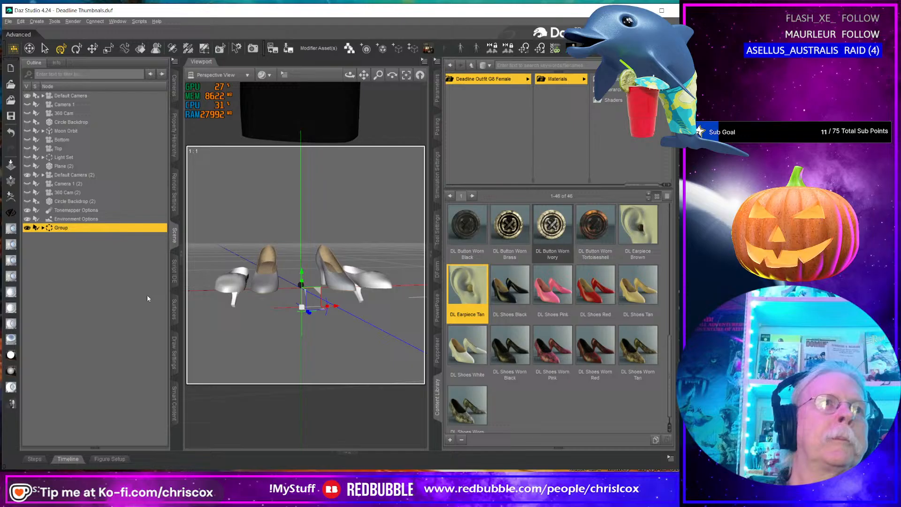
# Step: Hide the new group of outfit items and add a Genesis 8 Female figure to the scene
pyautogui.click(27, 229)
pyautogui.click(264, 321)
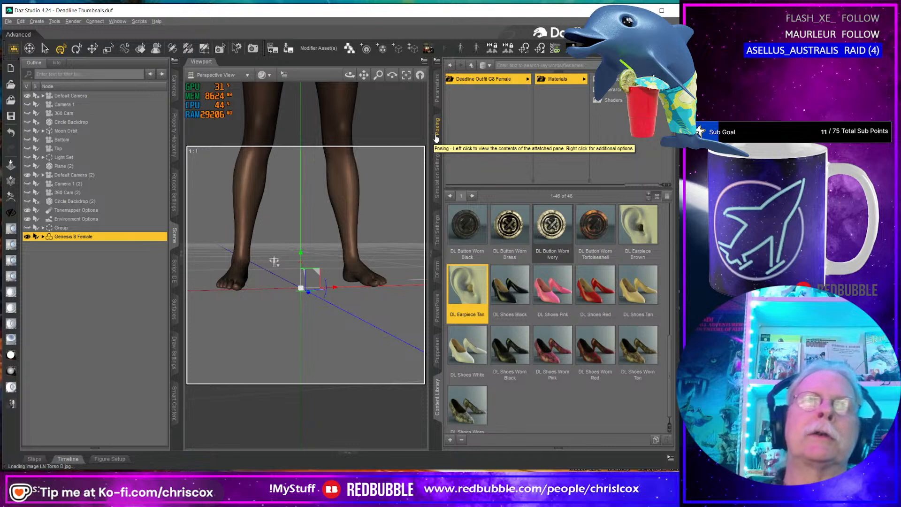
pyautogui.moveTo(348, 203); pyautogui.dragTo(288, 178, button='middle')
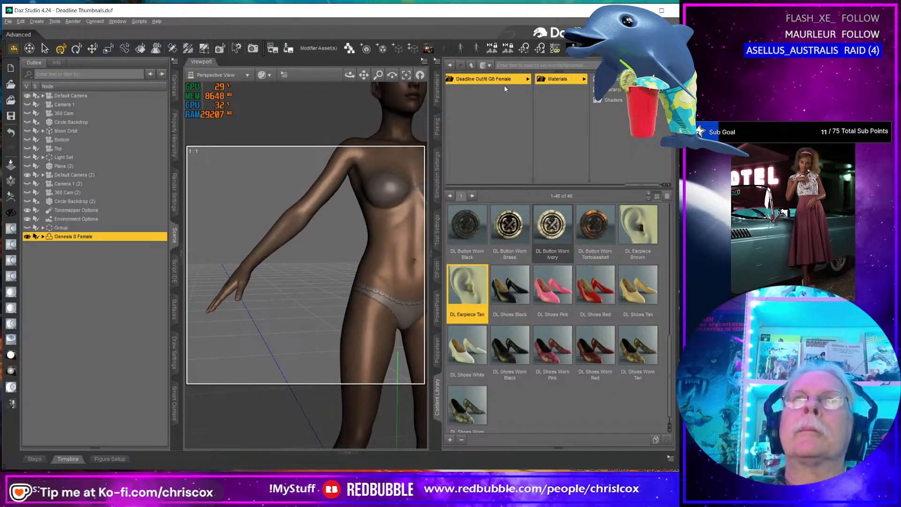
# Step: Load the Deadline Mic prop from the Deadline Outfit G8 Female folder and select it in the scene
pyautogui.doubleClick(483, 244)
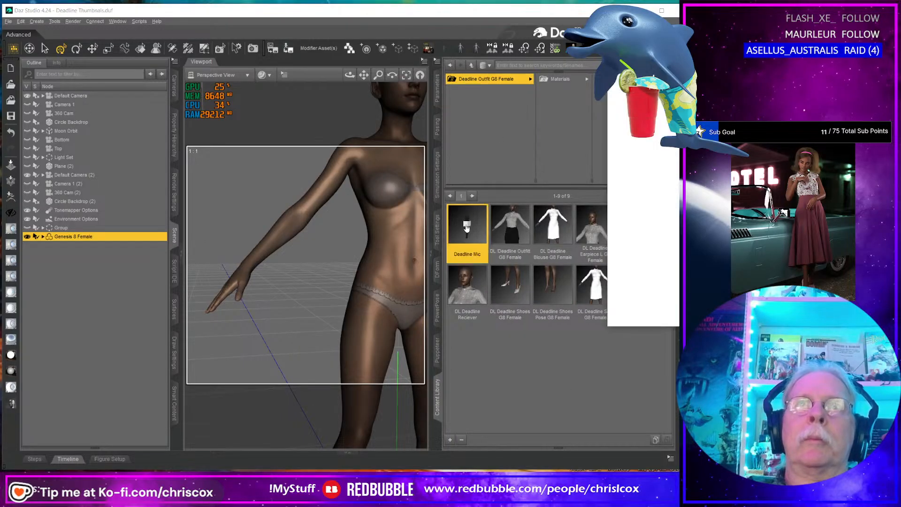
pyautogui.moveTo(349, 406); pyautogui.dragTo(362, 339, button='middle')
pyautogui.scroll(-3, 374, 339)
pyautogui.scroll(5, 367, 333)
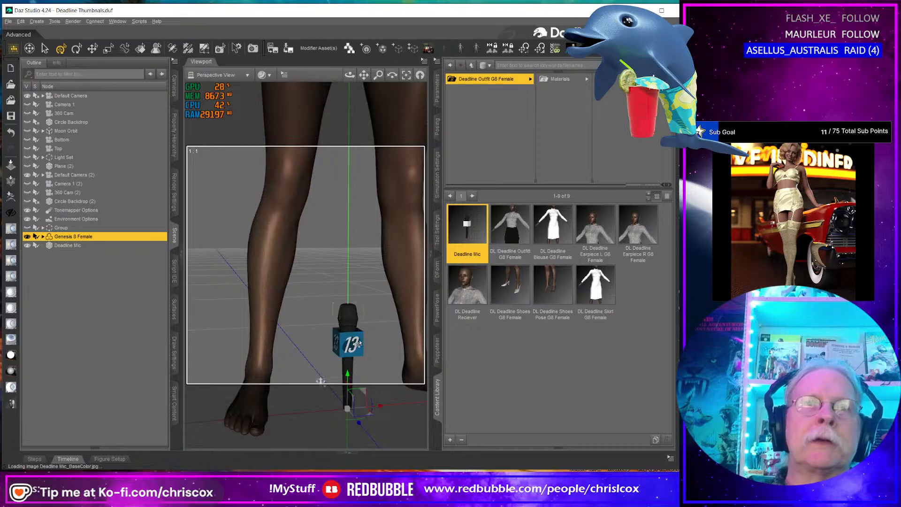
pyautogui.click(358, 344)
pyautogui.scroll(2, 367, 370)
pyautogui.moveTo(366, 371); pyautogui.dragTo(375, 307, button='middle')
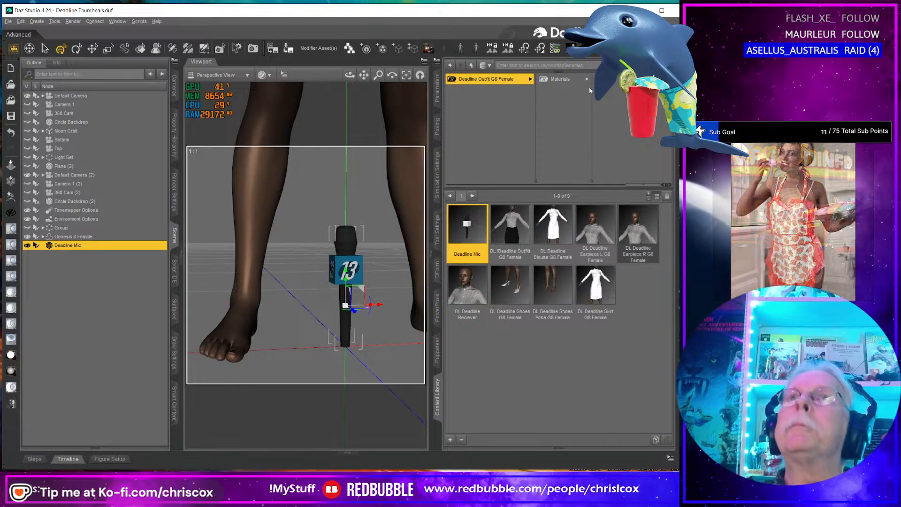
# Step: Save the microphone's surfaces as a material preset named DL Mic 13 in the outfit's Materials folder, keeping the default save options
pyautogui.click(558, 79)
pyautogui.scroll(-5, 637, 282)
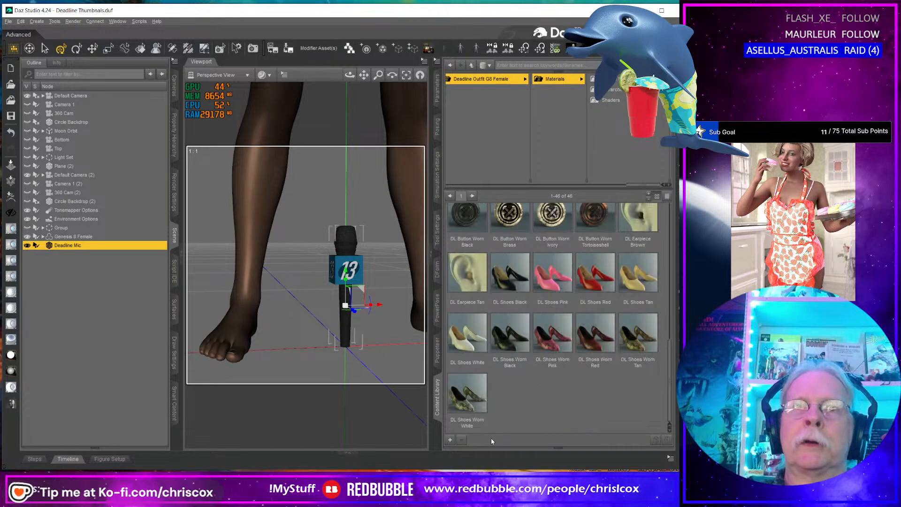
pyautogui.click(450, 439)
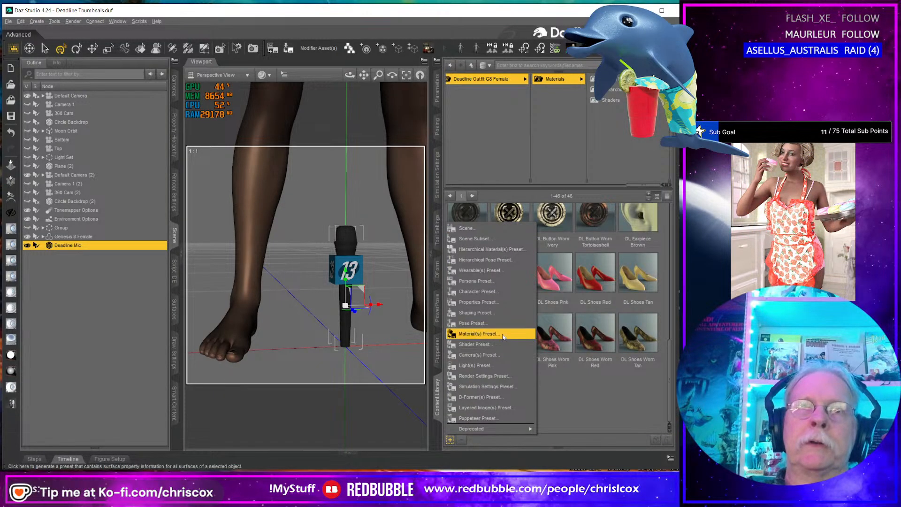
pyautogui.click(504, 334)
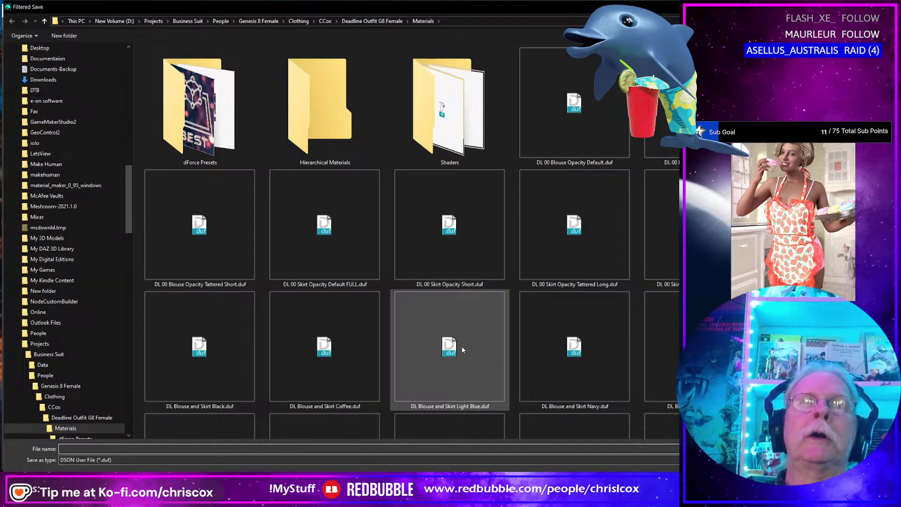
pyautogui.write('DL')
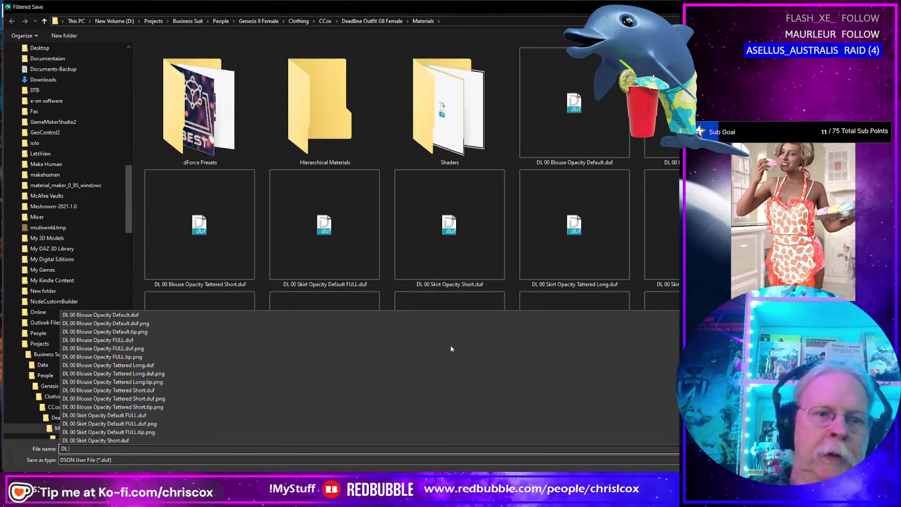
pyautogui.write(' Mic 13')
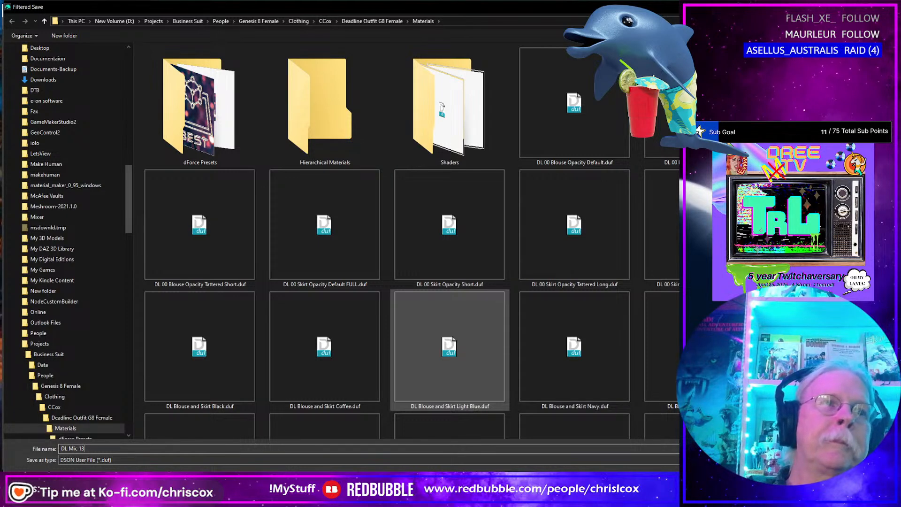
pyautogui.press('Return')
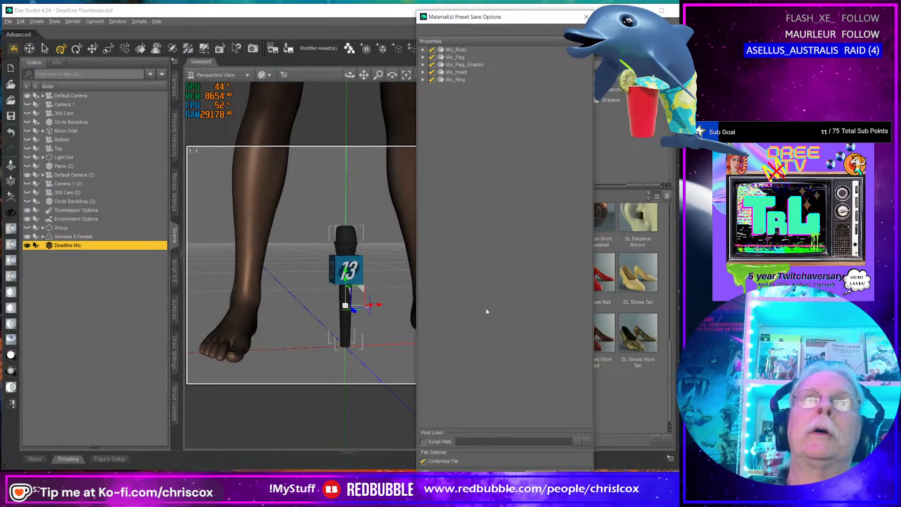
pyautogui.press('Return')
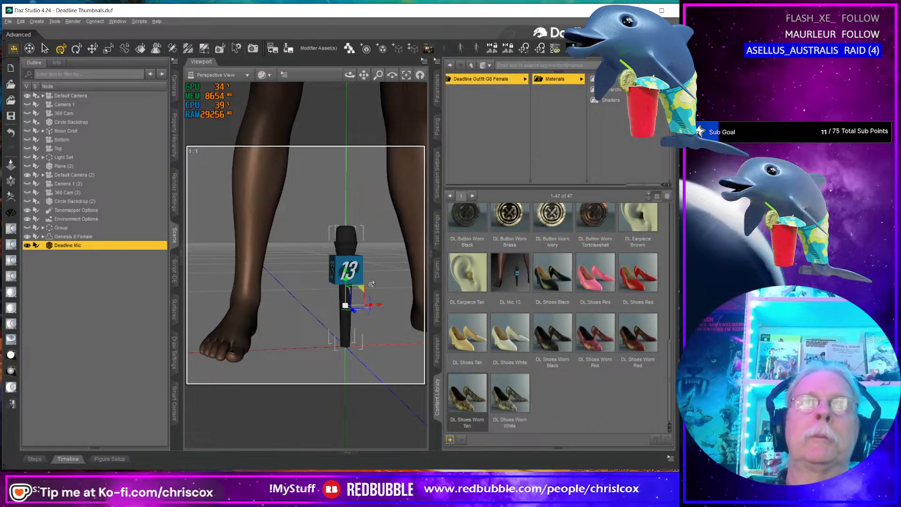
# Step: Hide Genesis 8 Female, frame the microphone upright in the view, render a test image, and close the render without saving
pyautogui.click(26, 238)
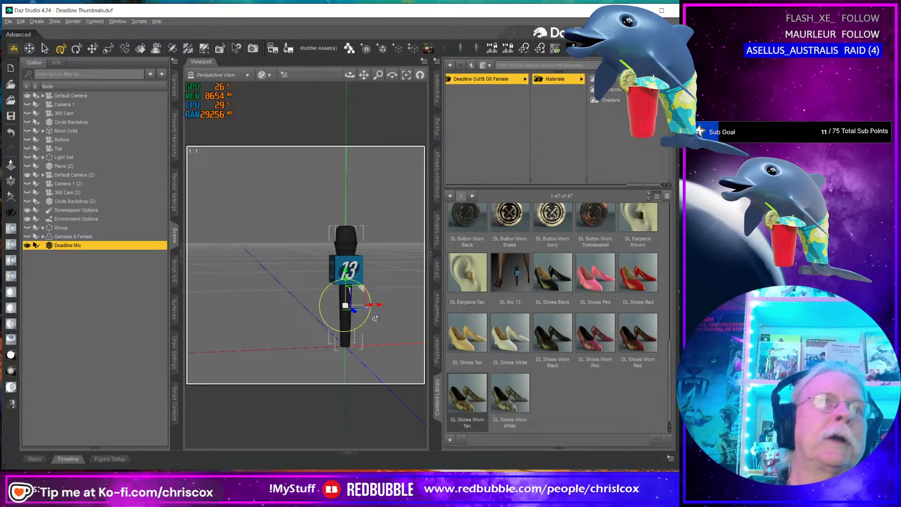
pyautogui.scroll(3, 349, 303)
pyautogui.moveTo(350, 303); pyautogui.dragTo(319, 274, button='middle')
pyautogui.moveTo(384, 320); pyautogui.dragTo(363, 327, button='middle')
pyautogui.scroll(2, 380, 316)
pyautogui.hotkey('ctrl', 'r')
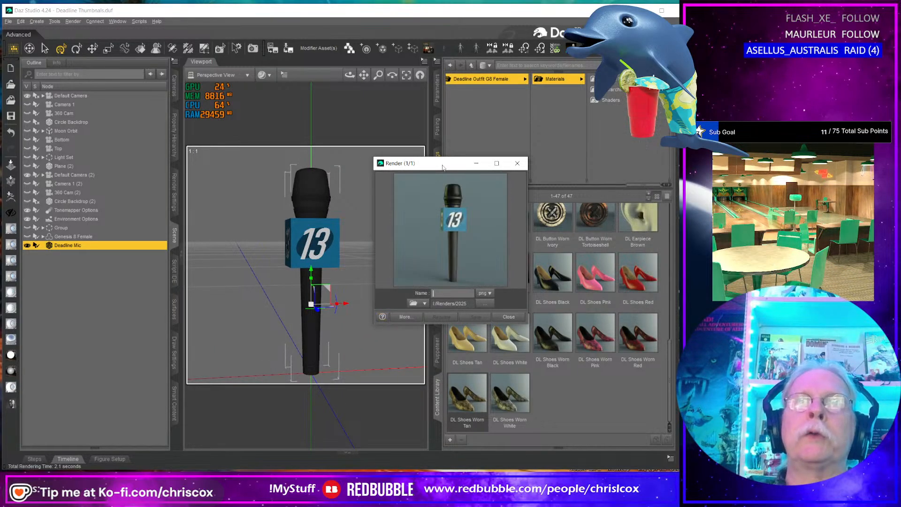
pyautogui.moveTo(442, 167); pyautogui.dragTo(296, 167)
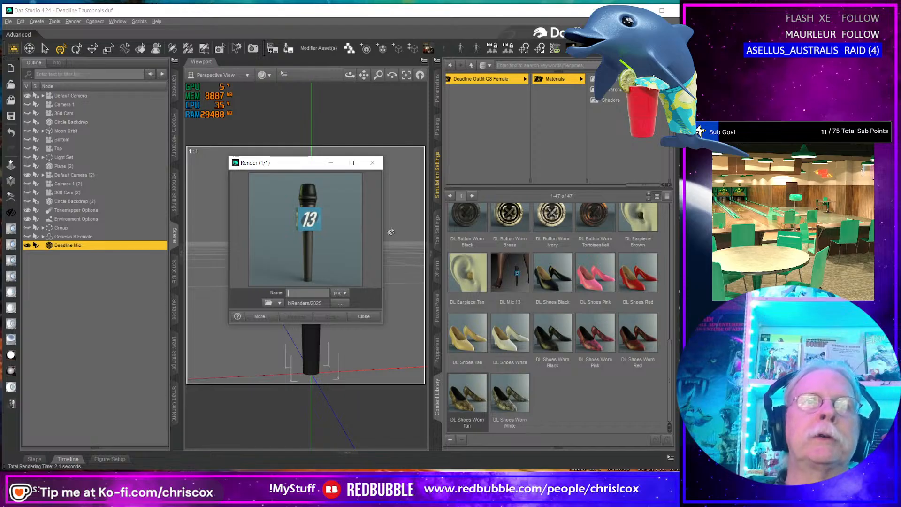
pyautogui.click(372, 163)
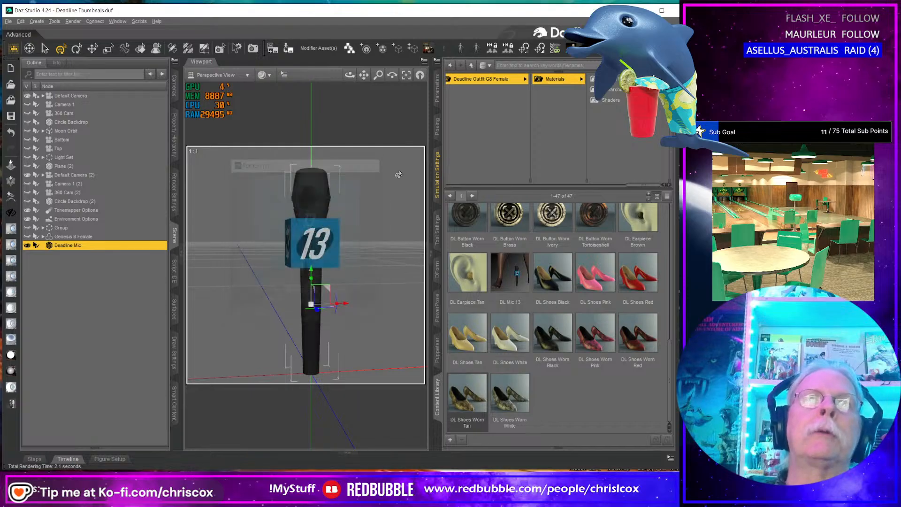
# Step: Save the last render over the DL Mic 13 tip image in the outfit's Materials folder
pyautogui.click(273, 49)
pyautogui.scroll(-5, 445, 199)
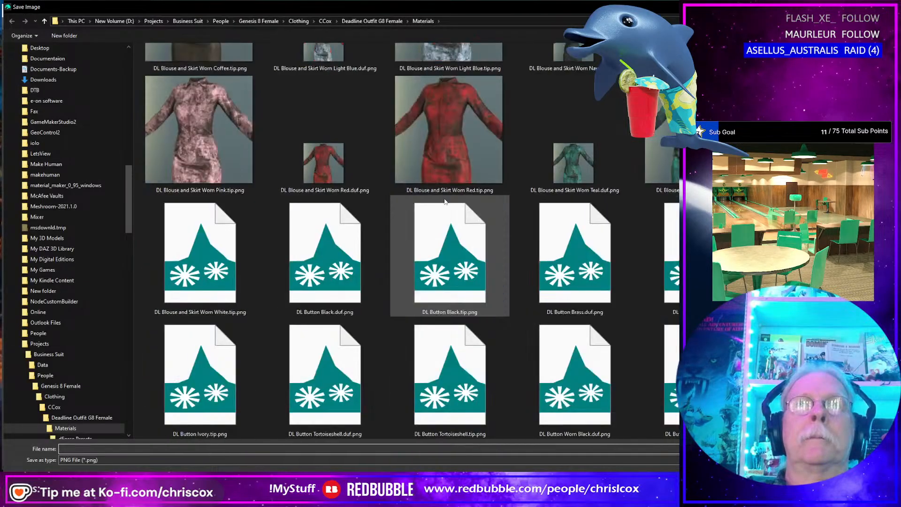
pyautogui.scroll(-10, 446, 200)
pyautogui.scroll(5, 458, 214)
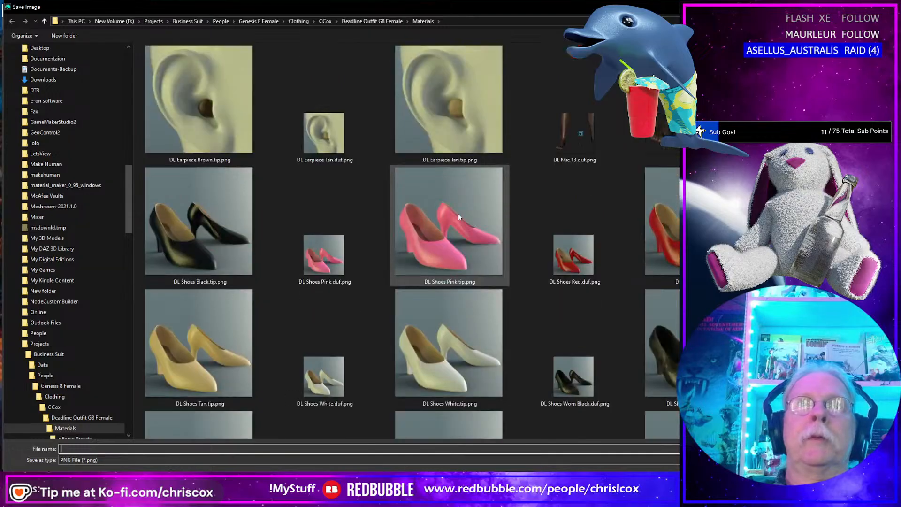
pyautogui.scroll(-5, 458, 215)
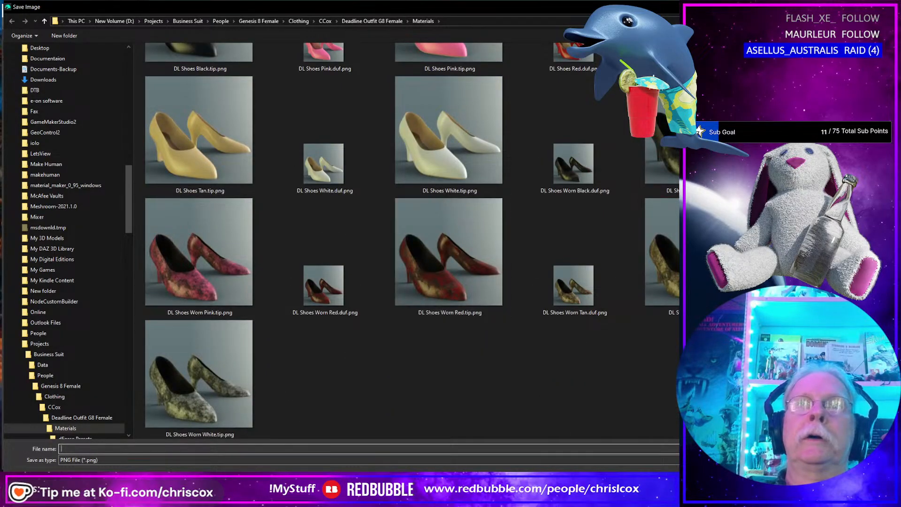
pyautogui.scroll(3, 646, 373)
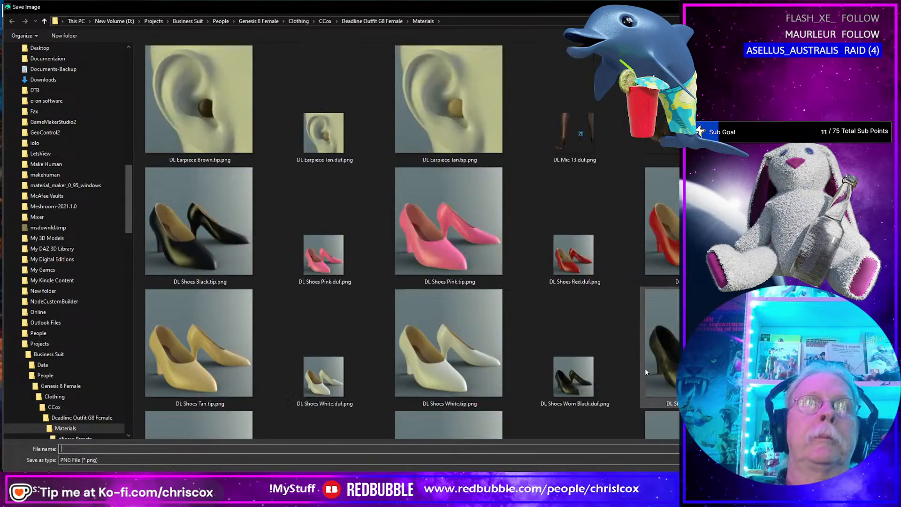
pyautogui.doubleClick(657, 142)
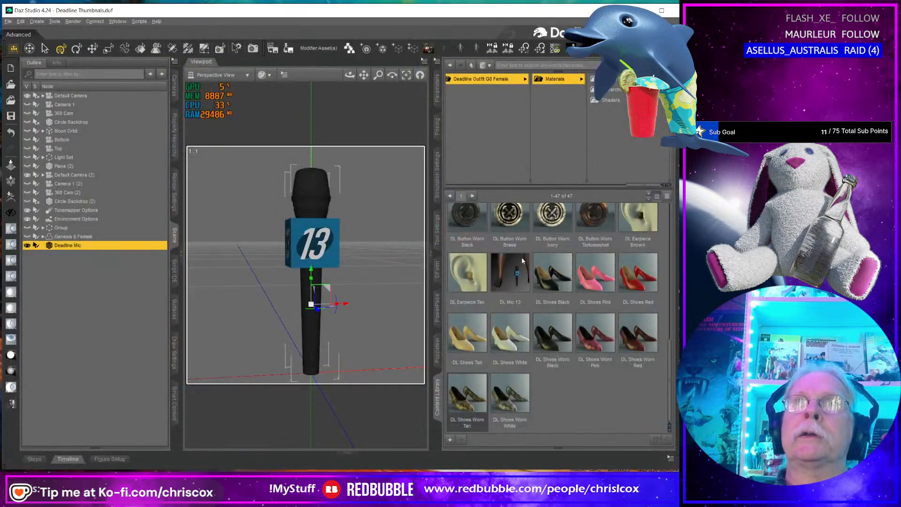
pyautogui.click(312, 252)
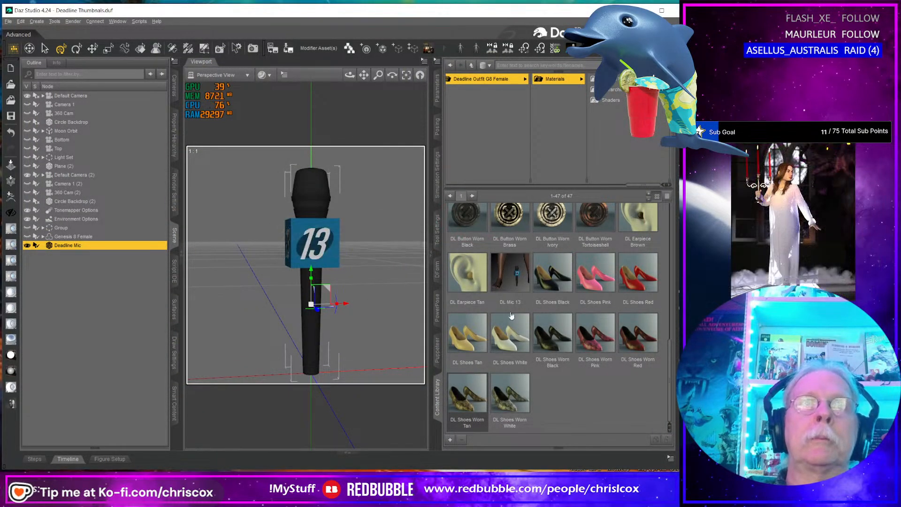
pyautogui.moveTo(524, 319)
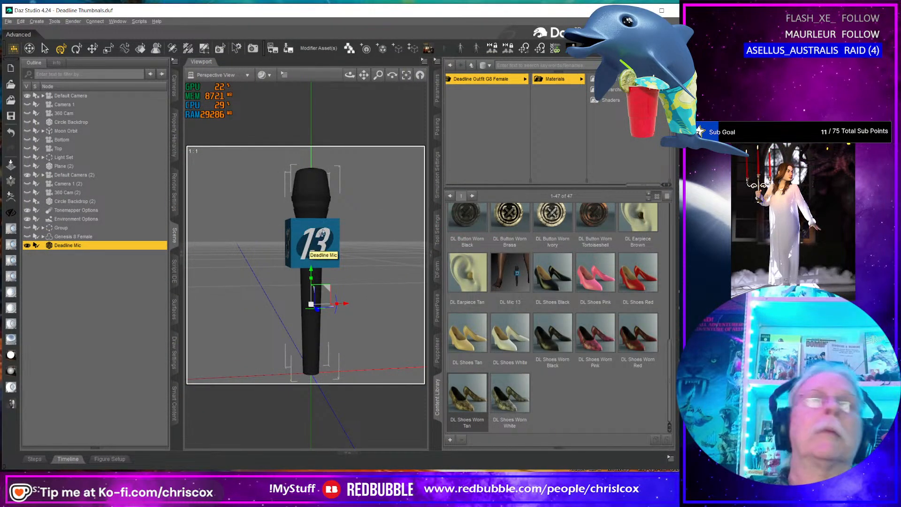
# Step: Unhide Genesis 8 Female, try shifting the microphone between the figure's feet, and undo that move
pyautogui.click(29, 237)
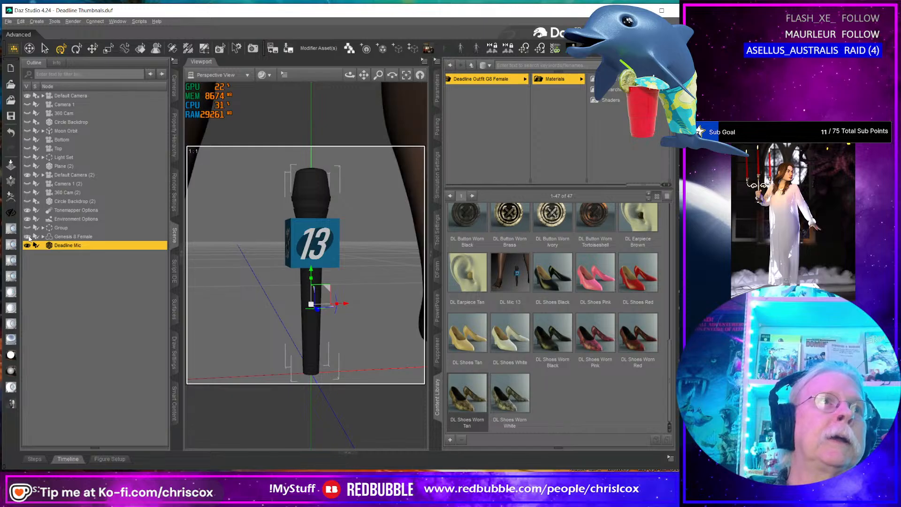
pyautogui.scroll(-3, 305, 297)
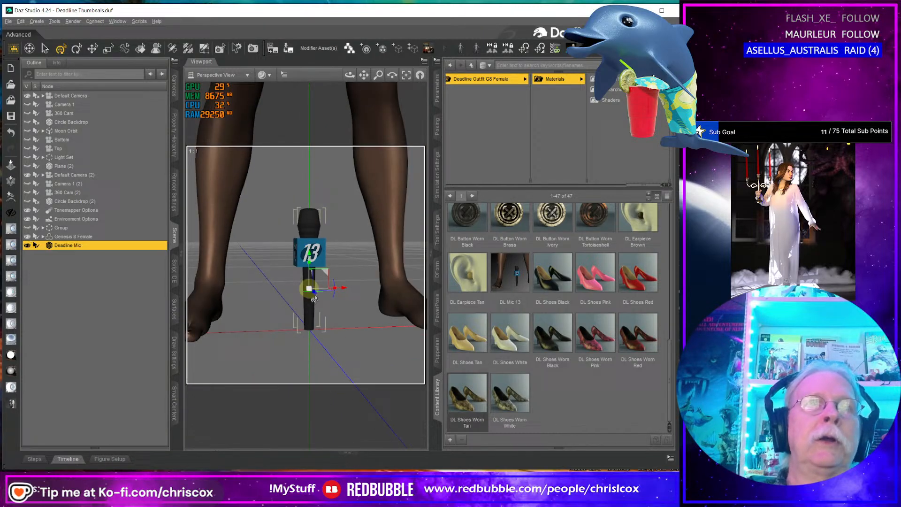
pyautogui.moveTo(313, 299); pyautogui.dragTo(328, 287, button='middle')
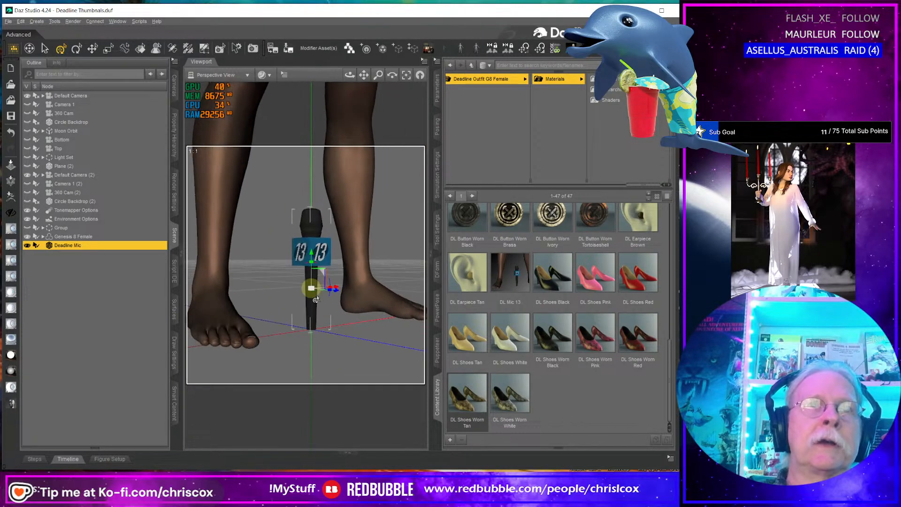
pyautogui.moveTo(328, 287); pyautogui.dragTo(329, 293)
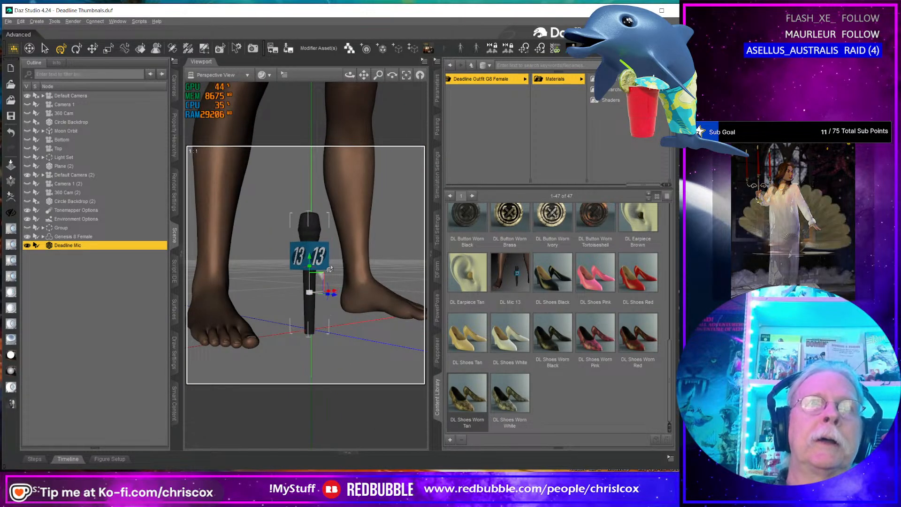
pyautogui.hotkey('ctrl', 'z')
# Step: Rotate the Deadline Mic from upright to horizontal and move it up to the figure's right hand
pyautogui.moveTo(291, 195); pyautogui.dragTo(287, 165, button='middle')
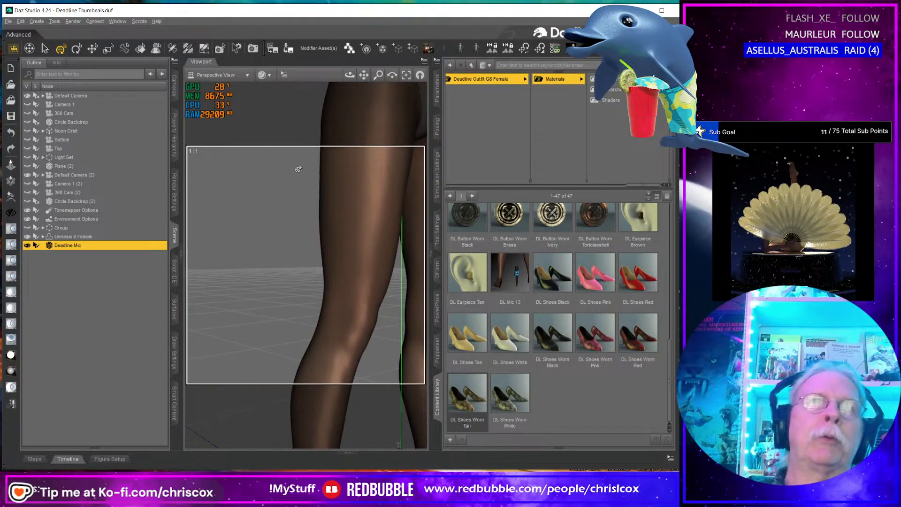
pyautogui.scroll(-5, 296, 169)
pyautogui.moveTo(299, 172); pyautogui.dragTo(319, 185, button='middle')
pyautogui.click(289, 204)
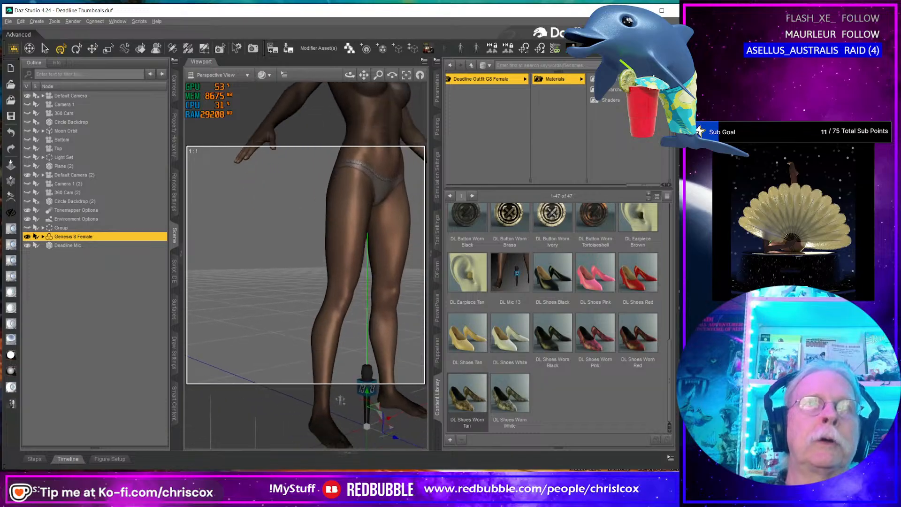
pyautogui.click(366, 381)
pyautogui.moveTo(366, 381); pyautogui.dragTo(407, 359, button='right')
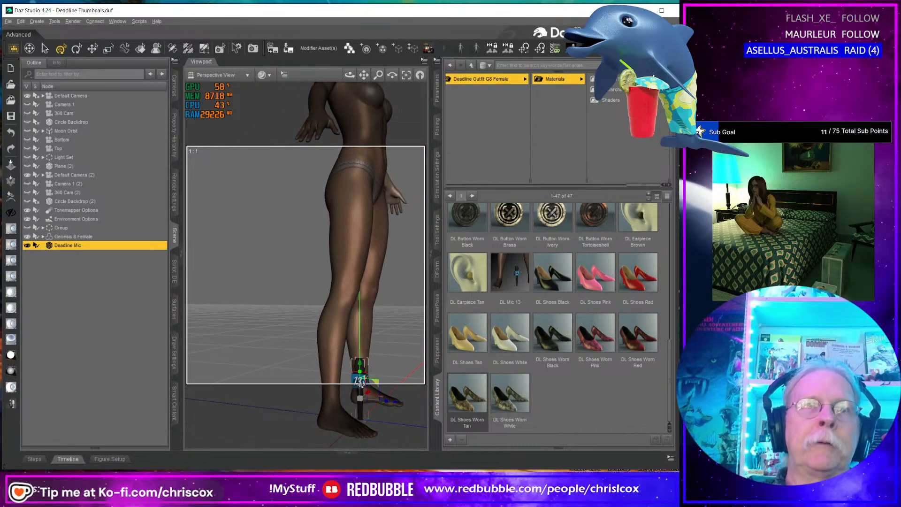
pyautogui.moveTo(363, 374); pyautogui.dragTo(386, 397)
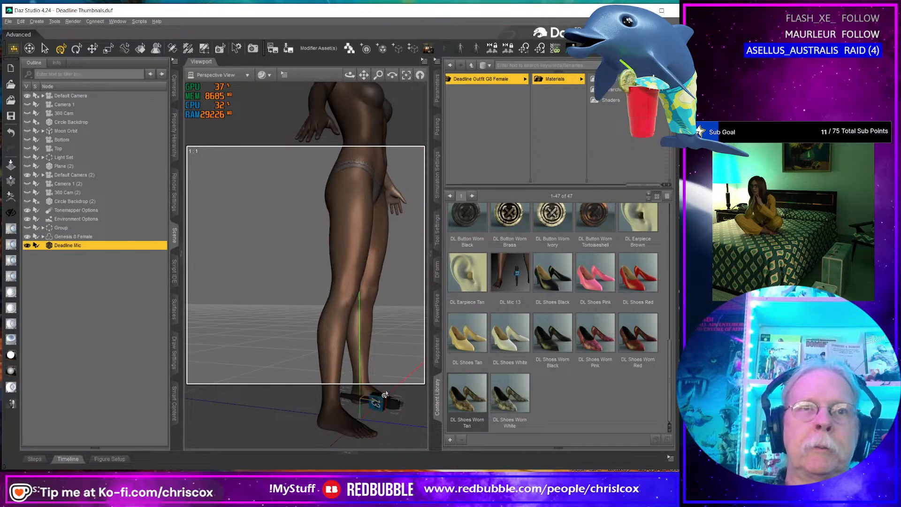
pyautogui.moveTo(409, 387); pyautogui.dragTo(382, 397, button='right')
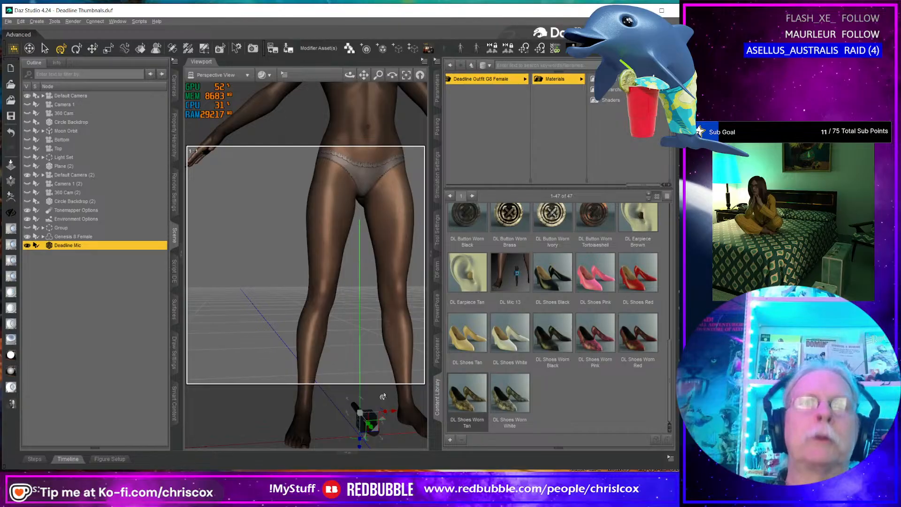
pyautogui.moveTo(375, 434); pyautogui.dragTo(223, 183)
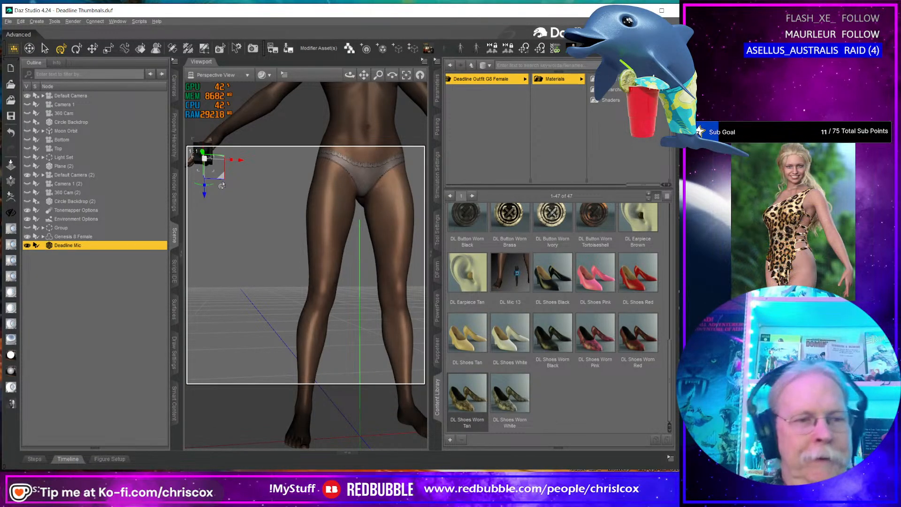
# Step: Fine-tune the microphone's position so its handle lies across the figure's right palm between thumb and fingers
pyautogui.hotkey('ctrl', 'f')
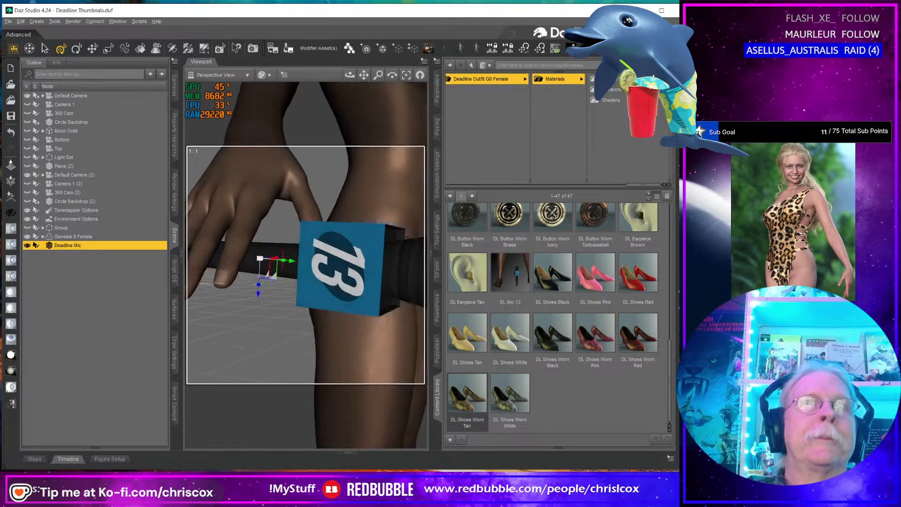
pyautogui.moveTo(258, 237); pyautogui.dragTo(261, 241, button='middle')
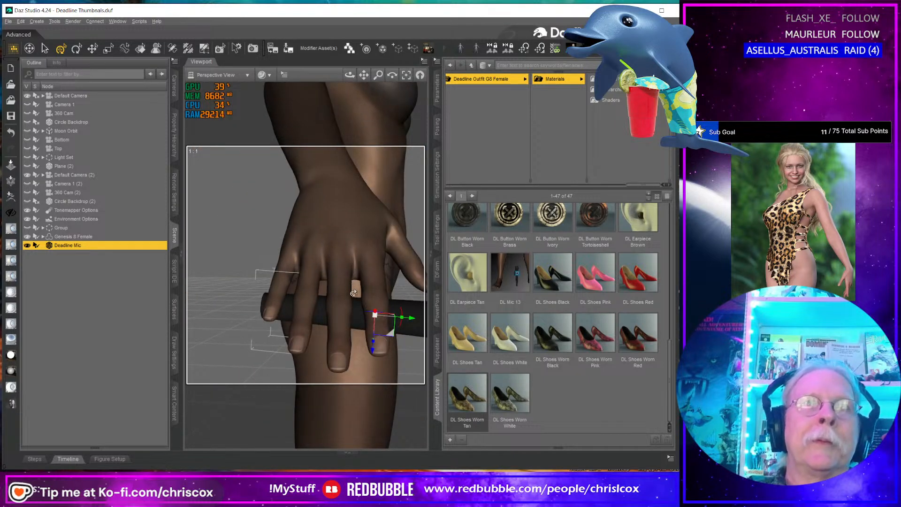
pyautogui.moveTo(354, 293); pyautogui.dragTo(351, 292, button='middle')
pyautogui.moveTo(332, 301); pyautogui.dragTo(331, 259)
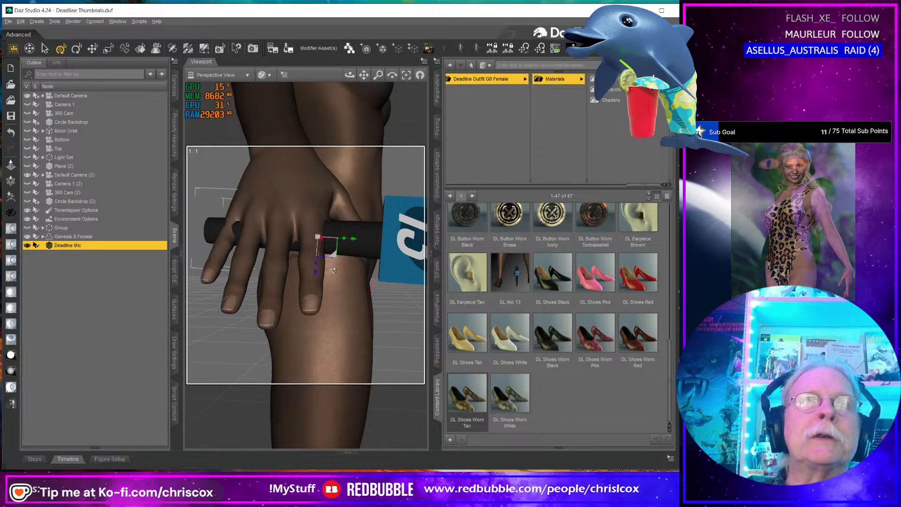
pyautogui.moveTo(331, 259); pyautogui.dragTo(298, 270, button='middle')
pyautogui.moveTo(361, 275); pyautogui.dragTo(288, 312, button='middle')
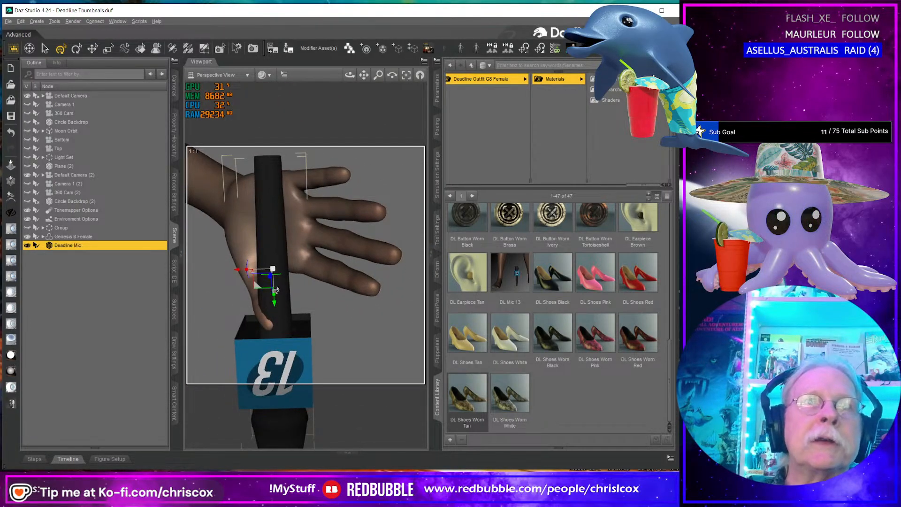
pyautogui.moveTo(257, 289); pyautogui.dragTo(256, 271)
pyautogui.moveTo(263, 272)
pyautogui.mouseDown(button='middle')
pyautogui.moveTo(284, 331)
pyautogui.moveTo(290, 315)
pyautogui.moveTo(278, 276)
pyautogui.mouseUp(button='middle')
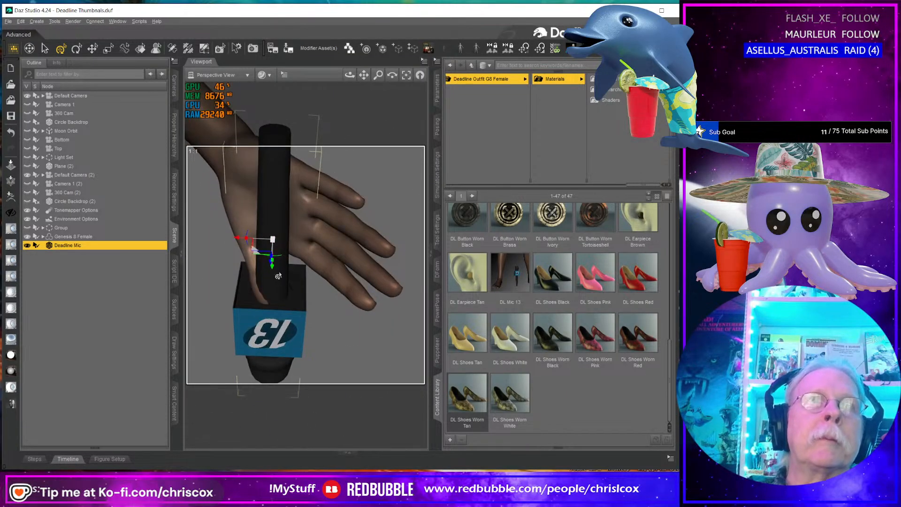
pyautogui.moveTo(245, 234); pyautogui.dragTo(232, 235)
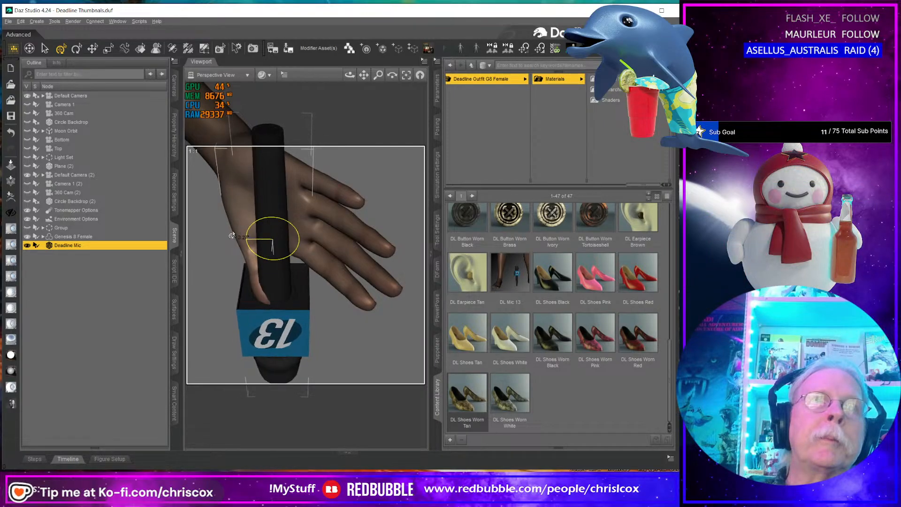
# Step: Pose the figure's Right Thumb 1 by setting Up-Down to about 14.65 and Twist to about 19
pyautogui.moveTo(272, 272); pyautogui.dragTo(359, 312, button='middle')
pyautogui.moveTo(319, 187); pyautogui.dragTo(346, 207, button='middle')
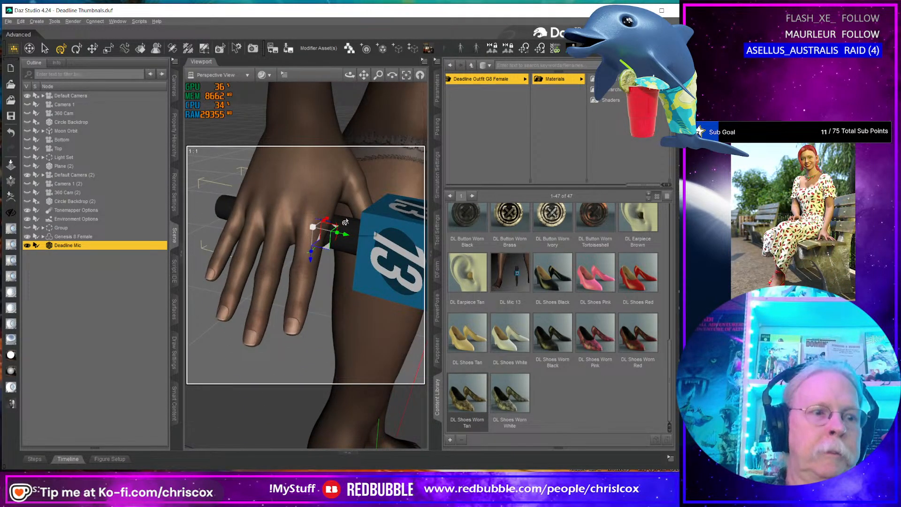
pyautogui.moveTo(346, 222); pyautogui.dragTo(370, 209, button='middle')
pyautogui.click(374, 192)
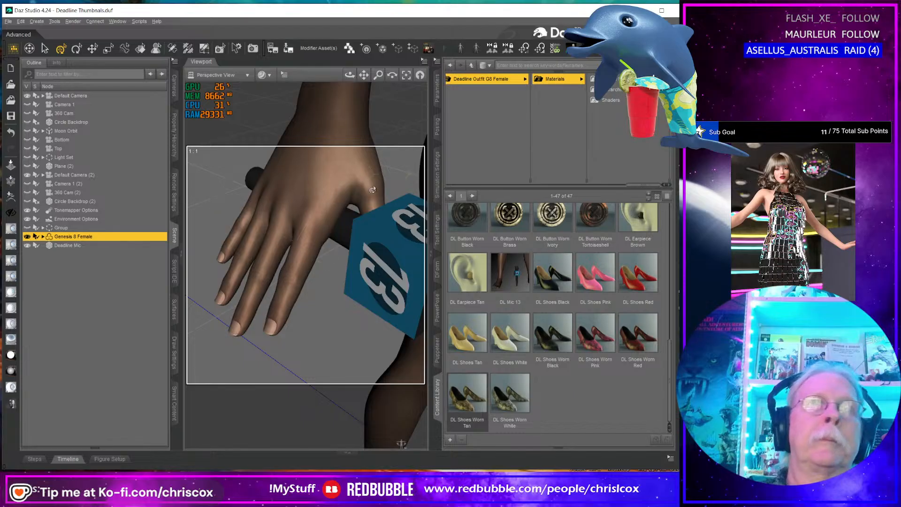
pyautogui.click(373, 192)
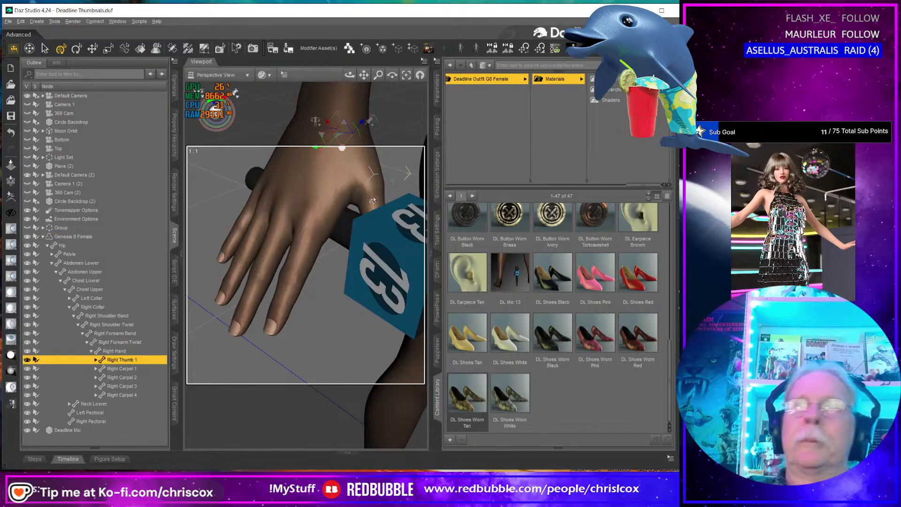
pyautogui.click(96, 360)
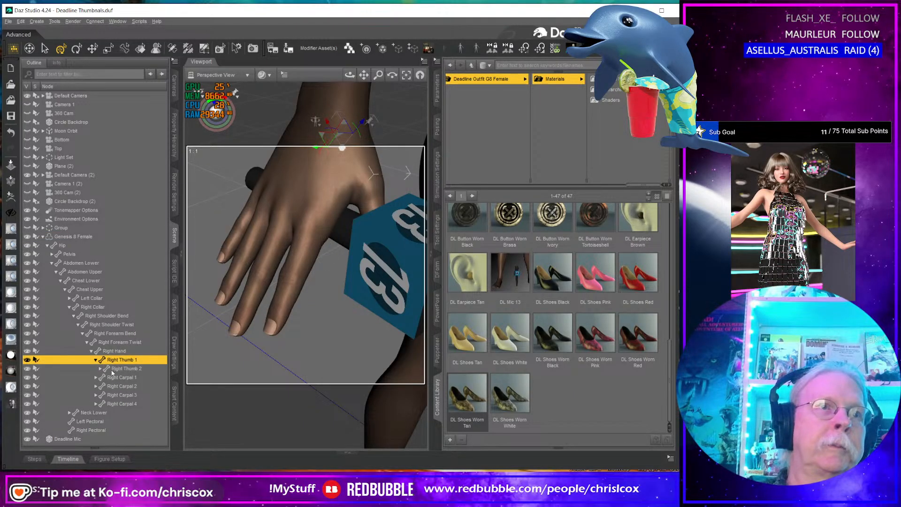
pyautogui.click(436, 89)
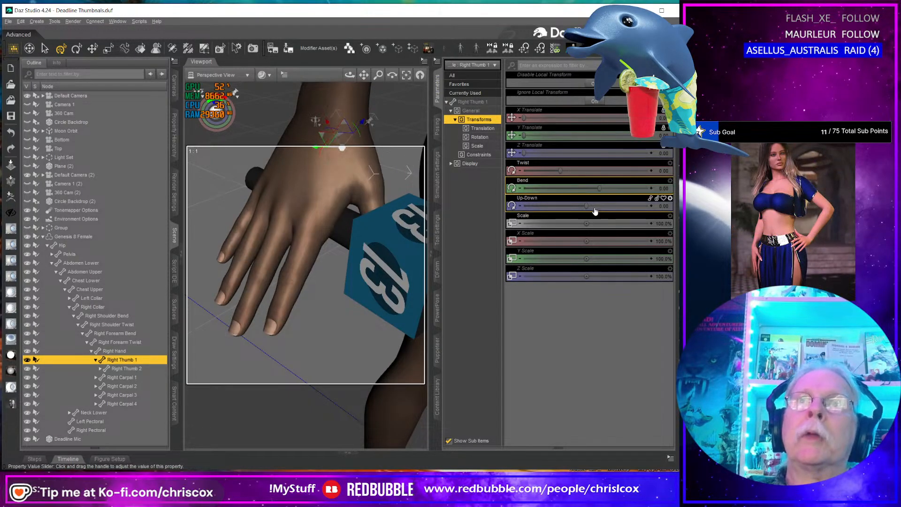
pyautogui.moveTo(586, 205); pyautogui.dragTo(632, 206)
pyautogui.moveTo(417, 221); pyautogui.dragTo(417, 261, button='middle')
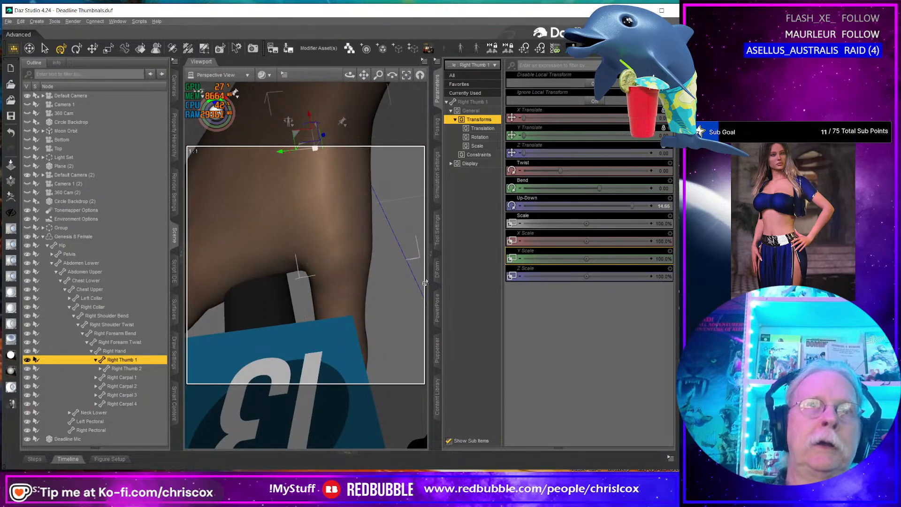
pyautogui.moveTo(560, 169); pyautogui.dragTo(608, 169)
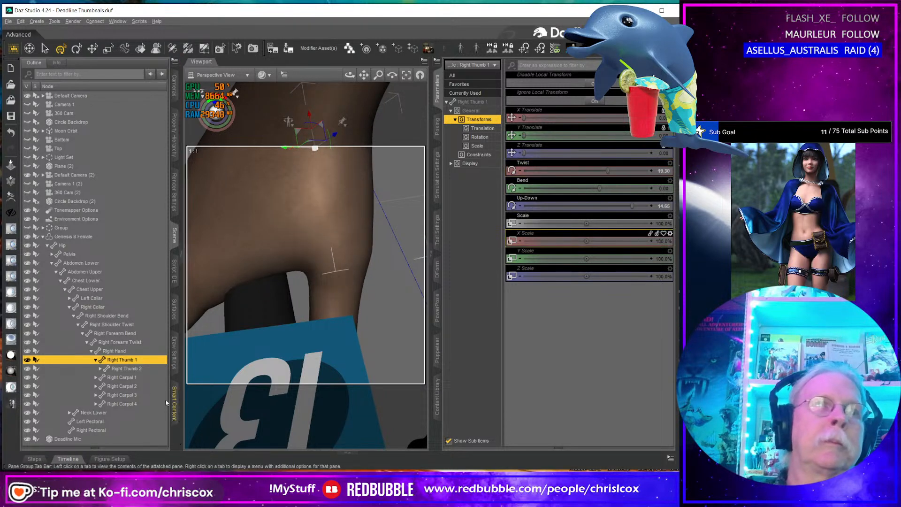
# Step: Bend all three right thumb joints together toward the microphone handle, and reselect only Right Thumb 1
pyautogui.click(124, 368)
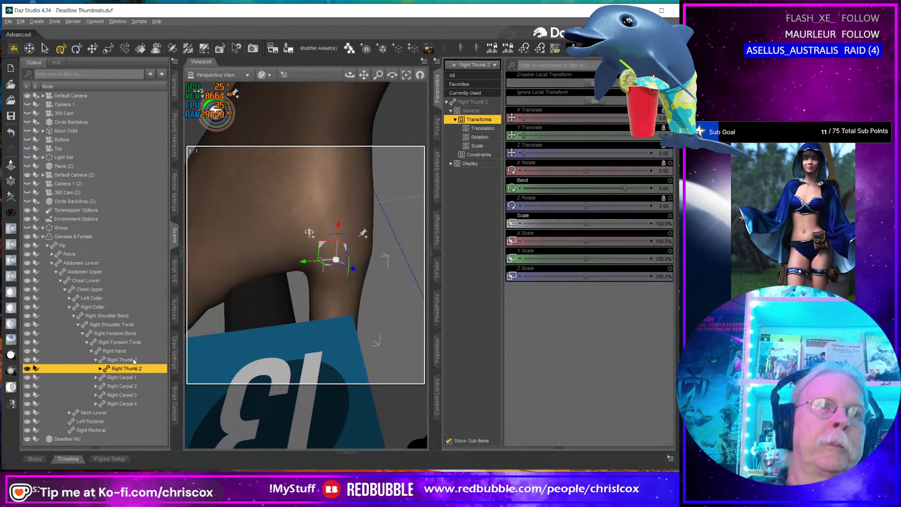
pyautogui.click(101, 369)
pyautogui.keyDown('shift'); pyautogui.click(131, 376); pyautogui.keyUp('shift')
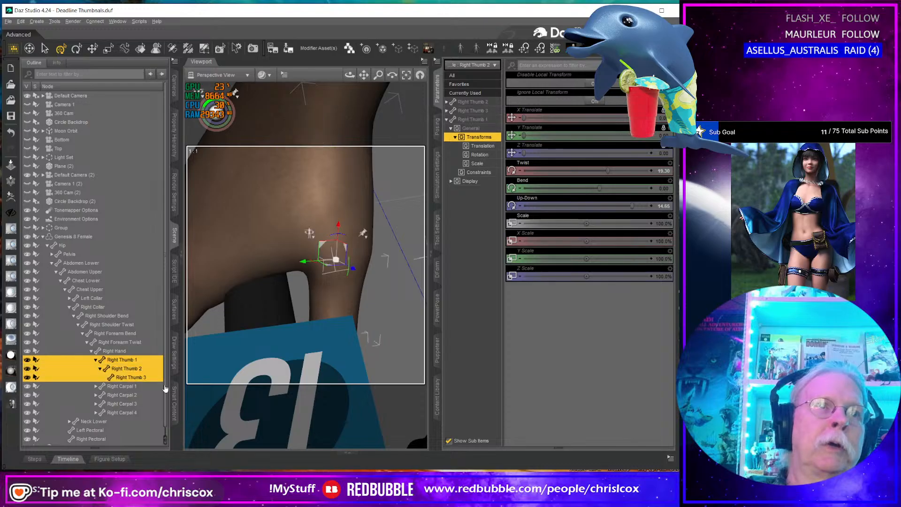
pyautogui.click(437, 127)
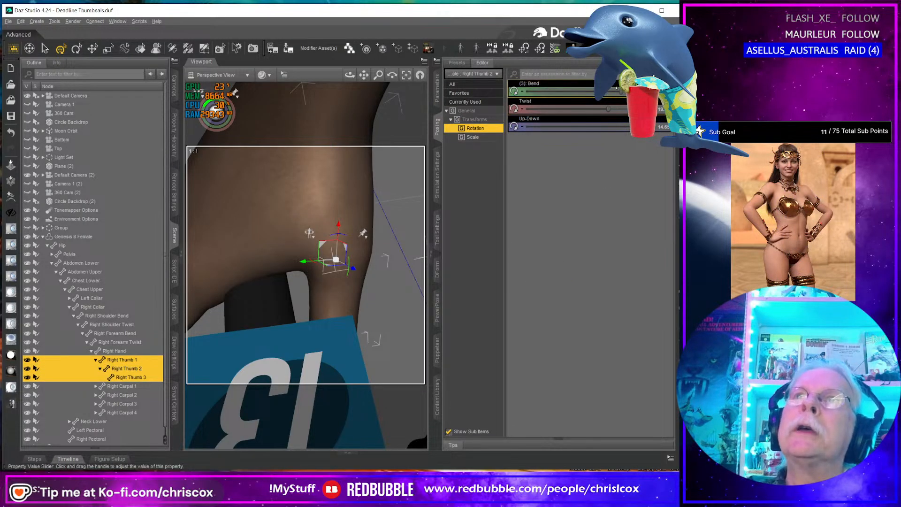
pyautogui.moveTo(618, 88); pyautogui.dragTo(608, 102)
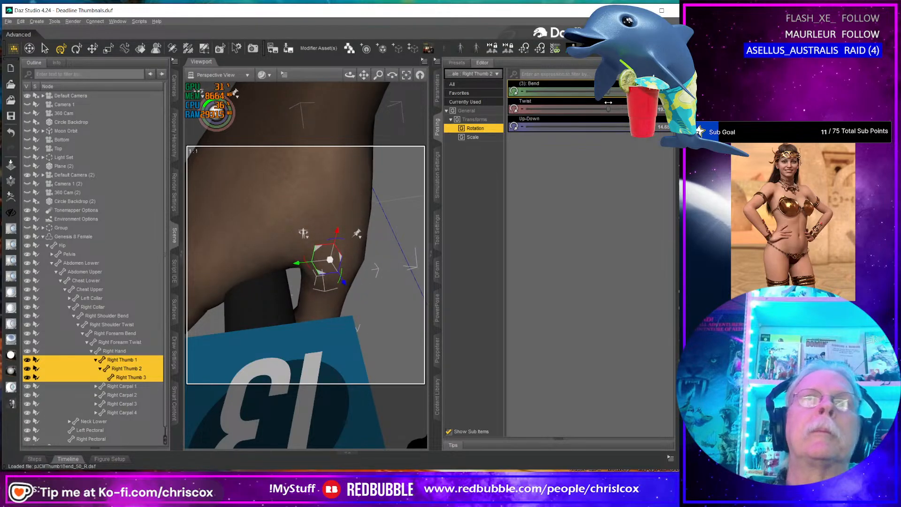
pyautogui.click(121, 359)
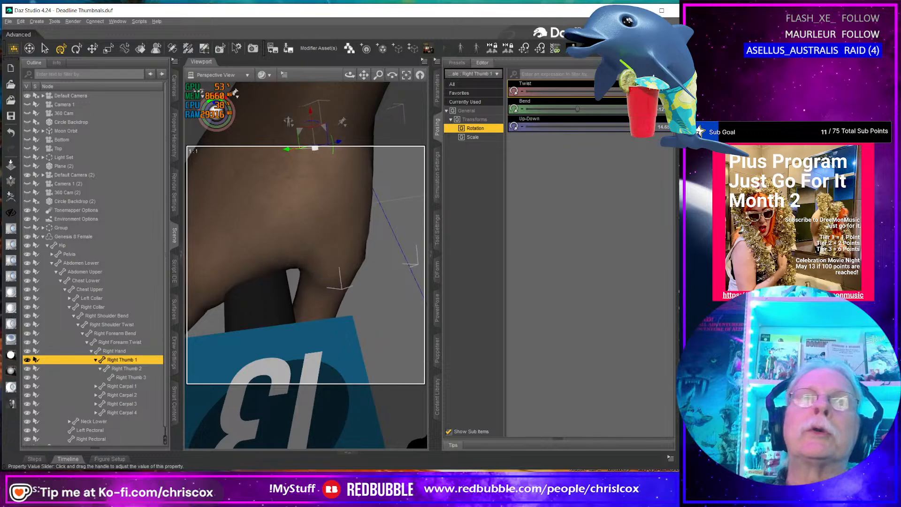
# Step: Bend all right finger bones from Right Carpal 1 through Right Pinky 3 together so the fingers curl around the microphone handle
pyautogui.moveTo(350, 75); pyautogui.dragTo(282, 45)
pyautogui.moveTo(286, 282); pyautogui.dragTo(311, 274, button='middle')
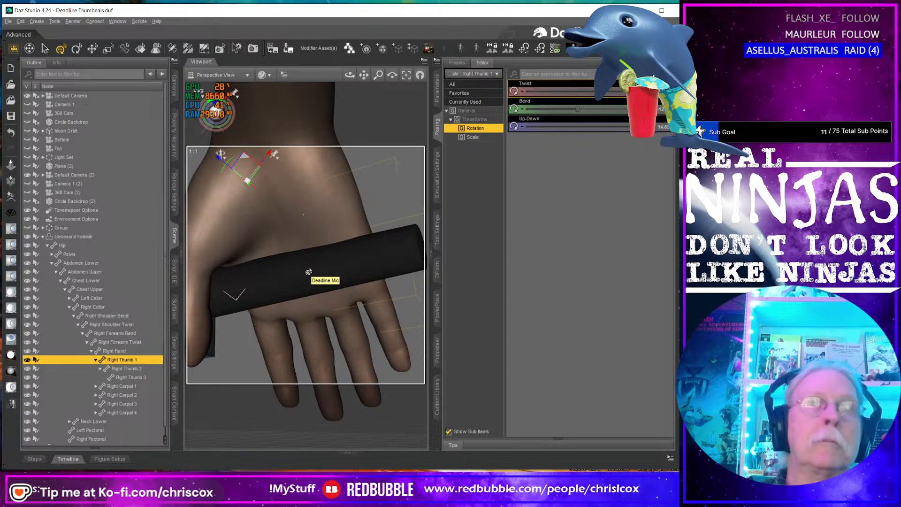
pyautogui.moveTo(311, 278); pyautogui.dragTo(310, 278, button='middle')
pyautogui.click(275, 348)
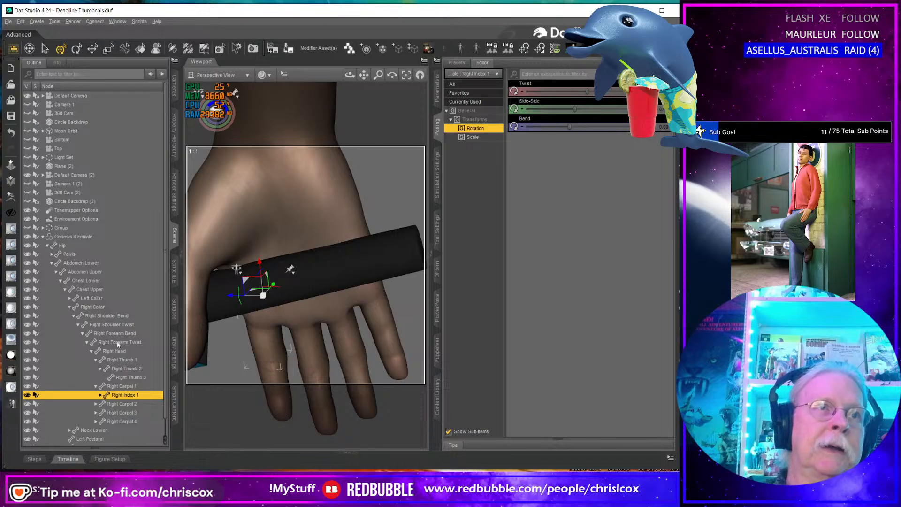
pyautogui.click(104, 307)
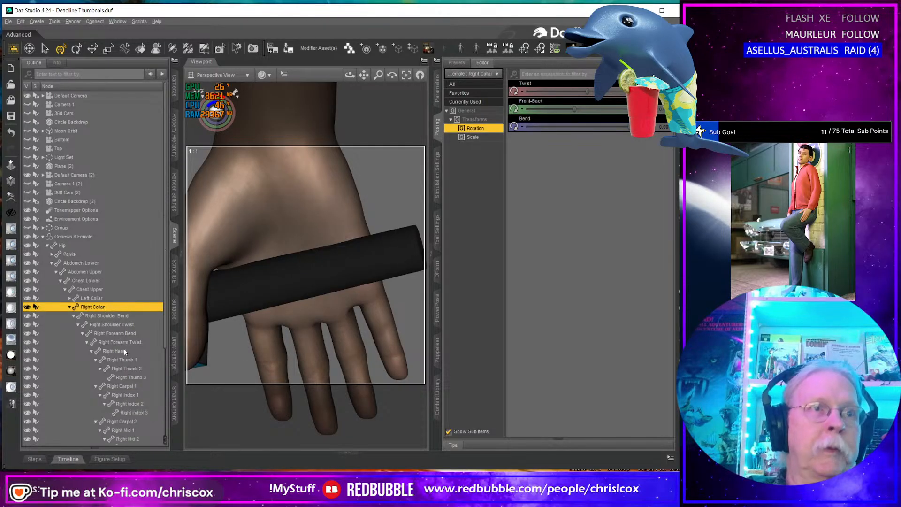
pyautogui.scroll(-4, 125, 352)
pyautogui.click(130, 274)
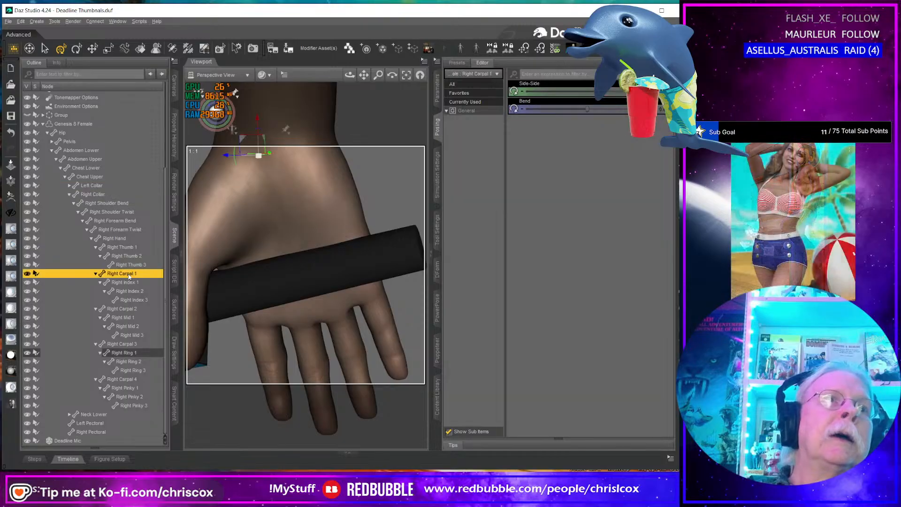
pyautogui.keyDown('shift'); pyautogui.click(138, 406); pyautogui.keyUp('shift')
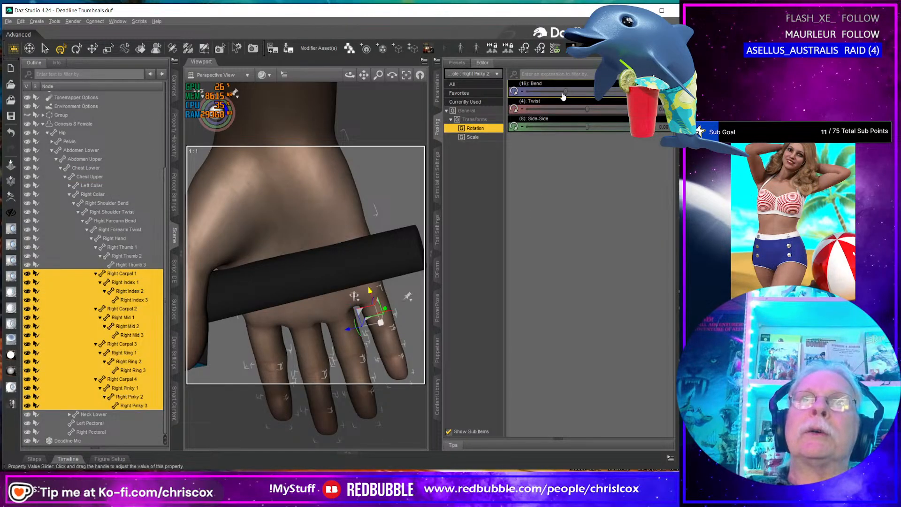
pyautogui.moveTo(565, 91); pyautogui.dragTo(622, 97)
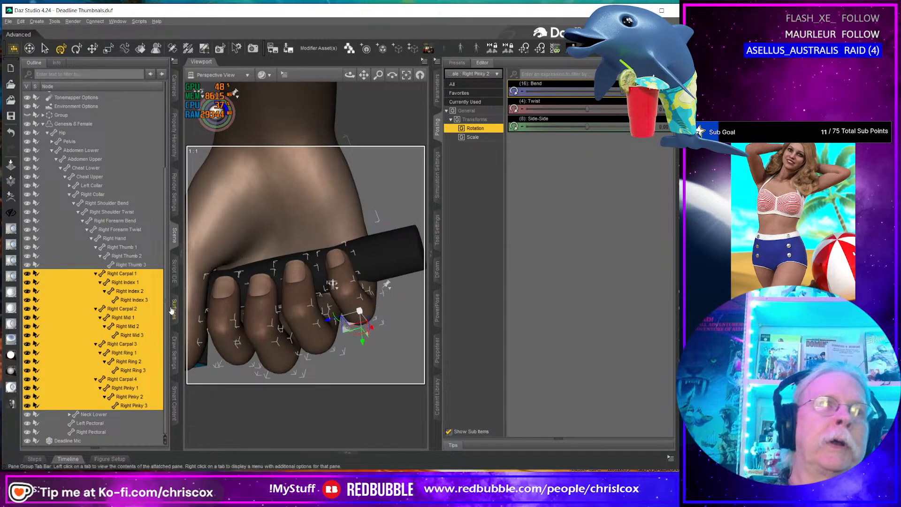
# Step: Bend Right Carpal 1, 2, 3 and 4 together slightly further toward the microphone handle
pyautogui.click(135, 274)
pyautogui.keyDown('ctrl'); pyautogui.click(123, 308); pyautogui.keyUp('ctrl')
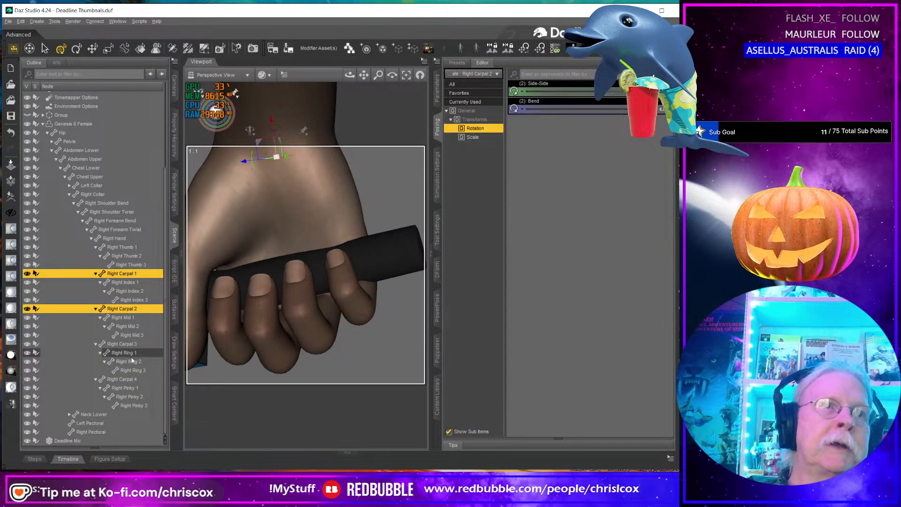
pyautogui.keyDown('ctrl'); pyautogui.click(122, 344); pyautogui.keyUp('ctrl')
pyautogui.keyDown('ctrl'); pyautogui.click(123, 379); pyautogui.keyUp('ctrl')
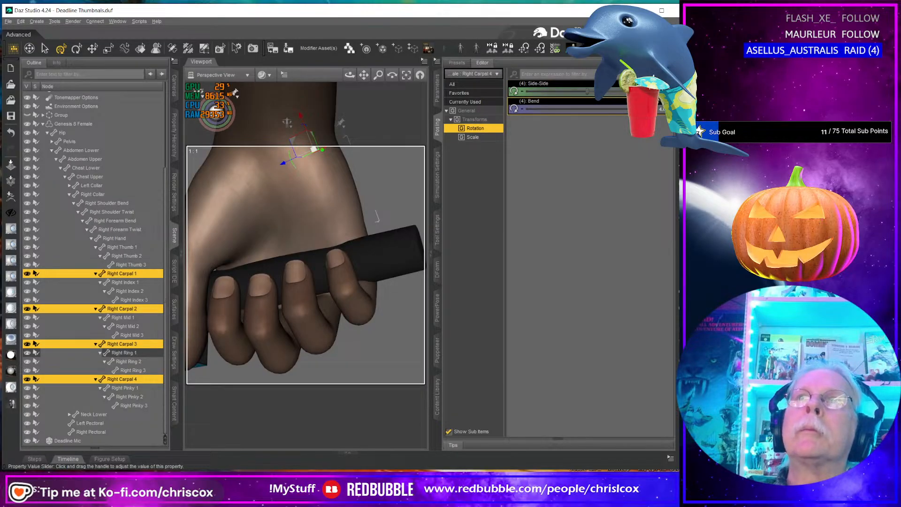
pyautogui.moveTo(650, 109); pyautogui.dragTo(662, 109)
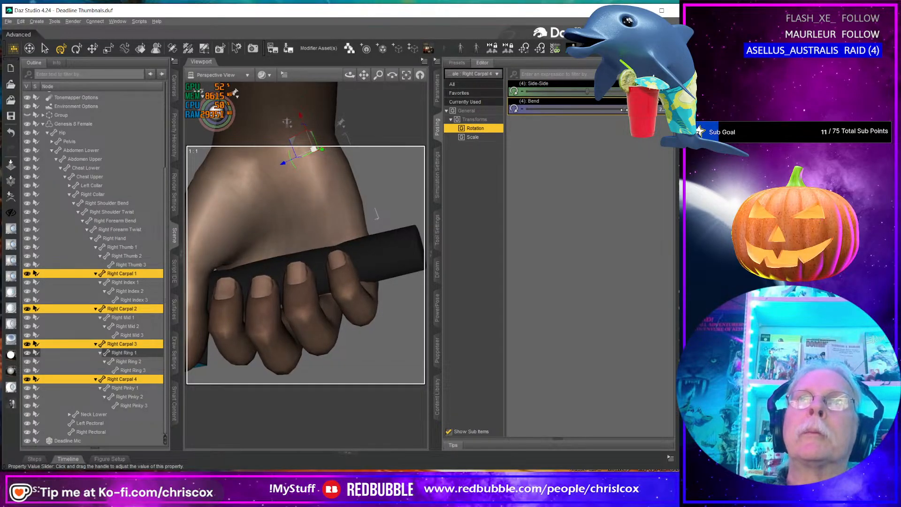
pyautogui.moveTo(339, 207)
pyautogui.mouseDown(button='middle')
pyautogui.moveTo(235, 211)
pyautogui.moveTo(380, 211)
pyautogui.moveTo(326, 213)
pyautogui.mouseUp(button='middle')
pyautogui.moveTo(235, 266)
pyautogui.mouseDown(button='middle')
pyautogui.moveTo(324, 211)
pyautogui.moveTo(348, 244)
pyautogui.moveTo(328, 282)
pyautogui.moveTo(324, 267)
pyautogui.moveTo(231, 264)
pyautogui.mouseUp(button='middle')
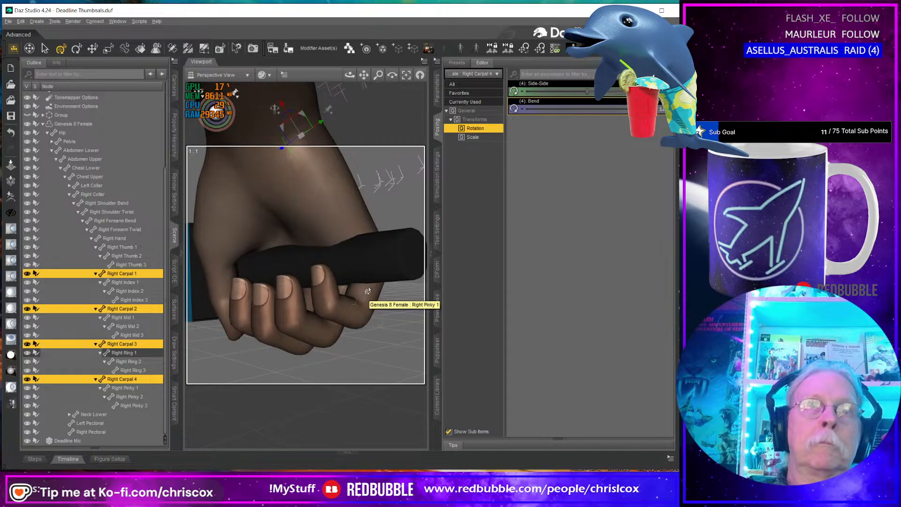
pyautogui.moveTo(367, 291); pyautogui.dragTo(368, 239, button='middle')
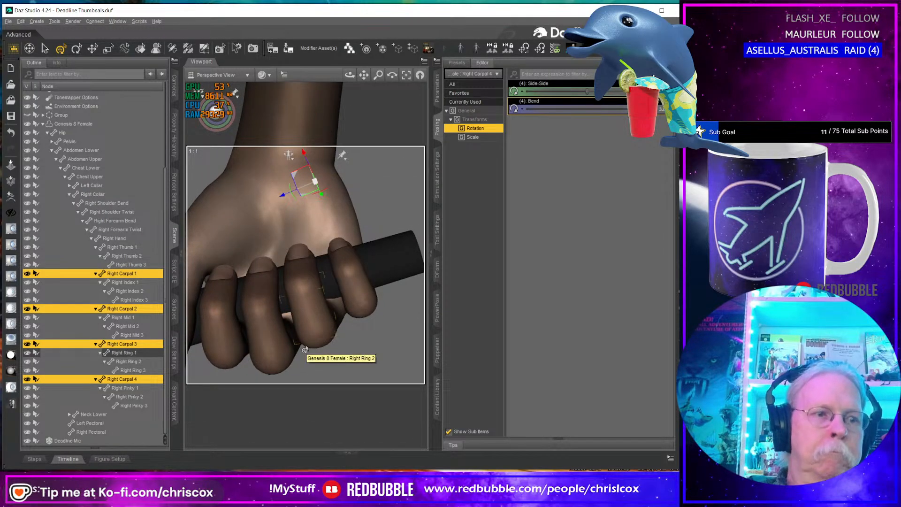
# Step: Bend Right Mid 1 and Right Ring 1 together to about 83.6 to tighten those fingers around the handle
pyautogui.moveTo(299, 348); pyautogui.dragTo(441, 286, button='middle')
pyautogui.click(353, 271)
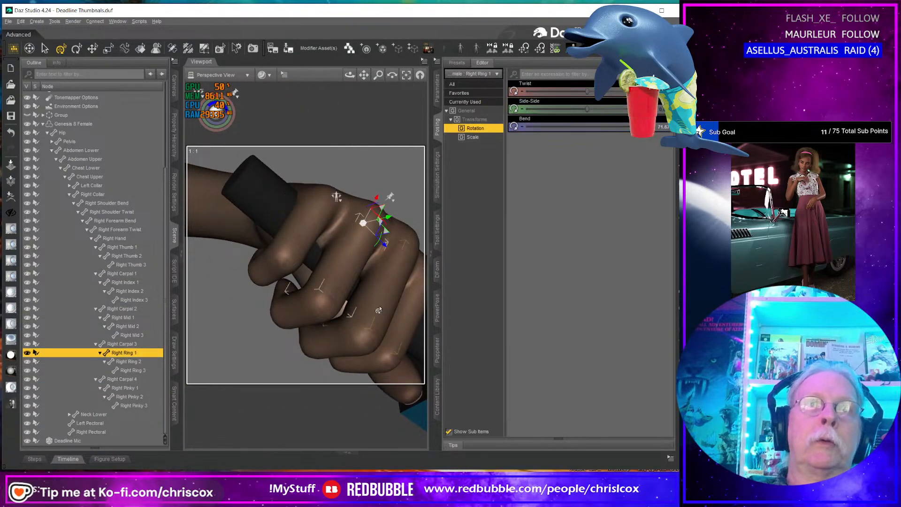
pyautogui.click(379, 305)
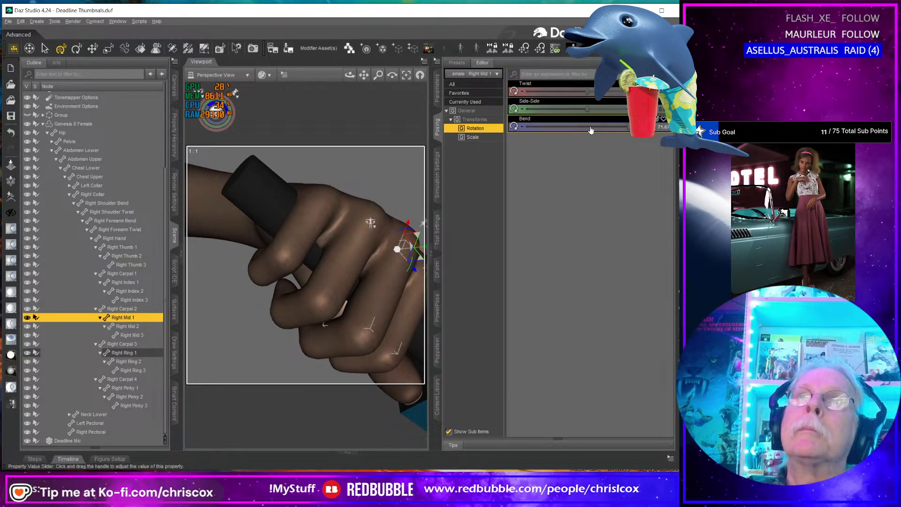
pyautogui.moveTo(626, 131); pyautogui.dragTo(631, 130)
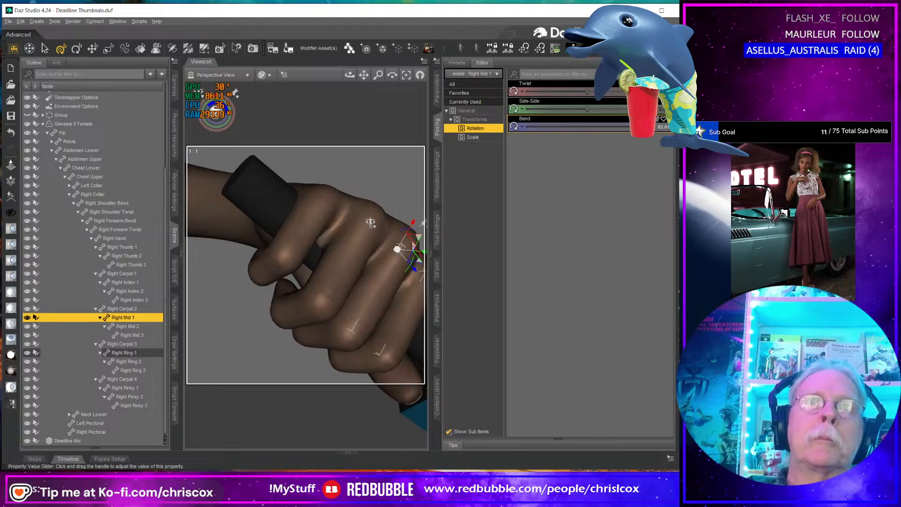
pyautogui.hotkey('ctrl', 'z')
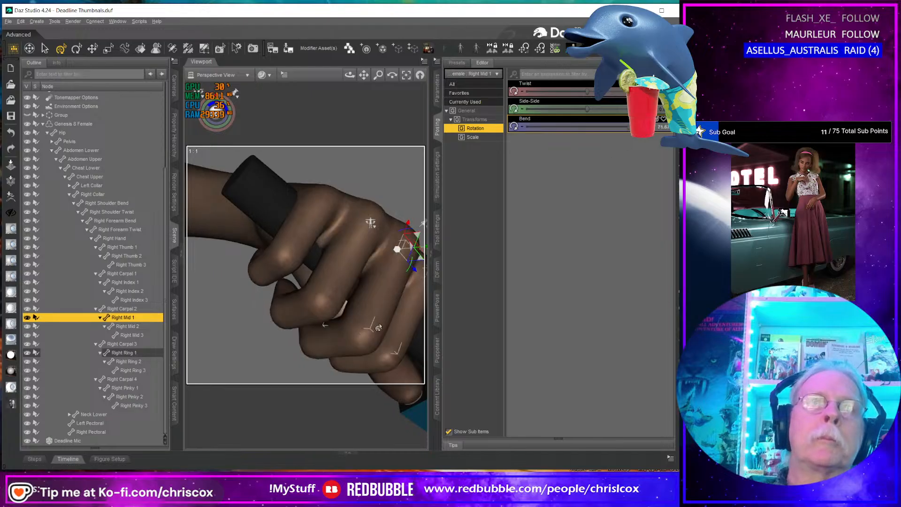
pyautogui.keyDown('ctrl'); pyautogui.click(347, 281); pyautogui.keyUp('ctrl')
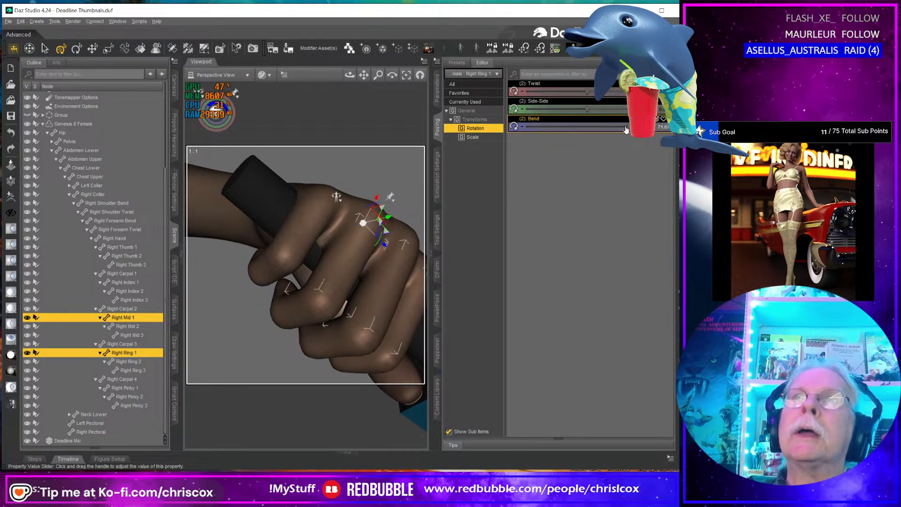
pyautogui.moveTo(626, 130); pyautogui.dragTo(637, 130)
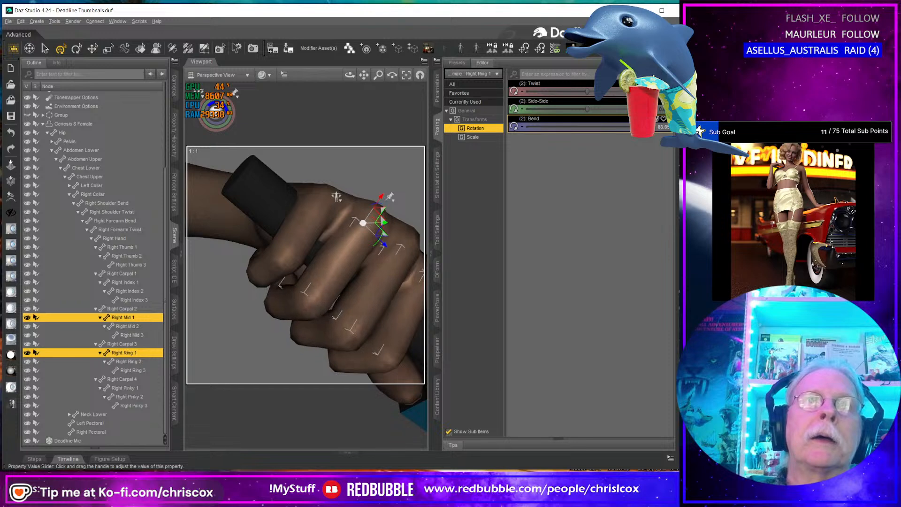
# Step: Rotate the Deadline Mic to a Z rotation of about 113.7 so its handle follows the curled fingers
pyautogui.moveTo(281, 248); pyautogui.dragTo(320, 216, button='middle')
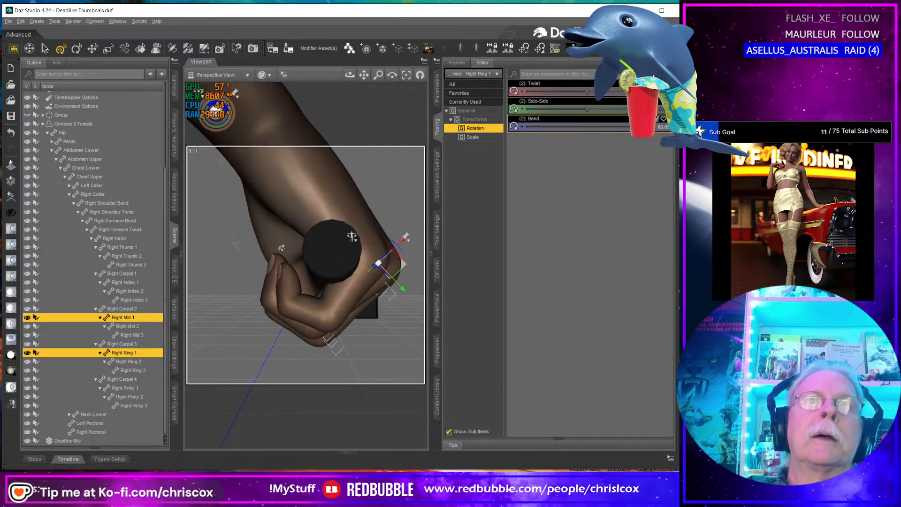
pyautogui.click(336, 250)
pyautogui.moveTo(336, 249); pyautogui.dragTo(300, 234, button='middle')
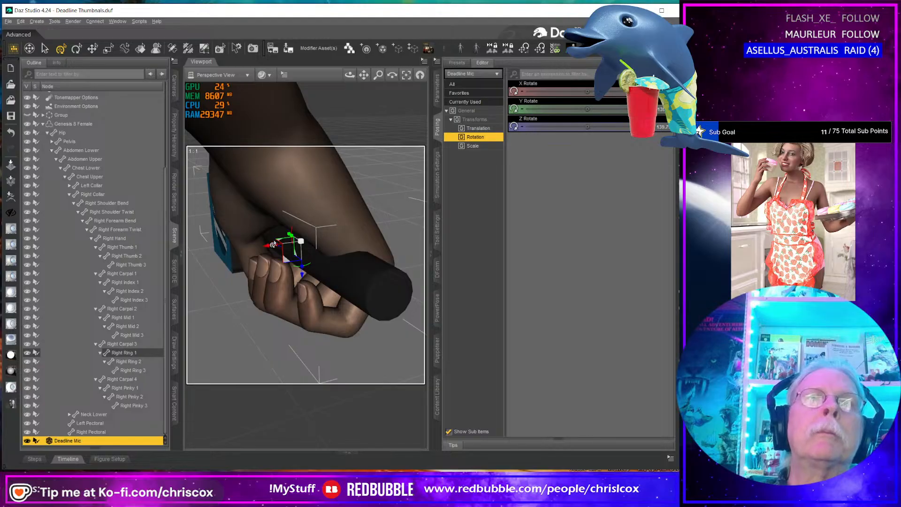
pyautogui.moveTo(299, 240); pyautogui.dragTo(300, 255, button='middle')
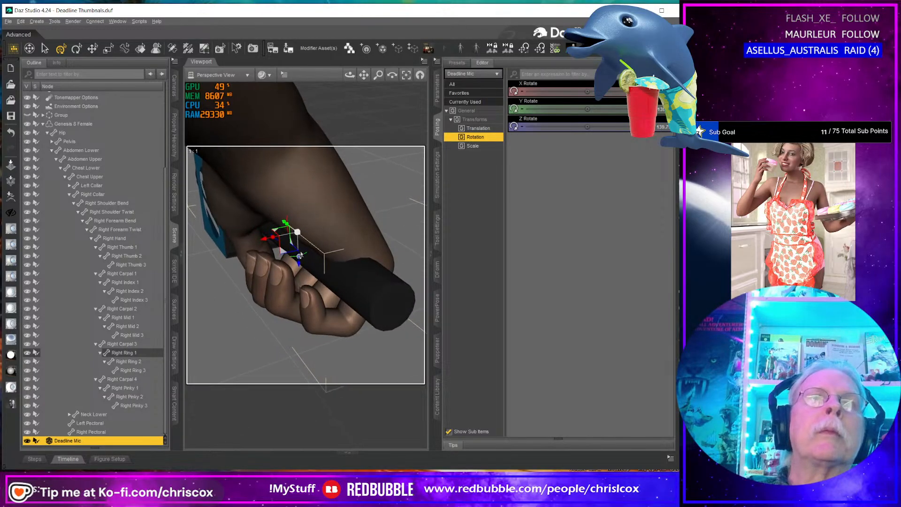
pyautogui.moveTo(277, 242); pyautogui.dragTo(276, 264)
pyautogui.moveTo(276, 264); pyautogui.dragTo(396, 269, button='middle')
pyautogui.moveTo(282, 313); pyautogui.dragTo(253, 312, button='middle')
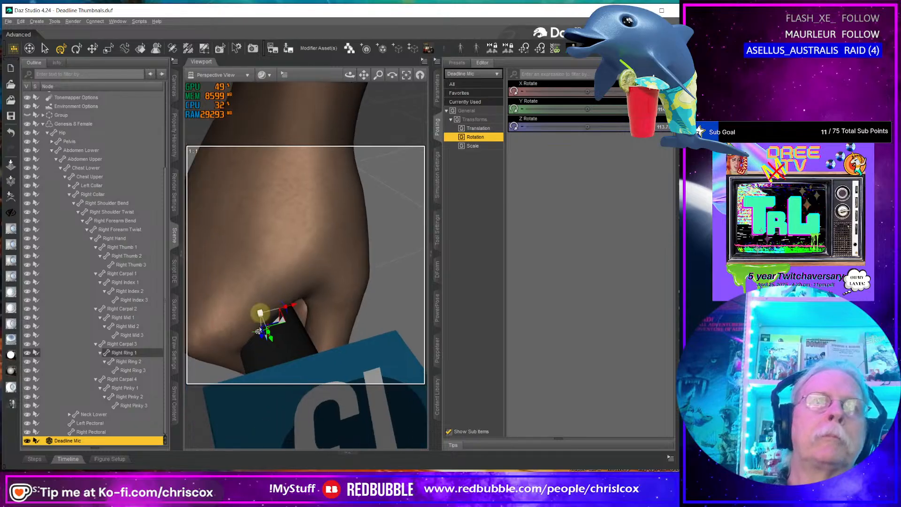
# Step: Nudge the Deadline Mic's position so the handle sits inside the grip between the right thumb and fingers
pyautogui.moveTo(260, 313); pyautogui.dragTo(259, 325)
pyautogui.moveTo(259, 325); pyautogui.dragTo(265, 317, button='middle')
pyautogui.moveTo(282, 337); pyautogui.dragTo(289, 335)
pyautogui.moveTo(291, 334); pyautogui.dragTo(290, 343, button='middle')
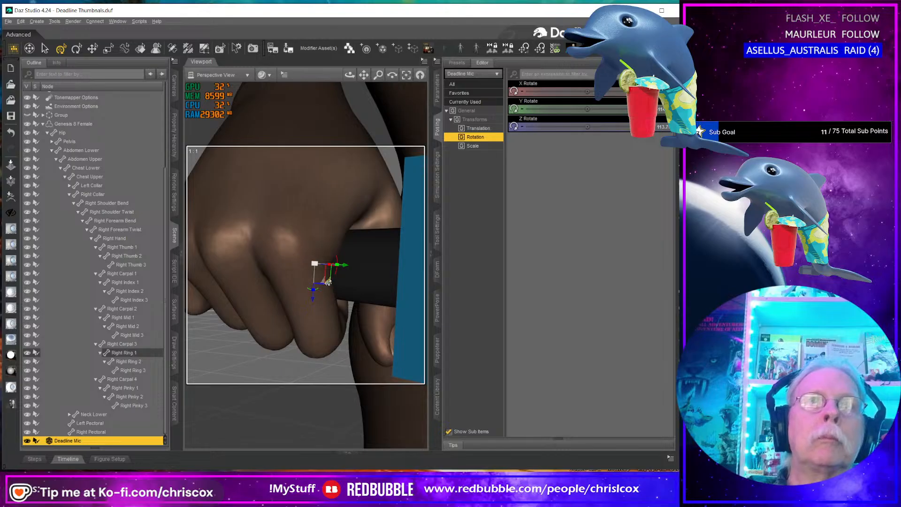
pyautogui.moveTo(327, 289); pyautogui.dragTo(211, 284, button='middle')
pyautogui.moveTo(287, 284)
pyautogui.mouseDown(button='middle')
pyautogui.moveTo(230, 293)
pyautogui.moveTo(210, 272)
pyautogui.moveTo(296, 284)
pyautogui.mouseUp(button='middle')
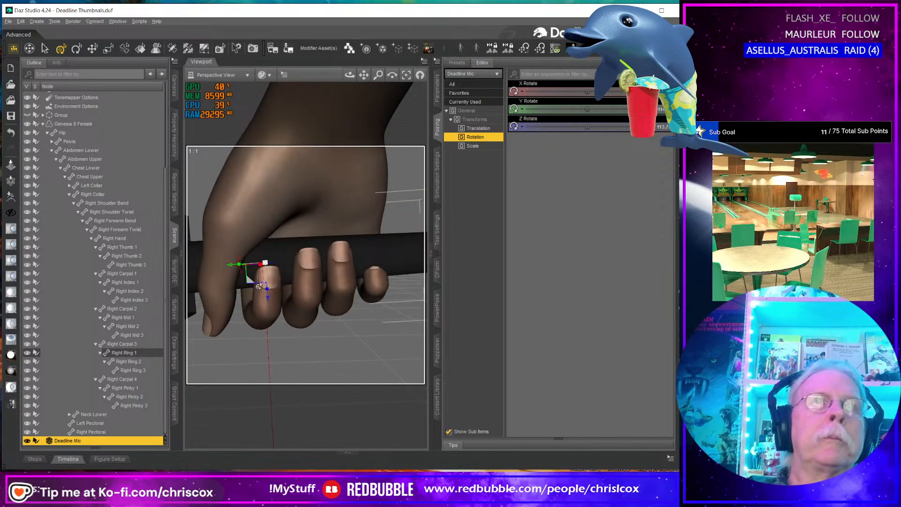
# Step: Fine-tune the Deadline Mic's rotation to about 102 on Z so the handle lines up with the closed hand
pyautogui.moveTo(239, 261); pyautogui.dragTo(239, 259)
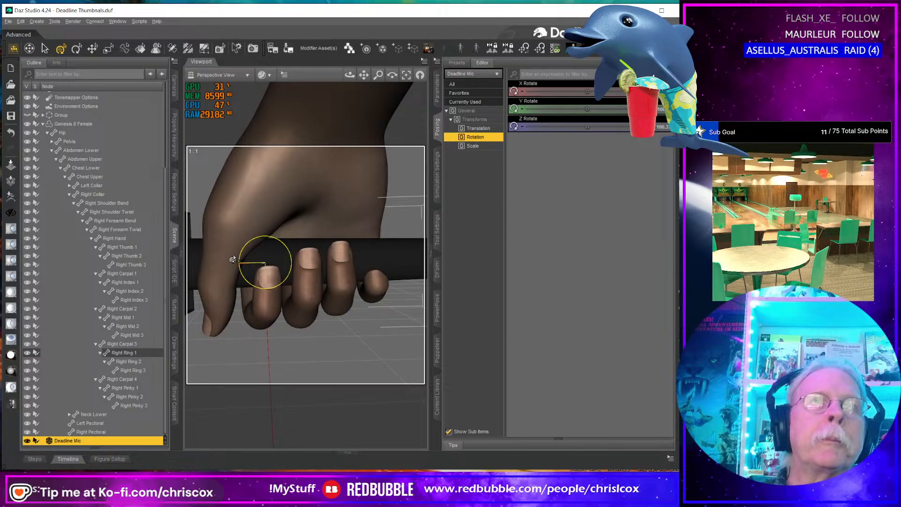
pyautogui.moveTo(233, 261)
pyautogui.mouseDown(button='middle')
pyautogui.moveTo(291, 281)
pyautogui.moveTo(334, 263)
pyautogui.moveTo(277, 234)
pyautogui.moveTo(230, 276)
pyautogui.mouseUp(button='middle')
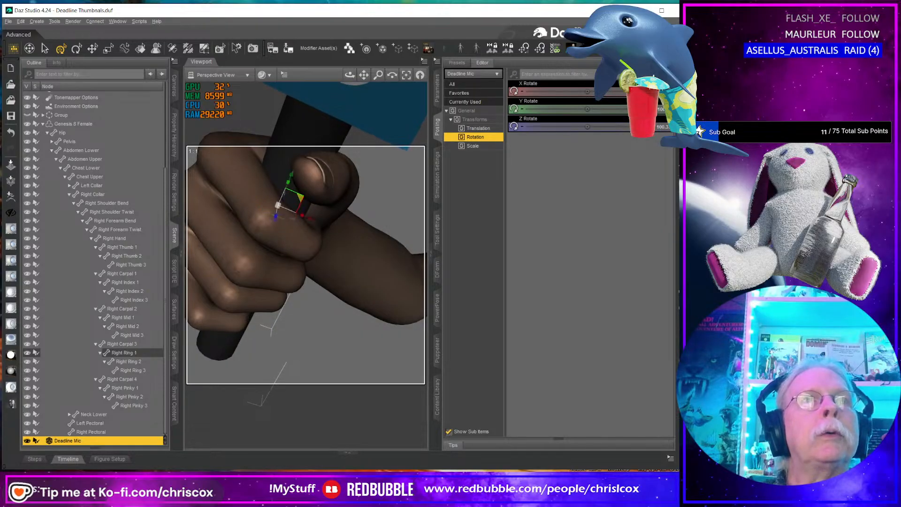
pyautogui.moveTo(231, 275); pyautogui.dragTo(237, 331, button='middle')
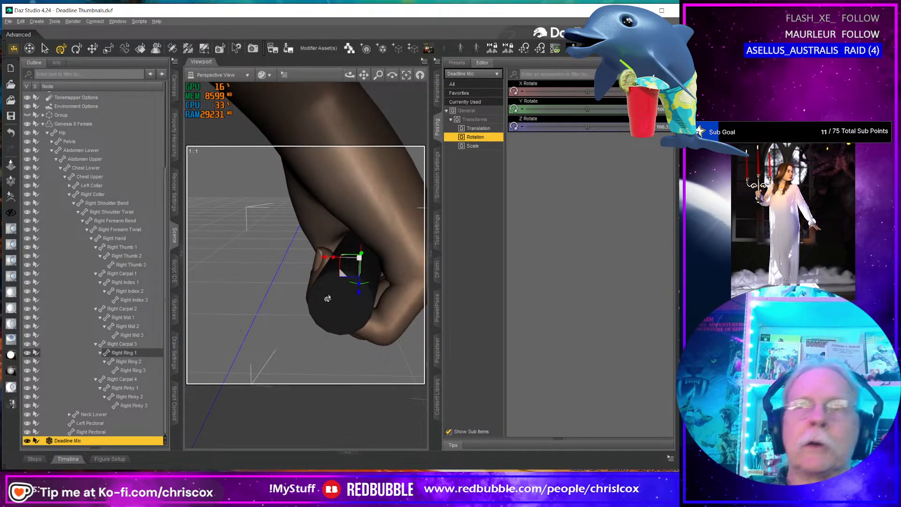
pyautogui.moveTo(328, 298); pyautogui.dragTo(316, 294, button='middle')
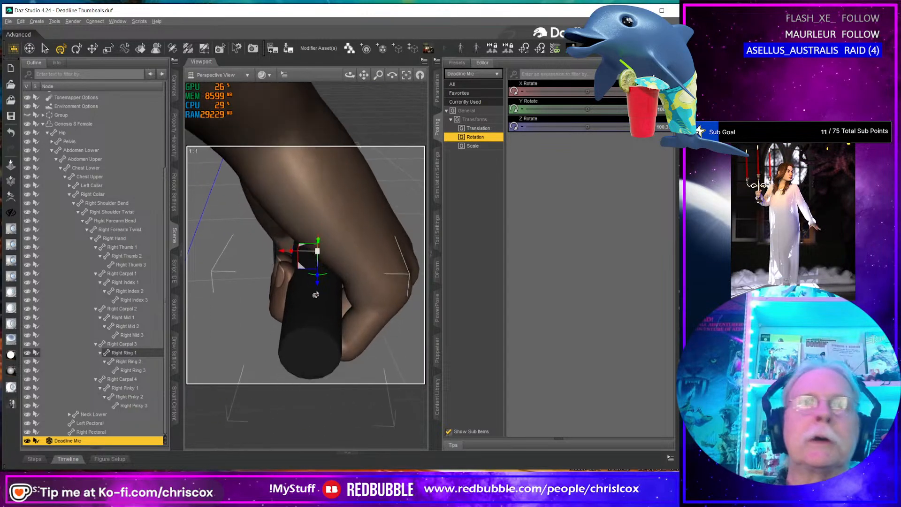
pyautogui.moveTo(326, 257); pyautogui.dragTo(297, 252, button='middle')
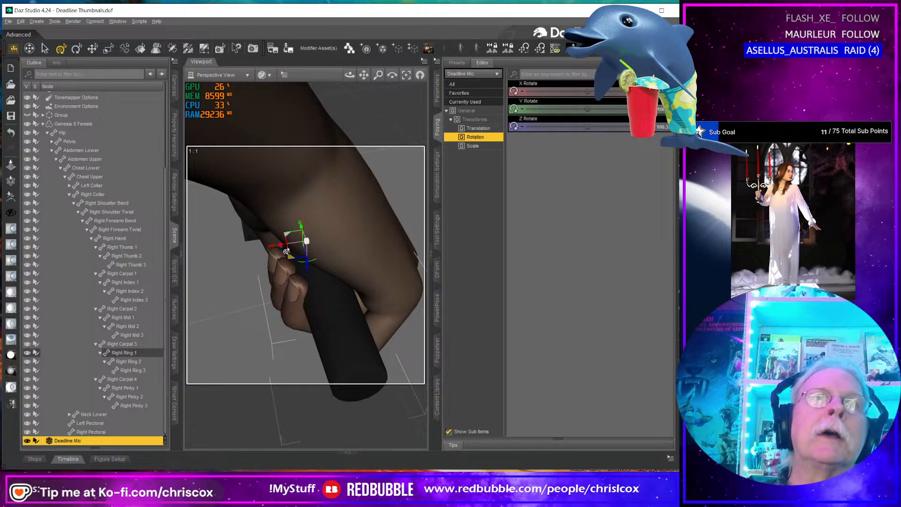
pyautogui.moveTo(284, 254); pyautogui.dragTo(284, 254)
pyautogui.moveTo(308, 282); pyautogui.dragTo(299, 219, button='middle')
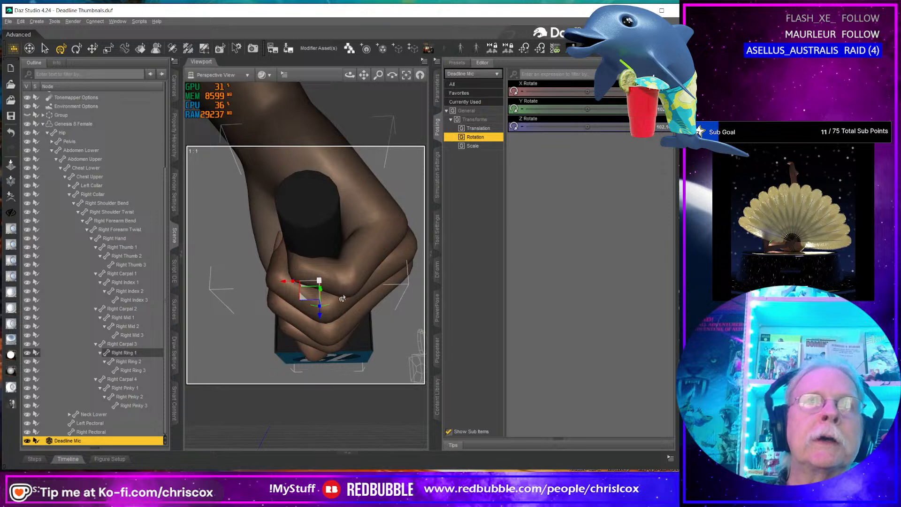
# Step: Bend Right Pinky 2 and Right Pinky 3 together slightly further around the microphone handle
pyautogui.click(309, 273)
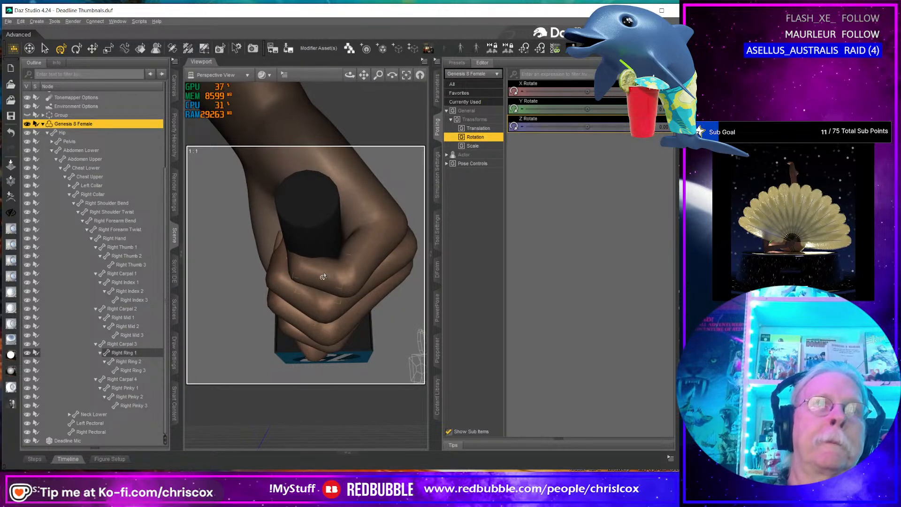
pyautogui.click(130, 397)
pyautogui.keyDown('ctrl'); pyautogui.click(135, 405); pyautogui.keyUp('ctrl')
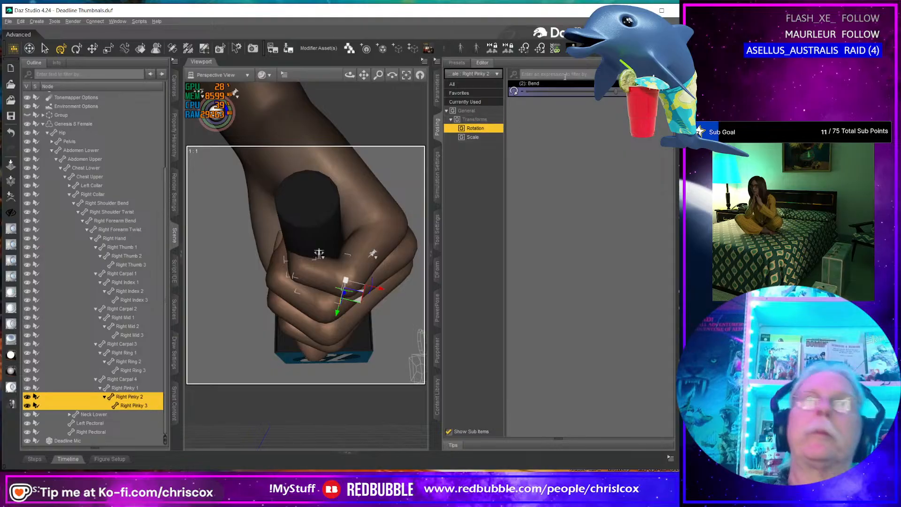
pyautogui.moveTo(617, 90); pyautogui.dragTo(625, 90)
# Step: Set Right Index 1's Bend to about 72.5 to adjust the index finger against the handle
pyautogui.moveTo(350, 74)
pyautogui.mouseDown()
pyautogui.moveTo(342, 42)
pyautogui.moveTo(378, 75)
pyautogui.moveTo(342, 70)
pyautogui.moveTo(368, 73)
pyautogui.moveTo(357, 75)
pyautogui.mouseUp()
pyautogui.click(284, 252)
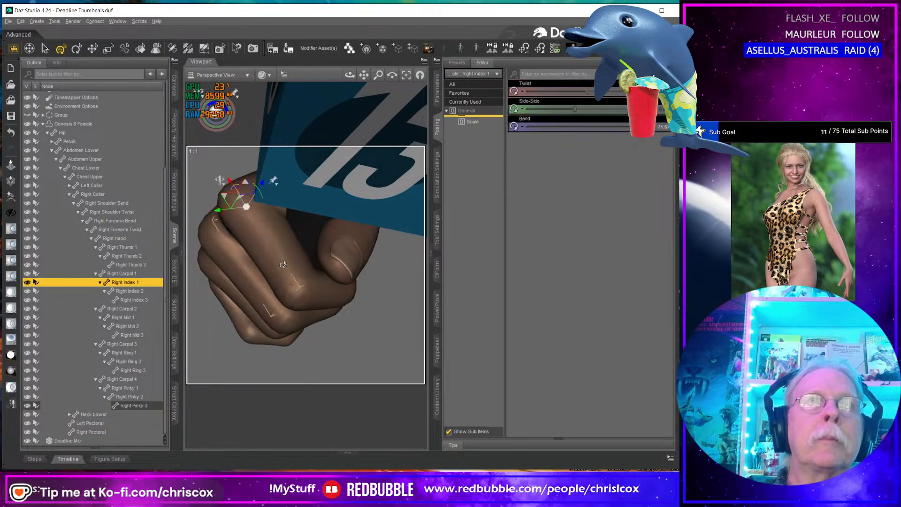
pyautogui.moveTo(629, 127); pyautogui.dragTo(630, 126)
pyautogui.moveTo(349, 74); pyautogui.dragTo(224, 77)
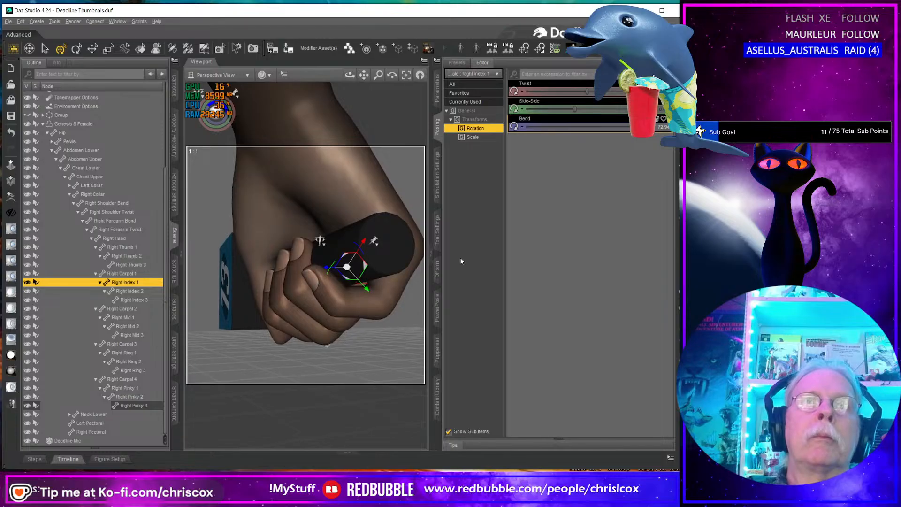
# Step: Try lowering Right Ring 2's Bend to open the ring finger away from the microphone handle
pyautogui.click(273, 280)
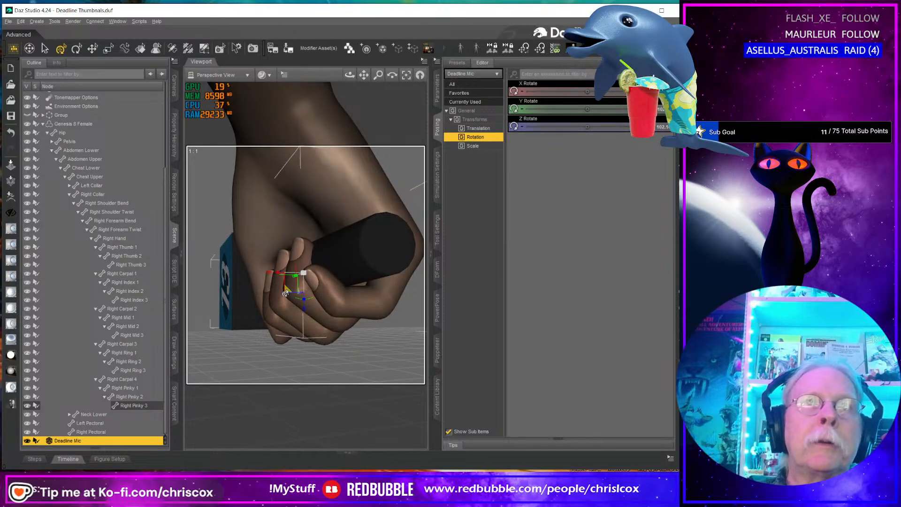
pyautogui.moveTo(350, 75); pyautogui.dragTo(394, 68)
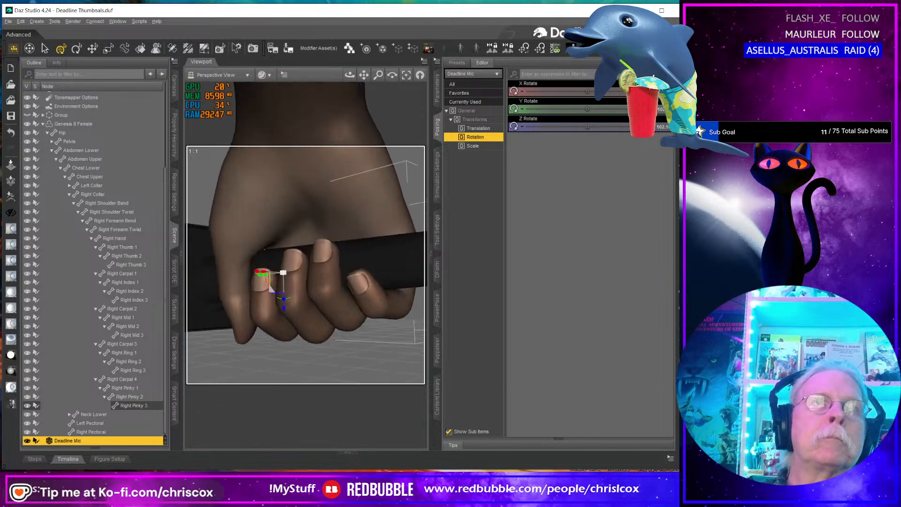
pyautogui.click(340, 297)
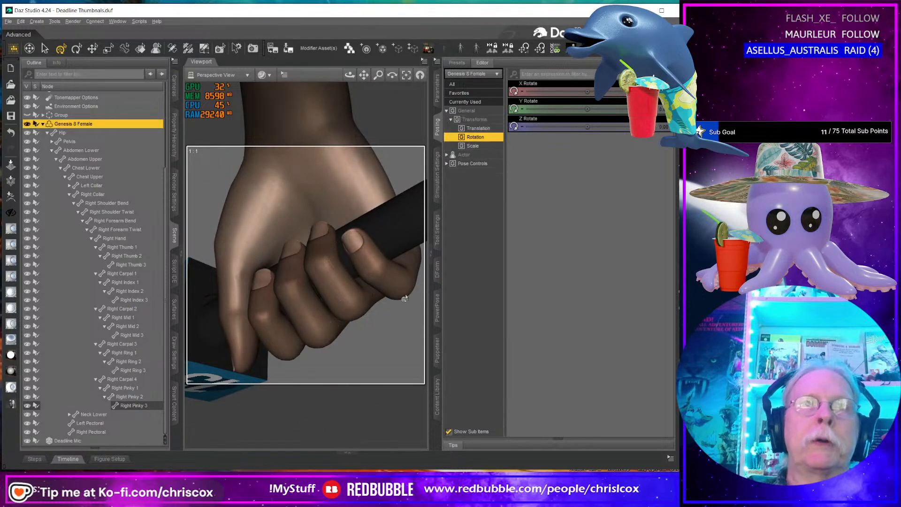
pyautogui.click(334, 281)
pyautogui.click(320, 290)
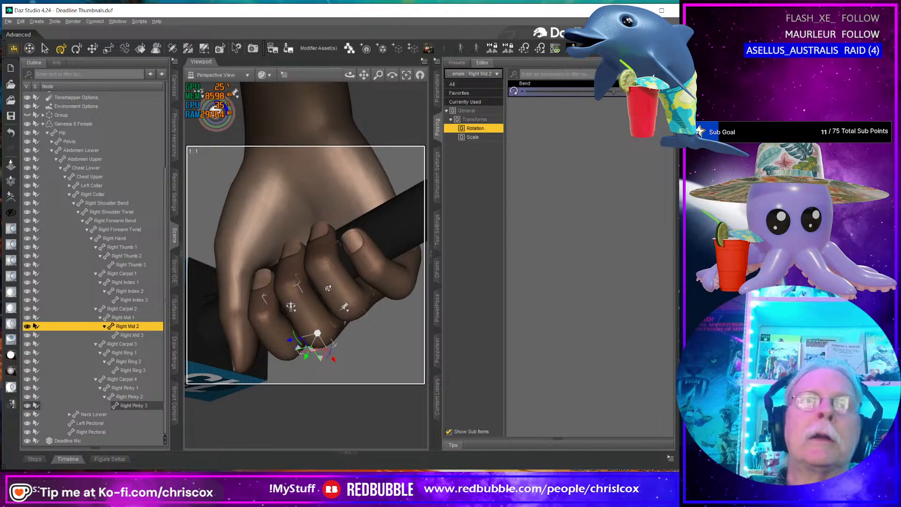
pyautogui.click(303, 310)
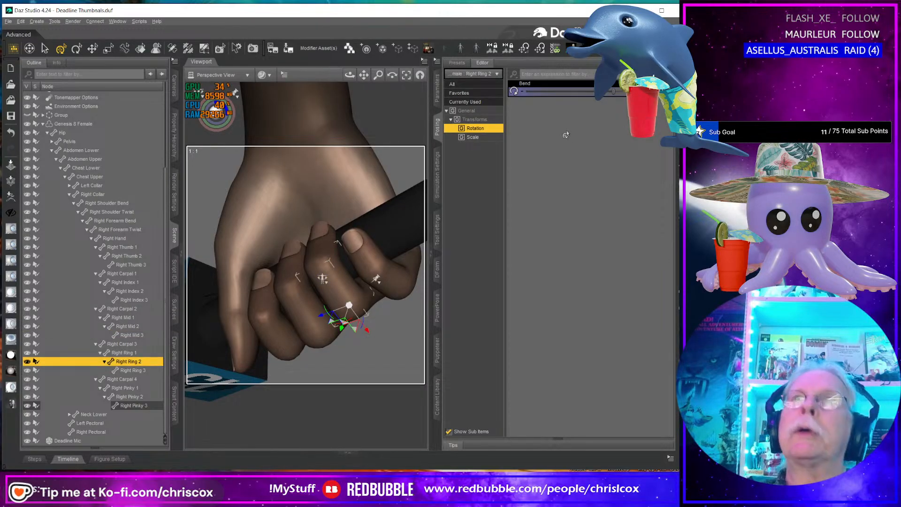
pyautogui.moveTo(613, 92); pyautogui.dragTo(517, 146)
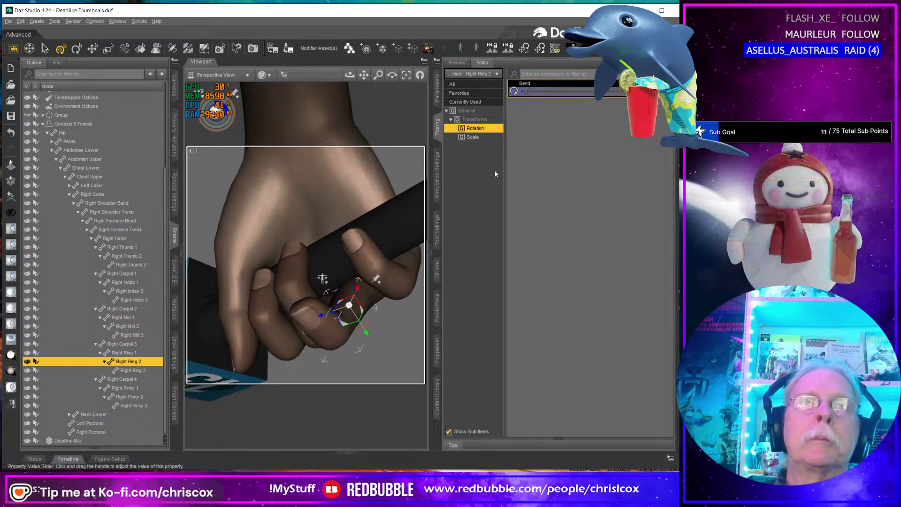
# Step: Try adjusting the Bend of Right Mid 1, Right Mid 2 and Right Mid 3 together, then undo that change
pyautogui.moveTo(350, 75); pyautogui.dragTo(394, 103)
pyautogui.click(356, 305)
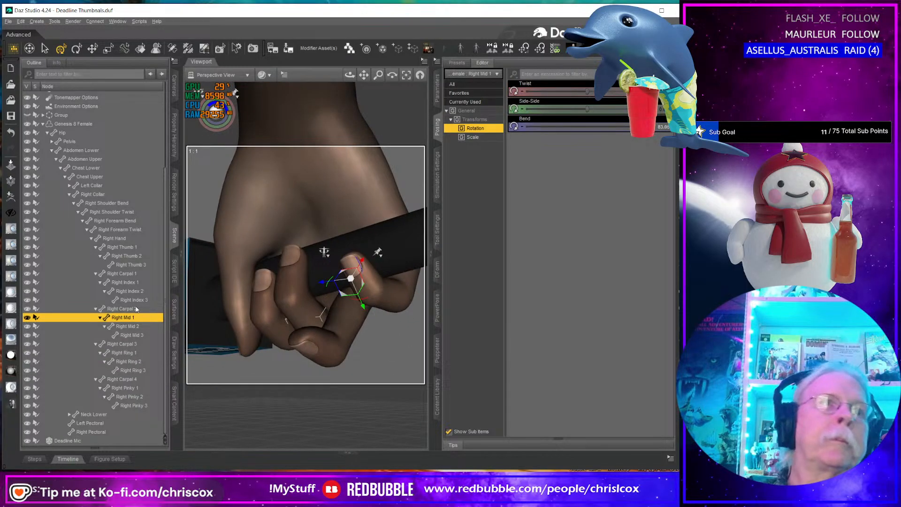
pyautogui.keyDown('shift'); pyautogui.click(131, 335); pyautogui.keyUp('shift')
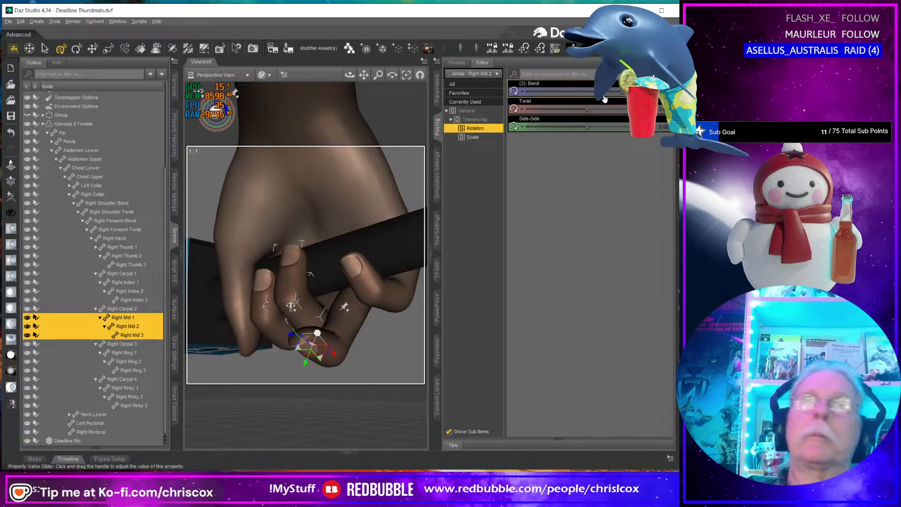
pyautogui.moveTo(621, 89)
pyautogui.mouseDown()
pyautogui.moveTo(605, 90)
pyautogui.moveTo(615, 91)
pyautogui.mouseUp()
pyautogui.hotkey('ctrl', 'z')
# Step: Straighten Right Ring 1, Right Ring 2 and Right Ring 3 together so the ring finger extends clear of the microphone handle
pyautogui.click(134, 345)
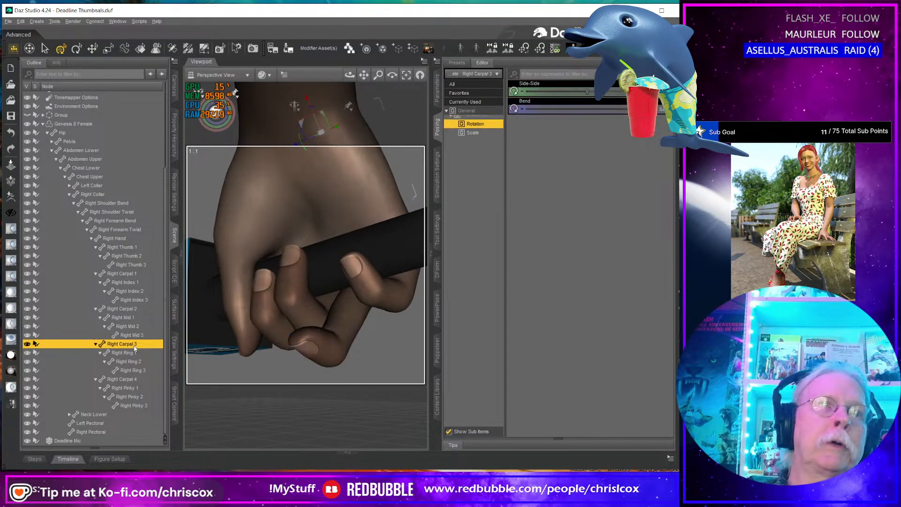
pyautogui.click(134, 353)
pyautogui.keyDown('shift'); pyautogui.click(135, 371); pyautogui.keyUp('shift')
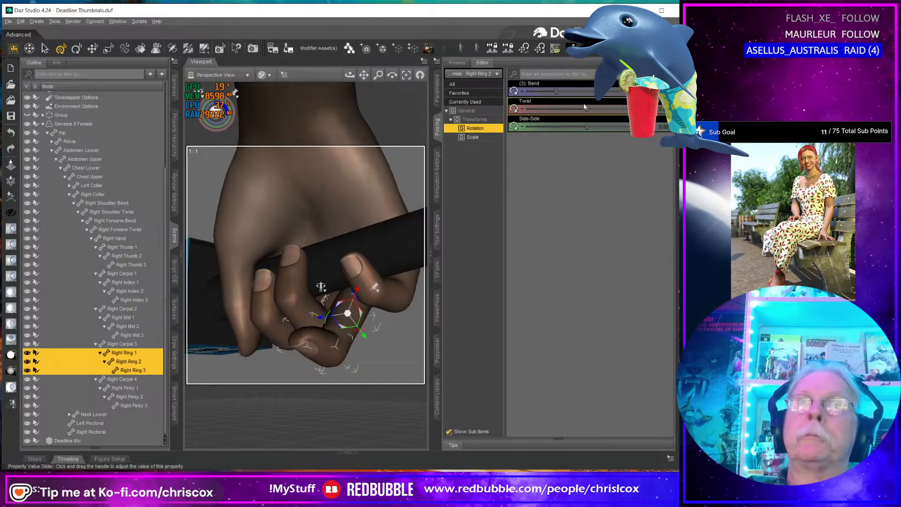
pyautogui.moveTo(557, 92); pyautogui.dragTo(569, 92)
pyautogui.moveTo(575, 93); pyautogui.dragTo(579, 92)
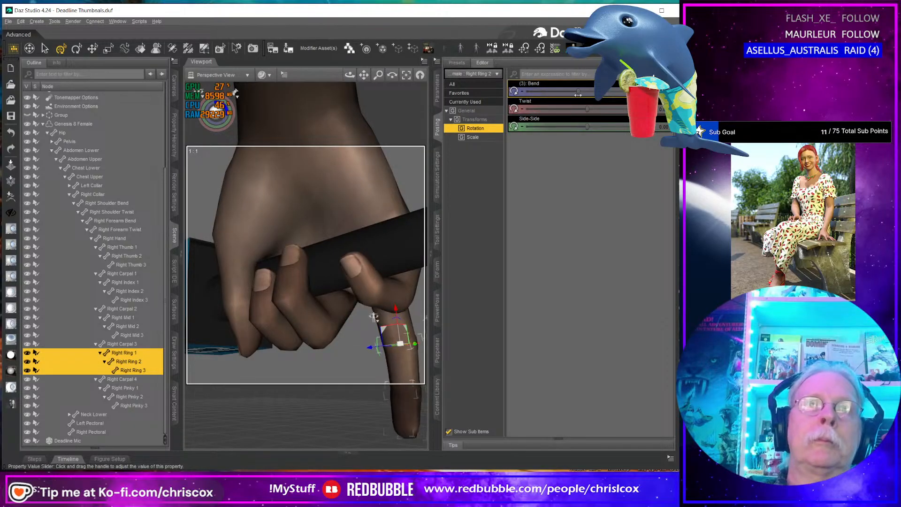
# Step: Slightly reduce Right Mid 3's Bend to adjust the middle fingertip against the microphone handle
pyautogui.moveTo(350, 75); pyautogui.dragTo(376, 67)
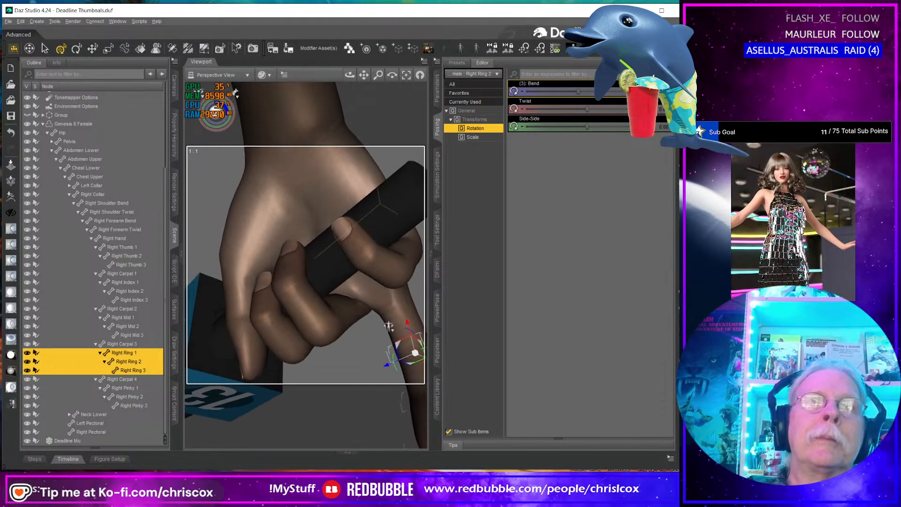
pyautogui.moveTo(348, 328)
pyautogui.keyDown('alt'); pyautogui.mouseDown()
pyautogui.moveTo(348, 316)
pyautogui.moveTo(339, 316)
pyautogui.mouseUp(); pyautogui.keyUp('alt')
pyautogui.click(349, 316)
pyautogui.keyDown('alt'); pyautogui.moveTo(362, 243); pyautogui.dragTo(360, 246); pyautogui.keyUp('alt')
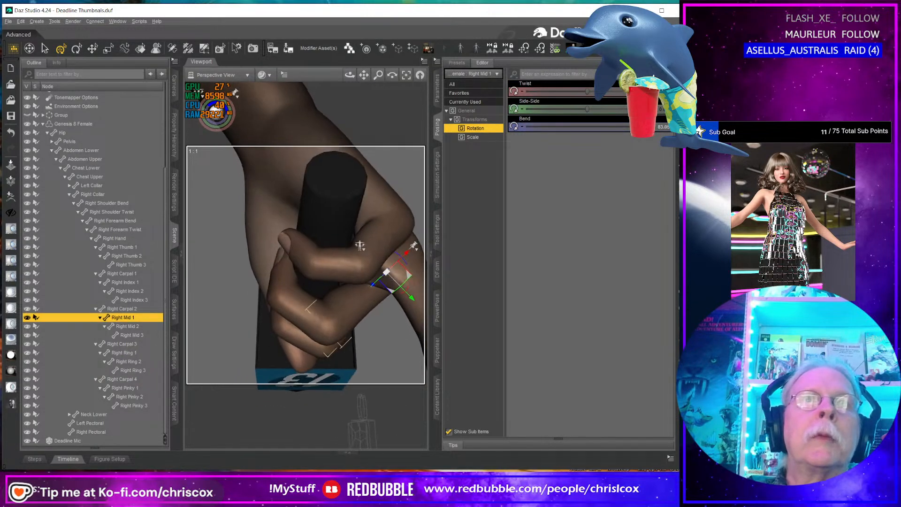
pyautogui.click(287, 277)
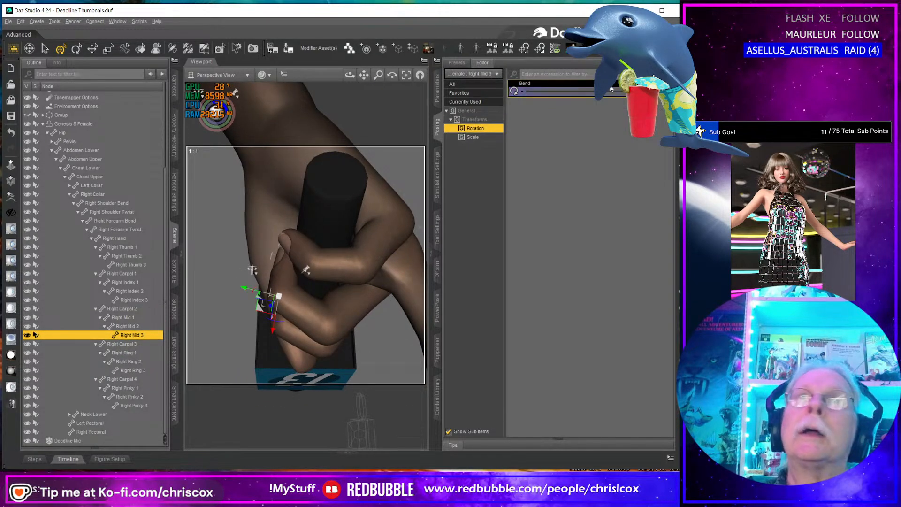
pyautogui.moveTo(628, 92); pyautogui.dragTo(620, 92)
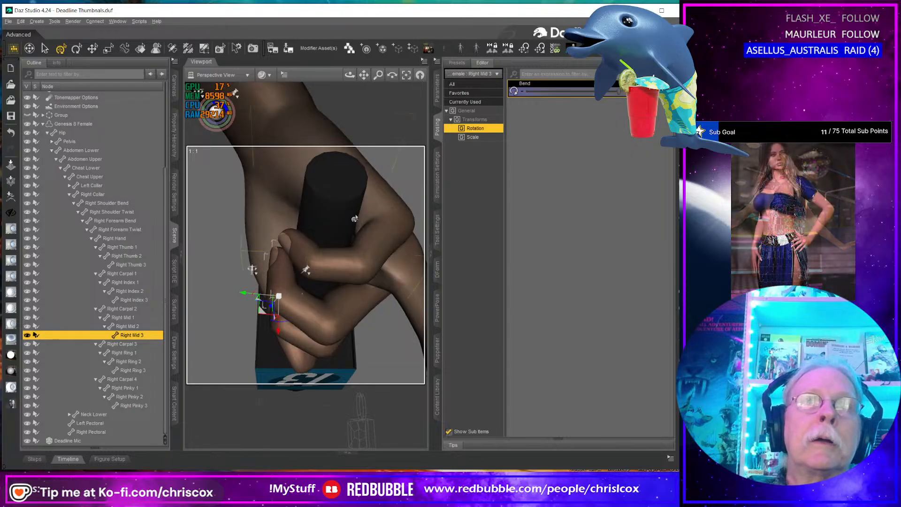
# Step: Set Right Ring 1's Bend to about 77.9 to swing the ring finger's base back toward the grip
pyautogui.keyDown('alt'); pyautogui.moveTo(369, 281); pyautogui.dragTo(397, 276); pyautogui.keyUp('alt')
pyautogui.click(402, 323)
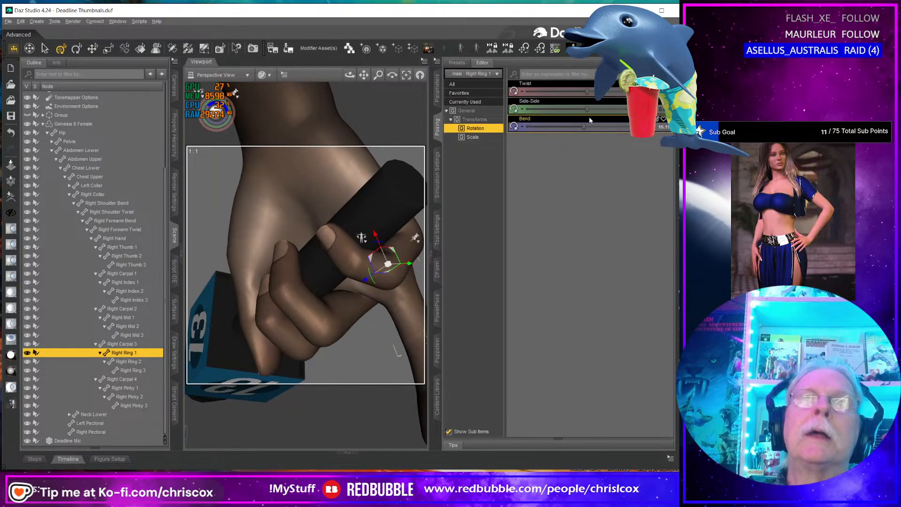
pyautogui.moveTo(586, 128); pyautogui.dragTo(636, 141)
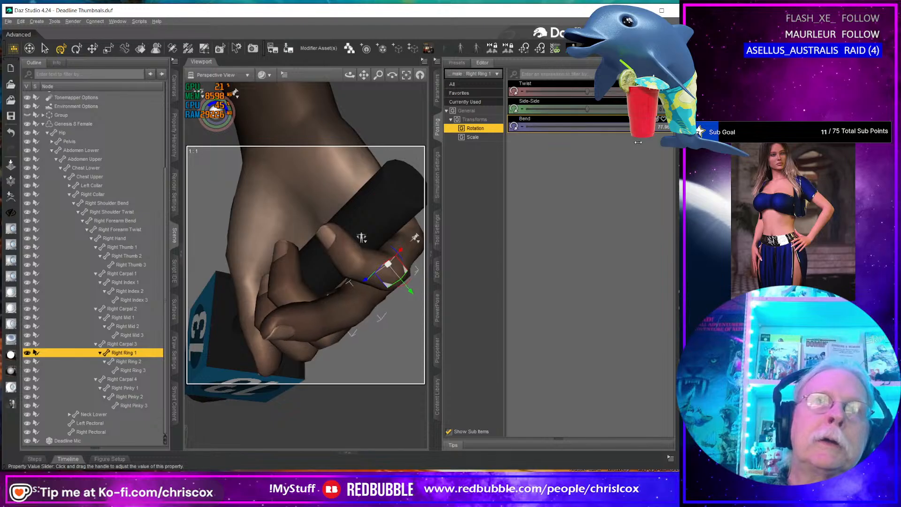
# Step: Bend Right Ring 2 and Right Ring 3 together until the ring finger wraps around the microphone handle
pyautogui.click(328, 314)
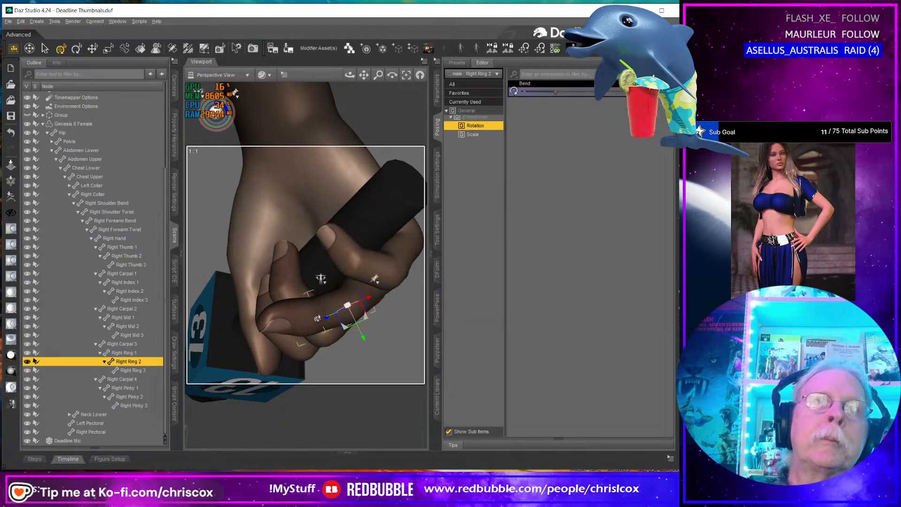
pyautogui.keyDown('ctrl'); pyautogui.click(296, 317); pyautogui.keyUp('ctrl')
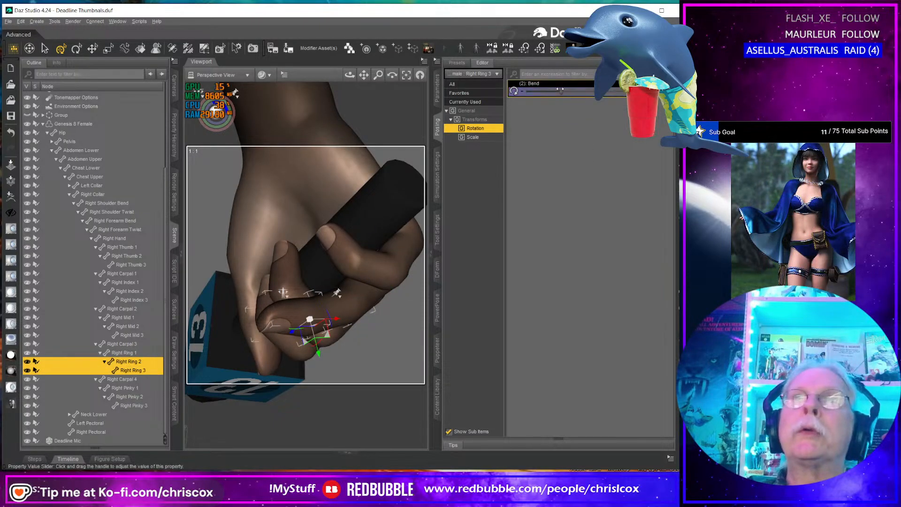
pyautogui.moveTo(560, 89); pyautogui.dragTo(591, 92)
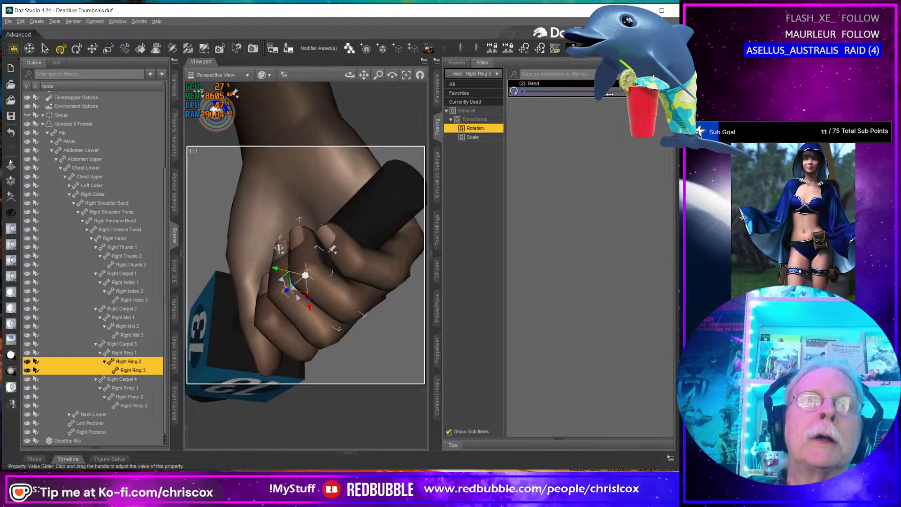
# Step: Fine-tune Right Mid 3's Bend slightly downward to align the middle fingertip with the neighbouring fingers
pyautogui.moveTo(366, 225); pyautogui.dragTo(385, 240, button='middle')
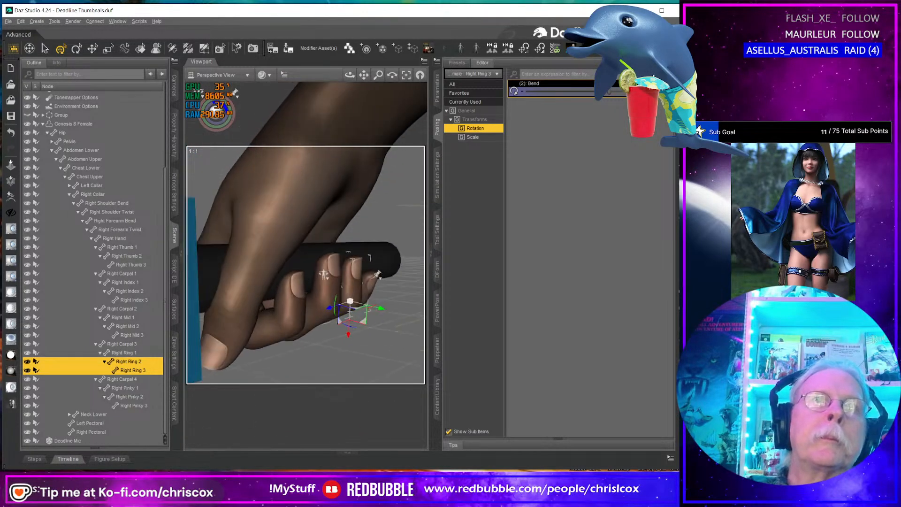
pyautogui.moveTo(287, 303)
pyautogui.mouseDown(button='middle')
pyautogui.moveTo(273, 244)
pyautogui.moveTo(304, 305)
pyautogui.mouseUp(button='middle')
pyautogui.click(304, 264)
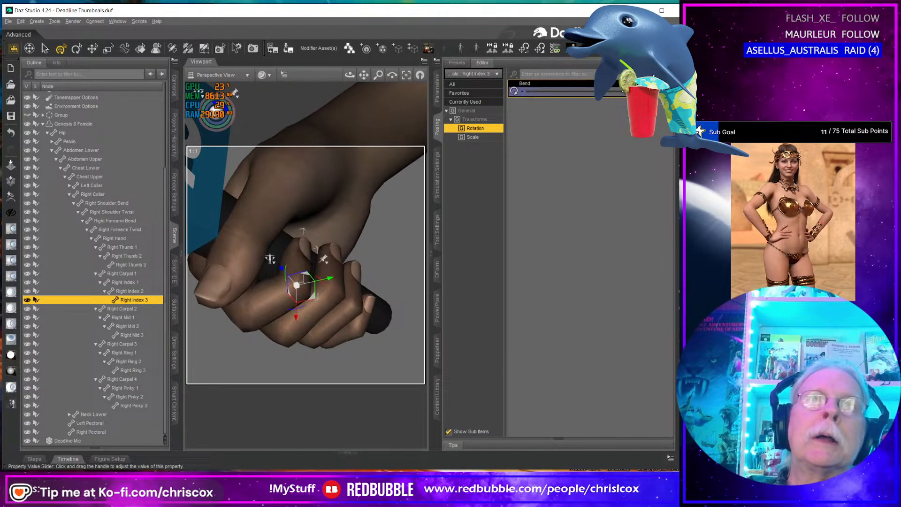
pyautogui.moveTo(296, 283); pyautogui.dragTo(320, 290, button='middle')
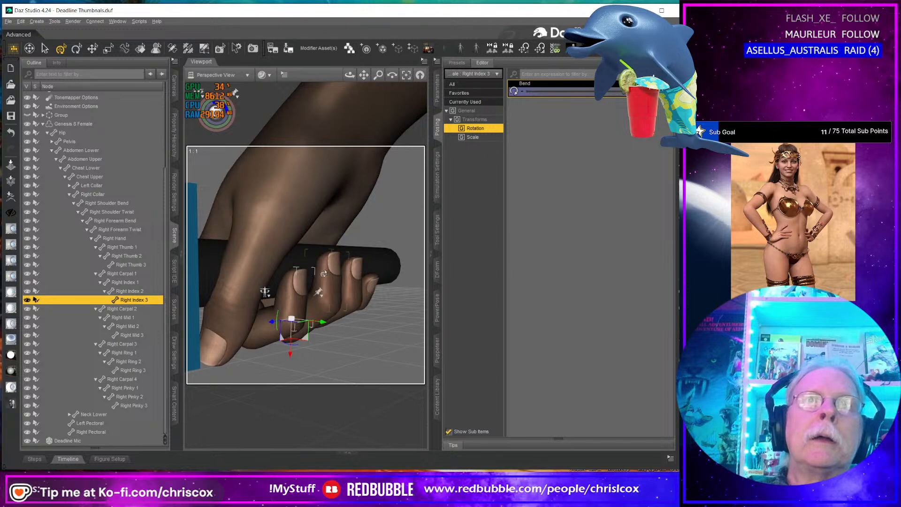
pyautogui.click(328, 272)
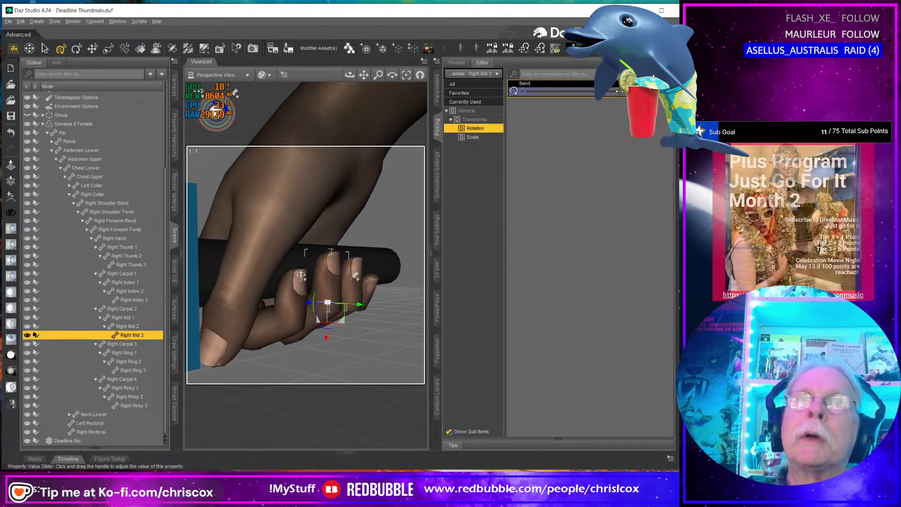
pyautogui.moveTo(618, 92); pyautogui.dragTo(616, 93)
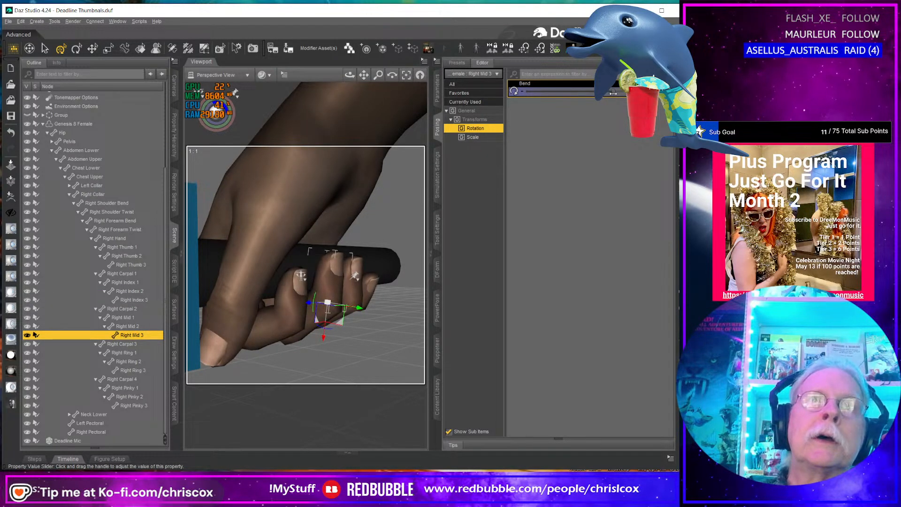
# Step: Examine the right hand's grip on the Deadline Mic from a distance and close up around the thumb
pyautogui.moveTo(353, 225); pyautogui.dragTo(277, 270, button='middle')
pyautogui.scroll(-5, 342, 238)
pyautogui.click(343, 271)
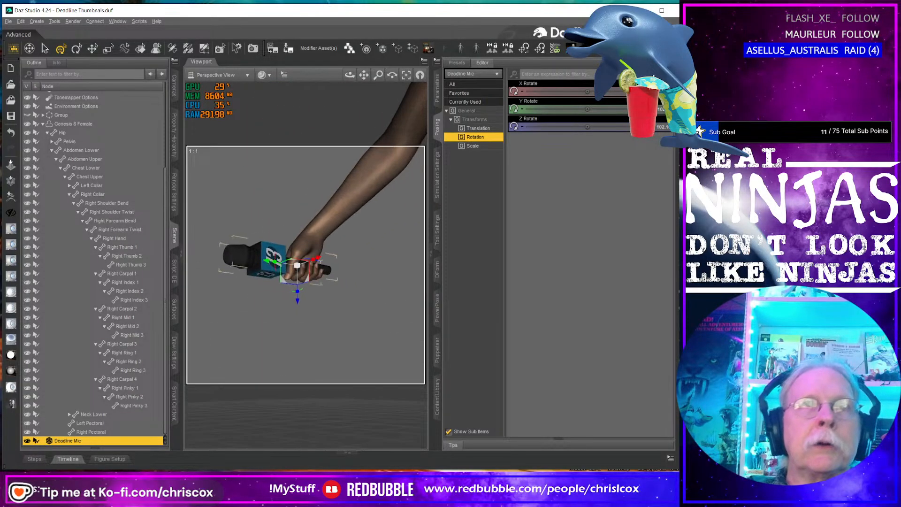
pyautogui.scroll(5, 344, 282)
pyautogui.click(278, 218)
pyautogui.moveTo(278, 217); pyautogui.dragTo(306, 248, button='middle')
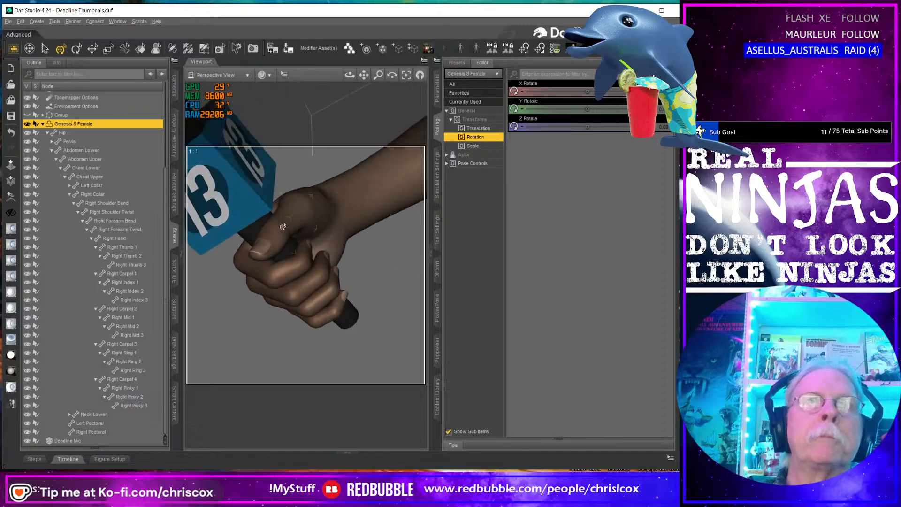
pyautogui.scroll(3, 306, 247)
pyautogui.scroll(-5, 306, 249)
pyautogui.scroll(6, 306, 249)
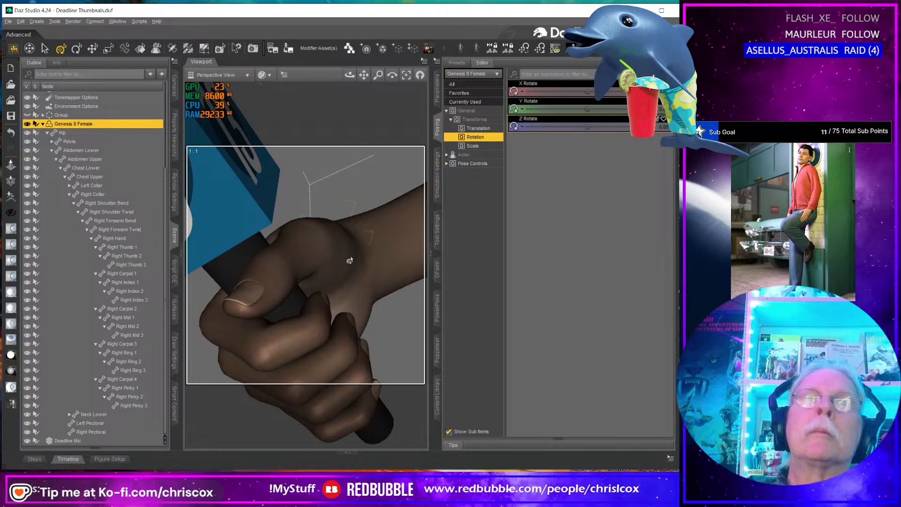
# Step: Set Right Thumb 1's Up-Down to about 19.7 to reposition the thumb against the handle
pyautogui.click(322, 263)
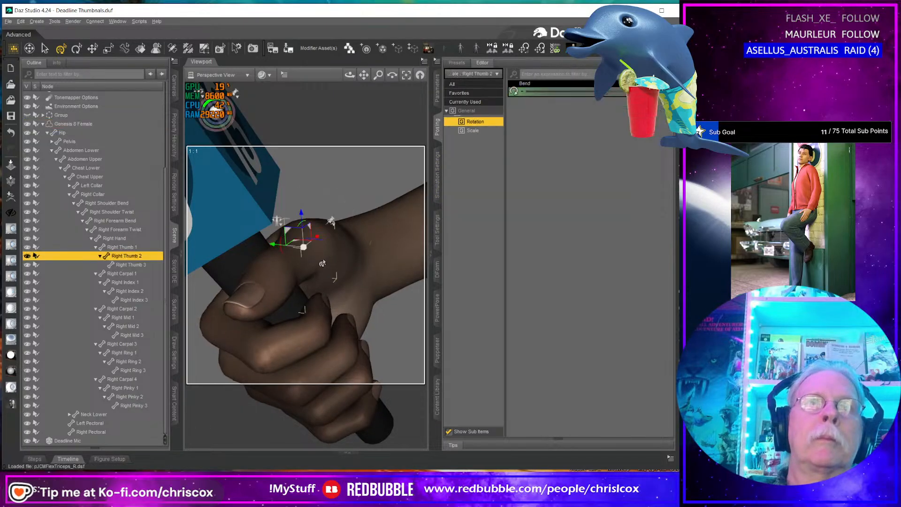
pyautogui.click(139, 248)
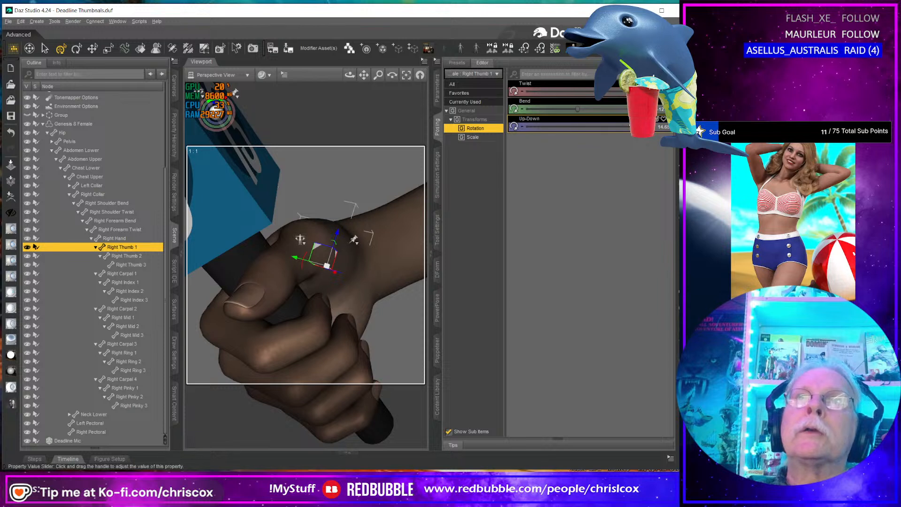
pyautogui.moveTo(630, 127); pyautogui.dragTo(638, 127)
# Step: Lower Right Thumb 1's Bend to bring the thumb down over the fist and set its Up-Down to about 20
pyautogui.moveTo(390, 214); pyautogui.dragTo(417, 190, button='middle')
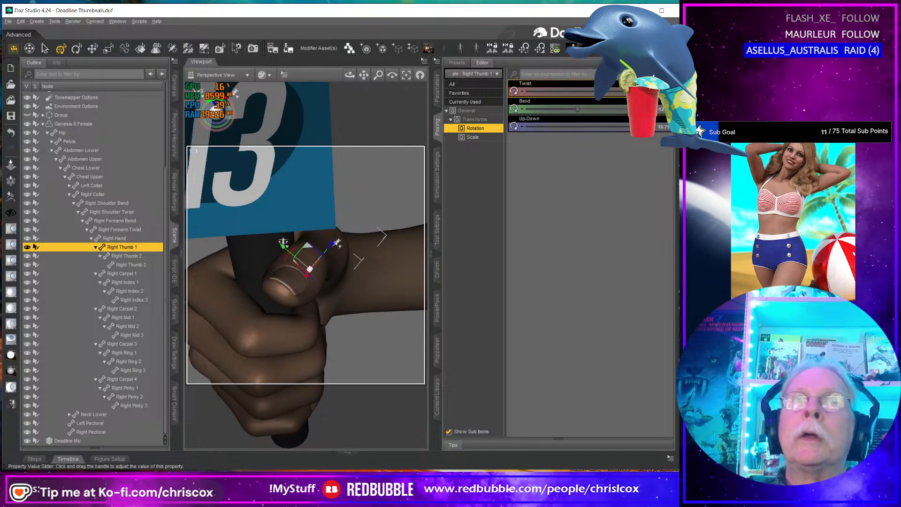
pyautogui.moveTo(628, 92)
pyautogui.mouseDown()
pyautogui.moveTo(606, 98)
pyautogui.moveTo(627, 94)
pyautogui.mouseUp()
pyautogui.moveTo(406, 264); pyautogui.dragTo(394, 266, button='middle')
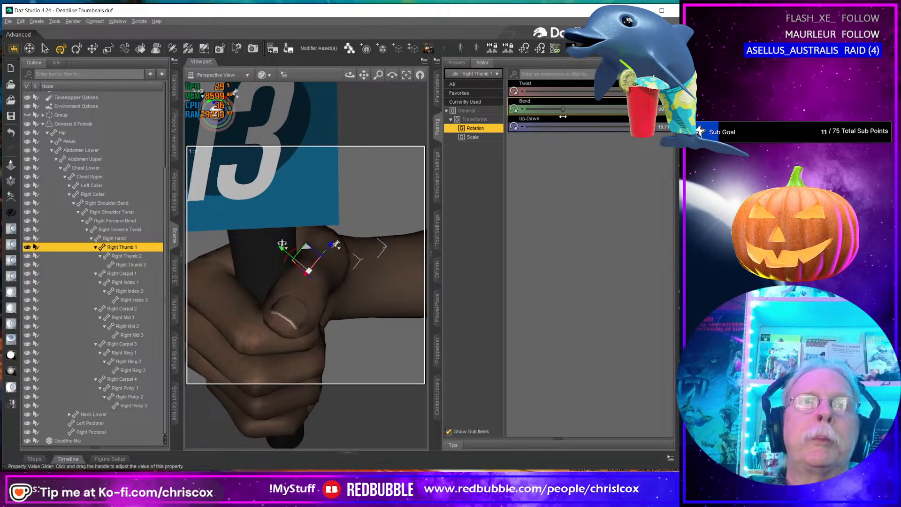
pyautogui.moveTo(343, 279); pyautogui.dragTo(304, 295, button='middle')
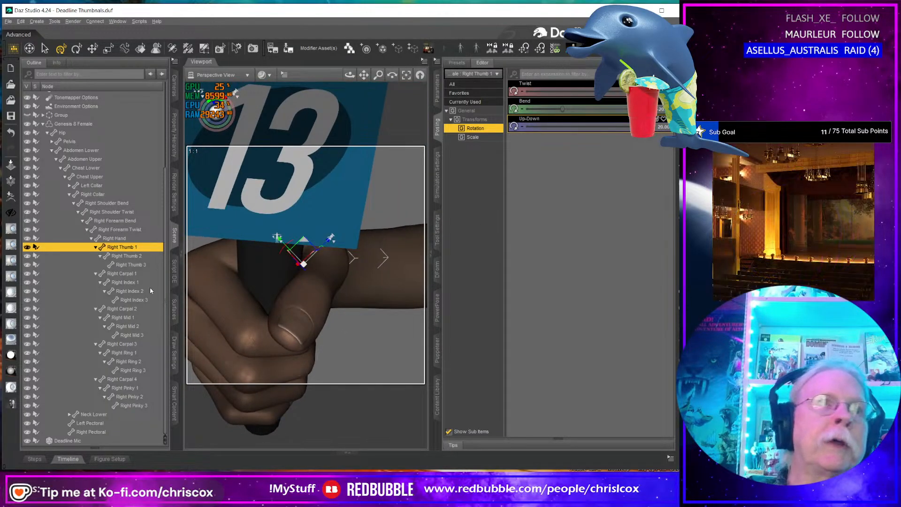
# Step: Examine the thumb's fit against the microphone handle with Right Thumb 2 and Right Thumb 3 selected, from a distance and close up
pyautogui.click(127, 256)
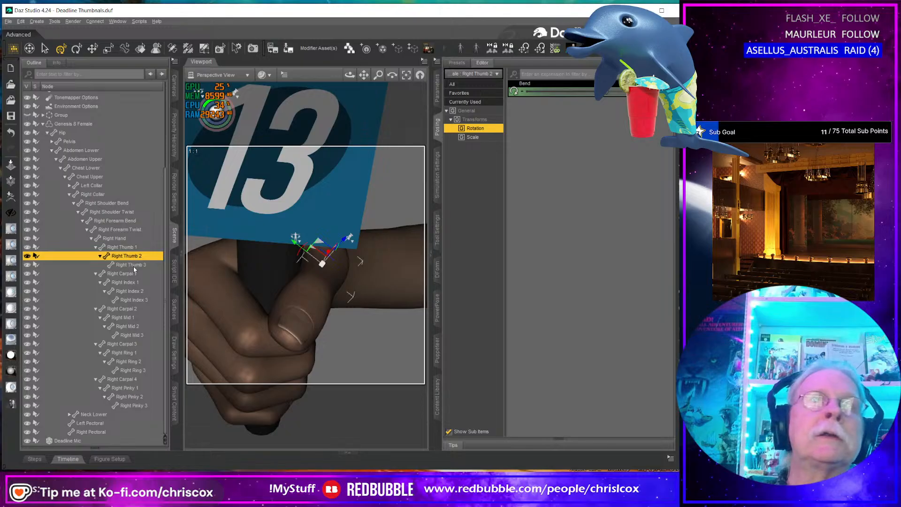
pyautogui.keyDown('ctrl'); pyautogui.click(134, 266); pyautogui.keyUp('ctrl')
pyautogui.moveTo(315, 286); pyautogui.dragTo(282, 281, button='middle')
pyautogui.scroll(-8, 306, 265)
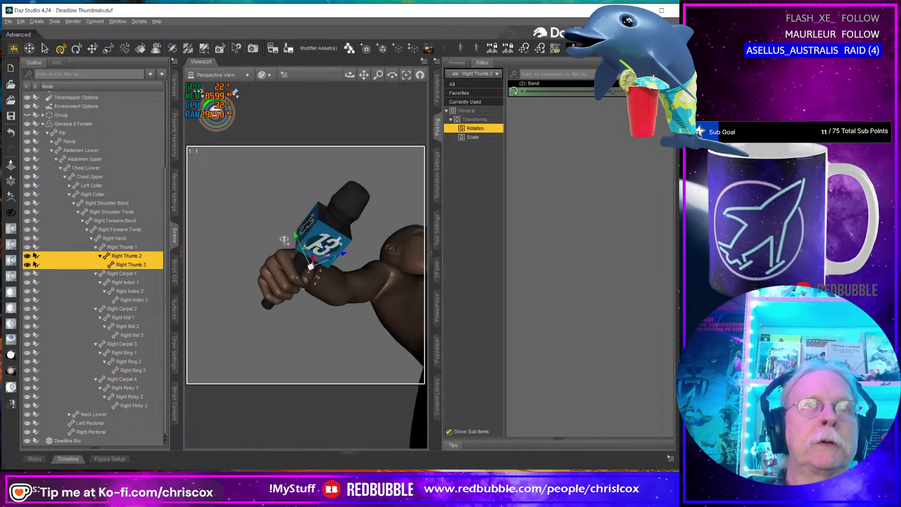
pyautogui.moveTo(284, 241); pyautogui.dragTo(336, 236, button='middle')
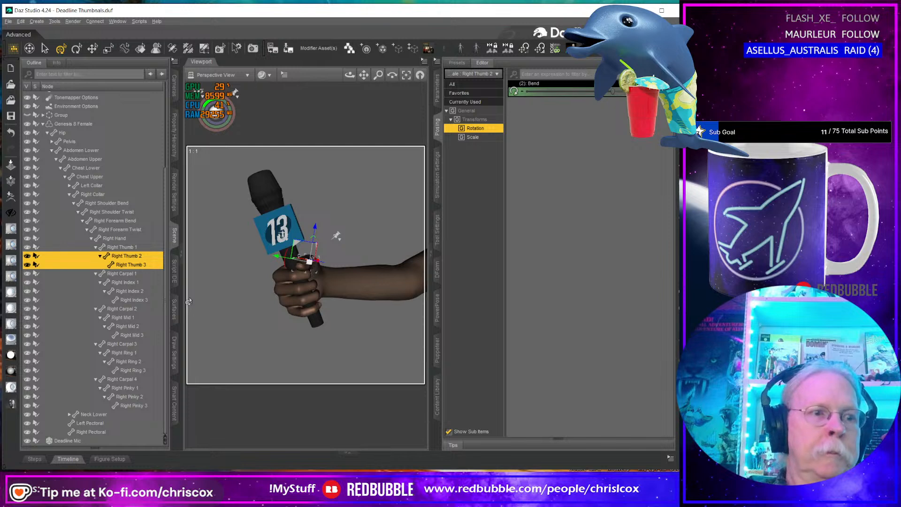
pyautogui.moveTo(325, 312); pyautogui.dragTo(282, 236, button='middle')
pyautogui.scroll(5, 334, 299)
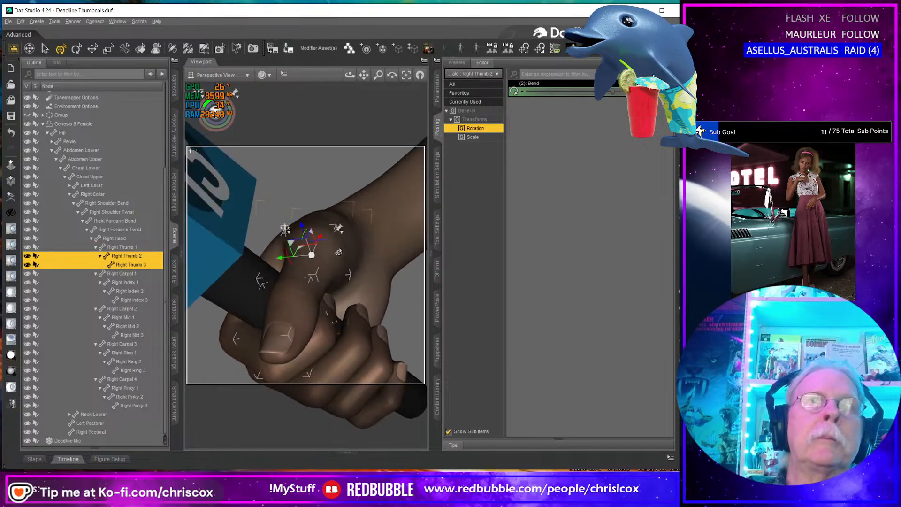
pyautogui.click(337, 252)
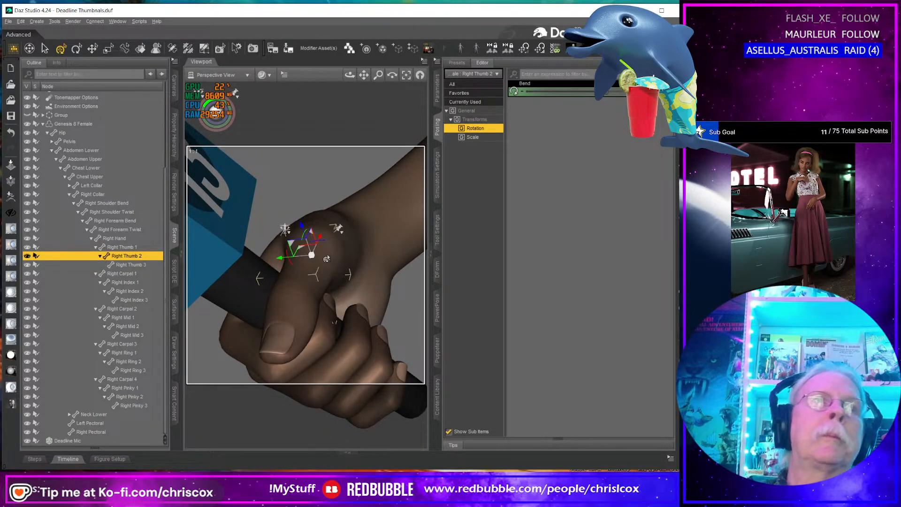
# Step: Adjust Right Thumb 1's Twist slightly and check the thumb against the handle from several sides
pyautogui.click(127, 248)
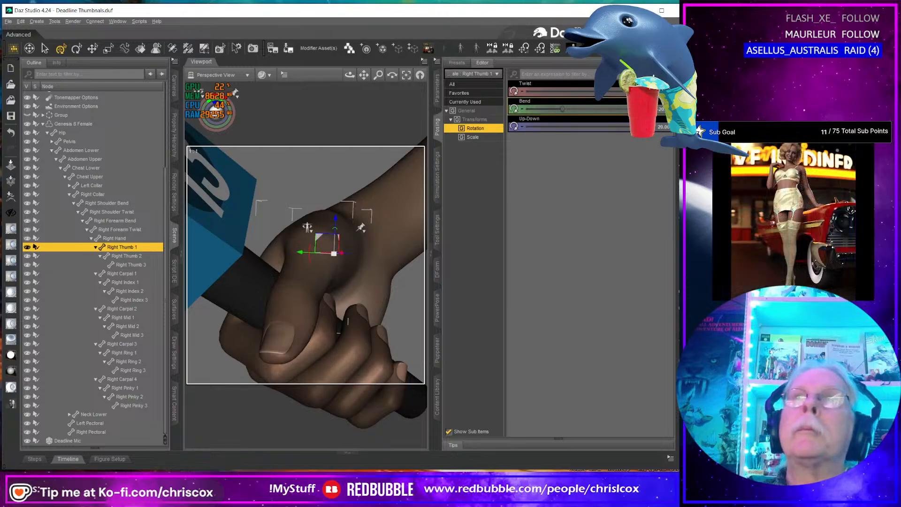
pyautogui.moveTo(631, 91)
pyautogui.mouseDown()
pyautogui.moveTo(642, 91)
pyautogui.moveTo(634, 91)
pyautogui.mouseUp()
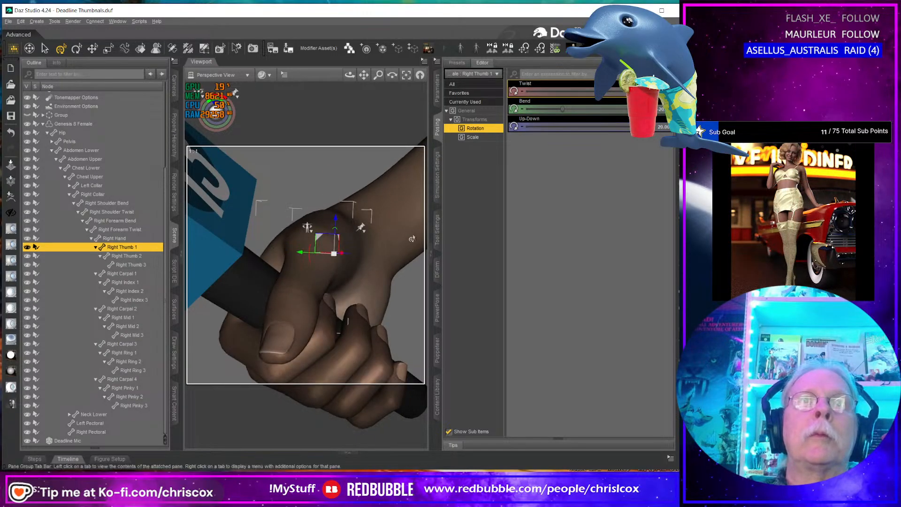
pyautogui.moveTo(376, 244); pyautogui.dragTo(338, 220, button='middle')
pyautogui.moveTo(350, 75)
pyautogui.mouseDown()
pyautogui.moveTo(355, 58)
pyautogui.moveTo(351, 66)
pyautogui.mouseUp()
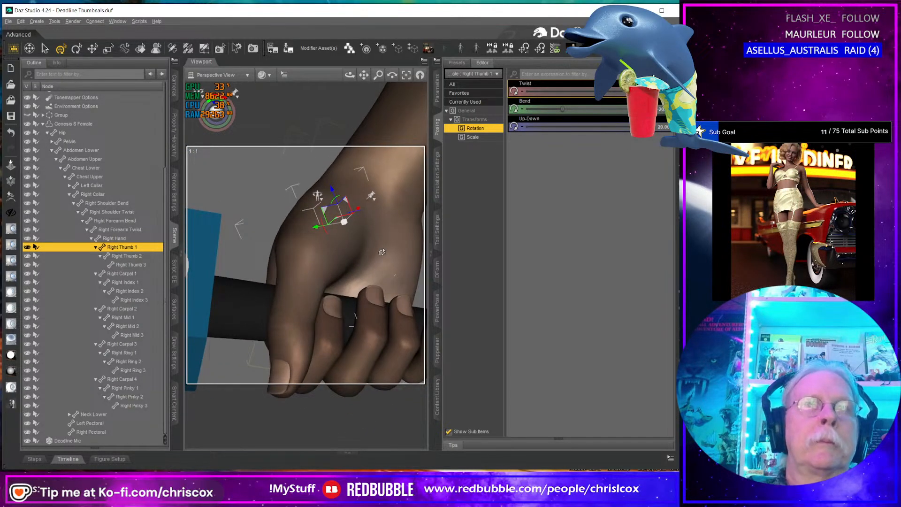
pyautogui.moveTo(355, 258); pyautogui.dragTo(324, 244, button='middle')
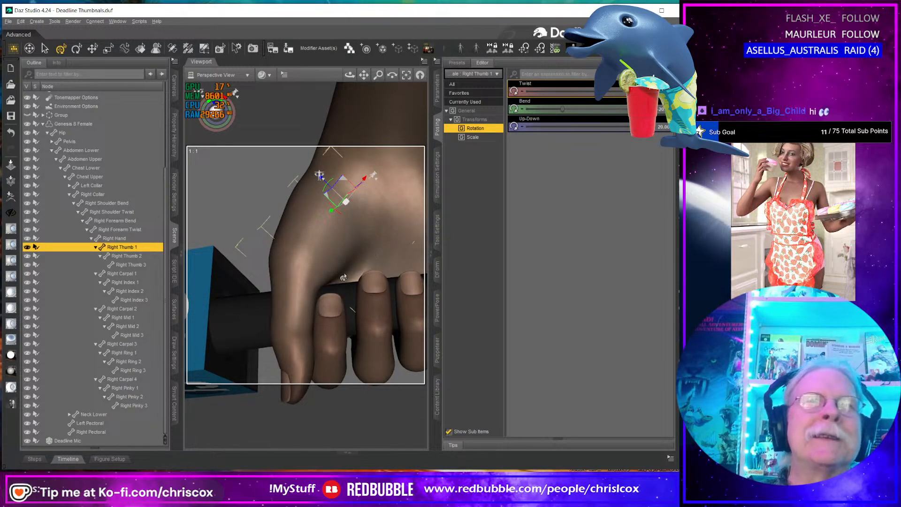
pyautogui.moveTo(349, 276); pyautogui.dragTo(420, 263, button='middle')
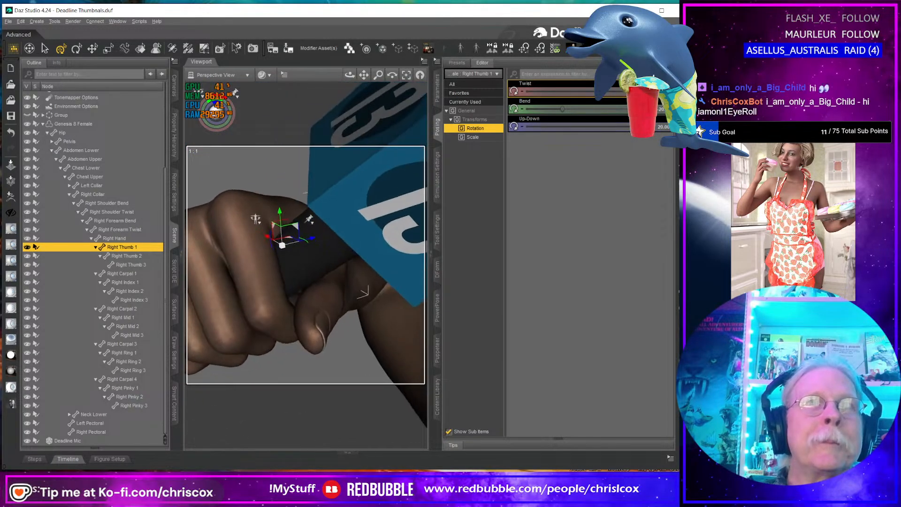
pyautogui.moveTo(364, 292); pyautogui.dragTo(304, 203, button='middle')
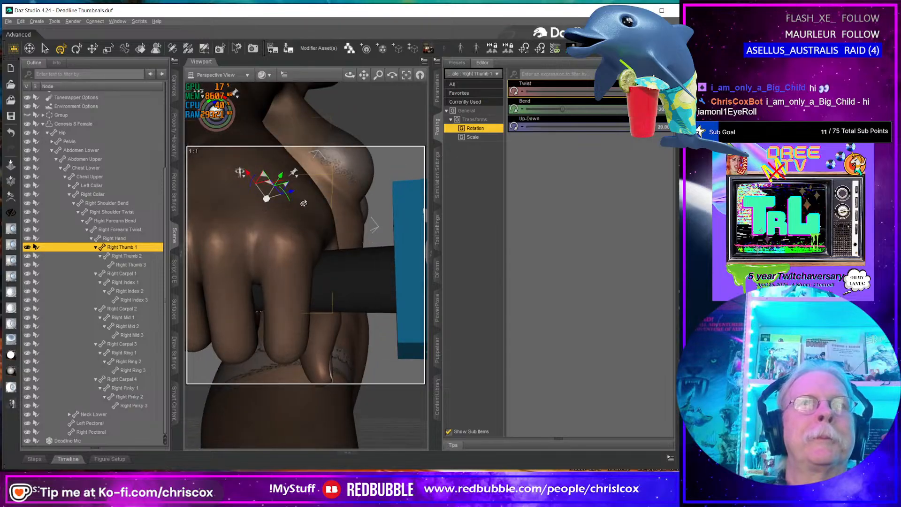
# Step: Adjust the Side-Side rotation of Right Carpal 1, Right Carpal 3 and Right Carpal 4, drawing the ring and little fingers towards the middle finger
pyautogui.click(123, 273)
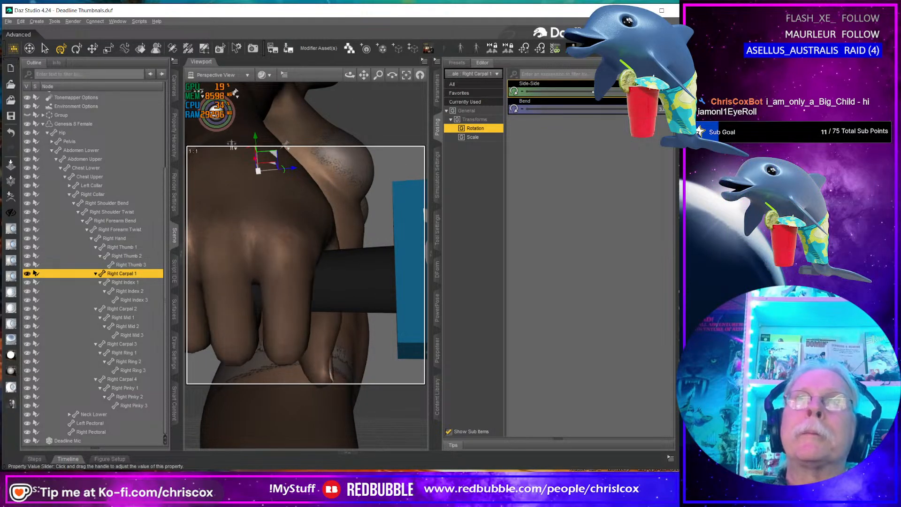
pyautogui.moveTo(301, 261); pyautogui.dragTo(299, 264, button='middle')
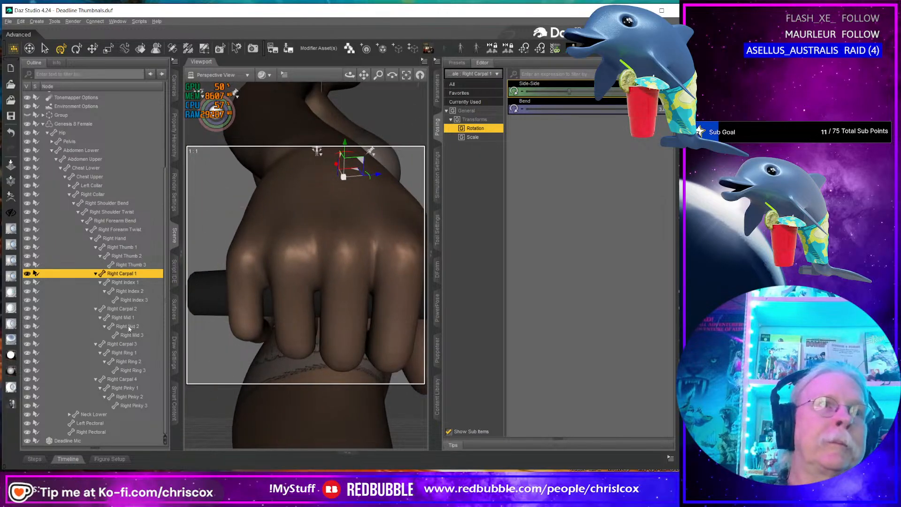
pyautogui.click(123, 343)
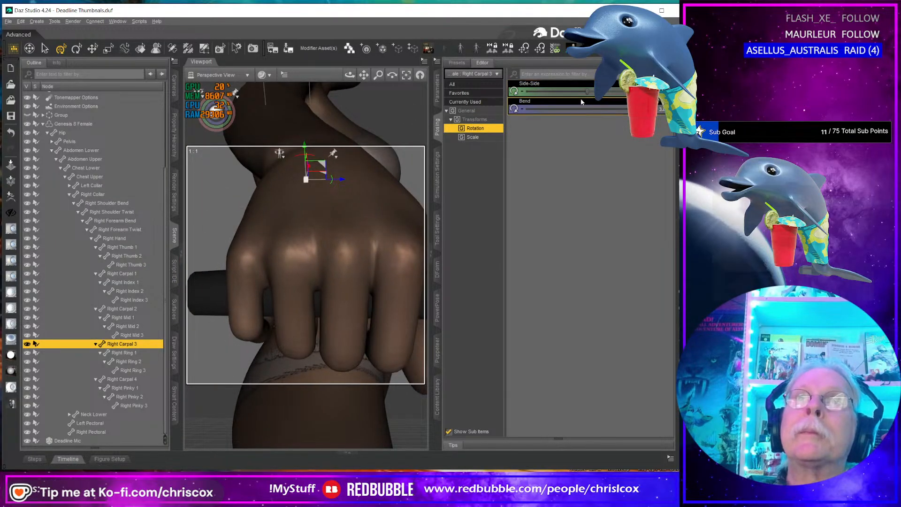
pyautogui.moveTo(587, 92); pyautogui.dragTo(586, 91)
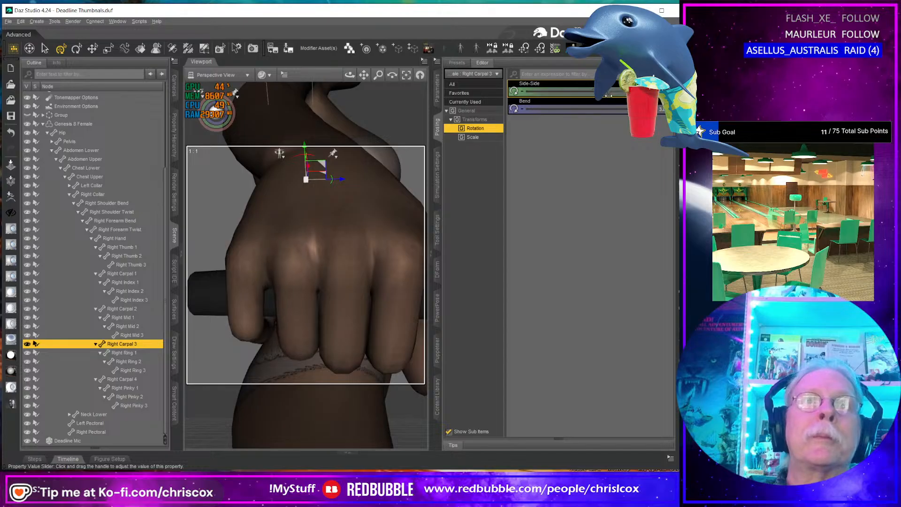
pyautogui.click(127, 380)
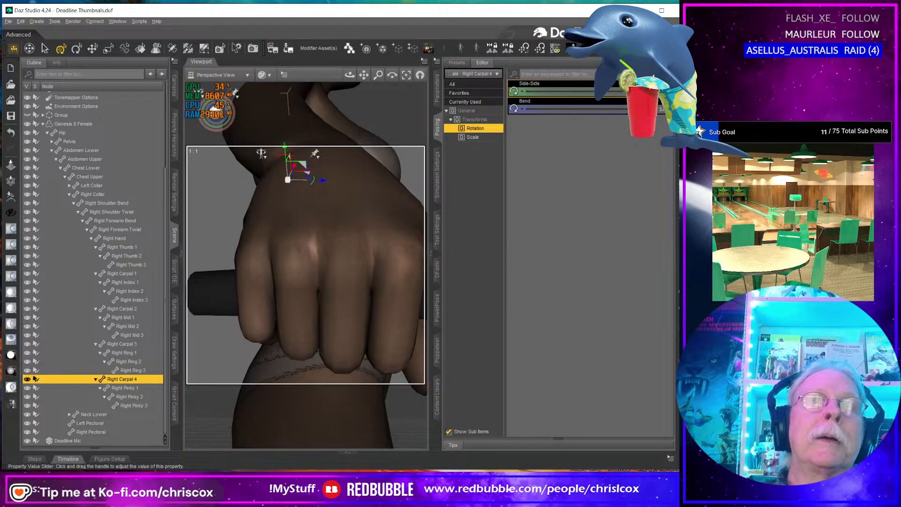
# Step: Examine the finished right-hand grip around the Deadline Mic from the back, palm side and a distance
pyautogui.scroll(-5, 346, 263)
pyautogui.moveTo(345, 263); pyautogui.dragTo(421, 278, button='middle')
pyautogui.scroll(6, 380, 285)
pyautogui.scroll(-2, 380, 285)
pyautogui.scroll(-5, 379, 283)
pyautogui.scroll(3, 332, 279)
pyautogui.scroll(3, 331, 281)
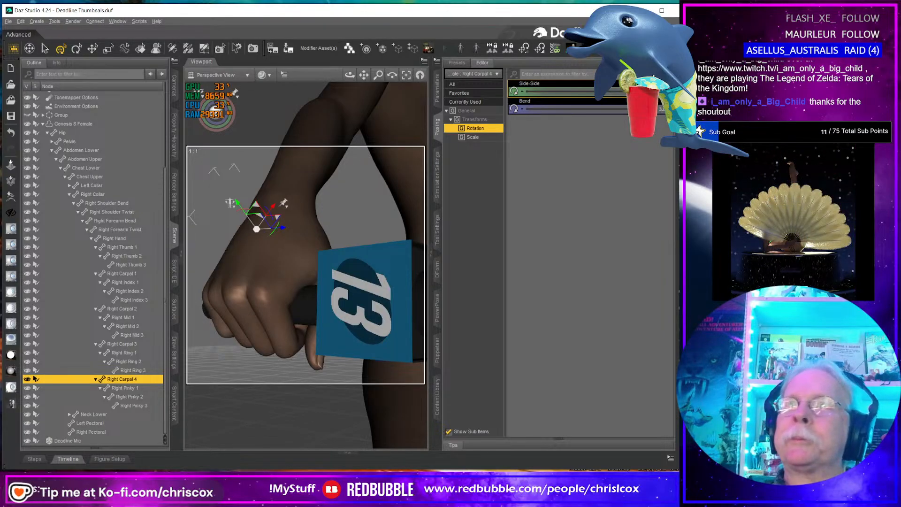
pyautogui.moveTo(343, 323); pyautogui.dragTo(298, 311, button='middle')
pyautogui.click(263, 307)
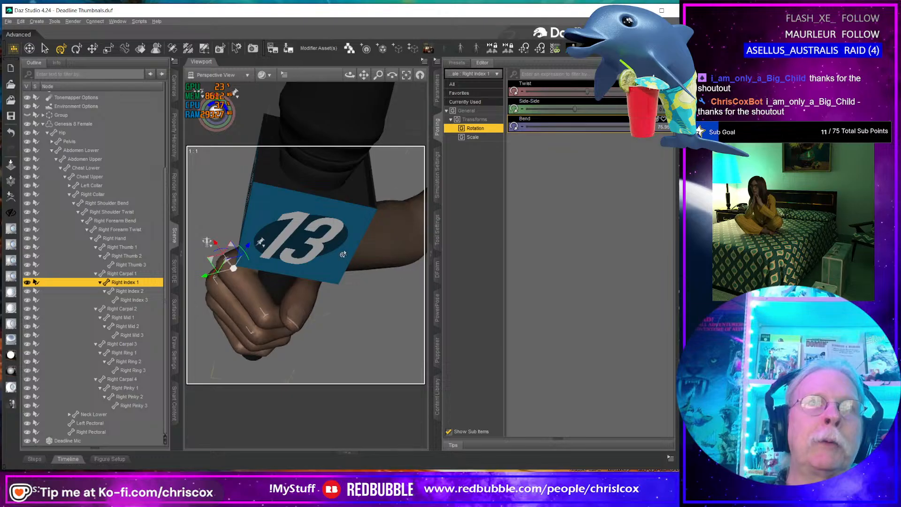
pyautogui.moveTo(343, 253); pyautogui.dragTo(347, 285, button='middle')
pyautogui.scroll(1, 321, 303)
pyautogui.scroll(-1, 318, 304)
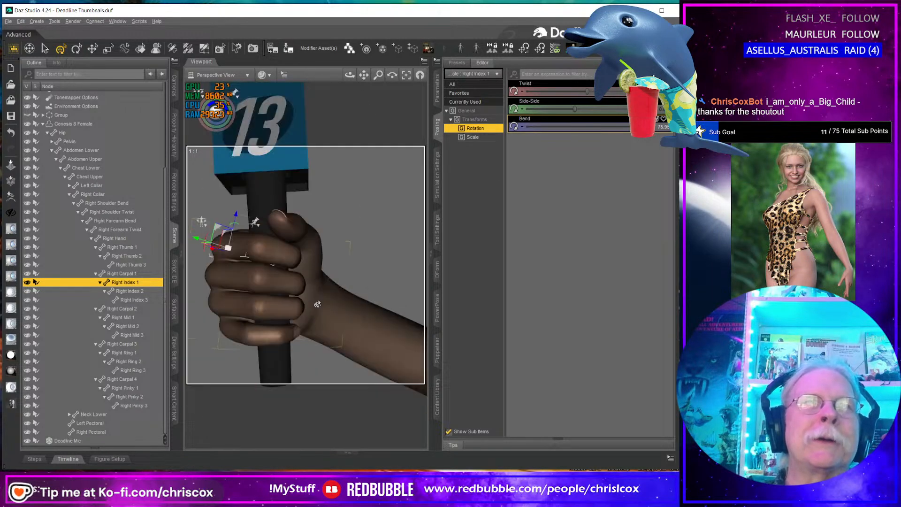
pyautogui.scroll(-3, 317, 304)
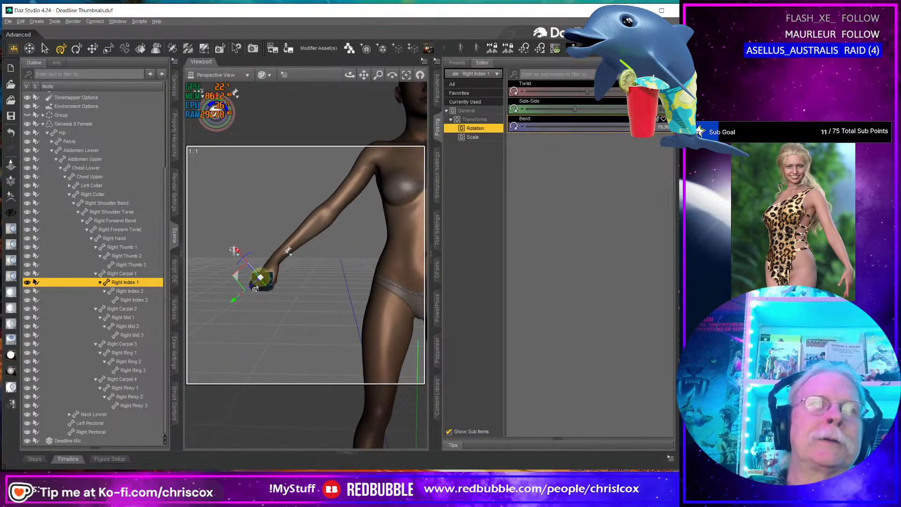
# Step: Parent the Deadline Mic to Genesis 8 Female's Right Hand and memorize the microphone's selected item pose
pyautogui.click(259, 290)
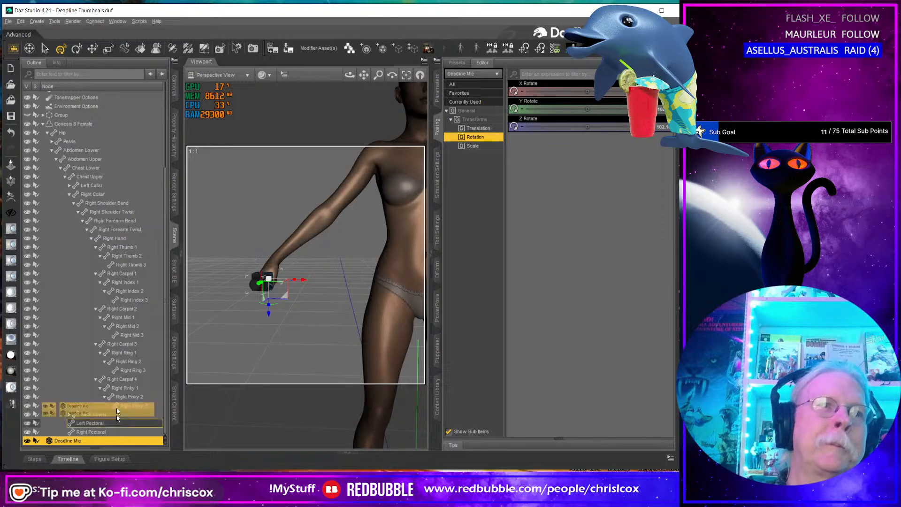
pyautogui.moveTo(117, 411); pyautogui.dragTo(122, 242)
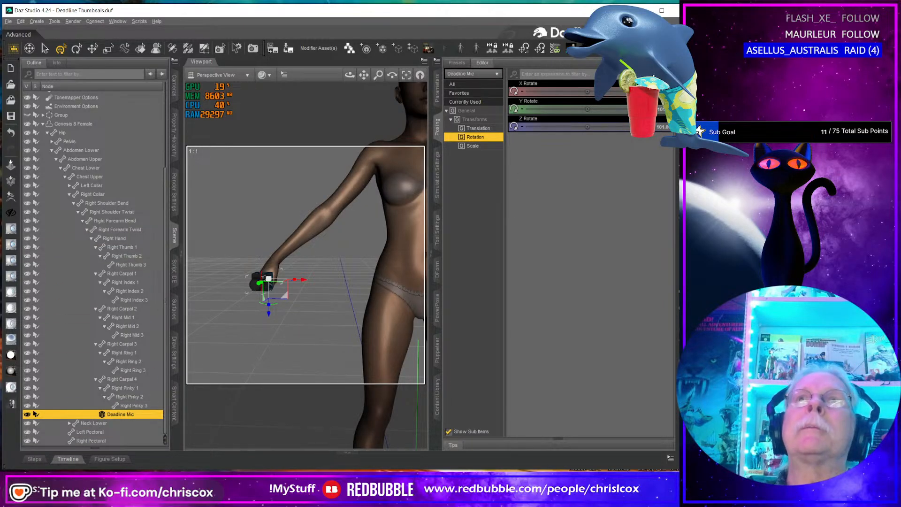
pyautogui.click(438, 62)
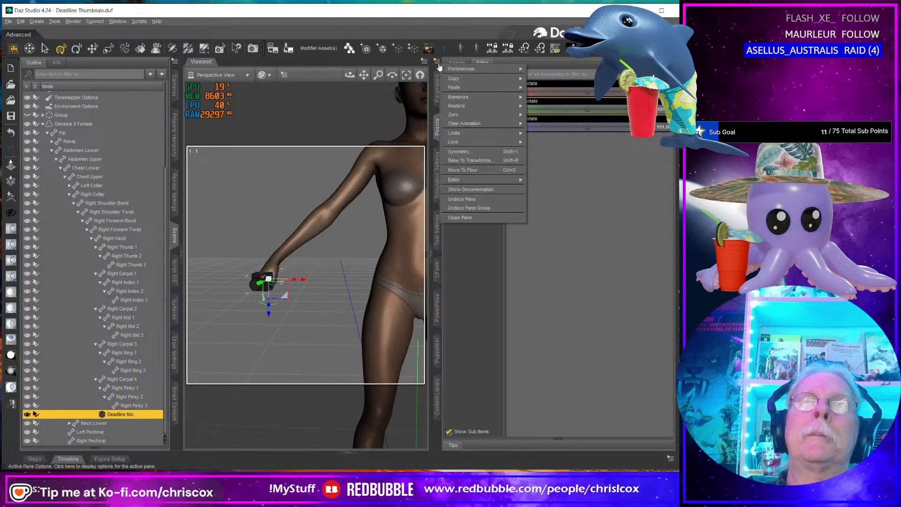
pyautogui.moveTo(478, 97)
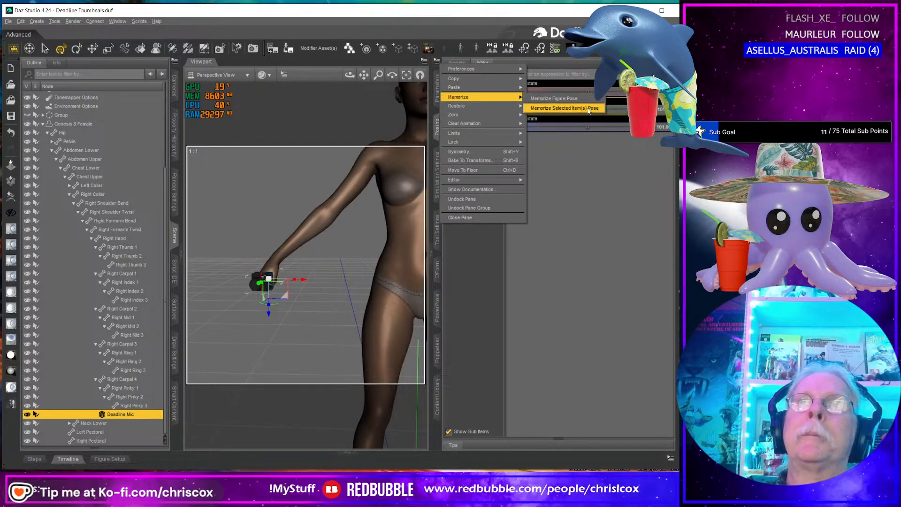
pyautogui.click(589, 109)
# Step: Open the Deadline Outfit G8 Female folder in the content library and select the Genesis 8 Female figure for saving
pyautogui.moveTo(314, 213); pyautogui.dragTo(322, 215, button='middle')
pyautogui.scroll(2, 313, 214)
pyautogui.scroll(2, 312, 214)
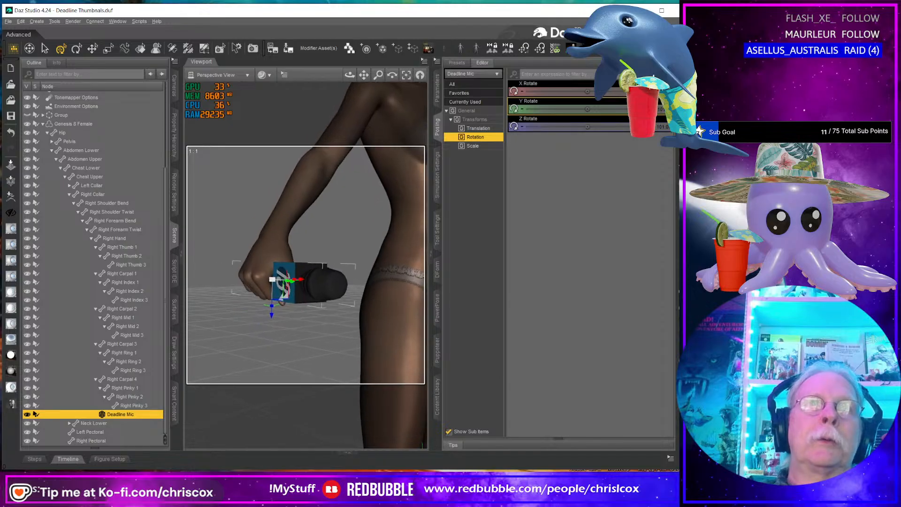
pyautogui.click(438, 411)
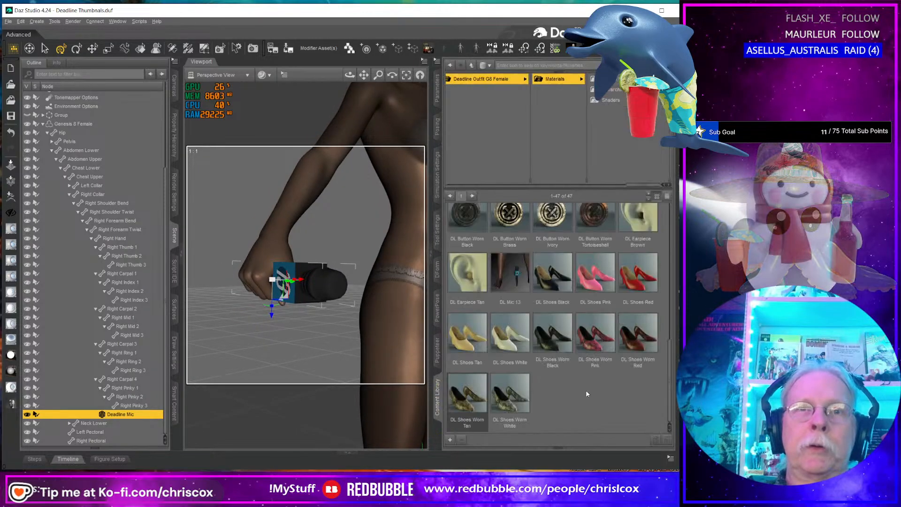
pyautogui.click(520, 78)
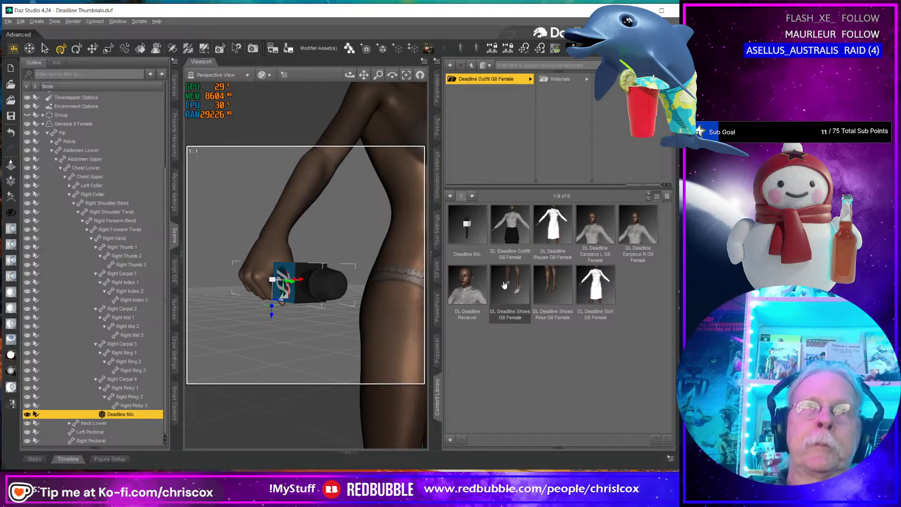
pyautogui.moveTo(504, 285)
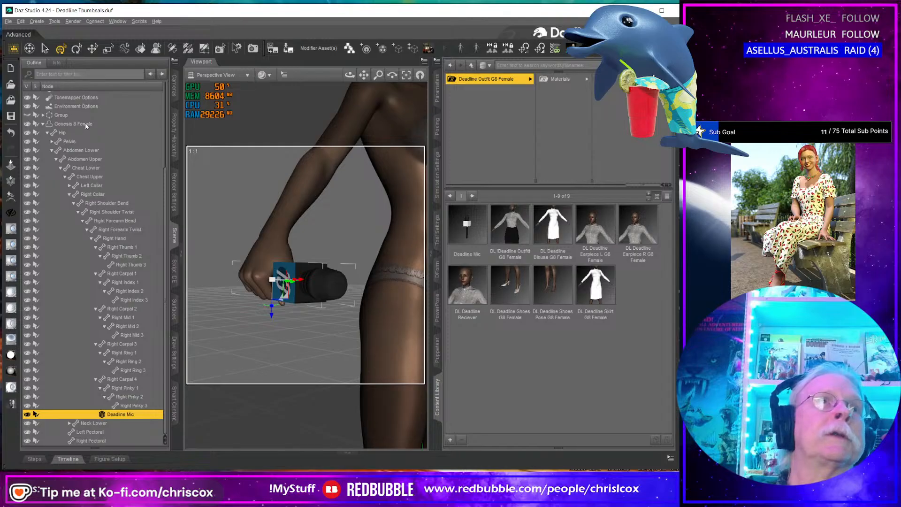
pyautogui.click(86, 125)
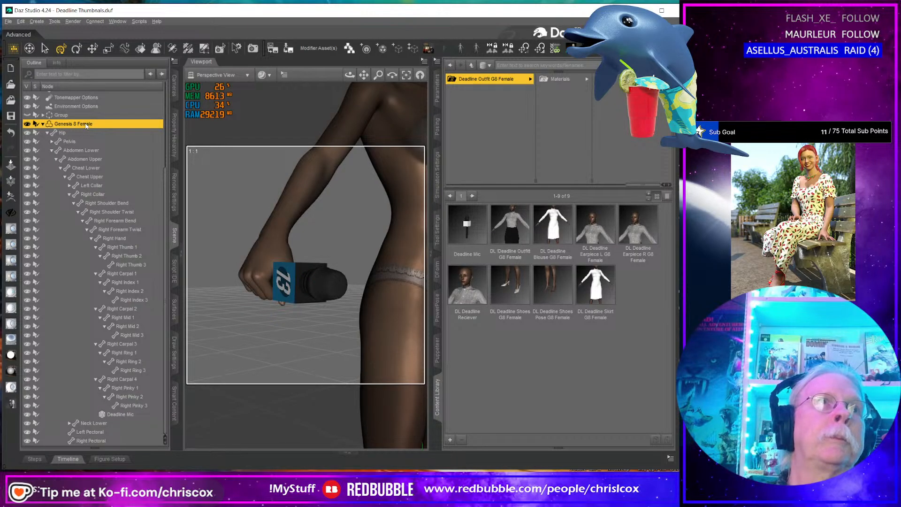
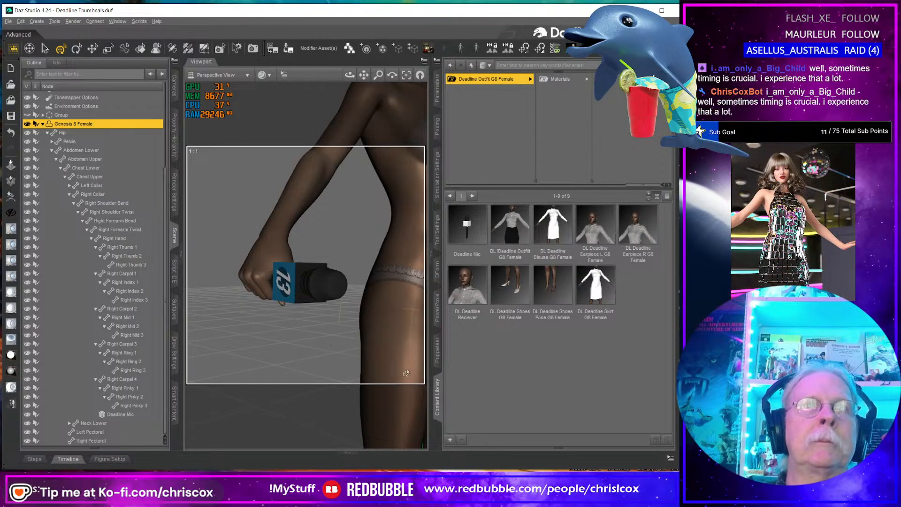
# Step: Start a wearables preset of the figure in the Deadline Outfit G8 Female folder, named DL Deadline Mic R G8 Female
pyautogui.click(450, 440)
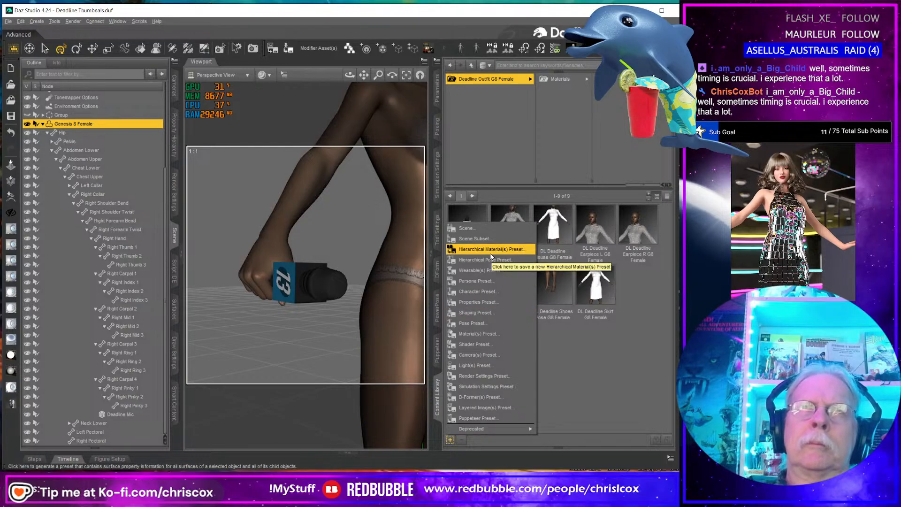
pyautogui.click(487, 272)
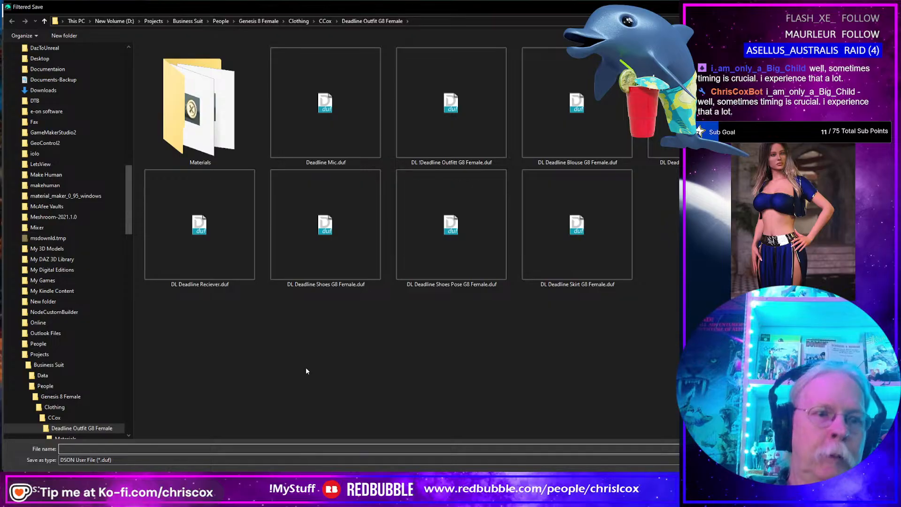
pyautogui.write('DL')
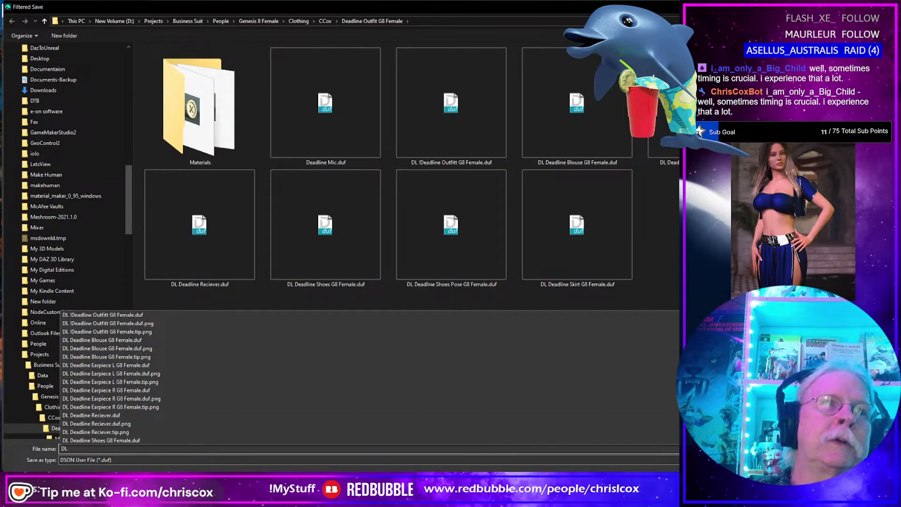
pyautogui.write(' D')
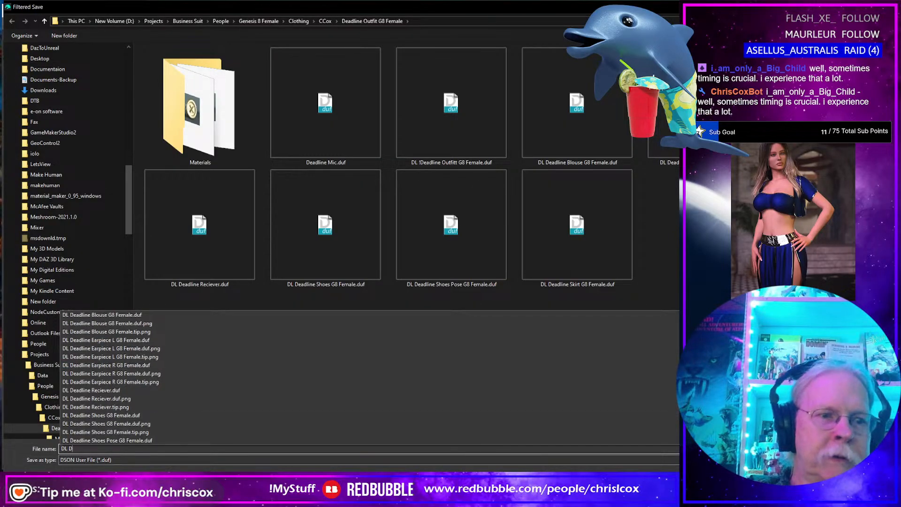
pyautogui.write('eadline ')
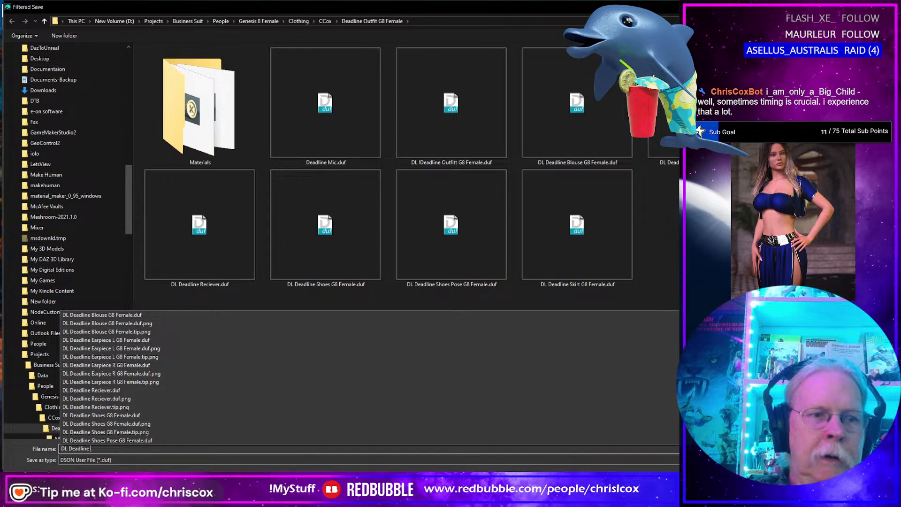
pyautogui.write('Mic R G8')
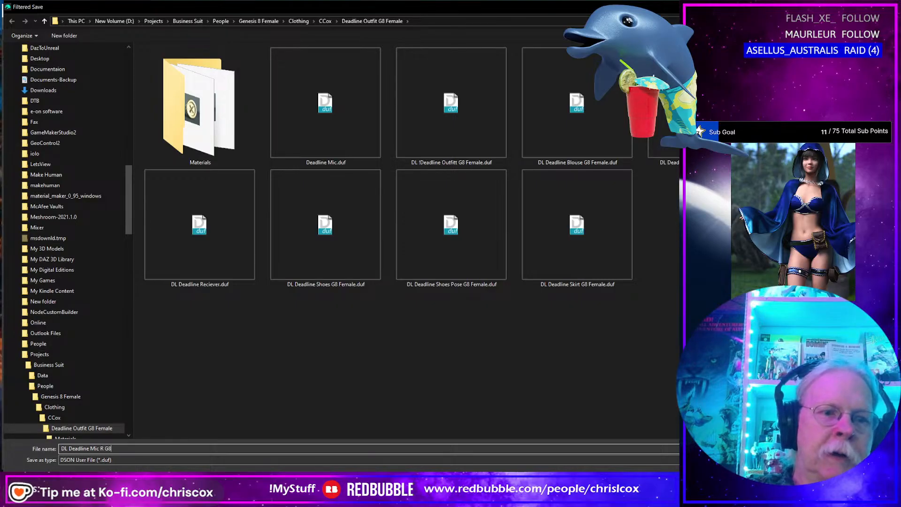
pyautogui.write('Female')
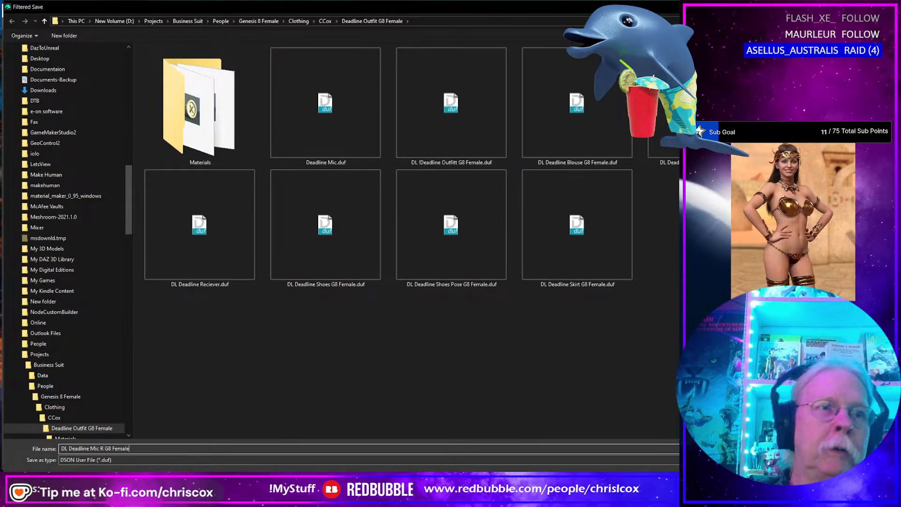
pyautogui.press('Return')
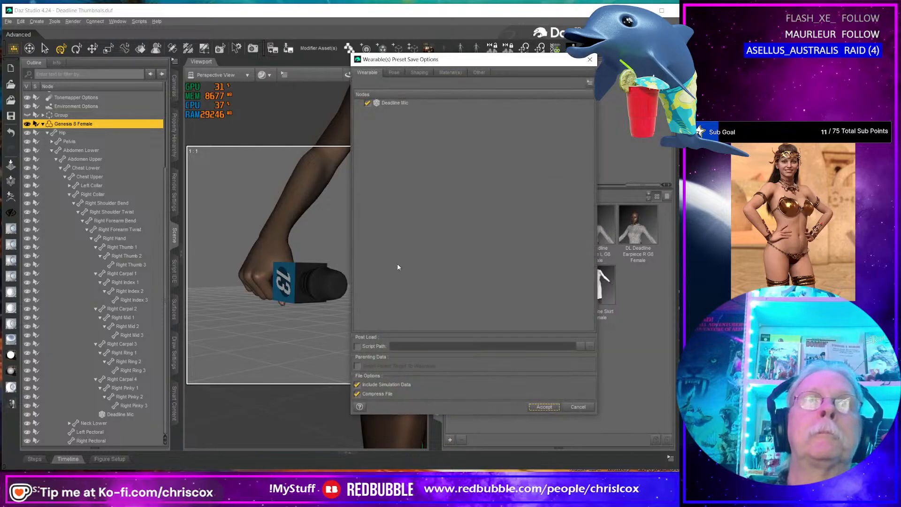
# Step: In the preset's pose settings, exclude all Genesis 8 Female properties and expand the bone hierarchy down to Right Hand
pyautogui.click(394, 72)
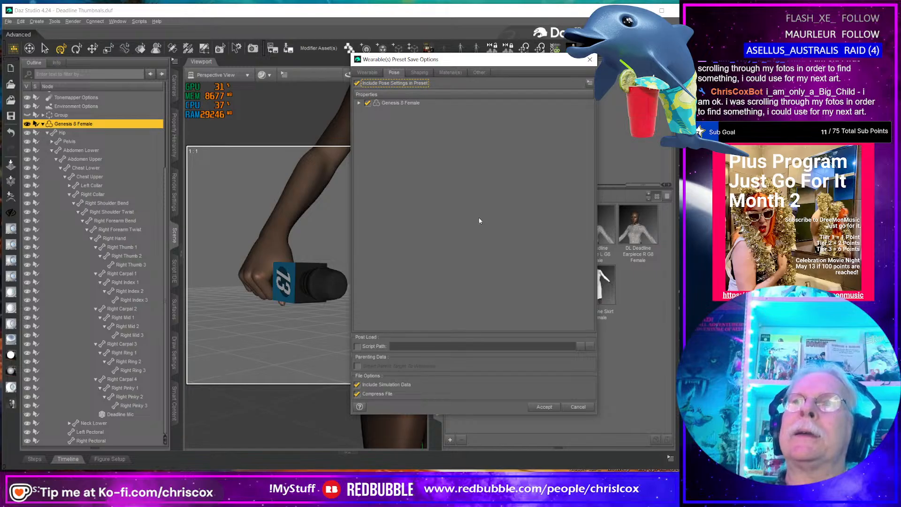
pyautogui.click(359, 103)
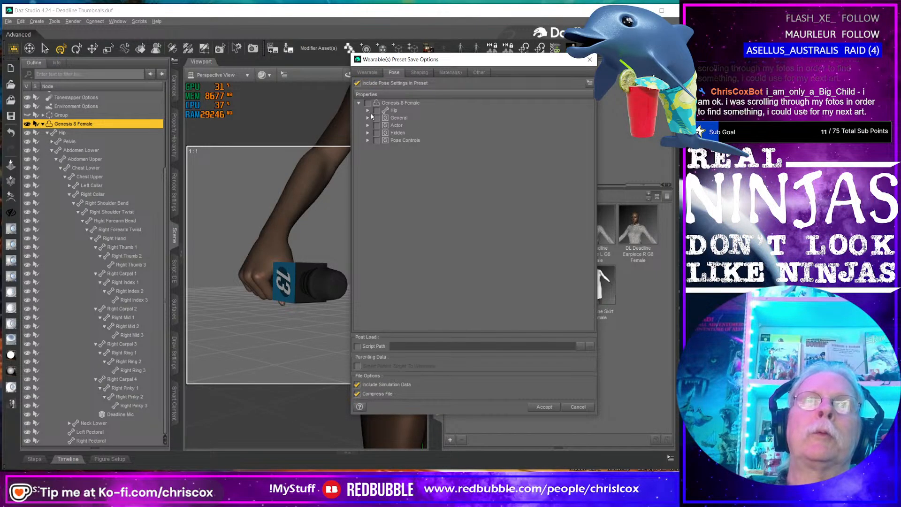
pyautogui.click(368, 110)
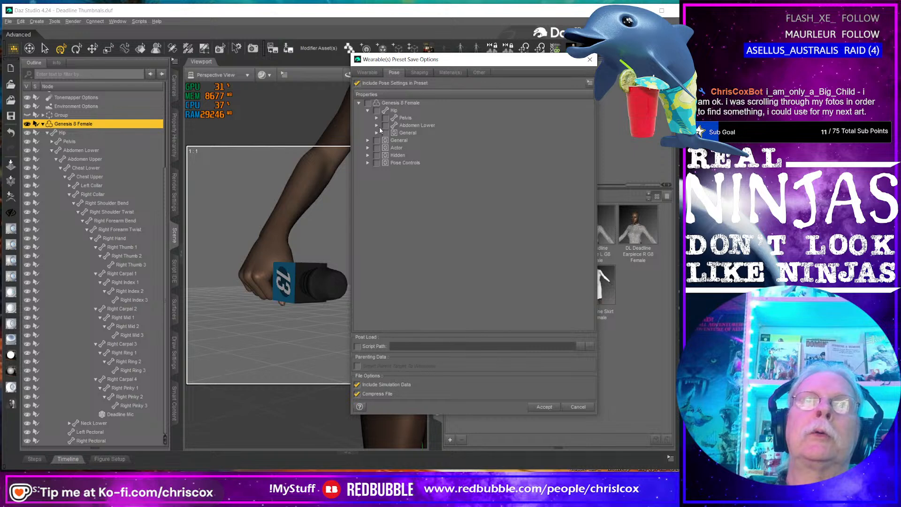
pyautogui.click(377, 125)
pyautogui.click(385, 133)
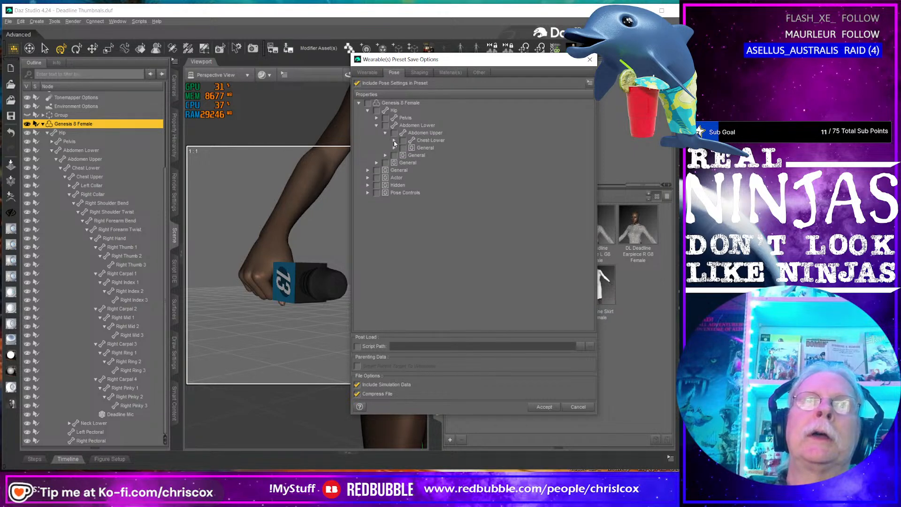
pyautogui.click(394, 141)
pyautogui.click(403, 148)
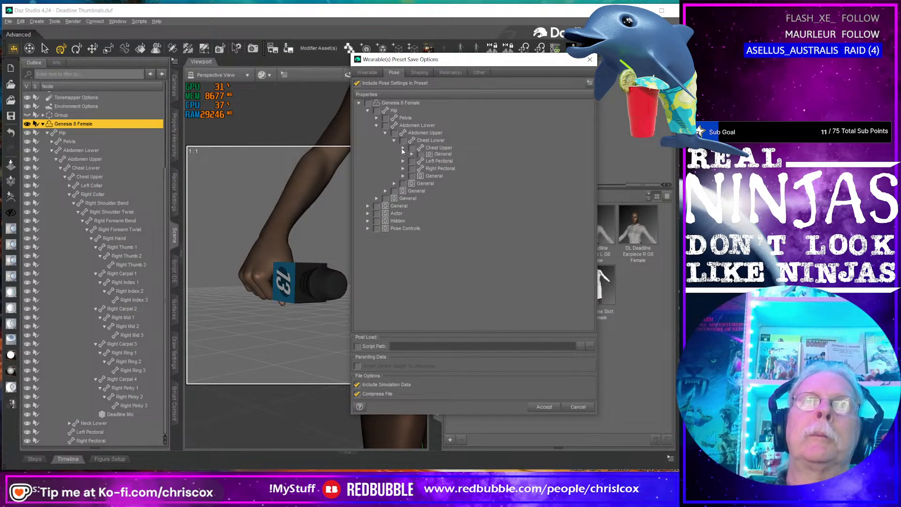
pyautogui.click(411, 163)
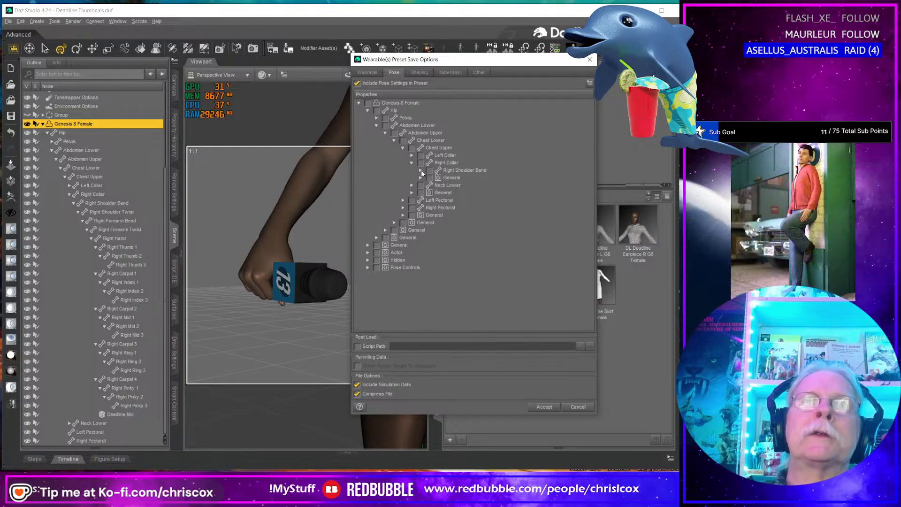
pyautogui.click(420, 171)
pyautogui.click(429, 178)
pyautogui.click(438, 185)
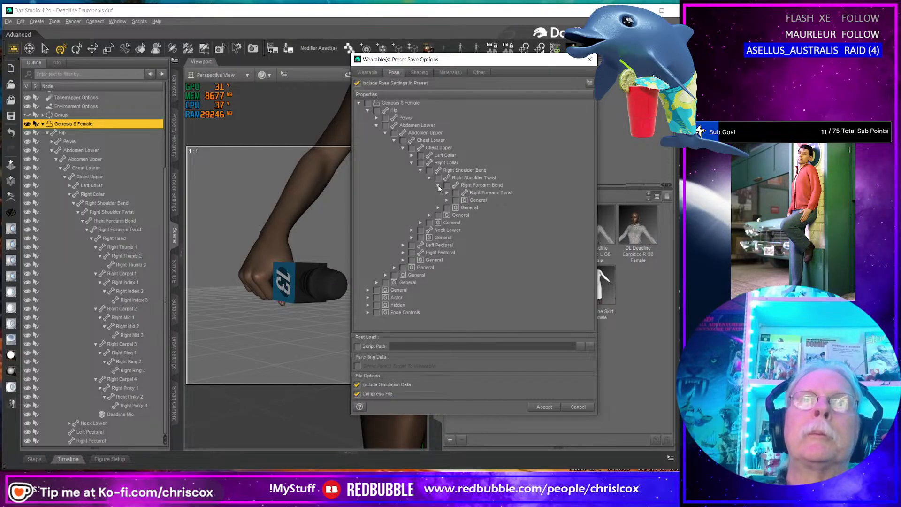
pyautogui.click(447, 193)
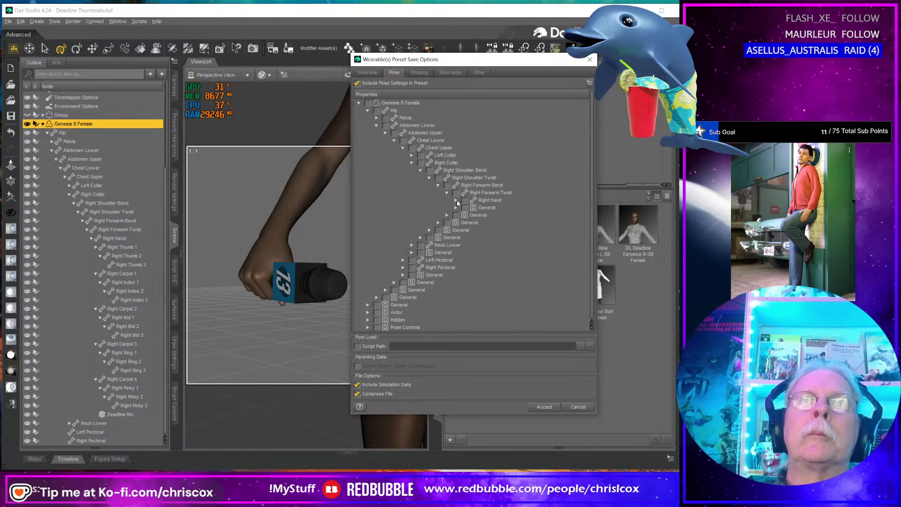
pyautogui.click(456, 200)
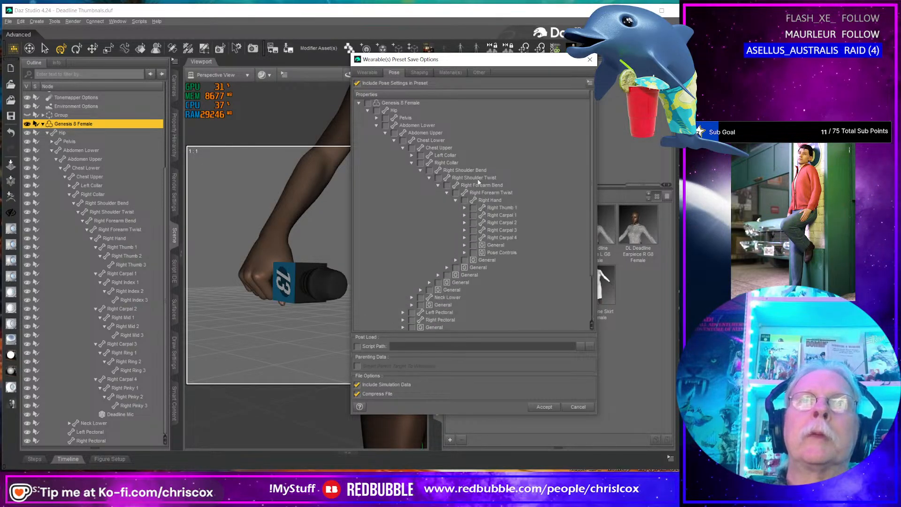
# Step: Include Right Thumb 1, Right Carpal 1 to 4 and the Right Hand's Pose Controls, and save the wearables preset
pyautogui.click(473, 253)
pyautogui.click(473, 237)
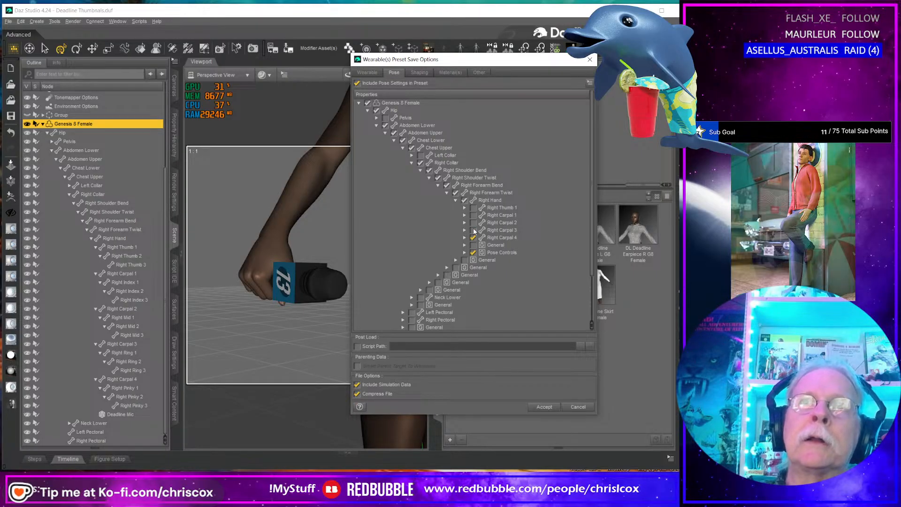
pyautogui.click(473, 230)
pyautogui.click(473, 223)
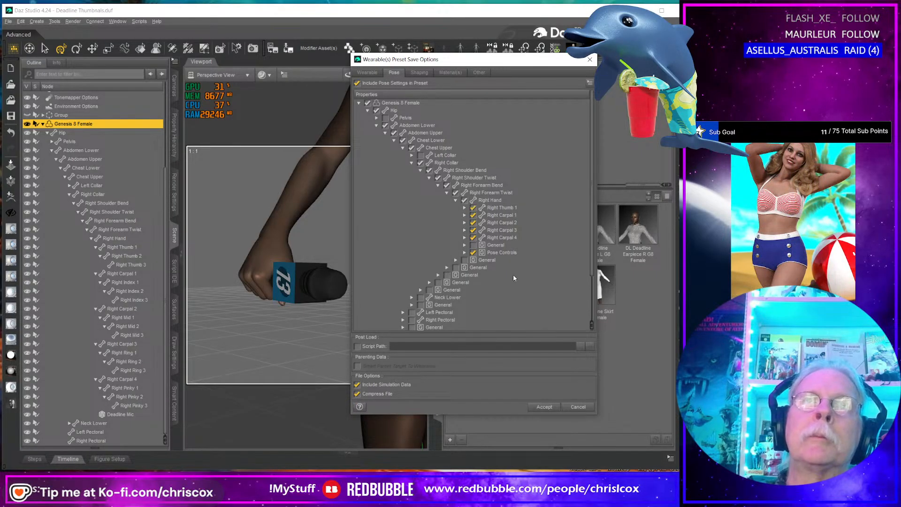
pyautogui.click(544, 407)
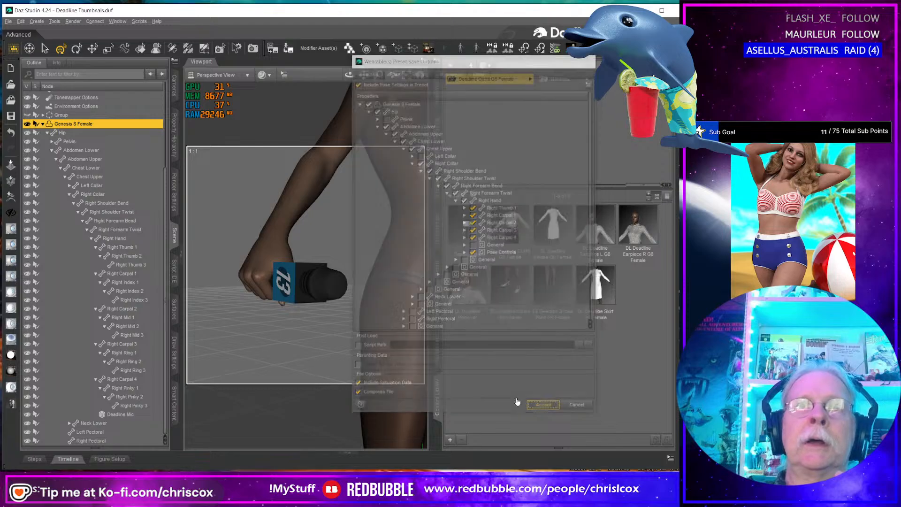
# Step: Mirror the Deadline Mic to the figure's left hand using Symmetry with the direction Swap Left and Right
pyautogui.scroll(-4, 336, 329)
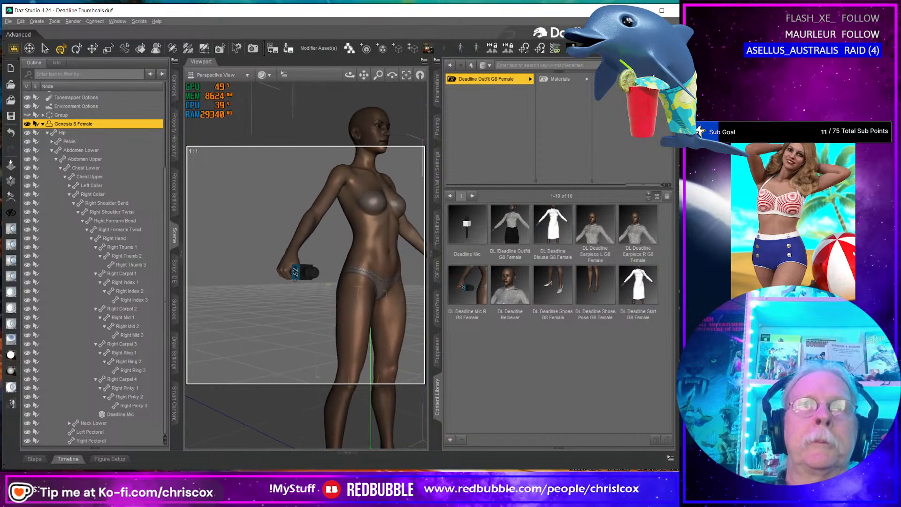
pyautogui.moveTo(336, 328); pyautogui.dragTo(321, 317, button='middle')
pyautogui.moveTo(381, 301); pyautogui.dragTo(362, 300, button='middle')
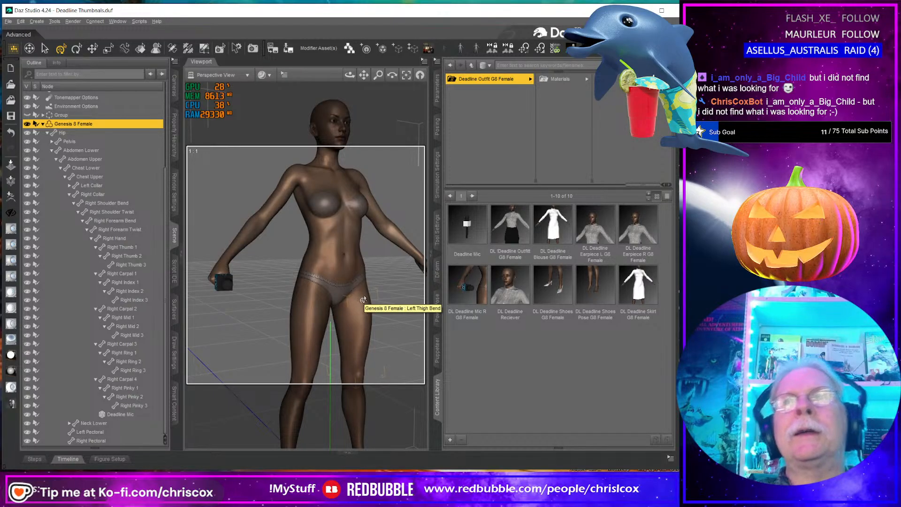
pyautogui.moveTo(375, 282); pyautogui.dragTo(337, 296, button='middle')
pyautogui.click(324, 291)
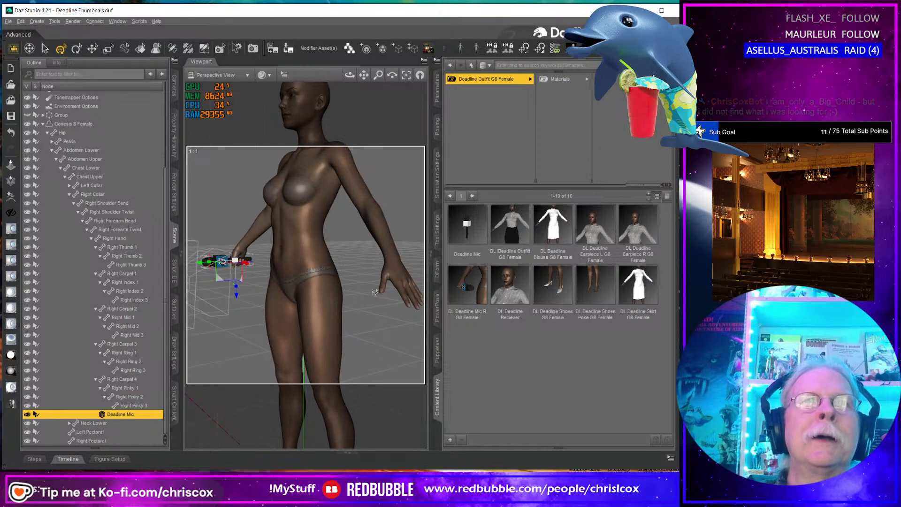
pyautogui.hotkey('shift', 'y')
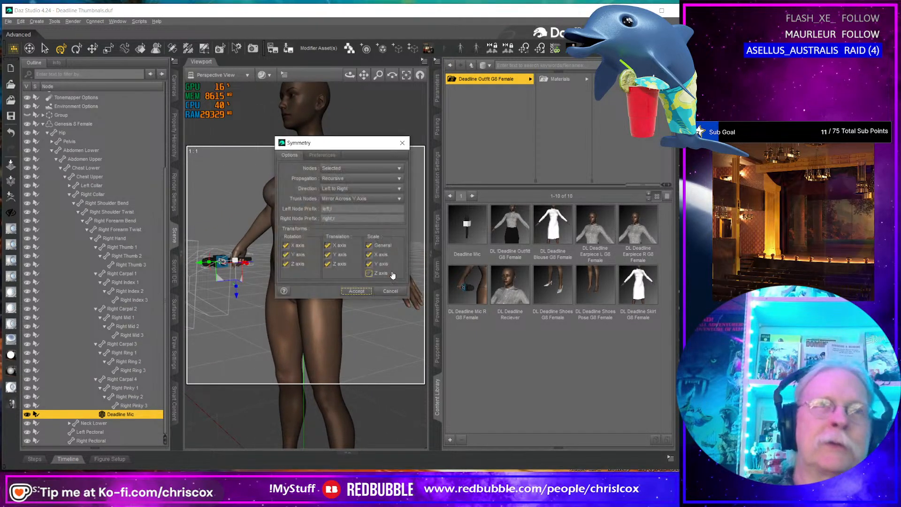
pyautogui.click(352, 189)
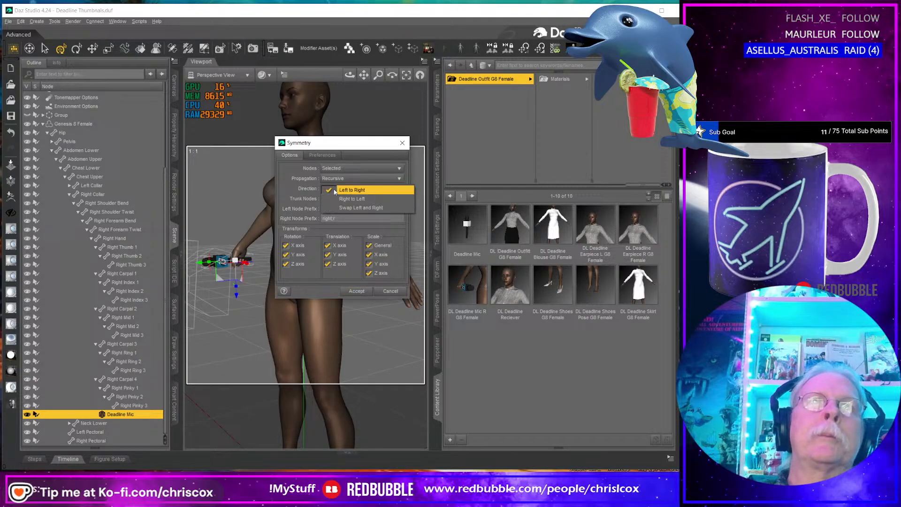
pyautogui.click(351, 208)
pyautogui.click(359, 292)
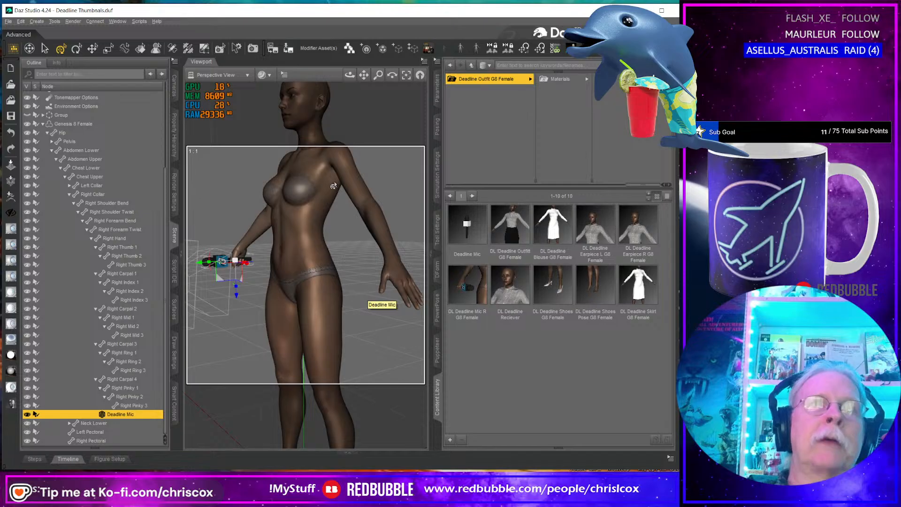
pyautogui.hotkey('ctrl', 'y')
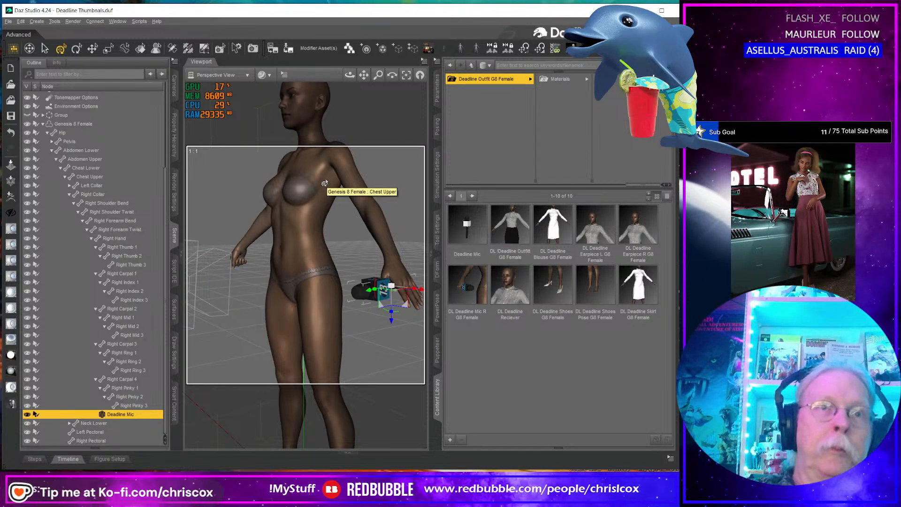
# Step: Apply the Swap Left and Right symmetry to Genesis 8 Female, transferring the gripping pose to the left hand
pyautogui.click(323, 183)
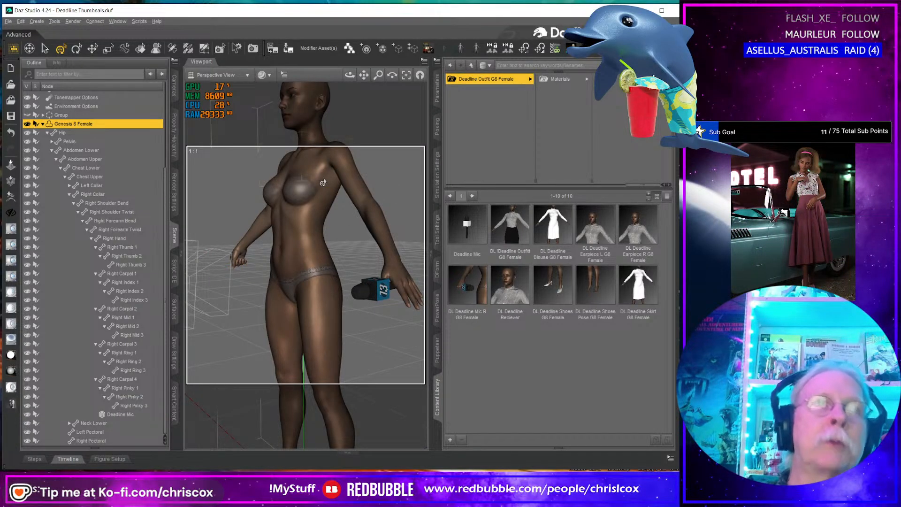
pyautogui.hotkey('shift', 'y')
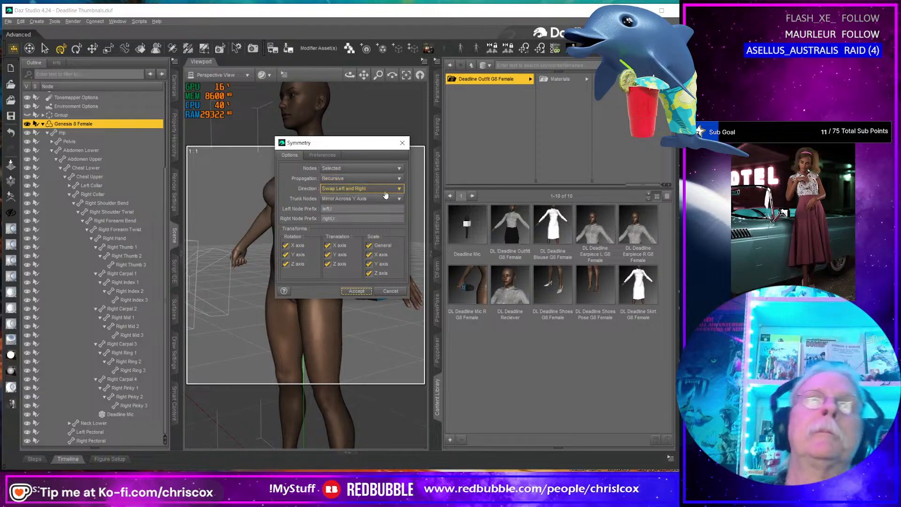
pyautogui.click(364, 289)
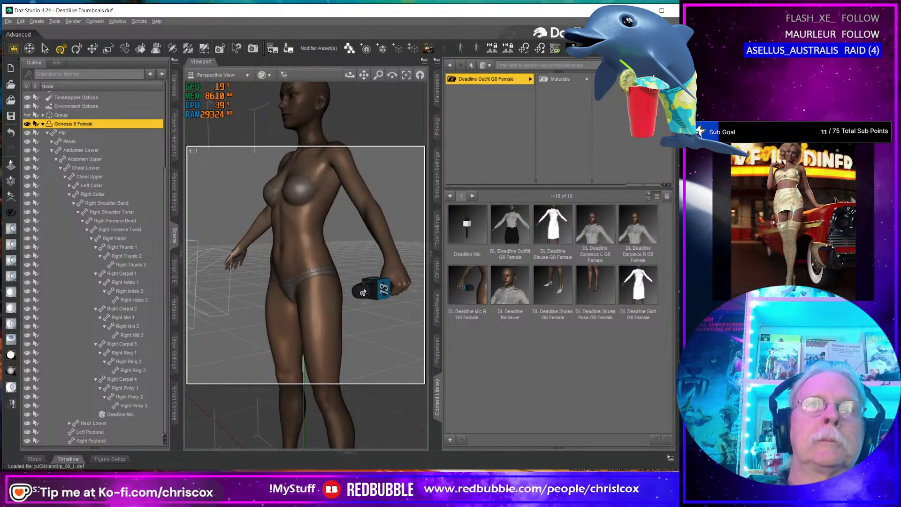
# Step: Expand the Left Collar hierarchy and parent the Deadline Mic to Genesis 8 Female's Left Hand
pyautogui.click(377, 291)
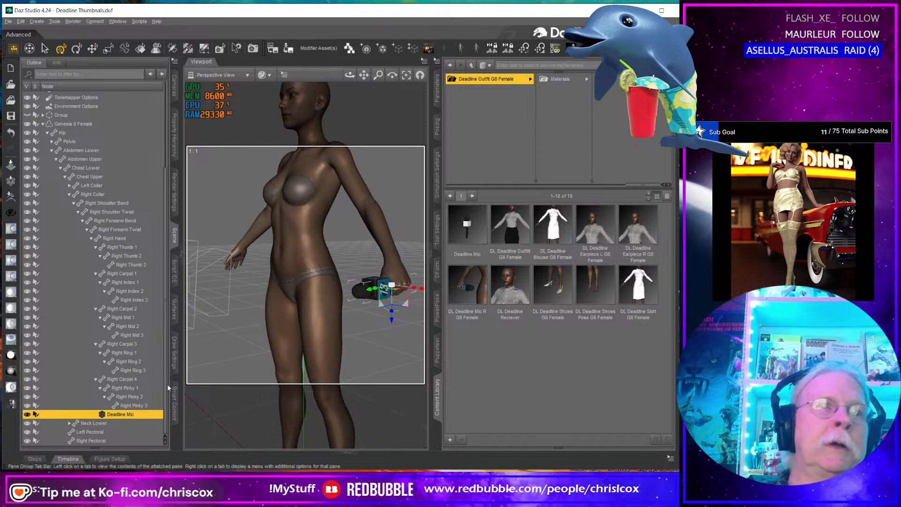
pyautogui.click(70, 185)
pyautogui.click(88, 185)
pyautogui.press('*')
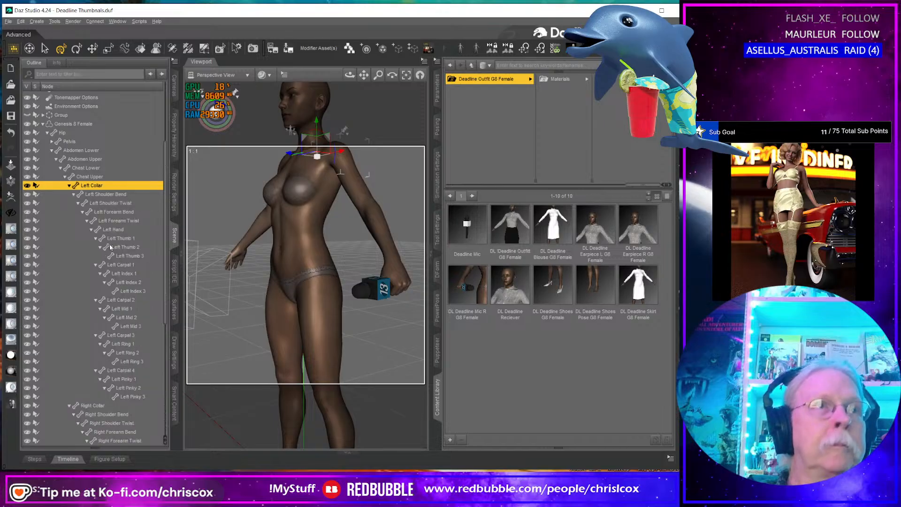
pyautogui.scroll(-8, 123, 275)
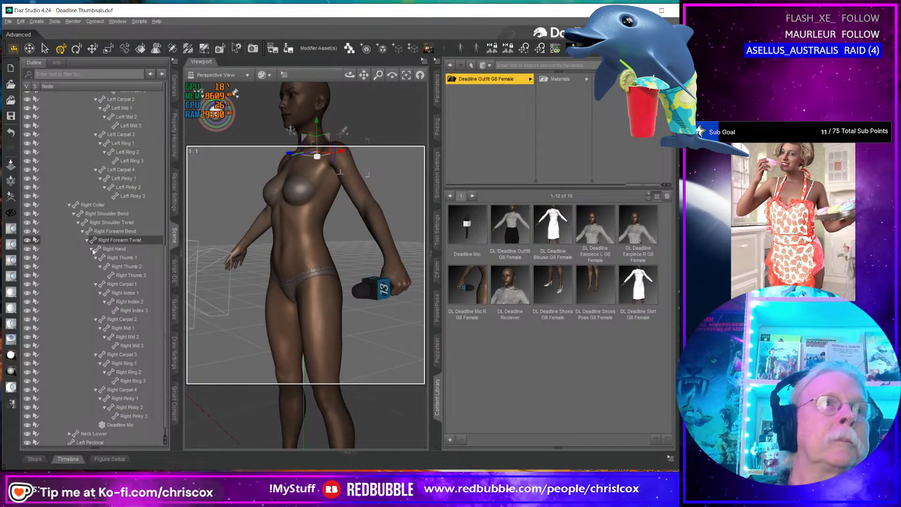
pyautogui.moveTo(124, 424); pyautogui.dragTo(139, 160)
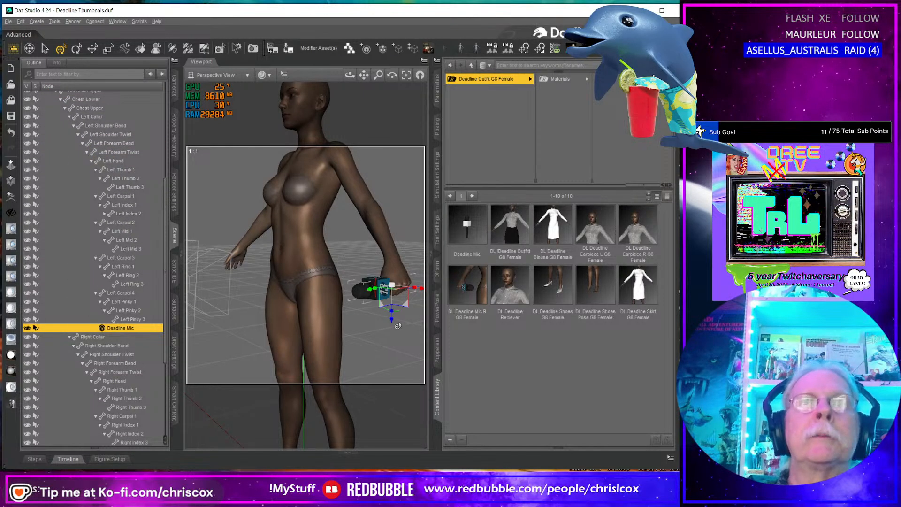
pyautogui.moveTo(398, 326)
pyautogui.mouseDown(button='middle')
pyautogui.moveTo(390, 308)
pyautogui.moveTo(381, 329)
pyautogui.mouseUp(button='middle')
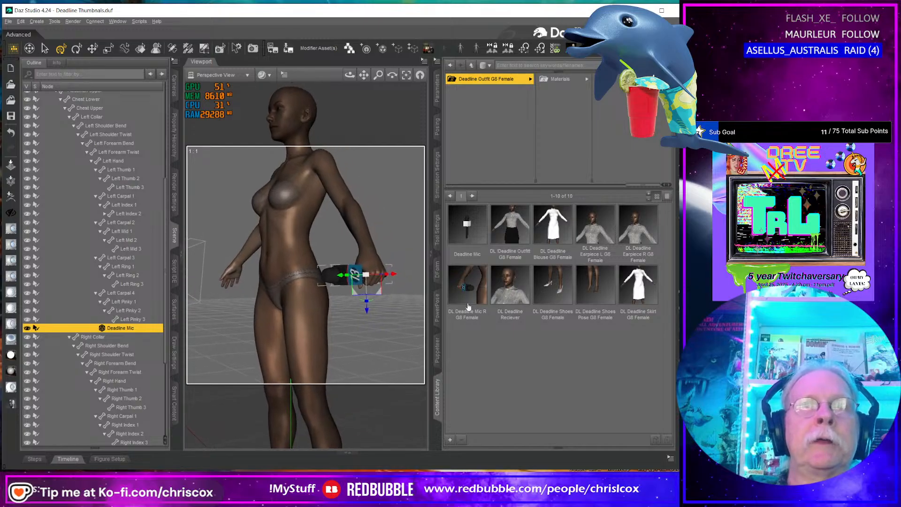
# Step: Try to save a wearables preset with the Deadline Mic selected
pyautogui.click(450, 440)
pyautogui.click(479, 270)
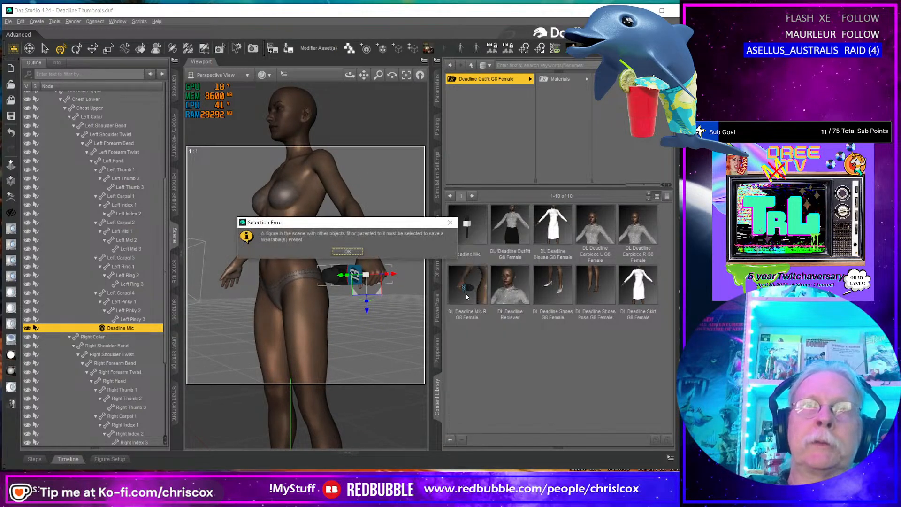
pyautogui.click(350, 253)
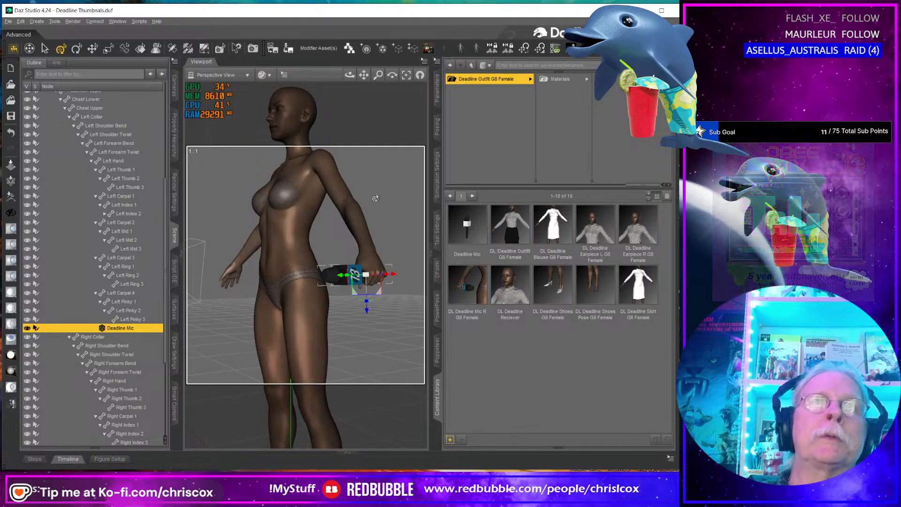
pyautogui.click(330, 189)
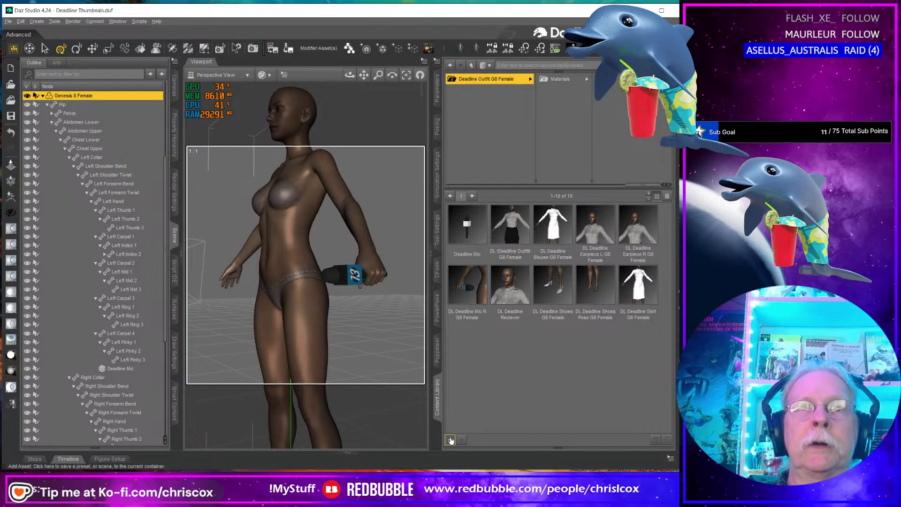
pyautogui.click(344, 281)
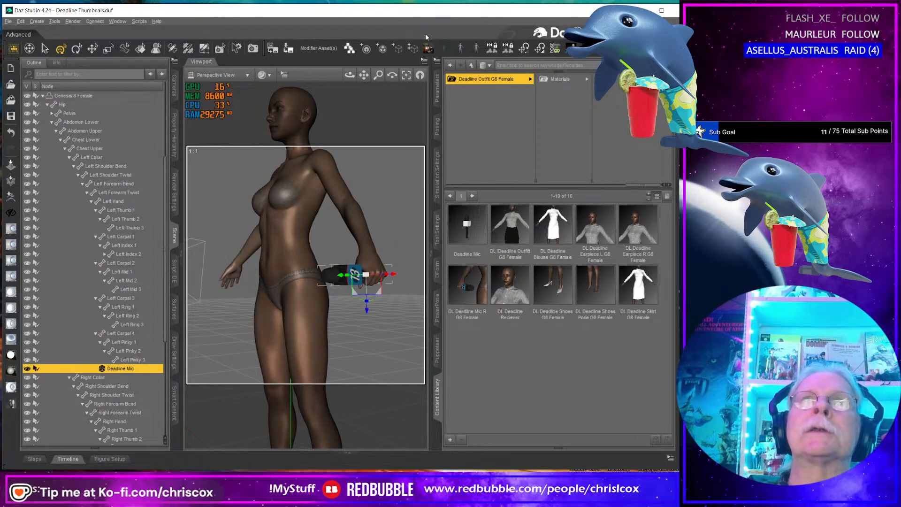
pyautogui.click(436, 63)
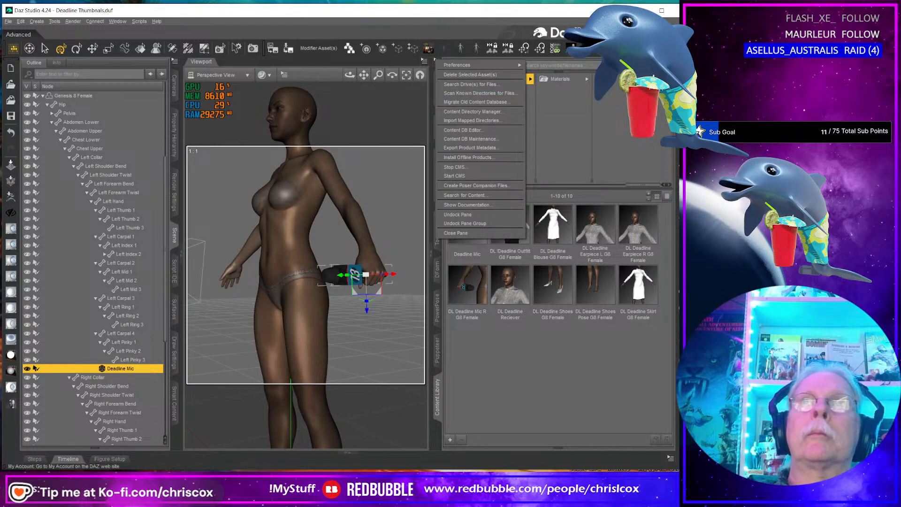
pyautogui.click(446, 23)
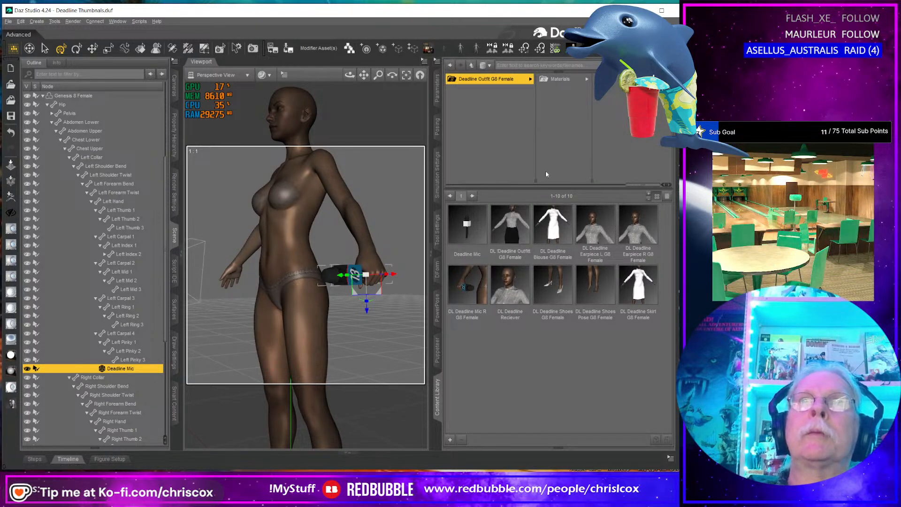
pyautogui.click(332, 256)
pyautogui.click(349, 277)
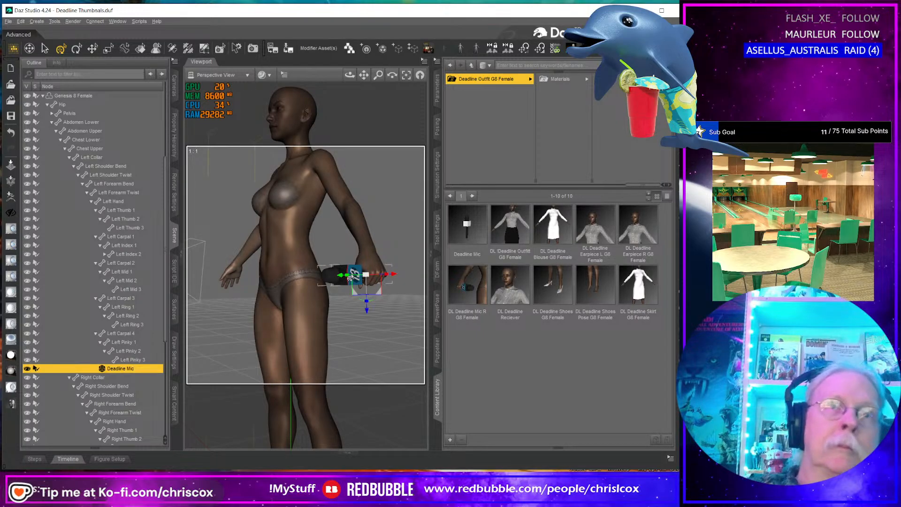
# Step: Select Genesis 8 Female and save a wearables preset named DL Deadline Mic L G8 Female, based on the Mic R file name
pyautogui.click(353, 212)
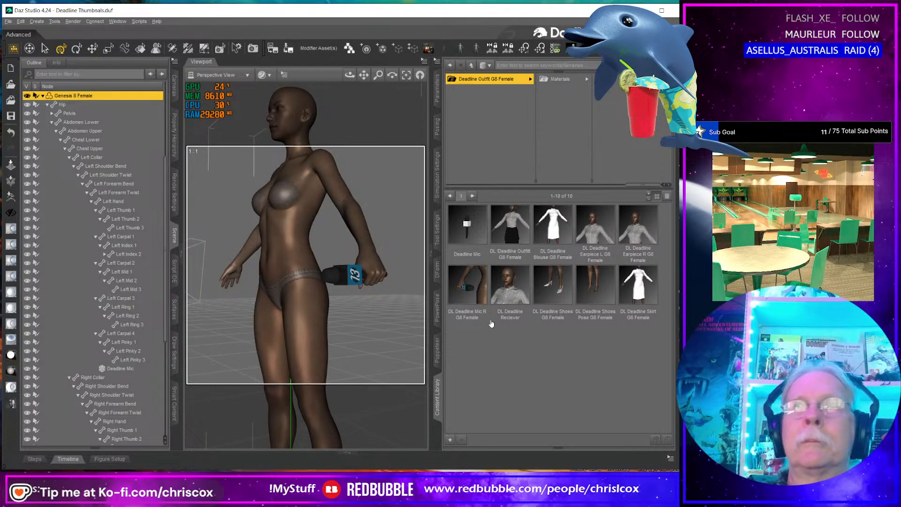
pyautogui.click(450, 440)
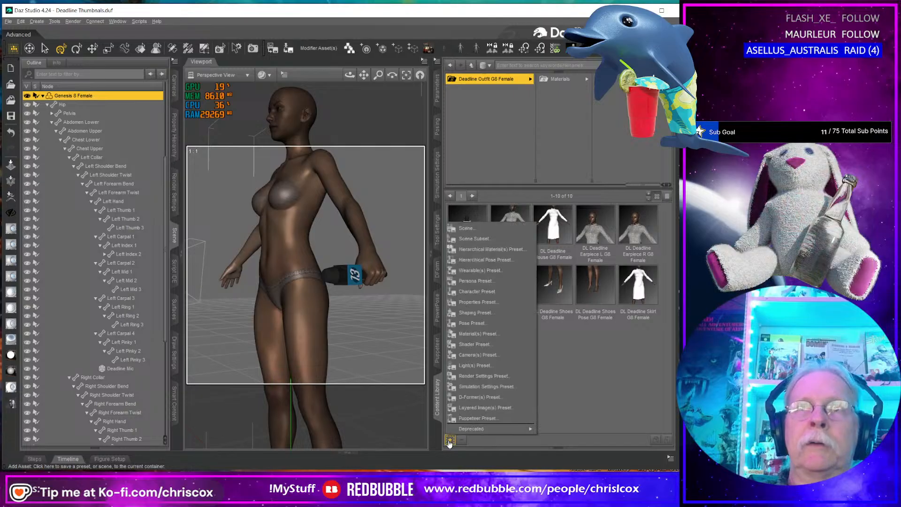
pyautogui.click(478, 250)
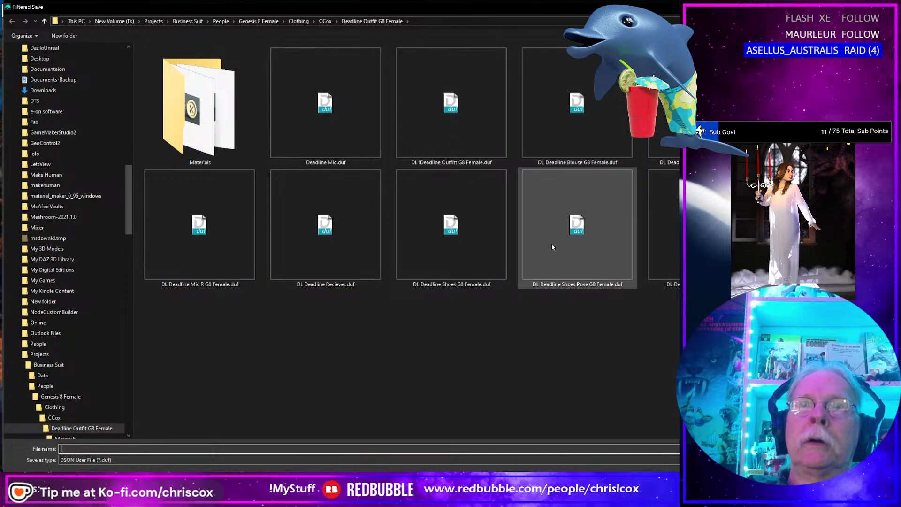
pyautogui.click(209, 255)
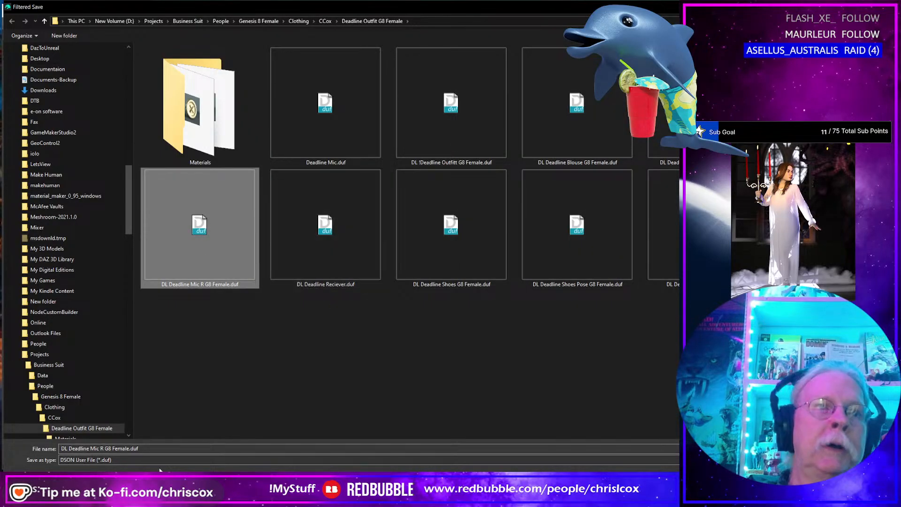
pyautogui.click(106, 449)
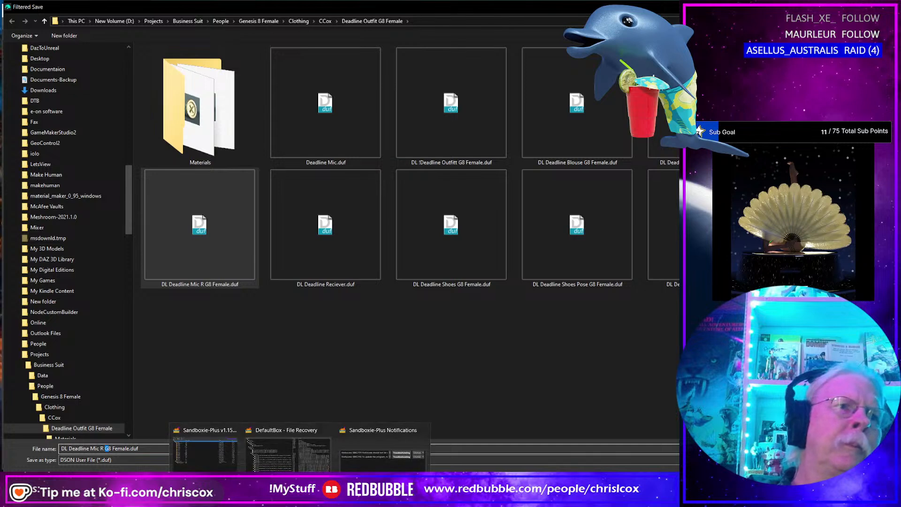
pyautogui.write('L')
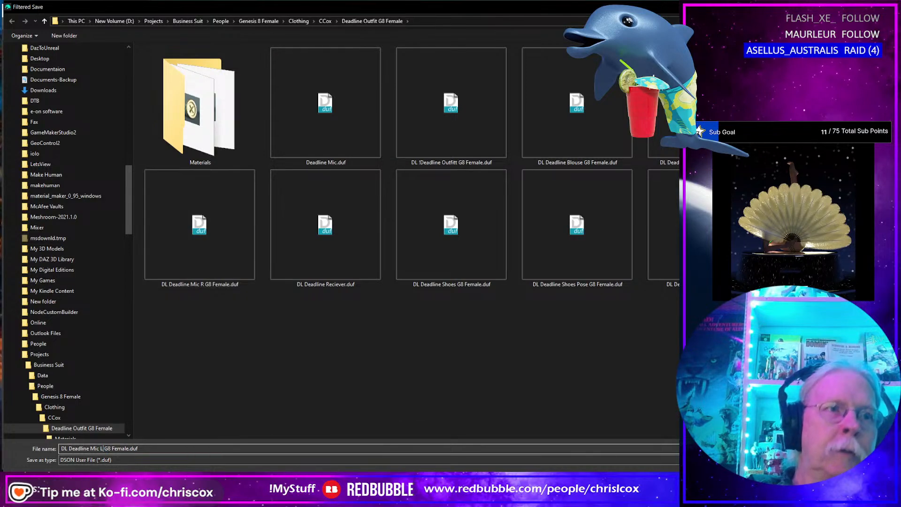
pyautogui.moveTo(301, 497)
pyautogui.press('Return')
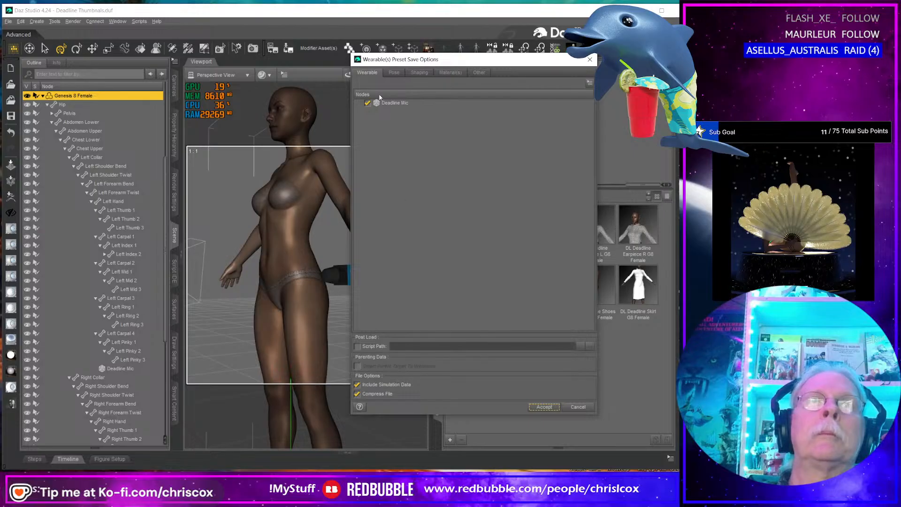
# Step: Include pose settings in the preset and clear all of Genesis 8 Female's pose properties
pyautogui.click(393, 73)
pyautogui.click(356, 83)
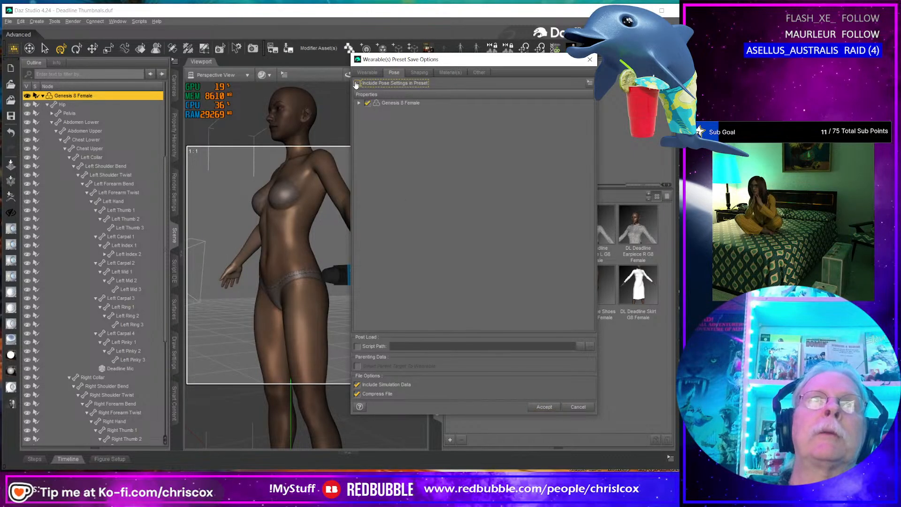
pyautogui.click(356, 84)
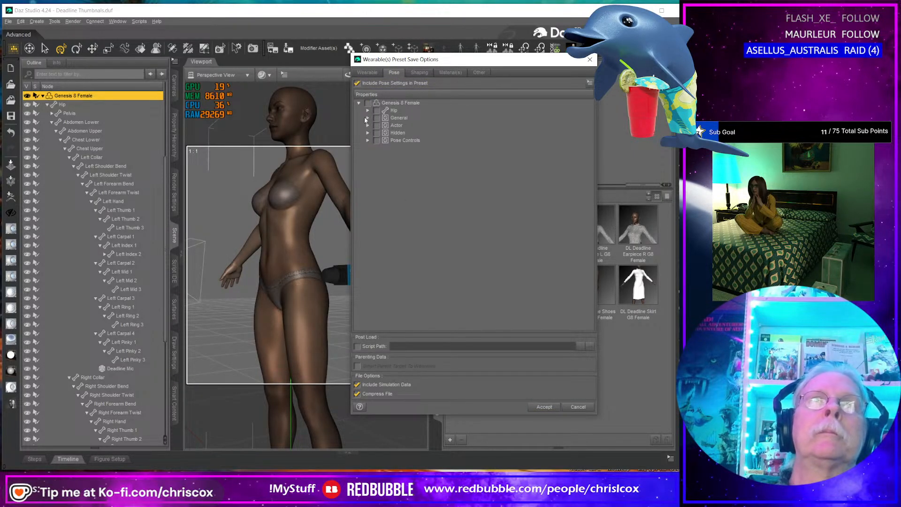
# Step: Expand the pose property hierarchy from Hip through Abdomen, Chest and Left Collar down to Left Shoulder Twist
pyautogui.click(368, 111)
pyautogui.click(377, 118)
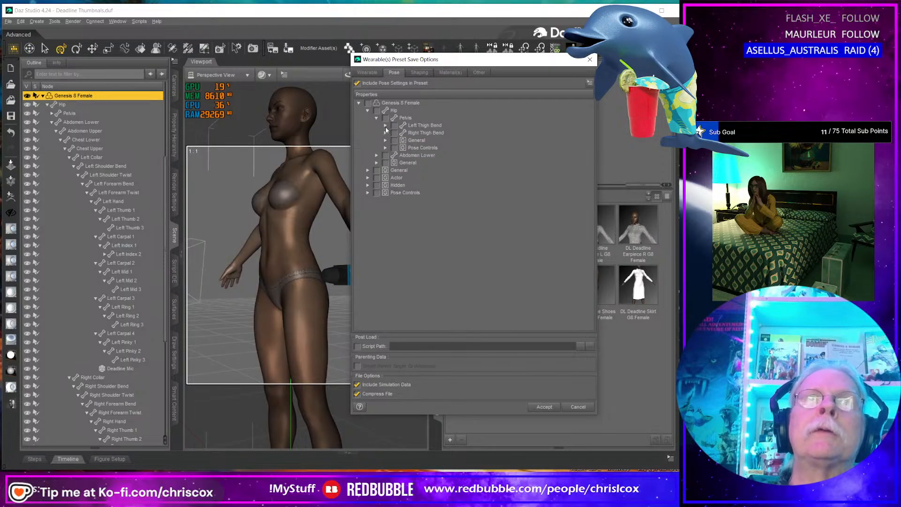
pyautogui.click(368, 110)
pyautogui.click(368, 110)
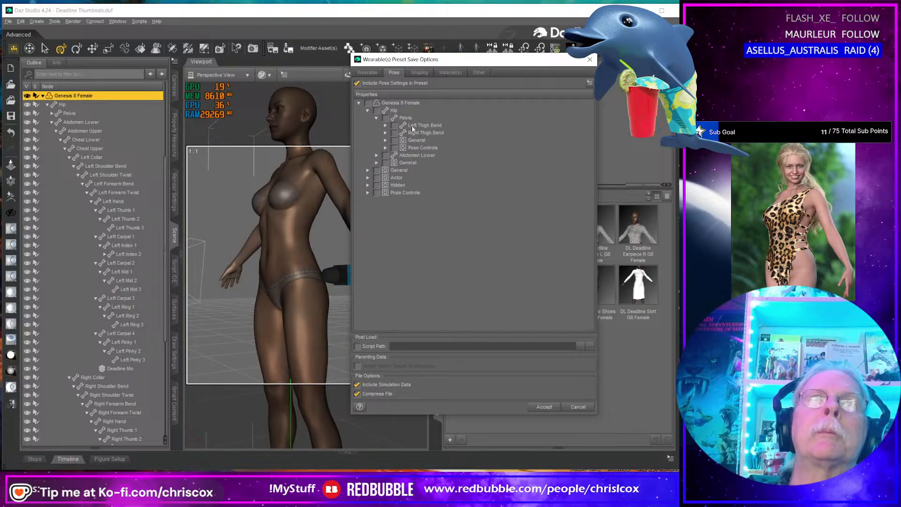
pyautogui.click(376, 155)
pyautogui.click(385, 163)
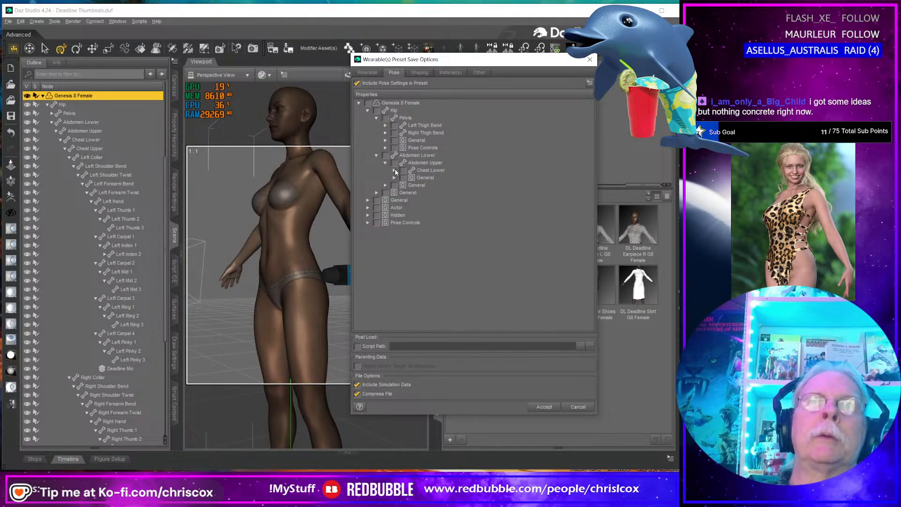
pyautogui.click(395, 170)
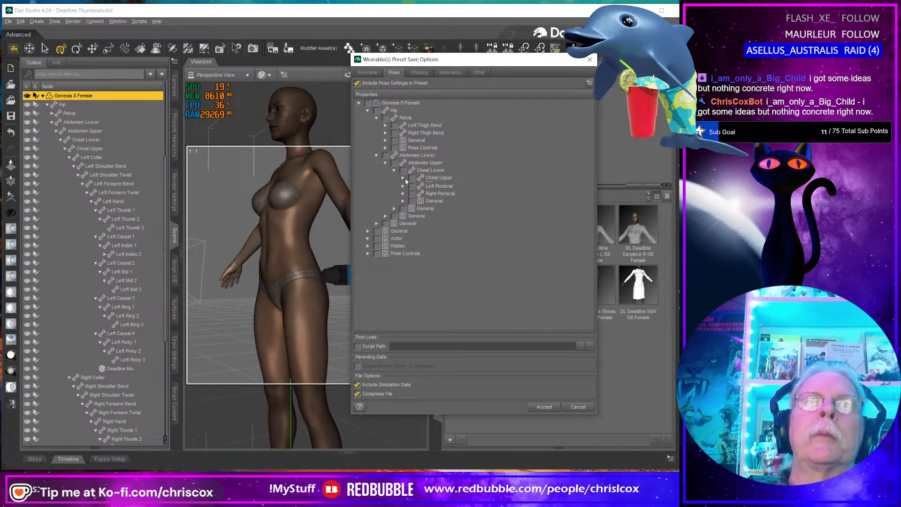
pyautogui.click(403, 178)
pyautogui.click(412, 186)
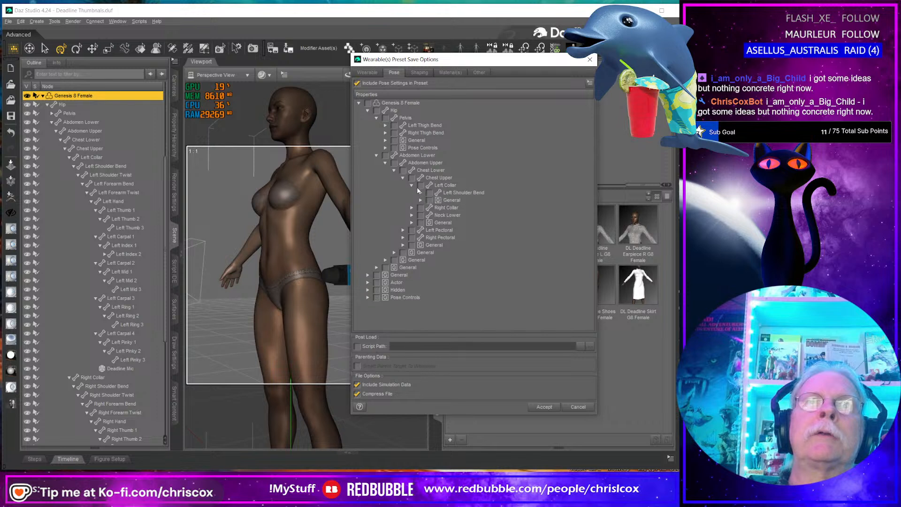
pyautogui.click(421, 193)
pyautogui.click(429, 201)
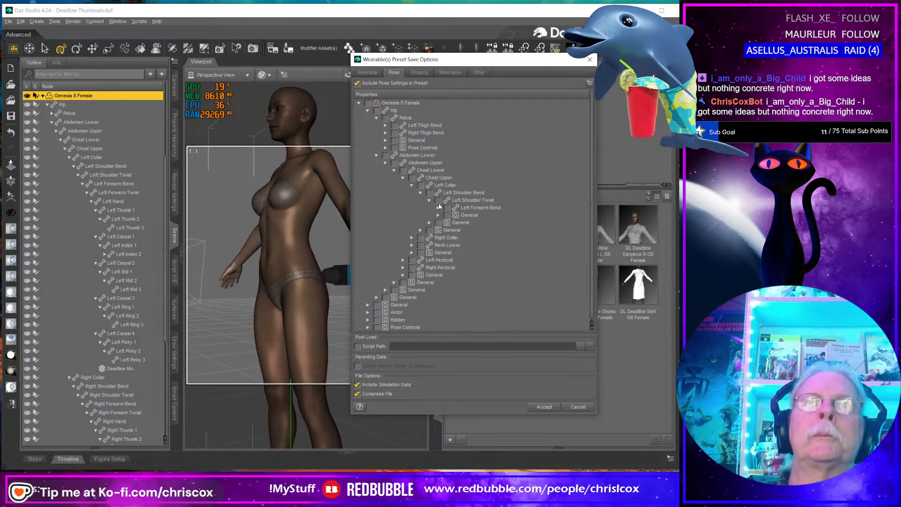
# Step: Include the left hand's Pose Controls, Left Thumb 1 and Left Carpal 1 to 4 in the wearable preset's pose settings, and accept the options
pyautogui.click(438, 207)
pyautogui.click(447, 216)
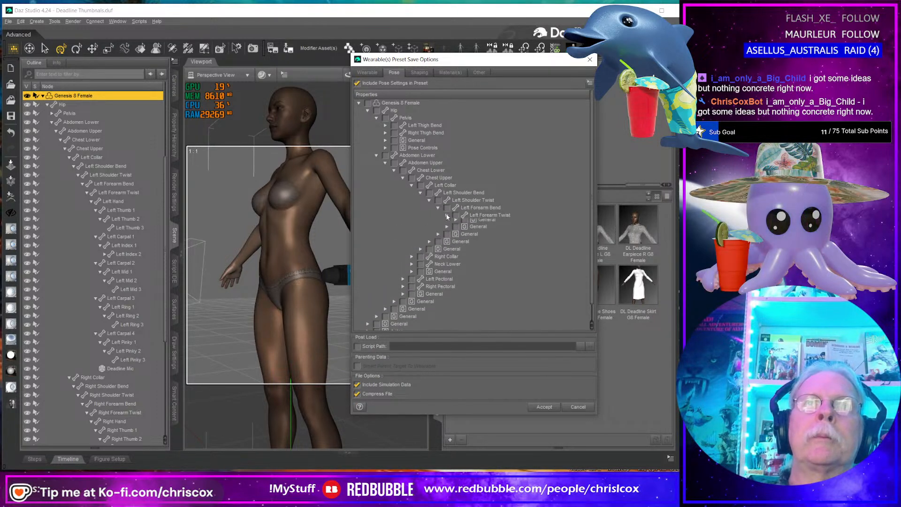
pyautogui.click(456, 223)
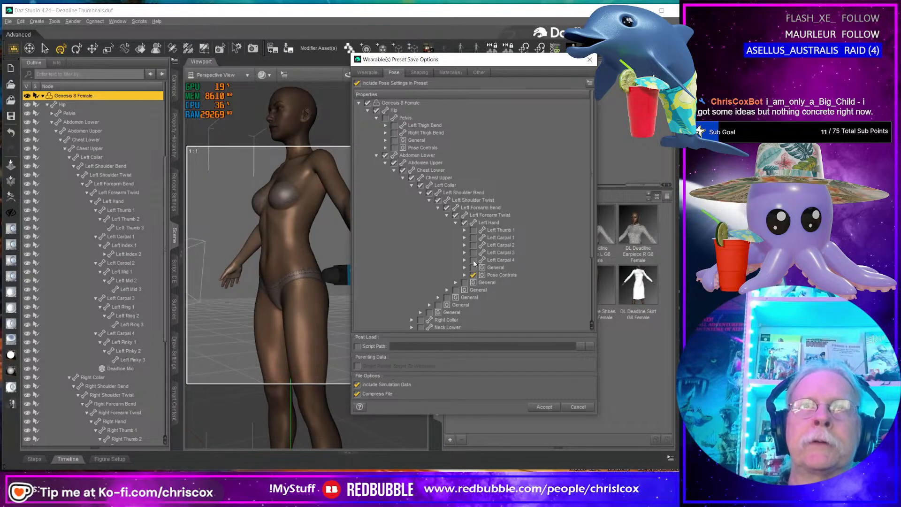
pyautogui.click(473, 237)
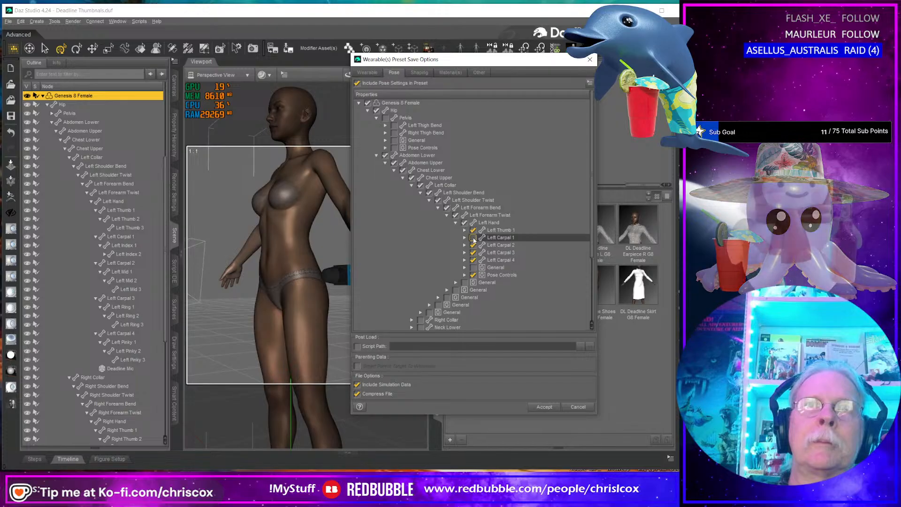
pyautogui.click(544, 407)
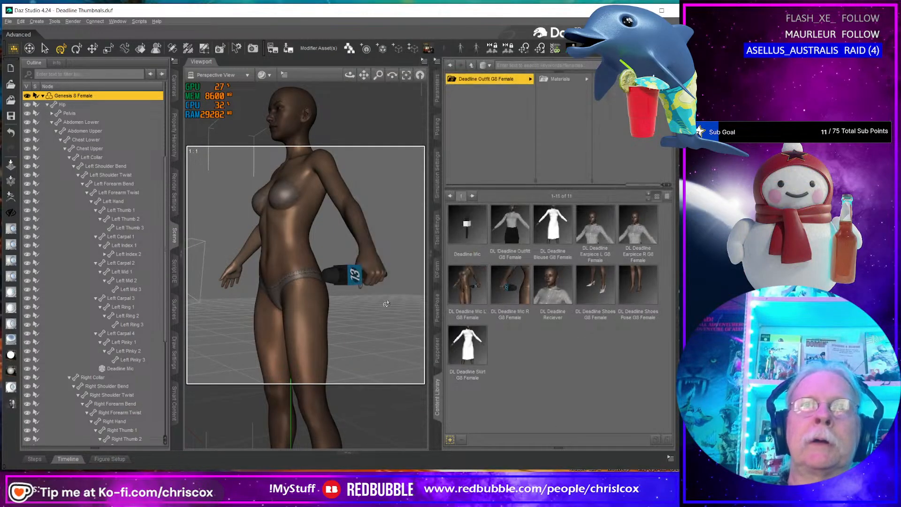
# Step: Apply the smooth black plastic shader to all surfaces of the Genesis 8 Female figure
pyautogui.moveTo(325, 265); pyautogui.dragTo(324, 290, button='middle')
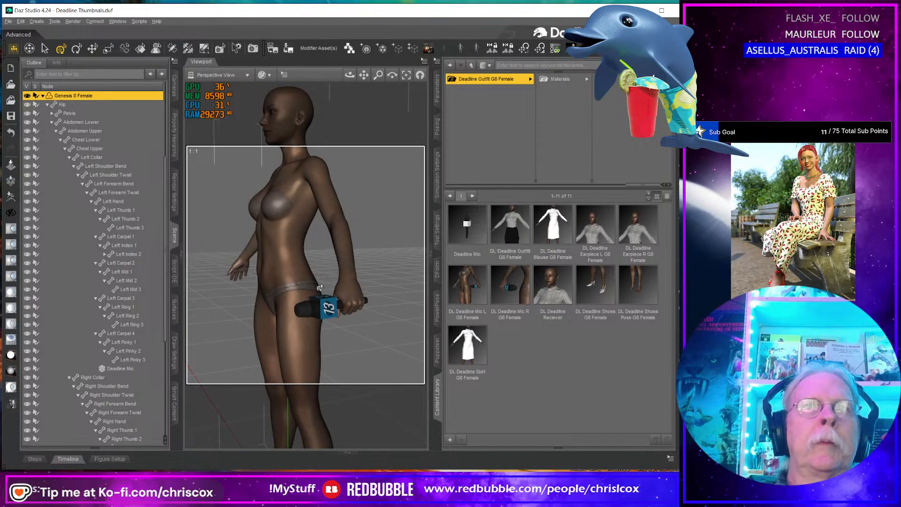
pyautogui.click(348, 234)
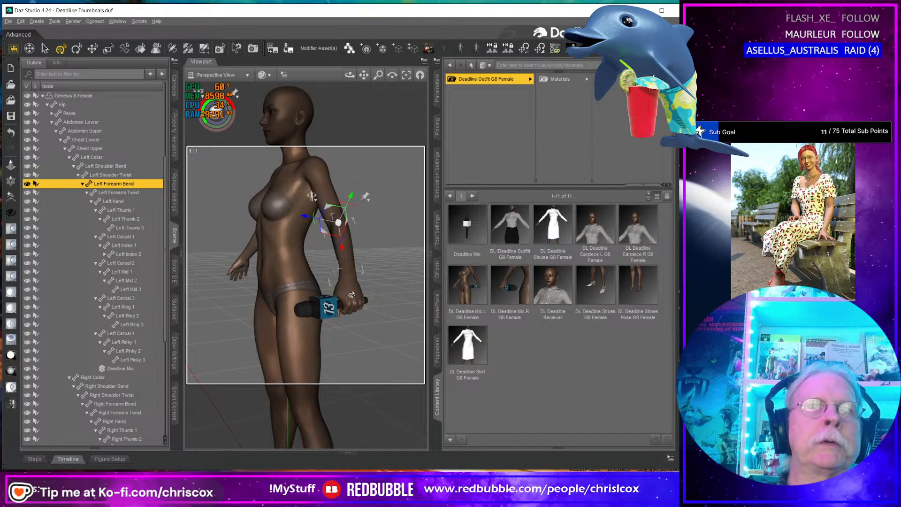
pyautogui.moveTo(515, 307)
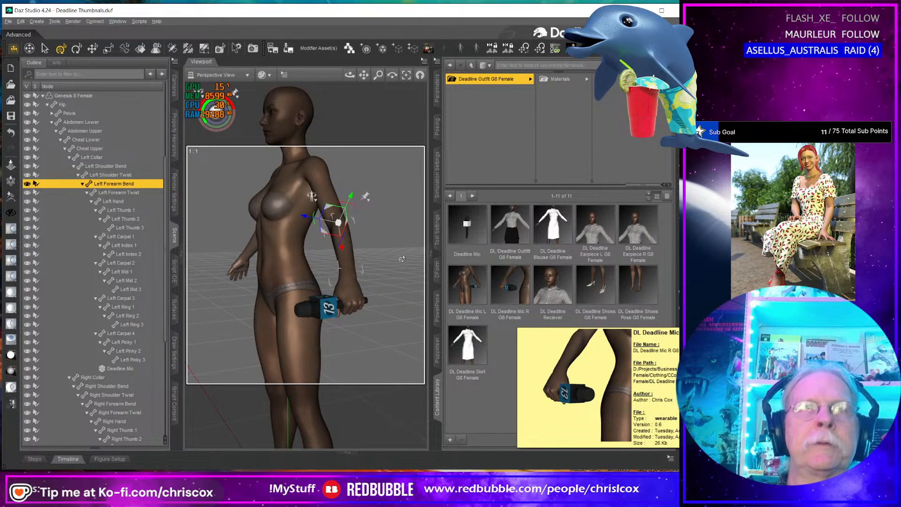
pyautogui.click(75, 95)
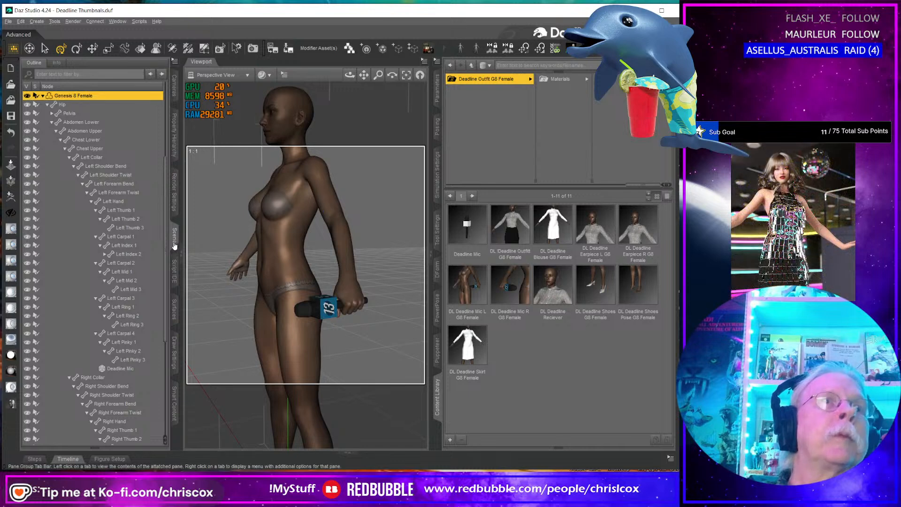
pyautogui.click(174, 309)
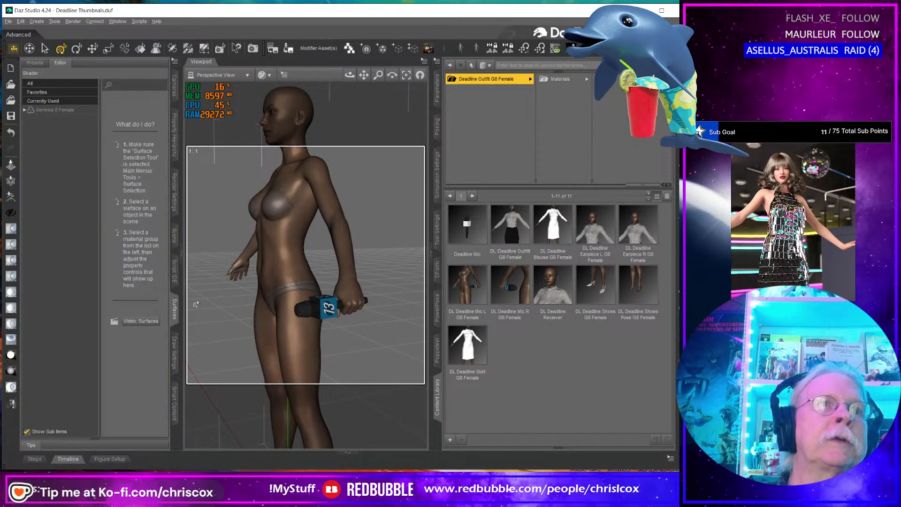
pyautogui.click(76, 111)
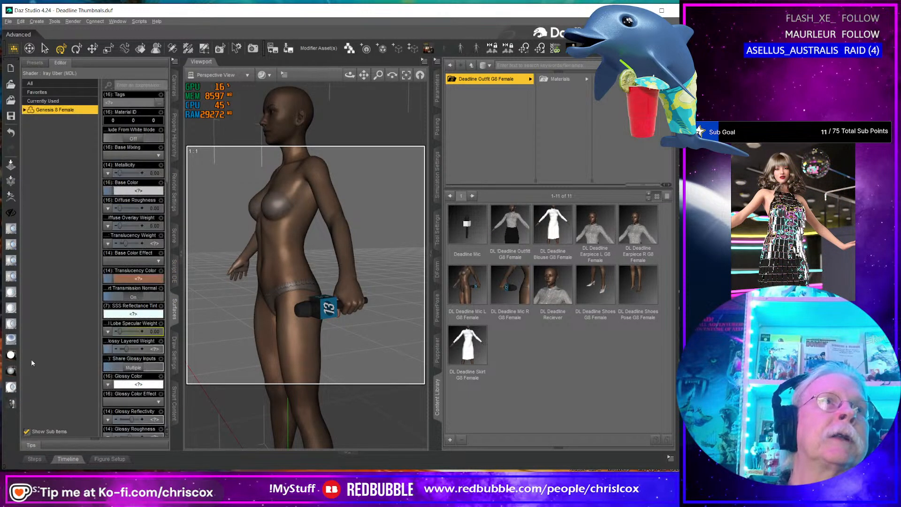
pyautogui.click(10, 405)
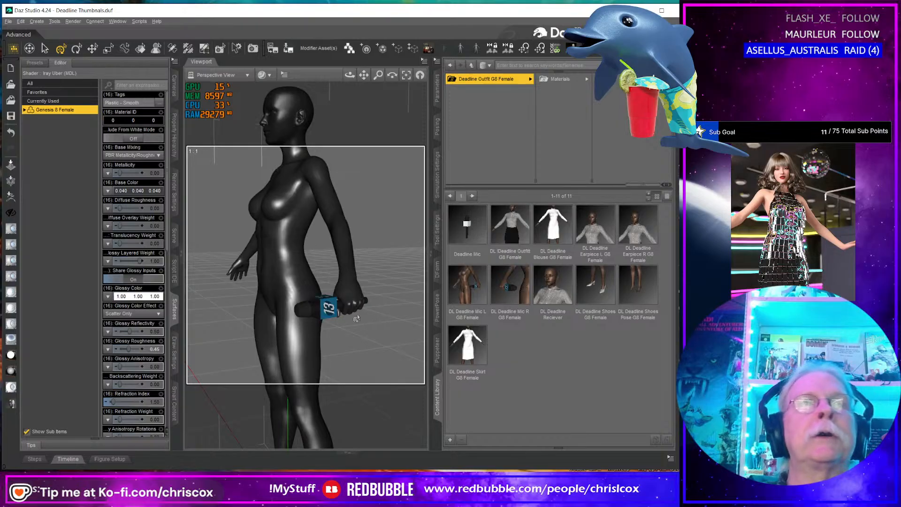
# Step: Raise the microphone by setting the Left Forearm Bend bone's Bend to about -90 and its Twist to about -35
pyautogui.moveTo(357, 319); pyautogui.dragTo(353, 319, button='middle')
pyautogui.click(319, 261)
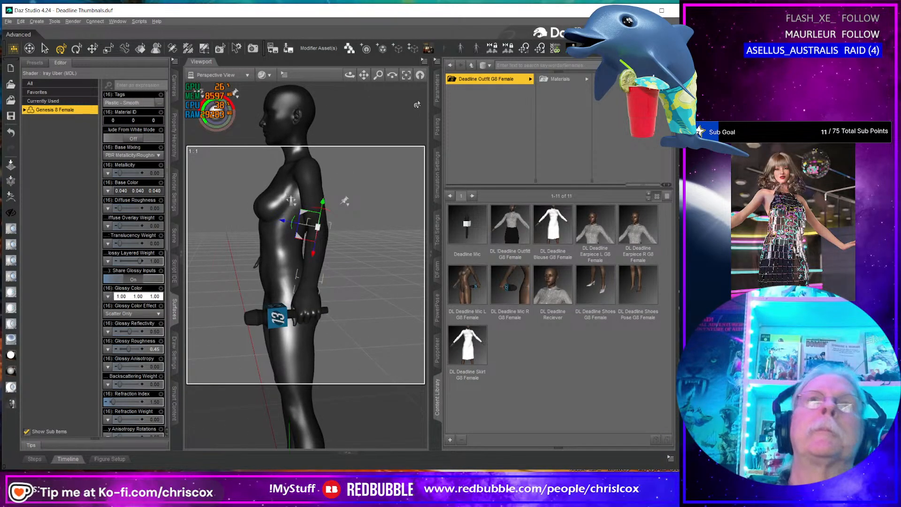
pyautogui.click(436, 94)
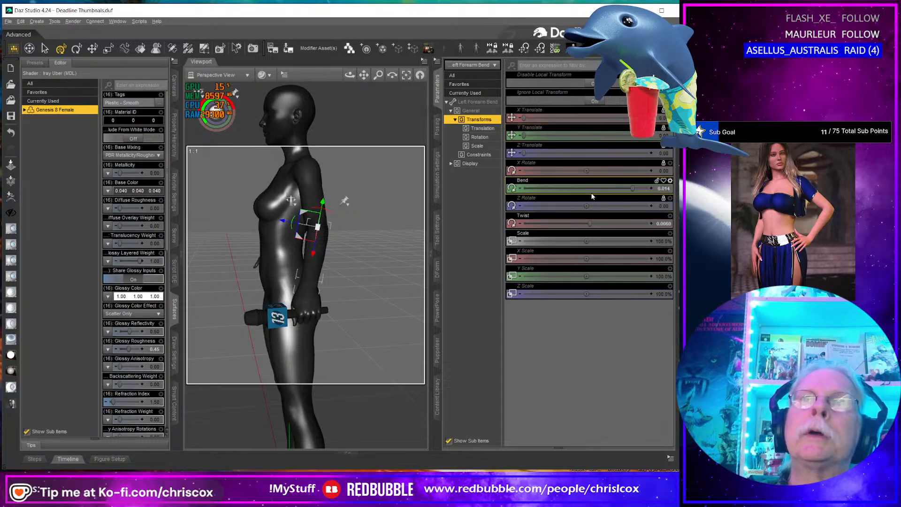
pyautogui.moveTo(619, 188); pyautogui.dragTo(587, 185)
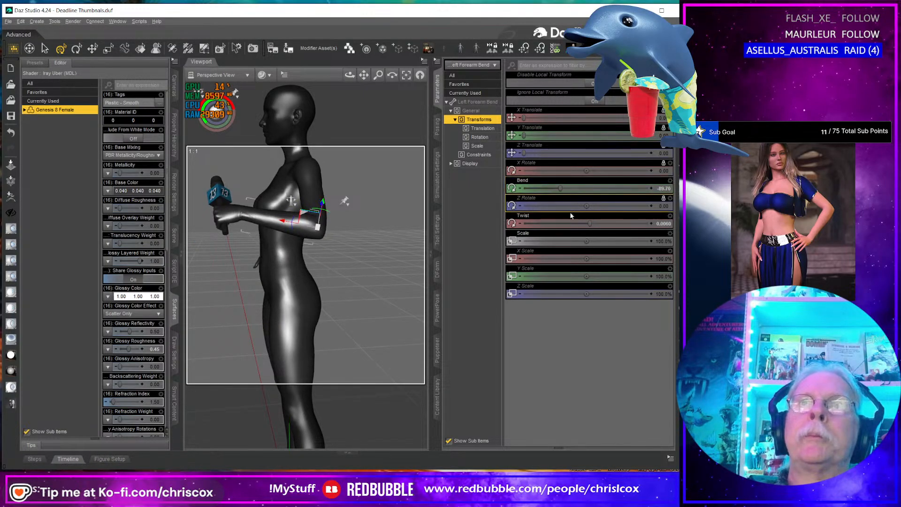
pyautogui.moveTo(590, 223); pyautogui.dragTo(564, 222)
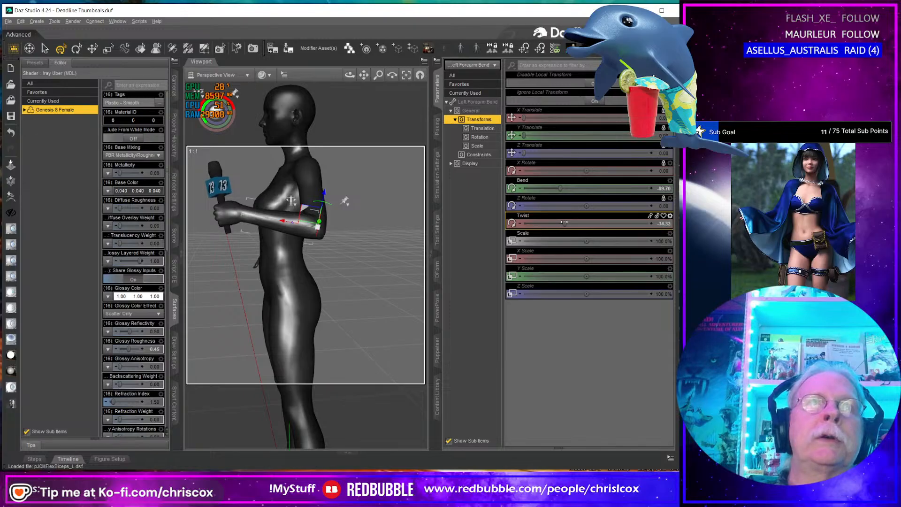
# Step: Frame the left hand holding the microphone in a close-up, render it, and close the finished render
pyautogui.moveTo(352, 245); pyautogui.dragTo(399, 234, button='middle')
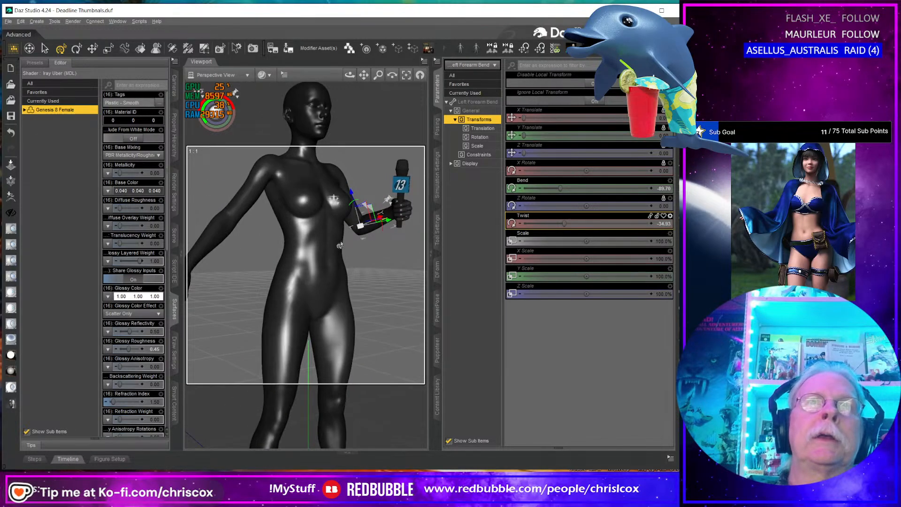
pyautogui.moveTo(339, 245); pyautogui.dragTo(284, 258, button='middle')
pyautogui.scroll(6, 340, 244)
pyautogui.moveTo(350, 224); pyautogui.dragTo(276, 320, button='middle')
pyautogui.moveTo(348, 222); pyautogui.dragTo(374, 206, button='middle')
pyautogui.moveTo(347, 223); pyautogui.dragTo(364, 234, button='middle')
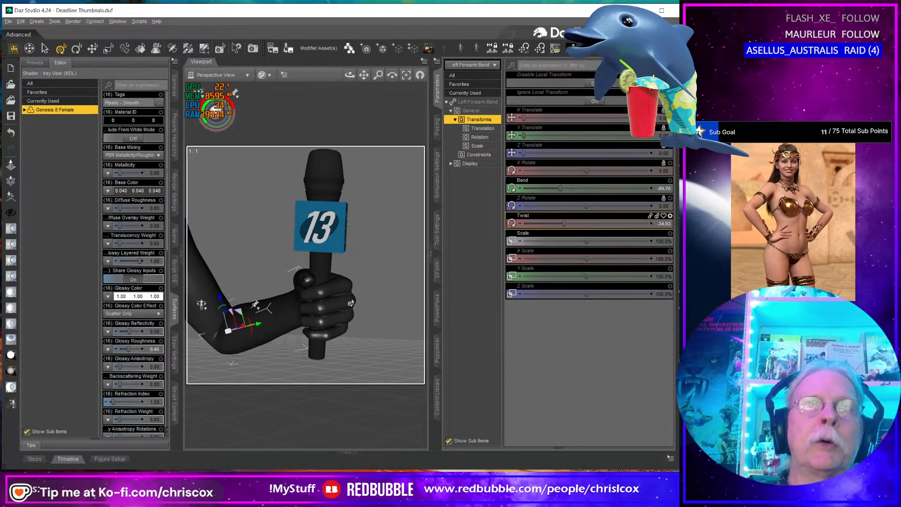
pyautogui.moveTo(351, 302)
pyautogui.mouseDown(button='middle')
pyautogui.moveTo(352, 316)
pyautogui.moveTo(352, 303)
pyautogui.moveTo(339, 306)
pyautogui.mouseUp(button='middle')
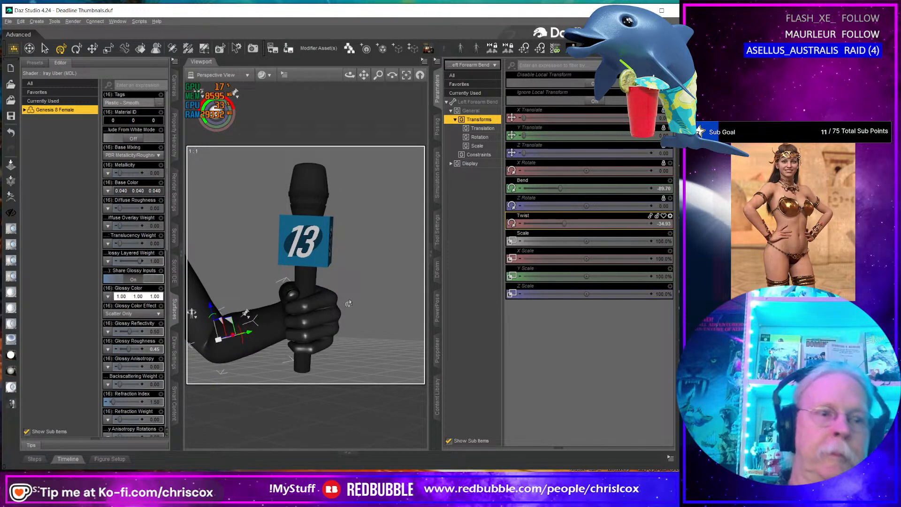
pyautogui.hotkey('ctrl', 'r')
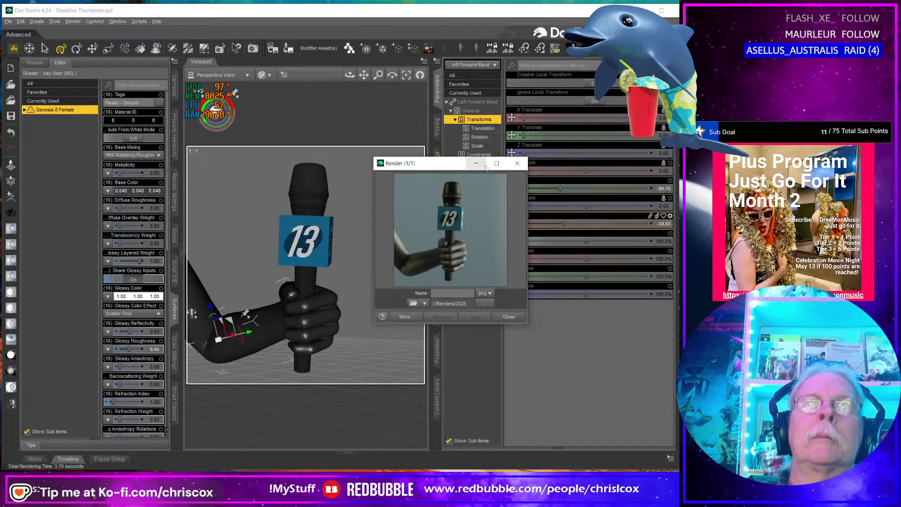
pyautogui.click(517, 164)
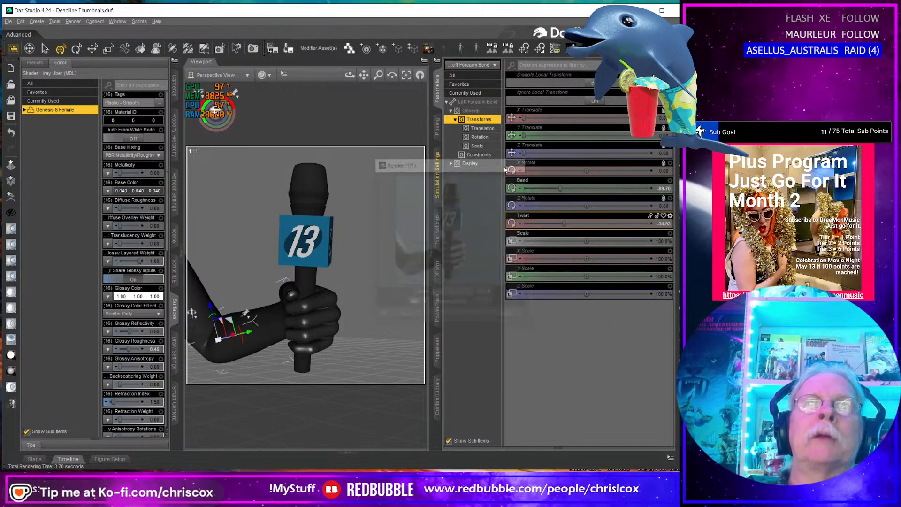
# Step: Save the last render over DL Deadline Mic L G8 Female.tip.png in the Deadline Outfit G8 Female folder, replacing the existing file
pyautogui.click(261, 53)
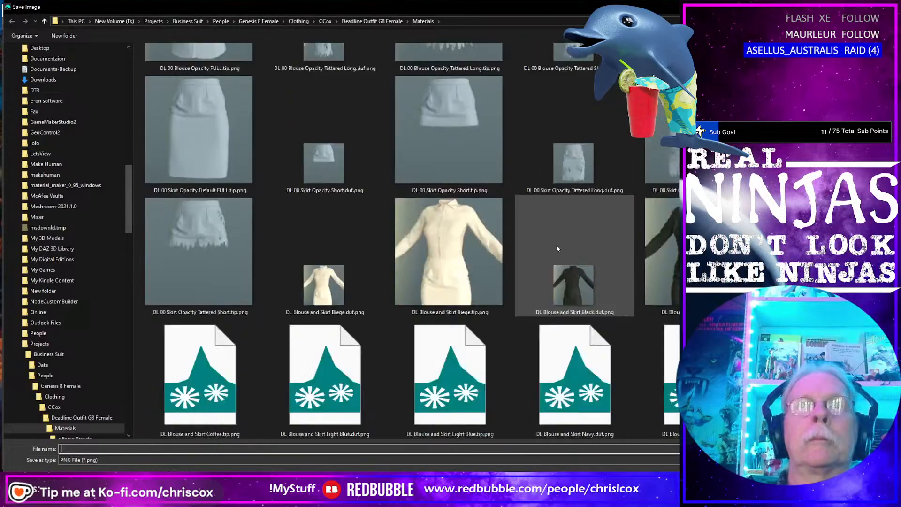
pyautogui.scroll(-15, 557, 248)
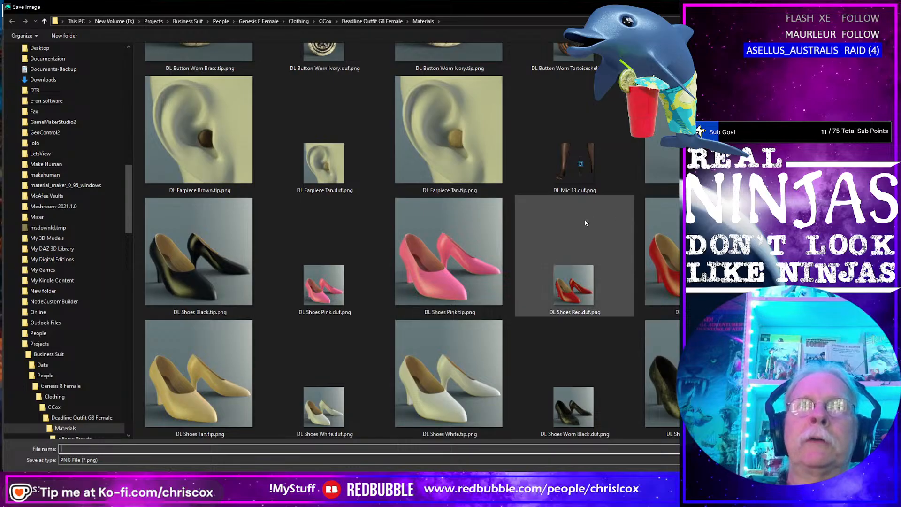
pyautogui.scroll(-3, 626, 213)
pyautogui.scroll(3, 626, 212)
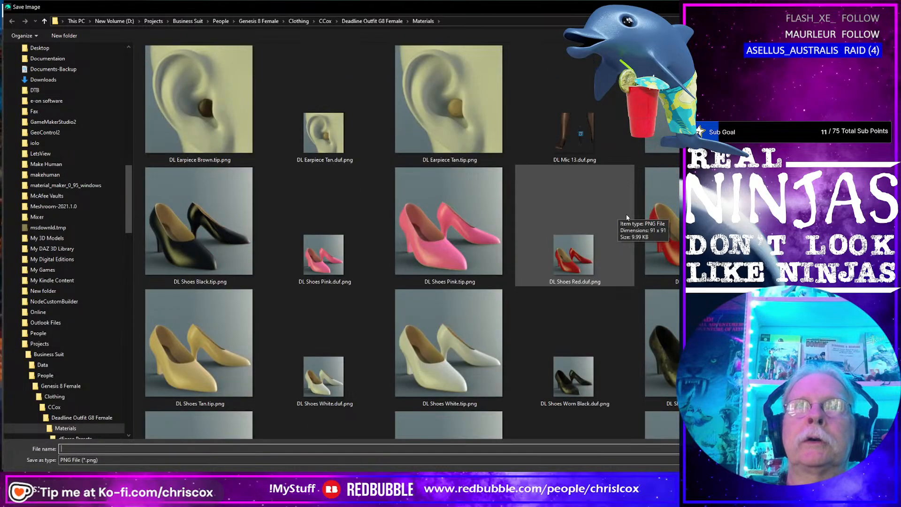
pyautogui.scroll(5, 614, 166)
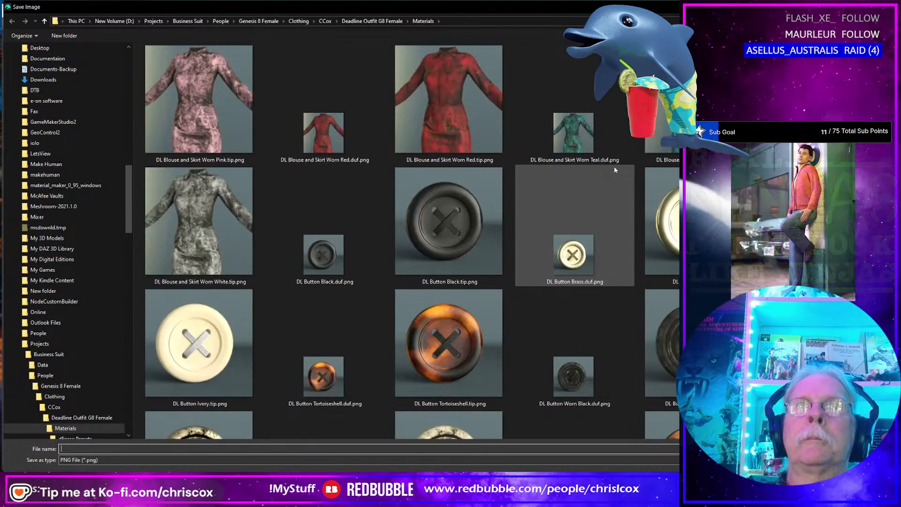
pyautogui.scroll(3, 614, 167)
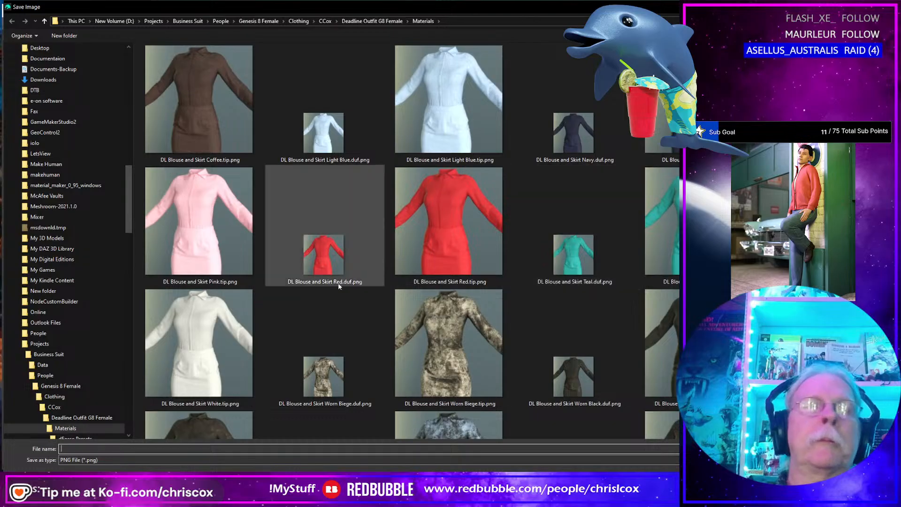
pyautogui.click(81, 418)
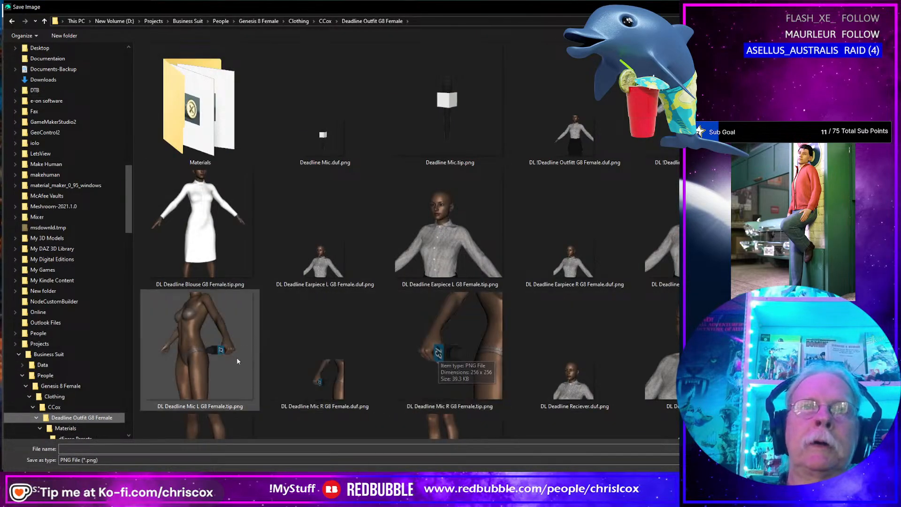
pyautogui.click(211, 355)
pyautogui.doubleClick(211, 355)
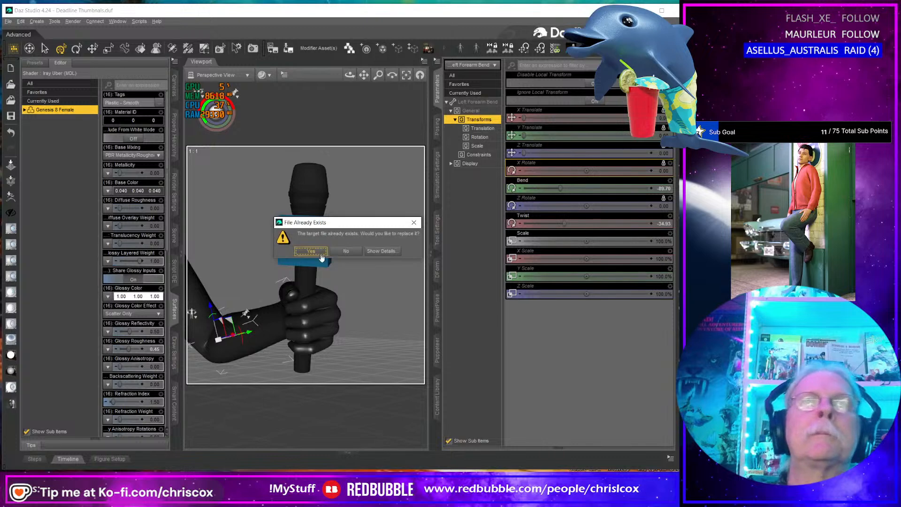
pyautogui.click(313, 253)
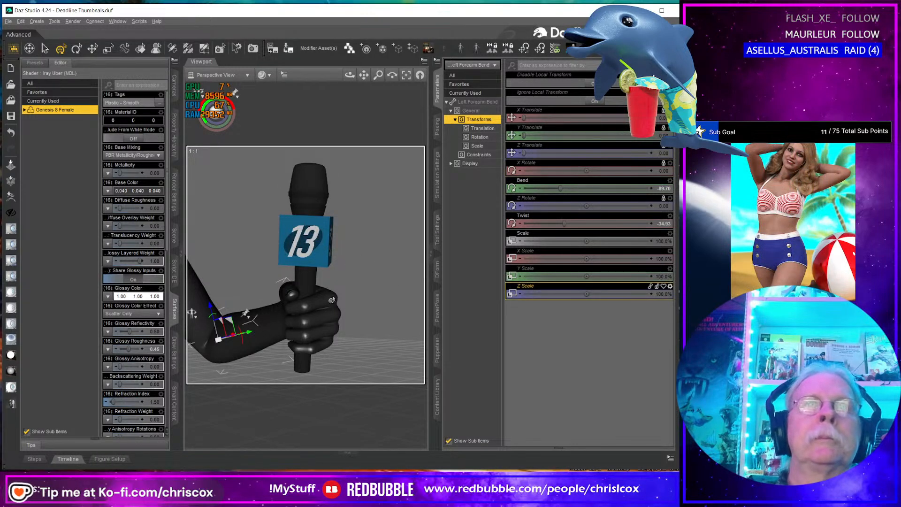
# Step: Select all the left thumb, carpal and finger bones from Left Thumb 1 through Deadline Mic, plus the Genesis 8 Female root
pyautogui.click(318, 310)
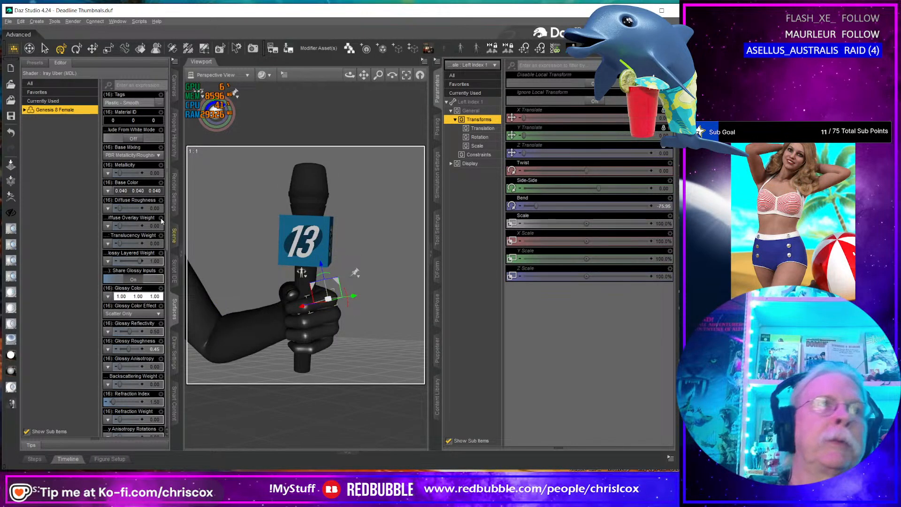
pyautogui.click(174, 234)
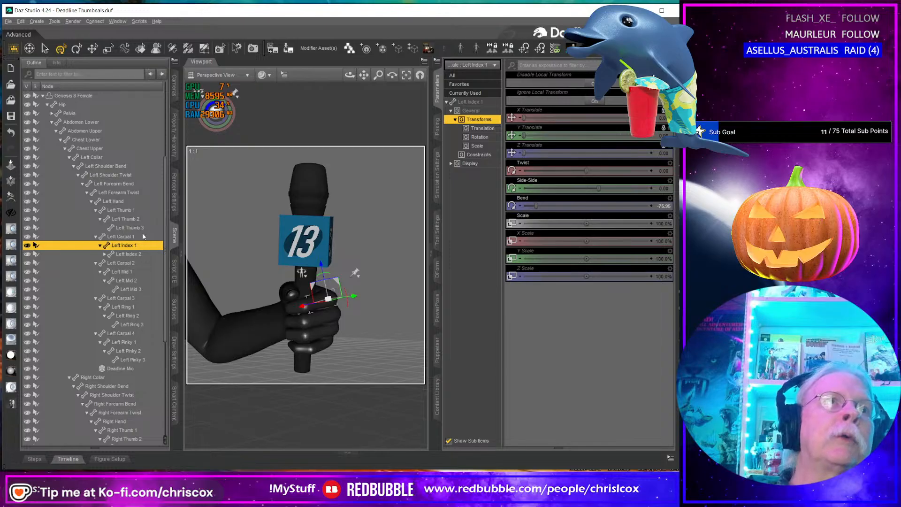
pyautogui.click(121, 212)
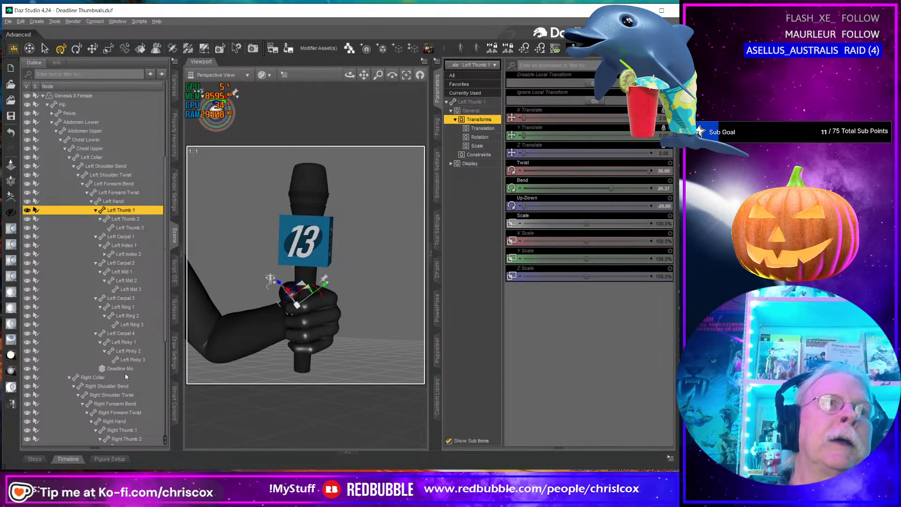
pyautogui.keyDown('shift'); pyautogui.click(120, 369); pyautogui.keyUp('shift')
pyautogui.keyDown('ctrl'); pyautogui.click(75, 96); pyautogui.keyUp('ctrl')
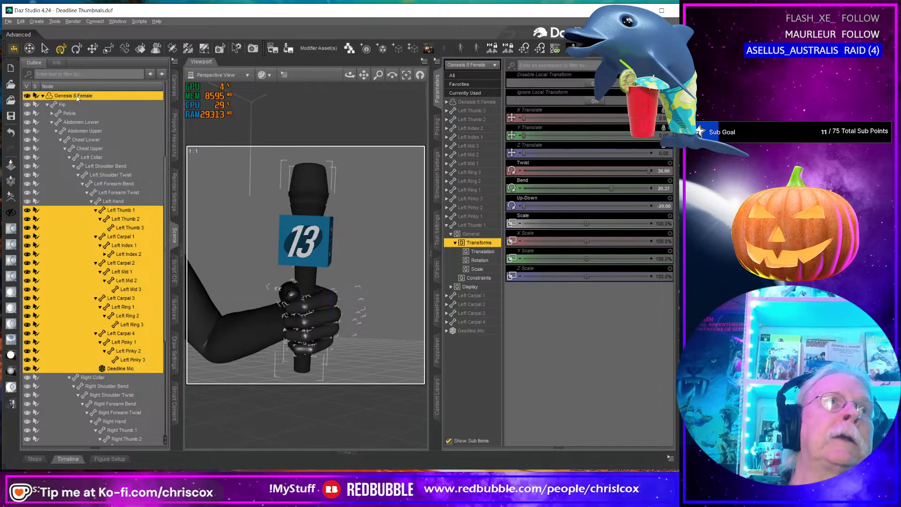
# Step: Start a hierarchical pose preset in the Deadline Outfit G8 Female folder, named DL Deadline Mic L Hand Pose G8 Female.duf
pyautogui.click(437, 397)
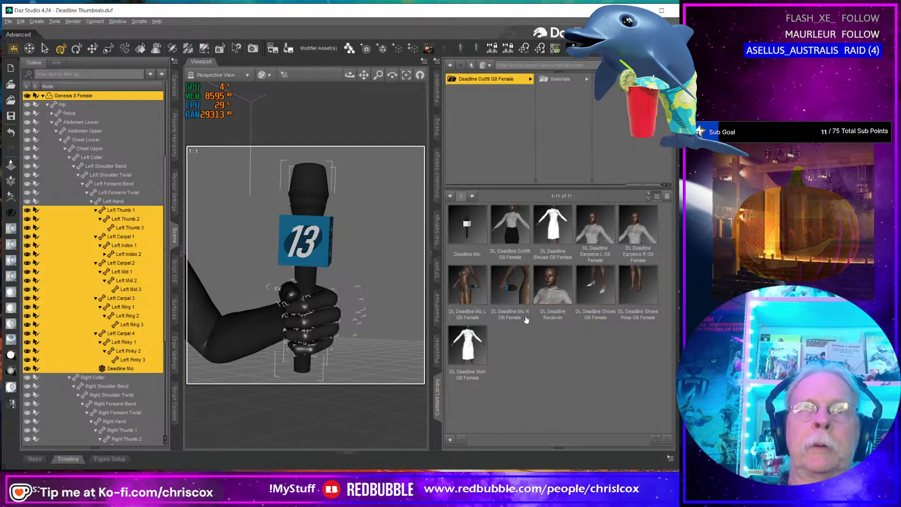
pyautogui.click(451, 440)
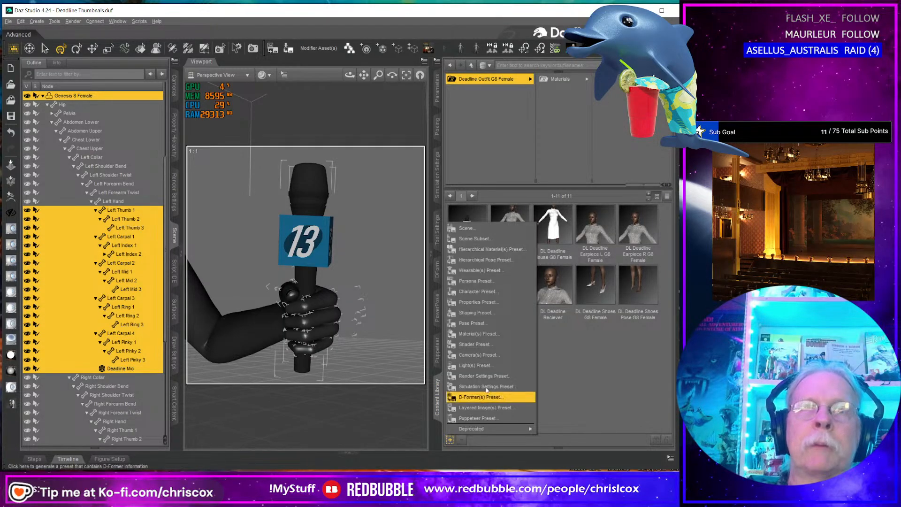
pyautogui.click(479, 261)
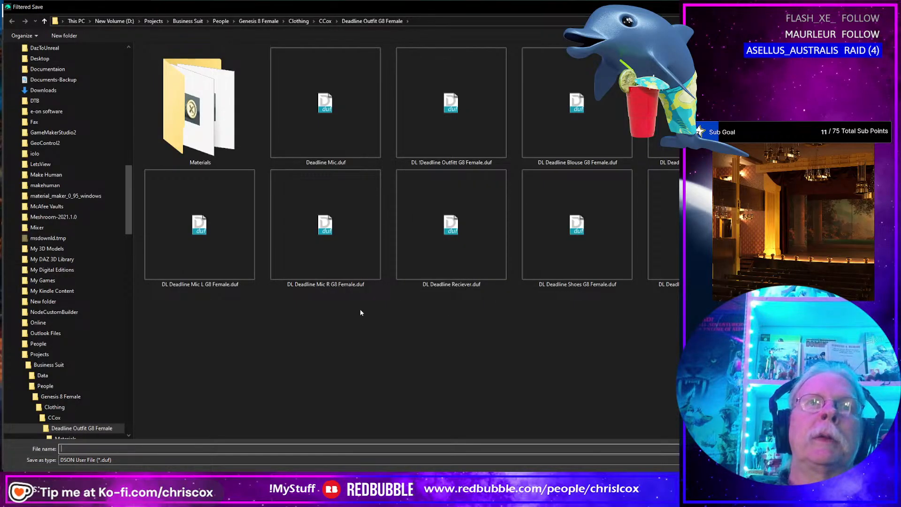
pyautogui.click(206, 256)
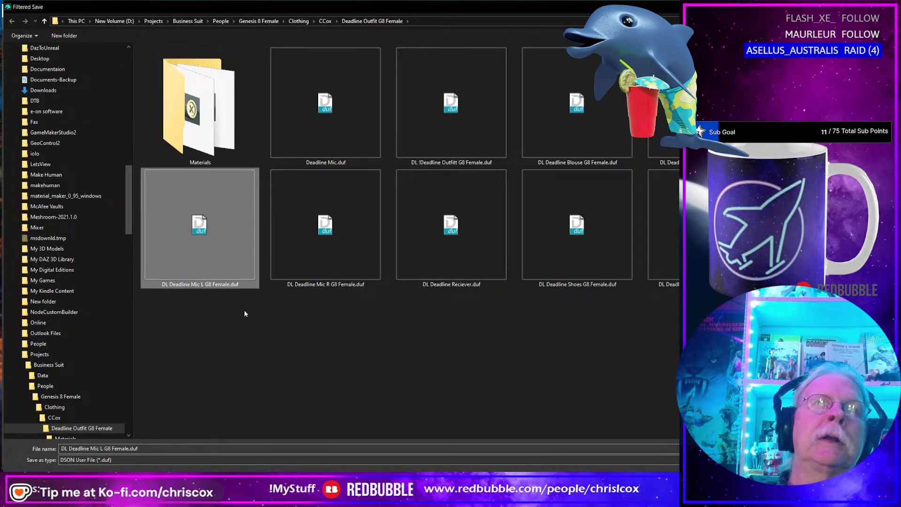
pyautogui.click(105, 447)
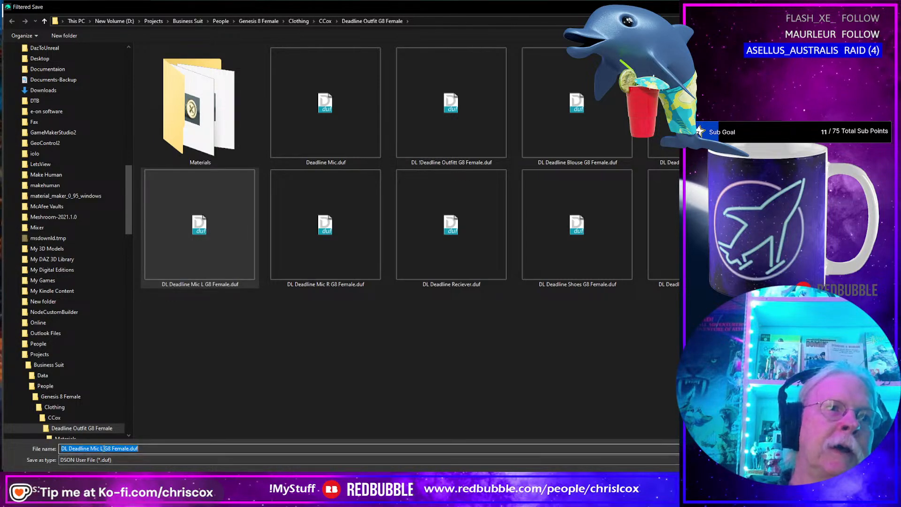
pyautogui.click(104, 448)
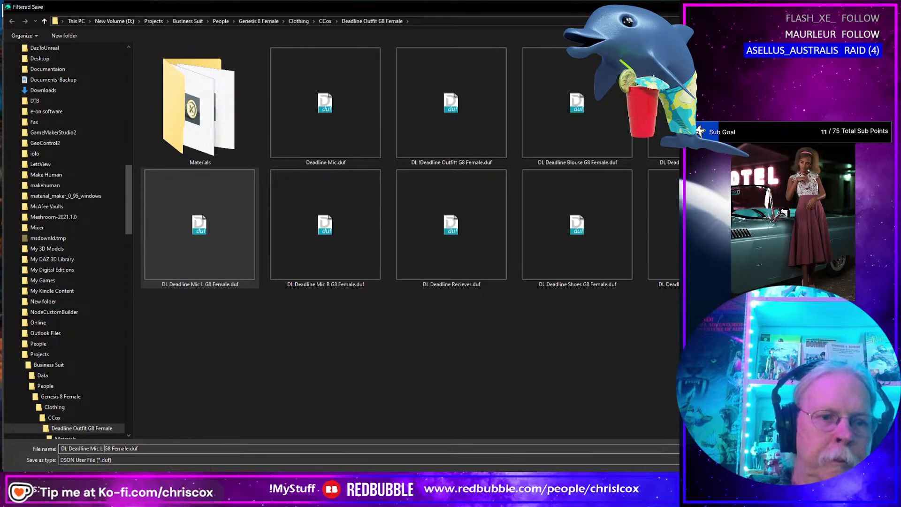
pyautogui.write('Hand pose')
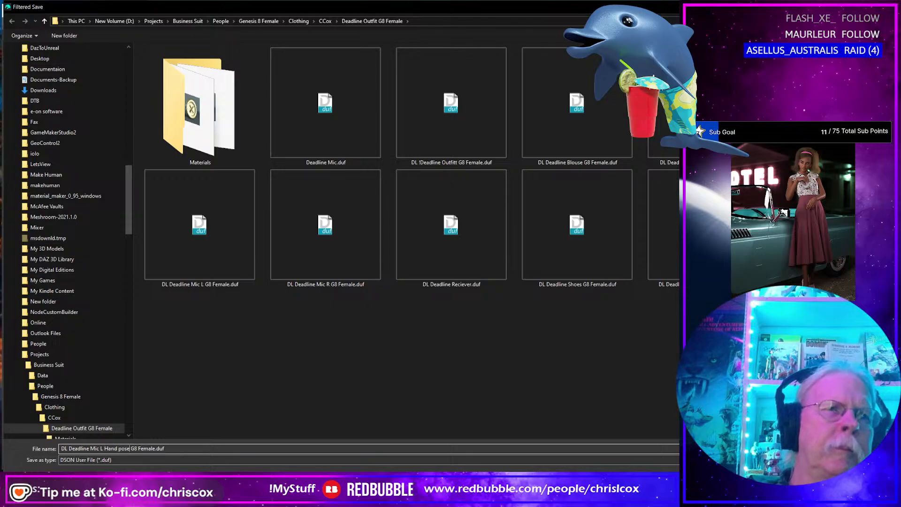
pyautogui.click(119, 448)
pyautogui.press('Delete')
pyautogui.write('P')
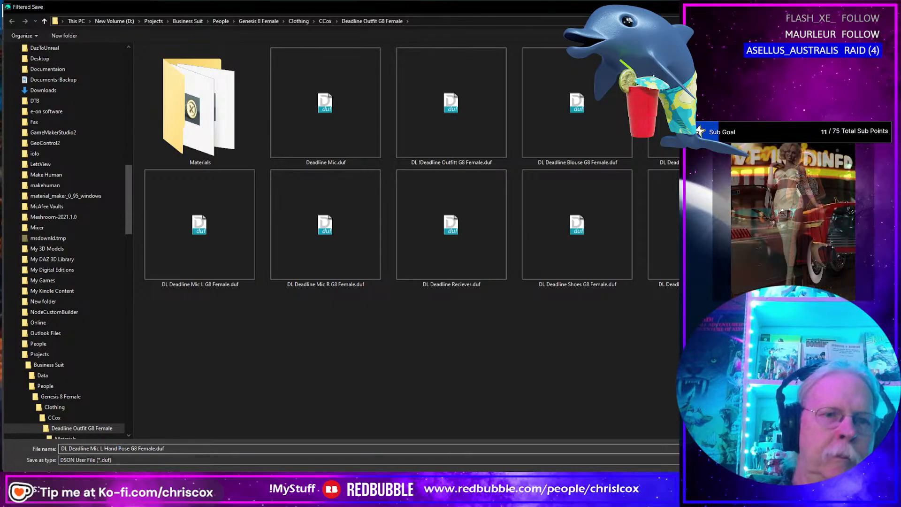
pyautogui.press('Return')
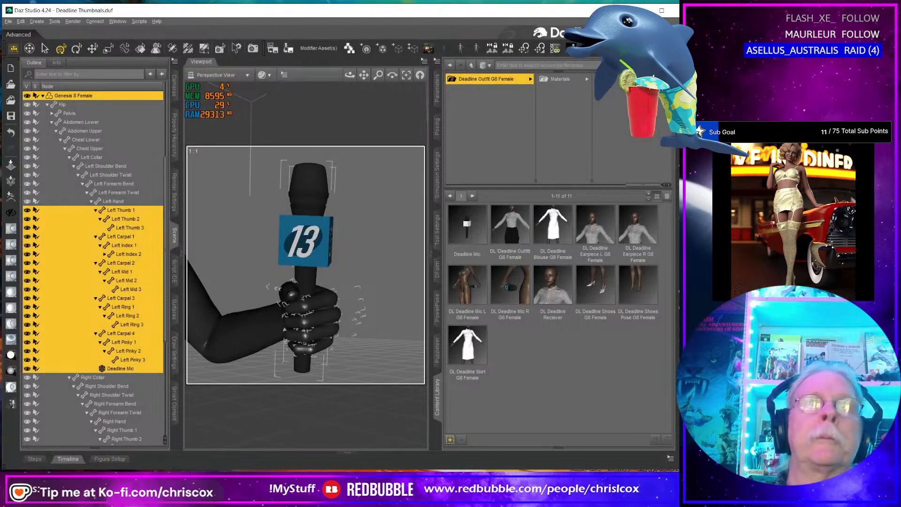
# Step: Limit the hierarchical pose preset to the nodes selected in the scene and save it
pyautogui.rightClick(315, 127)
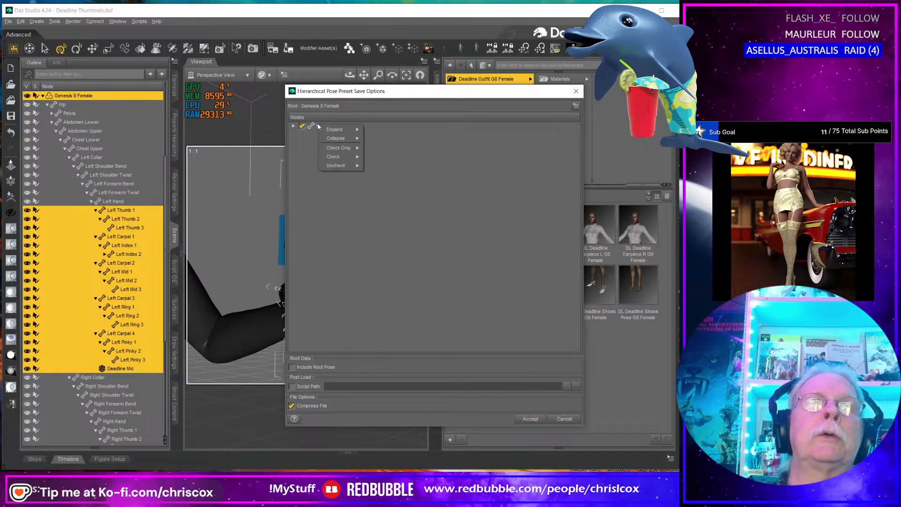
pyautogui.moveTo(347, 148)
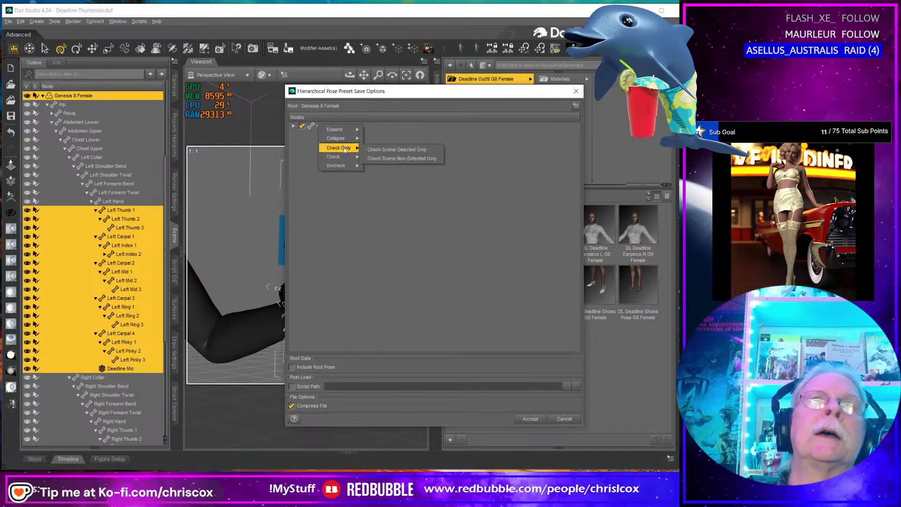
pyautogui.click(397, 149)
pyautogui.scroll(-2, 482, 219)
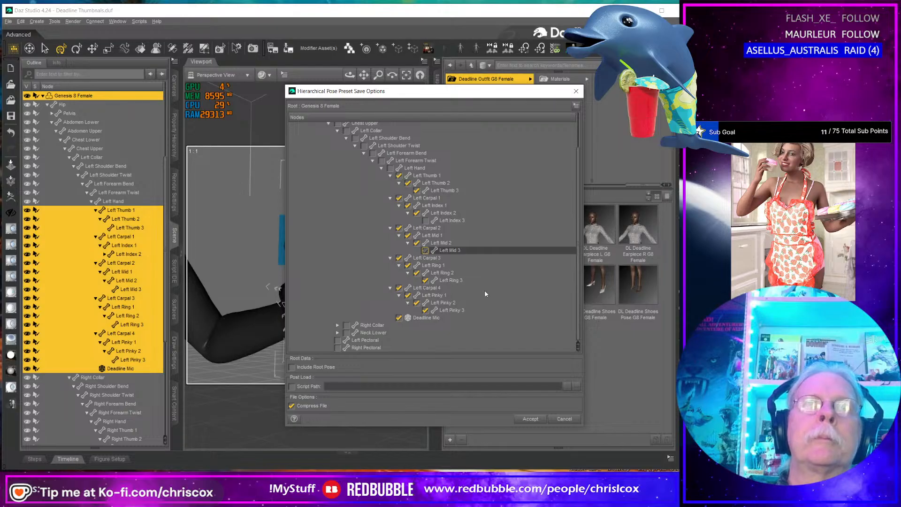
pyautogui.click(530, 418)
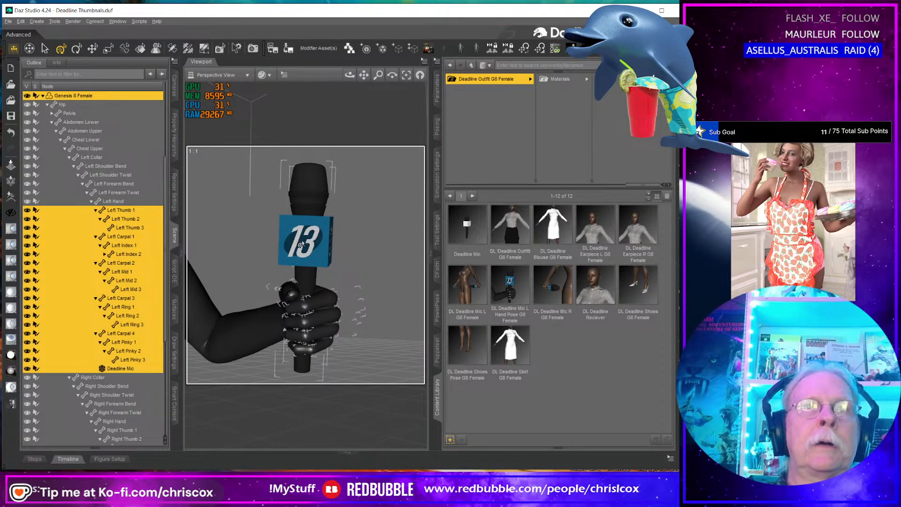
# Step: Hide the Deadline Mic, frame the closed left hand in a close-up, render it, and close the finished render
pyautogui.click(300, 244)
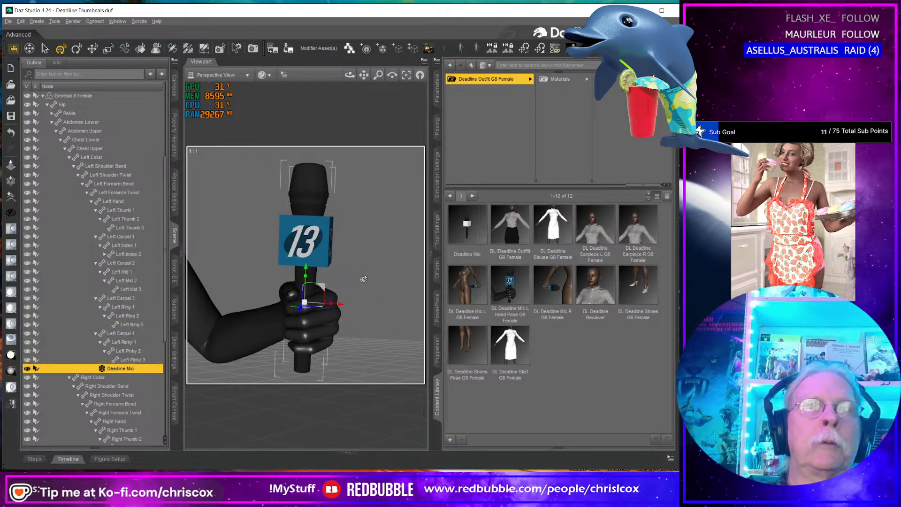
pyautogui.click(28, 370)
pyautogui.moveTo(309, 377); pyautogui.dragTo(314, 343, button='middle')
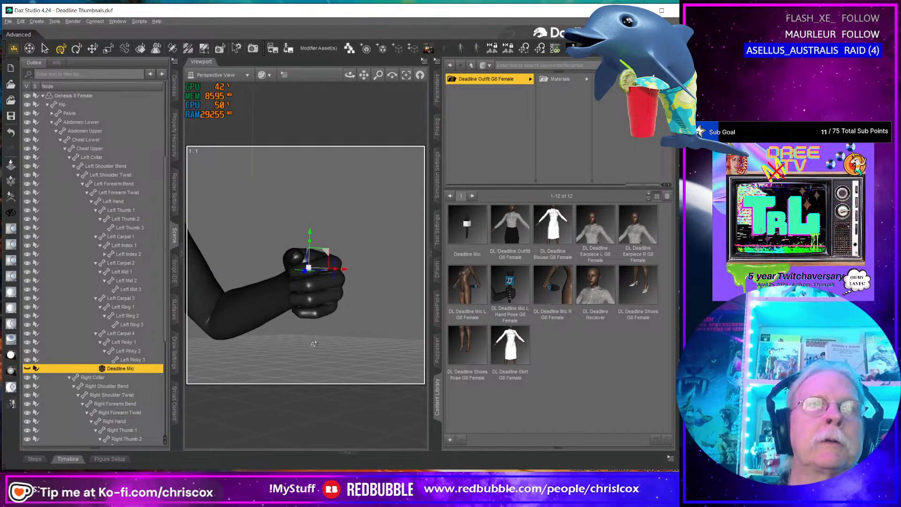
pyautogui.scroll(5, 314, 339)
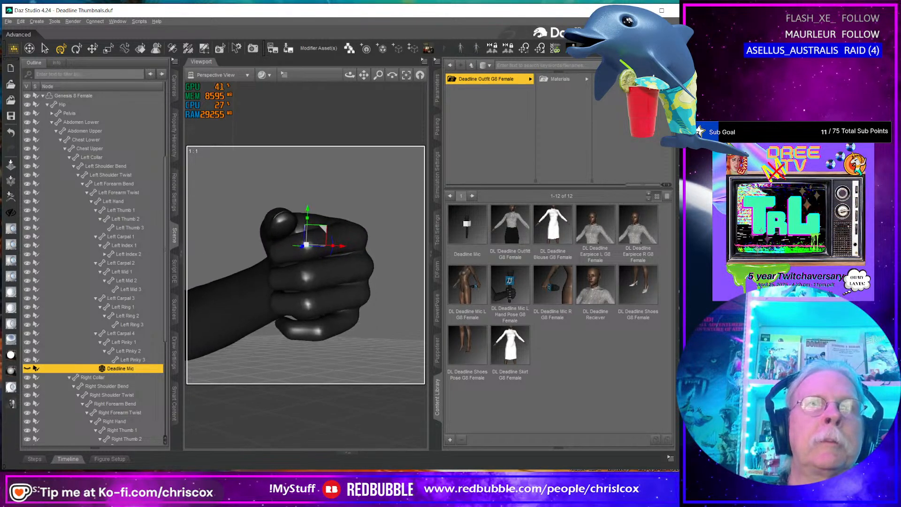
pyautogui.hotkey('ctrl', 'r')
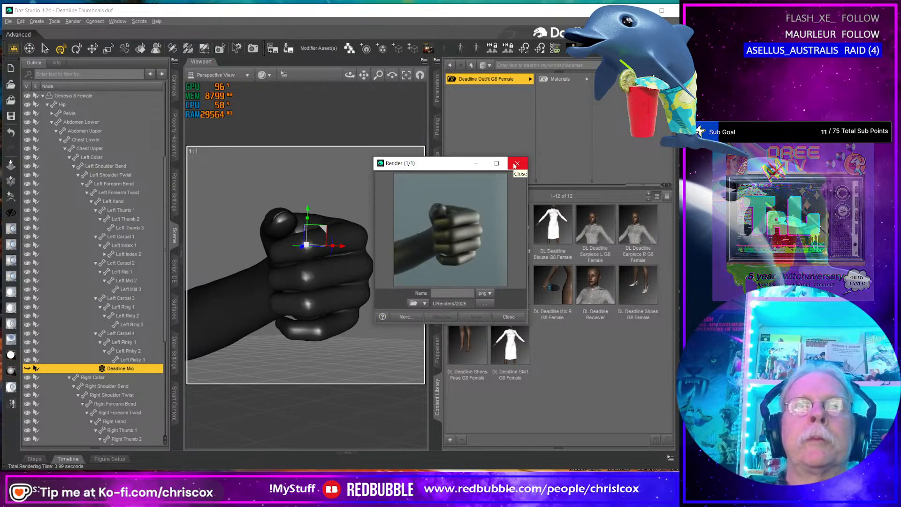
pyautogui.click(516, 163)
# Step: Save the last render over DL Deadline Mic L Hand Pose G8 Female.tip.png, replacing the existing file
pyautogui.click(273, 51)
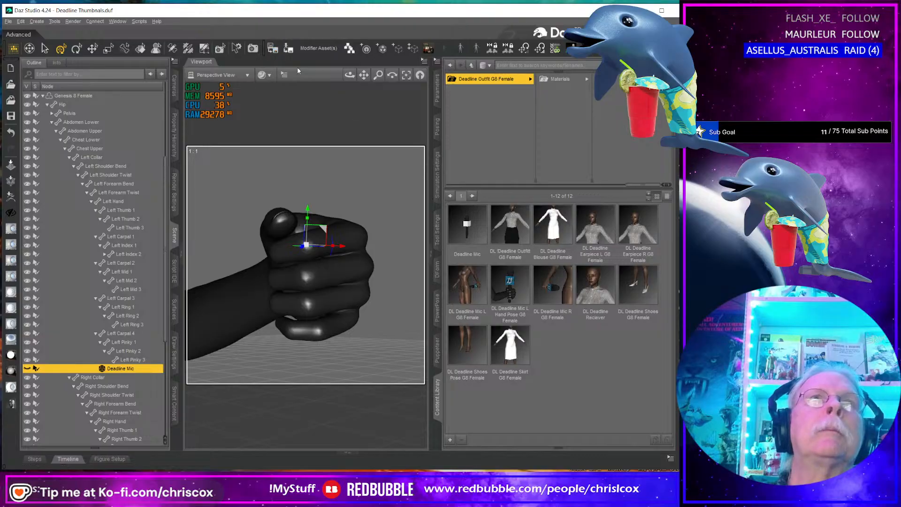
pyautogui.scroll(-3, 550, 261)
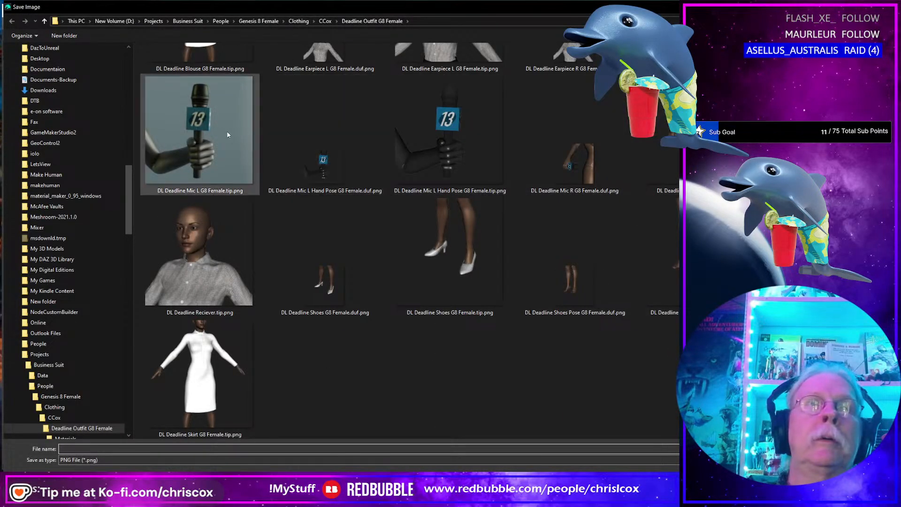
pyautogui.click(425, 151)
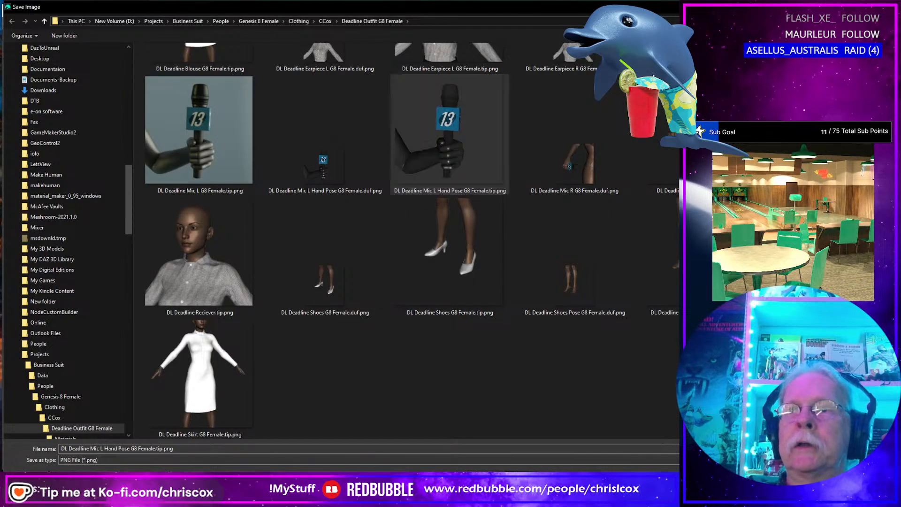
pyautogui.press('Return')
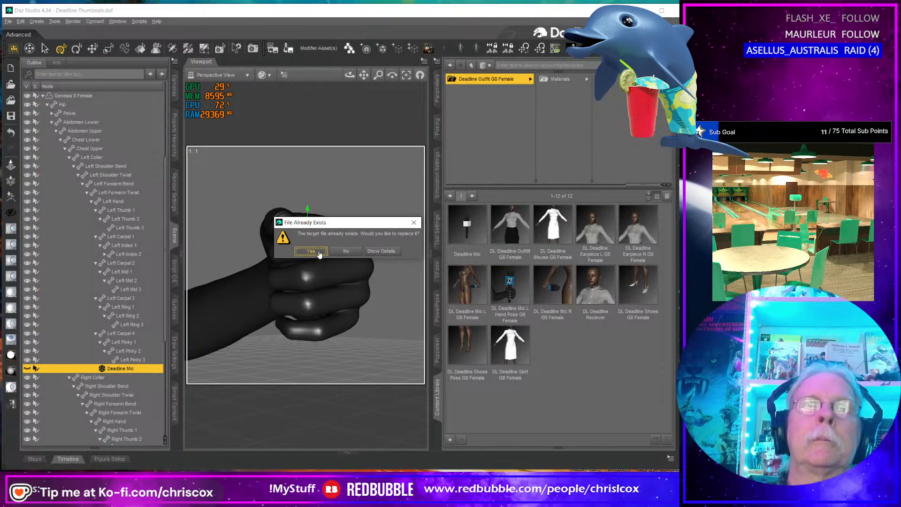
pyautogui.click(311, 251)
# Step: Return the Genesis 8 Female's left arm and hand to the default pose and delete the Deadline Mic from the scene
pyautogui.moveTo(358, 297); pyautogui.dragTo(327, 293, button='middle')
pyautogui.scroll(-5, 321, 294)
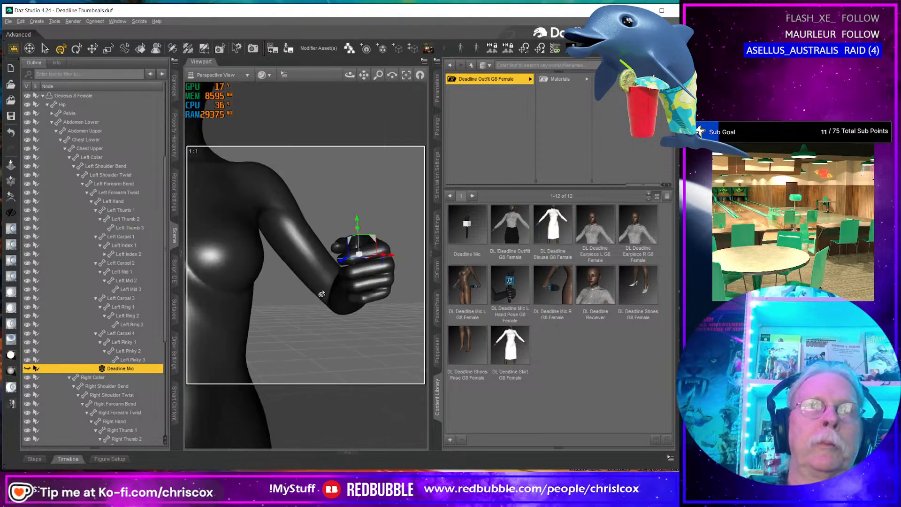
pyautogui.click(311, 255)
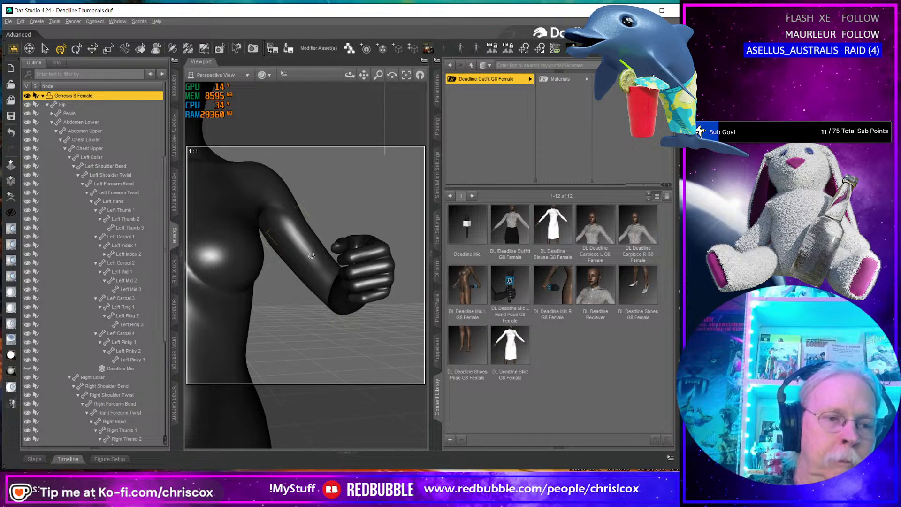
pyautogui.hotkey('ctrl', 'z')
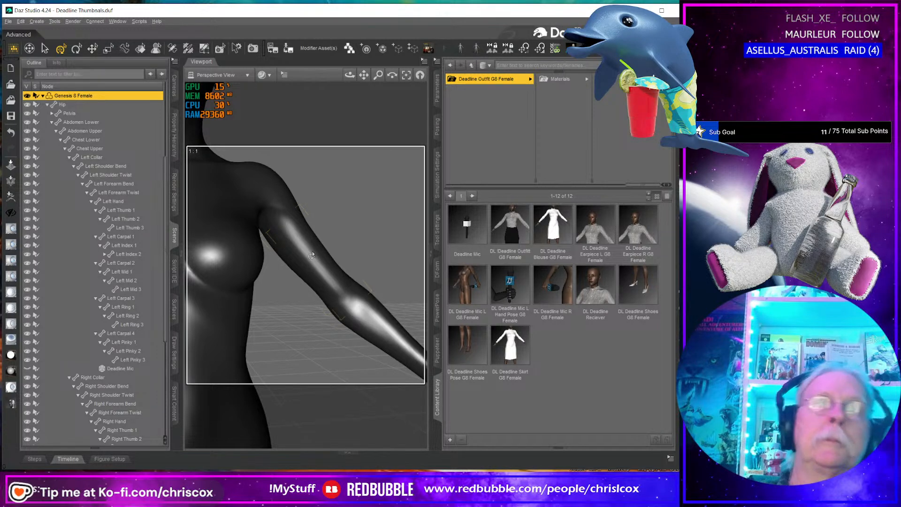
pyautogui.click(119, 370)
pyautogui.press('Delete')
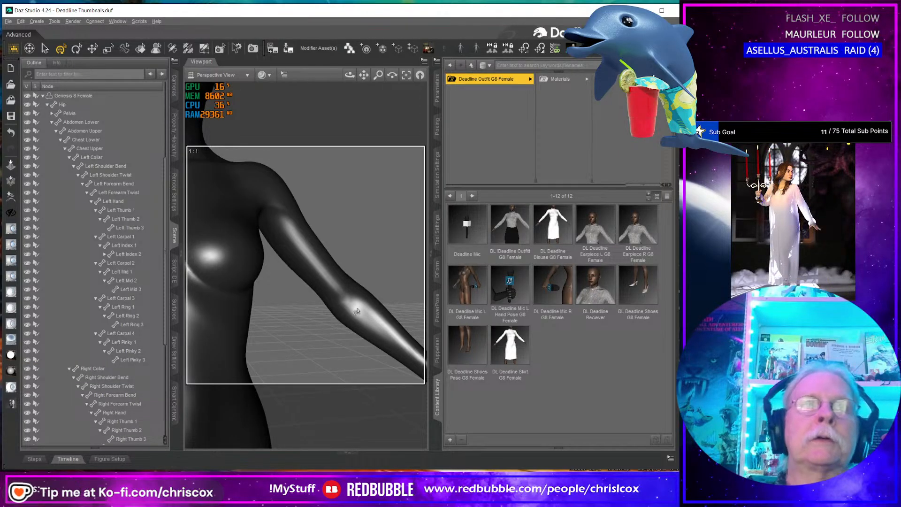
# Step: Load the DL Deadline Mic R G8 Female preset onto the Genesis 8 Female figure's right hand
pyautogui.hotkey('ctrl', 'f')
pyautogui.keyDown('alt'); pyautogui.moveTo(282, 309); pyautogui.dragTo(319, 311); pyautogui.keyUp('alt')
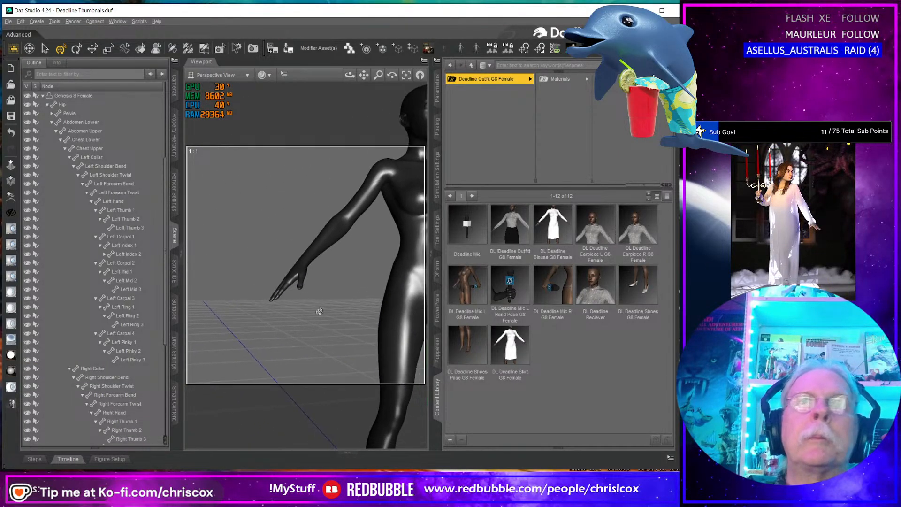
pyautogui.click(308, 254)
pyautogui.doubleClick(555, 289)
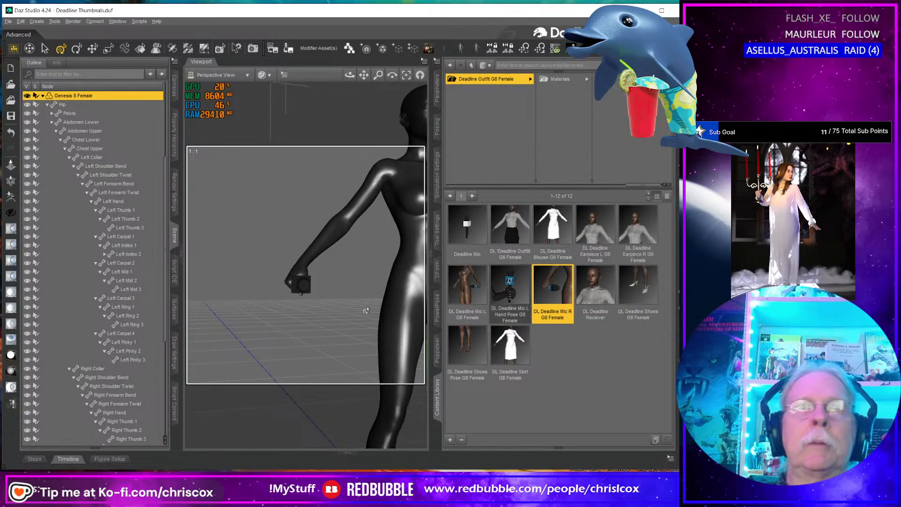
pyautogui.keyDown('alt'); pyautogui.moveTo(366, 310); pyautogui.dragTo(352, 306); pyautogui.keyUp('alt')
# Step: Raise the microphone by setting the Right Forearm Bend bone's Bend to about 89 and its Twist to about -44
pyautogui.click(333, 241)
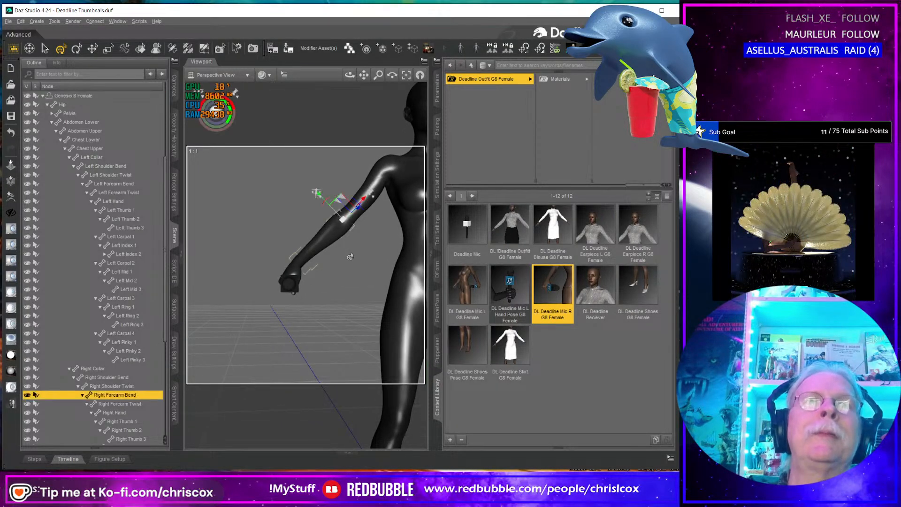
pyautogui.keyDown('alt'); pyautogui.moveTo(350, 257); pyautogui.dragTo(352, 256); pyautogui.keyUp('alt')
pyautogui.click(436, 88)
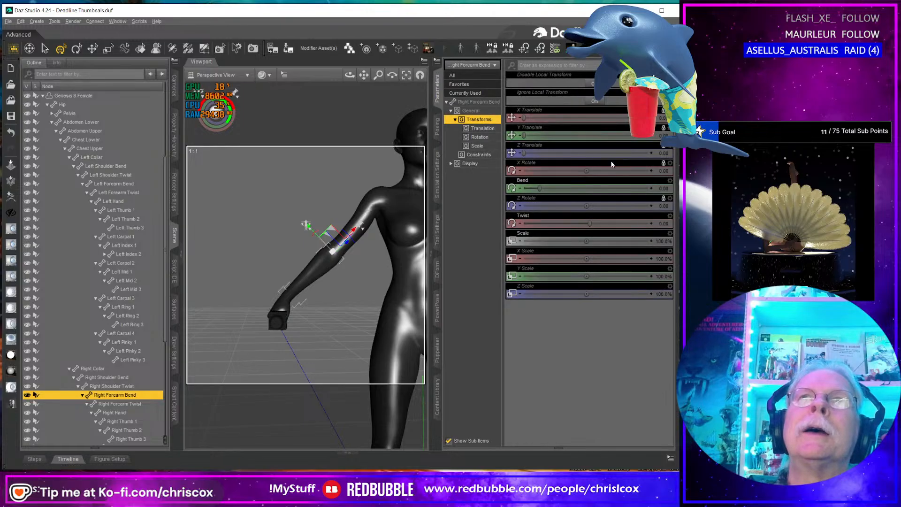
pyautogui.moveTo(541, 187); pyautogui.dragTo(611, 183)
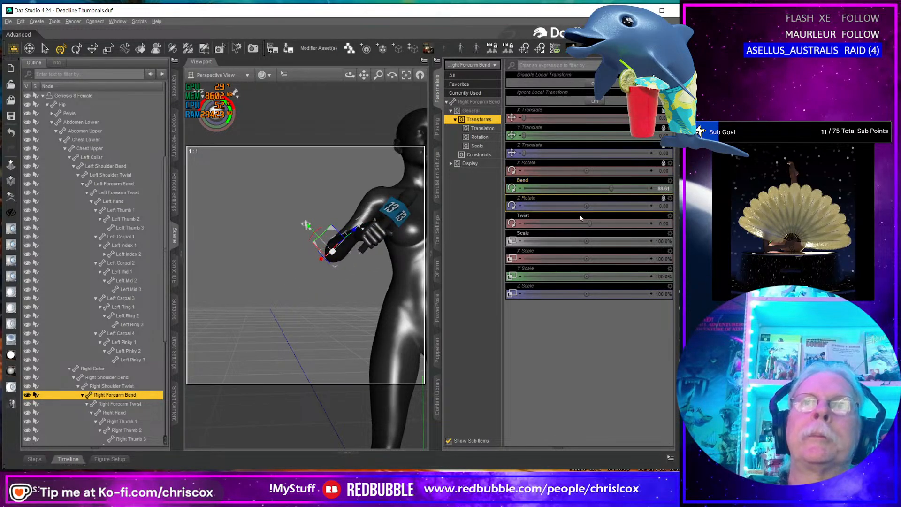
pyautogui.moveTo(590, 222); pyautogui.dragTo(557, 222)
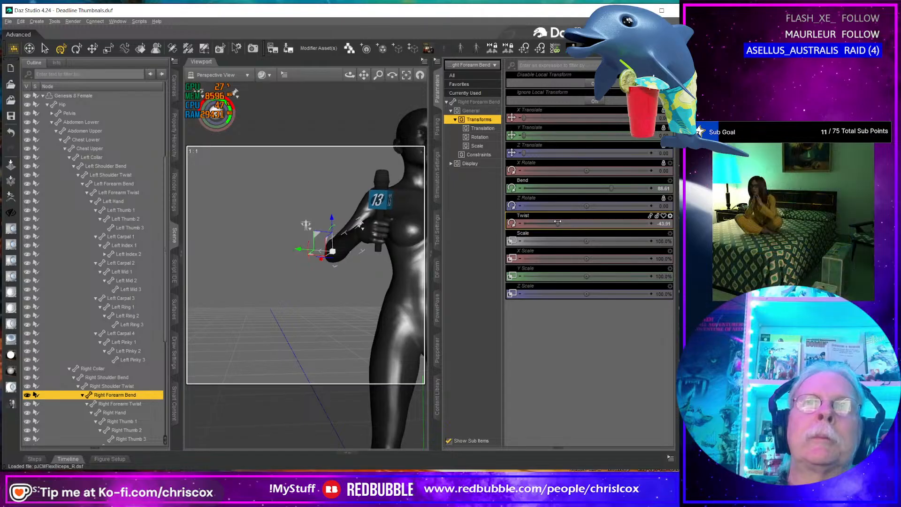
# Step: Render a test close-up of the right hand gripping the Deadline Mic and dismiss the render without saving
pyautogui.moveTo(413, 263)
pyautogui.mouseDown(button='middle')
pyautogui.moveTo(367, 267)
pyautogui.moveTo(407, 273)
pyautogui.mouseUp(button='middle')
pyautogui.scroll(5, 352, 261)
pyautogui.moveTo(348, 248); pyautogui.dragTo(351, 328, button='middle')
pyautogui.moveTo(349, 239); pyautogui.dragTo(346, 242, button='middle')
pyautogui.hotkey('ctrl', 'r')
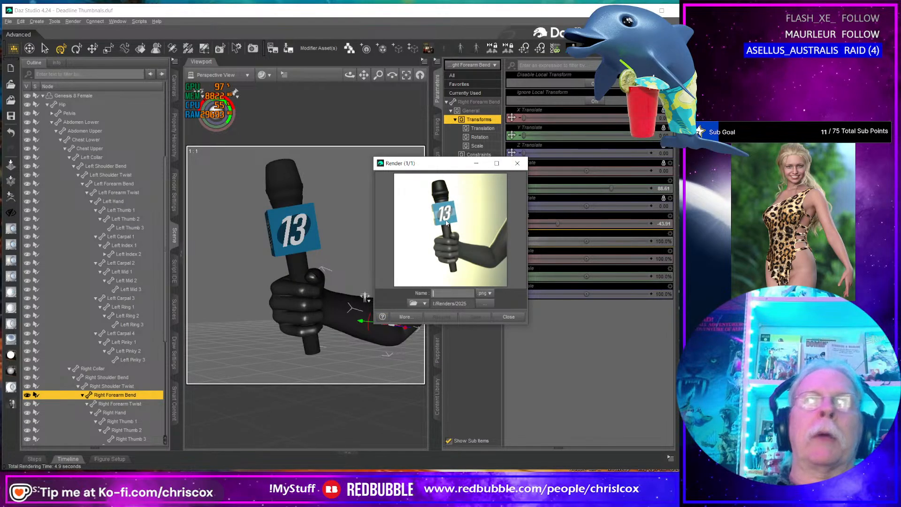
pyautogui.click(519, 168)
# Step: Reframe the Deadline Mic and right hand with the arm angled behind them, and render the thumbnail image
pyautogui.moveTo(259, 269); pyautogui.dragTo(278, 288, button='middle')
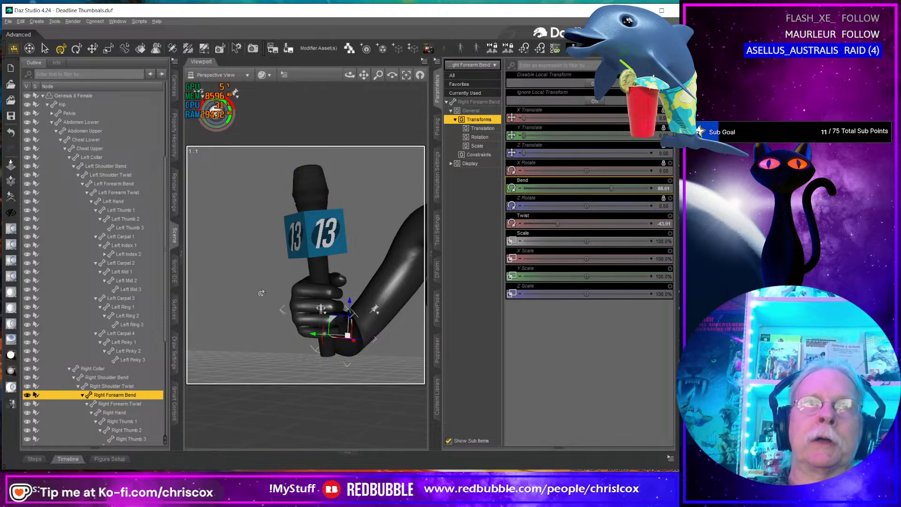
pyautogui.moveTo(229, 229); pyautogui.dragTo(238, 230, button='middle')
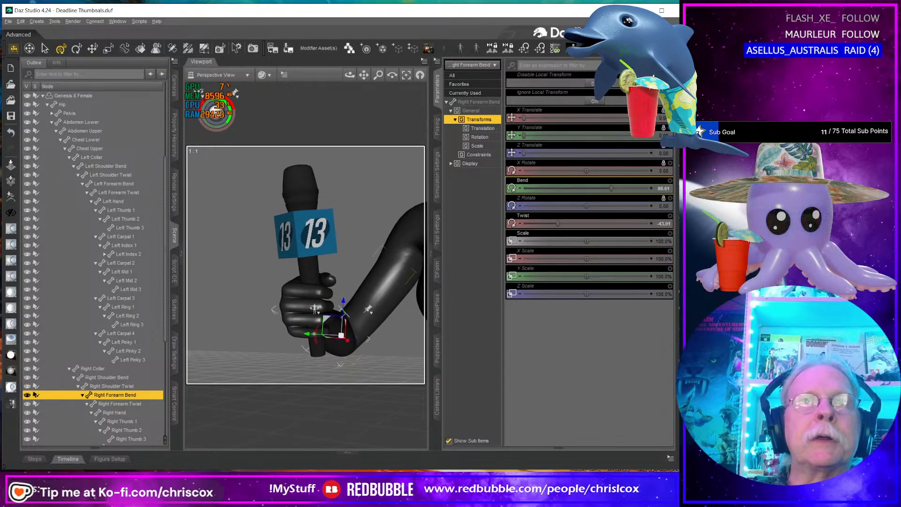
pyautogui.scroll(2, 373, 280)
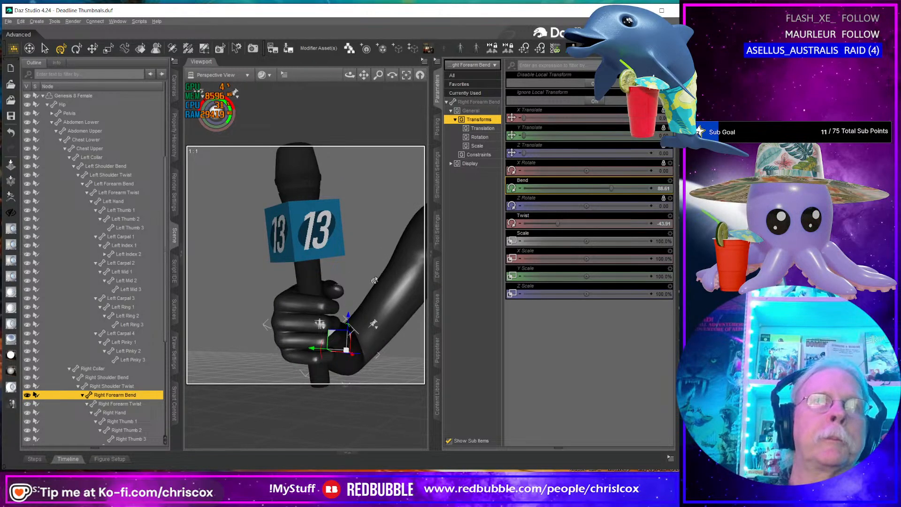
pyautogui.scroll(-2, 373, 280)
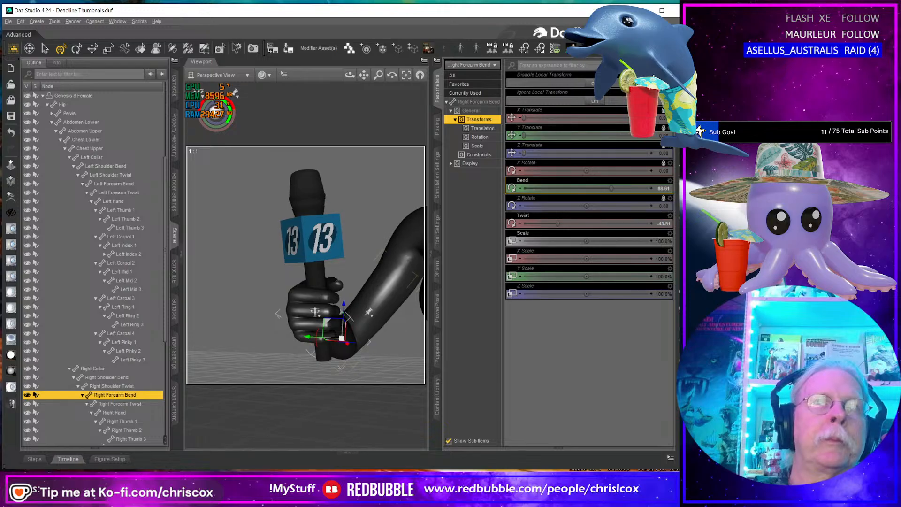
pyautogui.moveTo(374, 280); pyautogui.dragTo(377, 281, button='middle')
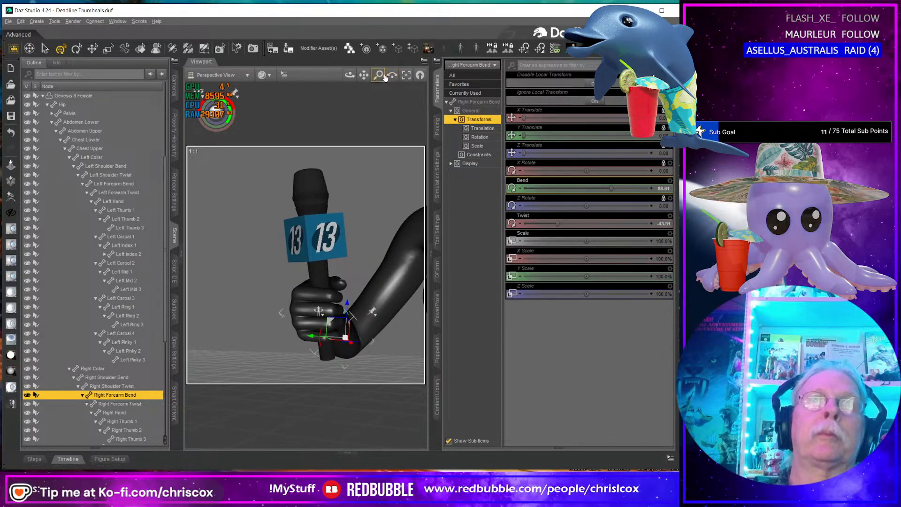
pyautogui.moveTo(378, 75); pyautogui.dragTo(378, 64)
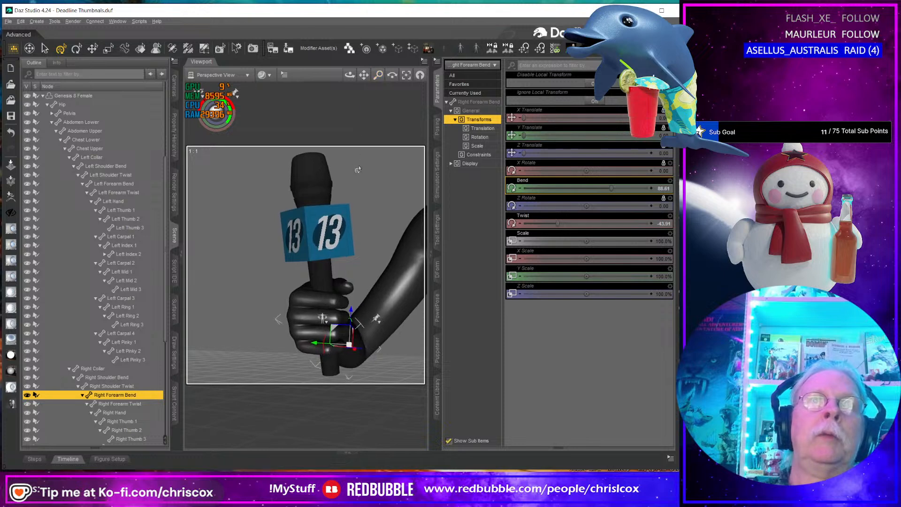
pyautogui.moveTo(374, 284); pyautogui.dragTo(363, 284, button='middle')
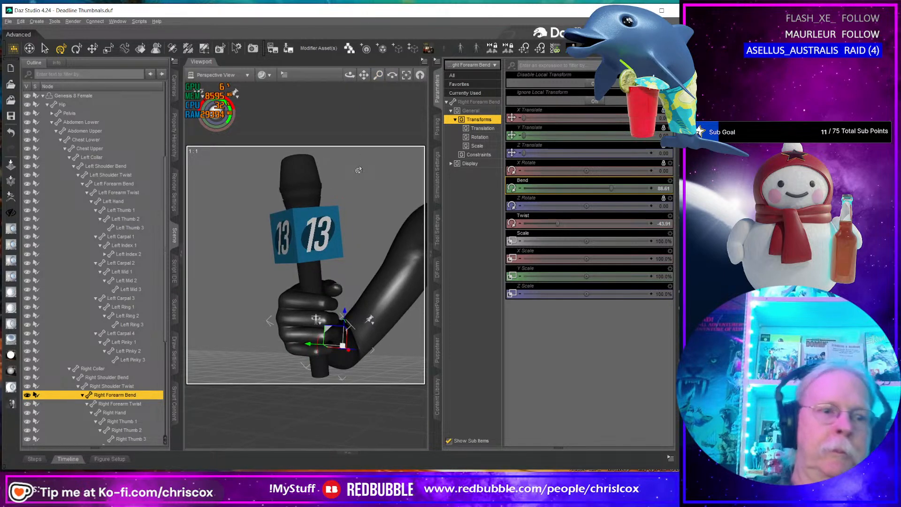
pyautogui.hotkey('ctrl', 'r')
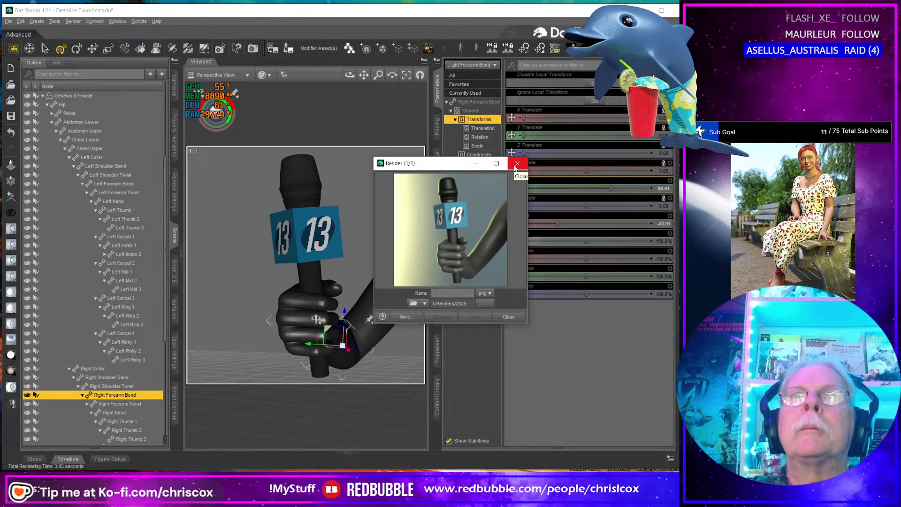
pyautogui.click(519, 170)
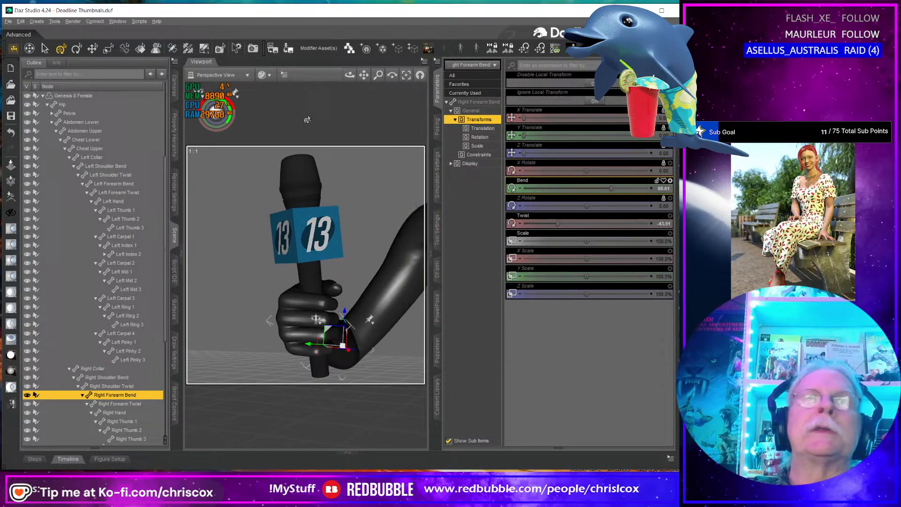
# Step: Save the last render over DL Deadline Mic R G8 Female.tip.png, replacing the existing file
pyautogui.click(271, 49)
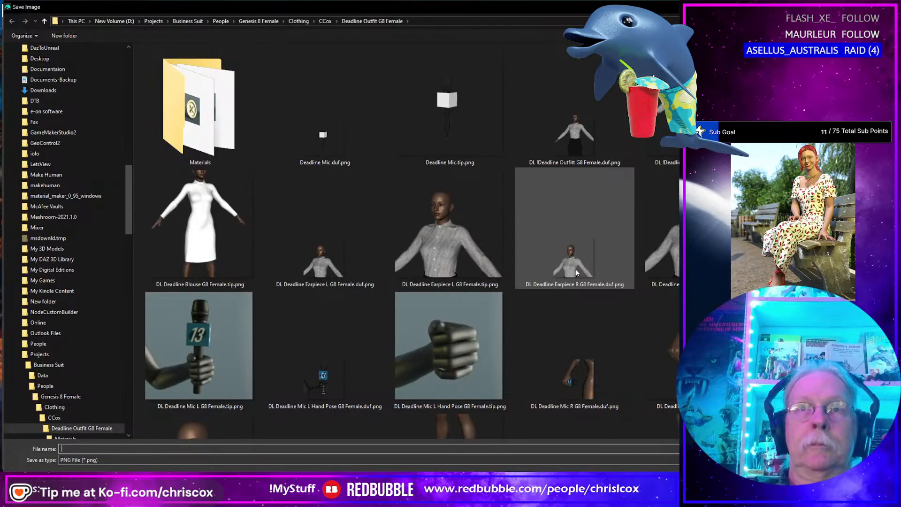
pyautogui.click(666, 347)
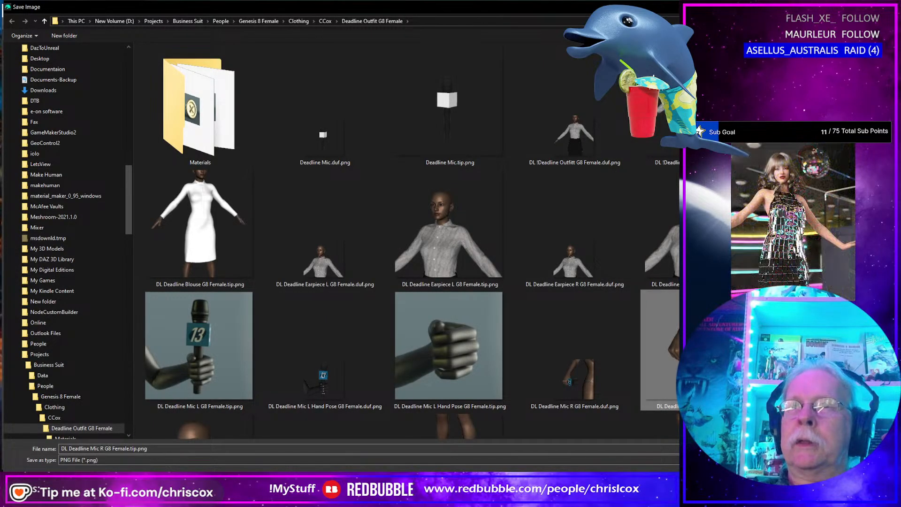
pyautogui.press('Return')
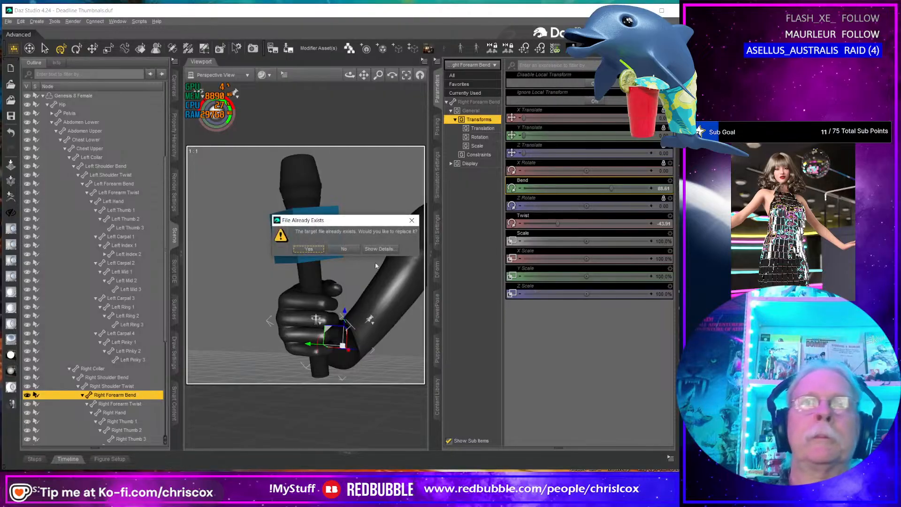
pyautogui.click(309, 241)
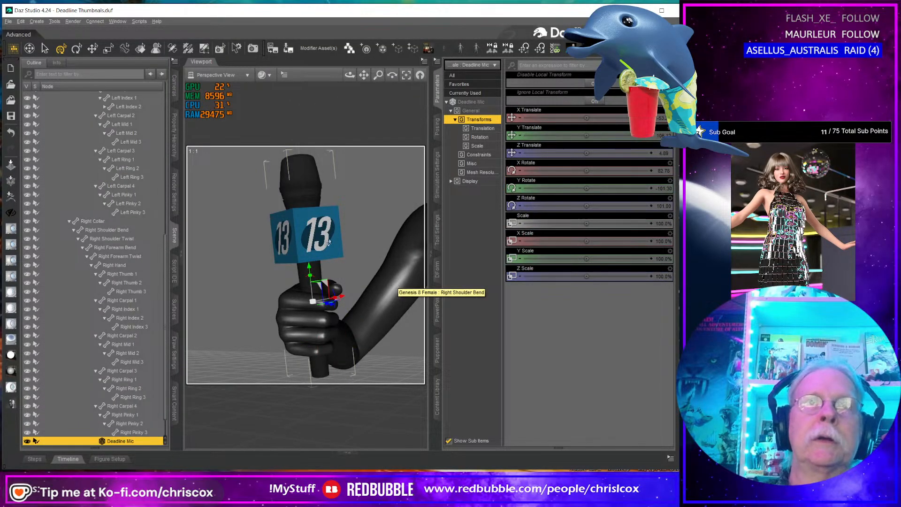
# Step: Hide the Deadline Mic and select the nodes from Right Thumb 1 through Deadline Mic, together with Genesis 8 Female
pyautogui.click(27, 441)
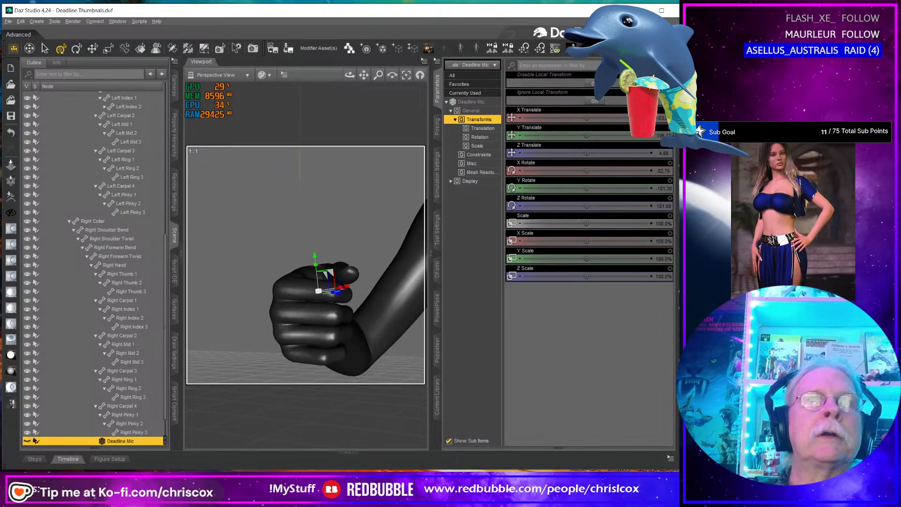
pyautogui.moveTo(212, 428); pyautogui.dragTo(195, 384, button='middle')
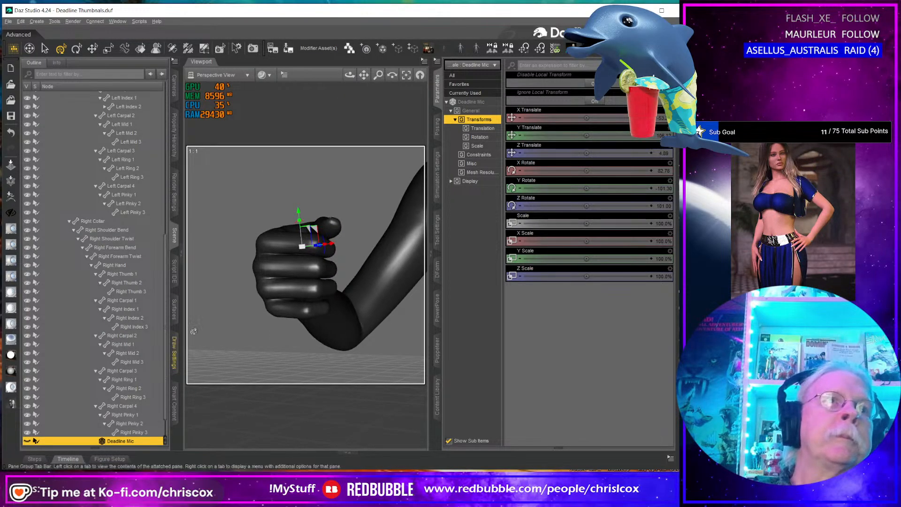
pyautogui.click(121, 275)
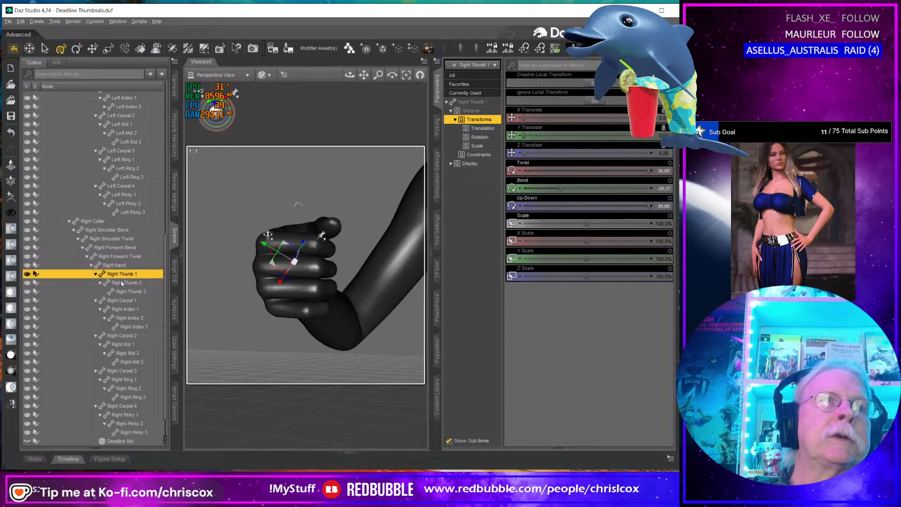
pyautogui.keyDown('shift'); pyautogui.click(128, 436); pyautogui.keyUp('shift')
pyautogui.scroll(8, 95, 147)
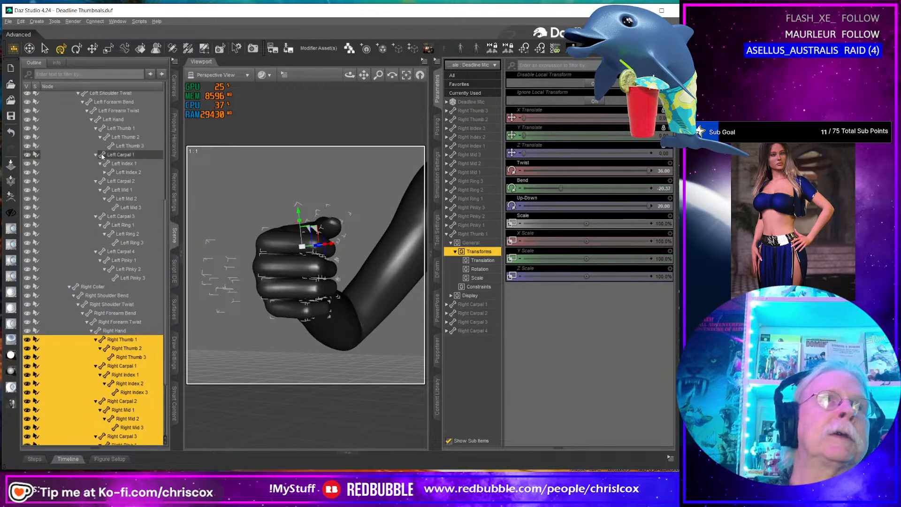
pyautogui.click(78, 149)
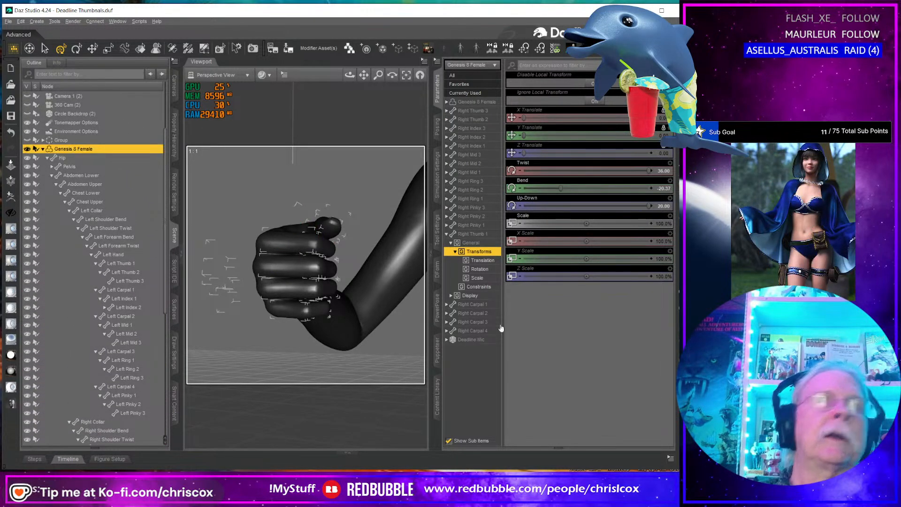
# Step: Start a Hierarchical Pose Preset in the Deadline Outfit G8 Female folder, named DL Deadline Mic R Hand Pose G8 Female.duf
pyautogui.click(437, 405)
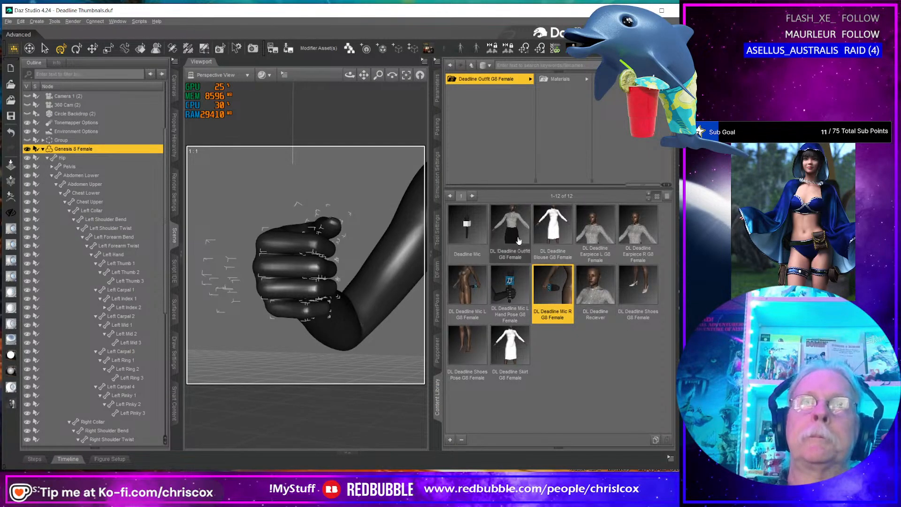
pyautogui.click(450, 440)
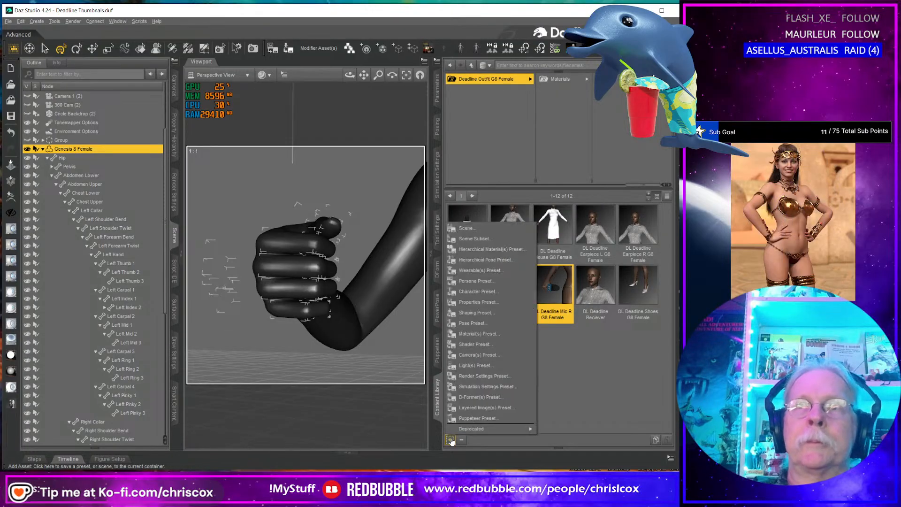
pyautogui.click(489, 260)
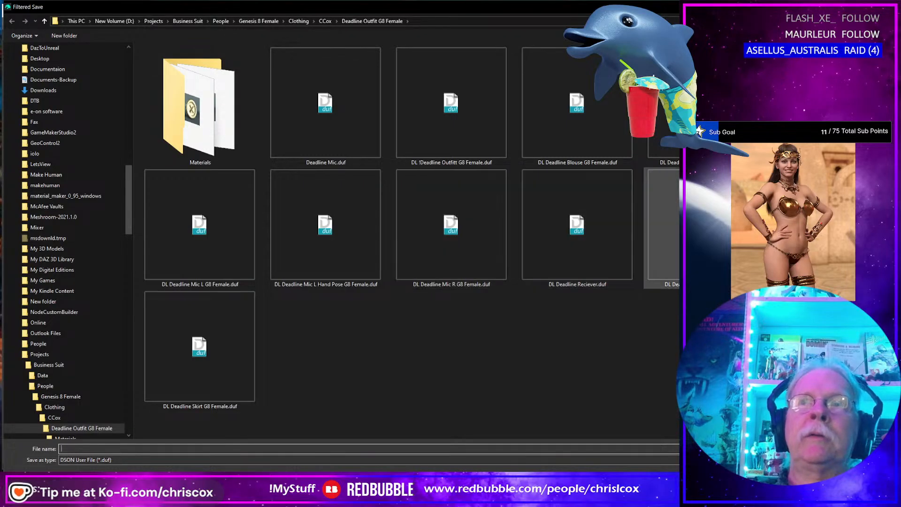
pyautogui.click(339, 256)
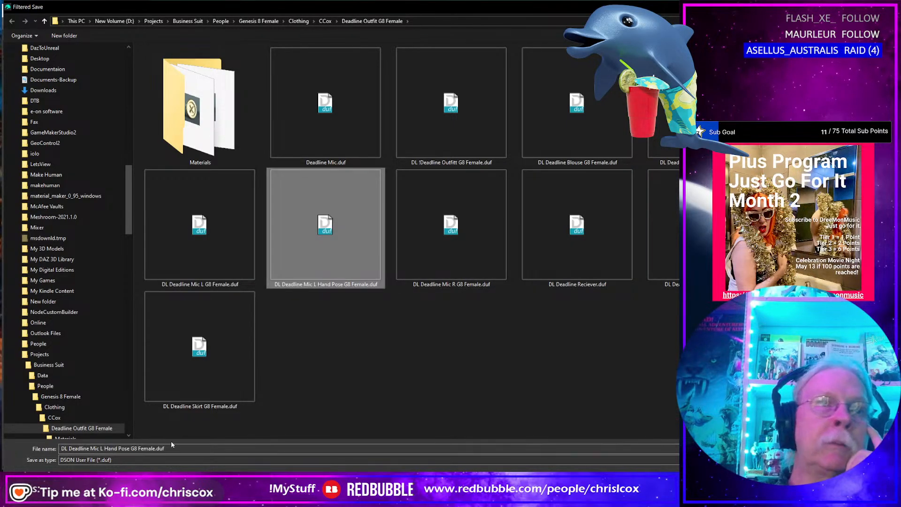
pyautogui.click(100, 448)
pyautogui.click(100, 448)
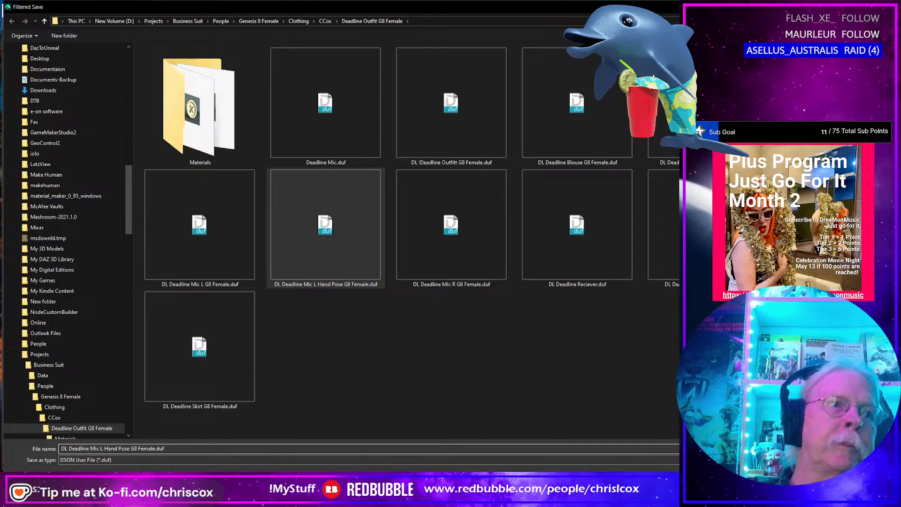
pyautogui.write('R')
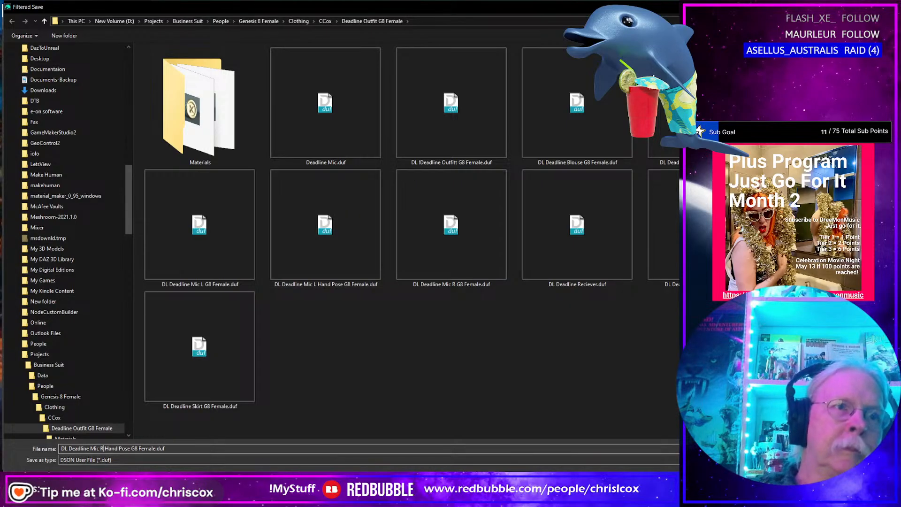
pyautogui.press('Return')
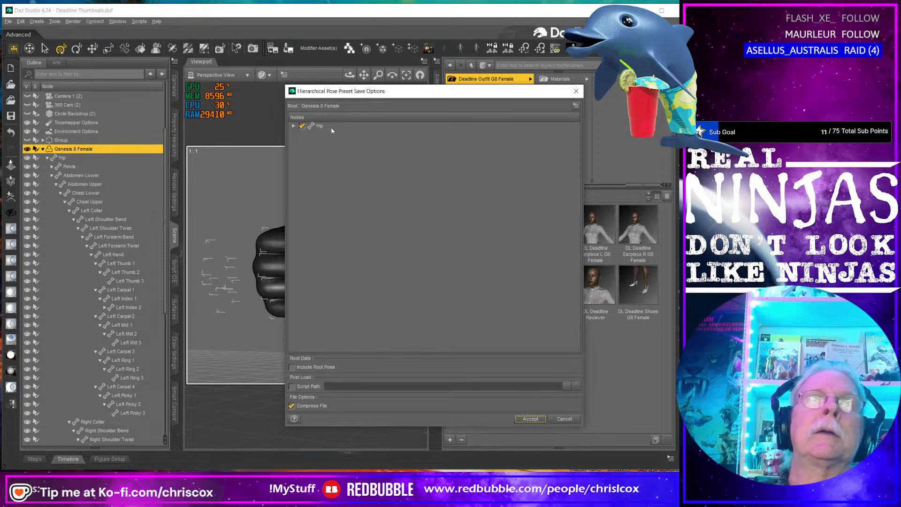
# Step: Limit the pose preset to the nodes selected in the scene and accept the save options
pyautogui.rightClick(327, 126)
pyautogui.moveTo(361, 150)
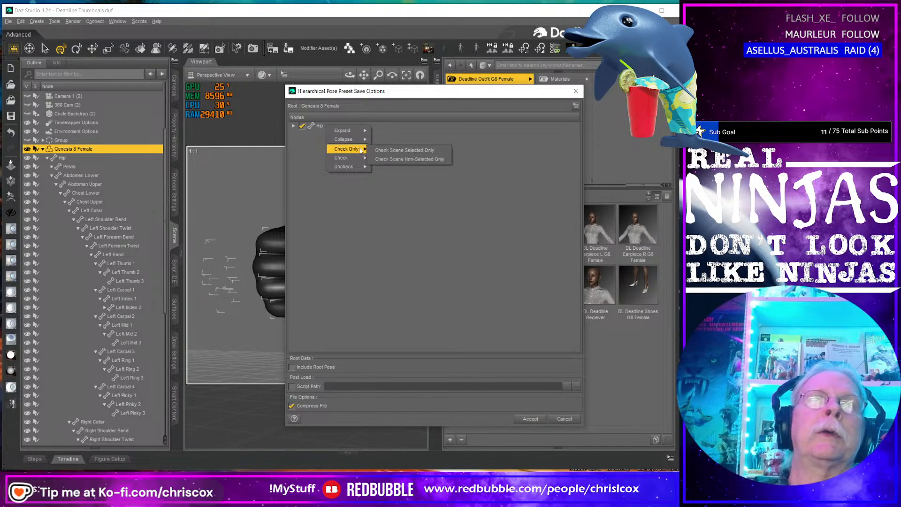
pyautogui.click(393, 151)
pyautogui.scroll(-2, 423, 276)
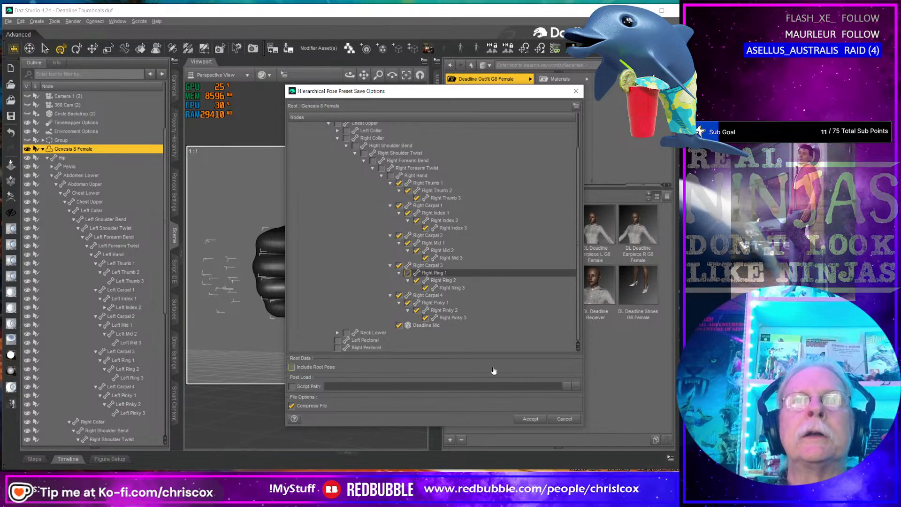
pyautogui.click(530, 419)
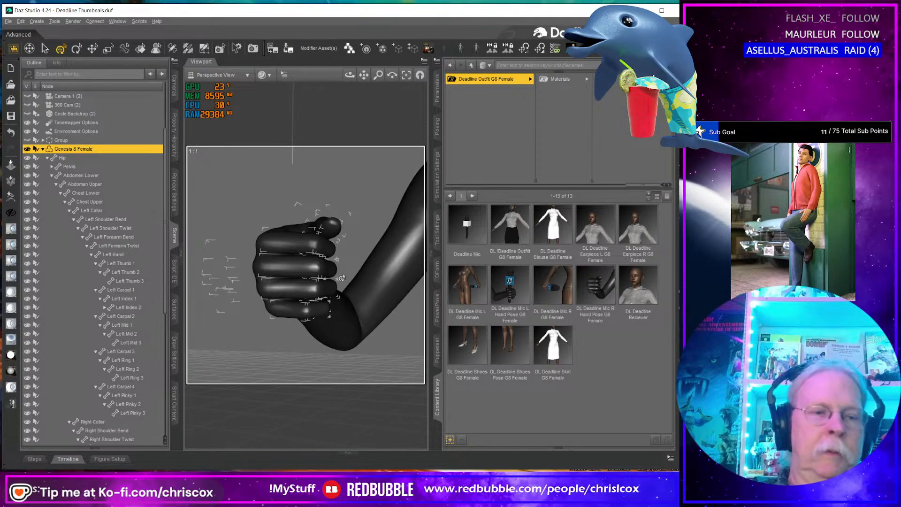
# Step: Render the empty right fist and save it as the right hand pose thumbnail, replacing the existing file
pyautogui.hotkey('ctrl', 'r')
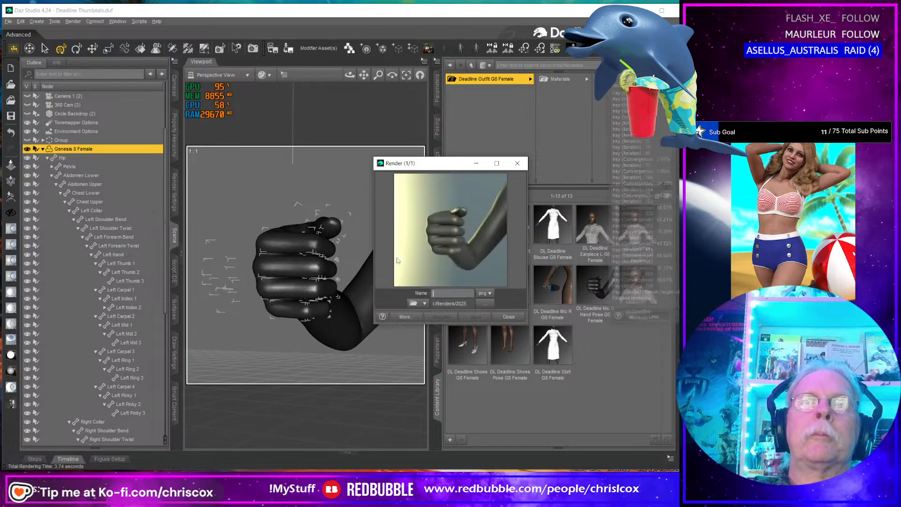
pyautogui.click(512, 167)
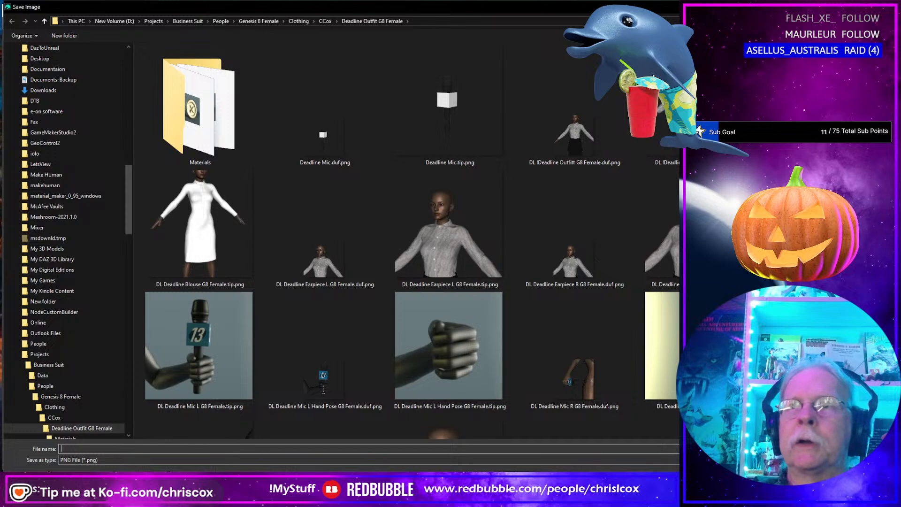
pyautogui.scroll(-3, 311, 236)
pyautogui.doubleClick(207, 254)
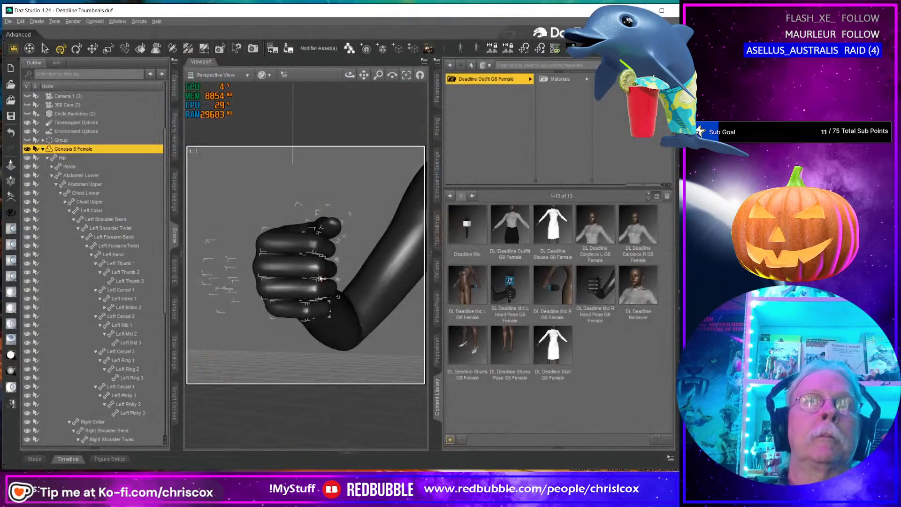
pyautogui.click(308, 250)
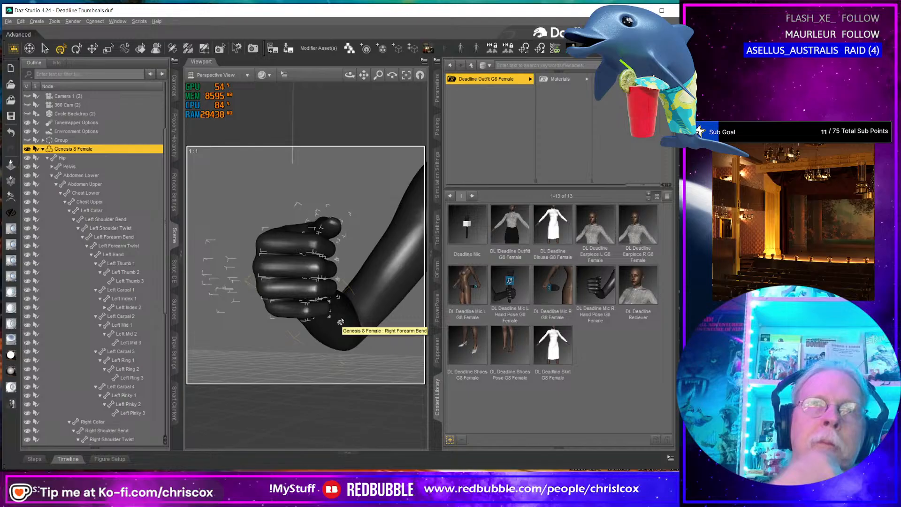
pyautogui.scroll(-5, 341, 321)
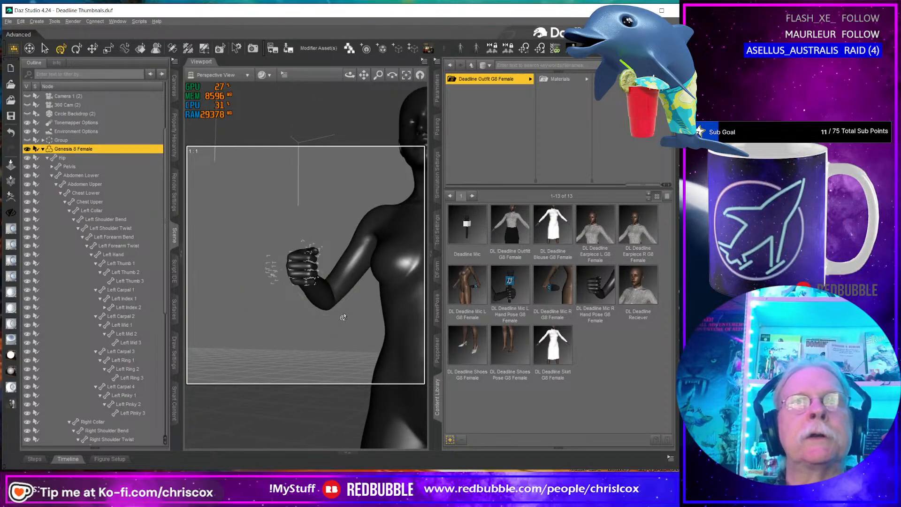
pyautogui.moveTo(344, 312); pyautogui.dragTo(345, 305, button='middle')
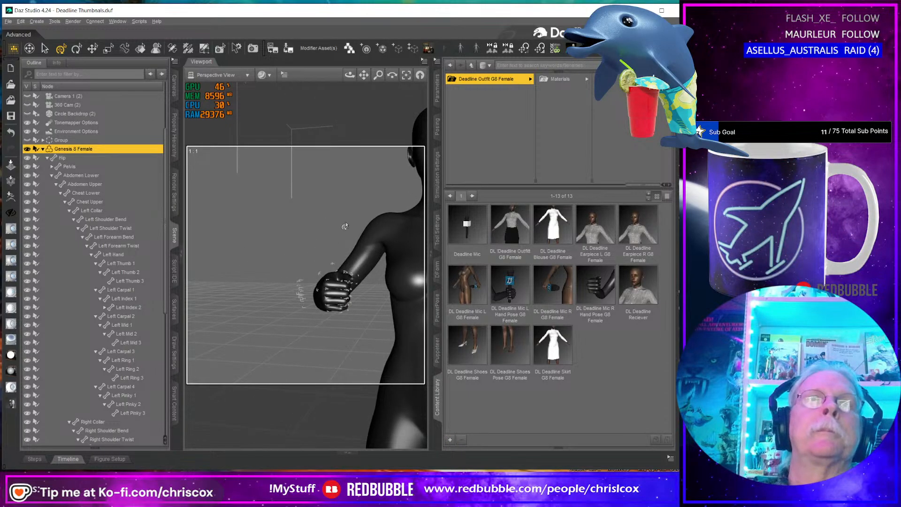
# Step: Collapse and hide Genesis 8 Female, clear the selection, and load the Genesis 9 Favorites figure into the scene
pyautogui.click(43, 149)
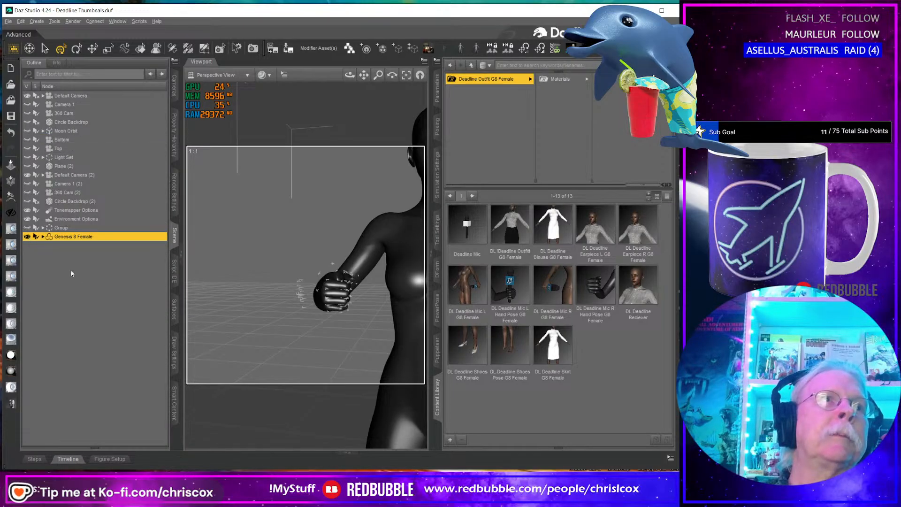
pyautogui.click(103, 284)
pyautogui.click(27, 237)
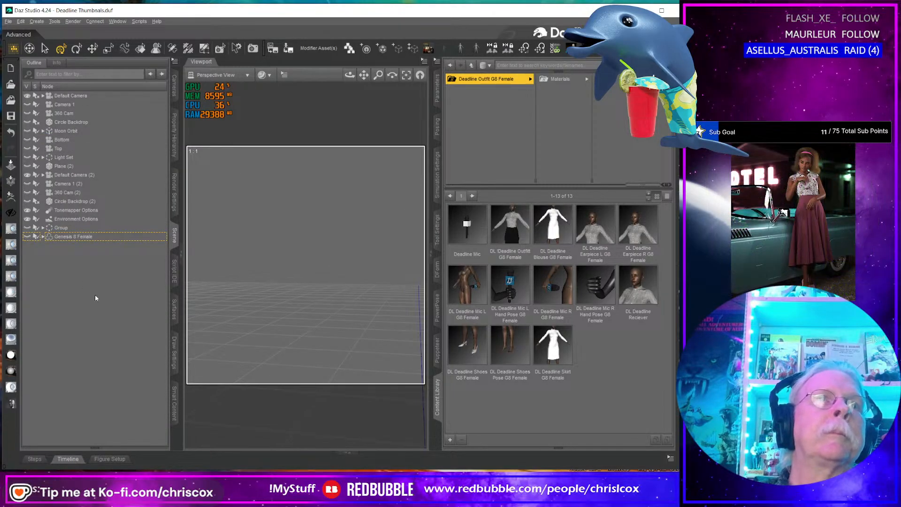
pyautogui.click(428, 48)
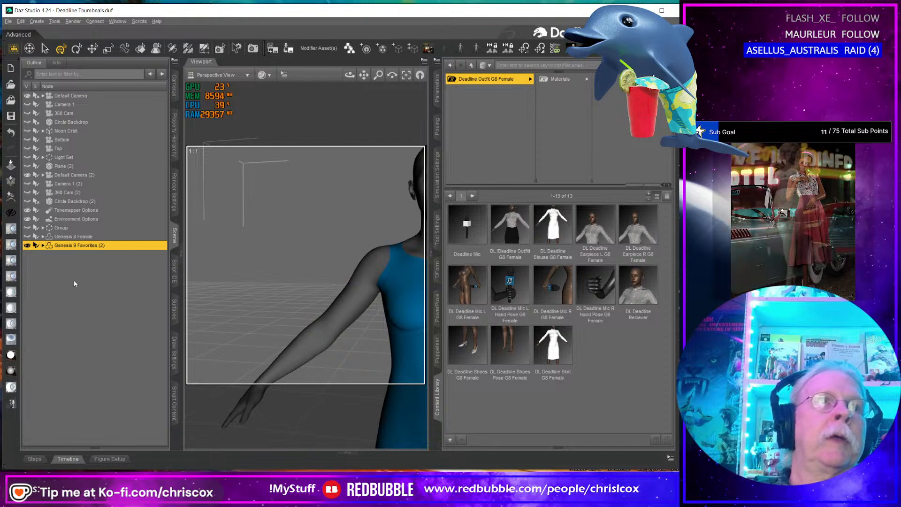
# Step: Apply the dark Plastic - Smooth shader to all surfaces of the Genesis 9 Favorites figure and its eyes
pyautogui.click(43, 245)
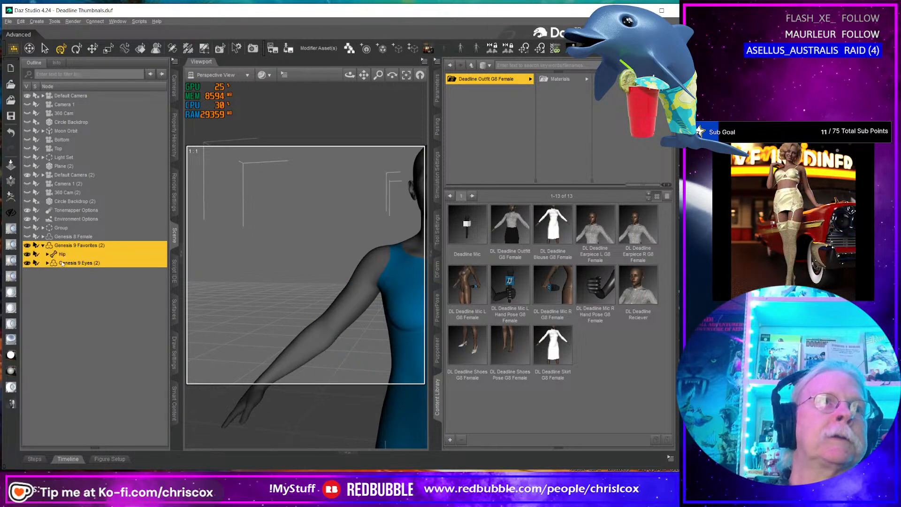
pyautogui.click(175, 310)
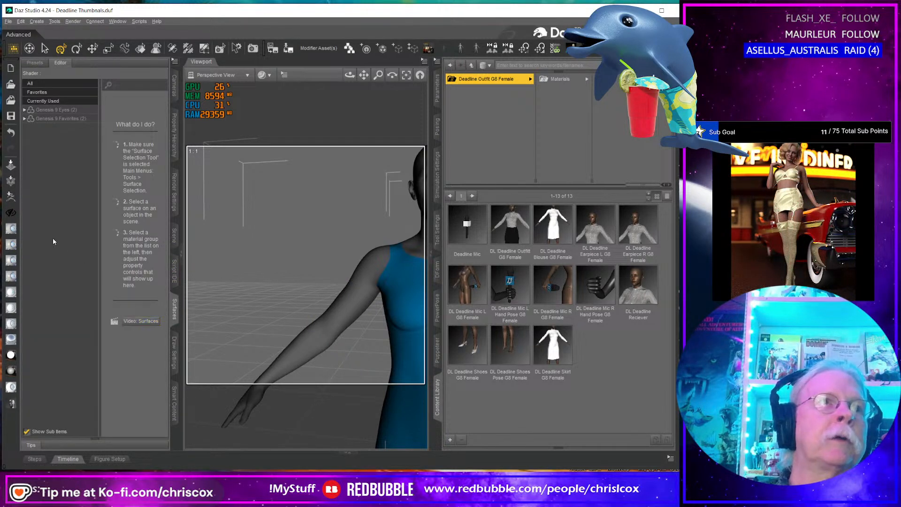
pyautogui.click(61, 110)
pyautogui.keyDown('shift'); pyautogui.click(61, 118); pyautogui.keyUp('shift')
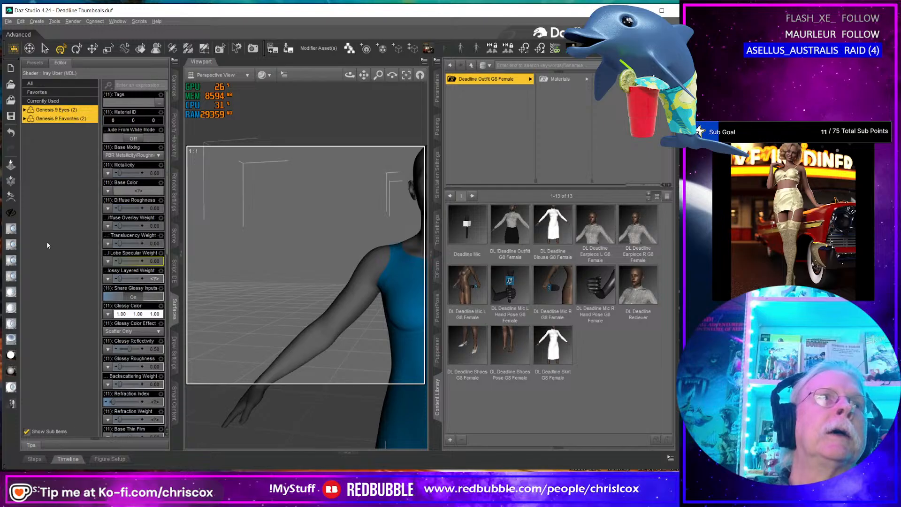
pyautogui.click(12, 404)
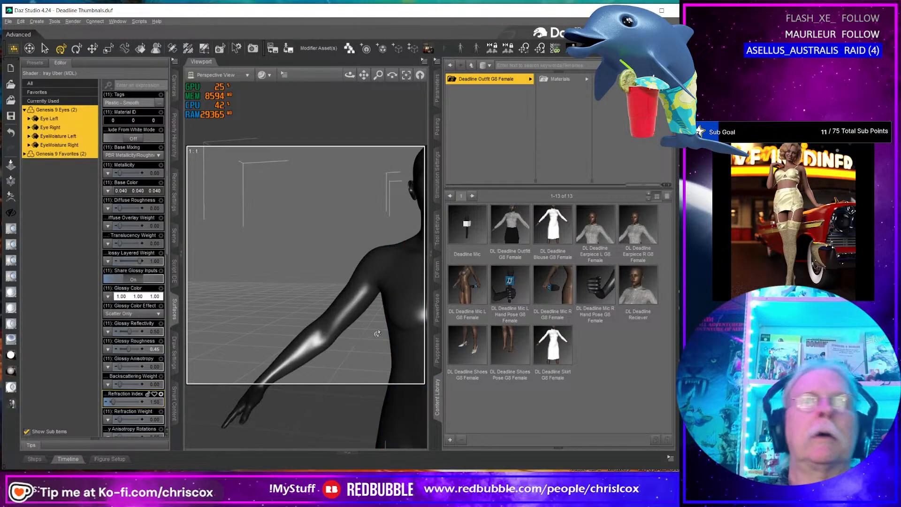
pyautogui.moveTo(374, 353); pyautogui.dragTo(409, 344, button='middle')
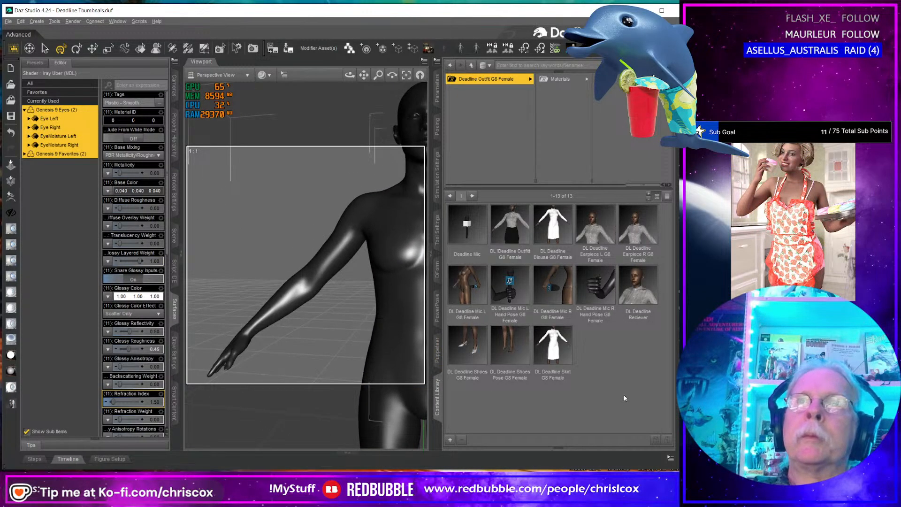
# Step: Load DL Deadline Mic R G8 Female onto the Genesis 9 figure and apply the DL Deadline Mic R Hand Pose with the G3/G8>G9 Pose Converter
pyautogui.click(323, 200)
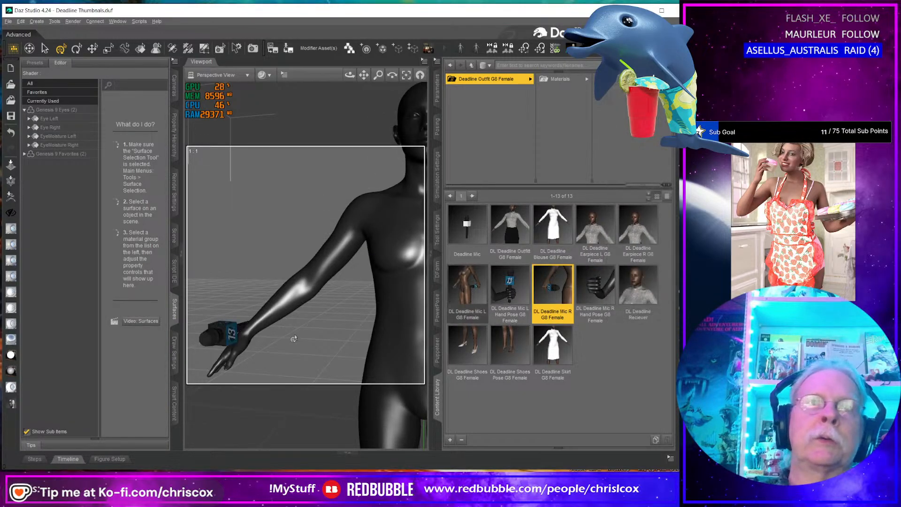
pyautogui.moveTo(282, 350); pyautogui.dragTo(334, 348, button='middle')
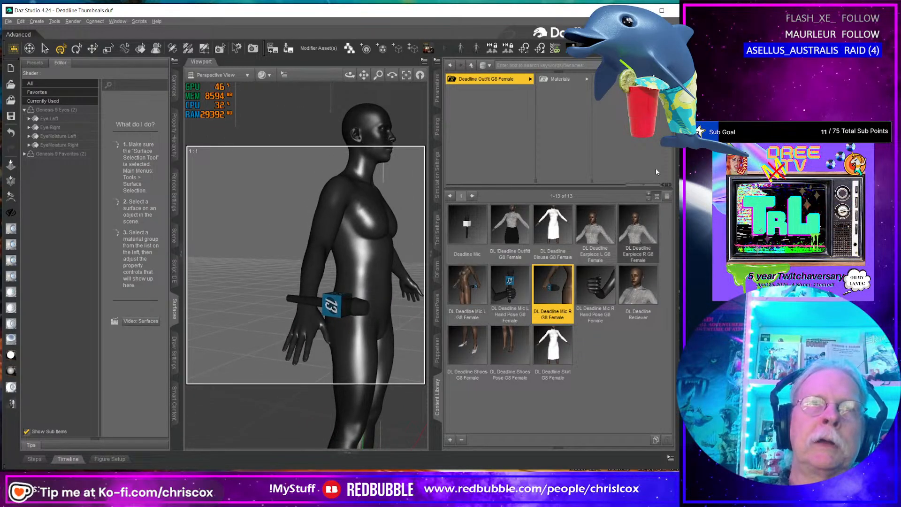
pyautogui.click(555, 48)
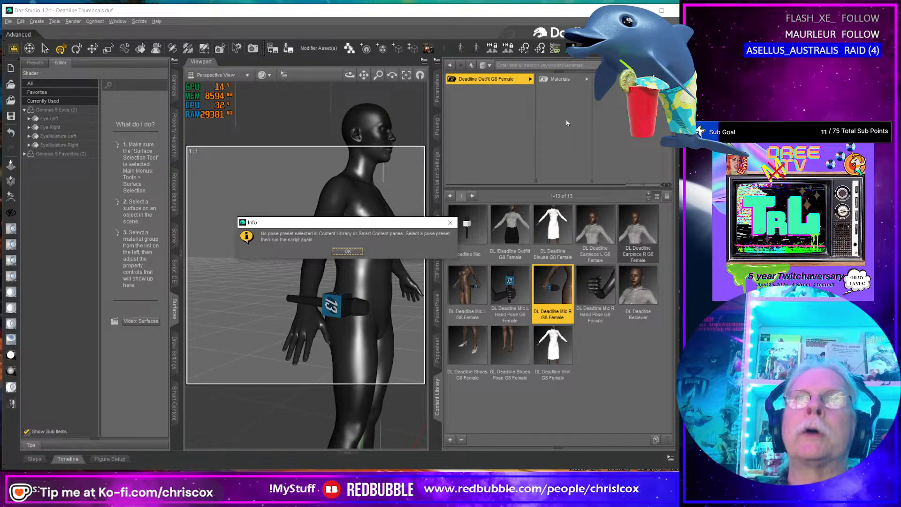
pyautogui.click(349, 256)
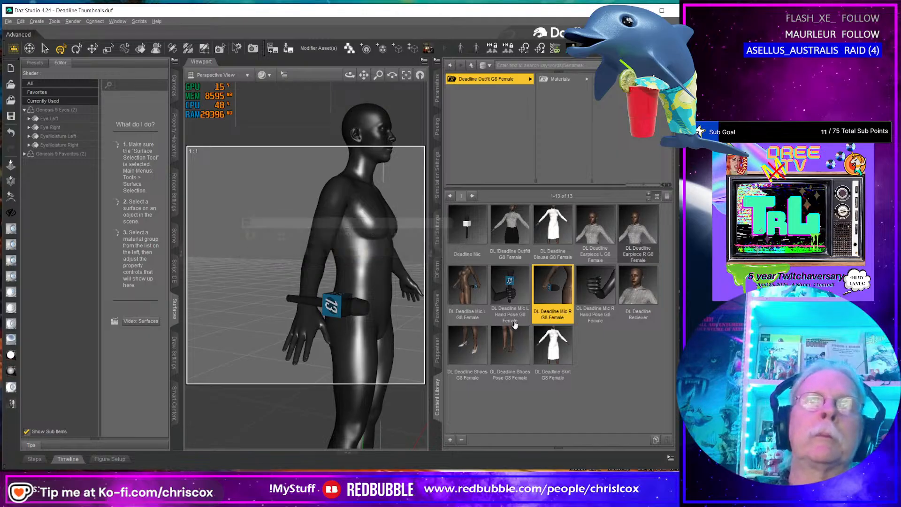
pyautogui.click(595, 293)
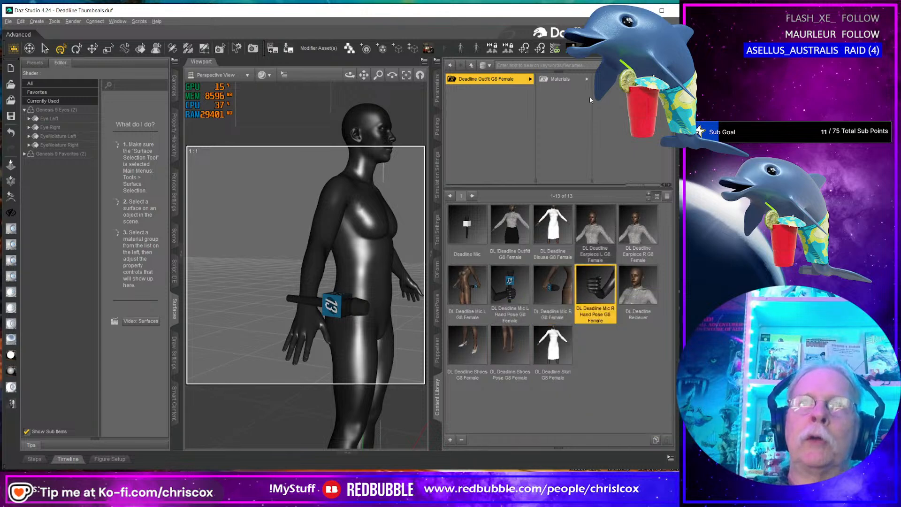
pyautogui.click(555, 50)
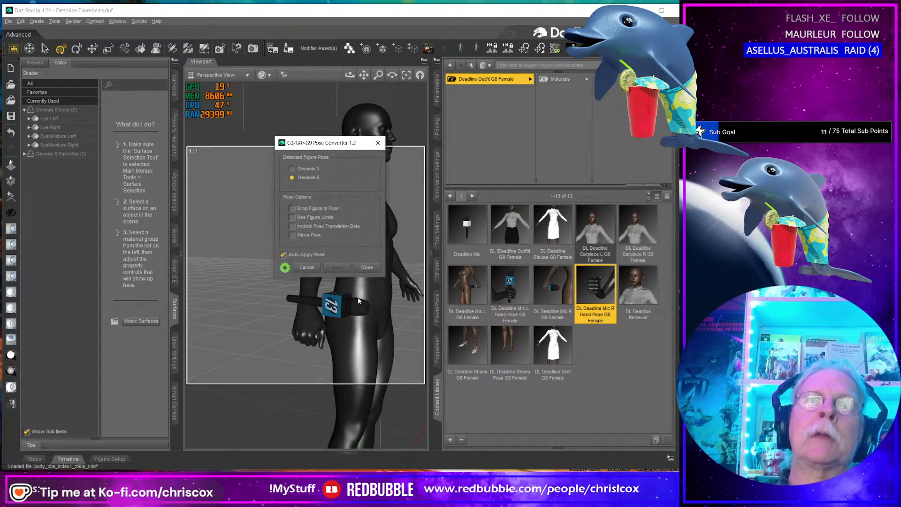
pyautogui.click(367, 267)
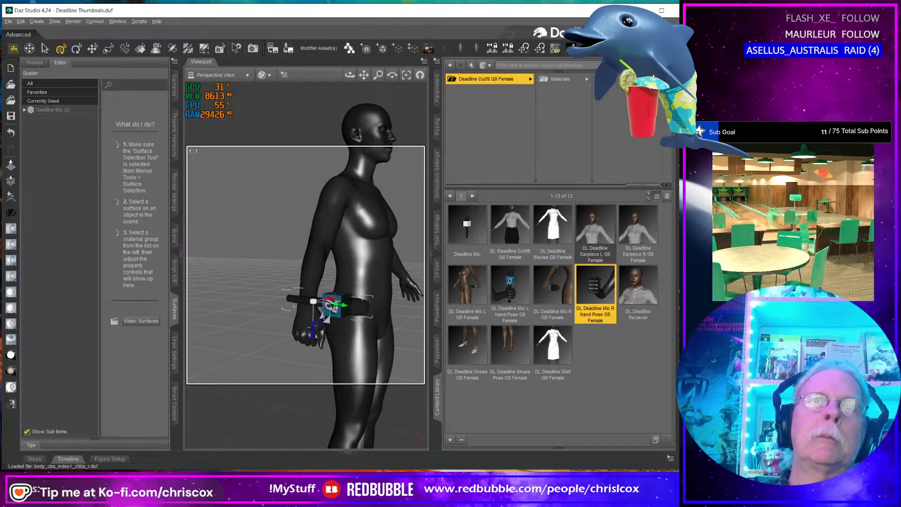
# Step: Move the Deadline Mic down from above the wrist into the Genesis 9 figure's right fist
pyautogui.scroll(-1, 347, 328)
pyautogui.scroll(8, 347, 329)
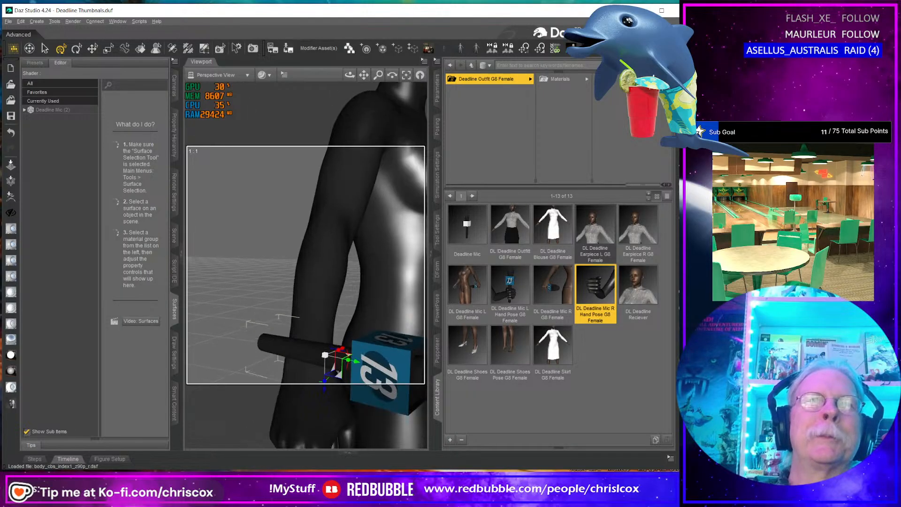
pyautogui.moveTo(347, 329); pyautogui.dragTo(298, 94, button='middle')
pyautogui.moveTo(319, 235); pyautogui.dragTo(252, 363, button='middle')
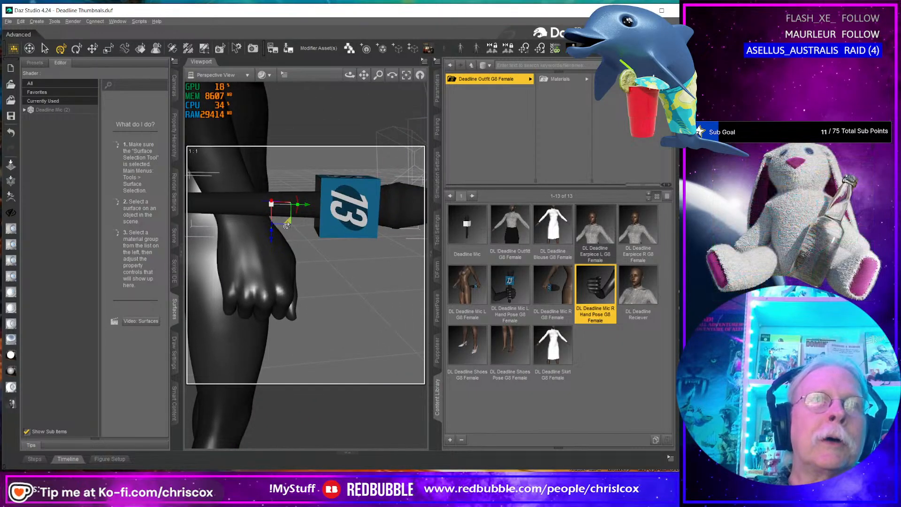
pyautogui.moveTo(291, 219); pyautogui.dragTo(286, 304)
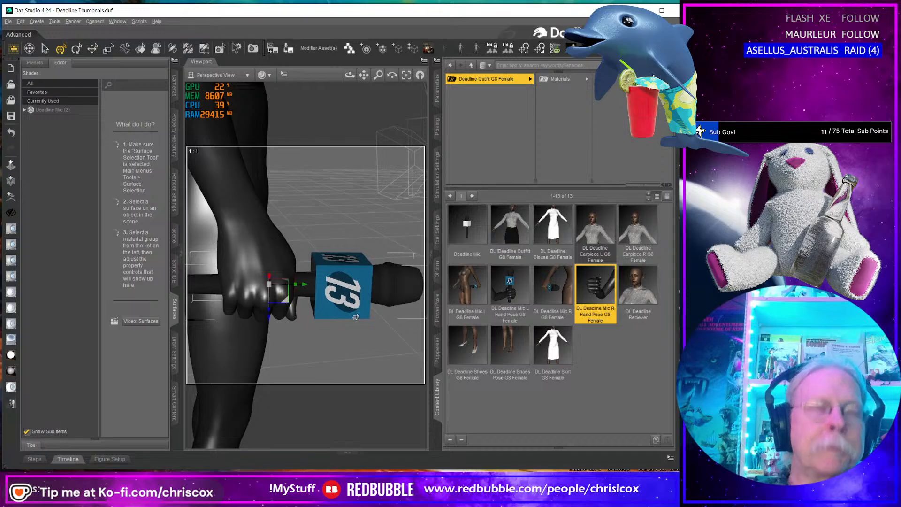
# Step: Align the mic handle with the opening of the right fist, checking the fit from the end and the palm
pyautogui.moveTo(356, 317); pyautogui.dragTo(394, 310, button='middle')
pyautogui.scroll(3, 347, 315)
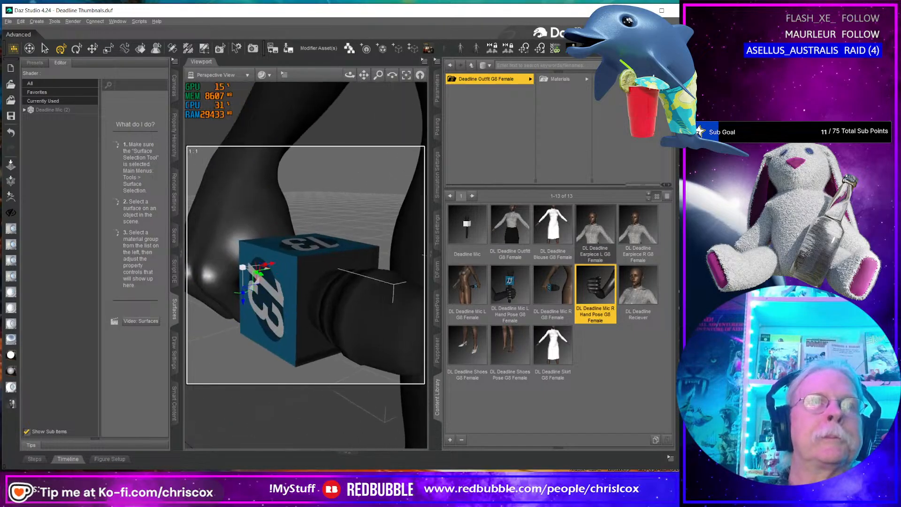
pyautogui.moveTo(328, 308); pyautogui.dragTo(415, 294, button='middle')
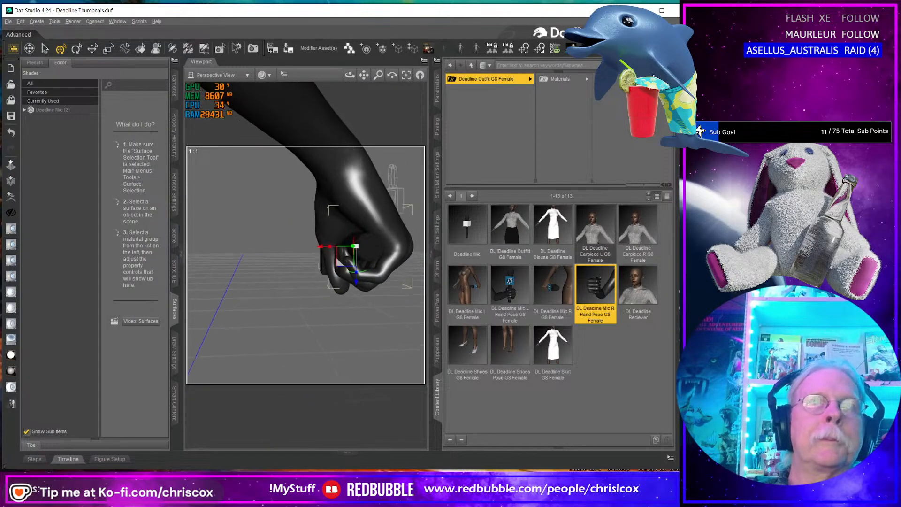
pyautogui.scroll(5, 315, 314)
pyautogui.moveTo(315, 314); pyautogui.dragTo(327, 336, button='middle')
pyautogui.scroll(-3, 309, 314)
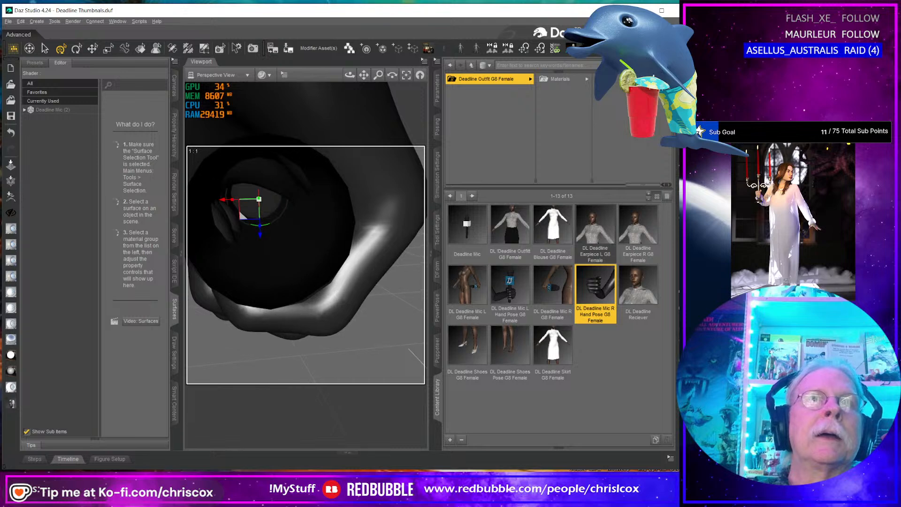
pyautogui.moveTo(268, 328); pyautogui.dragTo(355, 289, button='middle')
pyautogui.scroll(-4, 311, 300)
pyautogui.scroll(-3, 334, 292)
pyautogui.scroll(8, 313, 294)
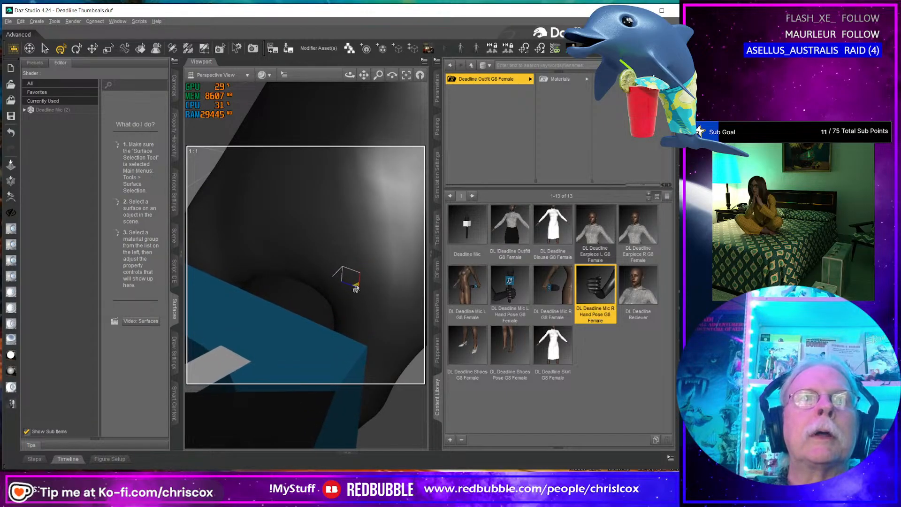
pyautogui.moveTo(353, 288); pyautogui.dragTo(355, 290)
# Step: Nudge the mic slightly so its handle rests between the right palm and the curled fingers
pyautogui.moveTo(355, 289)
pyautogui.mouseDown(button='middle')
pyautogui.moveTo(334, 282)
pyautogui.moveTo(344, 299)
pyautogui.moveTo(305, 292)
pyautogui.moveTo(349, 279)
pyautogui.mouseUp(button='middle')
pyautogui.scroll(2, 351, 299)
pyautogui.scroll(-3, 353, 299)
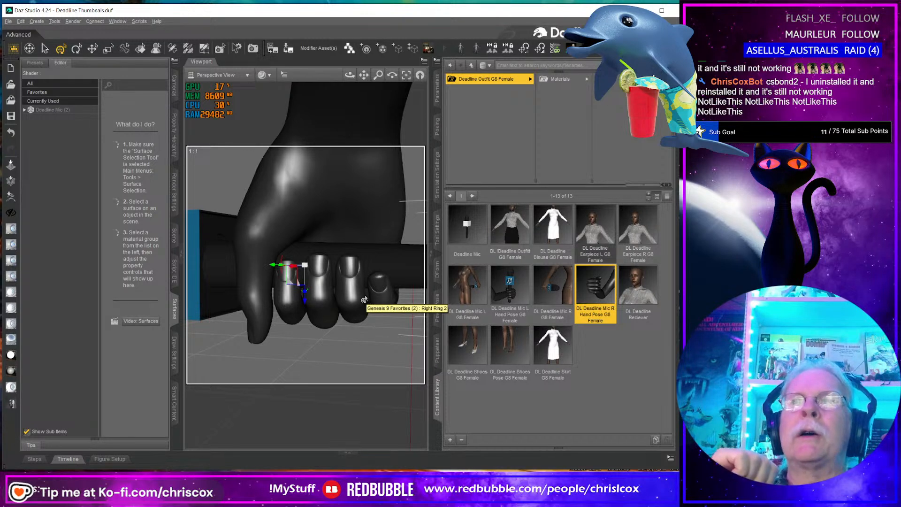
pyautogui.moveTo(338, 295); pyautogui.dragTo(315, 295, button='middle')
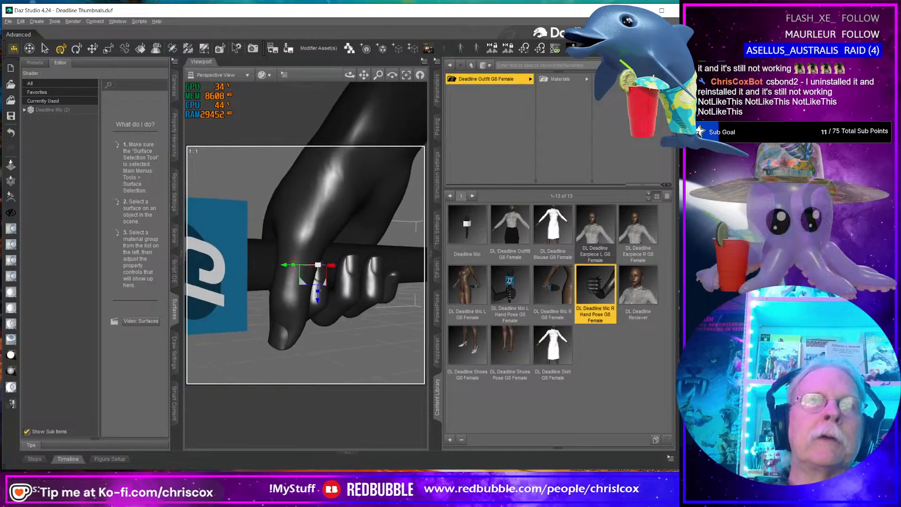
pyautogui.scroll(1, 314, 294)
pyautogui.scroll(-1, 317, 296)
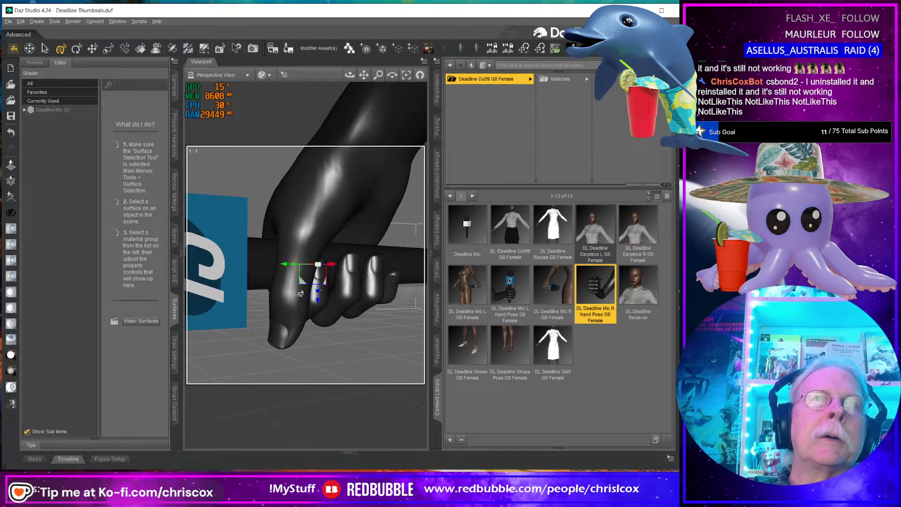
pyautogui.moveTo(302, 282); pyautogui.dragTo(302, 284)
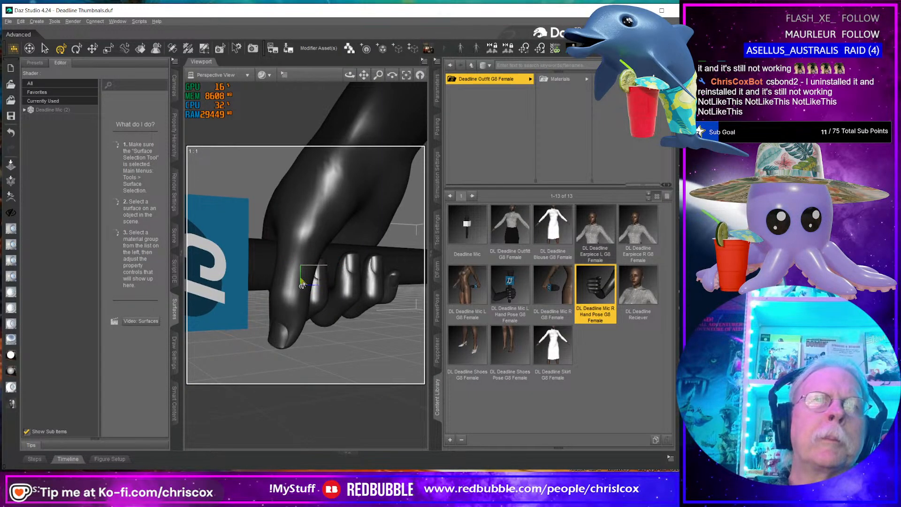
# Step: Reduce the bend of Right Index 2 to fit the index finger around the mic handle
pyautogui.moveTo(314, 291); pyautogui.dragTo(342, 312, button='middle')
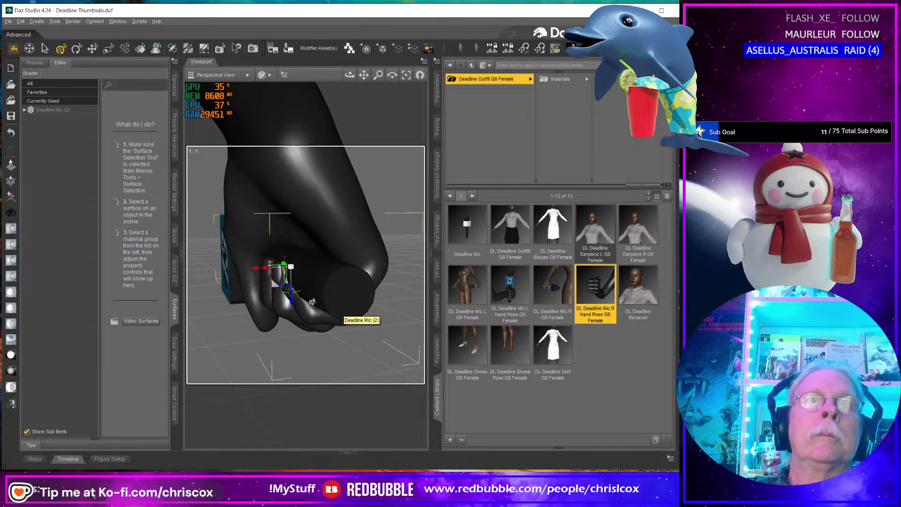
pyautogui.scroll(5, 312, 301)
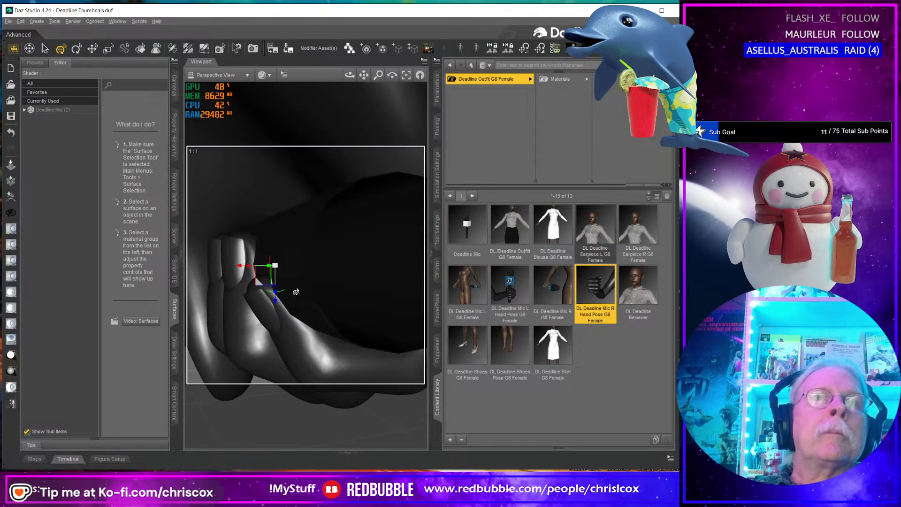
pyautogui.moveTo(297, 291); pyautogui.dragTo(377, 282, button='middle')
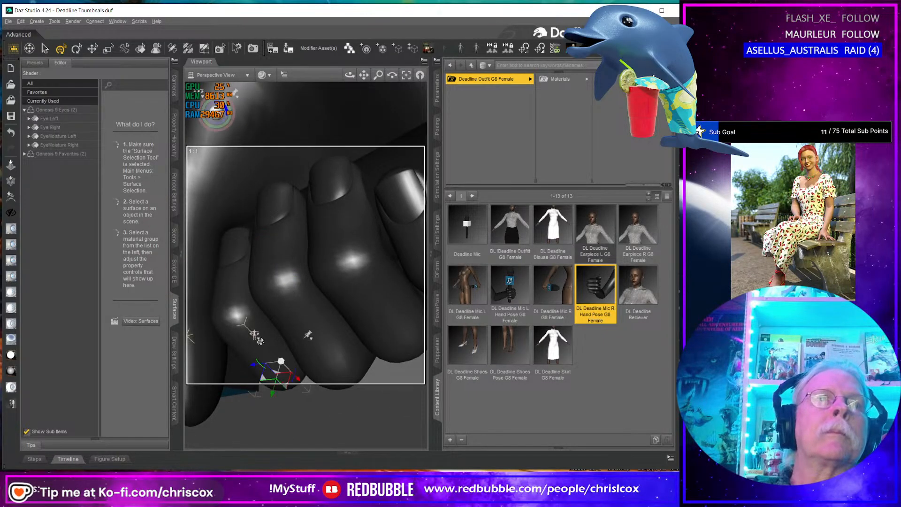
pyautogui.scroll(1, 263, 340)
pyautogui.scroll(-1, 265, 338)
pyautogui.moveTo(266, 337); pyautogui.dragTo(274, 336, button='middle')
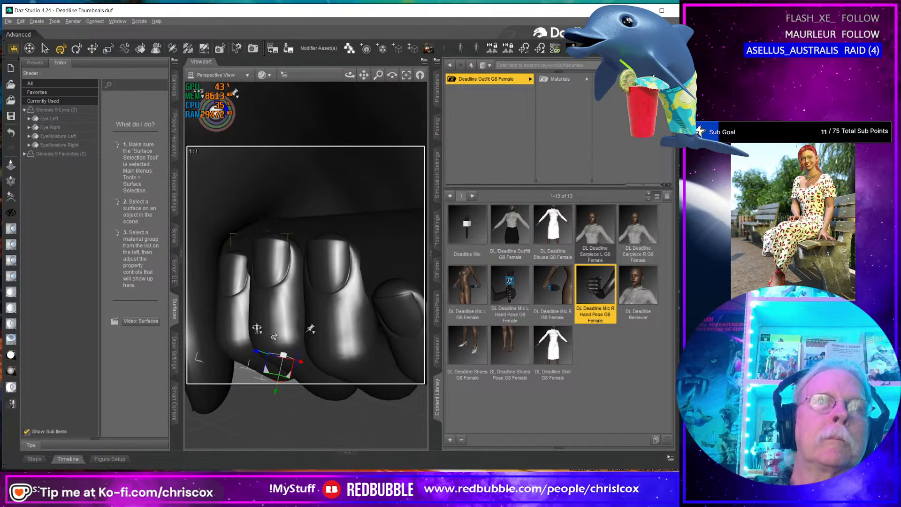
pyautogui.click(434, 79)
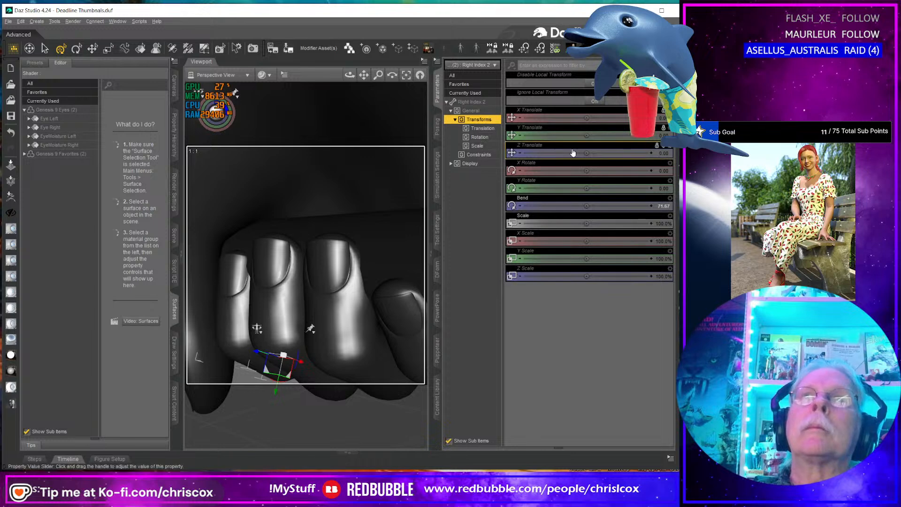
pyautogui.moveTo(589, 208); pyautogui.dragTo(564, 208)
# Step: Reduce the bend of Right Mid 2 to 64.47 to fit the middle finger around the mic handle
pyautogui.moveTo(398, 370); pyautogui.dragTo(339, 381, button='middle')
pyautogui.moveTo(278, 348); pyautogui.dragTo(281, 375, button='middle')
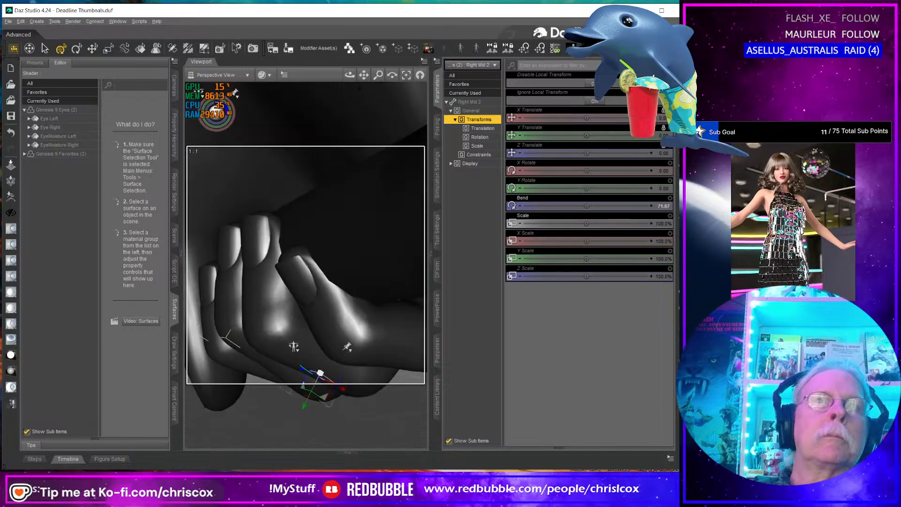
pyautogui.moveTo(587, 204); pyautogui.dragTo(567, 204)
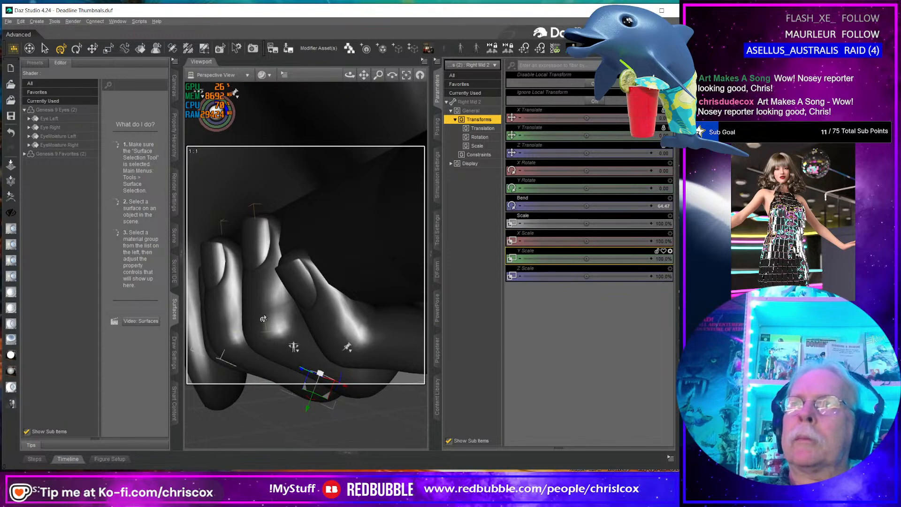
# Step: Reduce the bend of Right Ring 2 to about 58 to fit the ring finger around the mic handle
pyautogui.moveTo(289, 302)
pyautogui.mouseDown(button='middle')
pyautogui.moveTo(310, 310)
pyautogui.moveTo(321, 333)
pyautogui.moveTo(292, 304)
pyautogui.mouseUp(button='middle')
pyautogui.click(358, 346)
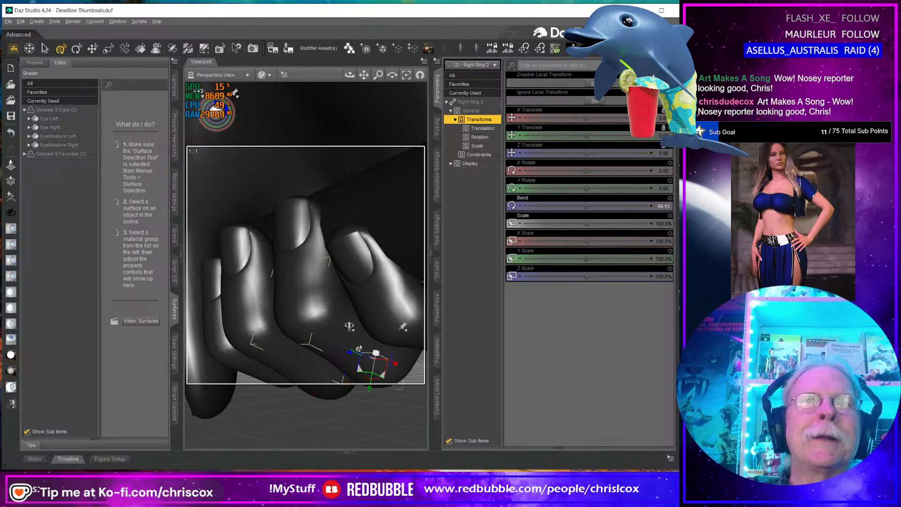
pyautogui.moveTo(587, 205); pyautogui.dragTo(570, 205)
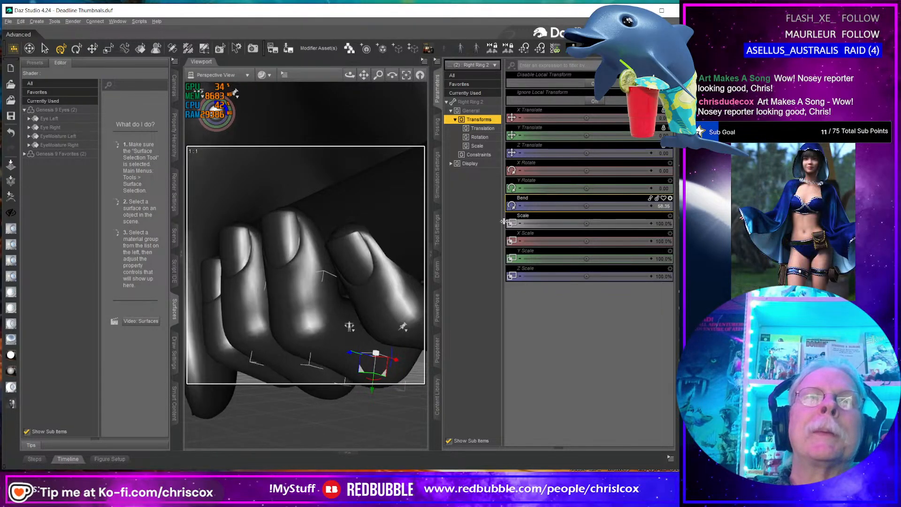
# Step: Reduce the bend of Right Ring 2 slightly more, to about 56, to refine the ring finger's grip
pyautogui.moveTo(362, 262); pyautogui.dragTo(289, 287, button='middle')
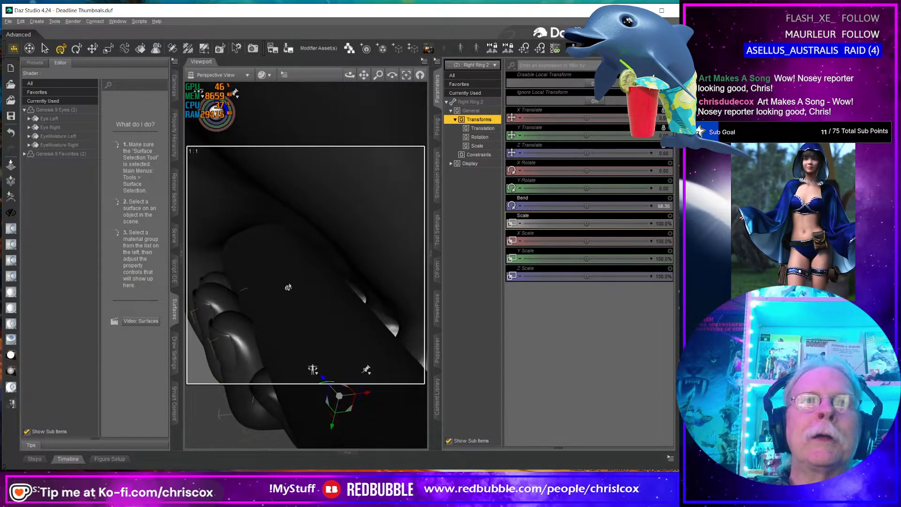
pyautogui.moveTo(580, 206); pyautogui.dragTo(573, 205)
pyautogui.moveTo(328, 291); pyautogui.dragTo(367, 224, button='middle')
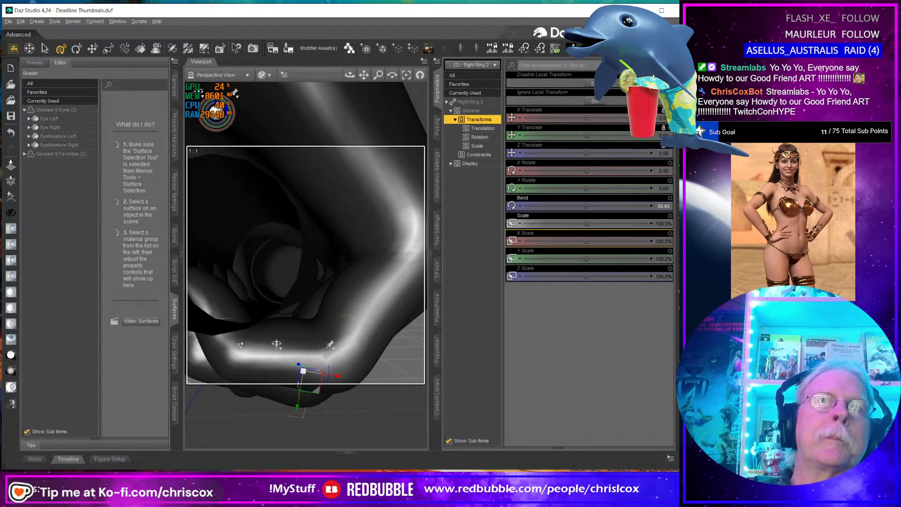
# Step: Lower the bend of Right Pinky 3 to about 35 to open the pinky tip around the mic handle
pyautogui.click(283, 338)
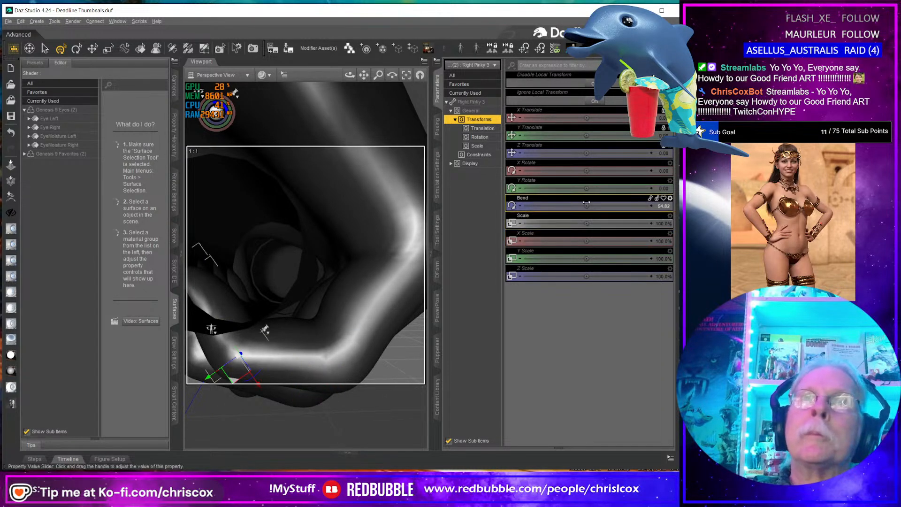
pyautogui.moveTo(586, 206); pyautogui.dragTo(564, 206)
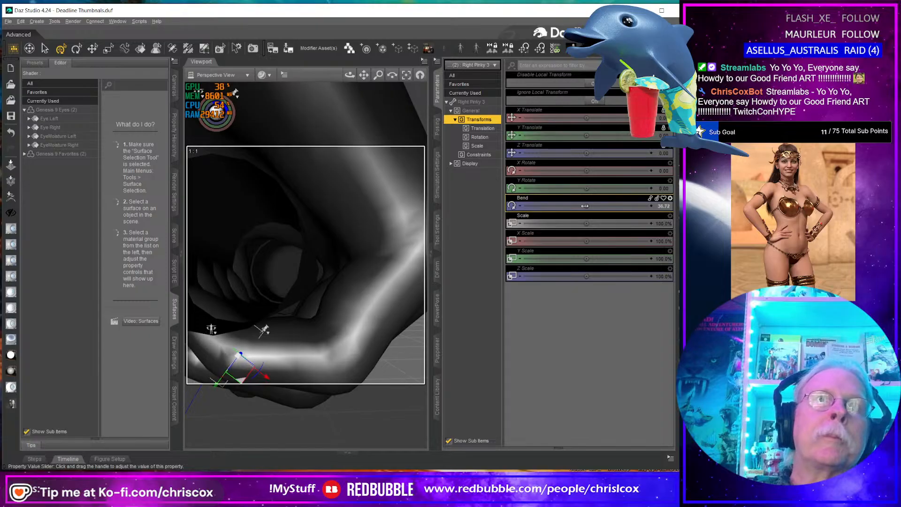
pyautogui.moveTo(366, 253); pyautogui.dragTo(519, 281, button='middle')
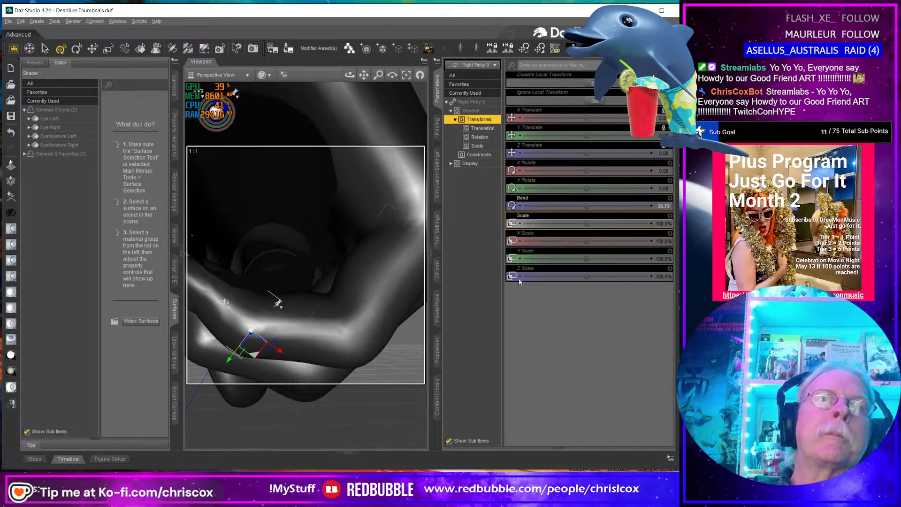
pyautogui.moveTo(585, 205); pyautogui.dragTo(582, 206)
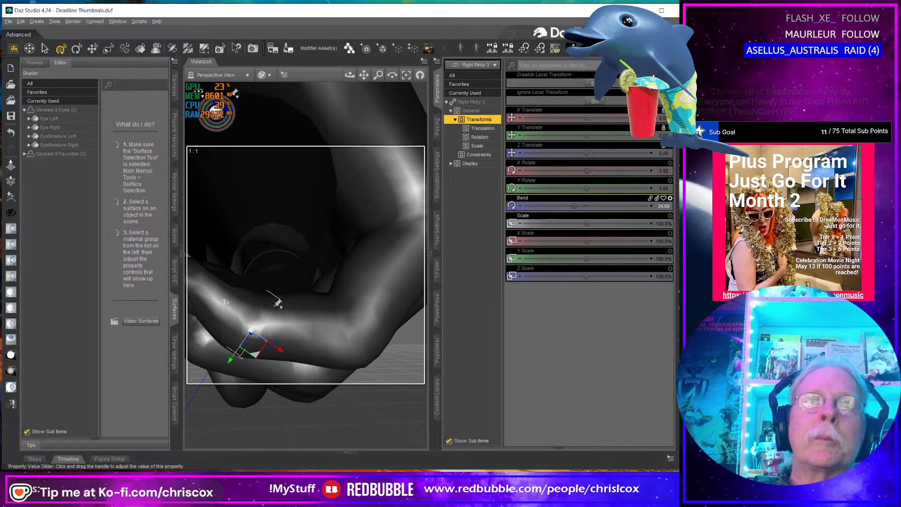
# Step: Wrap the pinky around the mic handle by bending Right Pinky 2 to about 39 and Right Pinky 3 to about 52
pyautogui.moveTo(379, 295); pyautogui.dragTo(373, 320, button='middle')
pyautogui.moveTo(590, 205); pyautogui.dragTo(561, 205)
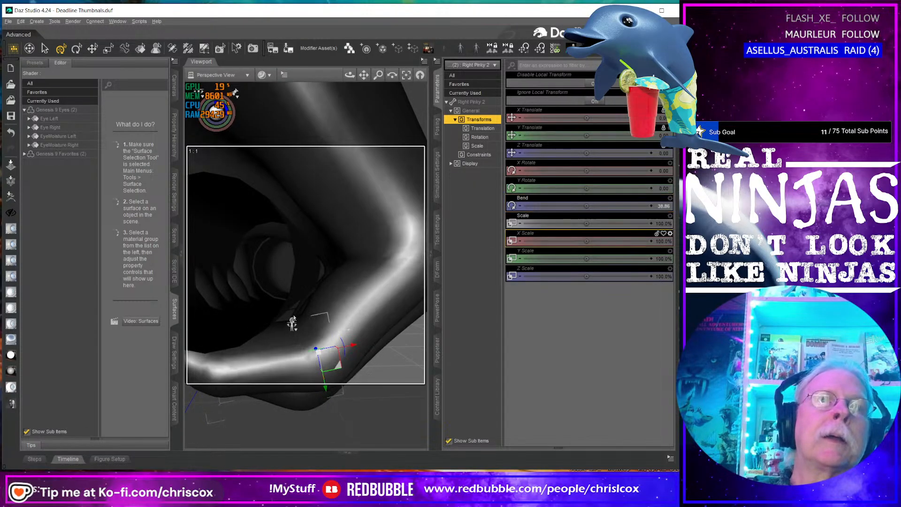
pyautogui.moveTo(361, 310); pyautogui.dragTo(294, 319, button='middle')
pyautogui.click(305, 296)
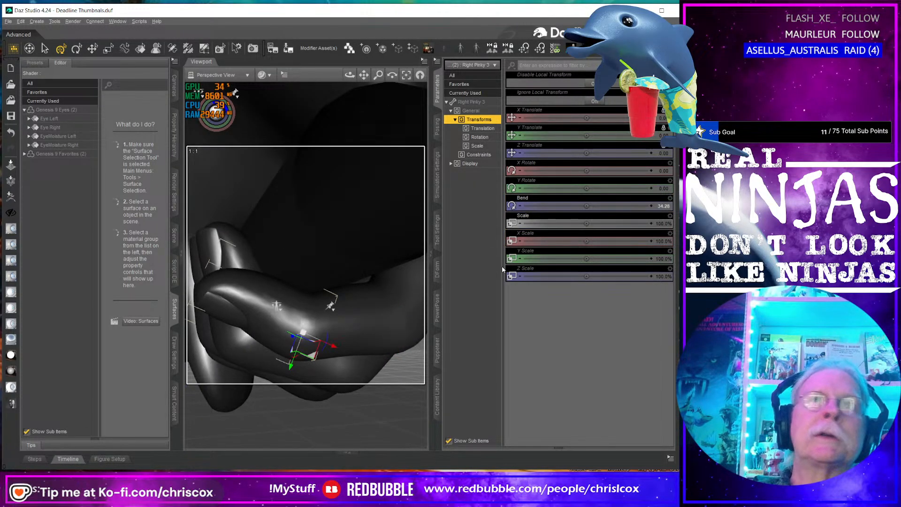
pyautogui.moveTo(585, 206)
pyautogui.mouseDown()
pyautogui.moveTo(613, 206)
pyautogui.moveTo(603, 206)
pyautogui.mouseUp()
pyautogui.moveTo(288, 328)
pyautogui.mouseDown(button='middle')
pyautogui.moveTo(333, 314)
pyautogui.moveTo(358, 331)
pyautogui.moveTo(403, 320)
pyautogui.moveTo(289, 315)
pyautogui.mouseUp(button='middle')
# Step: Parent Deadline Mic (2) to the Right Hand bone of the Genesis 9 figure in the scene hierarchy
pyautogui.scroll(-8, 287, 323)
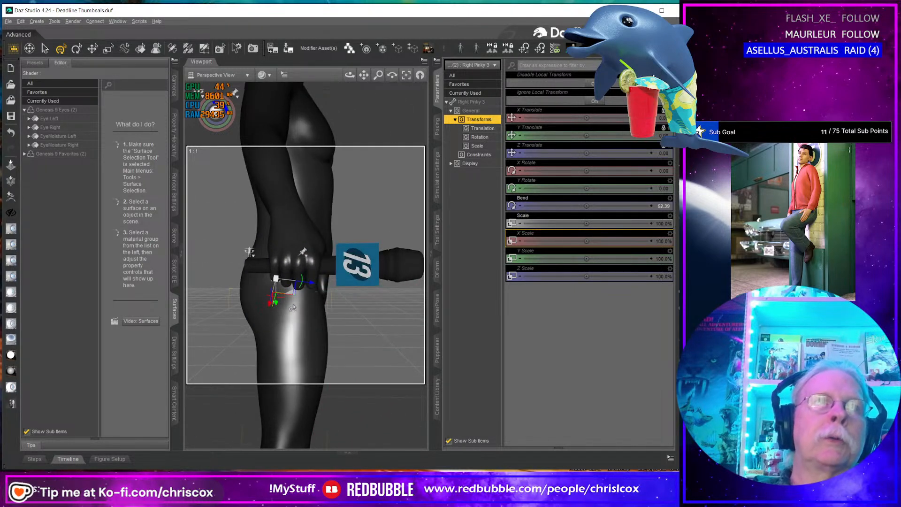
pyautogui.click(307, 246)
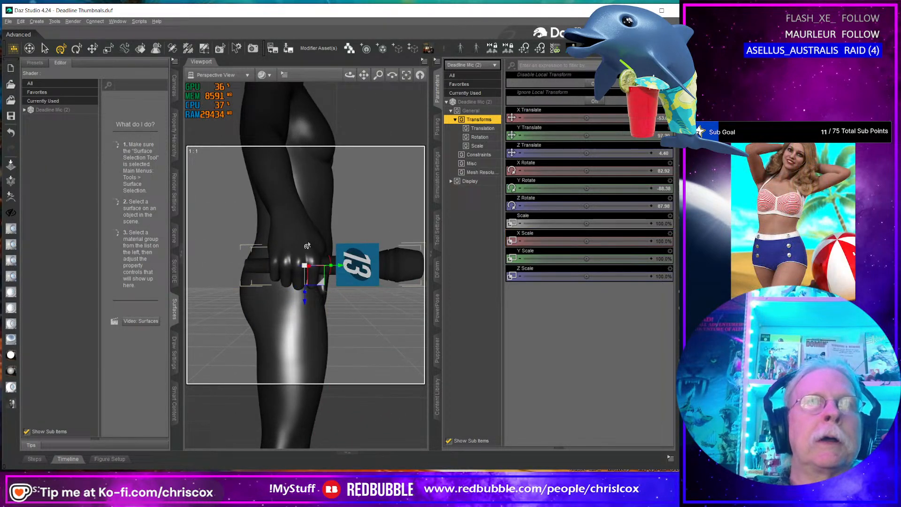
pyautogui.click(175, 235)
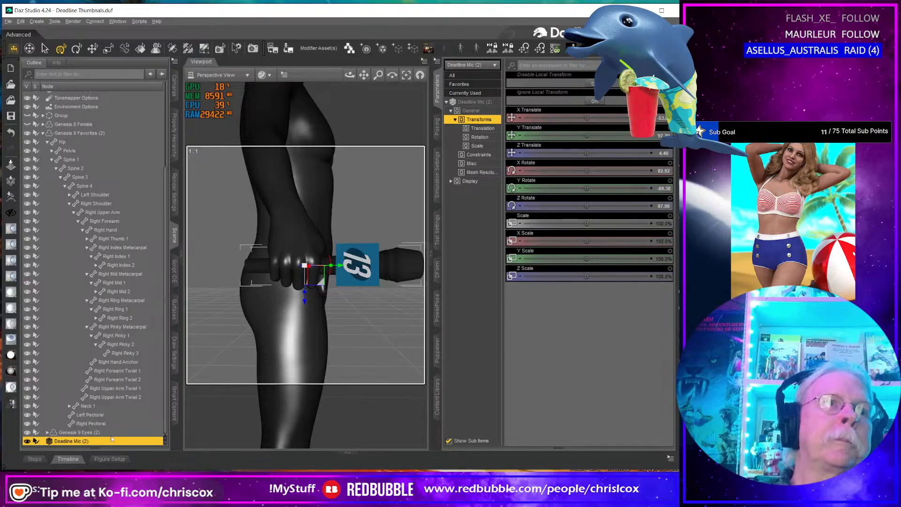
pyautogui.click(295, 251)
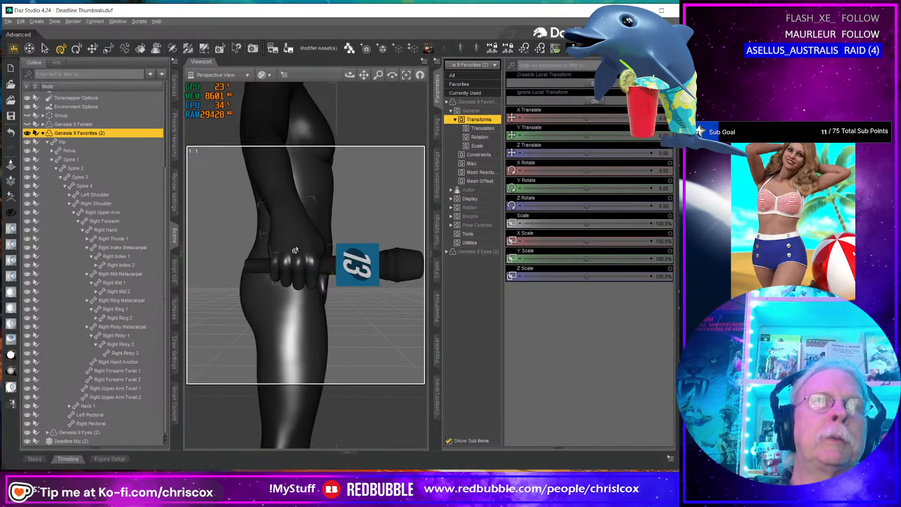
pyautogui.click(295, 251)
pyautogui.moveTo(102, 442); pyautogui.dragTo(106, 234)
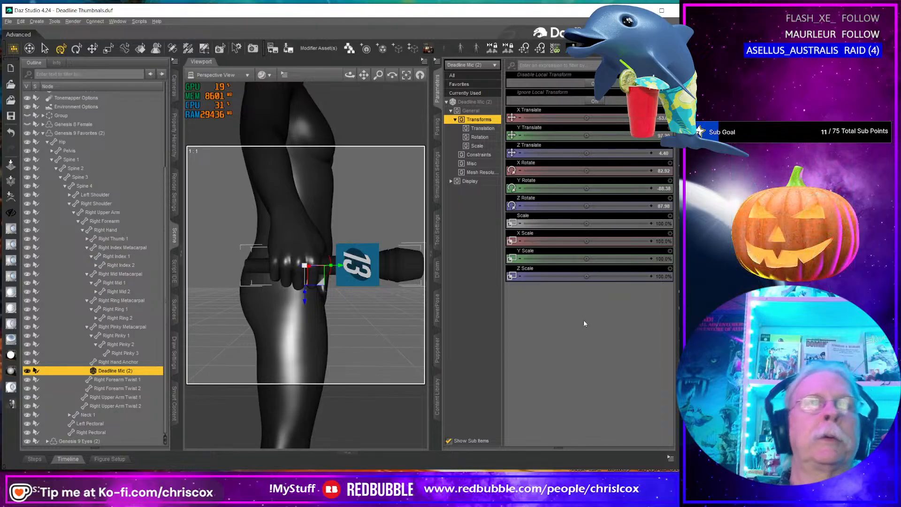
pyautogui.keyDown('alt'); pyautogui.moveTo(350, 296); pyautogui.dragTo(407, 271); pyautogui.keyUp('alt')
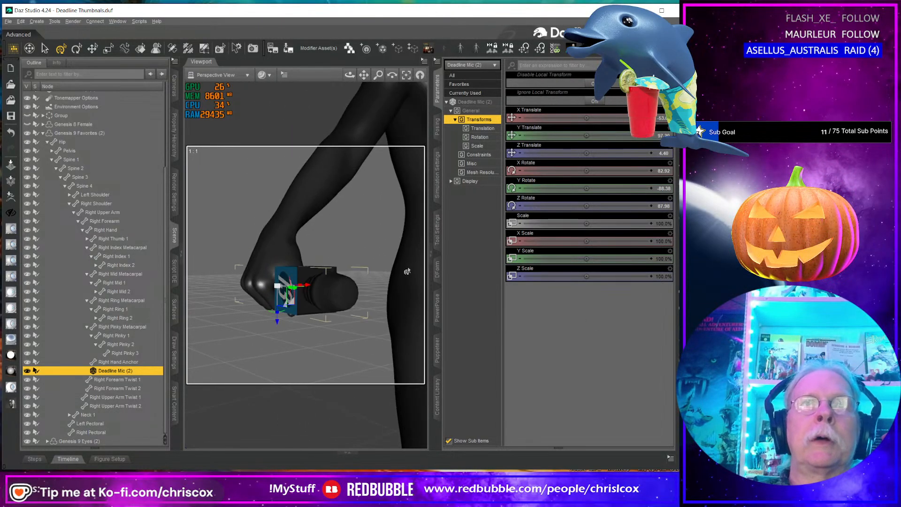
# Step: Select the Genesis 9 Favorites (2) figure and open its Clothing > CCox > Deadline Outfit G9 folder in the content library
pyautogui.click(85, 134)
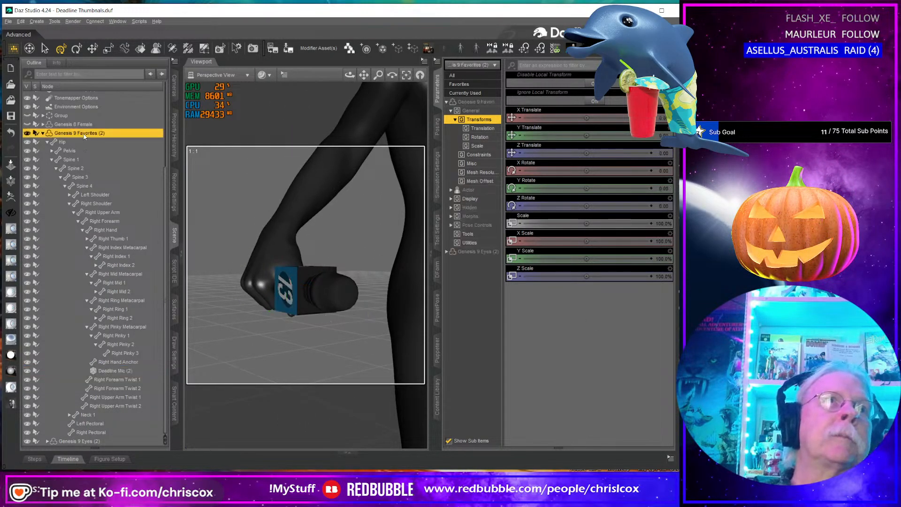
pyautogui.click(438, 396)
pyautogui.moveTo(641, 186); pyautogui.dragTo(525, 194)
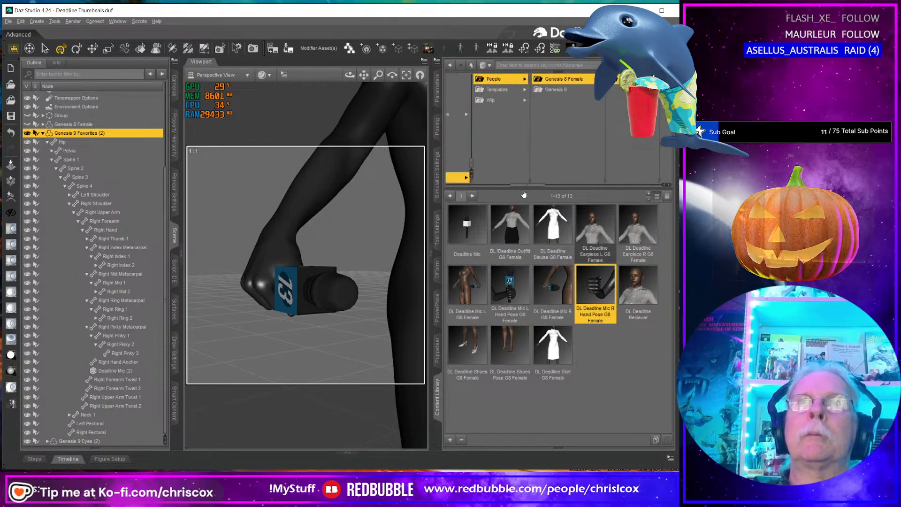
pyautogui.click(559, 91)
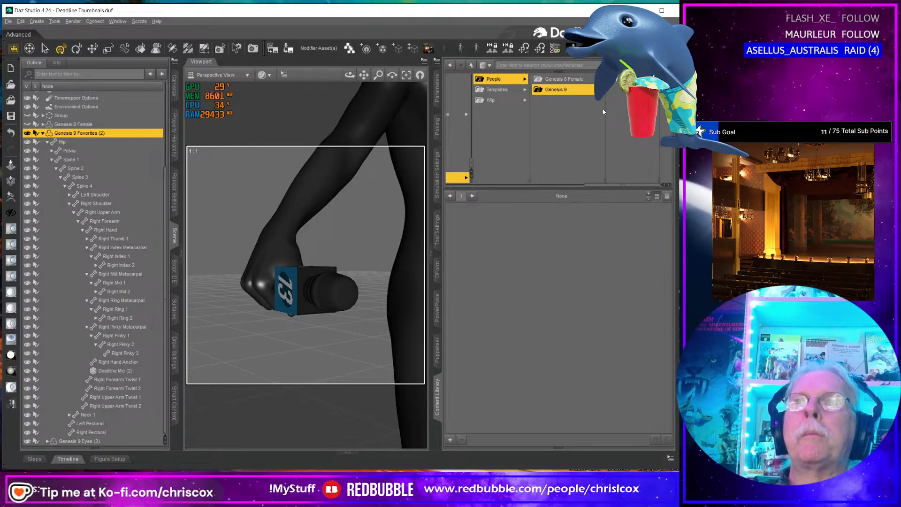
pyautogui.click(631, 79)
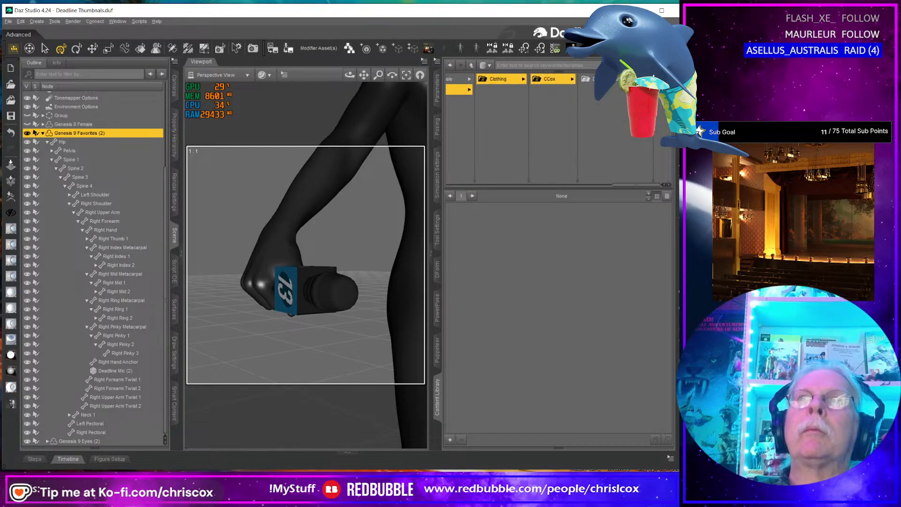
pyautogui.click(622, 79)
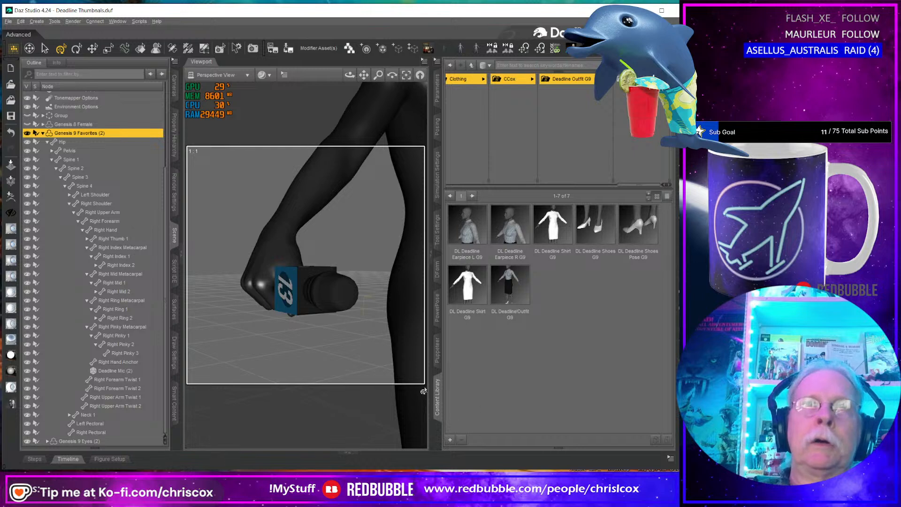
pyautogui.click(450, 439)
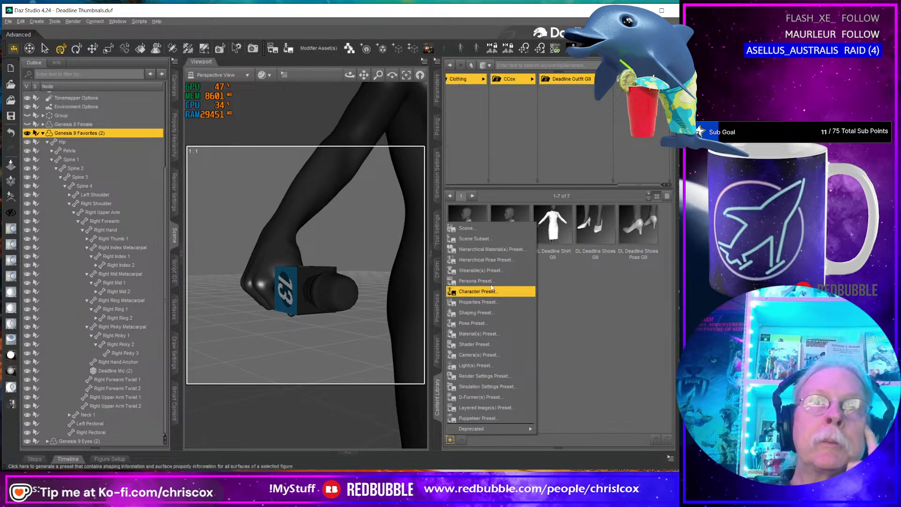
pyautogui.click(494, 270)
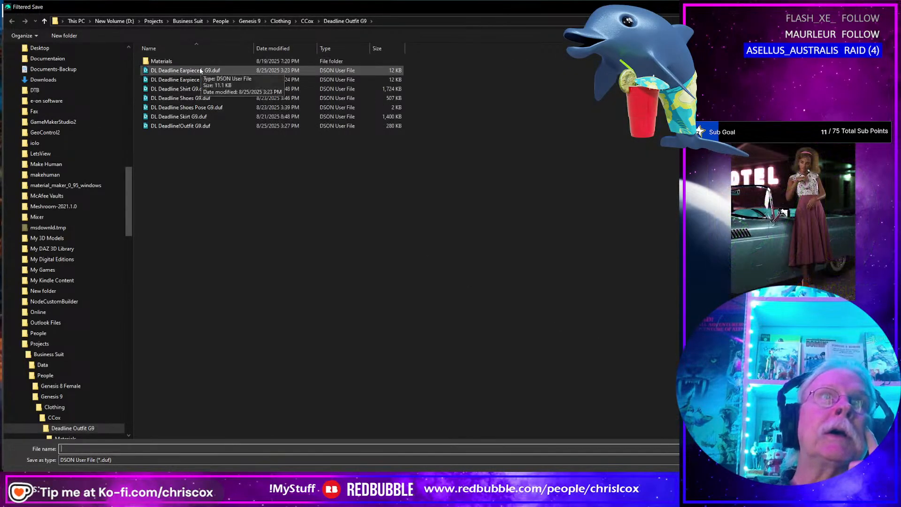
pyautogui.click(165, 100)
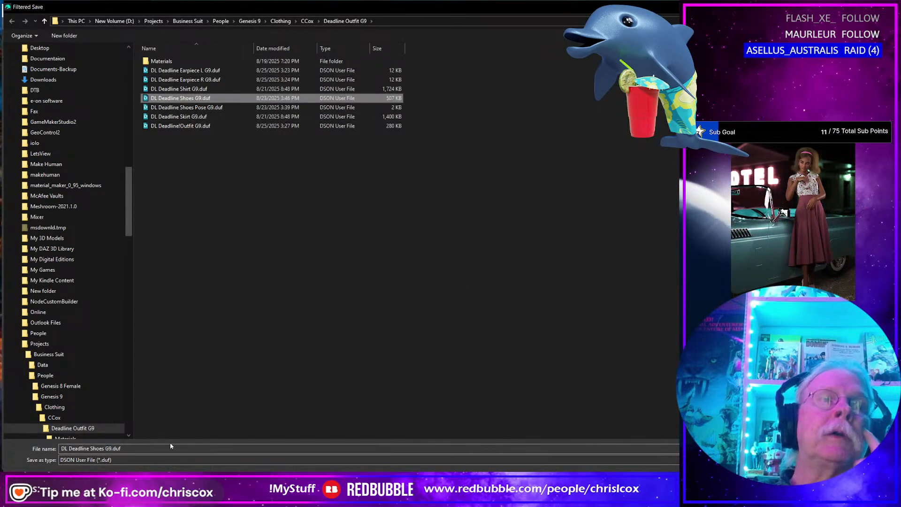
pyautogui.click(93, 449)
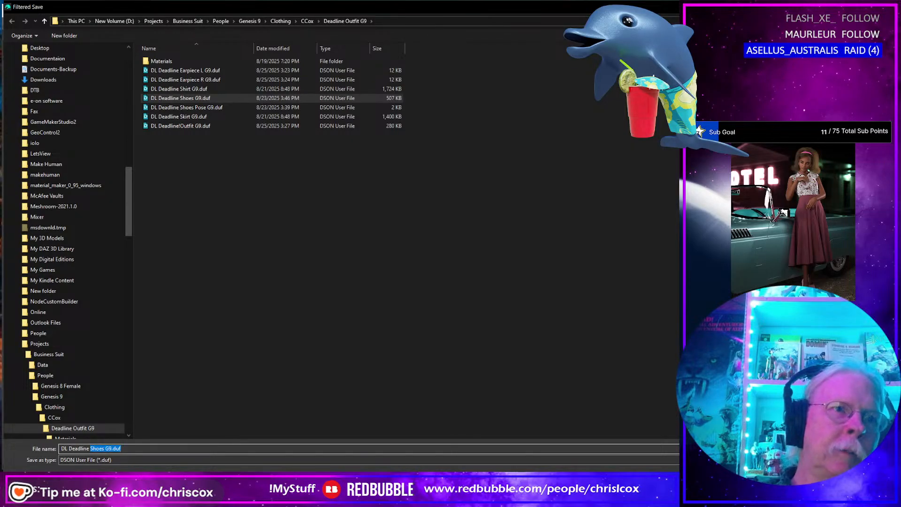
pyautogui.write('Mic R Hand')
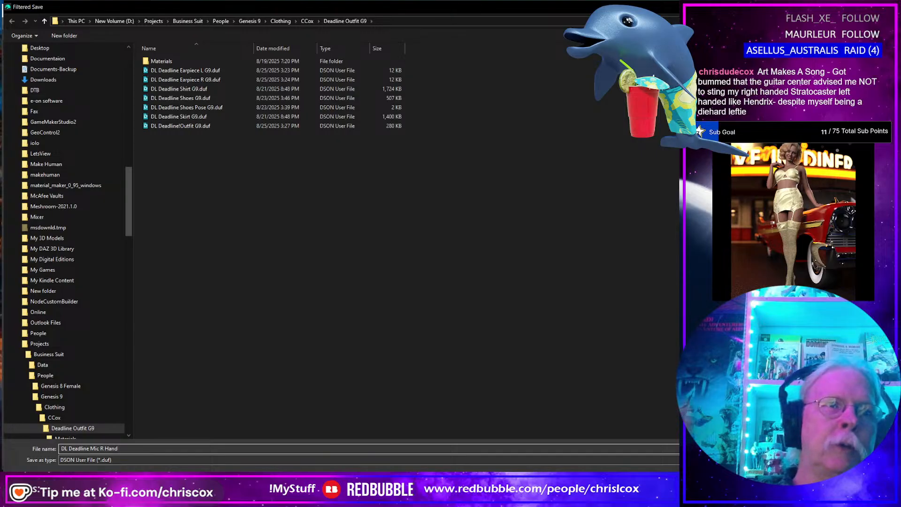
pyautogui.press('Return')
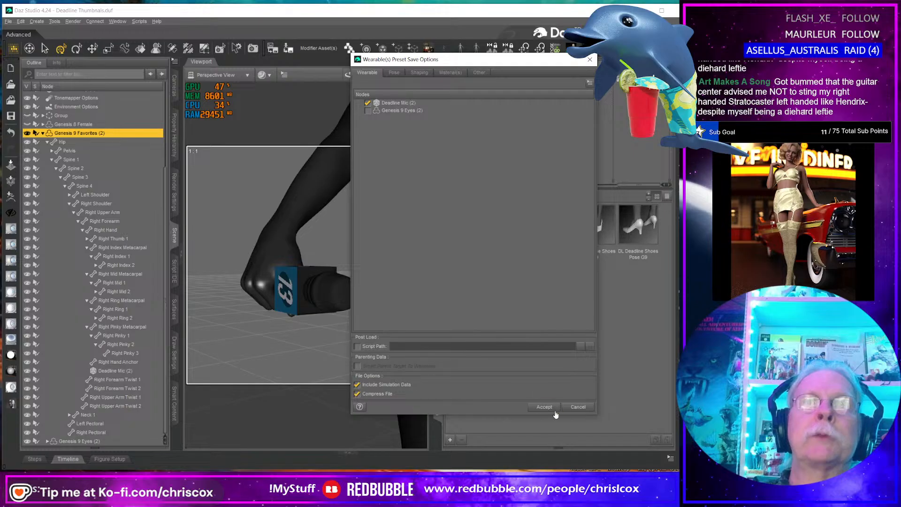
pyautogui.click(394, 73)
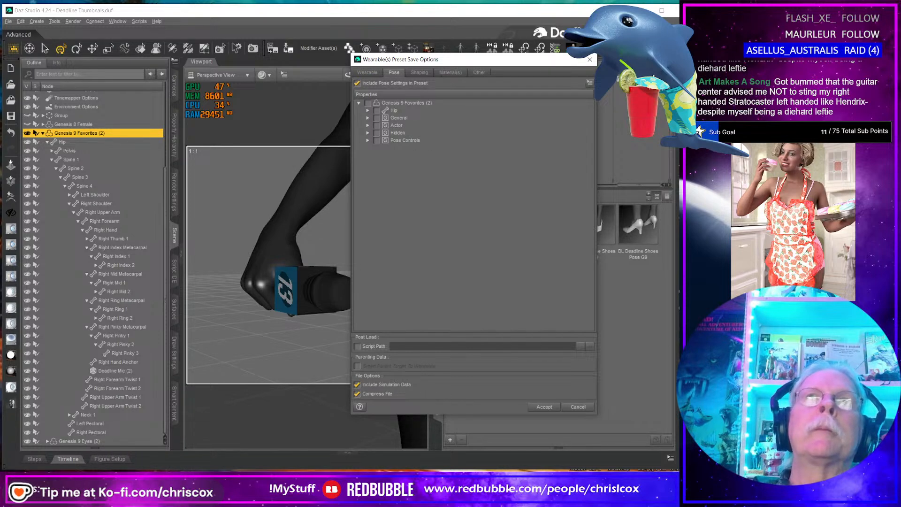
pyautogui.press('Return')
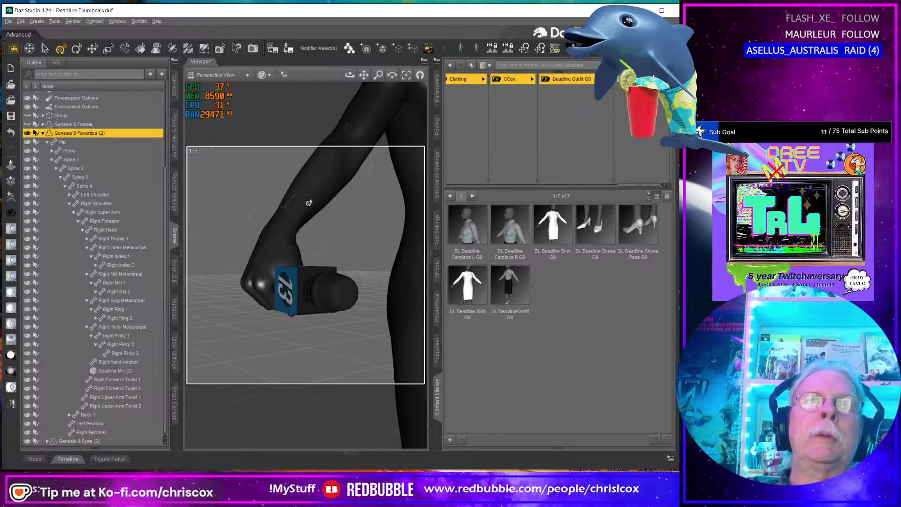
# Step: Set the Base Feminine morph of the Genesis 9 figure to 100%
pyautogui.click(436, 88)
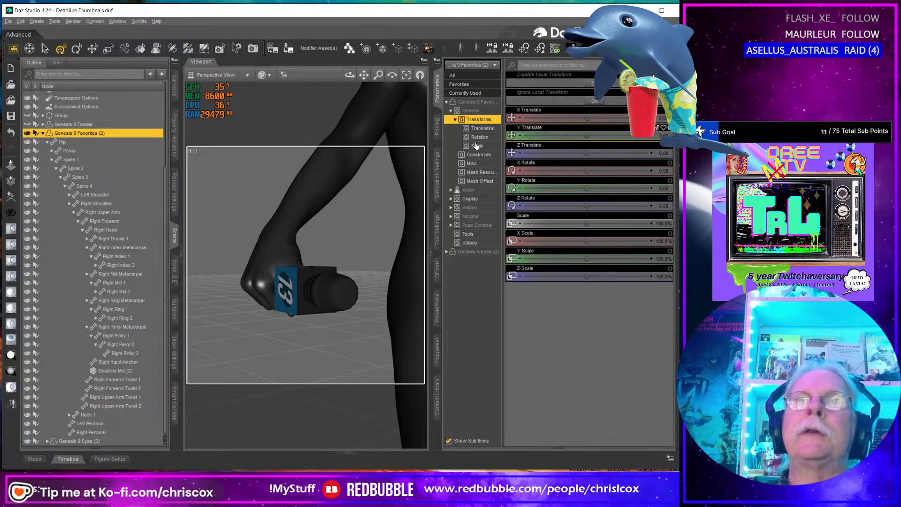
pyautogui.click(462, 85)
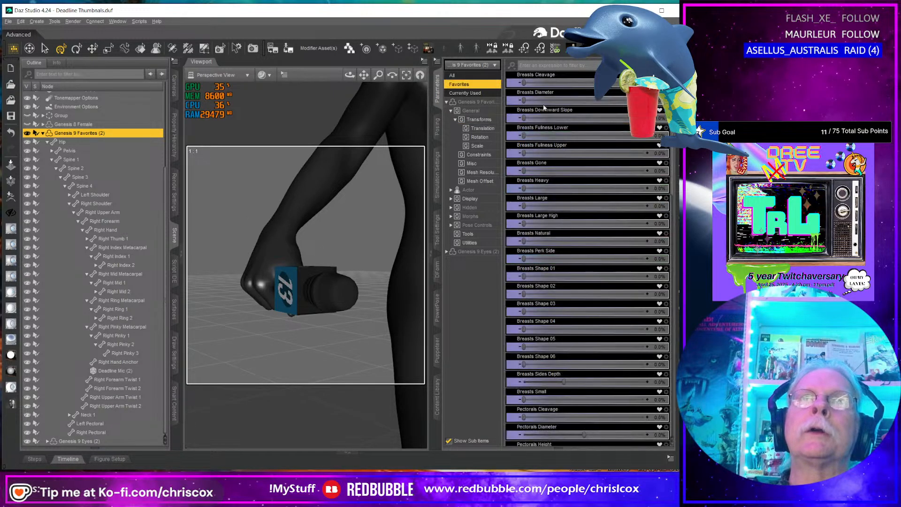
pyautogui.scroll(-5, 589, 264)
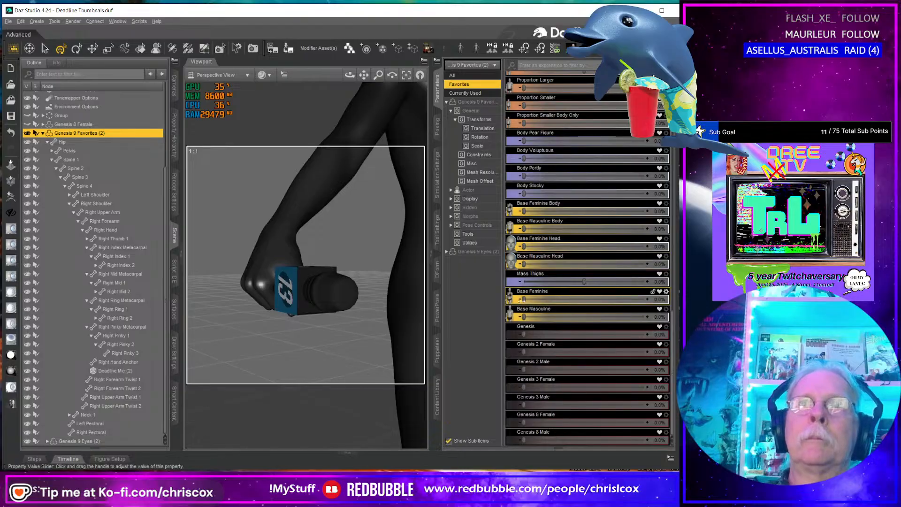
pyautogui.moveTo(524, 299); pyautogui.dragTo(663, 287)
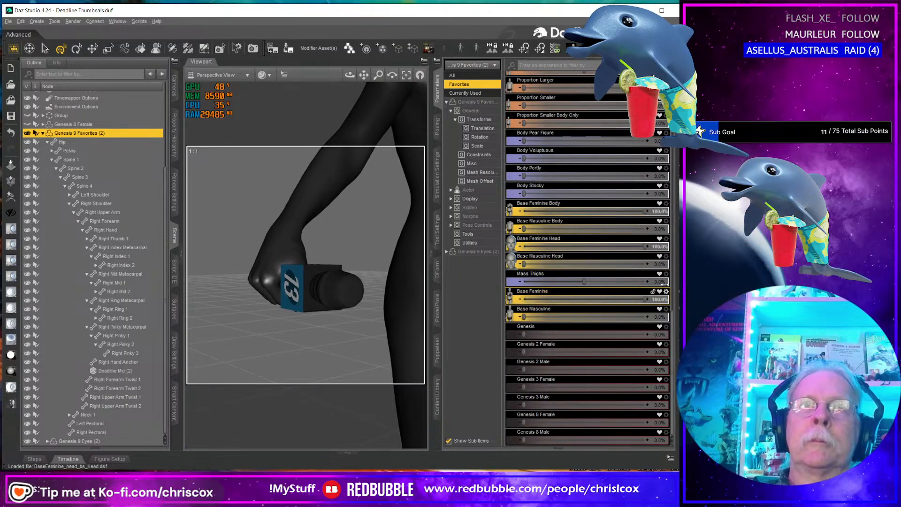
# Step: Examine how the right hand's fingers wrap around the mic handle on the feminine shape from several close angles
pyautogui.moveTo(308, 306); pyautogui.dragTo(260, 294, button='middle')
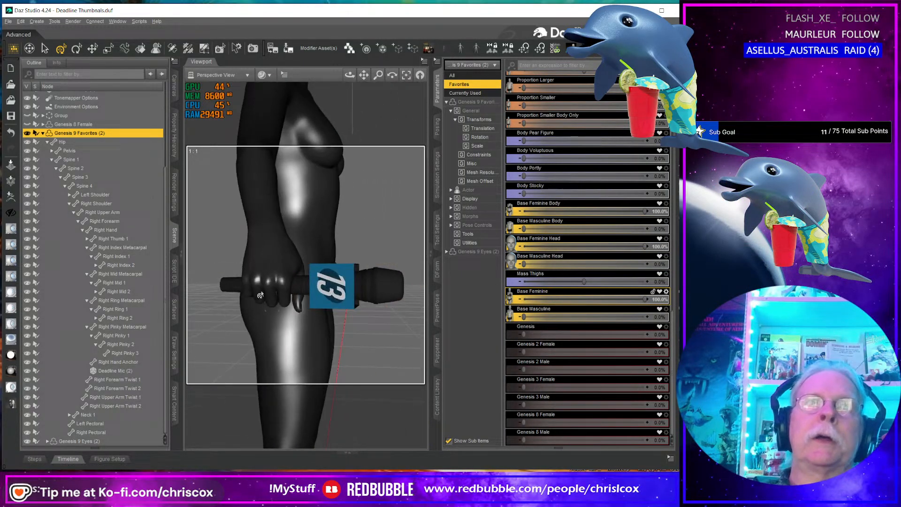
pyautogui.click(266, 267)
pyautogui.scroll(5, 266, 267)
pyautogui.moveTo(225, 183); pyautogui.dragTo(305, 174, button='middle')
pyautogui.scroll(-3, 305, 188)
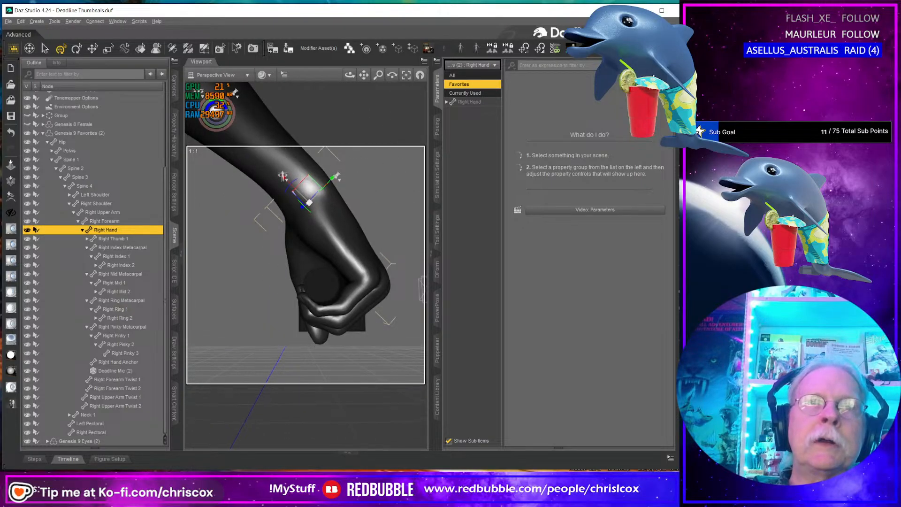
pyautogui.moveTo(305, 277)
pyautogui.mouseDown(button='middle')
pyautogui.moveTo(256, 268)
pyautogui.moveTo(287, 281)
pyautogui.mouseUp(button='middle')
pyautogui.scroll(5, 286, 280)
pyautogui.scroll(-2, 288, 281)
pyautogui.scroll(2, 288, 281)
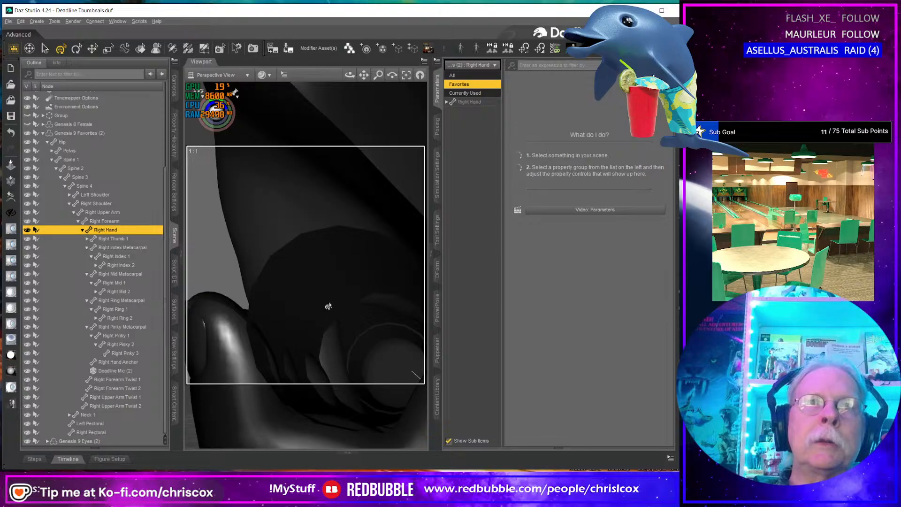
pyautogui.moveTo(328, 306); pyautogui.dragTo(324, 347, button='middle')
# Step: Refit the ring finger's Bend values from Right Ring 1 to Right Ring 3 around the mic handle, and set Right Index 3's Bend to about 64
pyautogui.click(396, 352)
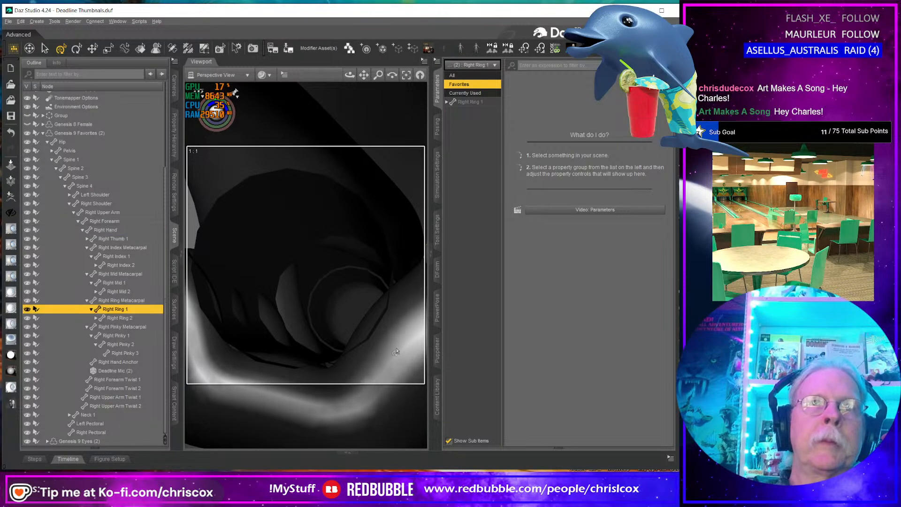
pyautogui.click(439, 100)
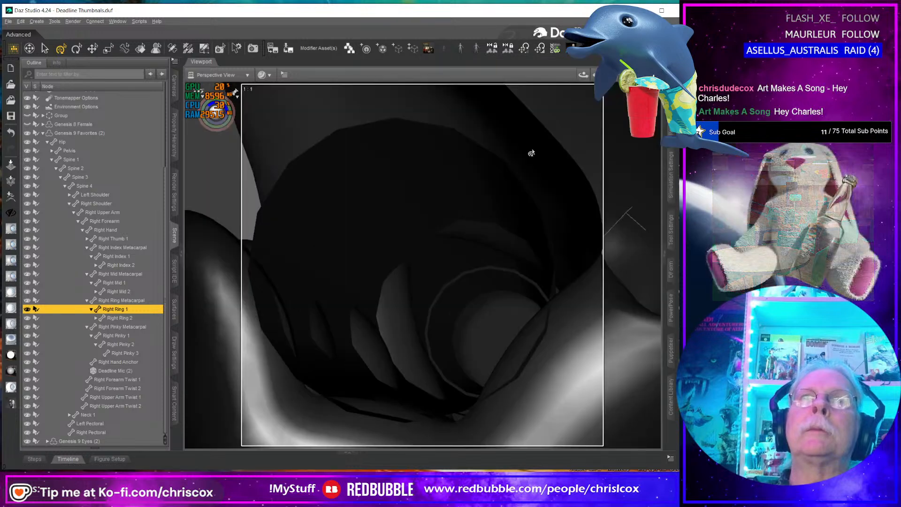
pyautogui.click(665, 142)
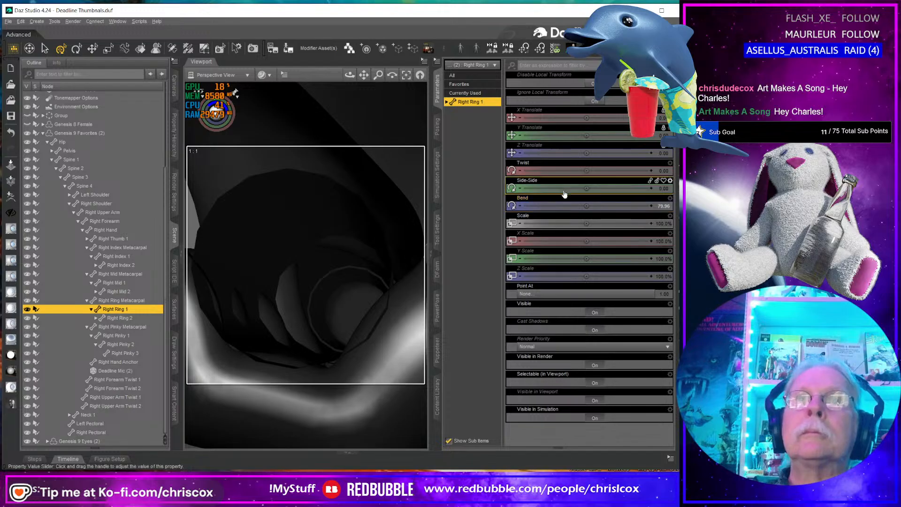
pyautogui.moveTo(586, 206)
pyautogui.mouseDown()
pyautogui.moveTo(568, 206)
pyautogui.moveTo(604, 207)
pyautogui.mouseUp()
pyautogui.click(120, 318)
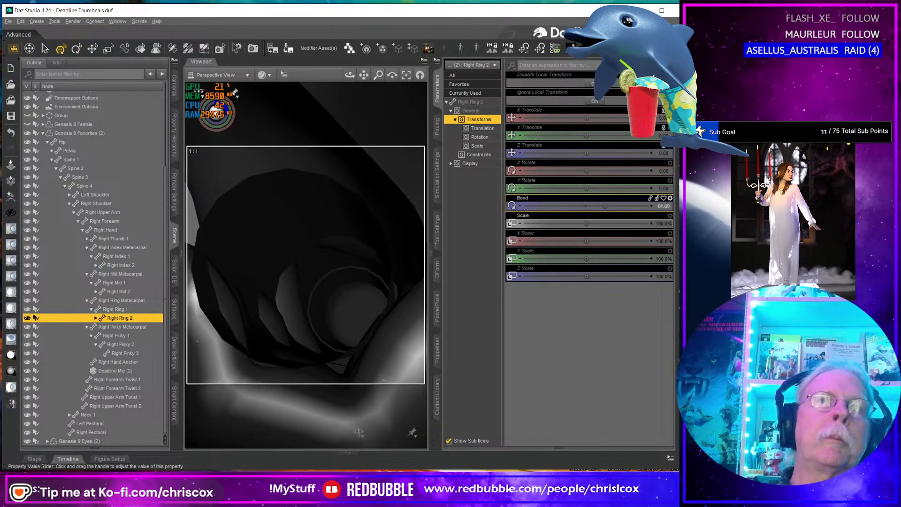
pyautogui.click(225, 316)
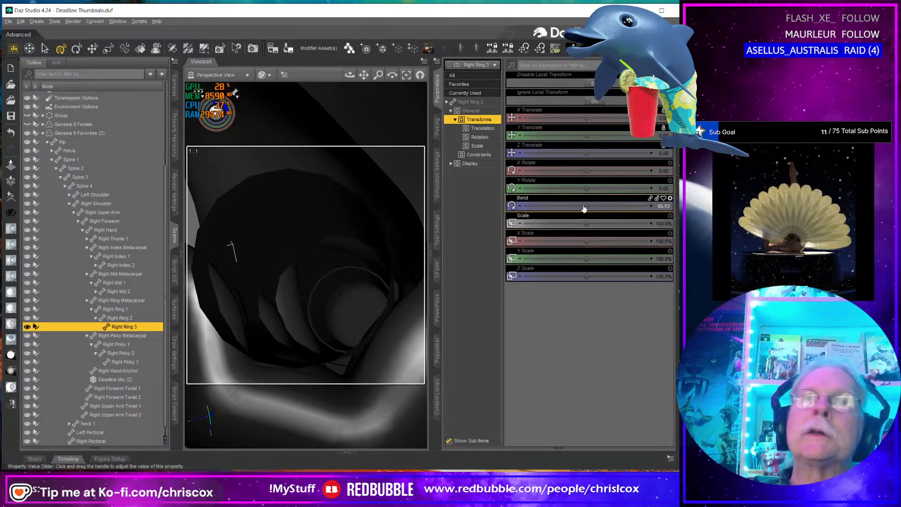
pyautogui.moveTo(586, 206); pyautogui.dragTo(567, 207)
pyautogui.click(273, 323)
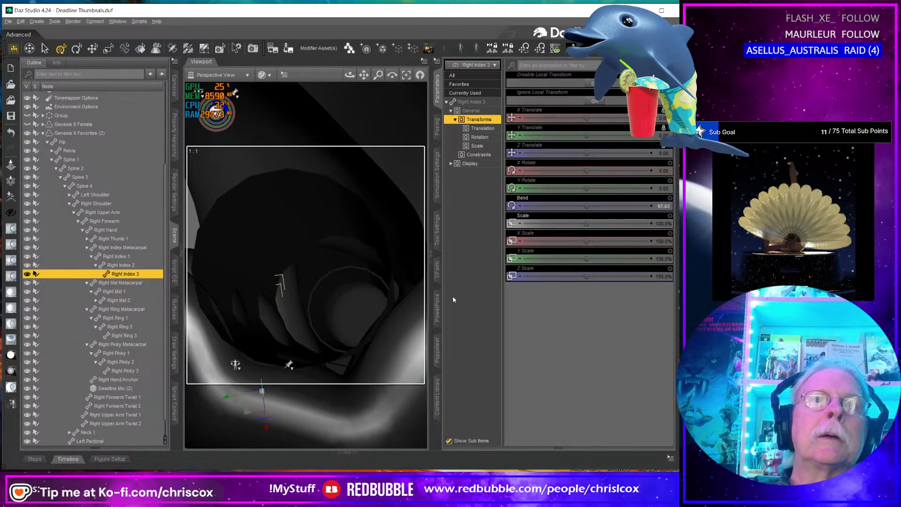
pyautogui.moveTo(586, 205); pyautogui.dragTo(569, 206)
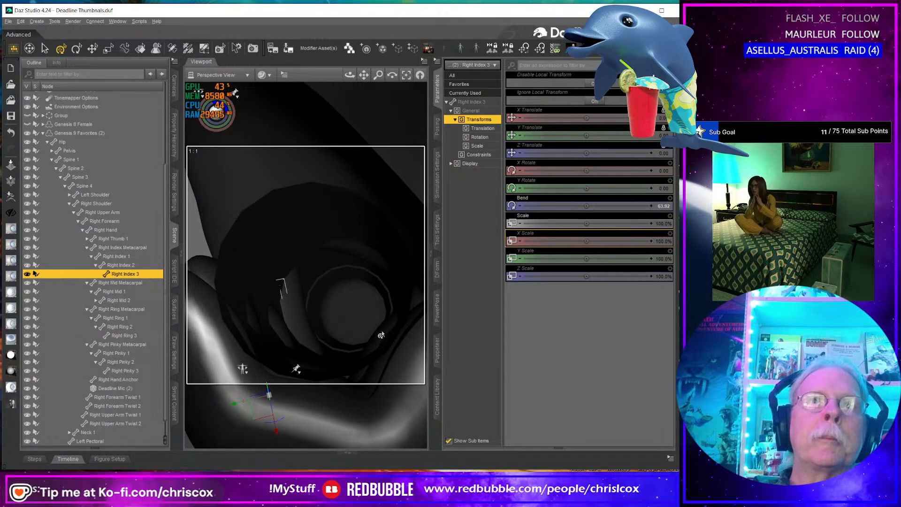
# Step: Set the Bend of Right Thumb 2 to about -20 to fit the thumb against the mic handle
pyautogui.moveTo(334, 337)
pyautogui.mouseDown(button='middle')
pyautogui.moveTo(378, 346)
pyautogui.moveTo(389, 324)
pyautogui.moveTo(371, 313)
pyautogui.moveTo(329, 319)
pyautogui.moveTo(366, 347)
pyautogui.moveTo(331, 338)
pyautogui.mouseUp(button='middle')
pyautogui.scroll(2, 336, 336)
pyautogui.scroll(-4, 336, 336)
pyautogui.scroll(1, 336, 336)
pyautogui.scroll(5, 331, 338)
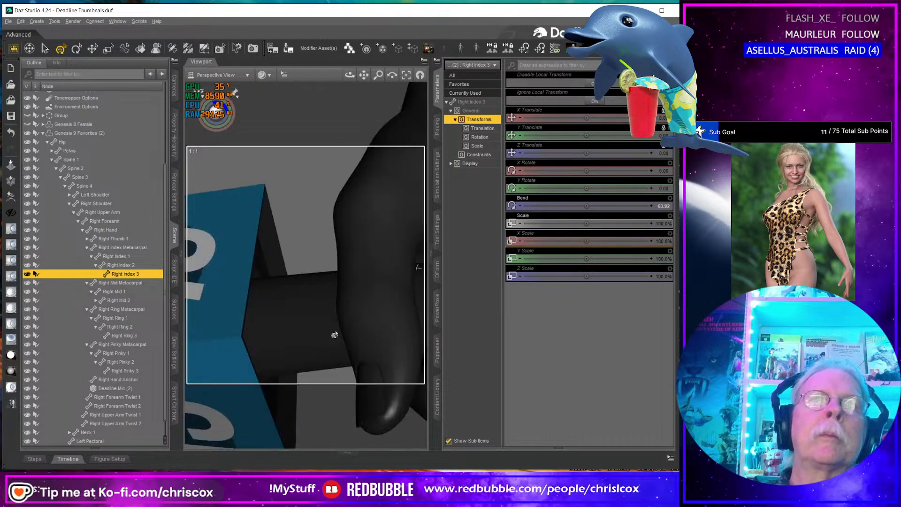
pyautogui.moveTo(414, 290); pyautogui.dragTo(367, 299, button='middle')
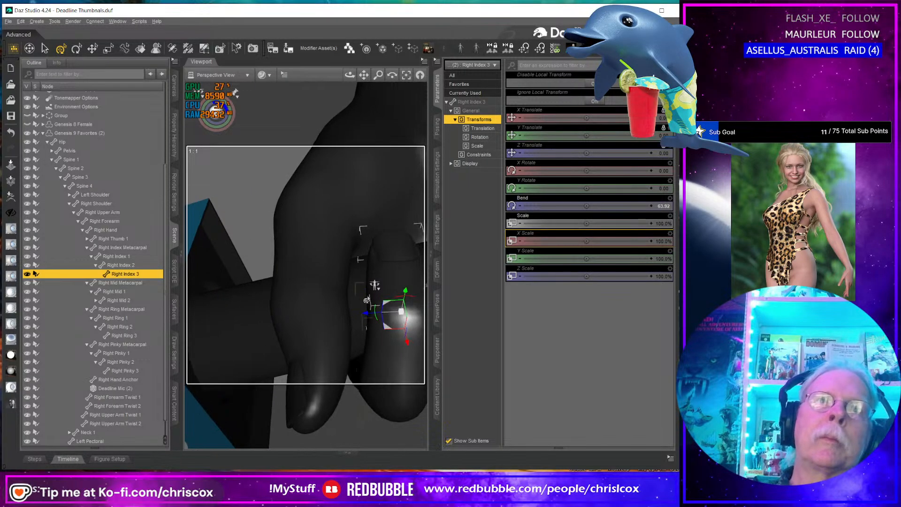
pyautogui.click(326, 269)
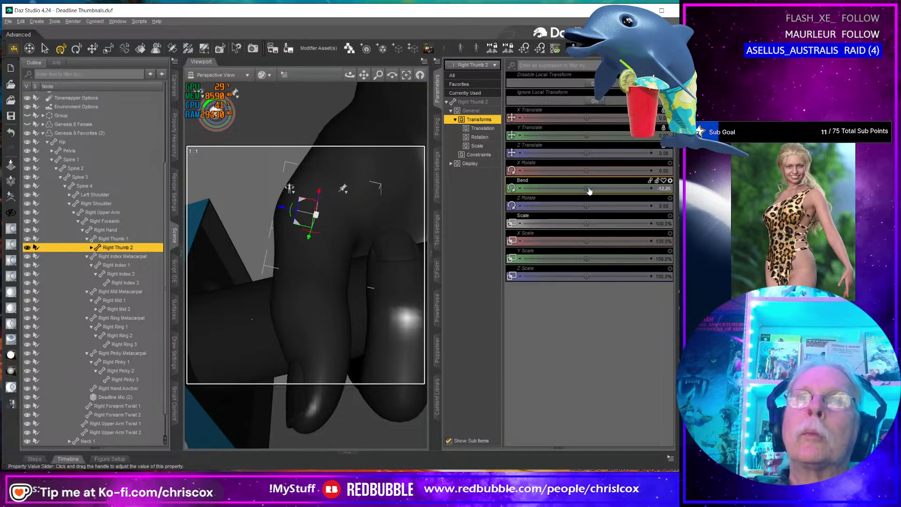
pyautogui.moveTo(589, 190); pyautogui.dragTo(566, 190)
# Step: Frame the hand holding the mic, select the Genesis 9 Favorites (2) figure and start saving a Wearable(s) Preset in the Deadline Outfit G9 folder
pyautogui.moveTo(306, 302); pyautogui.dragTo(302, 327, button='middle')
pyautogui.scroll(2, 294, 334)
pyautogui.scroll(-5, 296, 333)
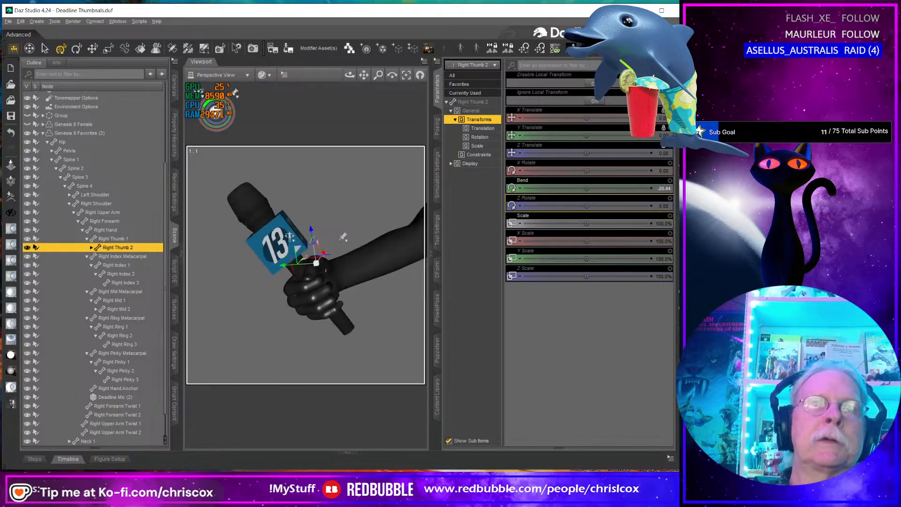
pyautogui.moveTo(326, 271); pyautogui.dragTo(324, 300, button='middle')
pyautogui.click(310, 291)
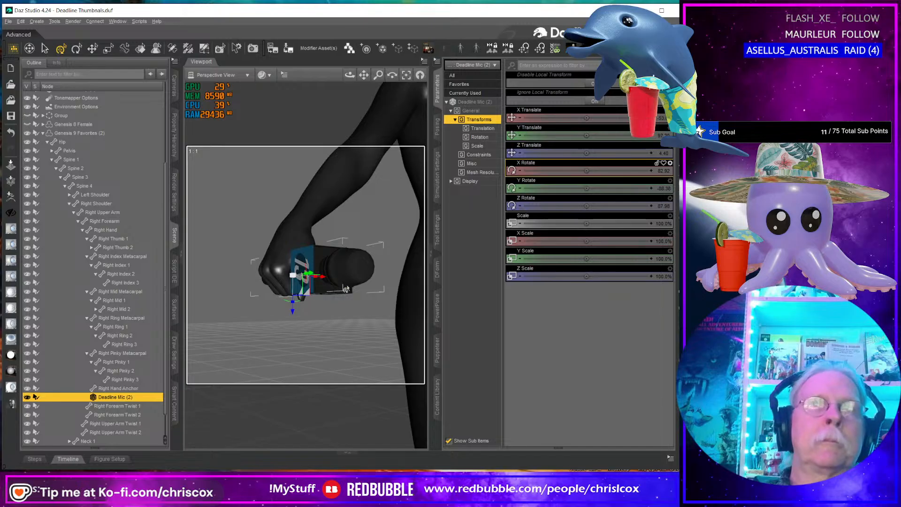
pyautogui.click(271, 256)
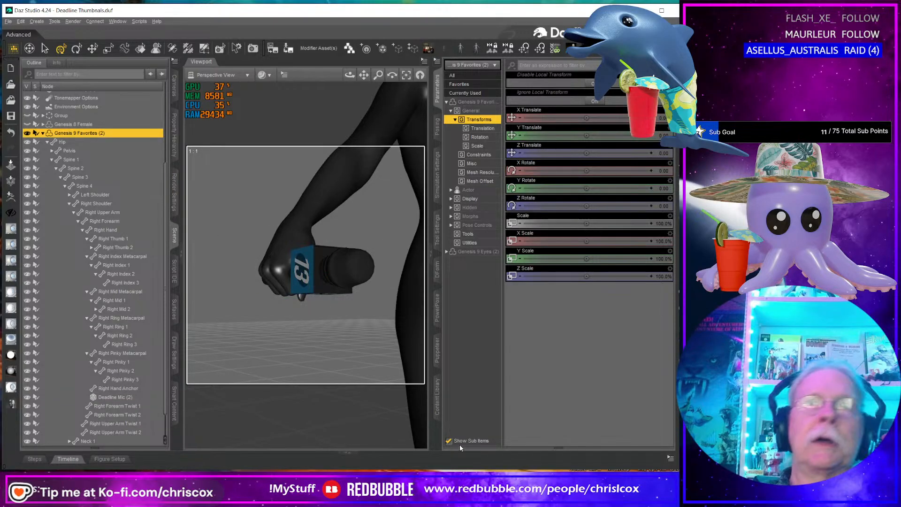
pyautogui.click(437, 396)
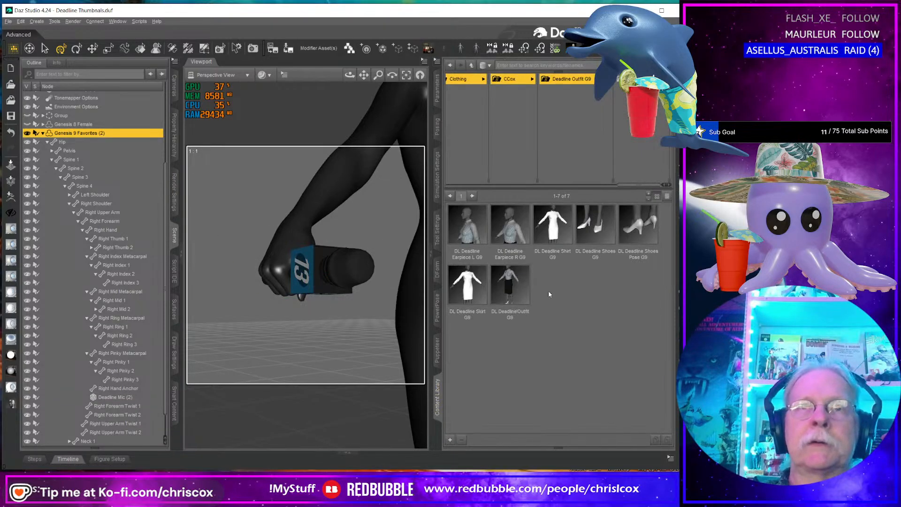
pyautogui.click(450, 439)
pyautogui.click(497, 269)
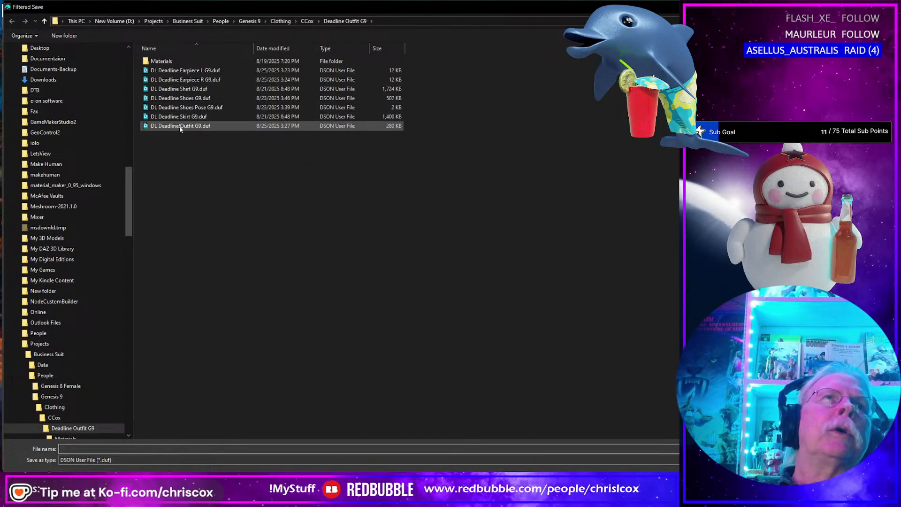
# Step: Name the wearables preset DL Deadline Mic R Hand G9.duf, based on the existing skirt preset's file name
pyautogui.click(180, 118)
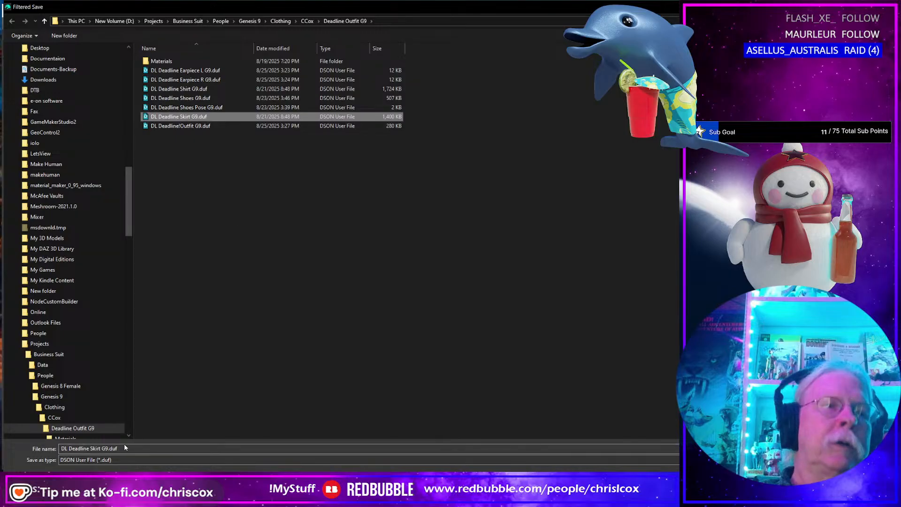
pyautogui.click(90, 448)
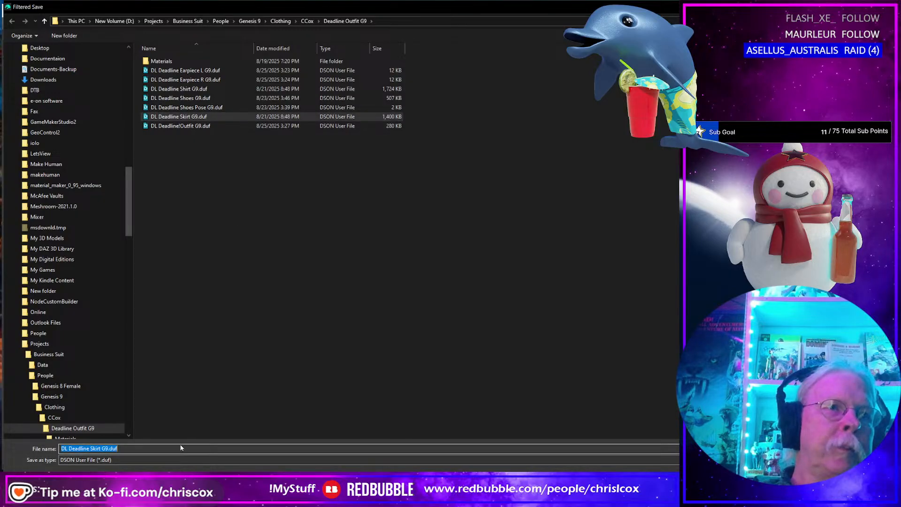
pyautogui.hotkey('shift', 'Left')
pyautogui.hotkey('shift', 'Left')
pyautogui.hotkey('shift', 'Left')
pyautogui.hotkey('shift', 'Left')
pyautogui.hotkey('shift', 'Left')
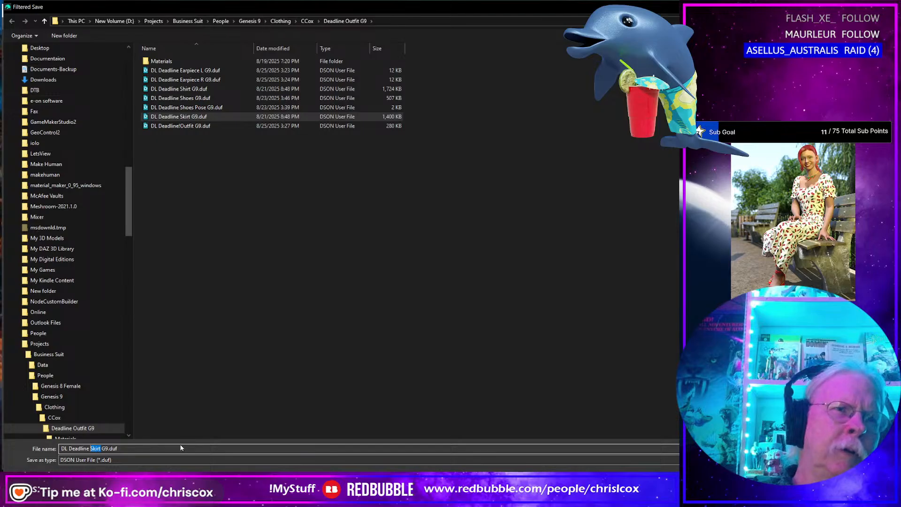
pyautogui.write('Mic R Hand')
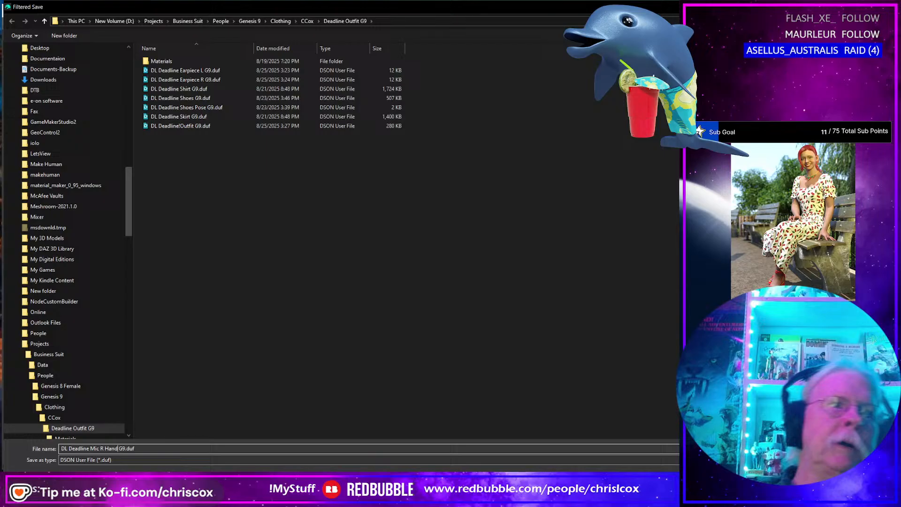
pyautogui.press('Return')
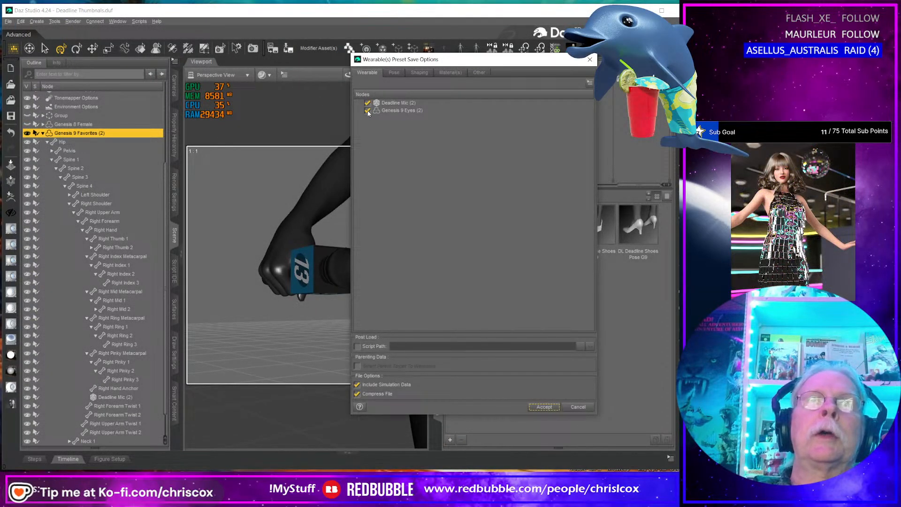
# Step: Include pose settings in the preset only for Right Thumb 1, the right finger metacarpals and the right hand's Pose Controls, and save it
pyautogui.click(395, 74)
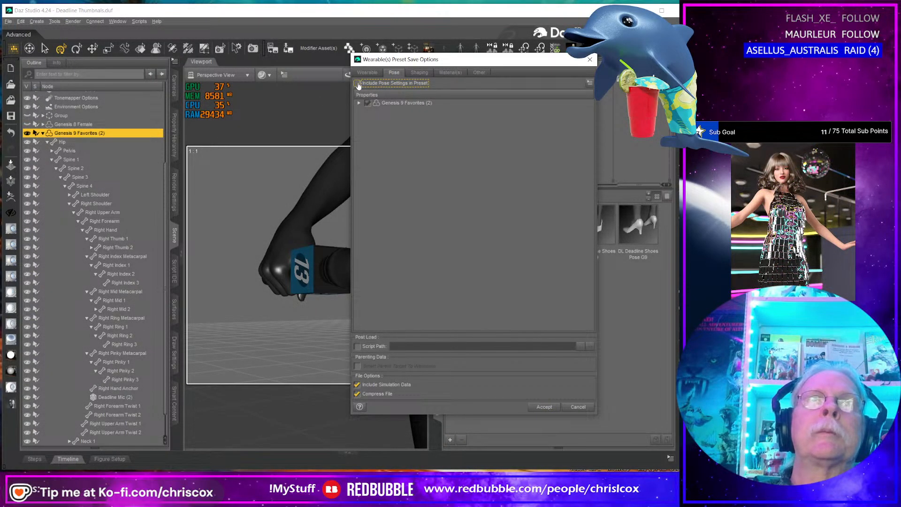
pyautogui.click(359, 103)
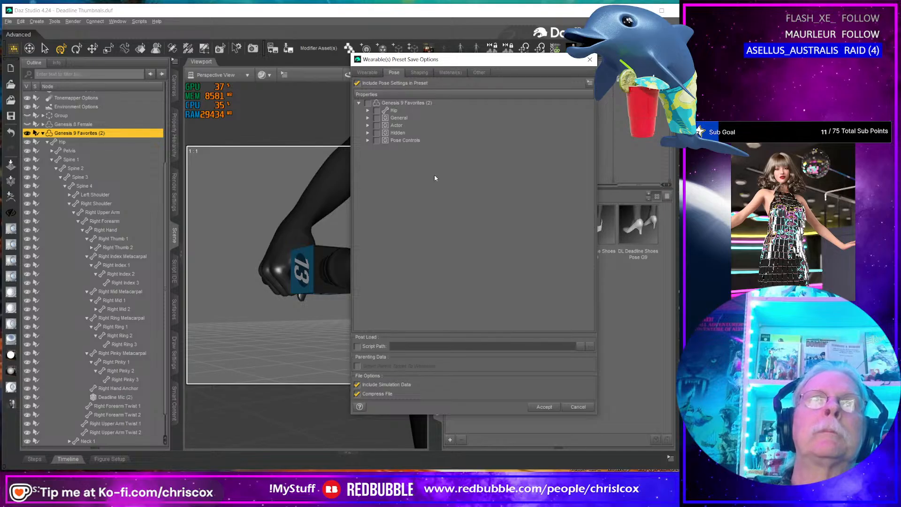
pyautogui.click(367, 111)
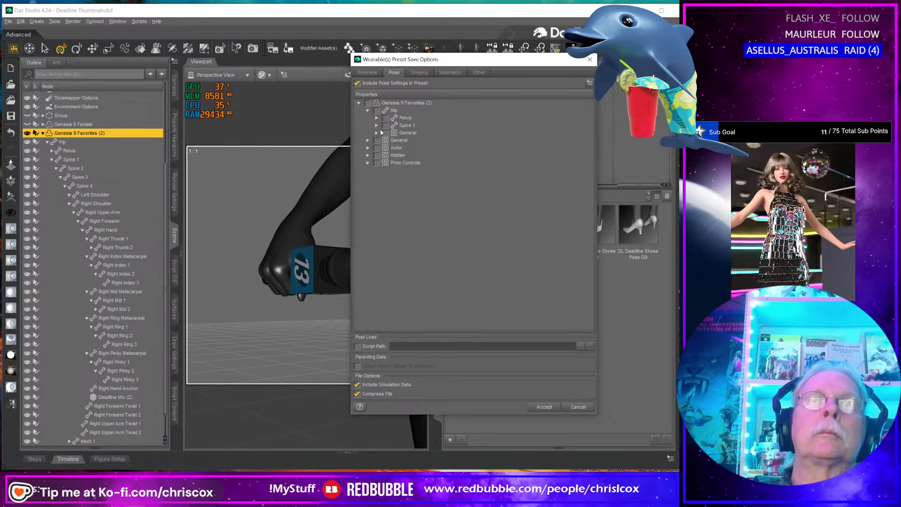
pyautogui.click(376, 125)
pyautogui.click(385, 133)
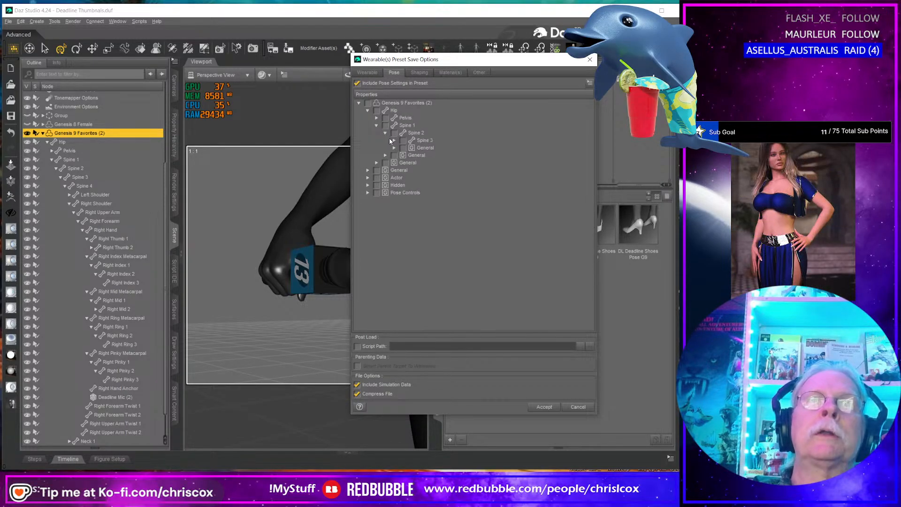
pyautogui.click(395, 141)
pyautogui.click(403, 148)
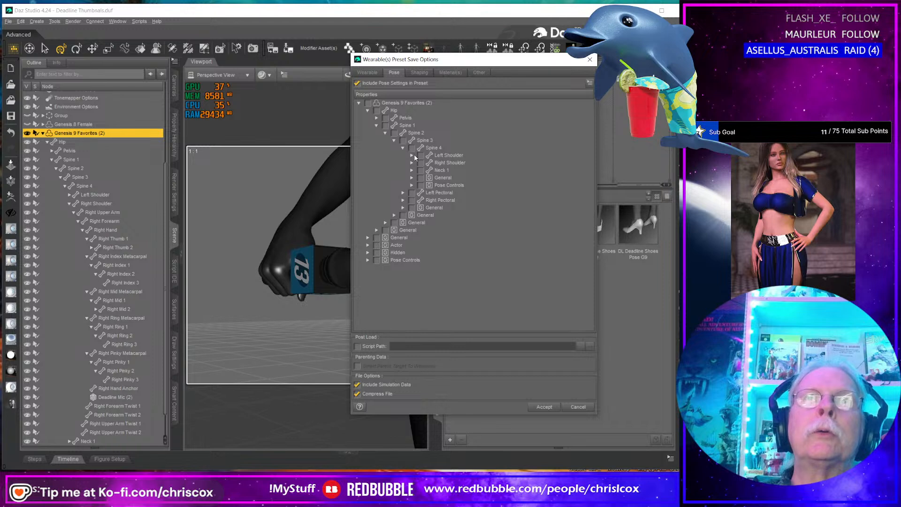
pyautogui.click(412, 163)
pyautogui.click(420, 170)
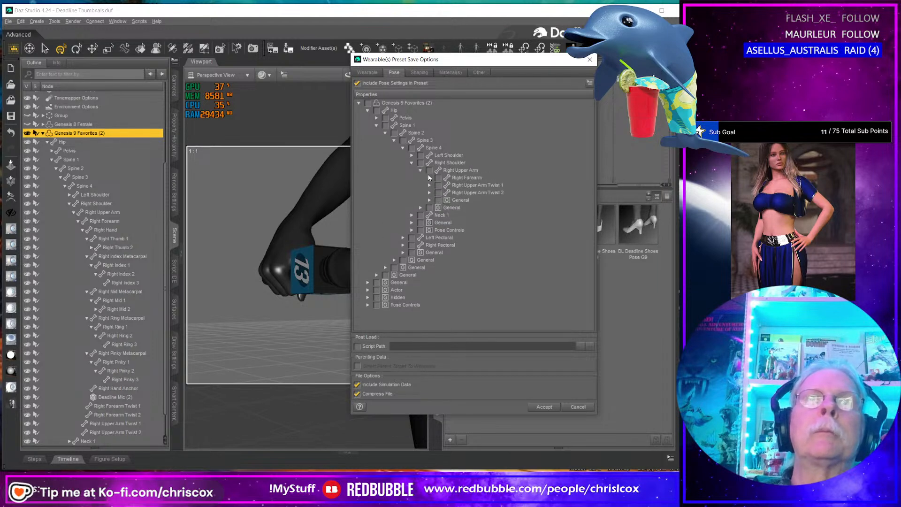
pyautogui.click(430, 178)
pyautogui.click(437, 186)
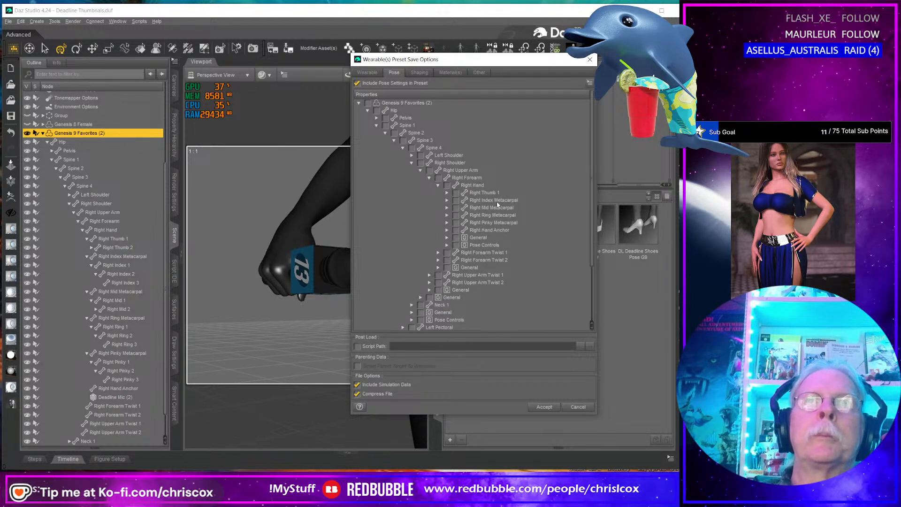
pyautogui.click(455, 193)
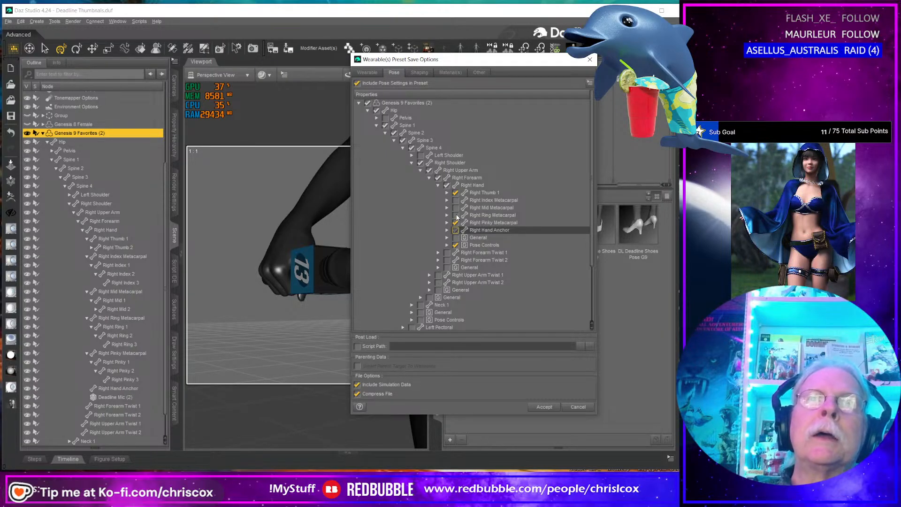
pyautogui.click(544, 407)
# Step: Mirror Deadline Mic (2) to the opposite side with Symmetry, using Swap Left and Right, and select the Genesis 9 Favorites (2) figure
pyautogui.scroll(-4, 330, 316)
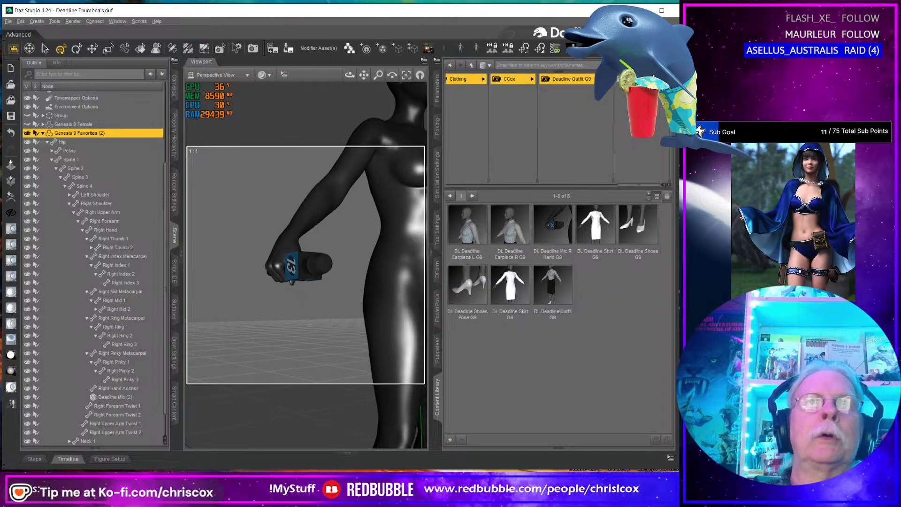
pyautogui.click(317, 278)
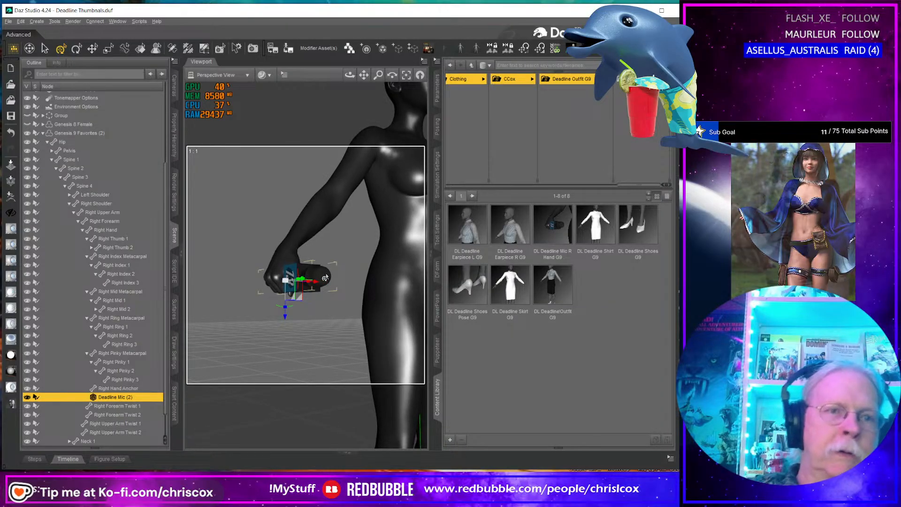
pyautogui.hotkey('ctrl', 'shift', 'y')
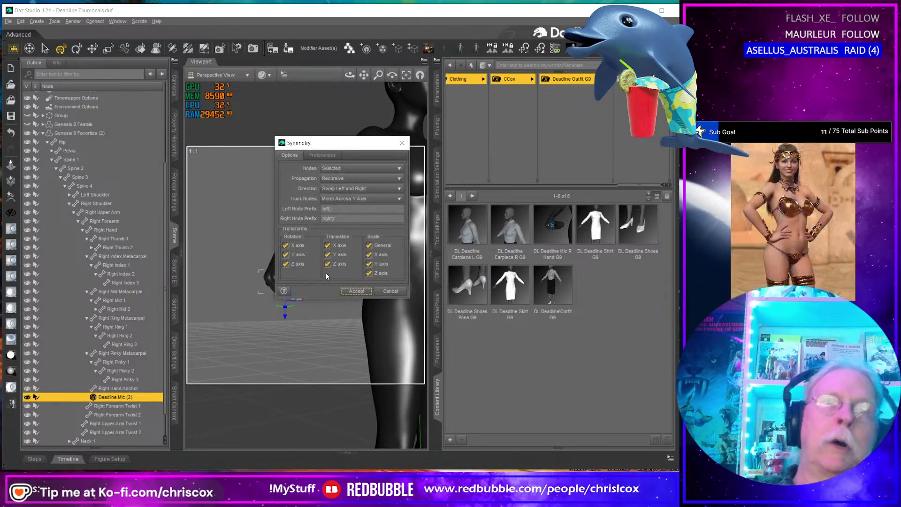
pyautogui.click(351, 291)
pyautogui.click(313, 231)
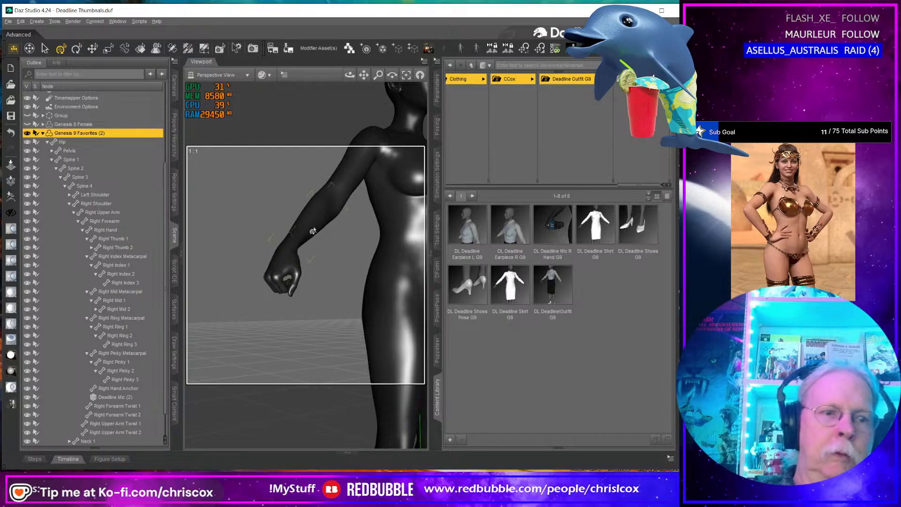
# Step: Mirror the pose of the Genesis 9 Favorites (2) figure with Symmetry, using Recursive propagation and Swap Left and Right
pyautogui.hotkey('ctrl', 'shift', 'y')
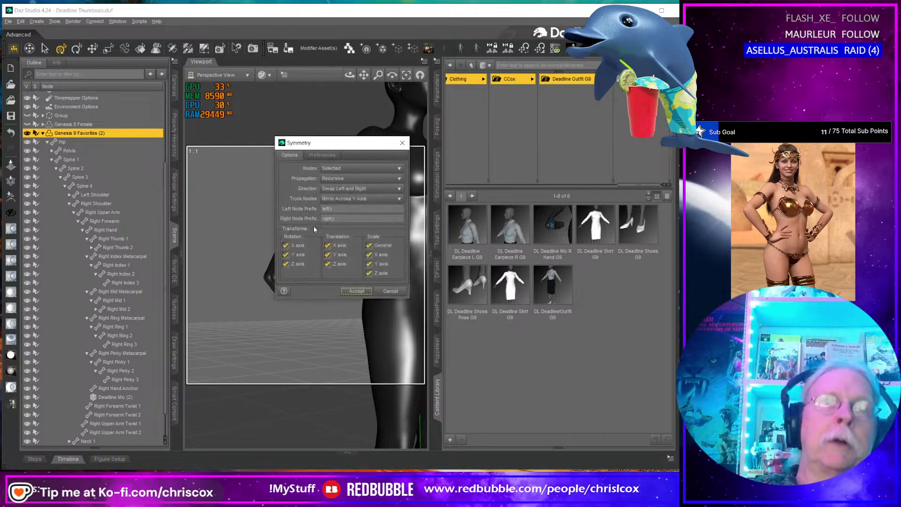
pyautogui.click(360, 289)
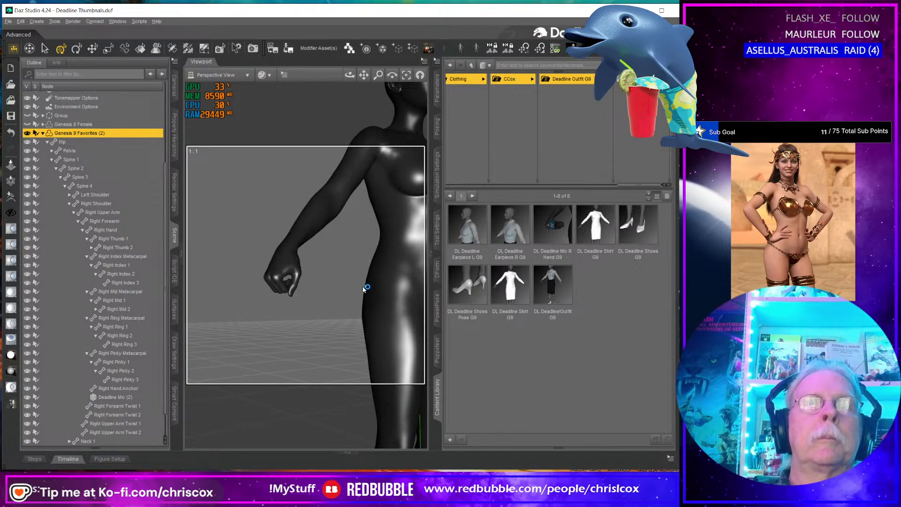
pyautogui.moveTo(363, 290); pyautogui.dragTo(375, 256, button='middle')
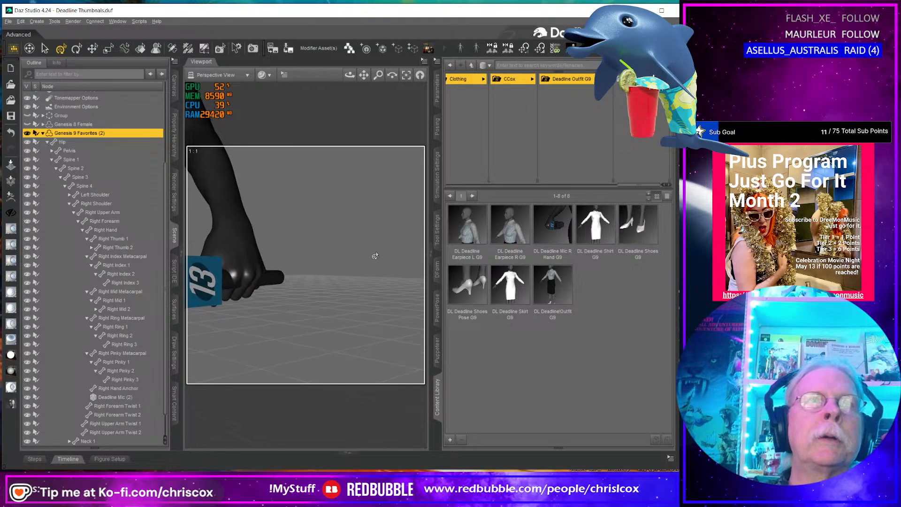
pyautogui.moveTo(265, 280); pyautogui.dragTo(288, 334, button='middle')
# Step: Move Deadline Mic (2) along its X axis so the handle sits inside the left hand's closed fist
pyautogui.click(309, 237)
pyautogui.scroll(2, 328, 218)
pyautogui.scroll(-3, 324, 281)
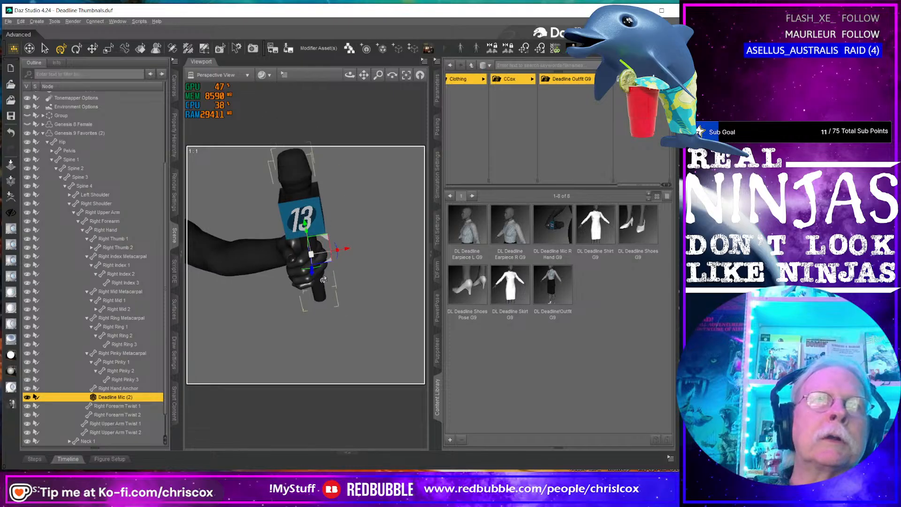
pyautogui.scroll(8, 324, 282)
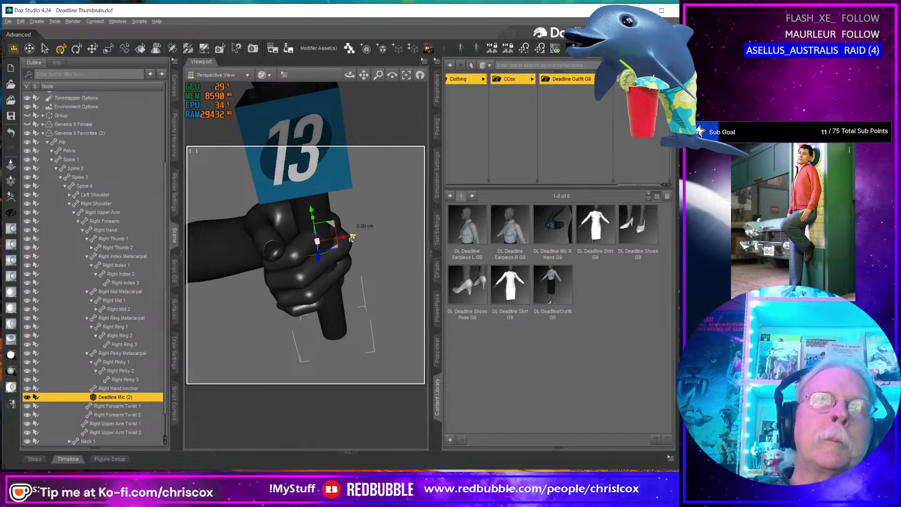
pyautogui.moveTo(352, 239); pyautogui.dragTo(329, 241)
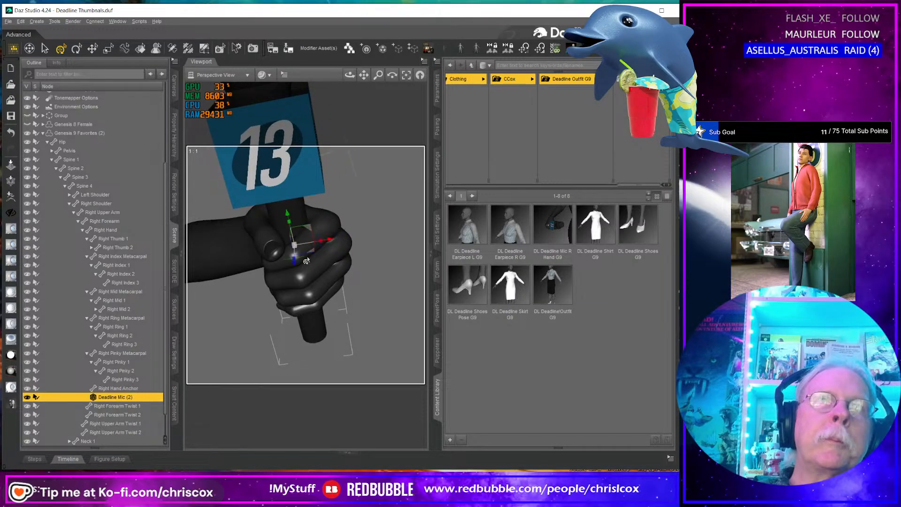
# Step: Fine-tune the mic's X position against the left palm, judging the fit from the finger side and the handle end
pyautogui.moveTo(306, 261); pyautogui.dragTo(307, 262, button='middle')
pyautogui.hotkey('ctrl', 'f')
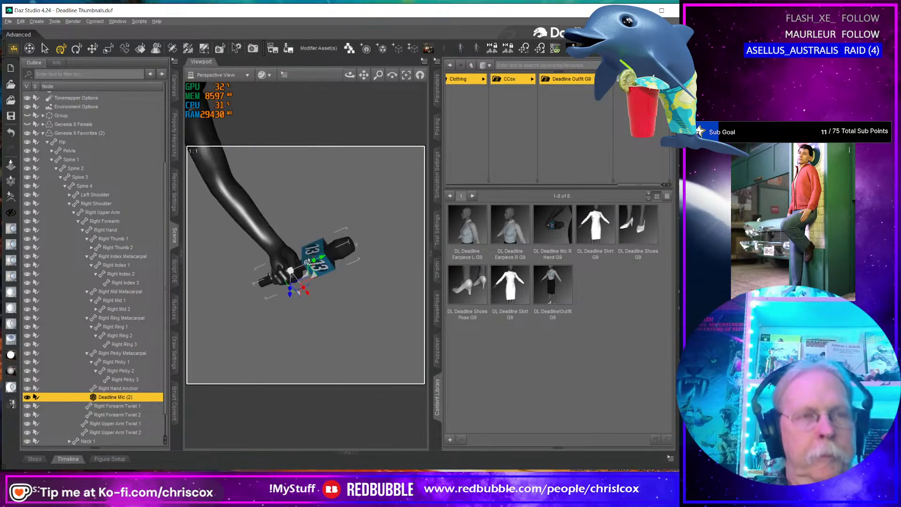
pyautogui.scroll(10, 335, 288)
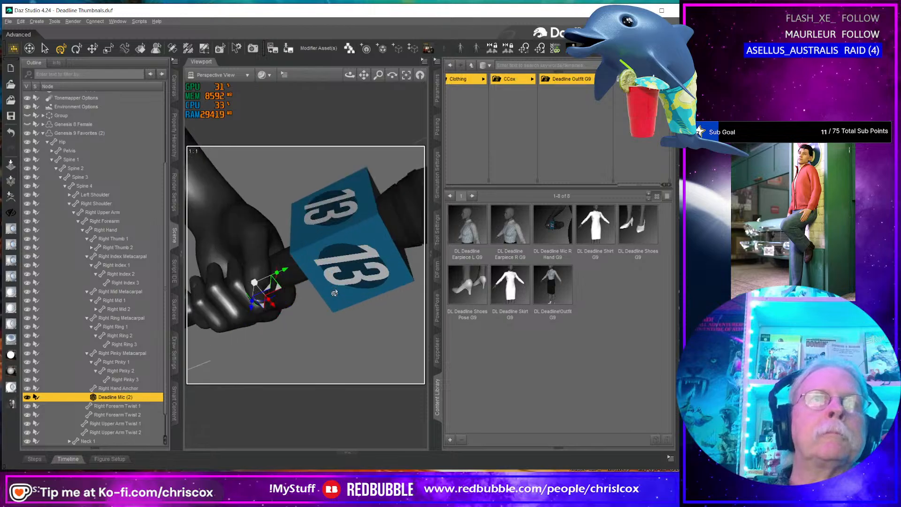
pyautogui.scroll(3, 326, 292)
pyautogui.moveTo(325, 292); pyautogui.dragTo(427, 276, button='middle')
pyautogui.moveTo(350, 74); pyautogui.dragTo(384, 77)
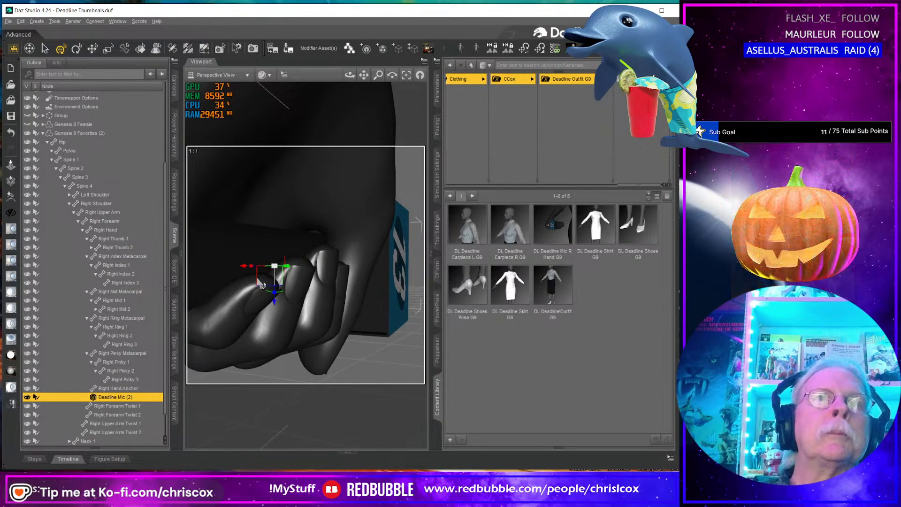
pyautogui.moveTo(279, 285); pyautogui.dragTo(286, 293, button='middle')
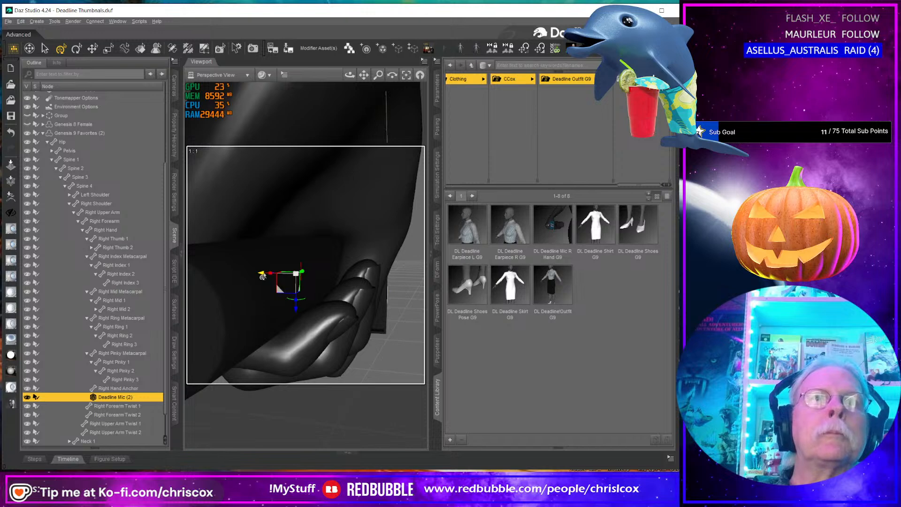
pyautogui.moveTo(261, 277); pyautogui.dragTo(267, 277)
# Step: Rotate Deadline Mic (2) slightly so its handle lines up with the grip of the left fingers
pyautogui.moveTo(281, 284); pyautogui.dragTo(310, 284, button='middle')
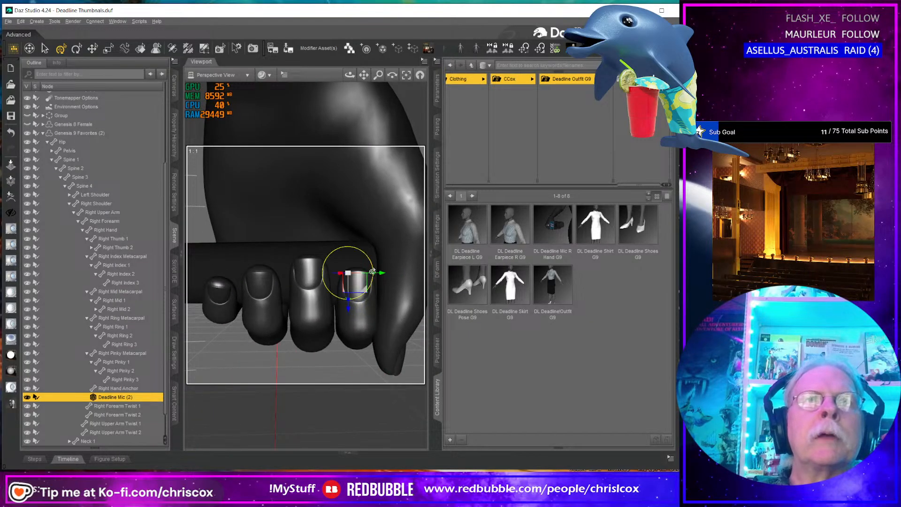
pyautogui.moveTo(373, 271); pyautogui.dragTo(370, 272)
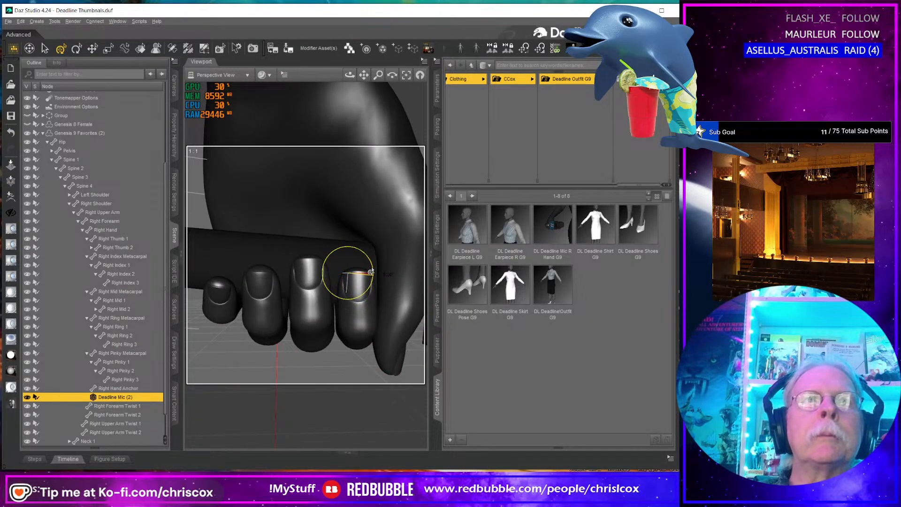
pyautogui.moveTo(371, 274); pyautogui.dragTo(286, 318, button='middle')
pyautogui.moveTo(370, 307); pyautogui.dragTo(310, 301, button='middle')
pyautogui.moveTo(310, 293); pyautogui.dragTo(312, 293)
pyautogui.moveTo(312, 293); pyautogui.dragTo(331, 297, button='middle')
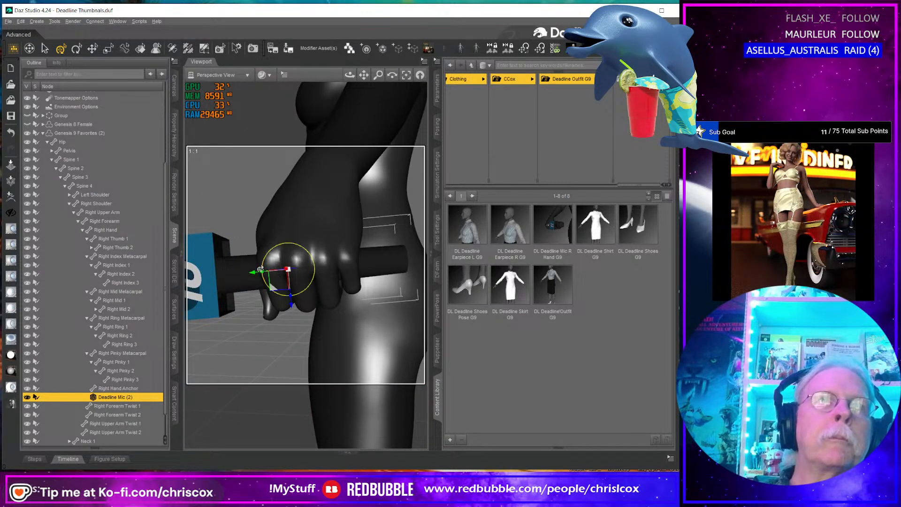
pyautogui.moveTo(260, 269); pyautogui.dragTo(276, 285)
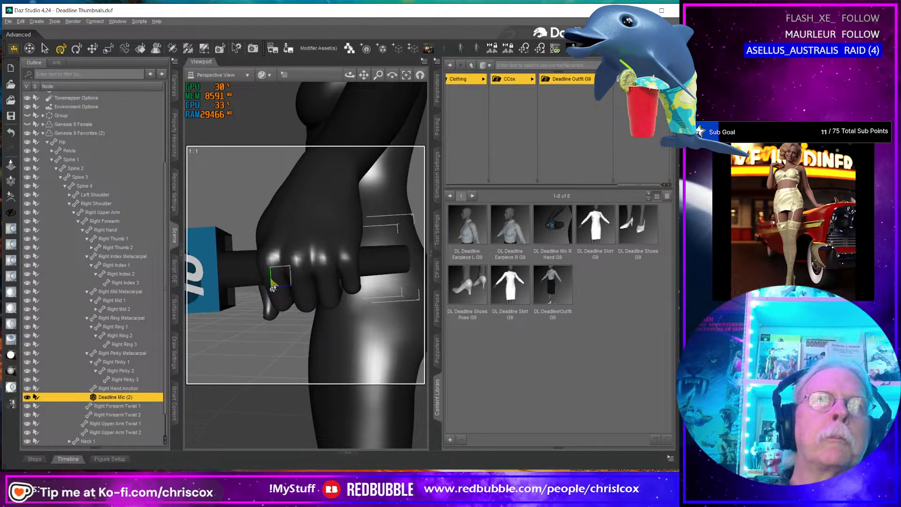
# Step: Bend Left Pinky 2 further so the little finger curls around the end of the mic handle
pyautogui.moveTo(276, 285); pyautogui.dragTo(222, 291, button='middle')
pyautogui.scroll(4, 329, 298)
pyautogui.scroll(-2, 329, 298)
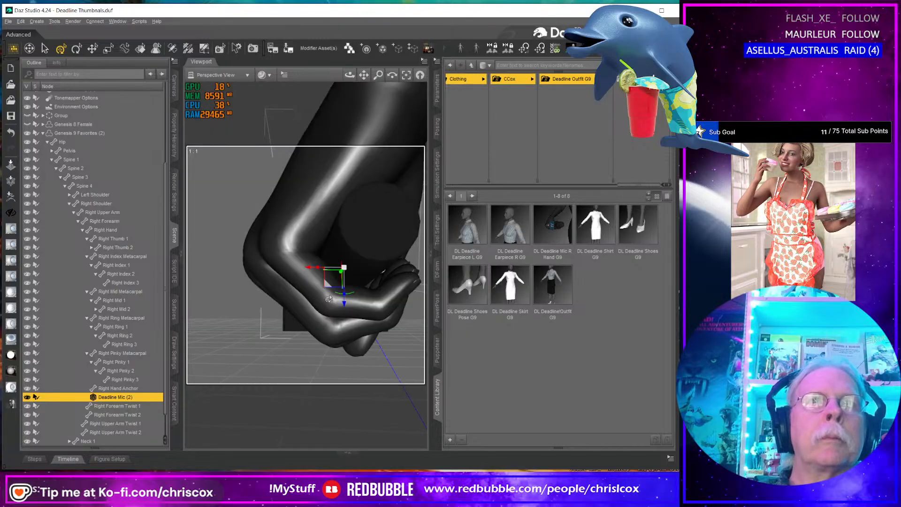
pyautogui.moveTo(329, 298)
pyautogui.mouseDown(button='middle')
pyautogui.moveTo(320, 304)
pyautogui.moveTo(332, 301)
pyautogui.mouseUp(button='middle')
pyautogui.click(333, 304)
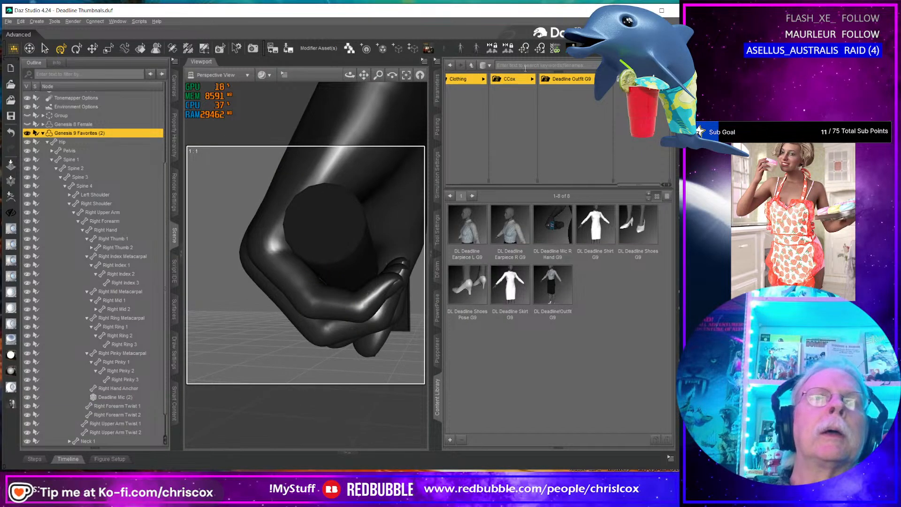
pyautogui.click(437, 88)
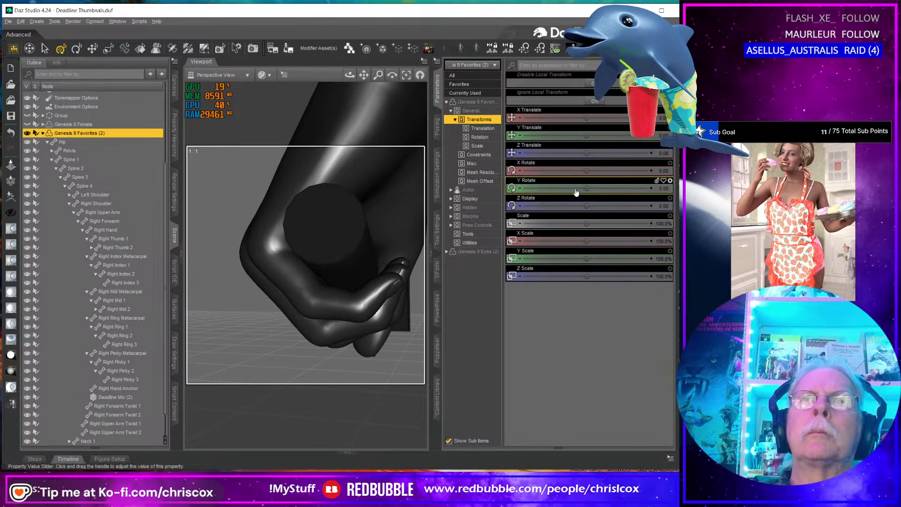
pyautogui.click(349, 306)
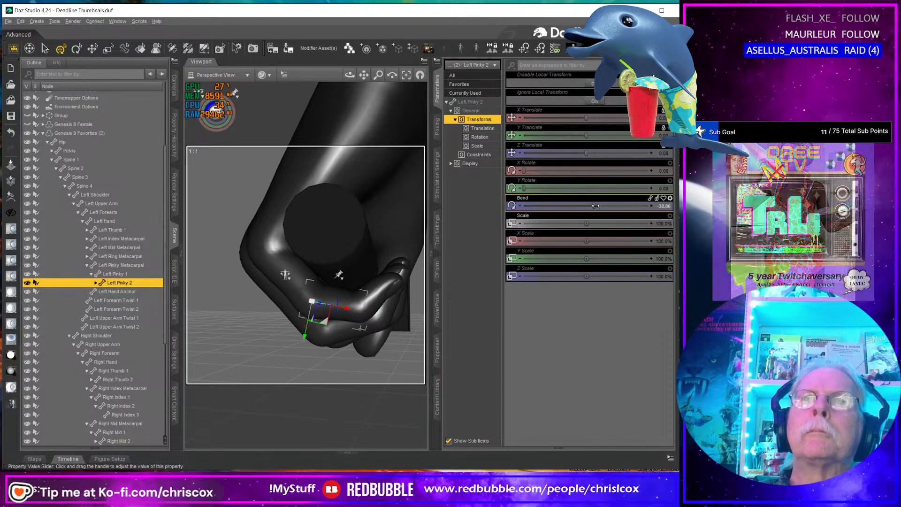
pyautogui.moveTo(600, 209); pyautogui.dragTo(582, 206)
# Step: Check the Left Ring 2 fit, then nudge Deadline Mic (2) slightly along its X axis within the left hand's grip
pyautogui.keyDown('alt'); pyautogui.moveTo(371, 257); pyautogui.dragTo(325, 318); pyautogui.keyUp('alt')
pyautogui.click(325, 318)
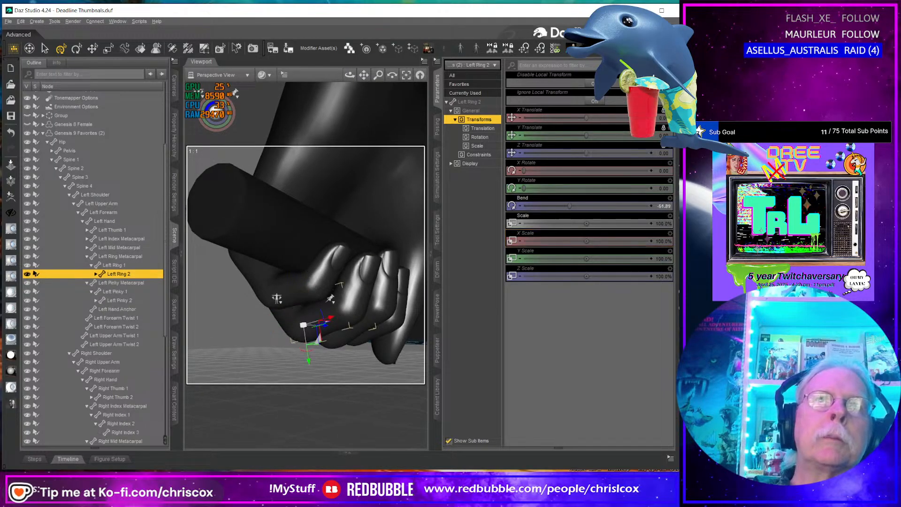
pyautogui.keyDown('alt'); pyautogui.moveTo(327, 267); pyautogui.dragTo(373, 320); pyautogui.keyUp('alt')
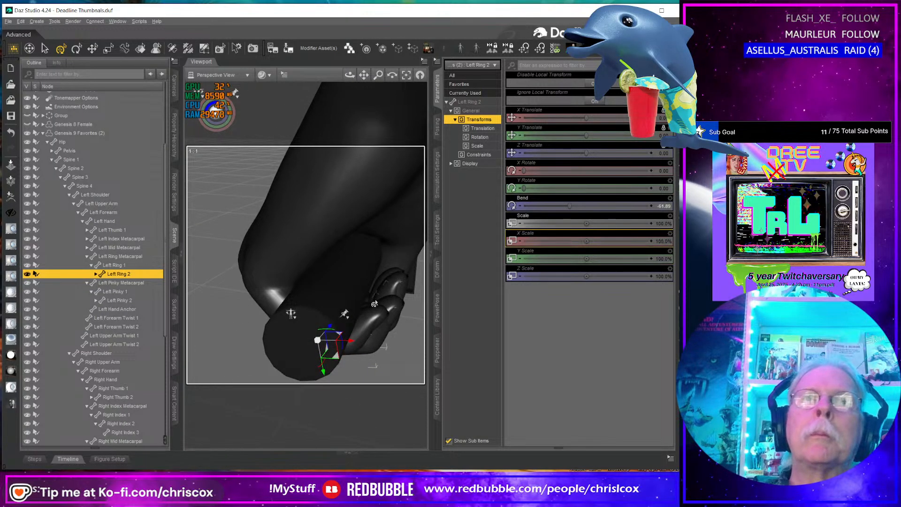
pyautogui.click(350, 281)
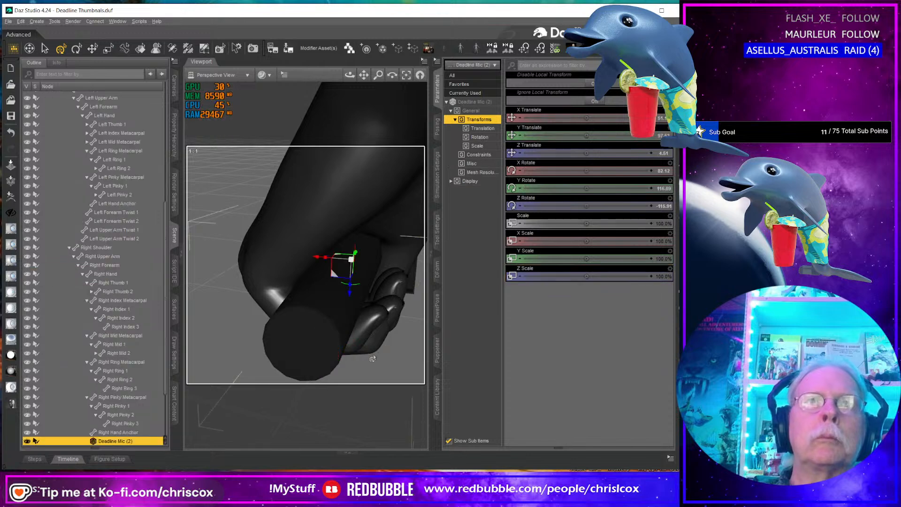
pyautogui.click(315, 259)
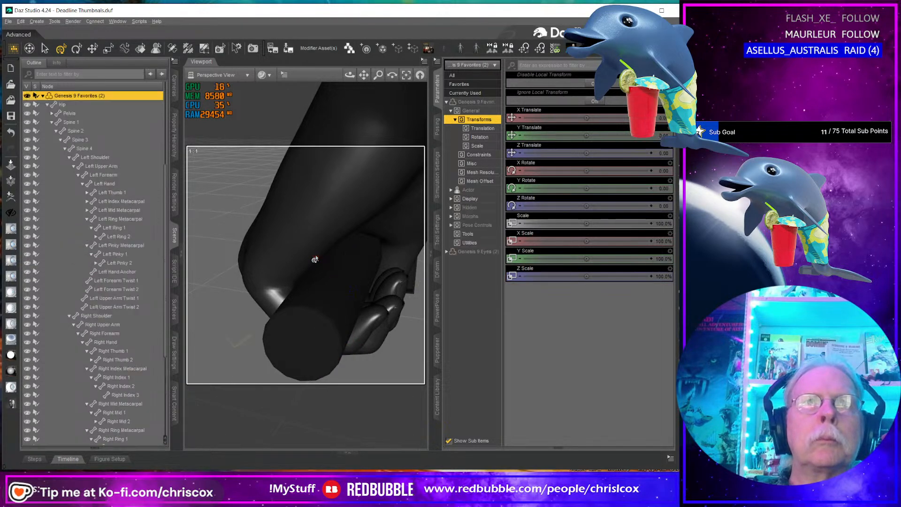
pyautogui.click(346, 291)
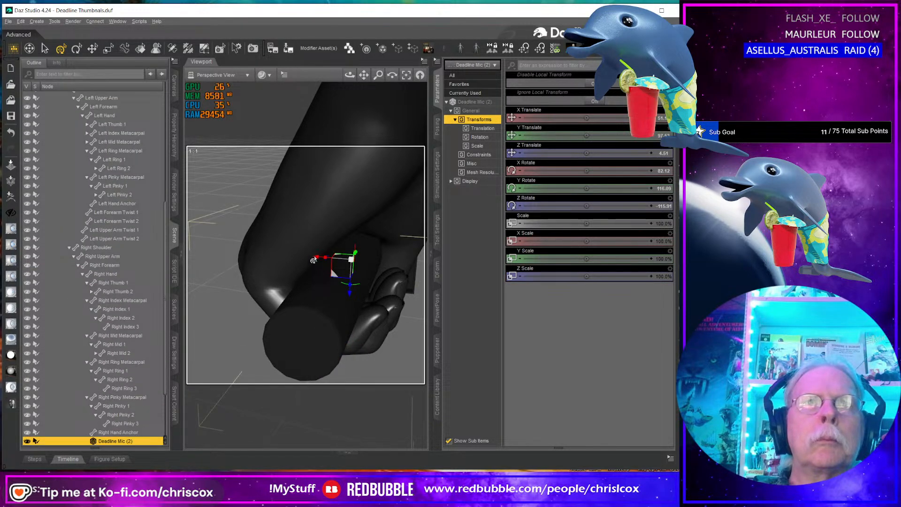
pyautogui.moveTo(314, 259); pyautogui.dragTo(319, 260)
pyautogui.moveTo(309, 326); pyautogui.dragTo(380, 304, button='middle')
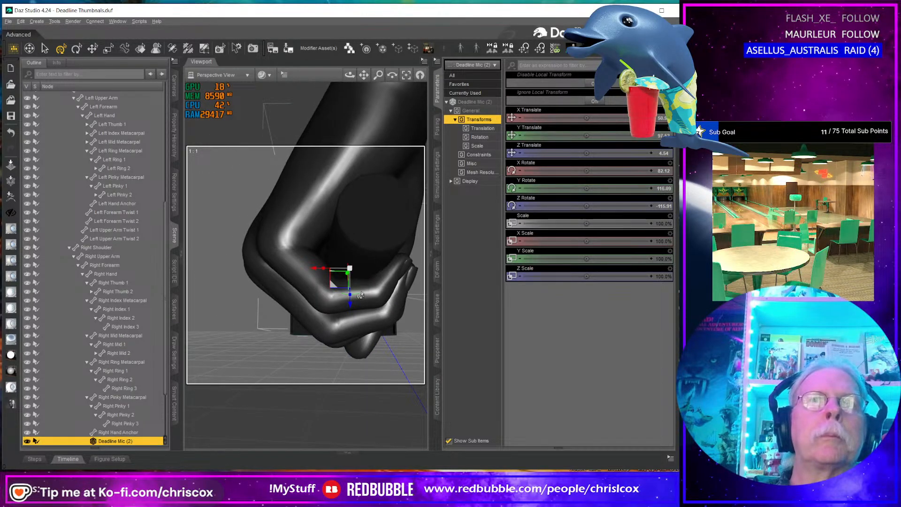
# Step: Set the Bend of Left Pinky 2 to about -47.32 to fit the repositioned mic handle
pyautogui.click(360, 295)
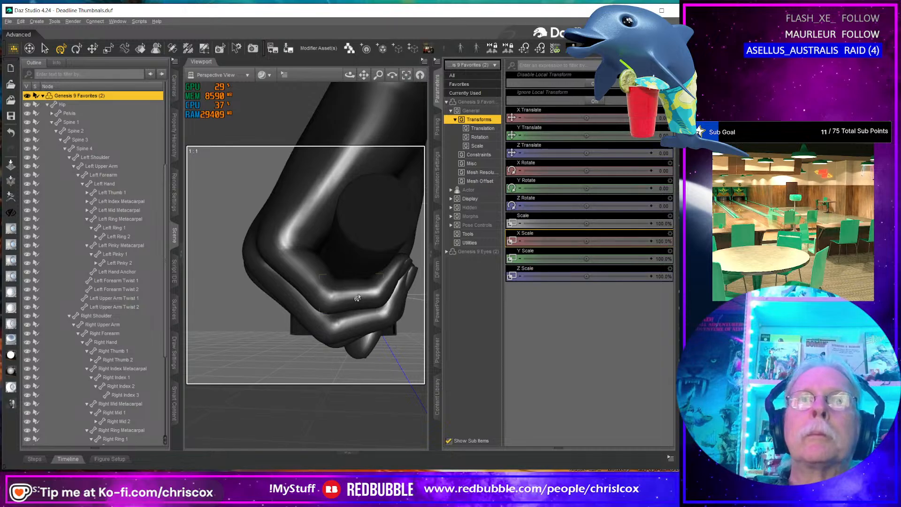
pyautogui.click(358, 298)
pyautogui.moveTo(583, 206); pyautogui.dragTo(587, 207)
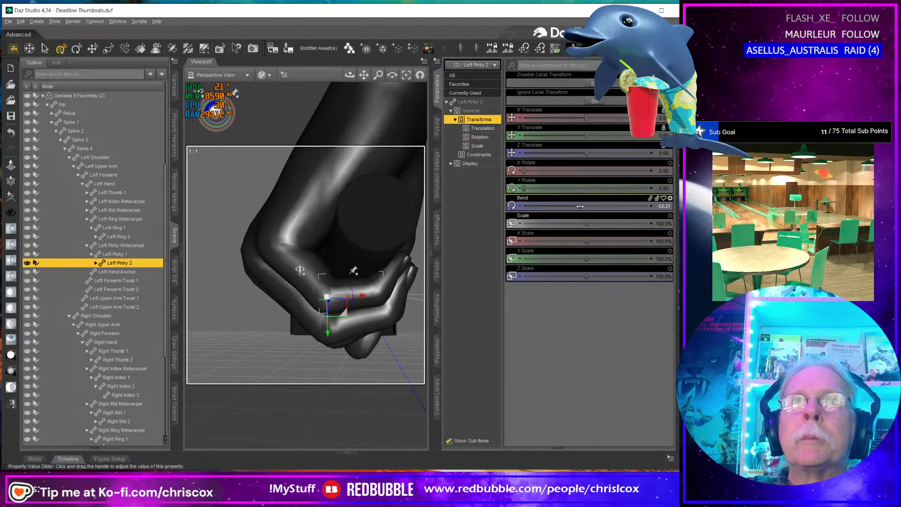
# Step: Reparent Deadline Mic (2) from the Right Hand to the Left Hand in the scene hierarchy
pyautogui.moveTo(299, 235); pyautogui.dragTo(263, 265, button='middle')
pyautogui.scroll(3, 285, 233)
pyautogui.scroll(-8, 284, 233)
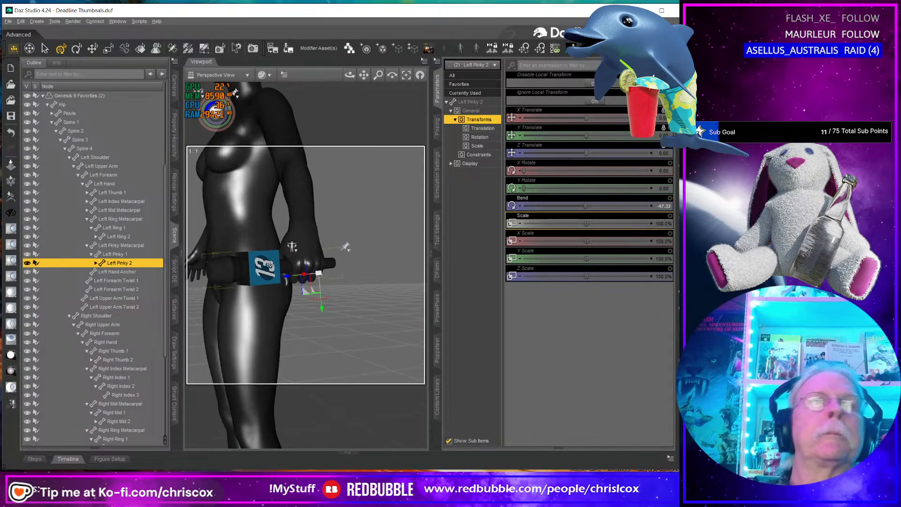
pyautogui.click(251, 266)
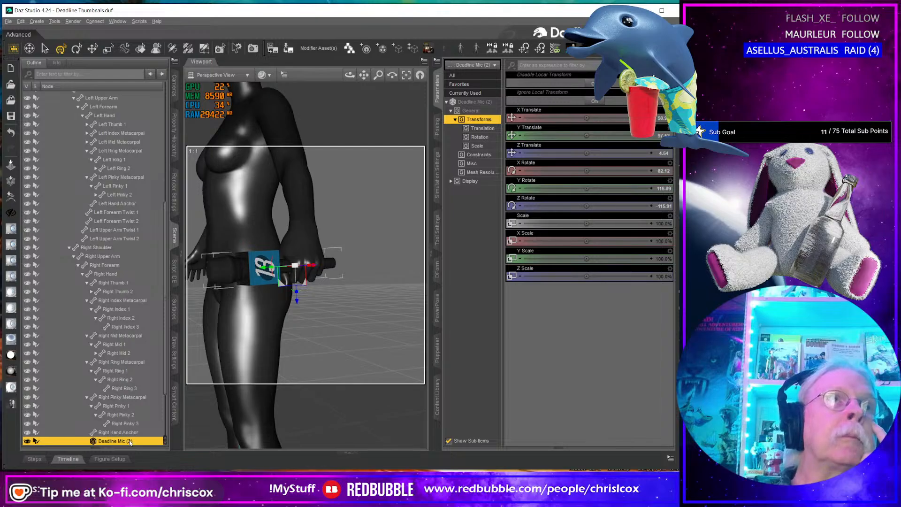
pyautogui.moveTo(130, 442); pyautogui.dragTo(132, 114)
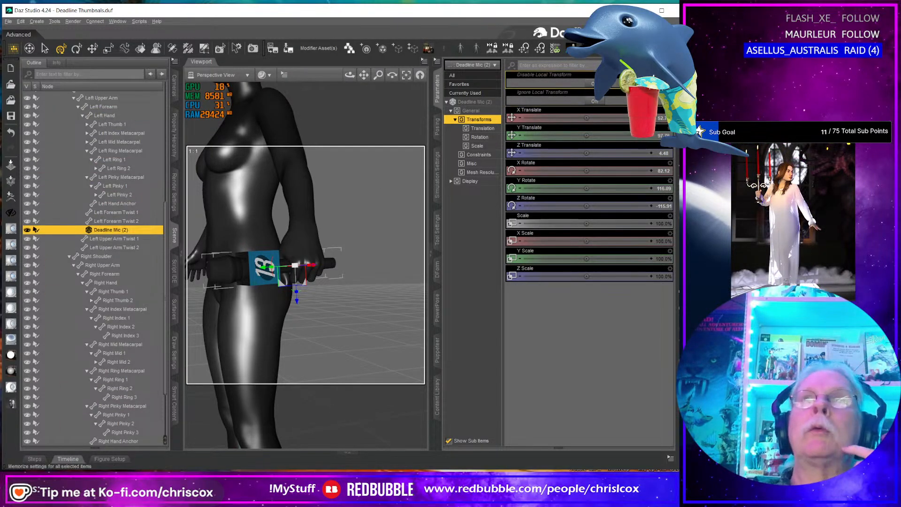
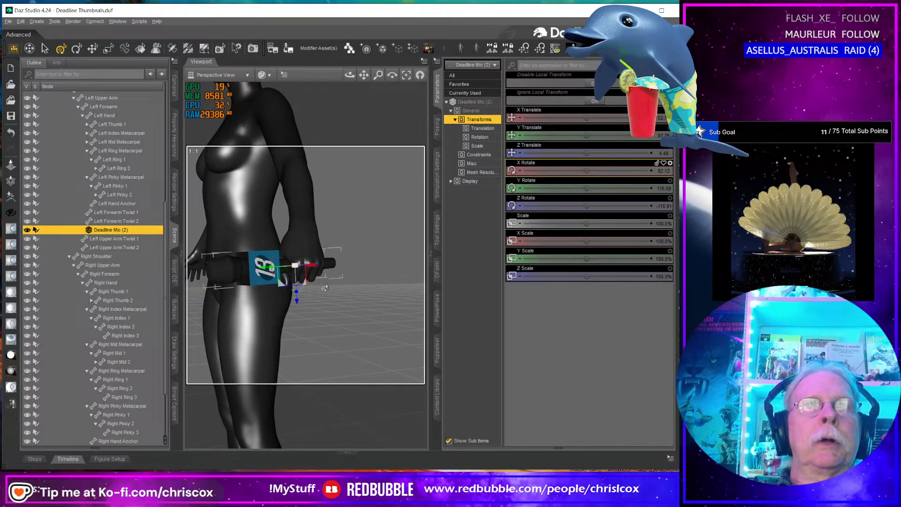
# Step: Start a Wearable(s) Preset of the Genesis 9 figure in the Deadline Outfit G9 folder, named DL Deadline Mic L Hand G9.duf
pyautogui.click(306, 172)
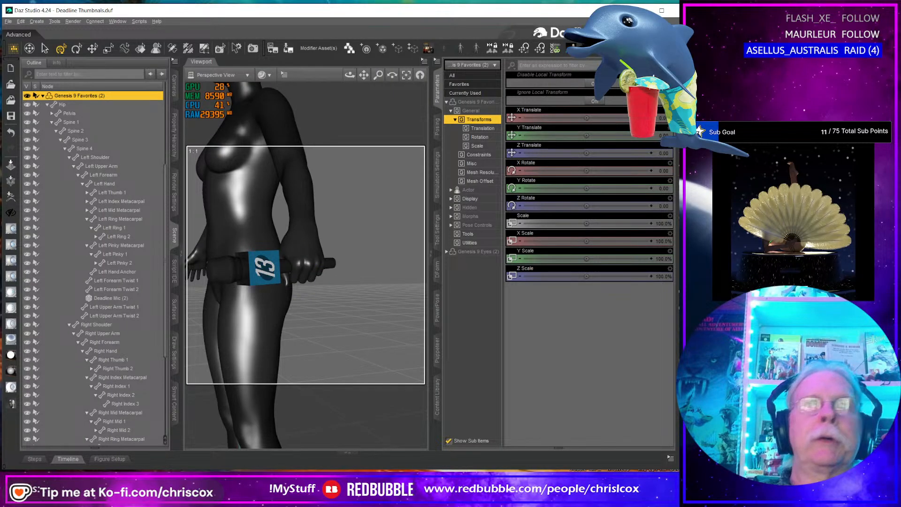
pyautogui.click(437, 412)
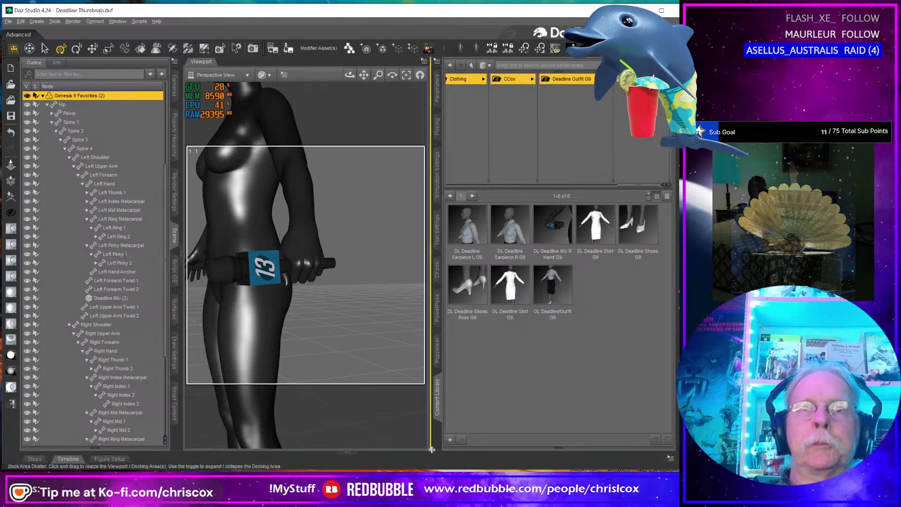
pyautogui.click(450, 442)
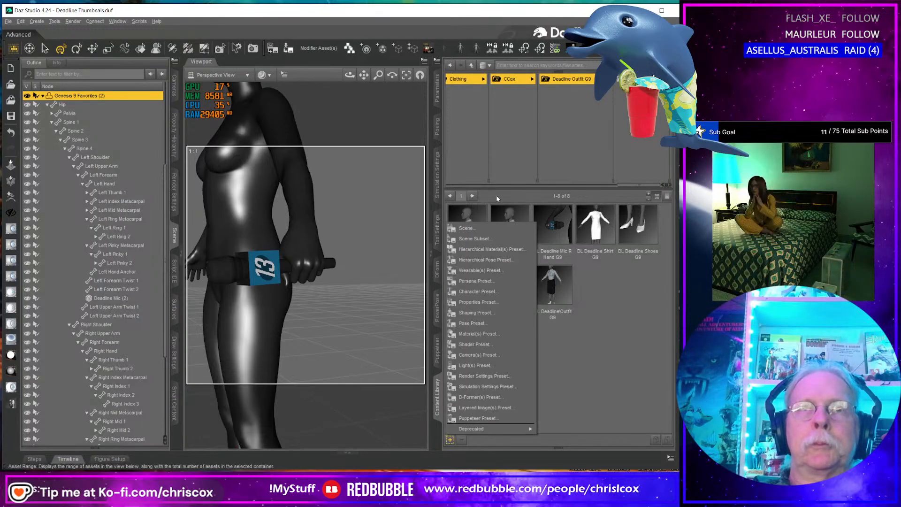
pyautogui.click(496, 271)
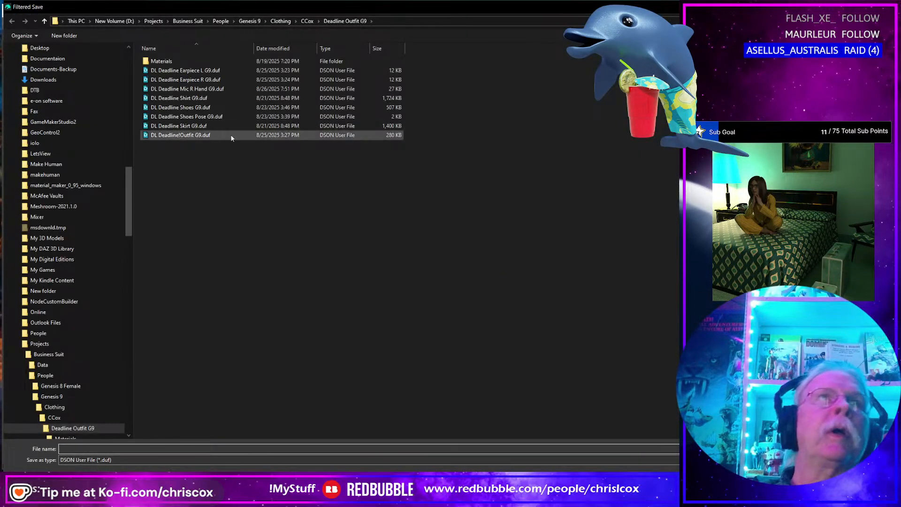
pyautogui.click(206, 89)
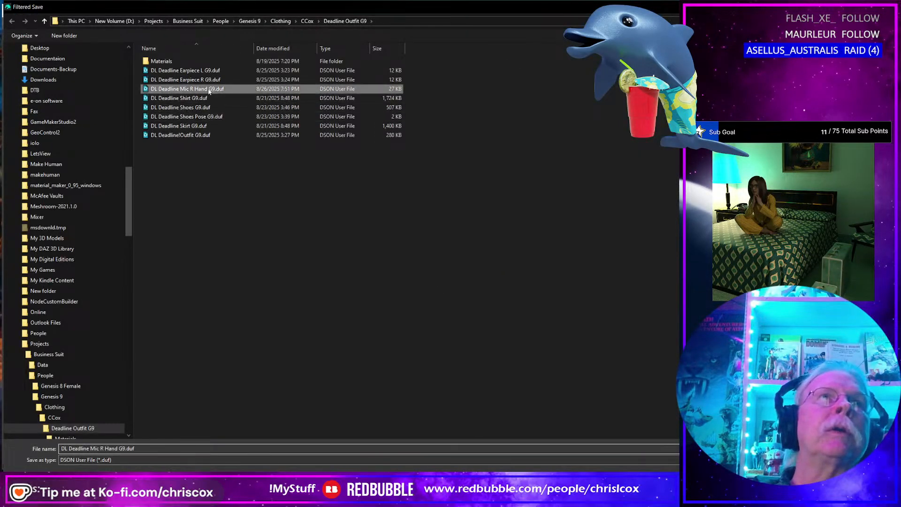
pyautogui.click(101, 448)
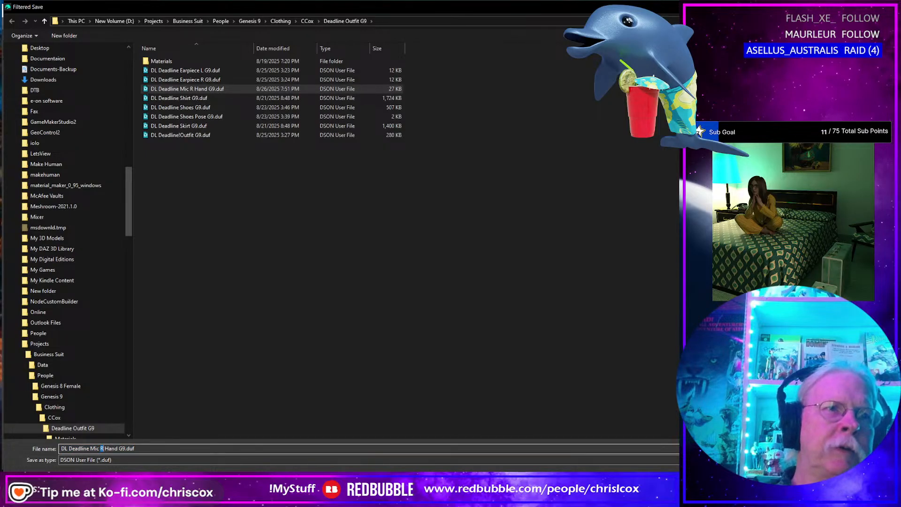
pyautogui.write('L')
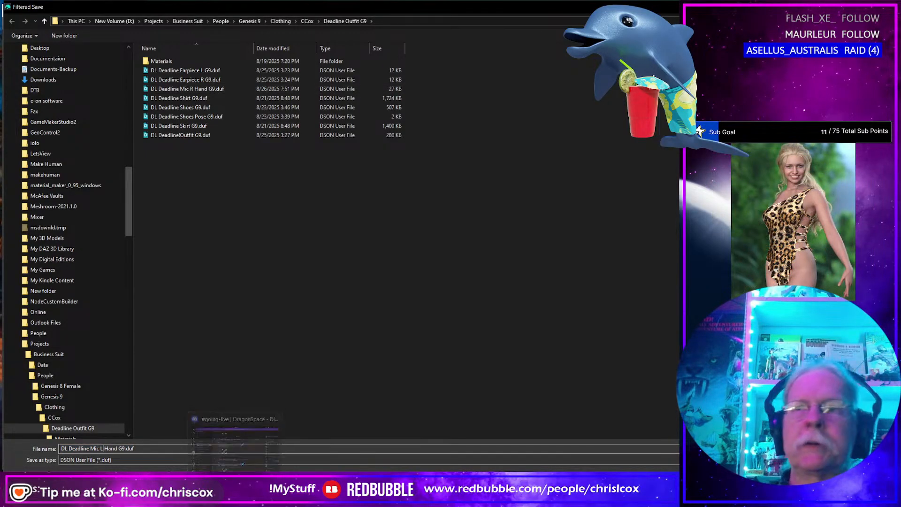
pyautogui.press('Return')
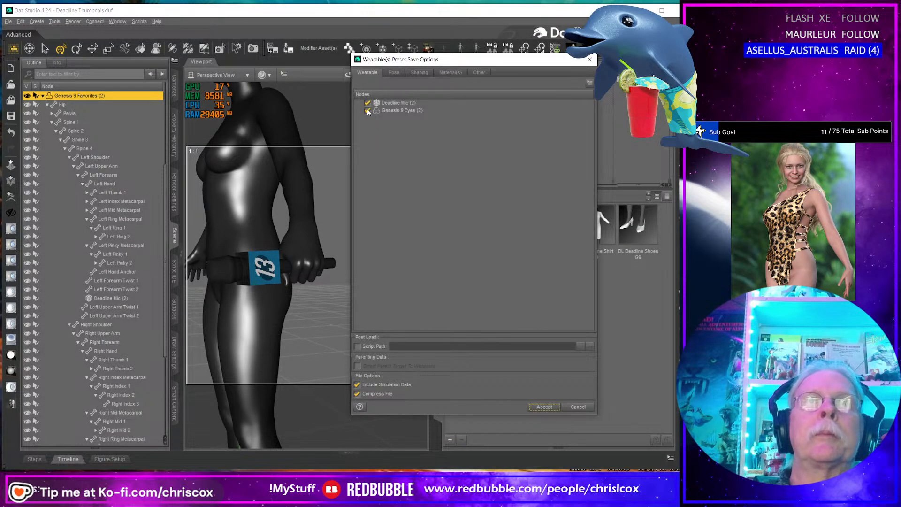
# Step: Include pose settings for only the left hand's fingers and Pose Controls in the wearables preset, and save it
pyautogui.click(394, 73)
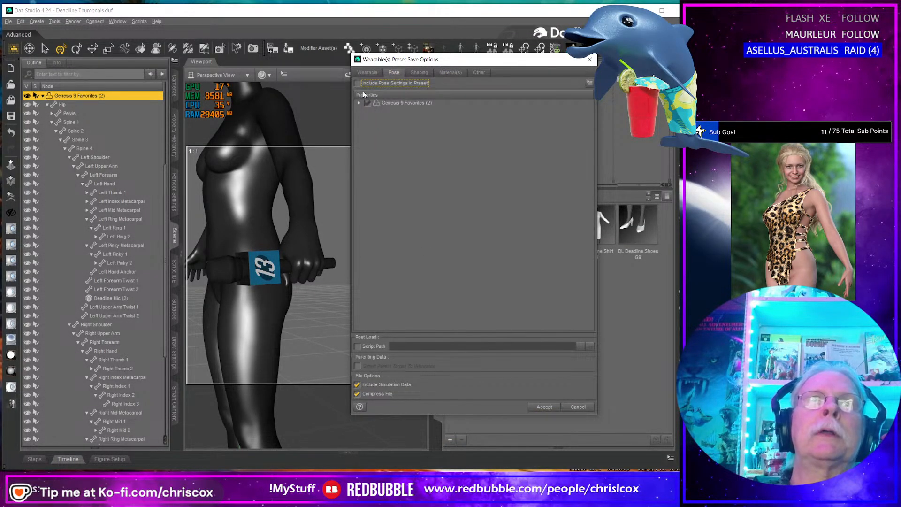
pyautogui.click(359, 102)
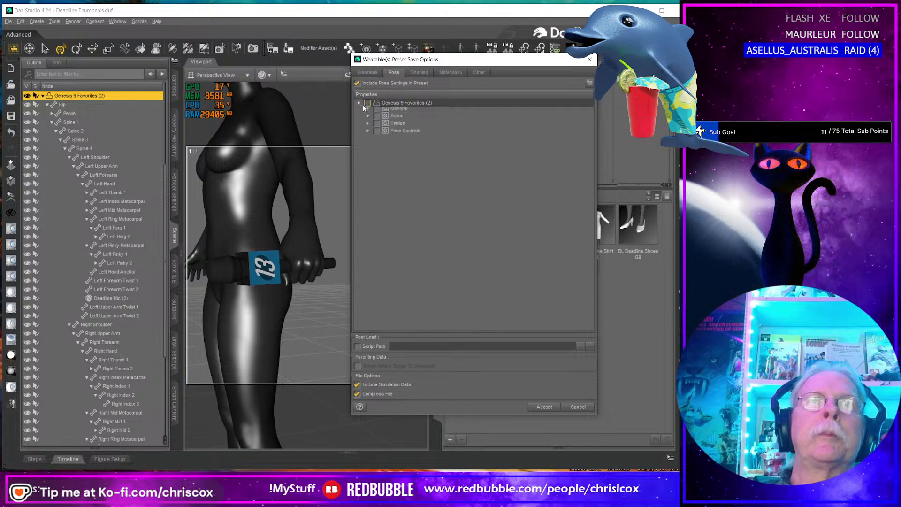
pyautogui.click(367, 110)
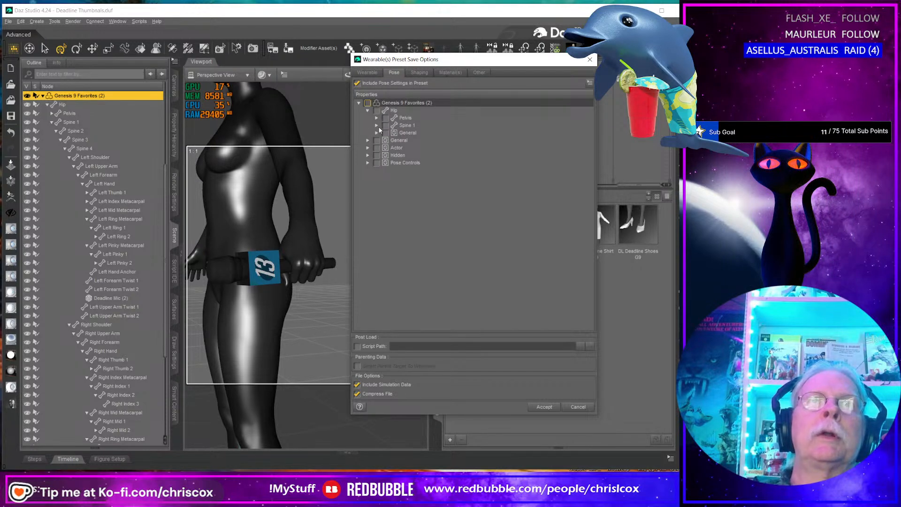
pyautogui.click(376, 126)
pyautogui.click(386, 133)
pyautogui.click(394, 140)
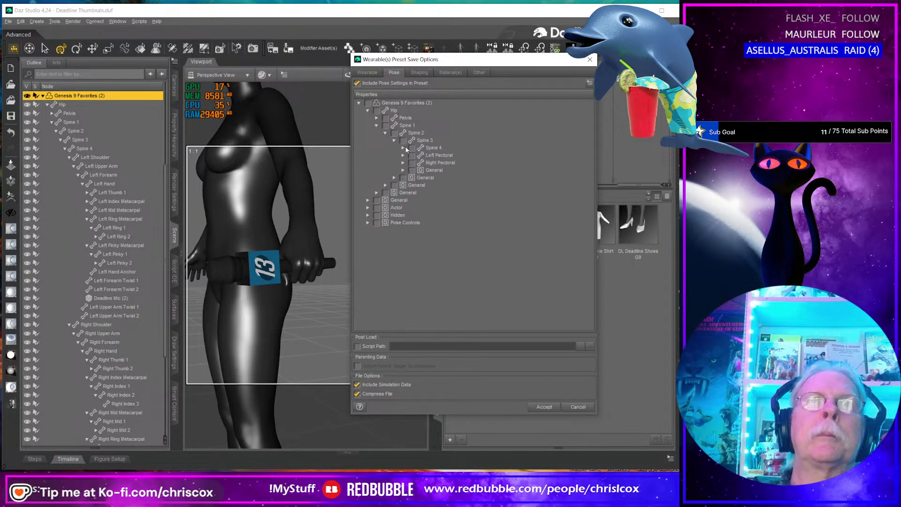
pyautogui.click(404, 148)
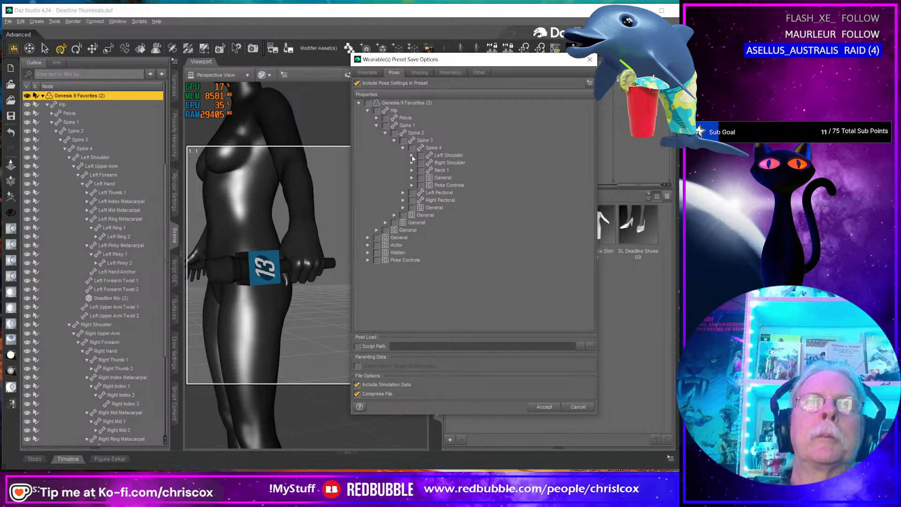
pyautogui.click(412, 155)
pyautogui.click(421, 163)
pyautogui.click(429, 171)
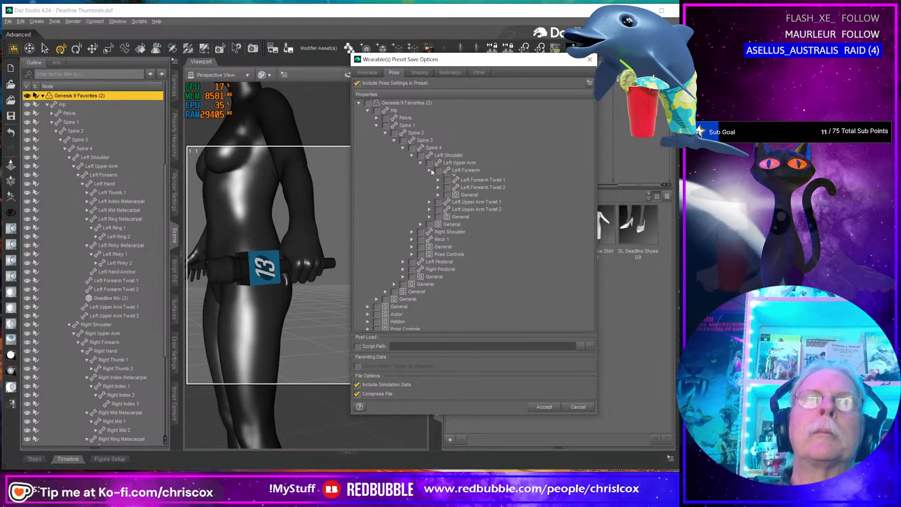
pyautogui.click(438, 178)
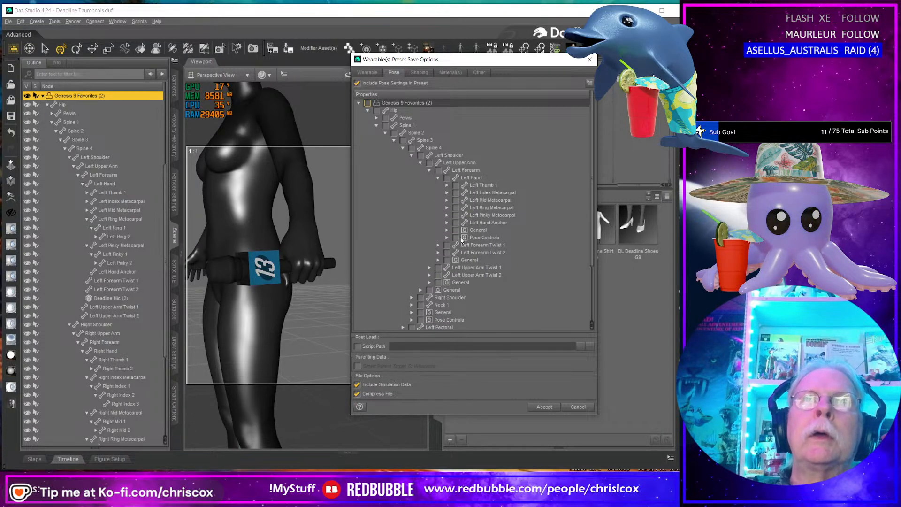
pyautogui.click(456, 223)
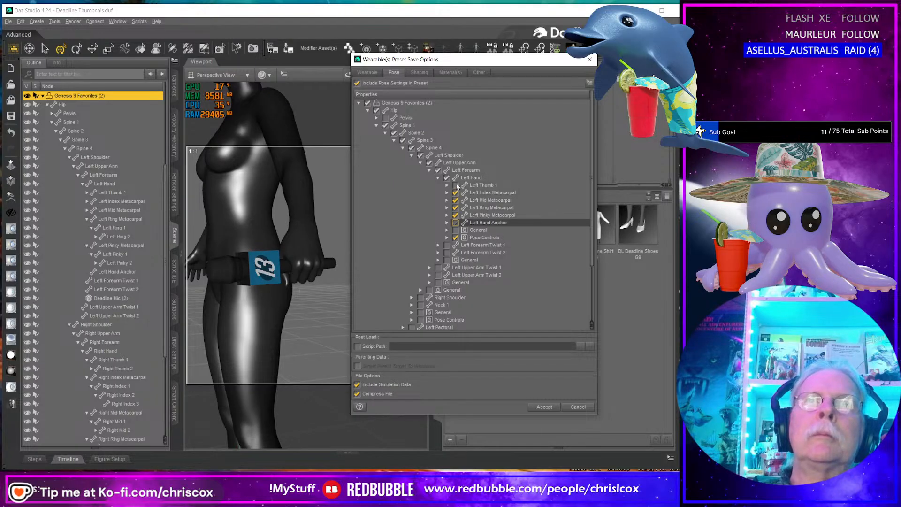
pyautogui.click(545, 406)
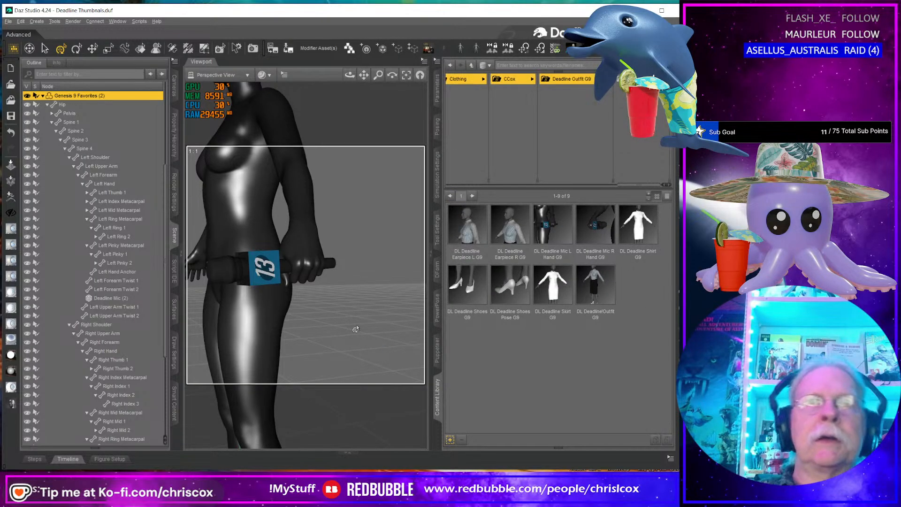
# Step: Select every node from Left Thumb 1 through Deadline Mic (2), together with the Genesis 9 Favorites (2) figure
pyautogui.moveTo(334, 296); pyautogui.dragTo(335, 290, button='middle')
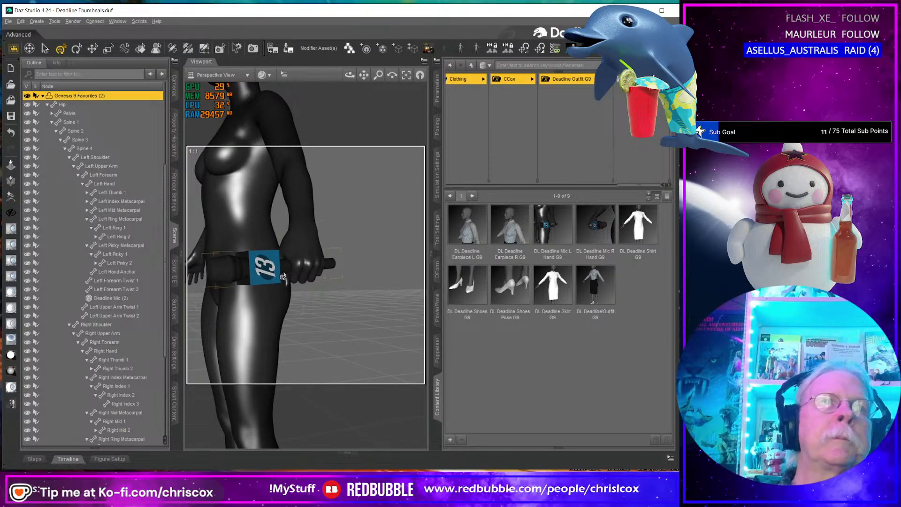
pyautogui.click(303, 251)
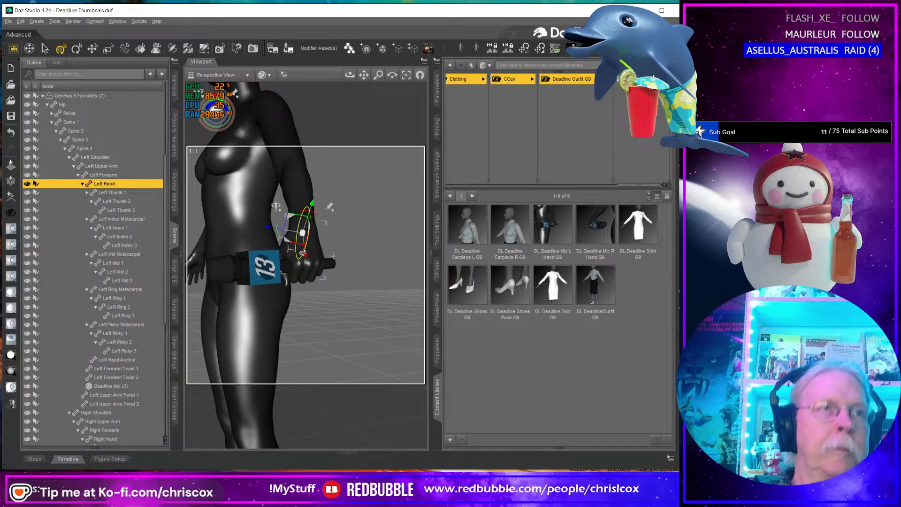
pyautogui.click(118, 194)
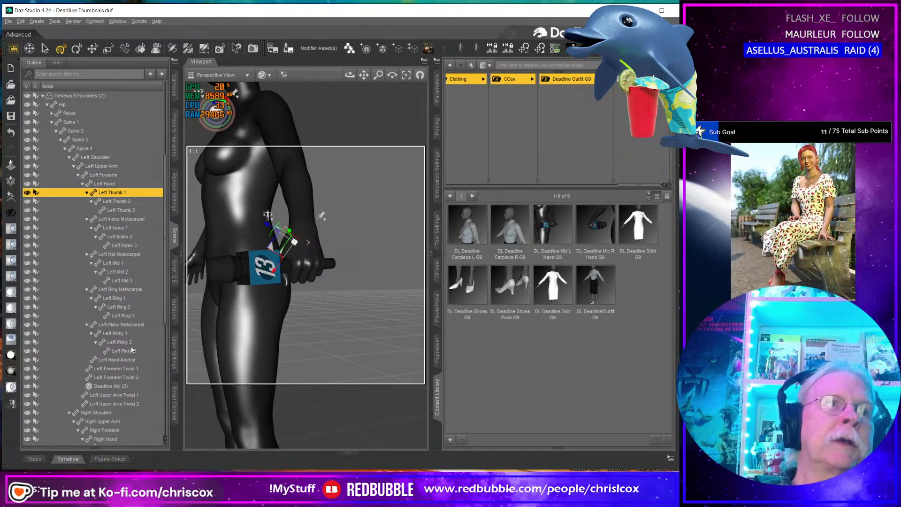
pyautogui.keyDown('shift'); pyautogui.click(112, 388); pyautogui.keyUp('shift')
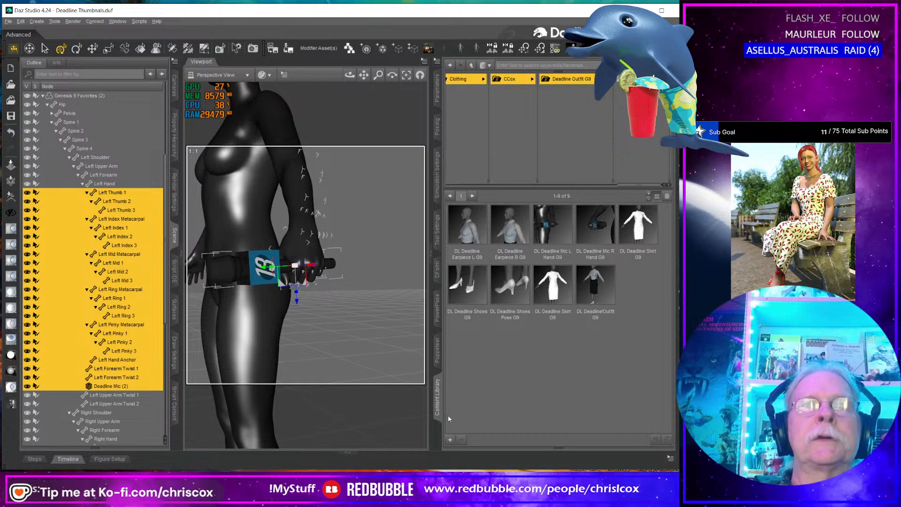
pyautogui.keyDown('ctrl'); pyautogui.click(95, 97); pyautogui.keyUp('ctrl')
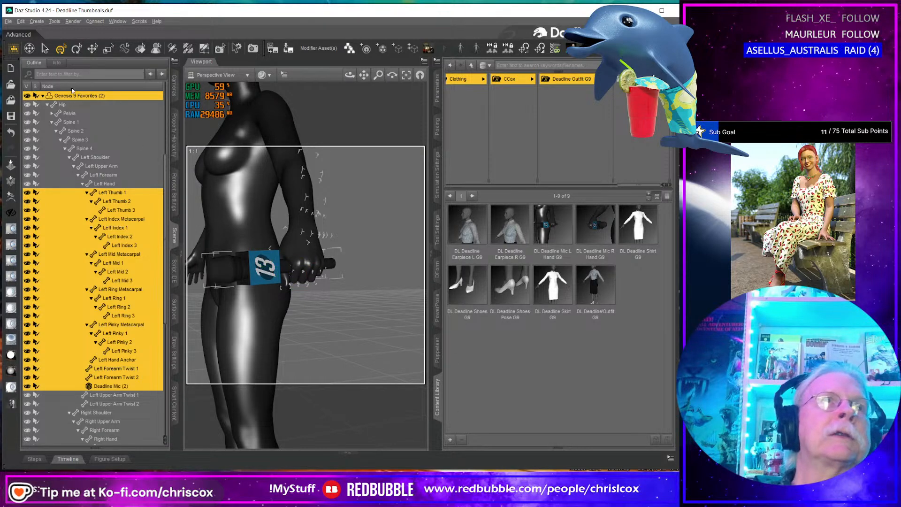
# Step: Start a Hierarchical Pose Preset in the Deadline Outfit G9 folder, named DL Deadline Mic L Hand Pose G9
pyautogui.click(449, 439)
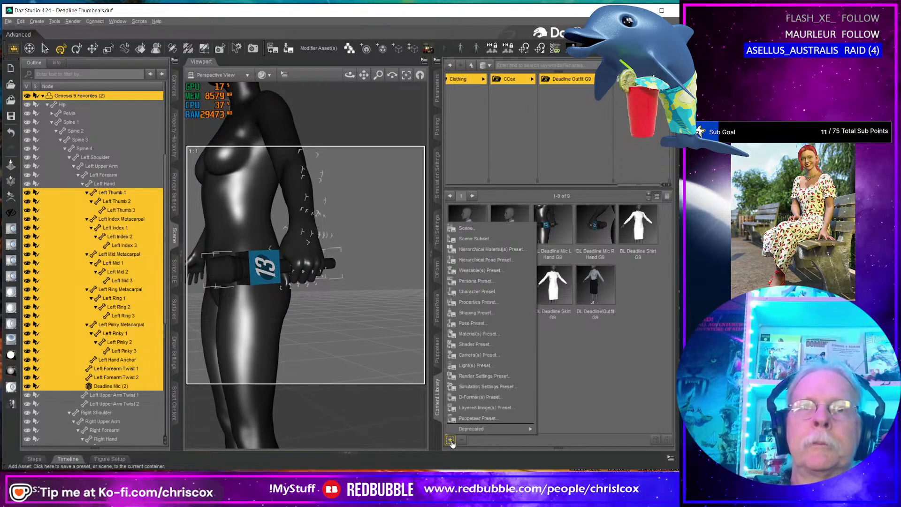
pyautogui.click(489, 259)
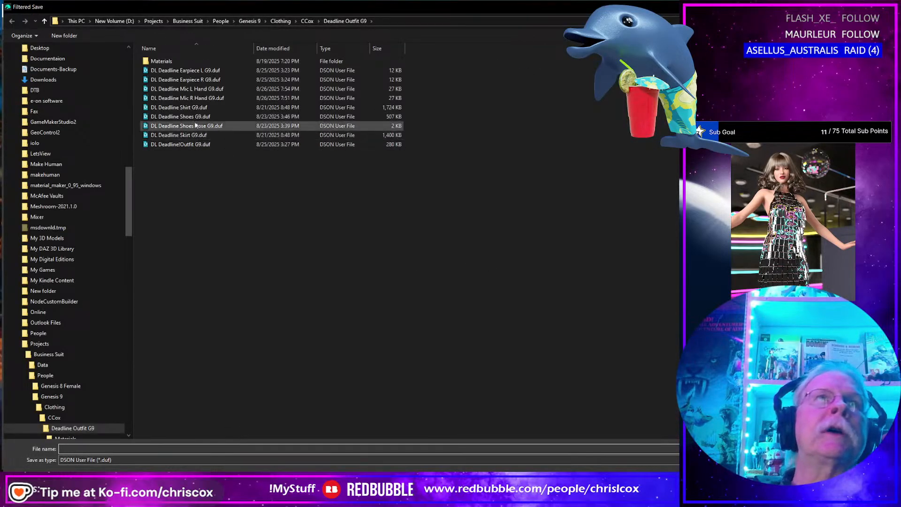
pyautogui.click(209, 89)
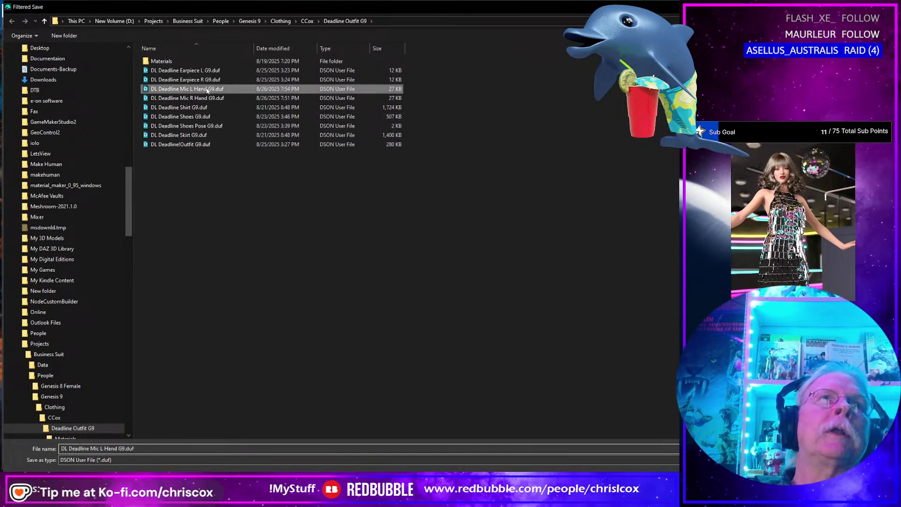
pyautogui.click(148, 450)
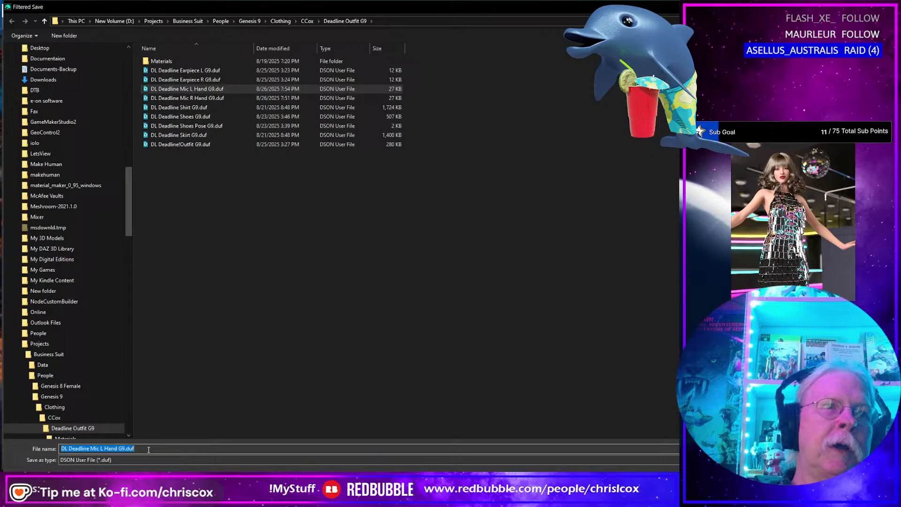
pyautogui.click(179, 449)
pyautogui.press('Left')
pyautogui.press('Left')
pyautogui.press('Left')
pyautogui.press('Left')
pyautogui.press('Left')
pyautogui.press('Left')
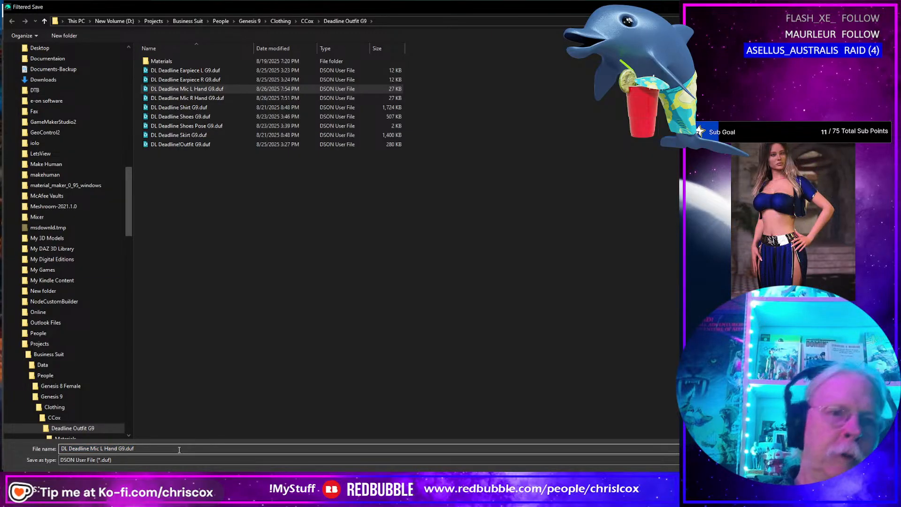
pyautogui.write('Pose')
pyautogui.press('Return')
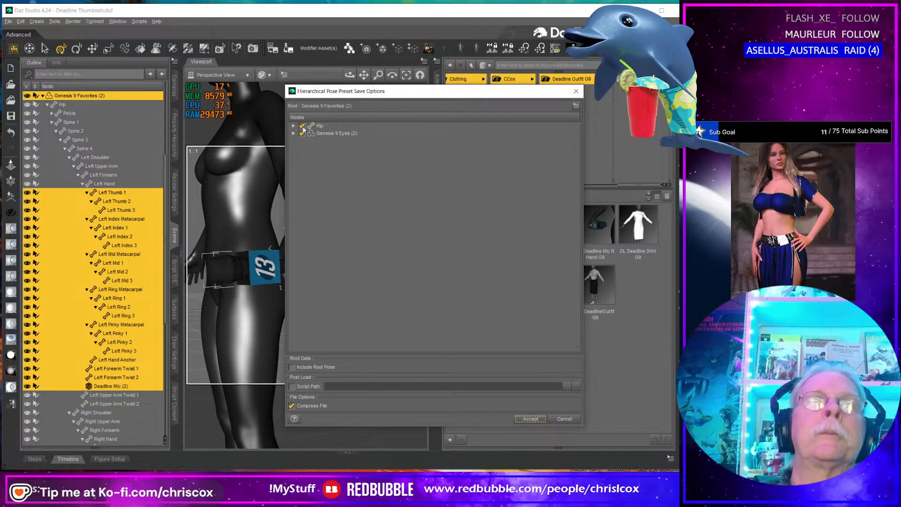
# Step: Restrict the hierarchical pose preset to the nodes selected in the scene and save it
pyautogui.rightClick(330, 130)
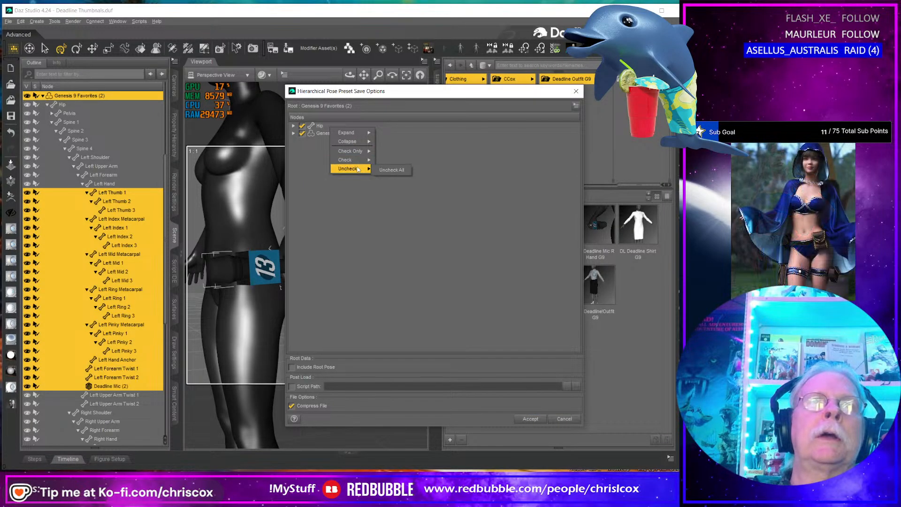
pyautogui.moveTo(357, 160)
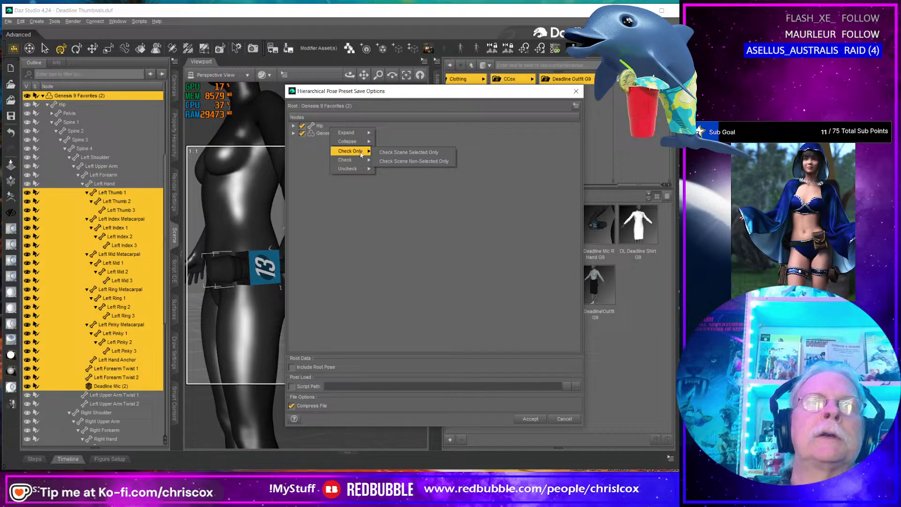
pyautogui.click(412, 154)
pyautogui.scroll(-3, 476, 245)
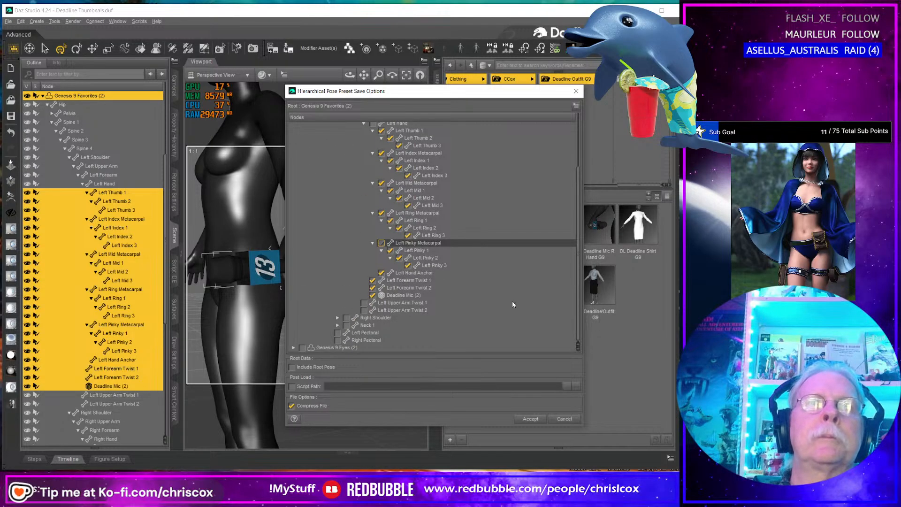
pyautogui.click(533, 419)
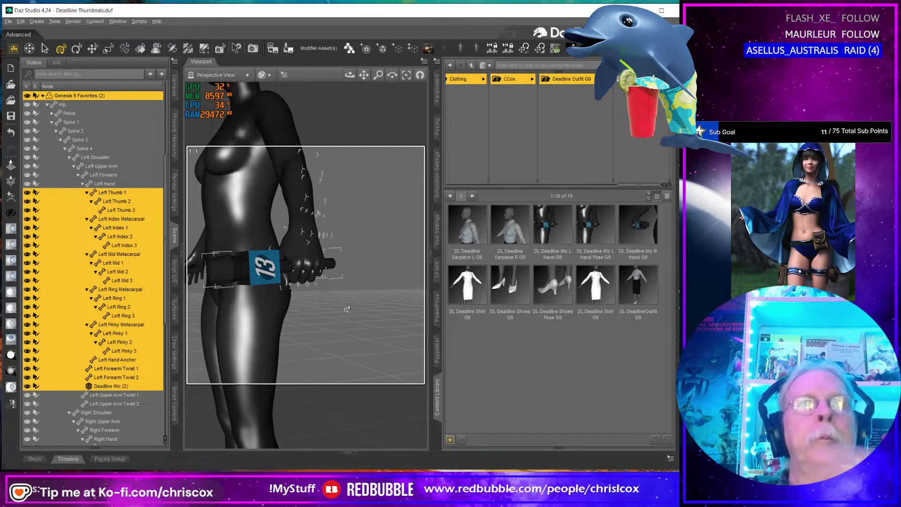
# Step: Delete Deadline Mic (2) from the figure's left hand
pyautogui.moveTo(348, 309); pyautogui.dragTo(285, 307, button='right')
pyautogui.moveTo(285, 307); pyautogui.dragTo(304, 307, button='middle')
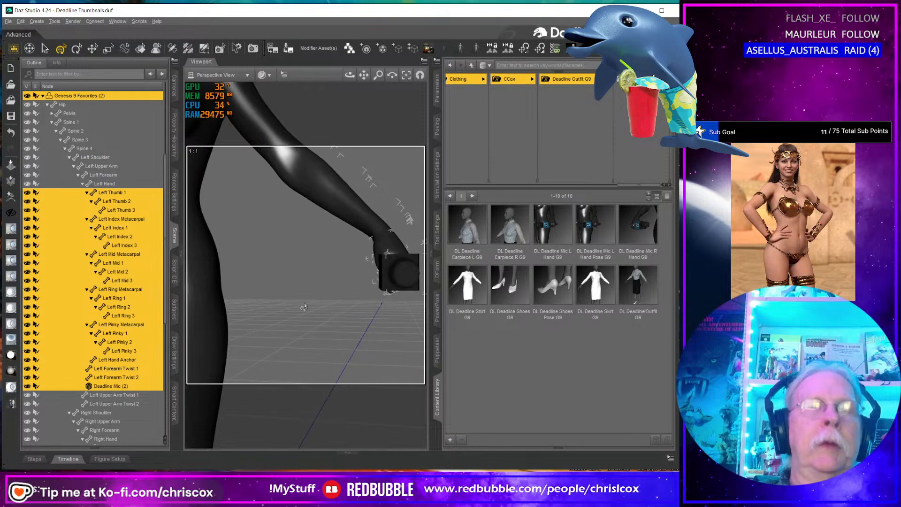
pyautogui.scroll(-6, 303, 307)
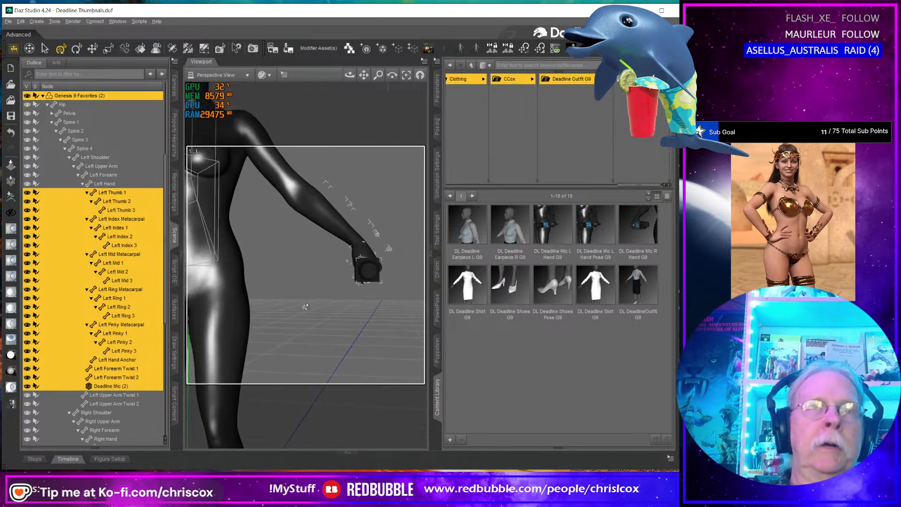
pyautogui.click(357, 270)
pyautogui.press('Delete')
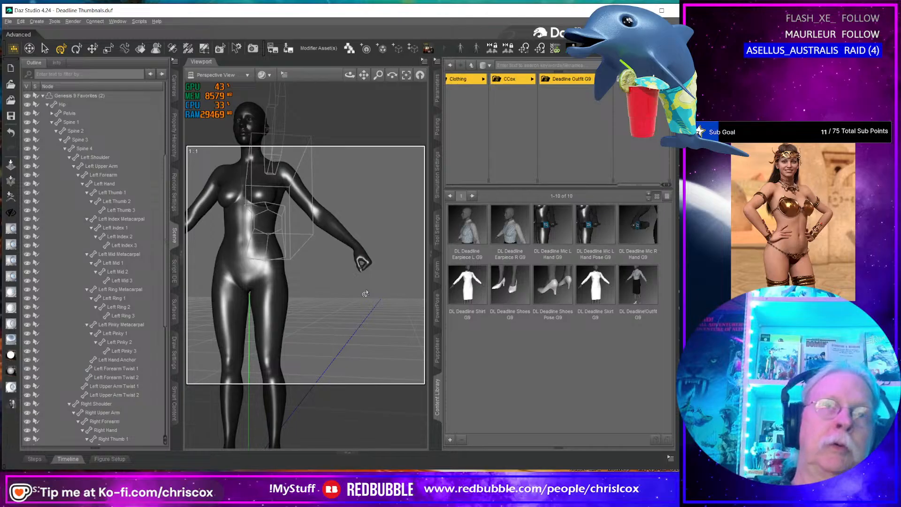
# Step: Reset the Genesis 9 Favorites (2) figure and its pose to their default state
pyautogui.click(344, 240)
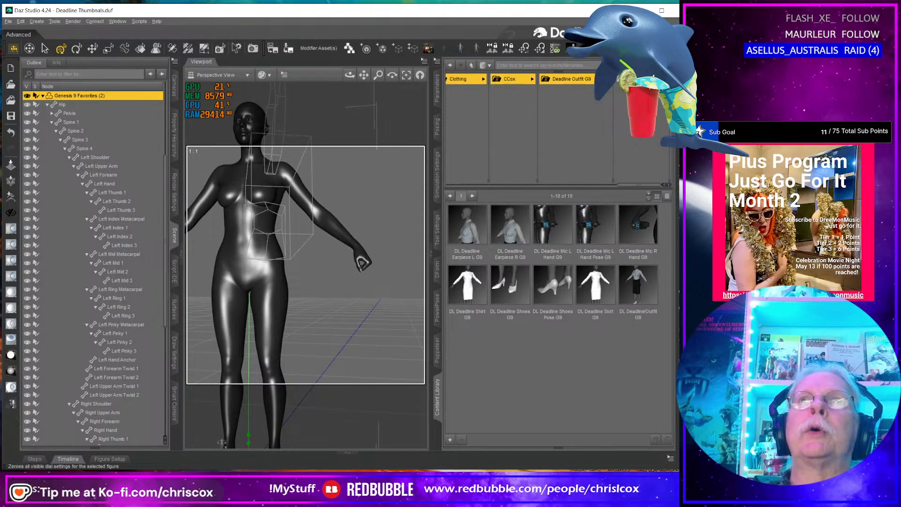
pyautogui.click(590, 48)
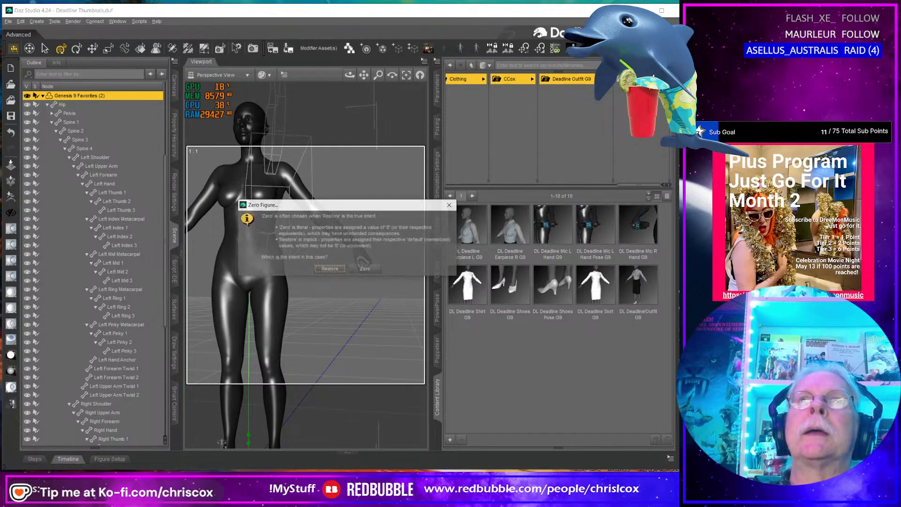
pyautogui.click(450, 205)
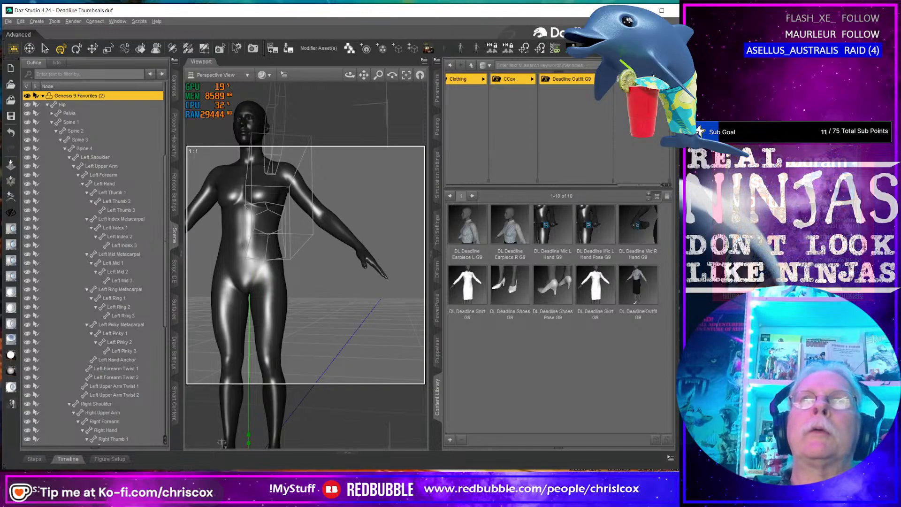
pyautogui.click(672, 48)
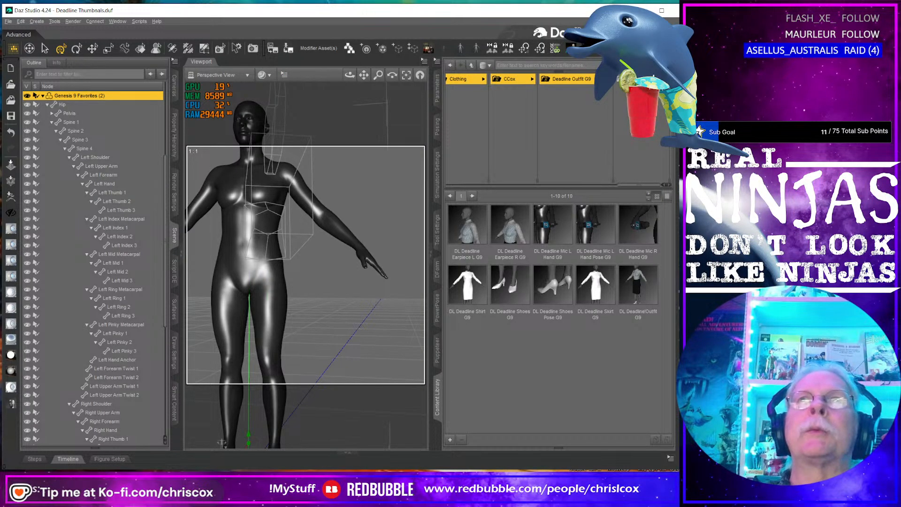
pyautogui.click(672, 48)
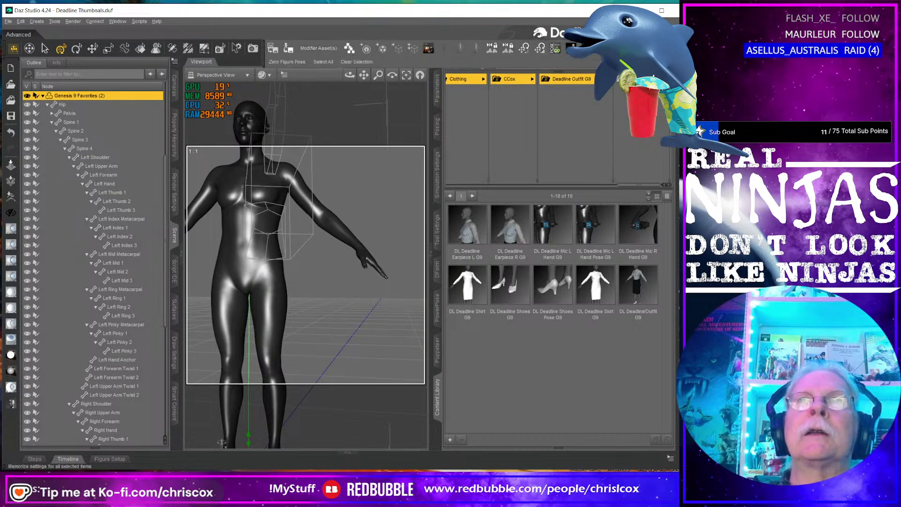
pyautogui.click(286, 62)
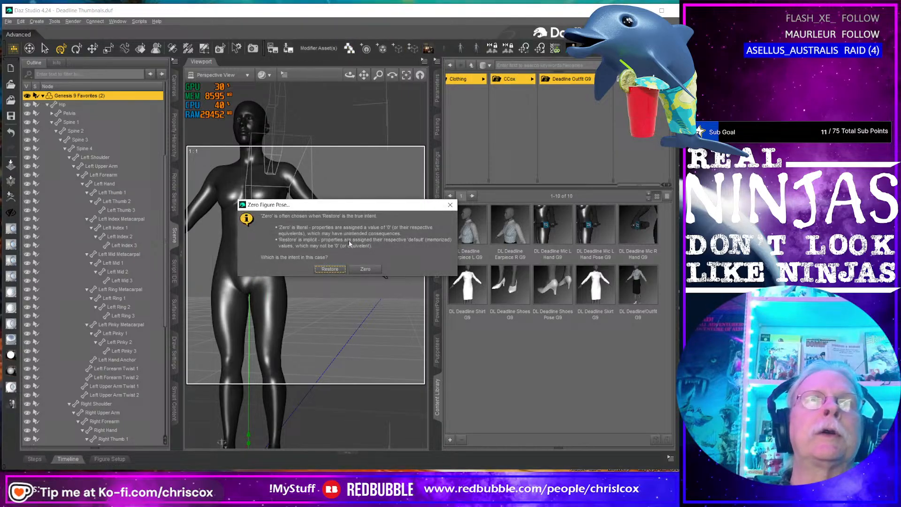
pyautogui.click(344, 270)
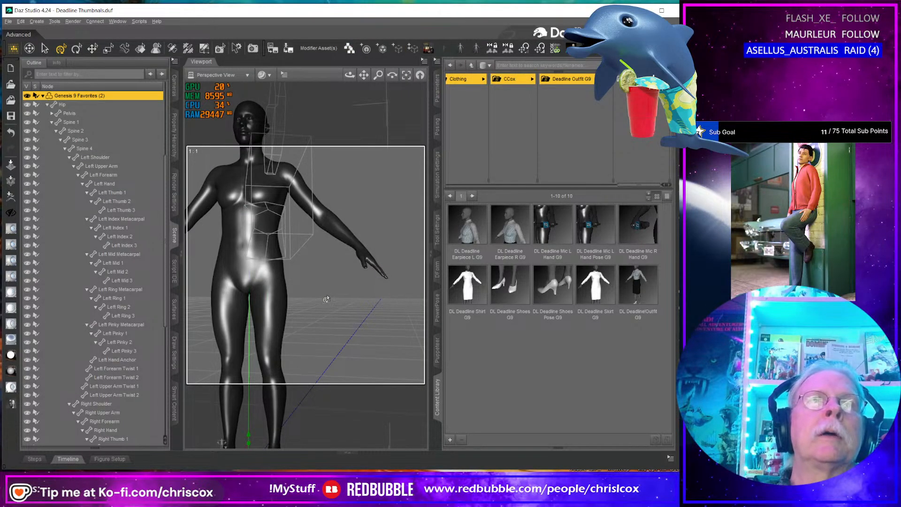
# Step: Set the Base Feminine shape of the Genesis 9 Favorites (2) figure to 100%
pyautogui.click(437, 89)
pyautogui.scroll(-10, 582, 321)
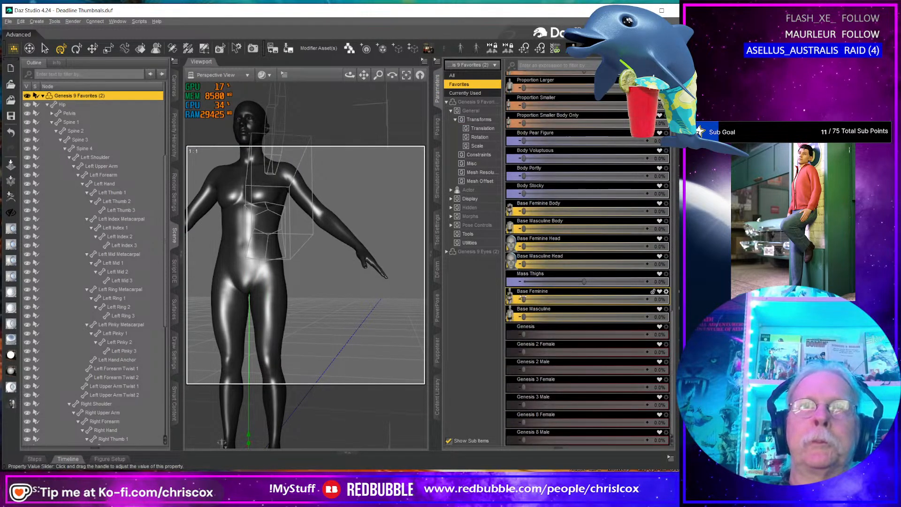
pyautogui.moveTo(524, 299); pyautogui.dragTo(646, 299)
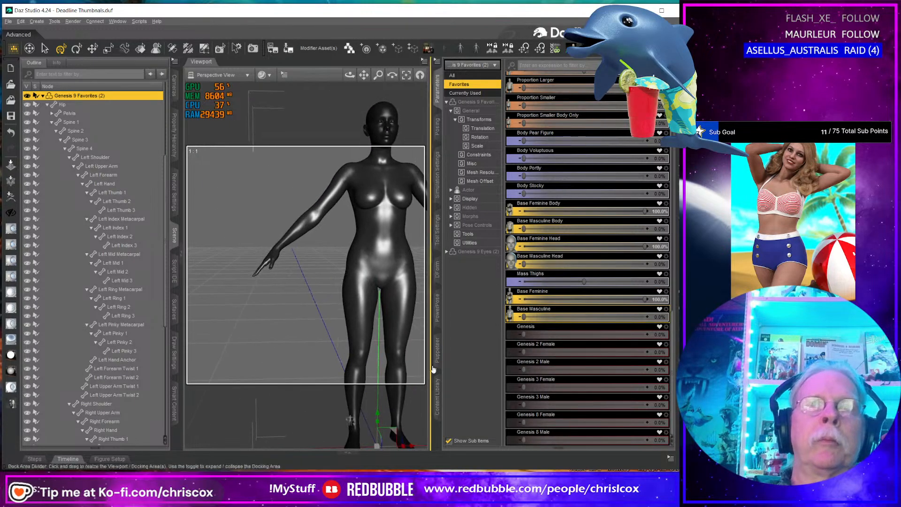
# Step: Load the DL Deadline Mic R Hand G9 wearable onto the figure and inspect the mic in the right hand
pyautogui.click(436, 392)
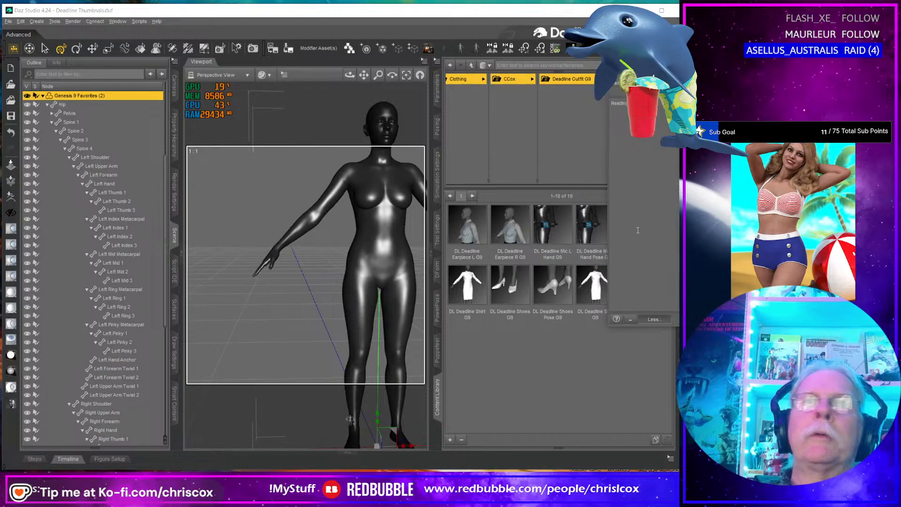
pyautogui.doubleClick(638, 233)
pyautogui.moveTo(328, 295); pyautogui.dragTo(361, 290, button='middle')
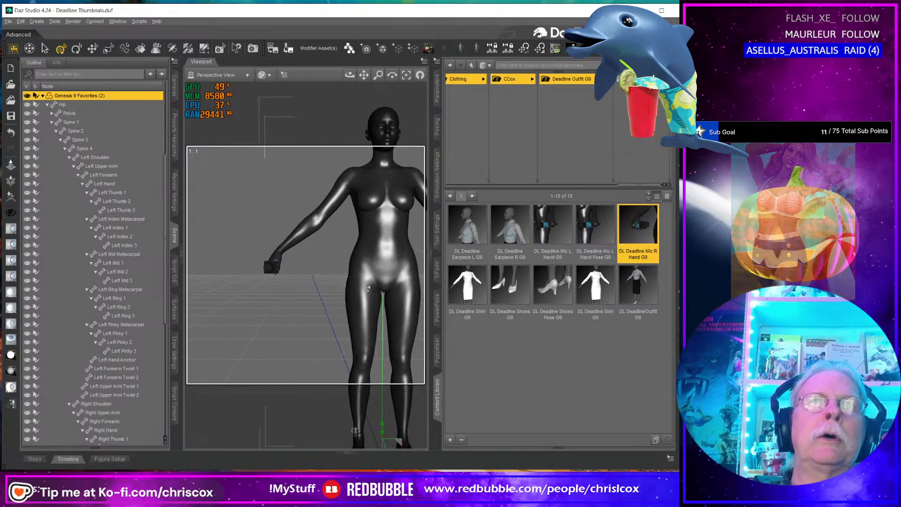
pyautogui.scroll(-2, 361, 290)
pyautogui.scroll(5, 361, 290)
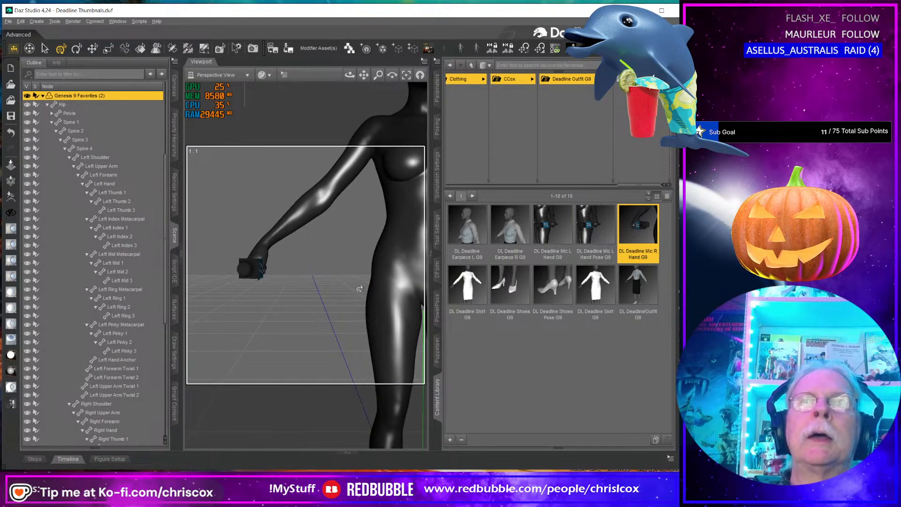
pyautogui.scroll(2, 359, 288)
pyautogui.moveTo(324, 287); pyautogui.dragTo(357, 288, button='middle')
pyautogui.click(282, 266)
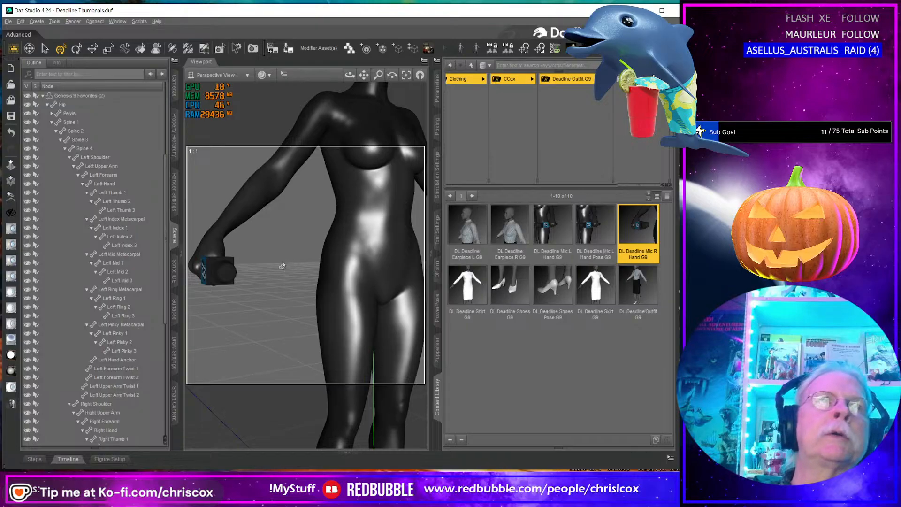
pyautogui.click(229, 216)
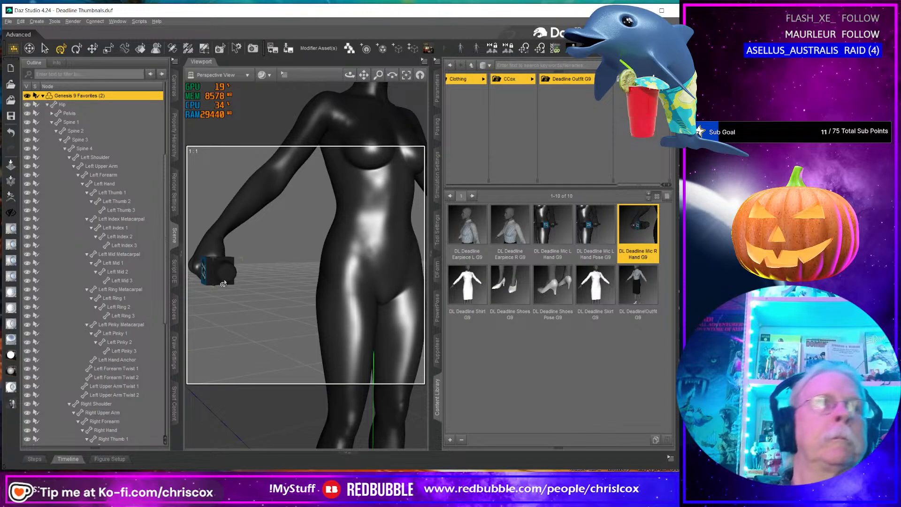
# Step: Select every node from Right Thumb 1 through Deadline Mic (2), together with the Genesis 9 Favorites (2) figure
pyautogui.scroll(-8, 119, 337)
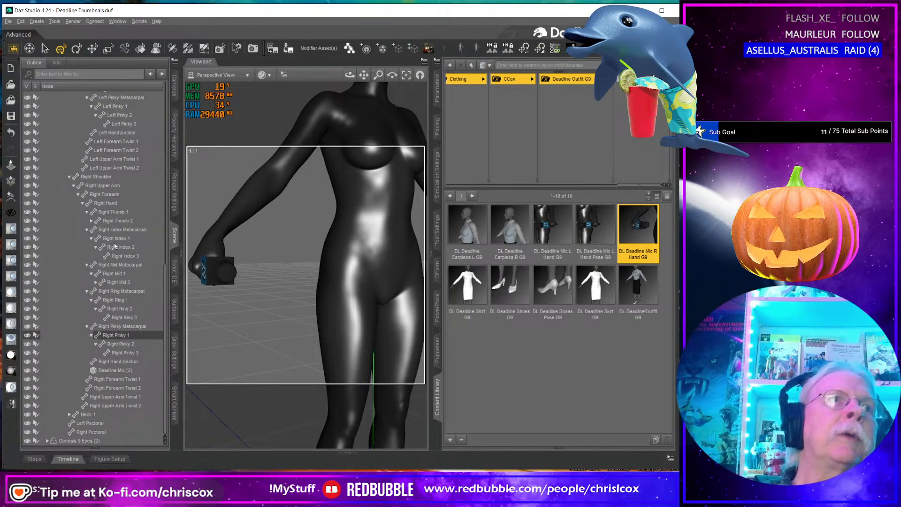
pyautogui.click(116, 204)
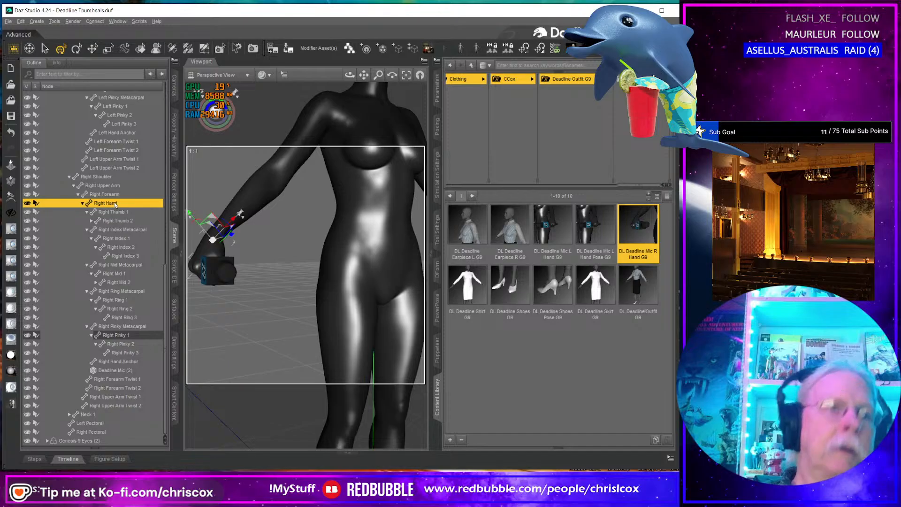
pyautogui.click(119, 212)
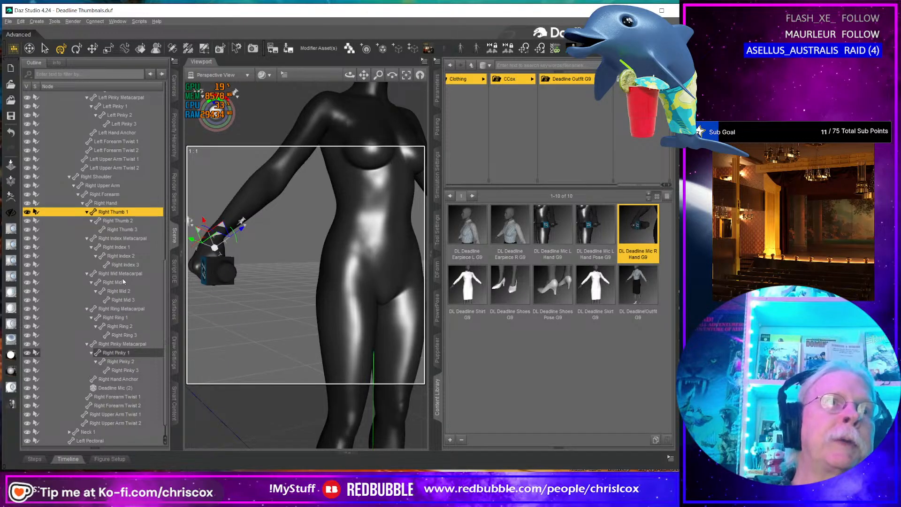
pyautogui.keyDown('shift'); pyautogui.click(118, 388); pyautogui.keyUp('shift')
pyautogui.scroll(10, 83, 258)
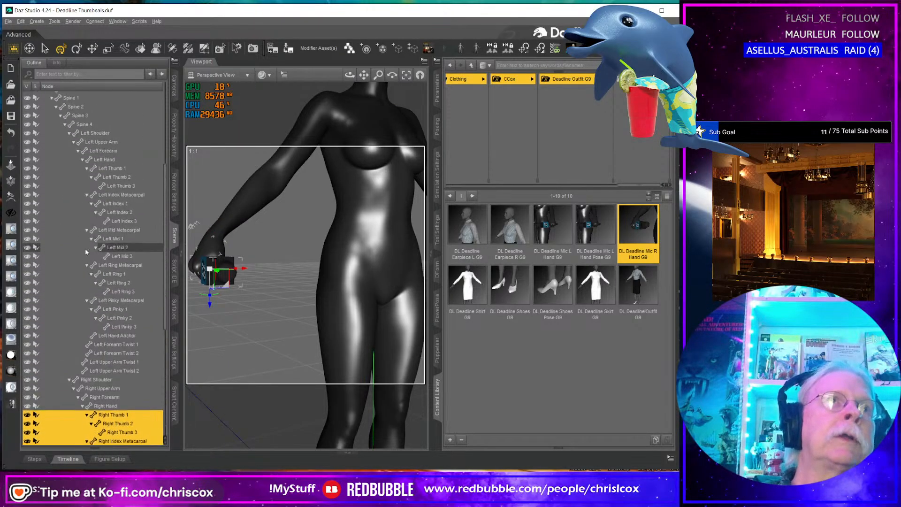
pyautogui.click(63, 145)
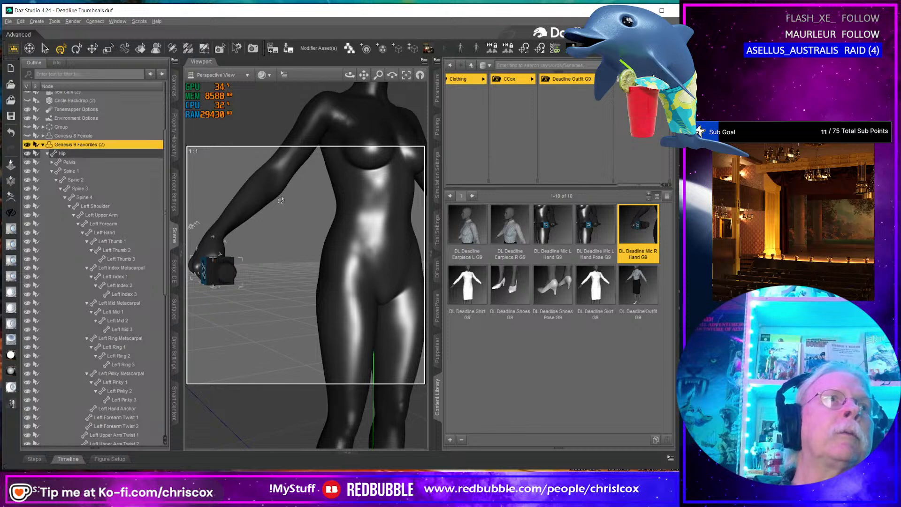
# Step: Start a Hierarchical Pose Preset in the Deadline Outfit G9 folder, named DL Deadline Mic R Hand Pose G9
pyautogui.click(450, 439)
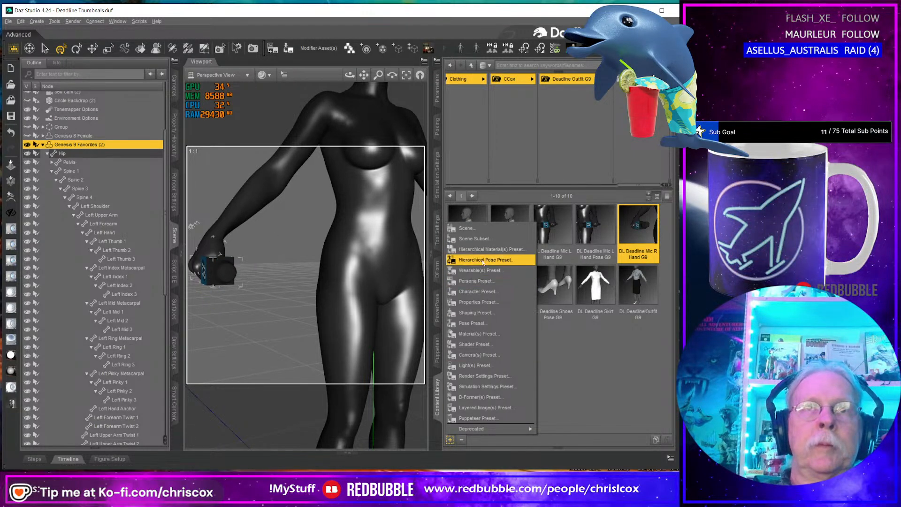
pyautogui.click(481, 262)
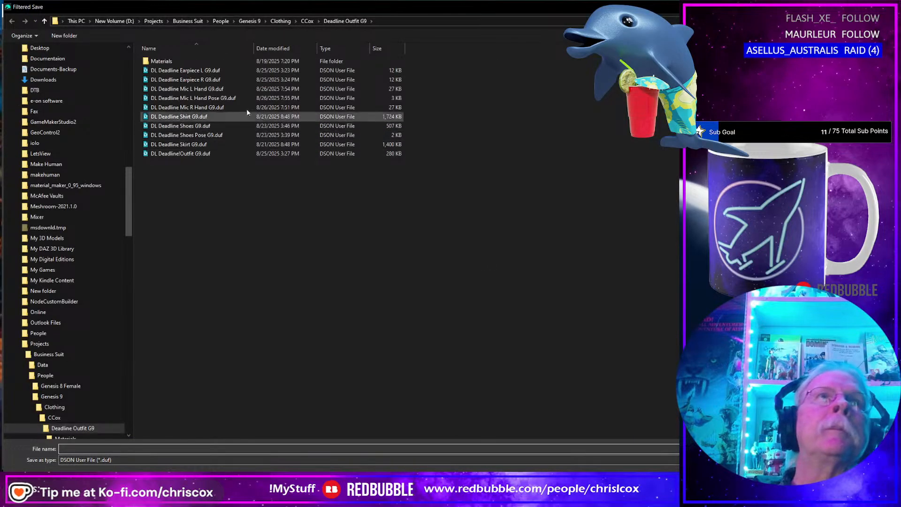
pyautogui.click(202, 107)
pyautogui.click(135, 450)
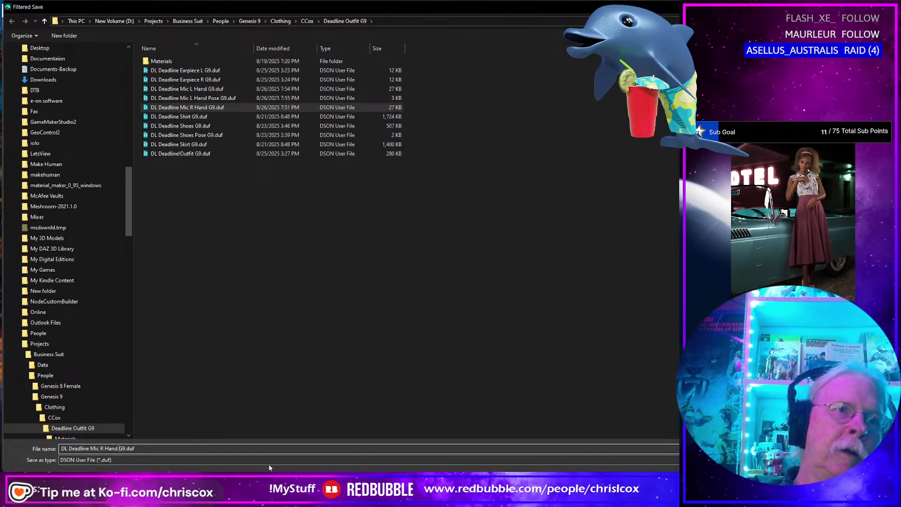
pyautogui.write('Pose')
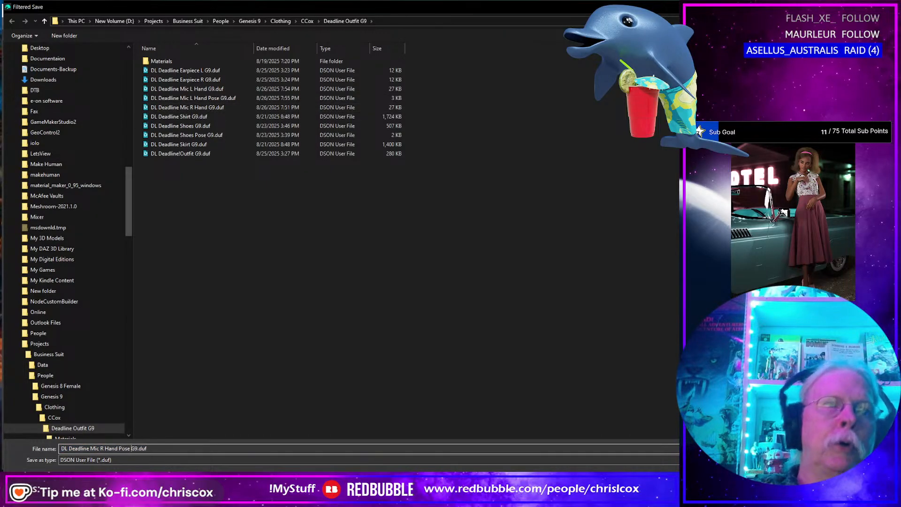
pyautogui.press('Return')
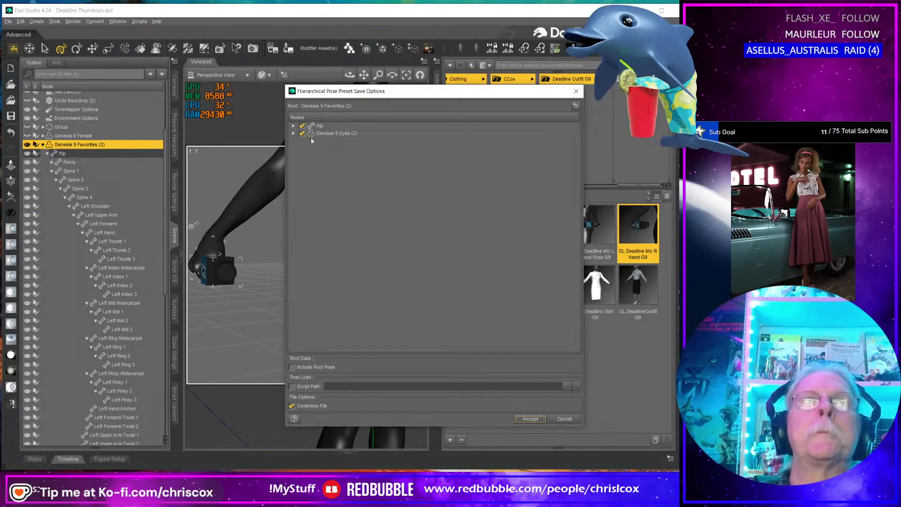
# Step: Limit the right-hand pose preset to the nodes selected in the scene and save it
pyautogui.click(307, 127)
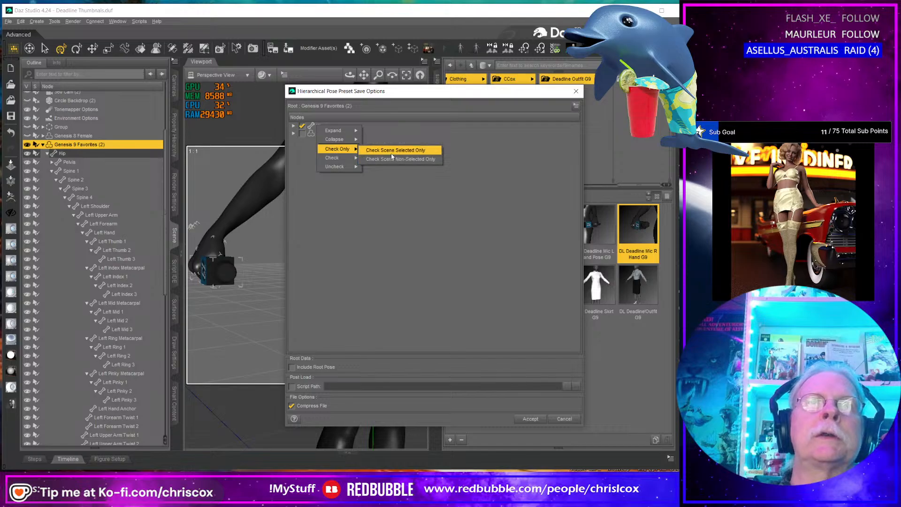
pyautogui.click(396, 150)
pyautogui.scroll(-2, 469, 267)
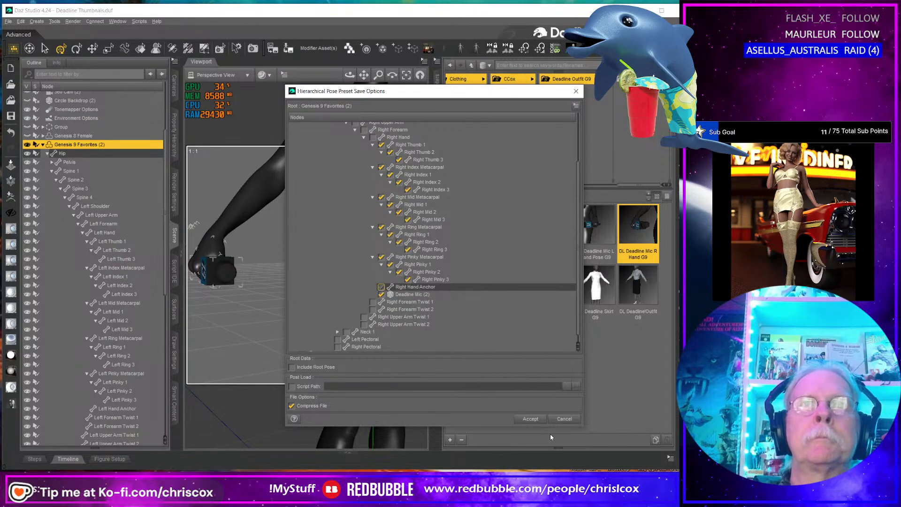
pyautogui.click(531, 419)
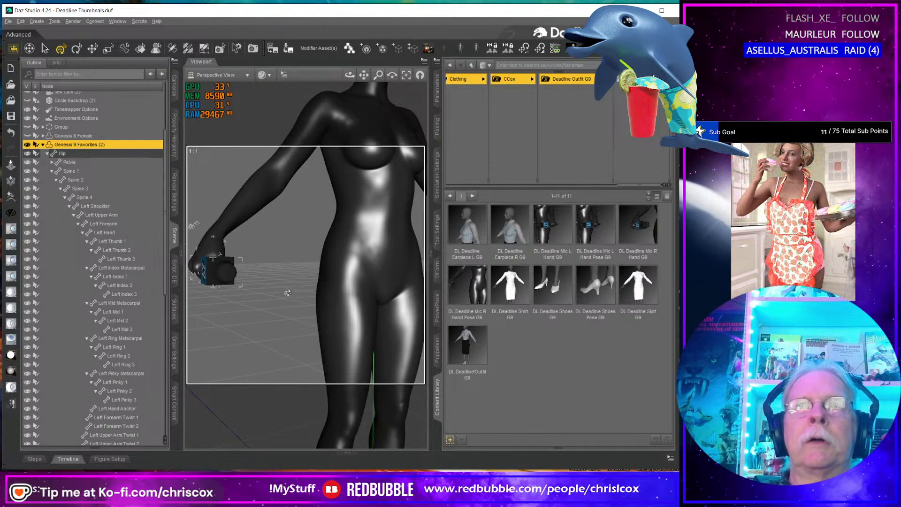
# Step: Raise the mic upright by setting the Right Forearm's Bend to about 96 and its Twist to about -41.5
pyautogui.scroll(3, 289, 301)
pyautogui.click(269, 256)
pyautogui.moveTo(310, 269); pyautogui.dragTo(378, 246, button='middle')
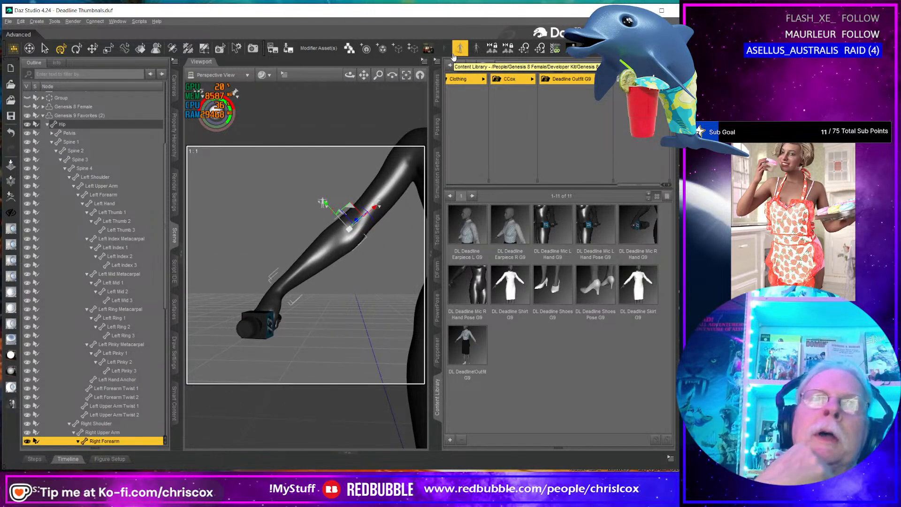
pyautogui.moveTo(405, 175)
pyautogui.mouseDown(button='middle')
pyautogui.moveTo(385, 183)
pyautogui.moveTo(418, 166)
pyautogui.mouseUp(button='middle')
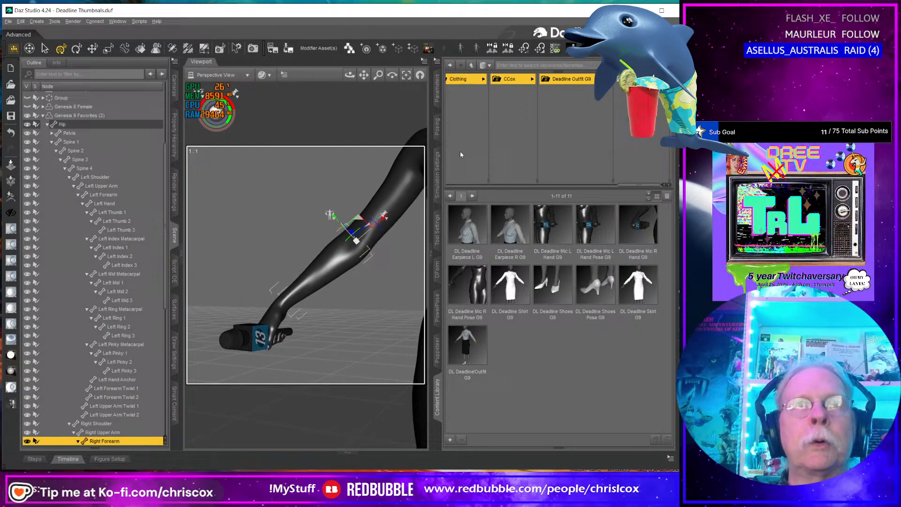
pyautogui.click(437, 88)
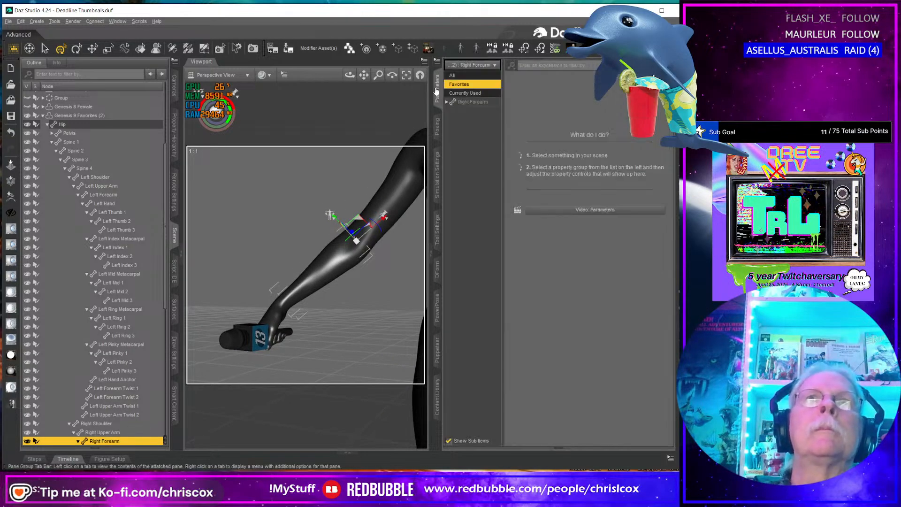
pyautogui.click(474, 102)
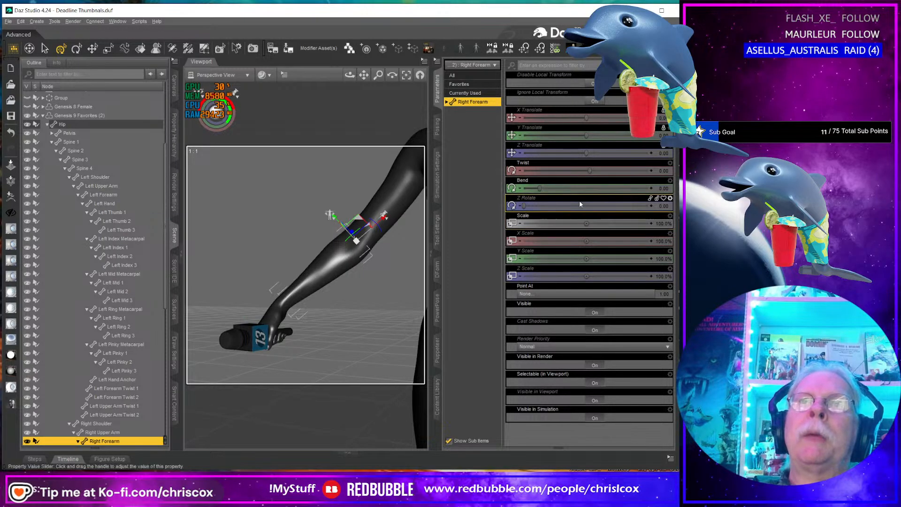
pyautogui.moveTo(539, 186); pyautogui.dragTo(558, 170)
# Step: Frame the upright mic and right hand in the viewport and render a thumbnail image of them
pyautogui.moveTo(399, 199); pyautogui.dragTo(344, 318, button='middle')
pyautogui.scroll(4, 381, 219)
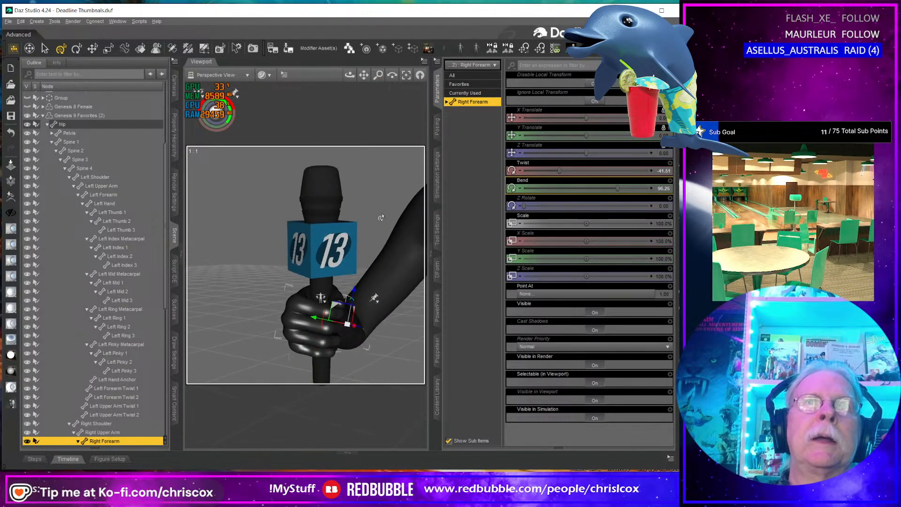
pyautogui.moveTo(381, 217)
pyautogui.mouseDown(button='middle')
pyautogui.moveTo(382, 203)
pyautogui.moveTo(392, 208)
pyautogui.moveTo(347, 229)
pyautogui.moveTo(376, 215)
pyautogui.moveTo(376, 206)
pyautogui.moveTo(371, 214)
pyautogui.mouseUp(button='middle')
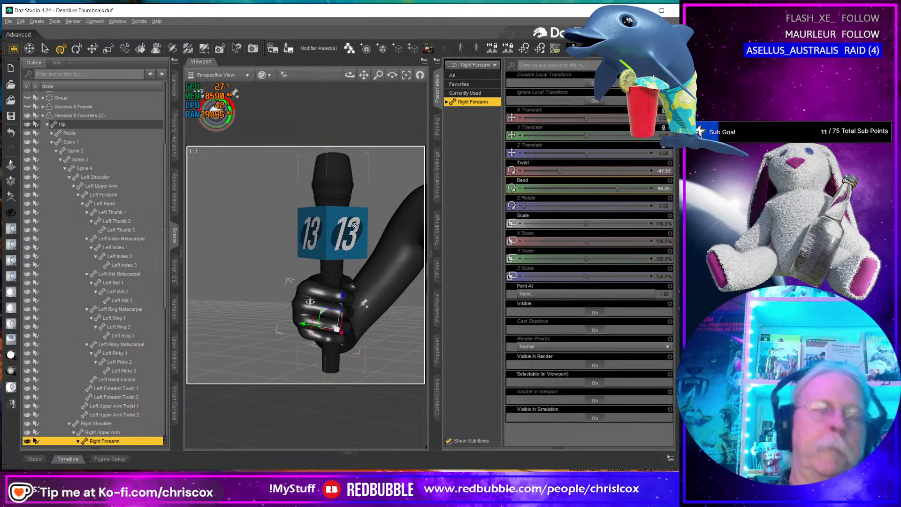
pyautogui.hotkey('ctrl', 'r')
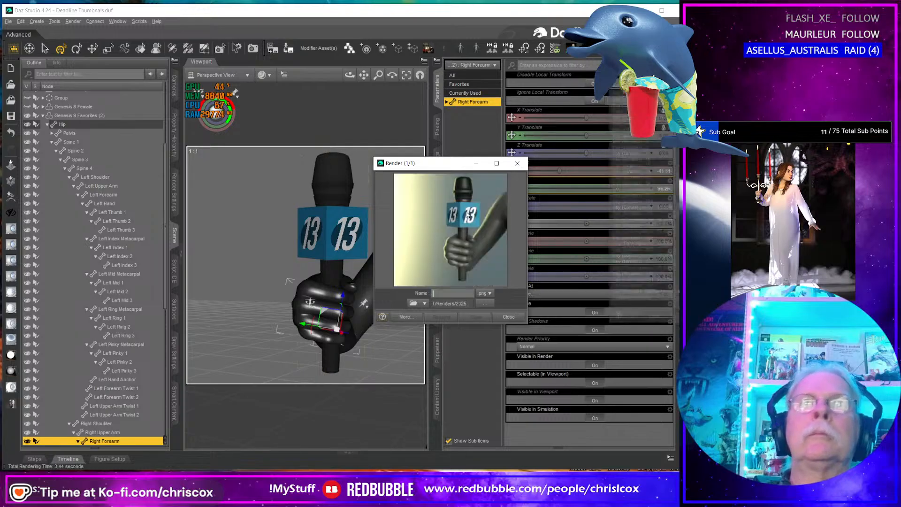
pyautogui.click(518, 163)
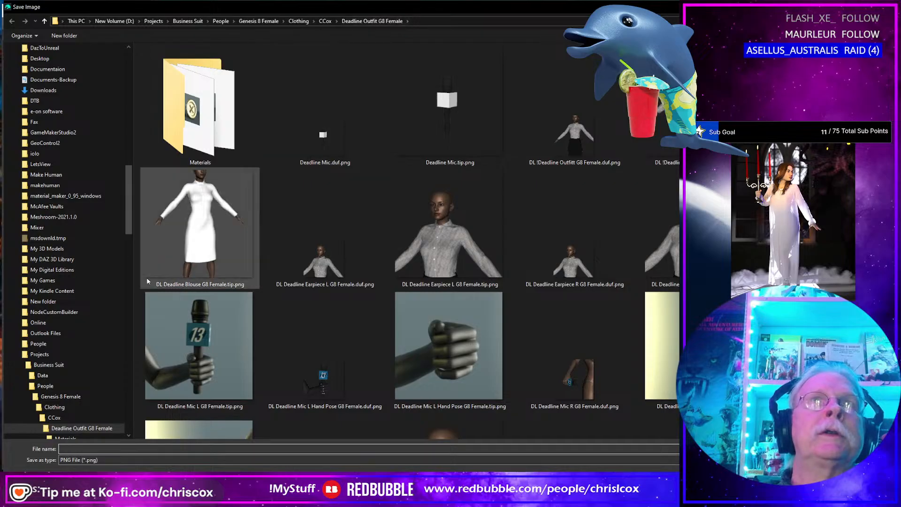
# Step: Save the render in the Genesis 9 Deadline Outfit G9 folder over DL Deadline Mic R Hand G9.tip.png, replacing the existing file
pyautogui.scroll(-3, 94, 342)
pyautogui.scroll(-1, 95, 345)
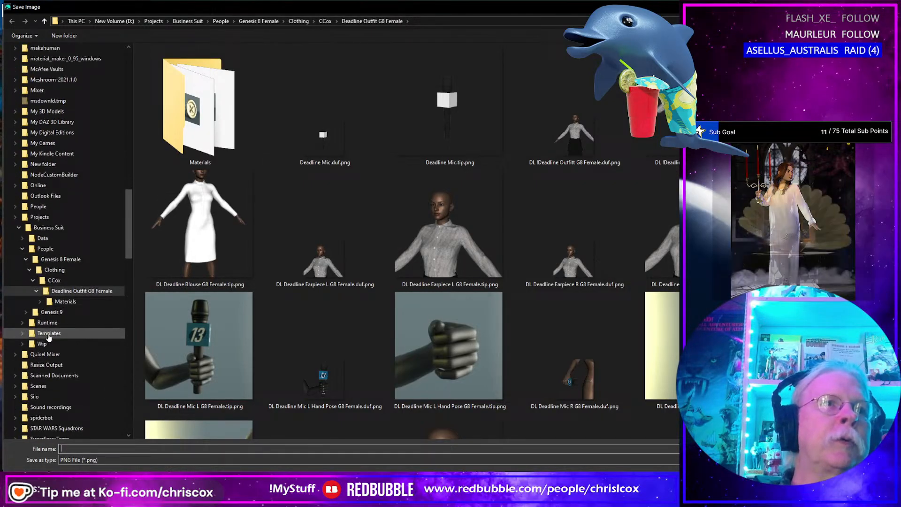
pyautogui.click(26, 312)
pyautogui.click(30, 324)
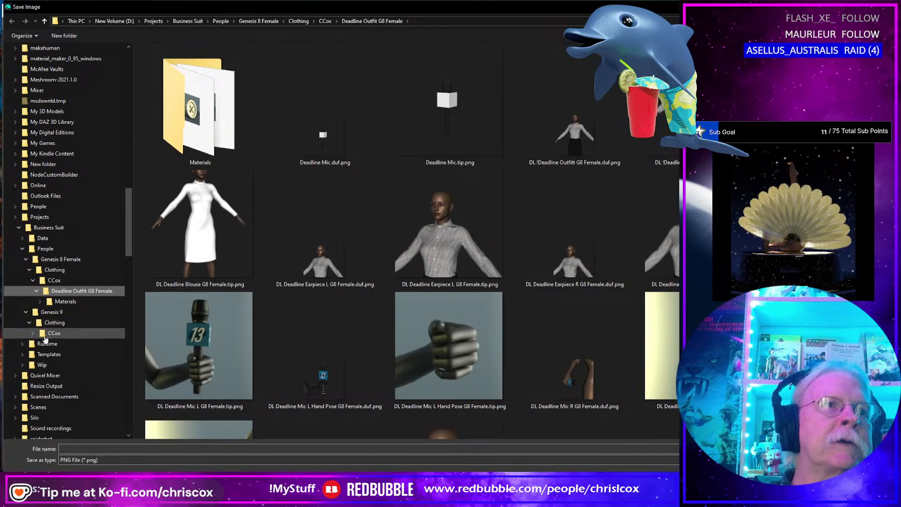
pyautogui.click(33, 333)
pyautogui.click(37, 344)
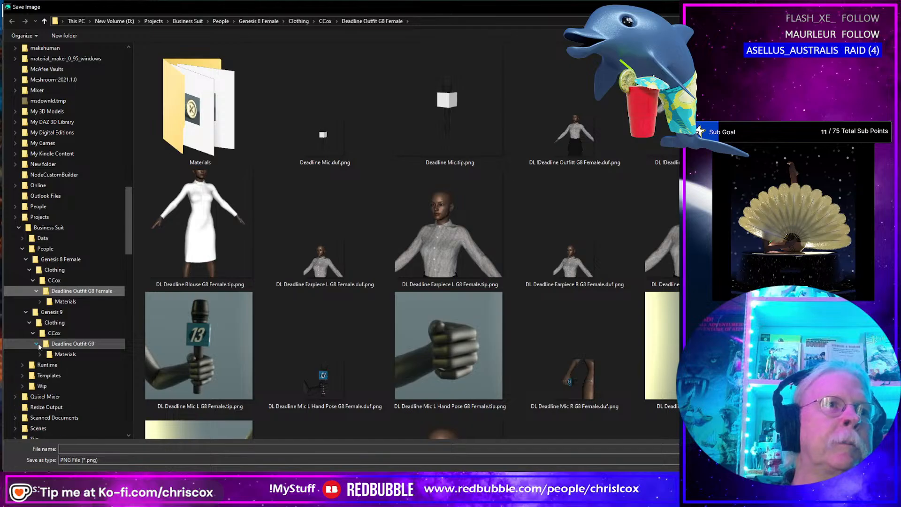
pyautogui.click(40, 355)
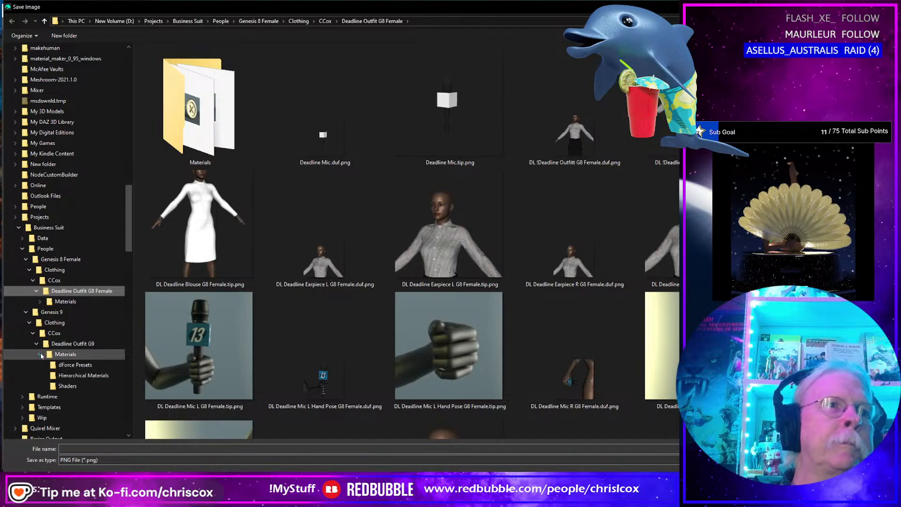
pyautogui.click(66, 344)
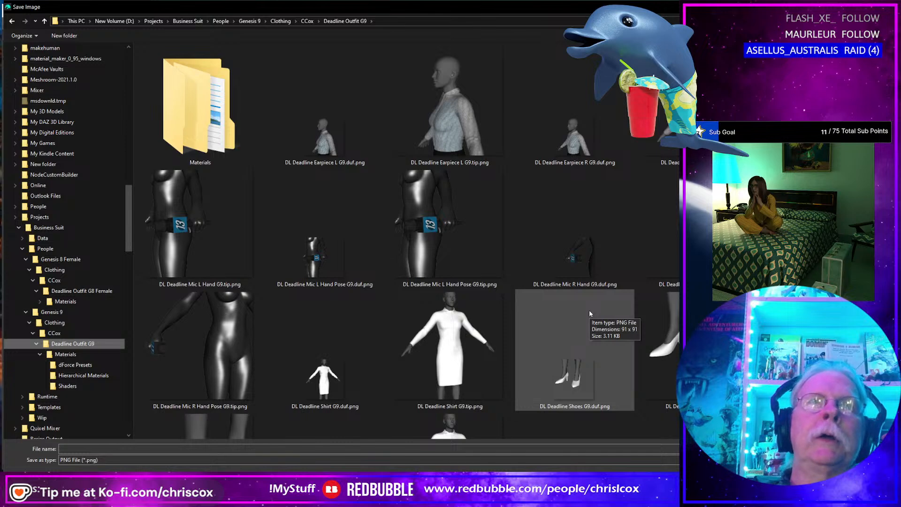
pyautogui.click(660, 225)
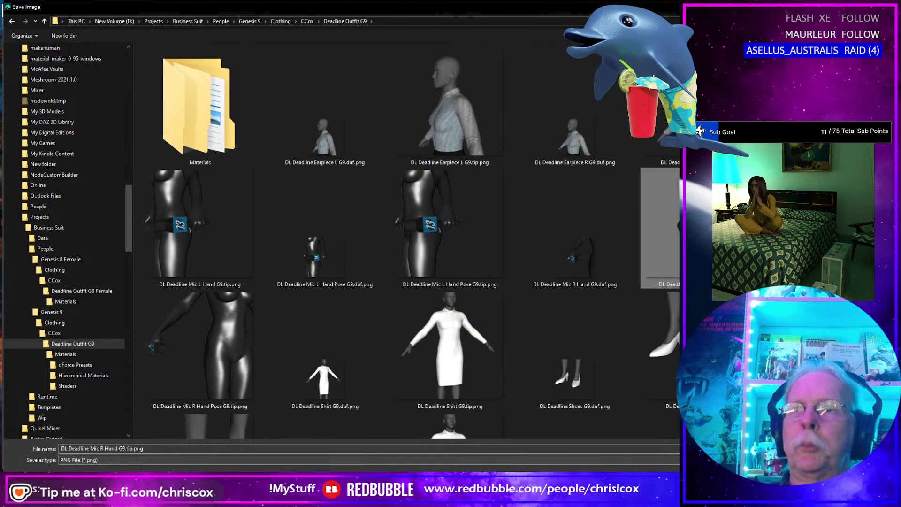
pyautogui.press('Return')
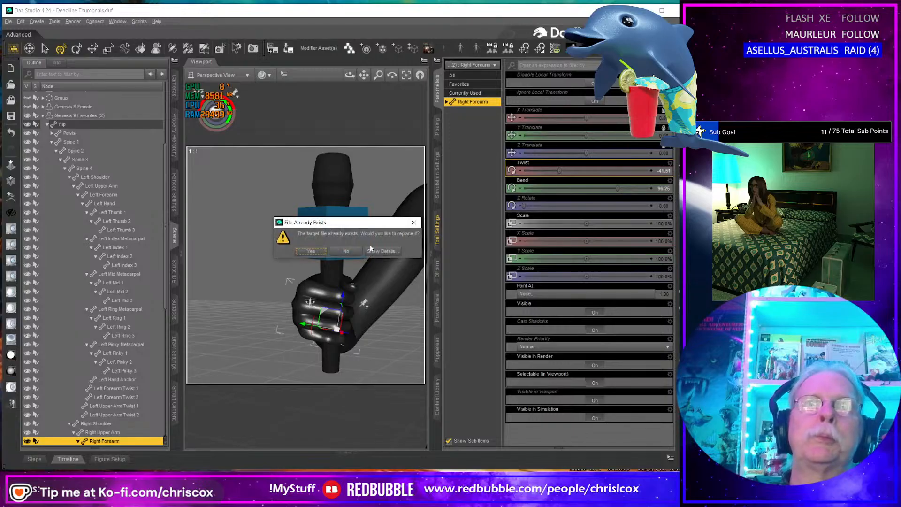
pyautogui.click(311, 251)
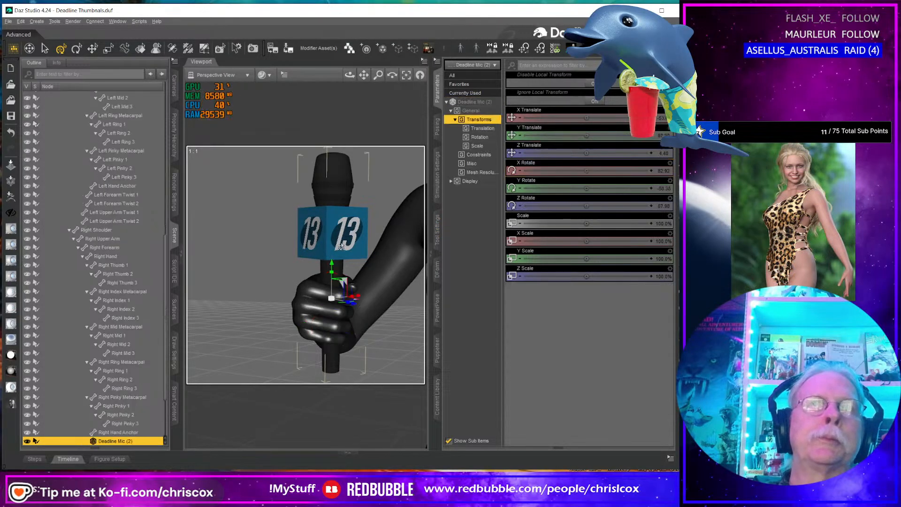
# Step: Hide Deadline Mic (2) and render a close-up thumbnail of the closed right hand
pyautogui.click(28, 442)
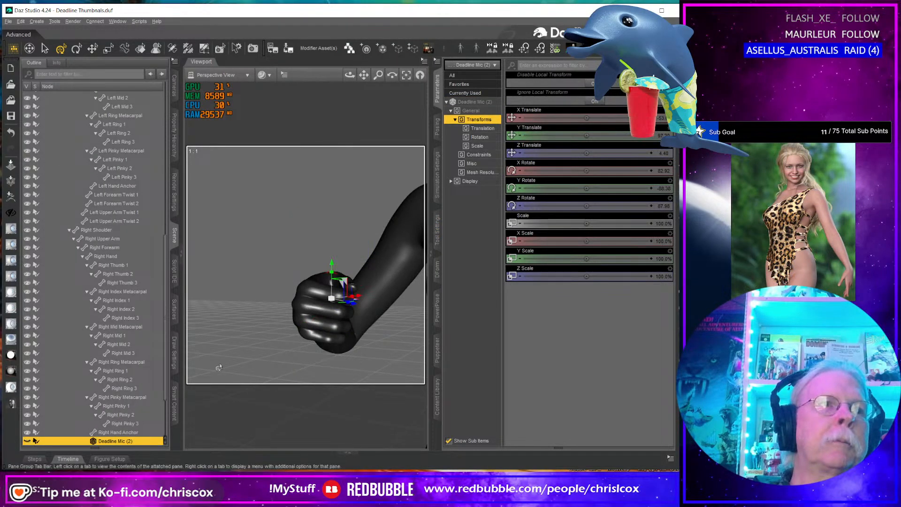
pyautogui.scroll(3, 284, 337)
pyautogui.moveTo(284, 337); pyautogui.dragTo(321, 326, button='middle')
pyautogui.scroll(2, 285, 341)
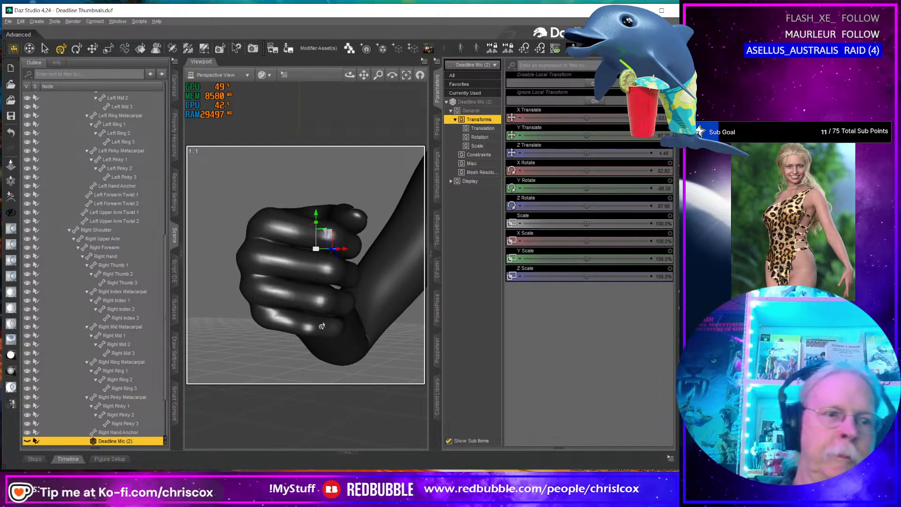
pyautogui.hotkey('ctrl', 'r')
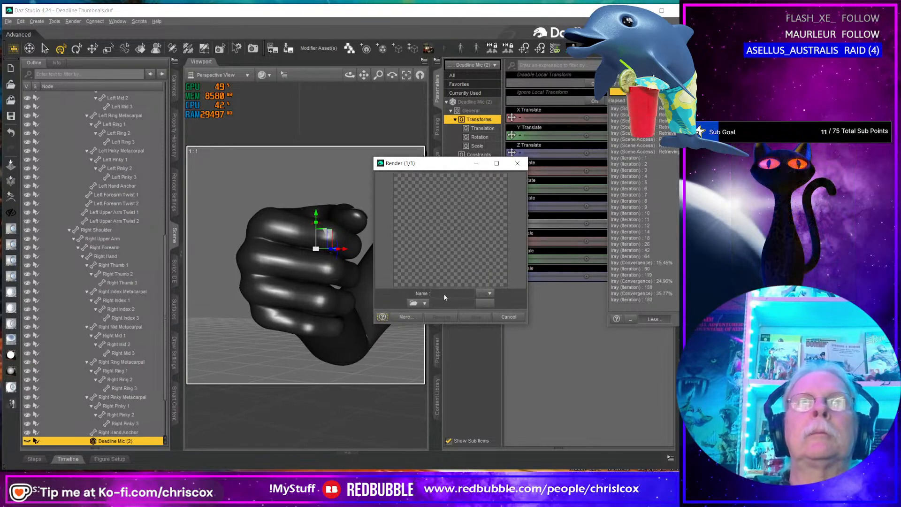
pyautogui.click(518, 164)
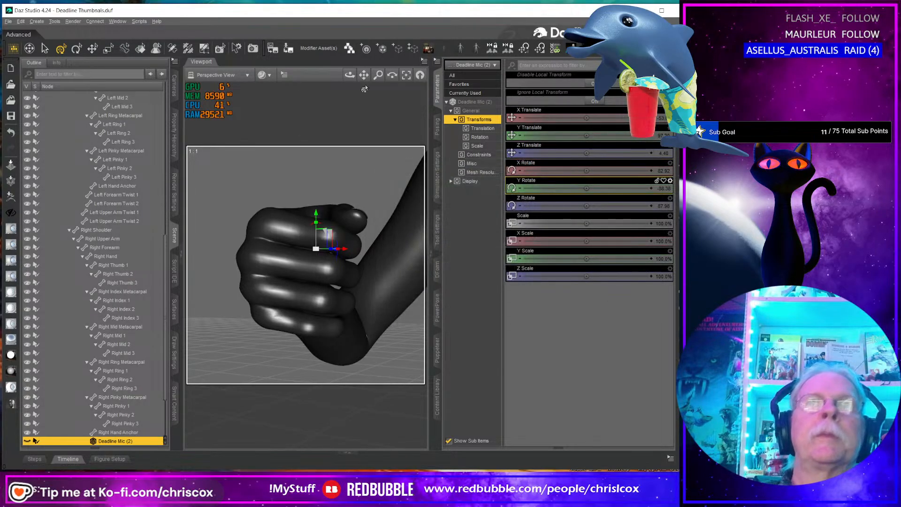
# Step: Save the fist render over DL Deadline Mic R Hand Pose G9.tip.png, replacing the existing file
pyautogui.click(281, 56)
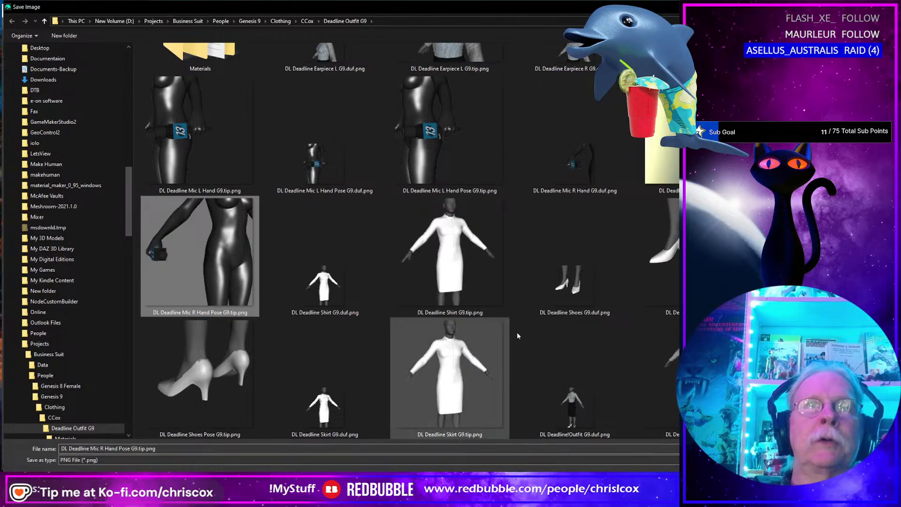
pyautogui.press('Escape')
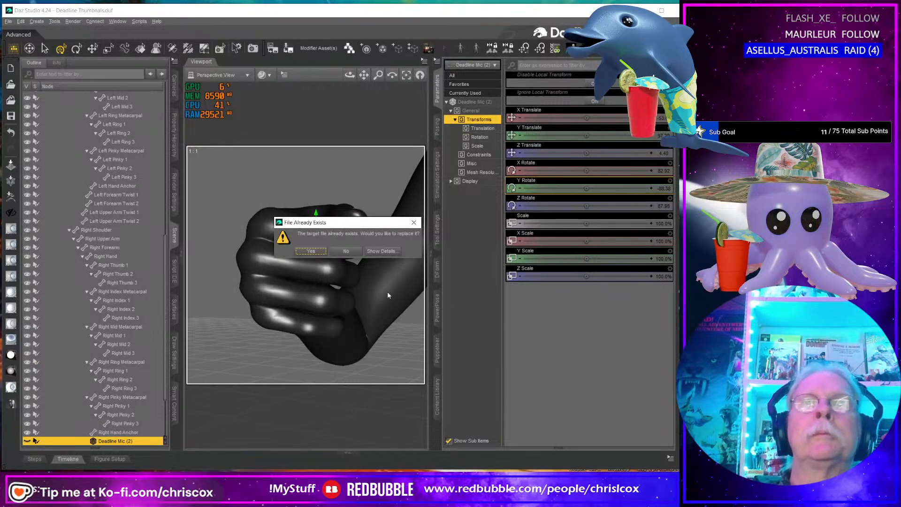
pyautogui.click(316, 254)
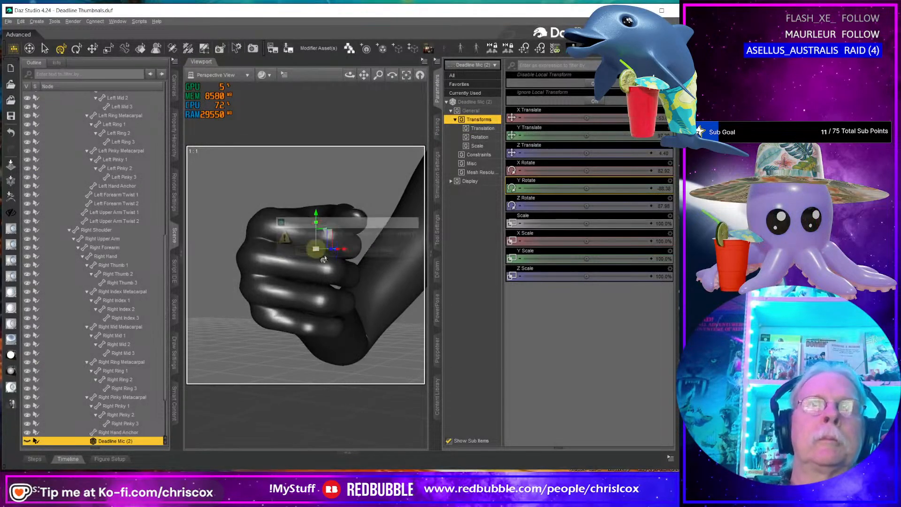
# Step: Load the DL Deadline Mic L Hand G9 wearable onto the Genesis 9 Favorites (2) figure and bring the new mic into view
pyautogui.click(387, 305)
pyautogui.click(437, 399)
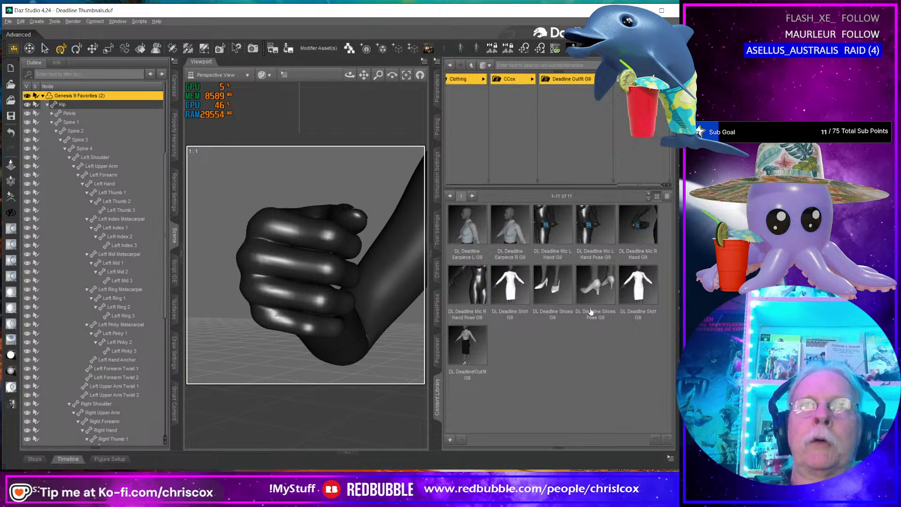
pyautogui.doubleClick(561, 227)
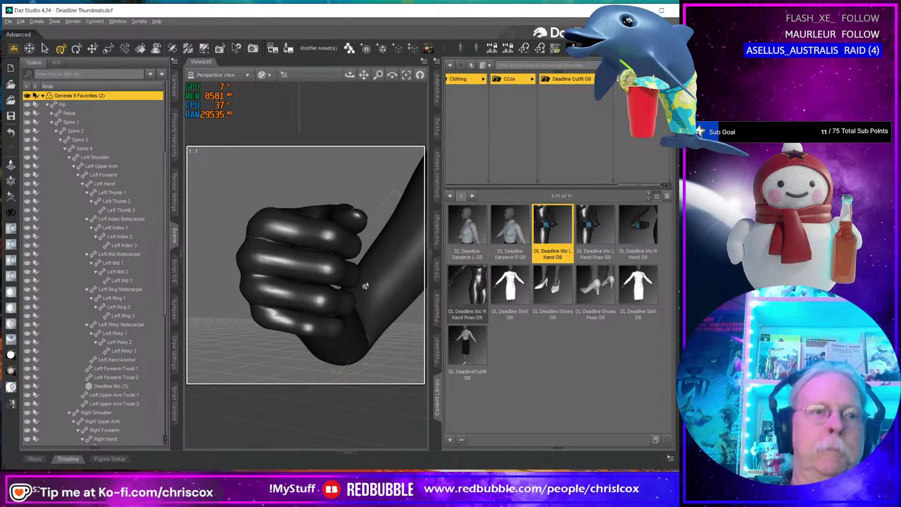
pyautogui.click(127, 388)
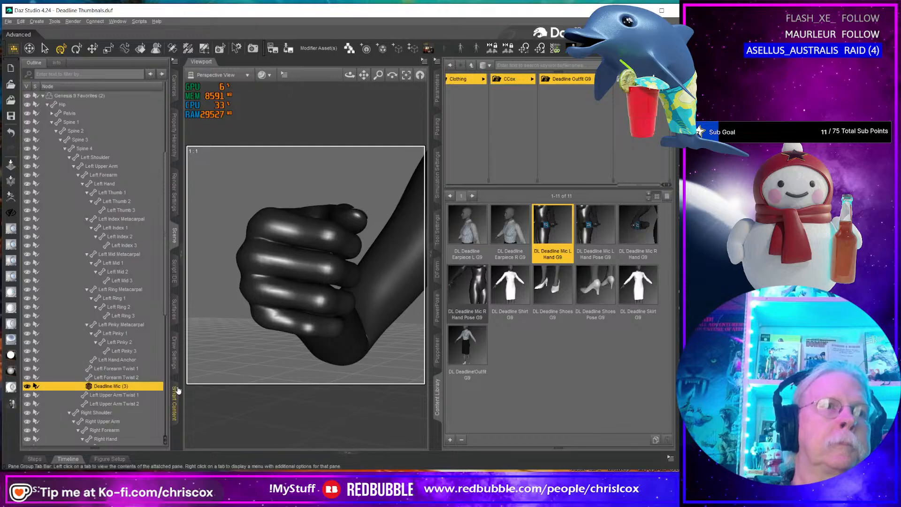
pyautogui.moveTo(277, 370); pyautogui.dragTo(239, 352, button='right')
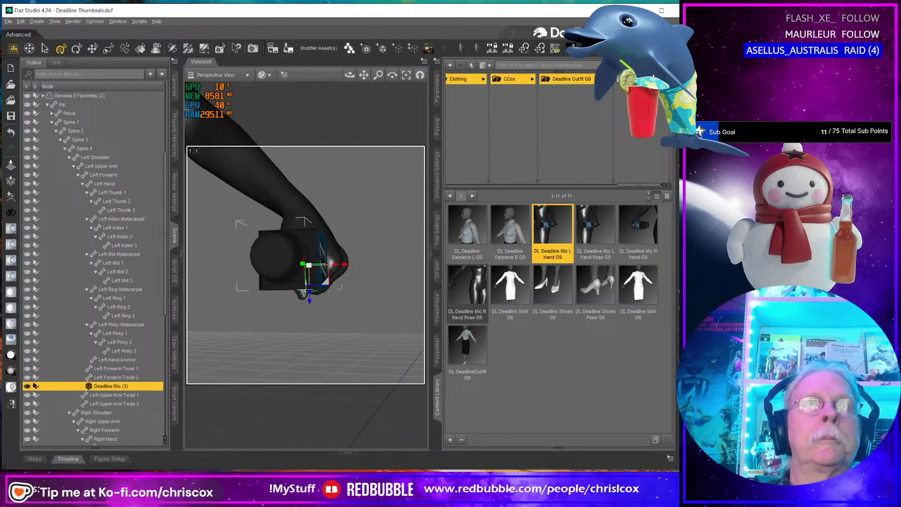
pyautogui.moveTo(211, 155); pyautogui.dragTo(282, 241, button='middle')
# Step: Raise the left-hand mic by setting the Left Forearm's Bend to about -102.8 and its Twist to about -54
pyautogui.click(328, 255)
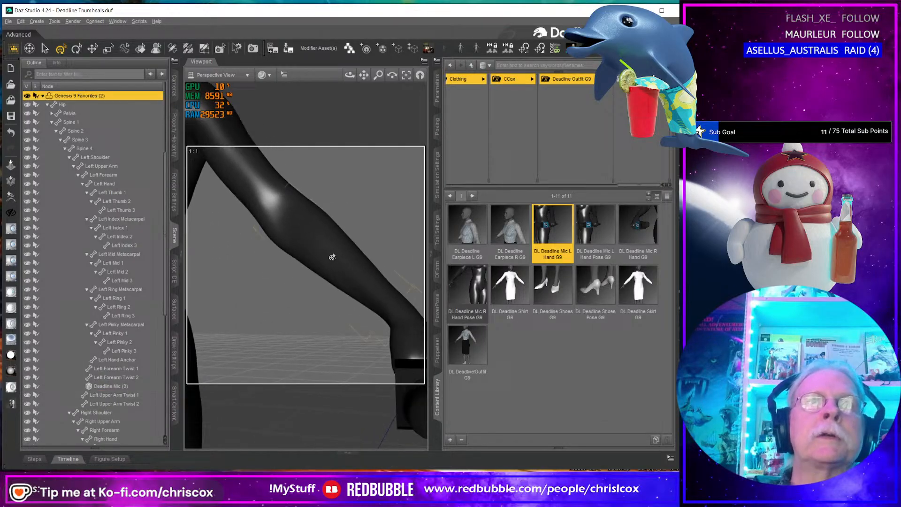
pyautogui.click(446, 49)
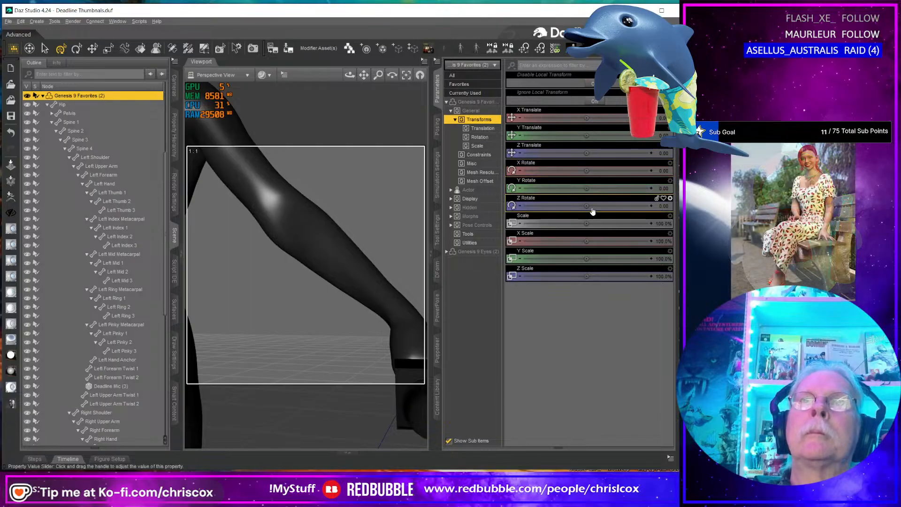
pyautogui.click(366, 271)
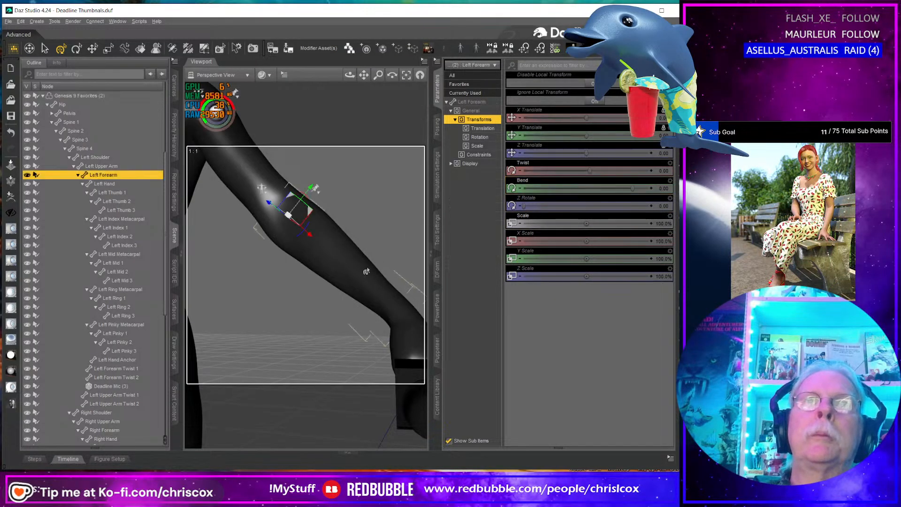
pyautogui.moveTo(631, 188); pyautogui.dragTo(547, 194)
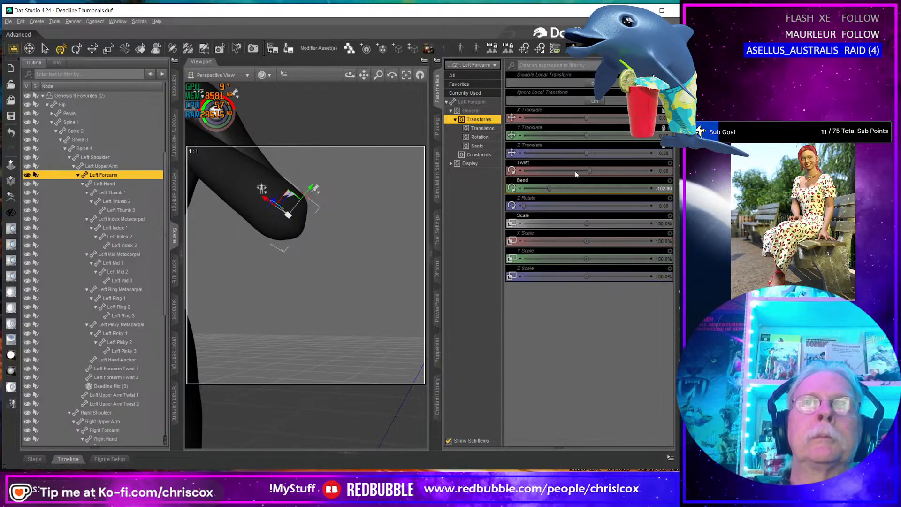
pyautogui.moveTo(589, 171); pyautogui.dragTo(550, 175)
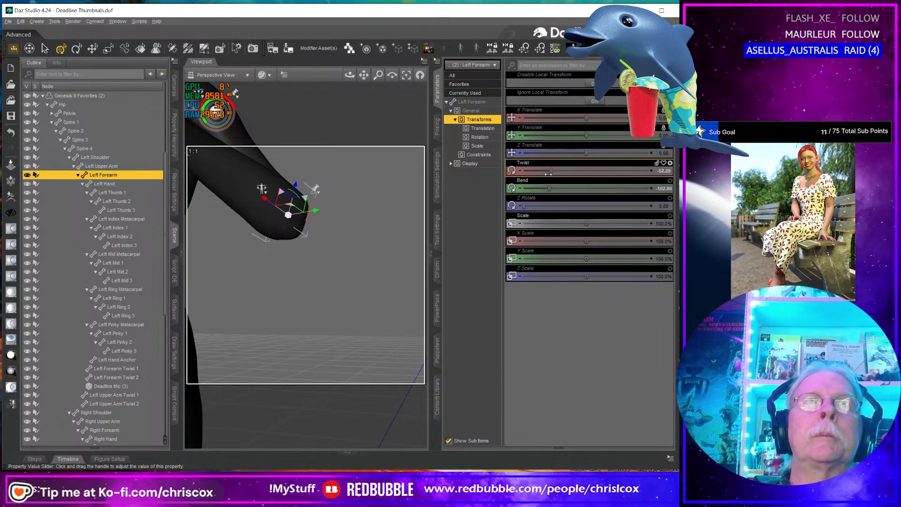
# Step: Frame the raised mic and left hand within the square render area for a thumbnail
pyautogui.moveTo(277, 195); pyautogui.dragTo(337, 236, button='middle')
pyautogui.scroll(-2, 246, 241)
pyautogui.scroll(-2, 282, 282)
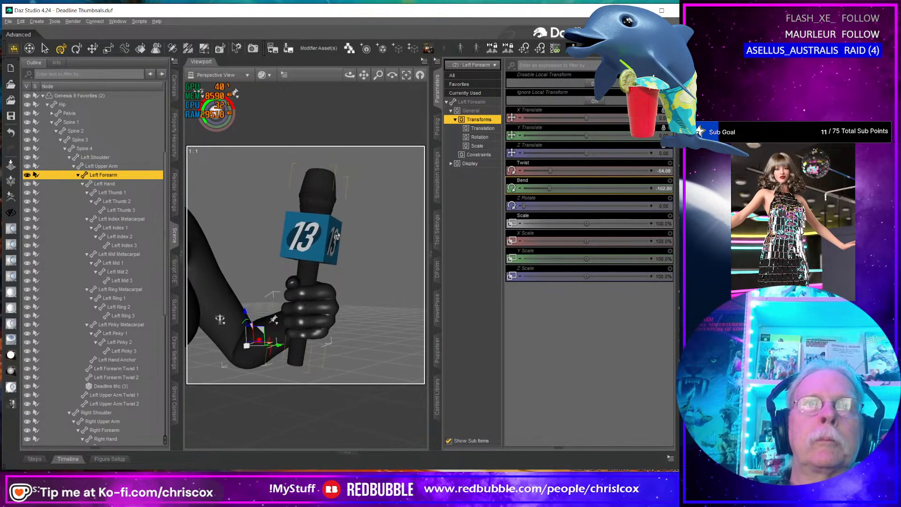
pyautogui.moveTo(378, 75); pyautogui.dragTo(378, 63)
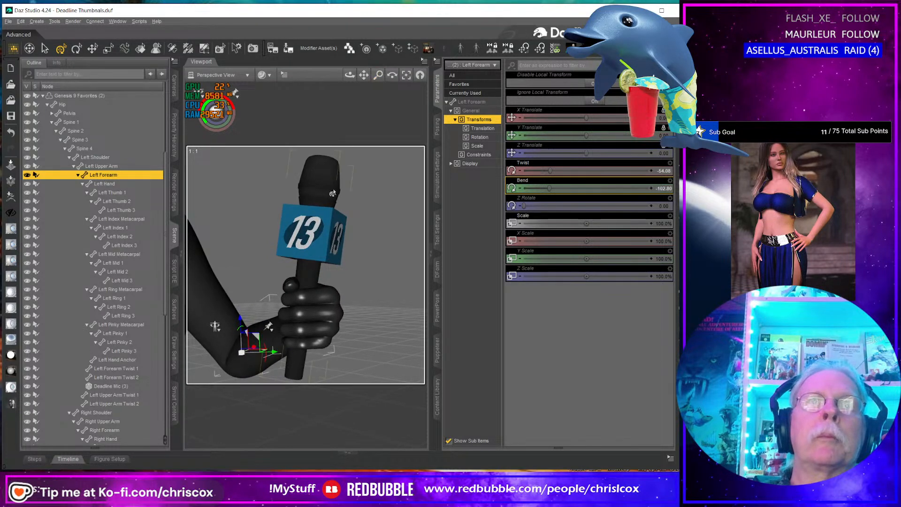
pyautogui.moveTo(333, 193)
pyautogui.mouseDown(button='middle')
pyautogui.moveTo(325, 191)
pyautogui.moveTo(332, 193)
pyautogui.mouseUp(button='middle')
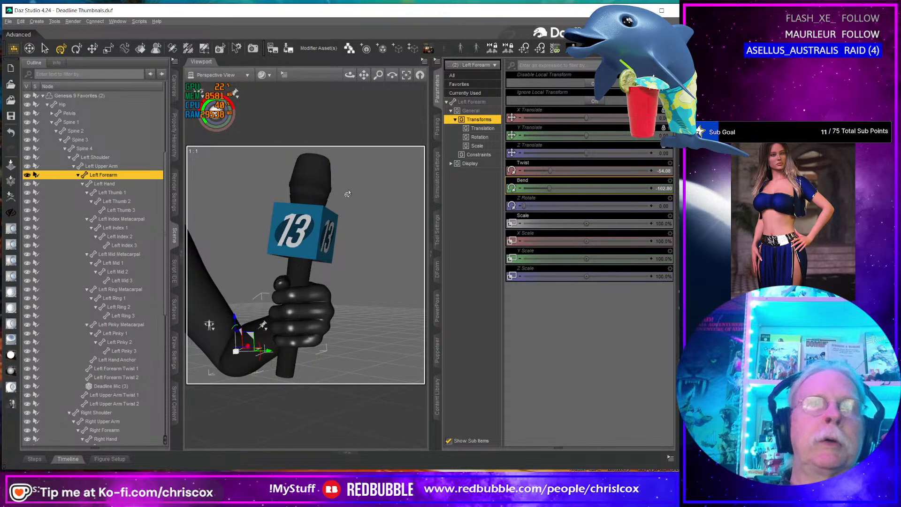
# Step: Render the left hand holding the microphone and save the last render over DL Deadline Mic L Hand G9.tip.png
pyautogui.hotkey('ctrl', 'r')
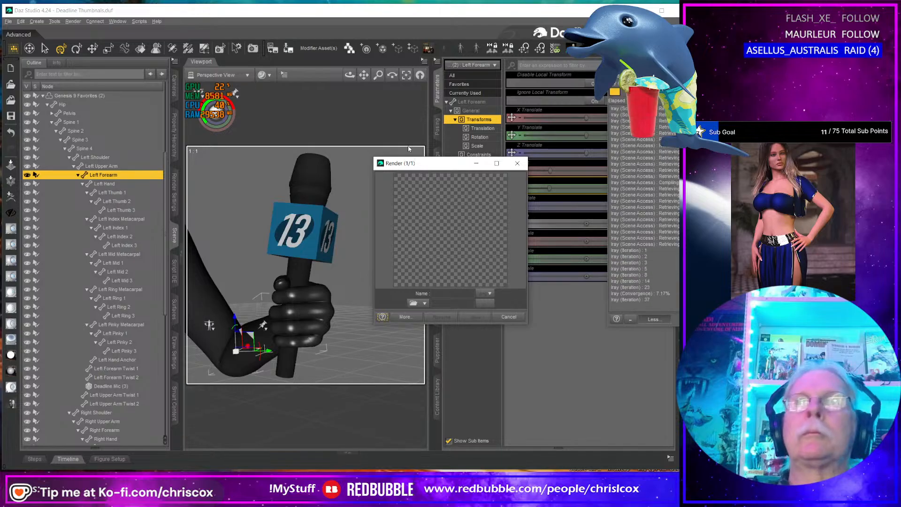
pyautogui.click(515, 164)
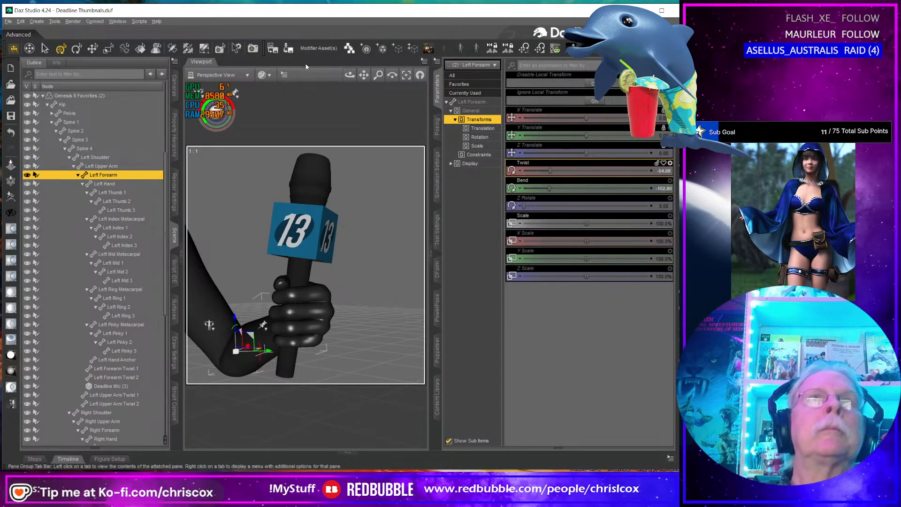
pyautogui.hotkey('ctrl', 'l')
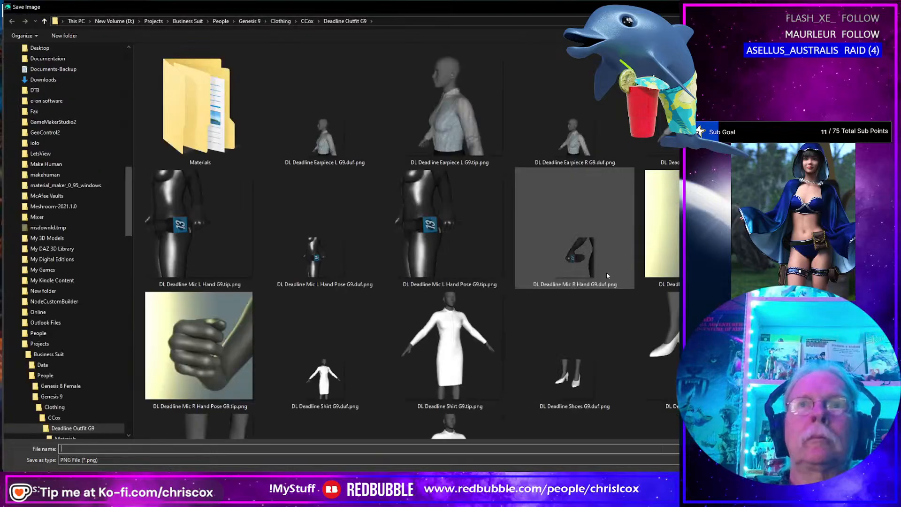
pyautogui.doubleClick(190, 236)
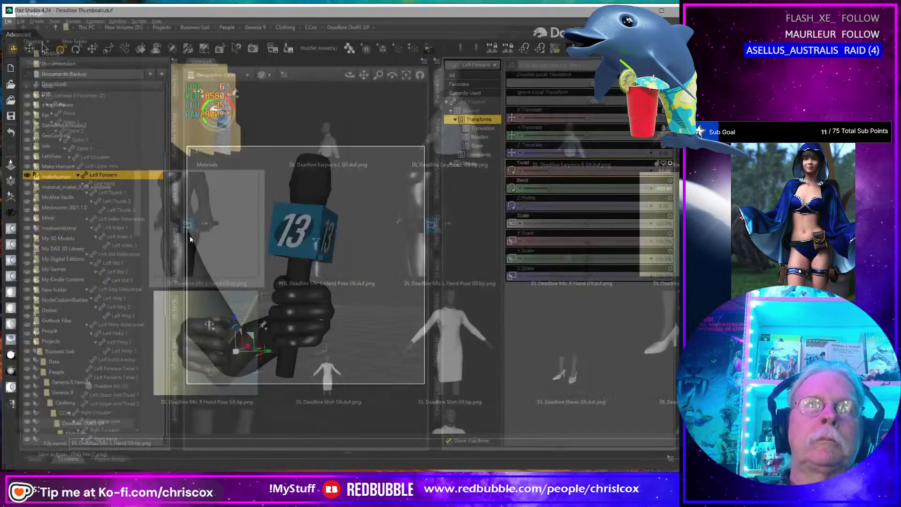
pyautogui.click(311, 252)
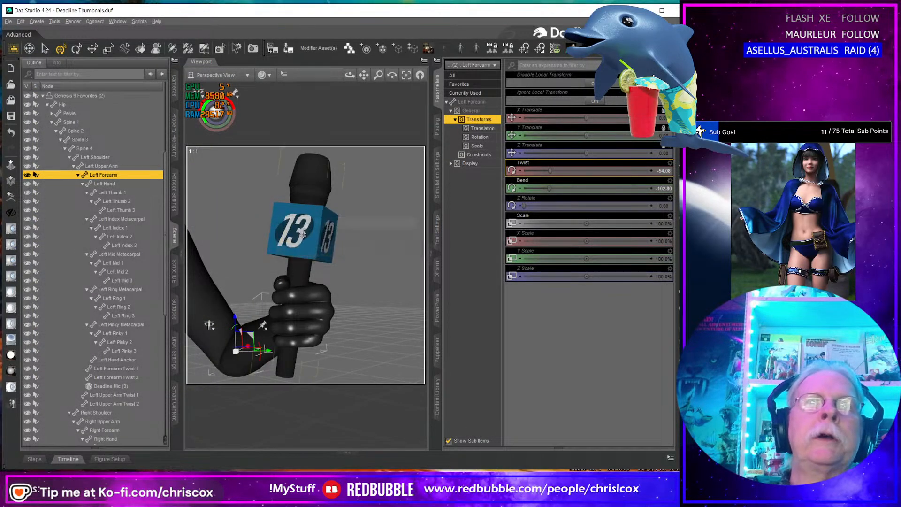
# Step: Hide the Deadline Mic (3) prop and render a close-up of the bare closed left hand
pyautogui.click(303, 233)
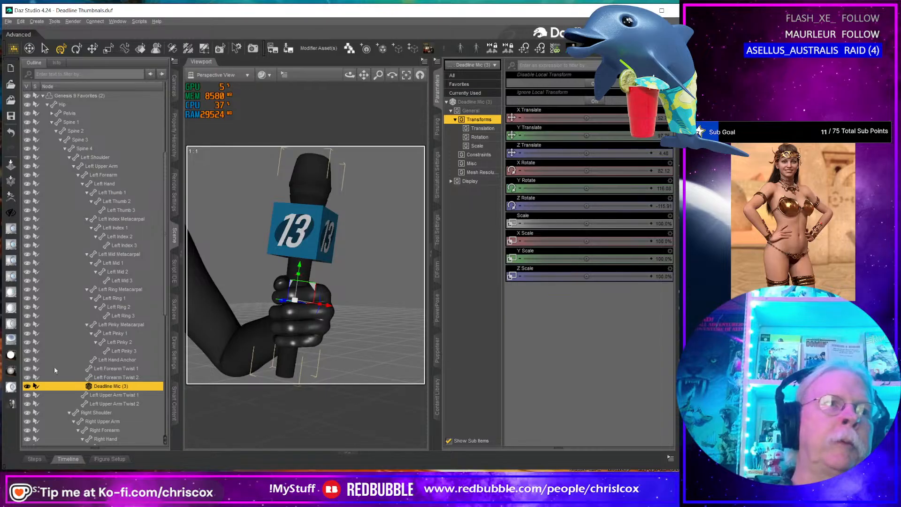
pyautogui.click(28, 386)
pyautogui.scroll(4, 295, 308)
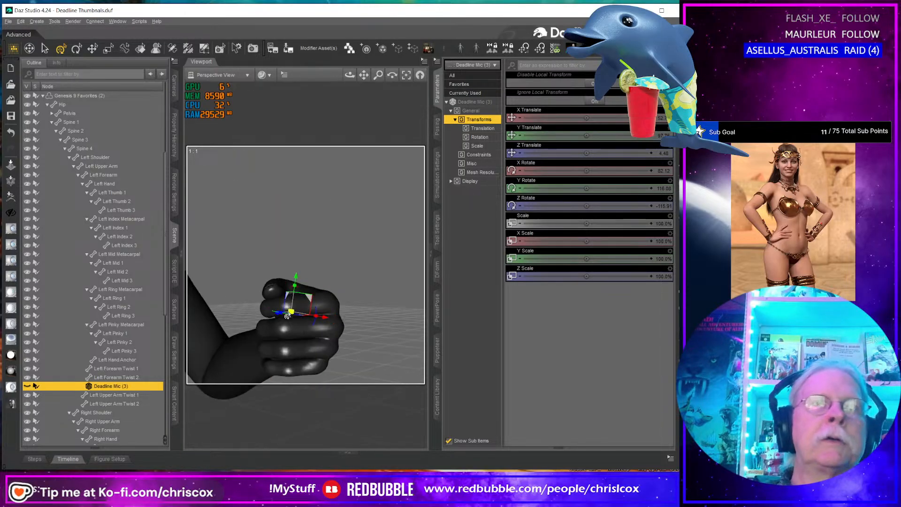
pyautogui.scroll(3, 295, 308)
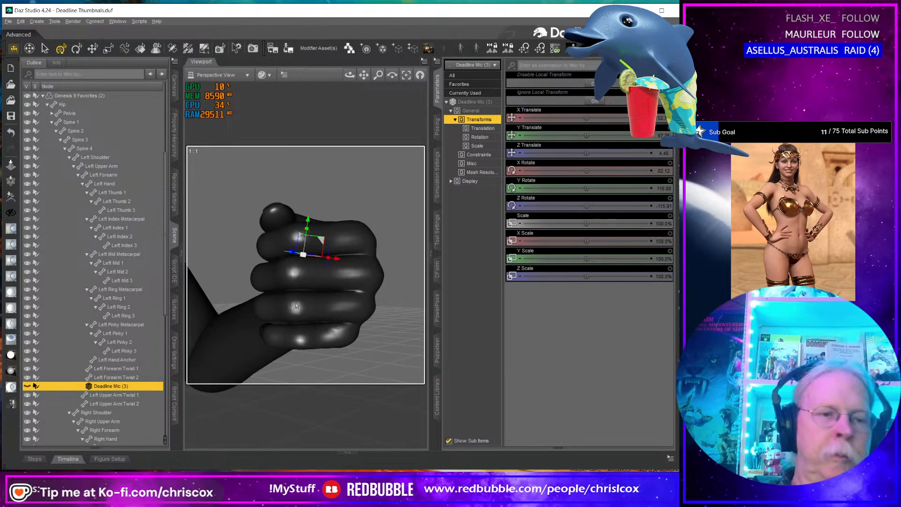
pyautogui.hotkey('ctrl', 'r')
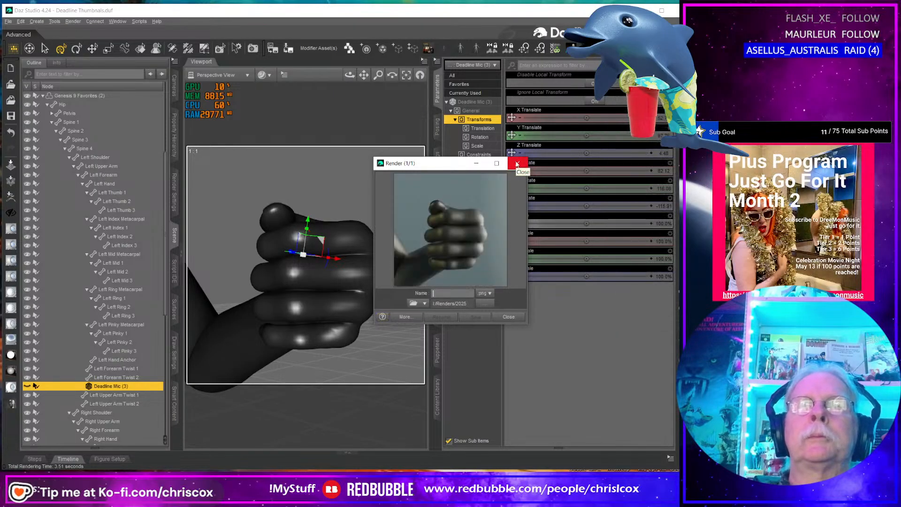
pyautogui.click(517, 164)
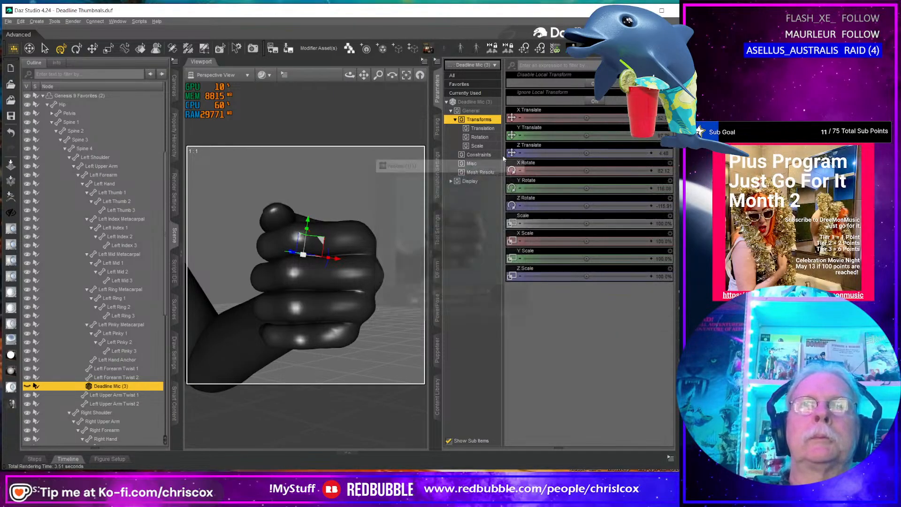
# Step: Save the last render over DL Deadline Mic L Hand Pose G9.tip.png, replacing the existing file
pyautogui.click(271, 49)
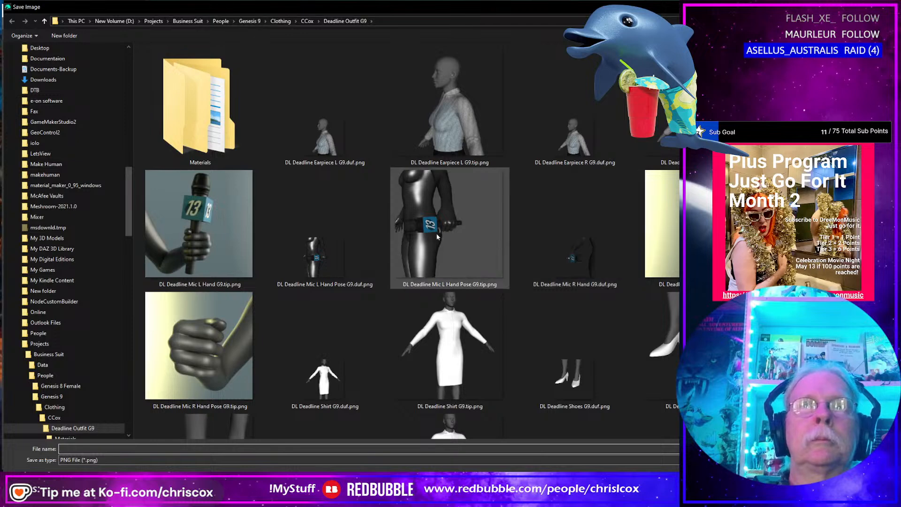
pyautogui.doubleClick(437, 237)
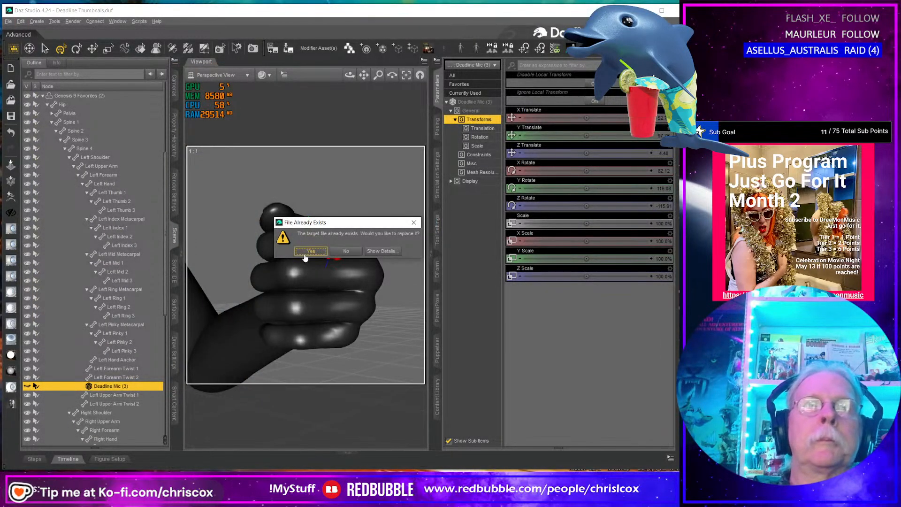
pyautogui.click(305, 254)
# Step: Open the Deadline Outfit G9 folder in File Explorer from the content library
pyautogui.click(437, 403)
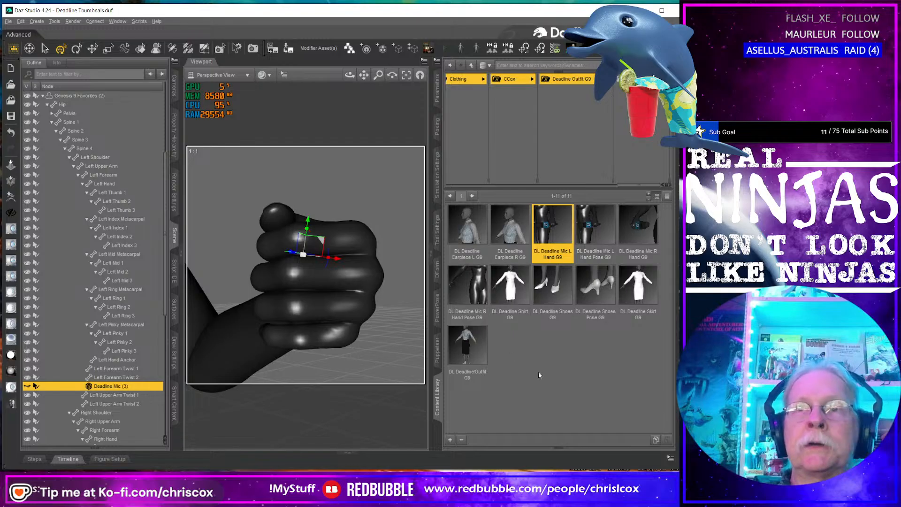
pyautogui.rightClick(566, 375)
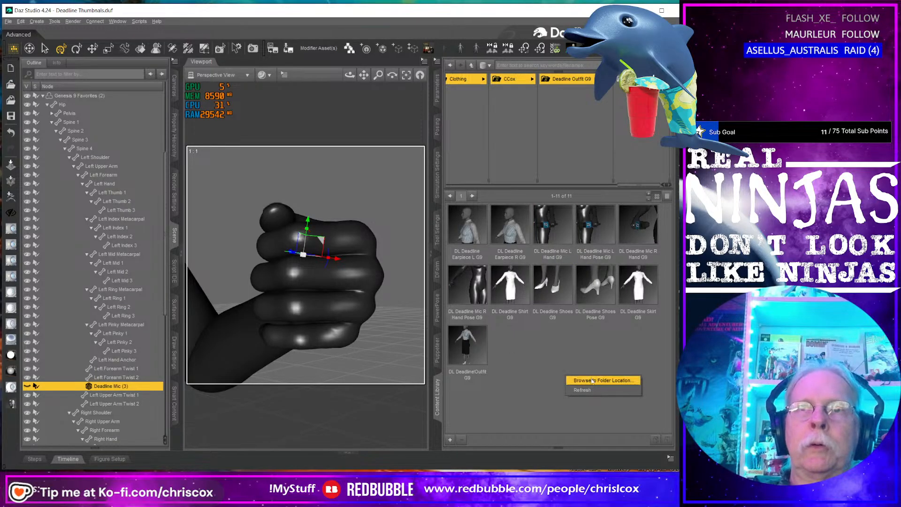
pyautogui.click(592, 380)
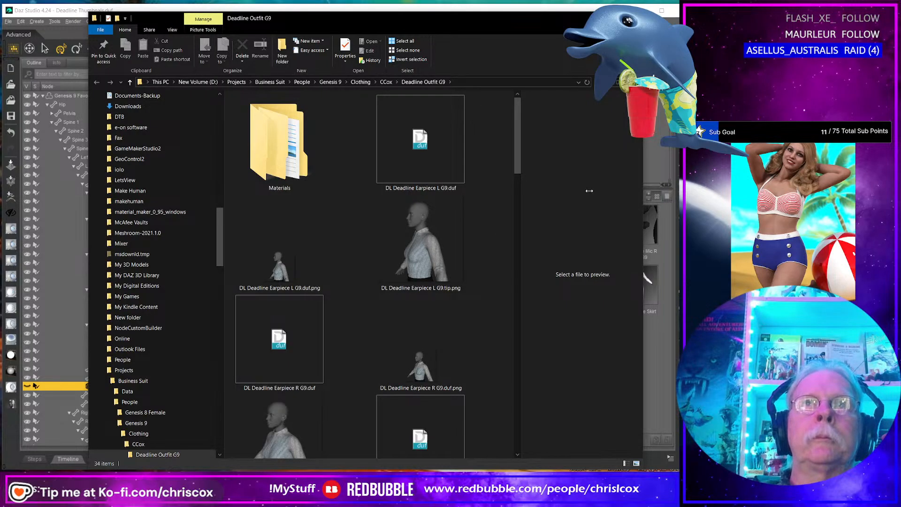
# Step: Delete the four old .duf.png thumbnails of the Deadline Mic L and R Hand and Hand Pose files
pyautogui.scroll(-5, 303, 244)
pyautogui.click(268, 219)
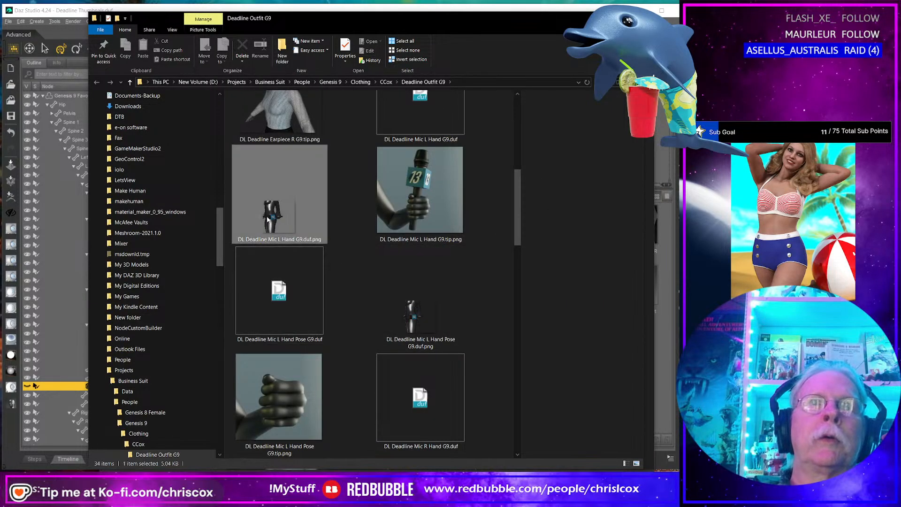
pyautogui.keyDown('ctrl'); pyautogui.click(411, 307); pyautogui.keyUp('ctrl')
pyautogui.scroll(-3, 410, 306)
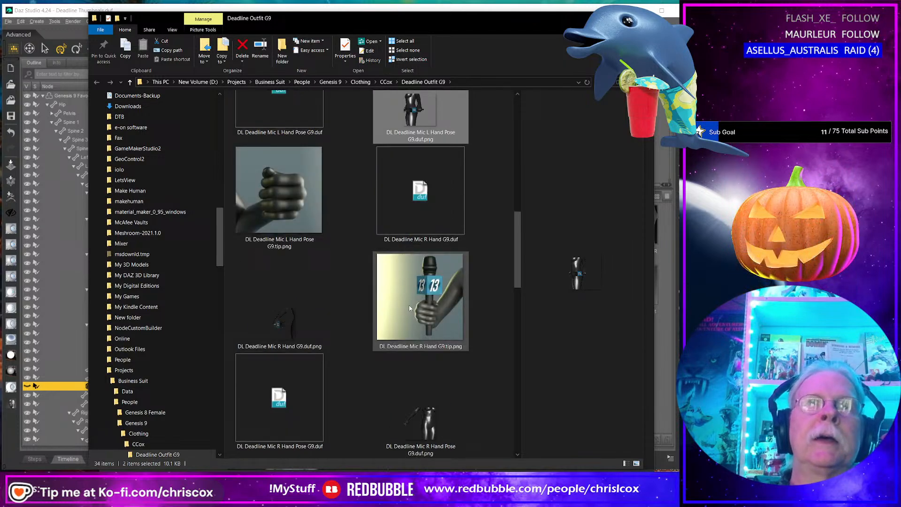
pyautogui.keyDown('ctrl'); pyautogui.click(298, 330); pyautogui.keyUp('ctrl')
pyautogui.keyDown('ctrl'); pyautogui.click(432, 415); pyautogui.keyUp('ctrl')
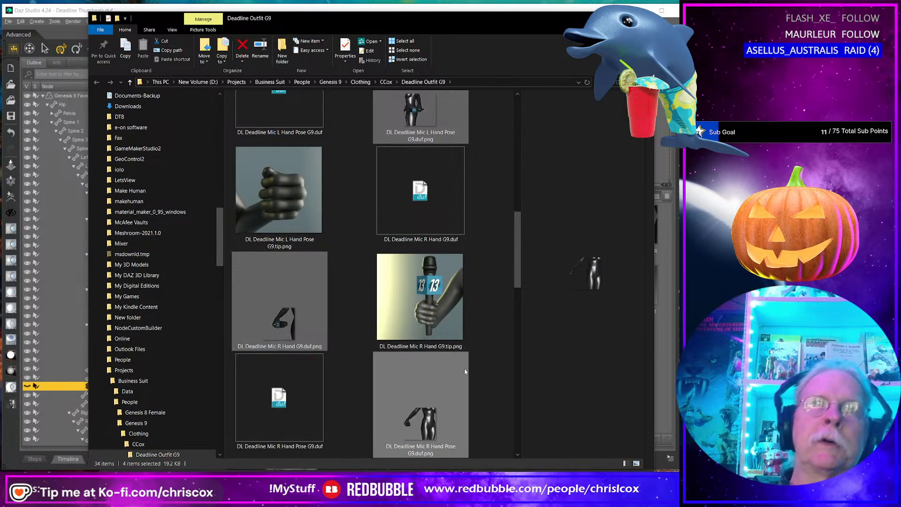
pyautogui.press('Delete')
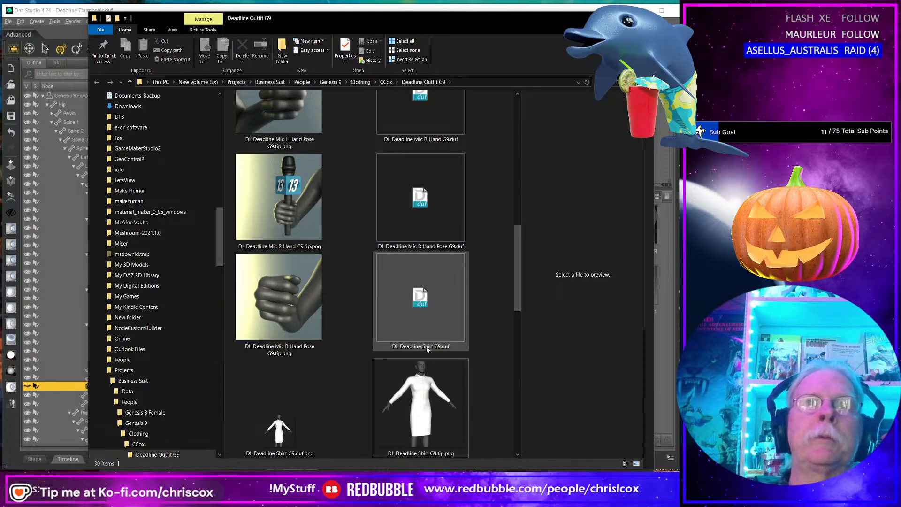
# Step: Create resized copies of the four Deadline Mic hand and pose .tip.png images with Image Resizer's .duf preset, 91 × 91 pixels
pyautogui.click(288, 312)
pyautogui.keyDown('ctrl'); pyautogui.click(289, 206); pyautogui.keyUp('ctrl')
pyautogui.keyDown('ctrl'); pyautogui.click(291, 125); pyautogui.keyUp('ctrl')
pyautogui.scroll(1, 341, 188)
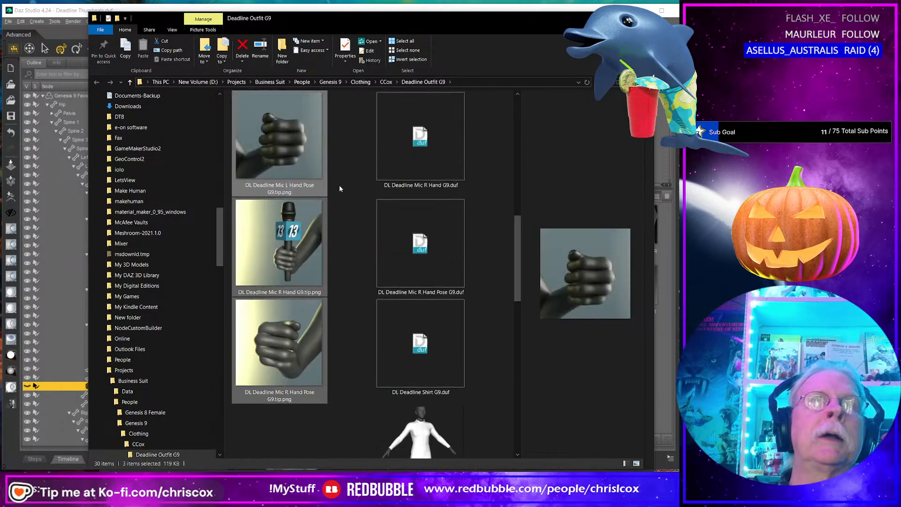
pyautogui.scroll(3, 341, 188)
pyautogui.keyDown('ctrl'); pyautogui.click(288, 244); pyautogui.keyUp('ctrl')
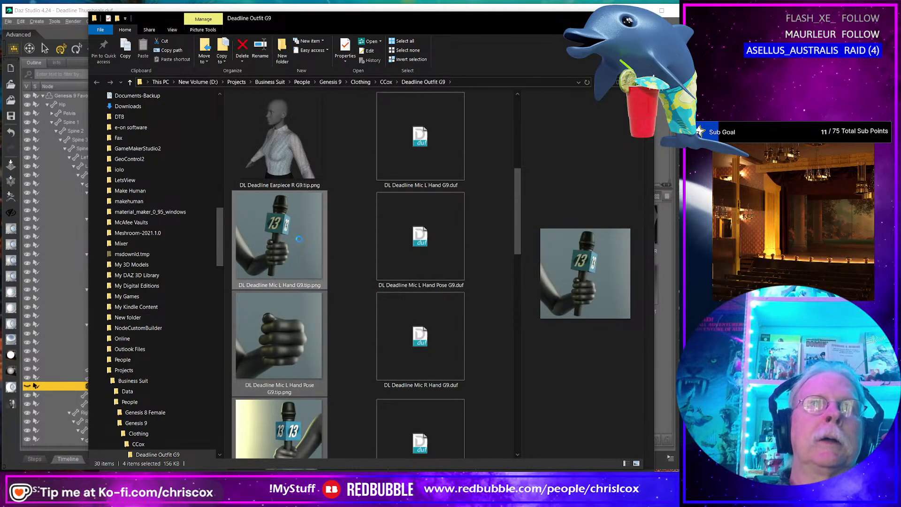
pyautogui.rightClick(289, 239)
pyautogui.click(331, 288)
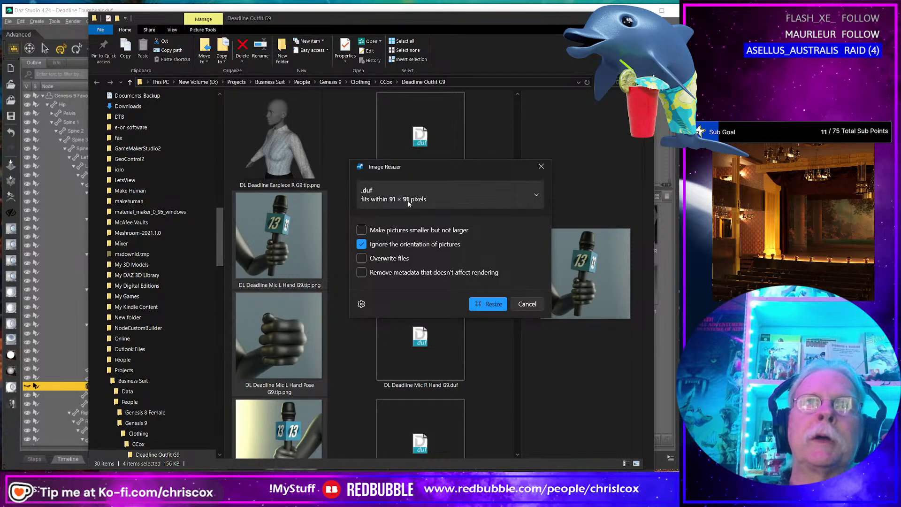
pyautogui.click(493, 304)
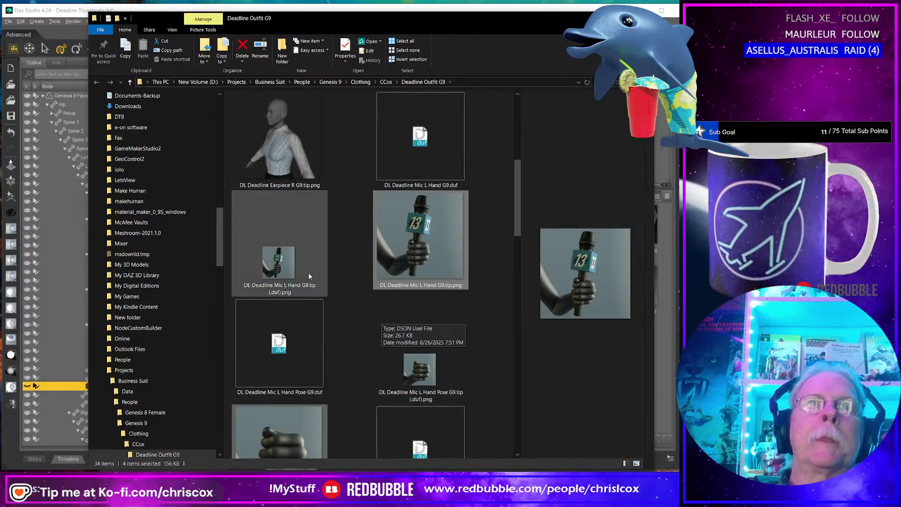
# Step: Rename the four resized Deadline Mic images with PowerRename, replacing ".tip (.duf)" with ".duf" in their file names
pyautogui.keyDown('ctrl'); pyautogui.click(423, 373); pyautogui.keyUp('ctrl')
pyautogui.scroll(-3, 409, 374)
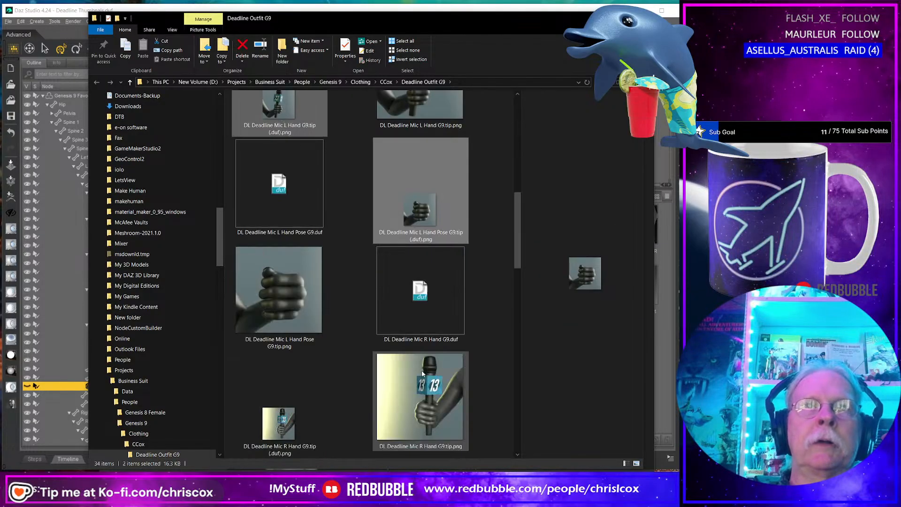
pyautogui.keyDown('ctrl'); pyautogui.click(279, 422); pyautogui.keyUp('ctrl')
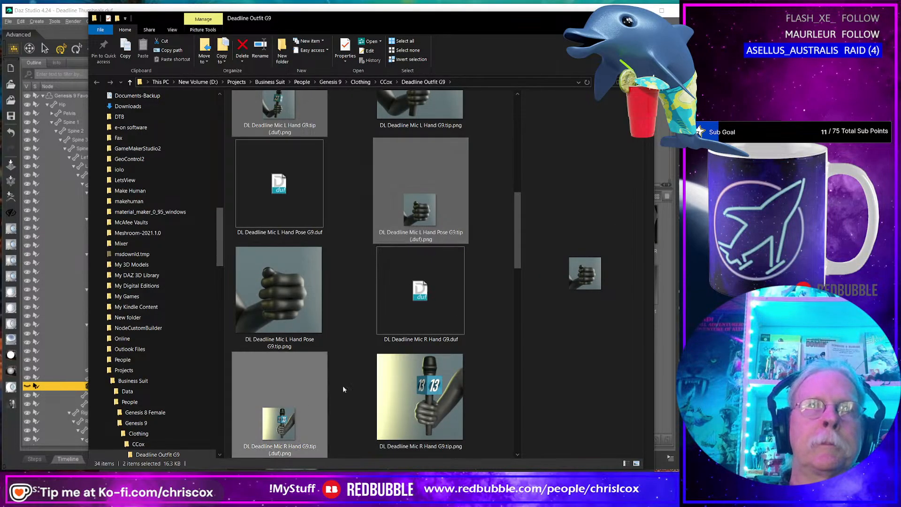
pyautogui.scroll(-3, 357, 380)
pyautogui.keyDown('ctrl'); pyautogui.click(426, 321); pyautogui.keyUp('ctrl')
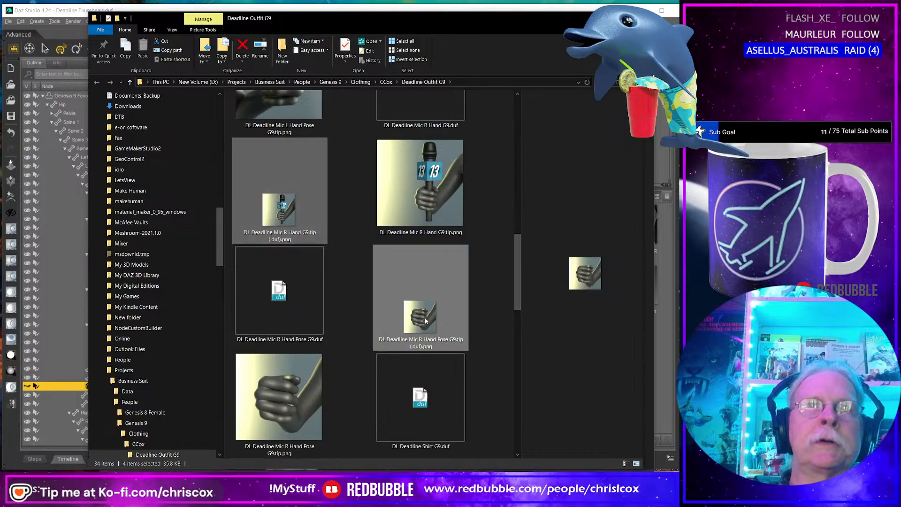
pyautogui.rightClick(426, 320)
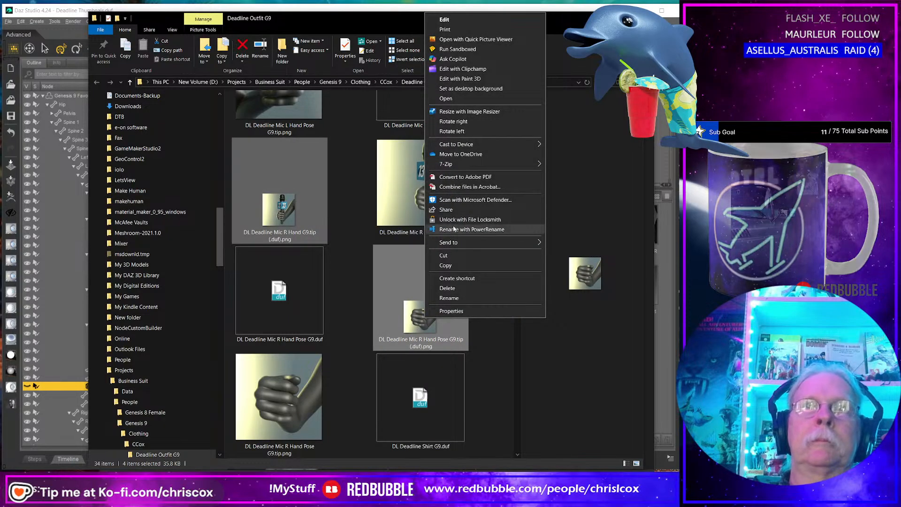
pyautogui.click(449, 229)
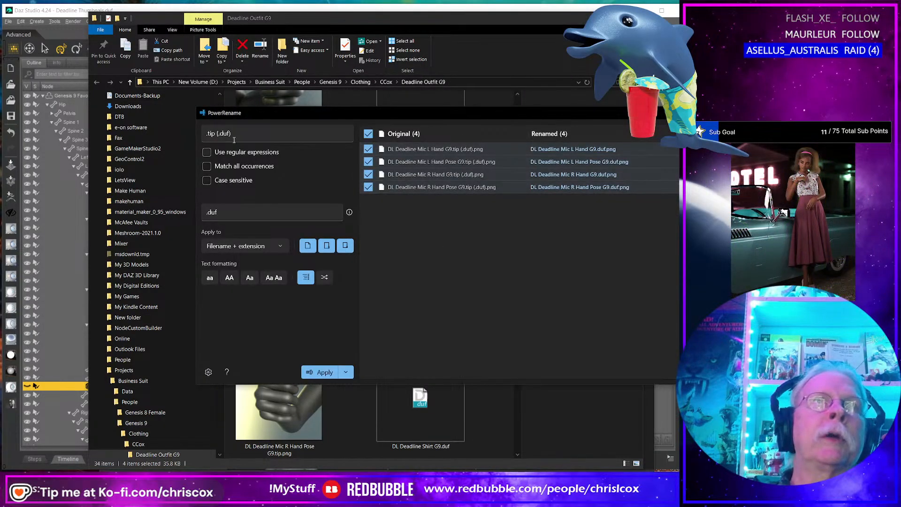
pyautogui.click(325, 371)
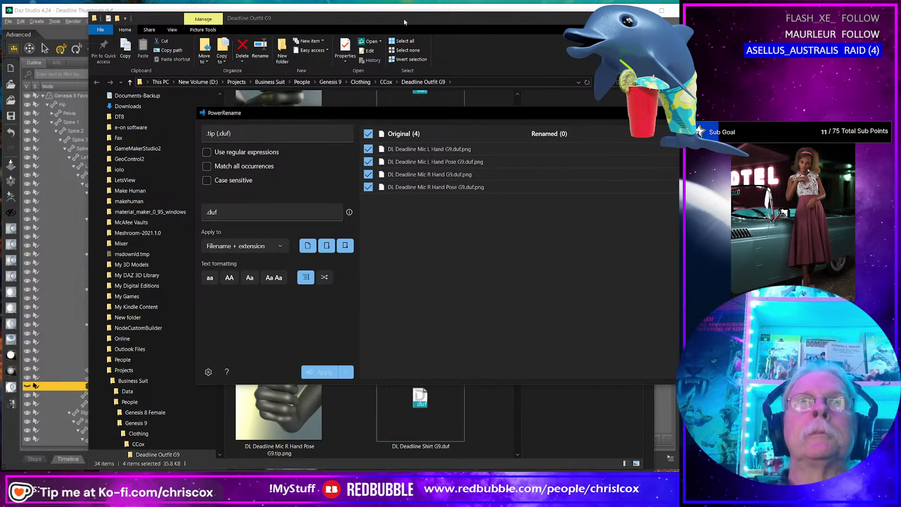
# Step: Return to Daz Studio and refresh the Deadline Outfit G9 folder in the content library to load the new thumbnails
pyautogui.click(409, 34)
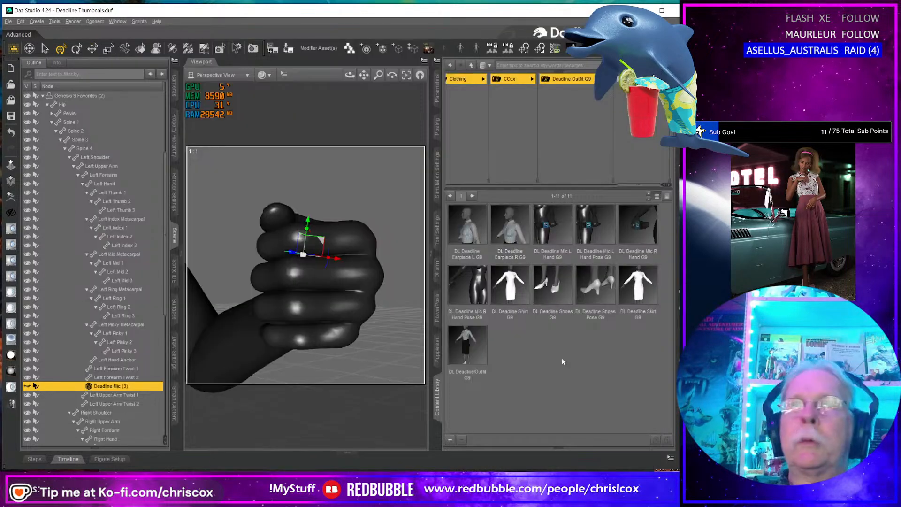
pyautogui.rightClick(562, 363)
pyautogui.click(578, 379)
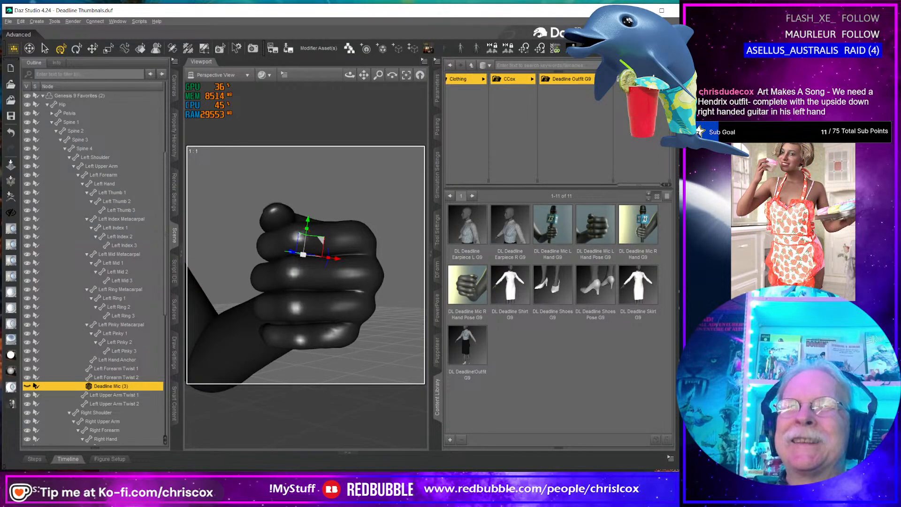
# Step: Make the Daz Studio window slightly narrower and bring it in front of the PowerRename window
pyautogui.moveTo(693, 263); pyautogui.dragTo(664, 263)
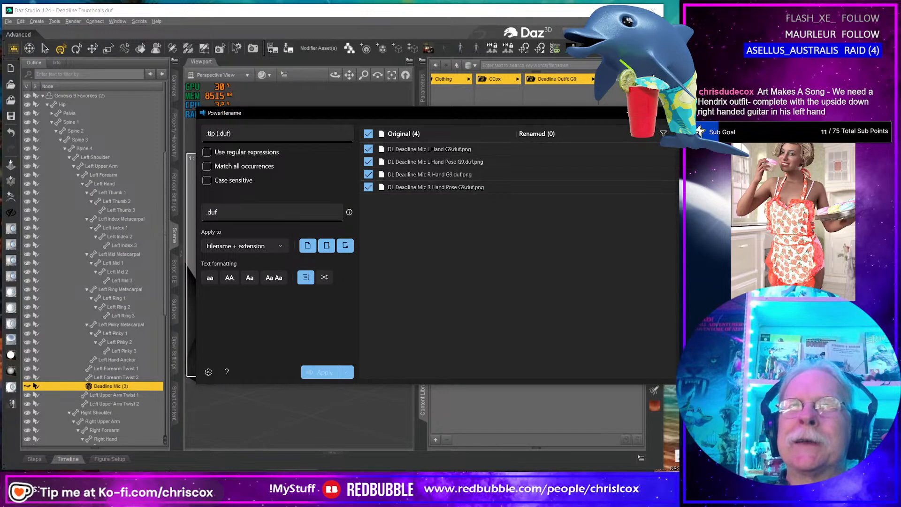
pyautogui.click(604, 421)
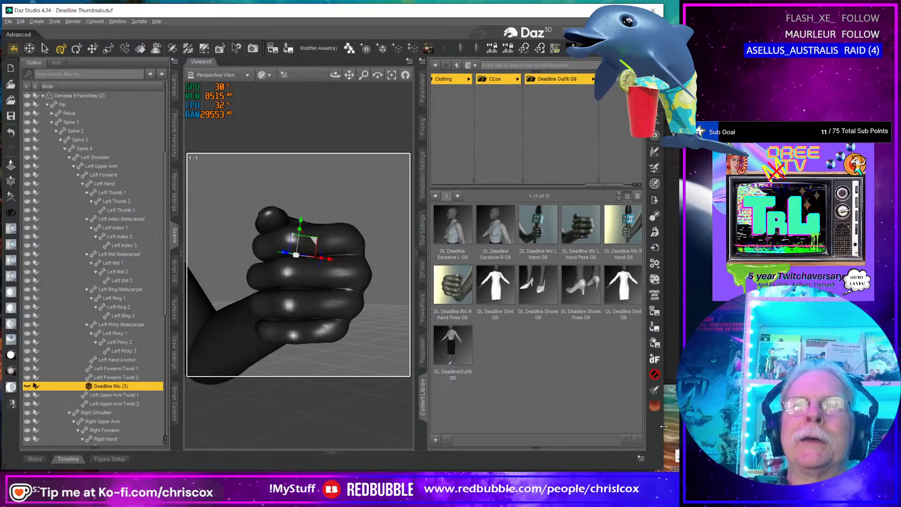
pyautogui.moveTo(663, 428); pyautogui.dragTo(682, 428)
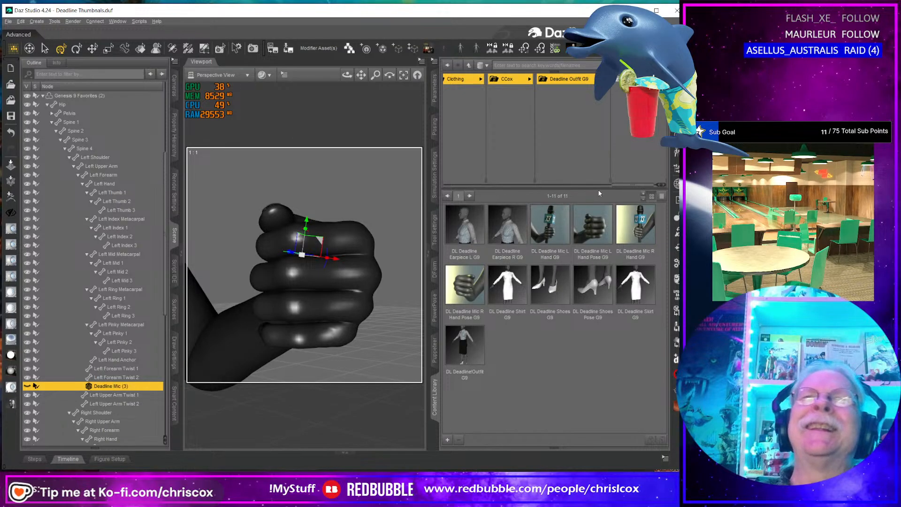
pyautogui.moveTo(626, 185); pyautogui.dragTo(603, 184)
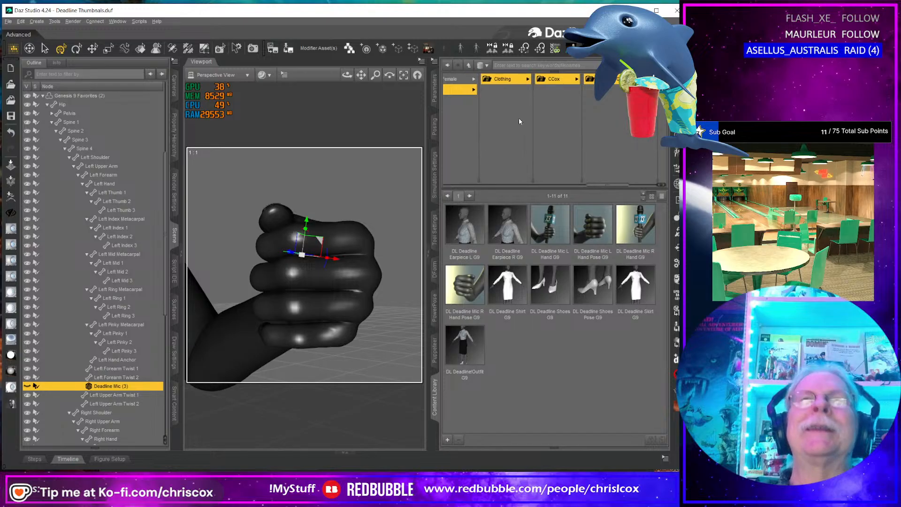
# Step: Browse the content library to Genesis 8 Female > Clothing > CCox > Deadline Outfit G8 Female and open its folder location in File Explorer
pyautogui.click(463, 80)
pyautogui.click(537, 80)
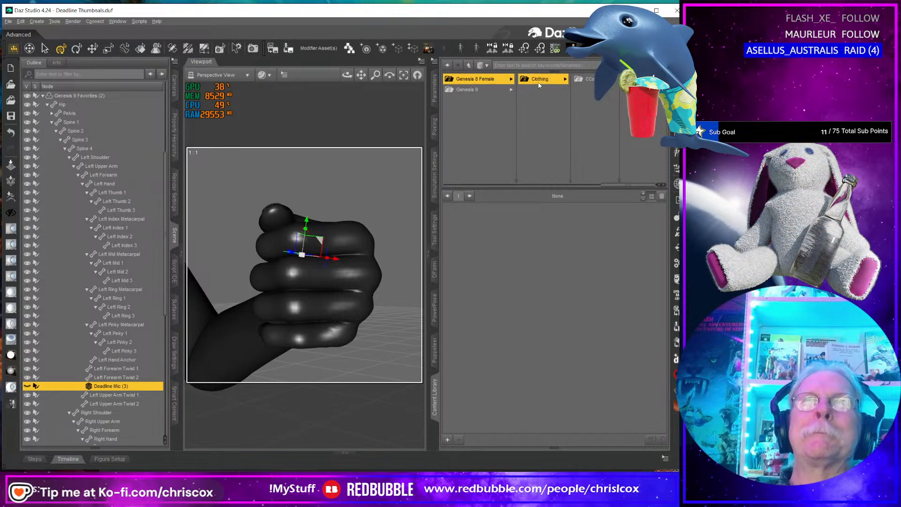
pyautogui.click(582, 78)
pyautogui.click(608, 79)
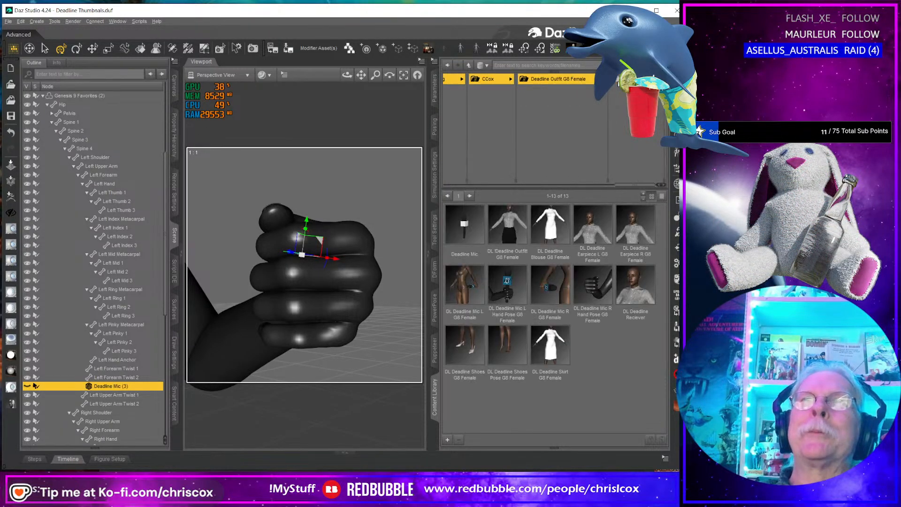
pyautogui.rightClick(590, 392)
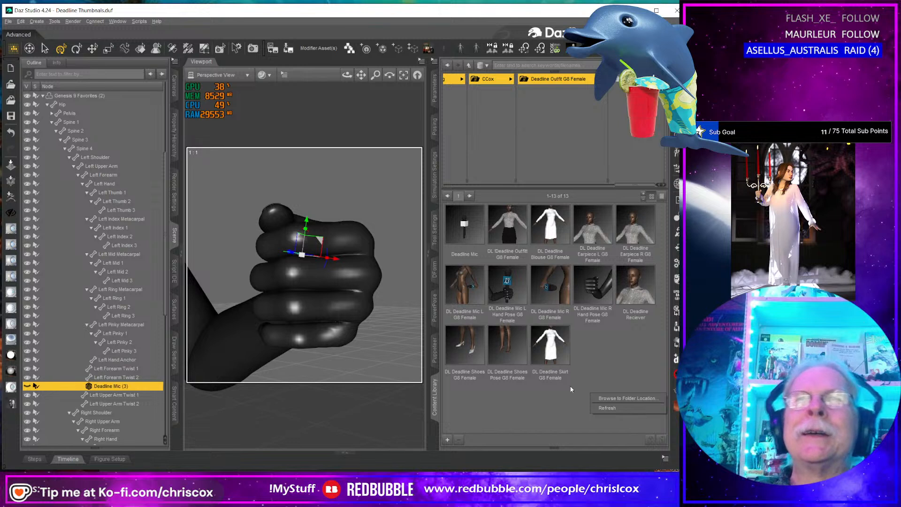
pyautogui.click(607, 399)
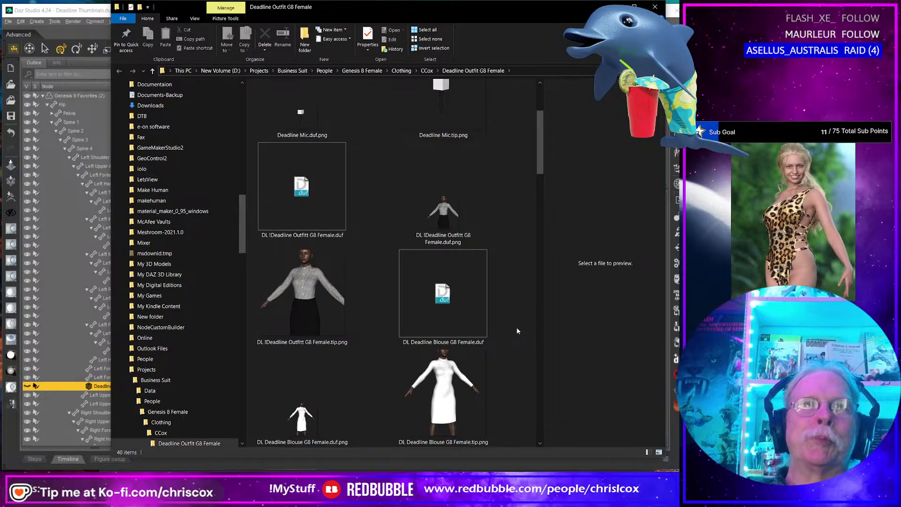
# Step: Delete the four old .duf.png thumbnails of the Deadline Mic L and R props and hand poses for G8 Female
pyautogui.scroll(-3, 518, 331)
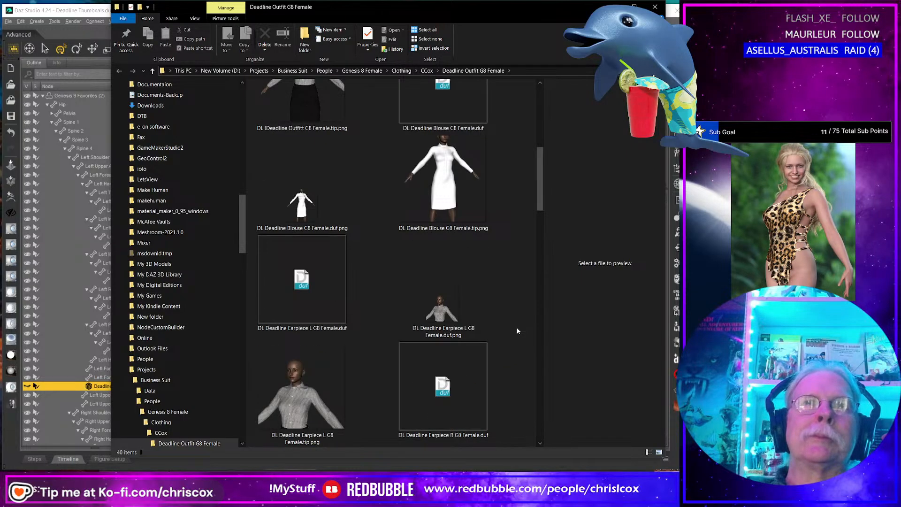
pyautogui.scroll(-9, 518, 332)
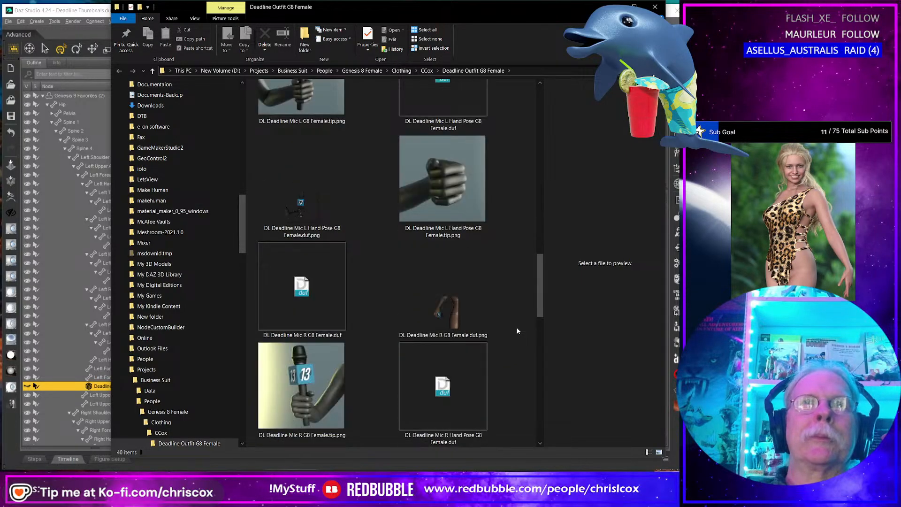
pyautogui.scroll(2, 518, 331)
pyautogui.click(441, 146)
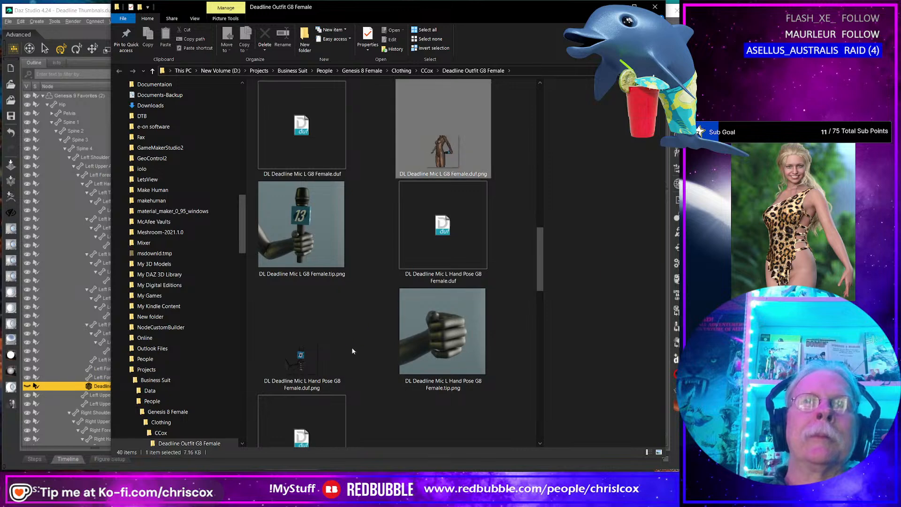
pyautogui.keyDown('ctrl'); pyautogui.click(300, 361); pyautogui.keyUp('ctrl')
pyautogui.scroll(-2, 385, 365)
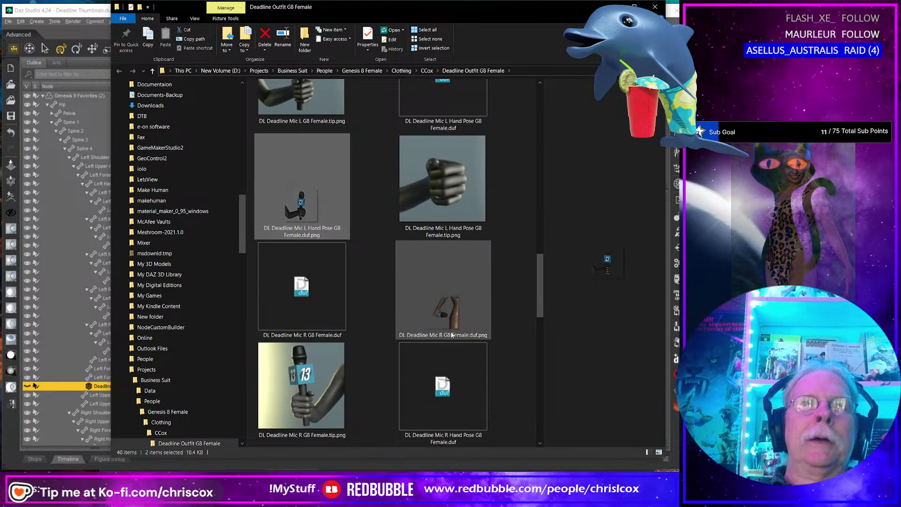
pyautogui.keyDown('ctrl'); pyautogui.click(445, 324); pyautogui.keyUp('ctrl')
pyautogui.scroll(-3, 423, 331)
pyautogui.keyDown('ctrl'); pyautogui.click(306, 314); pyautogui.keyUp('ctrl')
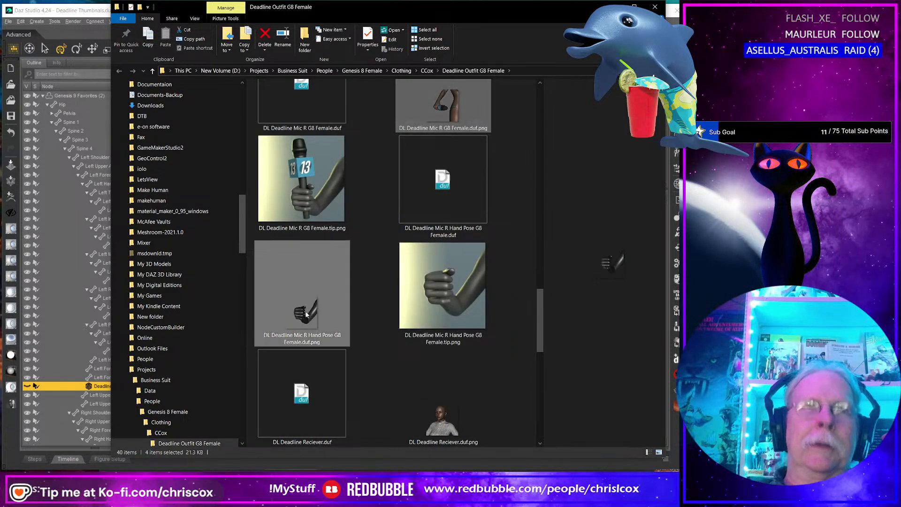
pyautogui.press('Delete')
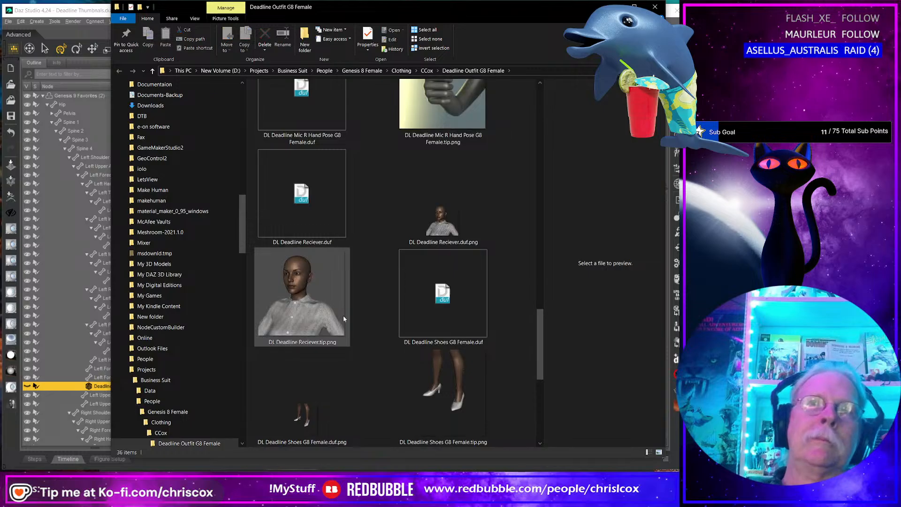
# Step: Create resized copies of the four G8 Female Deadline Mic .tip.png images with Image Resizer's .duf preset, 91 × 91 pixels
pyautogui.scroll(3, 444, 307)
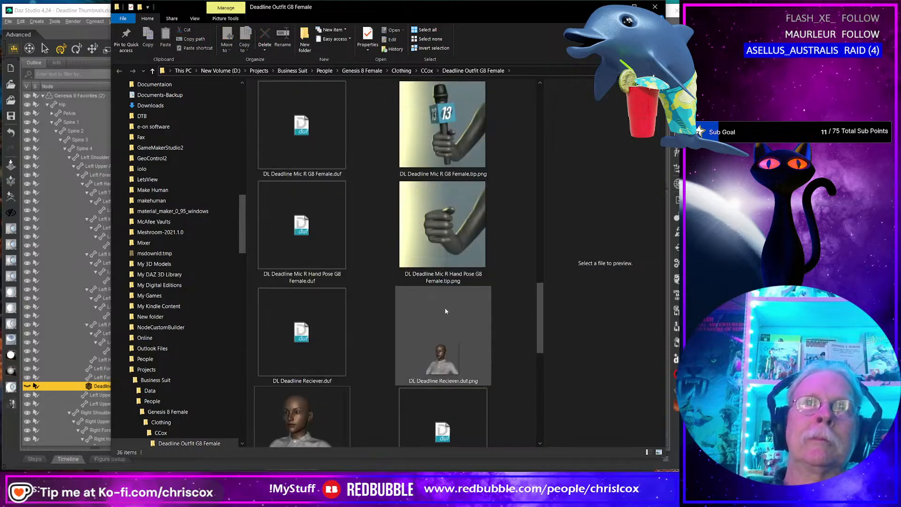
pyautogui.click(439, 231)
pyautogui.keyDown('ctrl'); pyautogui.click(442, 125); pyautogui.keyUp('ctrl')
pyautogui.scroll(4, 429, 190)
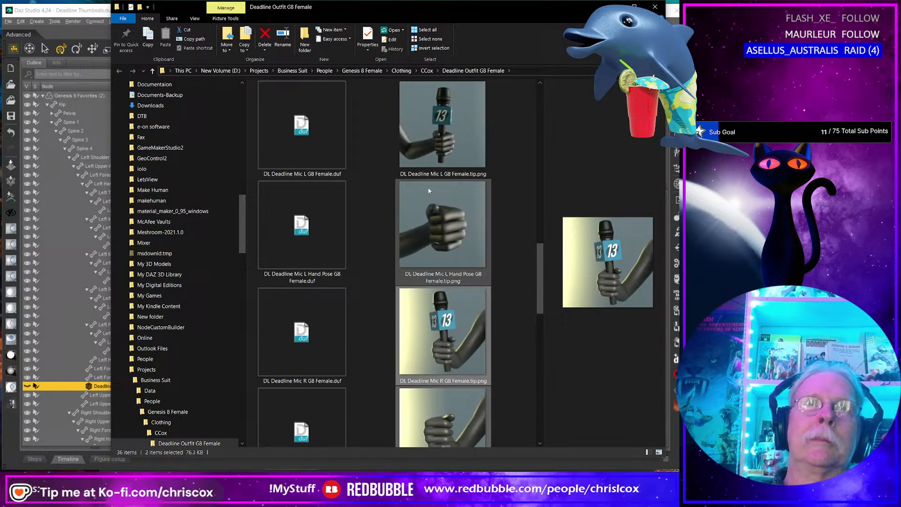
pyautogui.keyDown('ctrl'); pyautogui.click(441, 213); pyautogui.keyUp('ctrl')
pyautogui.keyDown('ctrl'); pyautogui.click(436, 139); pyautogui.keyUp('ctrl')
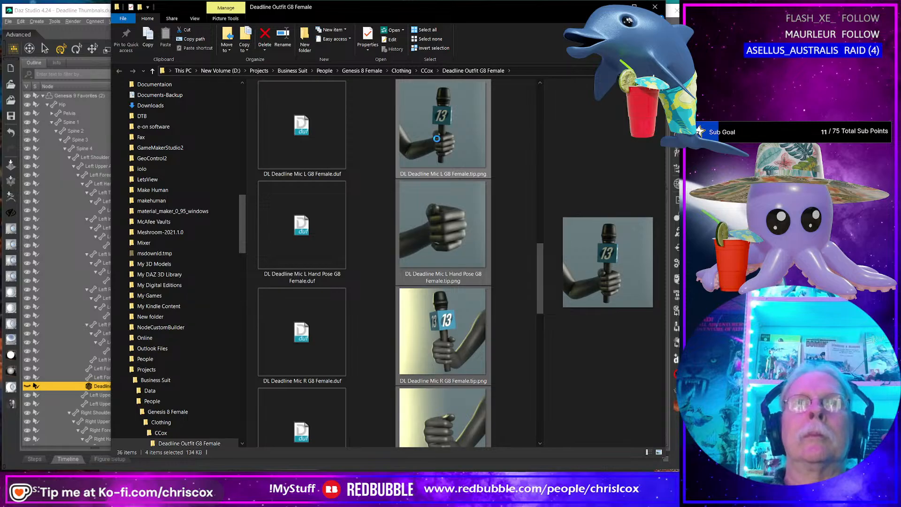
pyautogui.rightClick(436, 139)
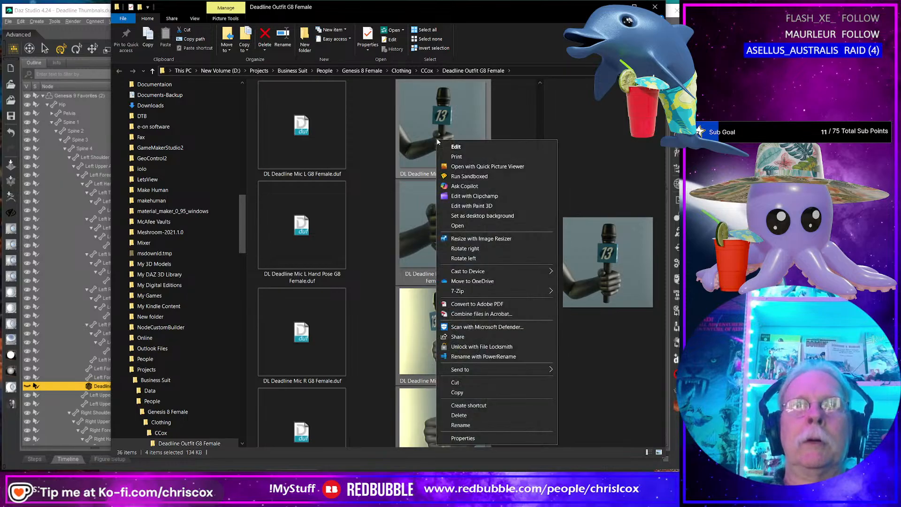
pyautogui.click(467, 240)
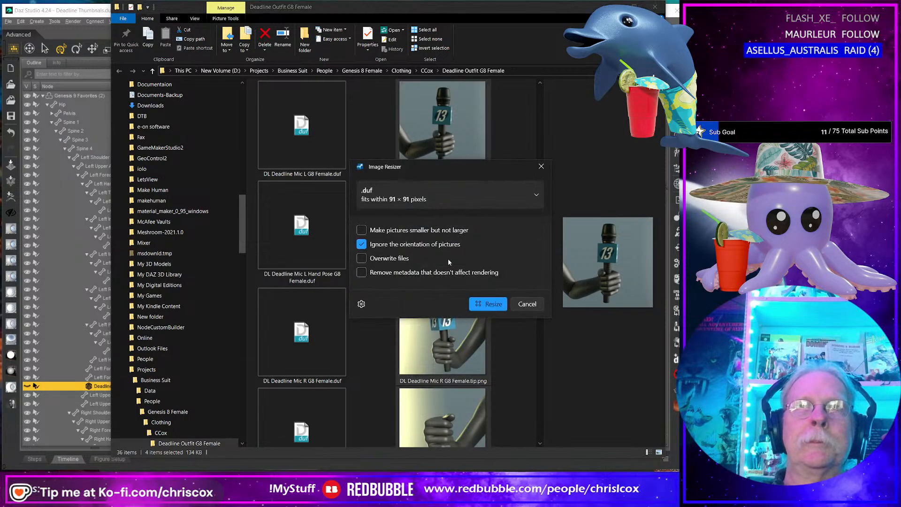
pyautogui.click(489, 304)
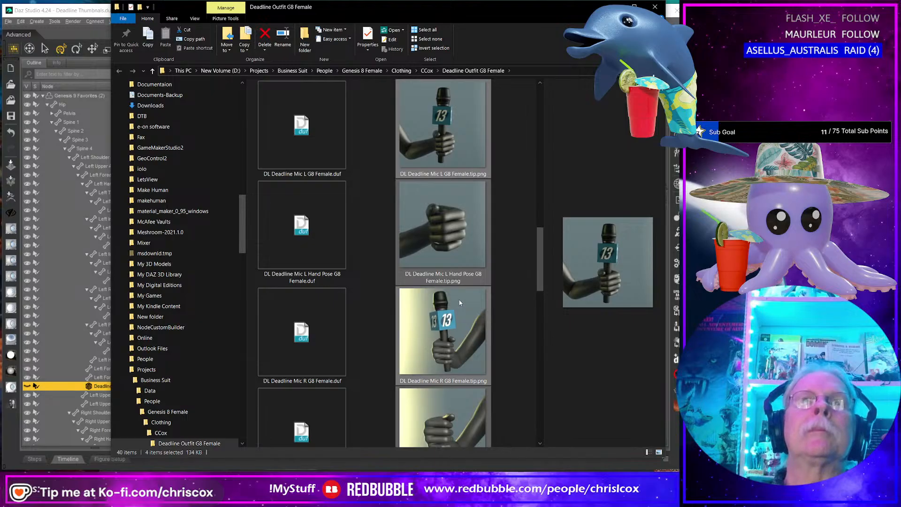
# Step: Rename the four resized G8 Female Deadline Mic images with PowerRename, replacing ".tip (.duf)" with ".duf"
pyautogui.click(427, 161)
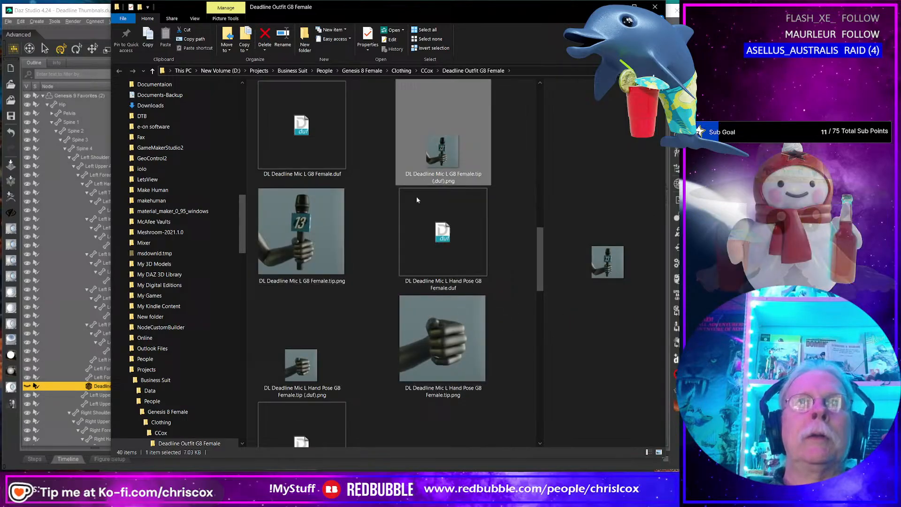
pyautogui.keyDown('ctrl'); pyautogui.click(315, 351); pyautogui.keyUp('ctrl')
pyautogui.scroll(-3, 379, 368)
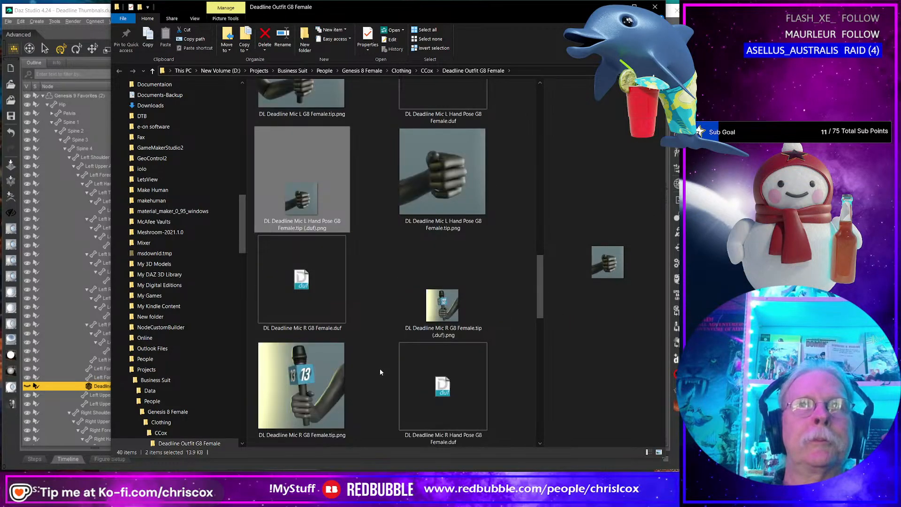
pyautogui.keyDown('ctrl'); pyautogui.click(435, 316); pyautogui.keyUp('ctrl')
pyautogui.scroll(-3, 434, 321)
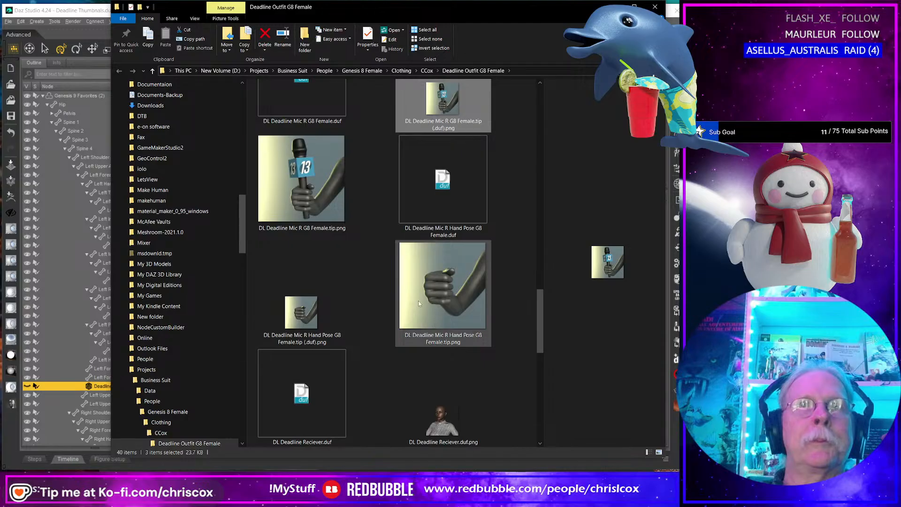
pyautogui.rightClick(290, 317)
pyautogui.click(331, 226)
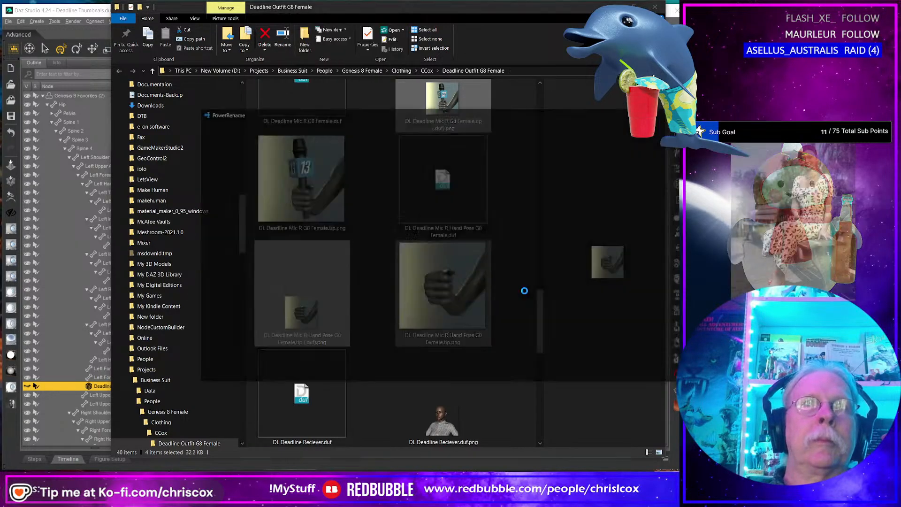
pyautogui.click(324, 371)
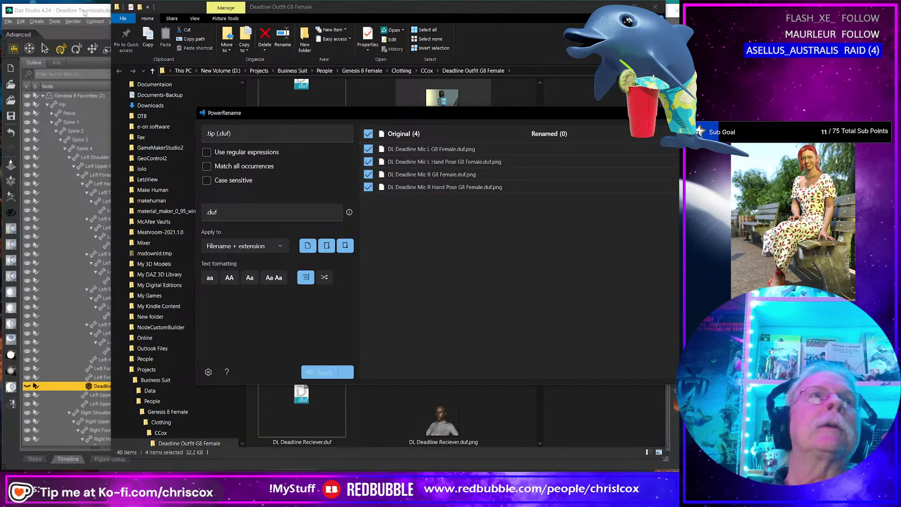
# Step: Return to Daz Studio, refresh the Deadline Outfit G8 Female folder's thumbnails and save the Deadline Thumbnails scene
pyautogui.click(98, 13)
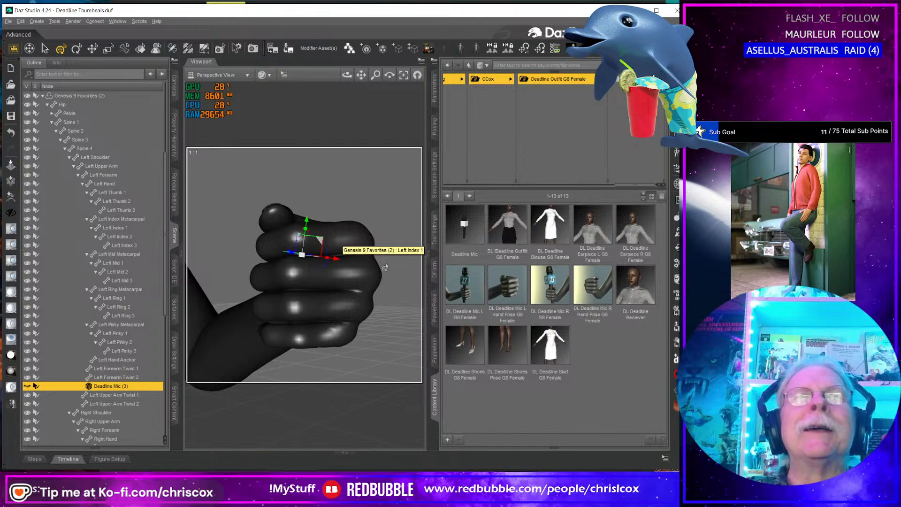
pyautogui.moveTo(399, 277)
pyautogui.mouseDown(button='middle')
pyautogui.moveTo(388, 245)
pyautogui.moveTo(398, 276)
pyautogui.moveTo(462, 291)
pyautogui.moveTo(391, 287)
pyautogui.mouseUp(button='middle')
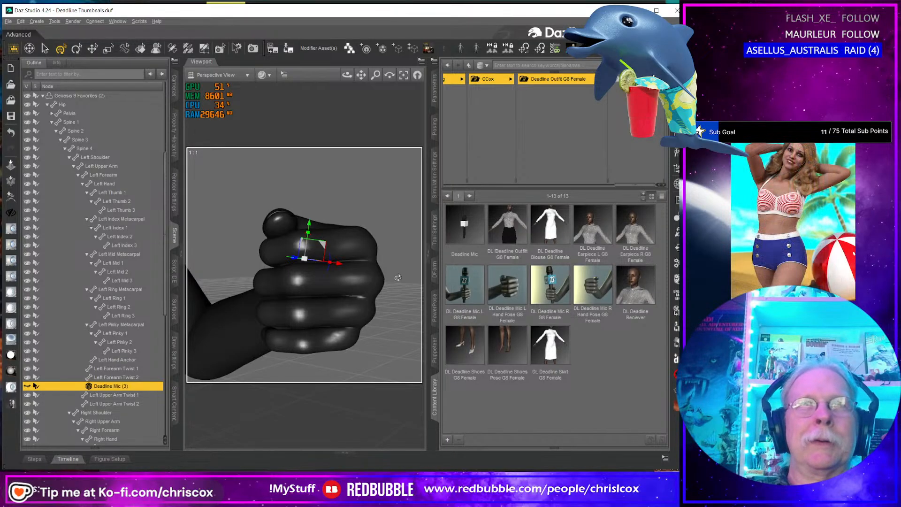
pyautogui.hotkey('ctrl', 's')
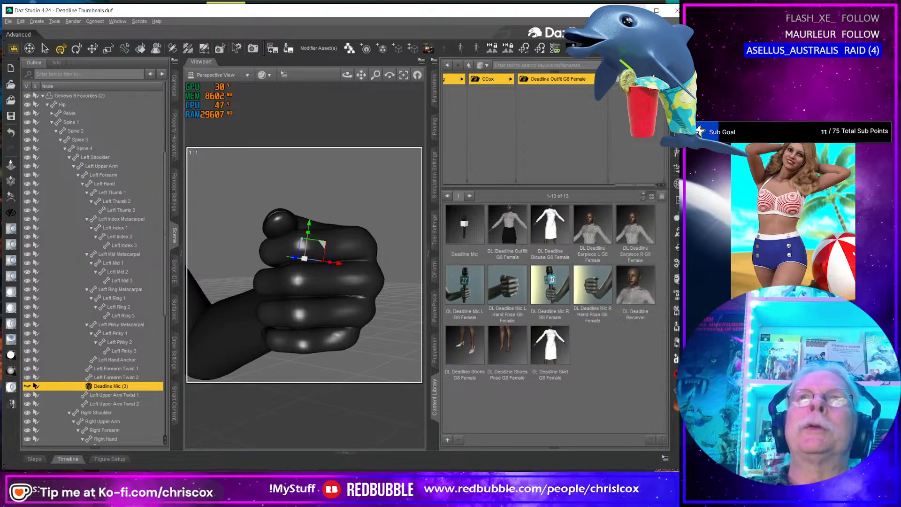
# Step: Clear the desktop by minimizing Daz Studio, closing both PowerRename windows and putting away the Deadline Outfit folder windows
pyautogui.click(635, 9)
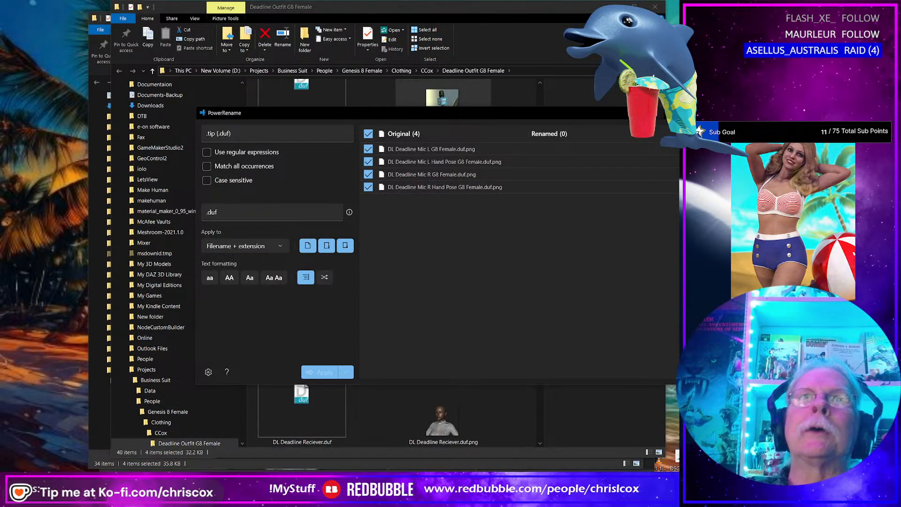
pyautogui.click(670, 113)
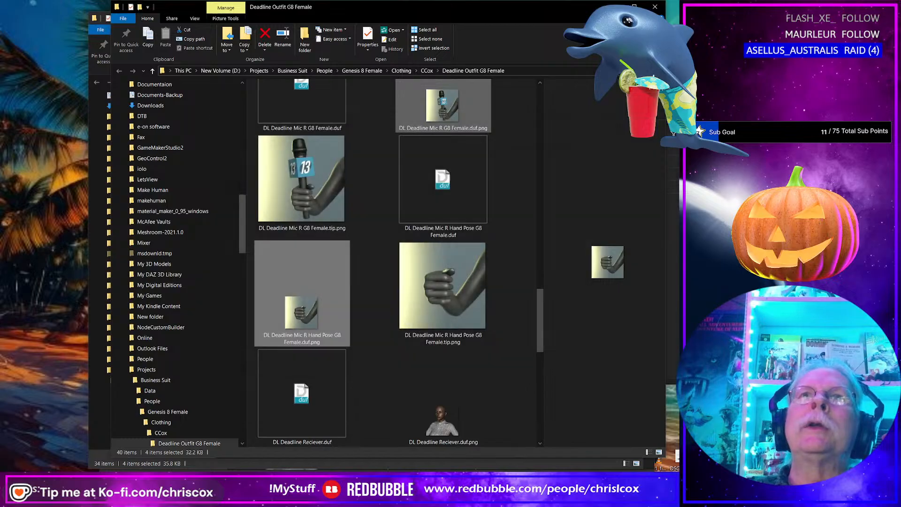
pyautogui.click(612, 6)
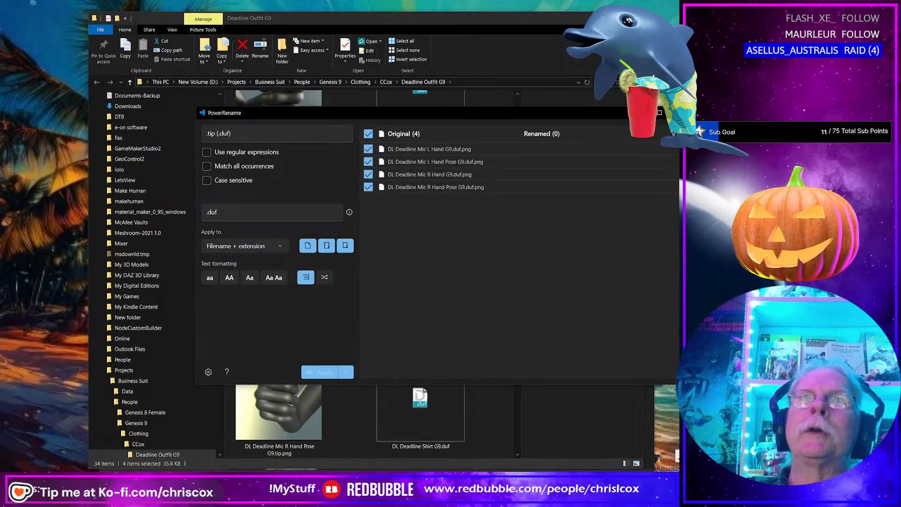
pyautogui.click(675, 112)
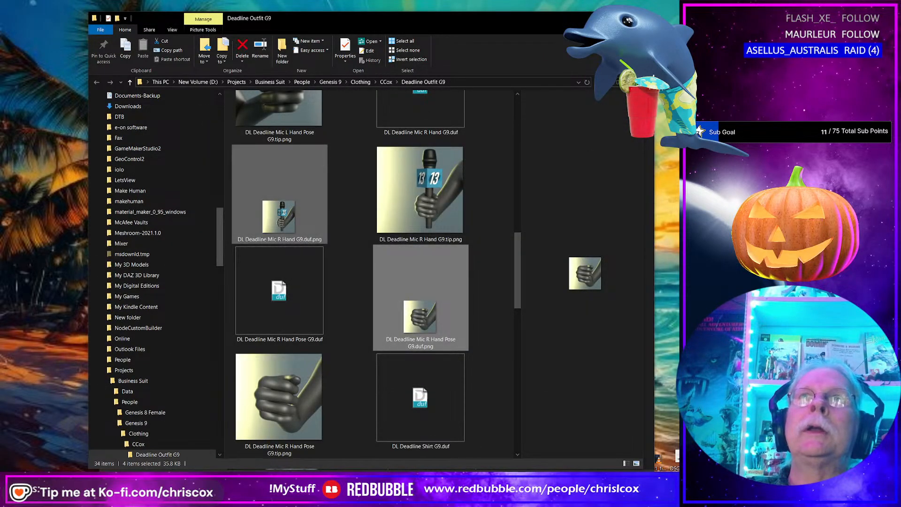
pyautogui.click(631, 17)
pyautogui.click(644, 29)
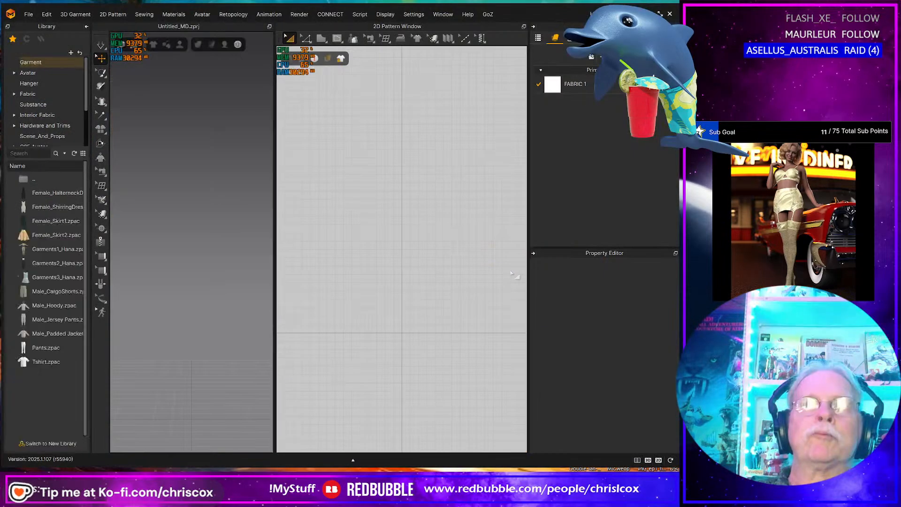
# Step: Close the welcome window and bring up the dialog for opening a project file
pyautogui.click(29, 14)
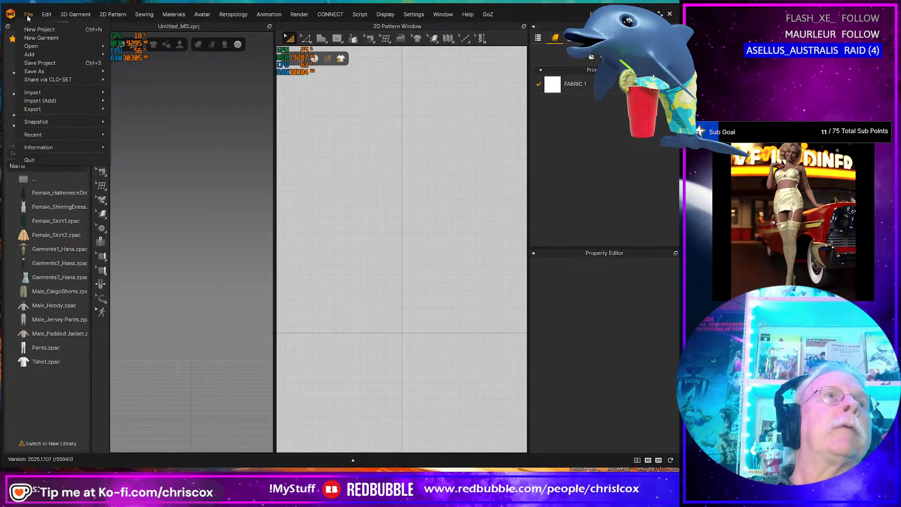
pyautogui.moveTo(47, 47)
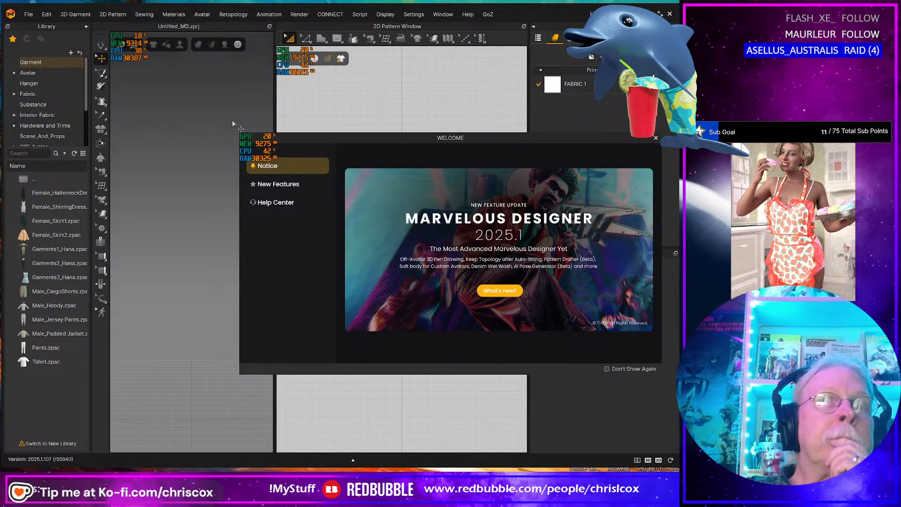
pyautogui.click(656, 137)
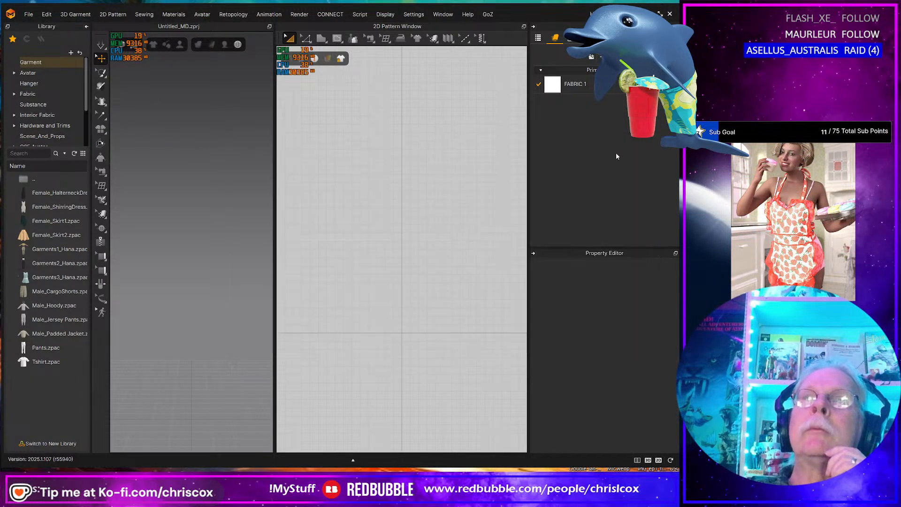
pyautogui.click(27, 15)
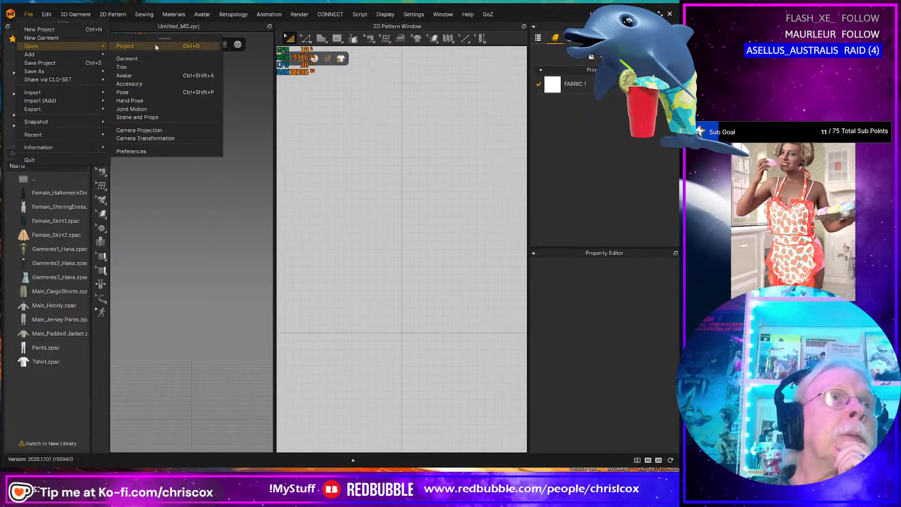
pyautogui.click(126, 46)
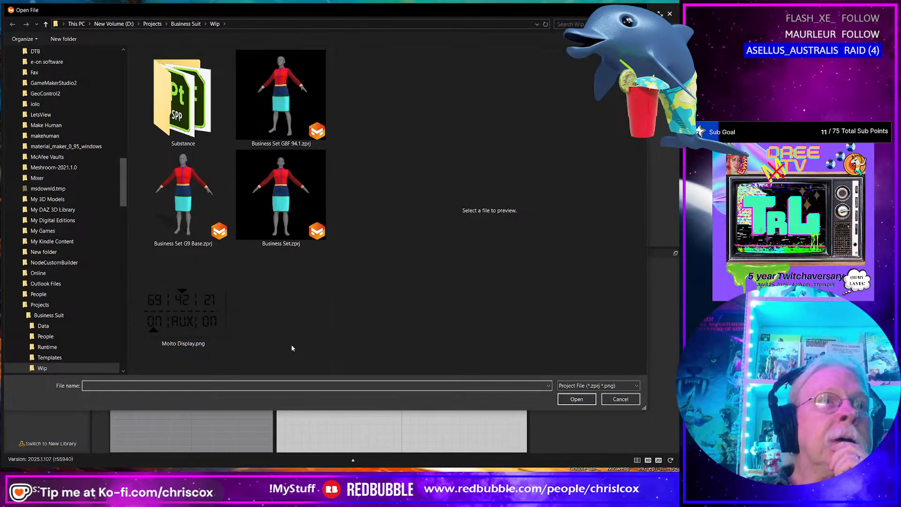
pyautogui.click(50, 305)
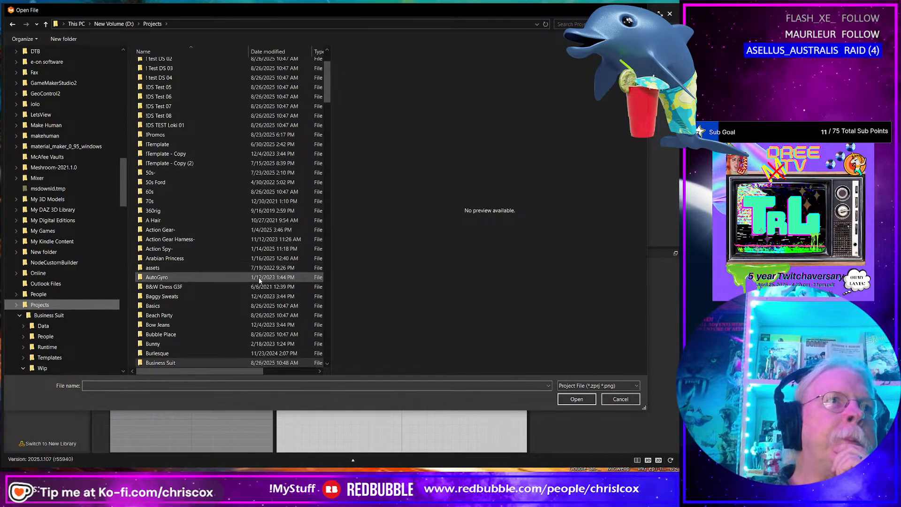
pyautogui.scroll(-4, 256, 279)
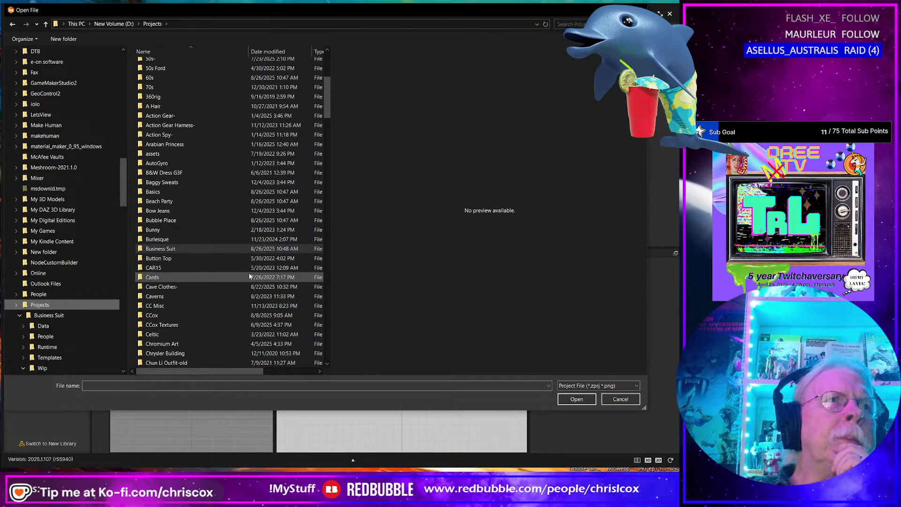
pyautogui.scroll(-8, 250, 276)
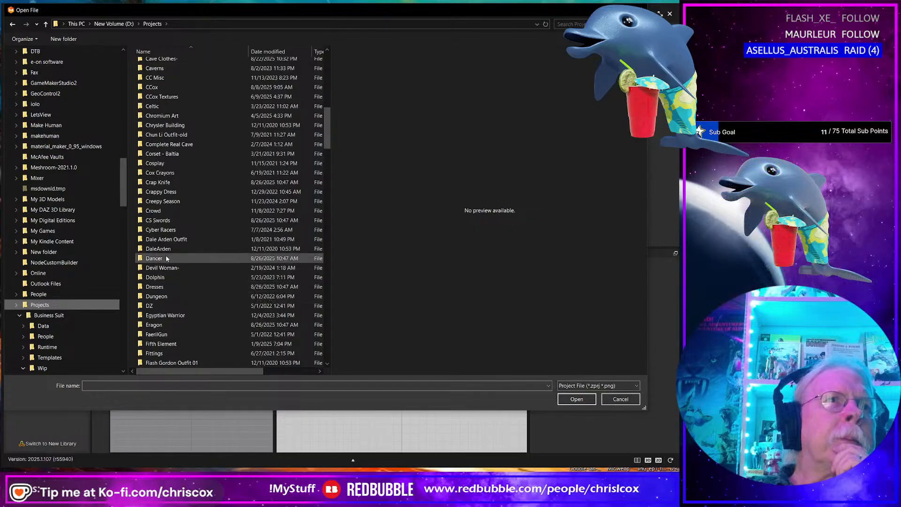
pyautogui.doubleClick(161, 287)
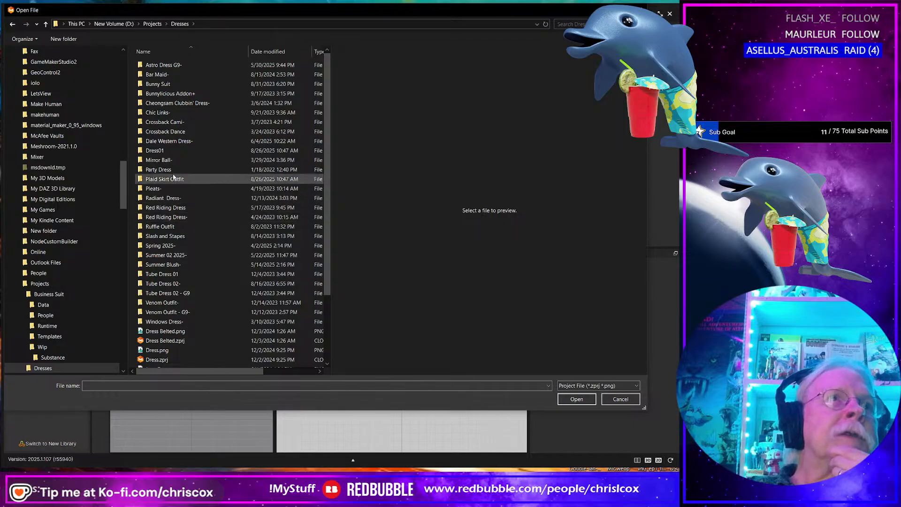
# Step: Open the project Noe-Asia Outfit.zprj from the WIP folder of Neo-Asia in Projects
pyautogui.click(46, 285)
pyautogui.scroll(-14, 213, 270)
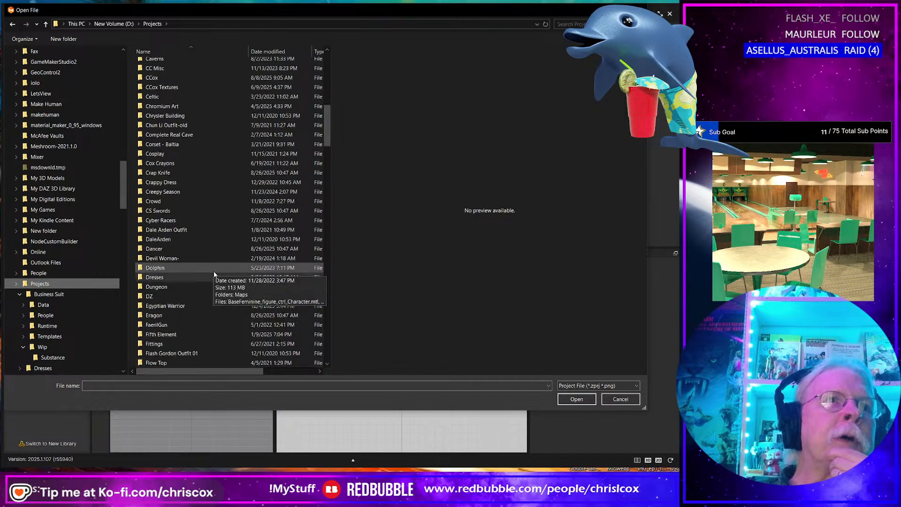
pyautogui.scroll(-4, 214, 275)
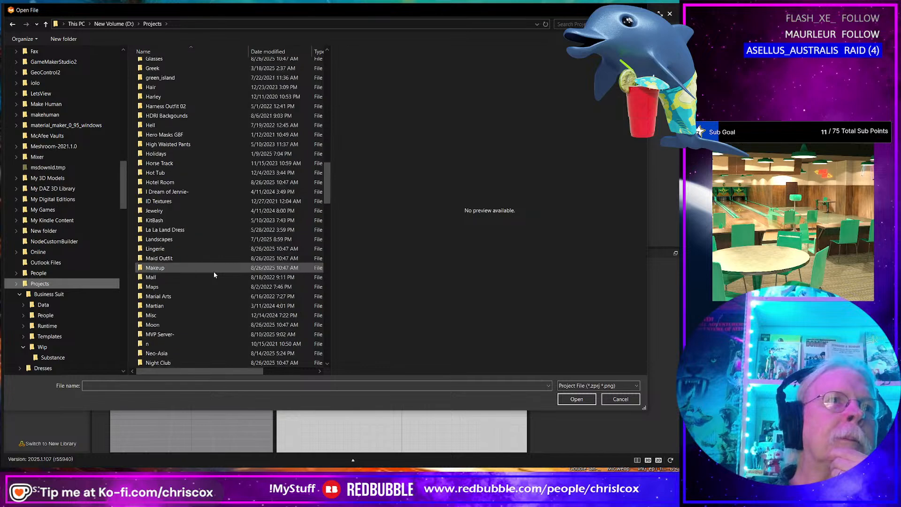
pyautogui.scroll(-1, 214, 272)
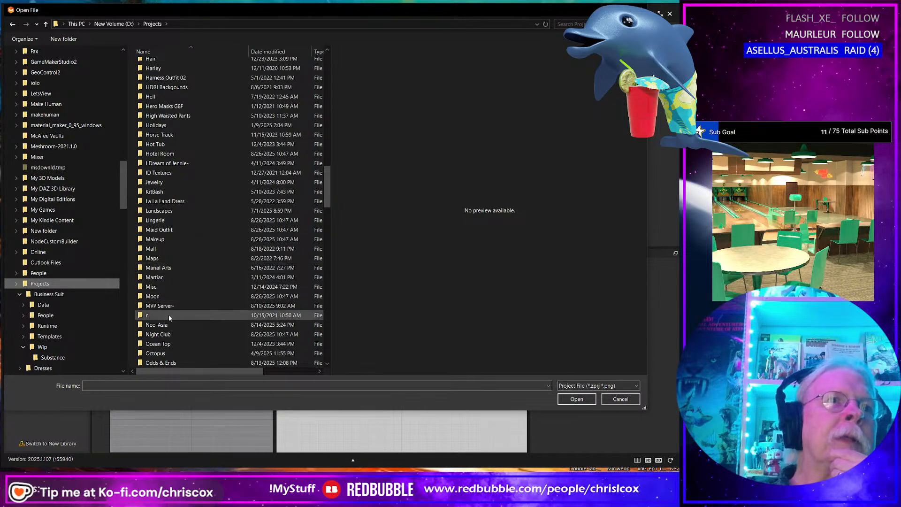
pyautogui.doubleClick(161, 324)
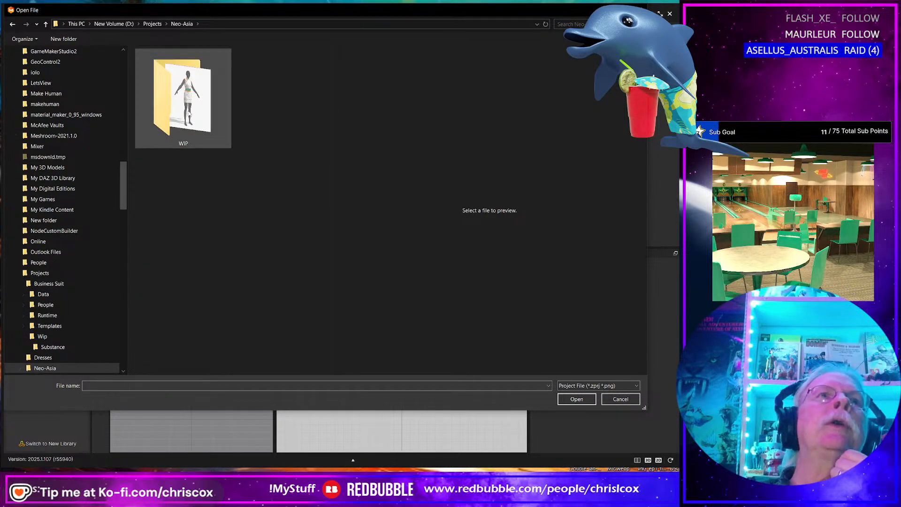
pyautogui.doubleClick(190, 113)
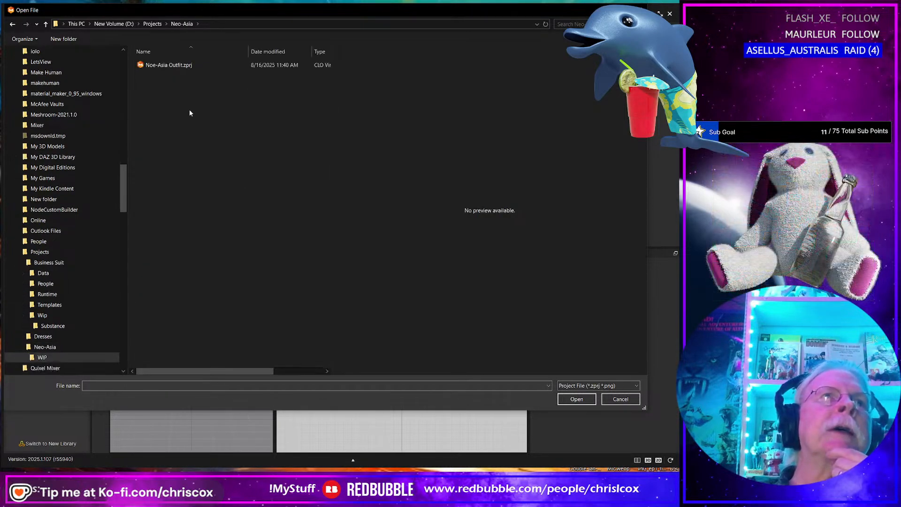
pyautogui.click(181, 65)
pyautogui.press('Return')
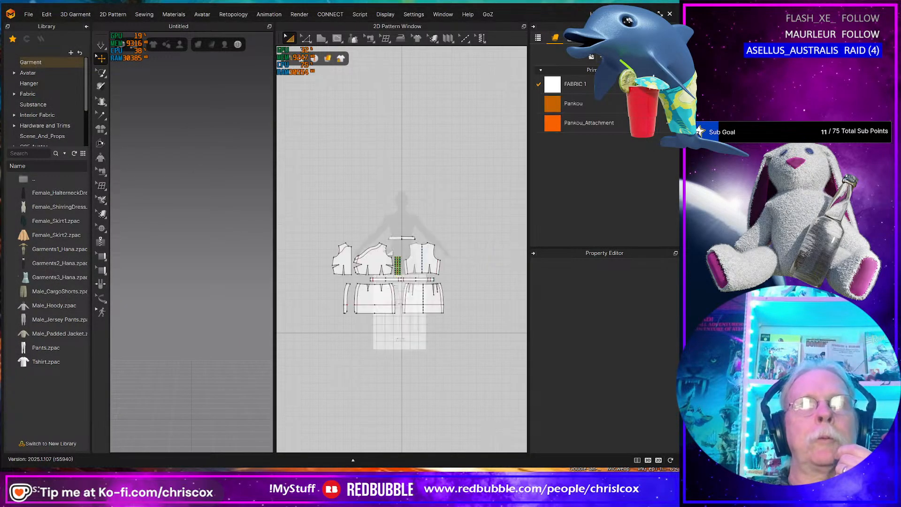
# Step: Widen the 3D window and examine the whole outfit on the avatar from the front
pyautogui.scroll(3, 219, 279)
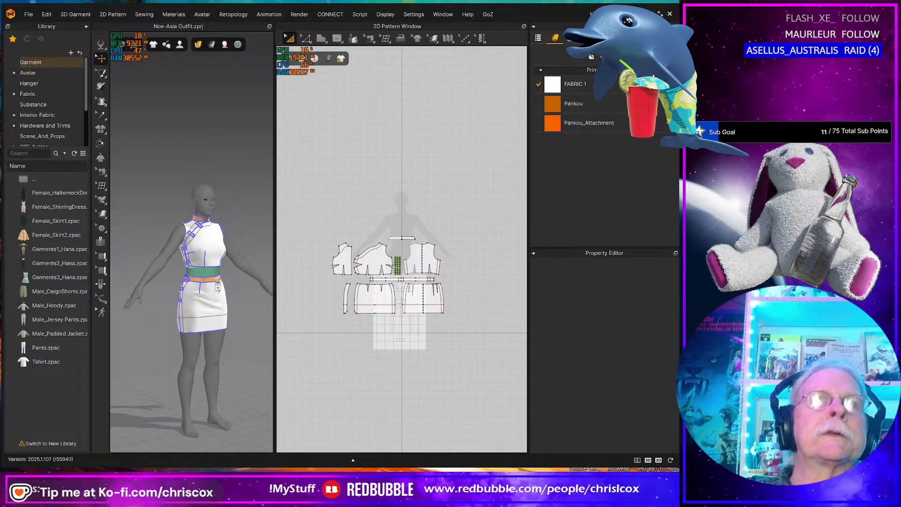
pyautogui.moveTo(230, 270); pyautogui.dragTo(252, 260, button='right')
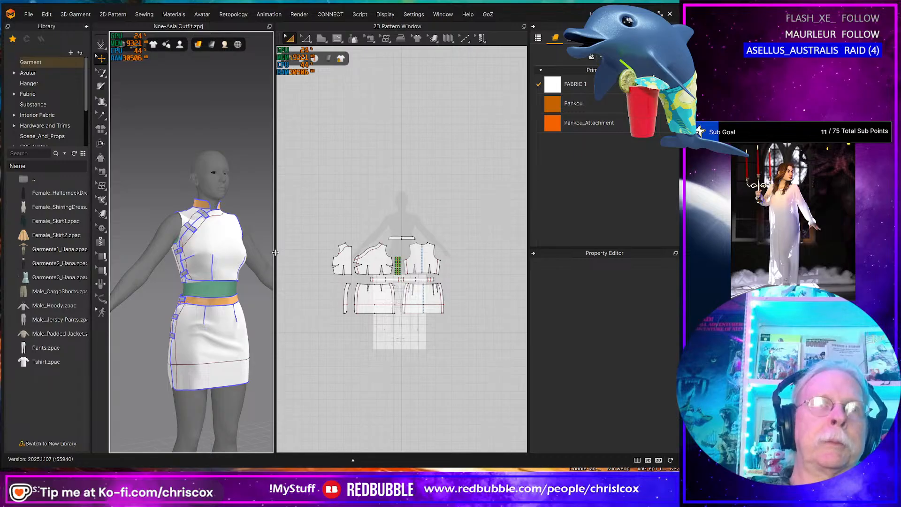
pyautogui.moveTo(275, 252); pyautogui.dragTo(327, 253)
pyautogui.scroll(2, 274, 279)
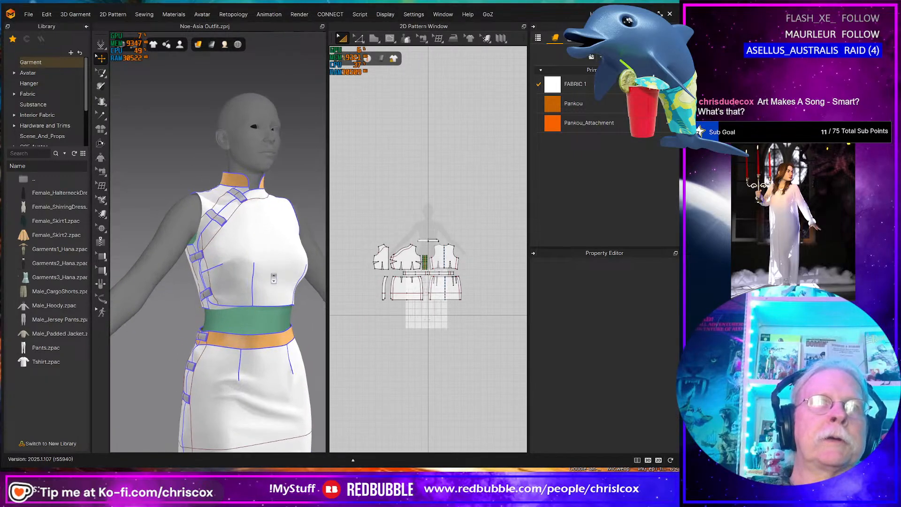
pyautogui.scroll(2, 274, 278)
pyautogui.moveTo(263, 281); pyautogui.dragTo(242, 284, button='right')
pyautogui.scroll(-8, 242, 284)
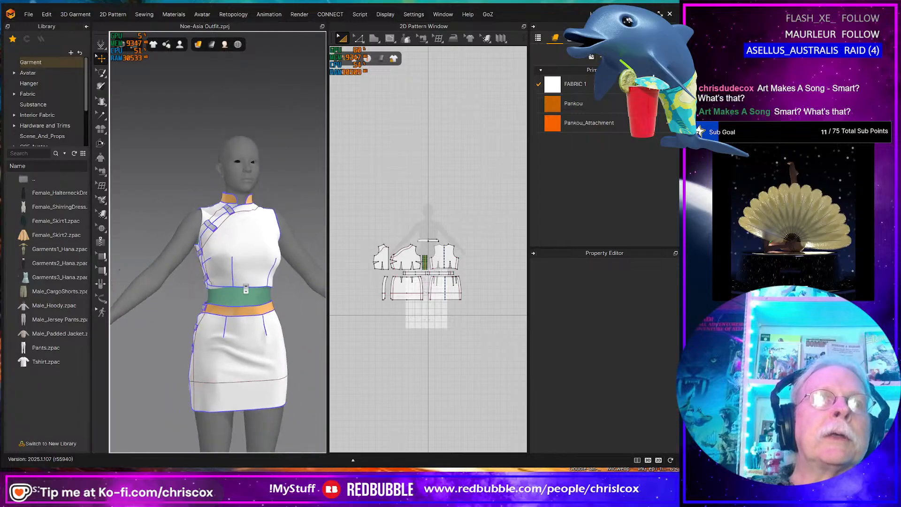
pyautogui.scroll(3, 253, 308)
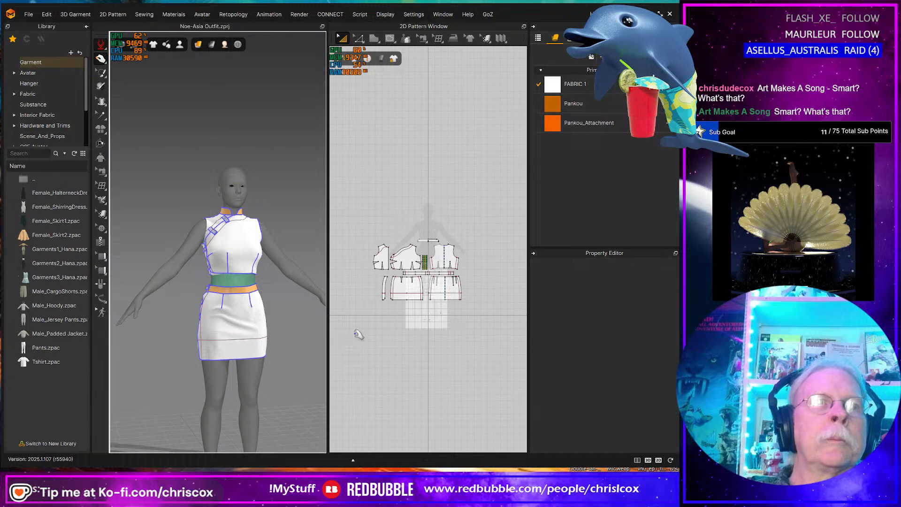
# Step: Select the front skirt pattern on the avatar and examine how the skirt drapes at its front and side
pyautogui.click(210, 334)
pyautogui.moveTo(211, 334); pyautogui.dragTo(245, 342, button='right')
pyautogui.moveTo(246, 342); pyautogui.dragTo(291, 332, button='middle')
pyautogui.moveTo(292, 332); pyautogui.dragTo(213, 337, button='right')
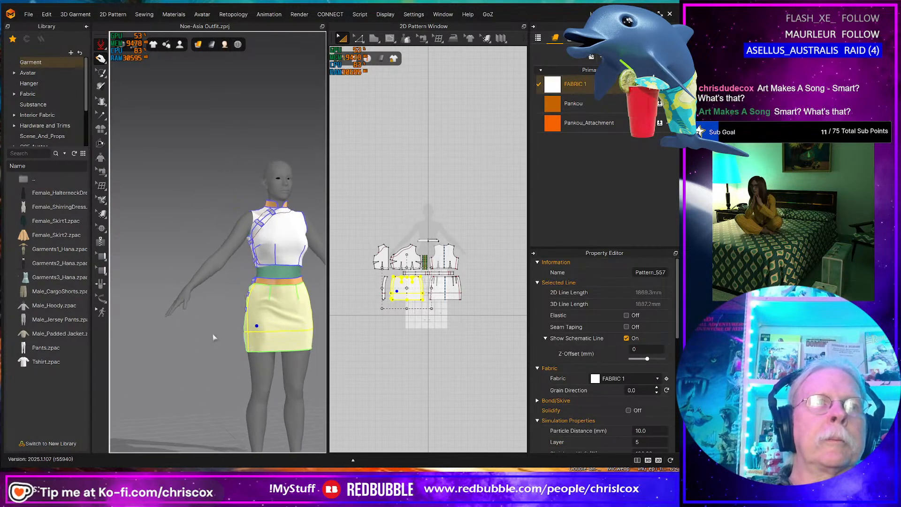
pyautogui.scroll(-1, 222, 339)
pyautogui.scroll(2, 222, 338)
pyautogui.moveTo(222, 338); pyautogui.dragTo(181, 298, button='middle')
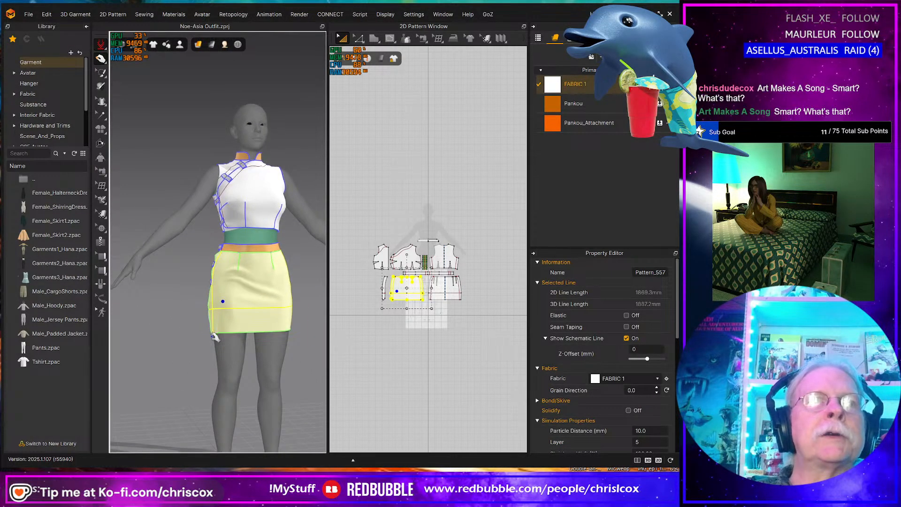
pyautogui.scroll(2, 214, 336)
pyautogui.moveTo(221, 352)
pyautogui.mouseDown(button='right')
pyautogui.moveTo(302, 345)
pyautogui.moveTo(232, 352)
pyautogui.moveTo(221, 345)
pyautogui.moveTo(230, 341)
pyautogui.mouseUp(button='right')
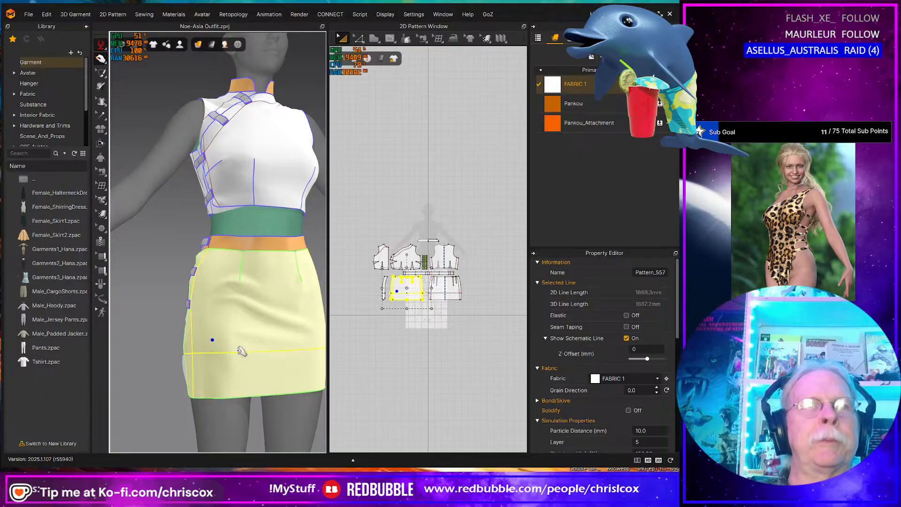
pyautogui.moveTo(229, 361); pyautogui.dragTo(253, 366, button='right')
pyautogui.moveTo(230, 367); pyautogui.dragTo(218, 368, button='right')
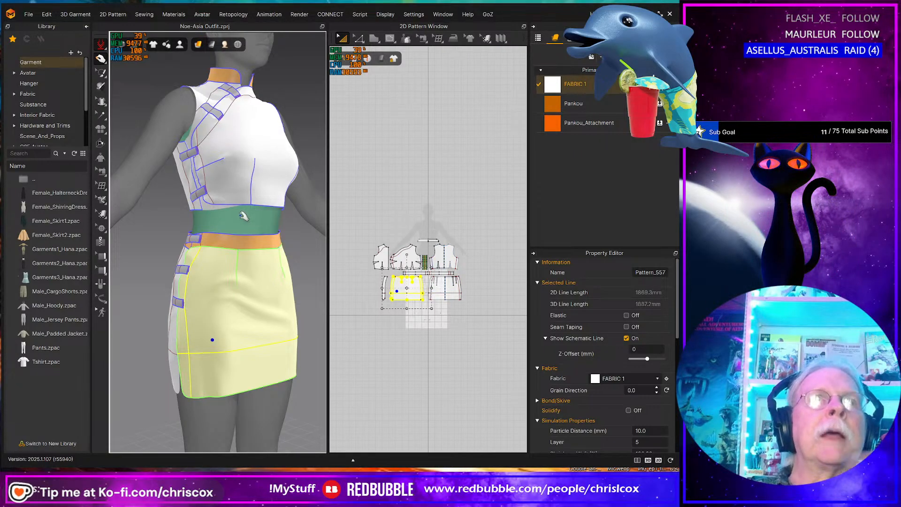
# Step: Examine the bodice's diagonal closure tabs, the collar and the waistband up close on the avatar
pyautogui.scroll(5, 243, 215)
pyautogui.moveTo(244, 167); pyautogui.dragTo(248, 276, button='middle')
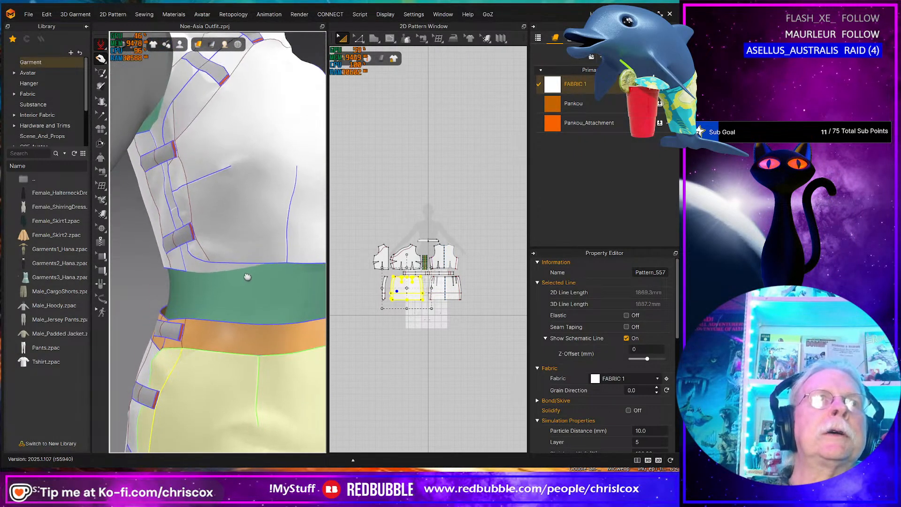
pyautogui.moveTo(270, 275); pyautogui.dragTo(244, 277, button='right')
pyautogui.moveTo(270, 229); pyautogui.dragTo(291, 297, button='middle')
pyautogui.moveTo(291, 297); pyautogui.dragTo(269, 302, button='right')
pyautogui.scroll(-5, 275, 297)
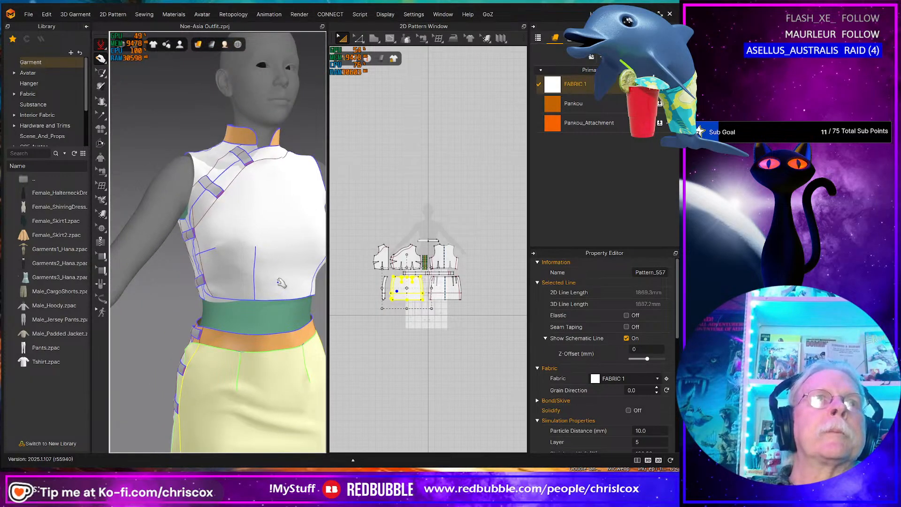
# Step: Enlarge the skirt pieces in the 2D patterns and compare them with the skirt's side opening on the avatar
pyautogui.scroll(3, 281, 284)
pyautogui.scroll(5, 397, 280)
pyautogui.scroll(3, 397, 278)
pyautogui.moveTo(395, 263); pyautogui.dragTo(370, 212, button='middle')
pyautogui.moveTo(442, 270); pyautogui.dragTo(518, 254, button='middle')
pyautogui.moveTo(259, 364); pyautogui.dragTo(260, 199, button='middle')
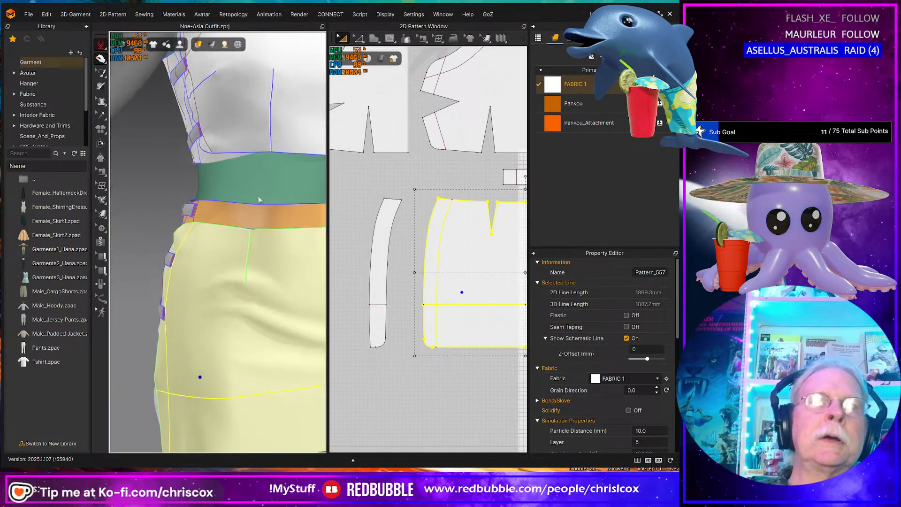
pyautogui.moveTo(185, 288); pyautogui.dragTo(246, 287, button='right')
pyautogui.moveTo(254, 289); pyautogui.dragTo(278, 223, button='middle')
pyautogui.moveTo(278, 223); pyautogui.dragTo(281, 276, button='right')
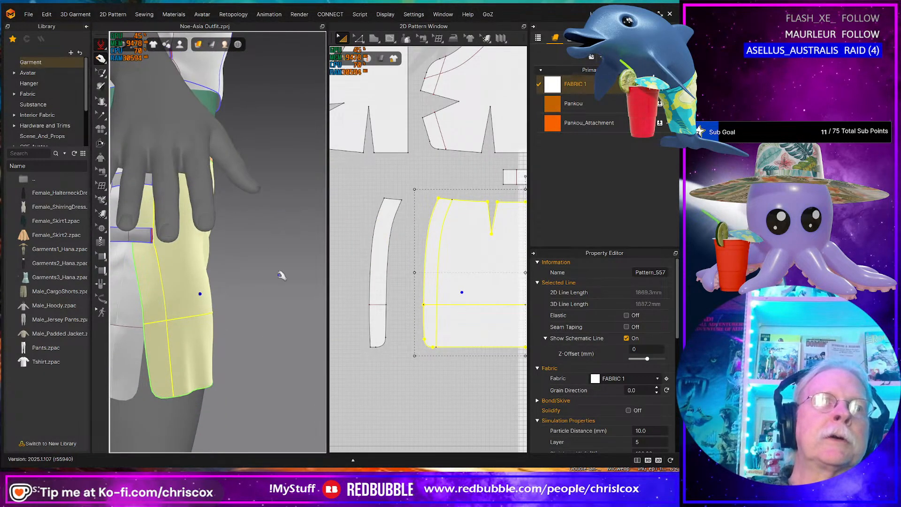
# Step: Select the narrow curved skirt strip in the 2D patterns and examine where it sits in the side slit
pyautogui.click(388, 274)
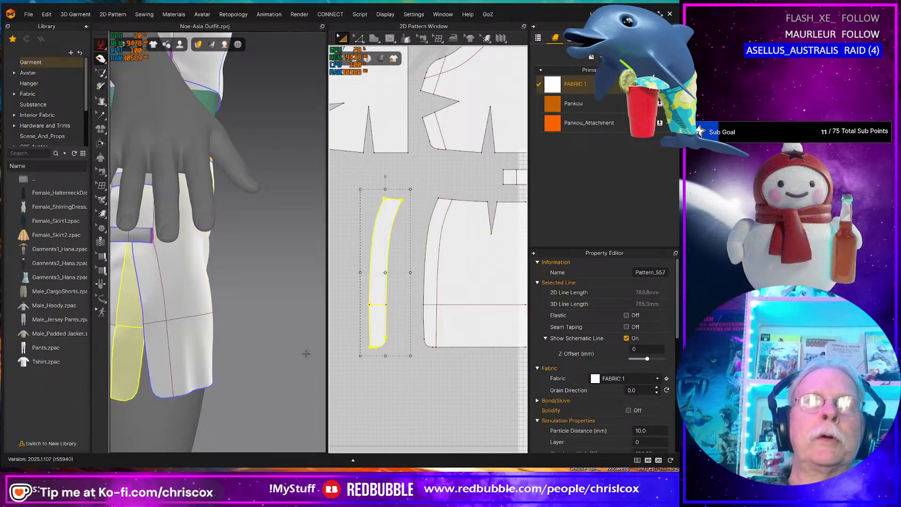
pyautogui.scroll(-5, 396, 332)
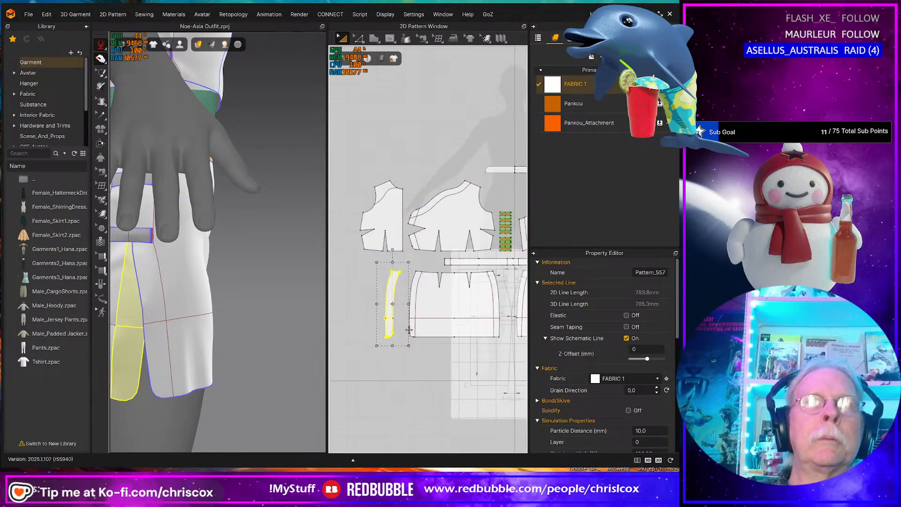
pyautogui.moveTo(297, 327); pyautogui.dragTo(384, 326, button='middle')
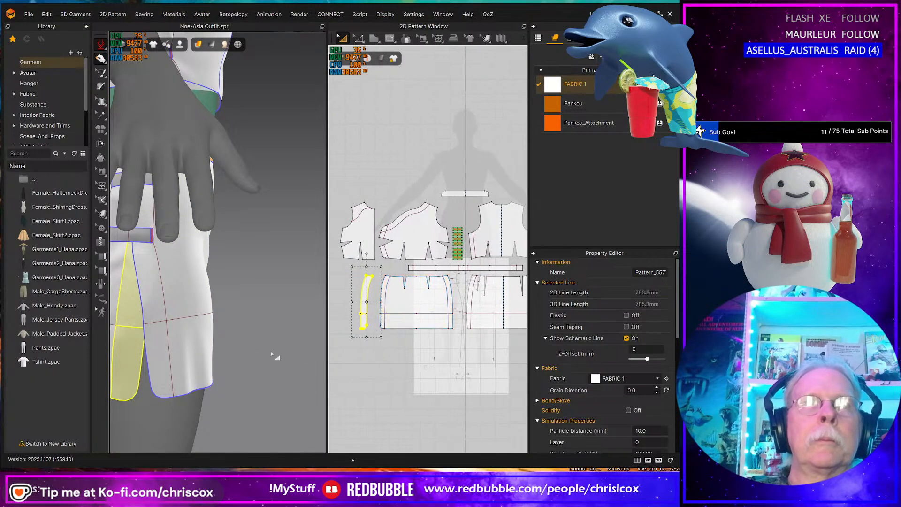
pyautogui.moveTo(254, 354); pyautogui.dragTo(321, 347, button='right')
pyautogui.moveTo(253, 346); pyautogui.dragTo(326, 346, button='middle')
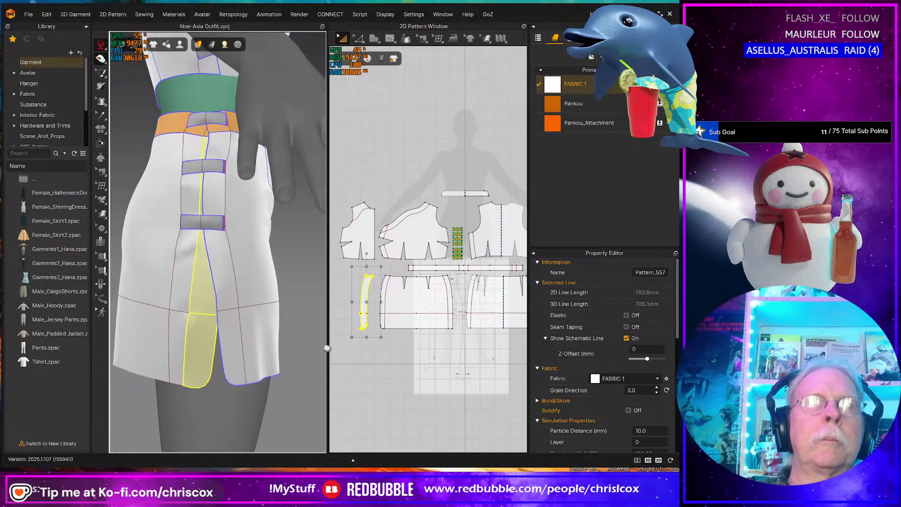
# Step: Select the internal line near the side edge of the back skirt pattern and compare it with the front skirt pattern
pyautogui.moveTo(439, 372); pyautogui.dragTo(356, 372, button='middle')
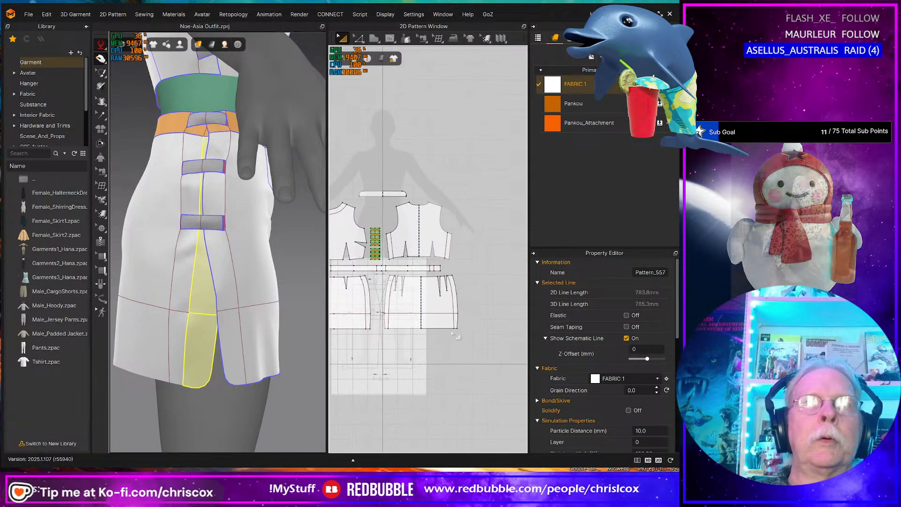
pyautogui.click(454, 307)
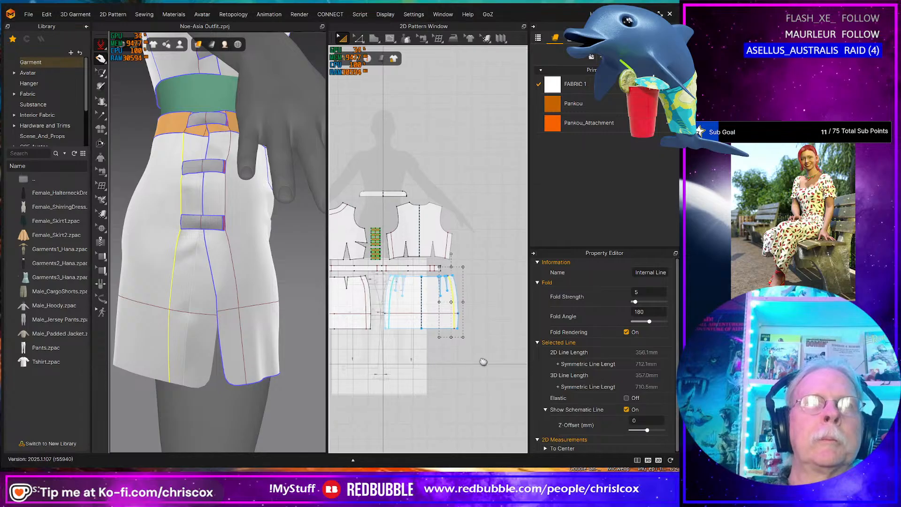
pyautogui.moveTo(440, 367); pyautogui.dragTo(500, 362, button='middle')
pyautogui.scroll(2, 381, 360)
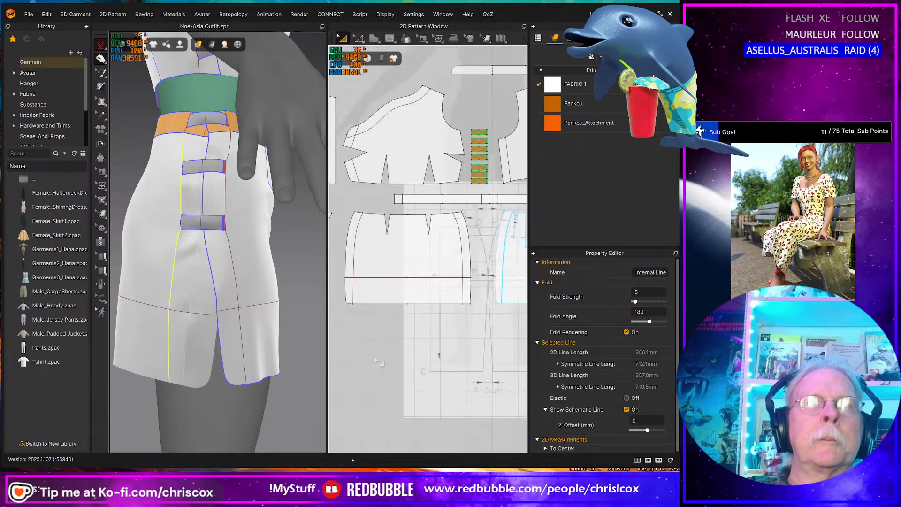
# Step: Offset the narrow skirt strip's long curved edge, rounded corner and bottom edge as one internal line at 5.0 mm
pyautogui.moveTo(348, 341); pyautogui.dragTo(405, 384, button='middle')
pyautogui.scroll(3, 335, 337)
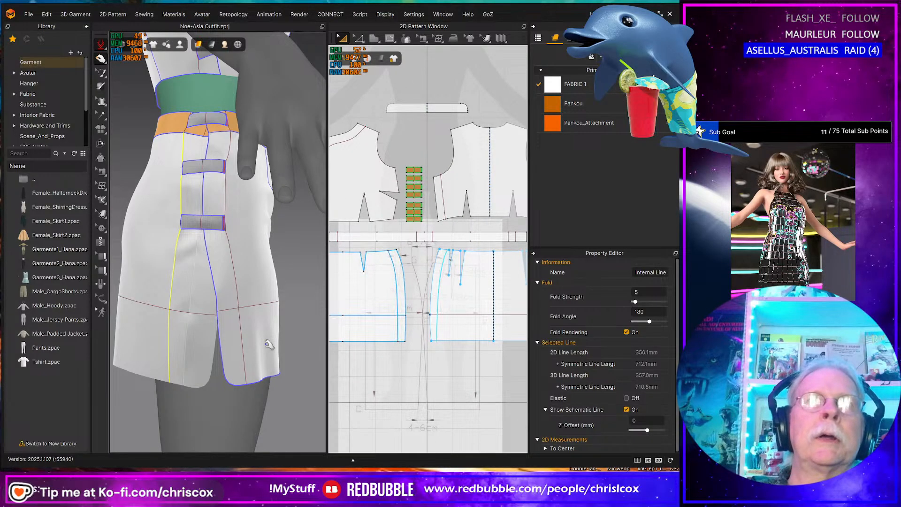
pyautogui.moveTo(305, 342); pyautogui.dragTo(198, 347, button='right')
pyautogui.moveTo(389, 343); pyautogui.dragTo(457, 351, button='middle')
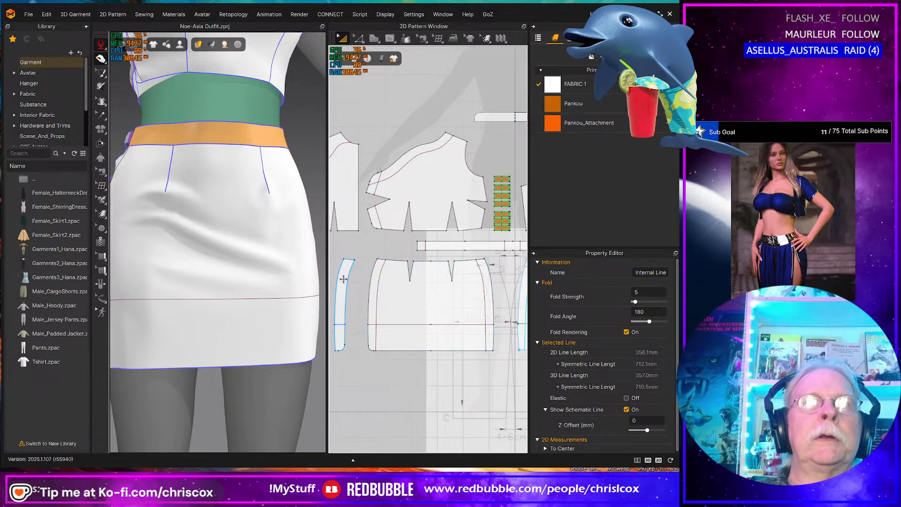
pyautogui.scroll(5, 354, 335)
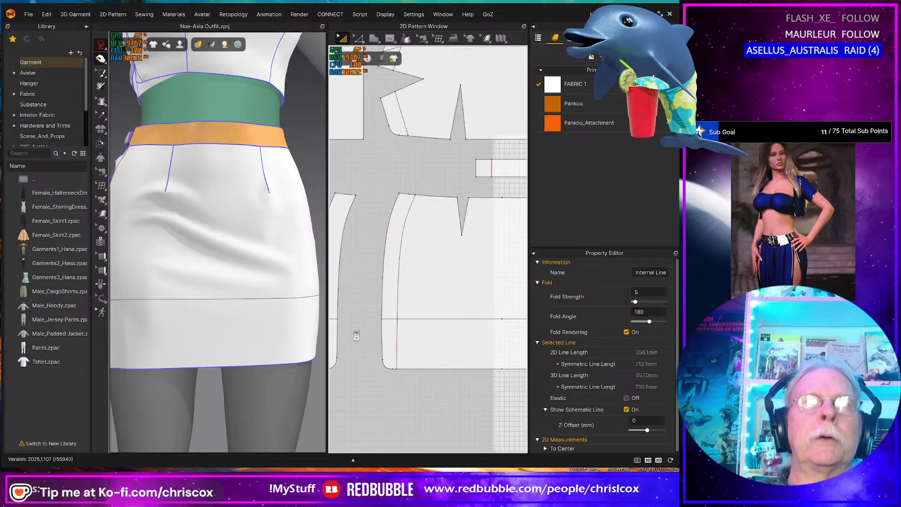
pyautogui.press('z')
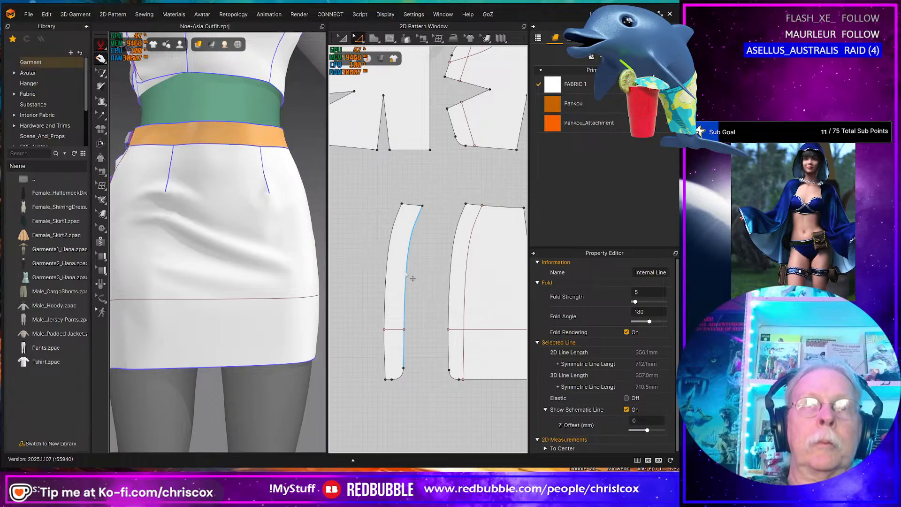
pyautogui.click(411, 342)
pyautogui.keyDown('shift'); pyautogui.click(399, 378); pyautogui.keyUp('shift')
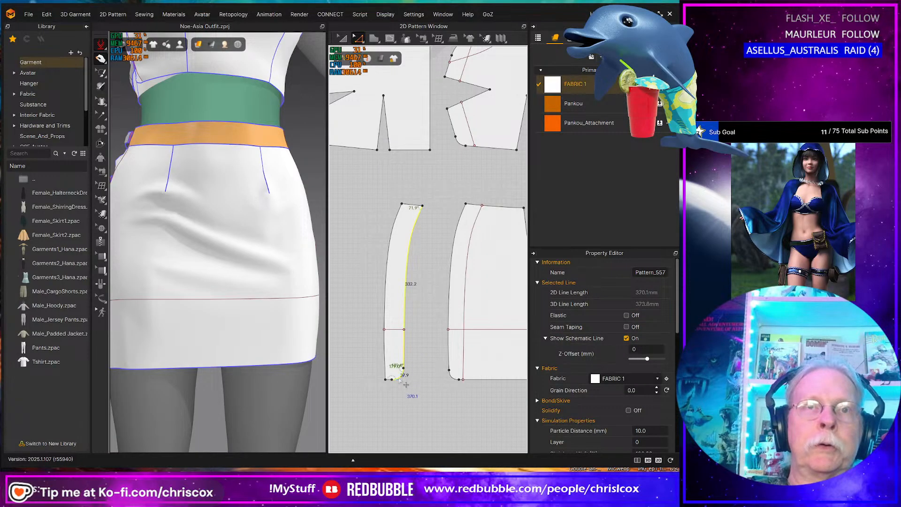
pyautogui.scroll(4, 399, 379)
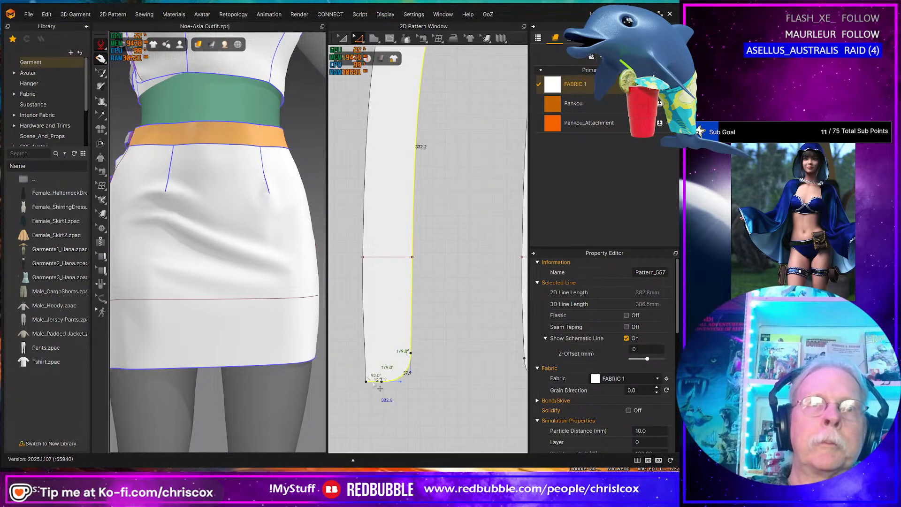
pyautogui.rightClick(374, 383)
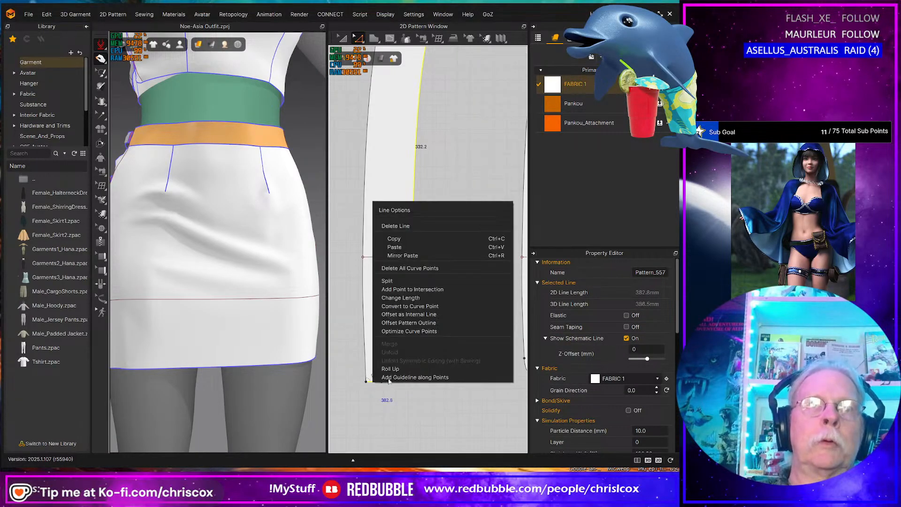
pyautogui.click(418, 314)
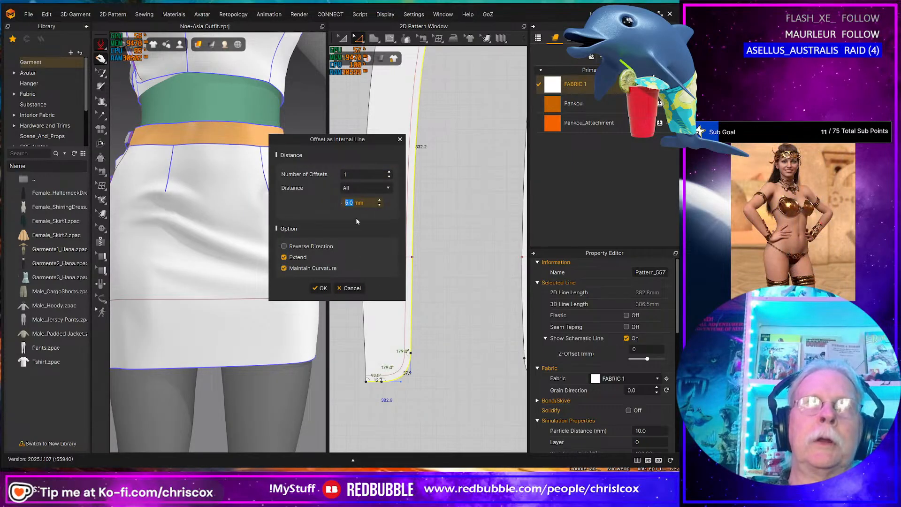
pyautogui.click(319, 288)
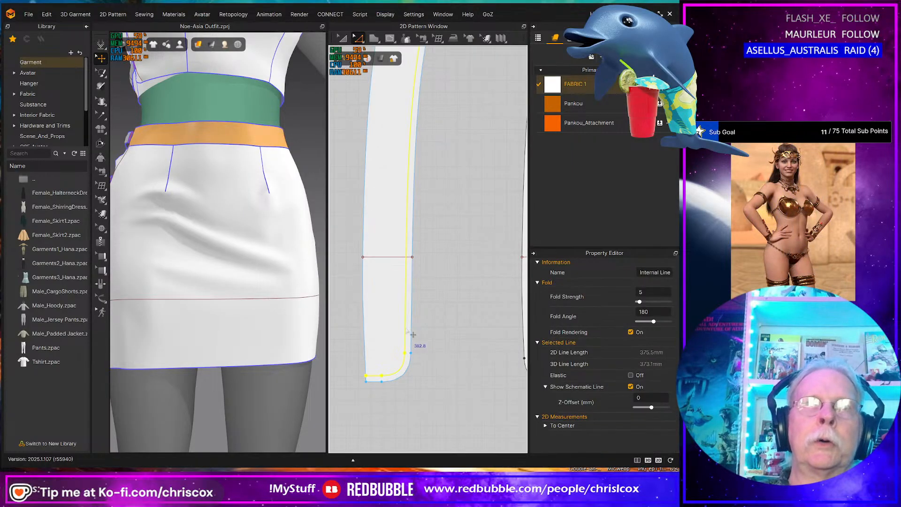
# Step: Cut and sew the narrow skirt strip along its offset internal line
pyautogui.rightClick(412, 335)
pyautogui.click(437, 265)
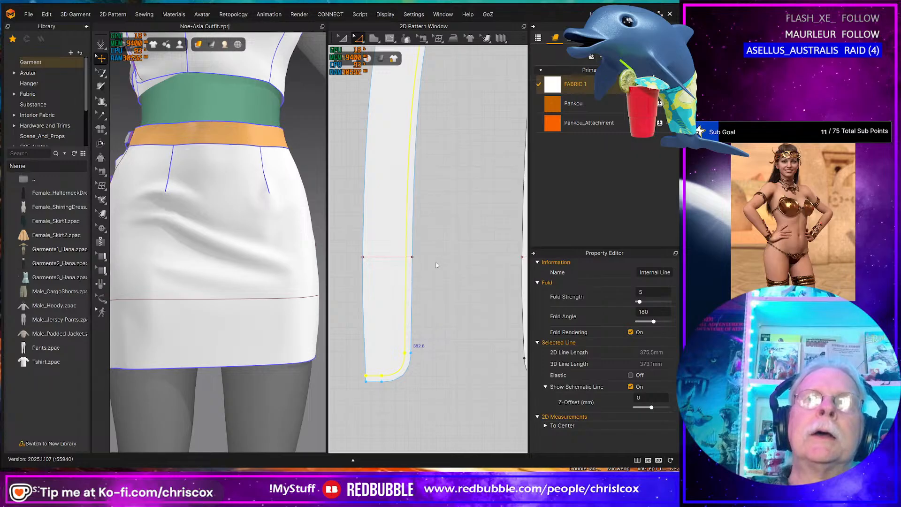
pyautogui.click(459, 283)
# Step: Offset the side edge, rounded corner and full hem of the adjacent wide skirt pattern as an internal line at 5.0 mm
pyautogui.scroll(5, 474, 308)
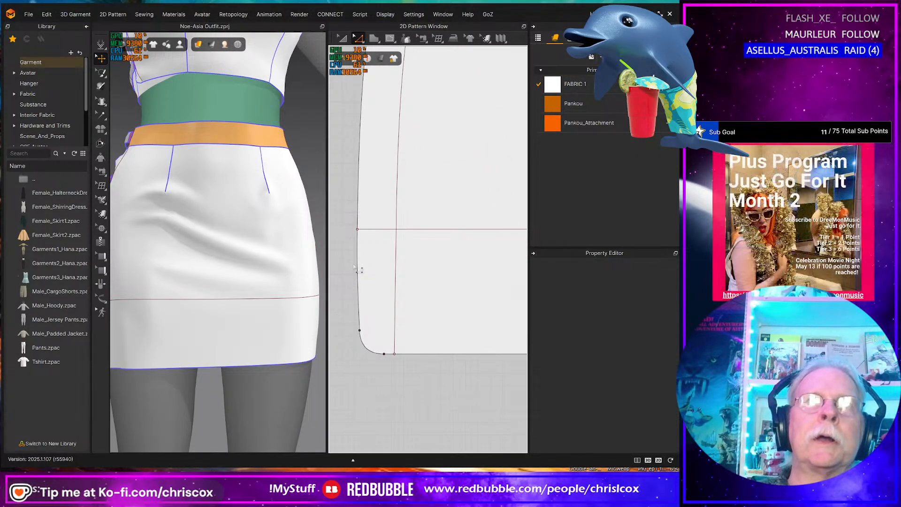
pyautogui.click(364, 277)
pyautogui.keyDown('shift'); pyautogui.click(364, 216); pyautogui.keyUp('shift')
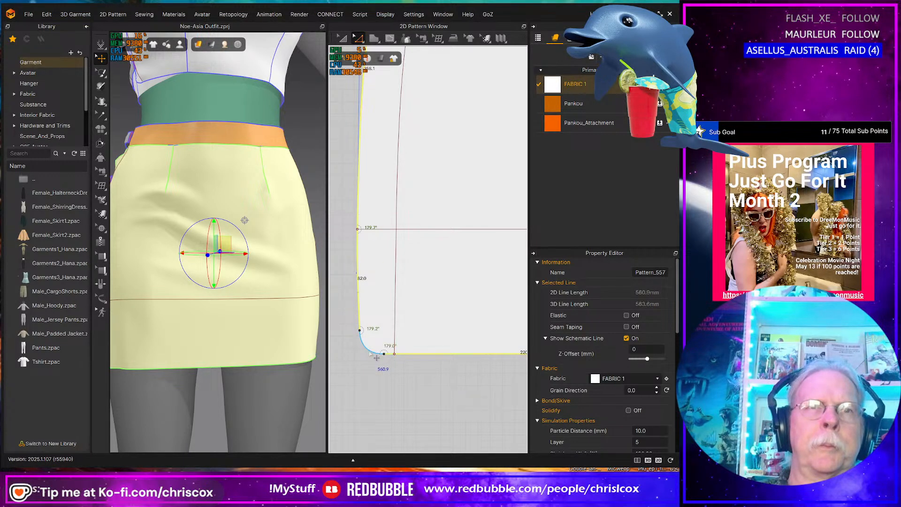
pyautogui.scroll(-3, 370, 354)
pyautogui.moveTo(382, 293); pyautogui.dragTo(332, 330, button='middle')
pyautogui.moveTo(434, 356); pyautogui.dragTo(340, 341, button='middle')
pyautogui.scroll(-1, 339, 341)
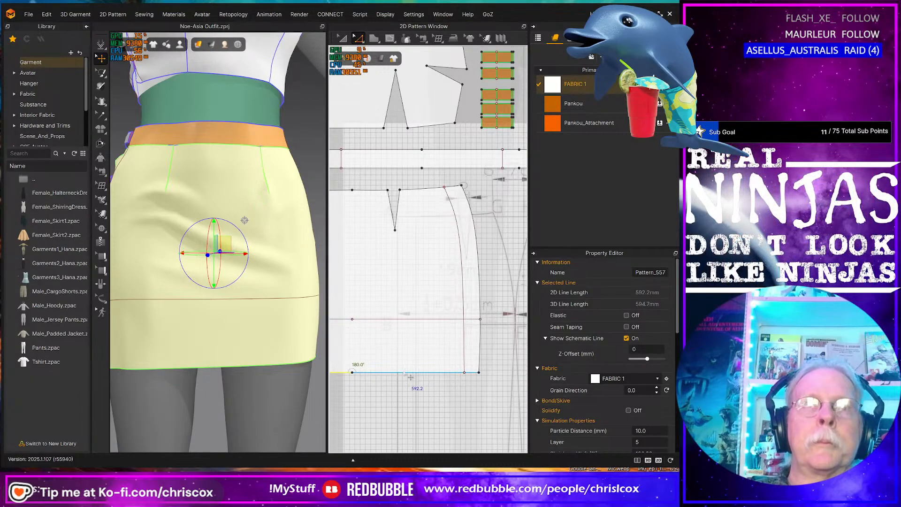
pyautogui.keyDown('shift'); pyautogui.click(407, 374); pyautogui.keyUp('shift')
pyautogui.moveTo(400, 375); pyautogui.dragTo(452, 380, button='middle')
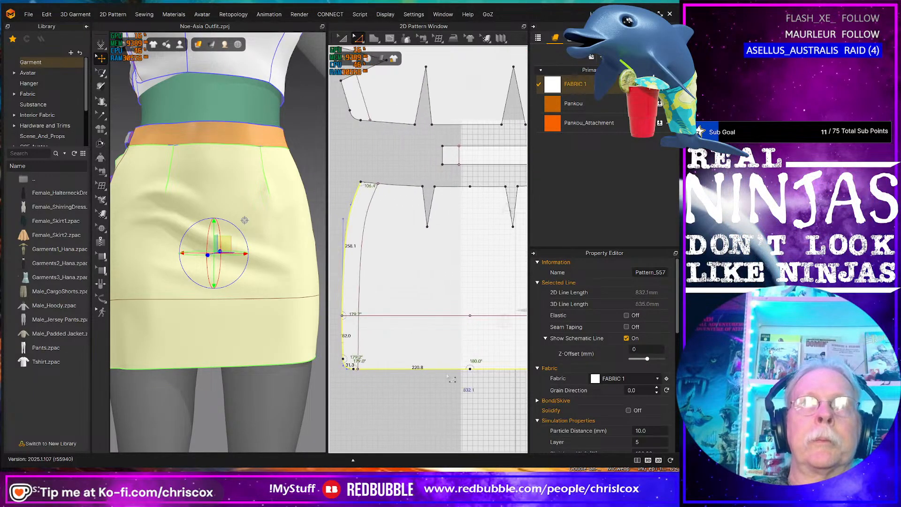
pyautogui.rightClick(383, 376)
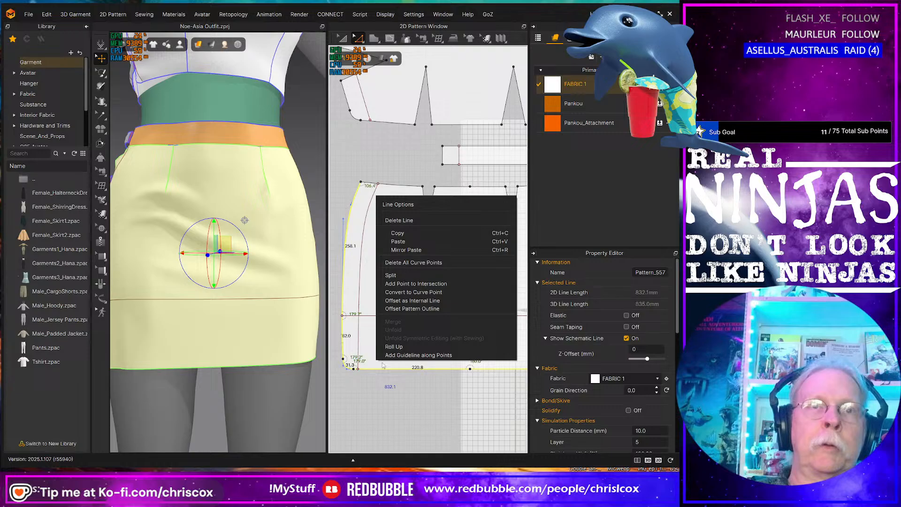
pyautogui.click(412, 302)
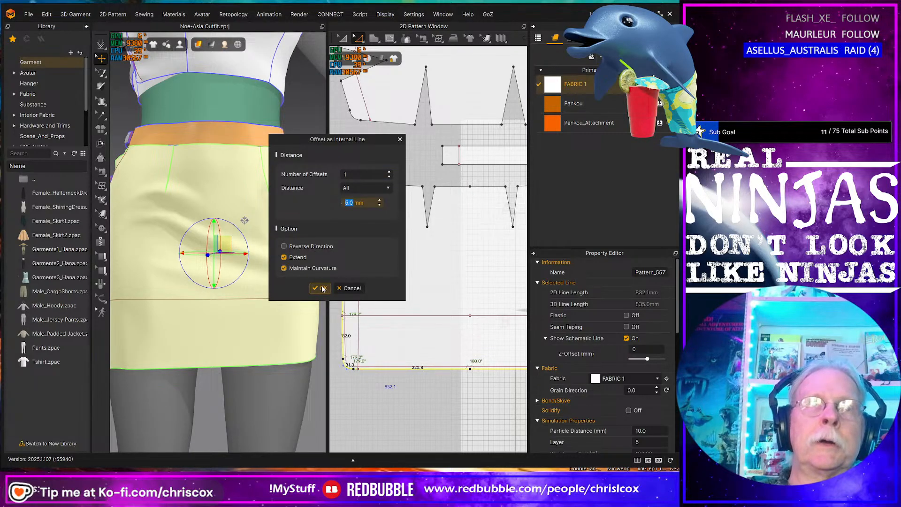
pyautogui.click(326, 290)
# Step: Cut and sew the wide skirt pattern with the rounded corner along its offset side-and-hem line
pyautogui.click(387, 369)
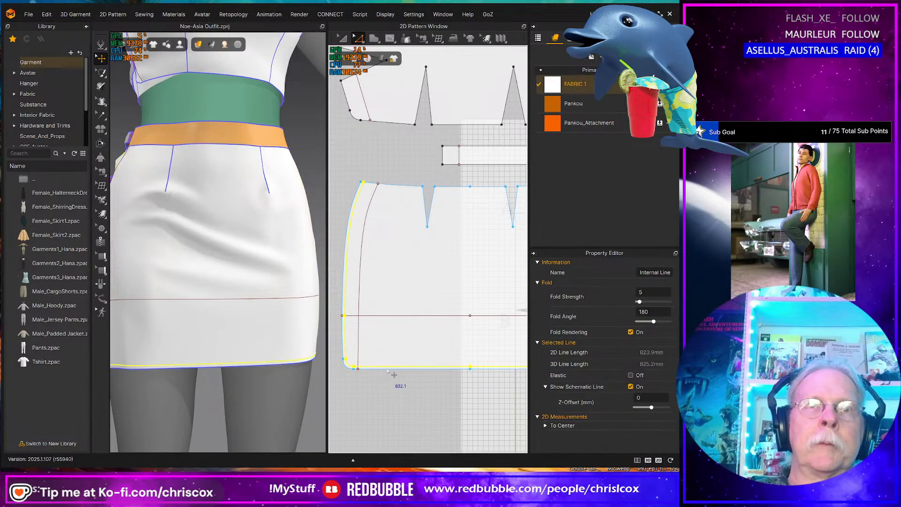
pyautogui.rightClick(391, 372)
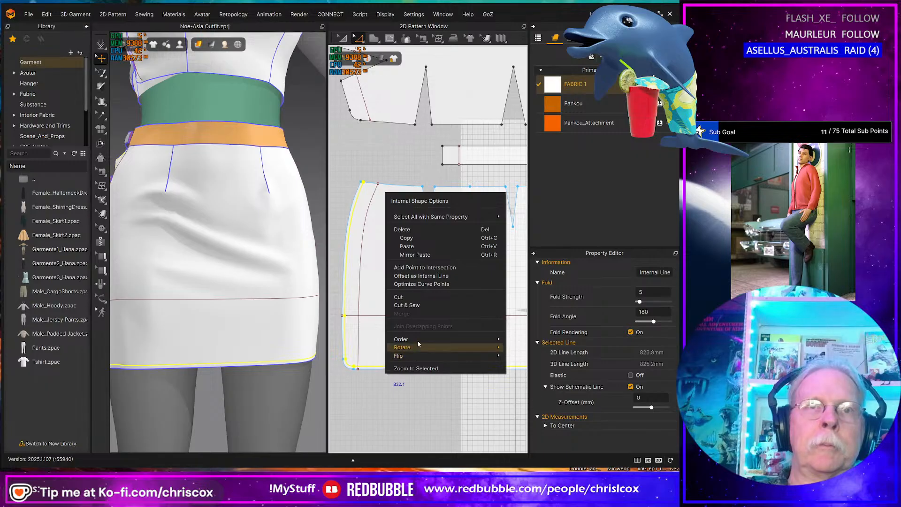
pyautogui.click(416, 308)
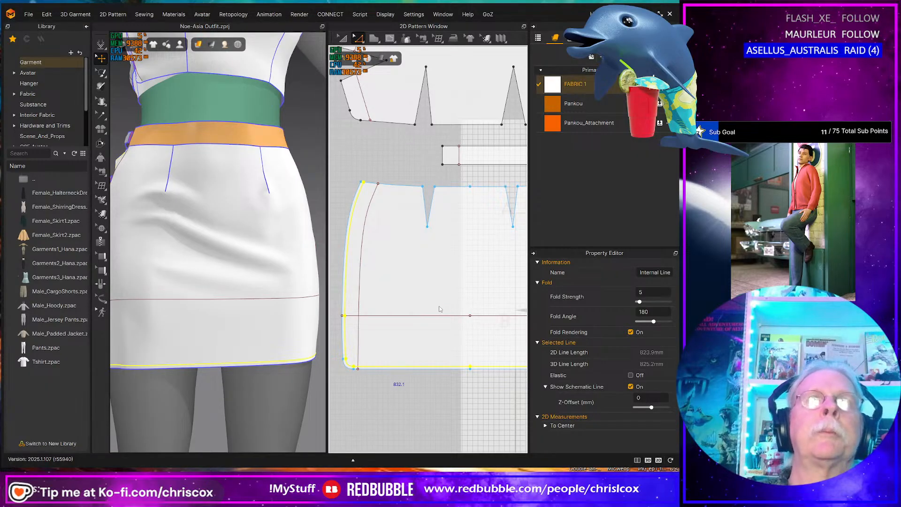
pyautogui.press('Escape')
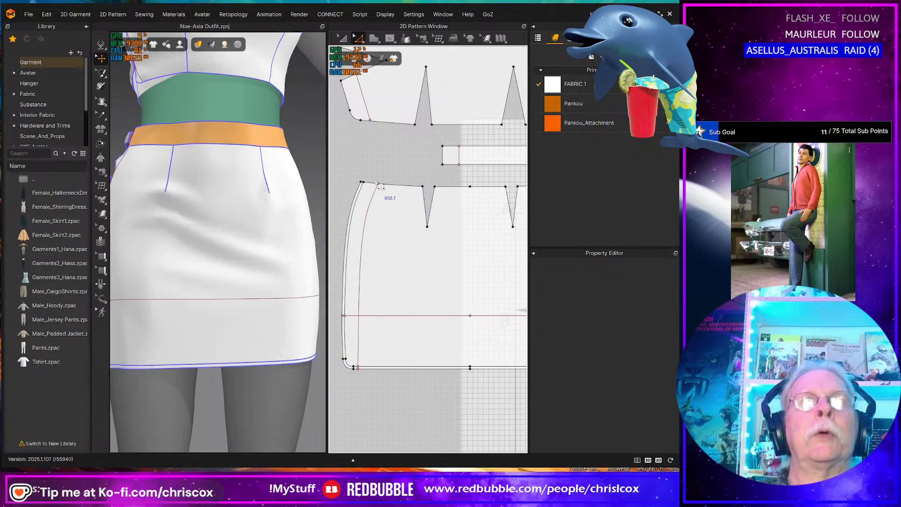
# Step: Compare the hem of the symmetric skirt pattern with the hem and waist edges of the rounded-corner skirt pattern
pyautogui.moveTo(457, 230); pyautogui.dragTo(409, 229, button='middle')
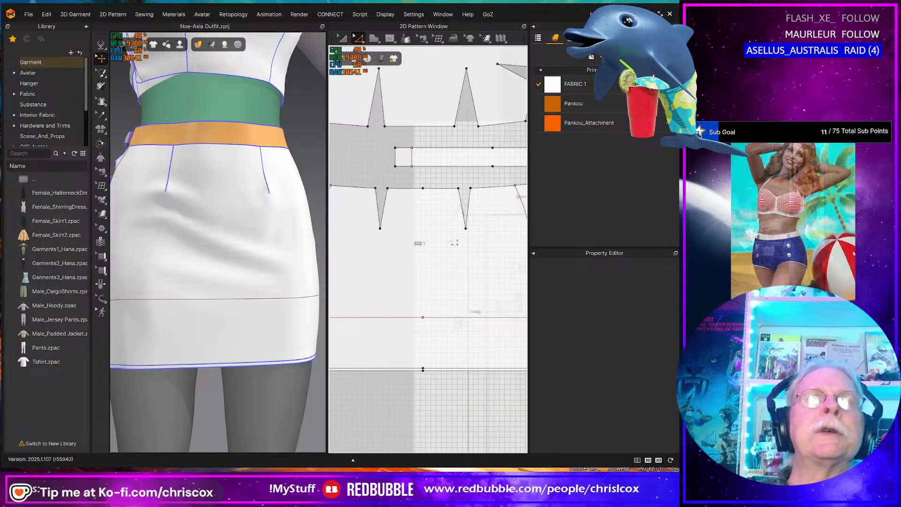
pyautogui.moveTo(482, 248); pyautogui.dragTo(371, 250, button='middle')
pyautogui.moveTo(488, 275); pyautogui.dragTo(411, 271, button='middle')
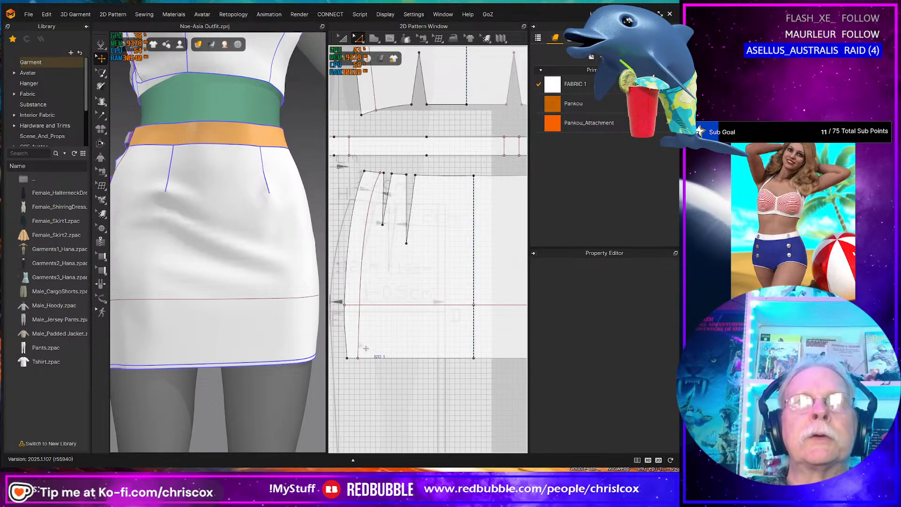
pyautogui.click(398, 365)
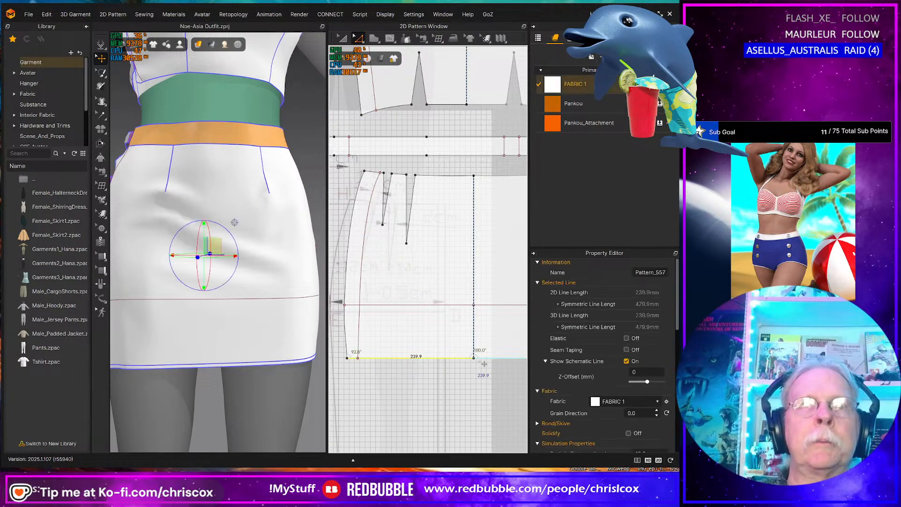
pyautogui.moveTo(468, 371); pyautogui.dragTo(522, 380, button='middle')
pyautogui.click(413, 356)
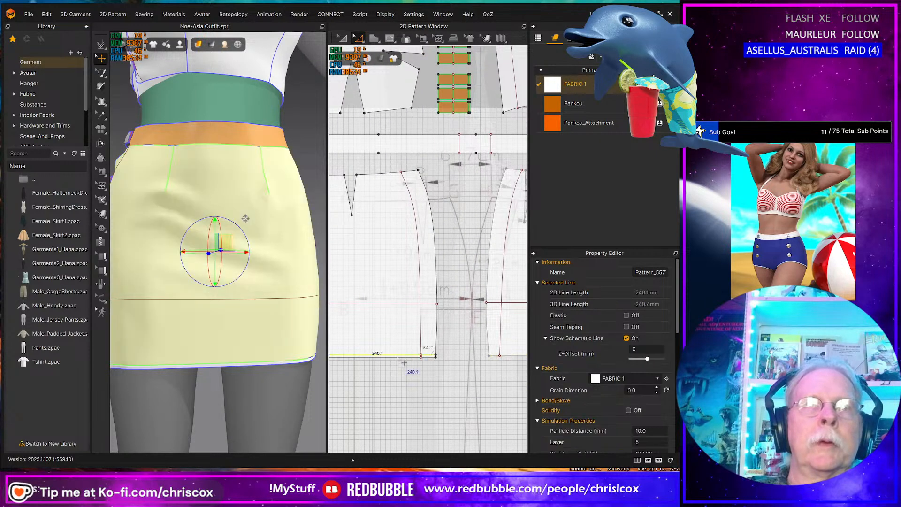
pyautogui.moveTo(413, 358); pyautogui.dragTo(504, 374, button='middle')
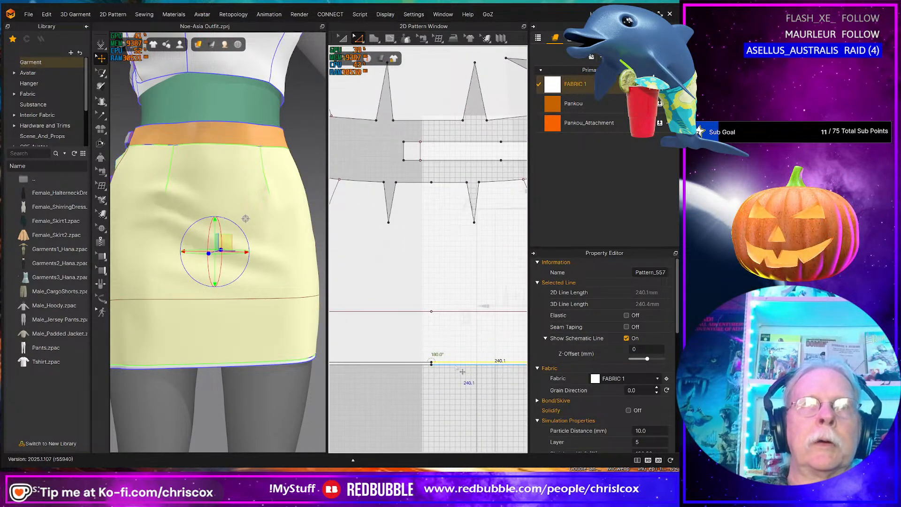
pyautogui.click(414, 183)
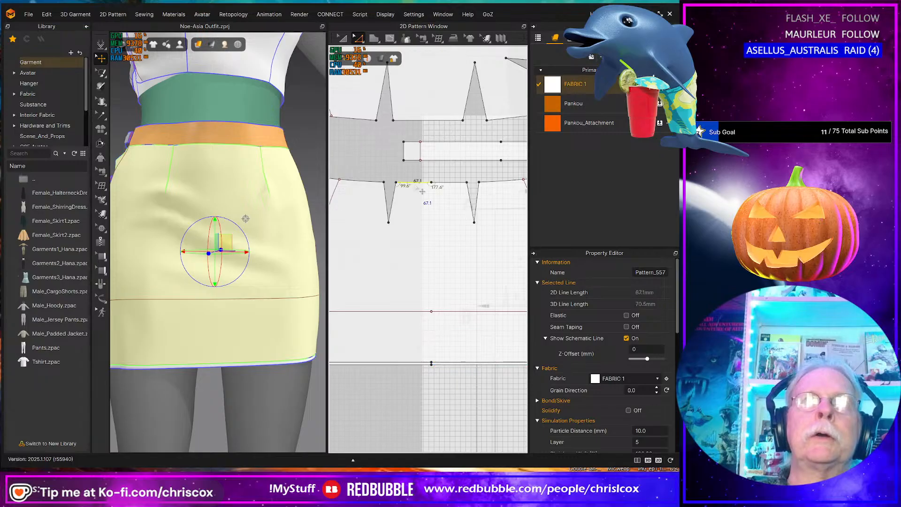
# Step: Remove linked editing from the symmetric skirt pattern with the centre fold line
pyautogui.moveTo(441, 221); pyautogui.dragTo(328, 249, button='middle')
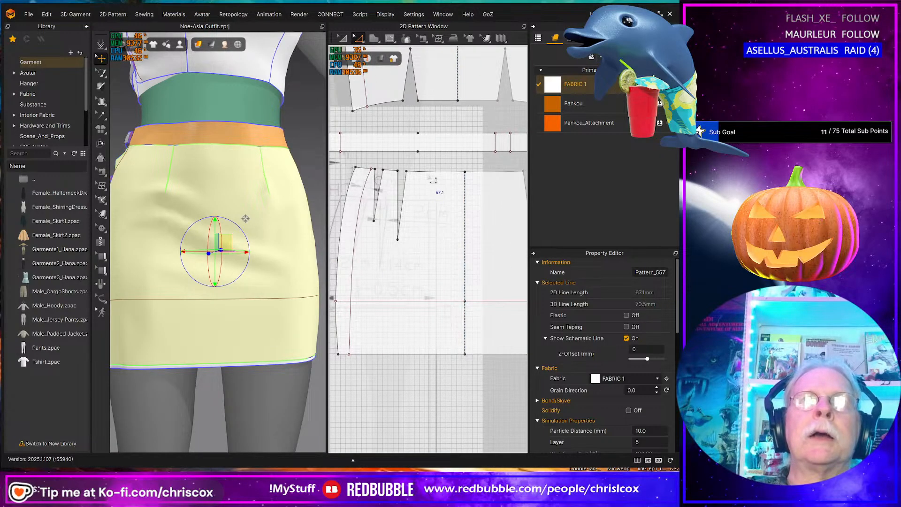
pyautogui.click(434, 173)
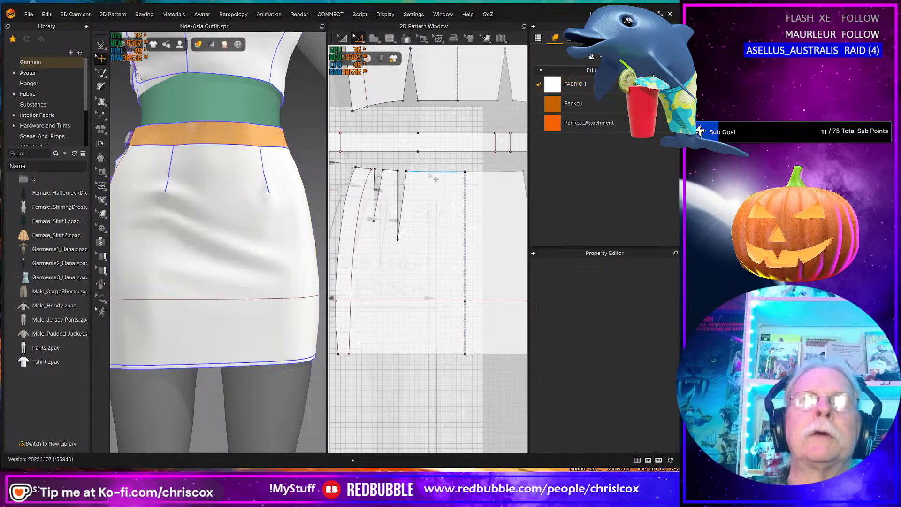
pyautogui.rightClick(442, 224)
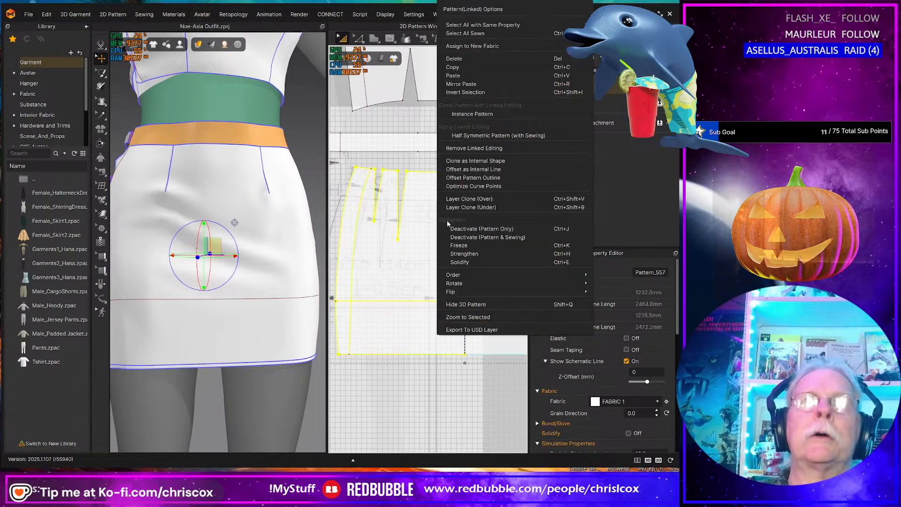
pyautogui.click(480, 148)
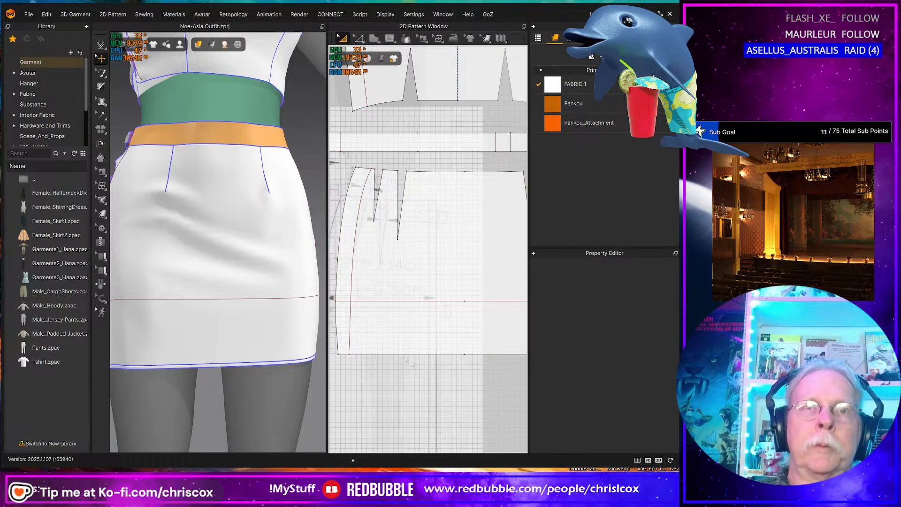
# Step: Offset the full hem edge of the unlinked skirt pattern as an internal line at 5.0 mm
pyautogui.press('z')
pyautogui.click(400, 357)
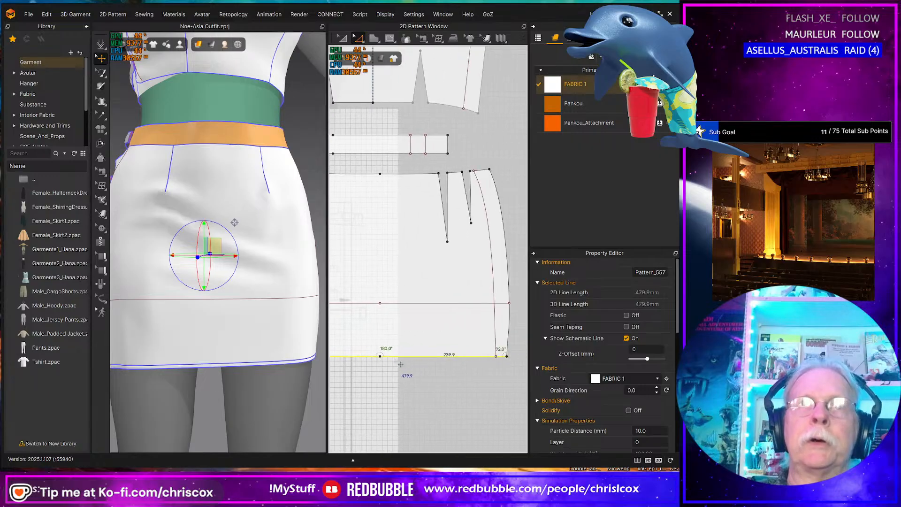
pyautogui.rightClick(415, 358)
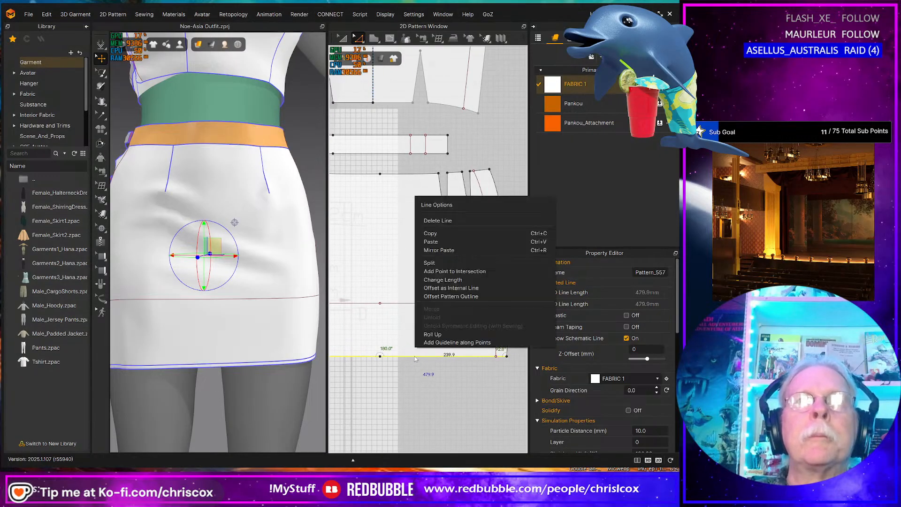
pyautogui.click(452, 288)
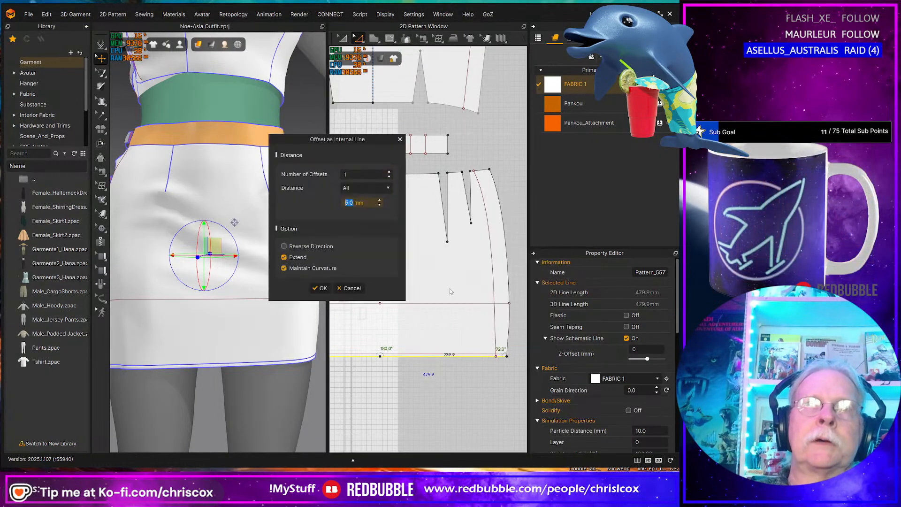
pyautogui.click(323, 288)
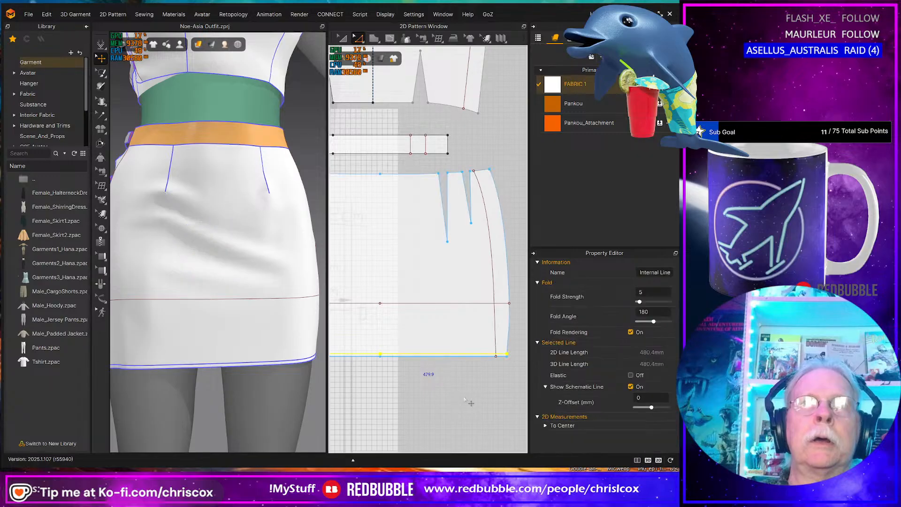
# Step: Cut and sew the unlinked skirt pattern along its offset hem line
pyautogui.scroll(3, 455, 379)
pyautogui.rightClick(436, 330)
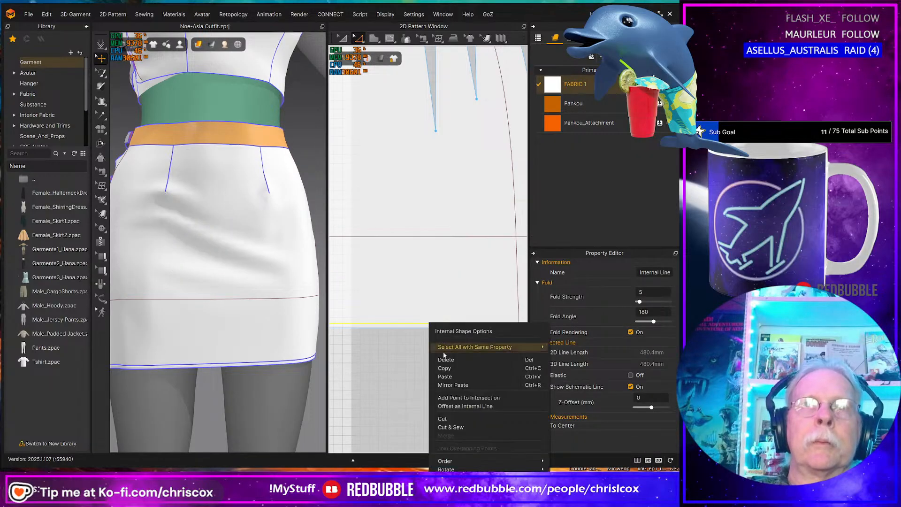
pyautogui.click(456, 430)
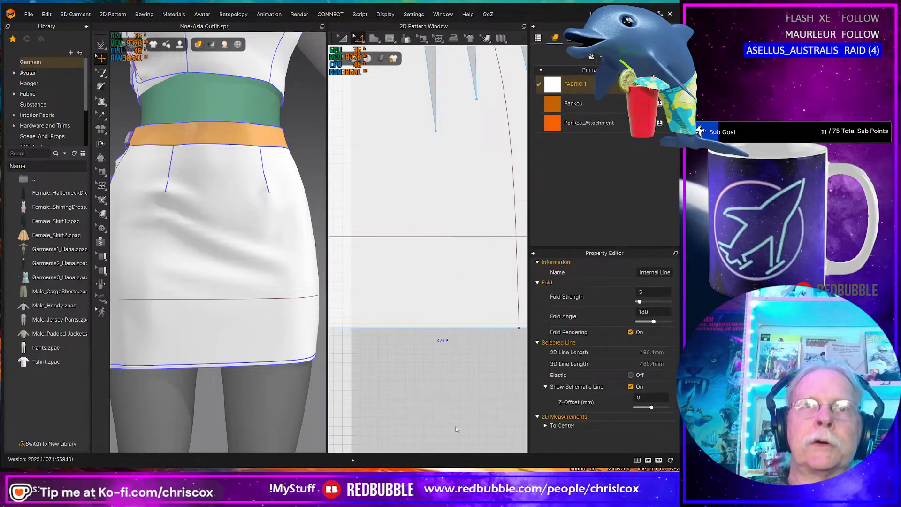
pyautogui.click(431, 388)
# Step: Examine the skirt's side slit and hem, the bodice's strapped side opening and the bodice patterns
pyautogui.scroll(-3, 197, 323)
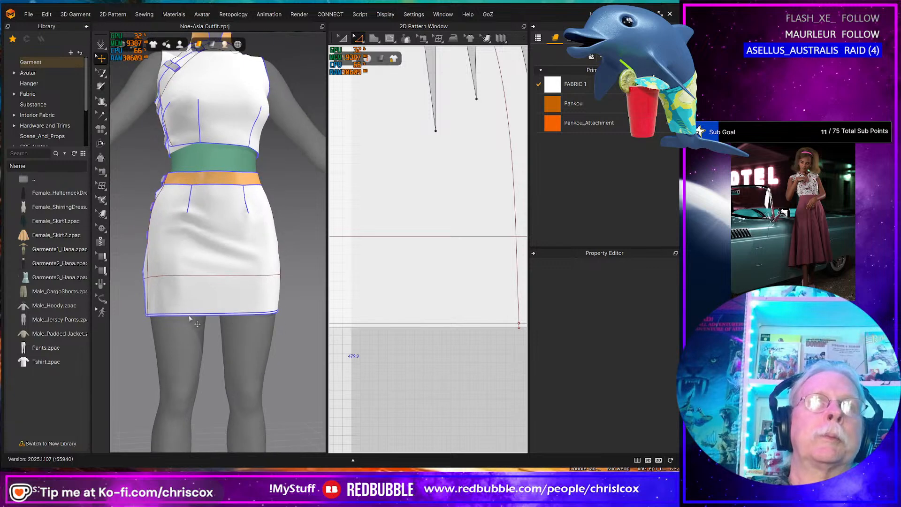
pyautogui.moveTo(191, 328); pyautogui.dragTo(280, 338, button='right')
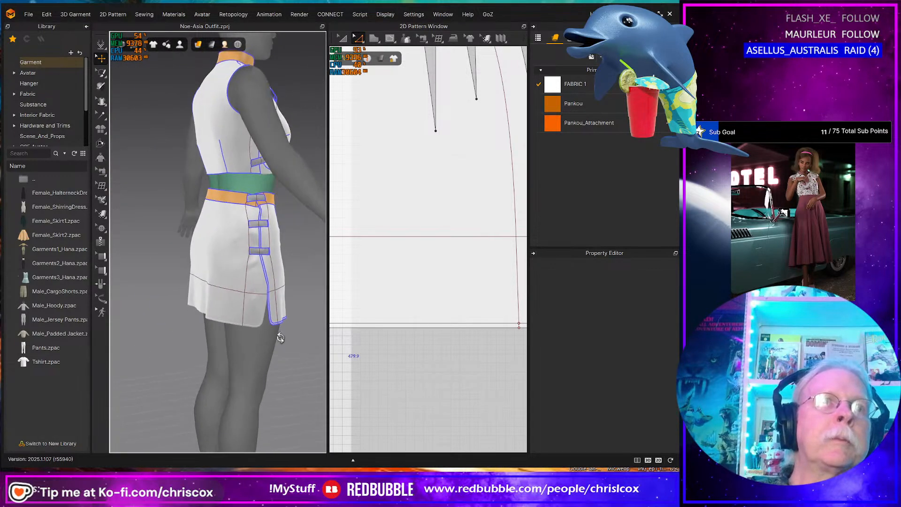
pyautogui.scroll(2, 281, 339)
pyautogui.scroll(1, 273, 303)
pyautogui.moveTo(273, 303); pyautogui.dragTo(265, 331, button='middle')
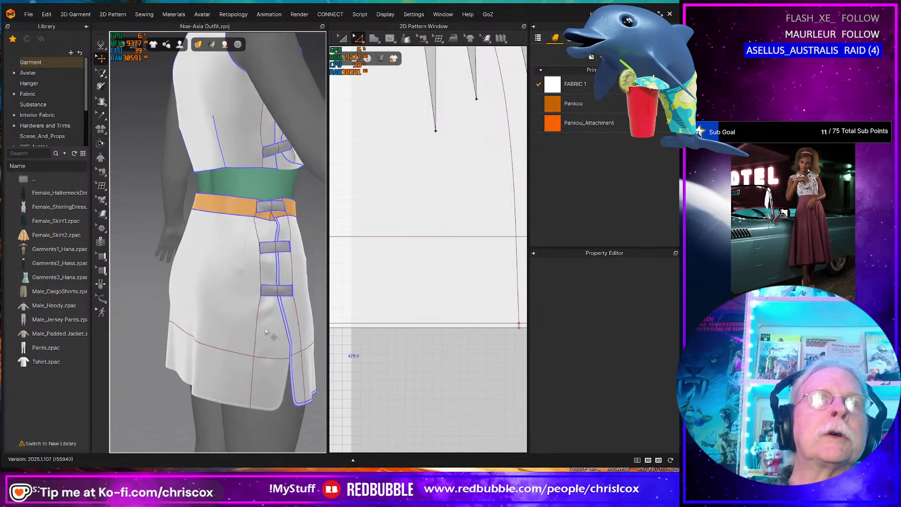
pyautogui.moveTo(276, 313); pyautogui.dragTo(250, 311, button='right')
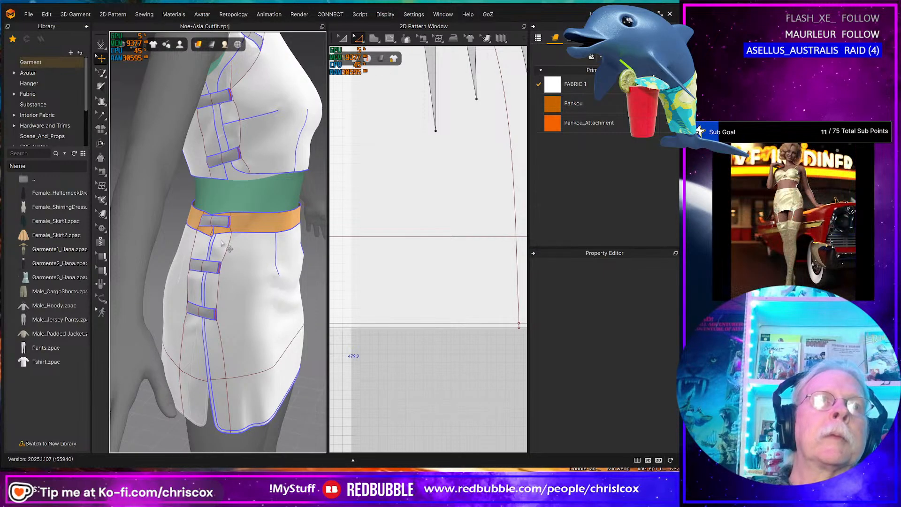
pyautogui.moveTo(236, 269); pyautogui.dragTo(205, 261, button='right')
pyautogui.scroll(-4, 225, 256)
pyautogui.moveTo(442, 209); pyautogui.dragTo(457, 324, button='middle')
pyautogui.moveTo(451, 280); pyautogui.dragTo(453, 356, button='middle')
pyautogui.moveTo(465, 197); pyautogui.dragTo(449, 323, button='middle')
pyautogui.moveTo(438, 235); pyautogui.dragTo(439, 341, button='middle')
pyautogui.moveTo(352, 322); pyautogui.dragTo(439, 336, button='middle')
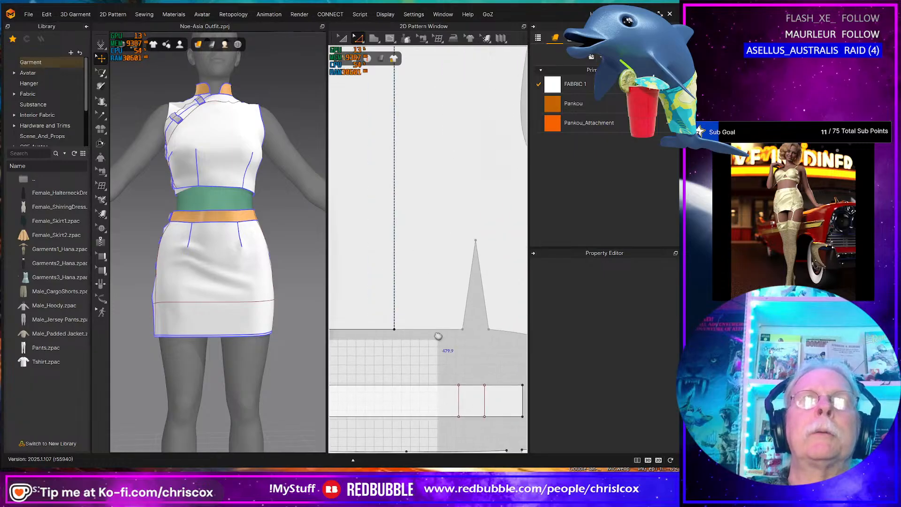
pyautogui.moveTo(334, 290); pyautogui.dragTo(429, 319, button='middle')
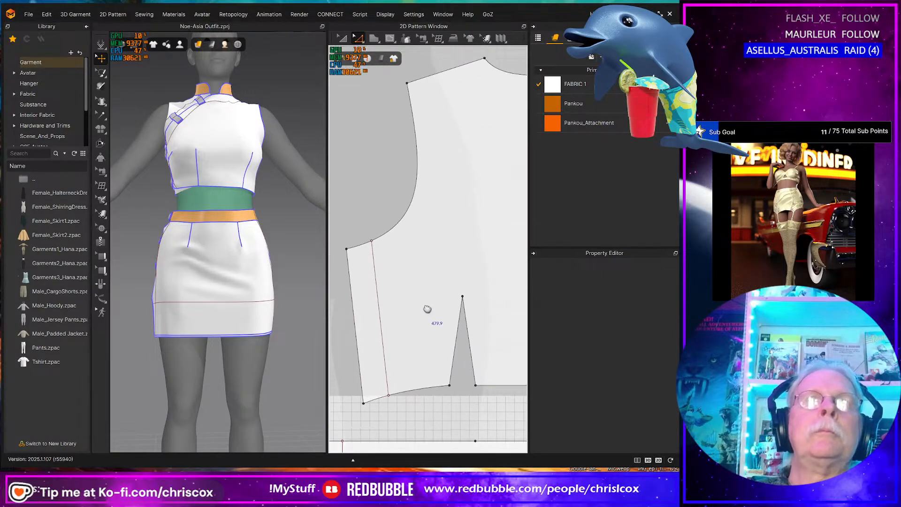
pyautogui.moveTo(269, 281); pyautogui.dragTo(312, 298, button='right')
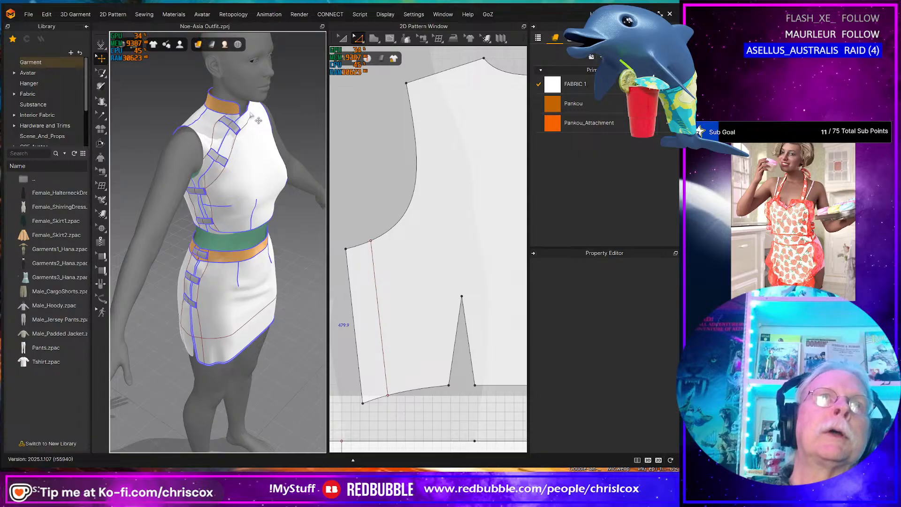
pyautogui.moveTo(258, 120)
pyautogui.mouseDown(button='right')
pyautogui.moveTo(240, 116)
pyautogui.moveTo(251, 127)
pyautogui.mouseUp(button='right')
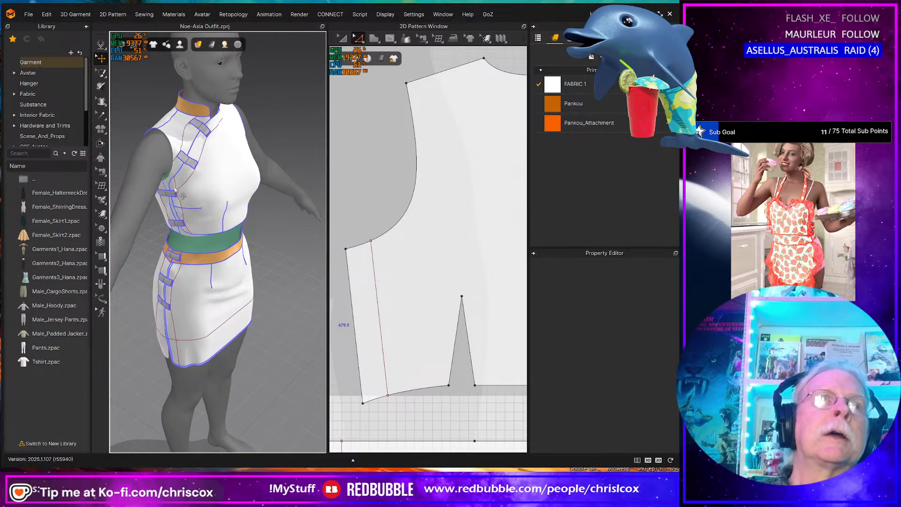
pyautogui.moveTo(230, 233); pyautogui.dragTo(213, 111, button='right')
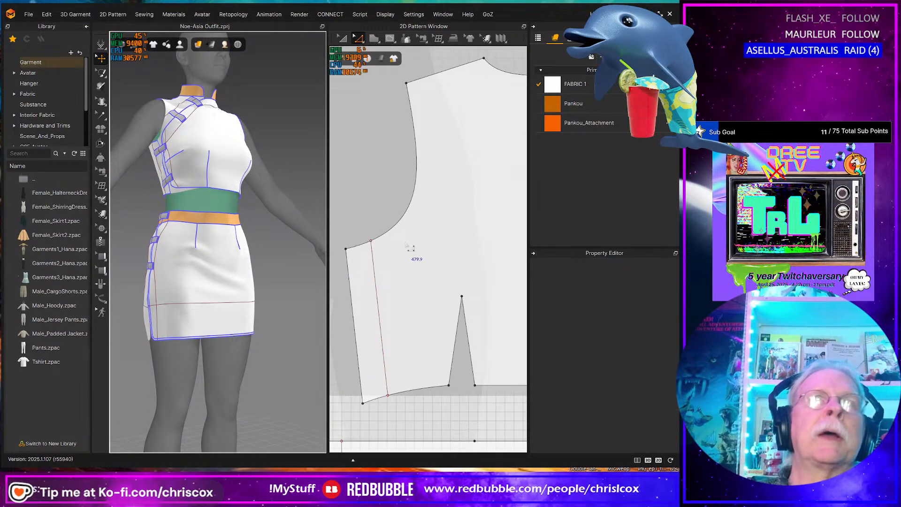
# Step: Remove linked editing from the symmetric back bodice pattern with the centre fold line
pyautogui.moveTo(516, 264); pyautogui.dragTo(566, 246, button='middle')
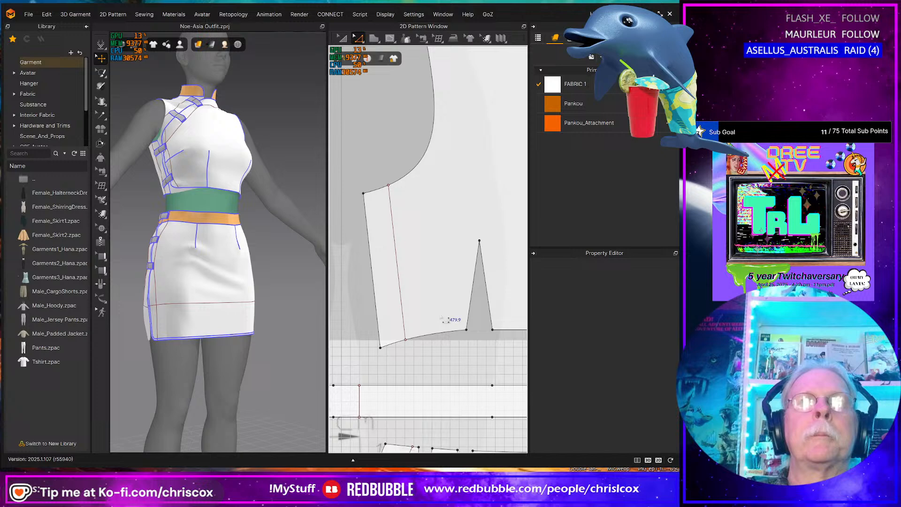
pyautogui.click(422, 337)
pyautogui.keyDown('shift'); pyautogui.click(504, 332); pyautogui.keyUp('shift')
pyautogui.moveTo(503, 331); pyautogui.dragTo(338, 315, button='middle')
pyautogui.scroll(-5, 439, 317)
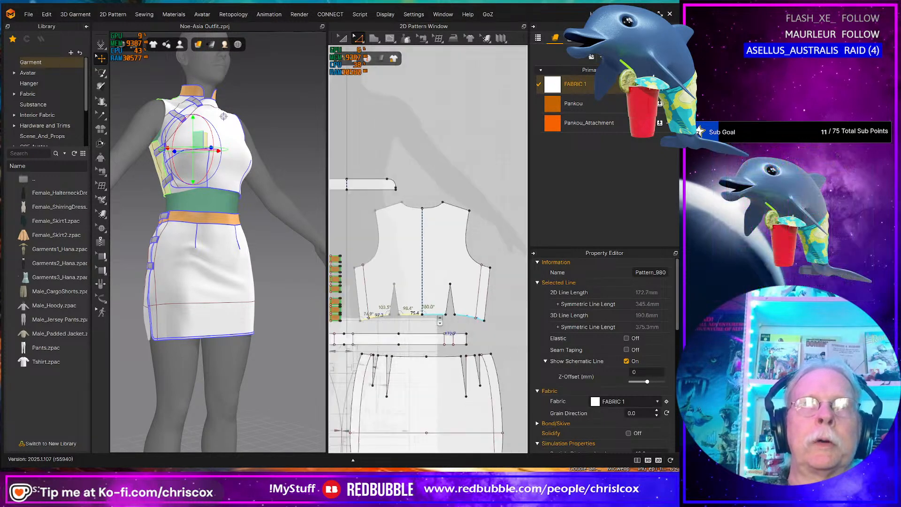
pyautogui.press('a')
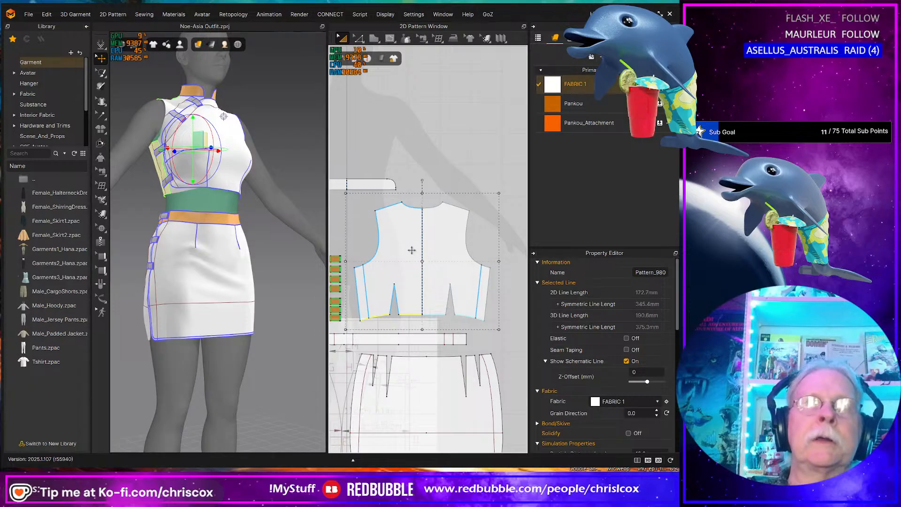
pyautogui.rightClick(412, 250)
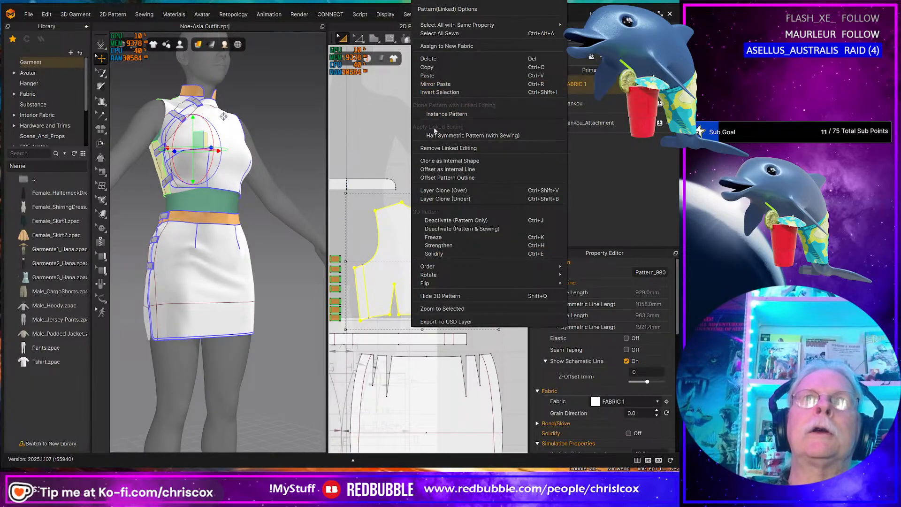
pyautogui.click(440, 148)
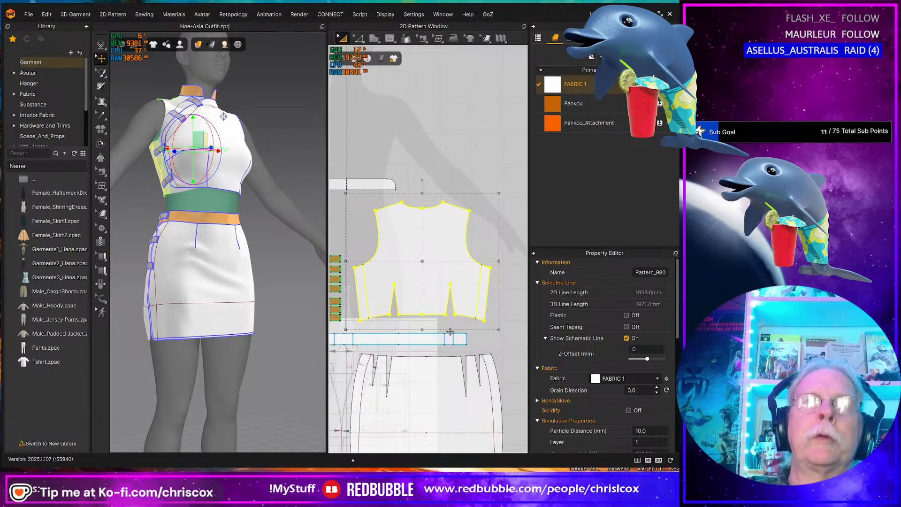
# Step: Offset all bottom edge segments of the unlinked back bodice pattern as internal lines at 5.0 mm
pyautogui.scroll(2, 450, 331)
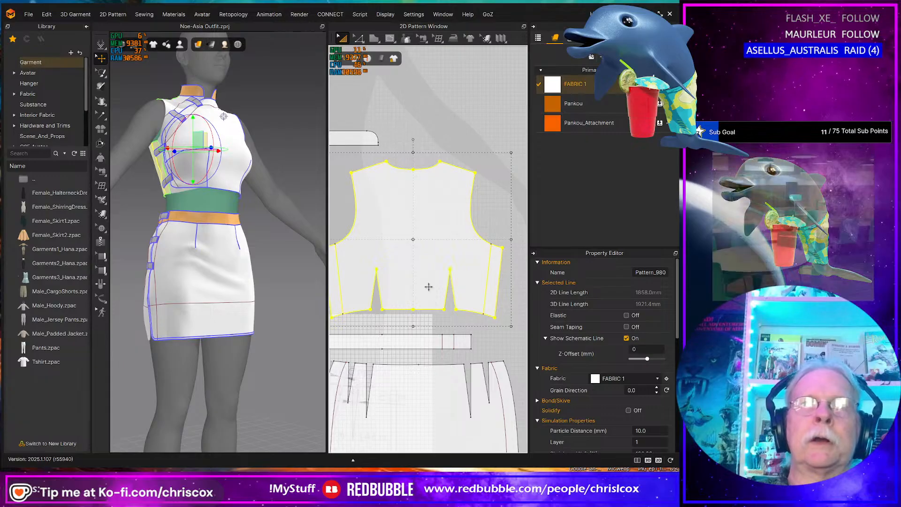
pyautogui.moveTo(441, 323); pyautogui.dragTo(460, 323, button='right')
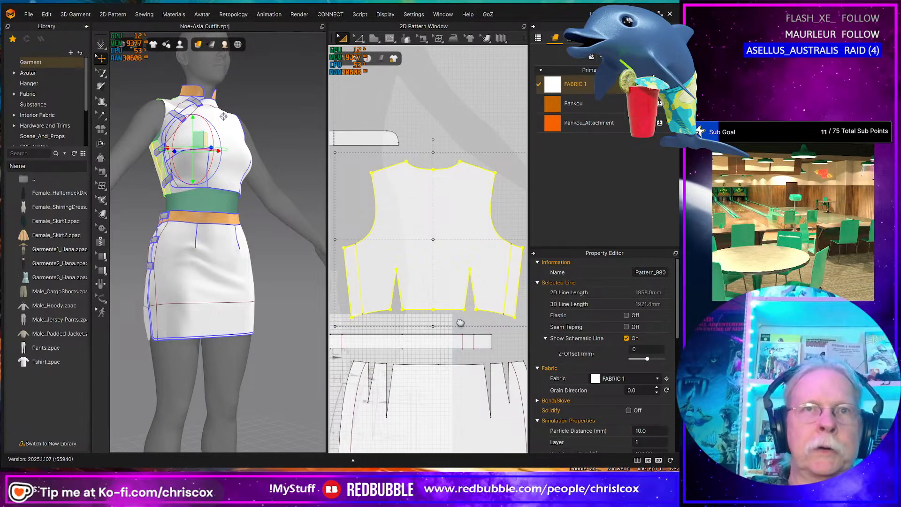
pyautogui.press('z')
pyautogui.click(453, 314)
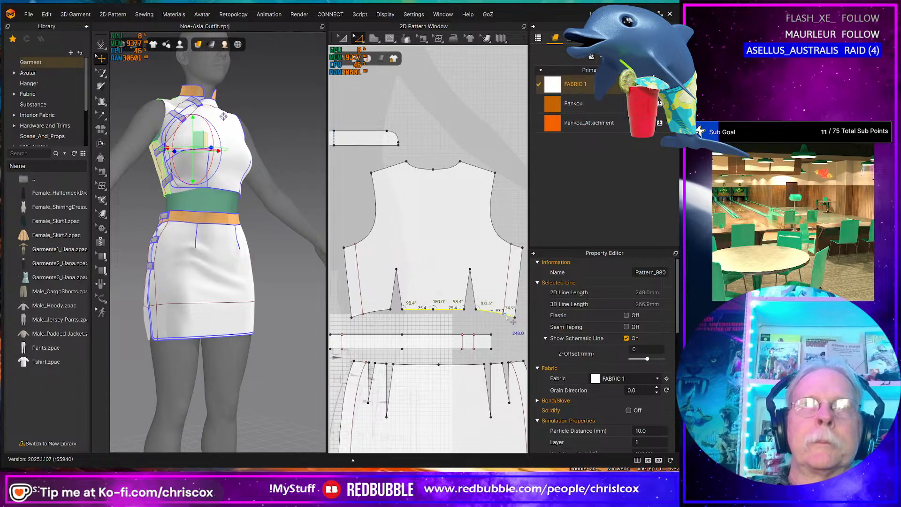
pyautogui.keyDown('shift'); pyautogui.click(381, 313); pyautogui.keyUp('shift')
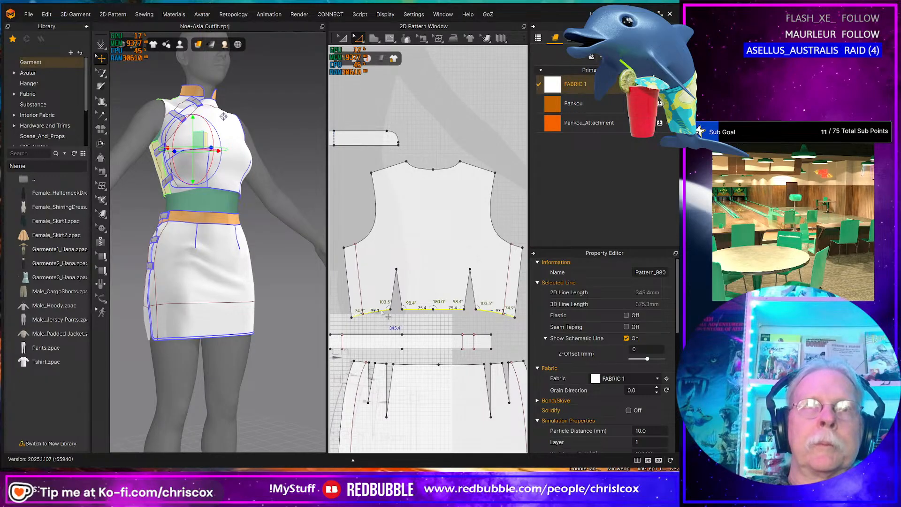
pyautogui.rightClick(381, 310)
pyautogui.click(417, 415)
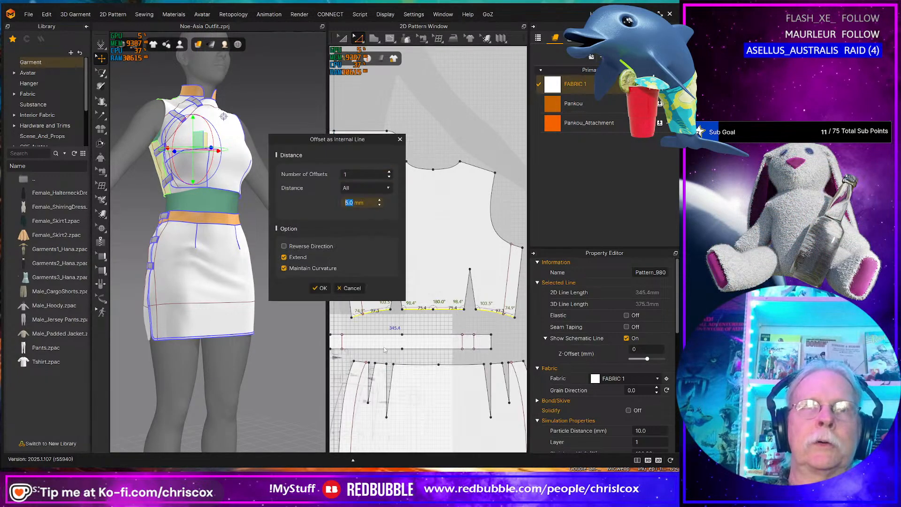
pyautogui.click(321, 288)
pyautogui.click(425, 326)
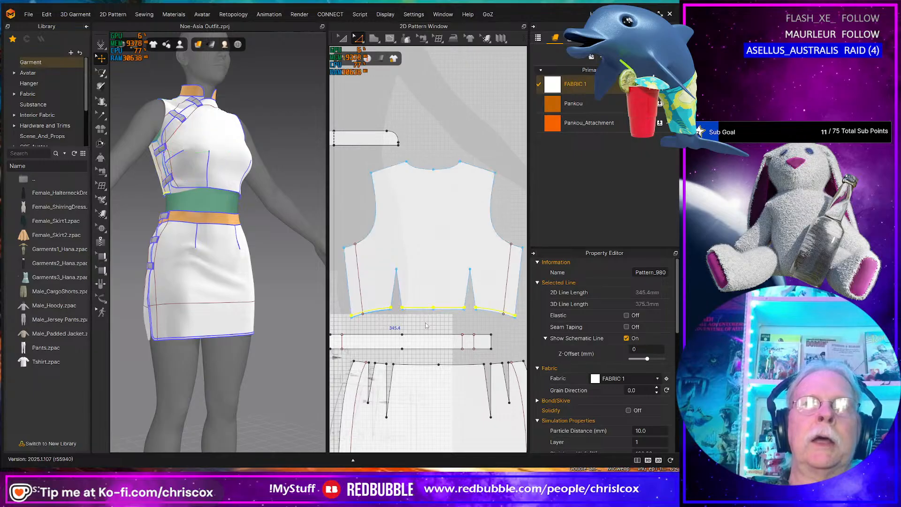
# Step: Cut and sew the back bodice pattern along its offset bottom-edge lines
pyautogui.scroll(5, 421, 319)
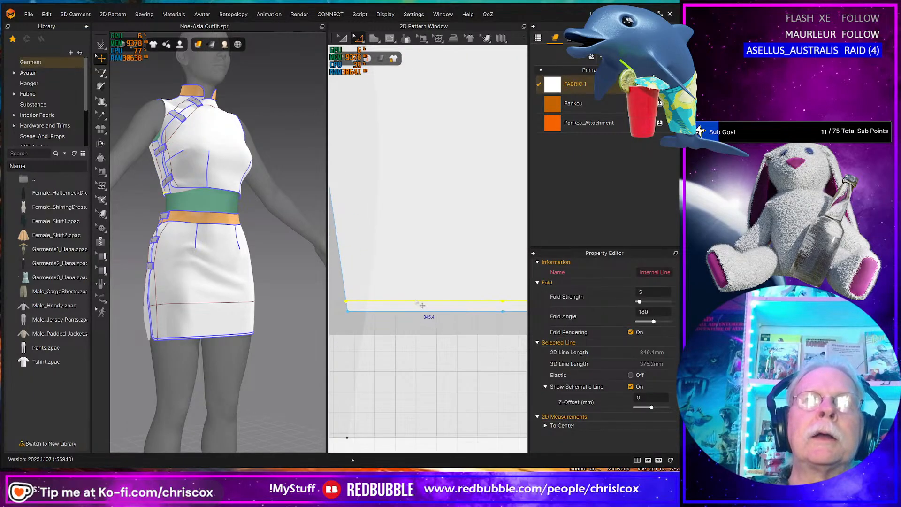
pyautogui.rightClick(415, 304)
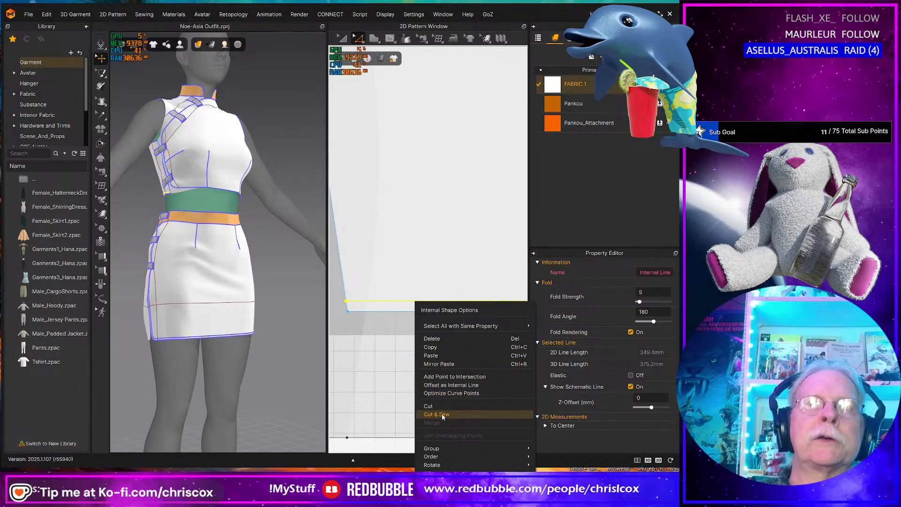
pyautogui.click(426, 411)
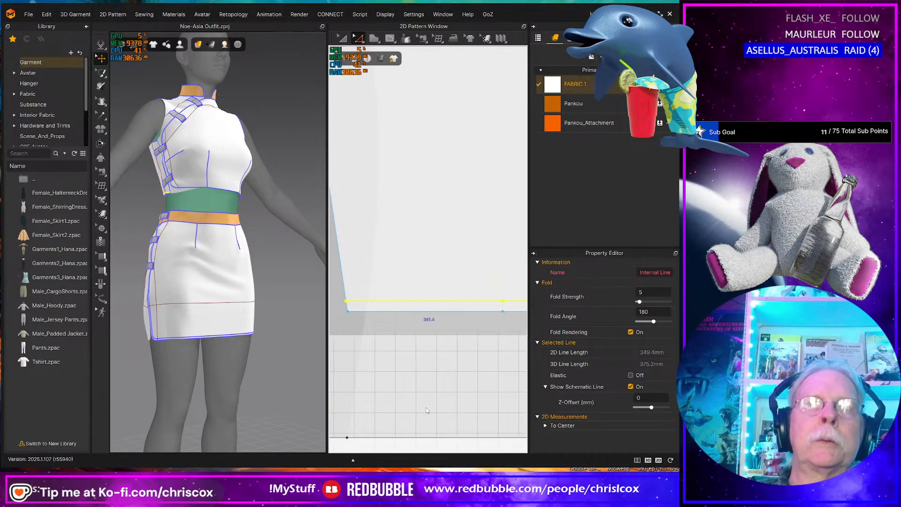
pyautogui.click(411, 382)
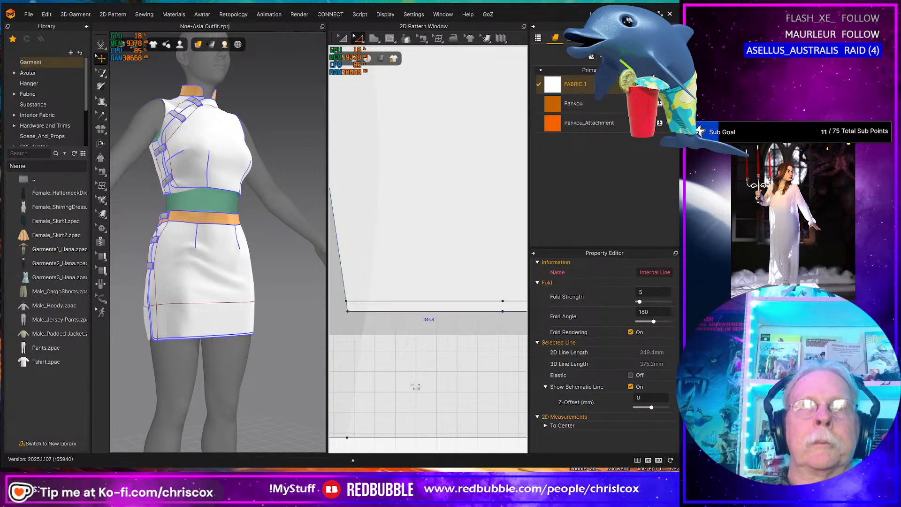
# Step: Offset the front bodice pattern's bottom, side and diagonal neckline edges, including the curved corners, as internal lines
pyautogui.scroll(-9, 413, 382)
pyautogui.moveTo(414, 382); pyautogui.dragTo(514, 353, button='middle')
pyautogui.scroll(3, 510, 347)
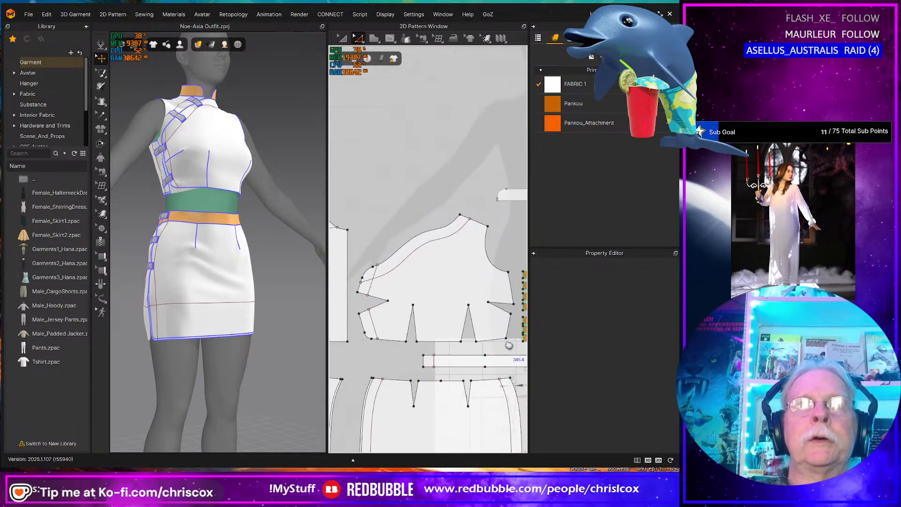
pyautogui.moveTo(439, 341); pyautogui.dragTo(436, 345, button='middle')
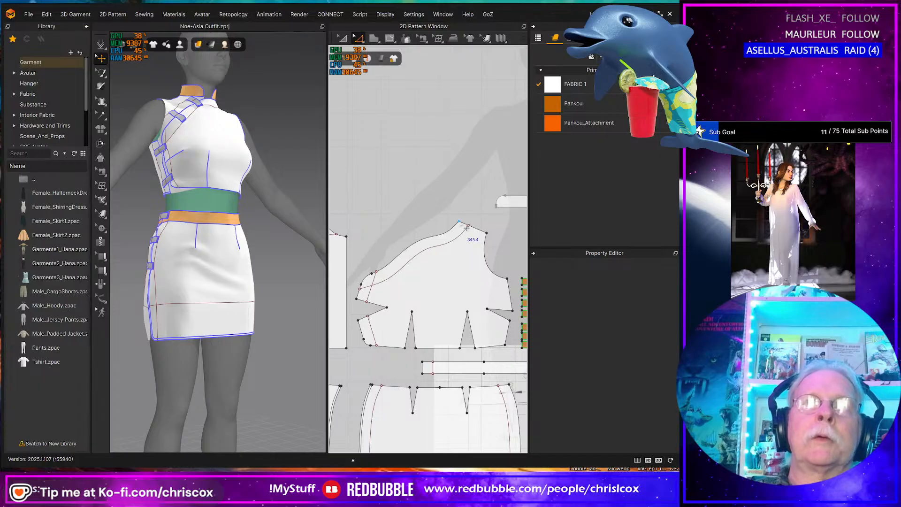
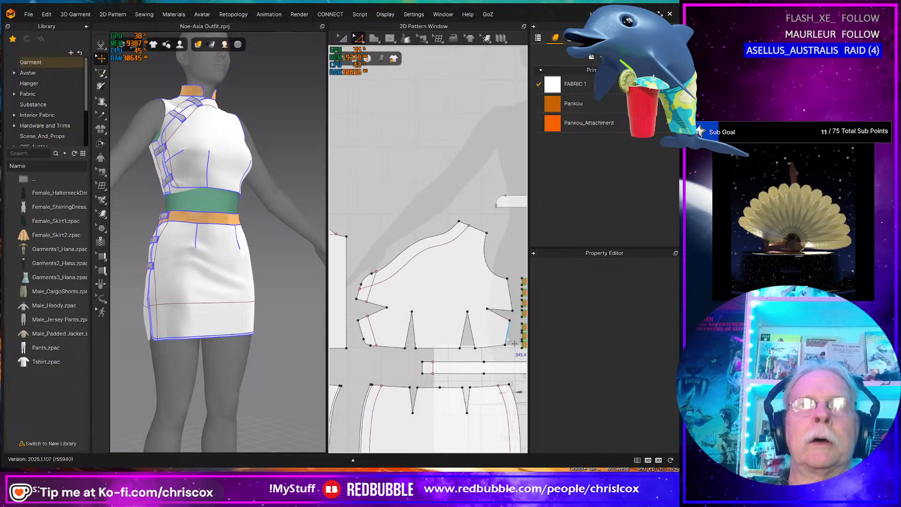
pyautogui.click(509, 334)
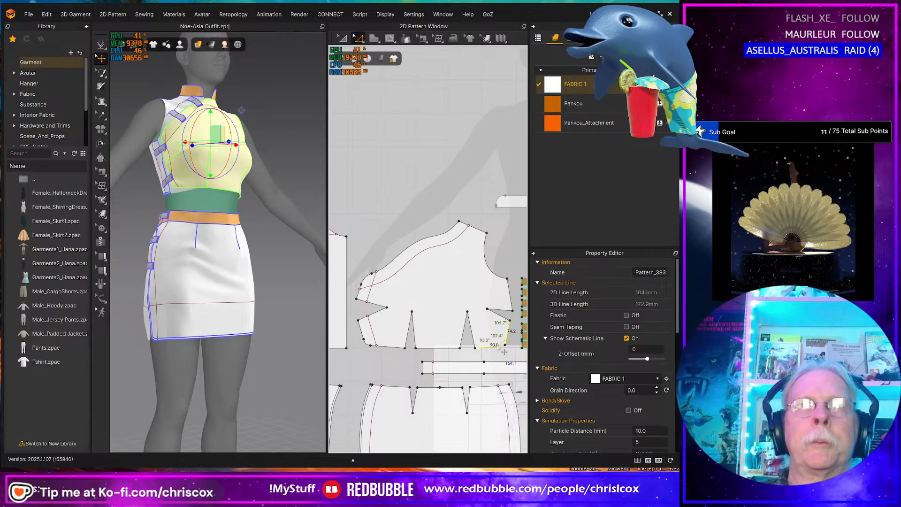
pyautogui.keyDown('shift'); pyautogui.click(515, 301); pyautogui.keyUp('shift')
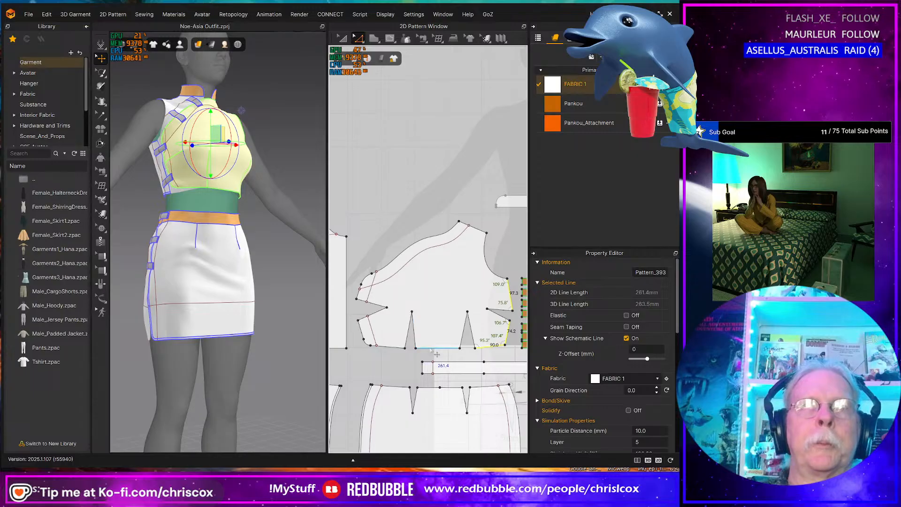
pyautogui.keyDown('shift'); pyautogui.click(436, 349); pyautogui.keyUp('shift')
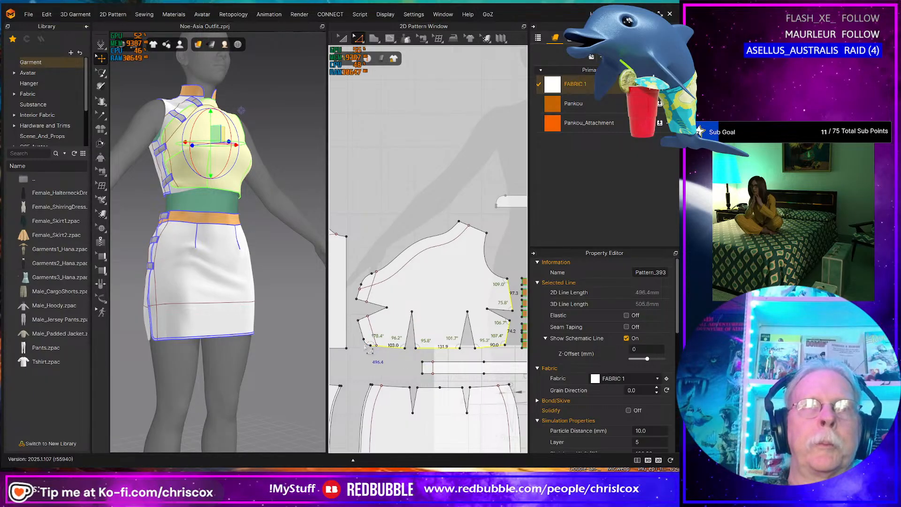
pyautogui.scroll(3, 370, 350)
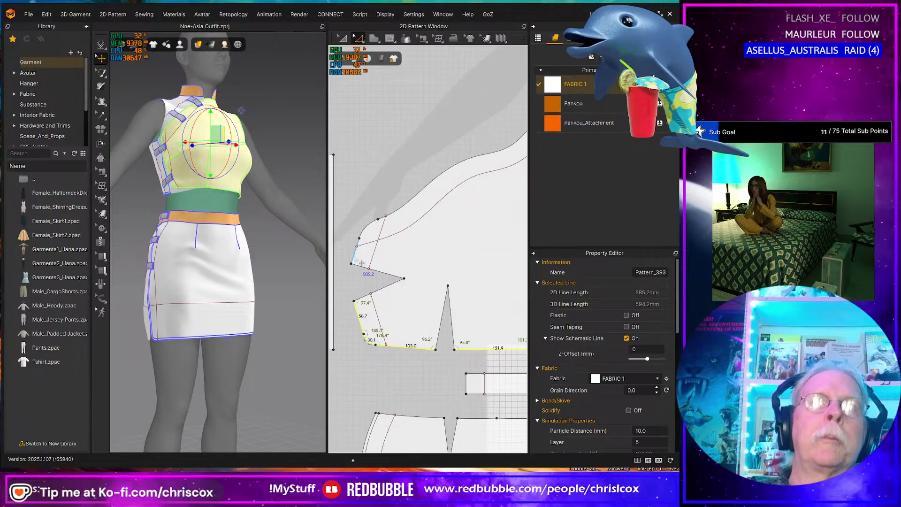
pyautogui.keyDown('shift'); pyautogui.click(384, 219); pyautogui.keyUp('shift')
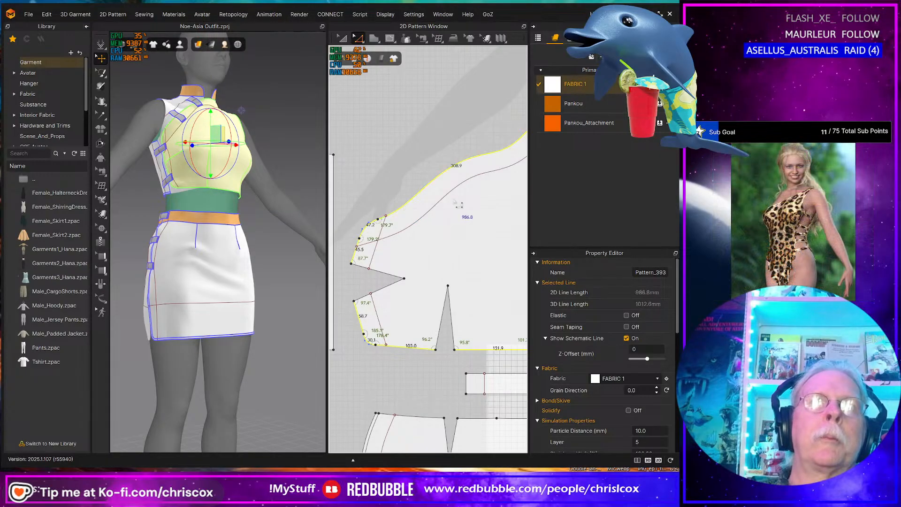
pyautogui.moveTo(454, 202); pyautogui.dragTo(341, 278, button='middle')
pyautogui.moveTo(415, 250); pyautogui.dragTo(460, 240, button='middle')
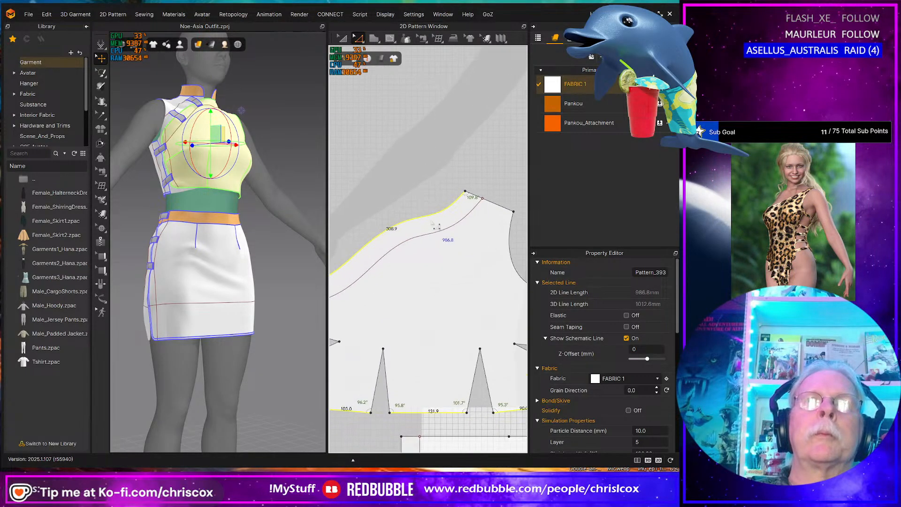
pyautogui.rightClick(426, 218)
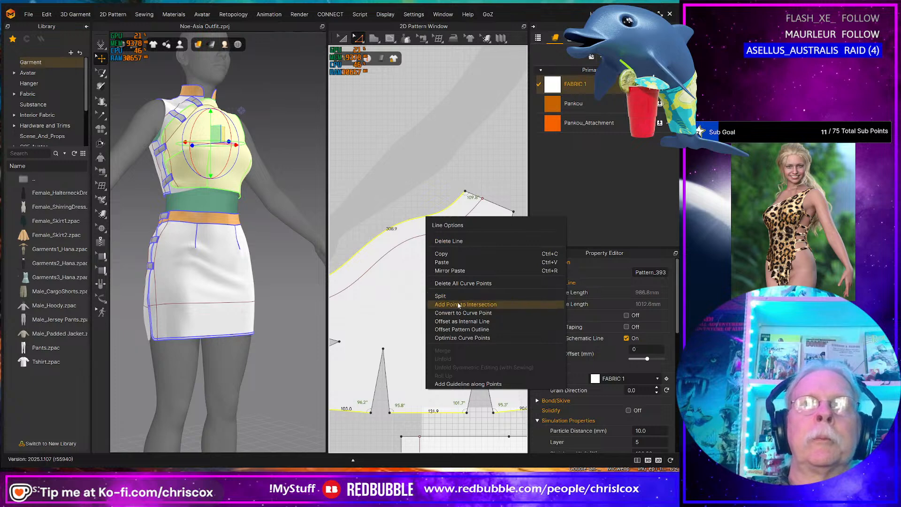
pyautogui.click(460, 322)
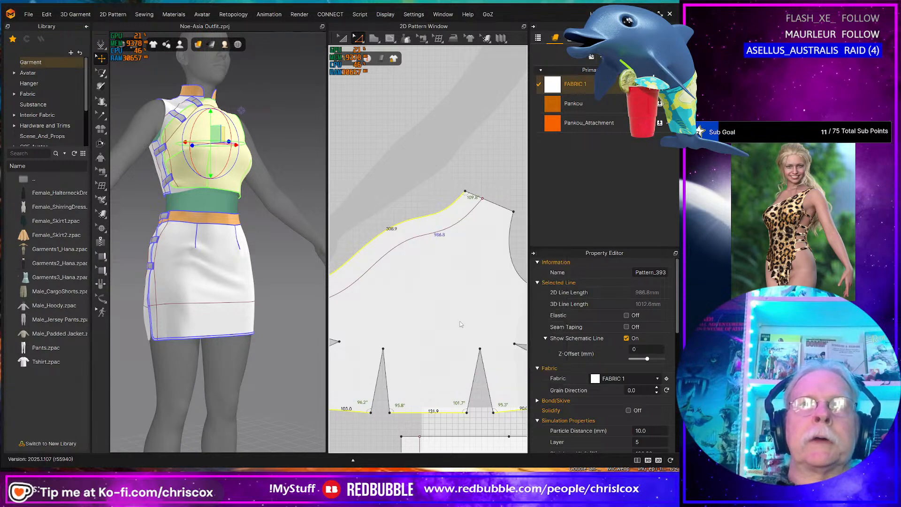
pyautogui.click(327, 289)
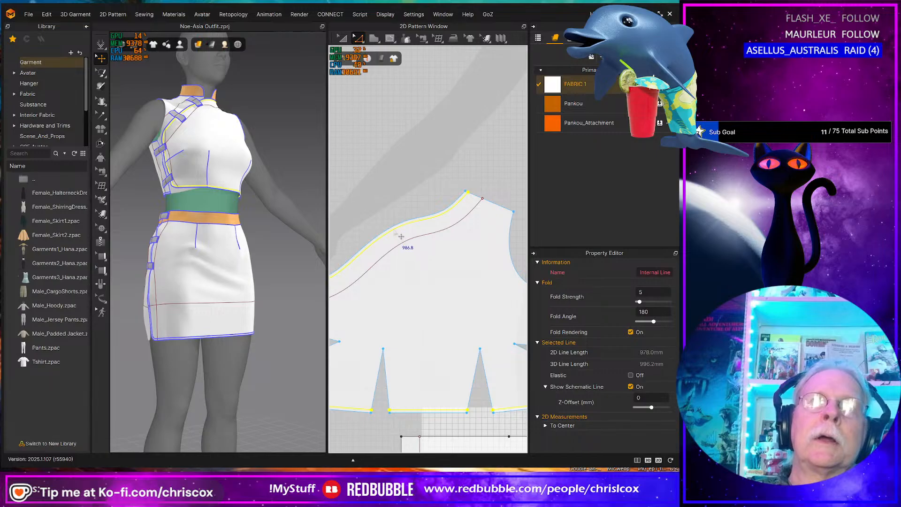
# Step: Try to cut and sew the front bodice pattern along all of its offset internal lines at once
pyautogui.rightClick(399, 233)
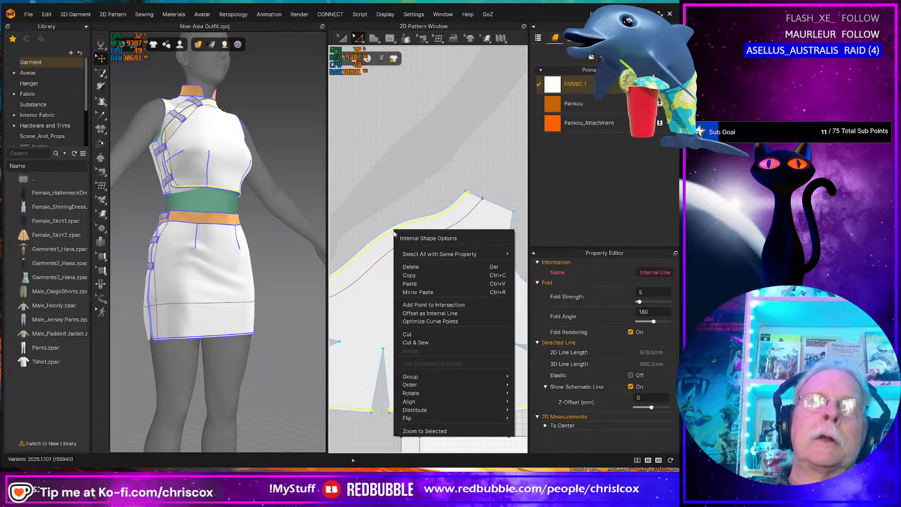
pyautogui.click(417, 343)
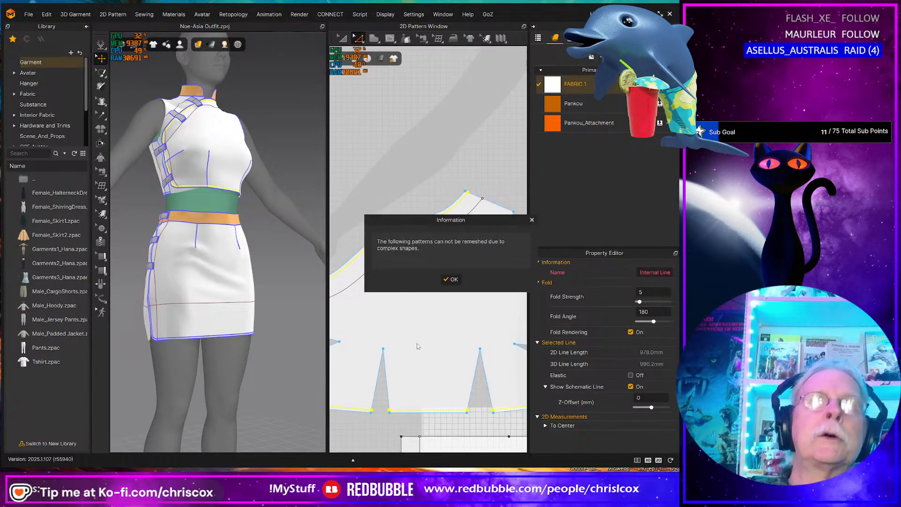
pyautogui.click(452, 281)
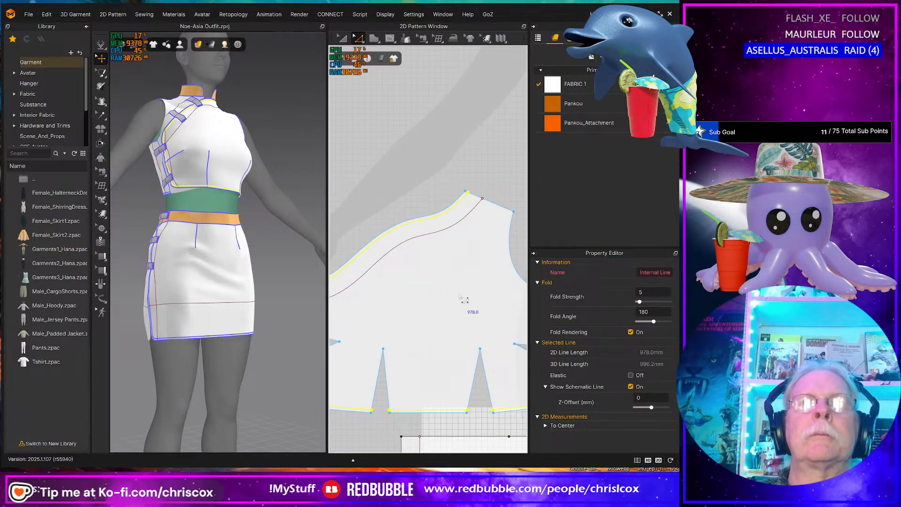
pyautogui.scroll(-1, 461, 298)
pyautogui.click(407, 214)
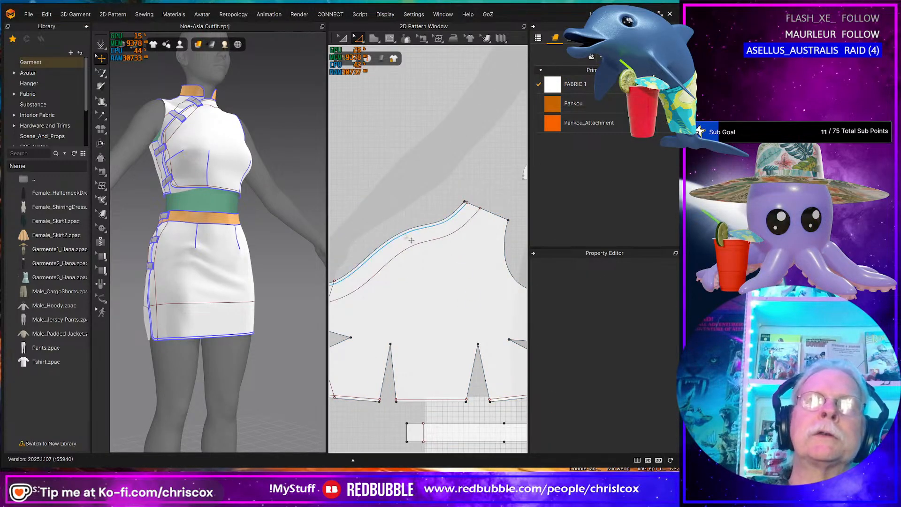
# Step: Try to cut and sew the front bodice along only the offset diagonal neckline, its curved corner and the short straight segment above the side dart
pyautogui.click(411, 240)
pyautogui.moveTo(405, 262); pyautogui.dragTo(458, 259, button='middle')
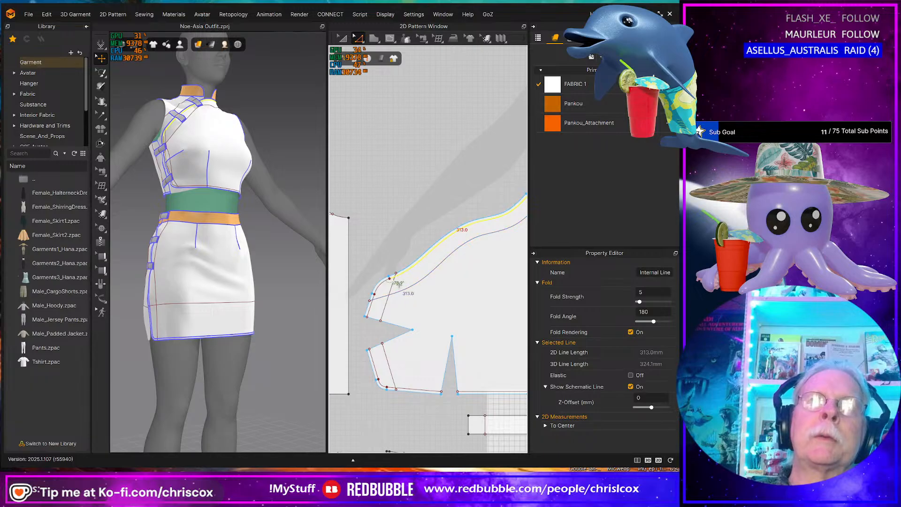
pyautogui.keyDown('shift'); pyautogui.click(382, 283); pyautogui.keyUp('shift')
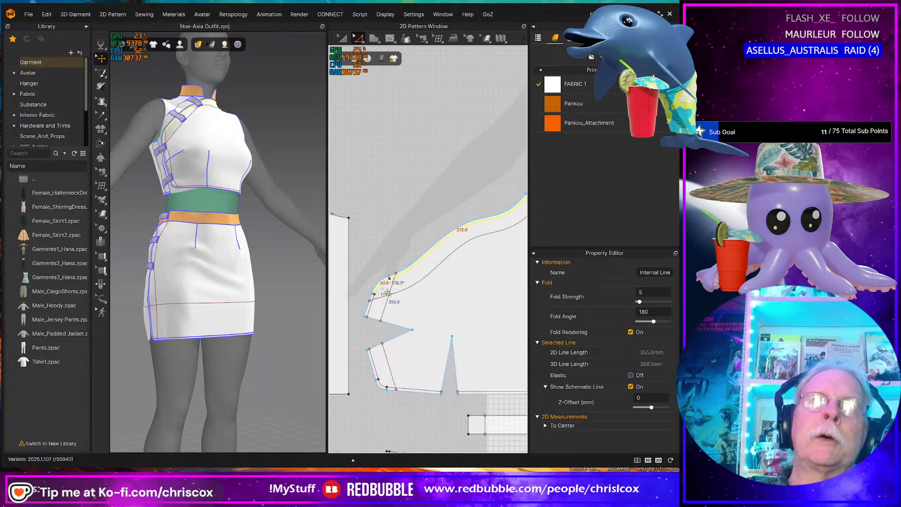
pyautogui.keyDown('shift'); pyautogui.click(369, 309); pyautogui.keyUp('shift')
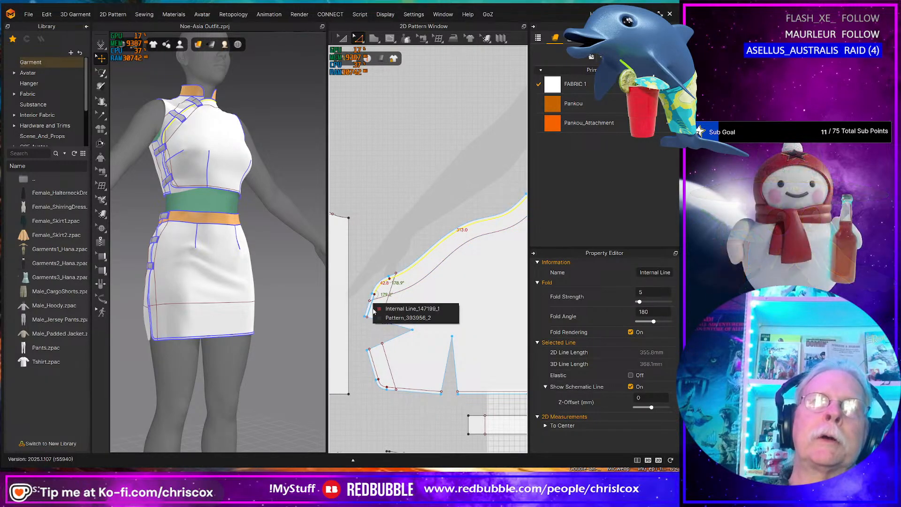
pyautogui.click(359, 273)
pyautogui.scroll(3, 373, 297)
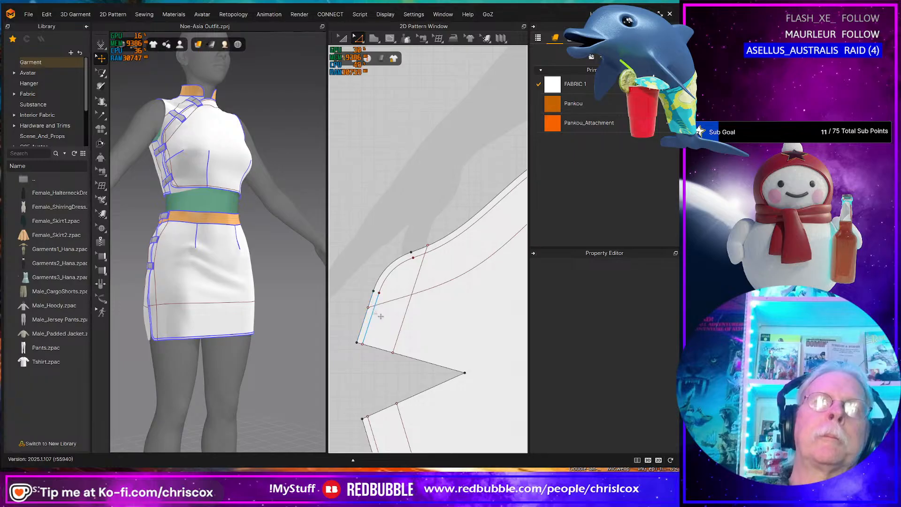
pyautogui.click(381, 316)
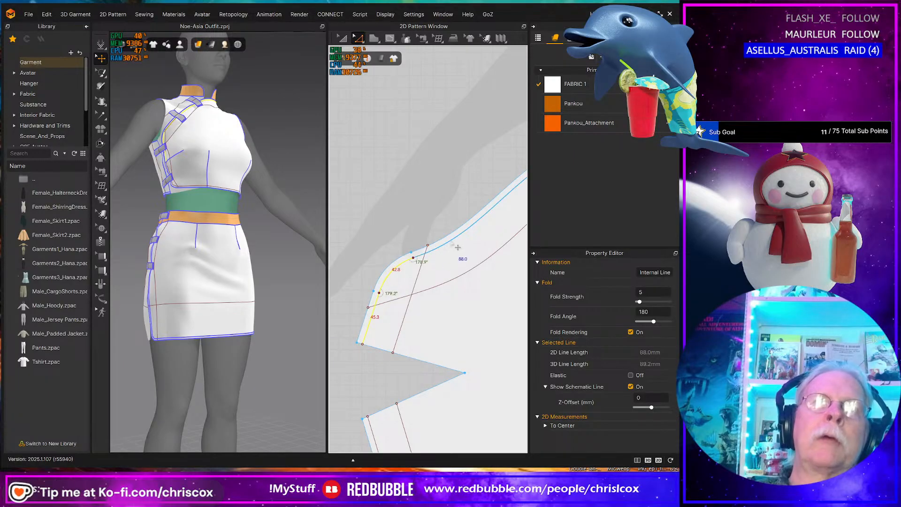
pyautogui.keyDown('shift'); pyautogui.click(452, 252); pyautogui.keyUp('shift')
pyautogui.rightClick(451, 252)
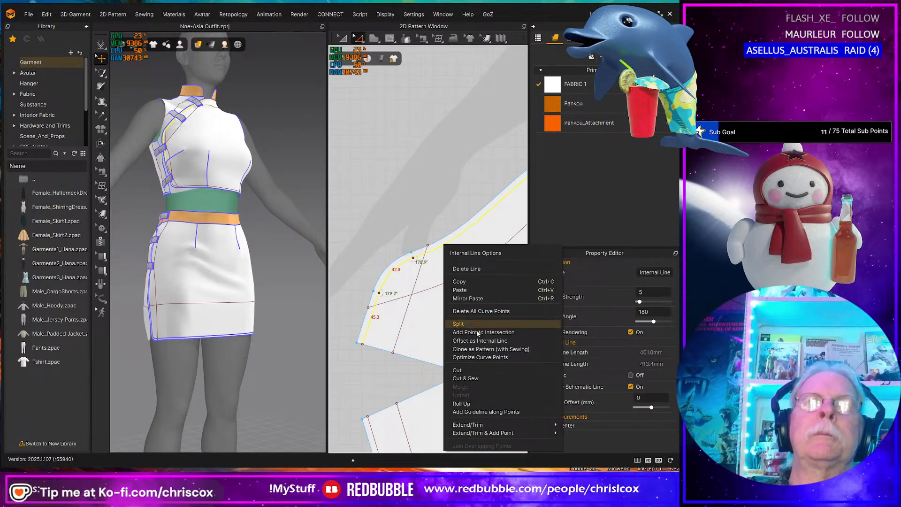
pyautogui.click(476, 379)
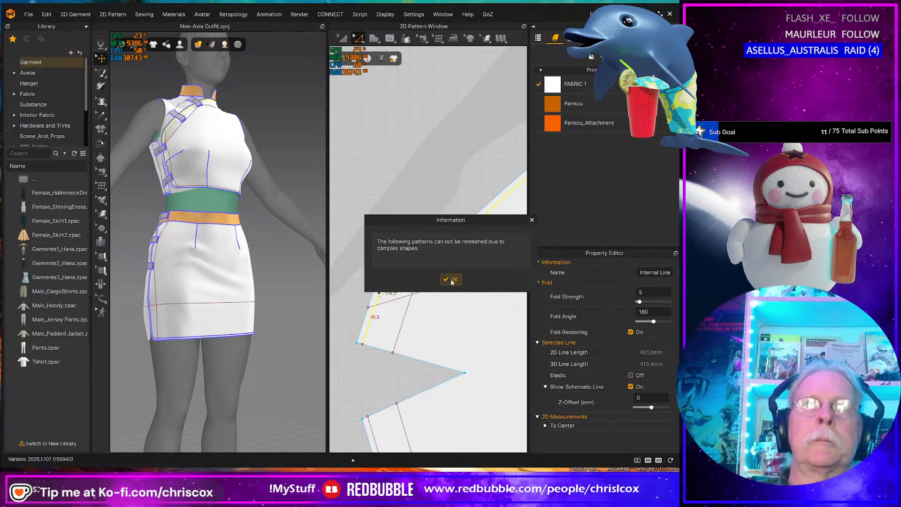
pyautogui.click(451, 280)
# Step: Apply Extend/Trim & Add Point to the selected offset lines along the front bodice's diagonal neckline
pyautogui.scroll(3, 471, 293)
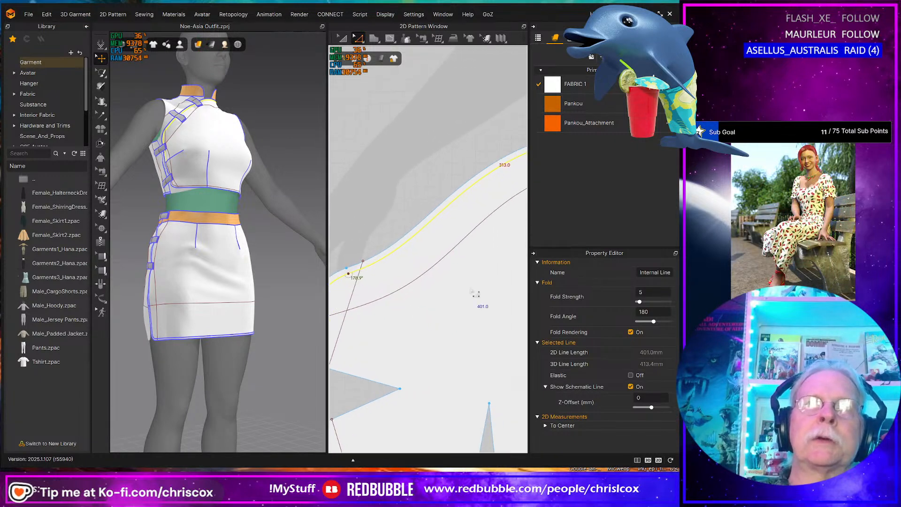
pyautogui.moveTo(471, 292)
pyautogui.mouseDown(button='middle')
pyautogui.moveTo(410, 311)
pyautogui.moveTo(376, 310)
pyautogui.moveTo(468, 290)
pyautogui.moveTo(423, 293)
pyautogui.mouseUp(button='middle')
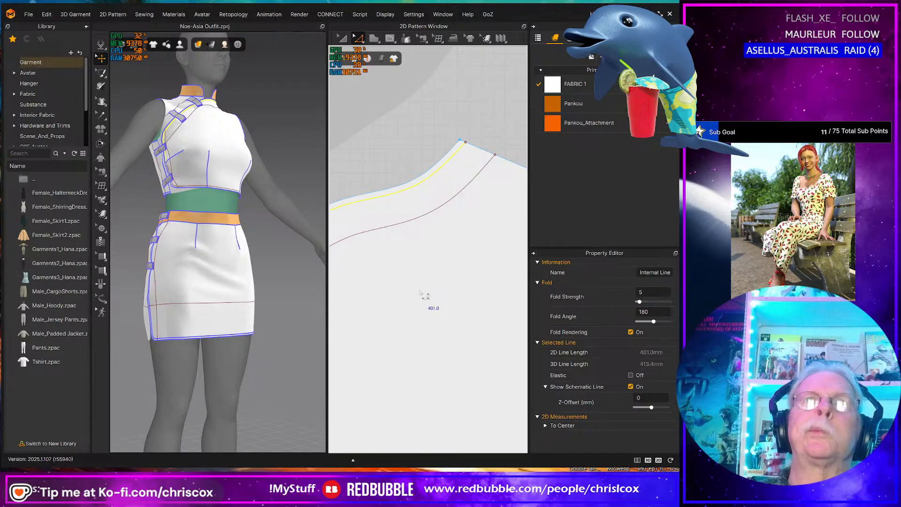
pyautogui.rightClick(438, 176)
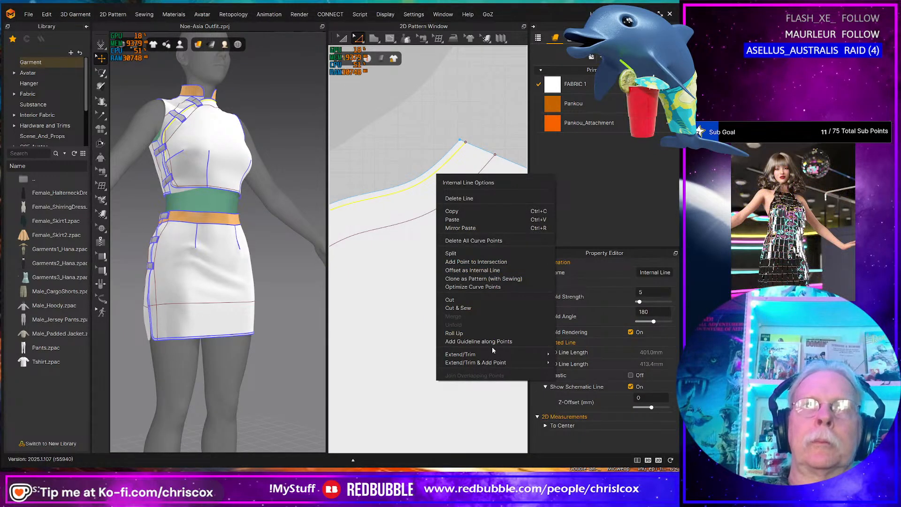
pyautogui.click(581, 363)
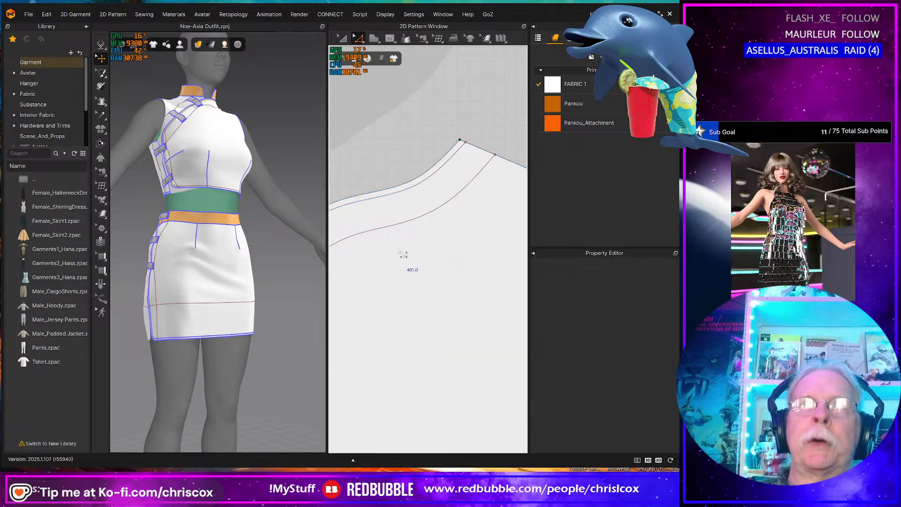
# Step: Reselect the offset neckline, curved corner and short straight segments on the front bodice and retry Cut & Sew
pyautogui.click(396, 190)
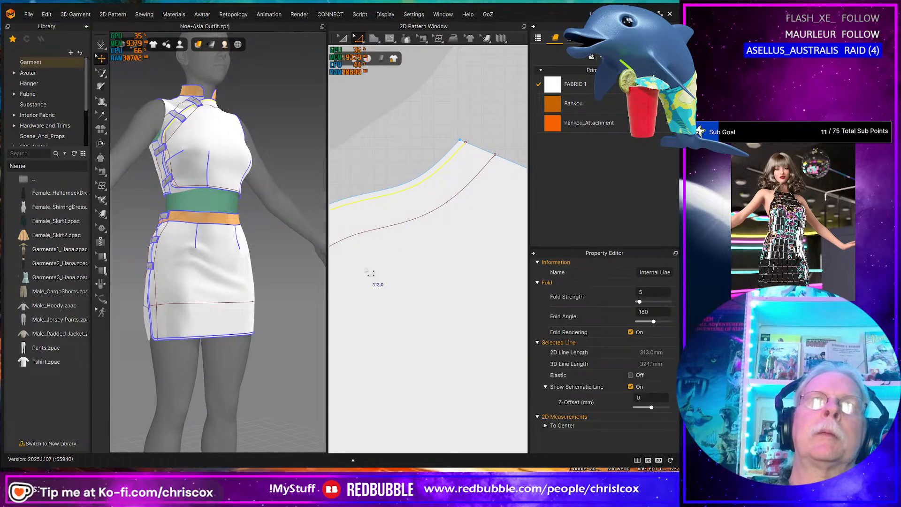
pyautogui.moveTo(366, 271); pyautogui.dragTo(487, 229, button='middle')
pyautogui.moveTo(372, 296); pyautogui.dragTo(476, 243, button='middle')
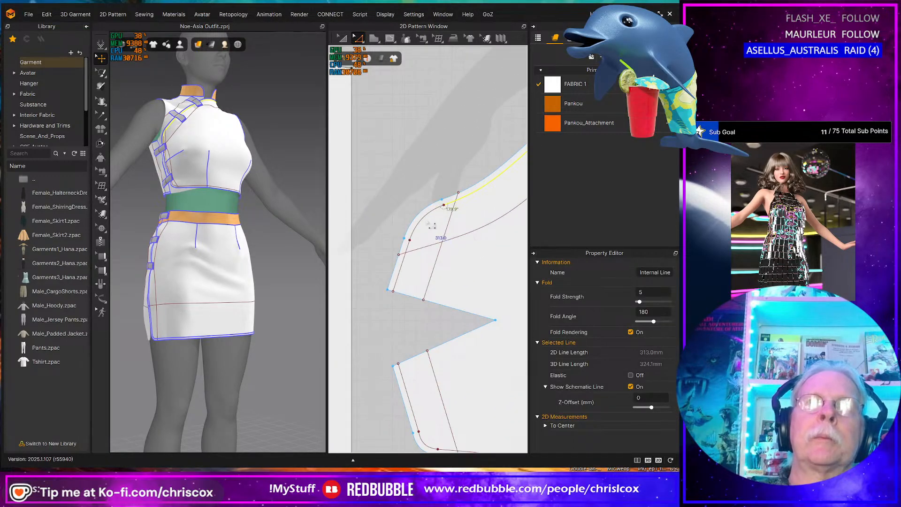
pyautogui.rightClick(403, 268)
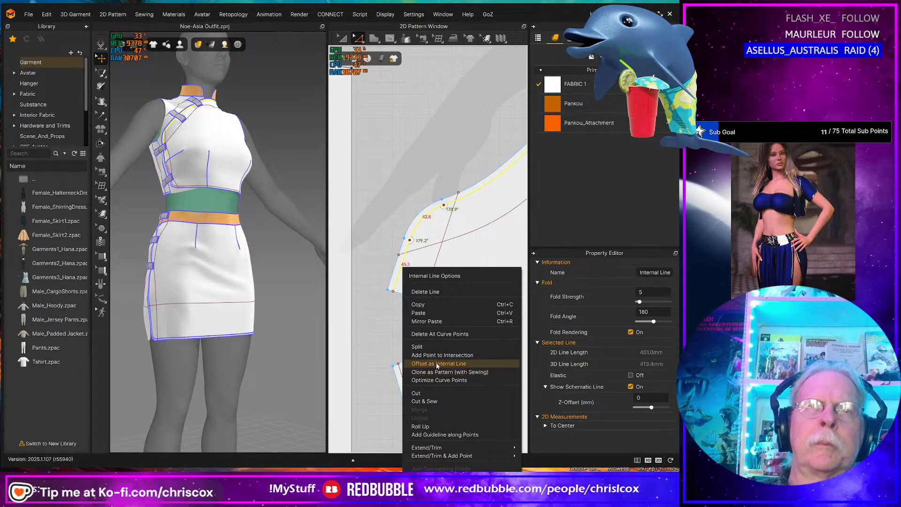
pyautogui.click(431, 402)
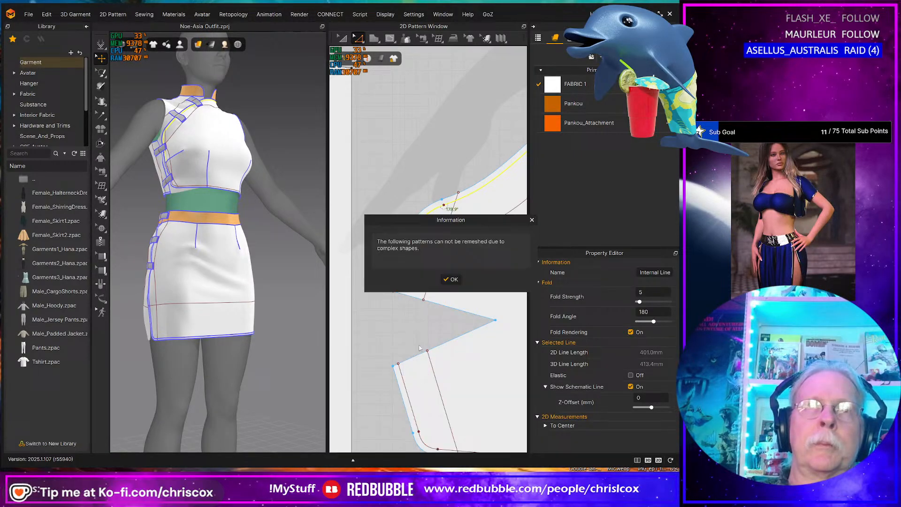
pyautogui.click(452, 280)
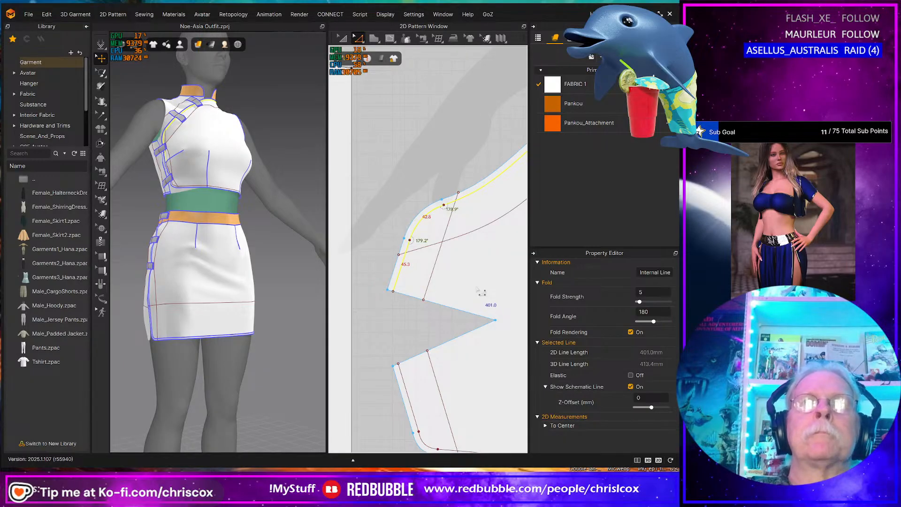
# Step: Optimize the curve points of the offset curved corner on the front bodice to 15%
pyautogui.scroll(3, 441, 240)
pyautogui.scroll(2, 441, 239)
pyautogui.moveTo(442, 205); pyautogui.dragTo(446, 289, button='middle')
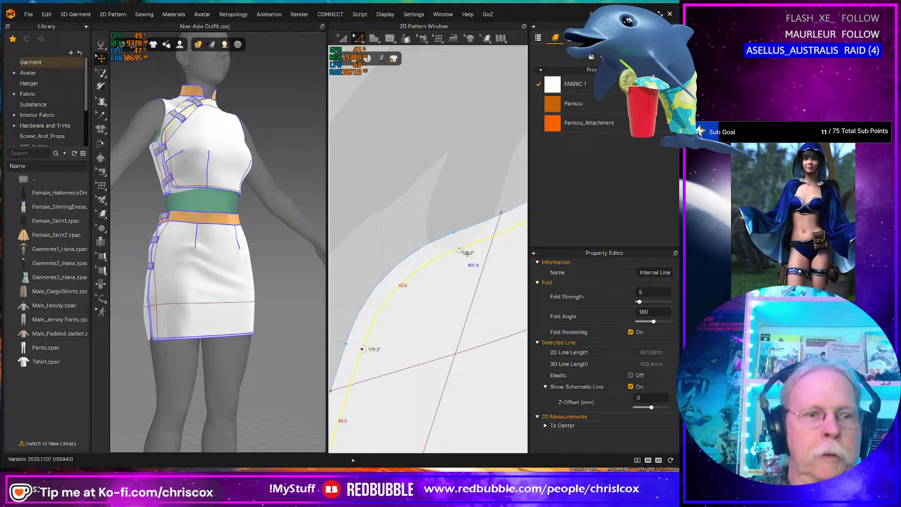
pyautogui.press('v')
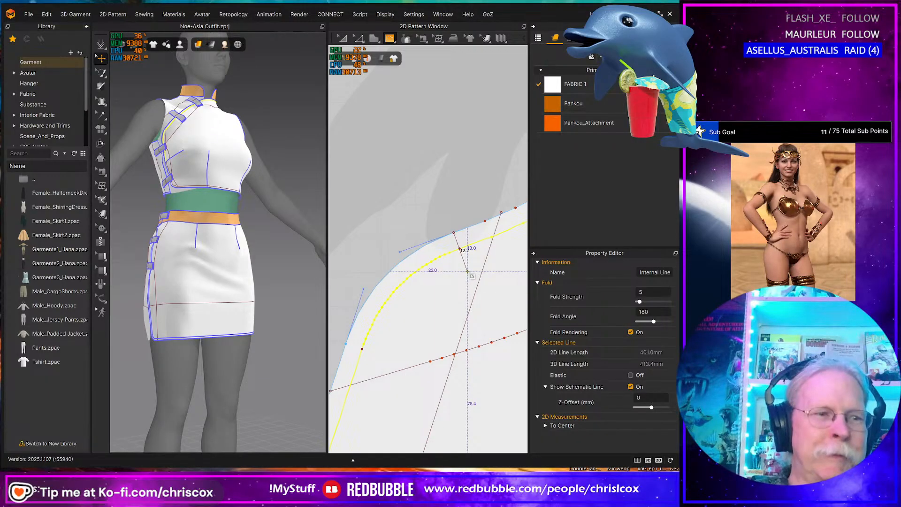
pyautogui.press('z')
pyautogui.click(431, 272)
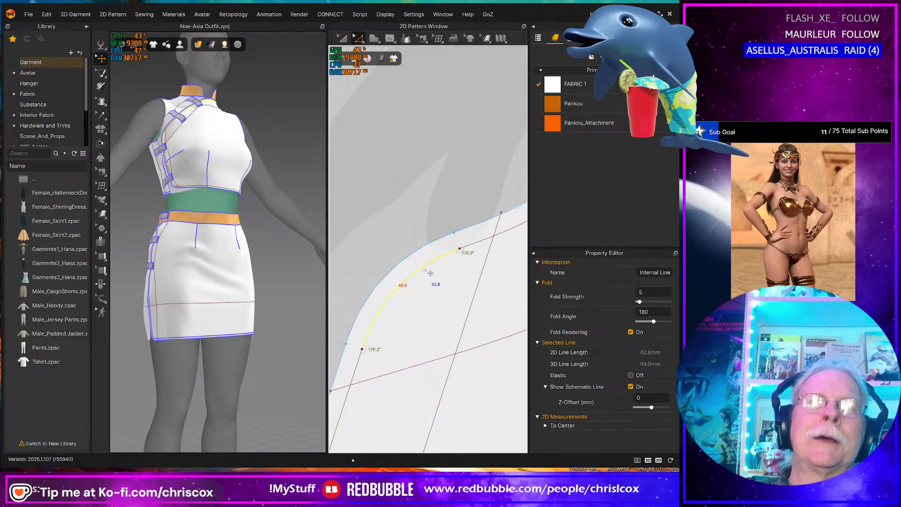
pyautogui.rightClick(423, 267)
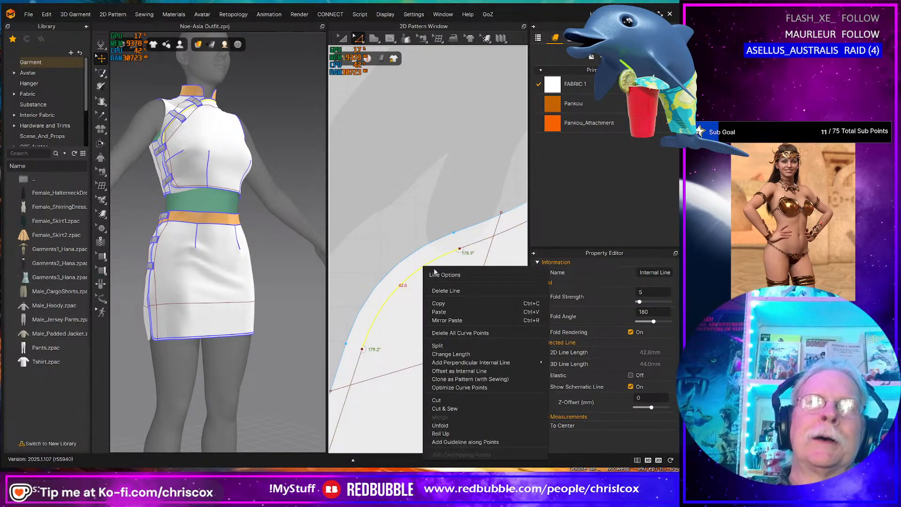
pyautogui.click(474, 387)
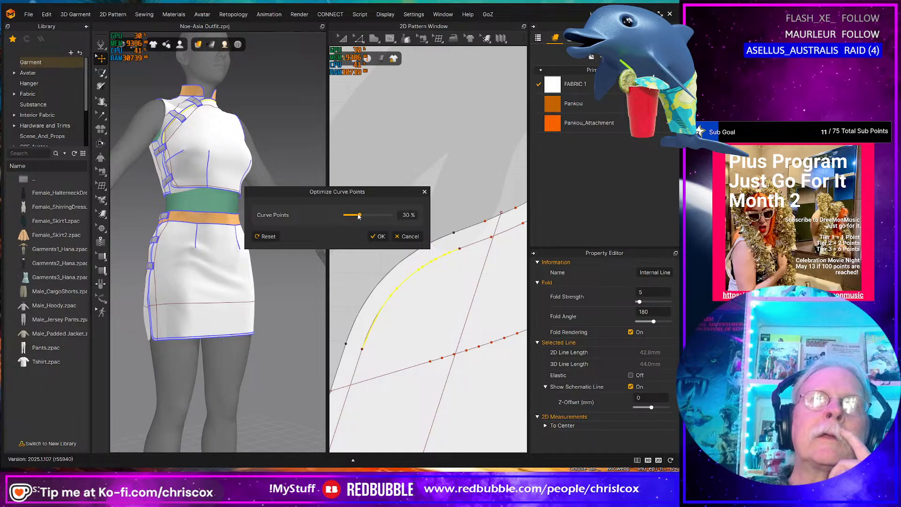
pyautogui.moveTo(359, 216); pyautogui.dragTo(351, 216)
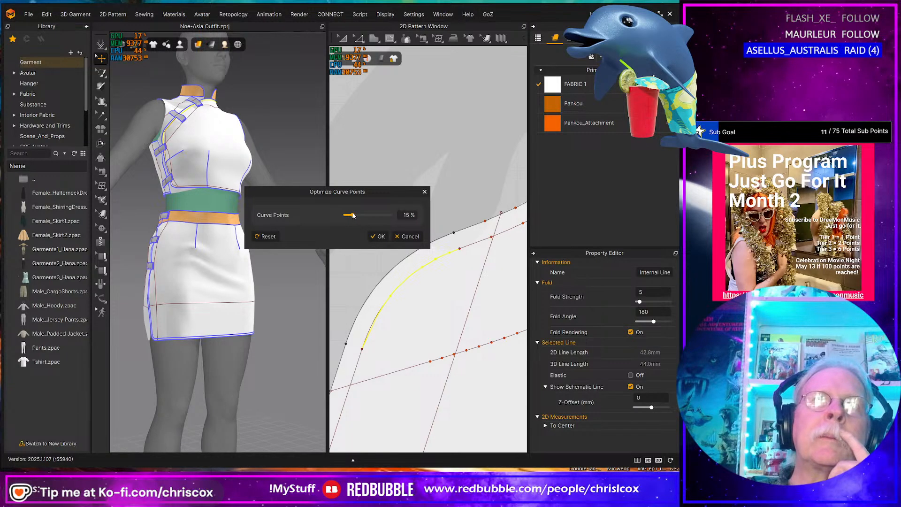
pyautogui.click(380, 237)
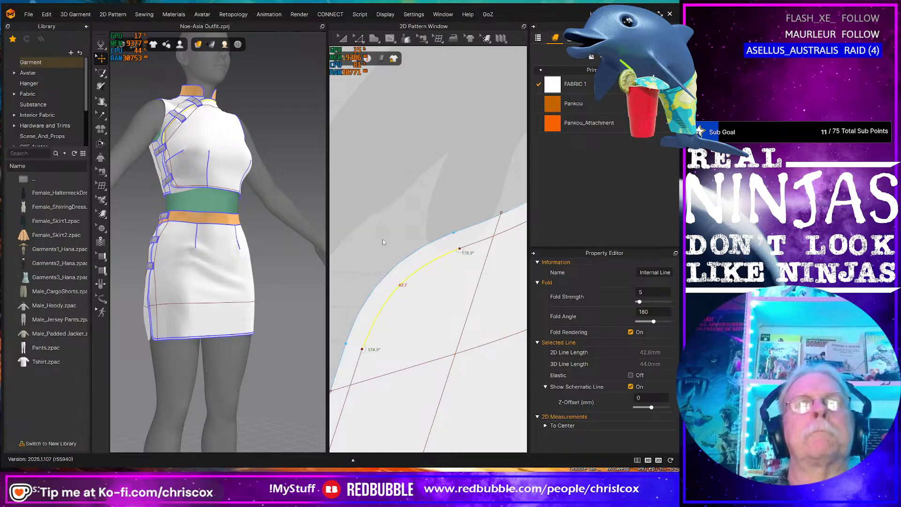
# Step: Try to cut and sew the front bodice along the offset diagonal neckline, the optimized curved corner and the short straight segment
pyautogui.click(475, 242)
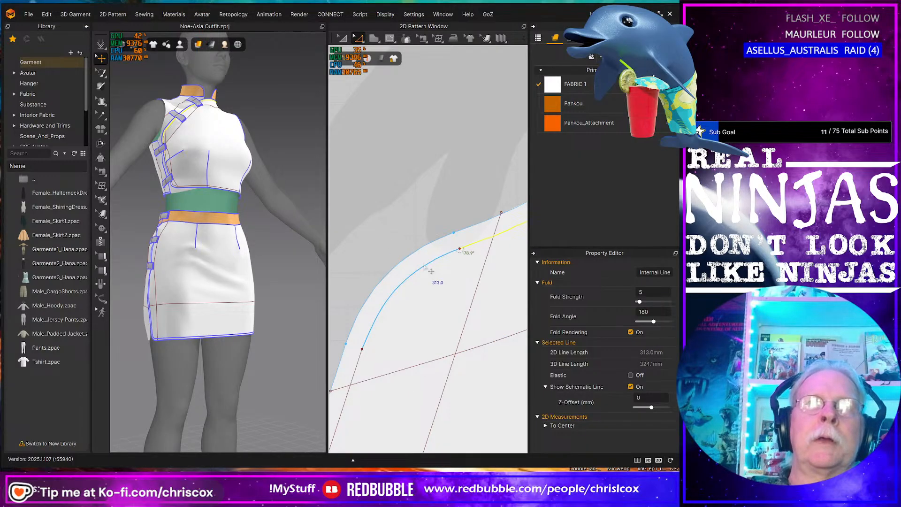
pyautogui.keyDown('shift'); pyautogui.click(424, 267); pyautogui.keyUp('shift')
pyautogui.scroll(-7, 457, 295)
pyautogui.moveTo(457, 295); pyautogui.dragTo(403, 289, button='middle')
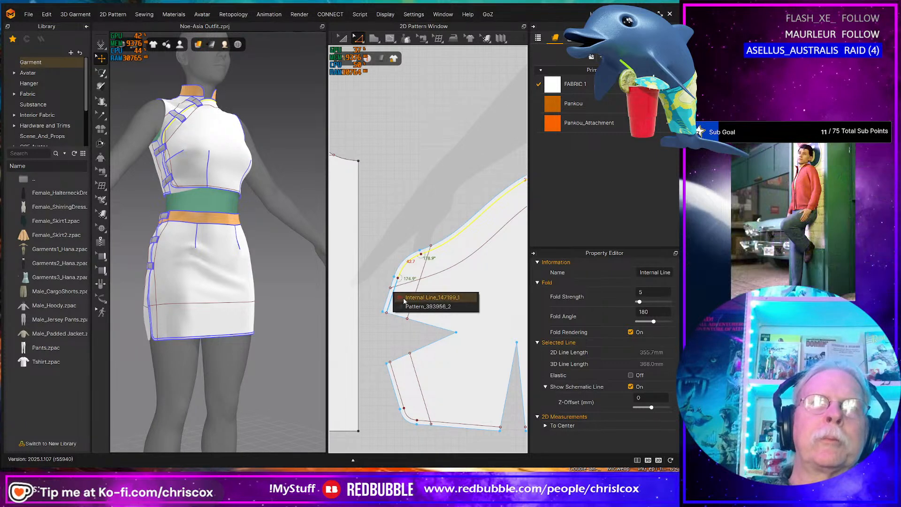
pyautogui.keyDown('shift'); pyautogui.click(393, 305); pyautogui.keyUp('shift')
pyautogui.rightClick(400, 306)
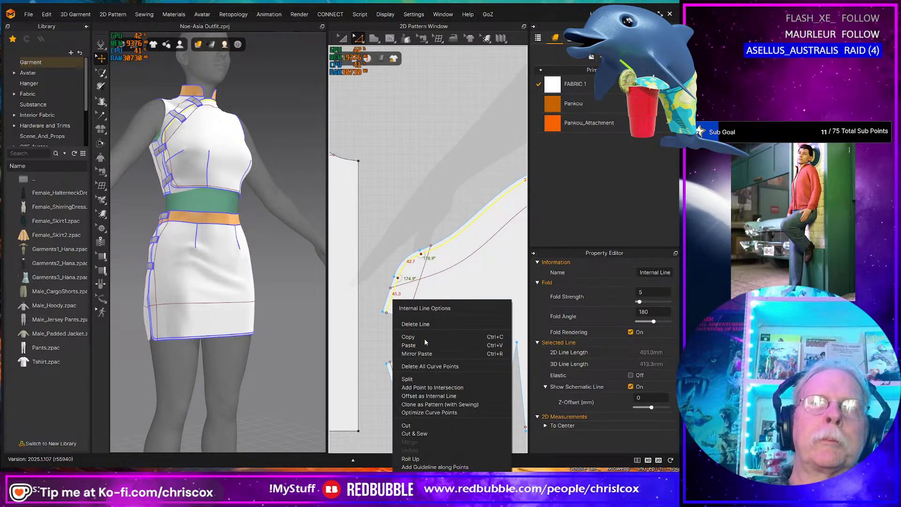
pyautogui.click(424, 429)
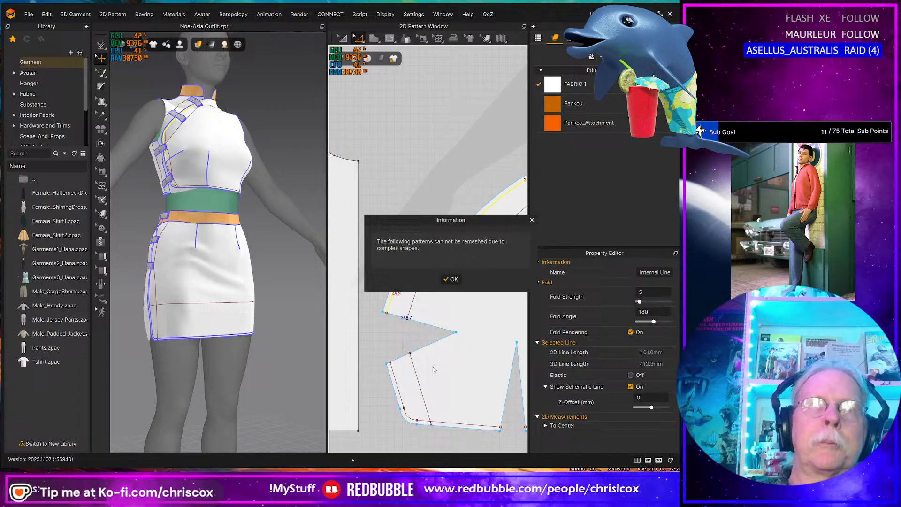
pyautogui.click(451, 279)
# Step: Inspect the point density along the front bodice's offset diagonal neckline line and optimize its curve points to 10%
pyautogui.moveTo(507, 244); pyautogui.dragTo(401, 305, button='middle')
pyautogui.click(441, 251)
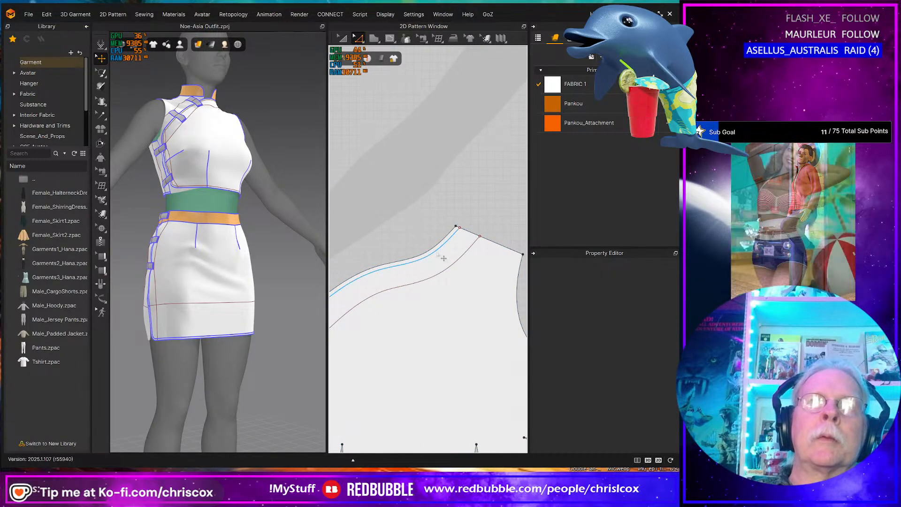
pyautogui.scroll(3, 439, 256)
pyautogui.scroll(2, 439, 256)
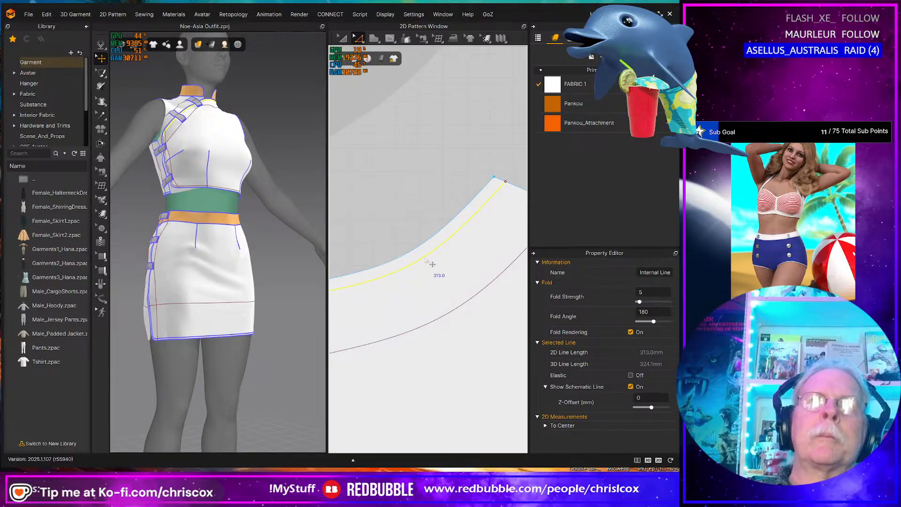
pyautogui.press('v')
pyautogui.moveTo(436, 274); pyautogui.dragTo(472, 257, button='middle')
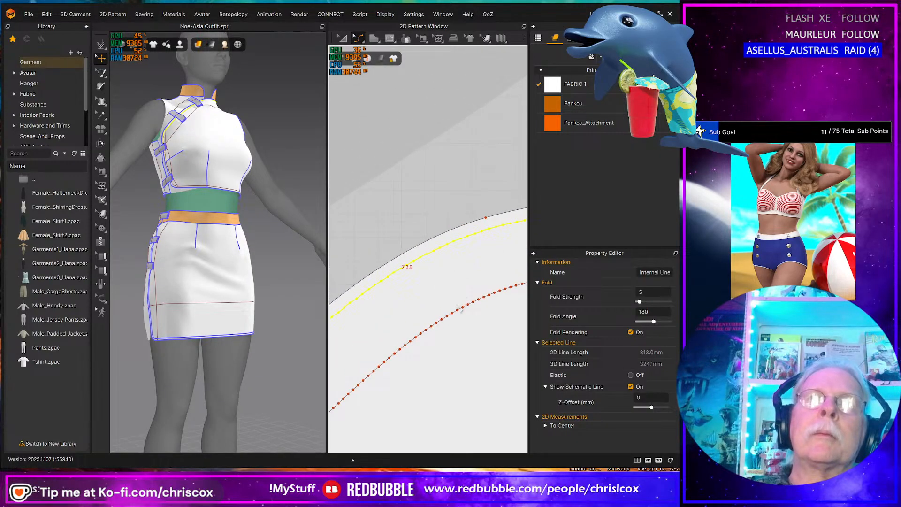
pyautogui.scroll(-5, 462, 309)
pyautogui.moveTo(457, 298); pyautogui.dragTo(456, 288, button='middle')
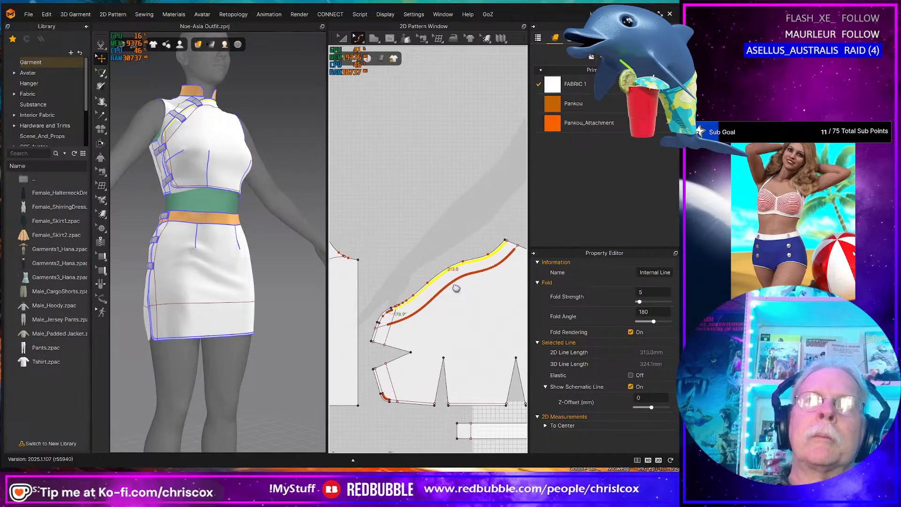
pyautogui.scroll(3, 454, 288)
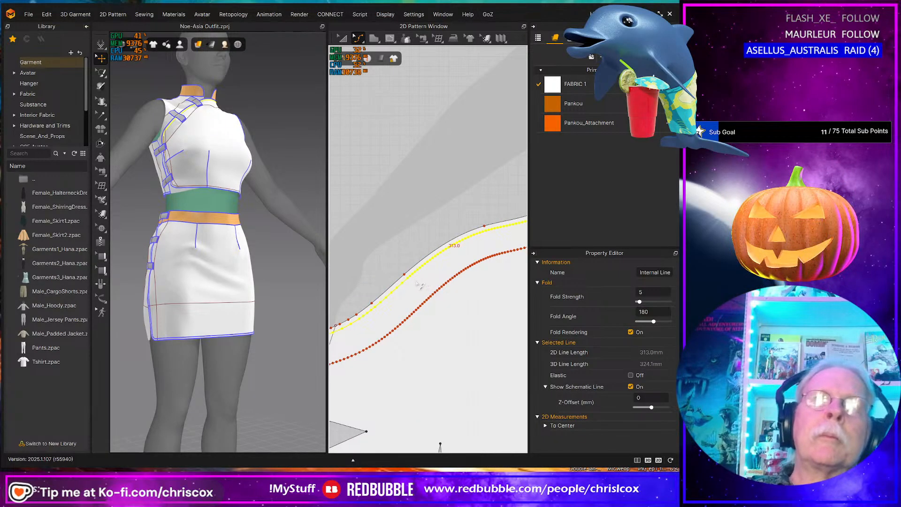
pyautogui.scroll(2, 414, 286)
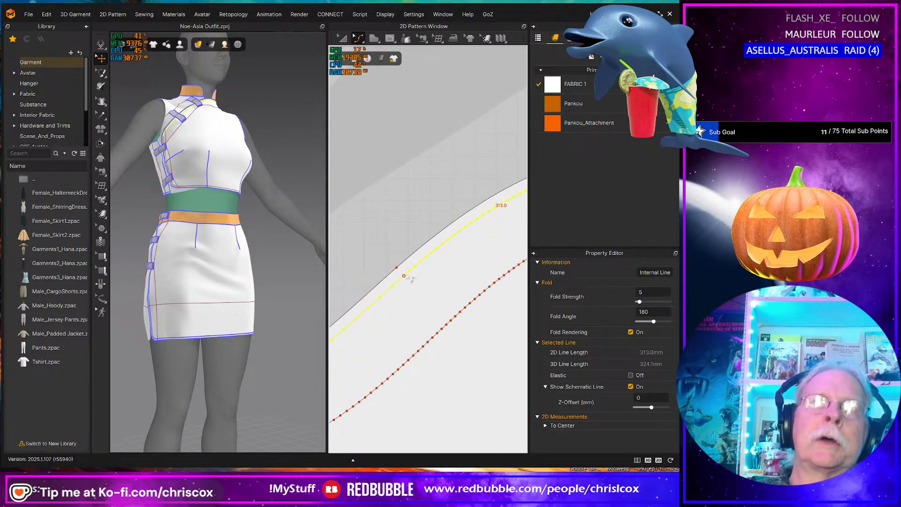
pyautogui.moveTo(429, 276); pyautogui.dragTo(550, 203, button='middle')
pyautogui.moveTo(454, 296); pyautogui.dragTo(496, 264, button='middle')
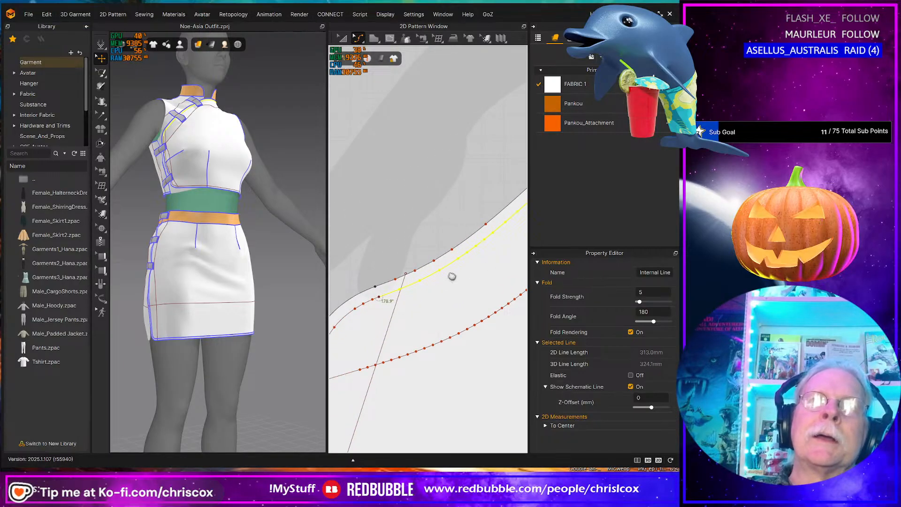
pyautogui.scroll(3, 453, 277)
pyautogui.moveTo(463, 287); pyautogui.dragTo(400, 300, button='middle')
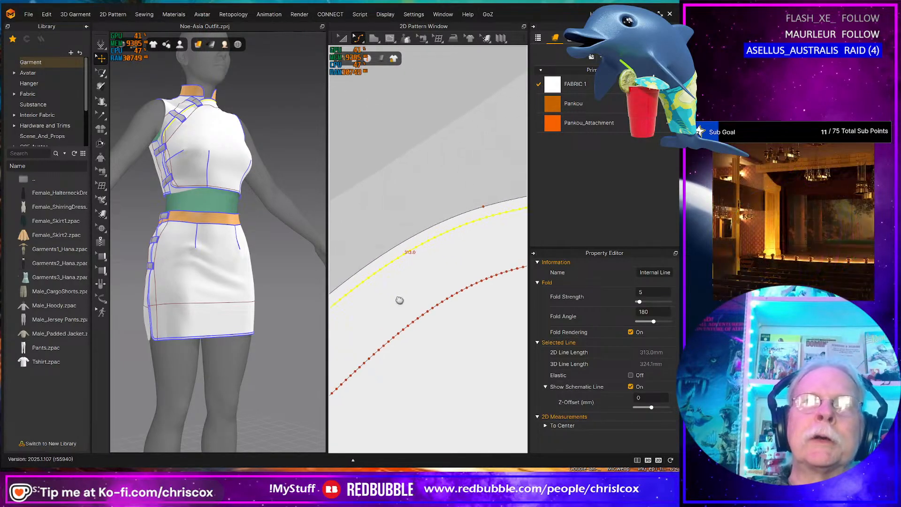
pyautogui.rightClick(430, 243)
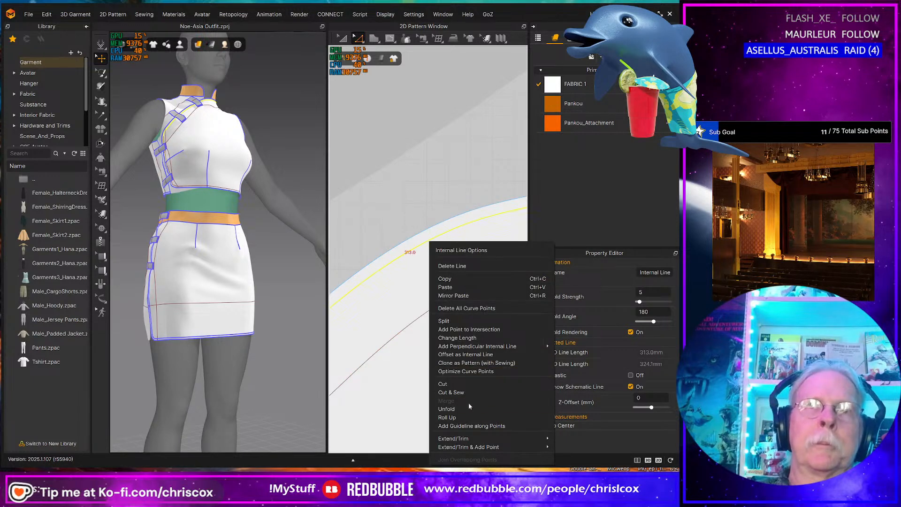
pyautogui.click(466, 371)
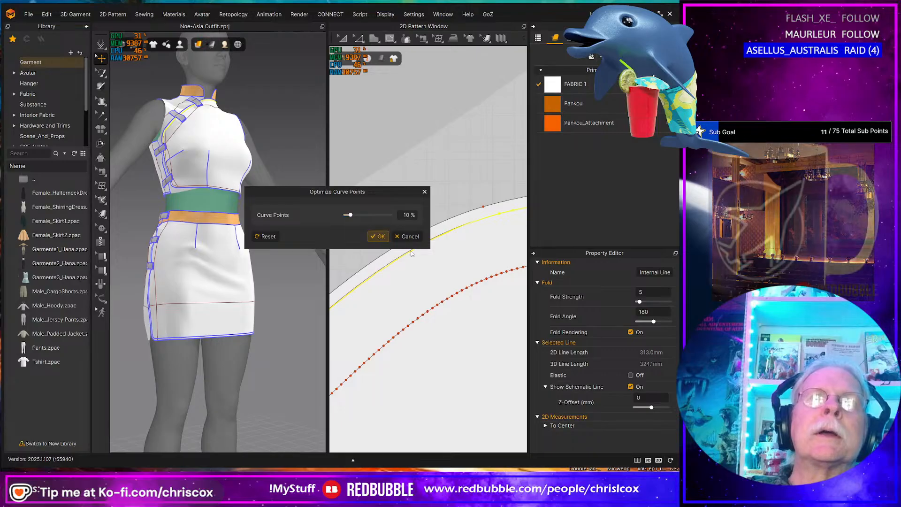
pyautogui.click(379, 237)
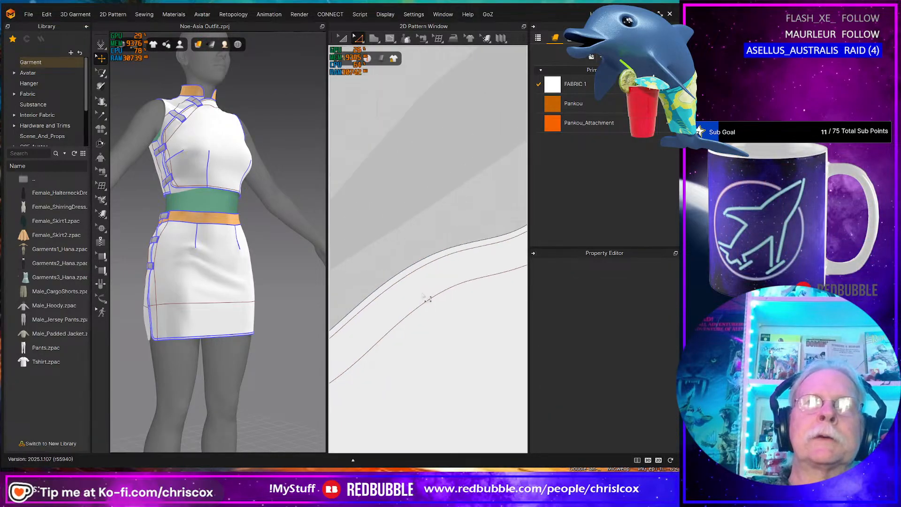
# Step: Try Cut & Sew again on the optimized neckline line together with the curved corner and short straight segment
pyautogui.press('v')
pyautogui.scroll(-3, 399, 294)
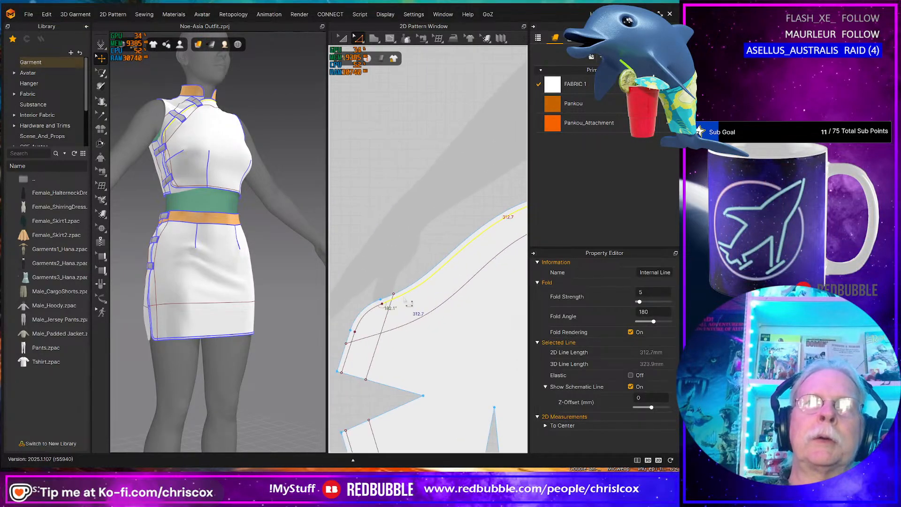
pyautogui.keyDown('shift'); pyautogui.click(393, 349); pyautogui.keyUp('shift')
pyautogui.rightClick(386, 345)
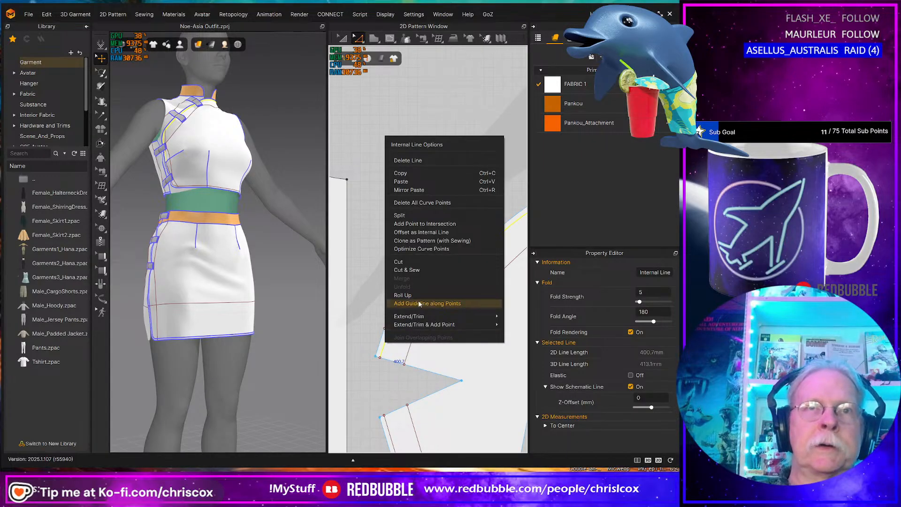
pyautogui.click(416, 273)
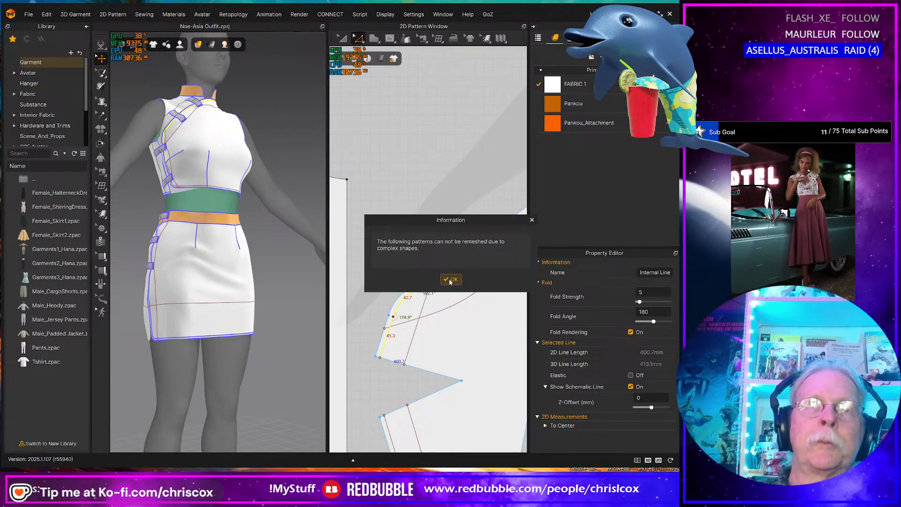
pyautogui.click(450, 280)
# Step: Draw an internal line about 5 mm long from the junction of the offset neckline and curved corner to the front bodice's outer edge
pyautogui.scroll(5, 376, 309)
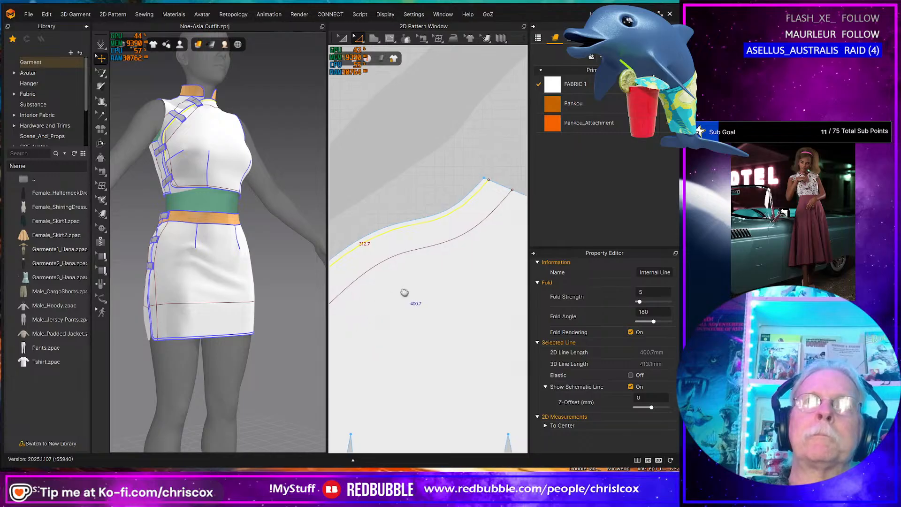
pyautogui.moveTo(404, 293); pyautogui.dragTo(473, 277, button='middle')
pyautogui.scroll(2, 418, 305)
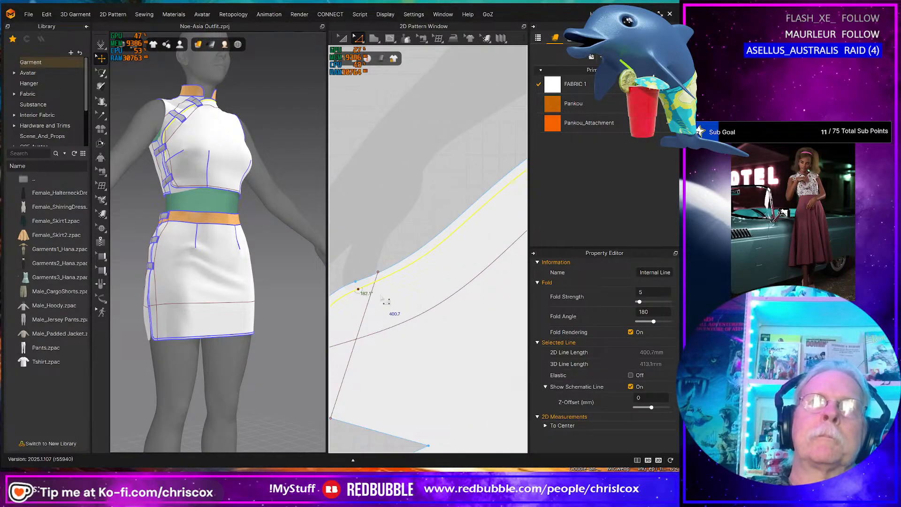
pyautogui.moveTo(382, 297); pyautogui.dragTo(463, 320, button='middle')
pyautogui.scroll(5, 428, 297)
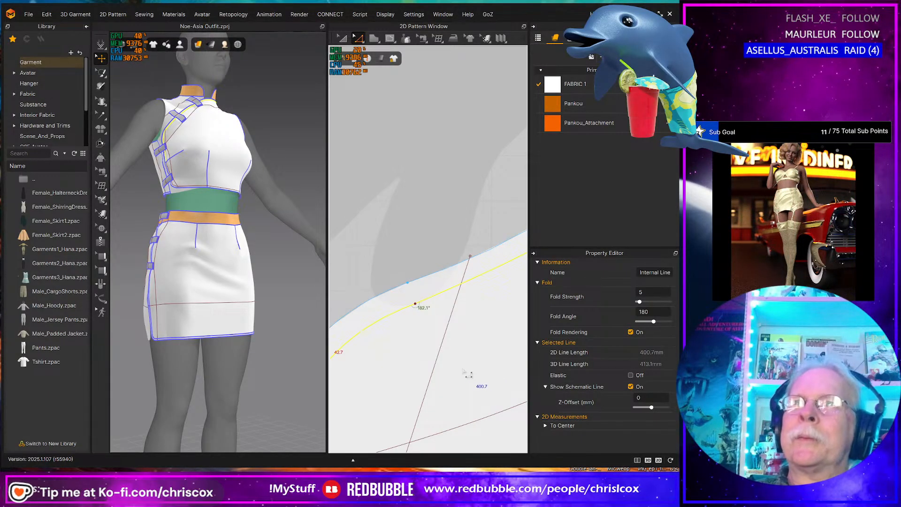
pyautogui.press('g')
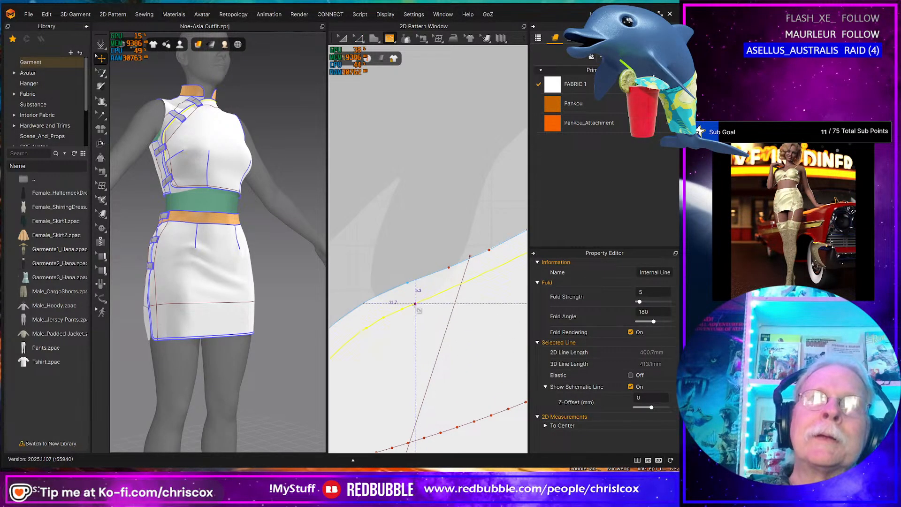
pyautogui.click(415, 303)
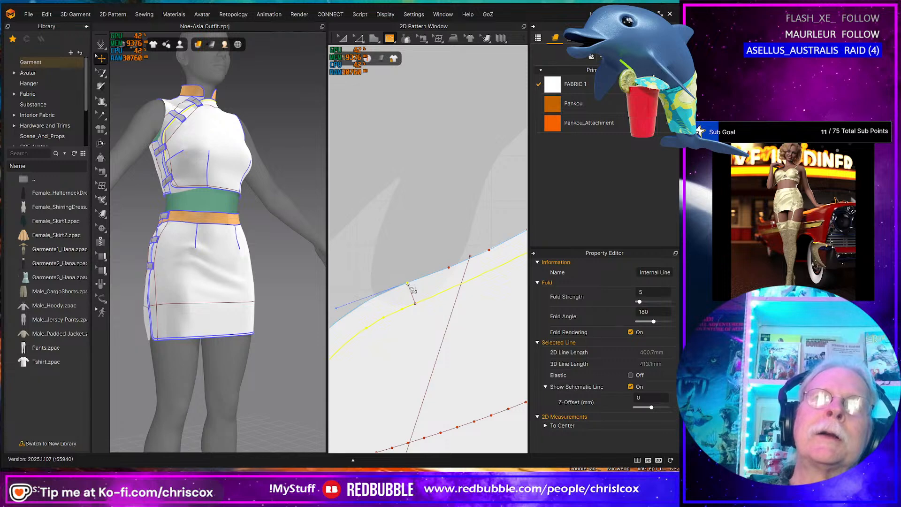
pyautogui.doubleClick(407, 283)
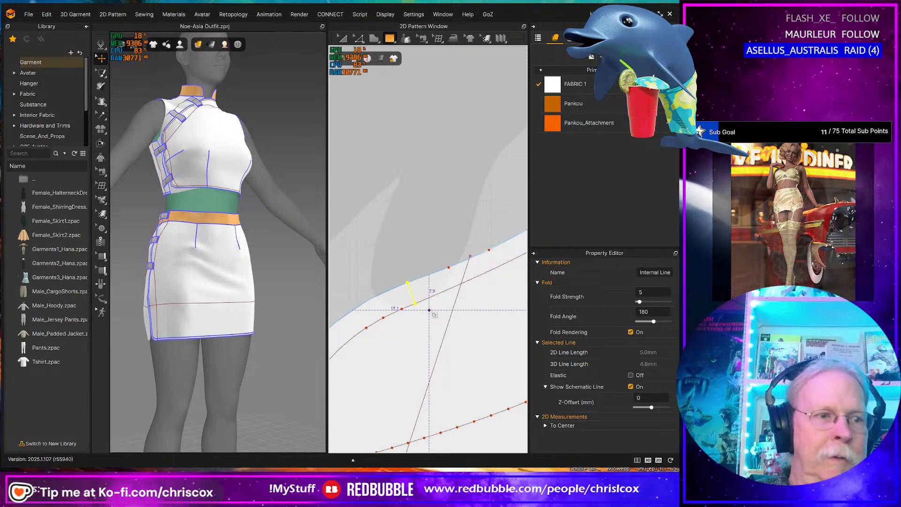
# Step: Cut and sew the front bodice along the offset diagonal neckline and the short connecting line at its lower end
pyautogui.press('a')
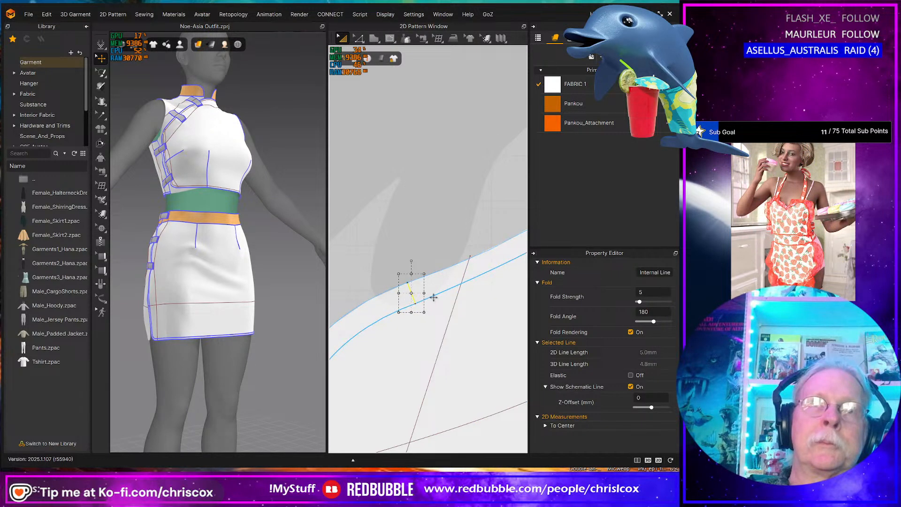
pyautogui.press('z')
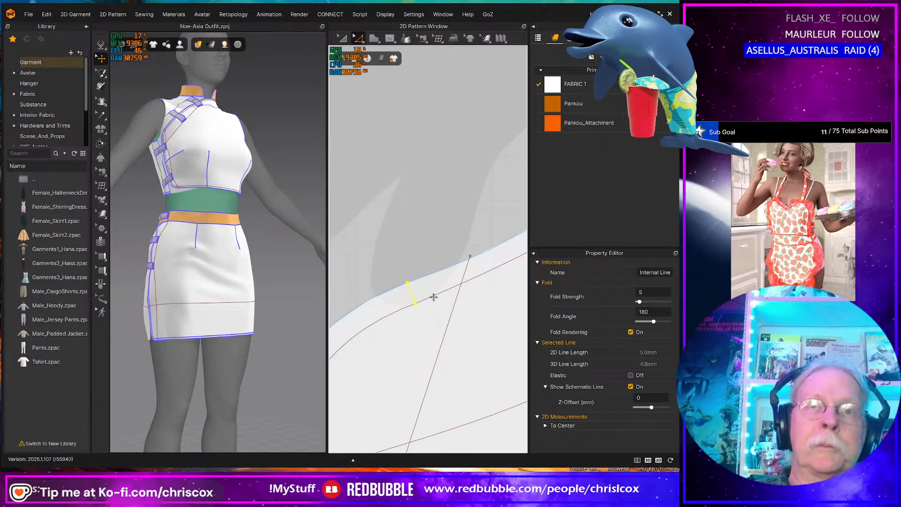
pyautogui.click(433, 296)
pyautogui.rightClick(421, 301)
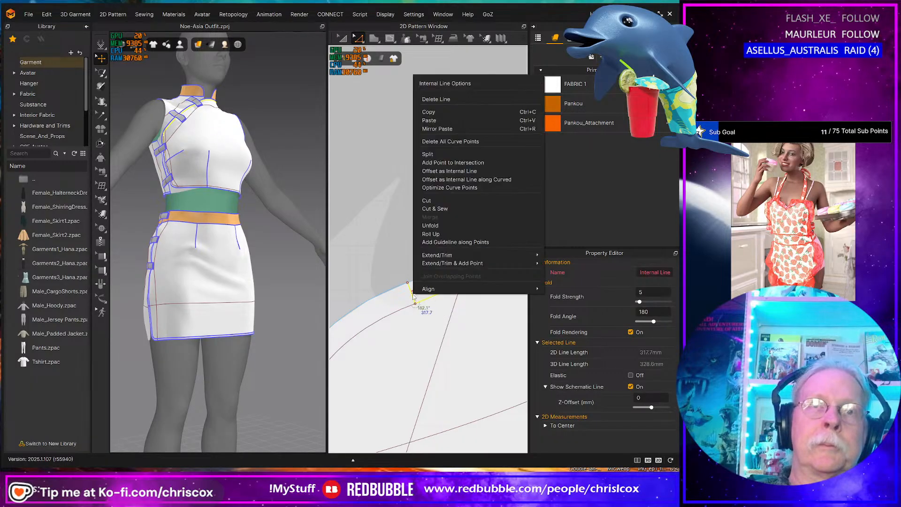
pyautogui.click(443, 208)
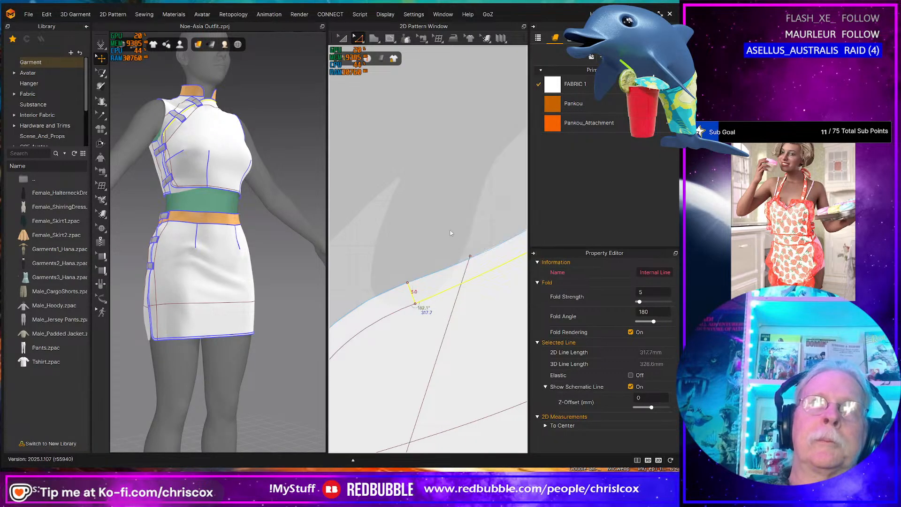
# Step: Inspect the curve points along the front bodice's outer neckline edge and its offset line, from the shoulder to the curved corner
pyautogui.click(449, 279)
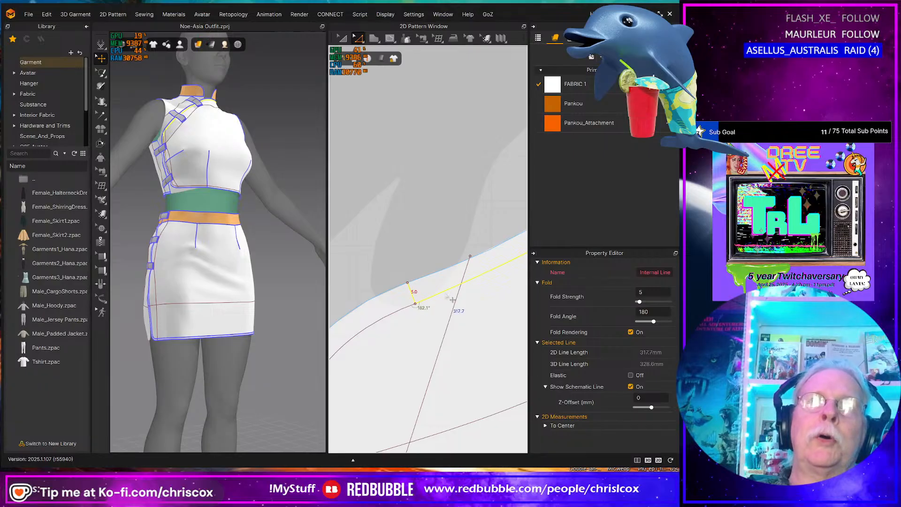
pyautogui.scroll(-9, 448, 314)
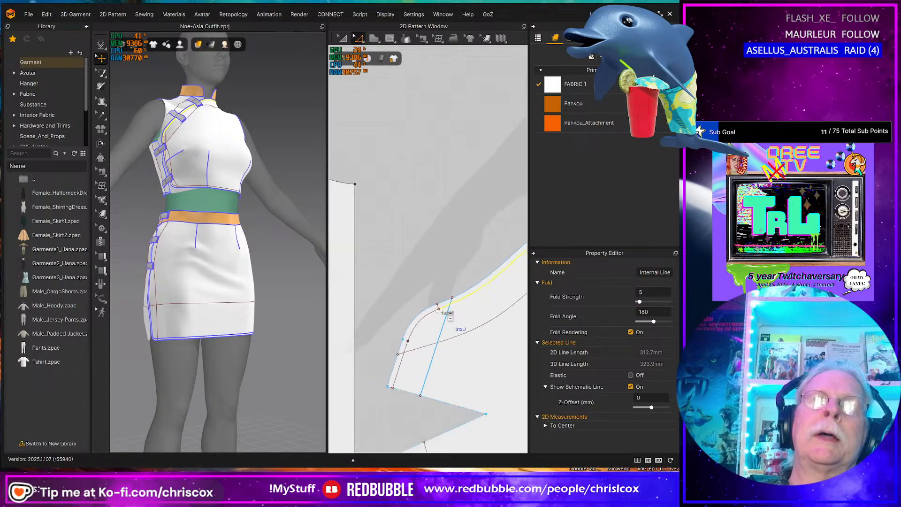
pyautogui.moveTo(448, 313); pyautogui.dragTo(420, 330, button='middle')
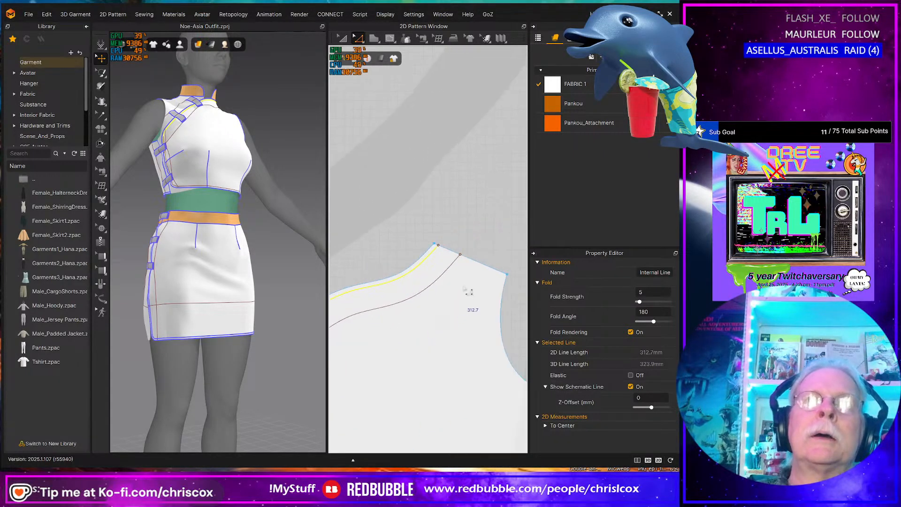
pyautogui.scroll(7, 468, 291)
pyautogui.moveTo(404, 283); pyautogui.dragTo(509, 291, button='middle')
pyautogui.moveTo(430, 291); pyautogui.dragTo(489, 302, button='middle')
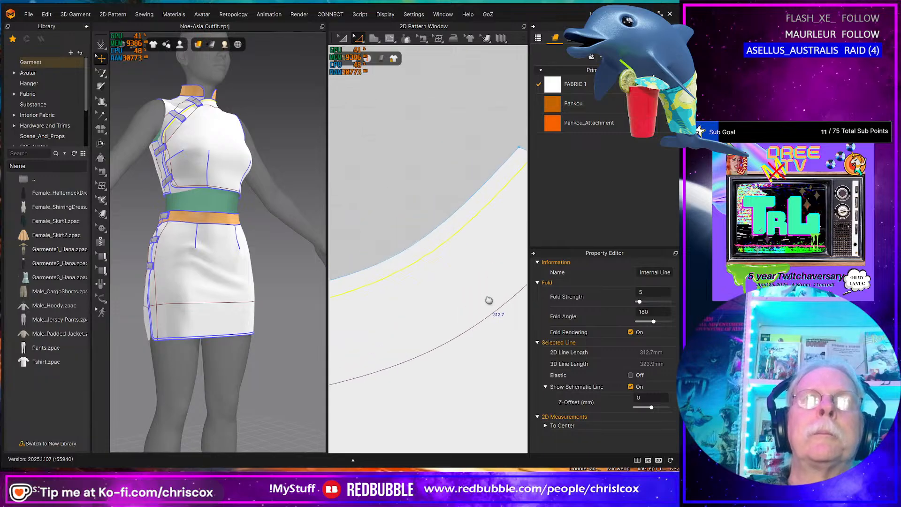
pyautogui.press('v')
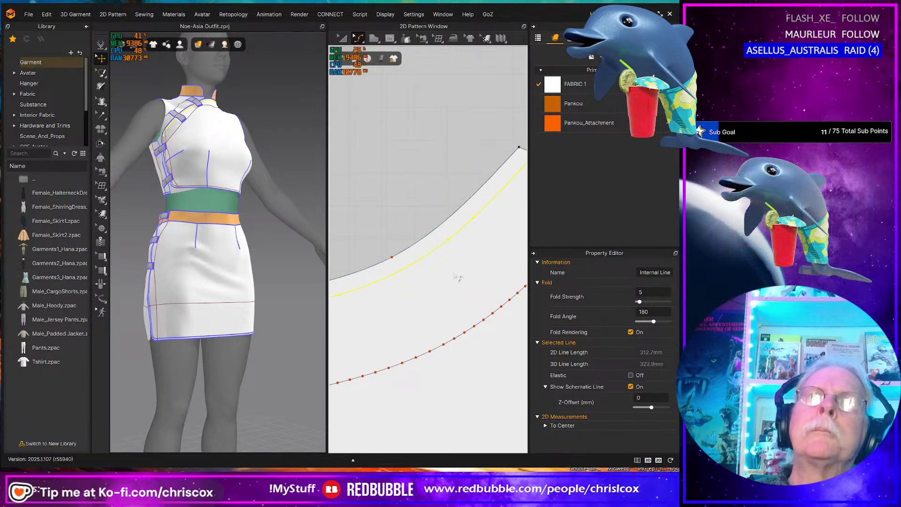
pyautogui.click(476, 287)
pyautogui.moveTo(351, 313); pyautogui.dragTo(495, 275, button='middle')
pyautogui.moveTo(345, 313); pyautogui.dragTo(426, 308, button='middle')
pyautogui.click(483, 271)
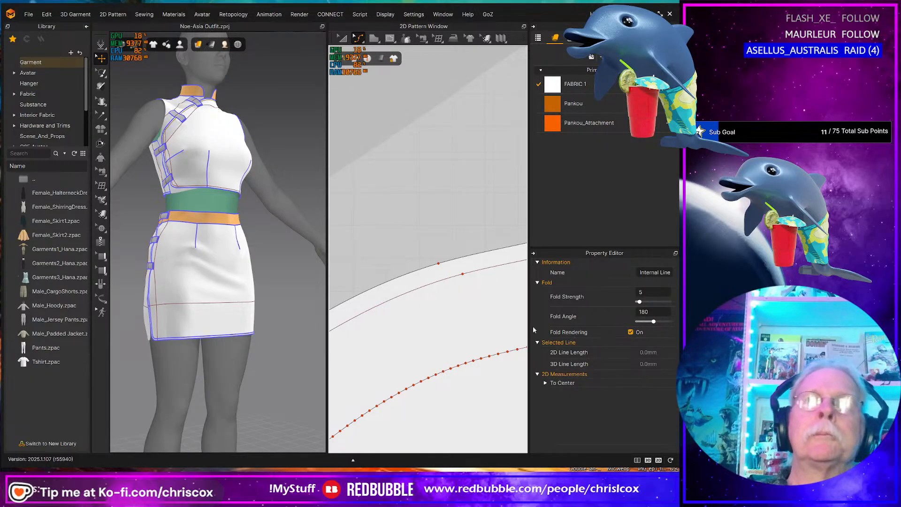
pyautogui.click(460, 317)
pyautogui.moveTo(415, 339); pyautogui.dragTo(499, 300, button='middle')
pyautogui.moveTo(373, 373)
pyautogui.mouseDown(button='middle')
pyautogui.moveTo(471, 328)
pyautogui.moveTo(485, 294)
pyautogui.mouseUp(button='middle')
pyautogui.moveTo(434, 320)
pyautogui.mouseDown(button='middle')
pyautogui.moveTo(476, 297)
pyautogui.moveTo(460, 318)
pyautogui.mouseUp(button='middle')
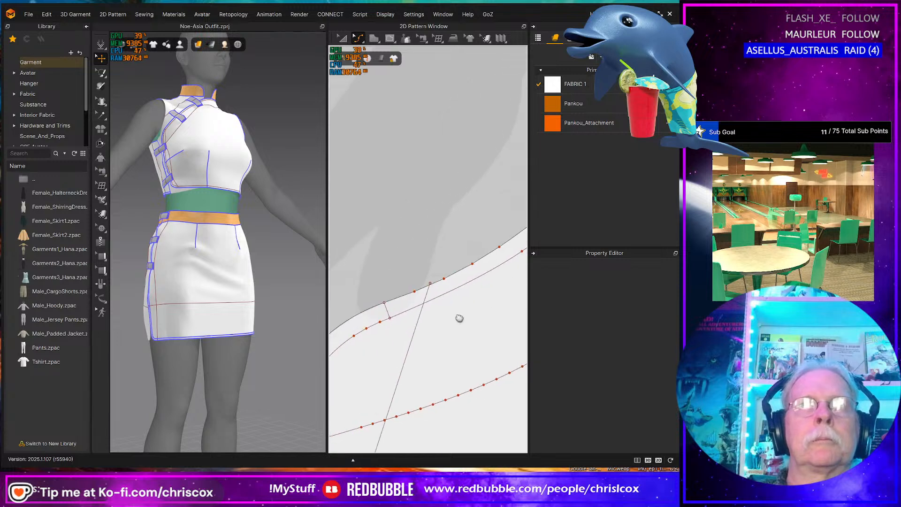
# Step: Shorten the slanted internal line by moving its upper end off the neckline edge to just inside the offset line
pyautogui.click(423, 318)
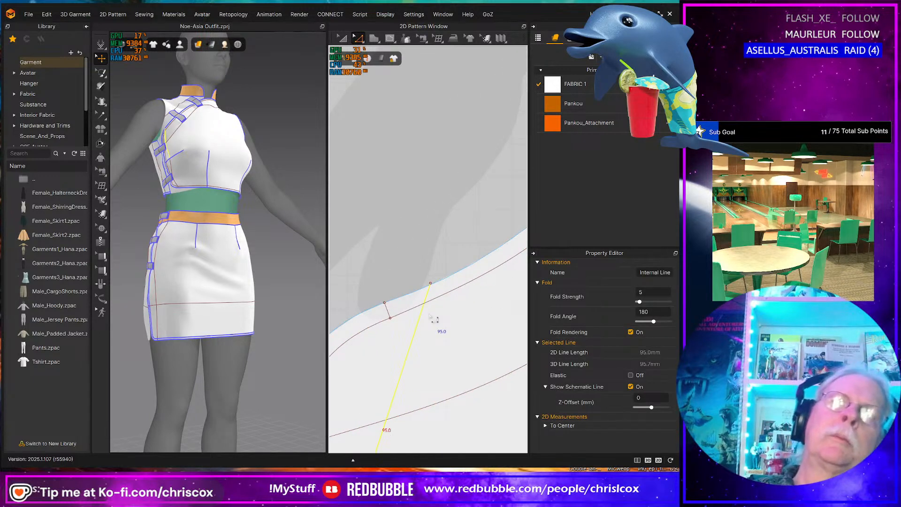
pyautogui.moveTo(445, 344); pyautogui.dragTo(480, 255, button='middle')
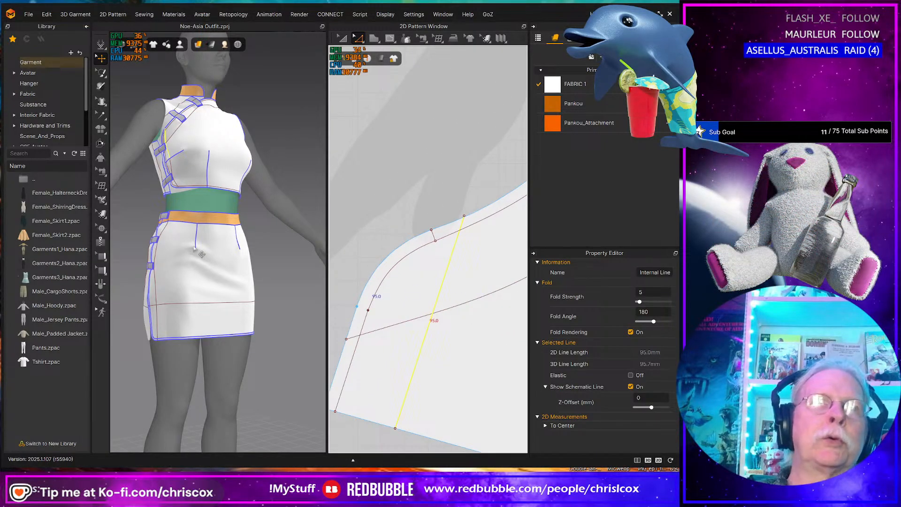
pyautogui.click(467, 219)
pyautogui.moveTo(463, 216); pyautogui.dragTo(456, 240)
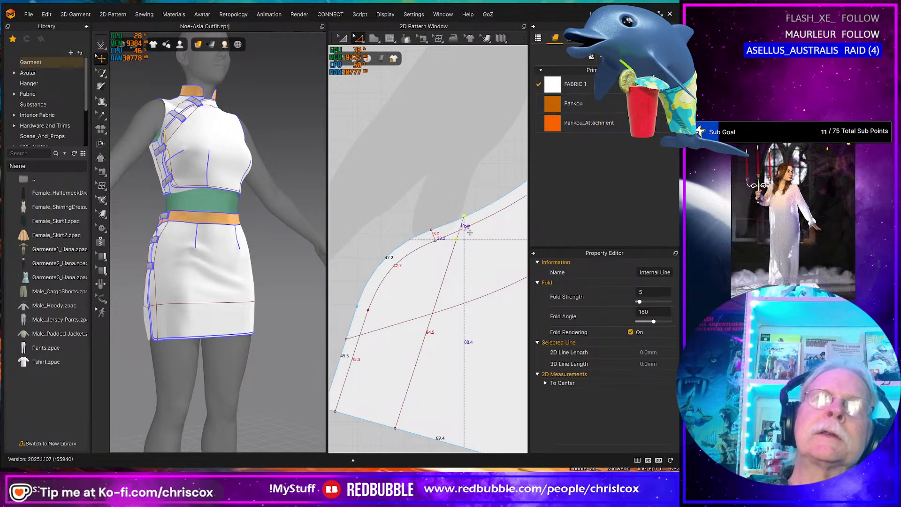
# Step: Delete the 5 mm connecting line, and cut and sew the front bodice along the offset neckline, curved corner and short straight segment
pyautogui.click(441, 240)
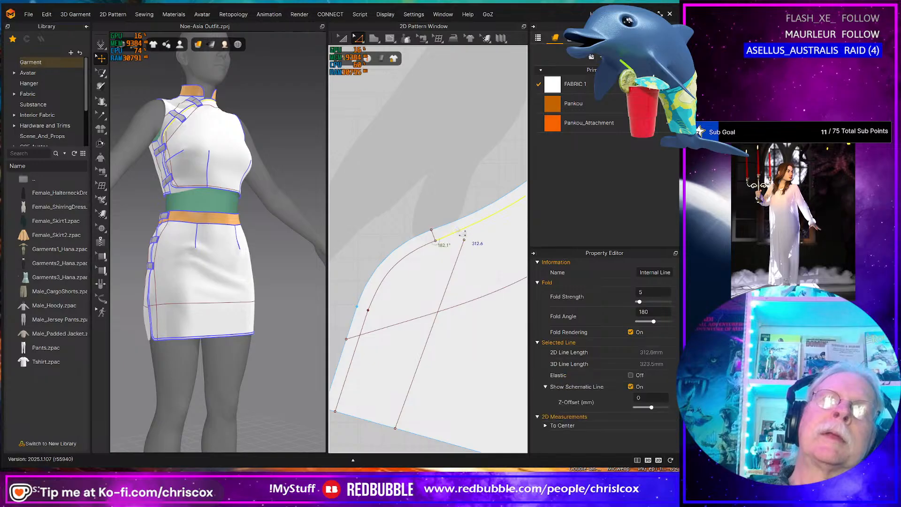
pyautogui.click(441, 241)
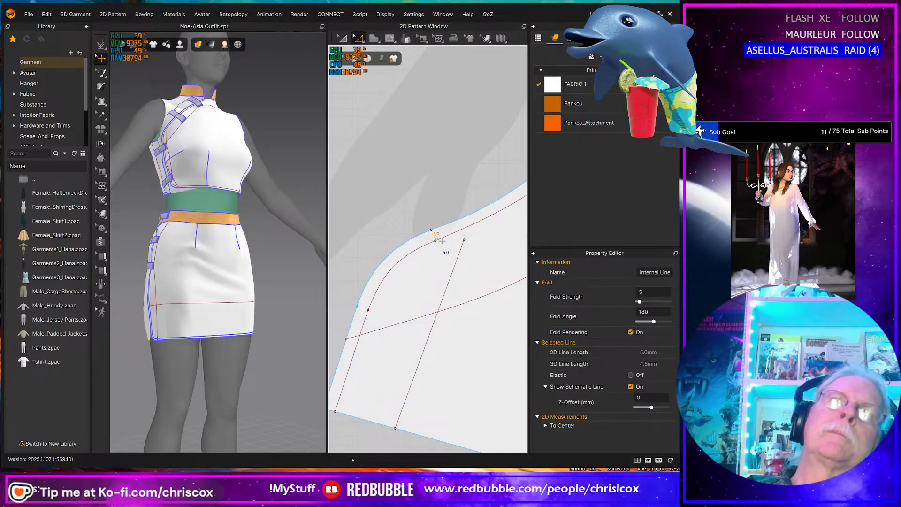
pyautogui.click(464, 237)
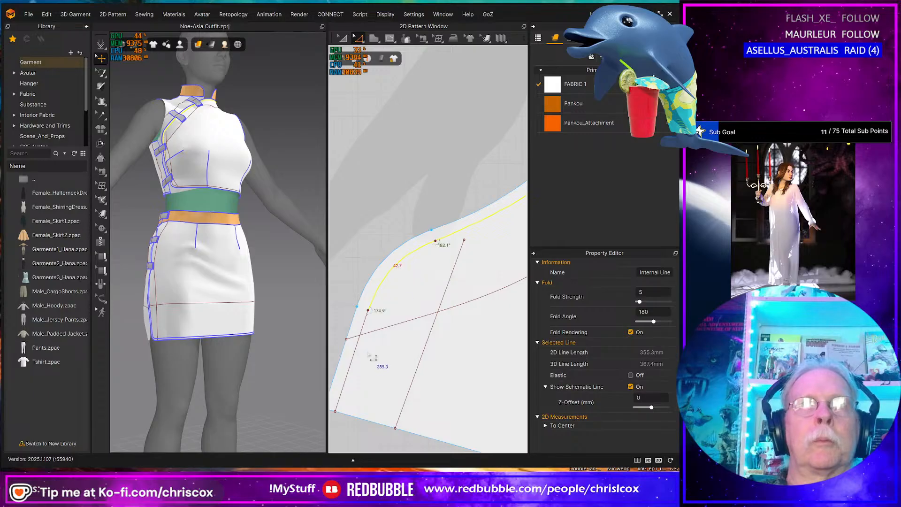
pyautogui.click(352, 364)
pyautogui.rightClick(353, 363)
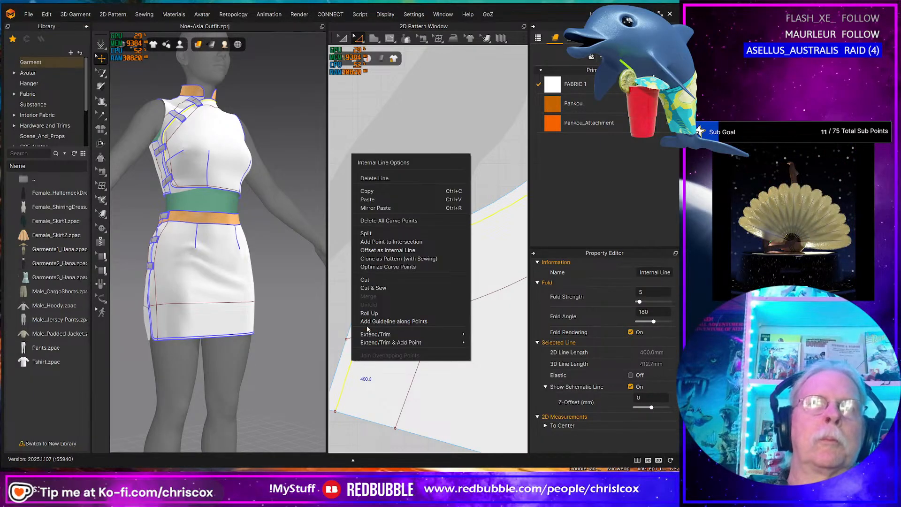
pyautogui.click(379, 288)
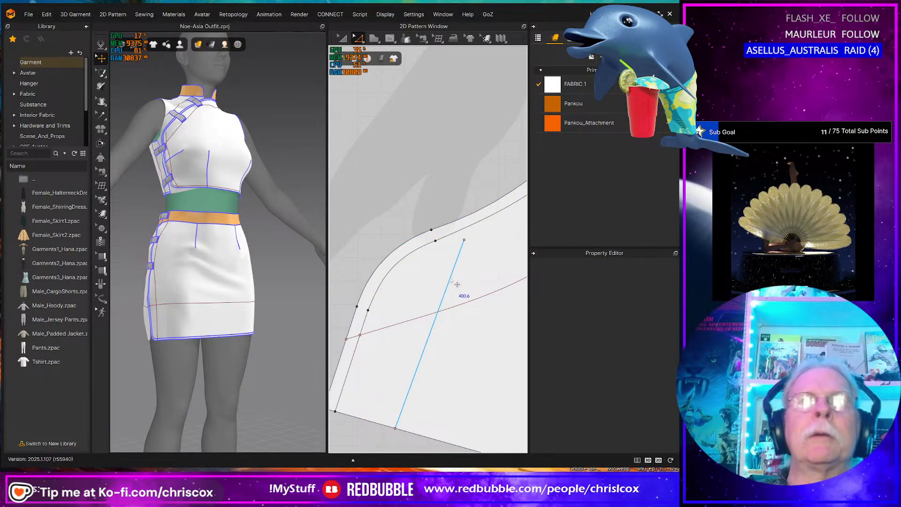
# Step: Simulate the garment and check the short strap seam on the front bodice's slanted internal line
pyautogui.moveTo(300, 261); pyautogui.dragTo(251, 262, button='right')
pyautogui.press('space')
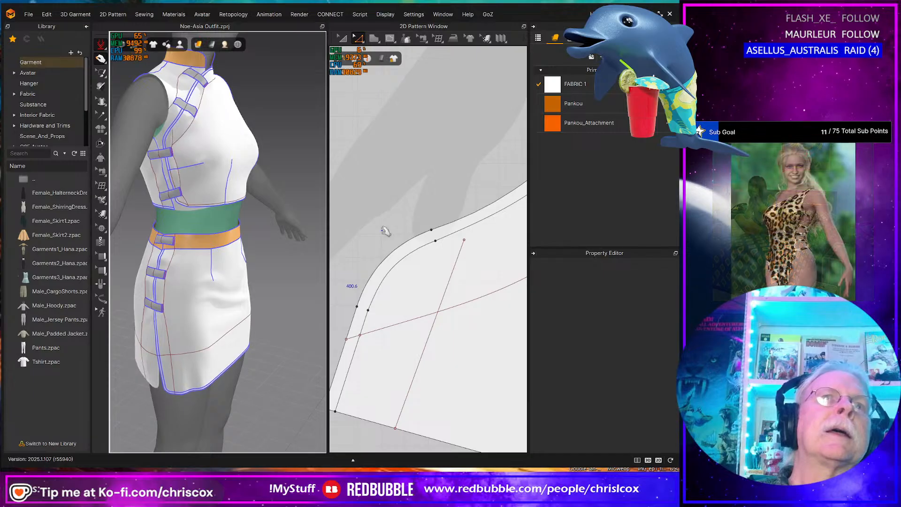
pyautogui.press('v')
pyautogui.press('b')
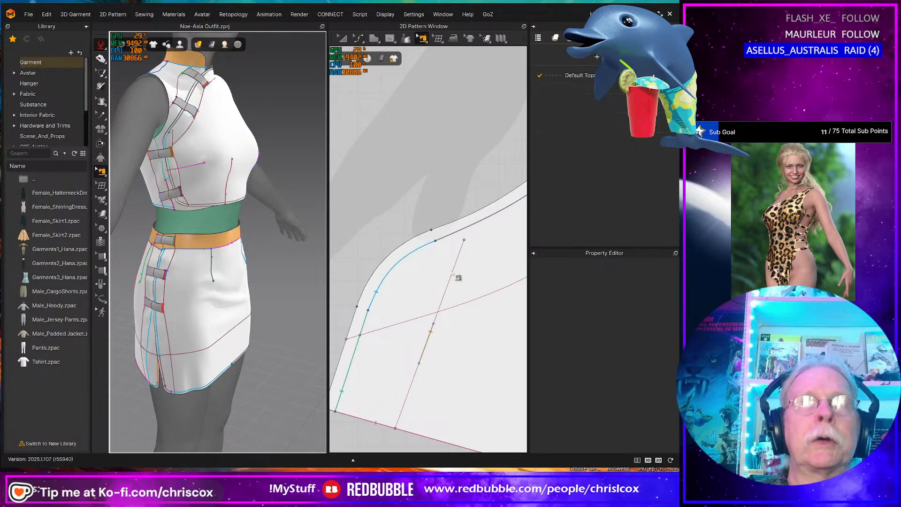
pyautogui.click(430, 338)
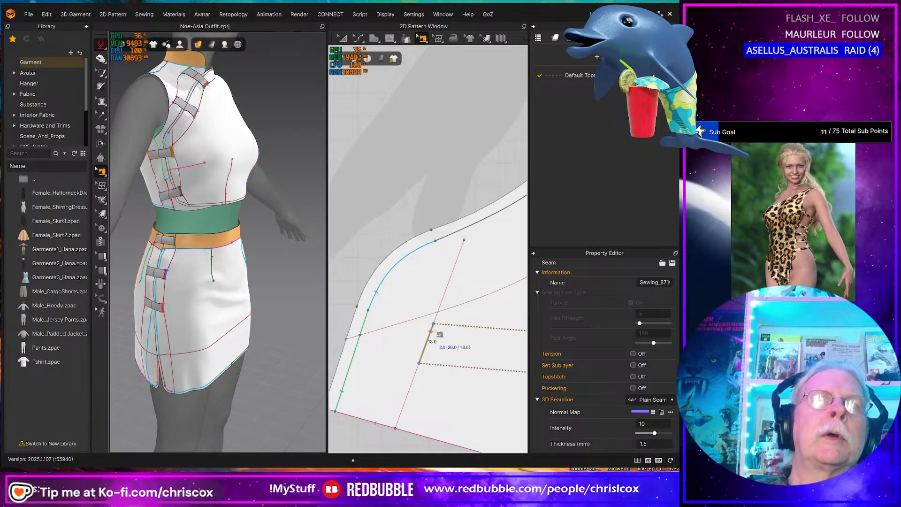
pyautogui.scroll(-3, 476, 319)
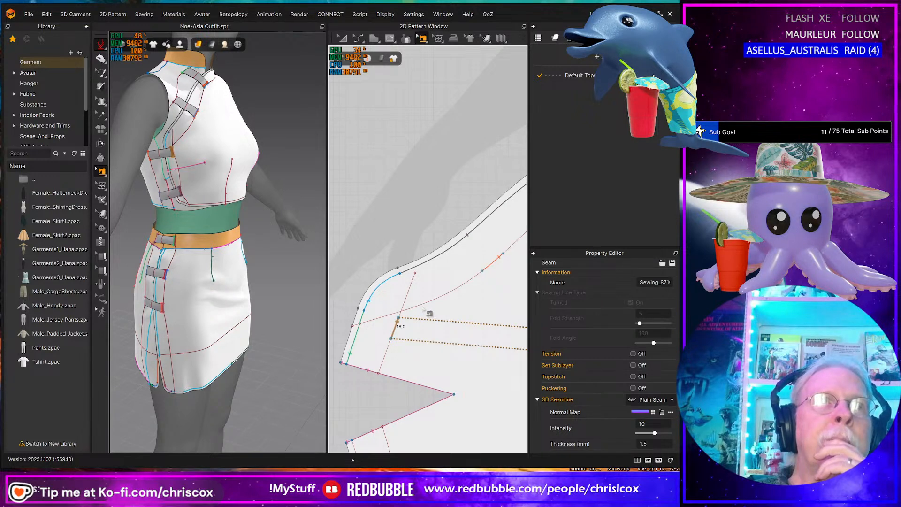
pyautogui.scroll(-3, 429, 335)
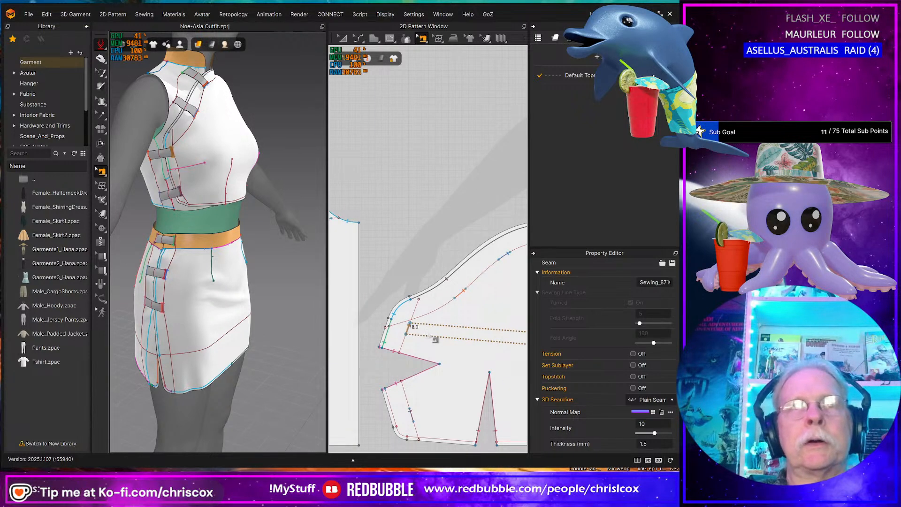
pyautogui.moveTo(430, 336); pyautogui.dragTo(434, 276, button='middle')
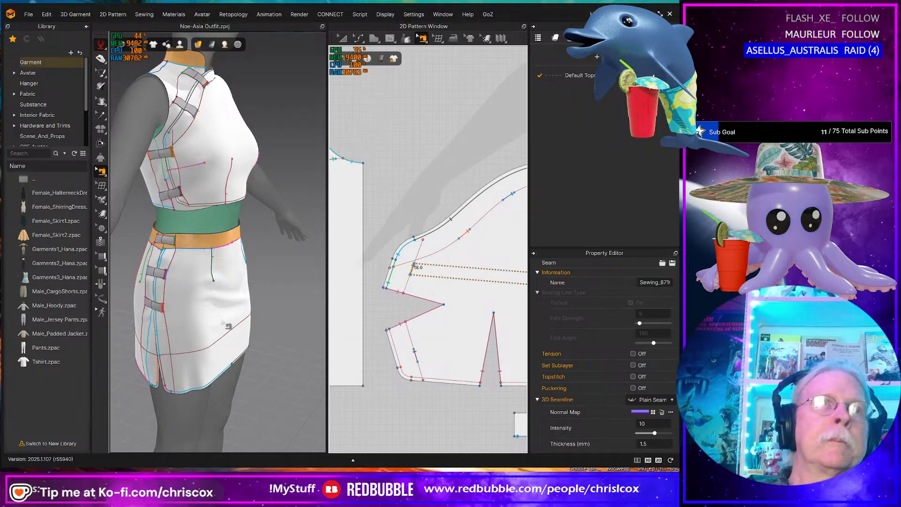
pyautogui.moveTo(222, 322)
pyautogui.mouseDown(button='right')
pyautogui.moveTo(251, 309)
pyautogui.moveTo(208, 314)
pyautogui.mouseUp(button='right')
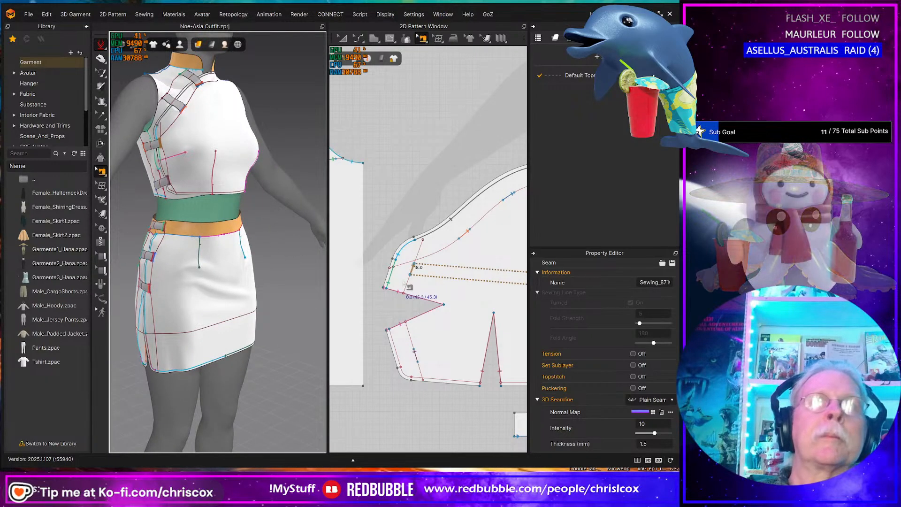
# Step: Cut and sew the front bodice along the offset lines of the lower side edge, rounded corner and hem up to the first waist dart
pyautogui.scroll(3, 409, 287)
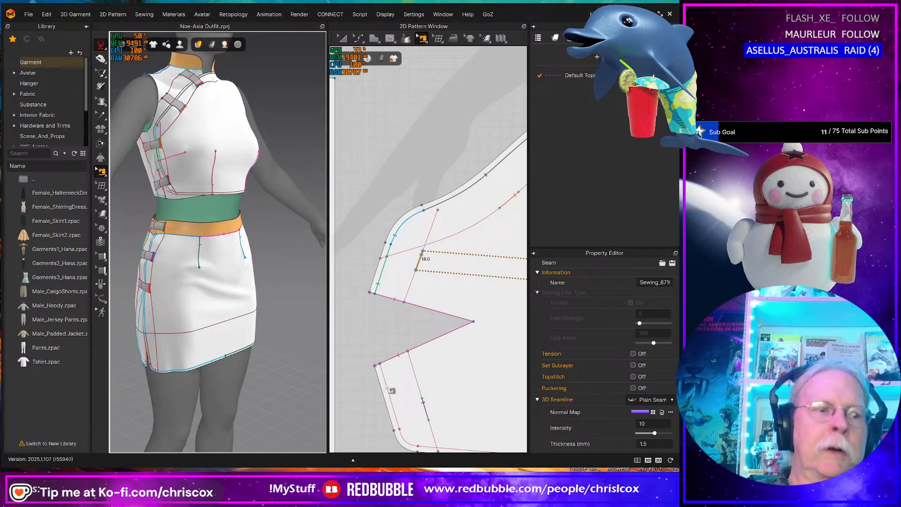
pyautogui.press('z')
pyautogui.click(391, 390)
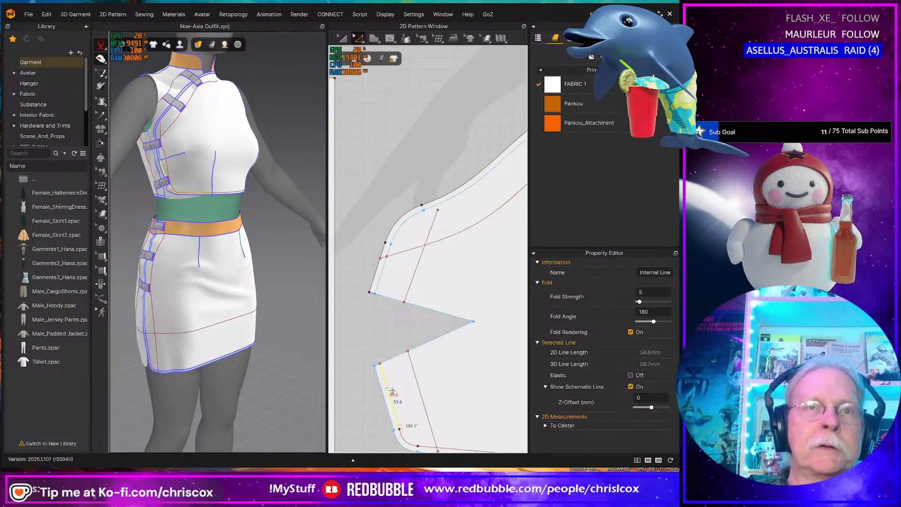
pyautogui.keyDown('shift'); pyautogui.click(415, 448); pyautogui.keyUp('shift')
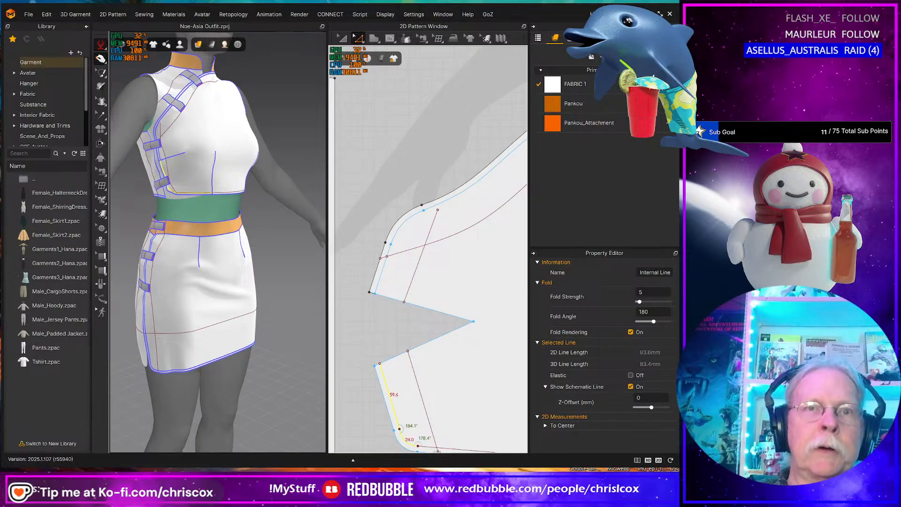
pyautogui.scroll(-3, 490, 423)
pyautogui.keyDown('shift'); pyautogui.click(497, 431); pyautogui.keyUp('shift')
pyautogui.scroll(3, 458, 399)
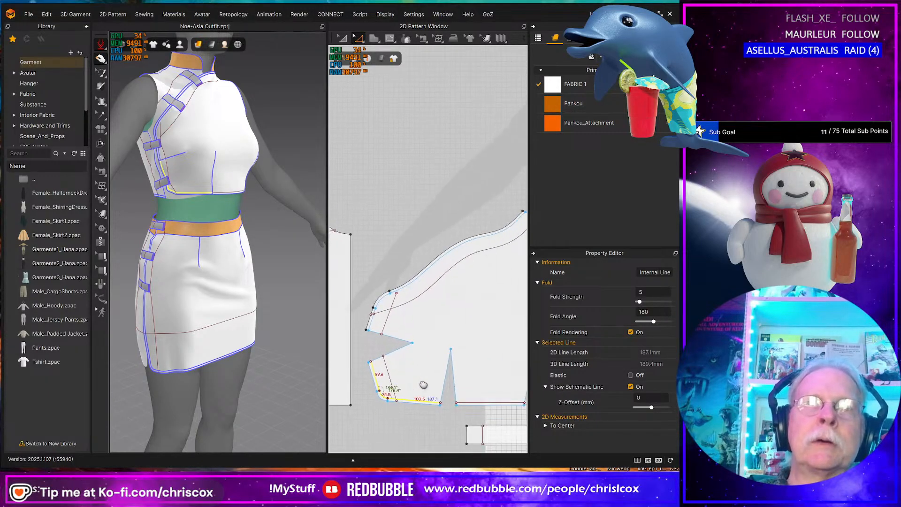
pyautogui.scroll(3, 416, 402)
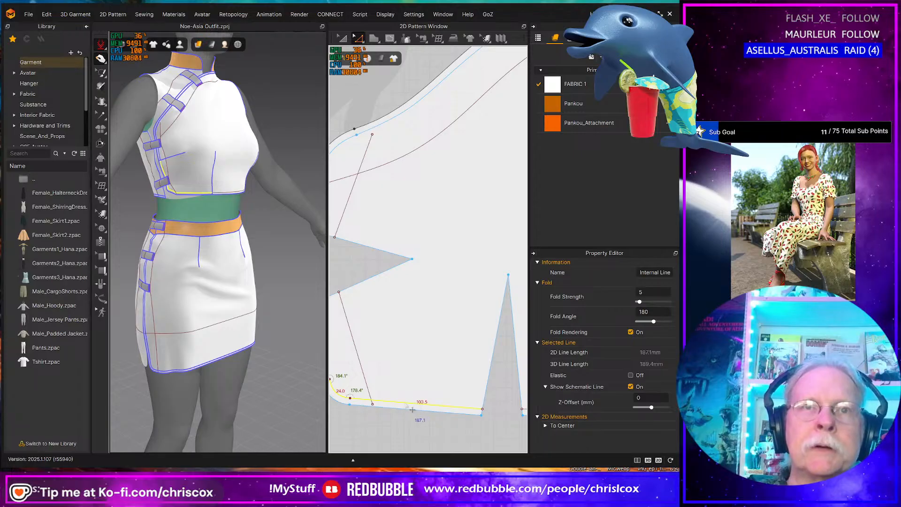
pyautogui.rightClick(412, 410)
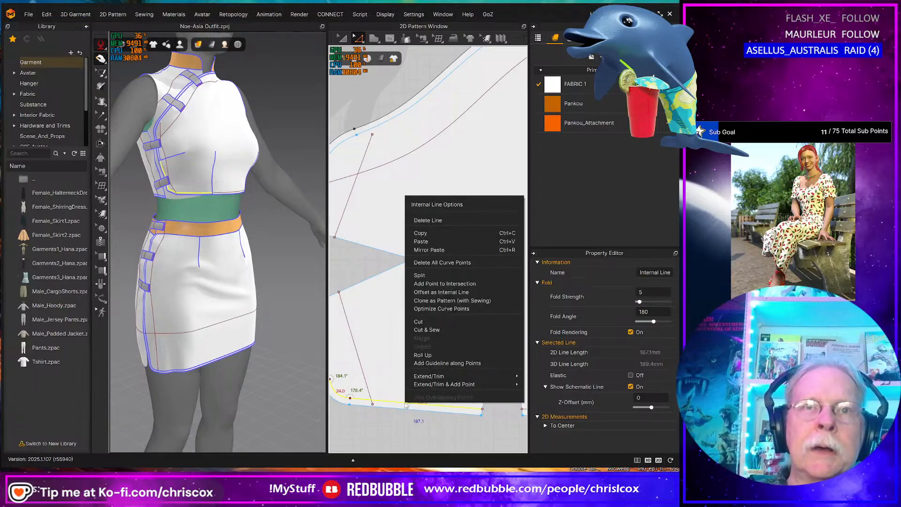
pyautogui.click(431, 330)
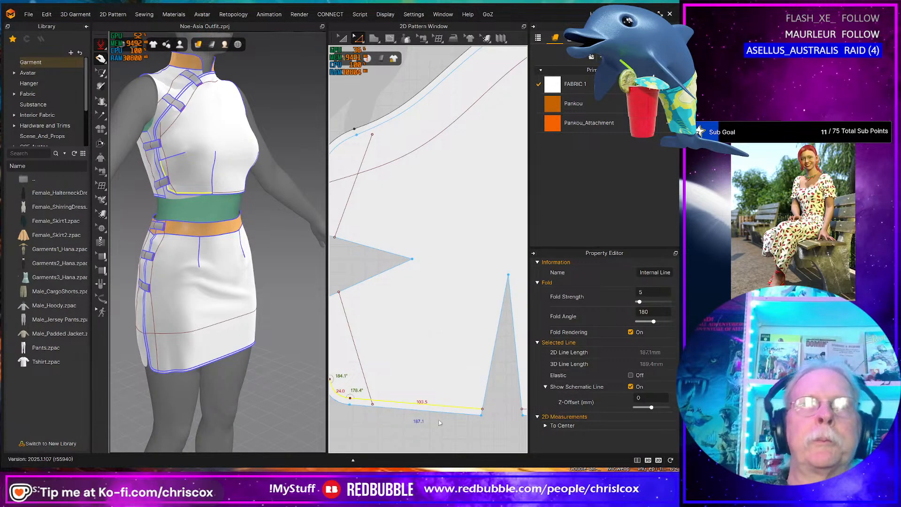
# Step: Extend the lower end of the slanted internal line within the hem strip using Extend/Trim & Add Point
pyautogui.click(366, 409)
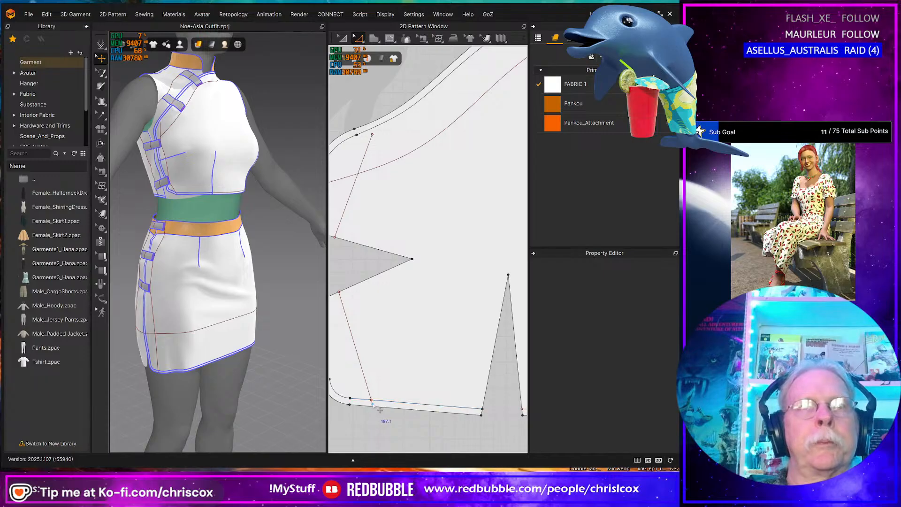
pyautogui.click(373, 402)
pyautogui.rightClick(373, 403)
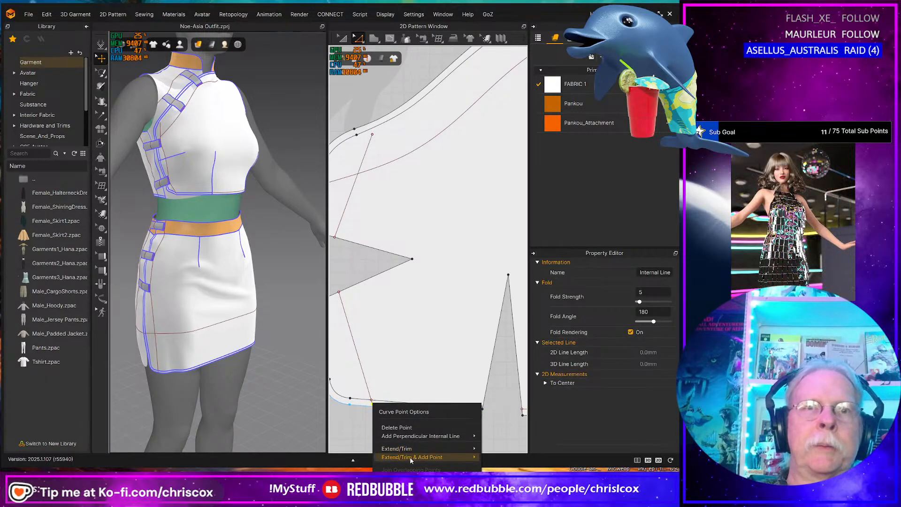
pyautogui.moveTo(413, 457)
pyautogui.click(503, 460)
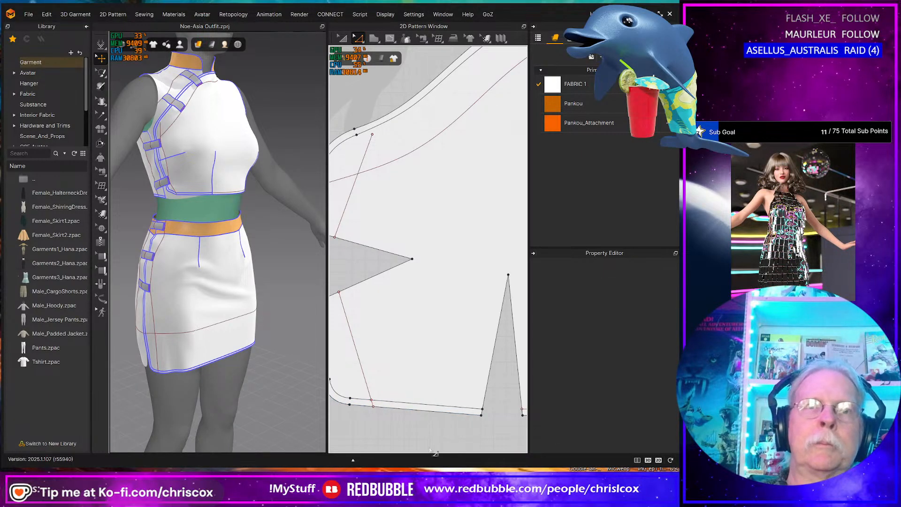
# Step: Cut and sew the front bodice along the offset hem line between the two waist darts
pyautogui.moveTo(484, 428); pyautogui.dragTo(364, 402, button='middle')
pyautogui.moveTo(416, 394); pyautogui.dragTo(353, 395, button='middle')
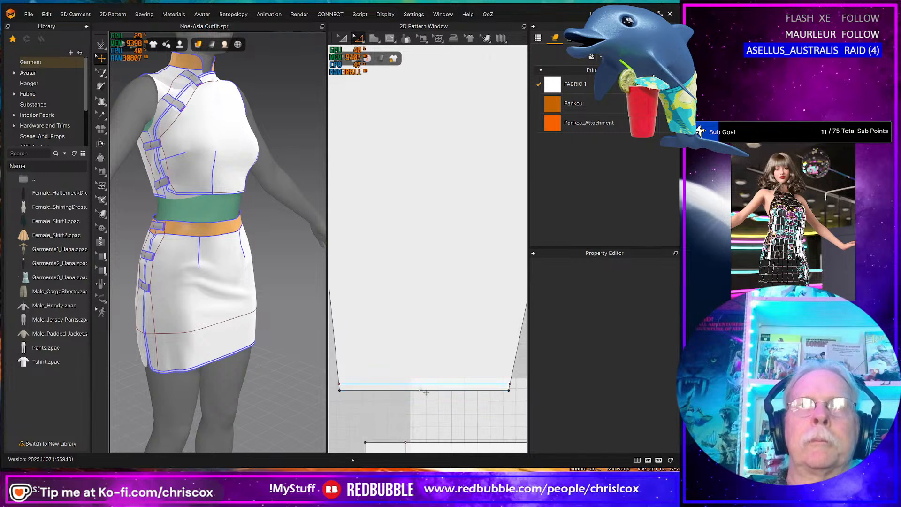
pyautogui.click(419, 385)
pyautogui.rightClick(425, 392)
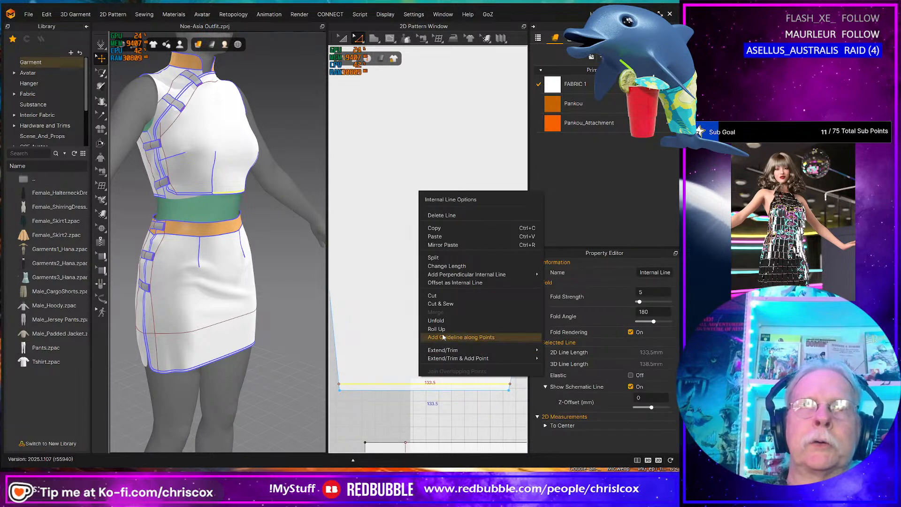
pyautogui.click(442, 305)
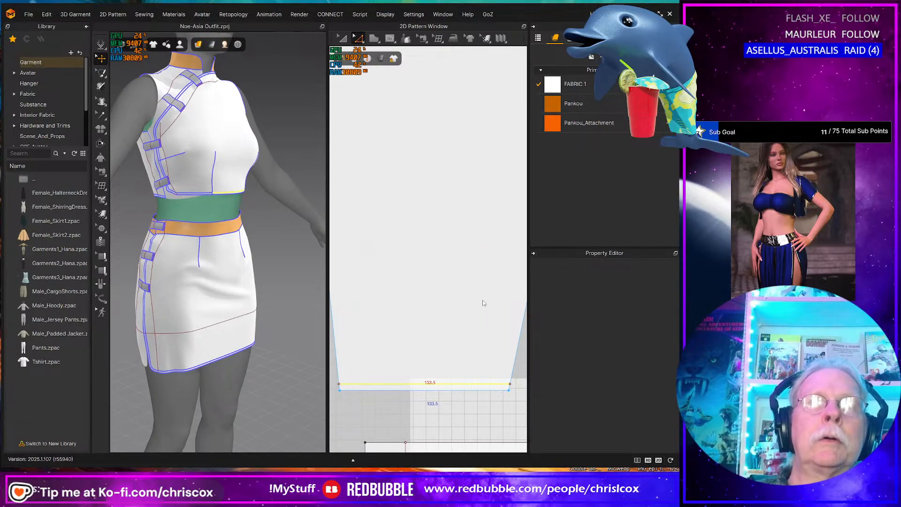
# Step: Cut and sew the front bodice along the offset lines of the hem beyond the second waist dart and the lower side edge
pyautogui.moveTo(499, 311)
pyautogui.mouseDown(button='middle')
pyautogui.moveTo(435, 320)
pyautogui.moveTo(319, 304)
pyautogui.mouseUp(button='middle')
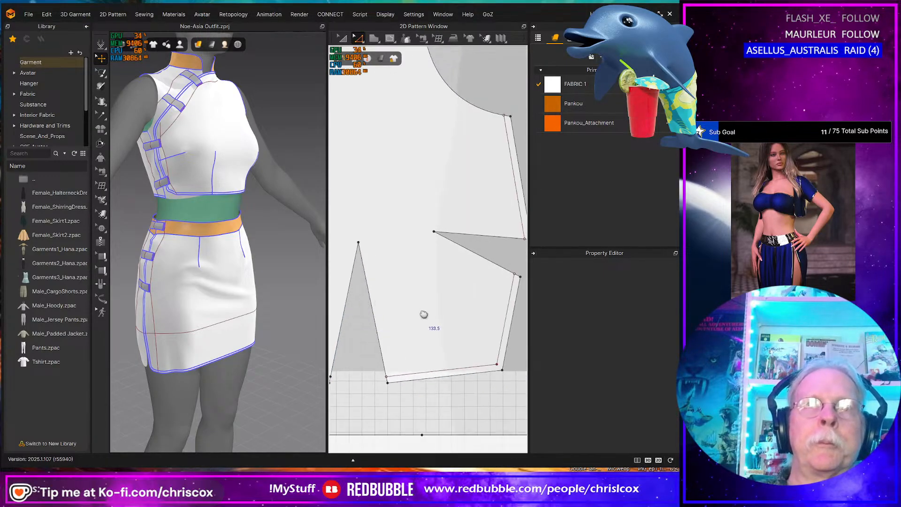
pyautogui.moveTo(425, 314); pyautogui.dragTo(407, 314, button='middle')
pyautogui.click(466, 369)
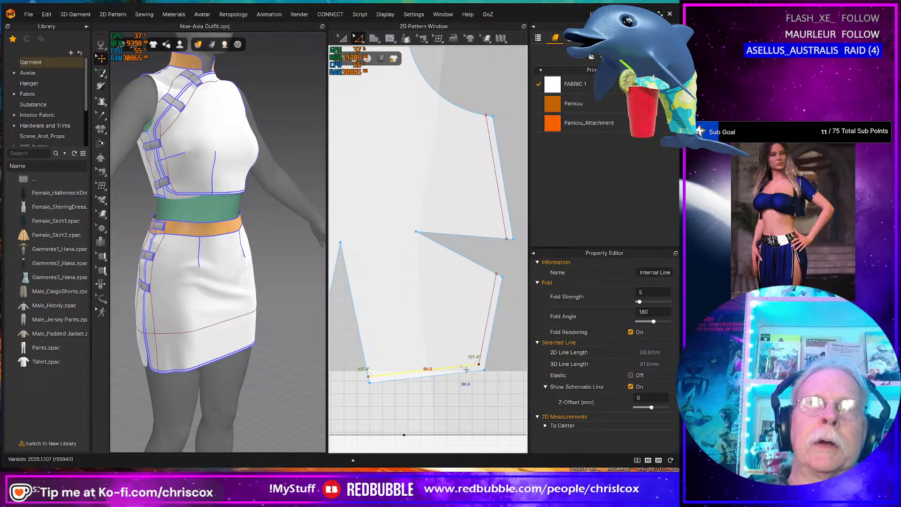
pyautogui.keyDown('shift'); pyautogui.click(487, 354); pyautogui.keyUp('shift')
pyautogui.rightClick(484, 348)
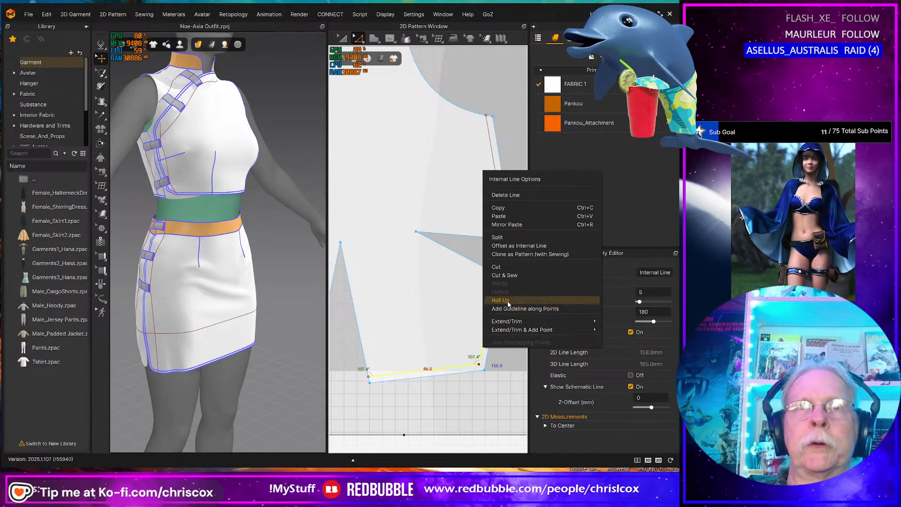
pyautogui.click(508, 277)
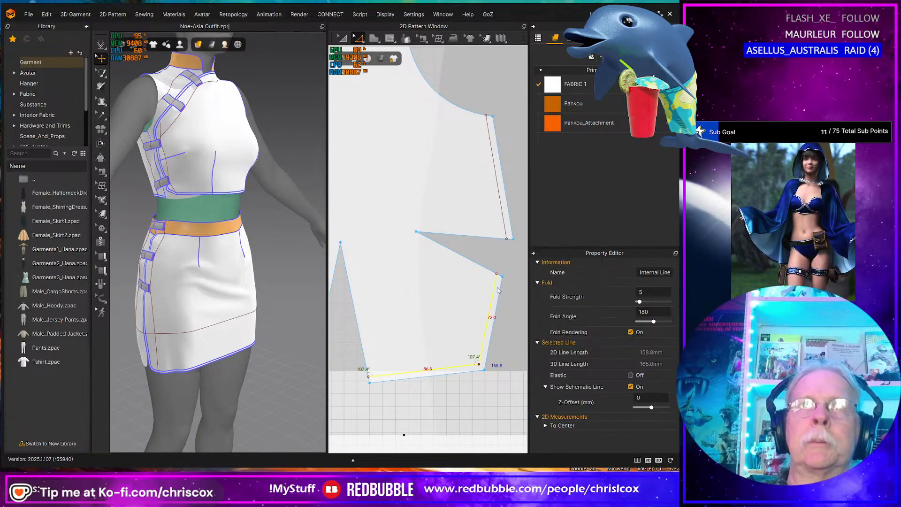
# Step: Cut and sew the front bodice along the offset line of the upper side edge, between the bust dart and the armhole
pyautogui.click(500, 203)
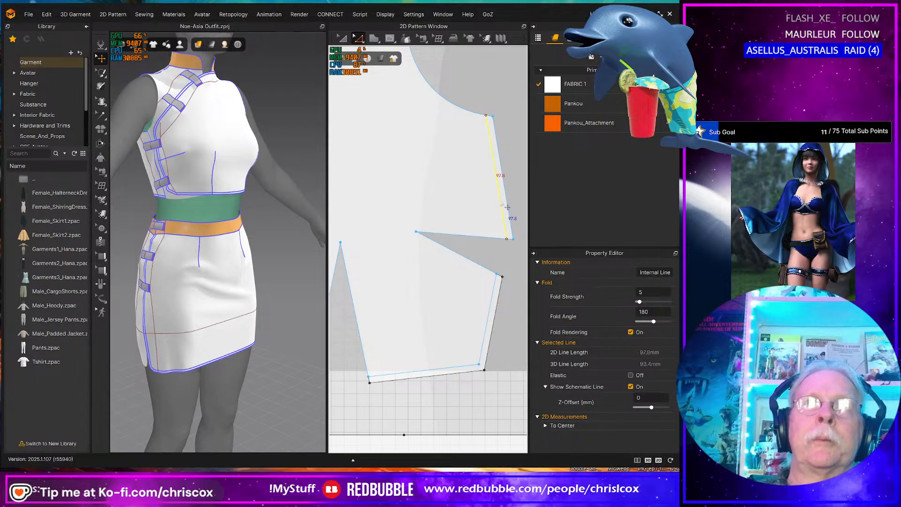
pyautogui.rightClick(500, 201)
pyautogui.click(521, 313)
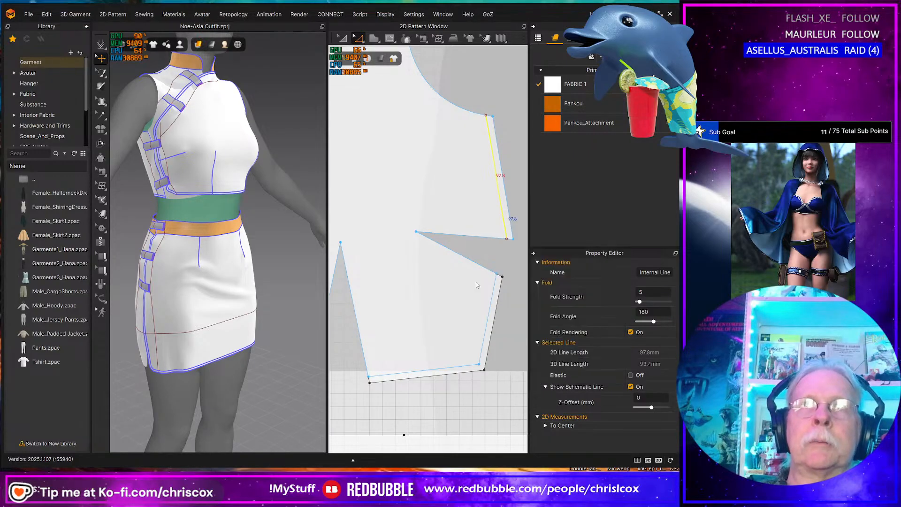
# Step: Offset the front bodice's armhole curve by 5 mm as an internal line and cut and sew along it
pyautogui.moveTo(434, 229); pyautogui.dragTo(467, 307, button='middle')
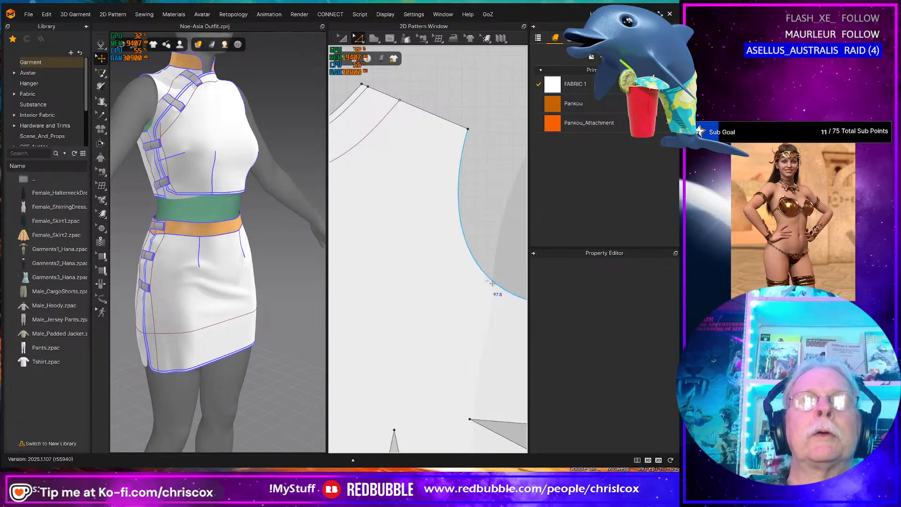
pyautogui.click(491, 281)
pyautogui.rightClick(486, 277)
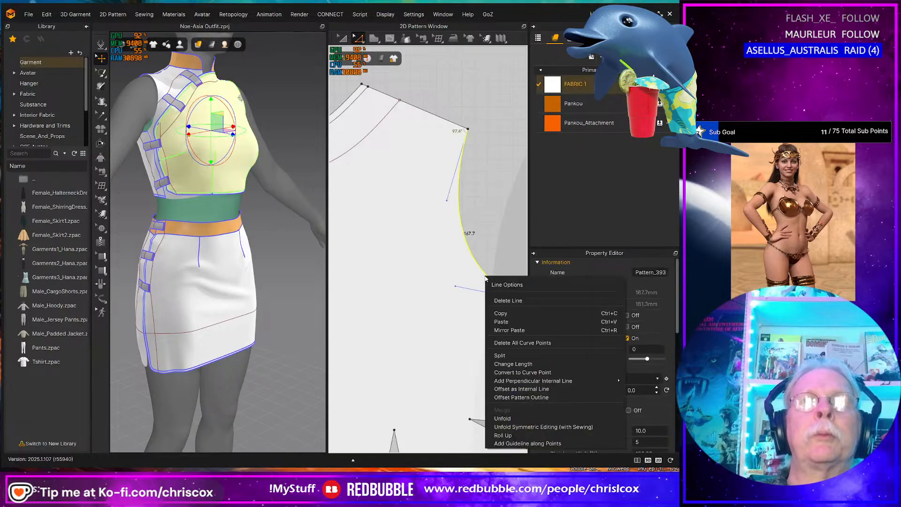
pyautogui.click(514, 389)
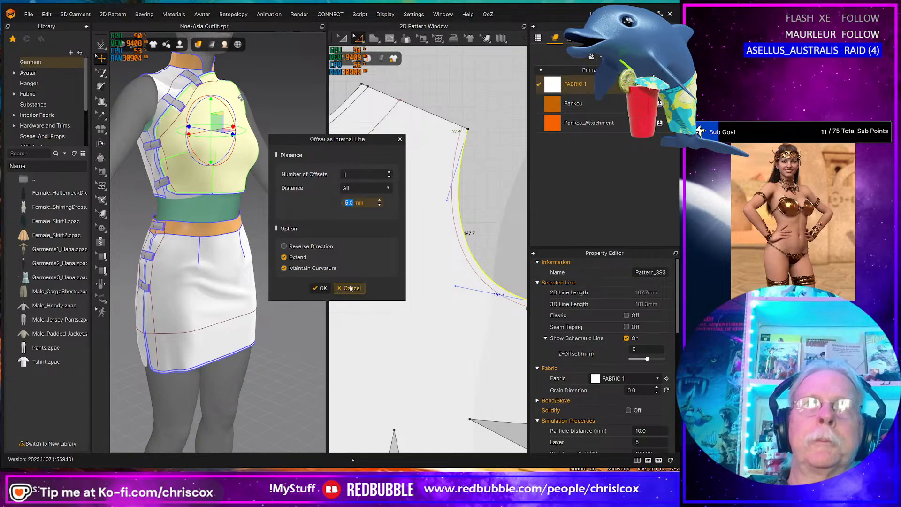
pyautogui.click(320, 289)
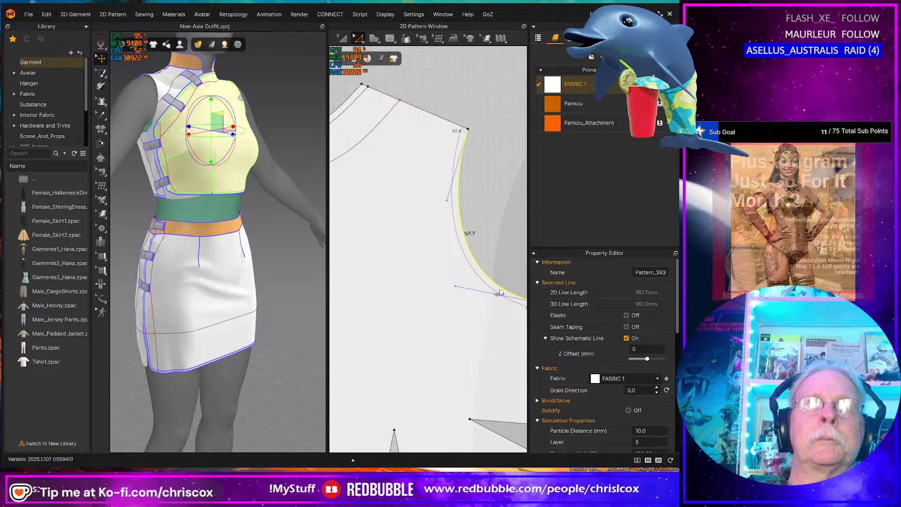
pyautogui.rightClick(491, 289)
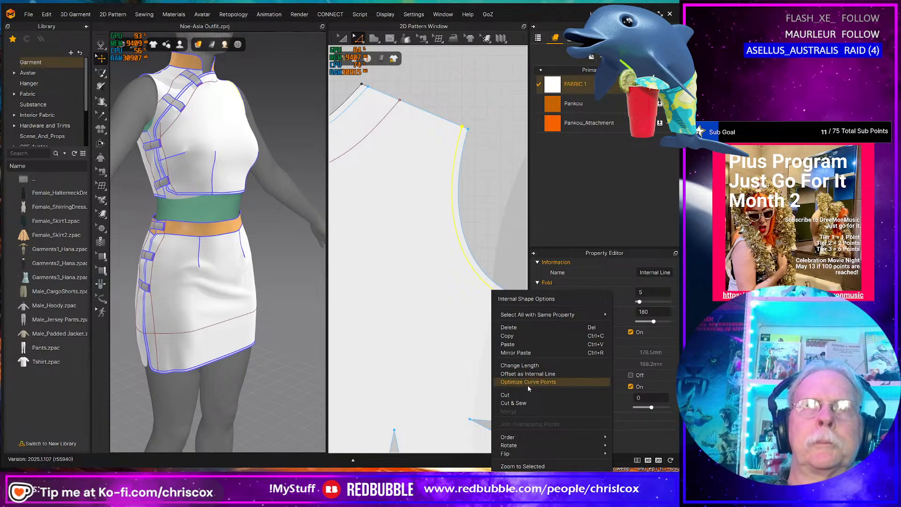
pyautogui.click(522, 403)
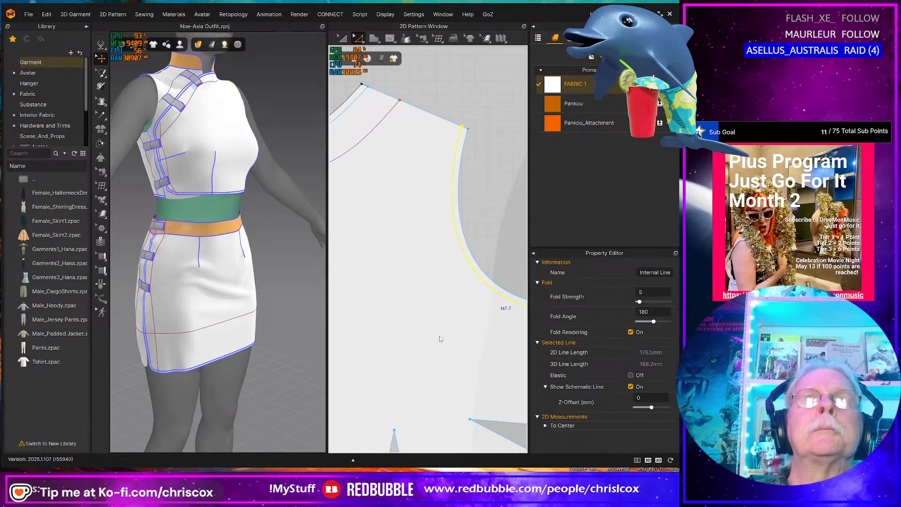
# Step: Examine the front and back bodice patterns and inspect the garment's armhole side in 3D
pyautogui.scroll(-8, 439, 339)
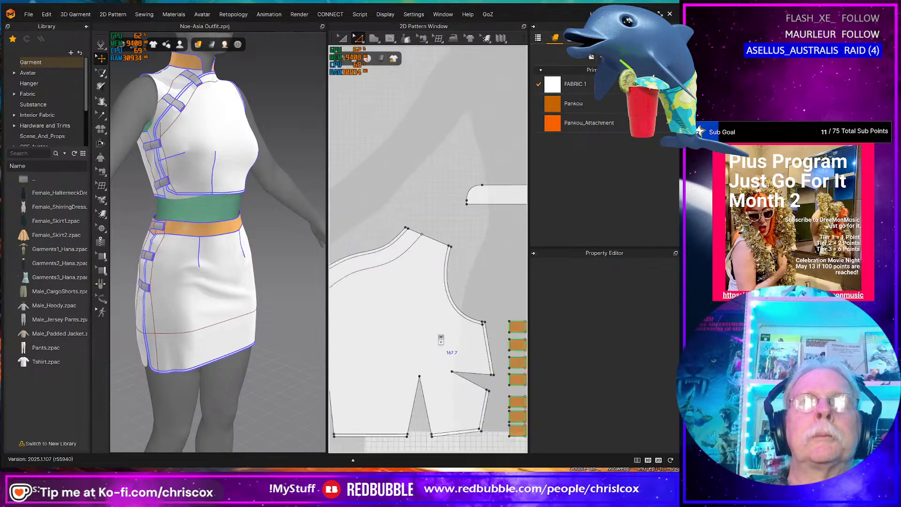
pyautogui.moveTo(443, 331); pyautogui.dragTo(485, 308, button='middle')
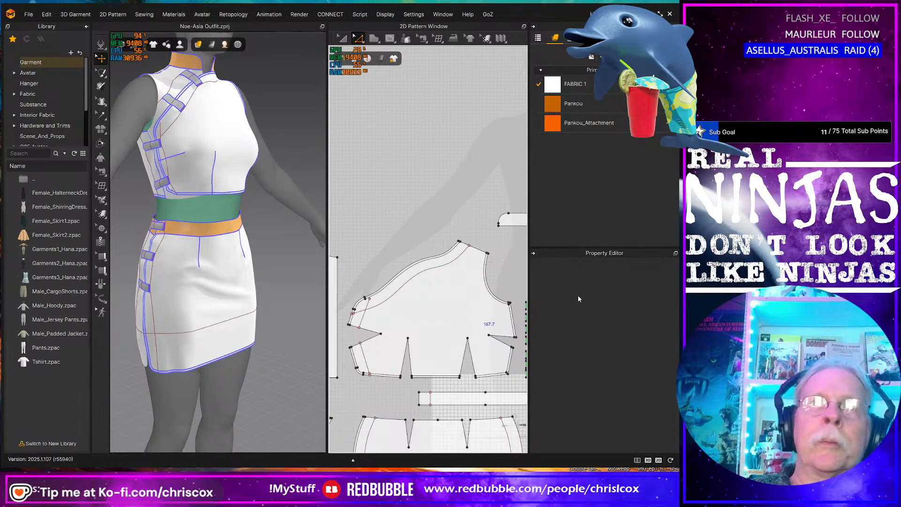
pyautogui.moveTo(427, 315); pyautogui.dragTo(498, 305, button='middle')
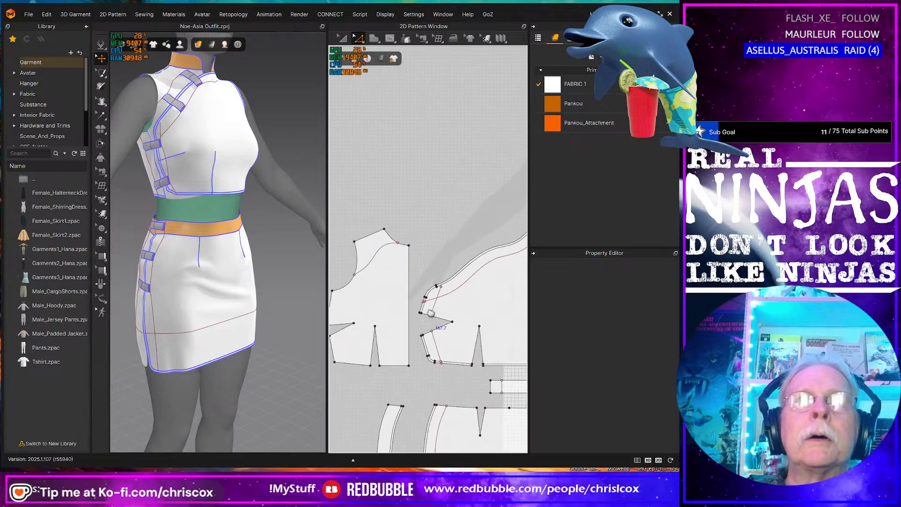
pyautogui.moveTo(394, 317); pyautogui.dragTo(446, 314, button='middle')
pyautogui.scroll(4, 425, 312)
pyautogui.scroll(-3, 424, 312)
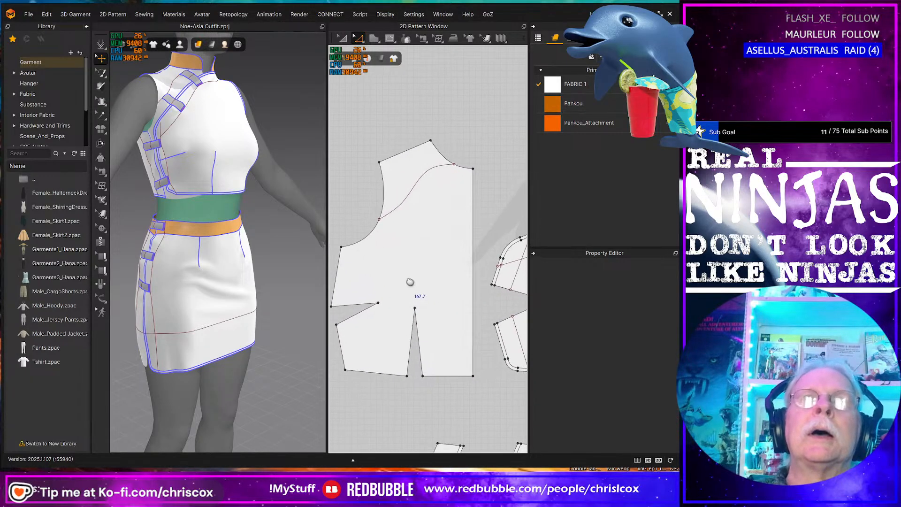
pyautogui.moveTo(419, 289); pyautogui.dragTo(408, 294, button='middle')
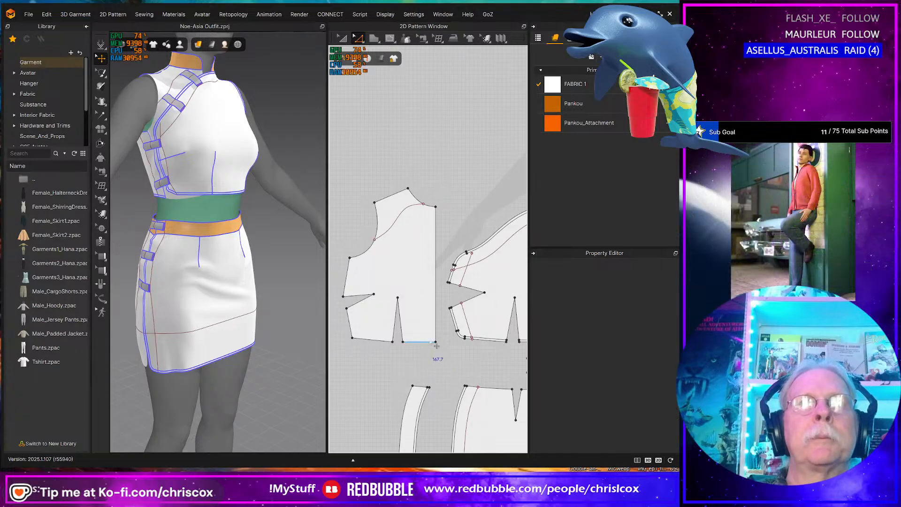
pyautogui.moveTo(425, 342); pyautogui.dragTo(294, 326, button='middle')
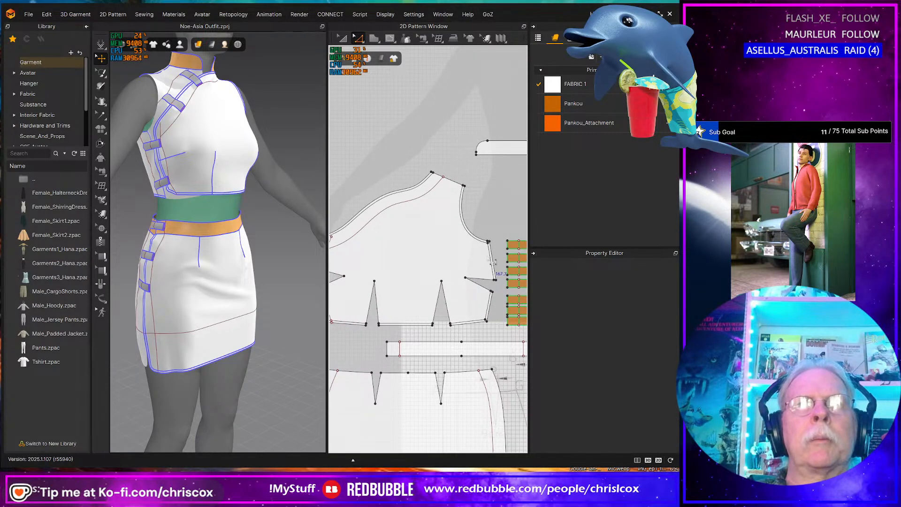
pyautogui.moveTo(264, 286); pyautogui.dragTo(481, 274, button='right')
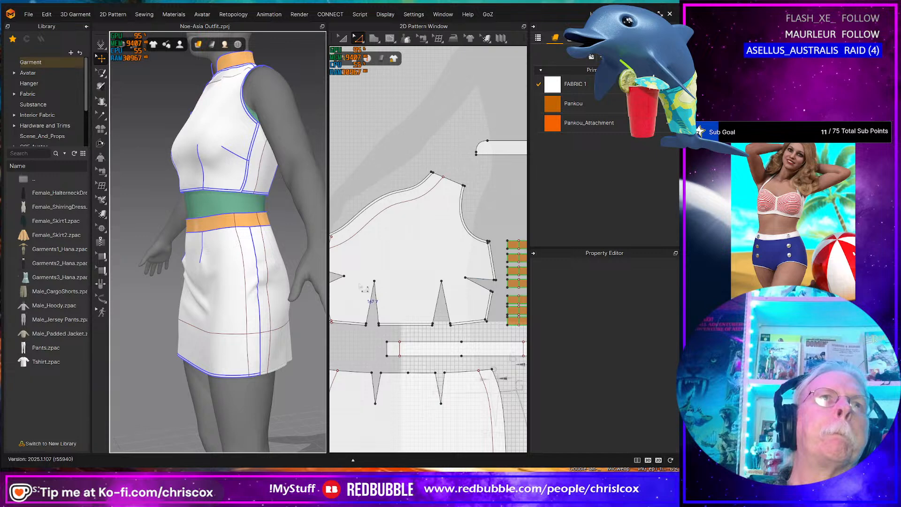
pyautogui.scroll(2, 283, 271)
pyautogui.scroll(3, 283, 271)
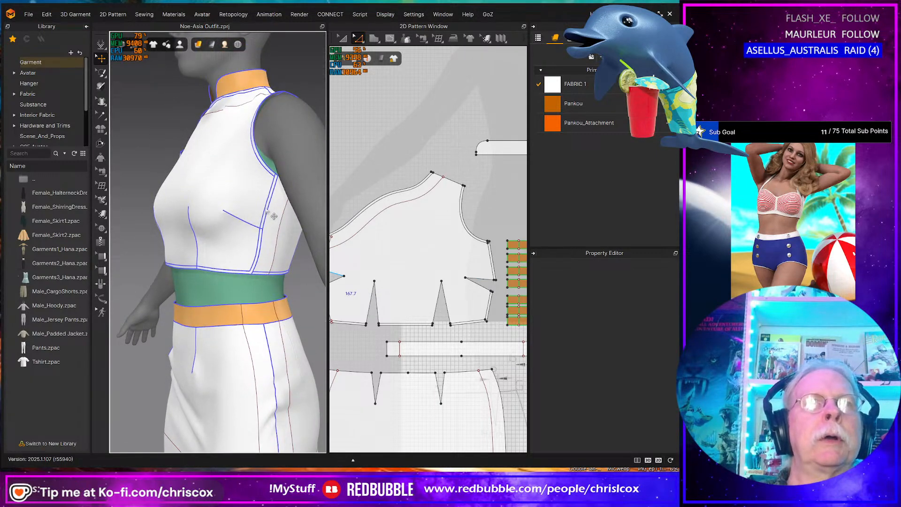
# Step: Undo the armhole offset and the cut-and-sew operations along the armhole, side edge and last hem section
pyautogui.click(487, 293)
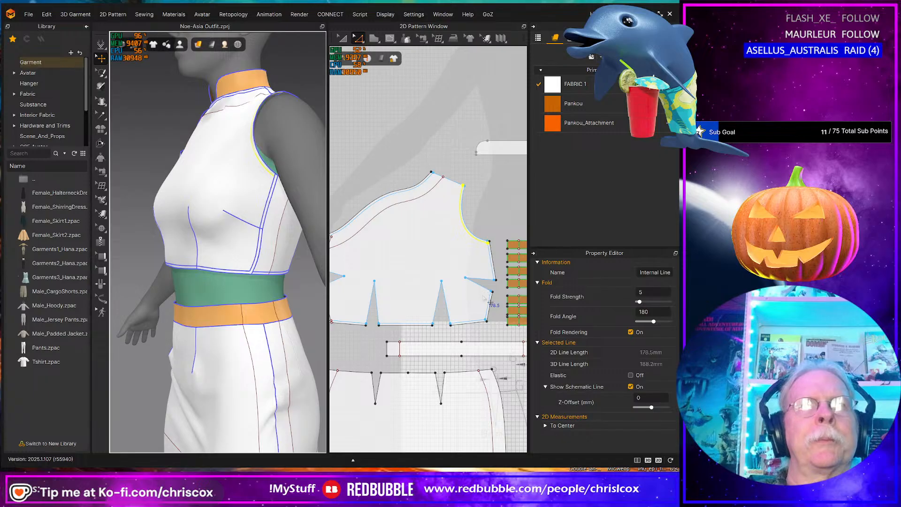
pyautogui.click(493, 299)
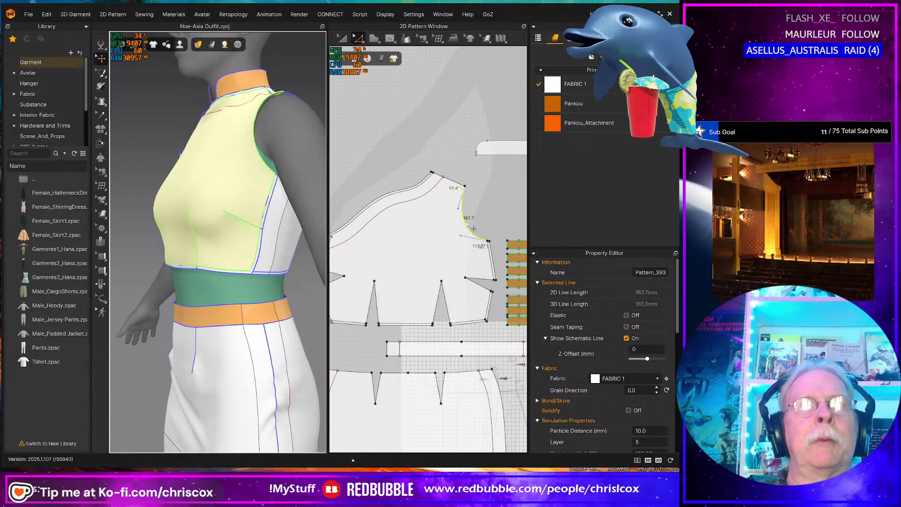
pyautogui.click(506, 282)
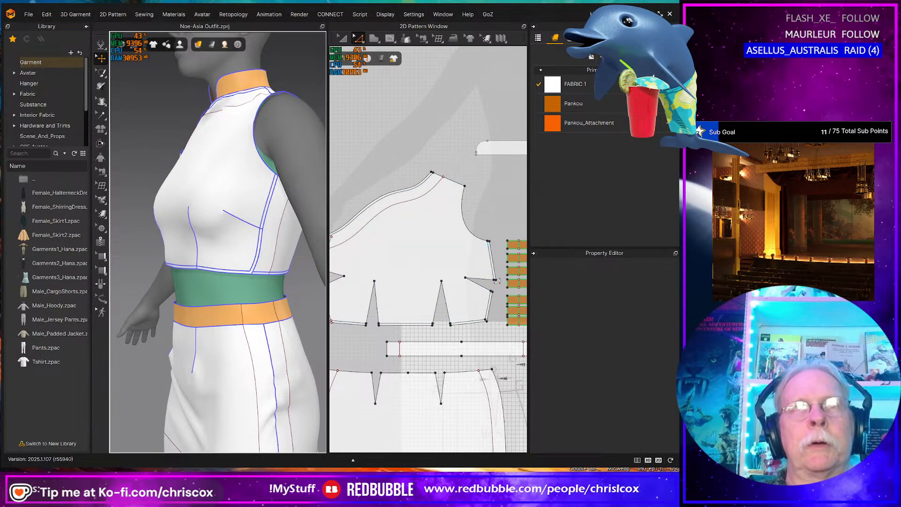
pyautogui.click(495, 280)
pyautogui.click(504, 297)
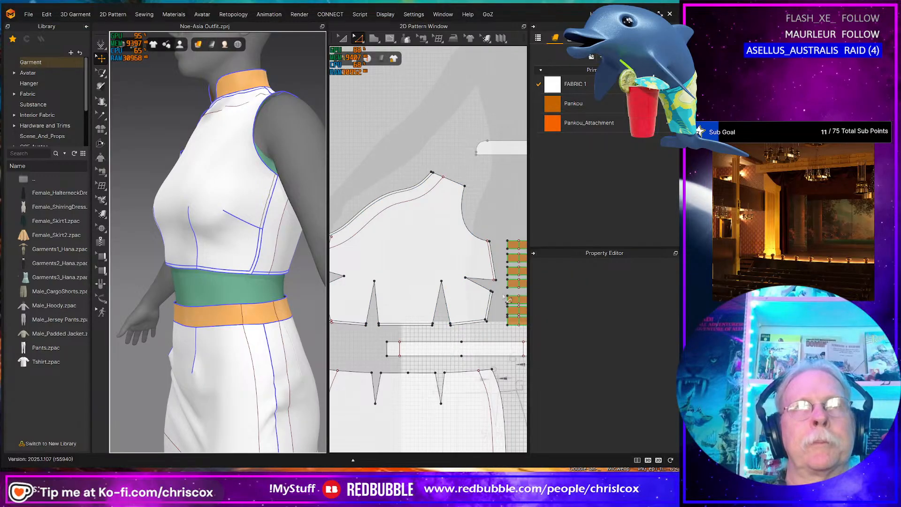
pyautogui.hotkey('ctrl', 'z')
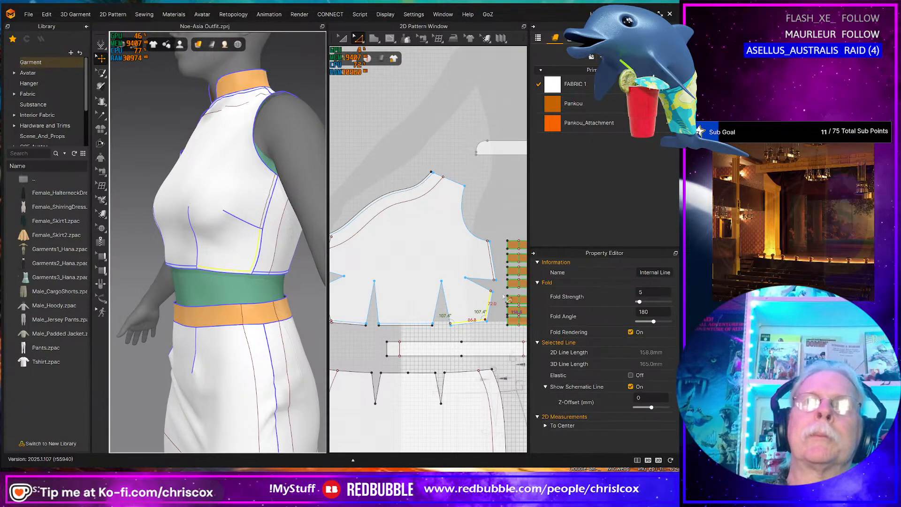
# Step: Delete the offset lines along the upper and lower side edge below the front bodice's armhole
pyautogui.click(493, 269)
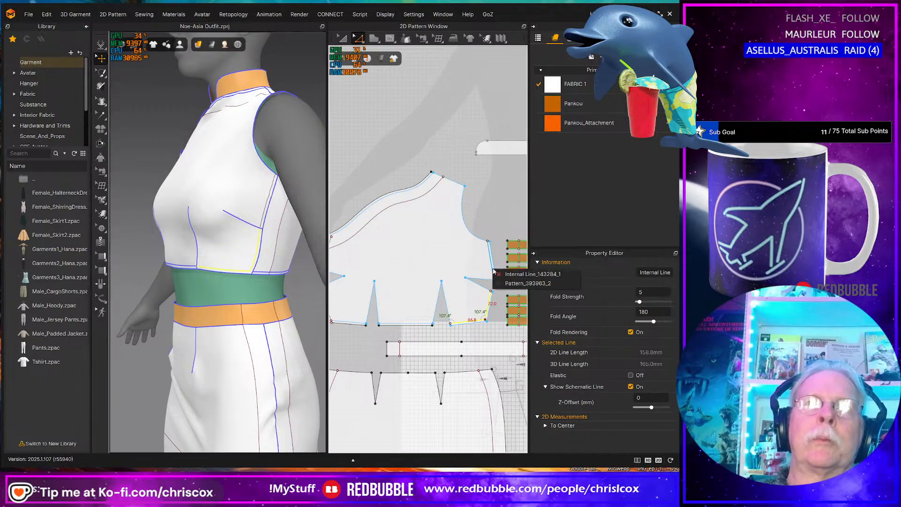
pyautogui.click(515, 284)
pyautogui.scroll(3, 499, 286)
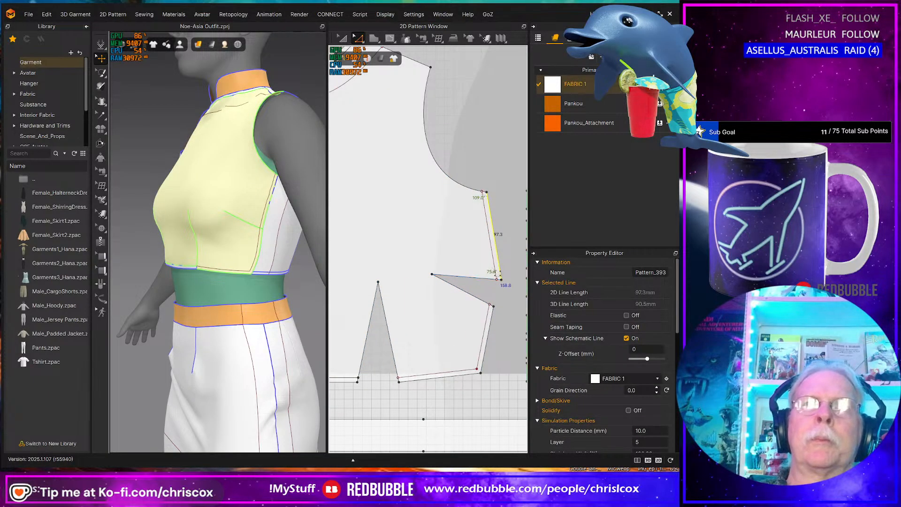
pyautogui.click(501, 273)
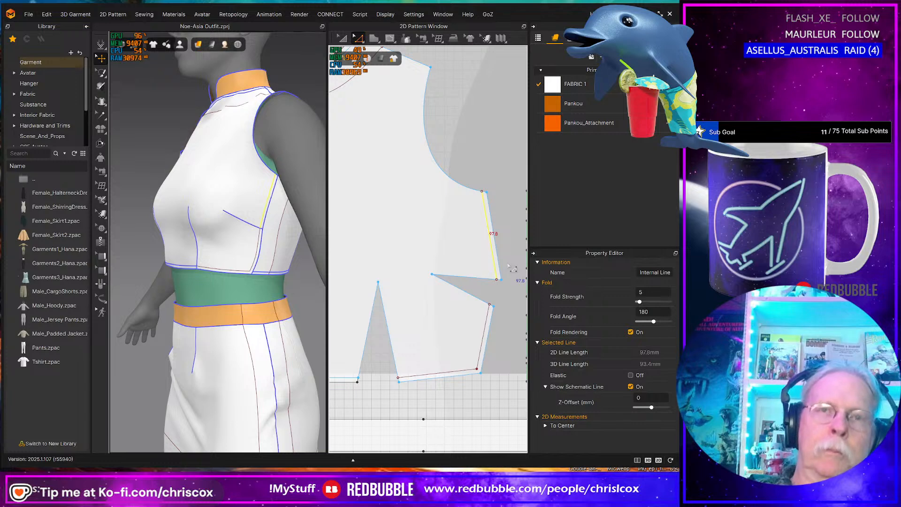
pyautogui.click(513, 268)
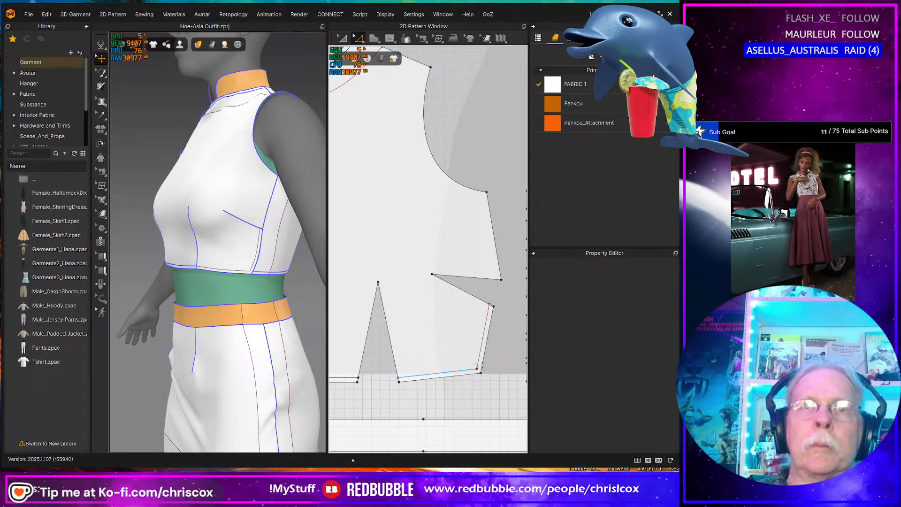
pyautogui.click(495, 309)
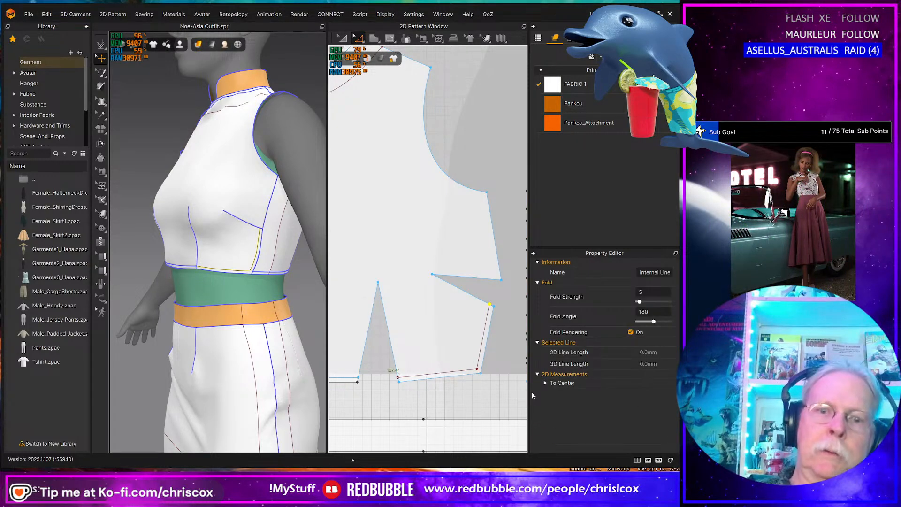
pyautogui.click(437, 389)
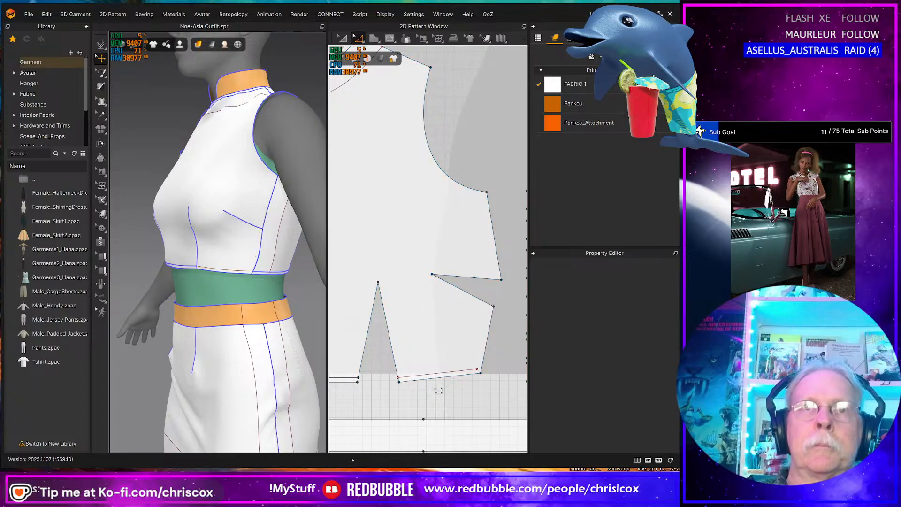
# Step: Extend the offset hem line beyond the second waist dart to the pattern outline with Extend/Trim & Add Point, and cut and sew along it
pyautogui.click(456, 373)
pyautogui.rightClick(451, 374)
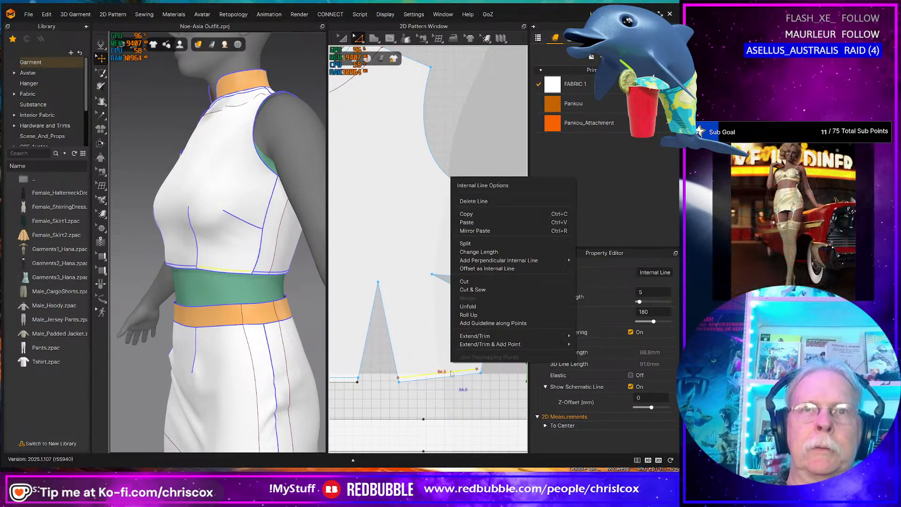
pyautogui.moveTo(500, 345)
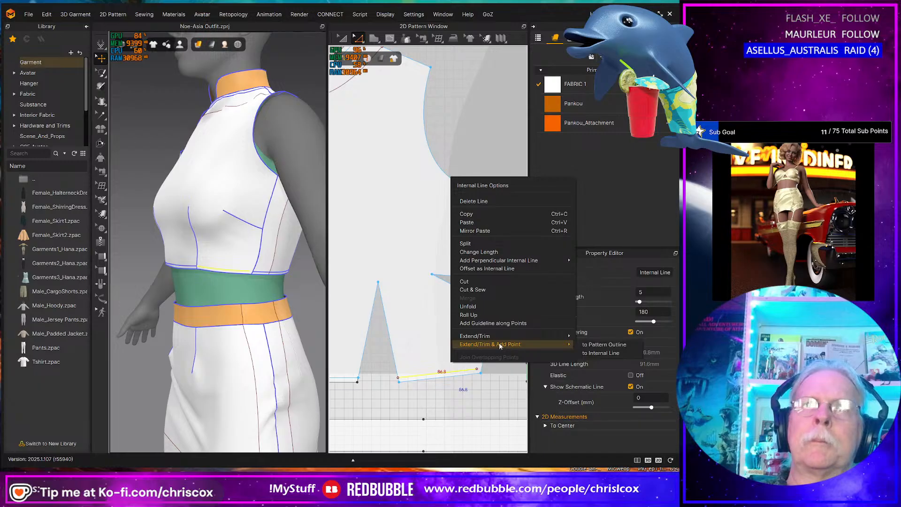
pyautogui.click(603, 345)
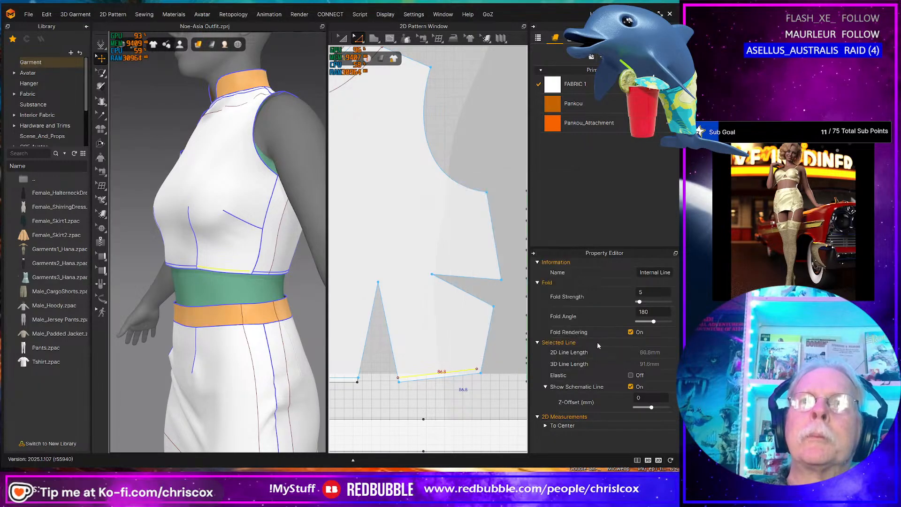
pyautogui.rightClick(454, 374)
pyautogui.click(472, 299)
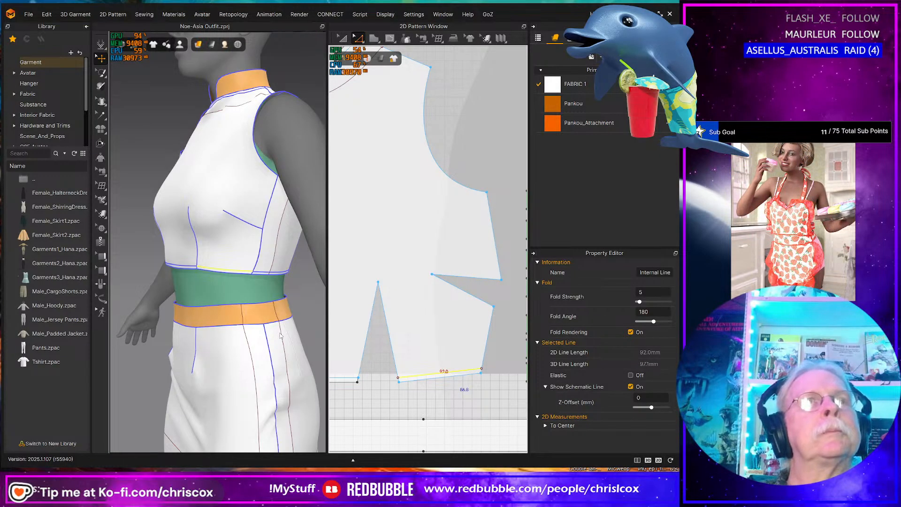
# Step: Select the underlying front bodice panel on the garment's buckled side and locate its pattern piece
pyautogui.moveTo(275, 339); pyautogui.dragTo(131, 298, button='right')
pyautogui.click(214, 287)
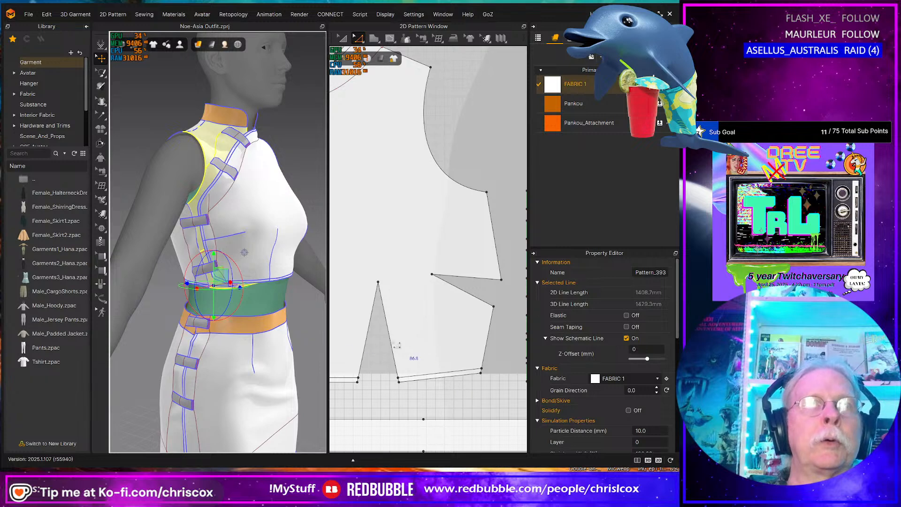
pyautogui.moveTo(397, 344); pyautogui.dragTo(519, 327, button='middle')
pyautogui.moveTo(398, 348); pyautogui.dragTo(516, 345, button='middle')
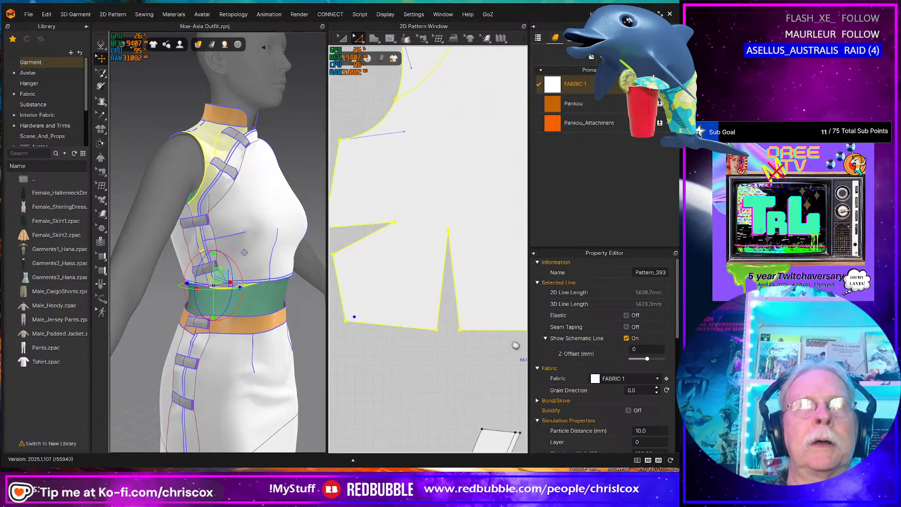
pyautogui.moveTo(373, 329); pyautogui.dragTo(394, 347, button='middle')
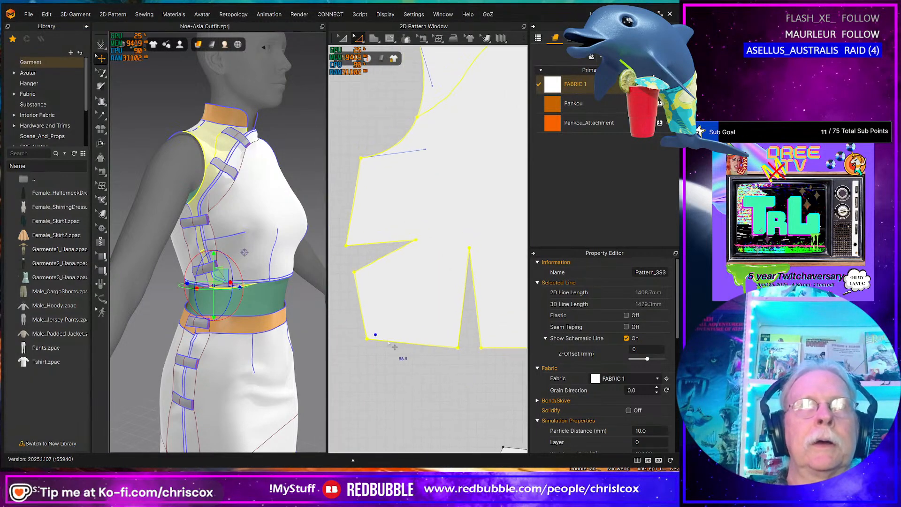
pyautogui.click(424, 346)
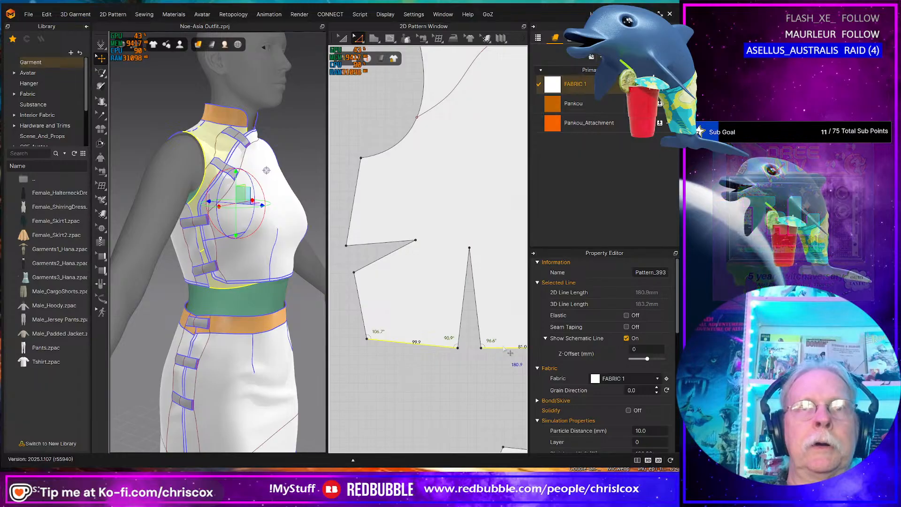
pyautogui.scroll(-2, 506, 350)
pyautogui.moveTo(506, 351); pyautogui.dragTo(435, 331, button='middle')
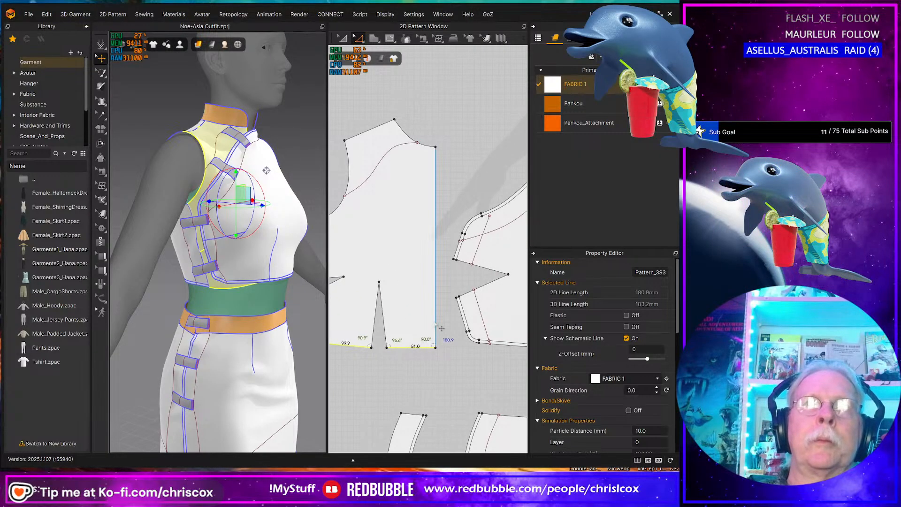
pyautogui.click(442, 328)
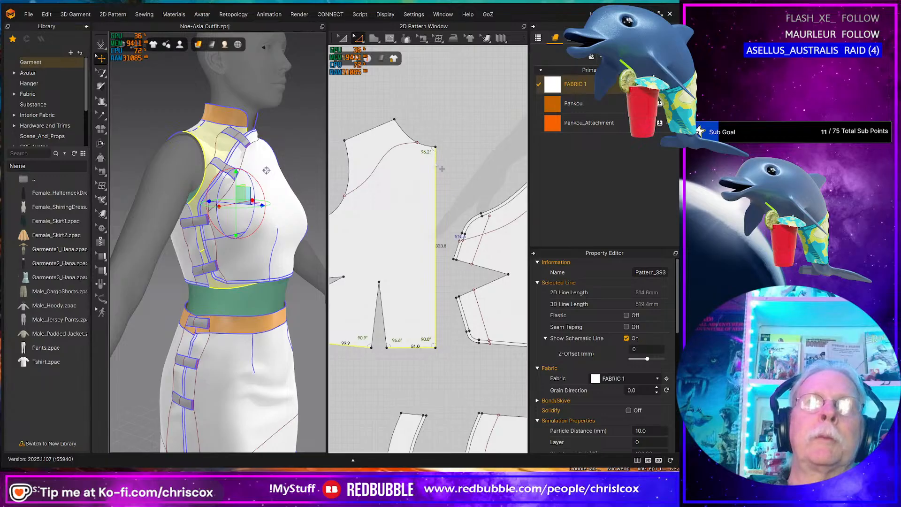
pyautogui.click(434, 150)
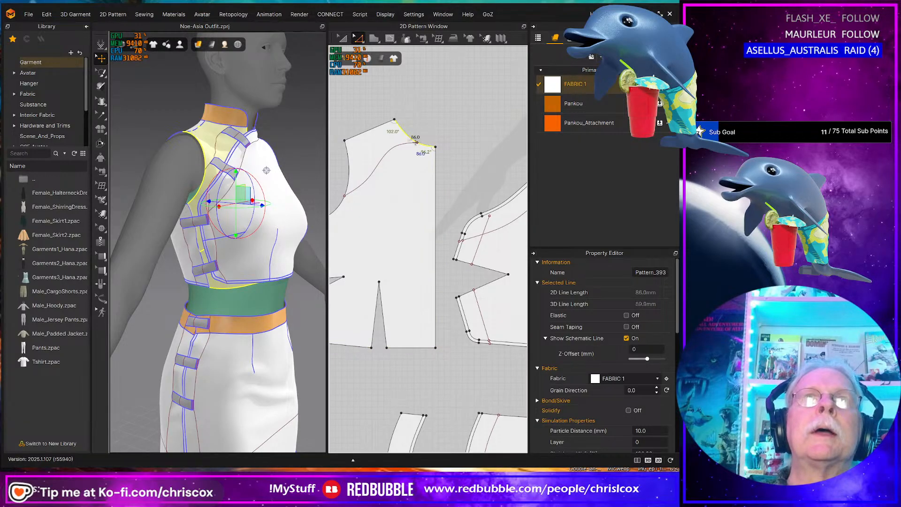
pyautogui.rightClick(408, 136)
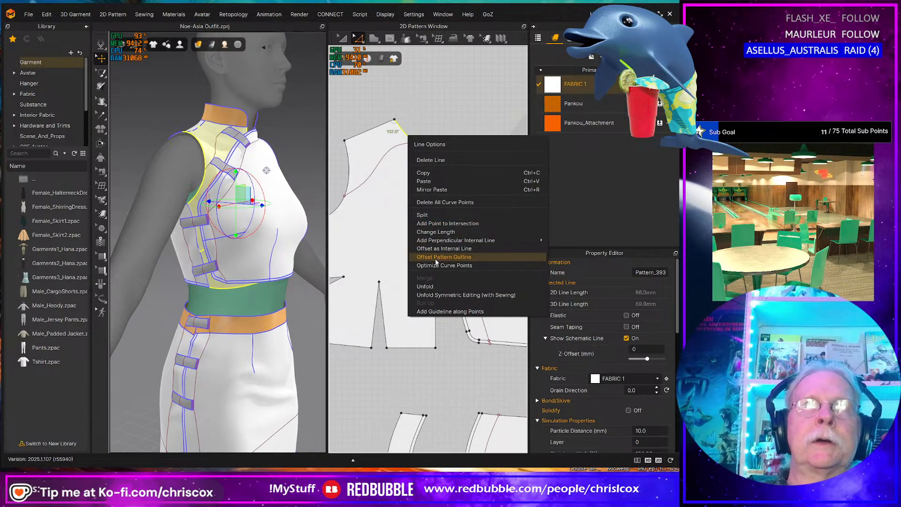
# Step: Offset the underlying front panel's hem sections and straight vertical edge inward by 5 mm as internal lines, and cut and sew along them
pyautogui.click(356, 354)
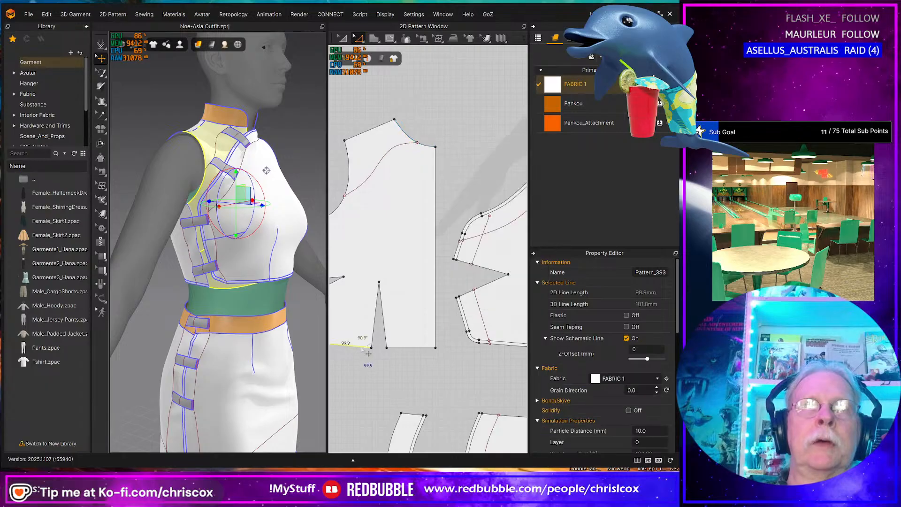
pyautogui.click(412, 350)
pyautogui.keyDown('shift'); pyautogui.click(436, 317); pyautogui.keyUp('shift')
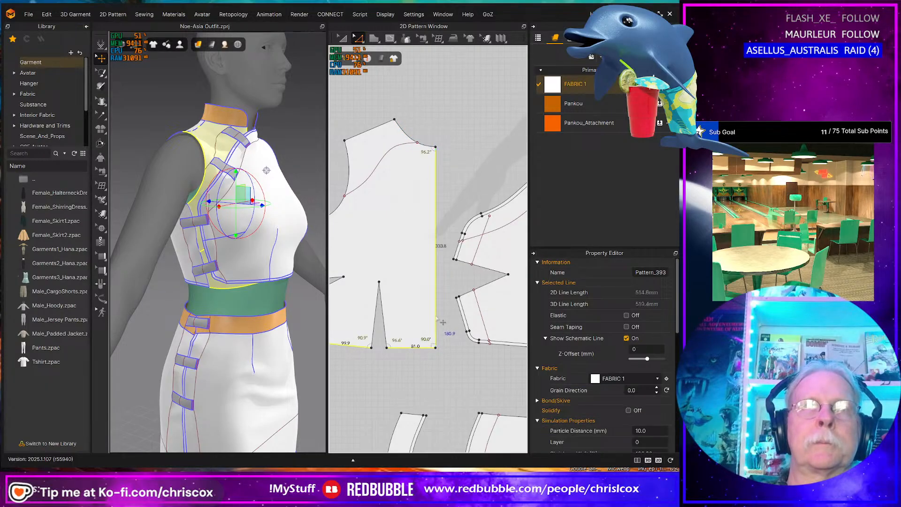
pyautogui.rightClick(442, 322)
pyautogui.click(470, 384)
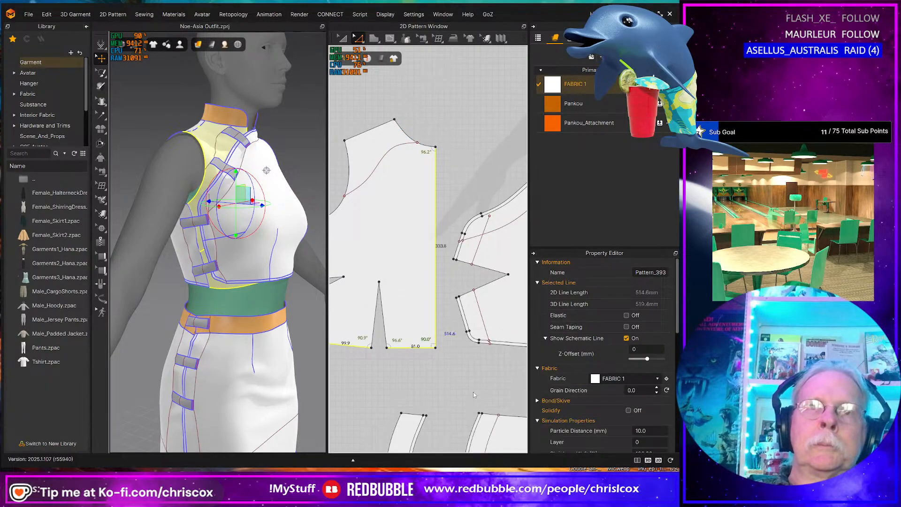
pyautogui.click(321, 288)
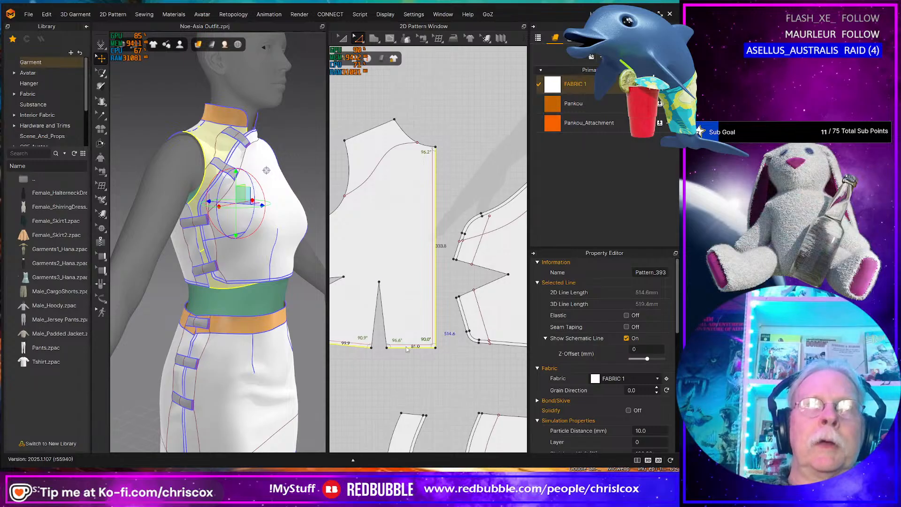
pyautogui.rightClick(403, 347)
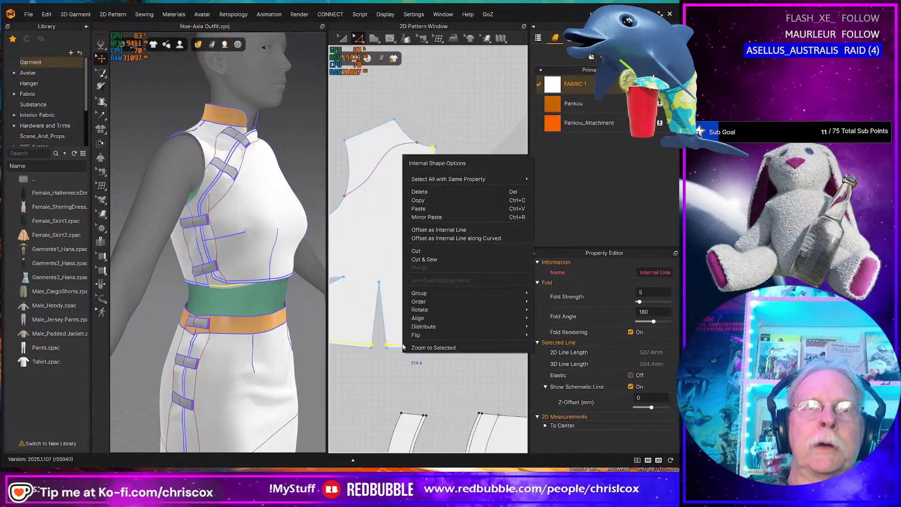
pyautogui.click(429, 260)
# Step: Offset the underlying front panel's neckline and armhole as 5 mm internal lines, and cut and sew along them
pyautogui.moveTo(423, 151); pyautogui.dragTo(431, 157)
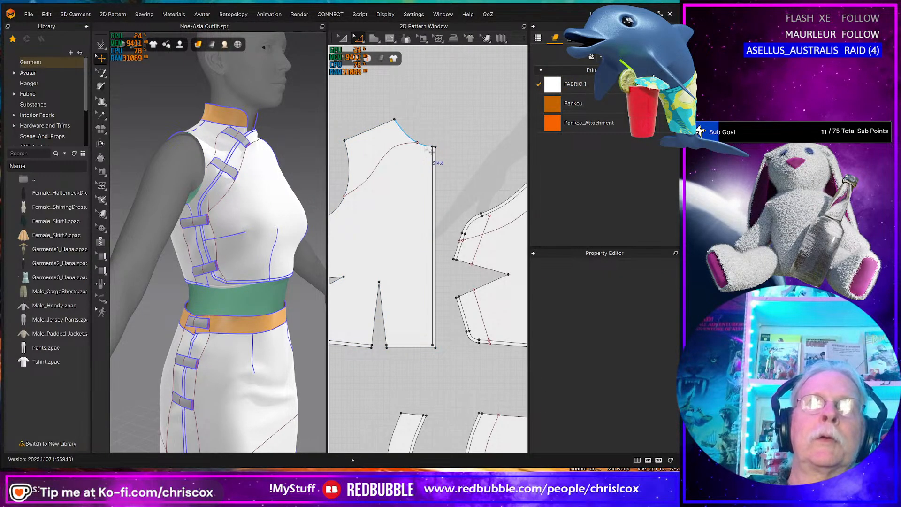
pyautogui.click(431, 151)
pyautogui.moveTo(359, 209); pyautogui.dragTo(402, 219, button='middle')
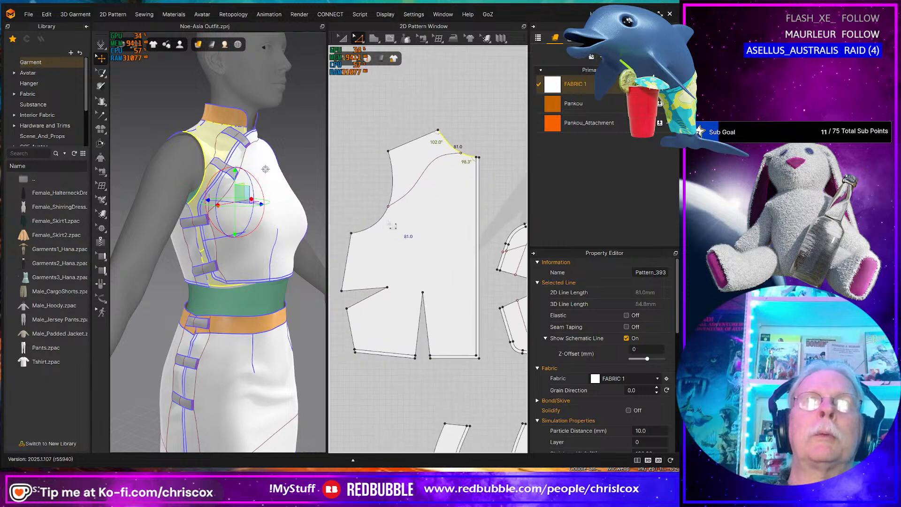
pyautogui.rightClick(380, 224)
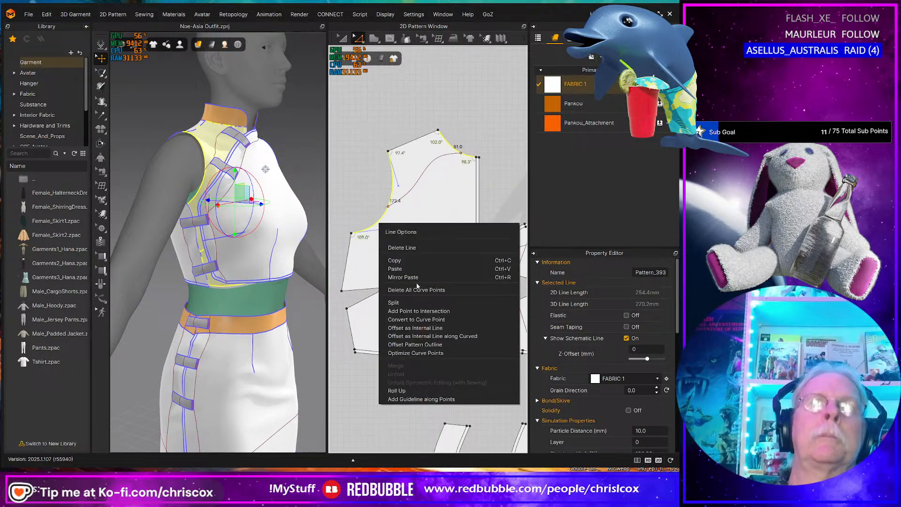
pyautogui.click(425, 329)
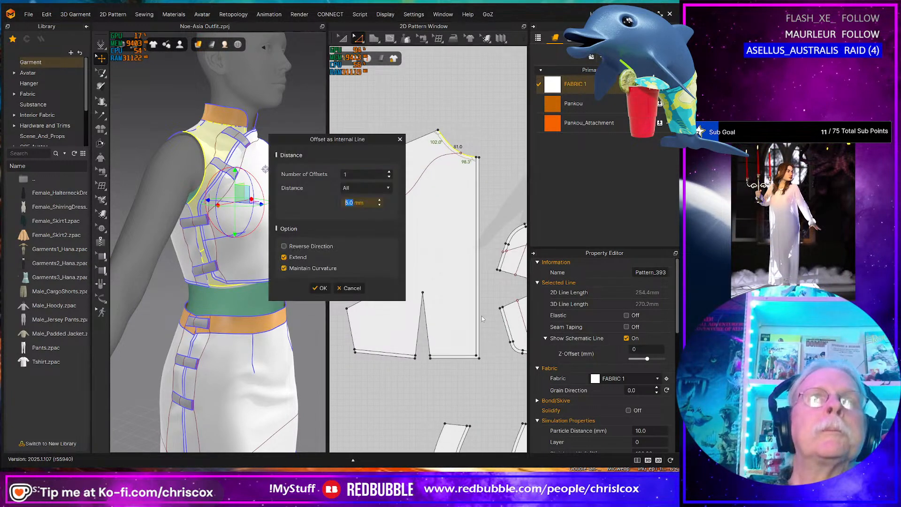
pyautogui.click(322, 289)
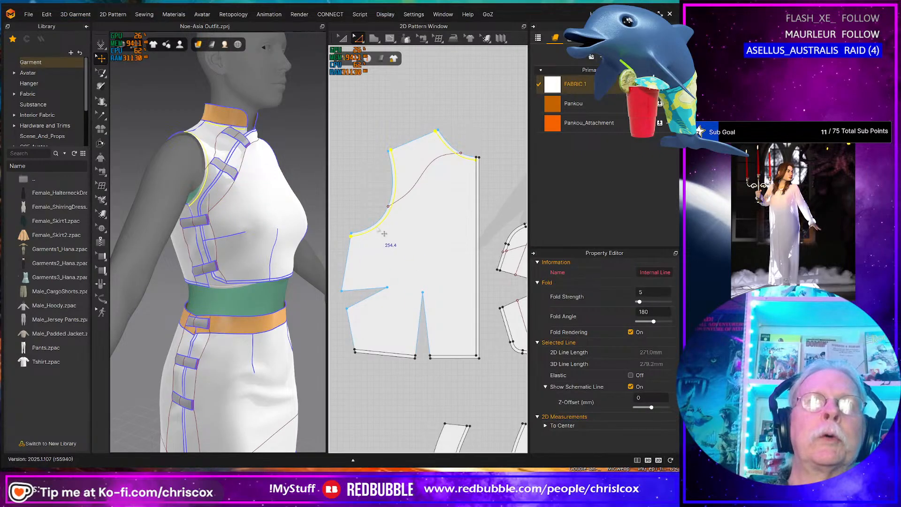
pyautogui.rightClick(378, 228)
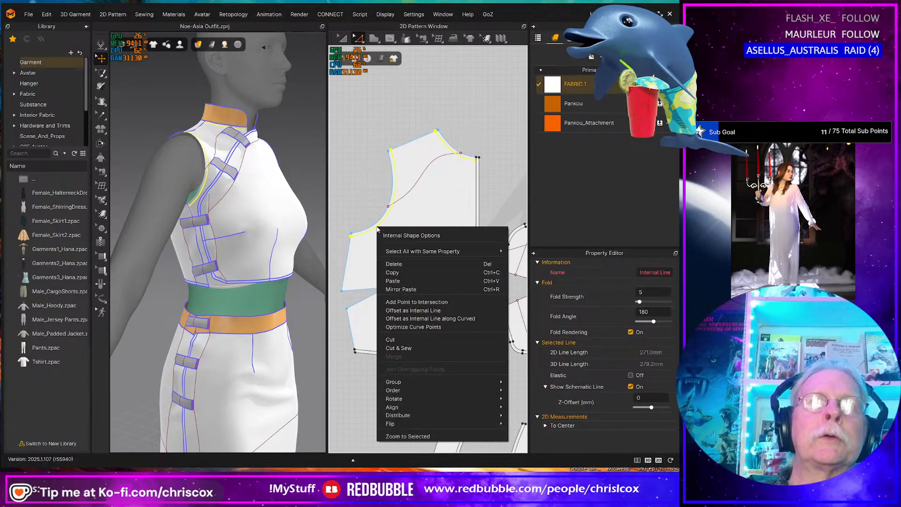
pyautogui.click(408, 350)
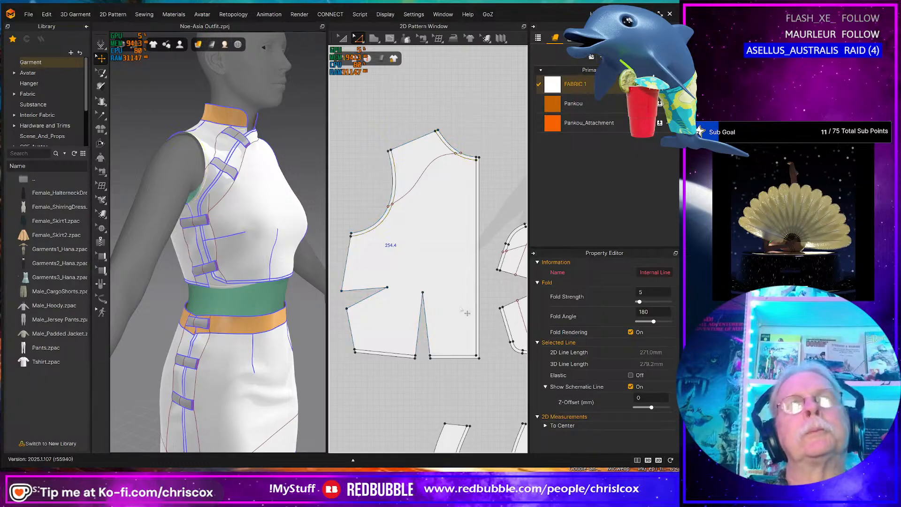
# Step: Offset the back bodice's neckline and both armholes as 5 mm internal lines, and cut and sew along them
pyautogui.scroll(-3, 460, 306)
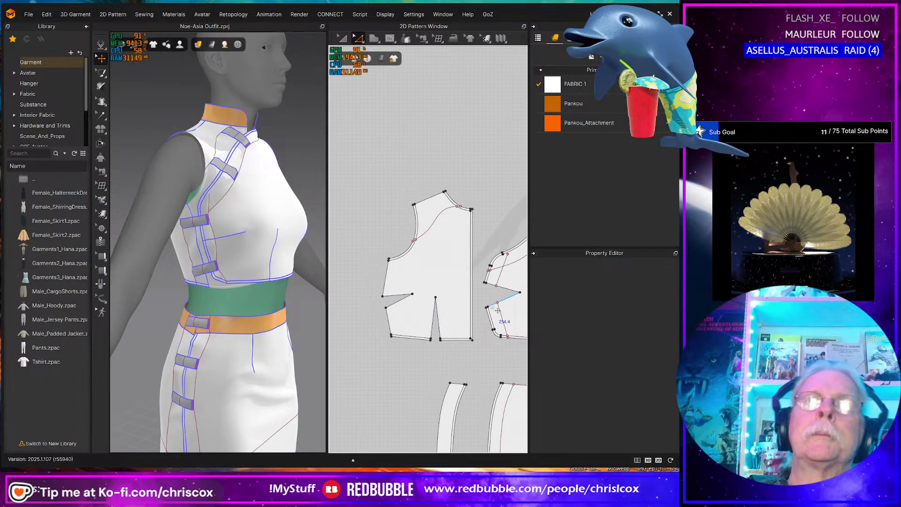
pyautogui.moveTo(498, 311); pyautogui.dragTo(378, 305, button='middle')
pyautogui.moveTo(461, 302); pyautogui.dragTo(378, 299, button='middle')
pyautogui.moveTo(488, 300); pyautogui.dragTo(382, 305, button='middle')
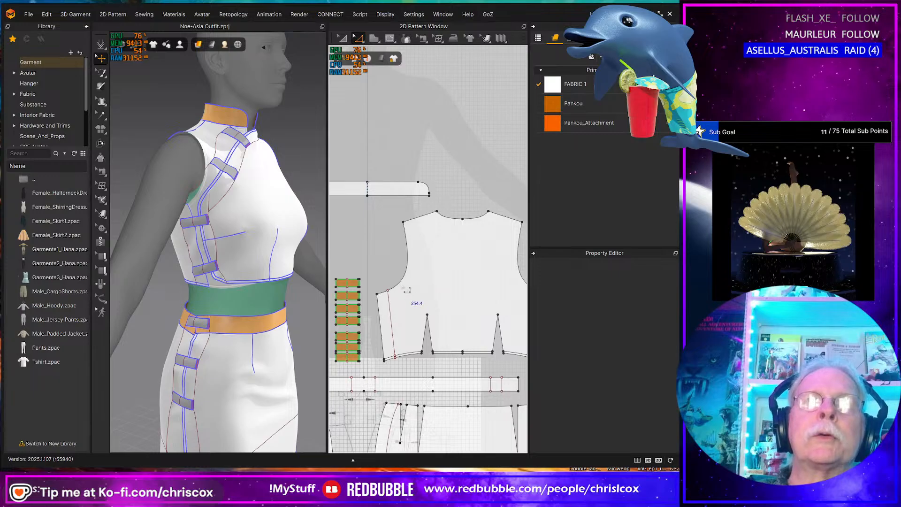
pyautogui.click(407, 290)
pyautogui.keyDown('shift'); pyautogui.click(460, 223); pyautogui.keyUp('shift')
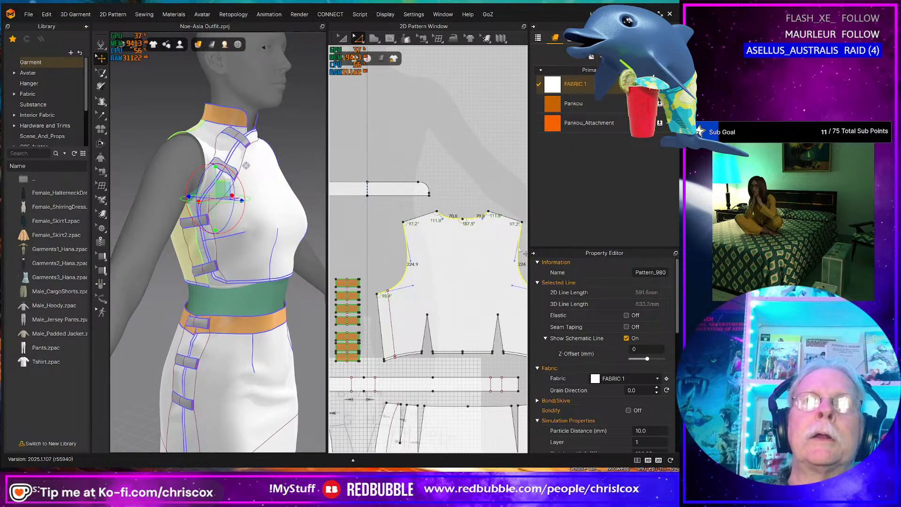
pyautogui.moveTo(523, 254); pyautogui.dragTo(489, 248, button='middle')
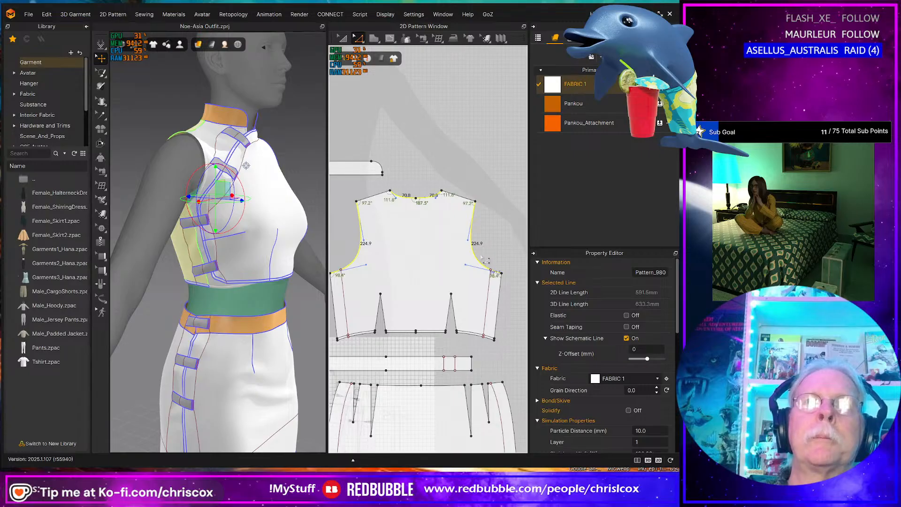
pyautogui.rightClick(484, 259)
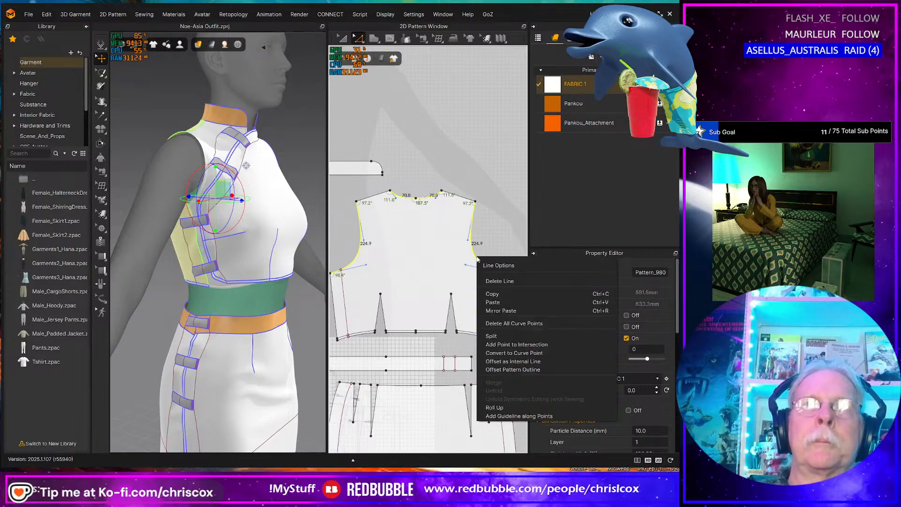
pyautogui.click(513, 361)
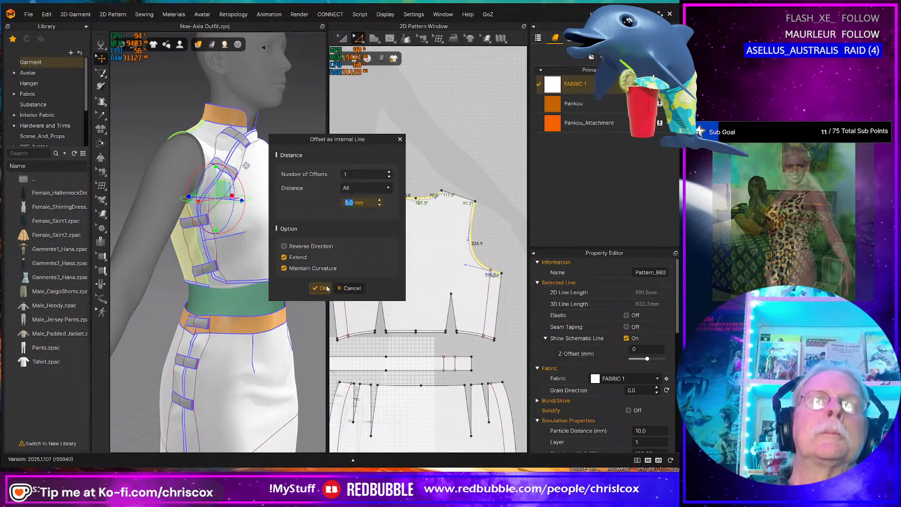
pyautogui.press('Return')
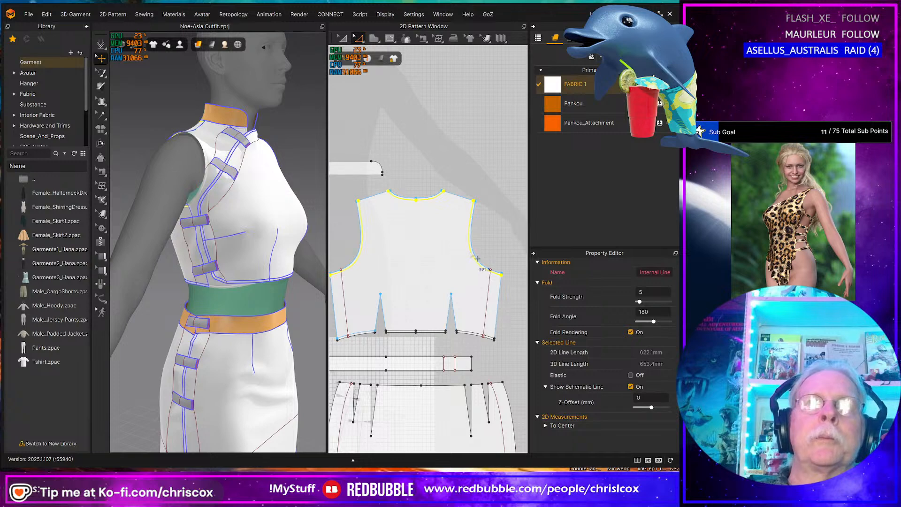
pyautogui.rightClick(473, 253)
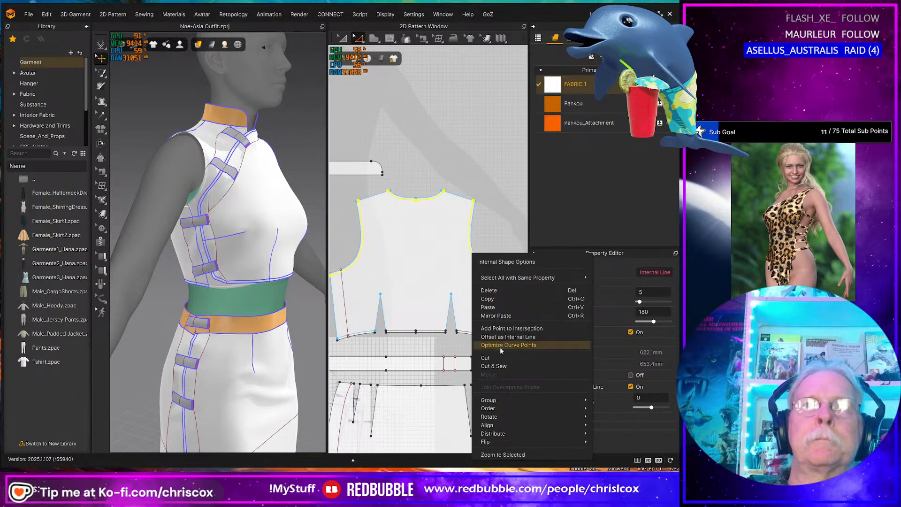
pyautogui.click(498, 364)
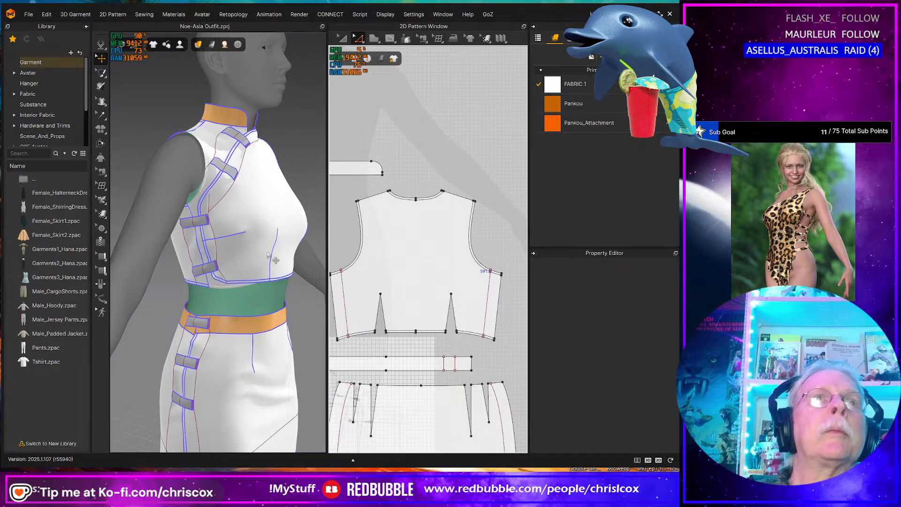
# Step: Select the shoulder underlap panel of the bodice and simulate the outfit, with all 2D patterns in view
pyautogui.moveTo(268, 254); pyautogui.dragTo(281, 265, button='middle')
pyautogui.click(226, 142)
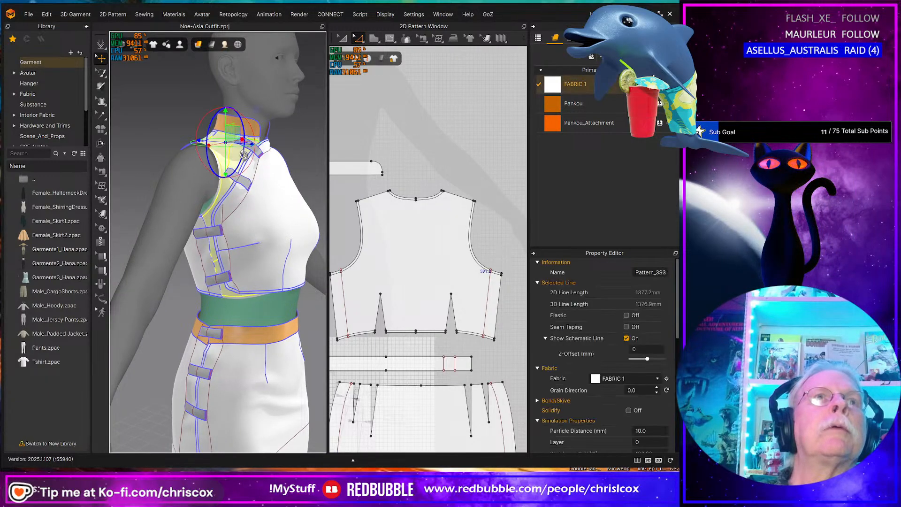
pyautogui.moveTo(265, 208); pyautogui.dragTo(249, 199, button='right')
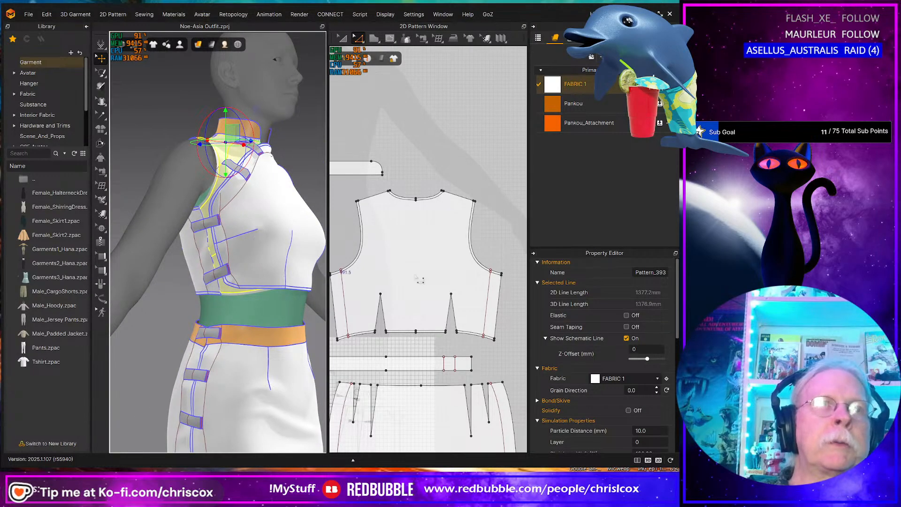
pyautogui.scroll(-5, 422, 276)
pyautogui.moveTo(423, 276); pyautogui.dragTo(473, 250, button='right')
pyautogui.press('space')
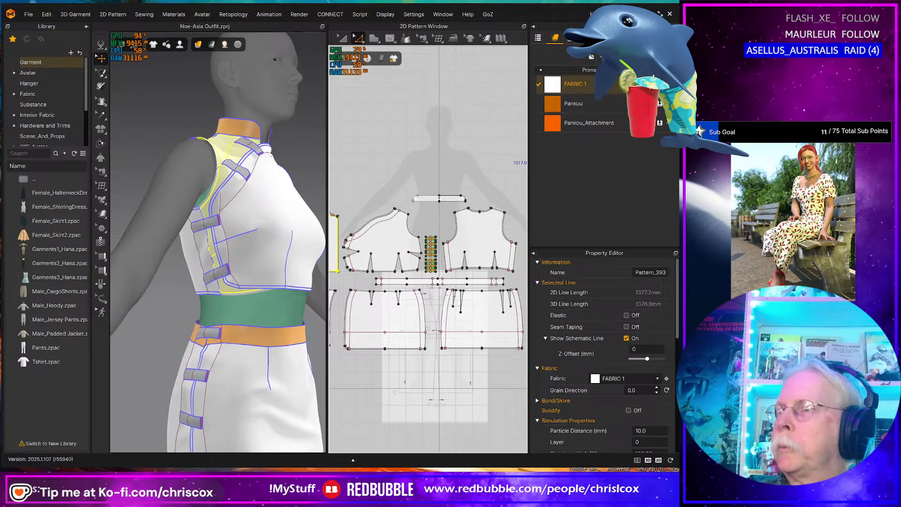
# Step: Check which processes load the system in Task Manager, sorting them by GPU and by CPU usage, and close it
pyautogui.hotkey('ctrl', 'shift', 'Escape')
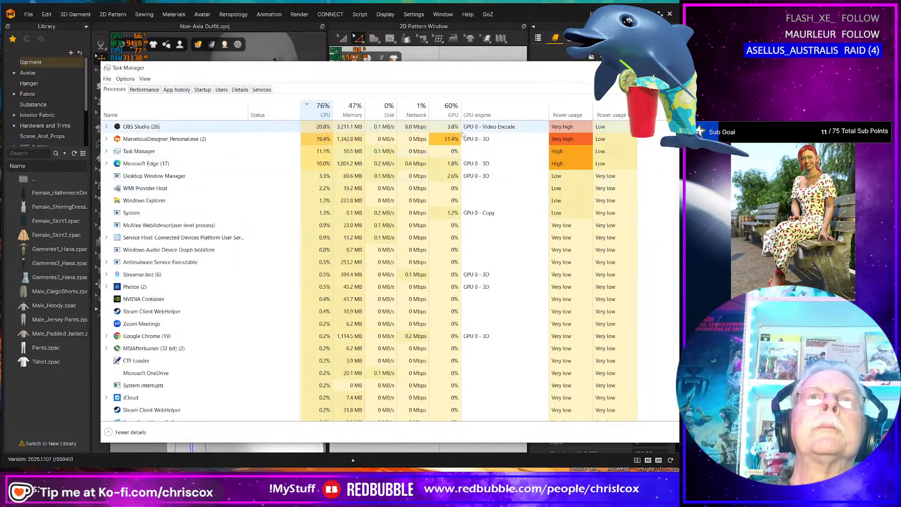
pyautogui.click(450, 110)
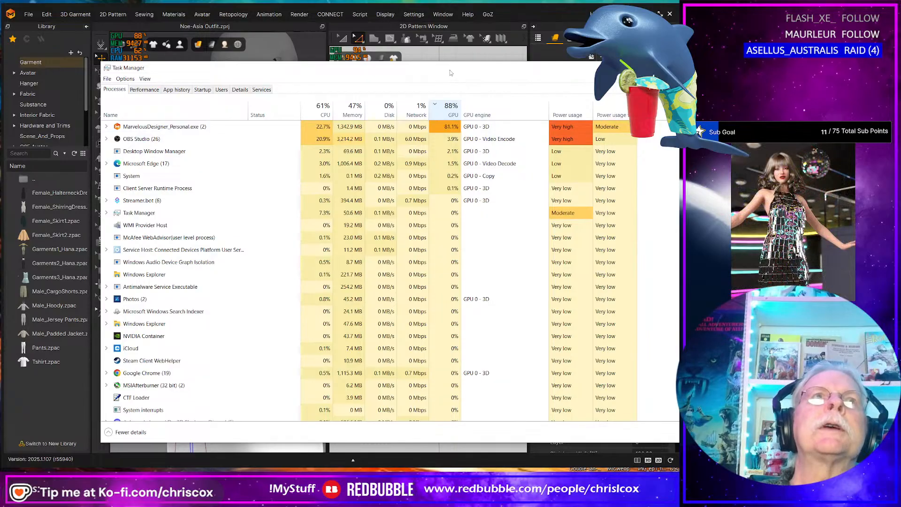
pyautogui.moveTo(449, 73); pyautogui.dragTo(479, 96)
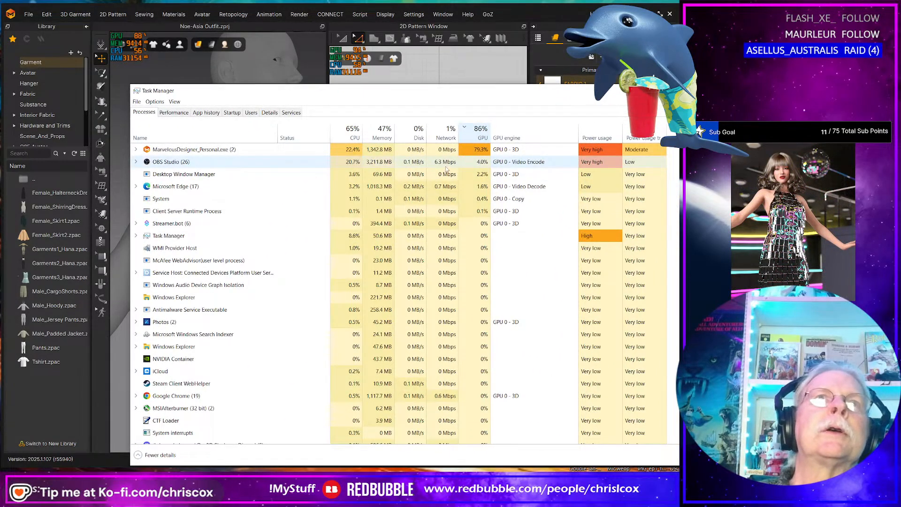
pyautogui.click(352, 133)
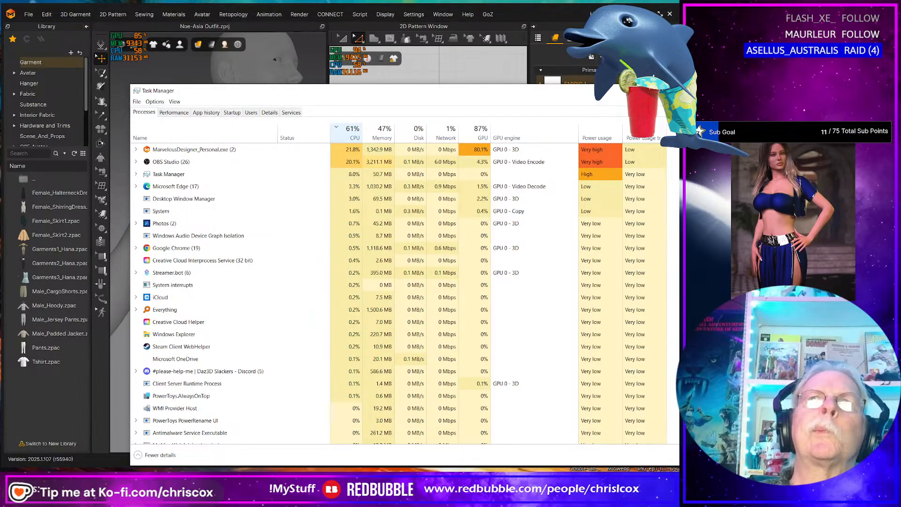
pyautogui.click(623, 90)
# Step: Review the full outfit on the avatar from the front and side, and save the project
pyautogui.scroll(-2, 275, 251)
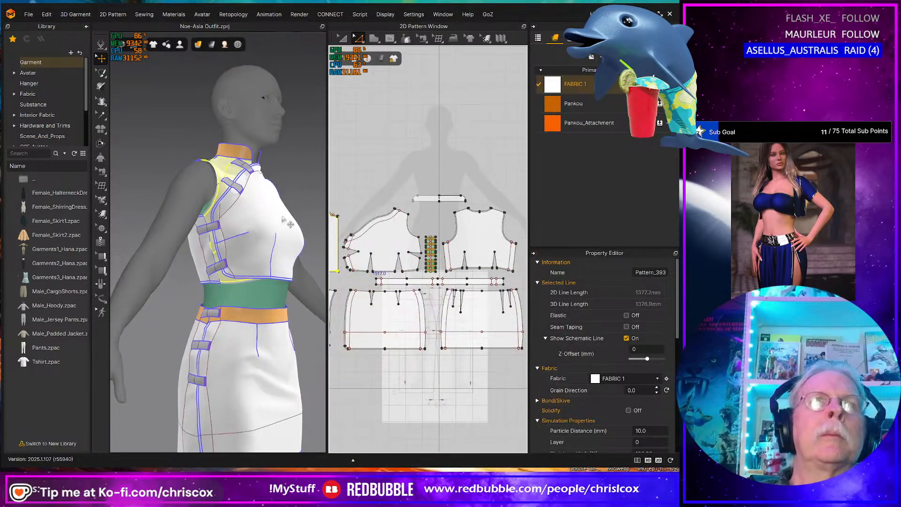
pyautogui.moveTo(294, 172); pyautogui.dragTo(274, 177, button='right')
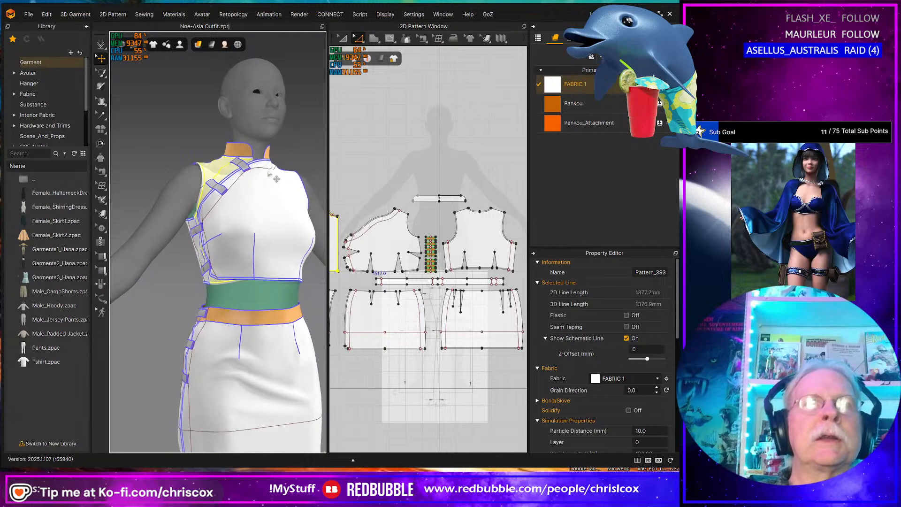
pyautogui.moveTo(270, 219); pyautogui.dragTo(282, 222, button='right')
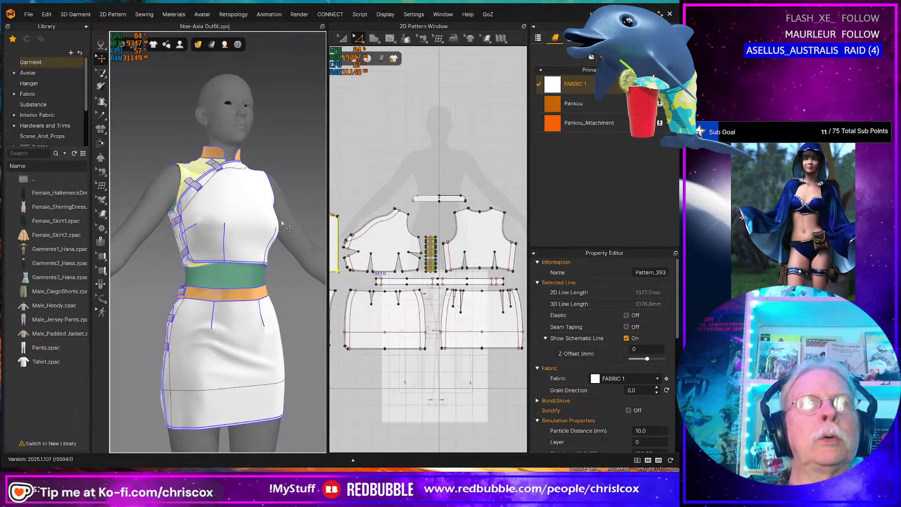
pyautogui.moveTo(294, 158); pyautogui.dragTo(309, 175, button='right')
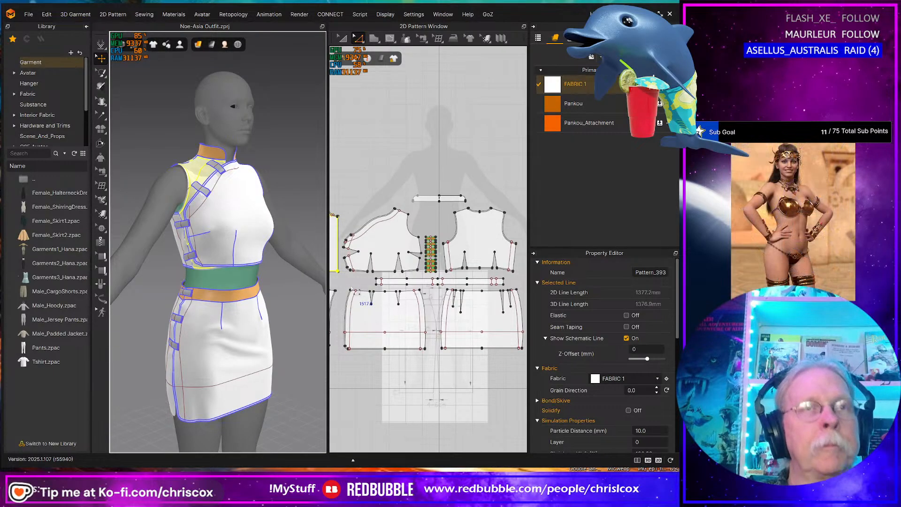
pyautogui.hotkey('ctrl', 's')
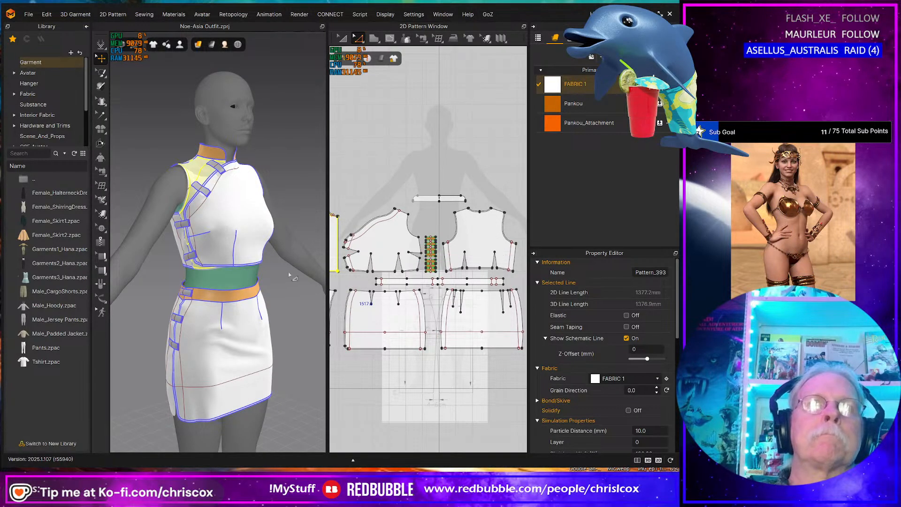
# Step: Examine the strap closures along the shoulder, bodice side, waistband and skirt, and the fit of the front bodice
pyautogui.moveTo(242, 254); pyautogui.dragTo(288, 260, button='right')
pyautogui.scroll(6, 288, 260)
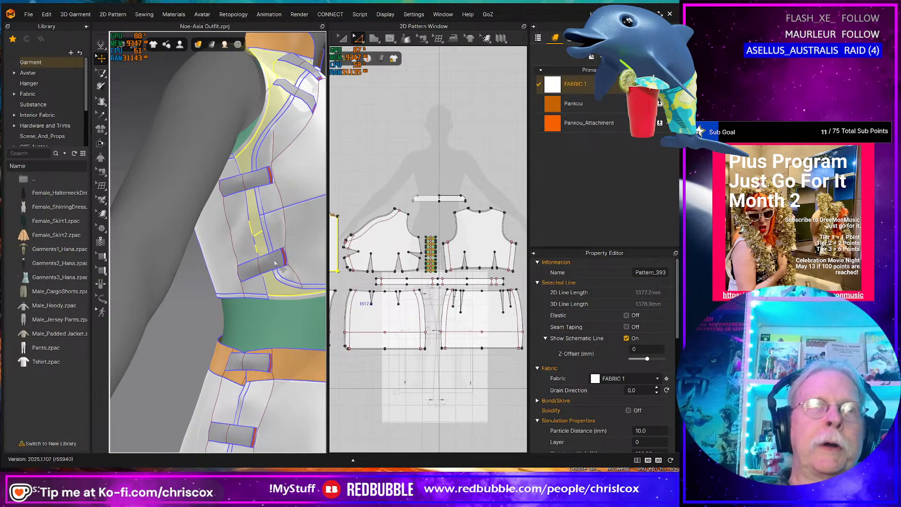
pyautogui.moveTo(274, 296); pyautogui.dragTo(248, 183, button='middle')
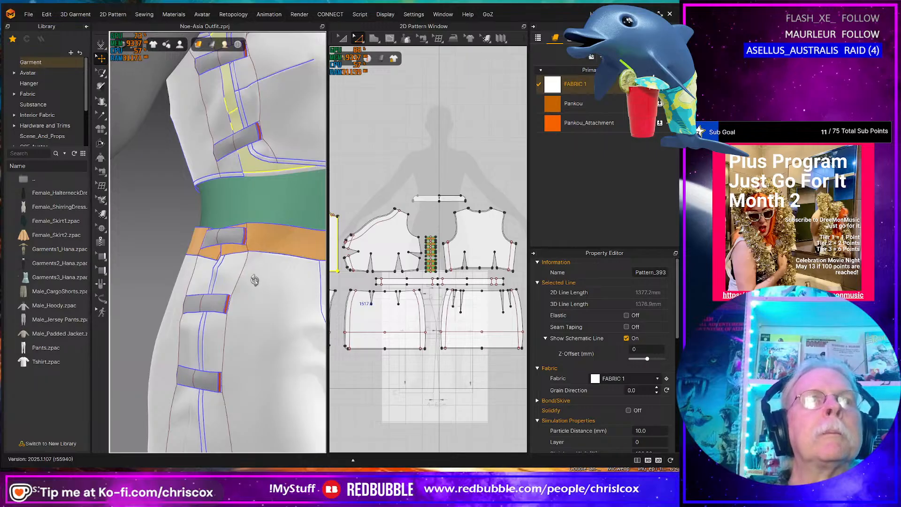
pyautogui.moveTo(254, 280); pyautogui.dragTo(238, 294, button='right')
pyautogui.scroll(2, 237, 255)
pyautogui.moveTo(242, 220); pyautogui.dragTo(254, 276, button='middle')
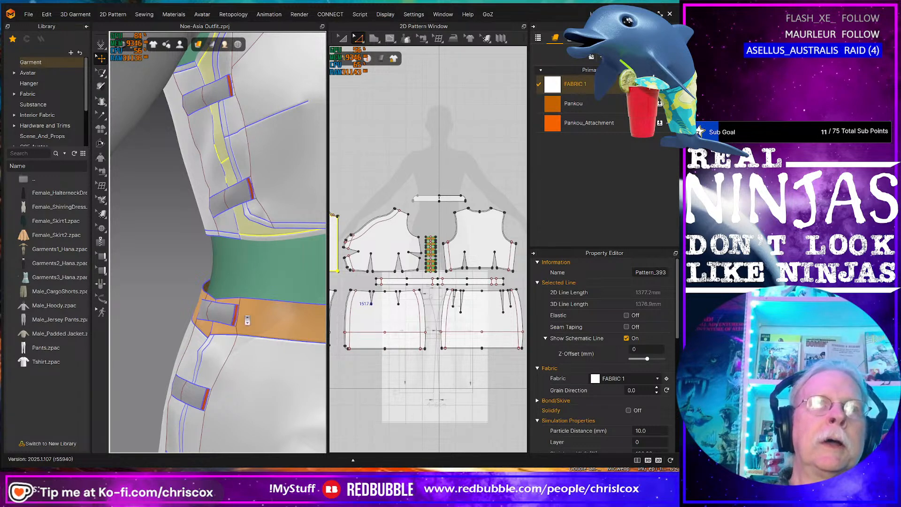
pyautogui.scroll(-1, 246, 318)
pyautogui.moveTo(259, 169); pyautogui.dragTo(260, 280, button='middle')
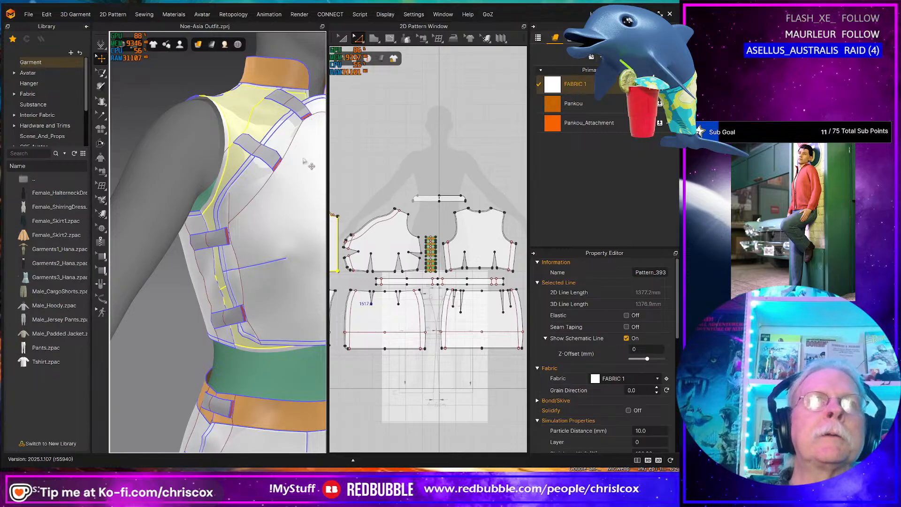
pyautogui.moveTo(303, 161); pyautogui.dragTo(292, 188, button='middle')
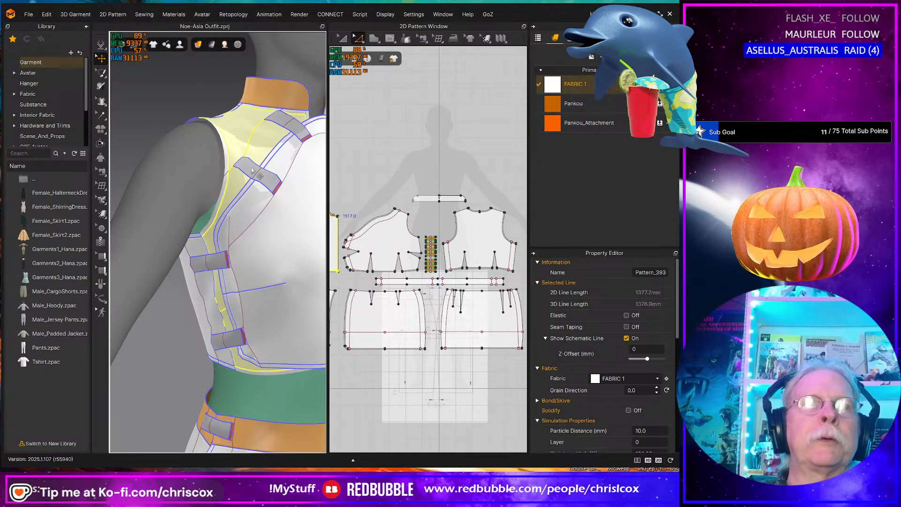
pyautogui.moveTo(251, 291); pyautogui.dragTo(210, 271, button='right')
pyautogui.scroll(-3, 232, 273)
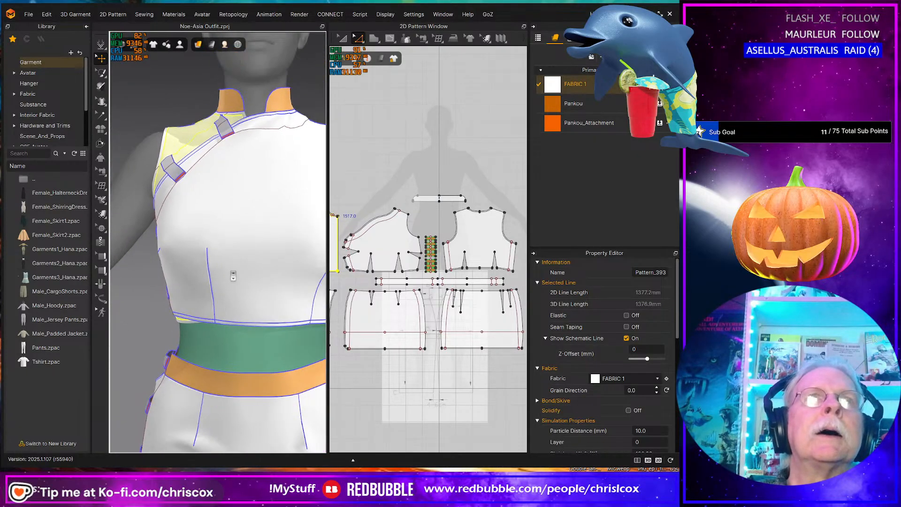
pyautogui.moveTo(249, 230); pyautogui.dragTo(251, 240, button='right')
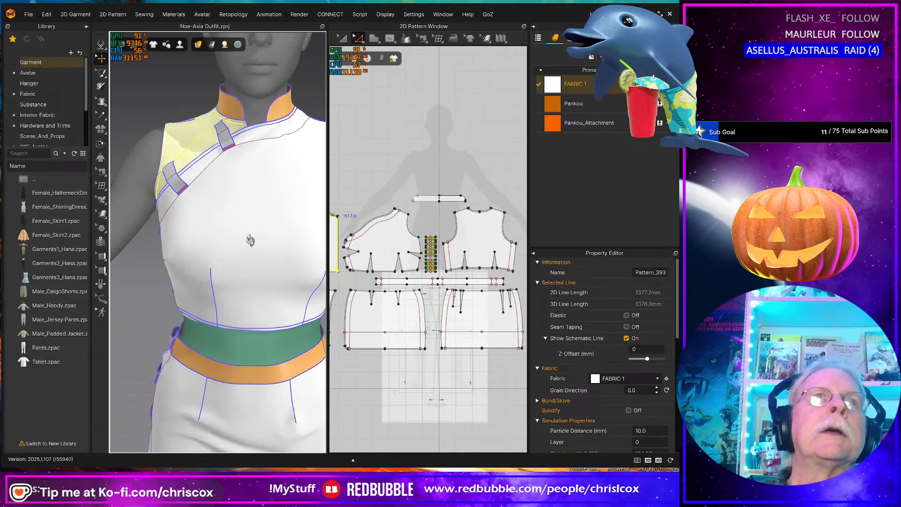
# Step: Tug the front bodice panel and the collar in the running simulation to settle the cloth around the neckline
pyautogui.click(270, 178)
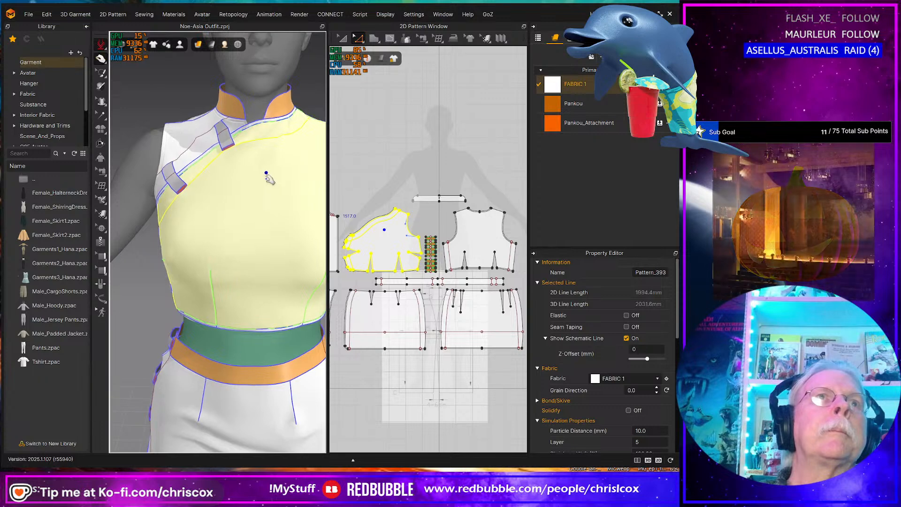
pyautogui.moveTo(274, 166); pyautogui.dragTo(281, 181)
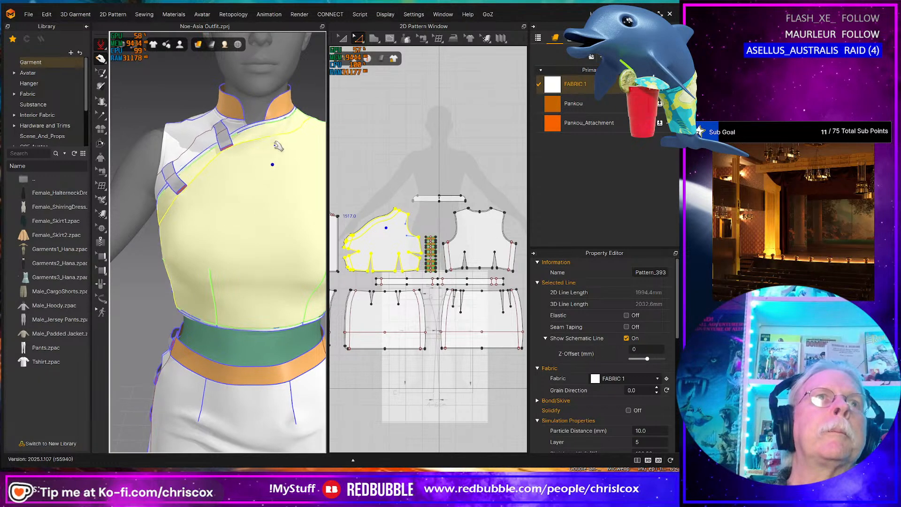
pyautogui.click(240, 114)
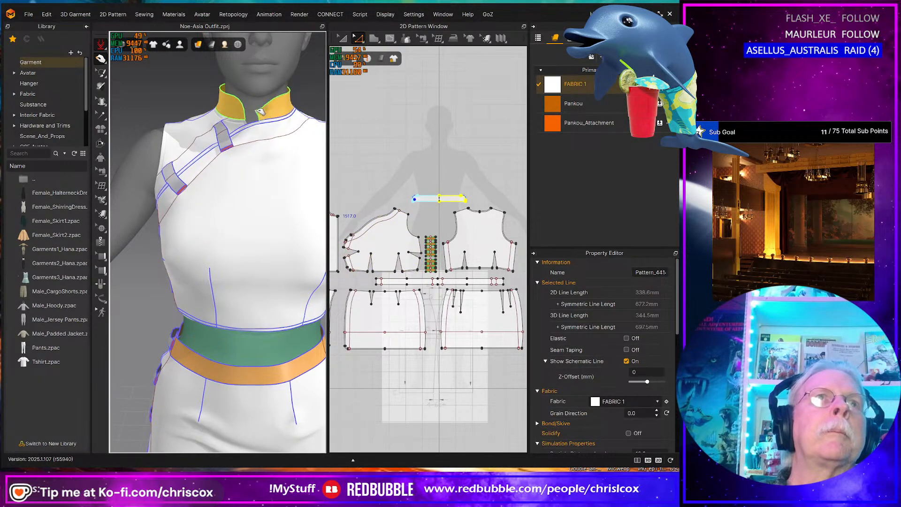
pyautogui.moveTo(256, 111); pyautogui.dragTo(257, 112)
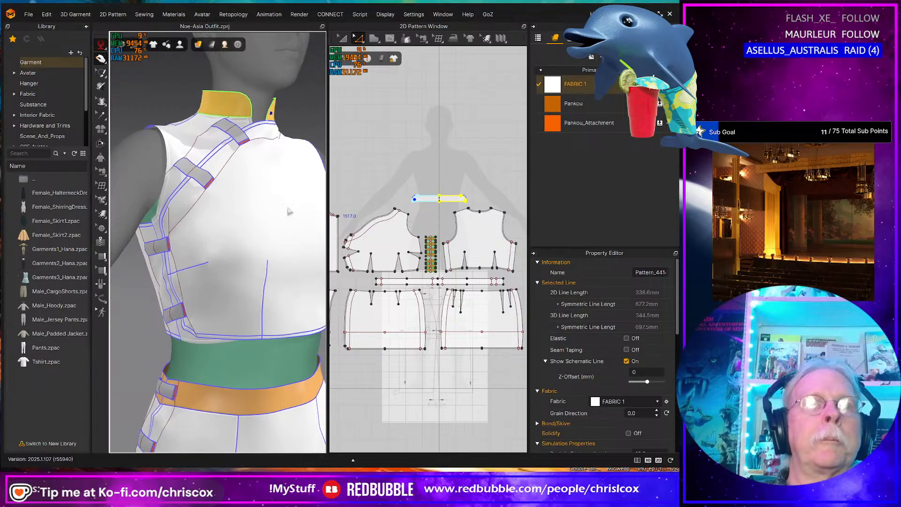
# Step: Tug the lower front bodice and its side edge between the straps to smooth the cloth in simulation
pyautogui.click(279, 316)
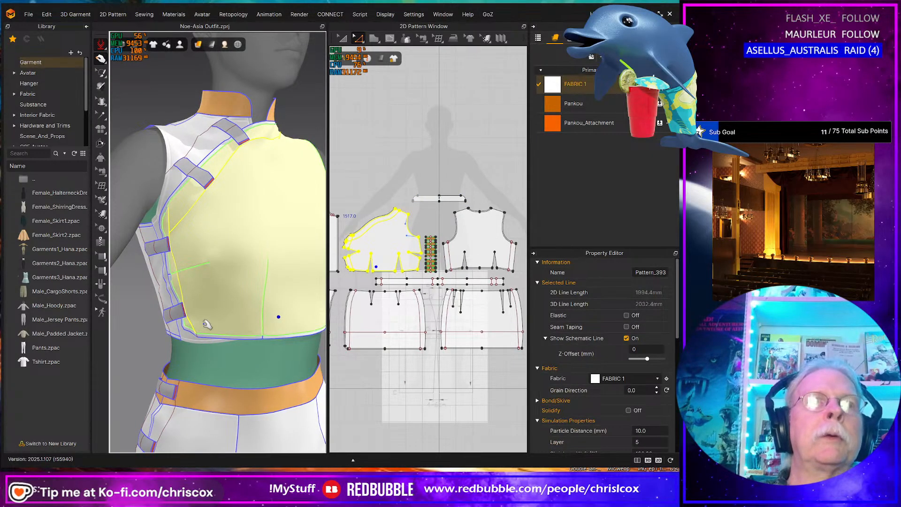
pyautogui.moveTo(208, 324); pyautogui.dragTo(190, 289, button='right')
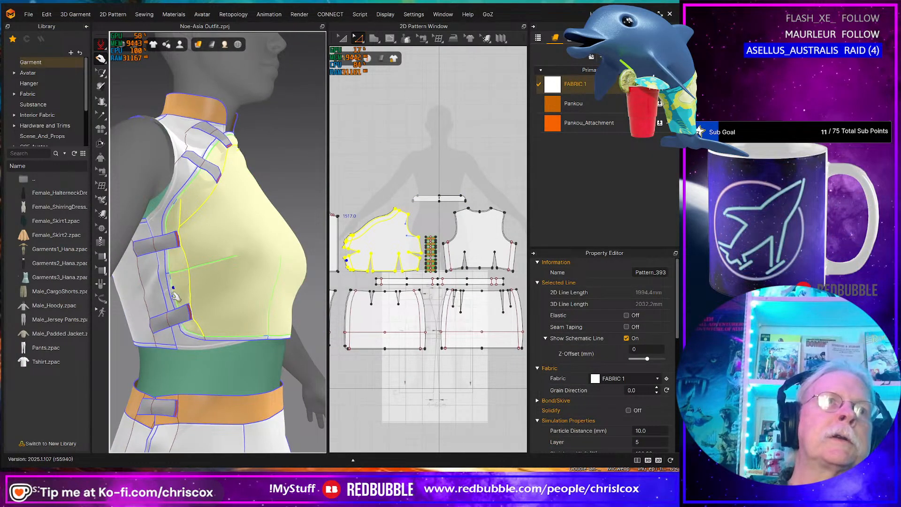
pyautogui.click(180, 288)
pyautogui.click(181, 288)
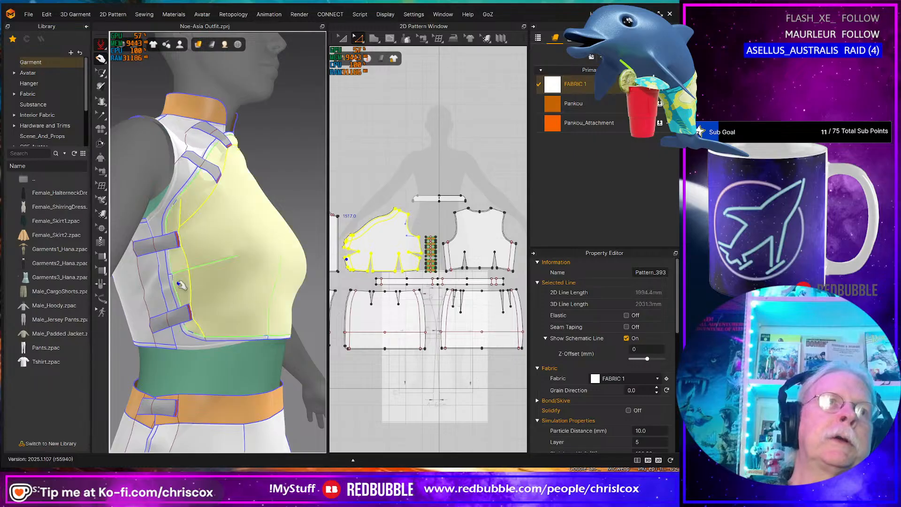
# Step: Tug the bodice's front waist edge above the green waist panel in simulation, and save the outfit project
pyautogui.moveTo(270, 282); pyautogui.dragTo(264, 293, button='right')
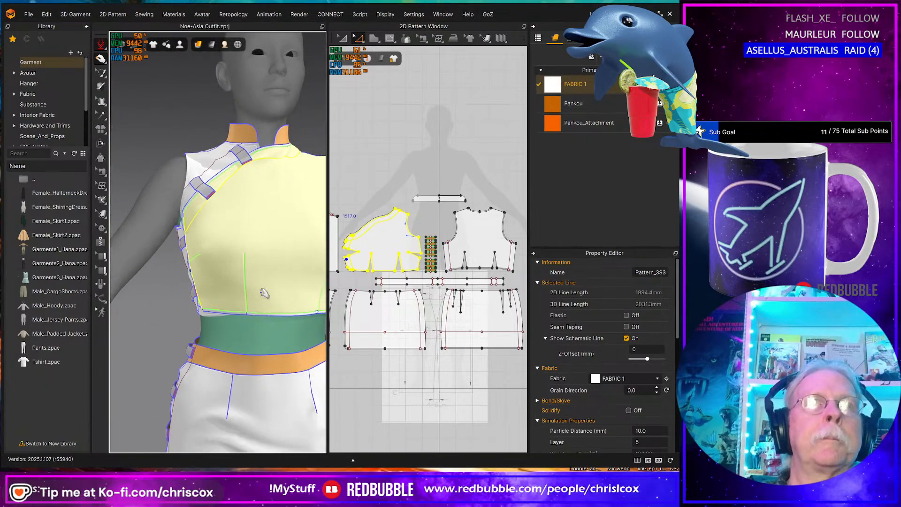
pyautogui.click(263, 313)
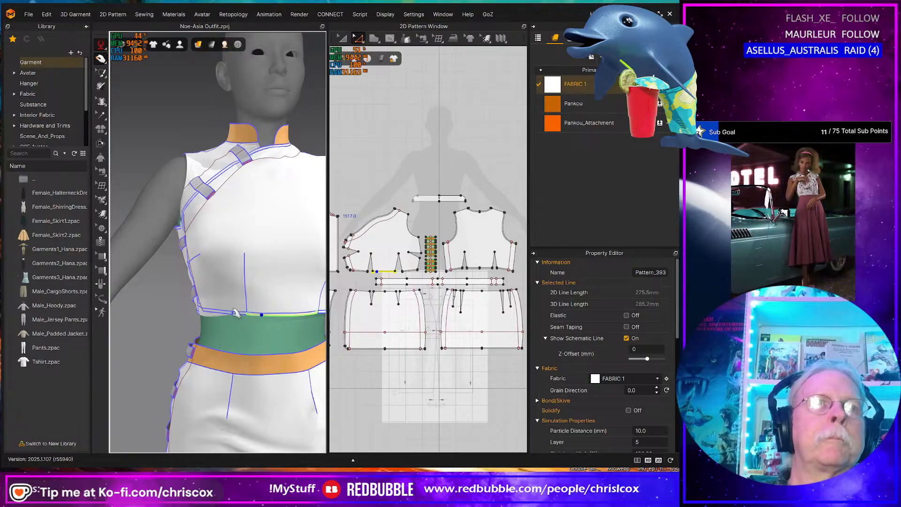
pyautogui.moveTo(236, 313); pyautogui.dragTo(281, 305, button='right')
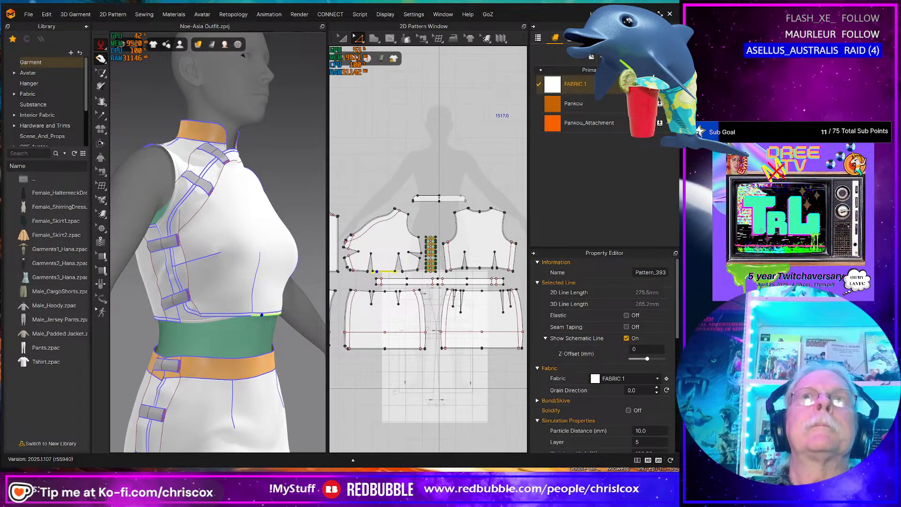
pyautogui.click(486, 108)
pyautogui.hotkey('ctrl', 's')
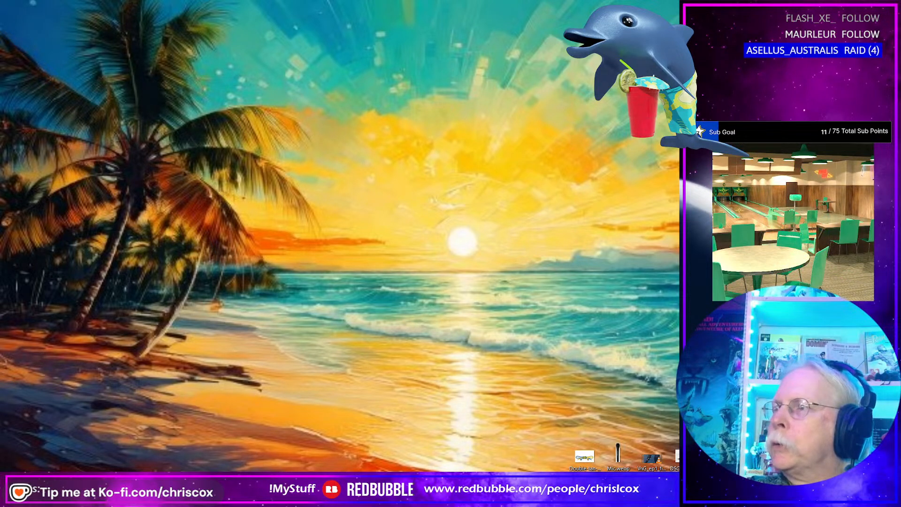
# Step: Switch to Photoshop, save Deadline Outfit_ID.psd and quit the program
pyautogui.hotkey('alt', 'Tab')
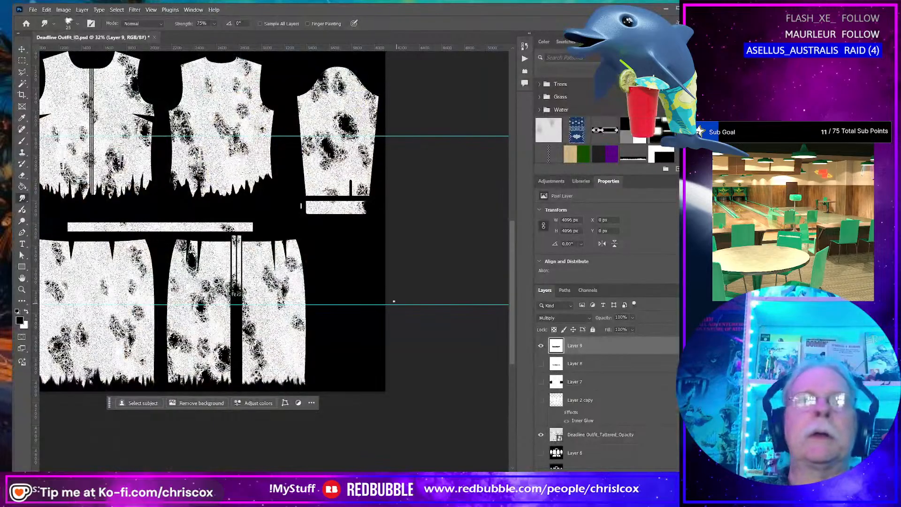
pyautogui.hotkey('ctrl', 's')
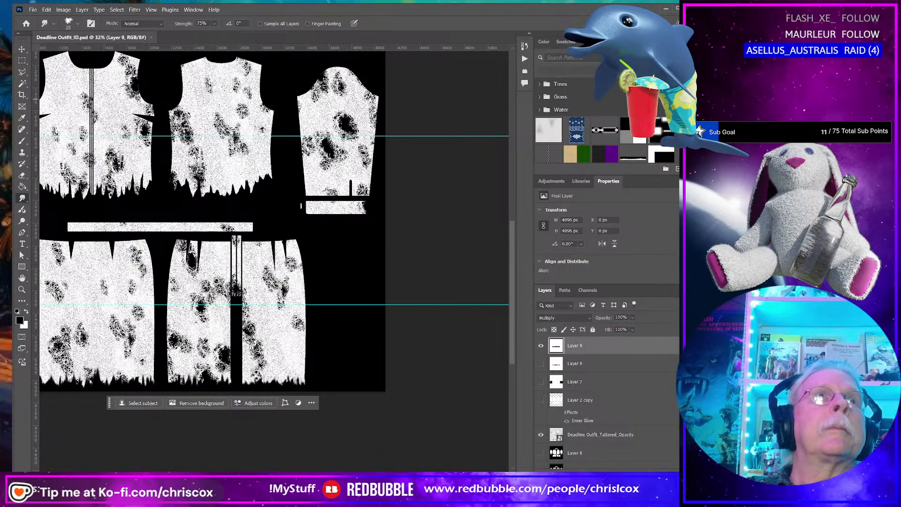
pyautogui.hotkey('ctrl', 'q')
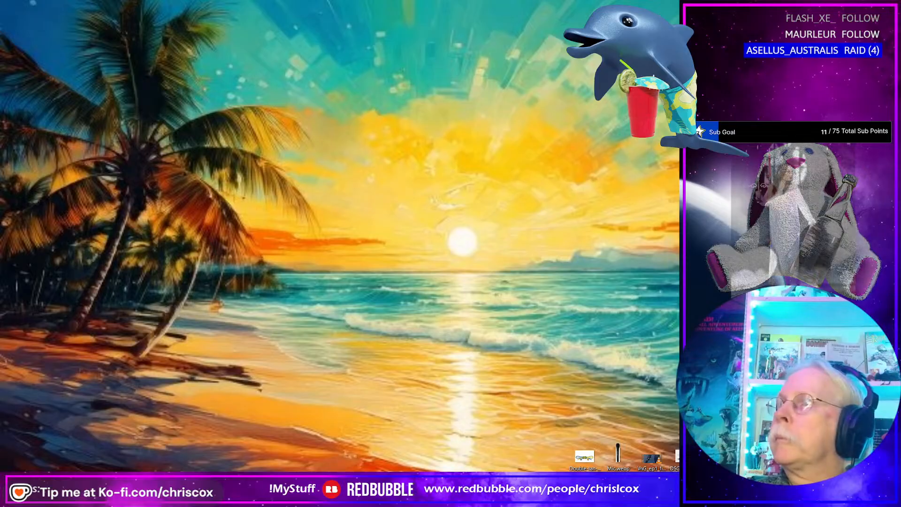
# Step: Switch to Daz Studio to check the Deadline Thumbnails scene, and put its window away
pyautogui.click(134, 490)
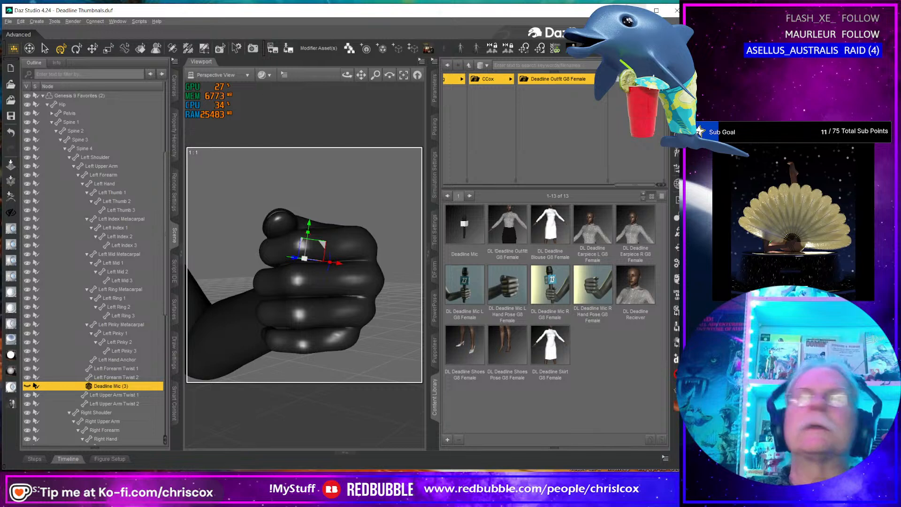
pyautogui.click(635, 11)
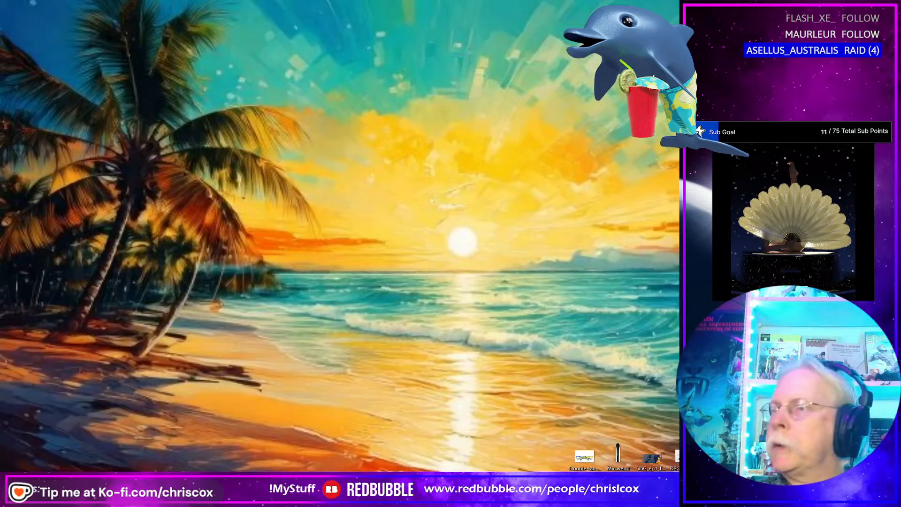
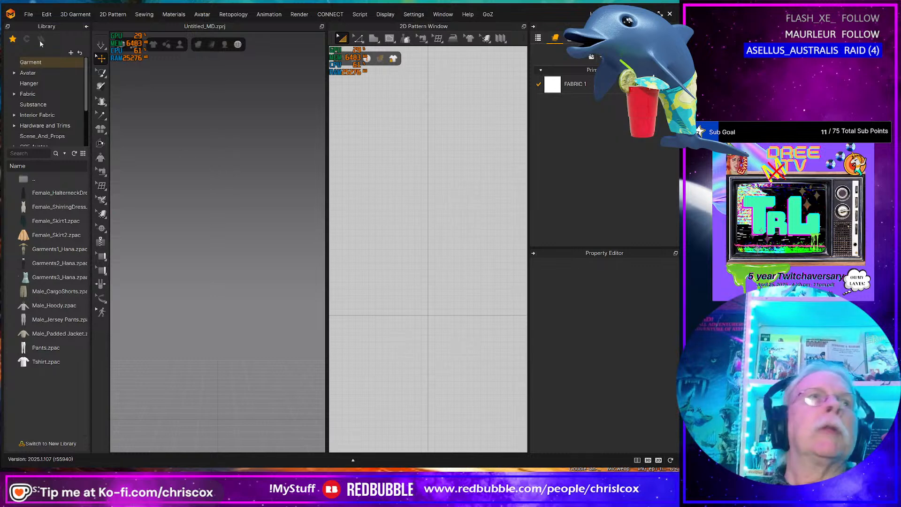
# Step: Switch to Marvelous Designer, dismiss the welcome notice and open the recent project Noe-Asia Outfit.zprj
pyautogui.click(28, 15)
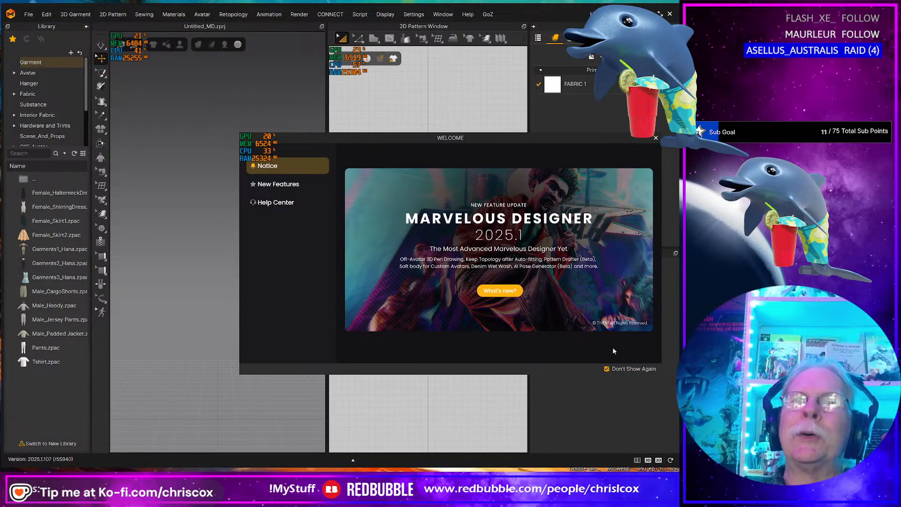
pyautogui.click(656, 137)
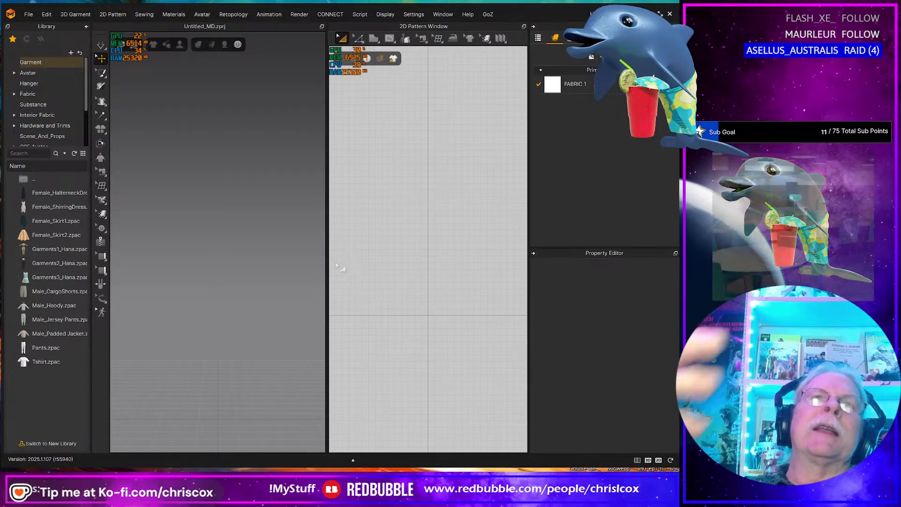
pyautogui.click(97, 259)
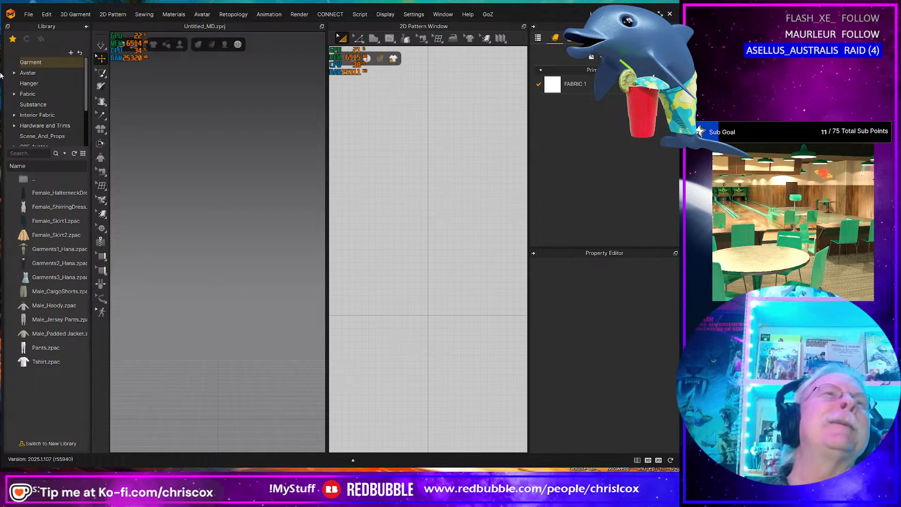
pyautogui.click(29, 14)
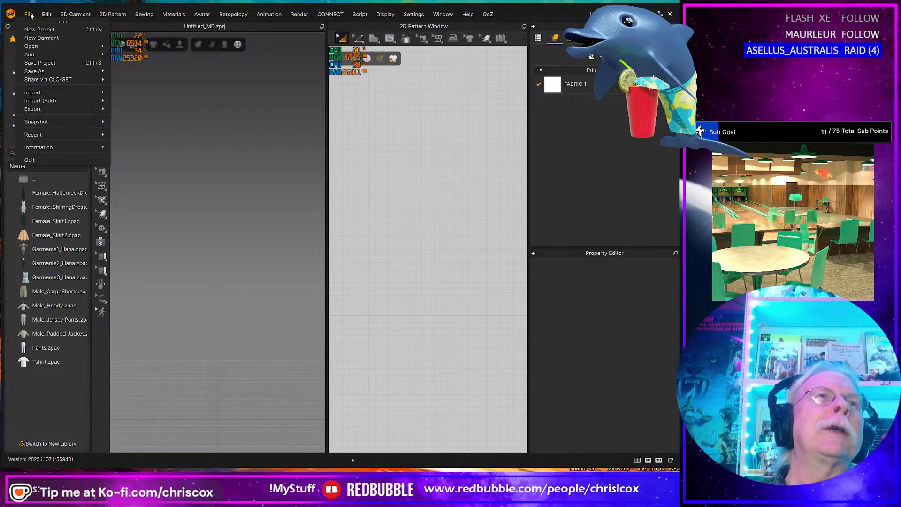
pyautogui.moveTo(45, 149)
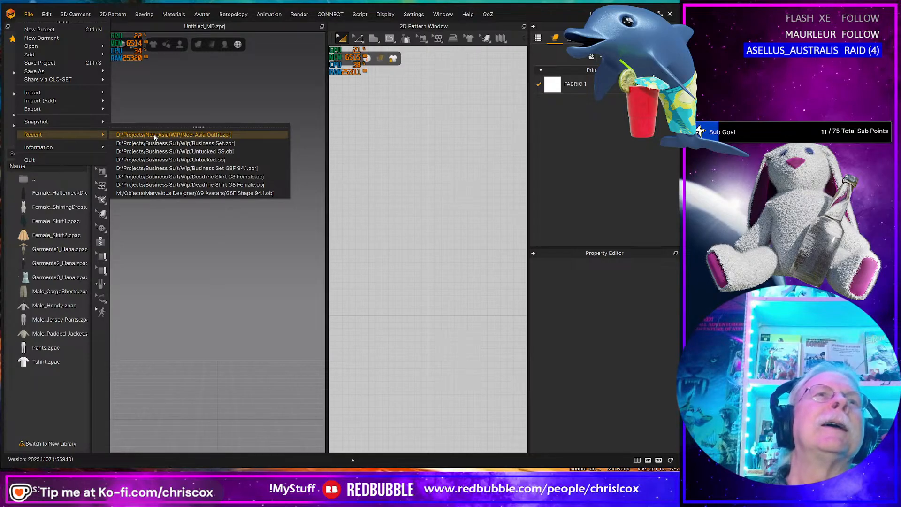
pyautogui.click(155, 135)
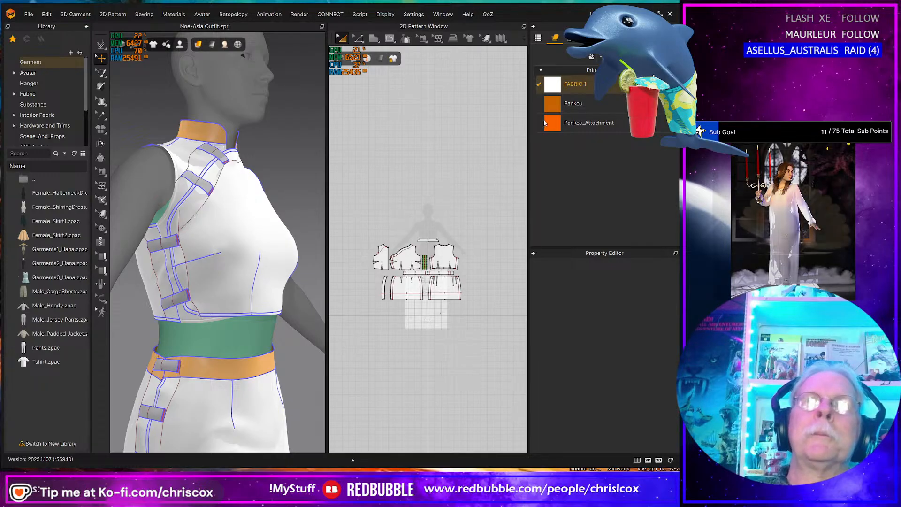
# Step: Rename the Pankou fabric as Top_Pankou and the Pankou_Attachment fabric as Top_Pankou_Attachment
pyautogui.doubleClick(580, 85)
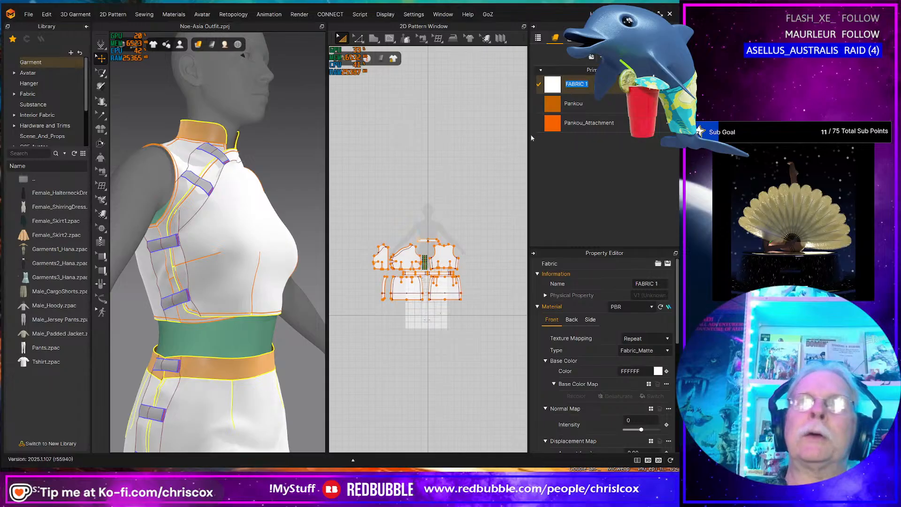
pyautogui.doubleClick(575, 103)
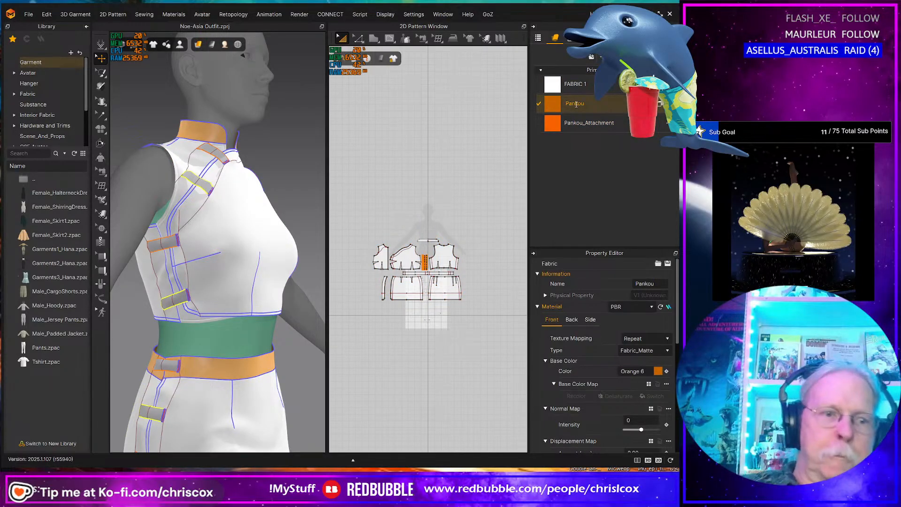
pyautogui.press('Home')
pyautogui.write('Top')
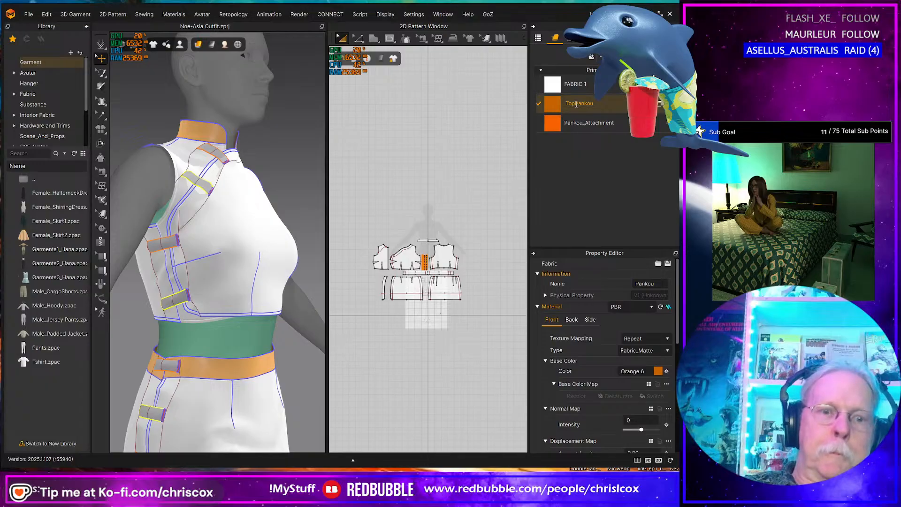
pyautogui.doubleClick(582, 123)
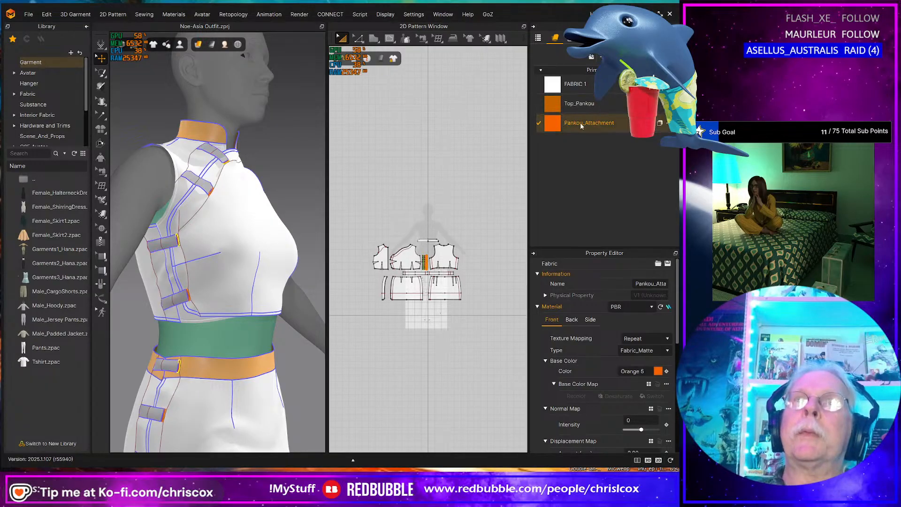
pyautogui.press('Home')
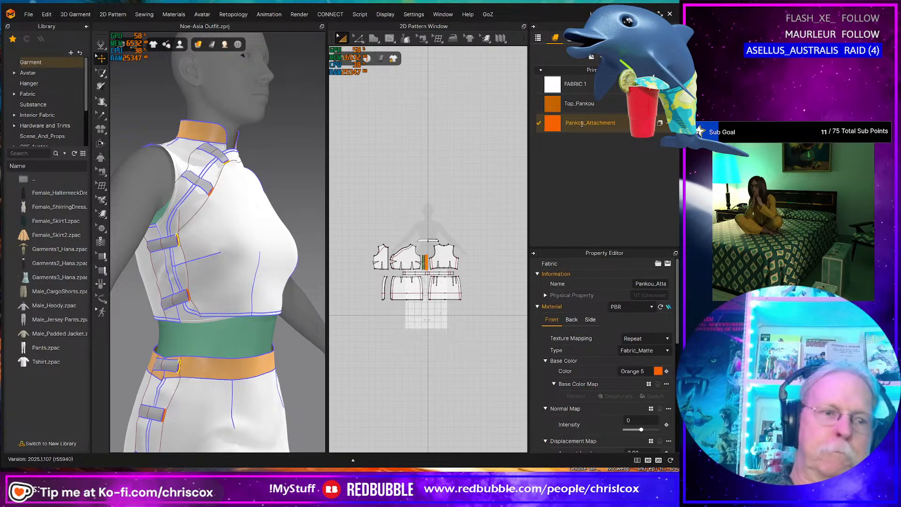
pyautogui.write('Top_')
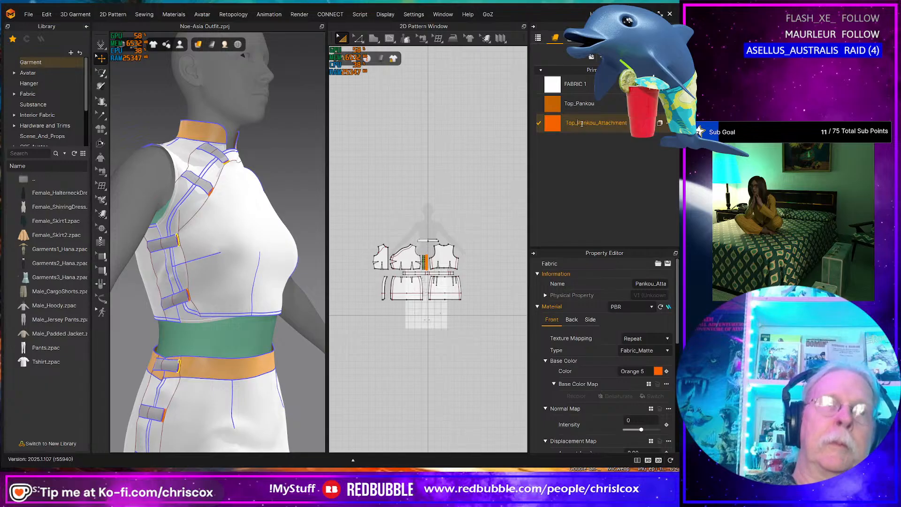
# Step: Rename the FABRIC 1 fabric as Top, duplicate it and name the copy Top_Trim
pyautogui.doubleClick(577, 84)
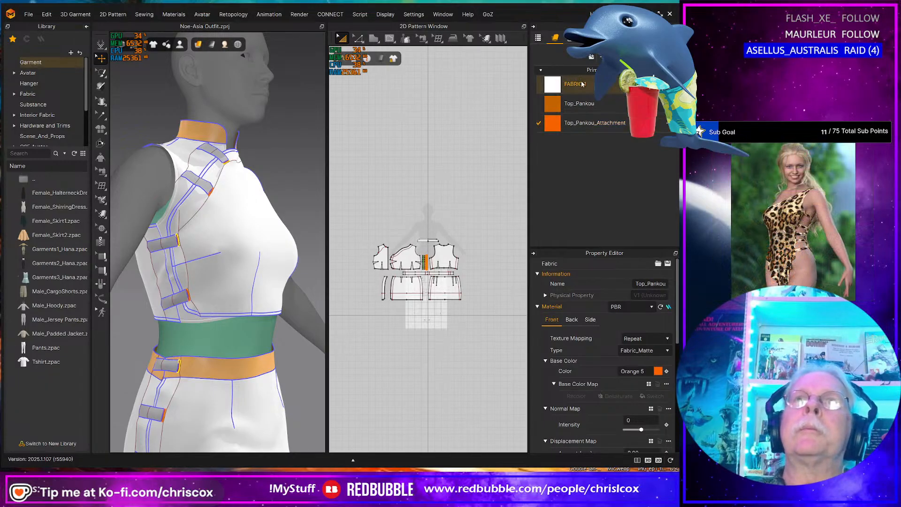
pyautogui.write('Top')
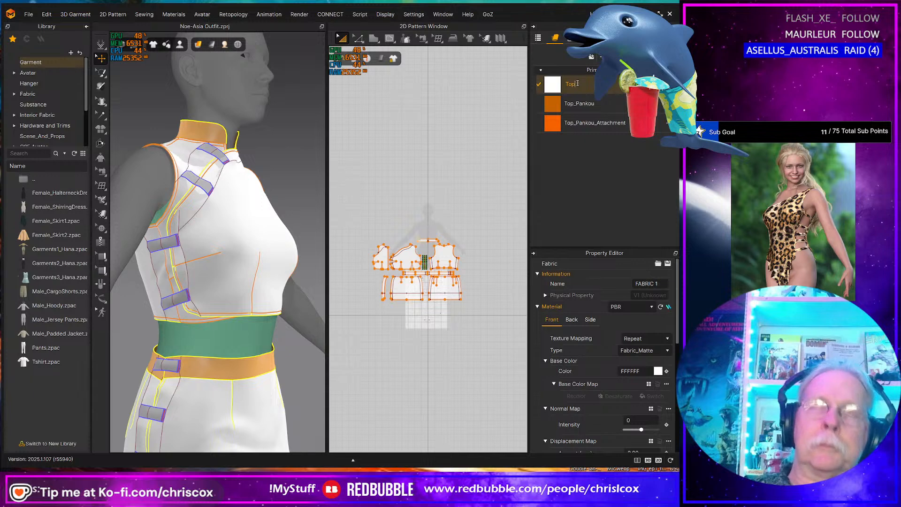
pyautogui.click(651, 84)
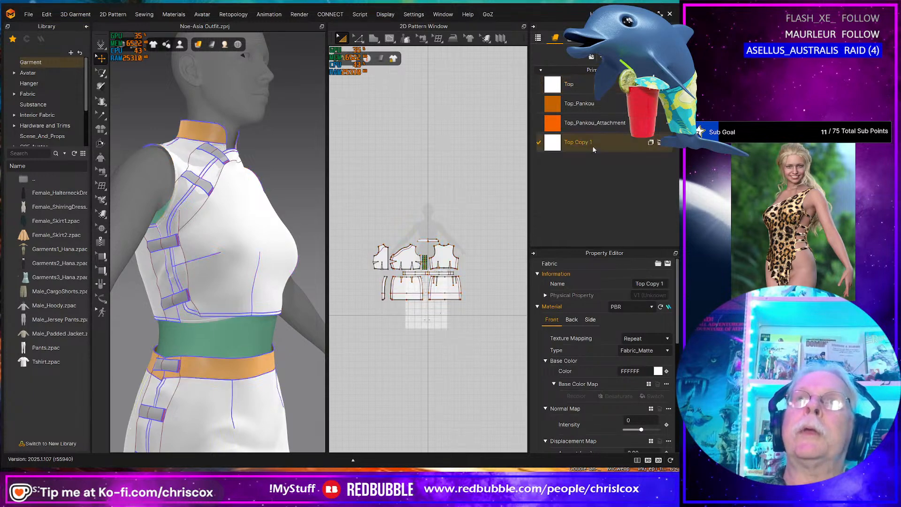
pyautogui.doubleClick(579, 145)
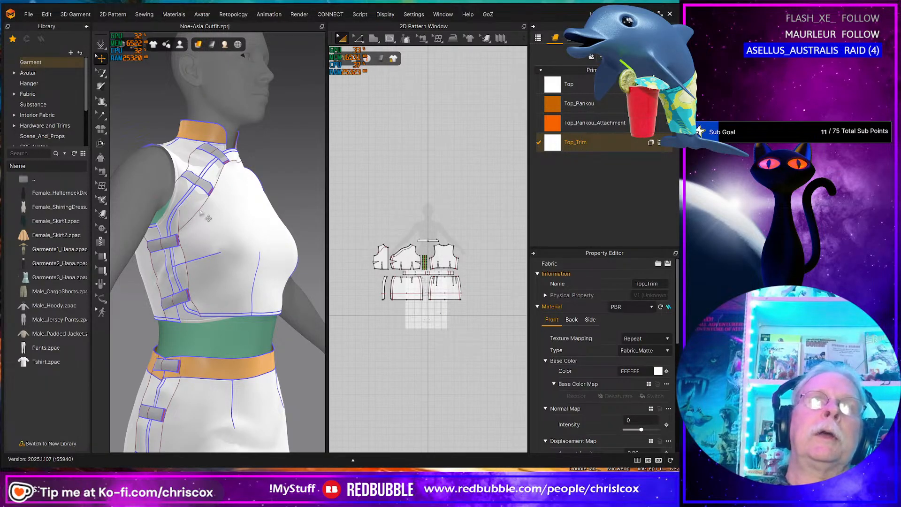
pyautogui.moveTo(206, 217); pyautogui.dragTo(241, 216, button='right')
pyautogui.moveTo(235, 241); pyautogui.dragTo(193, 245, button='middle')
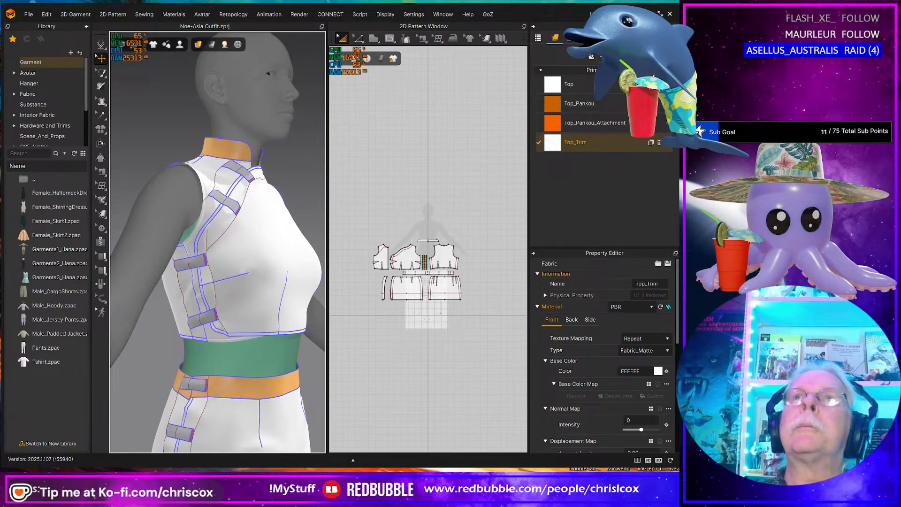
# Step: Duplicate the Top_Trim fabric and rename the copy as Top_Trim_Arms
pyautogui.click(650, 142)
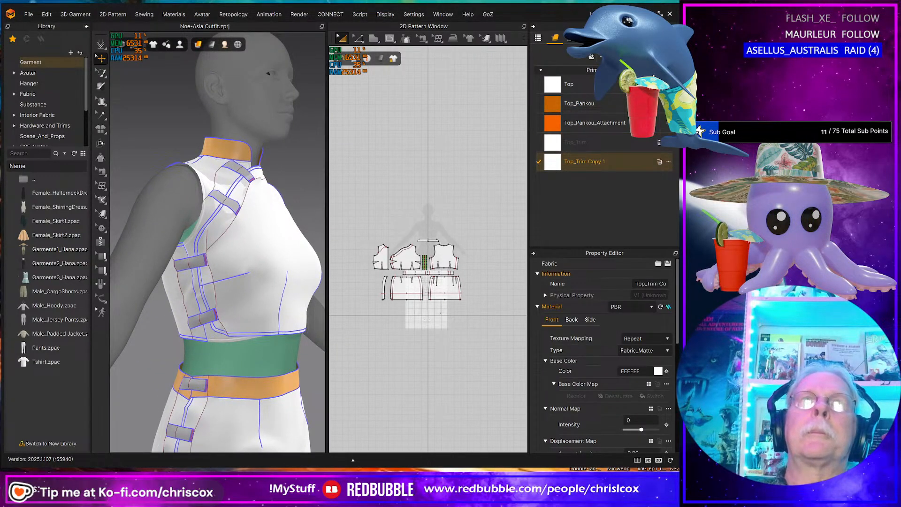
pyautogui.click(586, 162)
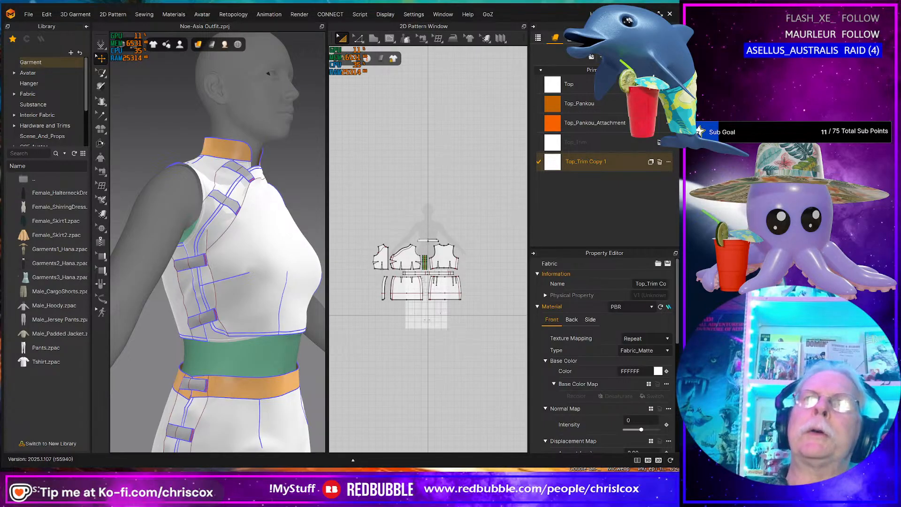
pyautogui.moveTo(587, 162); pyautogui.dragTo(608, 162)
pyautogui.write('_A')
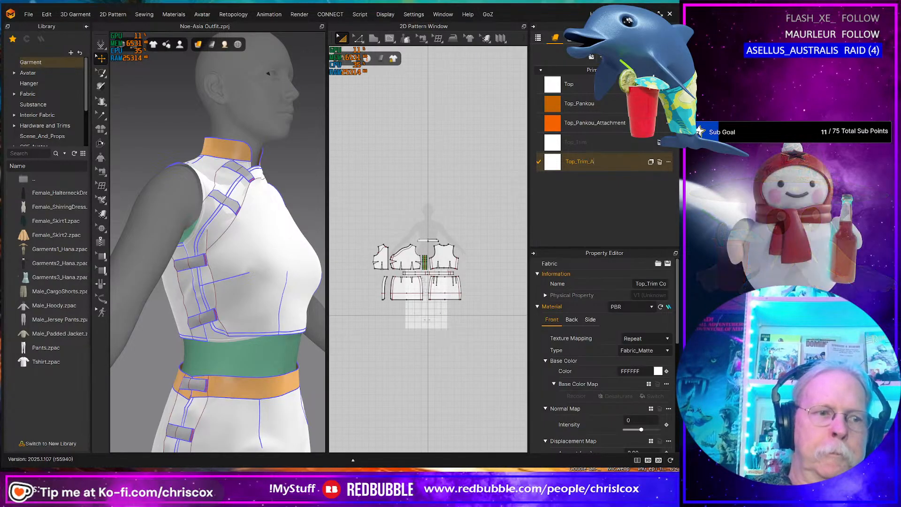
pyautogui.write('rms')
pyautogui.press('Return')
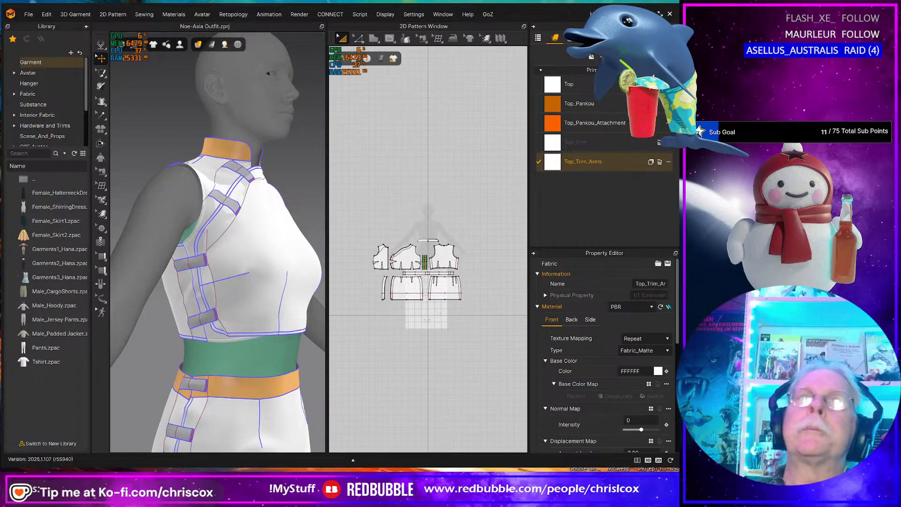
# Step: Duplicate the Top_Trim_Arms fabric and rename the copy as Top_Collar
pyautogui.moveTo(221, 317); pyautogui.dragTo(219, 316, button='middle')
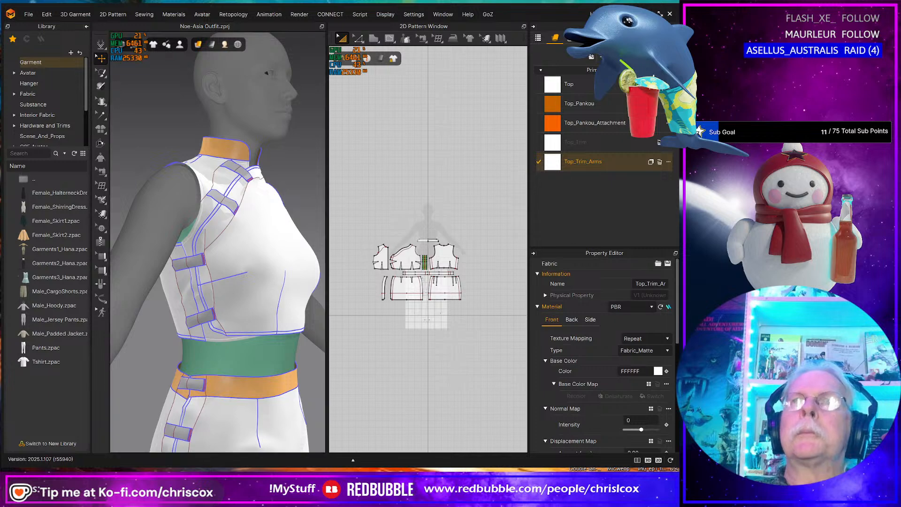
pyautogui.click(650, 162)
pyautogui.click(592, 182)
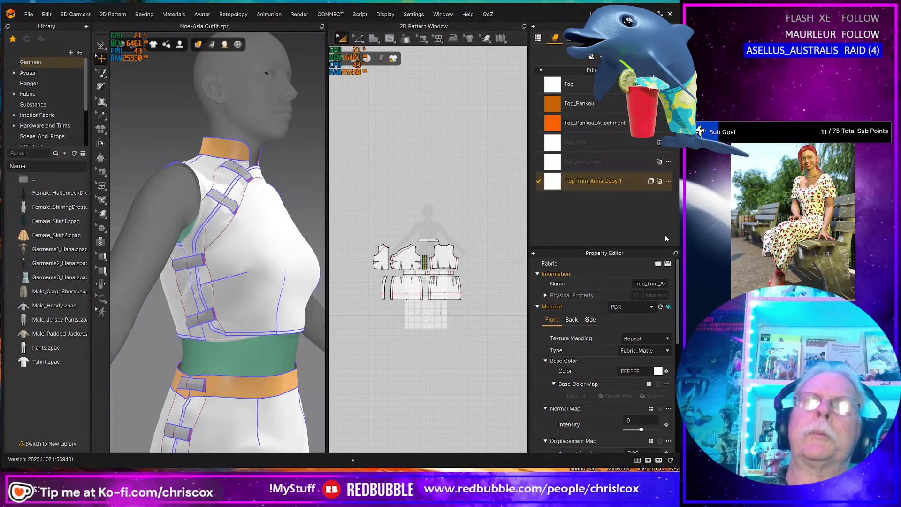
pyautogui.hotkey('shift', 'Right')
pyautogui.hotkey('shift', 'Right')
pyautogui.hotkey('shift', 'Right')
pyautogui.hotkey('shift', 'Right')
pyautogui.hotkey('shift', 'Right')
pyautogui.hotkey('shift', 'Right')
pyautogui.hotkey('shift', 'Right')
pyautogui.hotkey('shift', 'Right')
pyautogui.hotkey('shift', 'Right')
pyautogui.hotkey('shift', 'Right')
pyautogui.hotkey('shift', 'Right')
pyautogui.hotkey('shift', 'Right')
pyautogui.hotkey('shift', 'Right')
pyautogui.hotkey('shift', 'Right')
pyautogui.hotkey('shift', 'Right')
pyautogui.hotkey('shift', 'Right')
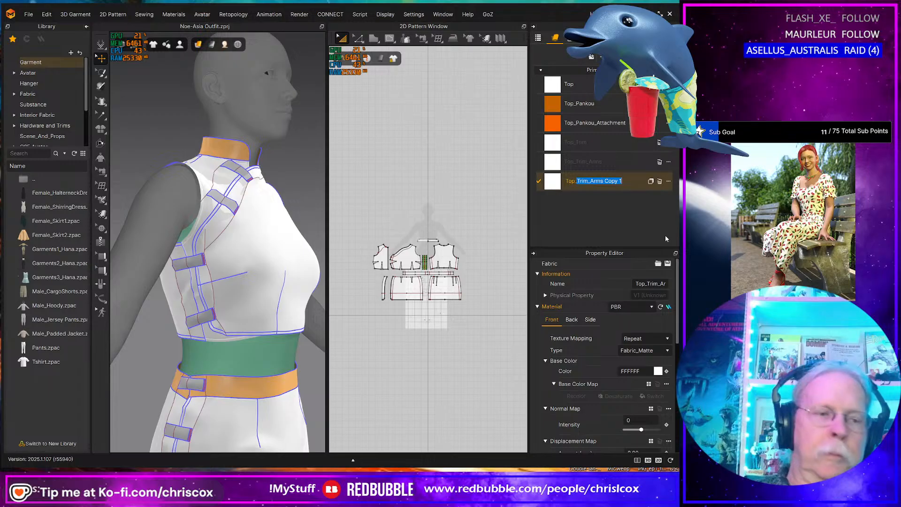
pyautogui.write('Collar')
pyautogui.press('Return')
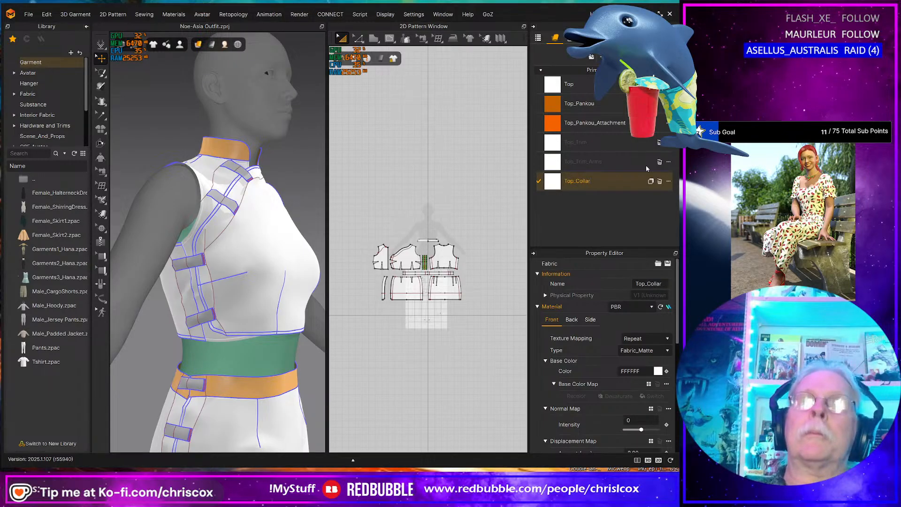
# Step: Duplicate the Top_Collar fabric and rename the copy as Skirt
pyautogui.click(651, 182)
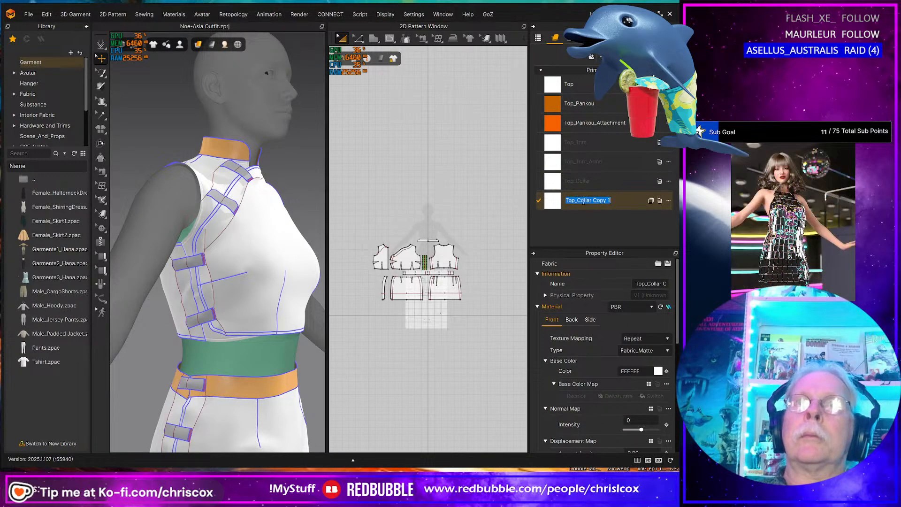
pyautogui.doubleClick(583, 200)
pyautogui.write('Skirt')
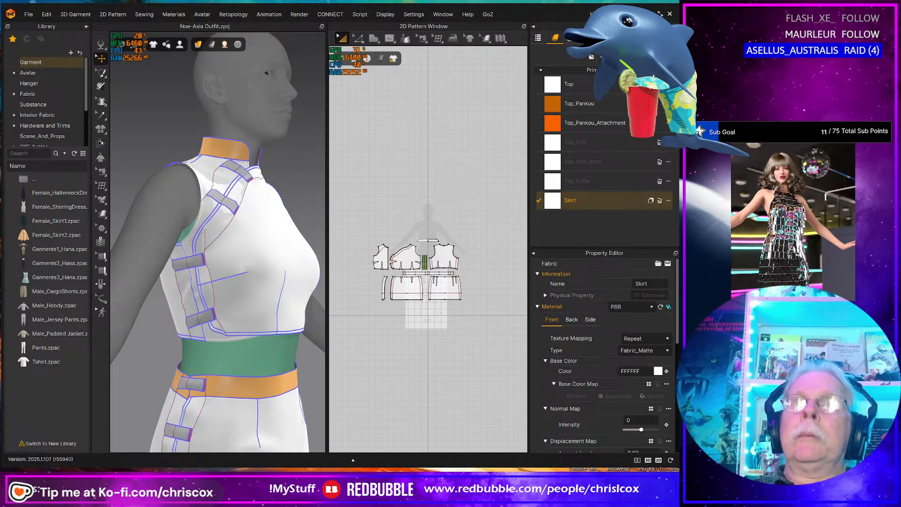
# Step: Duplicate the Skirt fabric and rename the copy as Skirt_Waist
pyautogui.click(651, 201)
pyautogui.doubleClick(578, 220)
pyautogui.click(578, 220)
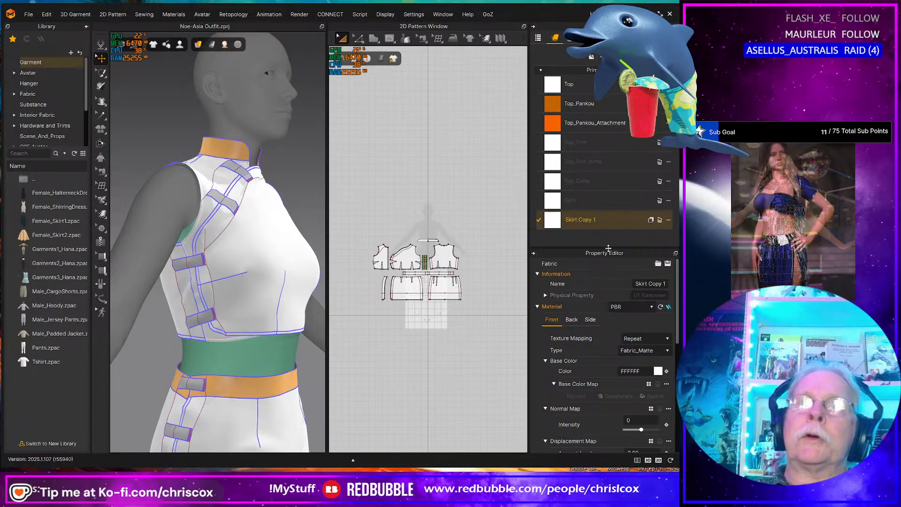
pyautogui.hotkey('shift', 'End')
pyautogui.write('_Wa')
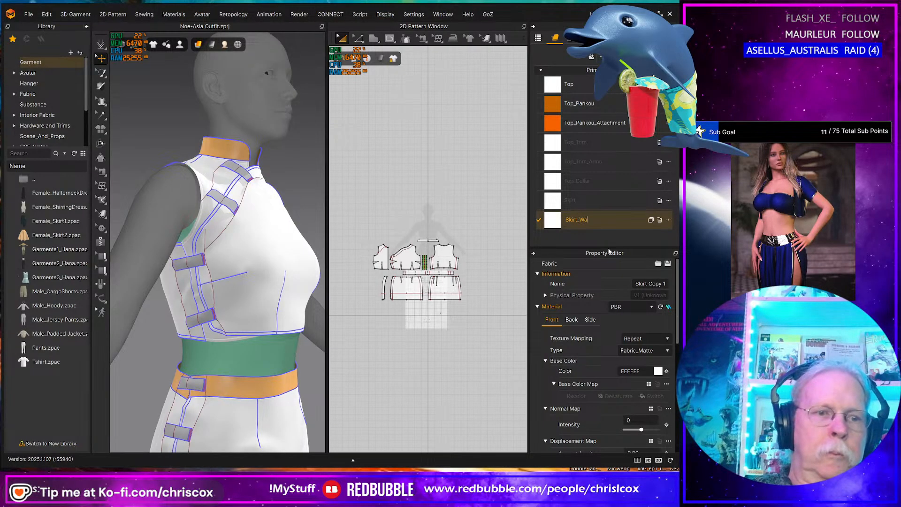
pyautogui.write('ist')
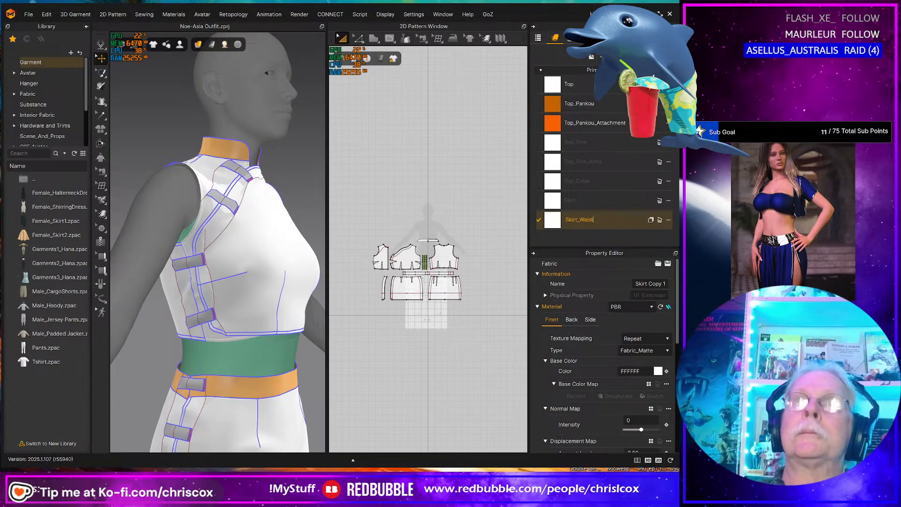
pyautogui.press('Return')
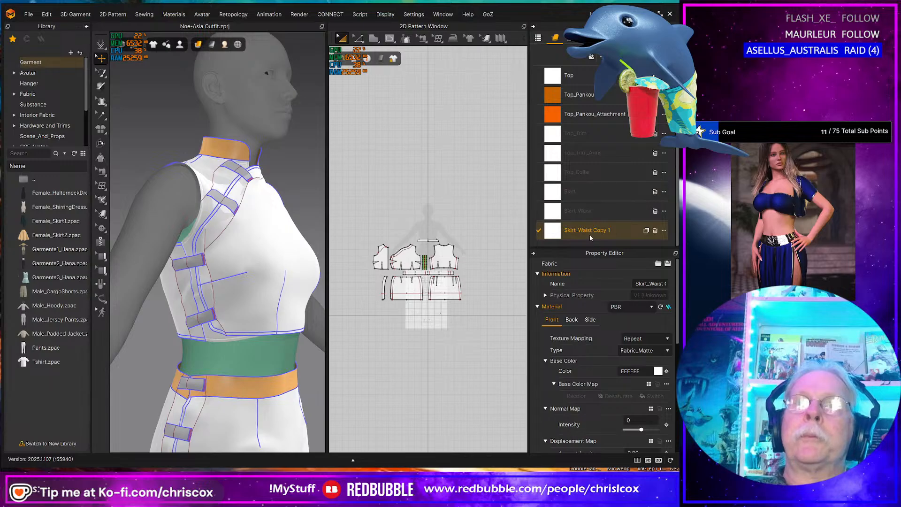
# Step: Rename the copy of the Skirt_Waist fabric as Skirt_Trim
pyautogui.scroll(1, 250, 375)
pyautogui.moveTo(249, 376); pyautogui.dragTo(251, 360, button='middle')
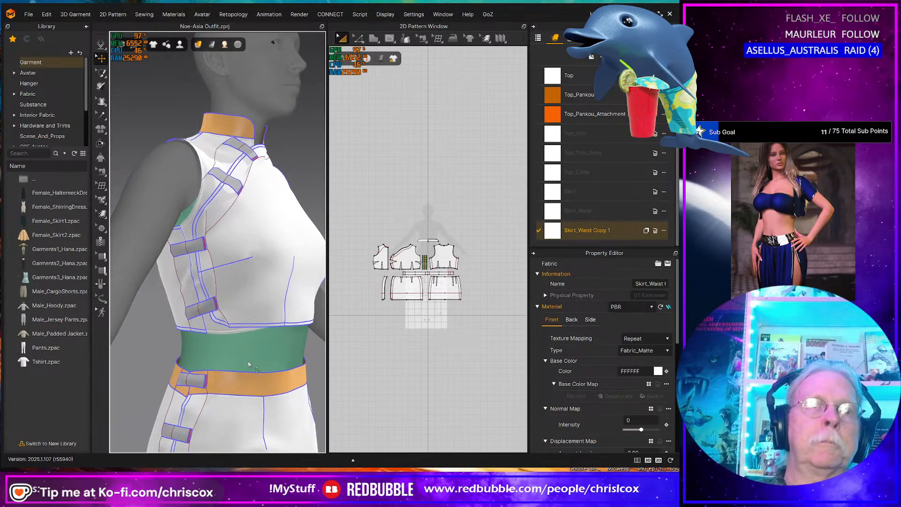
pyautogui.moveTo(252, 220); pyautogui.dragTo(270, 217, button='middle')
pyautogui.moveTo(275, 349); pyautogui.dragTo(268, 169, button='middle')
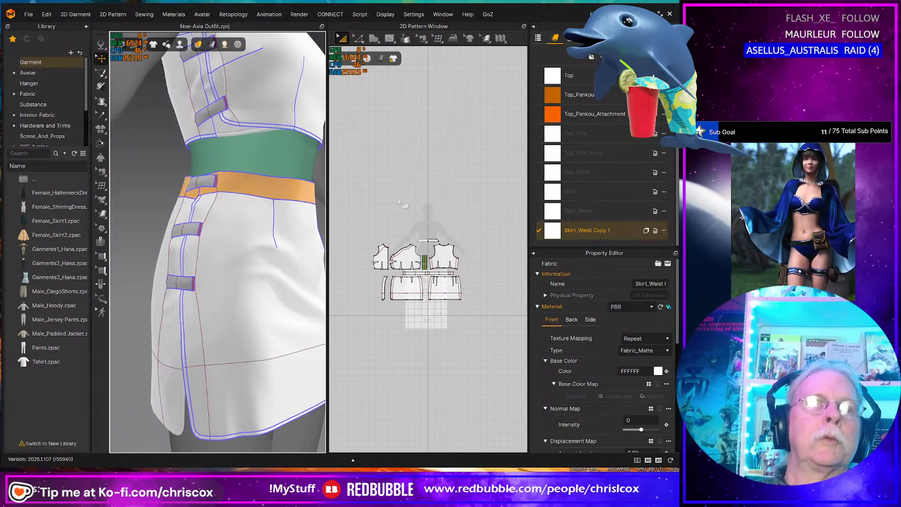
pyautogui.doubleClick(587, 231)
pyautogui.click(581, 231)
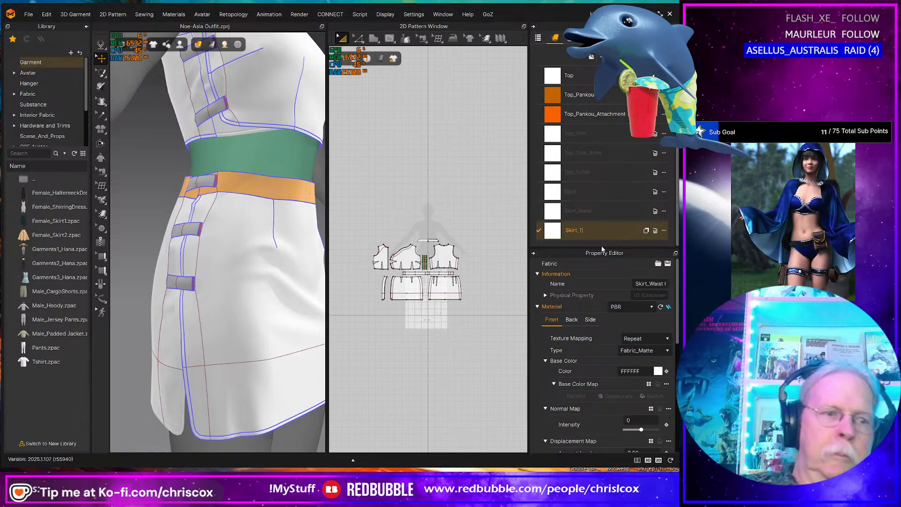
pyautogui.write('Trim')
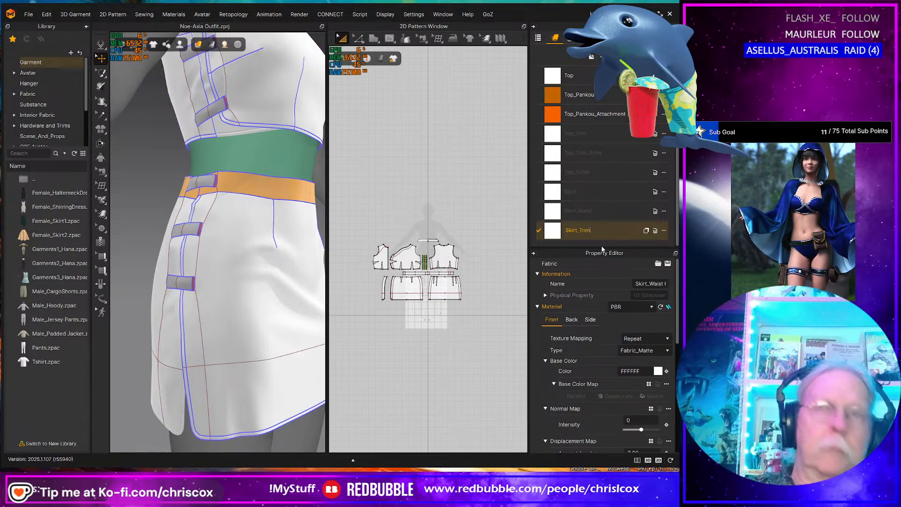
# Step: Duplicate the Top_Pankou fabric and rename the copy as Skirt_Pankou
pyautogui.click(579, 95)
pyautogui.click(647, 95)
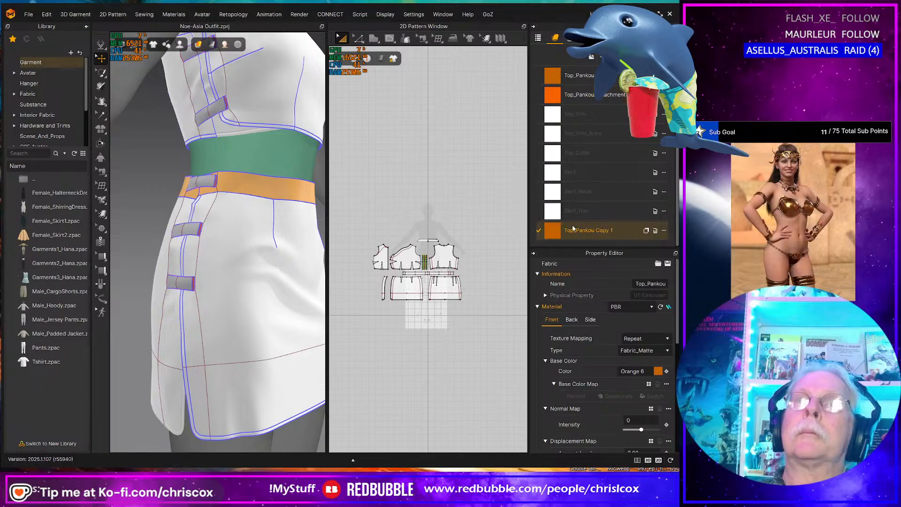
pyautogui.doubleClick(570, 233)
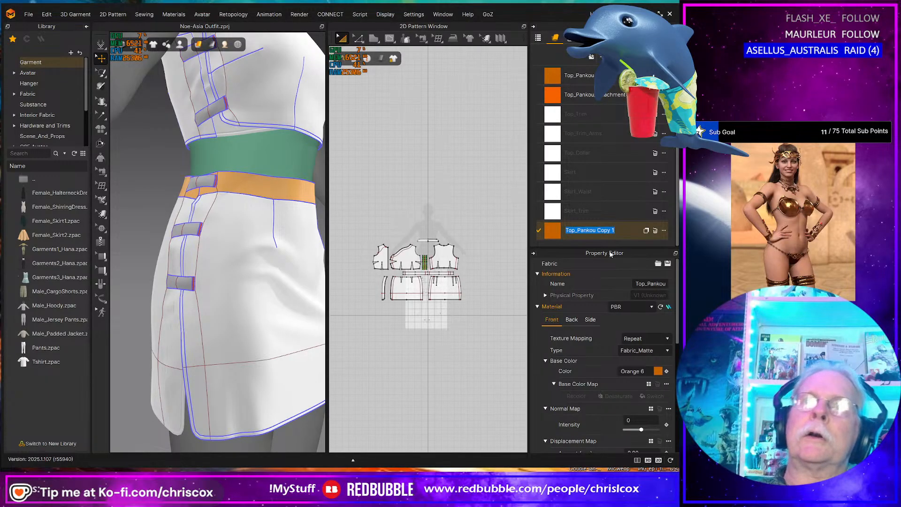
pyautogui.press('Home')
pyautogui.press('BackSpace')
pyautogui.press('BackSpace')
pyautogui.press('BackSpace')
pyautogui.press('BackSpace')
pyautogui.press('BackSpace')
pyautogui.press('BackSpace')
pyautogui.press('BackSpace')
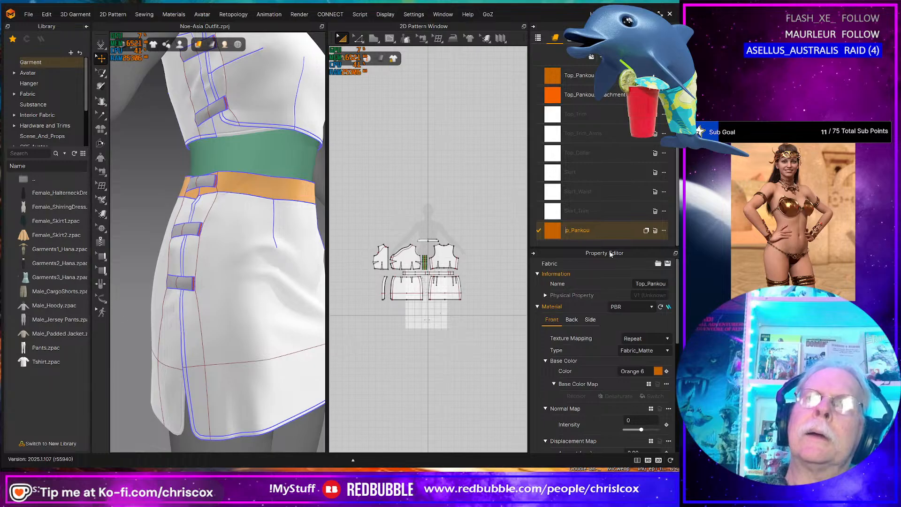
pyautogui.write('Skirty')
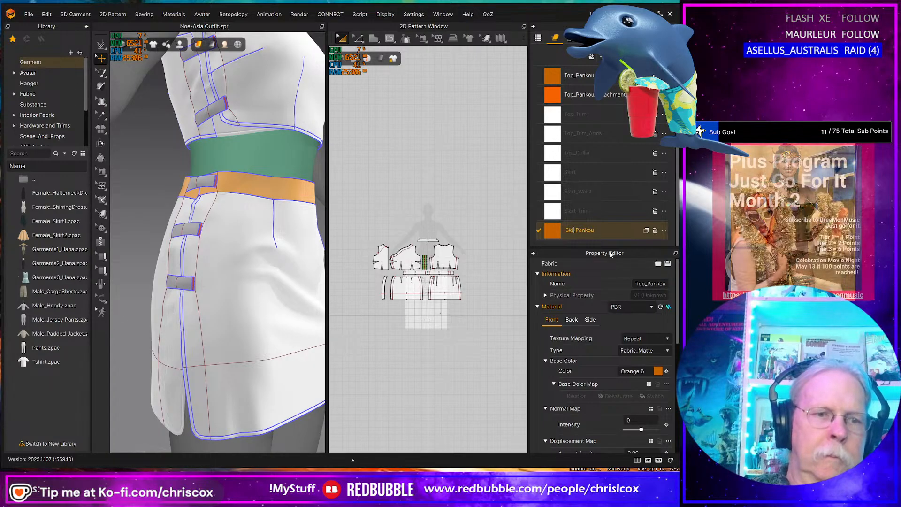
pyautogui.press('Return')
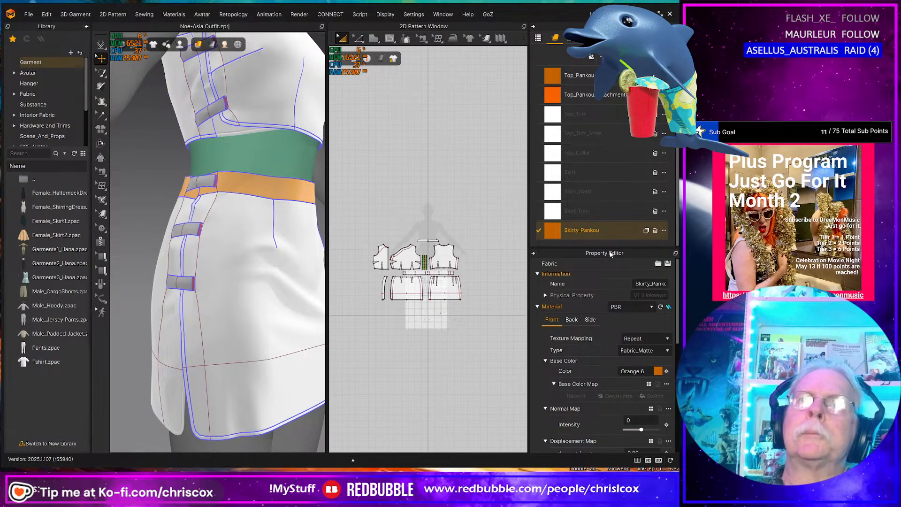
pyautogui.click(577, 230)
pyautogui.press('Return')
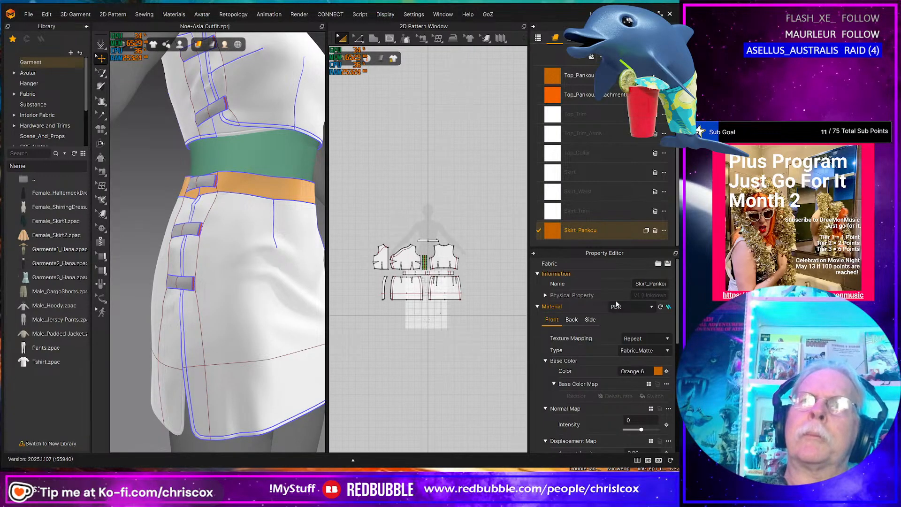
# Step: Duplicate the Top_Pankou_Attachment fabric and replace the Top prefix in the copy's name with Skirt
pyautogui.click(612, 95)
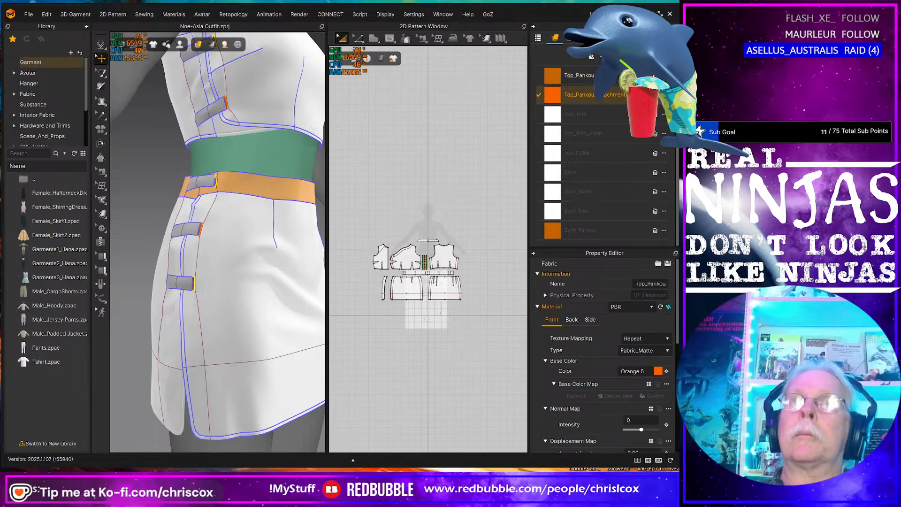
pyautogui.click(647, 95)
pyautogui.doubleClick(577, 231)
pyautogui.click(579, 231)
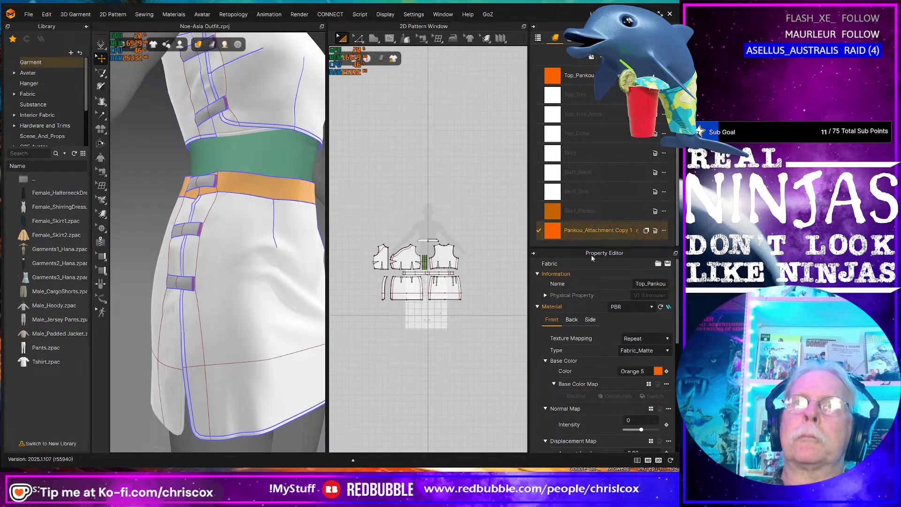
pyautogui.press('BackSpace')
pyautogui.press('BackSpace')
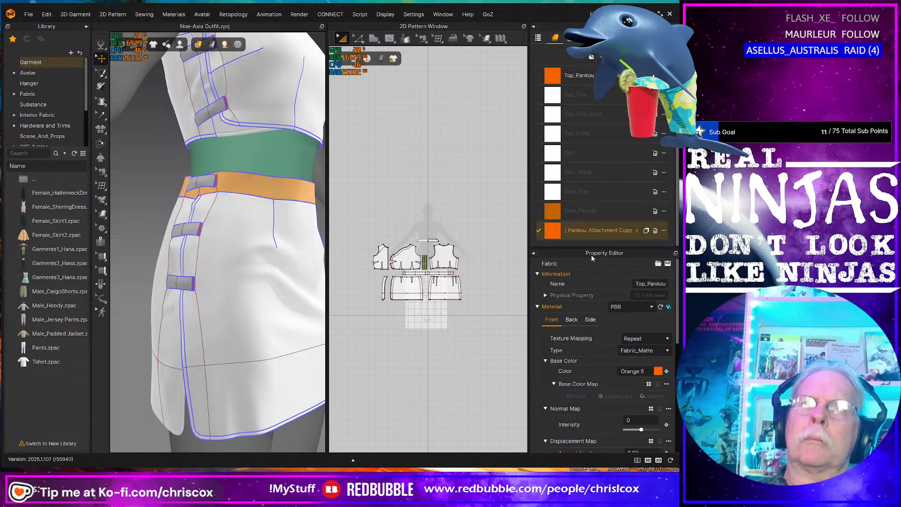
pyautogui.write('Skirt')
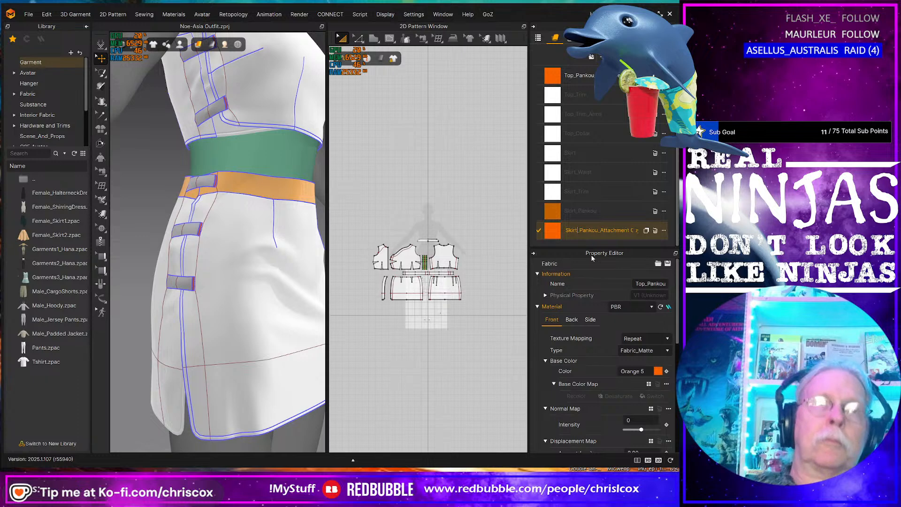
pyautogui.press('Return')
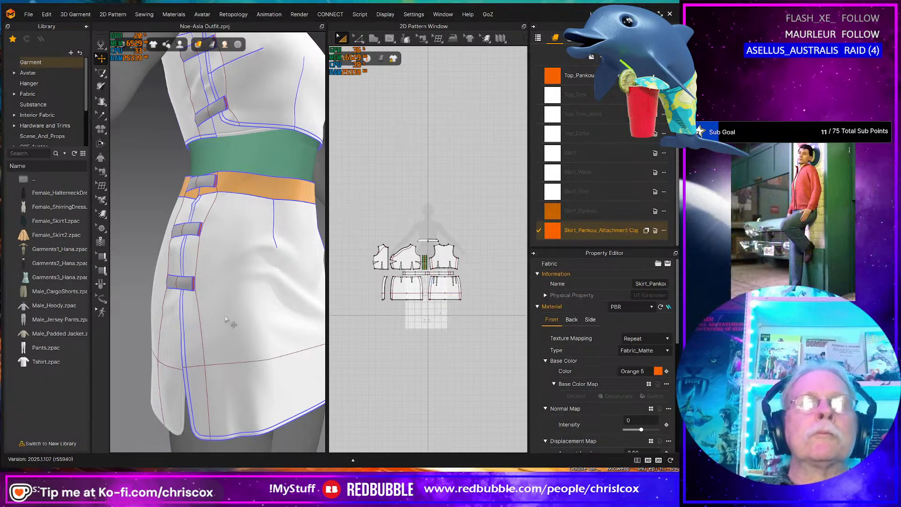
# Step: Set the base color of the Top fabric to Magenta 1
pyautogui.moveTo(225, 319); pyautogui.dragTo(178, 376, button='right')
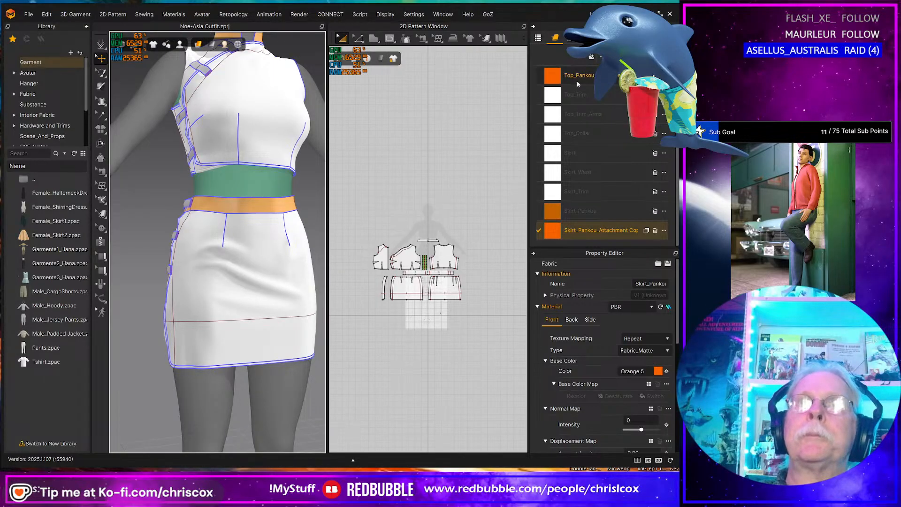
pyautogui.click(576, 95)
pyautogui.scroll(2, 592, 183)
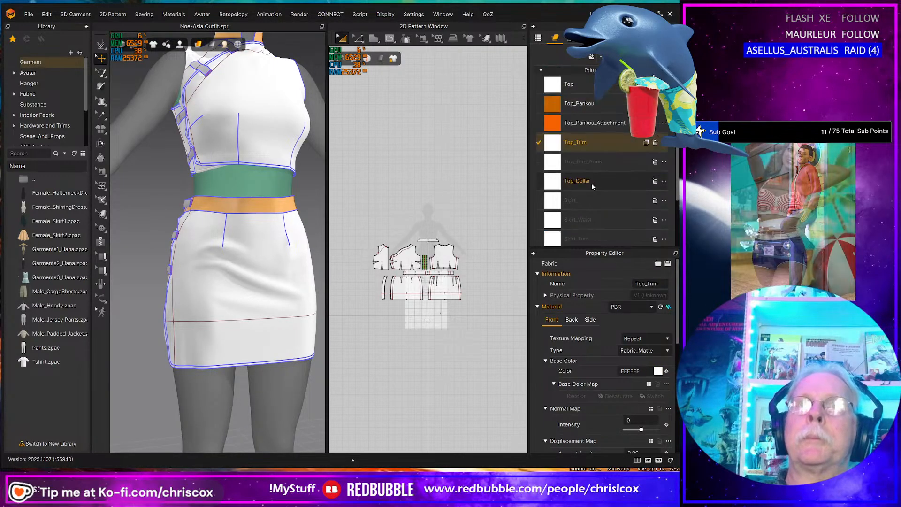
pyautogui.click(576, 84)
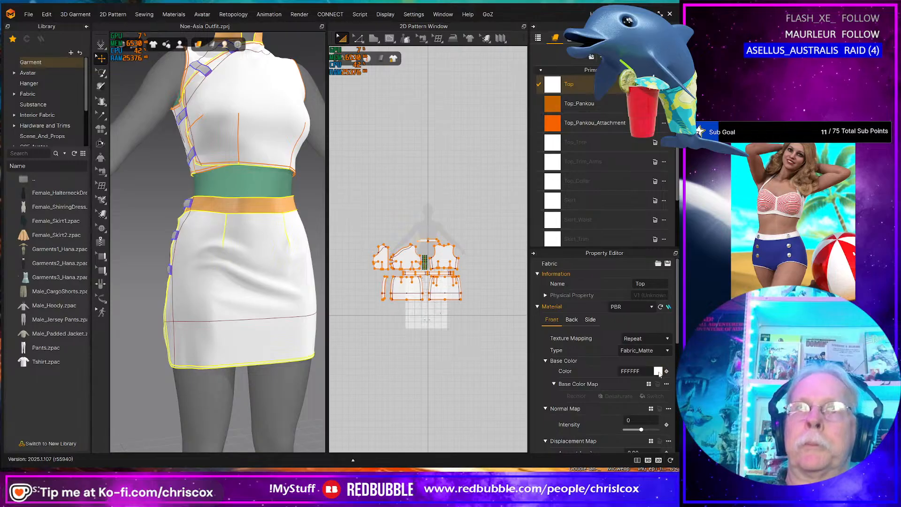
pyautogui.click(658, 371)
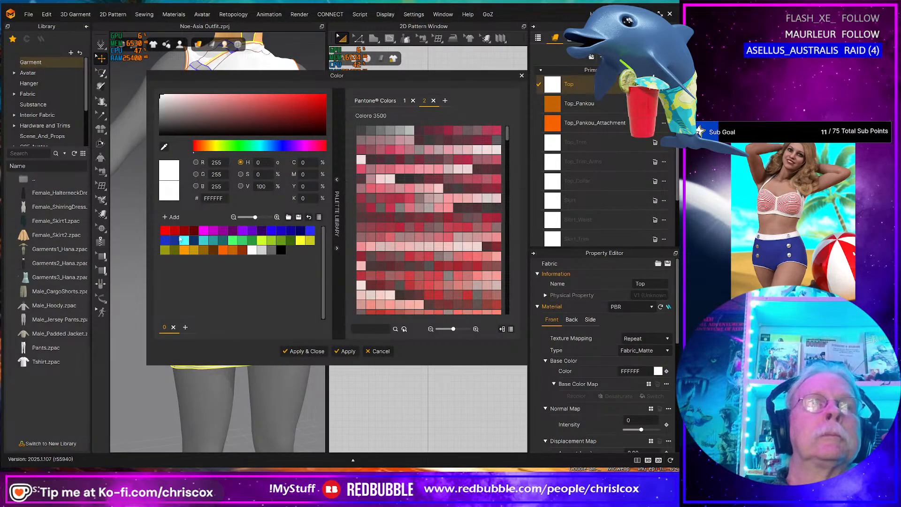
pyautogui.click(203, 230)
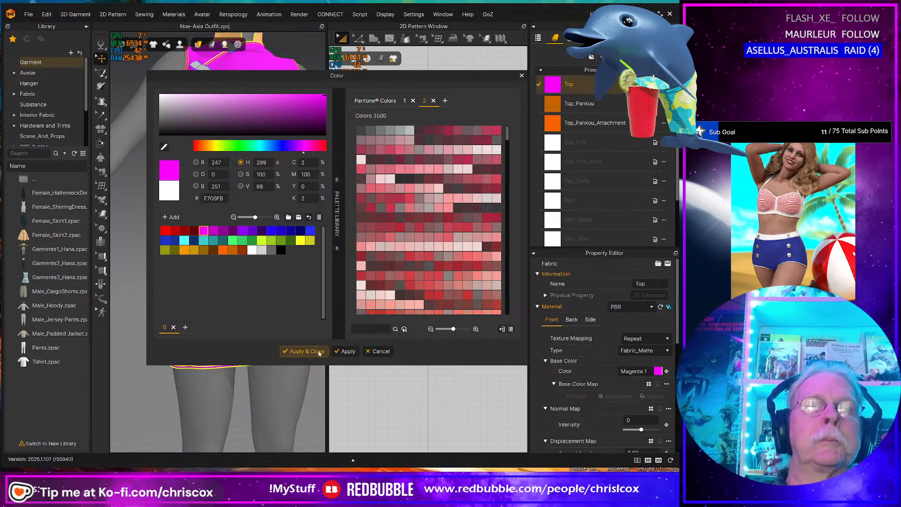
pyautogui.click(345, 351)
# Step: Set the base color of the Top_Trim fabric to Magenta 3 and of Top_Trim_Arms to Magenta 2
pyautogui.click(569, 141)
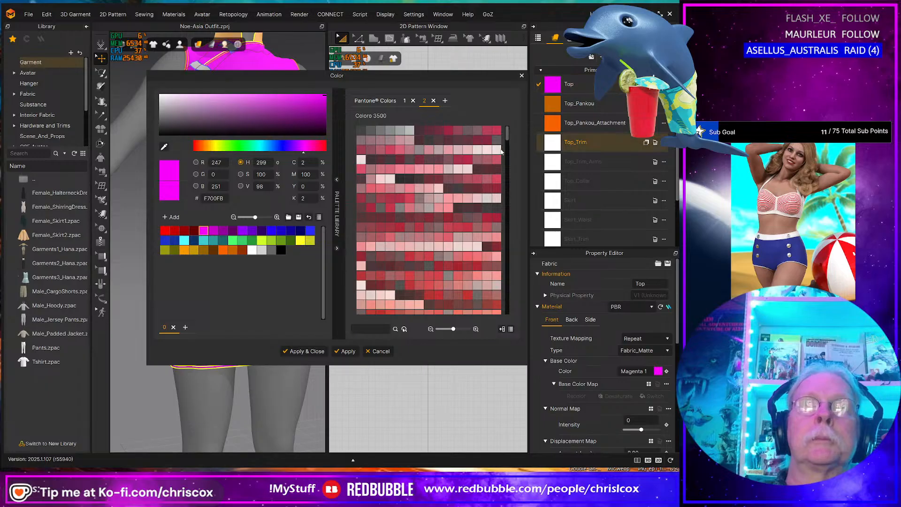
pyautogui.click(223, 230)
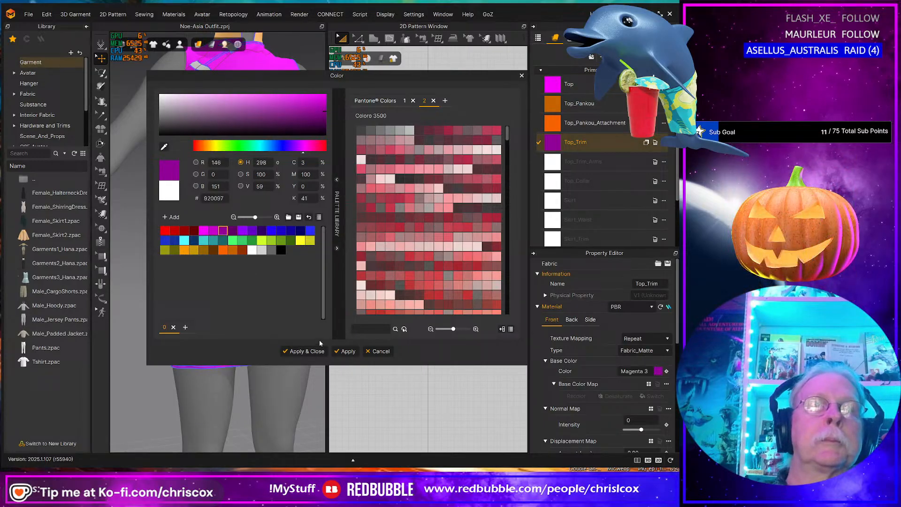
pyautogui.click(346, 351)
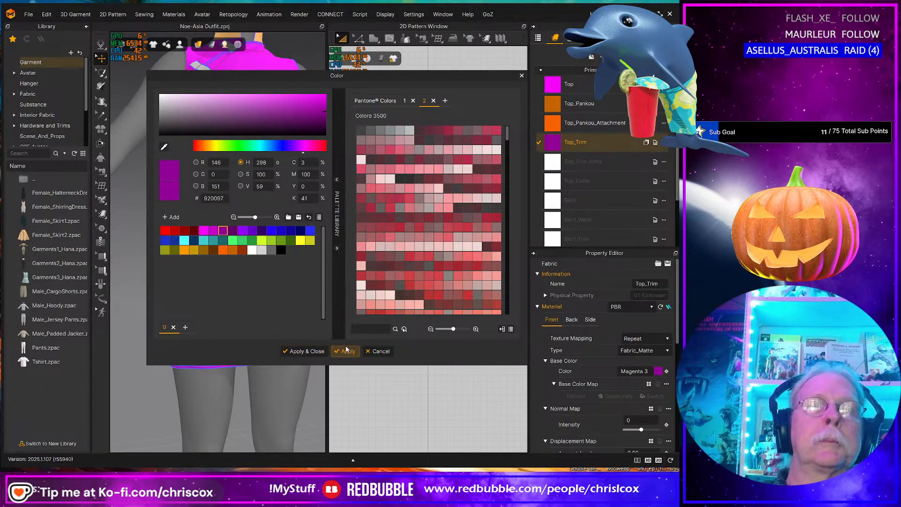
pyautogui.click(557, 166)
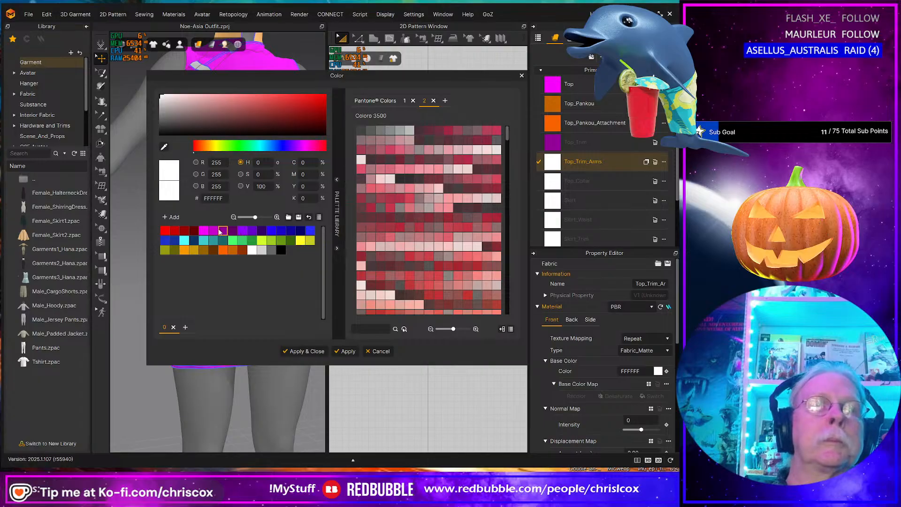
pyautogui.click(214, 231)
pyautogui.click(347, 352)
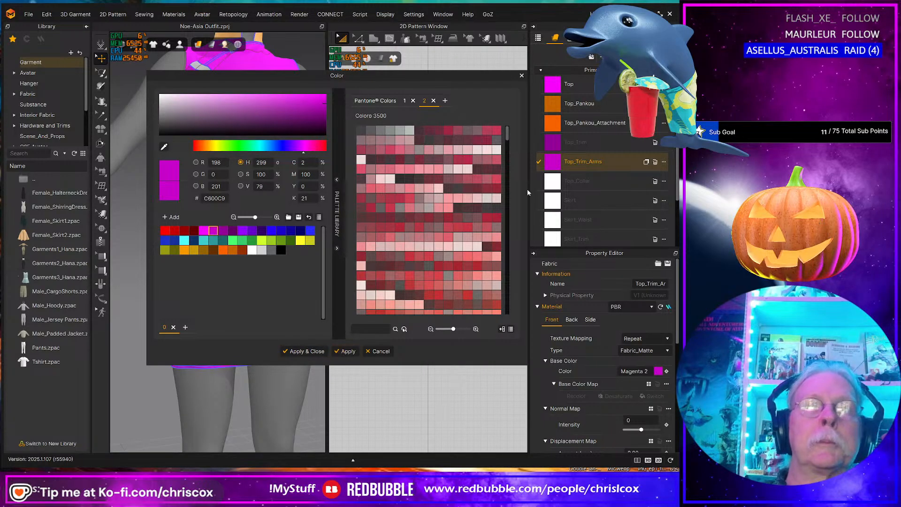
# Step: Set the base color of the Top_Collar fabric to Magenta 4 and of the Skirt fabric to Cyan 2
pyautogui.click(558, 184)
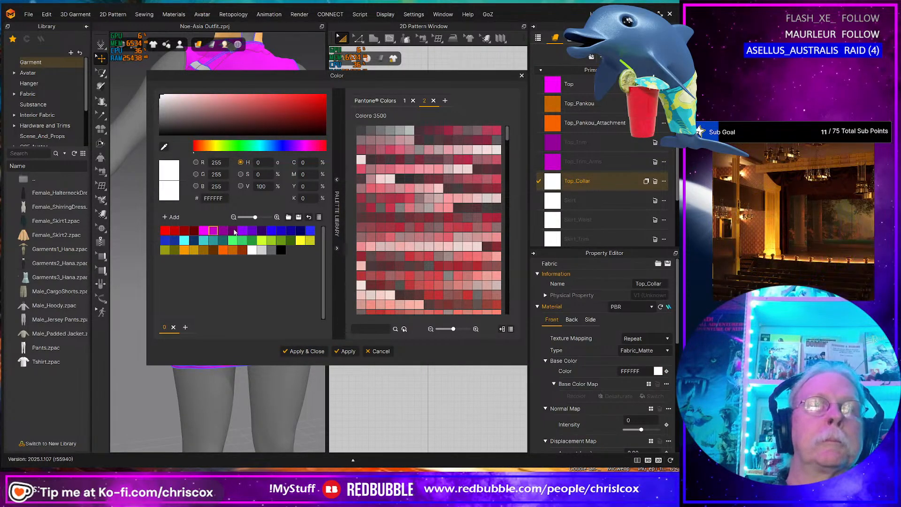
pyautogui.click(233, 230)
pyautogui.click(348, 351)
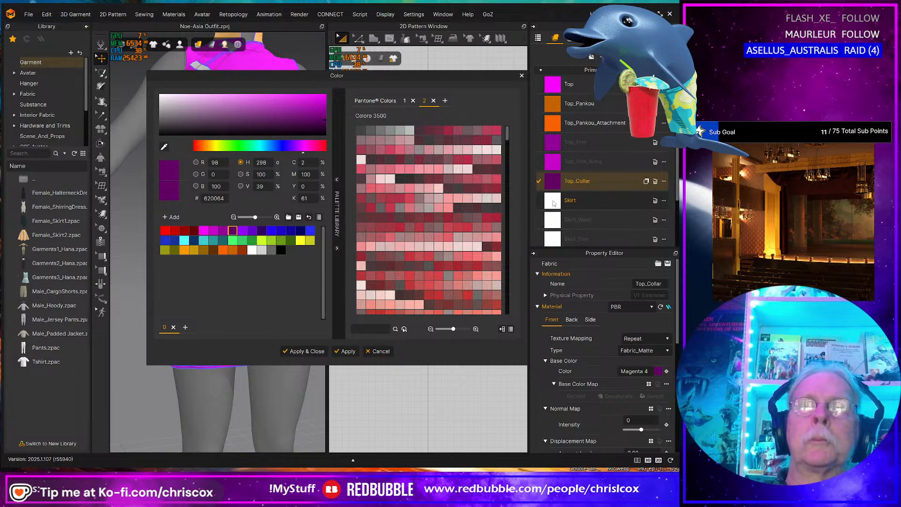
pyautogui.click(554, 203)
pyautogui.click(207, 242)
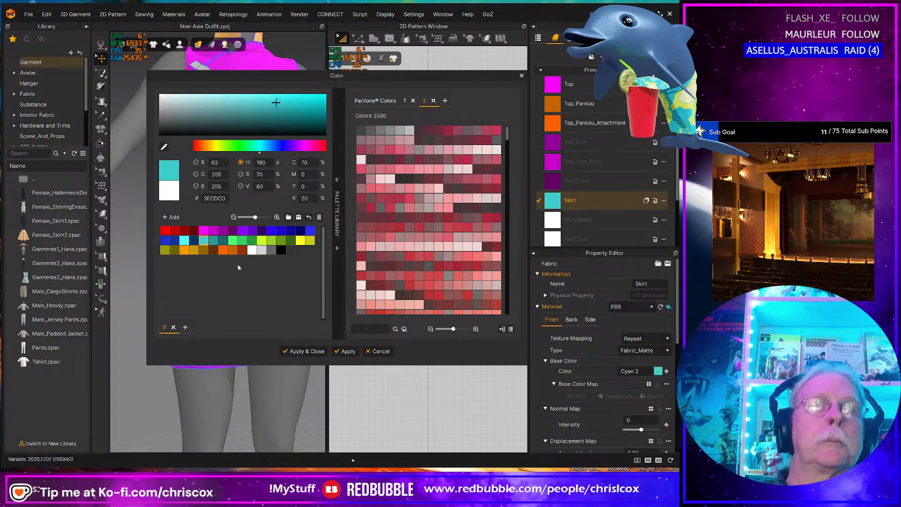
pyautogui.click(348, 351)
# Step: Try Cyan 1 on the Skirt_Waist fabric, and settle on Blue 8 as its base color
pyautogui.click(553, 222)
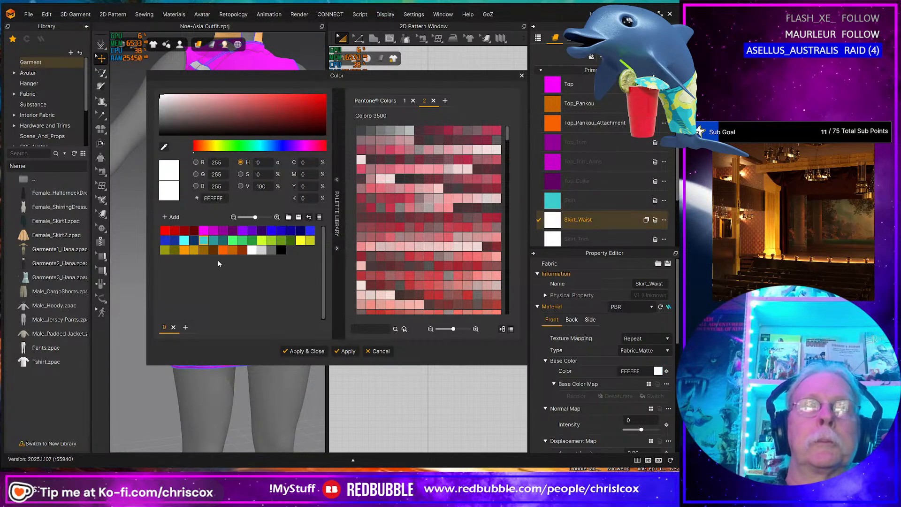
pyautogui.click(187, 242)
pyautogui.click(348, 351)
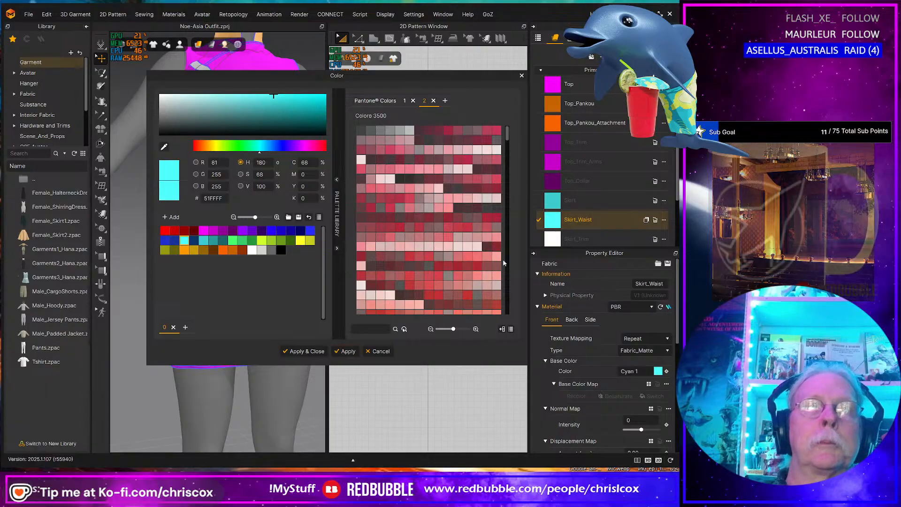
pyautogui.scroll(-1, 615, 171)
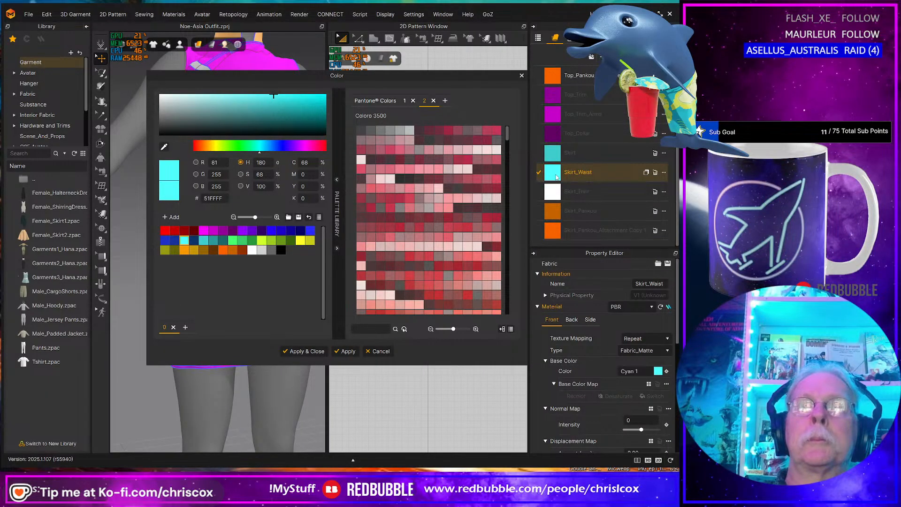
pyautogui.click(194, 241)
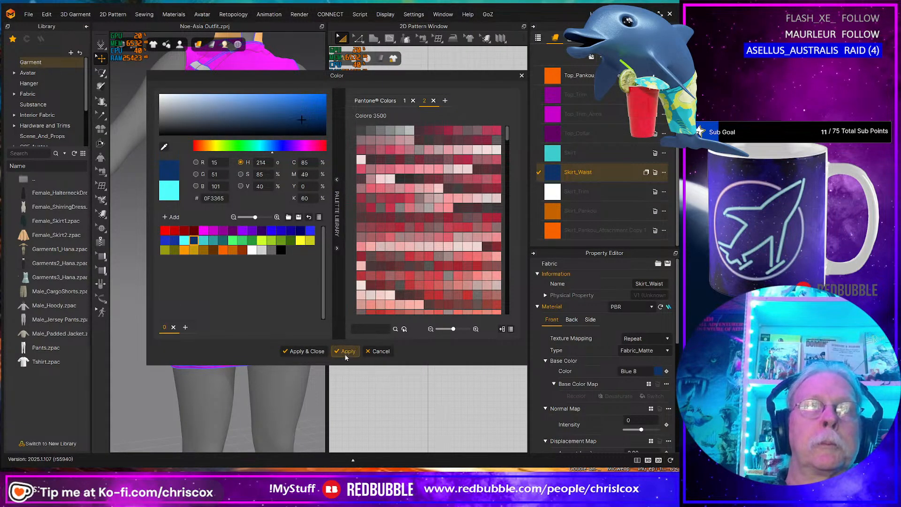
pyautogui.click(346, 352)
# Step: Set the base color of the Skirt_Trim fabric to Cyan 4
pyautogui.click(556, 190)
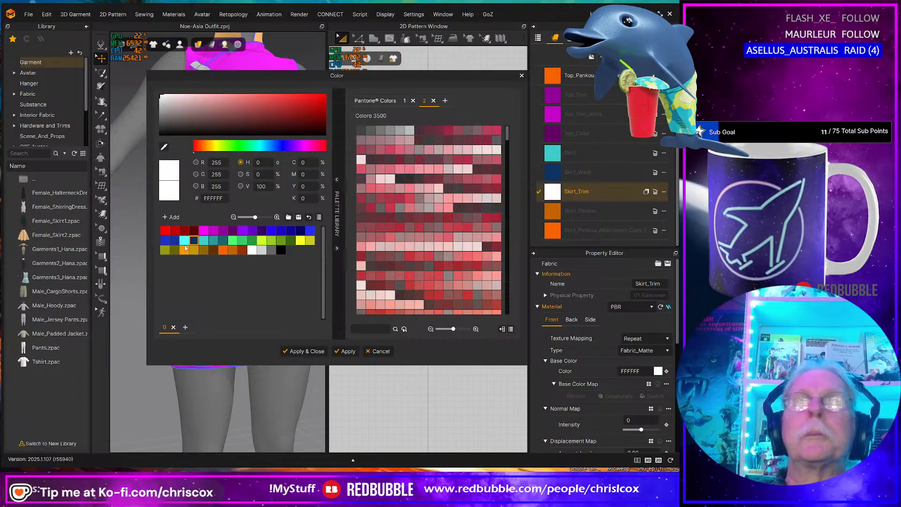
pyautogui.click(224, 241)
pyautogui.click(347, 351)
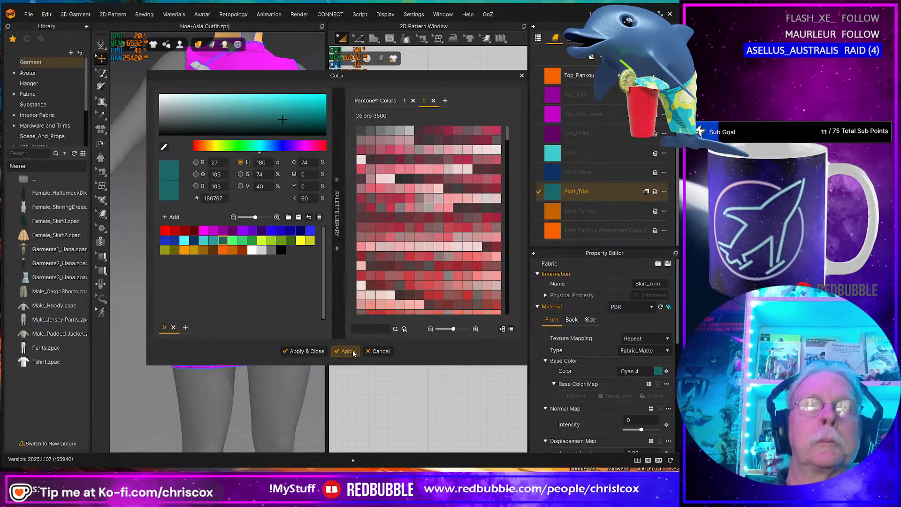
# Step: Set the base color of the Skirt_Pankou fabric to Green 2 and of Skirt_Pankou_Attachment Copy 1 to Y Green 1
pyautogui.click(558, 214)
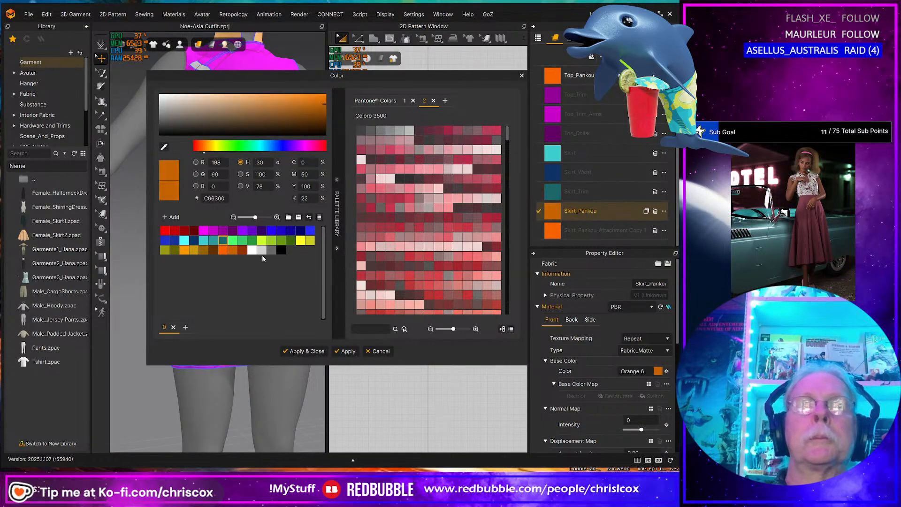
pyautogui.click(243, 241)
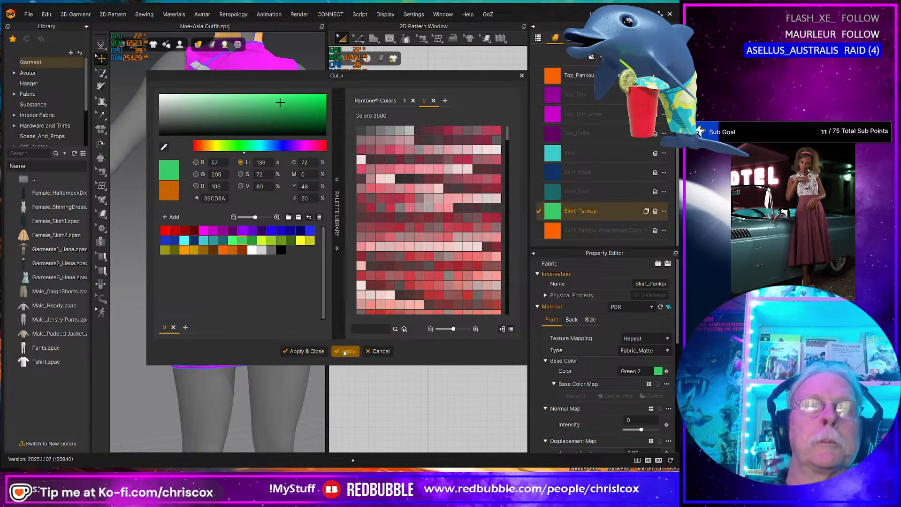
pyautogui.click(347, 351)
pyautogui.click(552, 233)
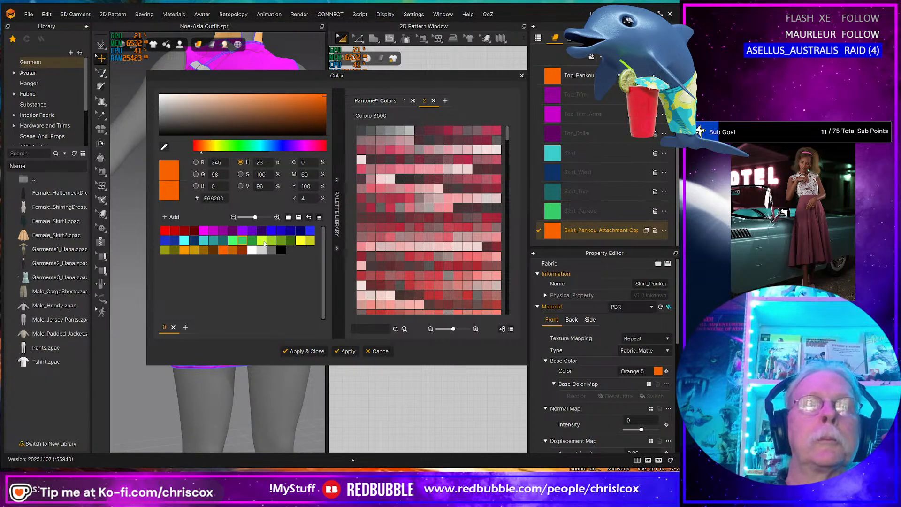
pyautogui.click(261, 241)
pyautogui.click(348, 351)
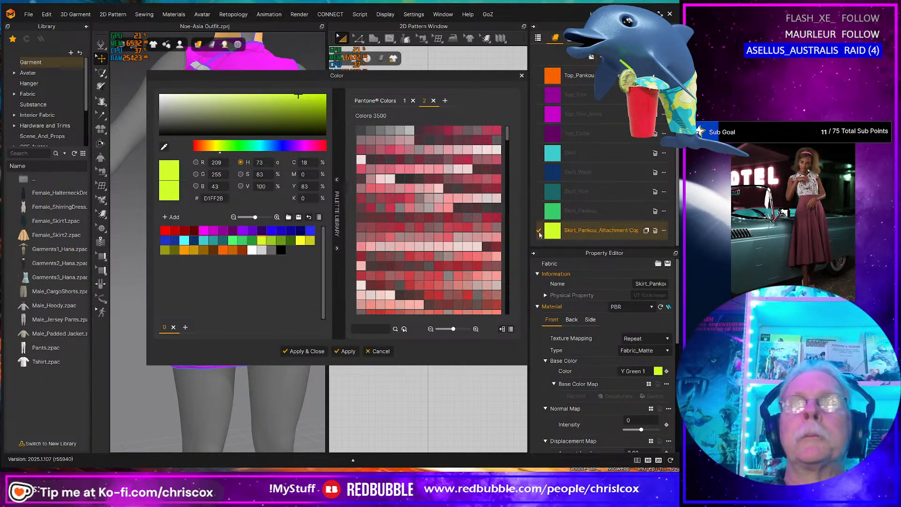
pyautogui.click(522, 75)
# Step: Assign the Skirt_Pankou fabric to the main parts of the three lowest pankou patterns in the 2D pattern layout
pyautogui.scroll(-5, 234, 252)
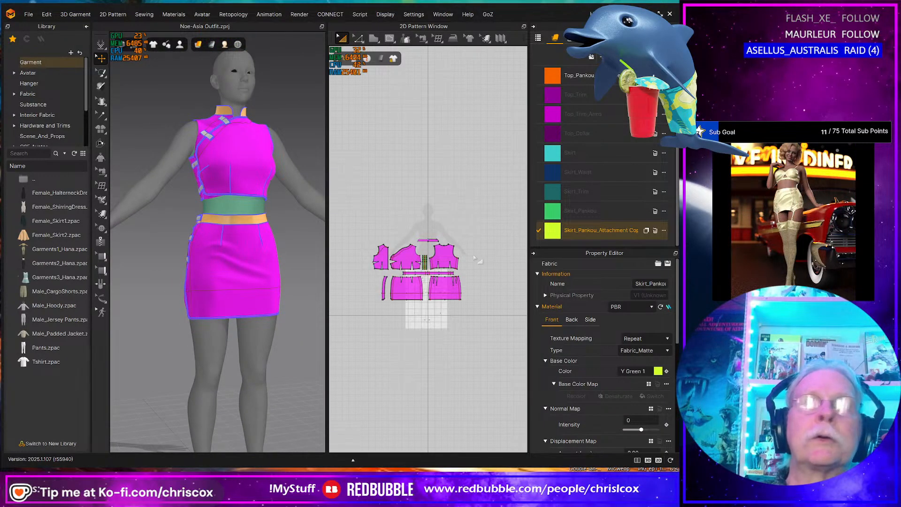
pyautogui.scroll(6, 455, 253)
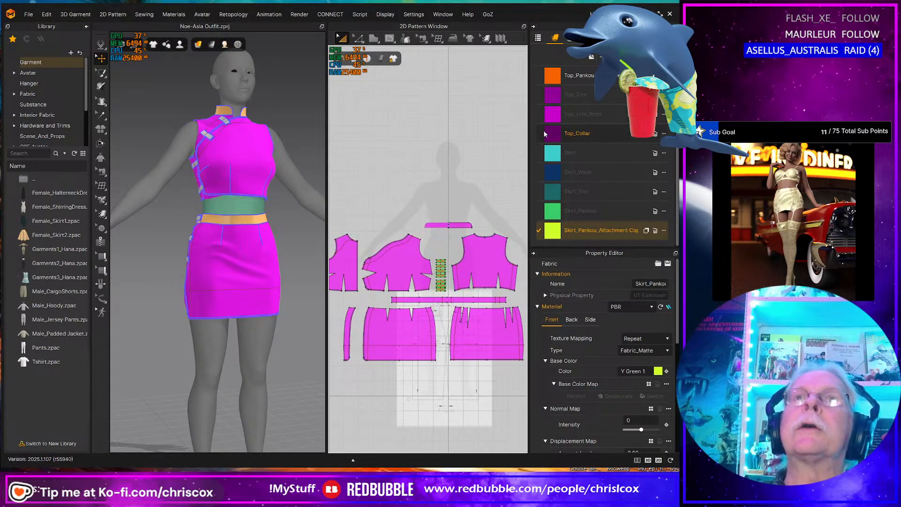
pyautogui.scroll(3, 594, 103)
pyautogui.scroll(-2, 457, 246)
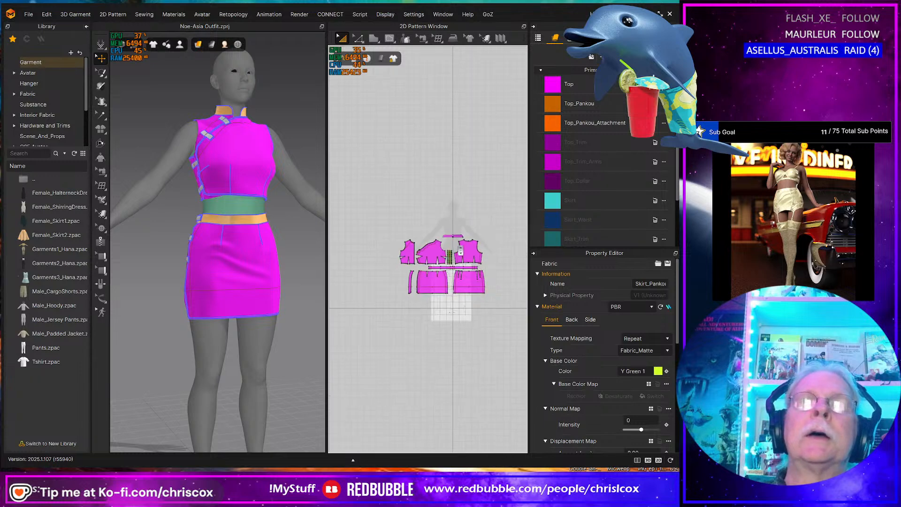
pyautogui.scroll(7, 458, 254)
pyautogui.moveTo(463, 285); pyautogui.dragTo(505, 159, button='middle')
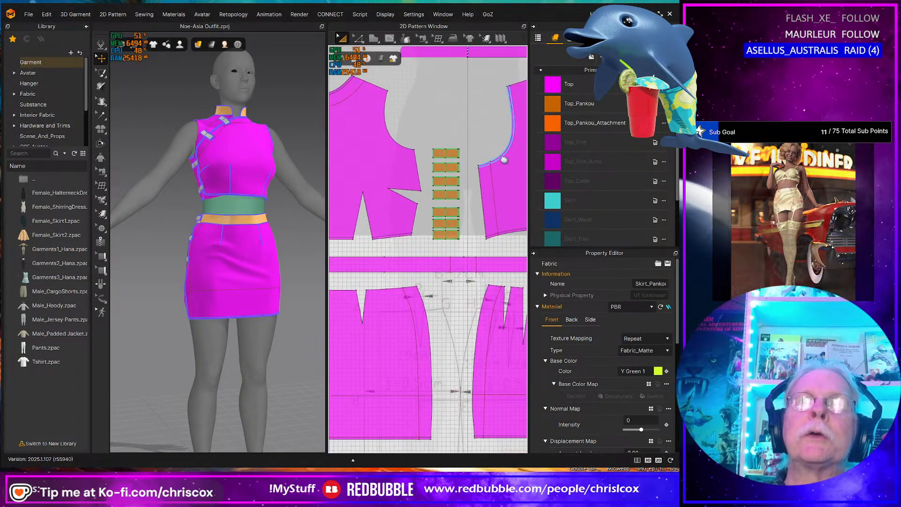
pyautogui.moveTo(176, 278); pyautogui.dragTo(214, 283, button='right')
pyautogui.scroll(3, 459, 237)
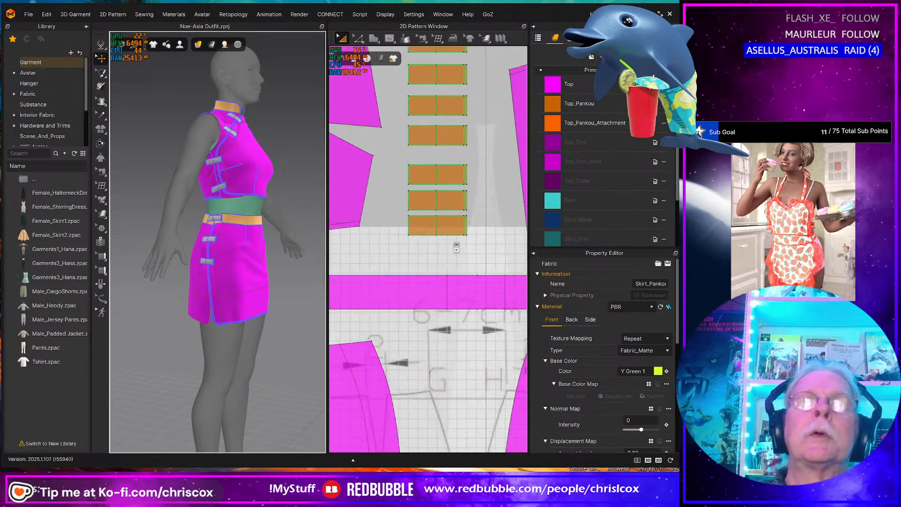
pyautogui.moveTo(394, 181); pyautogui.dragTo(430, 202)
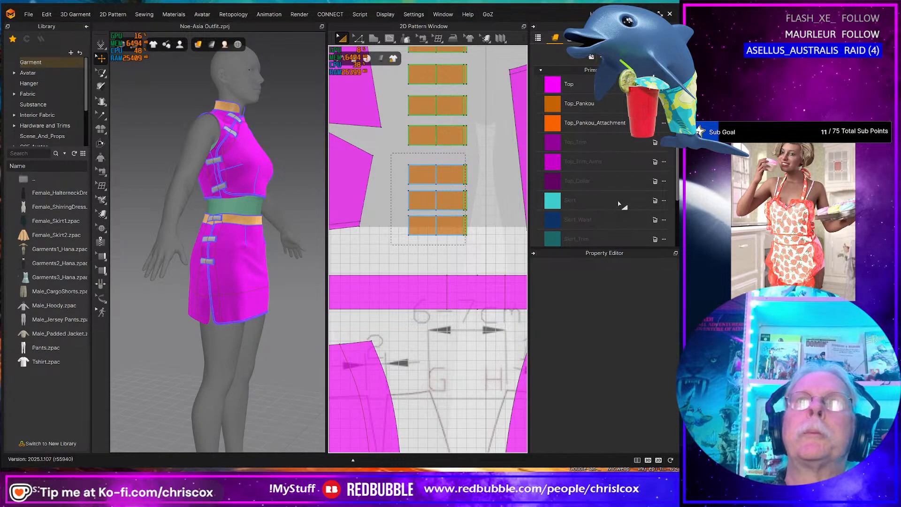
pyautogui.moveTo(451, 210); pyautogui.dragTo(453, 211)
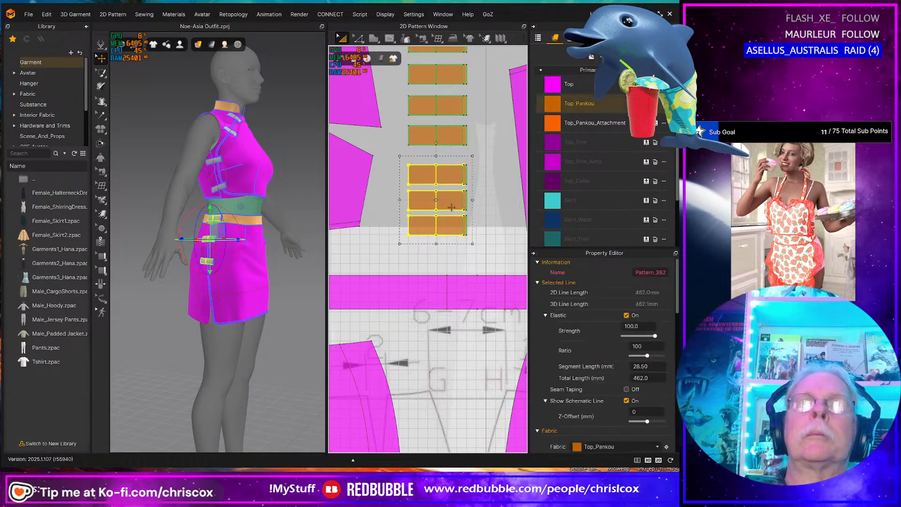
pyautogui.scroll(2, 453, 209)
pyautogui.moveTo(597, 210); pyautogui.dragTo(537, 221)
pyautogui.moveTo(460, 232); pyautogui.dragTo(454, 232)
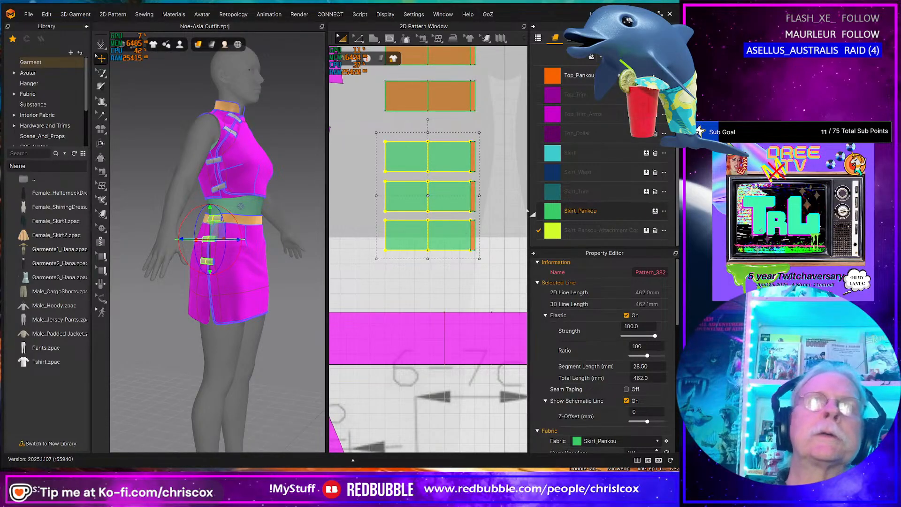
# Step: Assign the Skirt_Pankou_Attachment Copy 1 fabric to the narrow end strips of the three skirt pankou patterns
pyautogui.moveTo(482, 271); pyautogui.dragTo(468, 131)
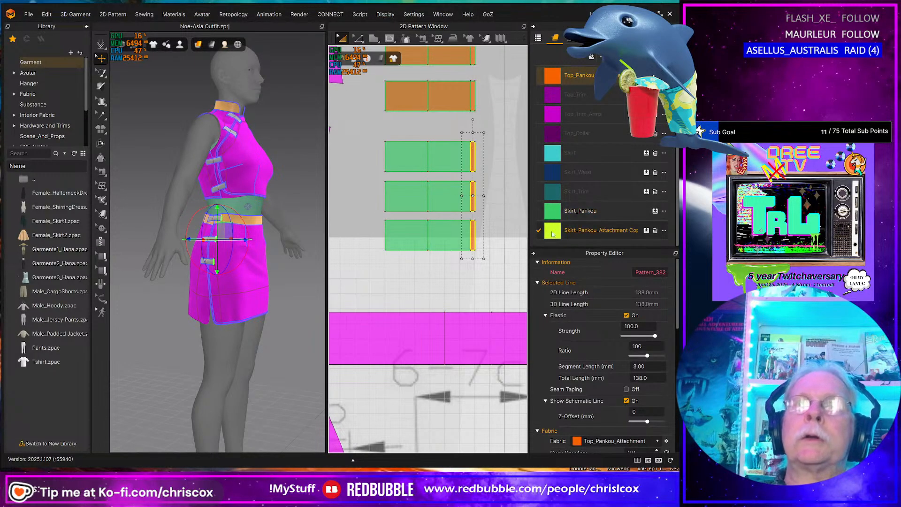
pyautogui.moveTo(559, 236); pyautogui.dragTo(475, 242)
pyautogui.scroll(-3, 460, 243)
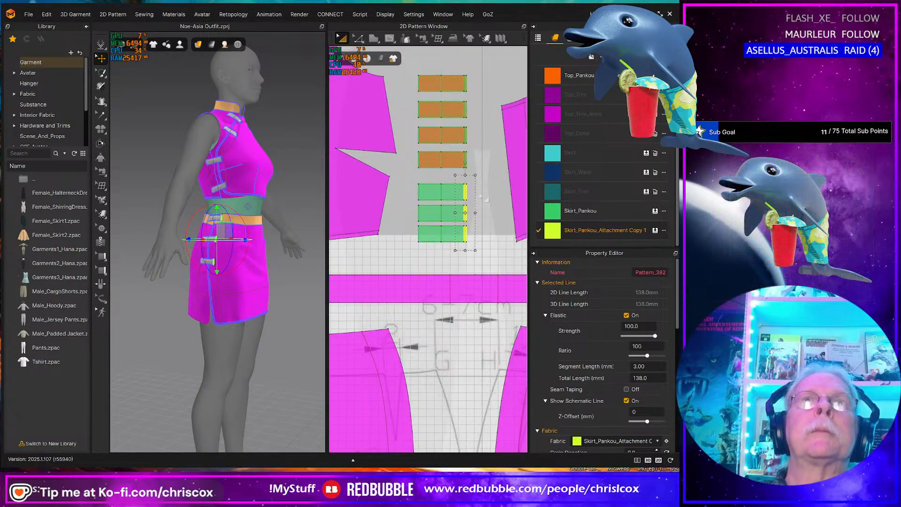
# Step: Assign the Top_Trim fabric to the trim strips along the curved opening, side and hem of the asymmetric front top pattern
pyautogui.scroll(-3, 492, 202)
pyautogui.scroll(5, 494, 216)
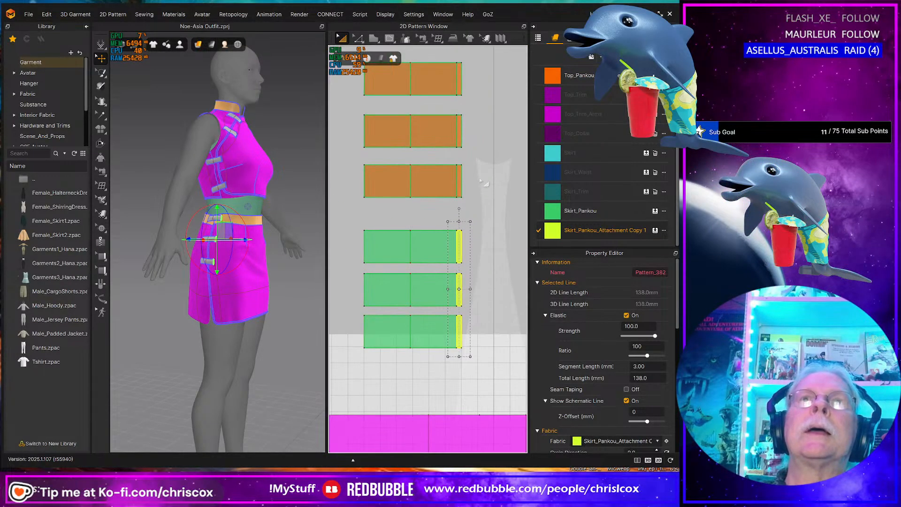
pyautogui.scroll(-5, 482, 188)
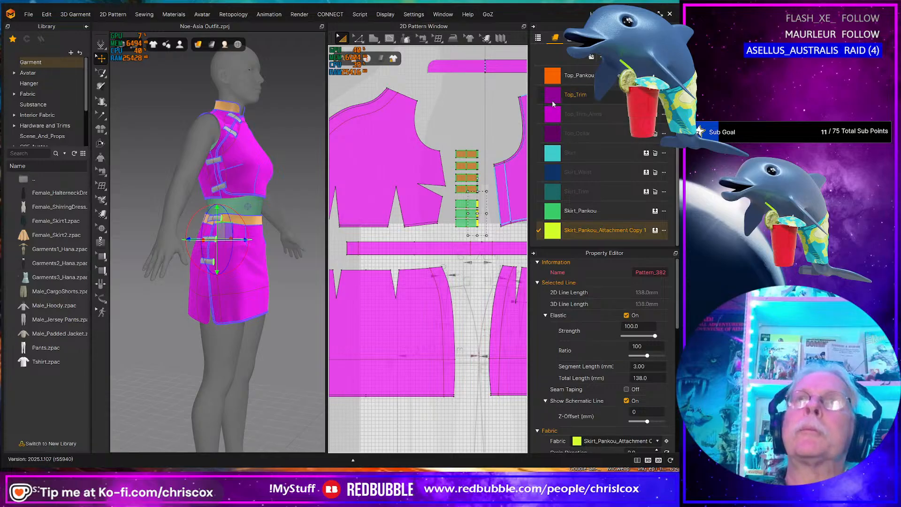
pyautogui.click(568, 94)
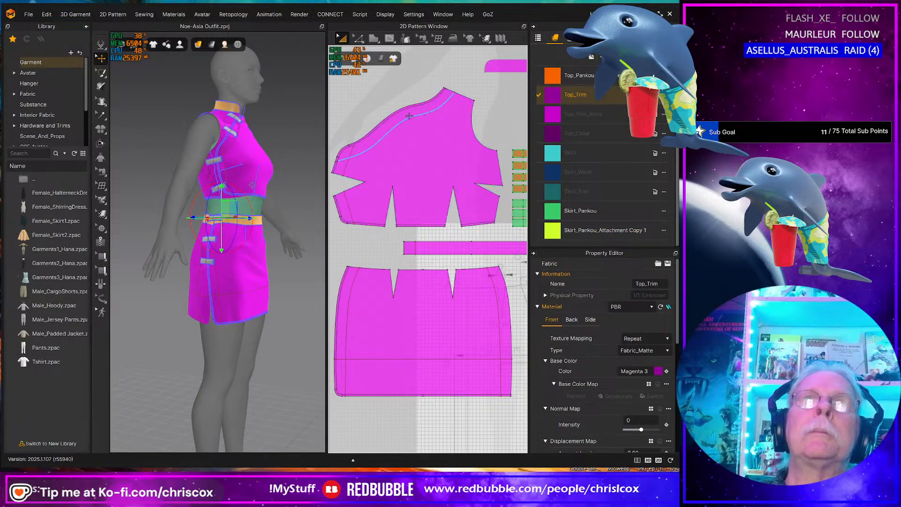
pyautogui.click(397, 109)
pyautogui.click(396, 110)
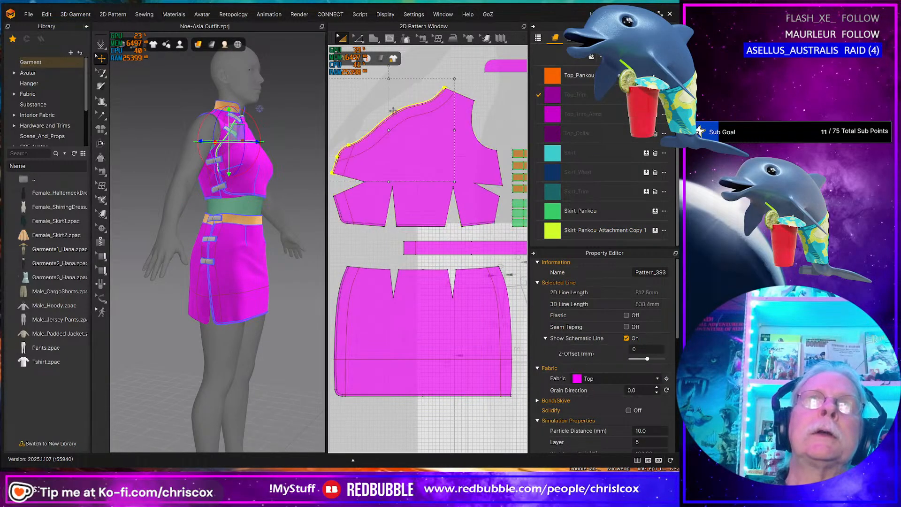
pyautogui.keyDown('shift'); pyautogui.click(336, 213); pyautogui.keyUp('shift')
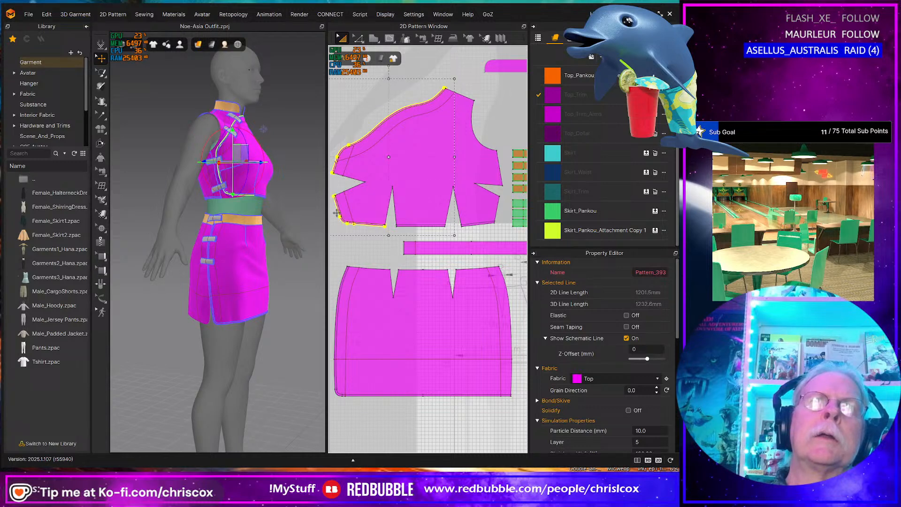
pyautogui.keyDown('shift'); pyautogui.click(405, 227); pyautogui.keyUp('shift')
pyautogui.keyDown('shift'); pyautogui.click(465, 225); pyautogui.keyUp('shift')
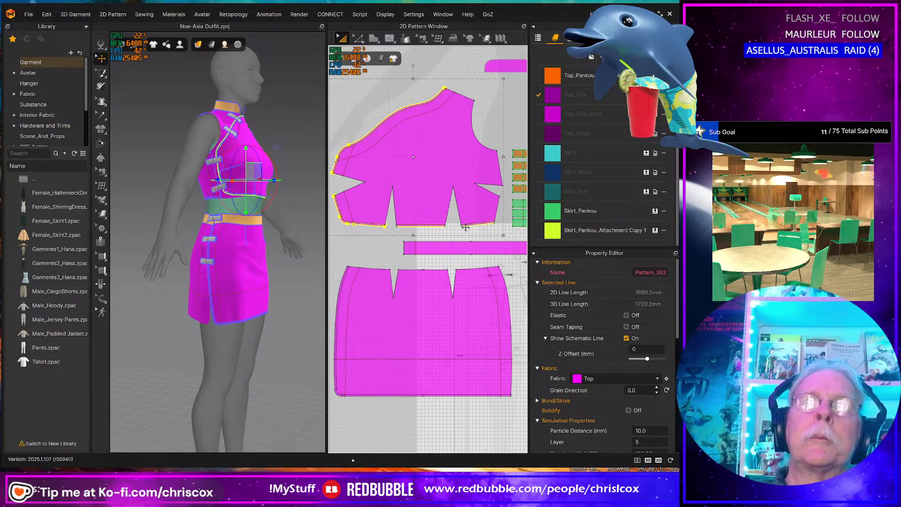
pyautogui.click(657, 379)
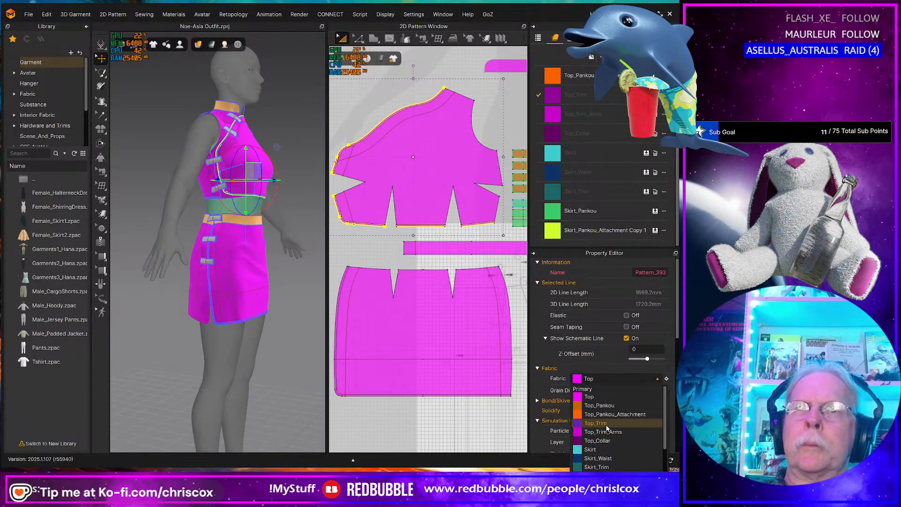
pyautogui.click(607, 425)
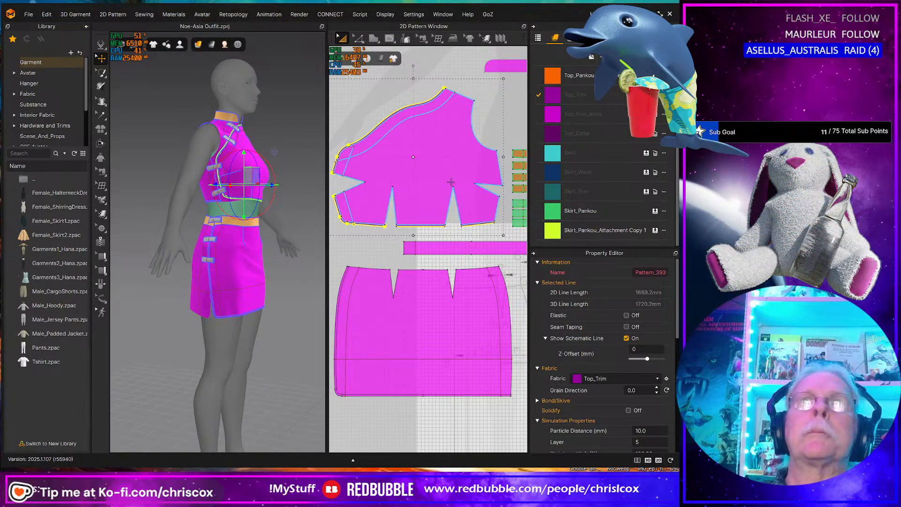
# Step: Assign the Top_Trim fabric to the three hem trim strips of the back top pattern
pyautogui.scroll(5, 480, 190)
pyautogui.moveTo(490, 185); pyautogui.dragTo(400, 196, button='middle')
pyautogui.moveTo(488, 227); pyautogui.dragTo(369, 265, button='middle')
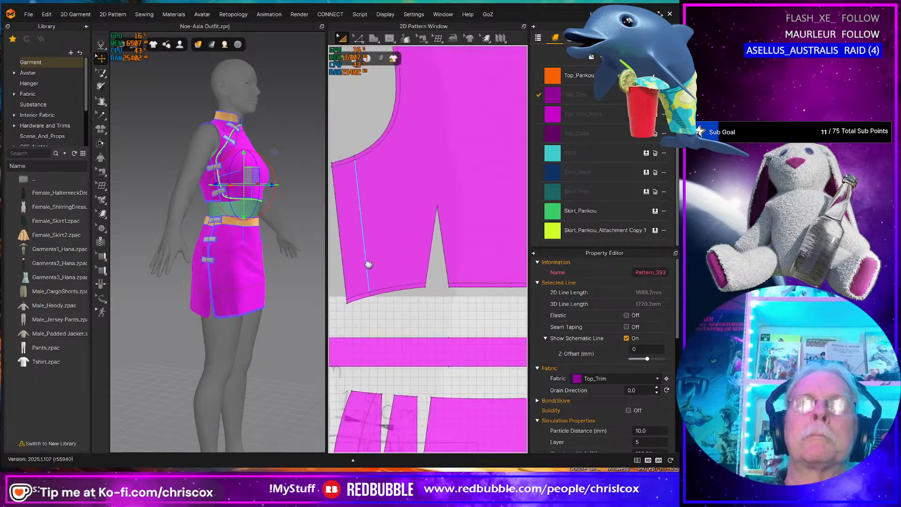
pyautogui.click(413, 291)
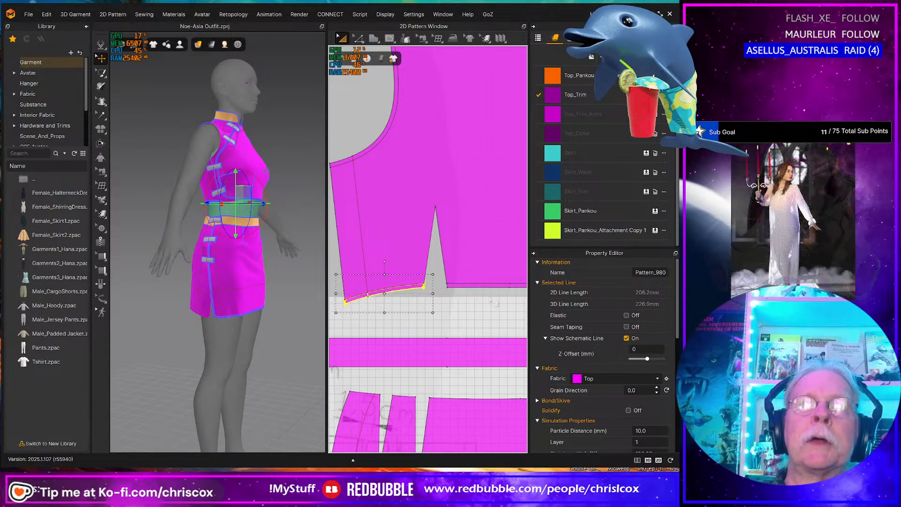
pyautogui.keyDown('shift'); pyautogui.click(484, 287); pyautogui.keyUp('shift')
pyautogui.scroll(-4, 484, 288)
pyautogui.moveTo(489, 294); pyautogui.dragTo(360, 286, button='middle')
pyautogui.keyDown('shift'); pyautogui.click(412, 284); pyautogui.keyUp('shift')
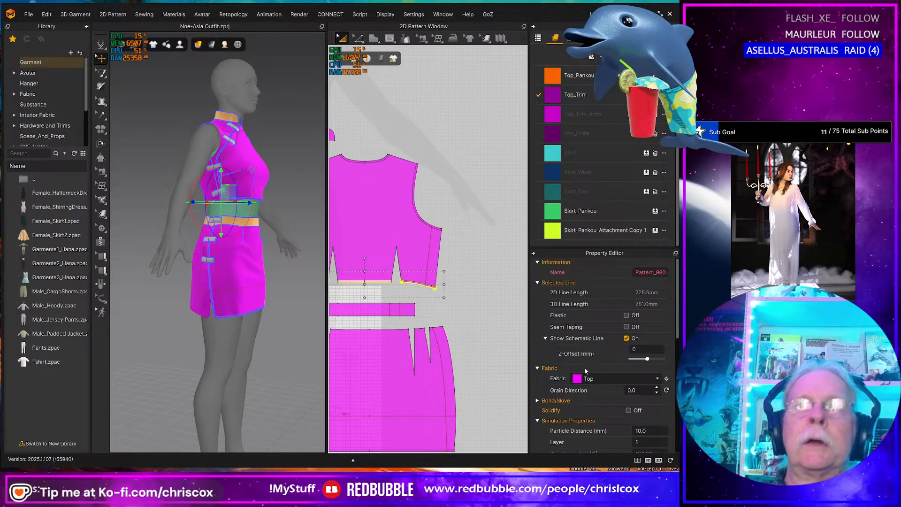
pyautogui.click(658, 380)
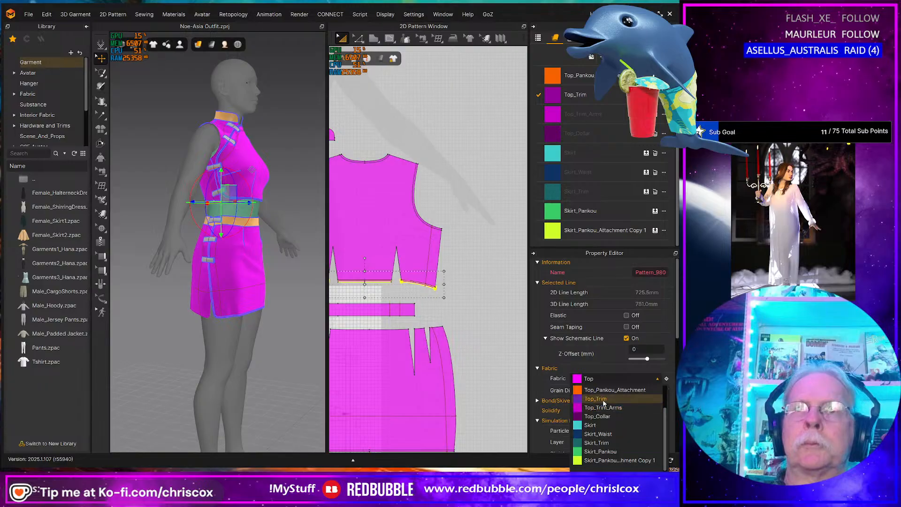
pyautogui.click(595, 399)
# Step: Assign the Top_Trim_Arms fabric to both armhole trim strips of the back top pattern
pyautogui.moveTo(452, 244); pyautogui.dragTo(496, 266, button='middle')
pyautogui.click(459, 210)
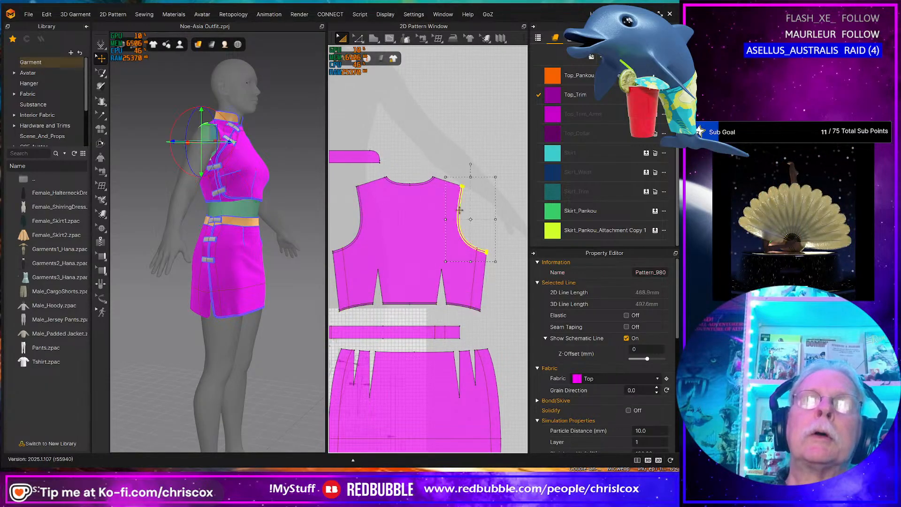
pyautogui.keyDown('shift'); pyautogui.click(359, 215); pyautogui.keyUp('shift')
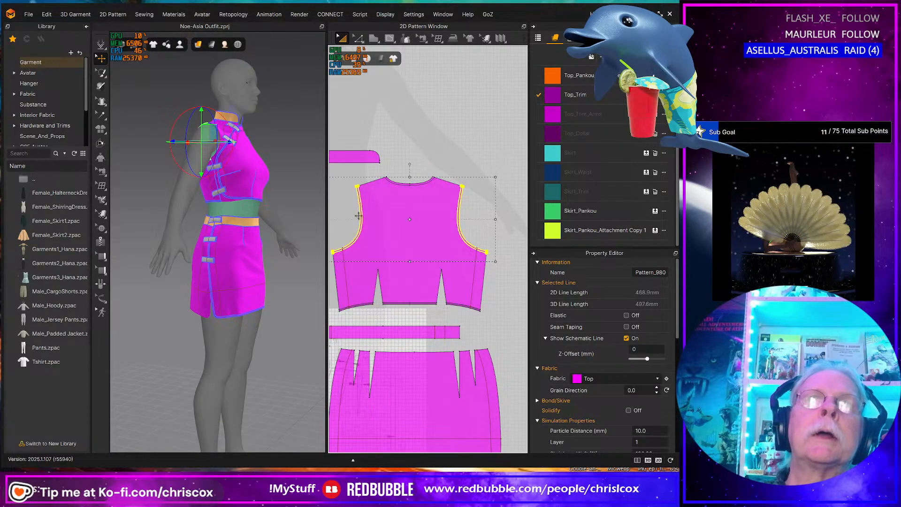
pyautogui.click(603, 380)
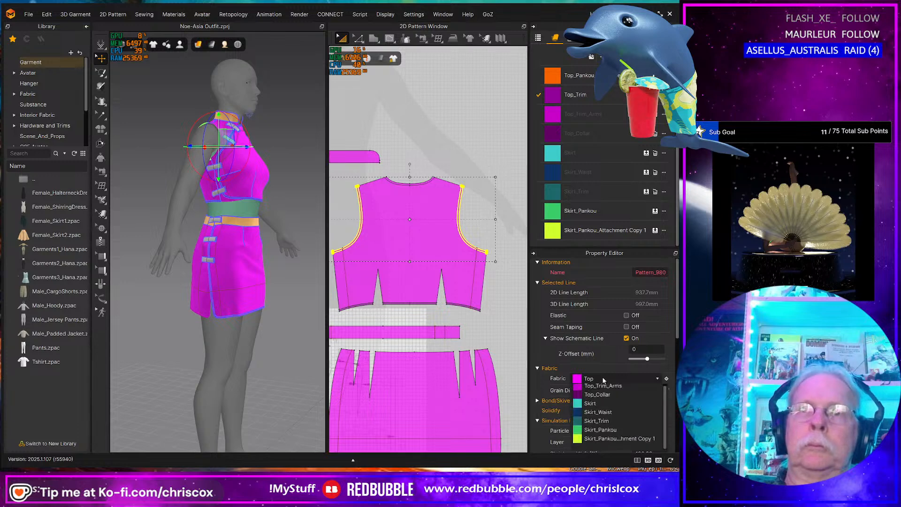
pyautogui.click(605, 409)
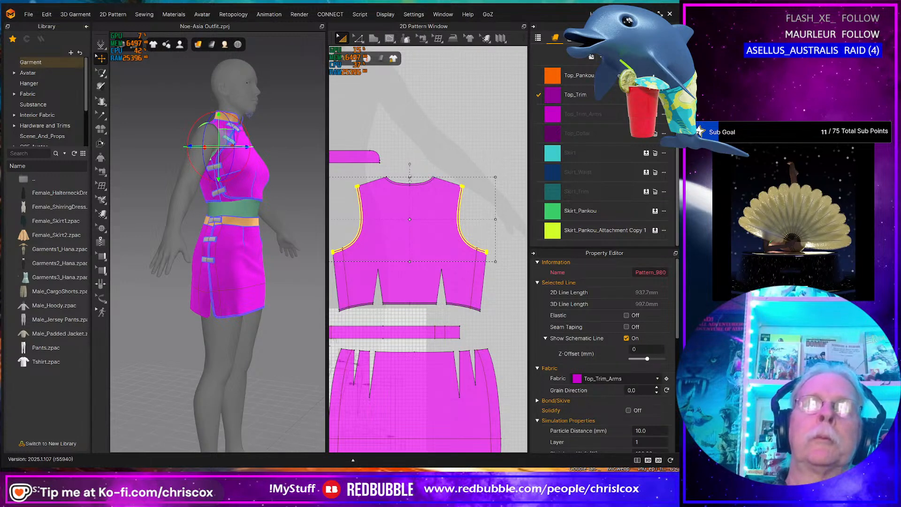
# Step: Assign the Top_Trim fabric to the back neckline trim and the Top_Collar fabric to the collar pattern
pyautogui.click(411, 181)
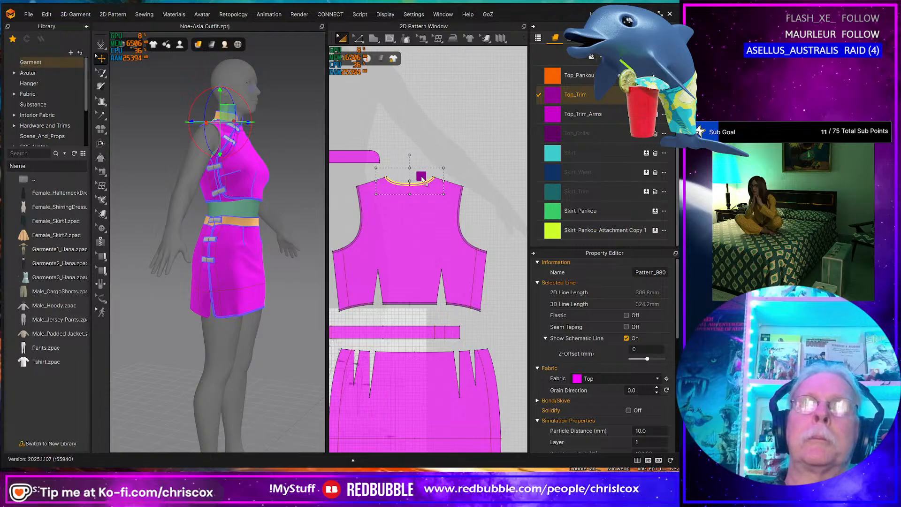
pyautogui.moveTo(423, 184); pyautogui.dragTo(423, 184)
pyautogui.scroll(5, 391, 188)
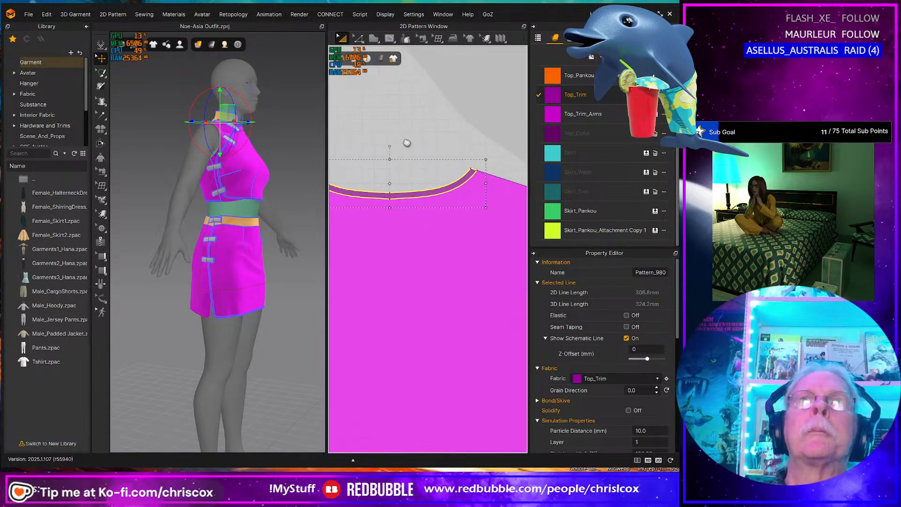
pyautogui.scroll(-5, 392, 140)
pyautogui.moveTo(555, 141); pyautogui.dragTo(399, 135)
# Step: Offset the armhole edge of the asymmetric front top pattern as an internal line
pyautogui.moveTo(385, 260); pyautogui.dragTo(475, 227, button='middle')
pyautogui.moveTo(418, 288); pyautogui.dragTo(454, 275, button='middle')
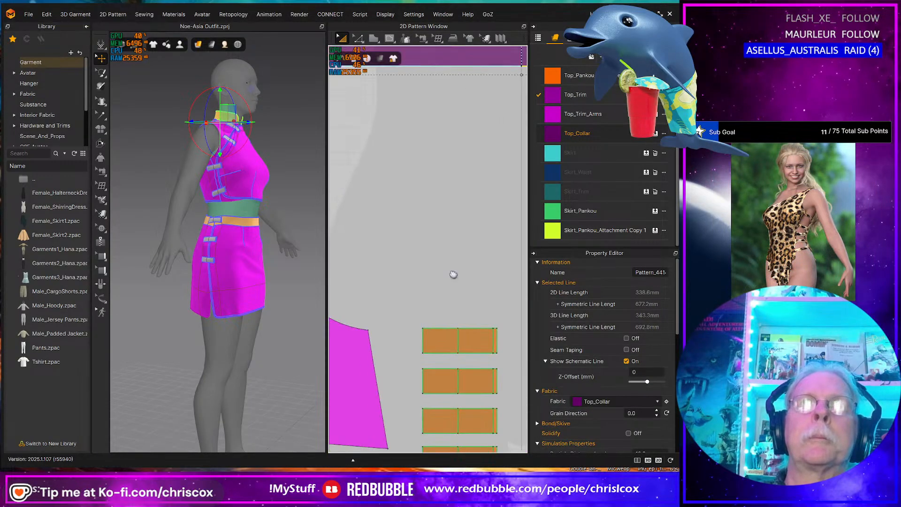
pyautogui.moveTo(376, 251)
pyautogui.mouseDown(button='middle')
pyautogui.moveTo(441, 274)
pyautogui.moveTo(501, 271)
pyautogui.mouseUp(button='middle')
pyautogui.scroll(2, 490, 269)
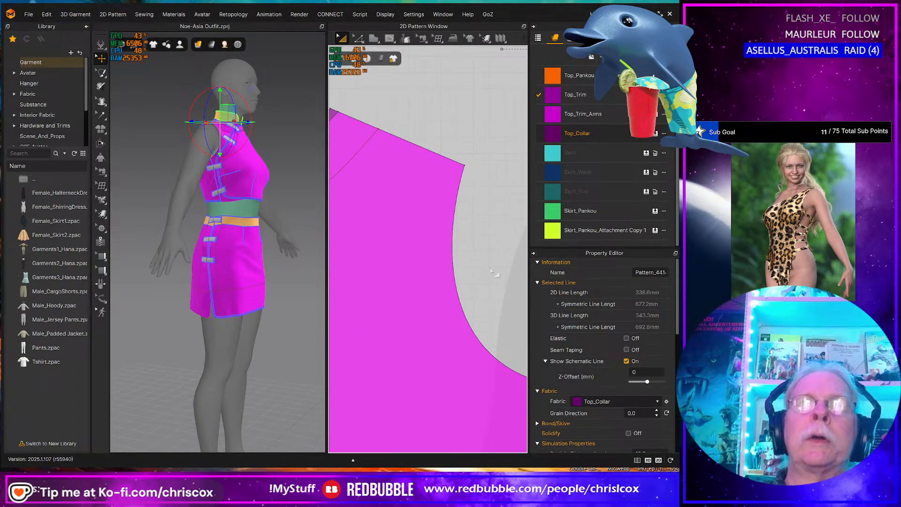
pyautogui.press('z')
pyautogui.click(454, 289)
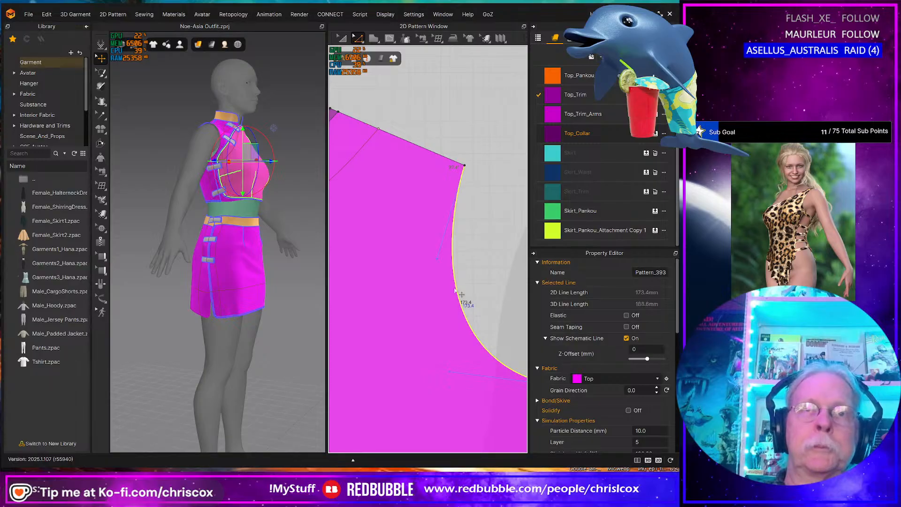
pyautogui.rightClick(455, 289)
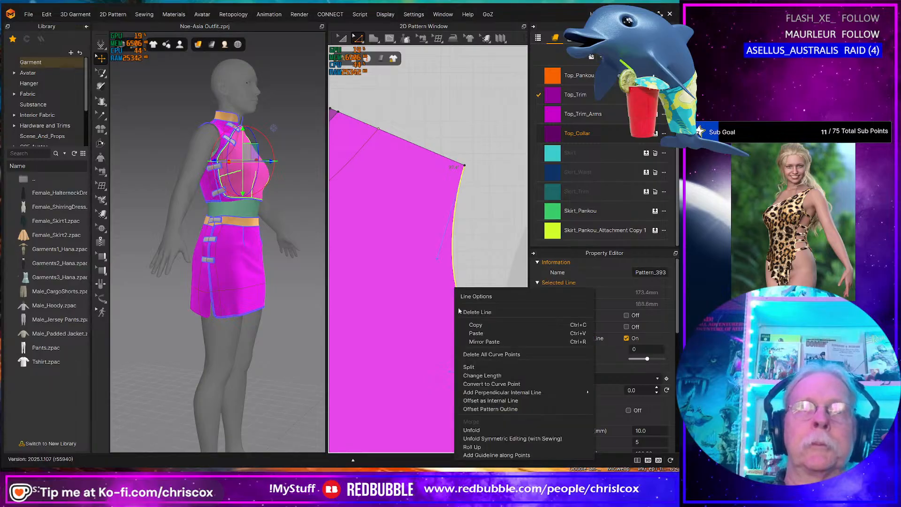
pyautogui.click(491, 400)
pyautogui.click(322, 287)
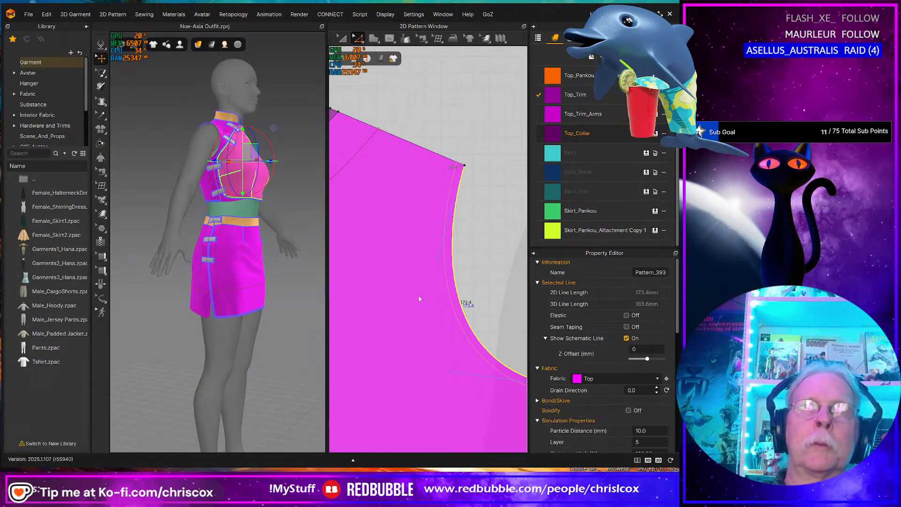
# Step: Cut and sew the asymmetric front top along the armhole offset line and assign the Top_Trim_Arms fabric to the resulting strip
pyautogui.click(449, 293)
pyautogui.rightClick(450, 293)
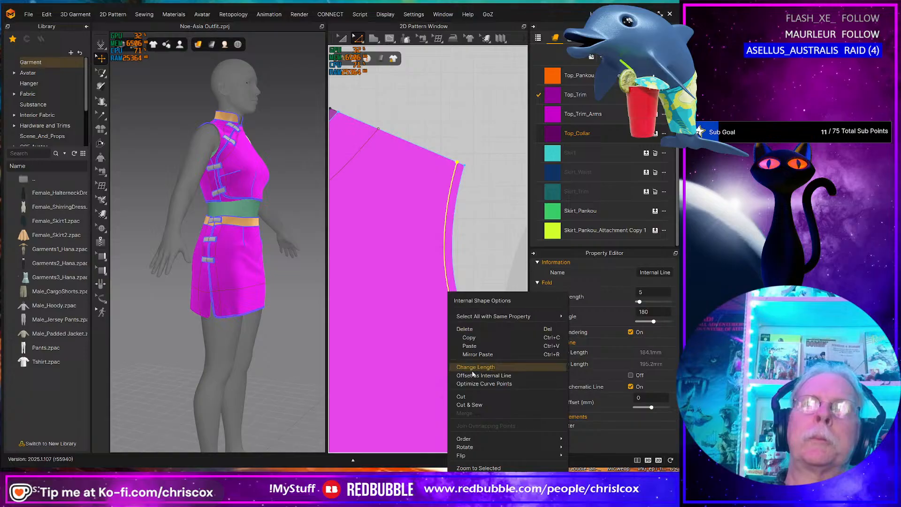
pyautogui.click(476, 405)
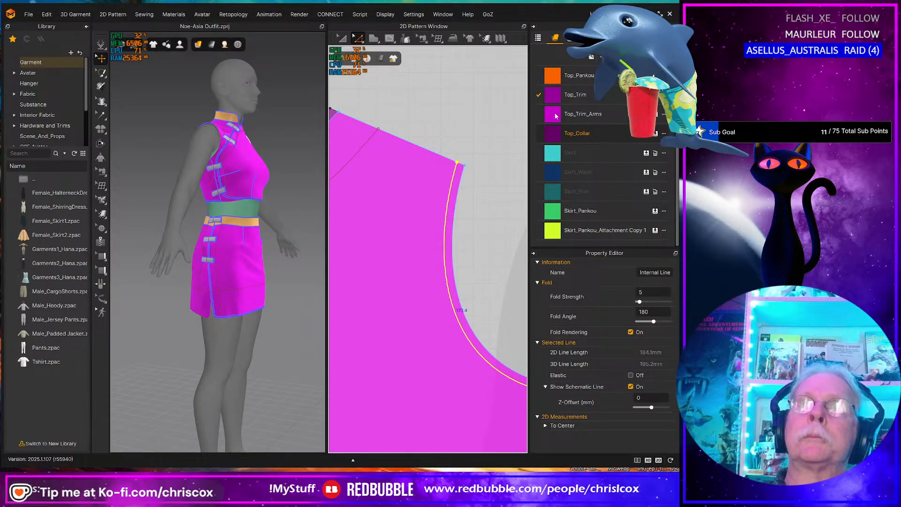
pyautogui.moveTo(555, 116); pyautogui.dragTo(453, 200)
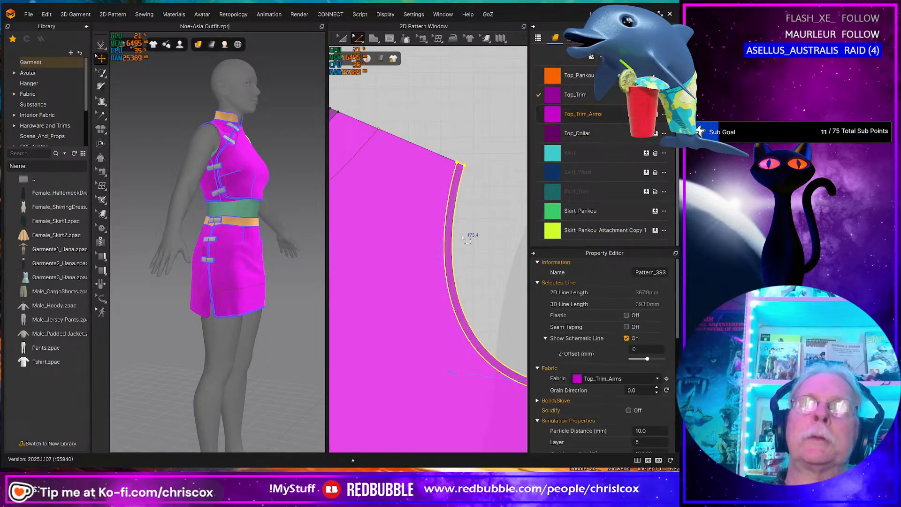
# Step: Assign the Top_Trim fabric to the neckline trim of the half front top pattern
pyautogui.scroll(-3, 457, 254)
pyautogui.moveTo(340, 274)
pyautogui.mouseDown(button='middle')
pyautogui.moveTo(443, 250)
pyautogui.moveTo(412, 255)
pyautogui.mouseUp(button='middle')
pyautogui.moveTo(343, 240); pyautogui.dragTo(403, 224, button='middle')
pyautogui.moveTo(402, 224); pyautogui.dragTo(336, 209, button='middle')
pyautogui.moveTo(436, 240)
pyautogui.mouseDown(button='middle')
pyautogui.moveTo(262, 219)
pyautogui.moveTo(497, 199)
pyautogui.mouseUp(button='middle')
pyautogui.moveTo(377, 206); pyautogui.dragTo(487, 239, button='middle')
pyautogui.moveTo(405, 238); pyautogui.dragTo(487, 232, button='middle')
pyautogui.moveTo(556, 130); pyautogui.dragTo(483, 105)
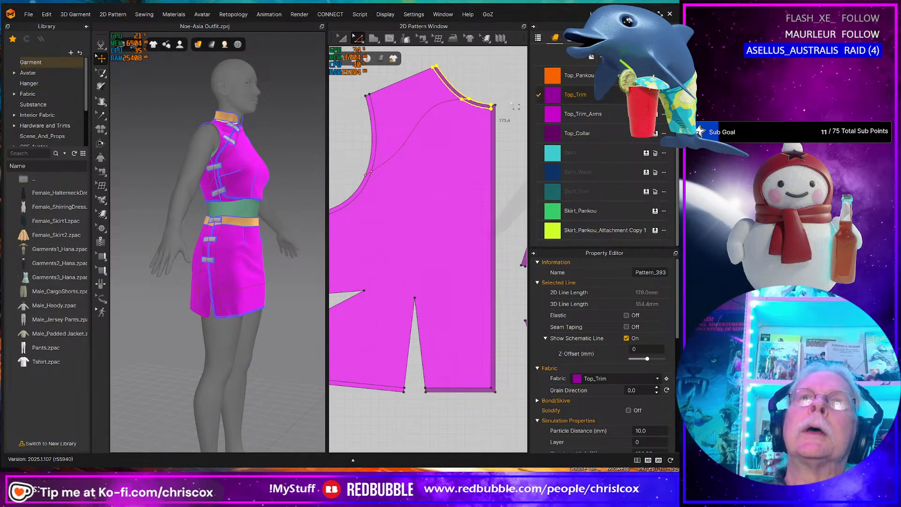
# Step: Assign Top_Trim_Arms to the half front top's armhole trim and Top_Trim to the hem strip beneath its side panel
pyautogui.moveTo(553, 114); pyautogui.dragTo(378, 164)
pyautogui.moveTo(379, 221); pyautogui.dragTo(449, 163, button='middle')
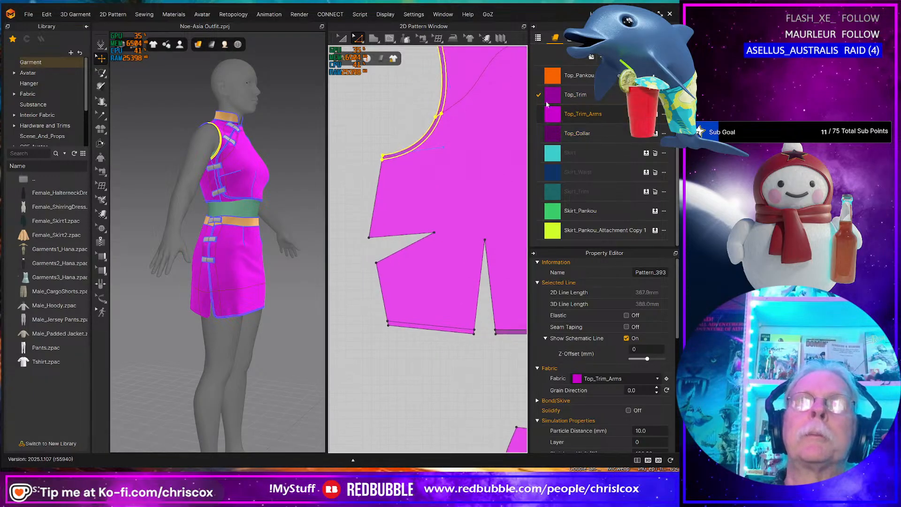
pyautogui.moveTo(552, 95); pyautogui.dragTo(425, 330)
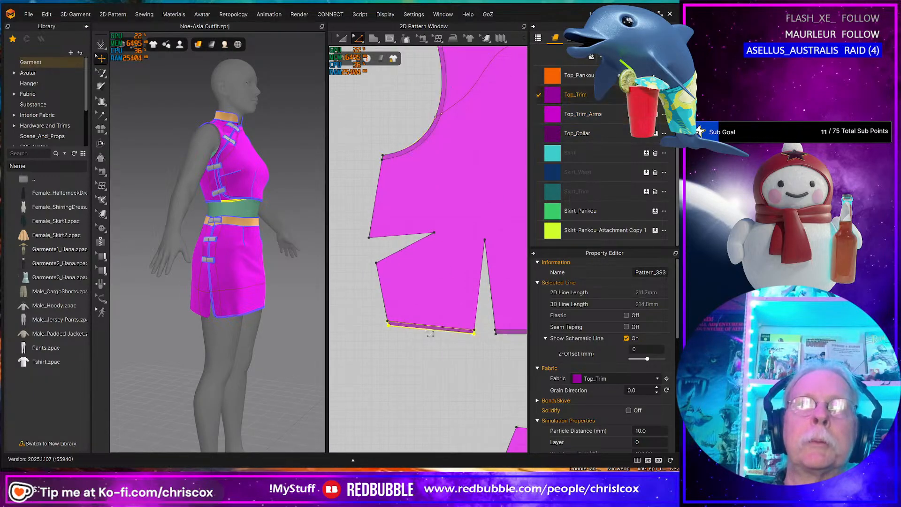
# Step: Bring the whole avatar into view and save the outfit project
pyautogui.scroll(-5, 256, 348)
pyautogui.moveTo(255, 349)
pyautogui.mouseDown(button='right')
pyautogui.moveTo(147, 336)
pyautogui.moveTo(290, 349)
pyautogui.moveTo(246, 350)
pyautogui.mouseUp(button='right')
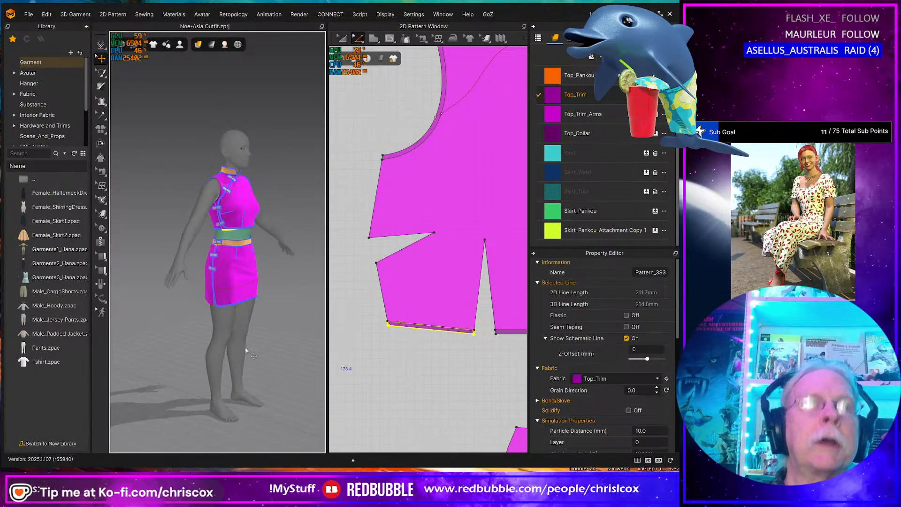
pyautogui.press('space')
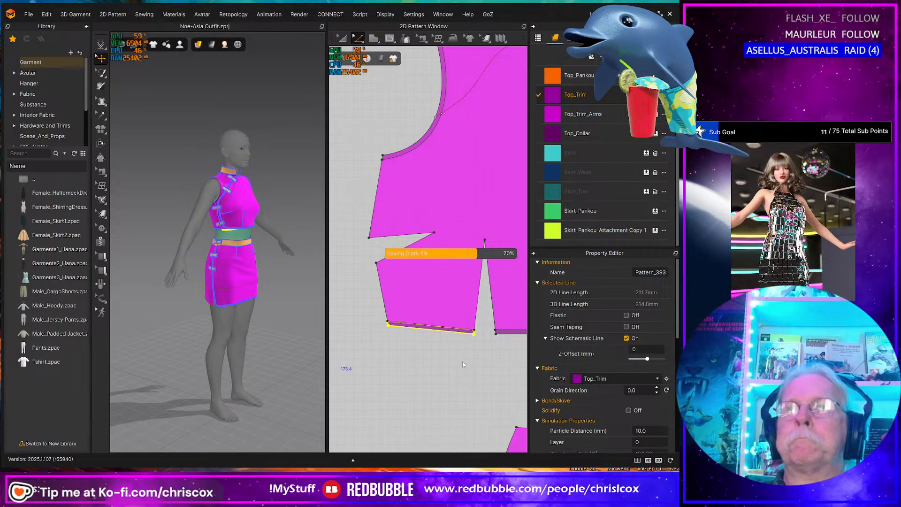
# Step: Assign the Skirt fabric to the narrow skirt panel and both wide skirt patterns
pyautogui.scroll(-2, 465, 366)
pyautogui.moveTo(451, 380); pyautogui.dragTo(404, 275, button='middle')
pyautogui.moveTo(421, 337); pyautogui.dragTo(384, 235, button='middle')
pyautogui.moveTo(416, 315); pyautogui.dragTo(353, 293, button='middle')
pyautogui.press('a')
pyautogui.click(353, 294)
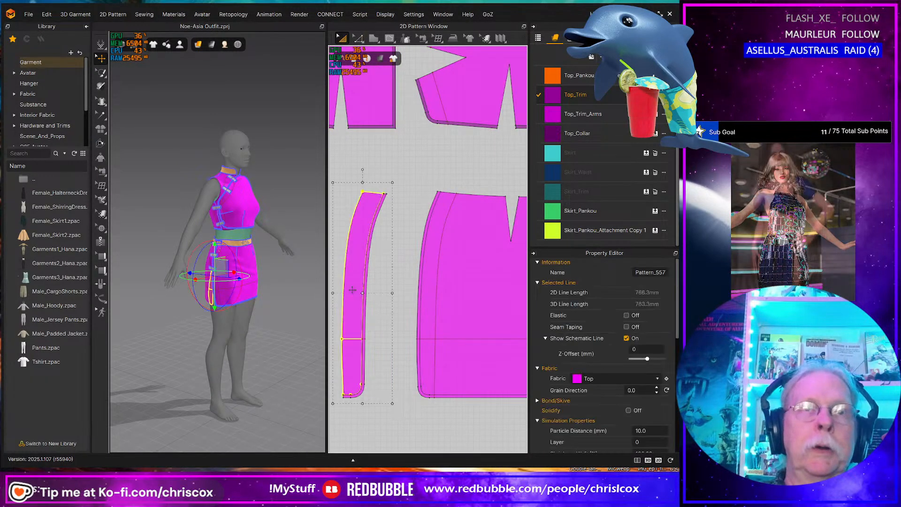
pyautogui.keyDown('shift'); pyautogui.click(449, 301); pyautogui.keyUp('shift')
pyautogui.moveTo(511, 313); pyautogui.dragTo(413, 304, button='middle')
pyautogui.moveTo(473, 306); pyautogui.dragTo(405, 307, button='middle')
pyautogui.moveTo(502, 304)
pyautogui.mouseDown(button='middle')
pyautogui.moveTo(394, 305)
pyautogui.moveTo(421, 293)
pyautogui.mouseUp(button='middle')
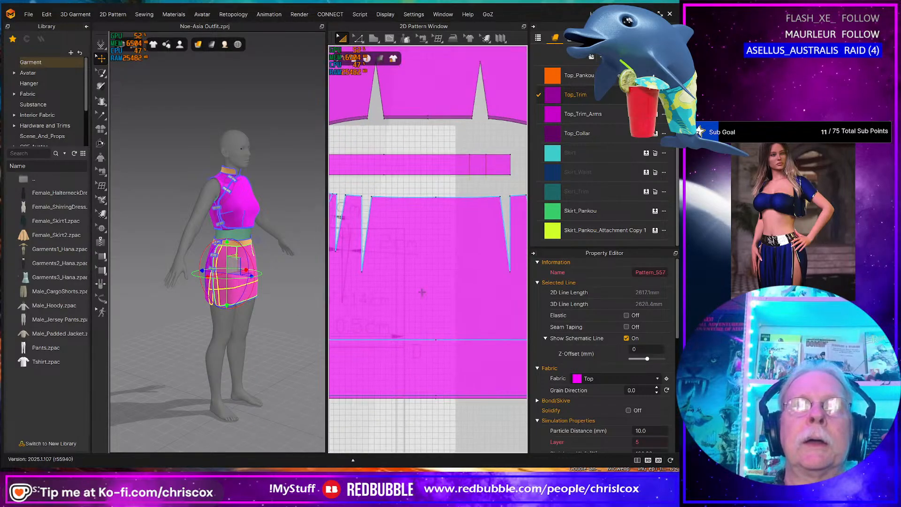
pyautogui.keyDown('shift'); pyautogui.click(457, 291); pyautogui.keyUp('shift')
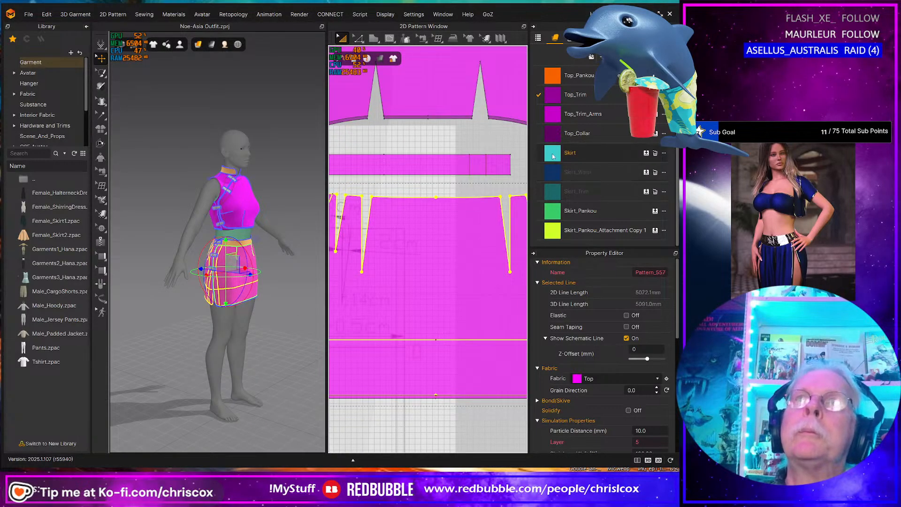
pyautogui.moveTo(552, 153); pyautogui.dragTo(423, 293)
# Step: Assign the Skirt_Trim fabric to the hem trims of both wide skirt patterns and the curved edge trims beside the narrow panel
pyautogui.scroll(-5, 423, 294)
pyautogui.moveTo(425, 297); pyautogui.dragTo(475, 281, button='middle')
pyautogui.moveTo(486, 351); pyautogui.dragTo(375, 349, button='middle')
pyautogui.click(376, 348)
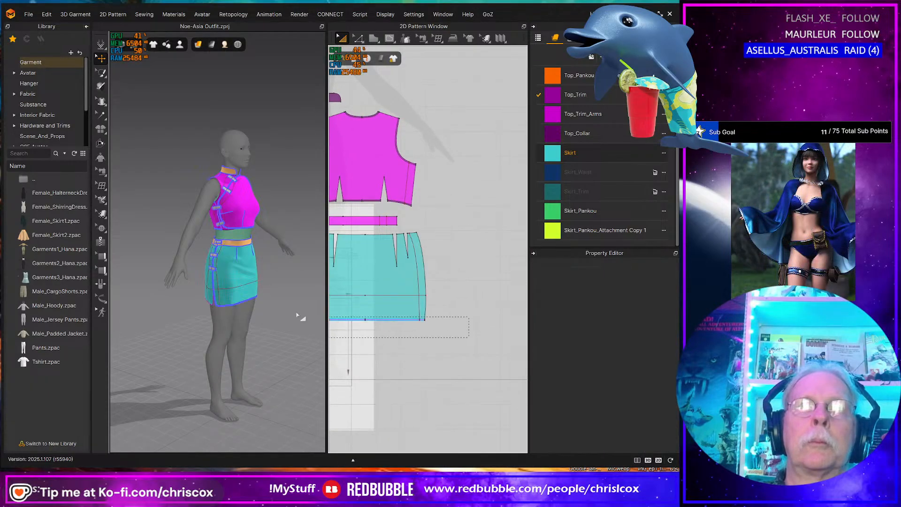
pyautogui.click(397, 320)
pyautogui.moveTo(417, 325); pyautogui.dragTo(554, 304, button='middle')
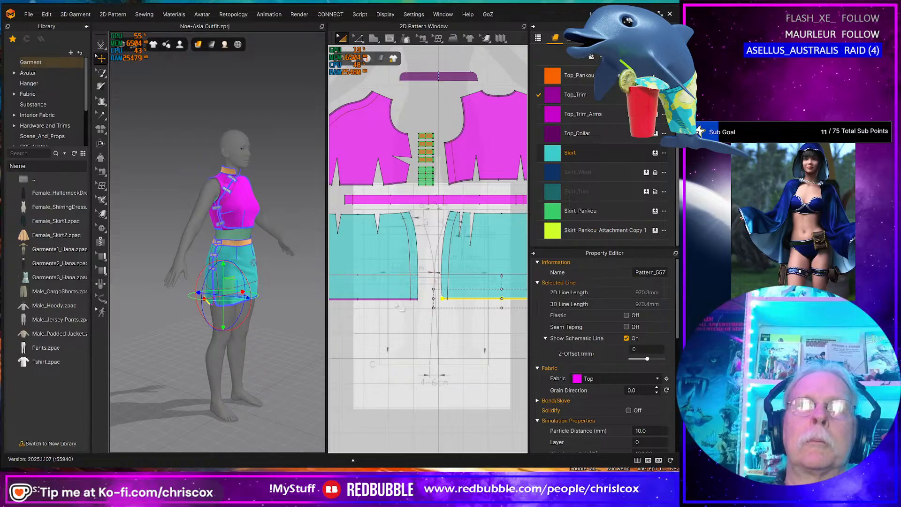
pyautogui.keyDown('shift'); pyautogui.click(393, 301); pyautogui.keyUp('shift')
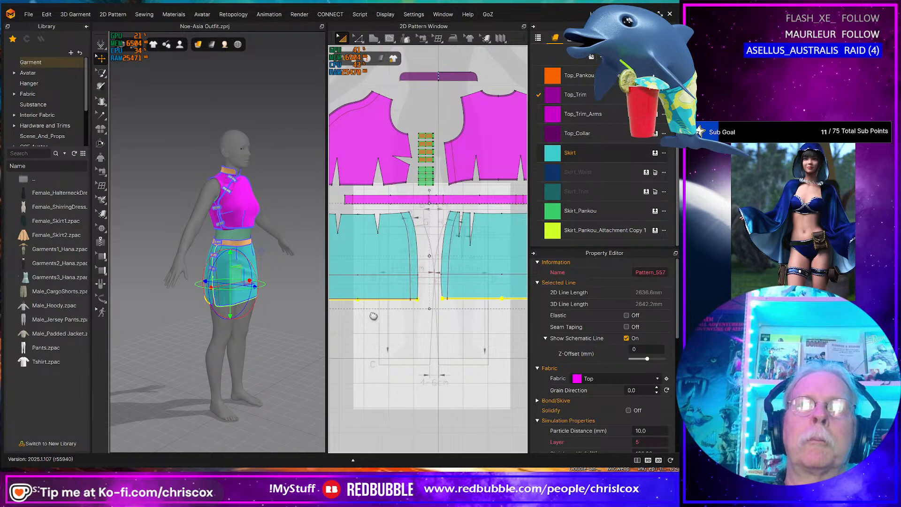
pyautogui.moveTo(373, 316); pyautogui.dragTo(507, 317, button='middle')
pyautogui.scroll(-3, 507, 326)
pyautogui.scroll(4, 437, 336)
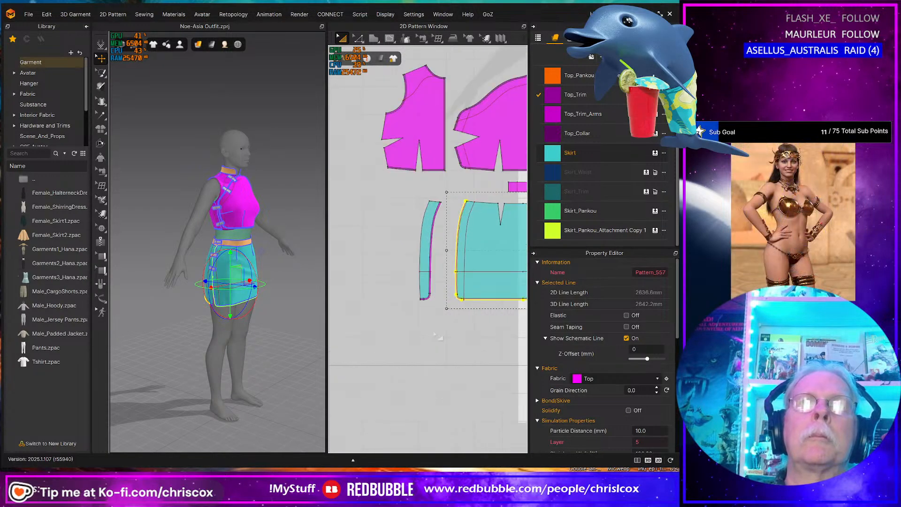
pyautogui.scroll(2, 438, 336)
pyautogui.keyDown('shift'); pyautogui.click(430, 255); pyautogui.keyUp('shift')
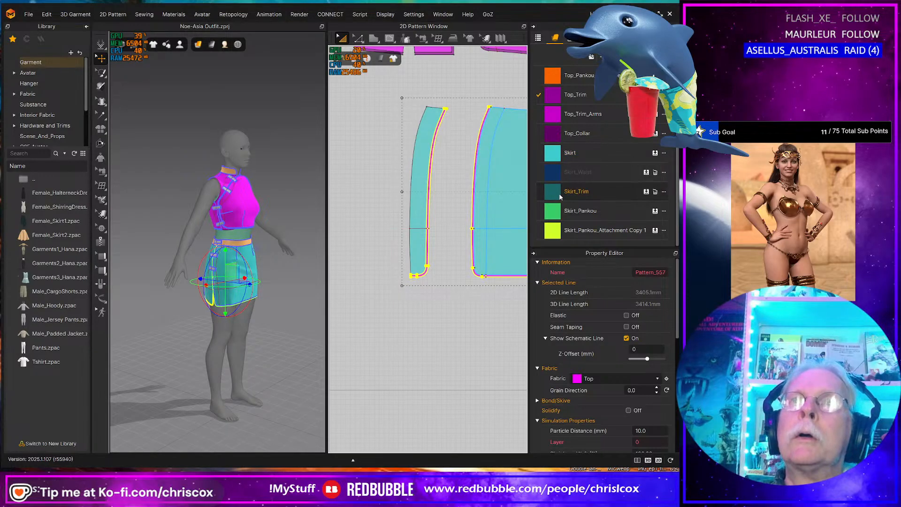
pyautogui.scroll(3, 488, 213)
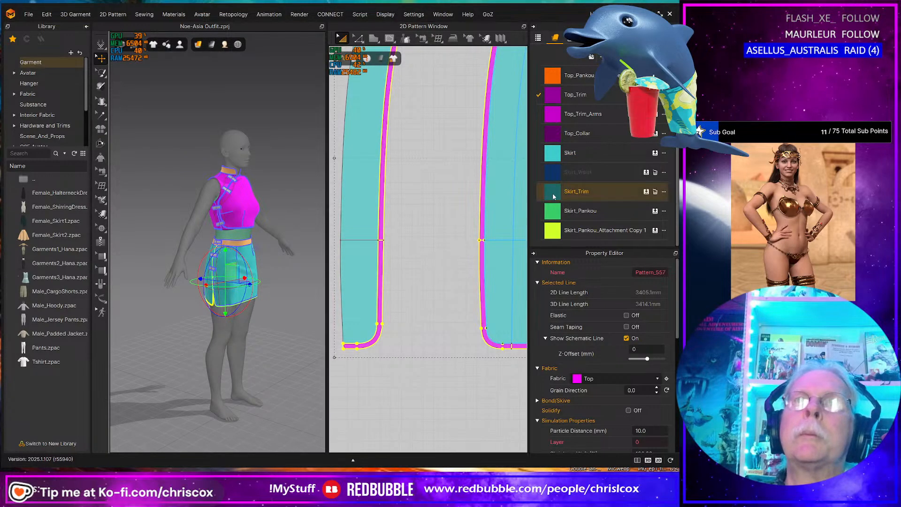
pyautogui.moveTo(554, 197); pyautogui.dragTo(484, 198)
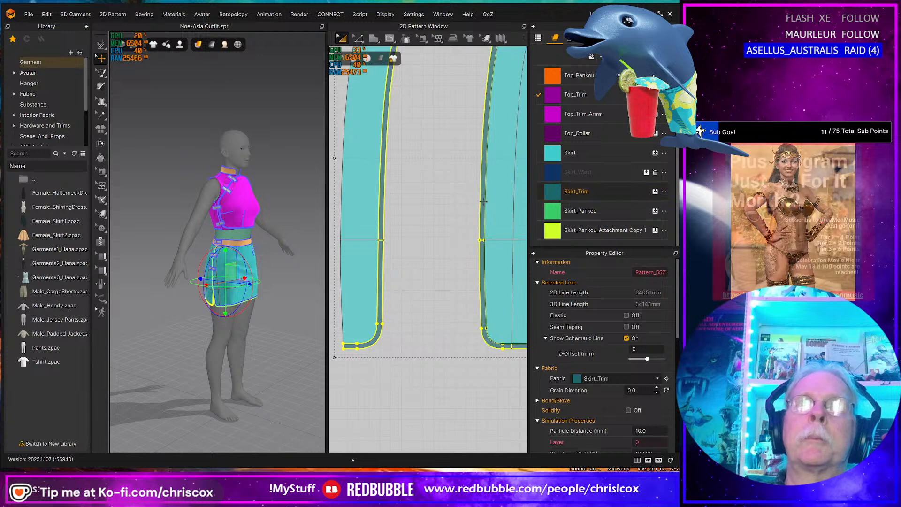
# Step: Assign the Skirt_Waist fabric to the long waistband pattern
pyautogui.scroll(-4, 492, 201)
pyautogui.moveTo(500, 189); pyautogui.dragTo(346, 270, button='middle')
pyautogui.moveTo(556, 172); pyautogui.dragTo(494, 184)
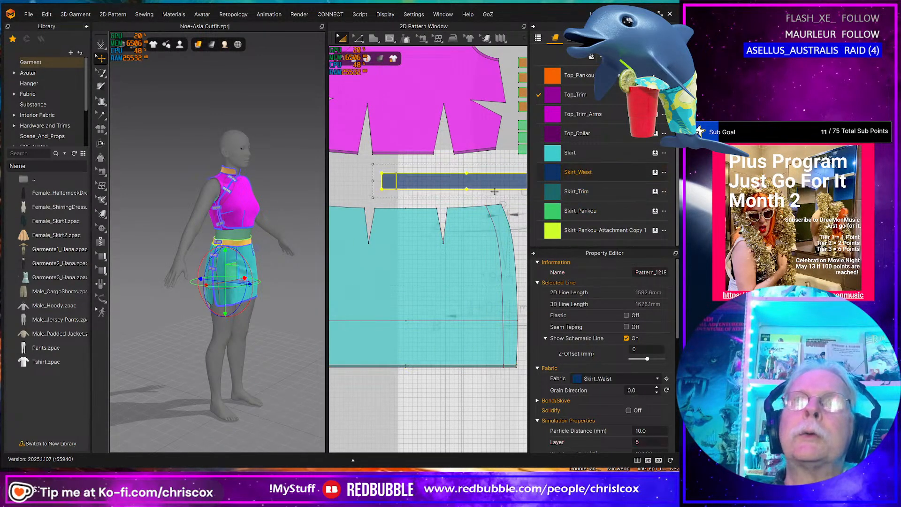
# Step: Widen the 2D pattern area by narrowing the 3D garment view
pyautogui.scroll(-3, 494, 184)
pyautogui.moveTo(369, 264); pyautogui.dragTo(419, 256, button='middle')
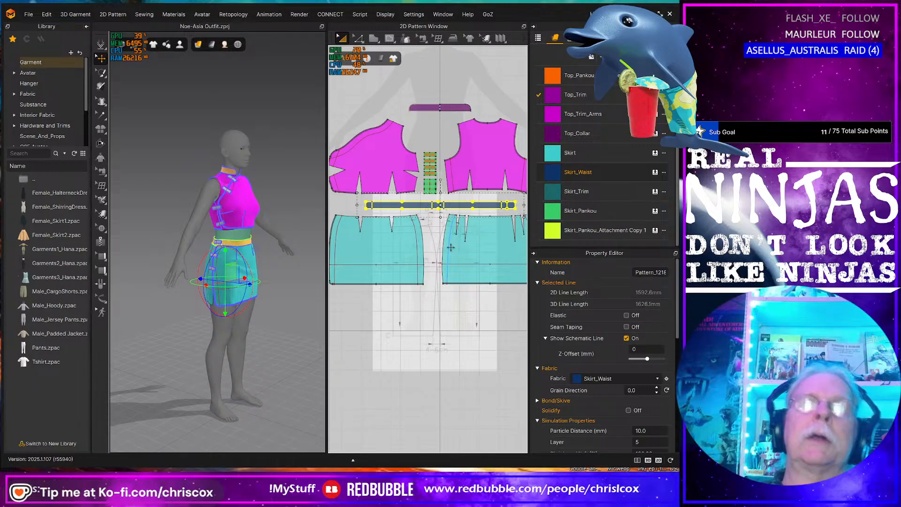
pyautogui.moveTo(450, 247); pyautogui.dragTo(429, 298, button='middle')
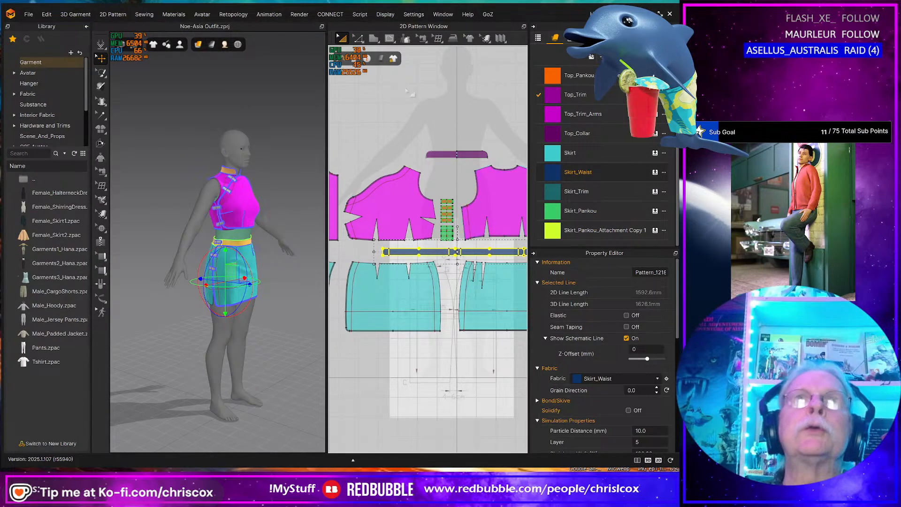
pyautogui.moveTo(327, 99); pyautogui.dragTo(225, 99)
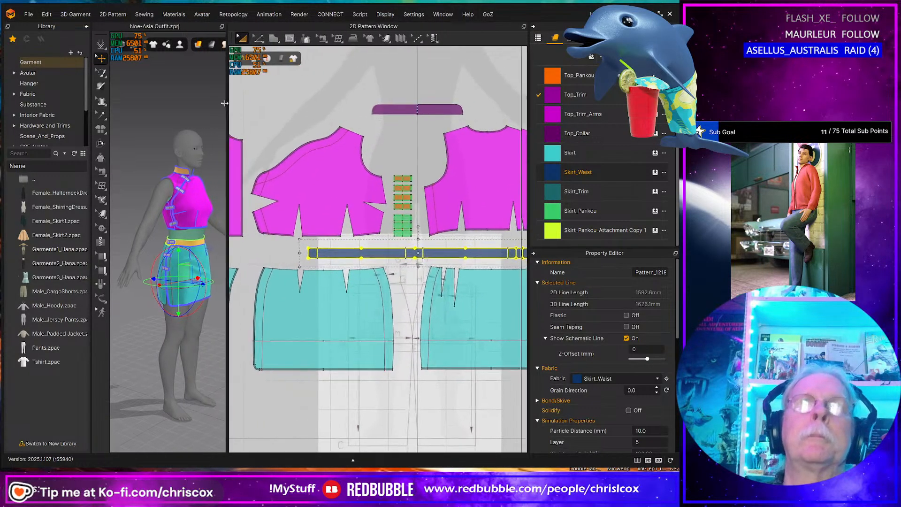
# Step: Move the narrow skirt panel with its trim to the outer side of the wide skirt pattern beneath the back top
pyautogui.scroll(-2, 410, 190)
pyautogui.scroll(3, 413, 211)
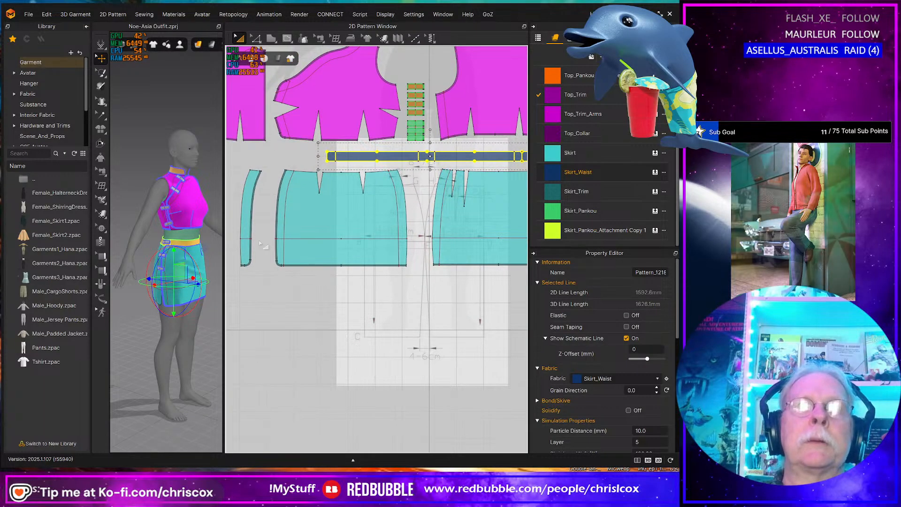
pyautogui.moveTo(472, 248); pyautogui.dragTo(333, 250, button='middle')
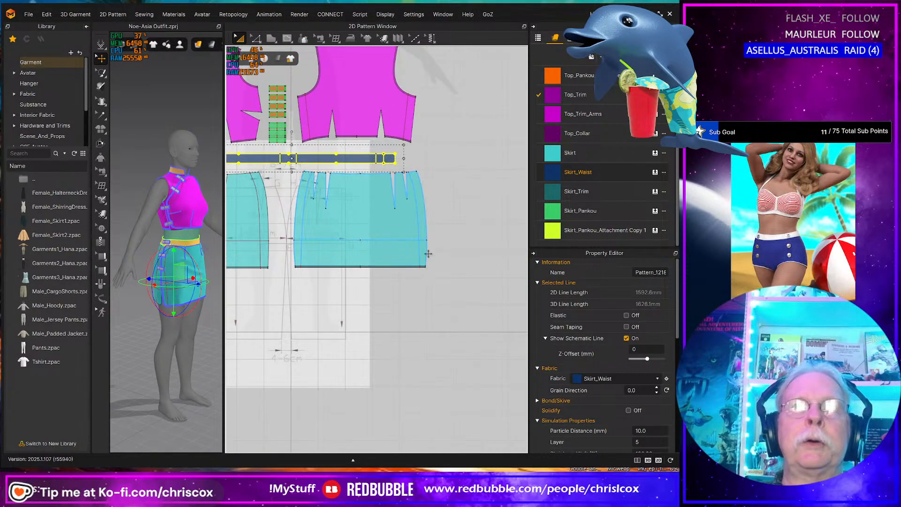
pyautogui.moveTo(389, 249); pyautogui.dragTo(572, 257, button='middle')
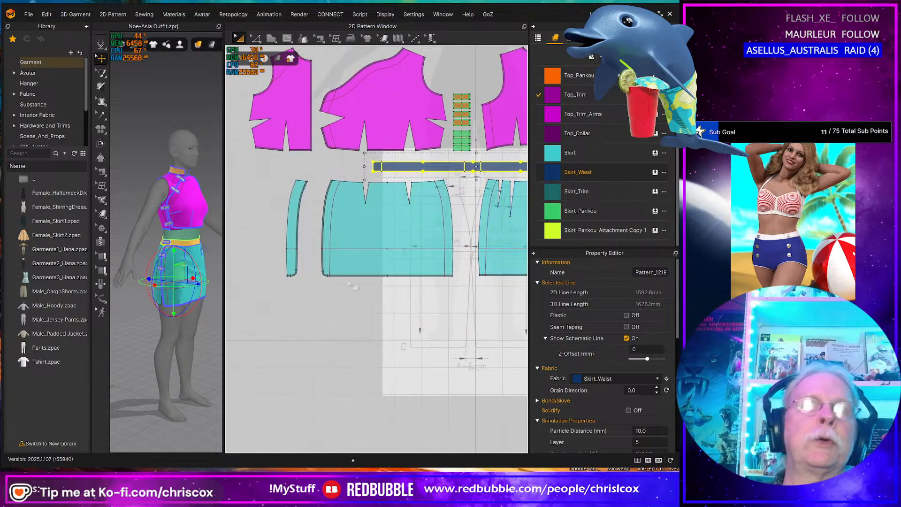
pyautogui.click(304, 202)
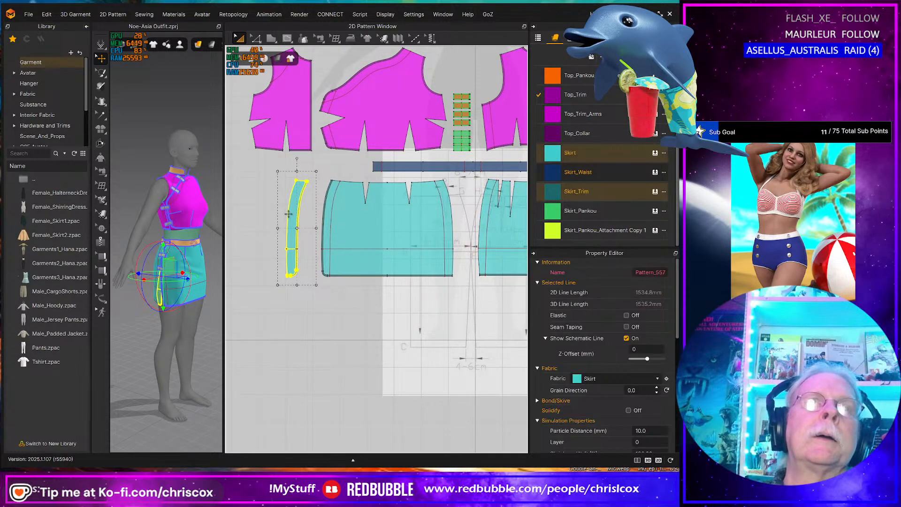
pyautogui.moveTo(288, 214); pyautogui.dragTo(498, 216)
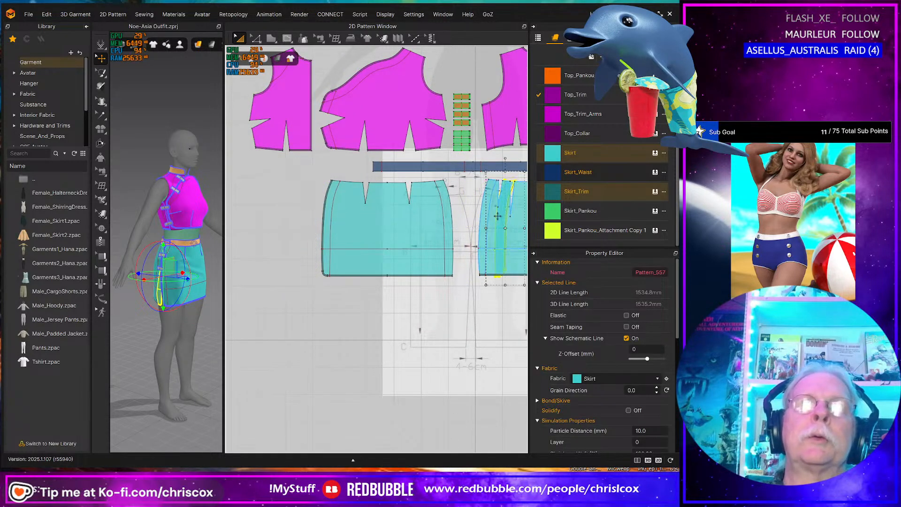
pyautogui.moveTo(480, 219); pyautogui.dragTo(339, 226, button='middle')
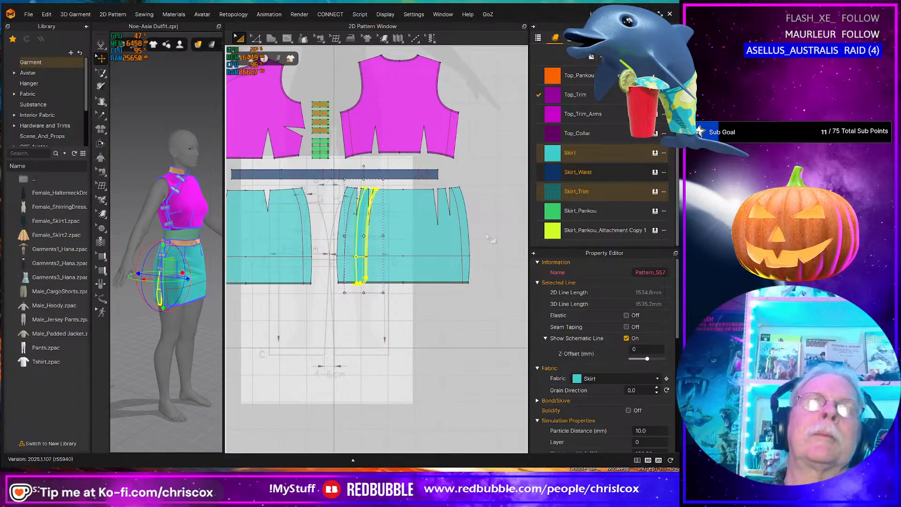
pyautogui.press('Right')
pyautogui.press('Right')
pyautogui.press('Right')
pyautogui.press('Right')
pyautogui.press('Right')
pyautogui.press('Right')
pyautogui.press('Right')
pyautogui.press('Right')
pyautogui.press('Right')
pyautogui.press('Right')
pyautogui.press('Right')
pyautogui.press('Right')
pyautogui.press('Right')
pyautogui.press('Right')
pyautogui.press('Right')
pyautogui.press('Right')
pyautogui.press('Right')
pyautogui.press('Right')
pyautogui.press('Right')
pyautogui.press('Right')
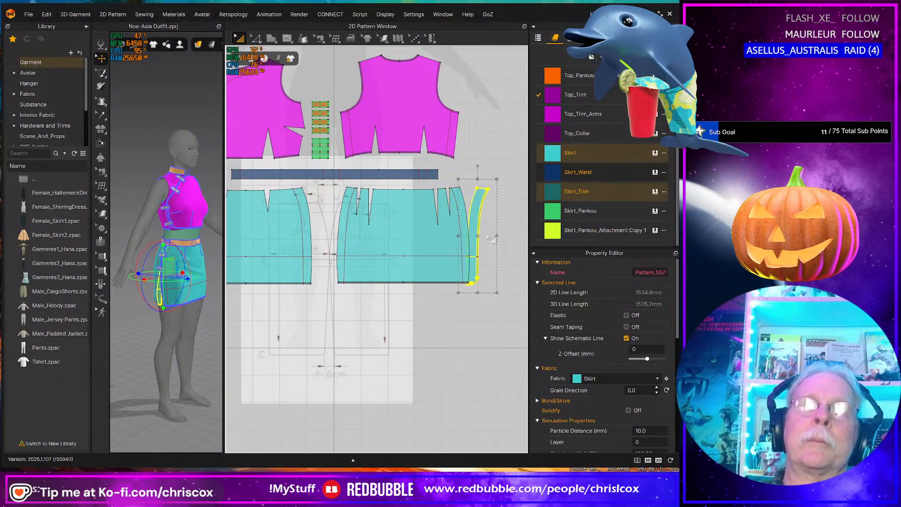
pyautogui.press('Right')
pyautogui.press('Right')
pyautogui.press('Right')
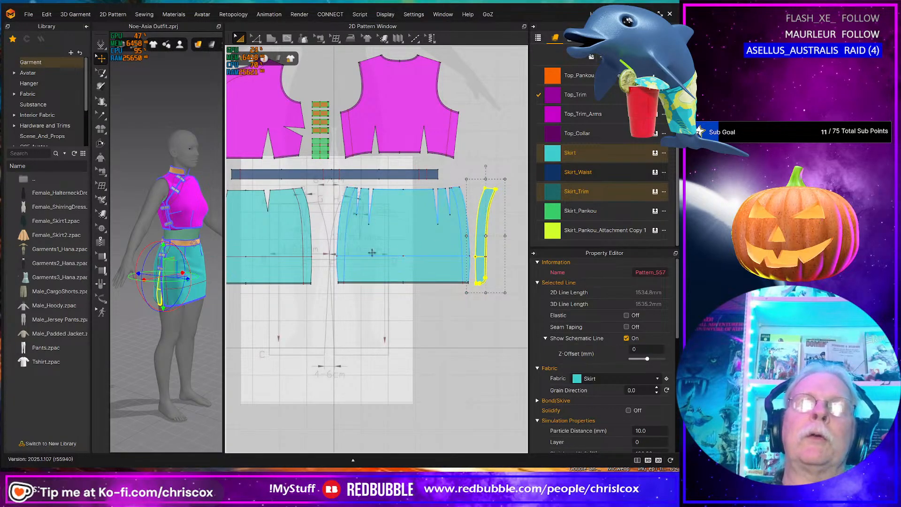
# Step: Move the narrow skirt panel closer to the outer edge of the wide back skirt pattern, with their hem trims level
pyautogui.moveTo(371, 253); pyautogui.dragTo(507, 239, button='middle')
pyautogui.moveTo(460, 216); pyautogui.dragTo(278, 222, button='middle')
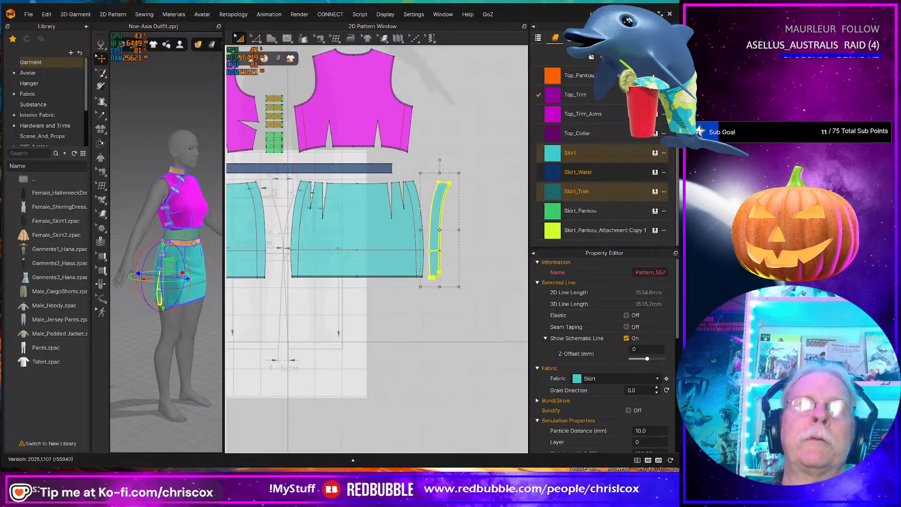
pyautogui.scroll(3, 402, 258)
pyautogui.scroll(5, 403, 258)
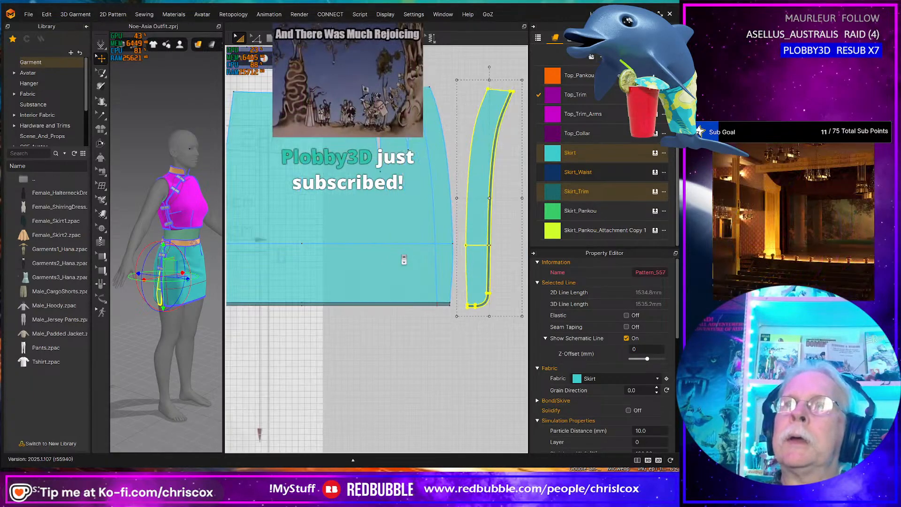
pyautogui.moveTo(433, 278); pyautogui.dragTo(304, 231, button='middle')
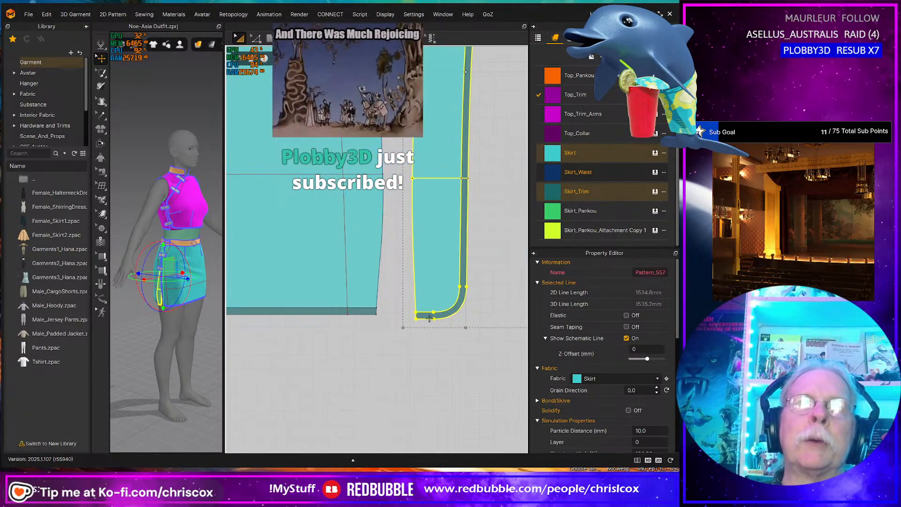
pyautogui.moveTo(417, 314); pyautogui.dragTo(398, 341)
pyautogui.scroll(2, 421, 270)
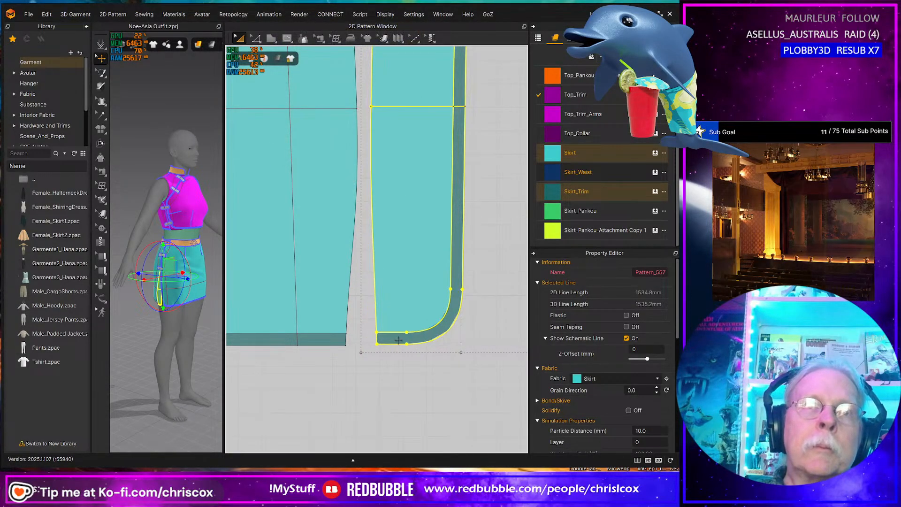
pyautogui.scroll(-5, 398, 340)
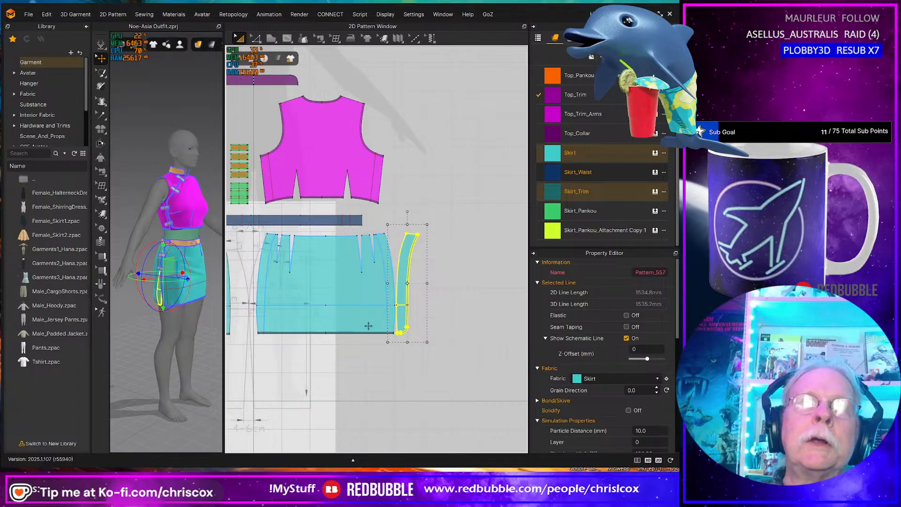
# Step: Widen the 3D garment view and move the wide back skirt with its narrow panel close beside the front skirt pattern, hems level
pyautogui.moveTo(468, 358); pyautogui.dragTo(247, 230)
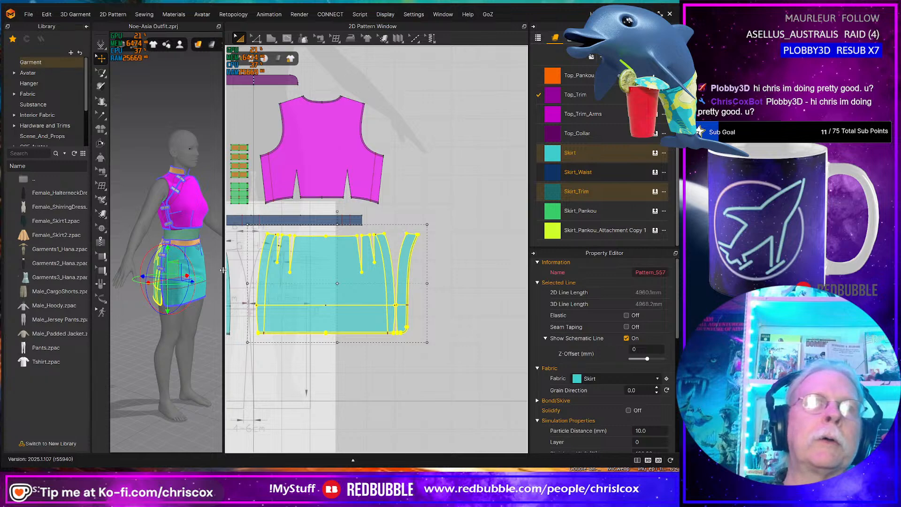
pyautogui.moveTo(223, 270); pyautogui.dragTo(270, 275)
pyautogui.scroll(3, 224, 285)
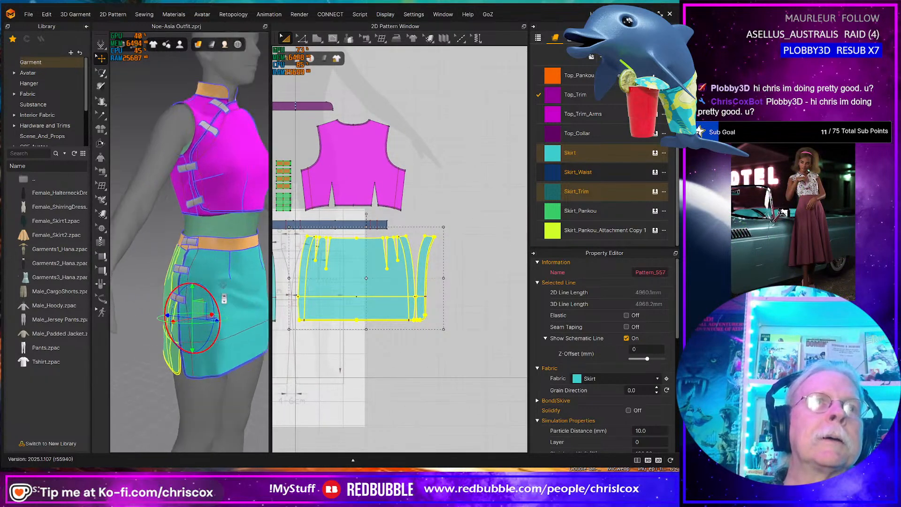
pyautogui.moveTo(223, 299); pyautogui.dragTo(233, 266, button='right')
pyautogui.moveTo(305, 310); pyautogui.dragTo(367, 313, button='middle')
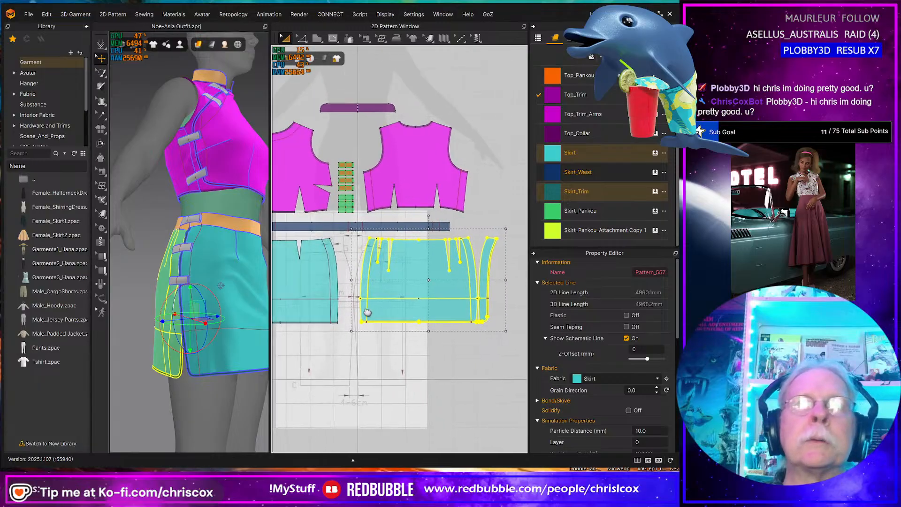
pyautogui.scroll(5, 435, 343)
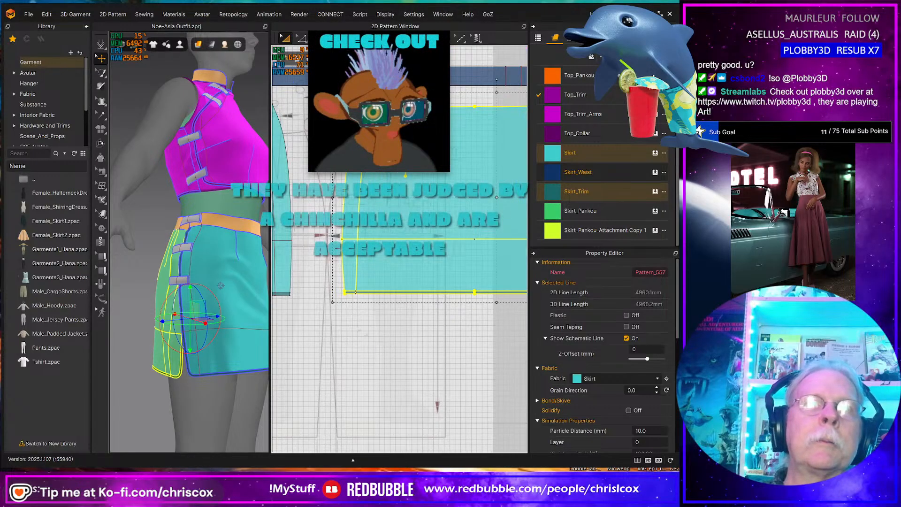
pyautogui.moveTo(417, 295); pyautogui.dragTo(374, 292)
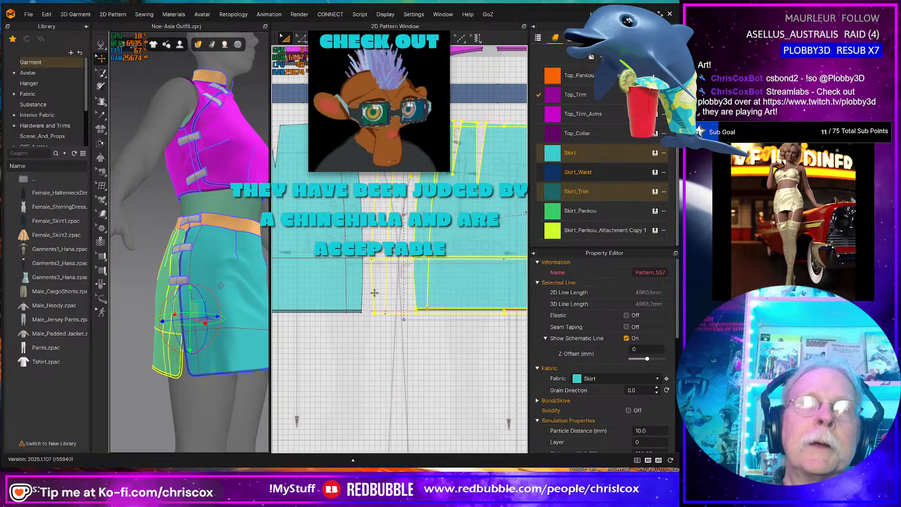
pyautogui.scroll(3, 392, 329)
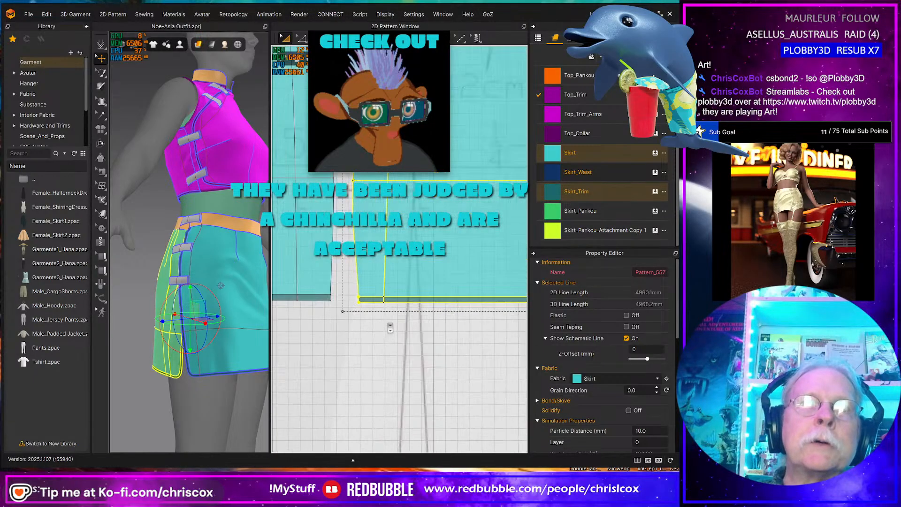
pyautogui.moveTo(427, 297); pyautogui.dragTo(398, 286)
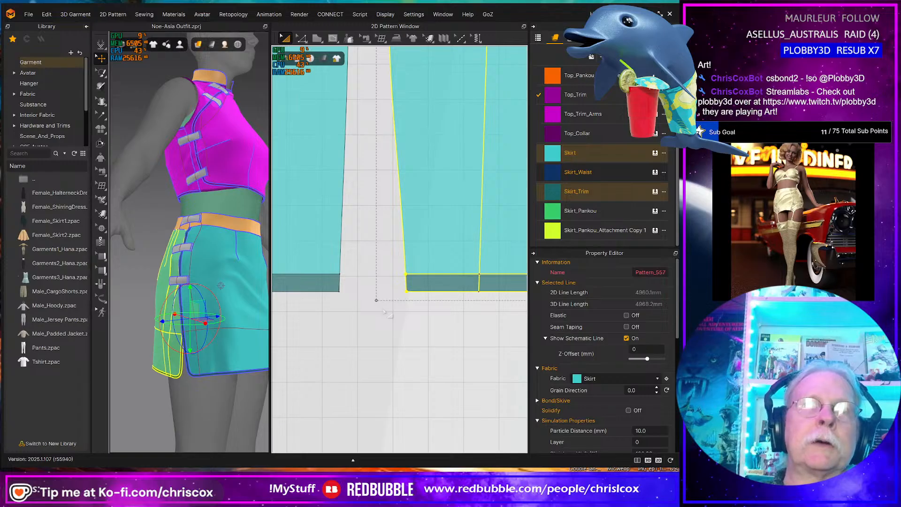
# Step: Examine the whole outfit on the avatar from the front in the 3D garment view
pyautogui.scroll(-3, 383, 311)
pyautogui.moveTo(205, 325); pyautogui.dragTo(224, 341, button='right')
pyautogui.scroll(-3, 193, 334)
pyautogui.scroll(-3, 192, 335)
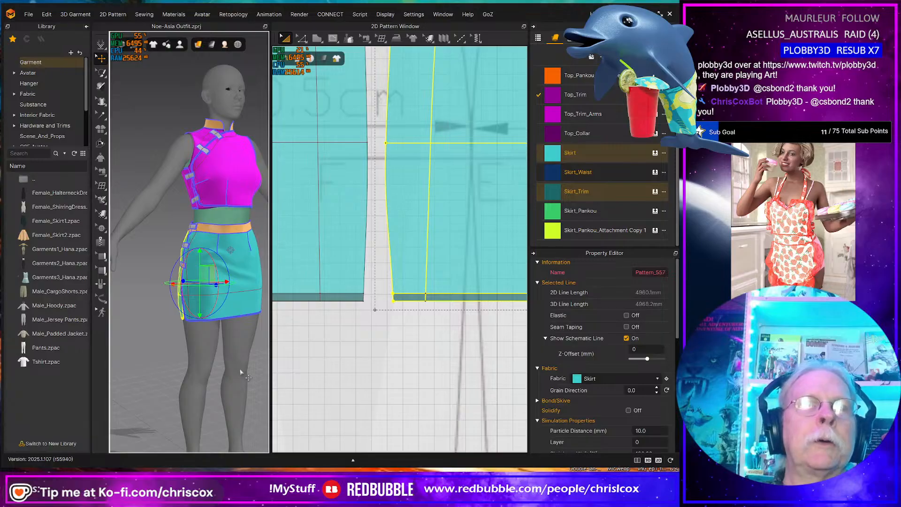
pyautogui.moveTo(240, 373); pyautogui.dragTo(210, 351, button='middle')
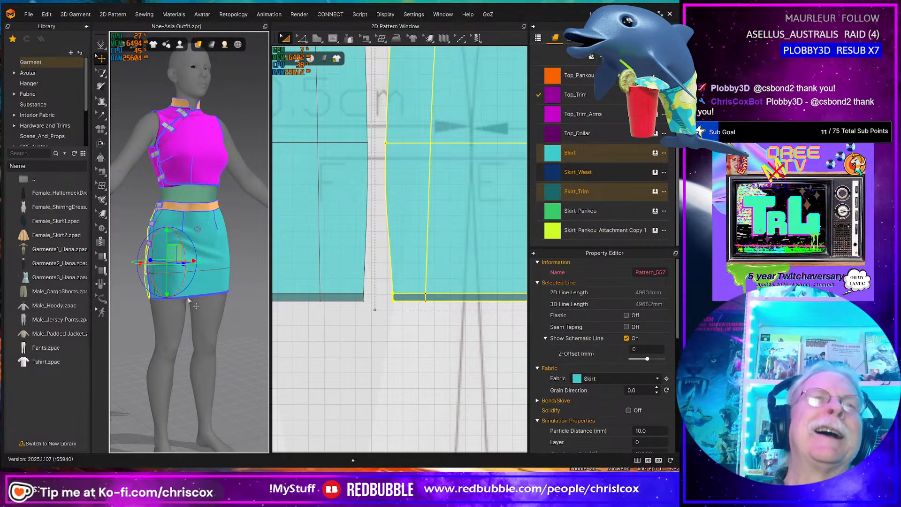
pyautogui.moveTo(236, 309); pyautogui.dragTo(234, 369, button='middle')
pyautogui.scroll(-1, 242, 378)
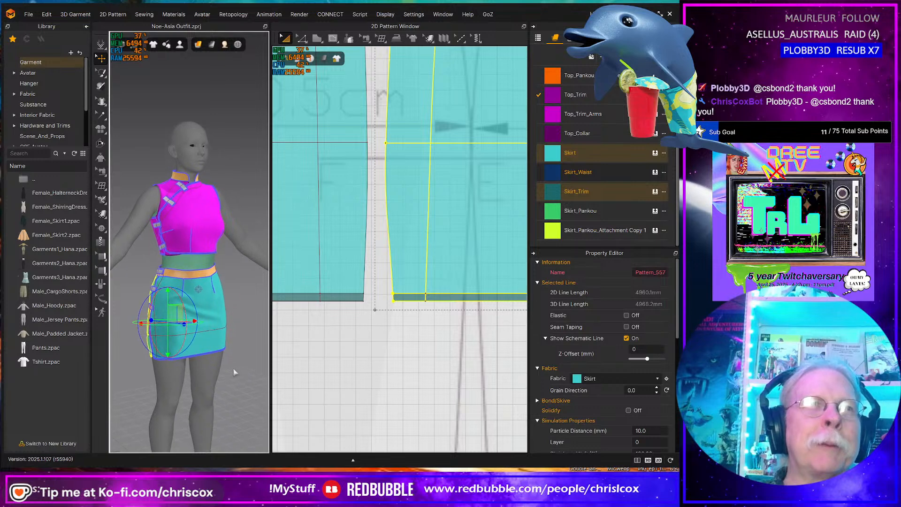
pyautogui.scroll(-1, 234, 371)
# Step: Shift both wide skirt patterns and the narrow panel together slightly right and up to sit centred closer beneath the waistband
pyautogui.scroll(-5, 350, 316)
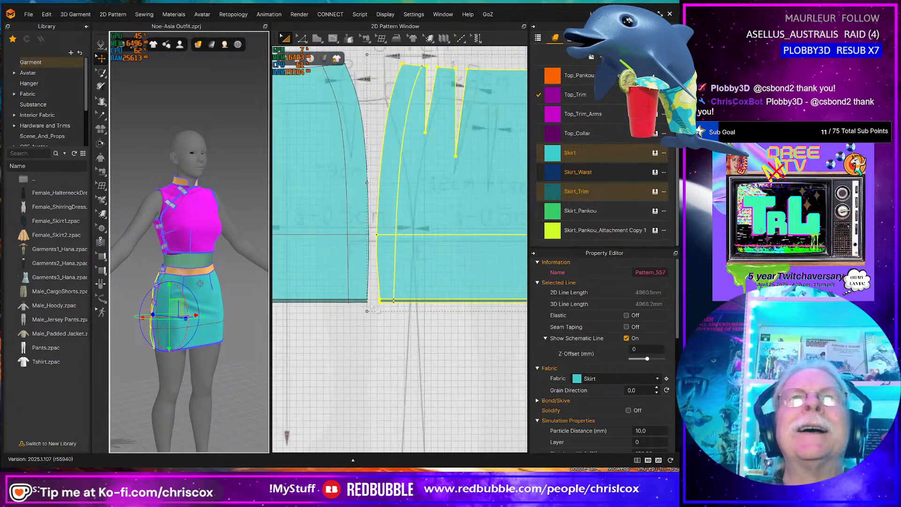
pyautogui.scroll(-2, 373, 303)
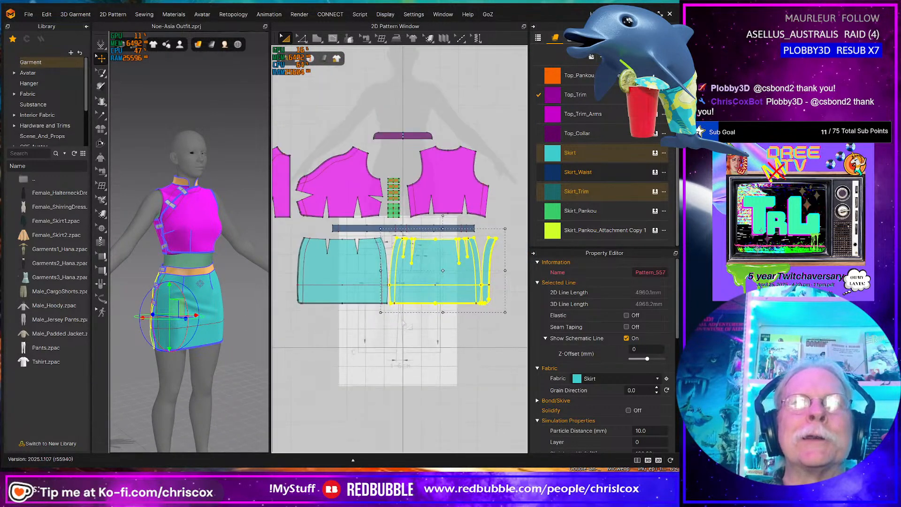
pyautogui.moveTo(512, 332); pyautogui.dragTo(287, 238)
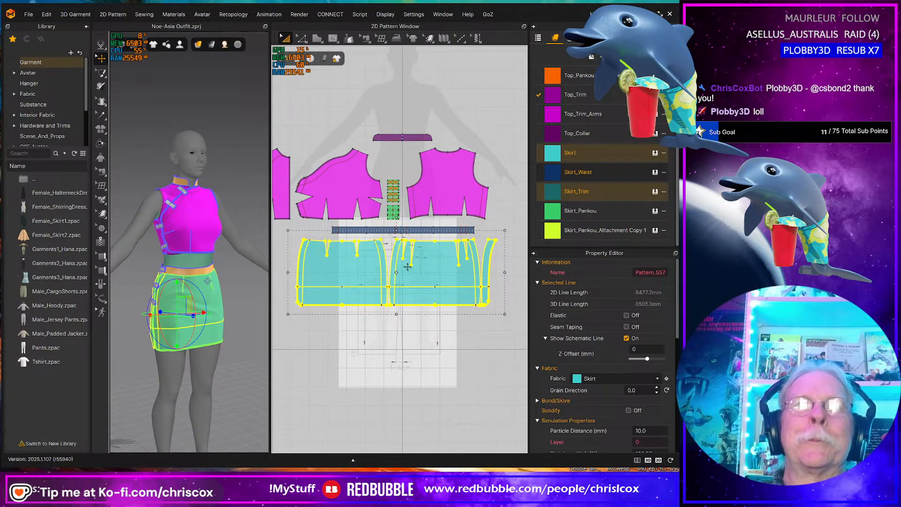
pyautogui.press('Right')
pyautogui.press('Right')
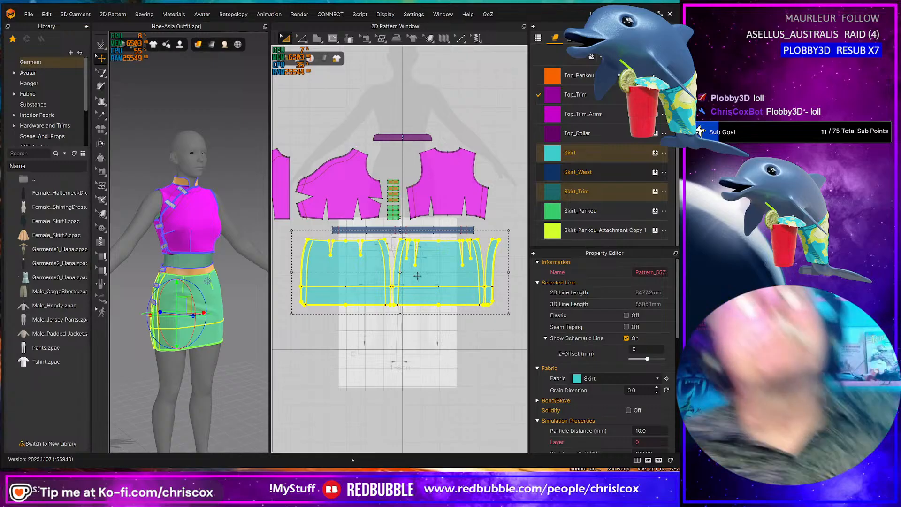
pyautogui.press('Up')
pyautogui.press('Up')
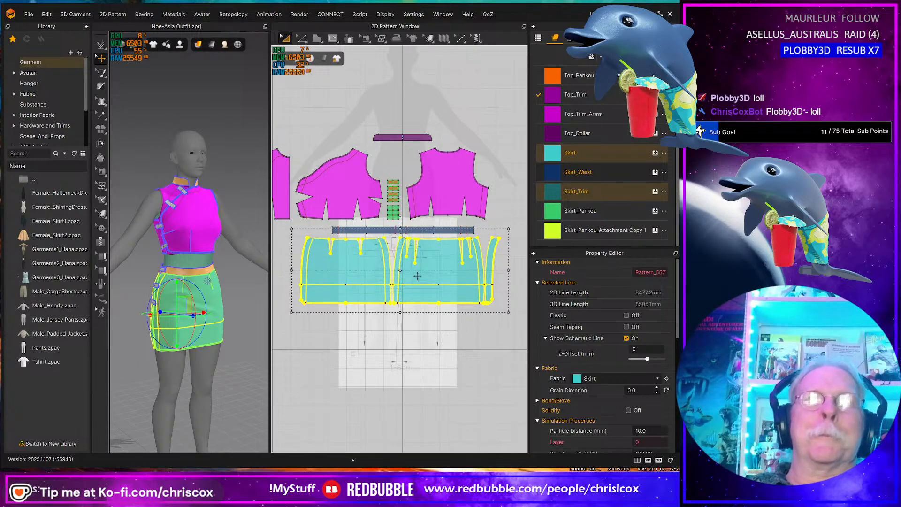
# Step: Move all the orange and green pankou patterns together up beneath the collar, between the armholes of the two top patterns
pyautogui.scroll(3, 442, 276)
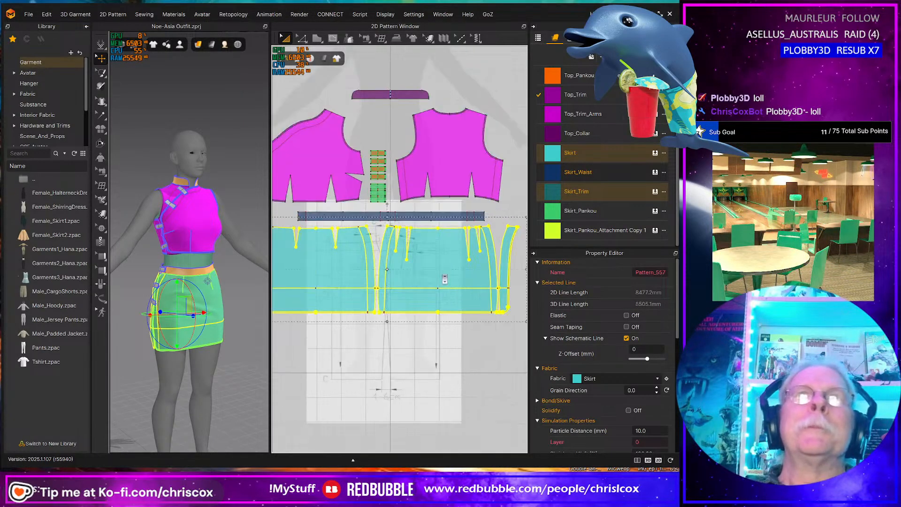
pyautogui.moveTo(432, 235); pyautogui.dragTo(519, 347, button='middle')
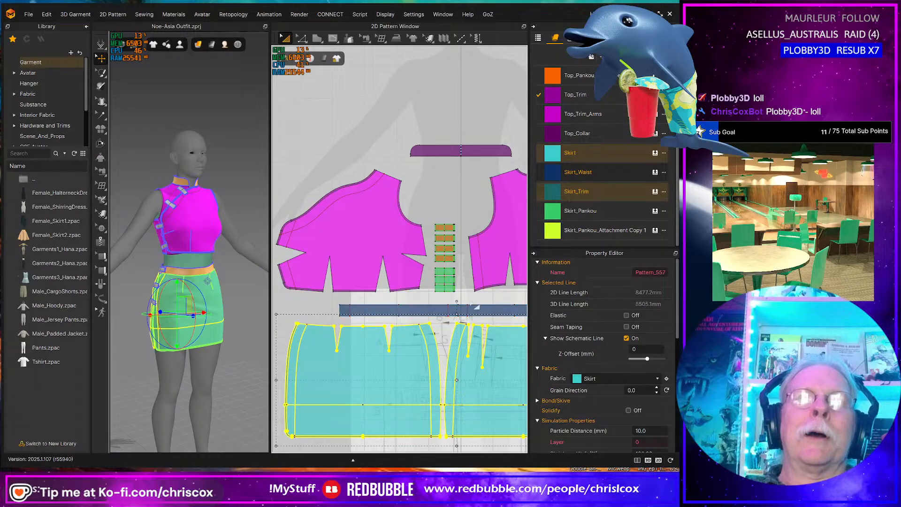
pyautogui.moveTo(470, 298); pyautogui.dragTo(438, 253)
pyautogui.moveTo(430, 223); pyautogui.dragTo(430, 221)
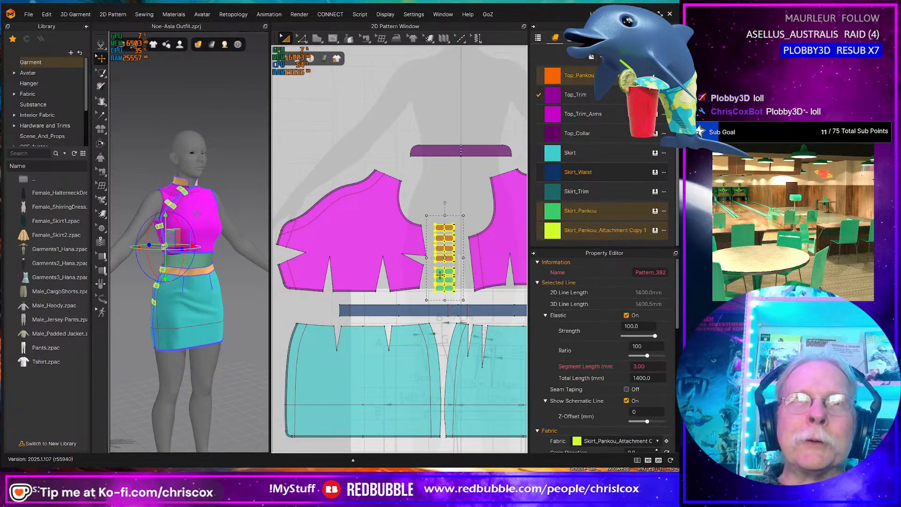
pyautogui.moveTo(439, 287); pyautogui.dragTo(457, 224)
# Step: Shift the front top pattern with its trims toward the vertical centre line, matching the back top's distance from it
pyautogui.moveTo(432, 295); pyautogui.dragTo(279, 237)
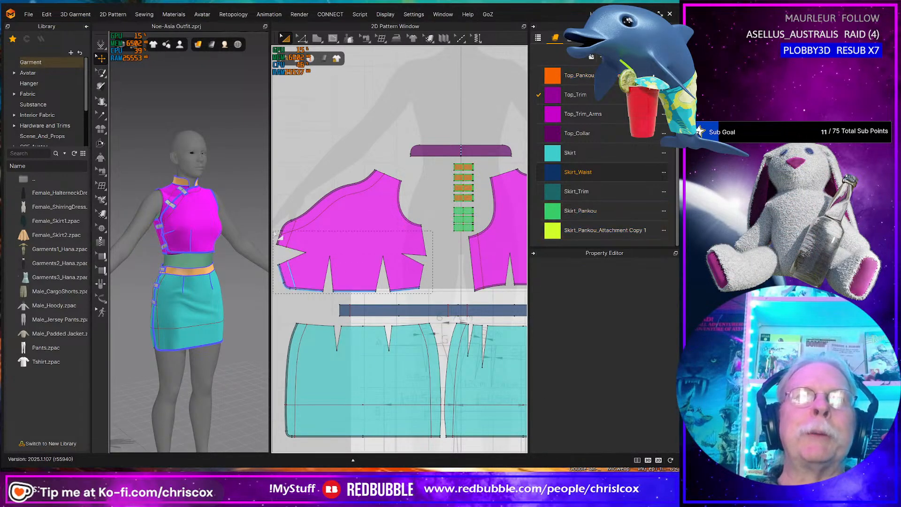
pyautogui.moveTo(269, 187); pyautogui.dragTo(274, 167)
pyautogui.press('Right')
pyautogui.press('Right')
pyautogui.press('Right')
pyautogui.press('Right')
pyautogui.press('Right')
pyautogui.press('Right')
pyautogui.press('Right')
pyautogui.press('Right')
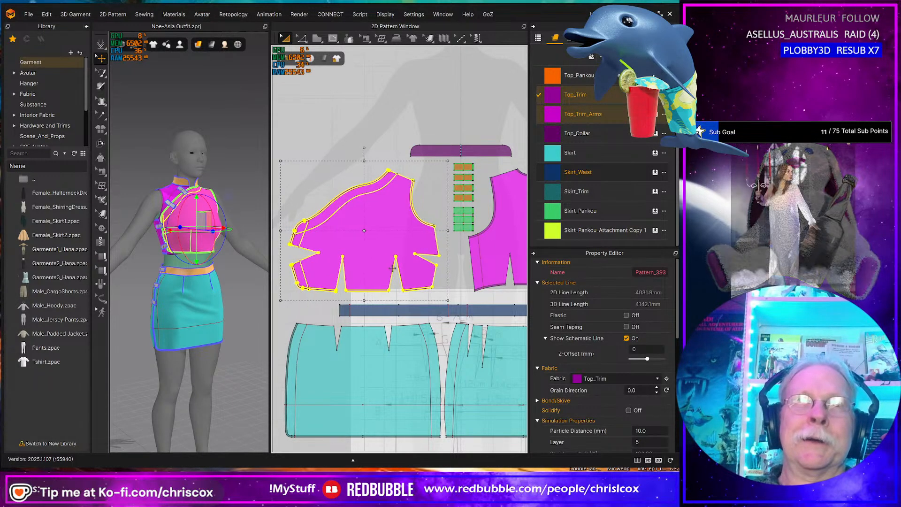
pyautogui.press('Right')
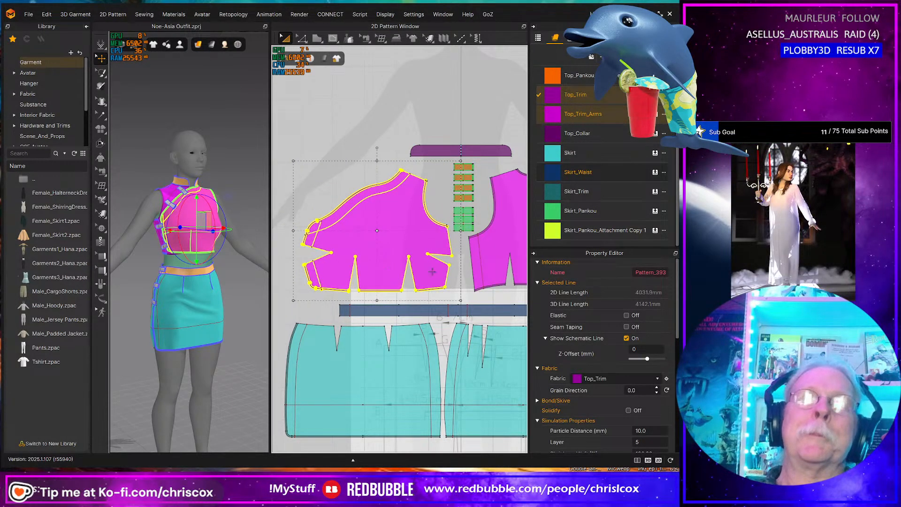
pyautogui.moveTo(418, 271); pyautogui.dragTo(299, 255, button='middle')
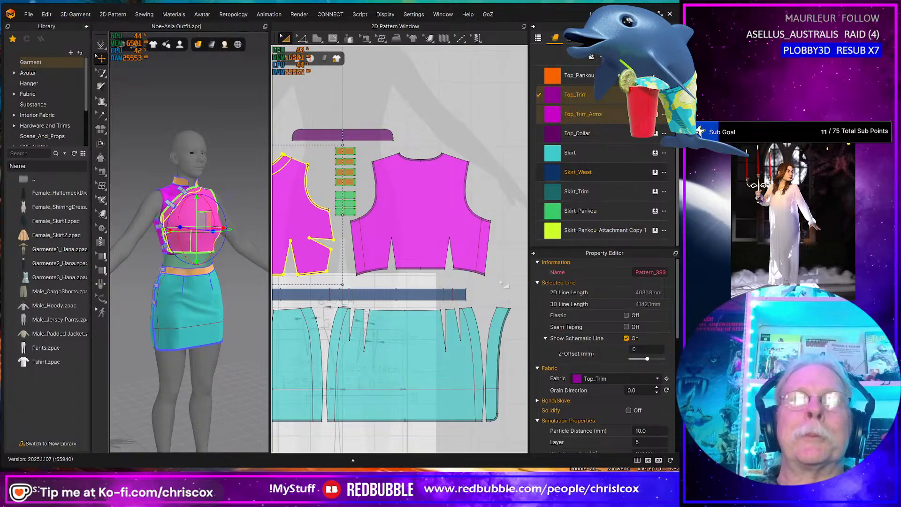
pyautogui.moveTo(501, 281); pyautogui.dragTo(431, 260)
pyautogui.moveTo(493, 258); pyautogui.dragTo(492, 258)
# Step: Move the three lower orange Top_Pankou patterns up so all four are stacked with narrow, even gaps
pyautogui.scroll(5, 403, 241)
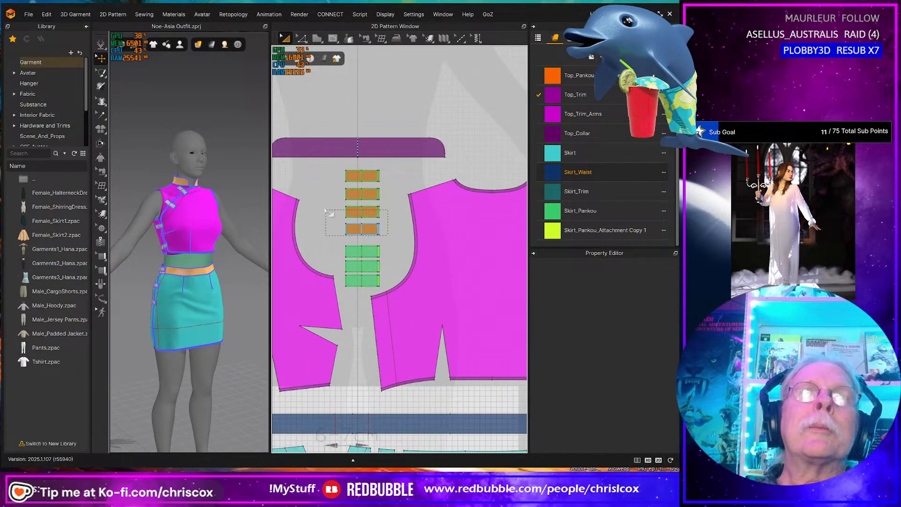
pyautogui.moveTo(327, 212); pyautogui.dragTo(331, 188)
pyautogui.press('Up')
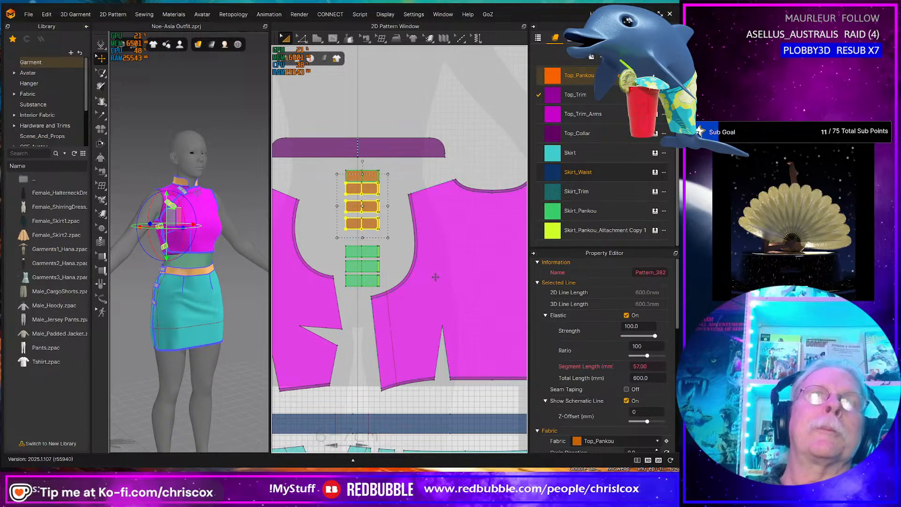
pyautogui.scroll(3, 434, 276)
pyautogui.moveTo(378, 231); pyautogui.dragTo(428, 323, button='middle')
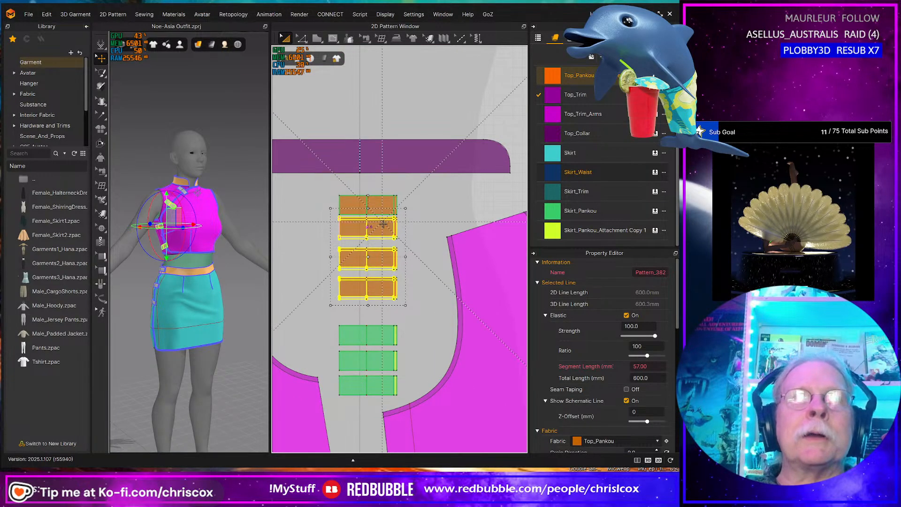
pyautogui.click(398, 241)
pyautogui.moveTo(317, 308); pyautogui.dragTo(316, 308)
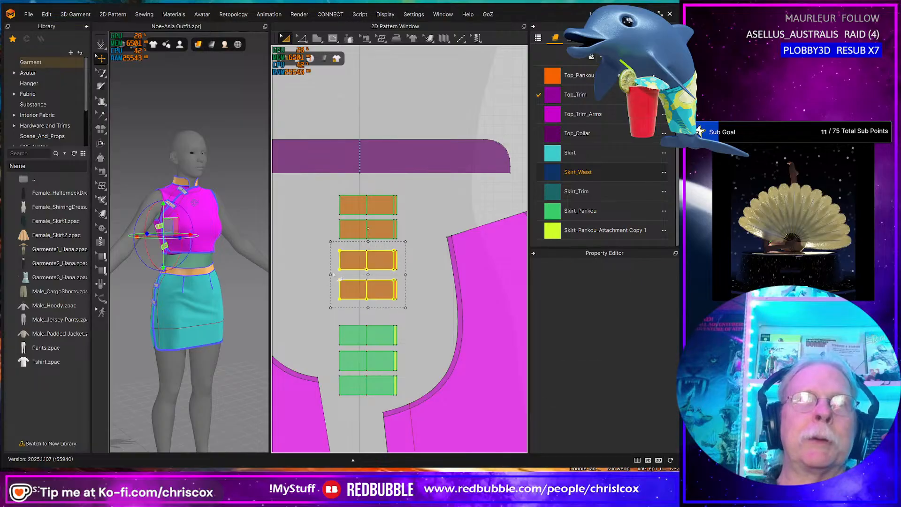
pyautogui.moveTo(384, 252); pyautogui.dragTo(374, 308)
pyautogui.moveTo(308, 306); pyautogui.dragTo(309, 305)
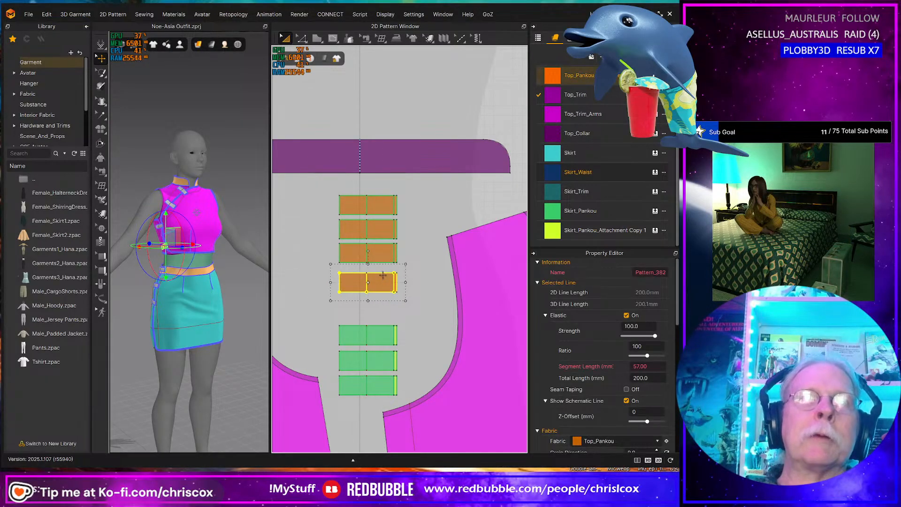
pyautogui.keyDown('shift'); pyautogui.moveTo(383, 275); pyautogui.dragTo(384, 270); pyautogui.keyUp('shift')
# Step: Move the three green Skirt_Pankou patterns with their attachments straight up to just beneath the orange pankou stack
pyautogui.moveTo(407, 309); pyautogui.dragTo(380, 387)
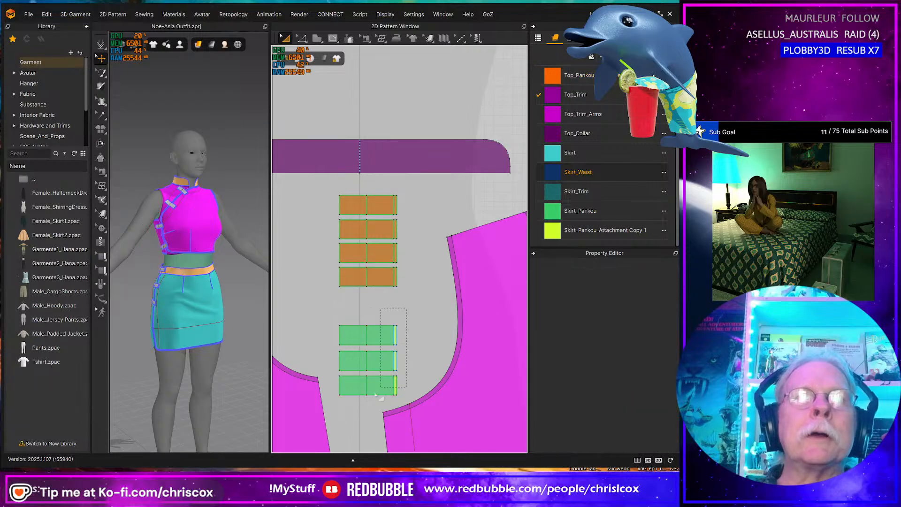
pyautogui.moveTo(333, 410); pyautogui.dragTo(334, 409)
pyautogui.keyDown('shift'); pyautogui.moveTo(349, 333); pyautogui.dragTo(345, 297); pyautogui.keyUp('shift')
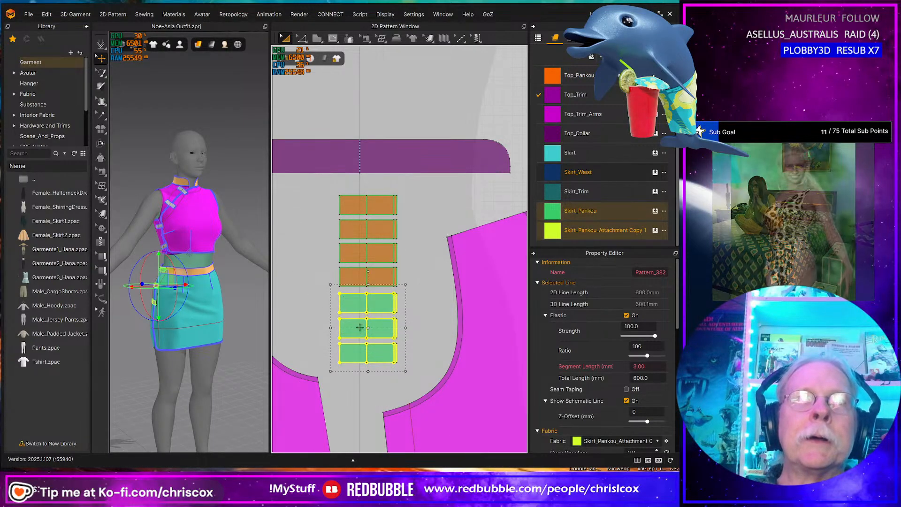
pyautogui.scroll(5, 371, 361)
pyautogui.scroll(-4, 371, 362)
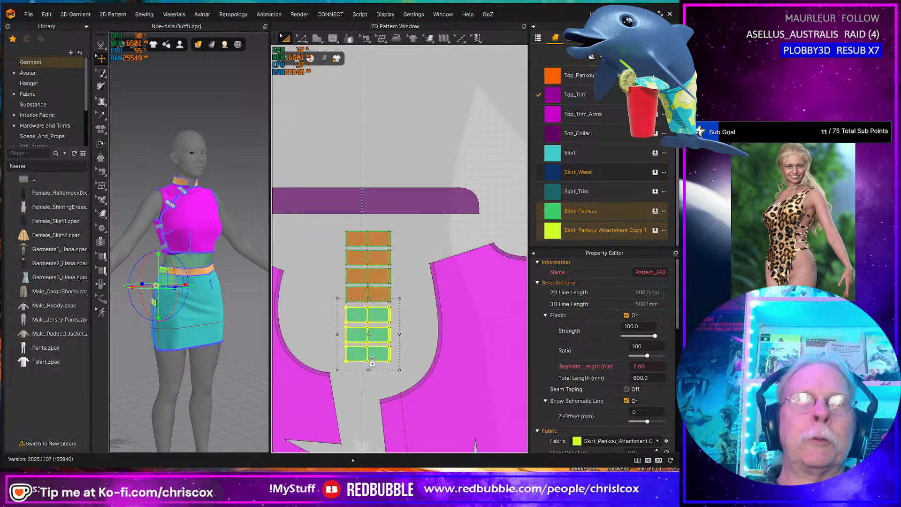
# Step: Shift the whole stack of orange and green pankou patterns sideways to the middle between the armholes of the two top patterns
pyautogui.moveTo(409, 370); pyautogui.dragTo(342, 277)
pyautogui.moveTo(332, 231); pyautogui.dragTo(395, 241)
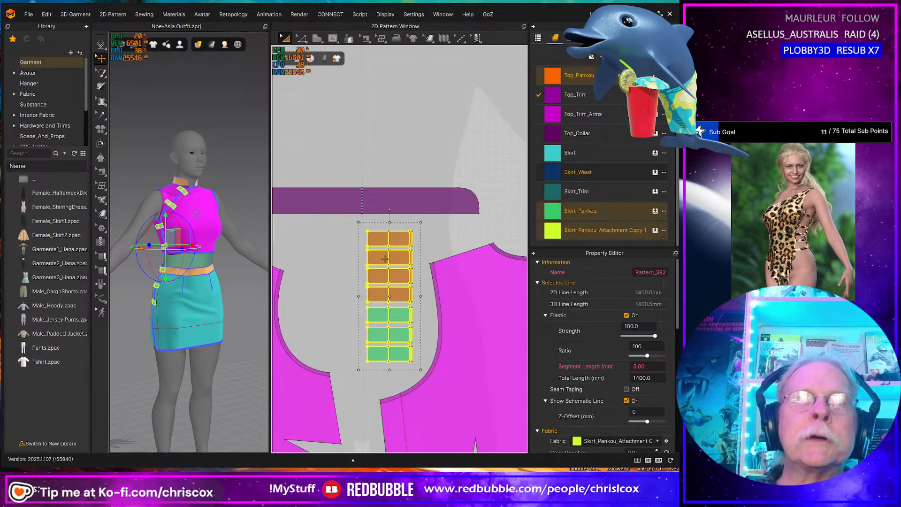
pyautogui.scroll(3, 387, 261)
pyautogui.scroll(-11, 391, 275)
pyautogui.moveTo(393, 275); pyautogui.dragTo(421, 261, button='middle')
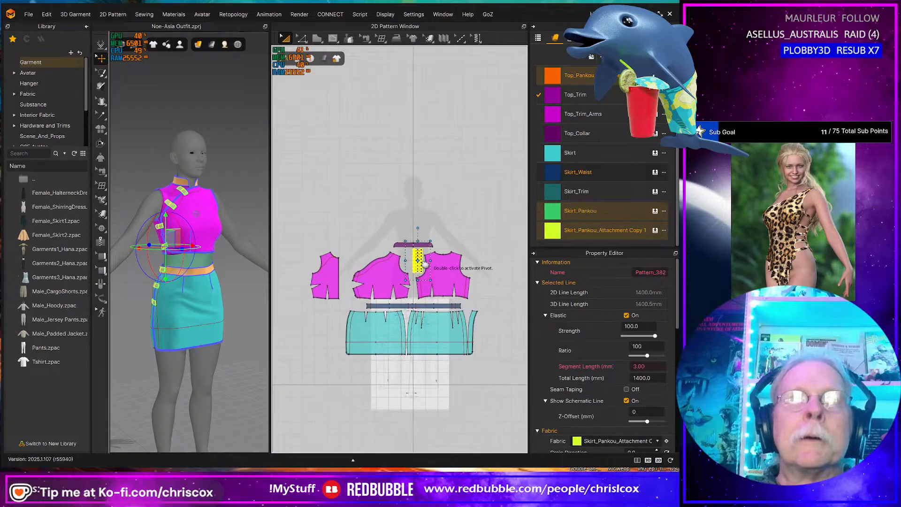
# Step: Move the narrow outer top pattern with its trims closer to the asymmetric front top pattern, leaving a small gap
pyautogui.moveTo(350, 301); pyautogui.dragTo(299, 241)
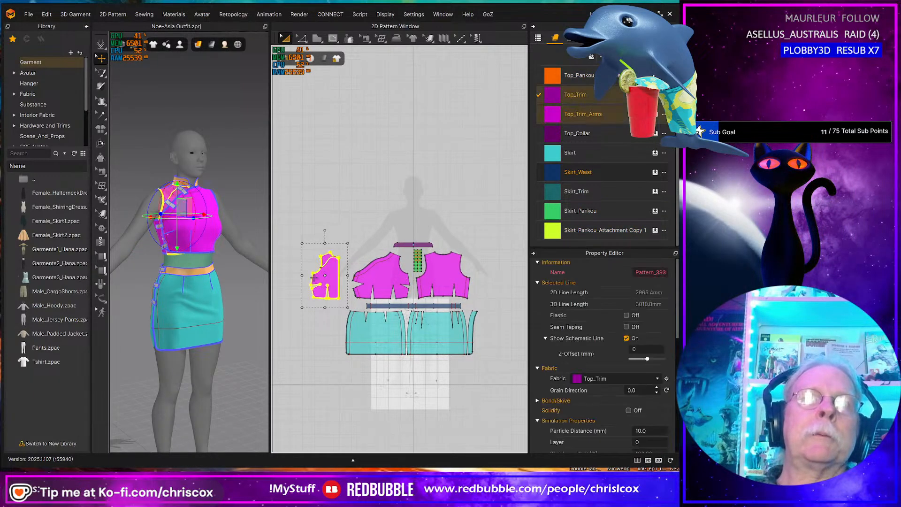
pyautogui.scroll(6, 318, 285)
pyautogui.moveTo(425, 307); pyautogui.dragTo(346, 305, button='middle')
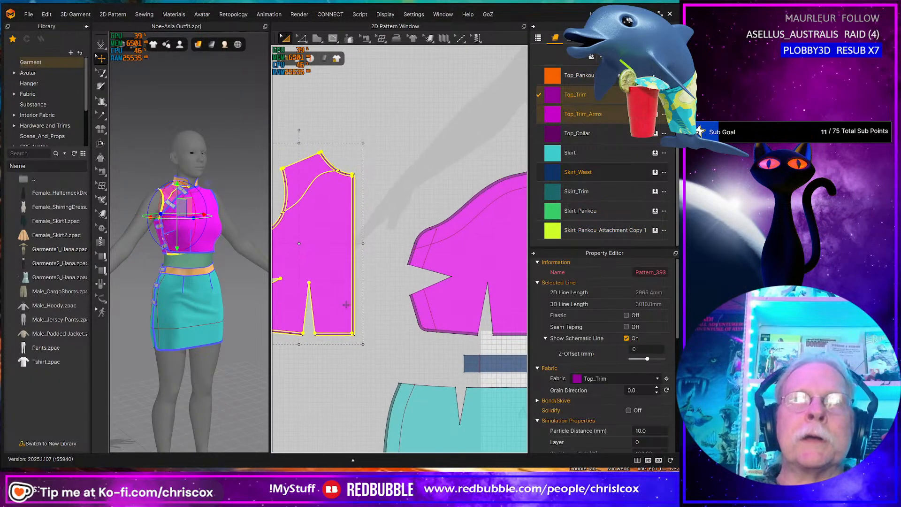
pyautogui.moveTo(342, 308); pyautogui.dragTo(384, 310)
pyautogui.scroll(-7, 380, 305)
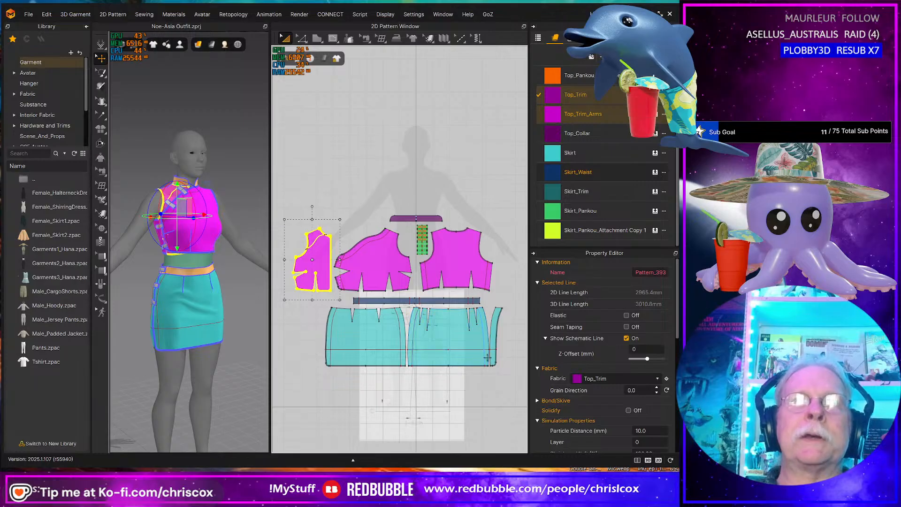
# Step: Nudge all top patterns together with the collar and pankou stack rightward and slightly down to sit above the skirt patterns
pyautogui.scroll(2, 488, 390)
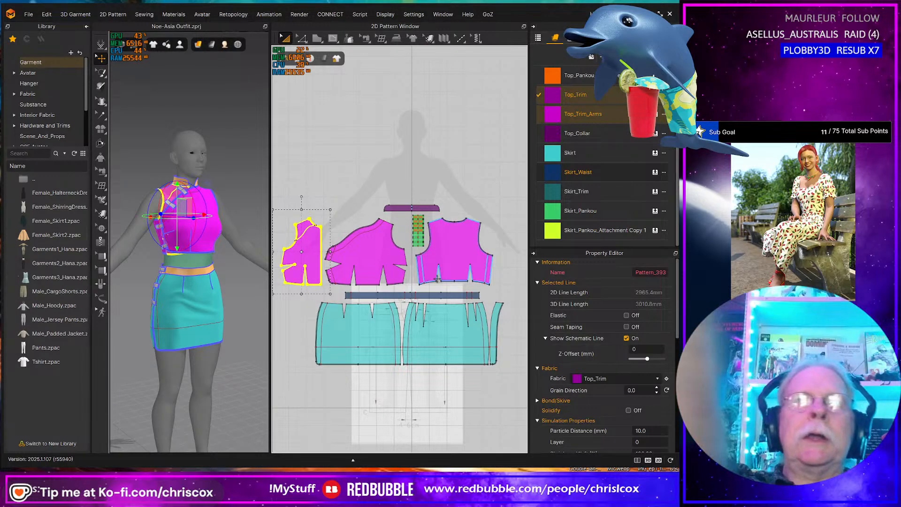
pyautogui.click(512, 290)
pyautogui.moveTo(284, 242); pyautogui.dragTo(272, 188)
pyautogui.press('Right')
pyautogui.press('Right')
pyautogui.press('Right')
pyautogui.press('Right')
pyautogui.press('Right')
pyautogui.press('Right')
pyautogui.press('Right')
pyautogui.press('Right')
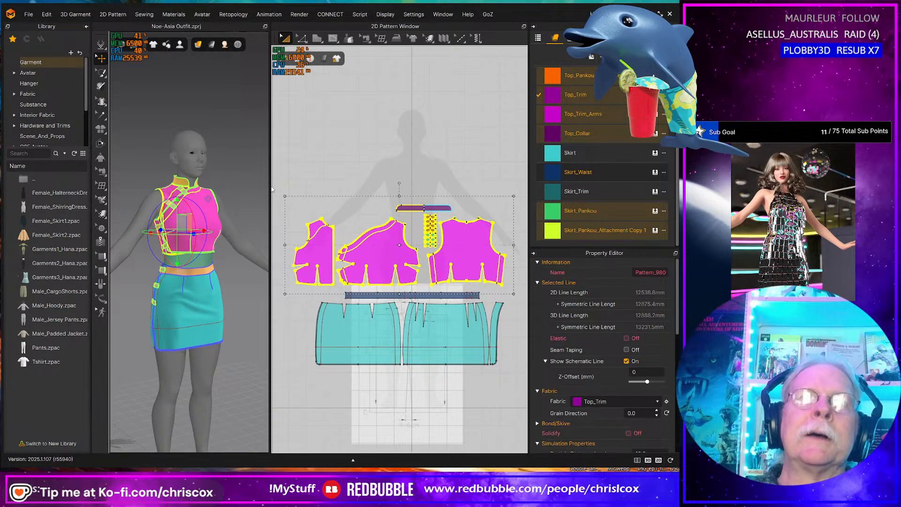
pyautogui.press('Down')
pyautogui.press('Down')
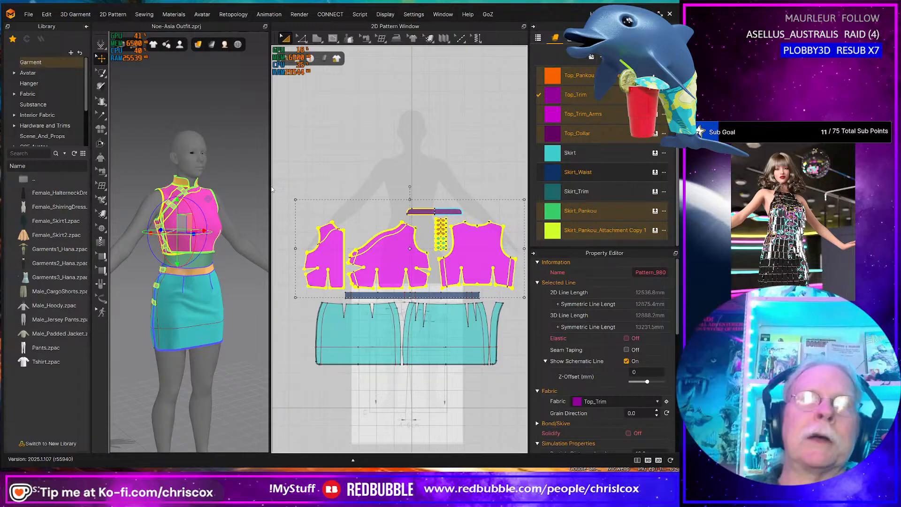
pyautogui.press('Up')
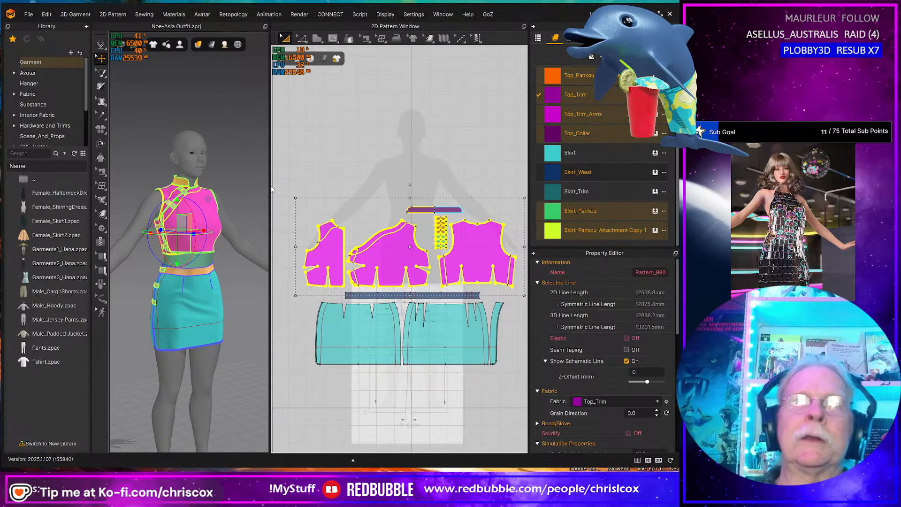
# Step: Nudge the back top pattern with its trims and the pankou stack leftward, closer to the front top pattern
pyautogui.moveTo(489, 223); pyautogui.dragTo(449, 219, button='middle')
pyautogui.click(495, 286)
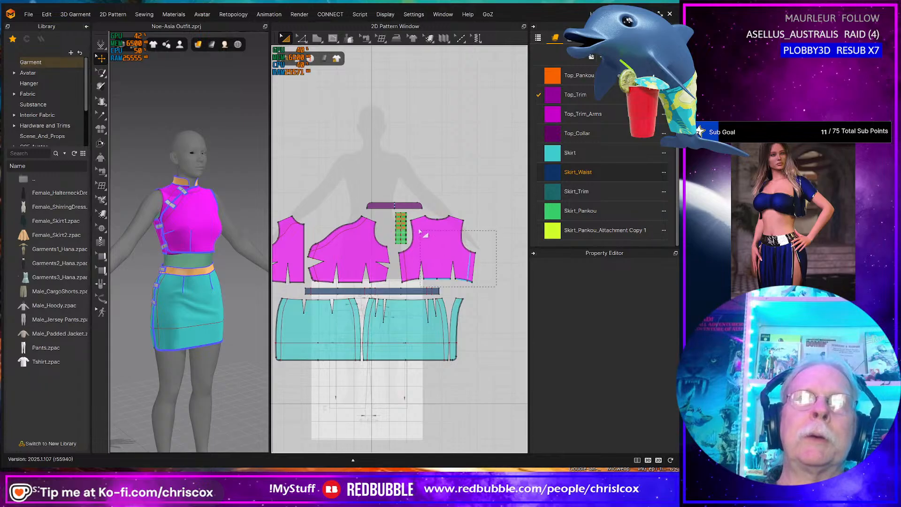
pyautogui.moveTo(392, 208); pyautogui.dragTo(390, 203)
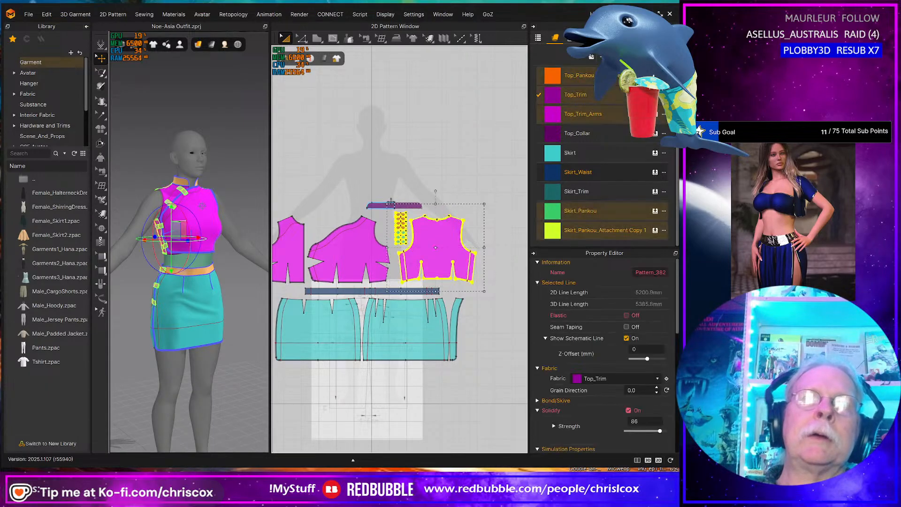
pyautogui.press('Left')
pyautogui.press('Left')
pyautogui.press('Left')
pyautogui.press('Left')
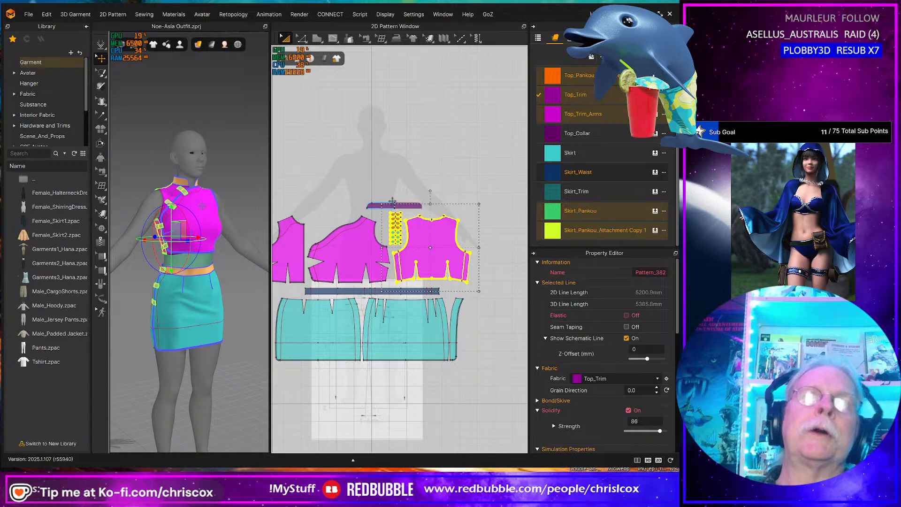
pyautogui.moveTo(458, 239); pyautogui.dragTo(501, 232, button='middle')
pyautogui.moveTo(489, 267); pyautogui.dragTo(474, 263, button='middle')
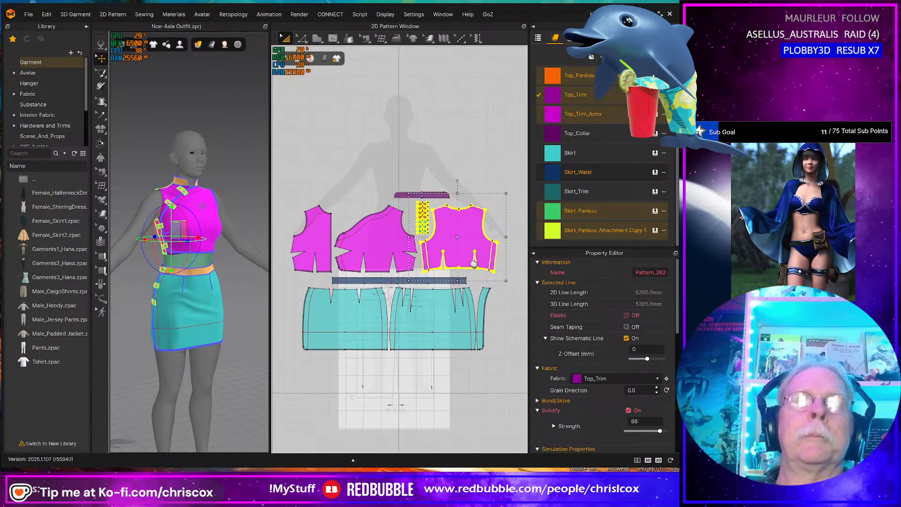
pyautogui.click(513, 311)
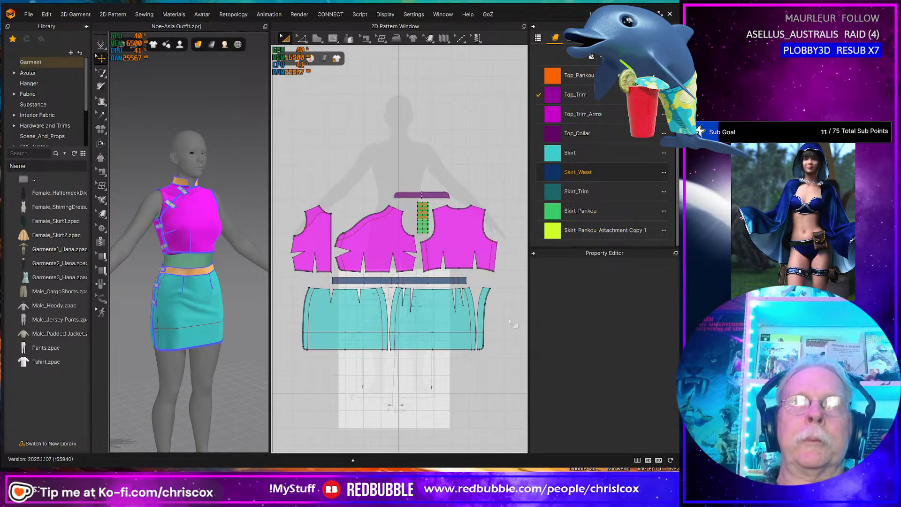
# Step: In the UV Editor, reset the UVs to the 2D arrangement and fit all UVs to 0-1 with a relative spacing of 0.015
pyautogui.click(392, 26)
pyautogui.click(405, 50)
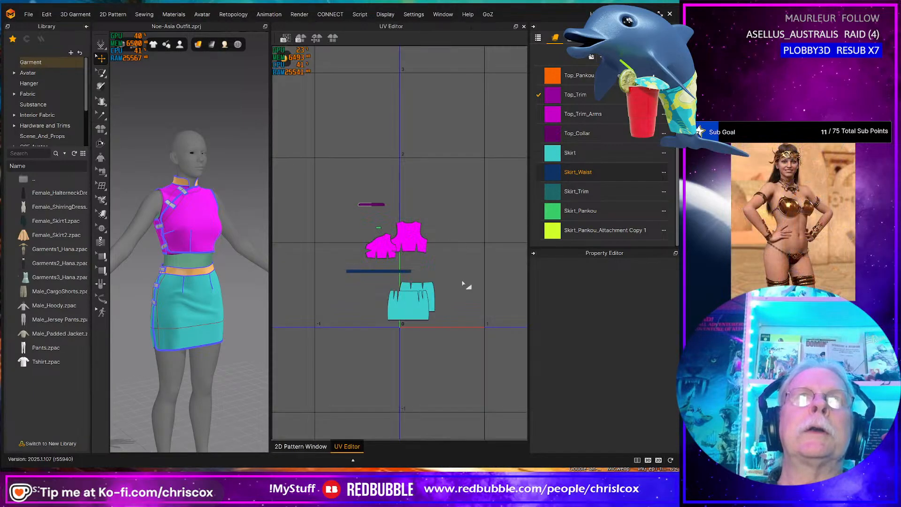
pyautogui.rightClick(466, 287)
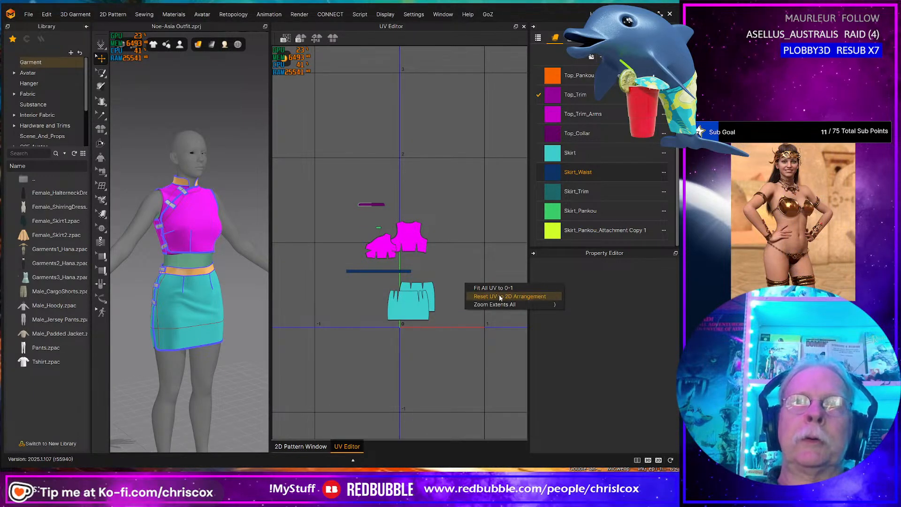
pyautogui.click(500, 297)
pyautogui.rightClick(479, 296)
pyautogui.click(492, 299)
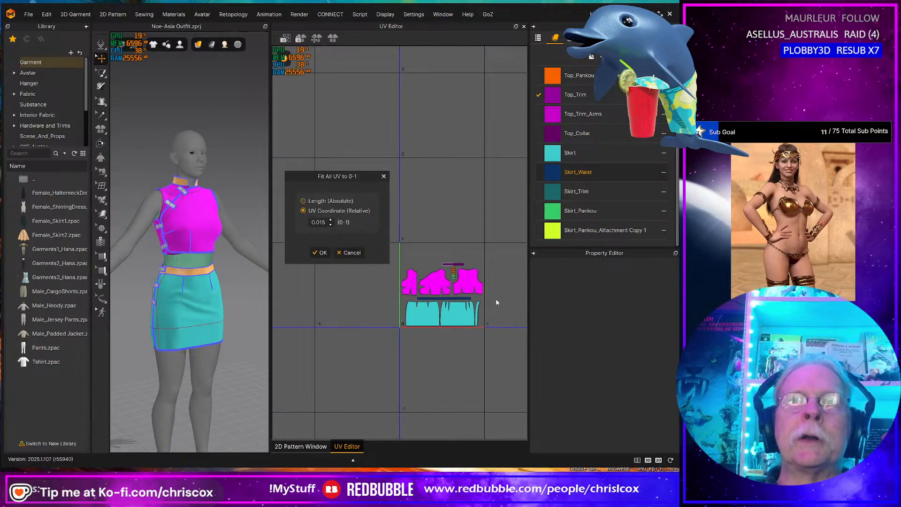
pyautogui.click(321, 253)
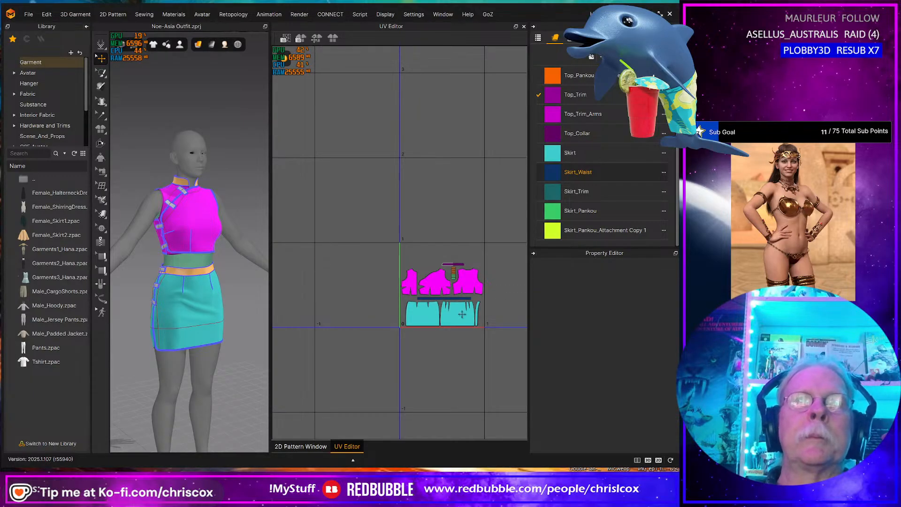
# Step: Examine the fitted UV layout, especially the pankou pieces, and the pankou on the 3D garment from the side
pyautogui.scroll(5, 462, 315)
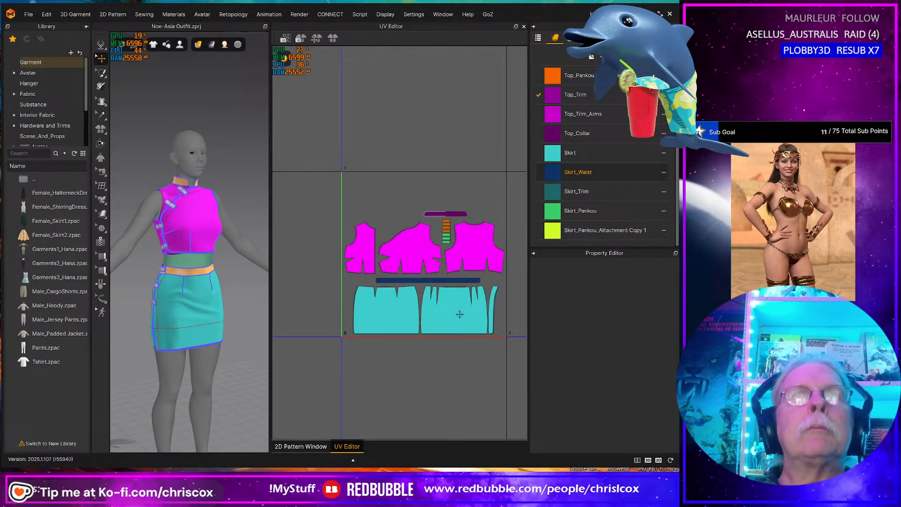
pyautogui.scroll(3, 459, 314)
pyautogui.scroll(-2, 459, 315)
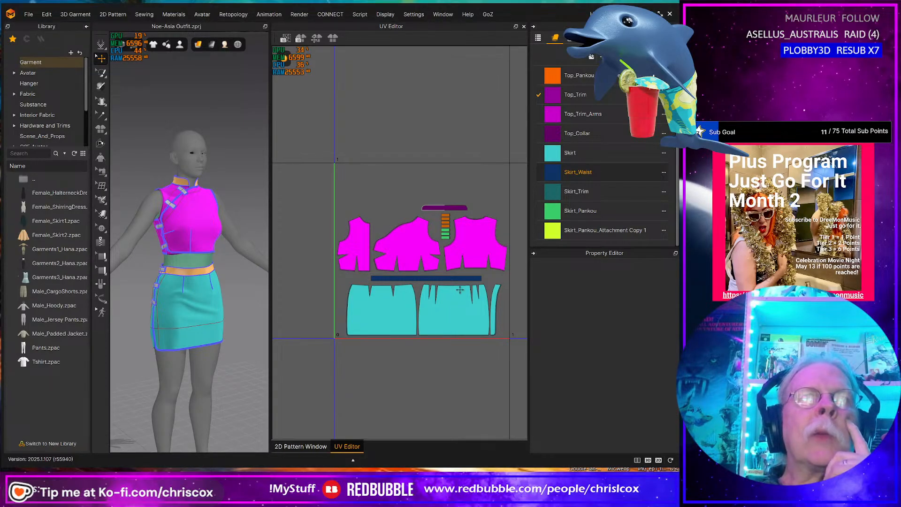
pyautogui.scroll(6, 454, 272)
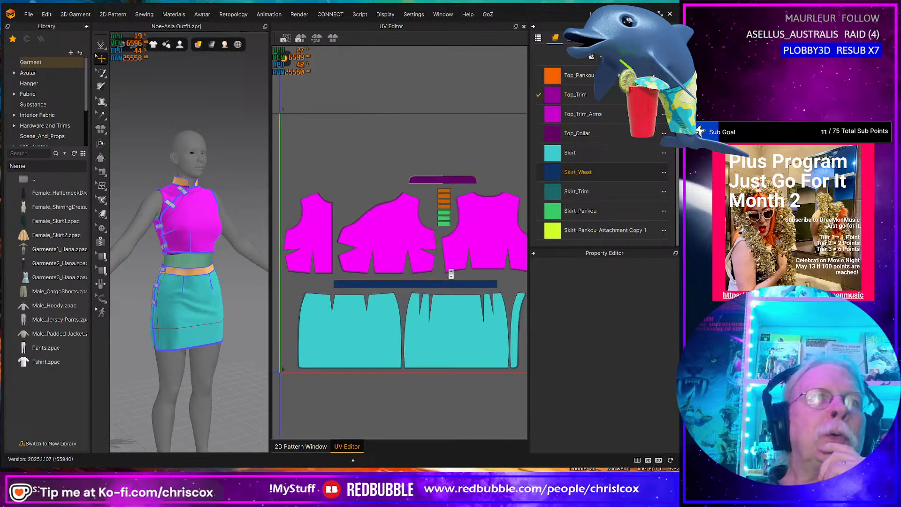
pyautogui.moveTo(466, 290); pyautogui.dragTo(462, 353, button='middle')
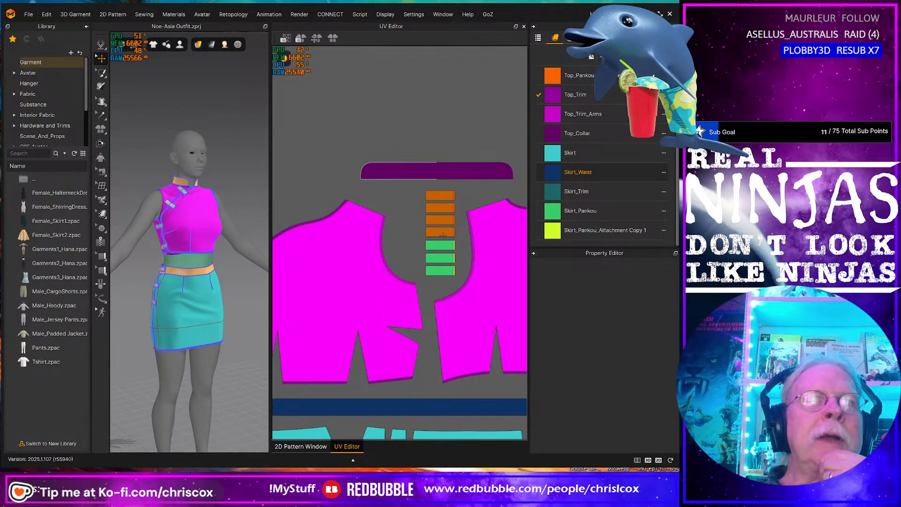
pyautogui.moveTo(208, 319); pyautogui.dragTo(227, 306, button='right')
pyautogui.scroll(5, 208, 298)
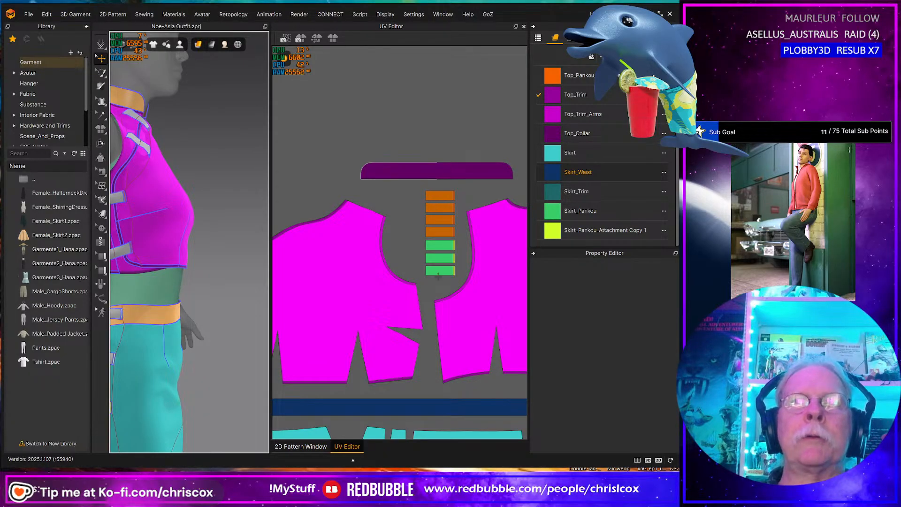
# Step: Stack the lower green Skirt_Pankou UV pieces with their attachments exactly over the uppermost green one
pyautogui.scroll(8, 465, 280)
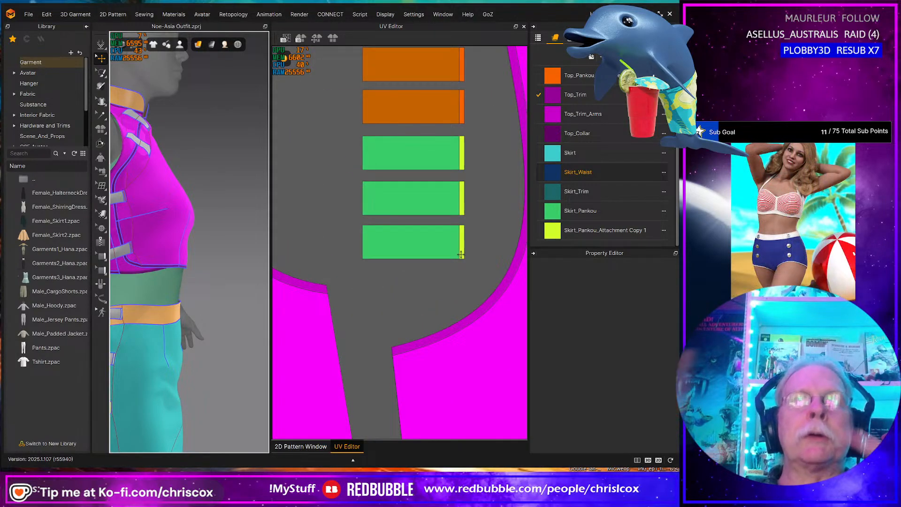
pyautogui.scroll(2, 464, 257)
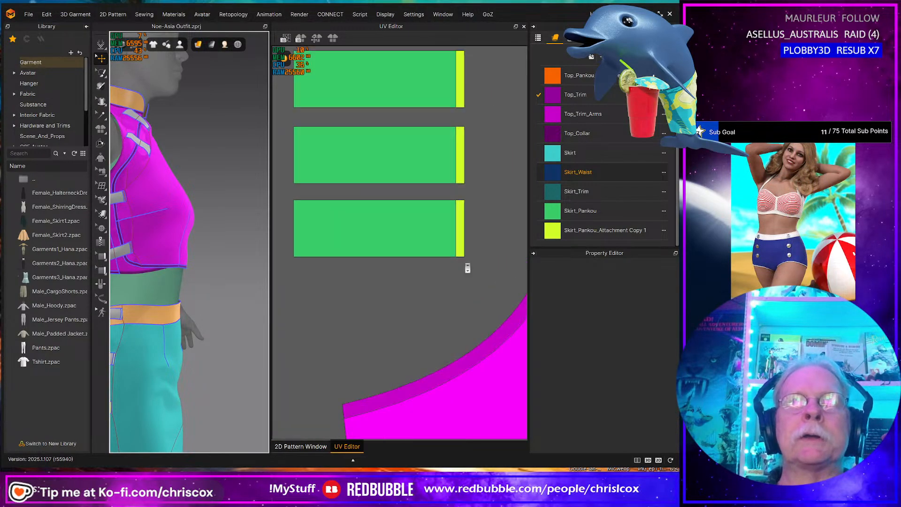
pyautogui.moveTo(480, 271); pyautogui.dragTo(300, 126)
pyautogui.moveTo(489, 214); pyautogui.dragTo(282, 123)
pyautogui.moveTo(318, 154); pyautogui.dragTo(363, 288, button='middle')
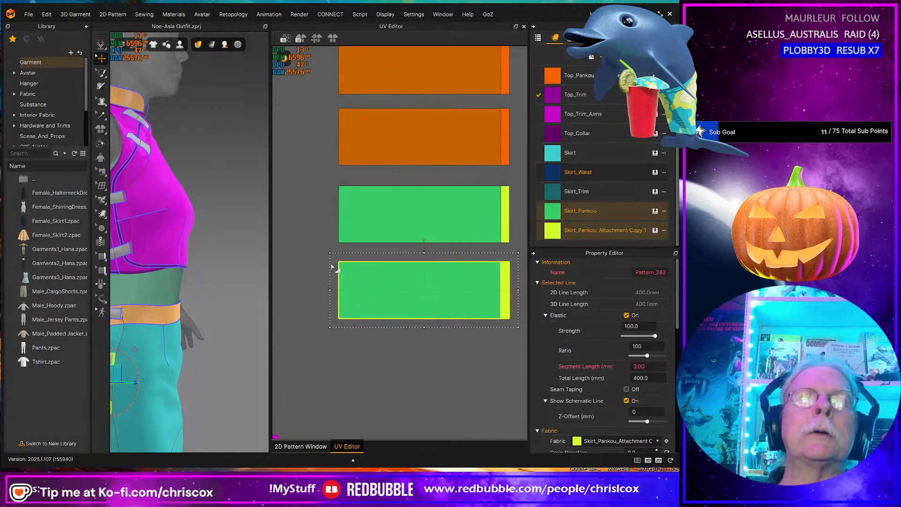
pyautogui.moveTo(336, 259); pyautogui.dragTo(341, 185)
pyautogui.moveTo(384, 205); pyautogui.dragTo(394, 306, button='middle')
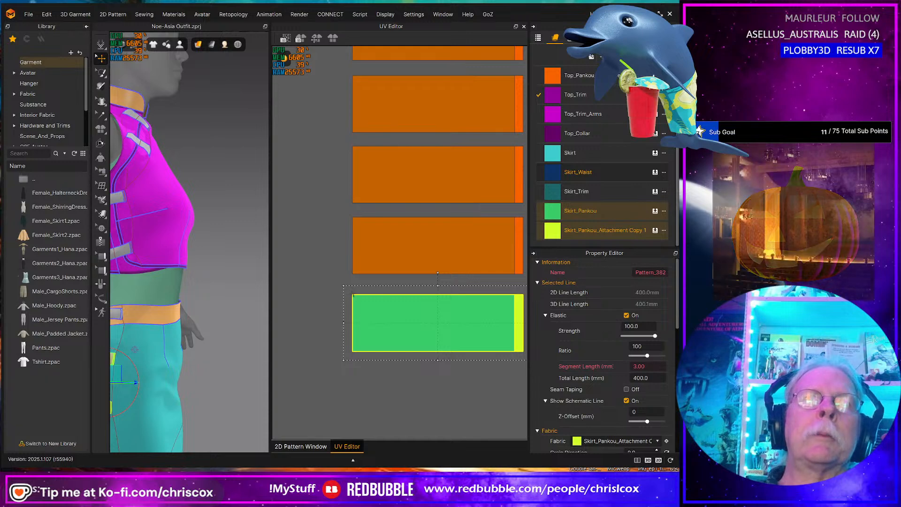
pyautogui.moveTo(350, 294); pyautogui.dragTo(351, 217)
pyautogui.moveTo(424, 223); pyautogui.dragTo(378, 251, button='middle')
pyautogui.hotkey('ctrl', 'z')
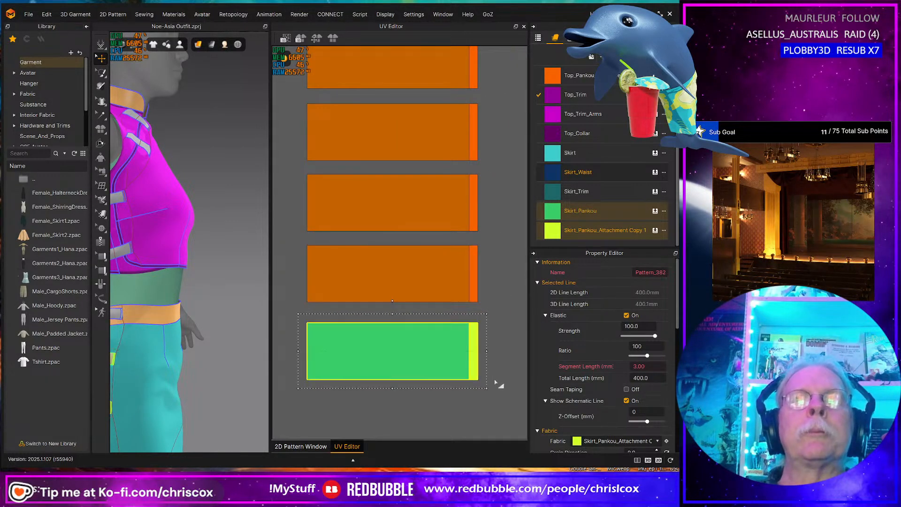
# Step: Overlap the green pankou UV stack with each orange Top_Pankou piece in turn, ending with all pieces aligned on the uppermost orange one
pyautogui.moveTo(504, 406); pyautogui.dragTo(309, 246)
pyautogui.moveTo(498, 326); pyautogui.dragTo(308, 175)
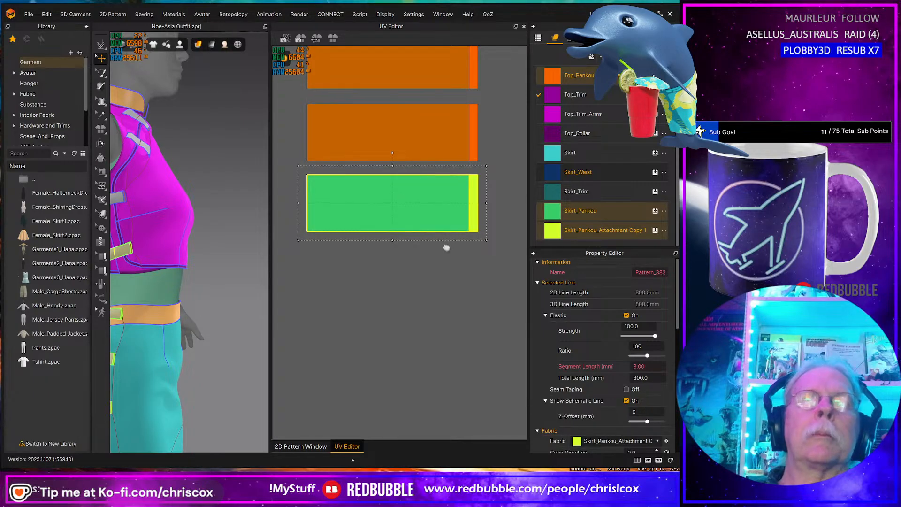
pyautogui.click(502, 330)
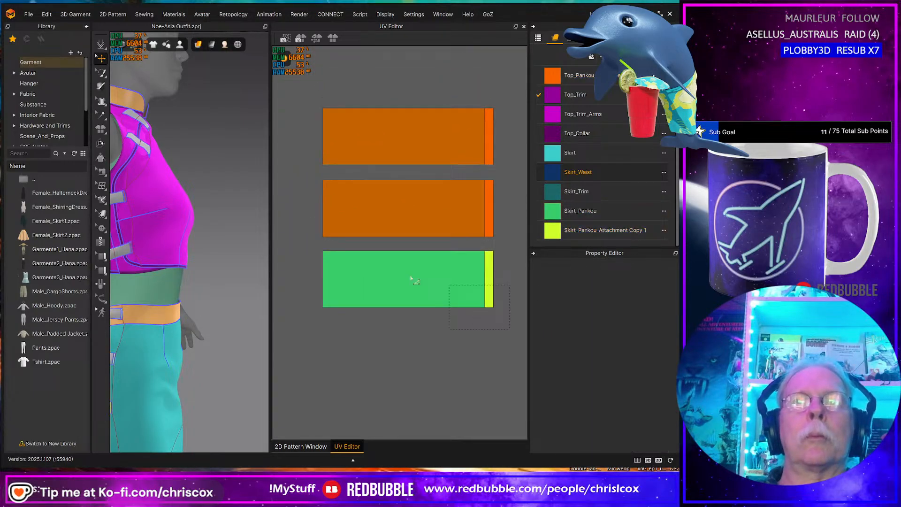
pyautogui.click(322, 251)
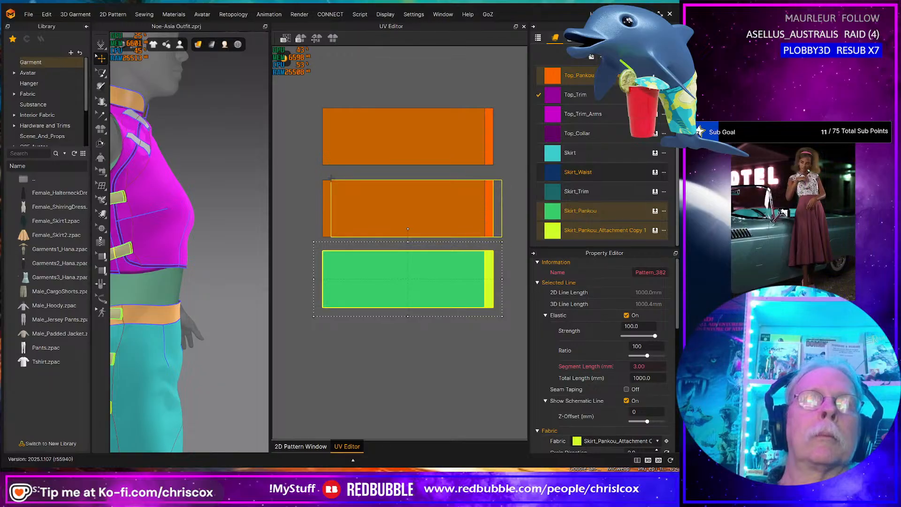
pyautogui.moveTo(325, 179); pyautogui.dragTo(324, 179)
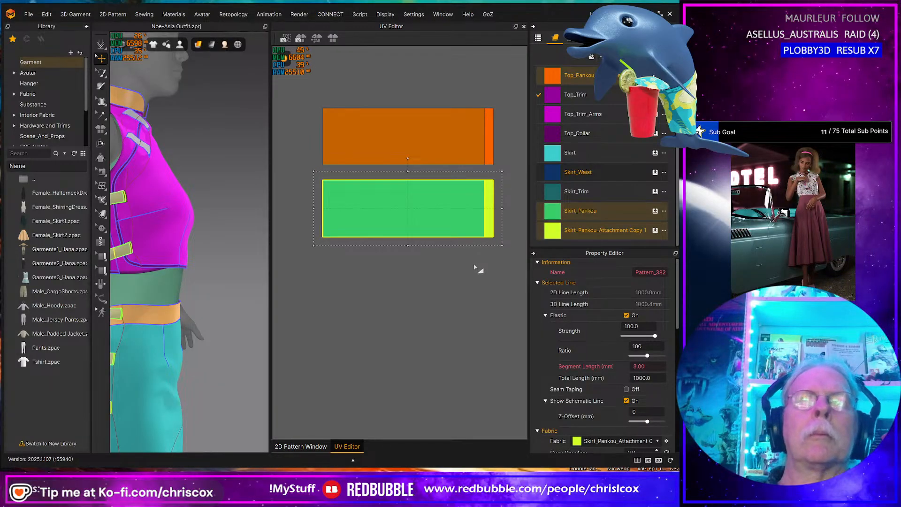
pyautogui.click(502, 276)
pyautogui.click(345, 191)
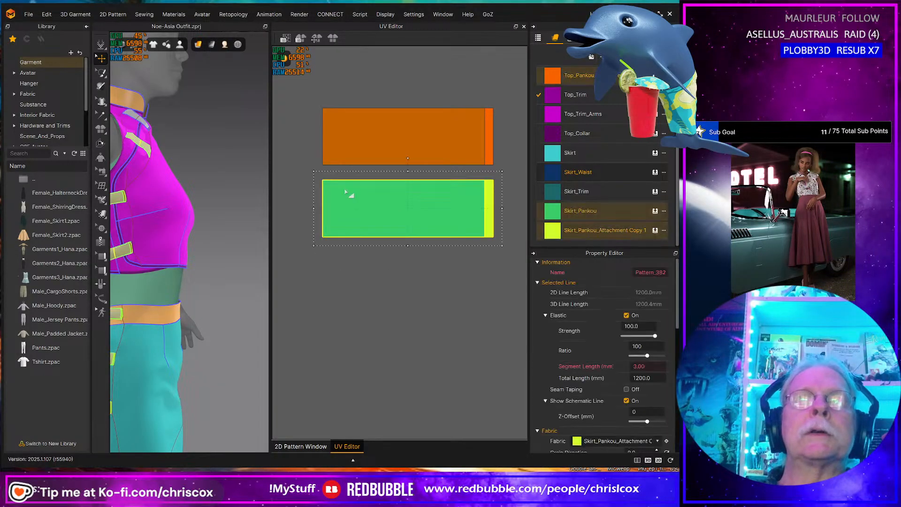
pyautogui.moveTo(322, 180); pyautogui.dragTo(328, 108)
pyautogui.scroll(-8, 385, 220)
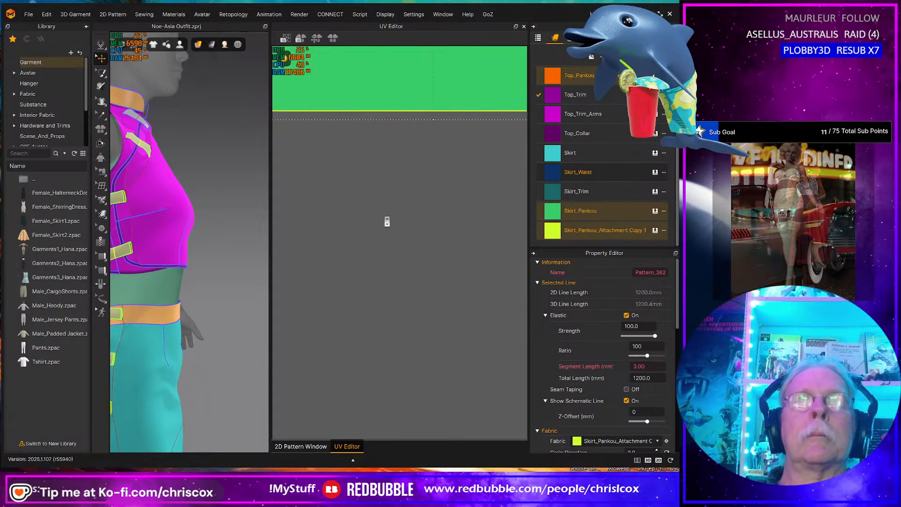
pyautogui.scroll(-4, 390, 224)
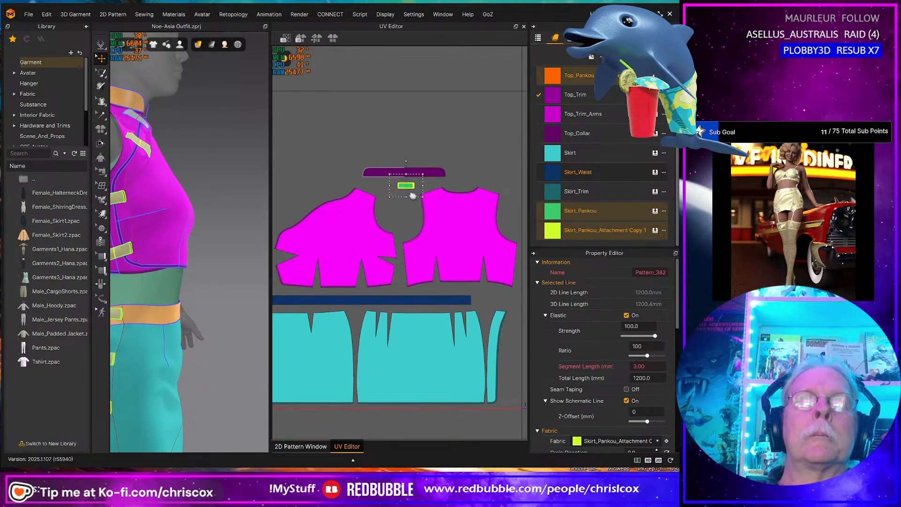
# Step: Fit the selected green pankou UV stack to 0-1 with a relative spacing of 0.015
pyautogui.rightClick(422, 195)
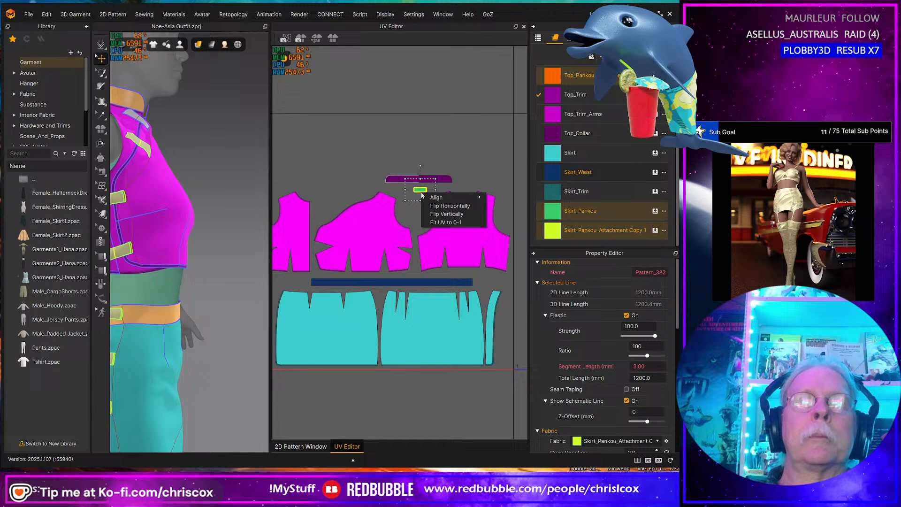
pyautogui.click(462, 222)
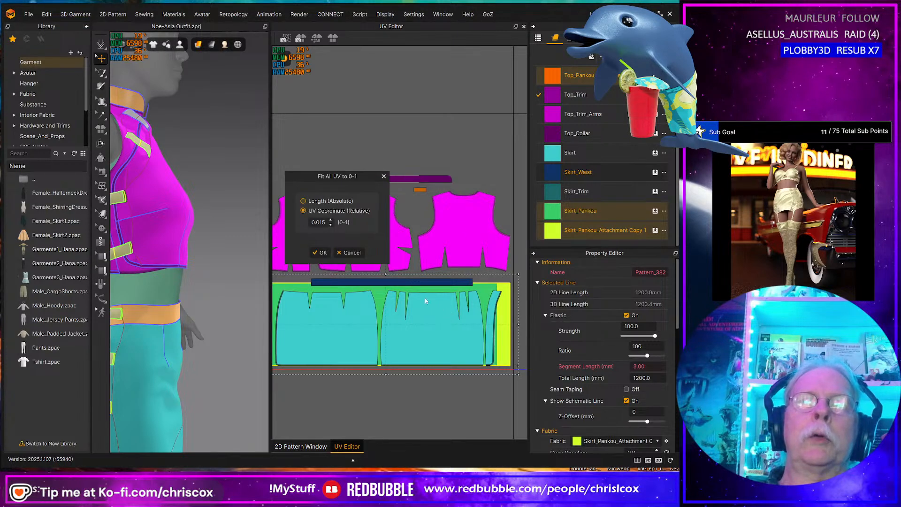
pyautogui.click(320, 253)
pyautogui.scroll(-2, 434, 312)
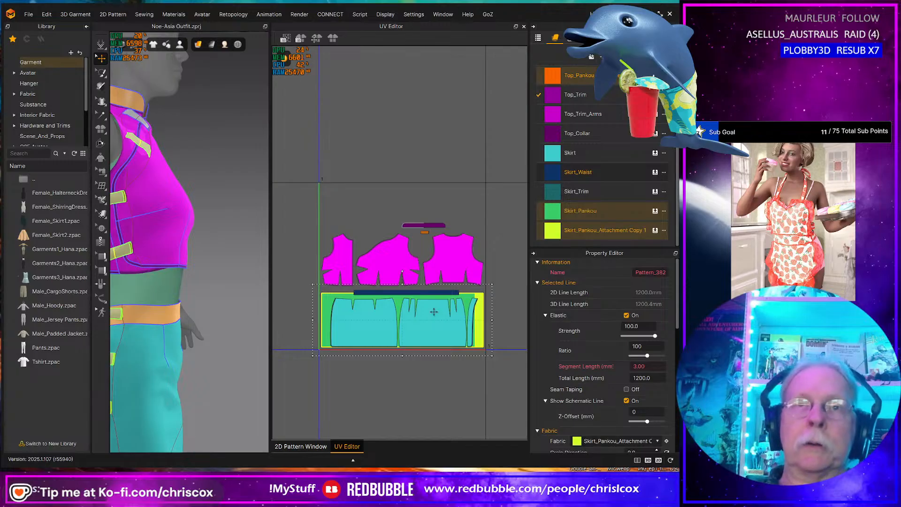
pyautogui.moveTo(498, 336); pyautogui.dragTo(453, 326, button='middle')
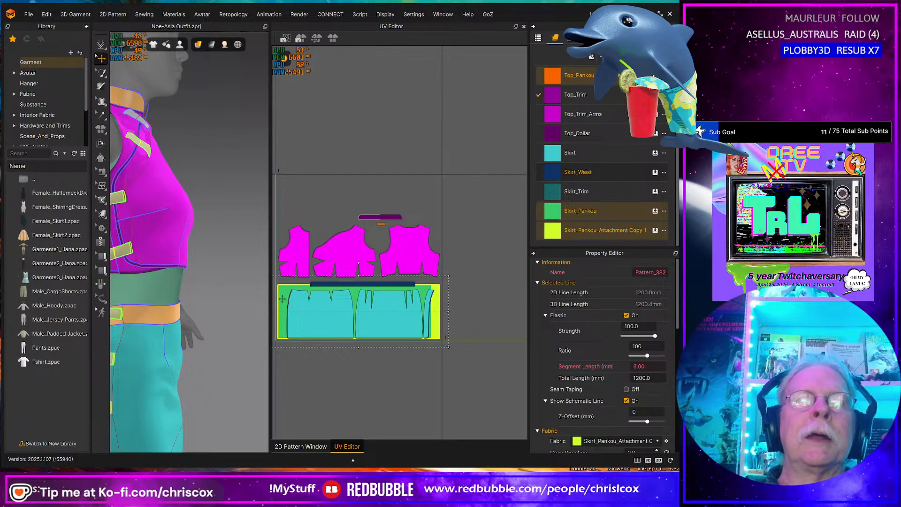
# Step: Move the enlarged green pankou stack out of the 0-1 tile and place it along the neighbouring tile's left edge
pyautogui.moveTo(433, 308); pyautogui.dragTo(490, 300)
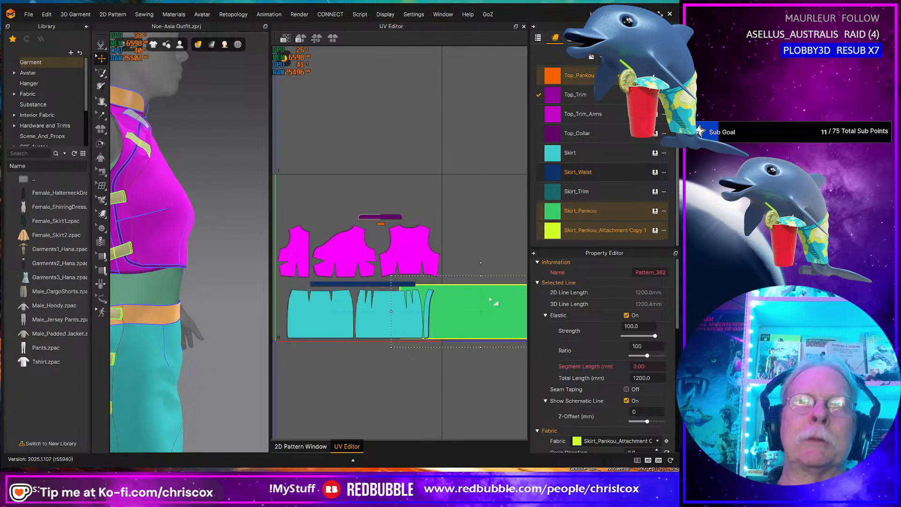
pyautogui.hotkey('ctrl', 'z')
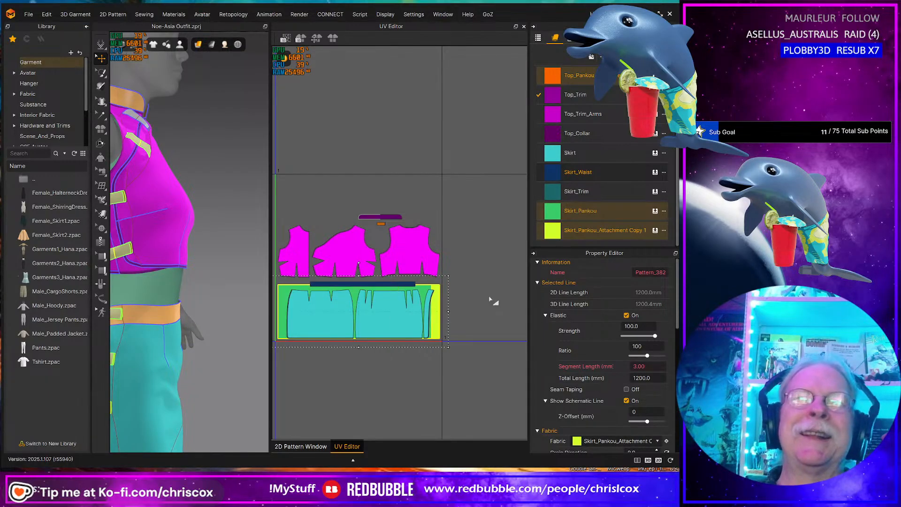
pyautogui.moveTo(279, 288); pyautogui.dragTo(447, 280)
pyautogui.moveTo(447, 282); pyautogui.dragTo(473, 275, button='middle')
pyautogui.scroll(4, 363, 294)
pyautogui.scroll(2, 360, 289)
pyautogui.scroll(1, 442, 277)
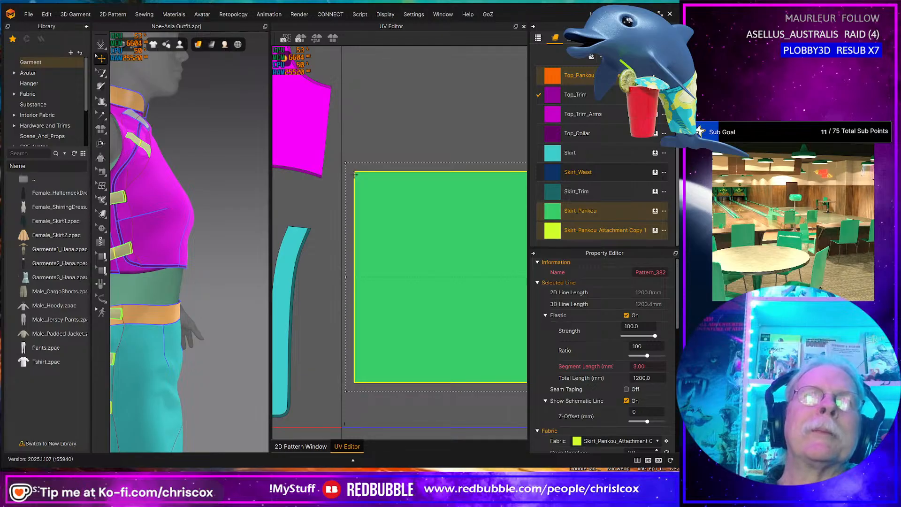
pyautogui.moveTo(355, 175); pyautogui.dragTo(350, 210)
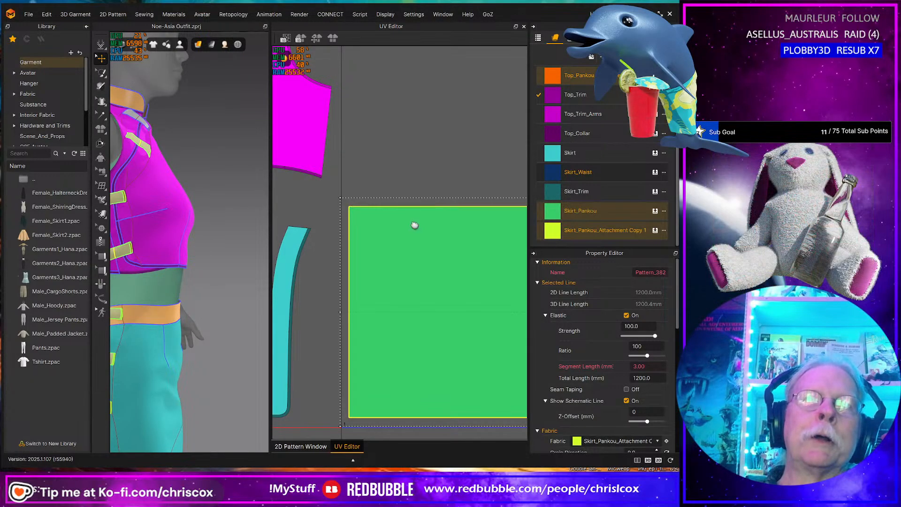
# Step: Examine the enlarged pankou stack in the neighbouring tile and its placement relative to the rest of the UV layout
pyautogui.moveTo(415, 226); pyautogui.dragTo(324, 202, button='middle')
pyautogui.moveTo(456, 230); pyautogui.dragTo(352, 219, button='middle')
pyautogui.moveTo(493, 253); pyautogui.dragTo(375, 258, button='middle')
pyautogui.moveTo(453, 265); pyautogui.dragTo(491, 288, button='middle')
pyautogui.moveTo(340, 287); pyautogui.dragTo(469, 281, button='middle')
pyautogui.moveTo(330, 264); pyautogui.dragTo(392, 231, button='middle')
pyautogui.scroll(-10, 341, 253)
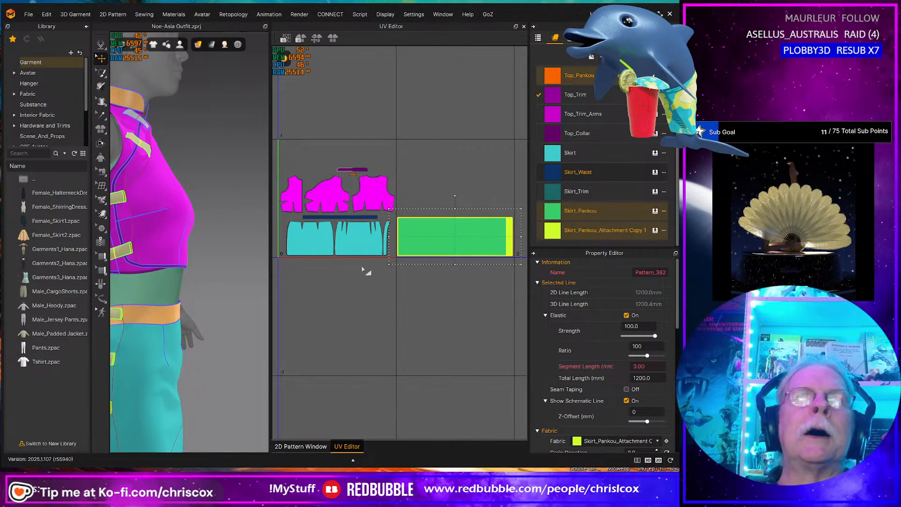
pyautogui.moveTo(362, 270); pyautogui.dragTo(406, 282, button='middle')
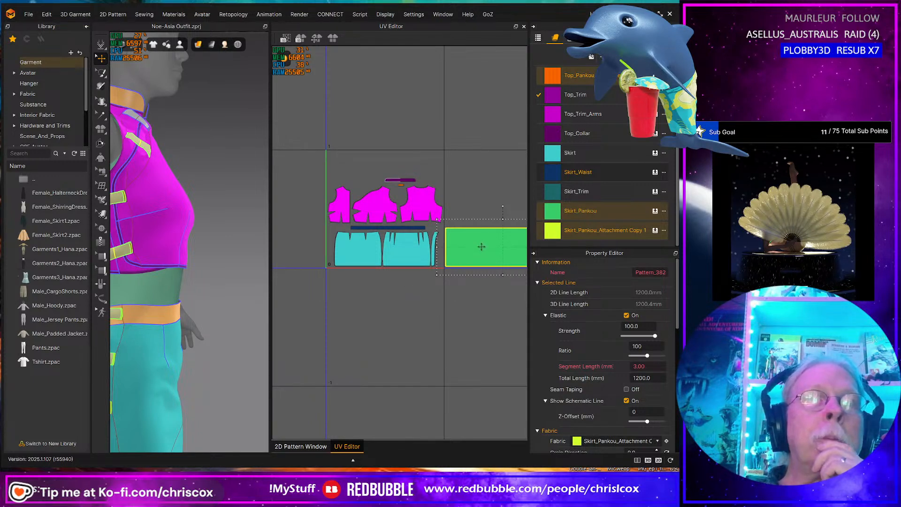
# Step: Move the green pankou stack into the 0-1 tile's upper-left corner and scale it down to clear the collar and top pieces
pyautogui.moveTo(482, 244); pyautogui.dragTo(364, 173)
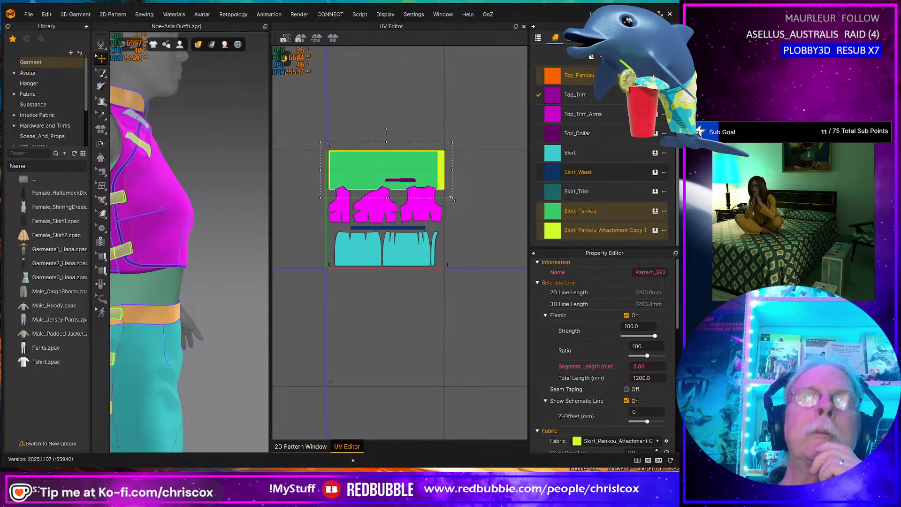
pyautogui.moveTo(452, 199); pyautogui.dragTo(401, 178)
pyautogui.scroll(3, 391, 199)
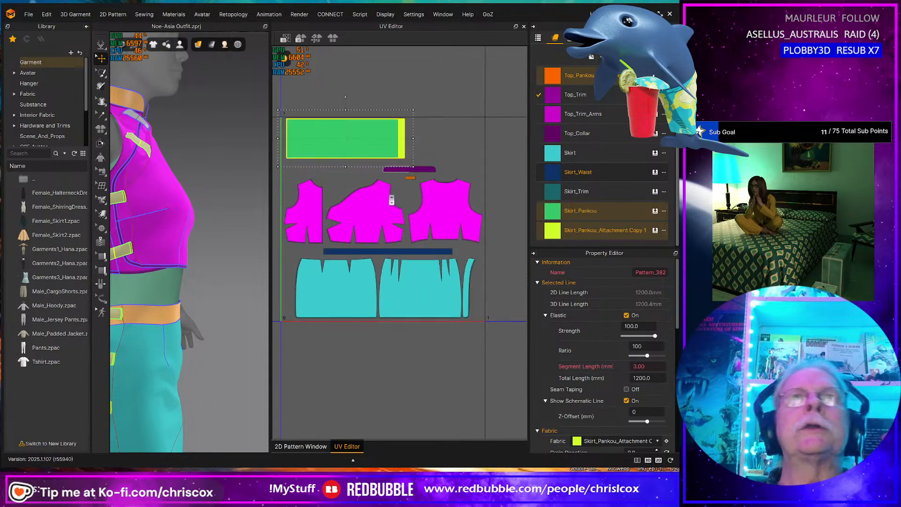
pyautogui.scroll(4, 391, 200)
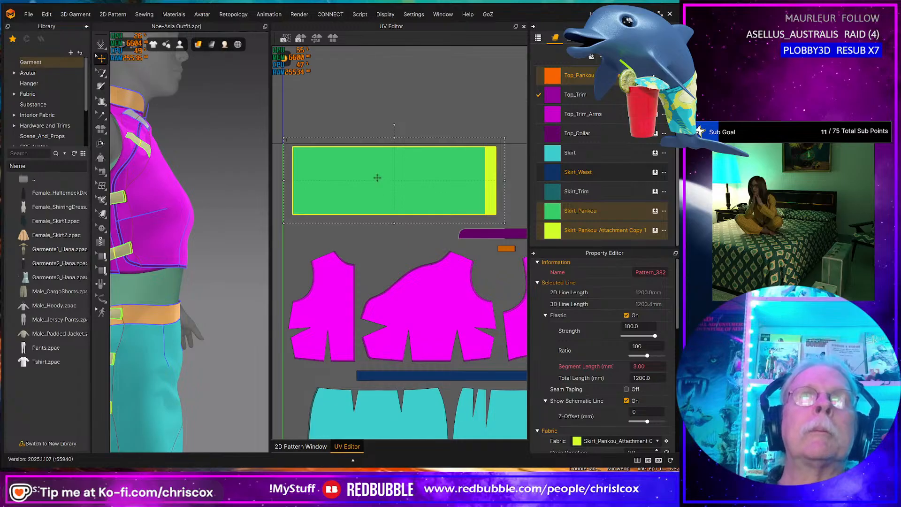
pyautogui.moveTo(377, 180); pyautogui.dragTo(383, 186)
pyautogui.press('Escape')
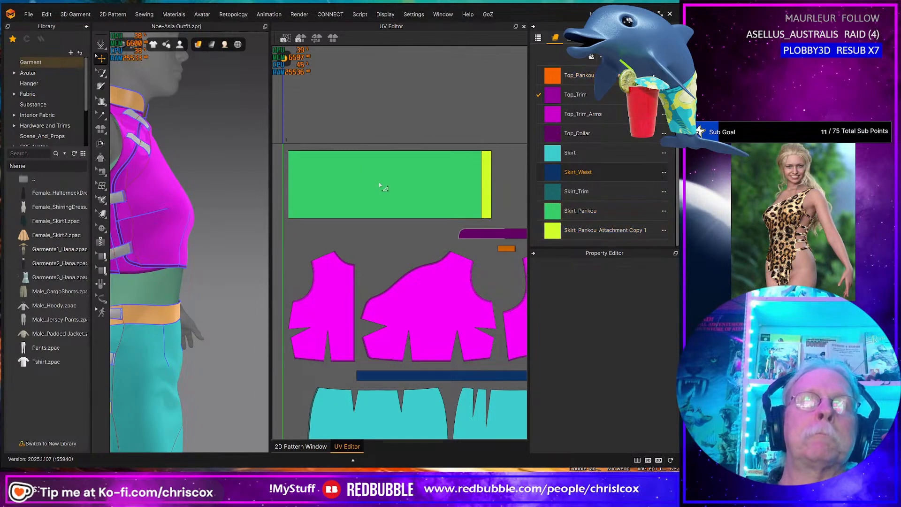
# Step: Fit the orange Top_Pankou UV pieces to 0-1 with a relative spacing of 0.015 and move them above the tile
pyautogui.scroll(-3, 377, 178)
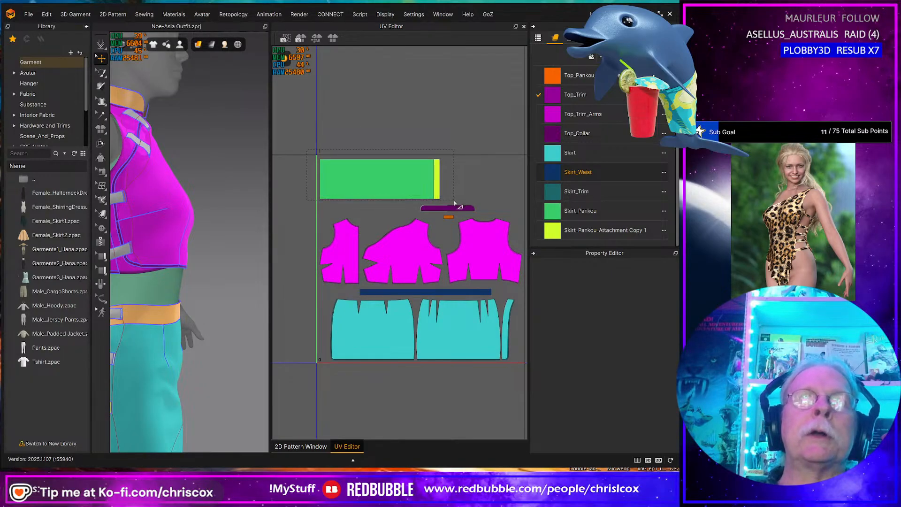
pyautogui.moveTo(454, 203); pyautogui.dragTo(453, 203)
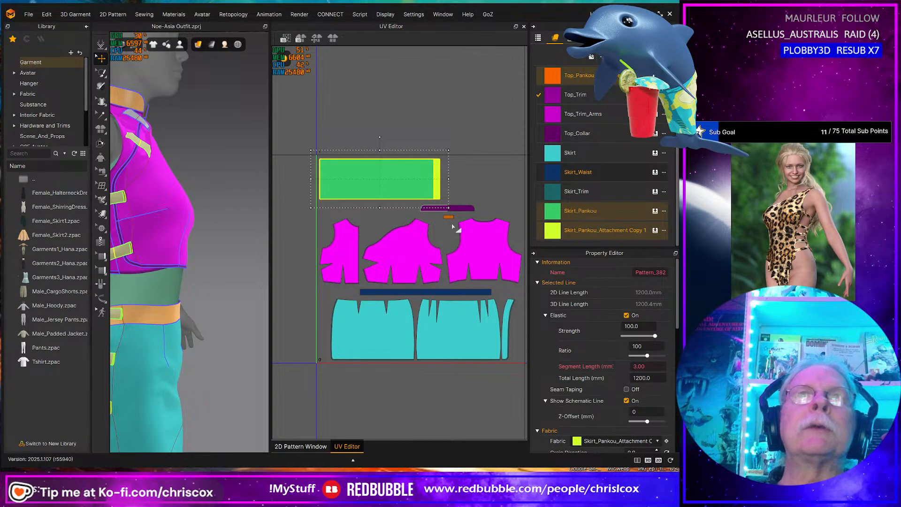
pyautogui.scroll(5, 449, 227)
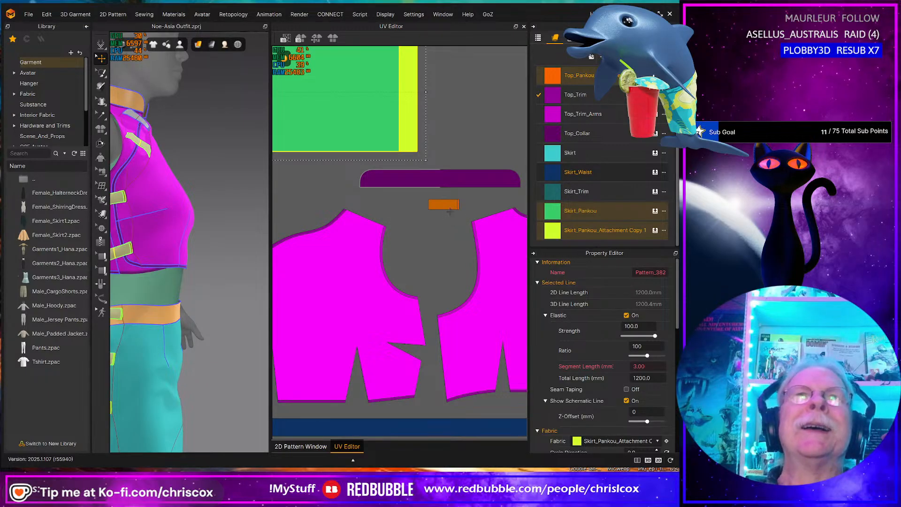
pyautogui.rightClick(374, 140)
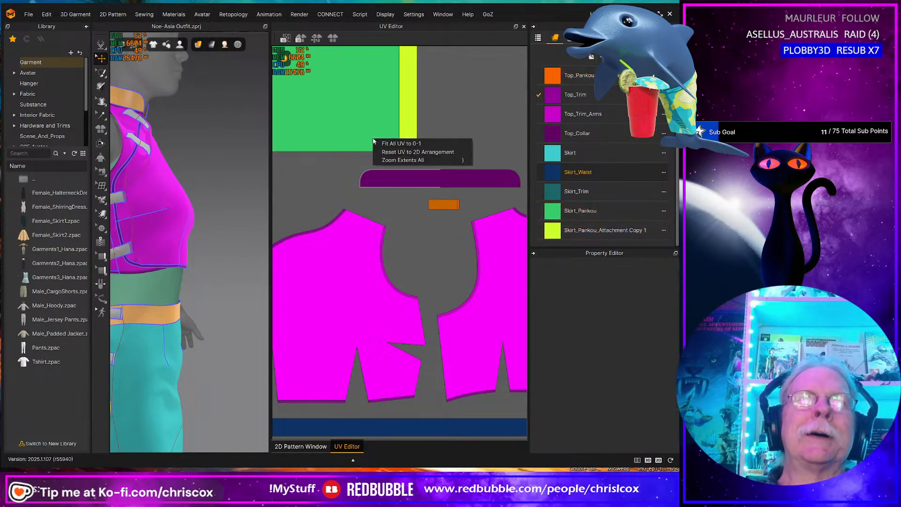
pyautogui.click(463, 218)
pyautogui.click(430, 204)
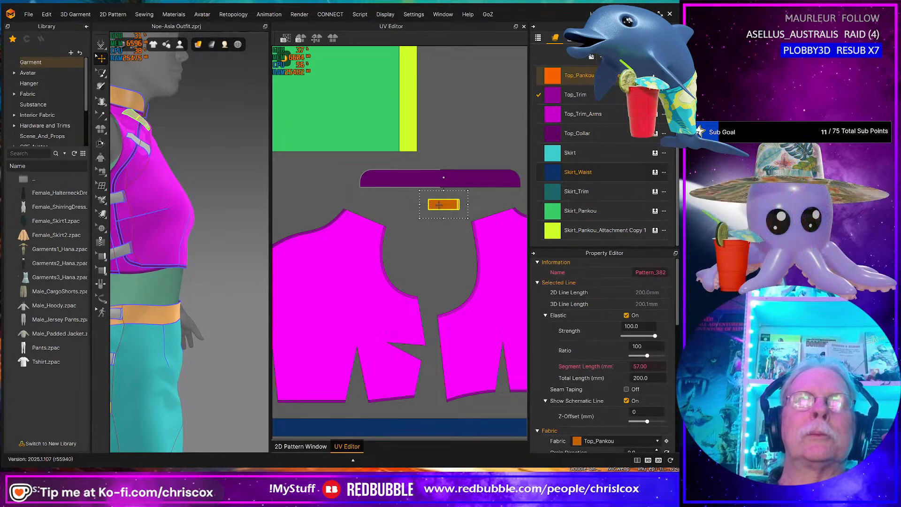
pyautogui.moveTo(438, 205); pyautogui.dragTo(431, 226)
pyautogui.rightClick(432, 226)
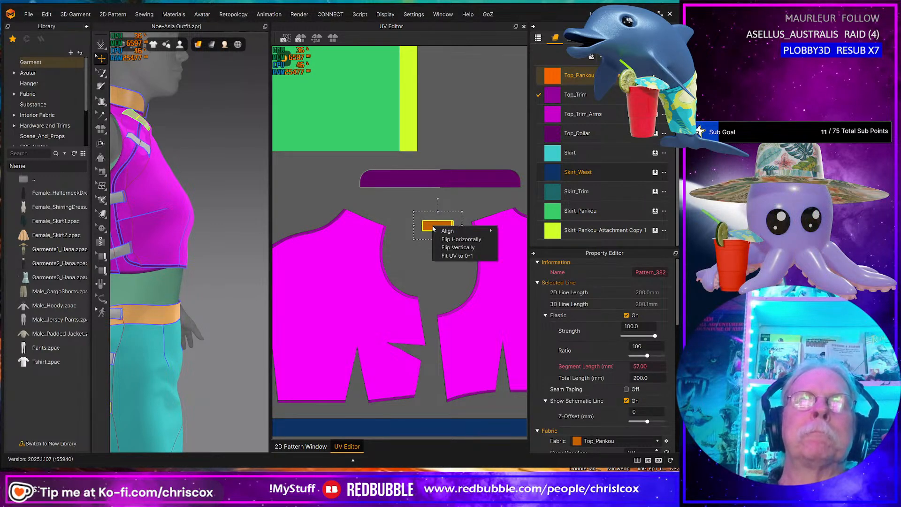
pyautogui.click(448, 234)
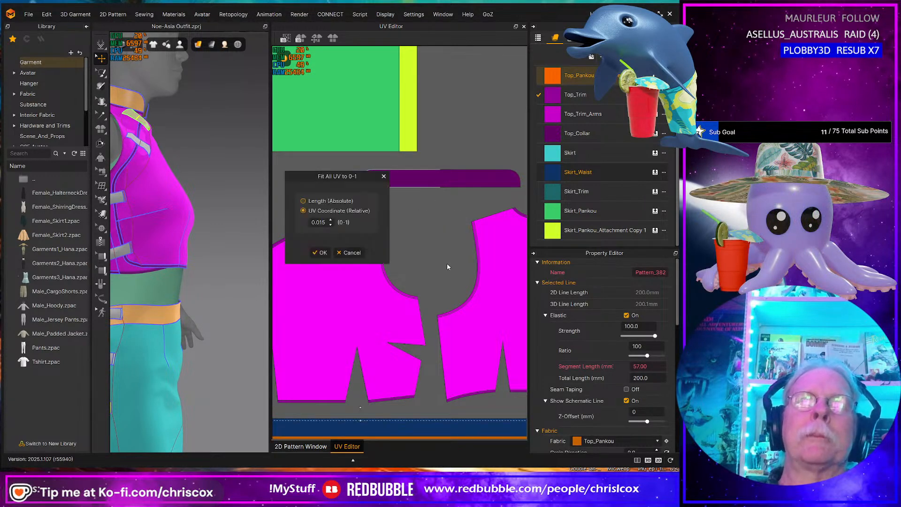
pyautogui.click(322, 253)
pyautogui.scroll(-5, 376, 289)
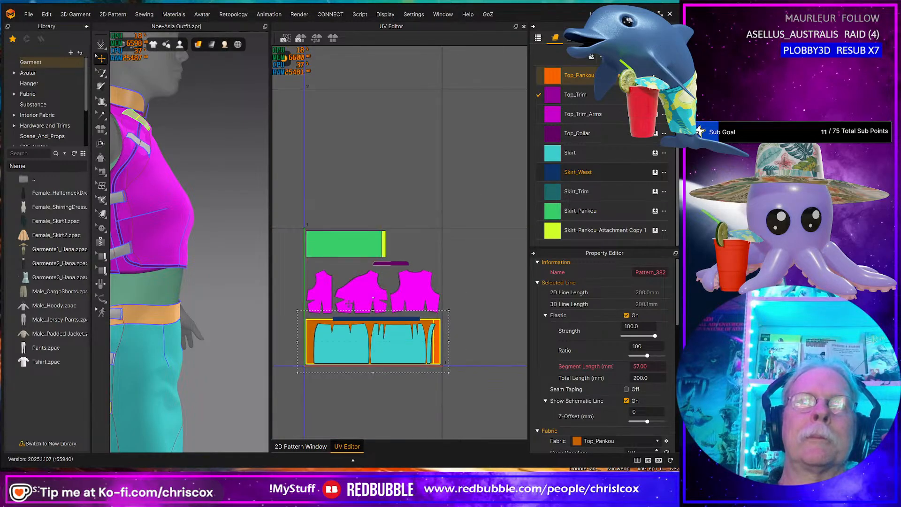
pyautogui.moveTo(311, 326); pyautogui.dragTo(329, 149)
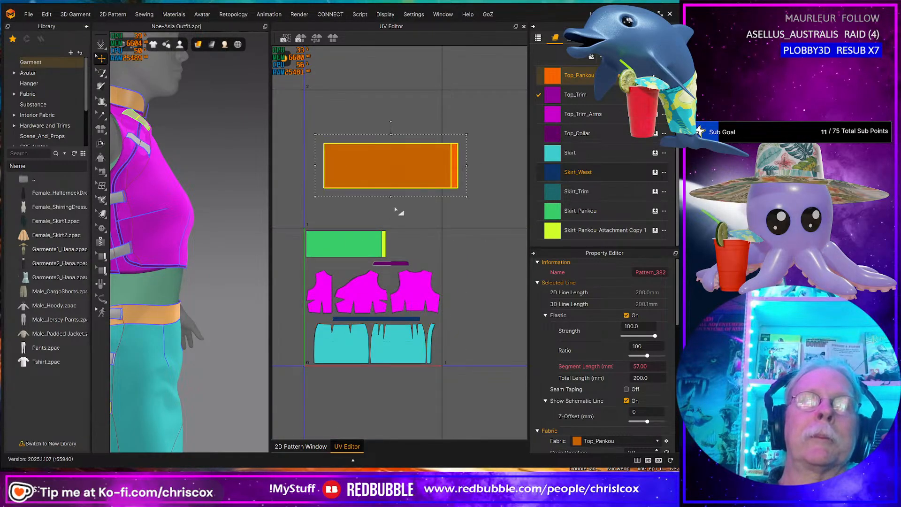
# Step: Fit the green pankou stack to 0-1 with a relative spacing of 0.015 and overlay it on the enlarged orange pieces
pyautogui.moveTo(404, 217); pyautogui.dragTo(302, 262)
pyautogui.rightClick(331, 245)
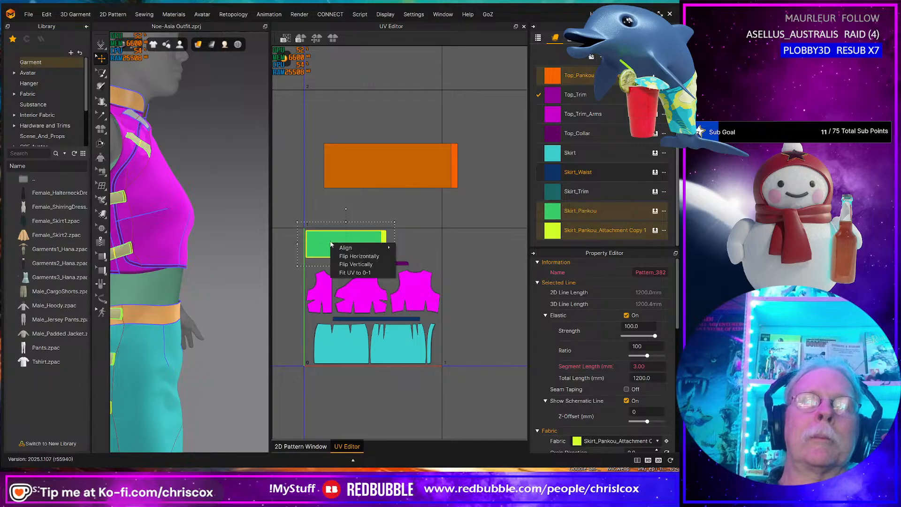
pyautogui.click(357, 272)
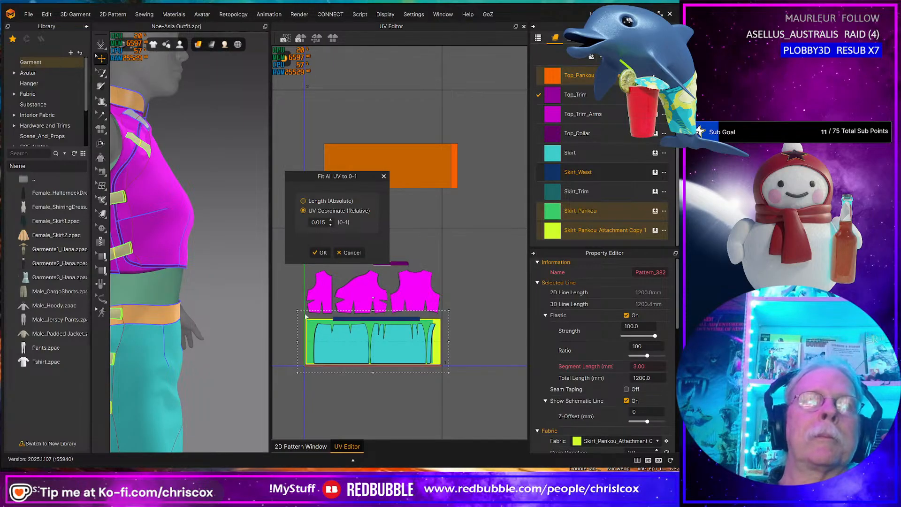
pyautogui.click(321, 253)
pyautogui.moveTo(309, 321); pyautogui.dragTo(331, 147)
# Step: Move the combined green and orange pankou stack into the 0-1 tile's upper-left corner and scale it down above the top pieces
pyautogui.moveTo(484, 214); pyautogui.dragTo(362, 196)
pyautogui.moveTo(310, 144); pyautogui.dragTo(440, 205)
pyautogui.moveTo(347, 175); pyautogui.dragTo(329, 260)
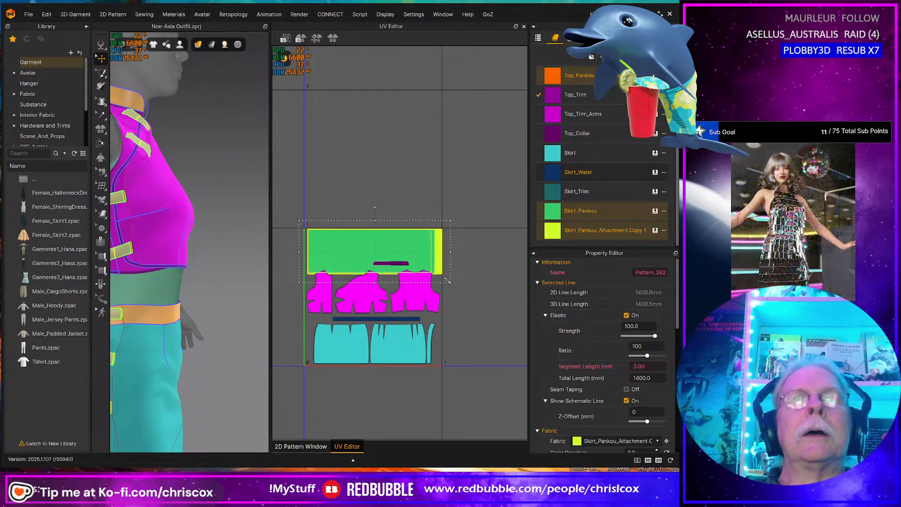
pyautogui.moveTo(451, 281); pyautogui.dragTo(435, 275)
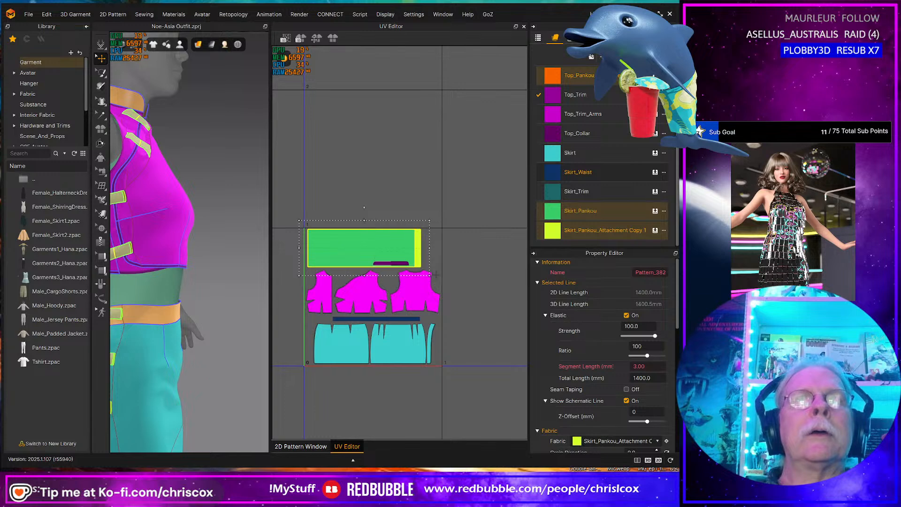
pyautogui.scroll(3, 397, 286)
pyautogui.moveTo(407, 286); pyautogui.dragTo(497, 261, button='middle')
pyautogui.moveTo(466, 318); pyautogui.dragTo(464, 295, button='middle')
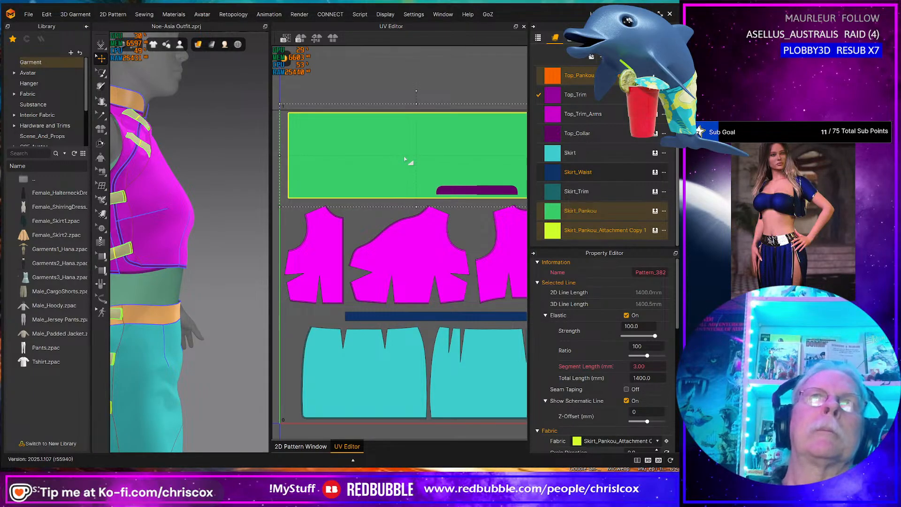
pyautogui.press('Escape')
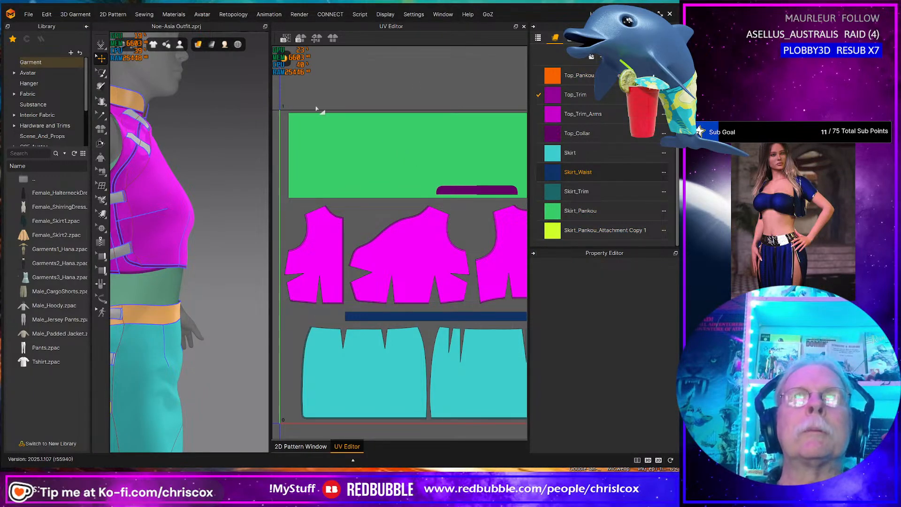
# Step: Lift the combined pankou stack above the 0-1 tile so it is clear of the Top_Collar piece
pyautogui.scroll(-2, 373, 134)
pyautogui.click(449, 151)
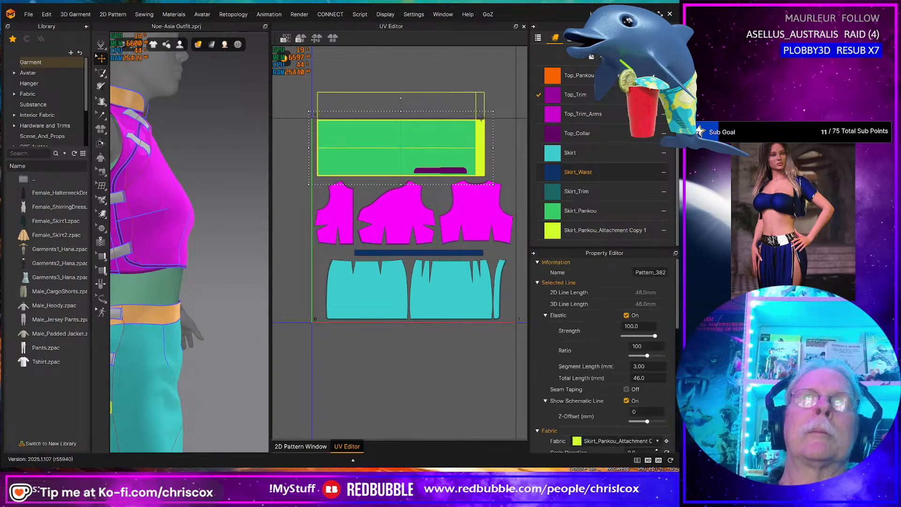
pyautogui.moveTo(482, 153); pyautogui.dragTo(482, 103)
pyautogui.moveTo(496, 151); pyautogui.dragTo(397, 178)
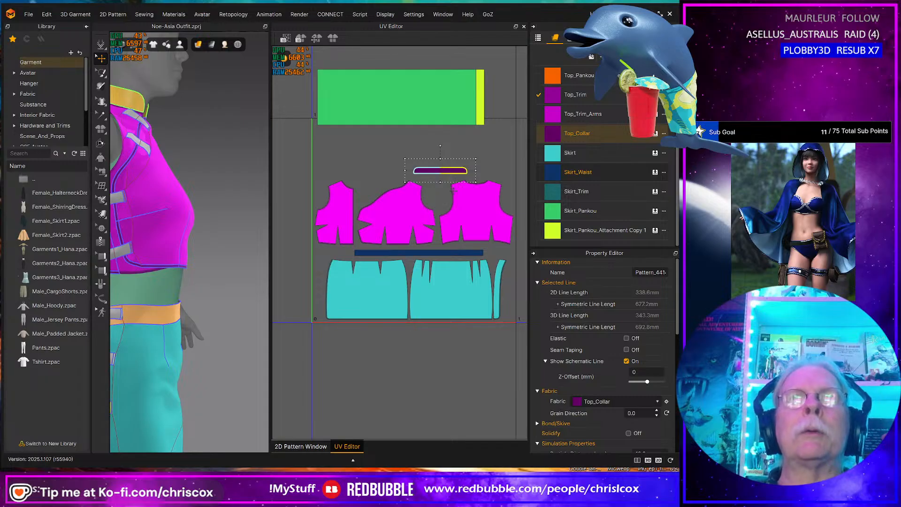
pyautogui.moveTo(501, 150); pyautogui.dragTo(424, 118)
pyautogui.moveTo(285, 58); pyautogui.dragTo(285, 56)
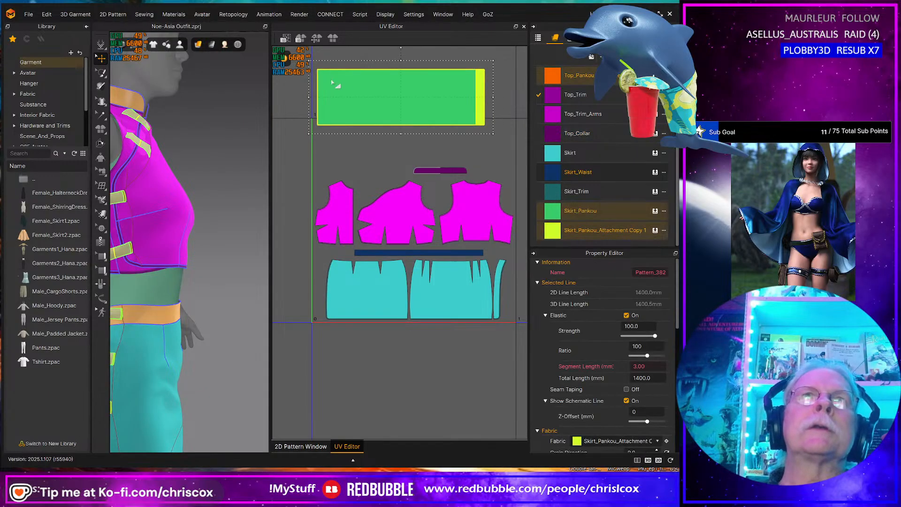
pyautogui.click(314, 81)
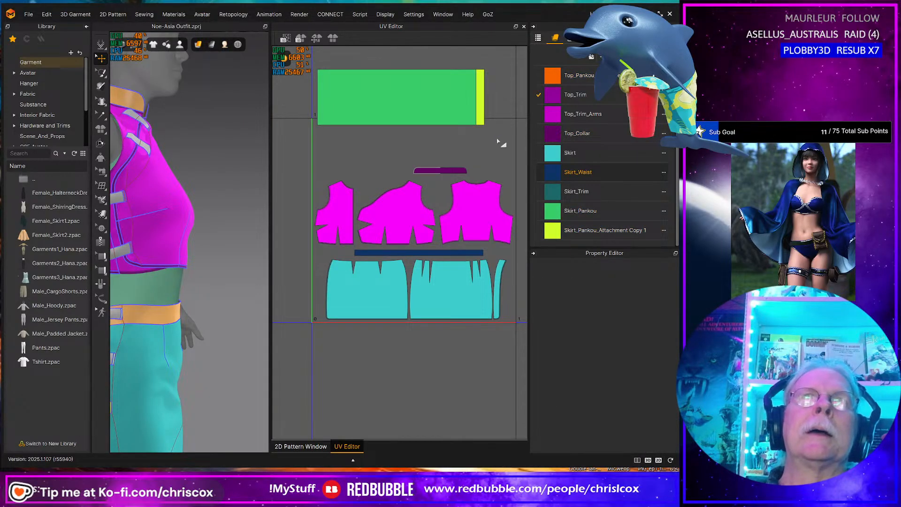
# Step: Place the pankou stack in the 0-1 tile's upper-left corner and shrink it until it clears the Top_Collar piece
pyautogui.moveTo(364, 94); pyautogui.dragTo(358, 145)
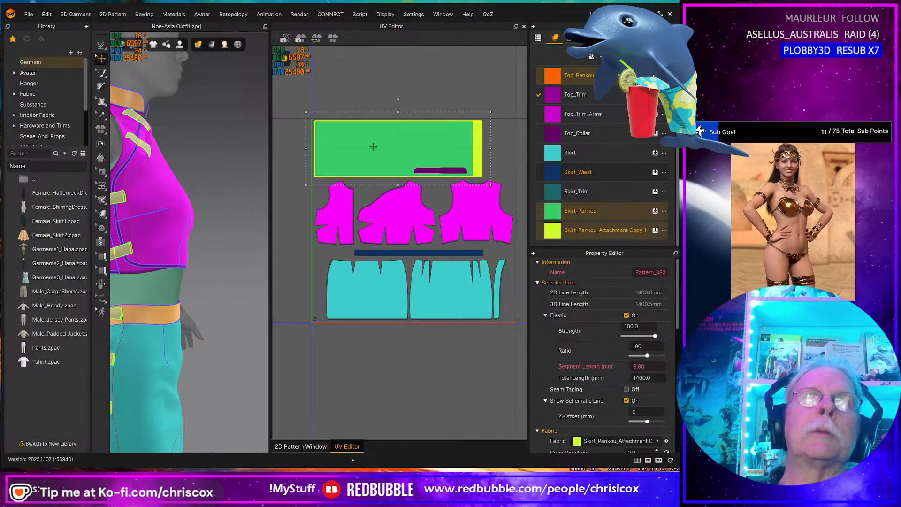
pyautogui.moveTo(491, 185); pyautogui.dragTo(453, 172)
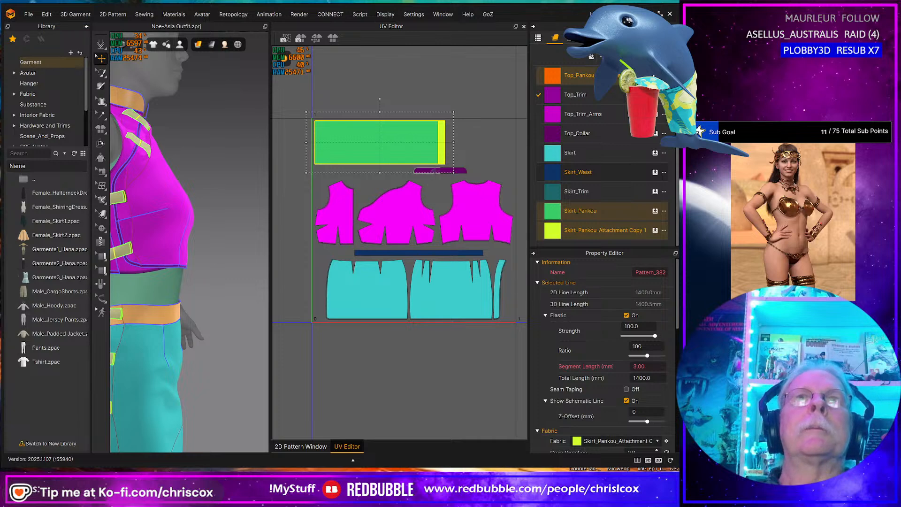
# Step: Return from the UV layout to the 2D pattern view and save the project
pyautogui.scroll(-4, 477, 195)
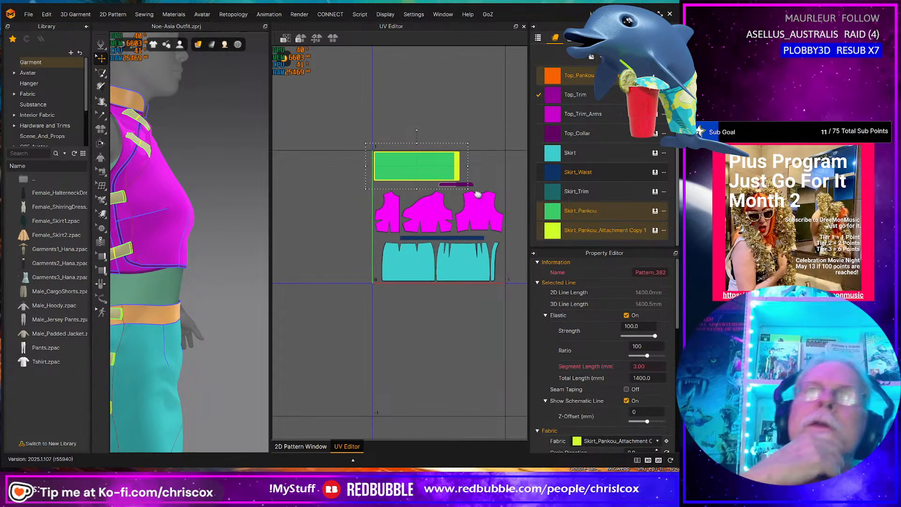
pyautogui.click(399, 28)
pyautogui.click(415, 52)
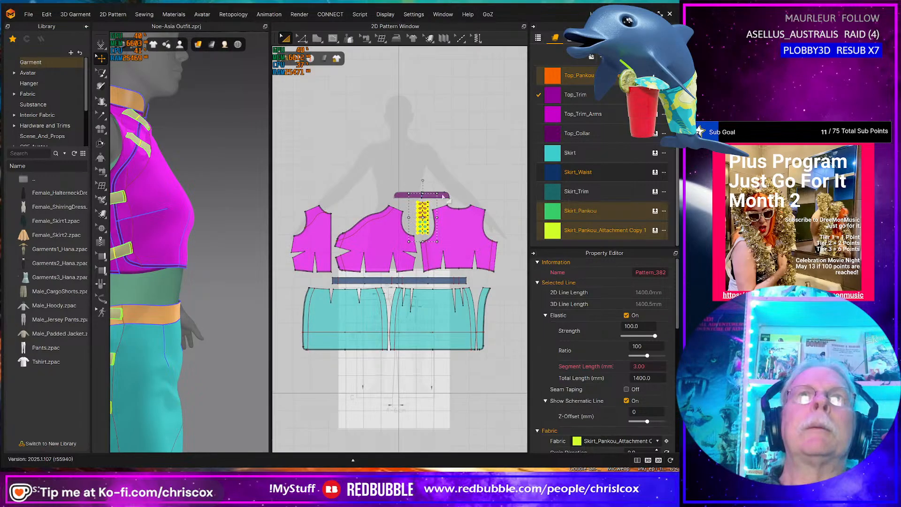
pyautogui.hotkey('ctrl', 's')
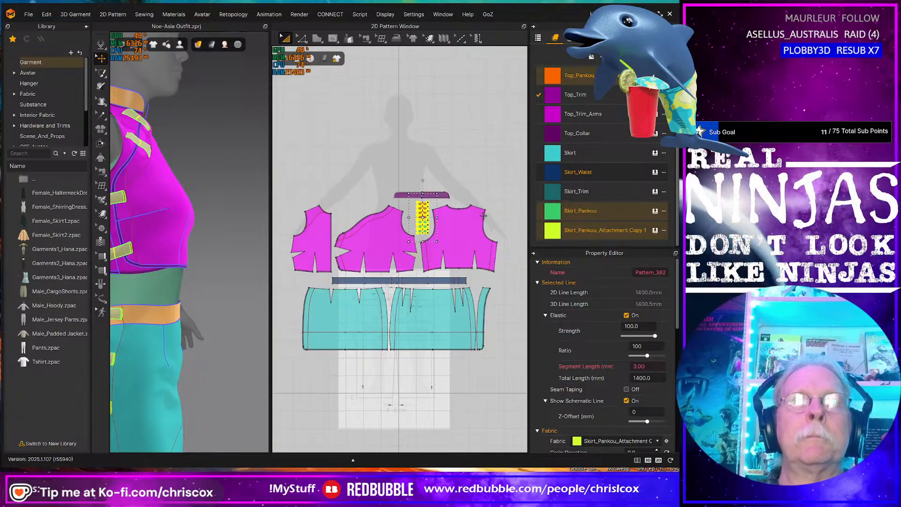
# Step: Start the garment simulation on the avatar
pyautogui.scroll(-3, 234, 235)
pyautogui.moveTo(234, 236); pyautogui.dragTo(185, 294, button='right')
pyautogui.moveTo(190, 300); pyautogui.dragTo(210, 284, button='middle')
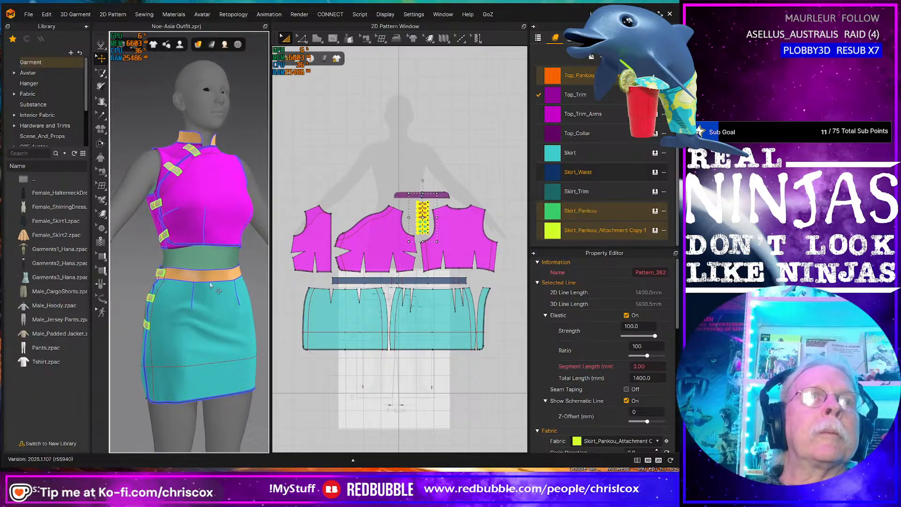
pyautogui.press('space')
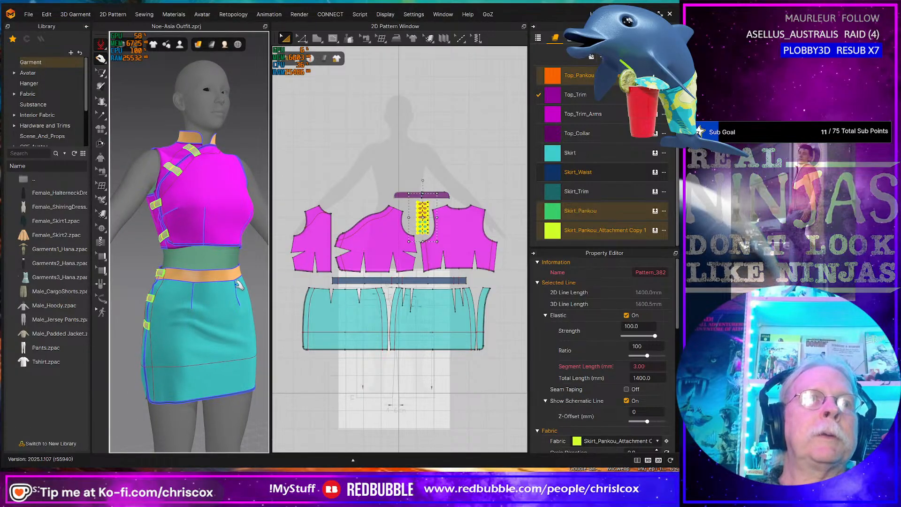
# Step: Pull the Skirt_Waist band upward around its side pankou while the simulation runs
pyautogui.moveTo(215, 282); pyautogui.dragTo(169, 300, button='right')
pyautogui.scroll(4, 168, 302)
pyautogui.scroll(3, 168, 301)
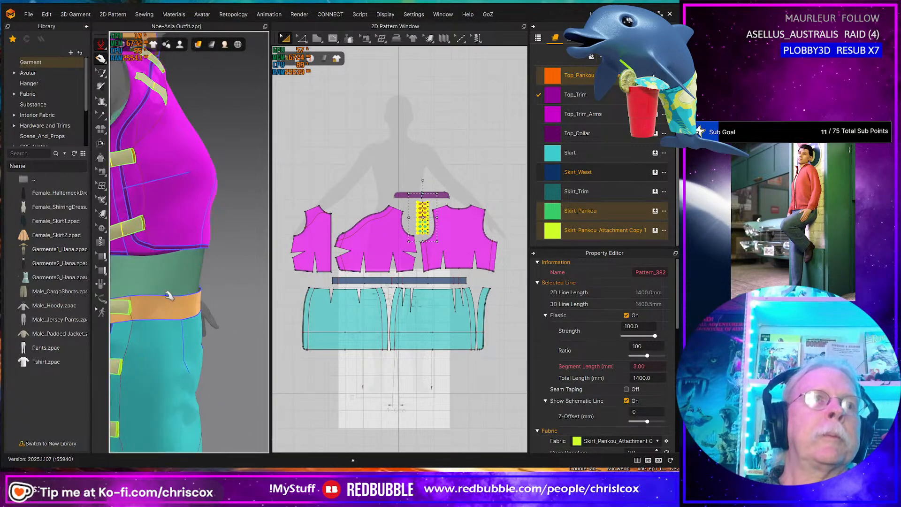
pyautogui.moveTo(169, 295); pyautogui.dragTo(222, 275, button='middle')
pyautogui.moveTo(222, 277); pyautogui.dragTo(209, 281, button='right')
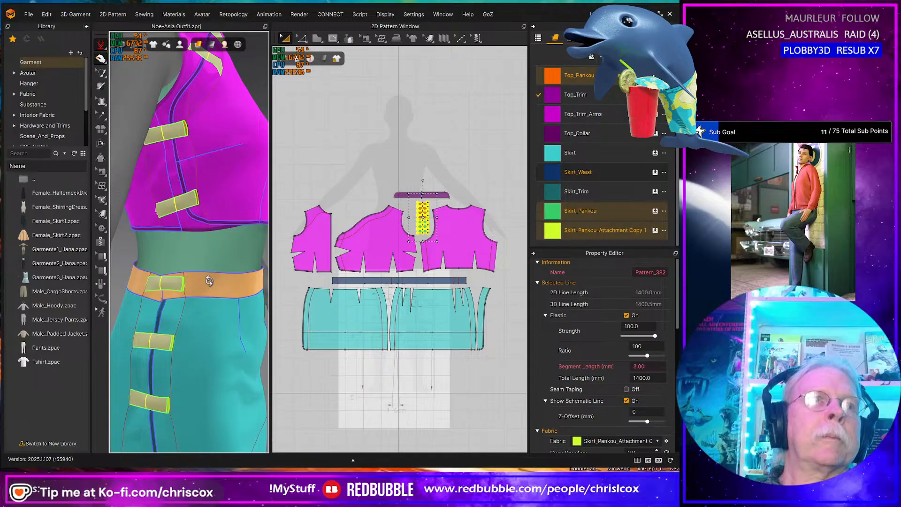
pyautogui.click(159, 296)
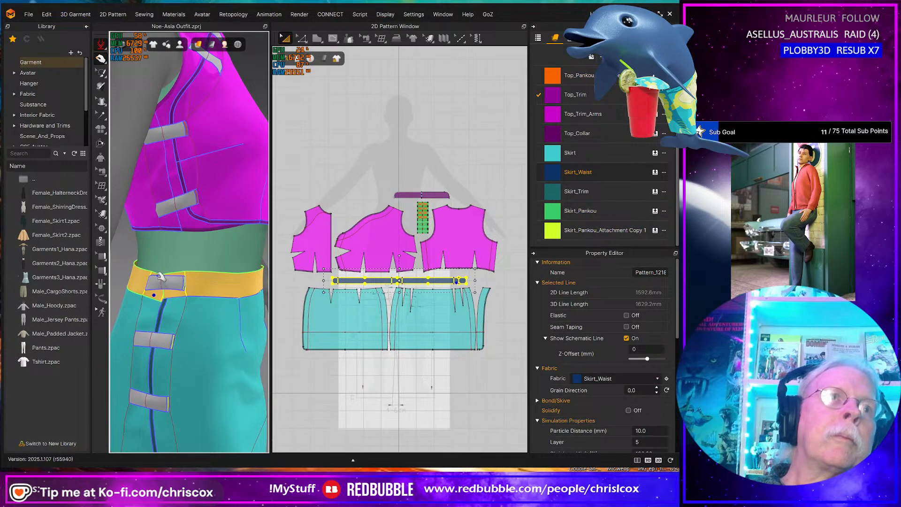
pyautogui.moveTo(158, 273); pyautogui.dragTo(158, 261)
pyautogui.scroll(5, 190, 301)
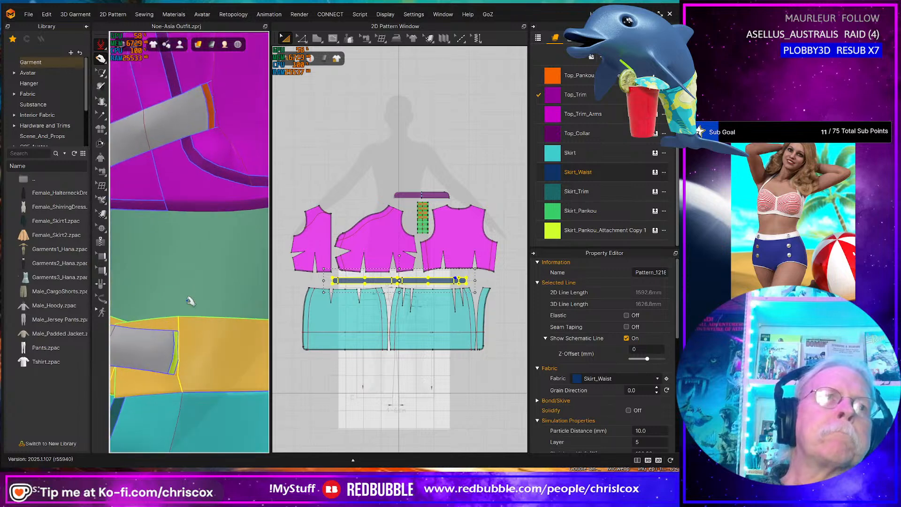
pyautogui.moveTo(195, 321); pyautogui.dragTo(120, 302, button='right')
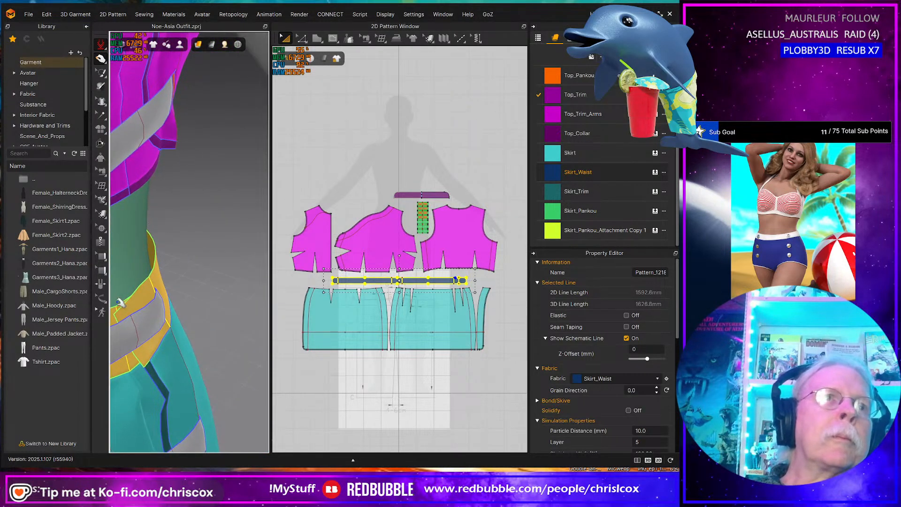
pyautogui.moveTo(122, 302)
pyautogui.mouseDown()
pyautogui.moveTo(105, 293)
pyautogui.moveTo(115, 293)
pyautogui.mouseUp()
pyautogui.moveTo(150, 296); pyautogui.dragTo(99, 282, button='right')
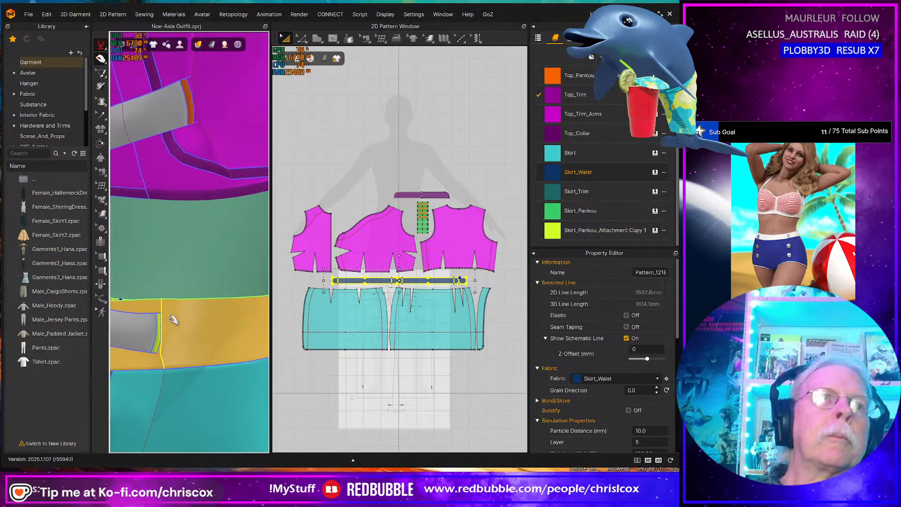
# Step: Tug the front skirt piece at its upper side corner beneath the waistband, and save the project
pyautogui.scroll(-2, 175, 319)
pyautogui.click(141, 311)
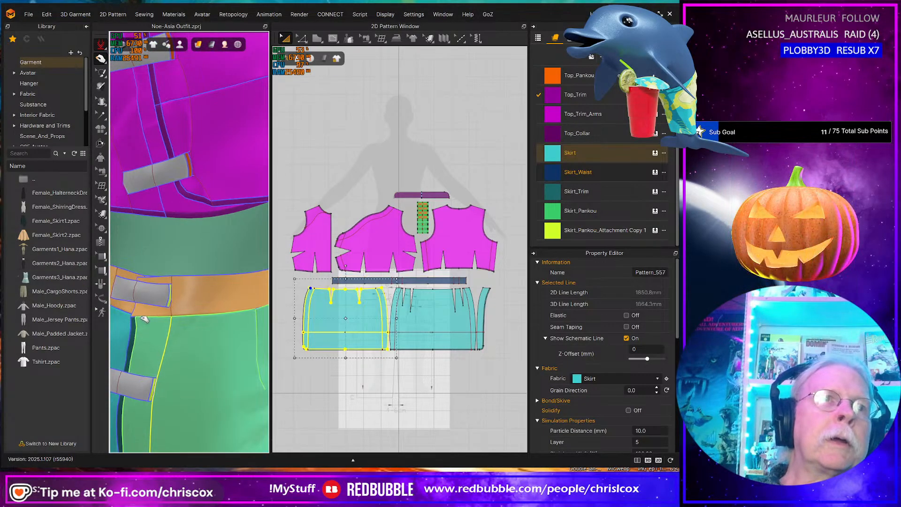
pyautogui.scroll(-5, 207, 322)
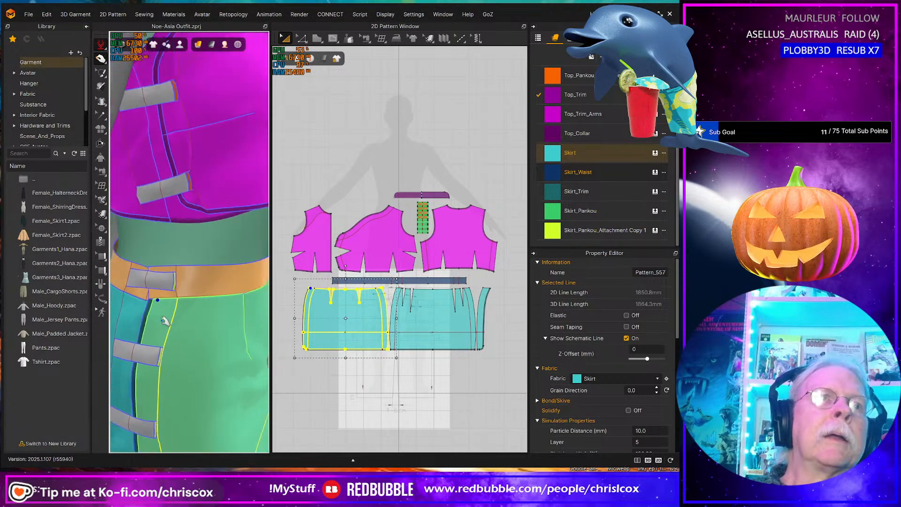
pyautogui.moveTo(206, 322); pyautogui.dragTo(209, 306, button='middle')
pyautogui.moveTo(209, 306); pyautogui.dragTo(176, 306, button='right')
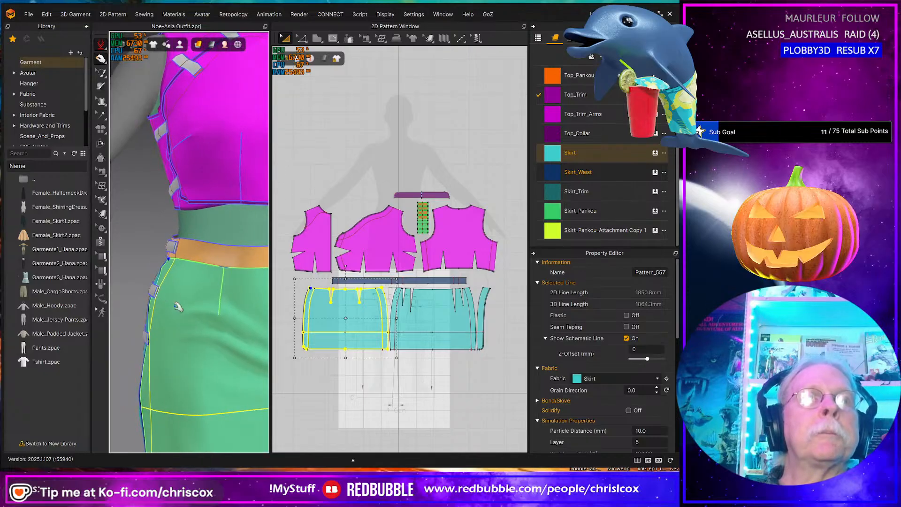
pyautogui.hotkey('ctrl', 's')
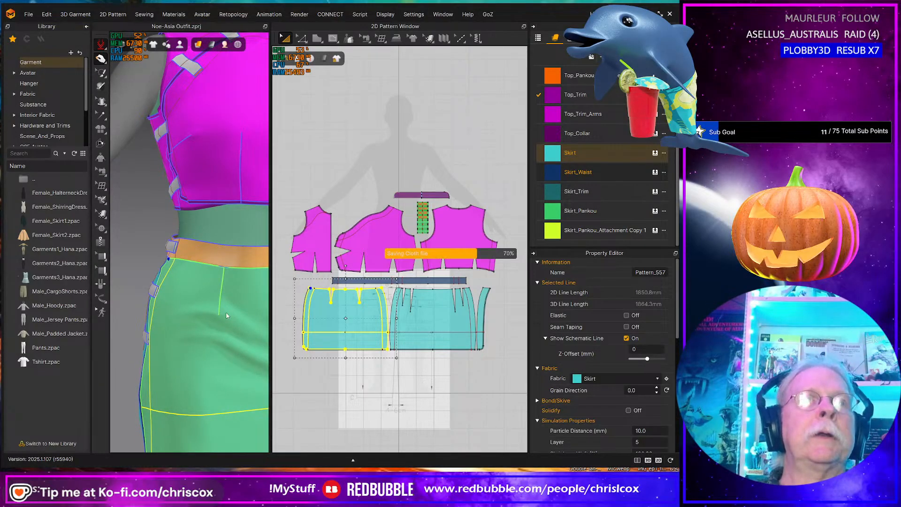
# Step: Select all the outfit's pattern pieces and set the 2D garment rendering style to Wireframe
pyautogui.scroll(-3, 237, 316)
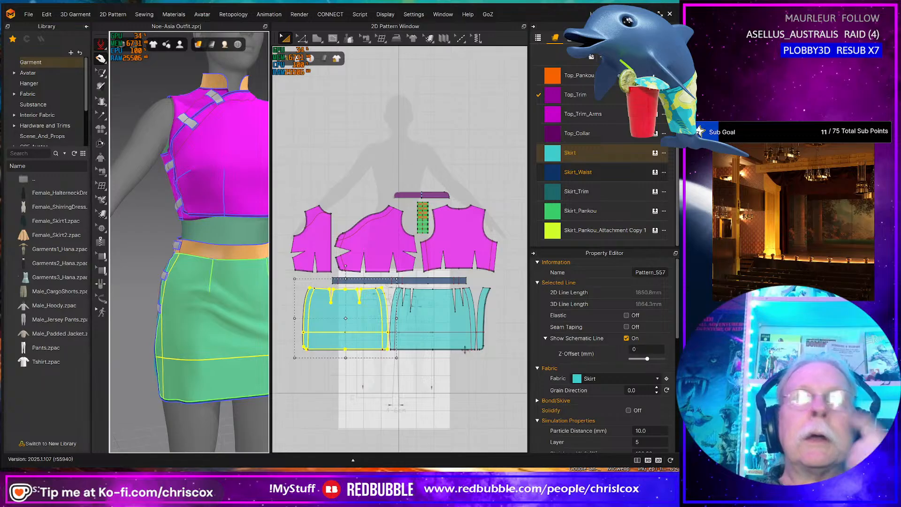
pyautogui.click(520, 380)
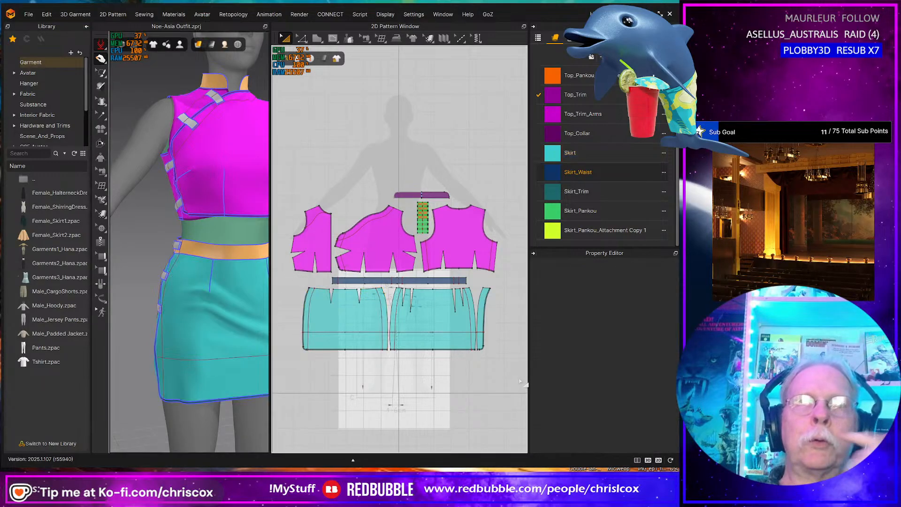
pyautogui.moveTo(518, 378); pyautogui.dragTo(283, 175)
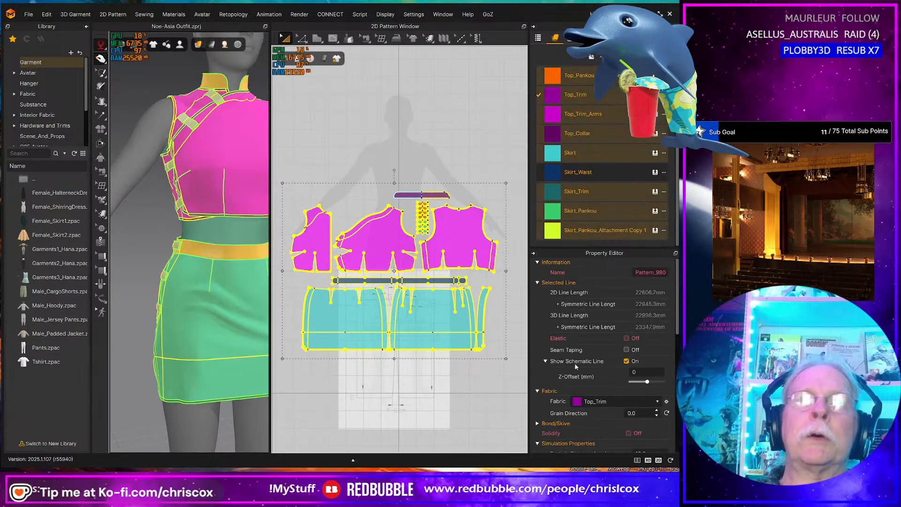
pyautogui.scroll(-10, 575, 362)
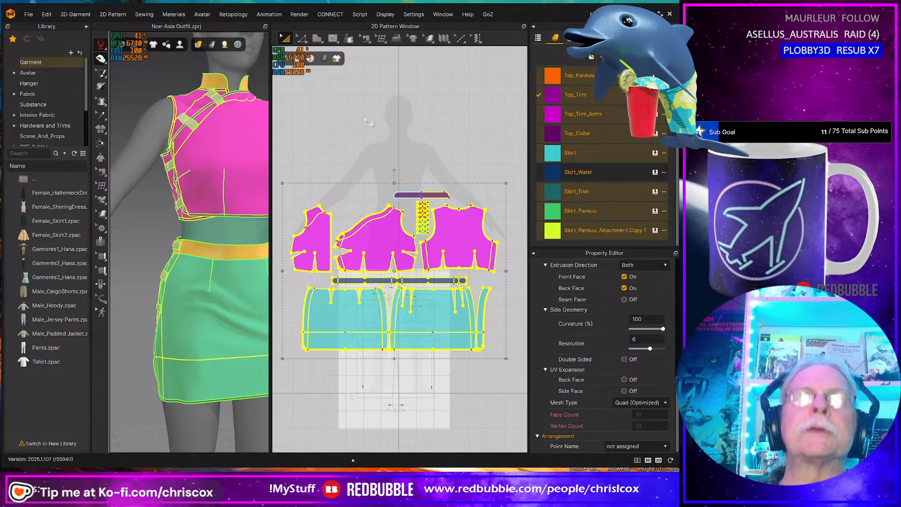
pyautogui.click(319, 40)
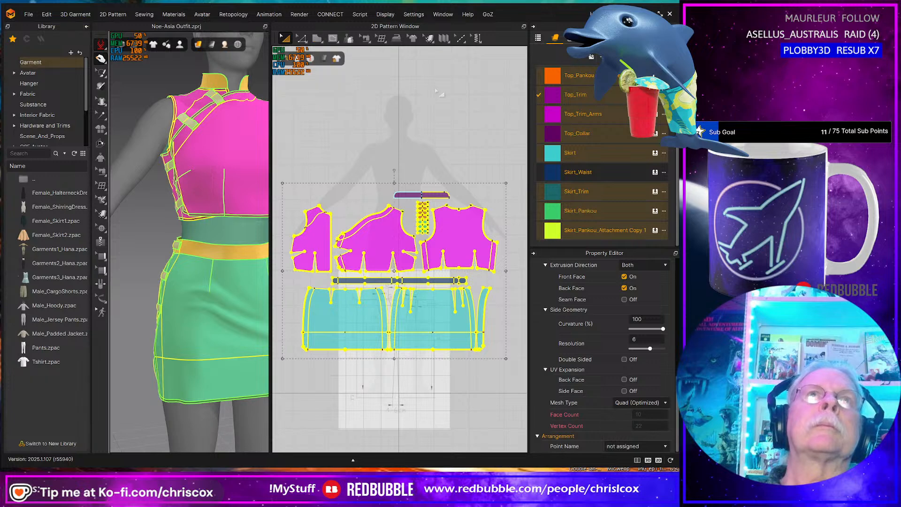
pyautogui.click(324, 58)
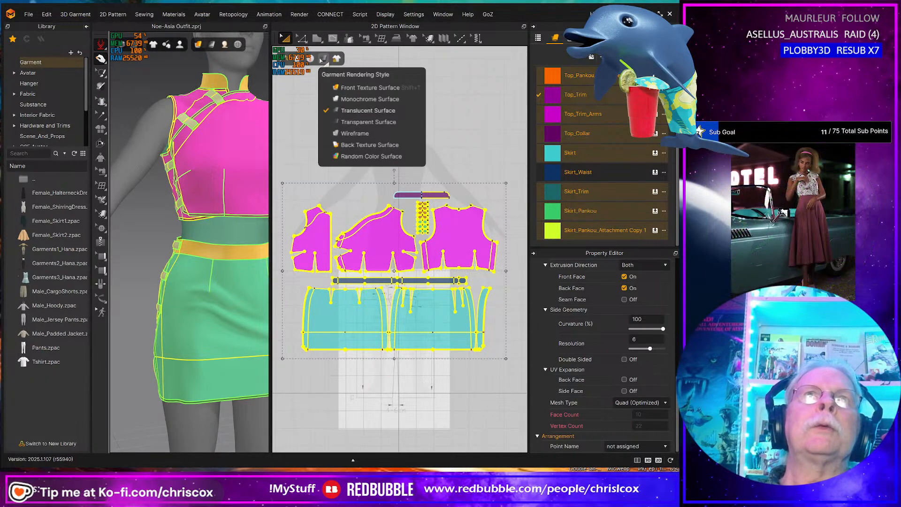
pyautogui.click(355, 134)
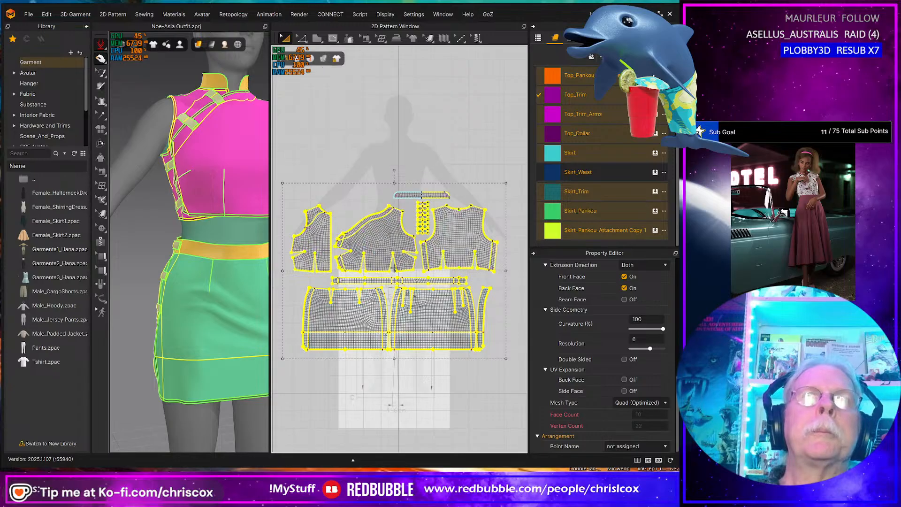
# Step: Delete the short internal line segment crossing the armhole trim strip on the narrow top piece
pyautogui.scroll(-5, 355, 275)
pyautogui.scroll(8, 355, 277)
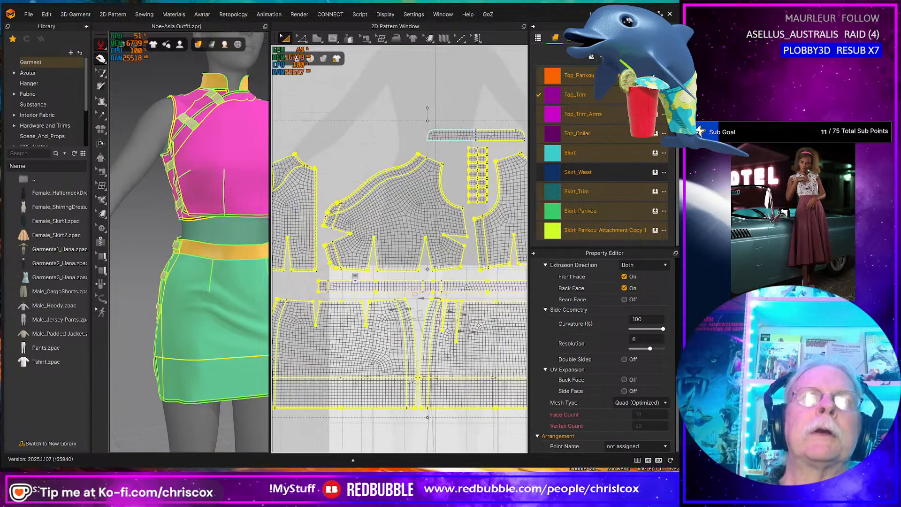
pyautogui.scroll(5, 355, 277)
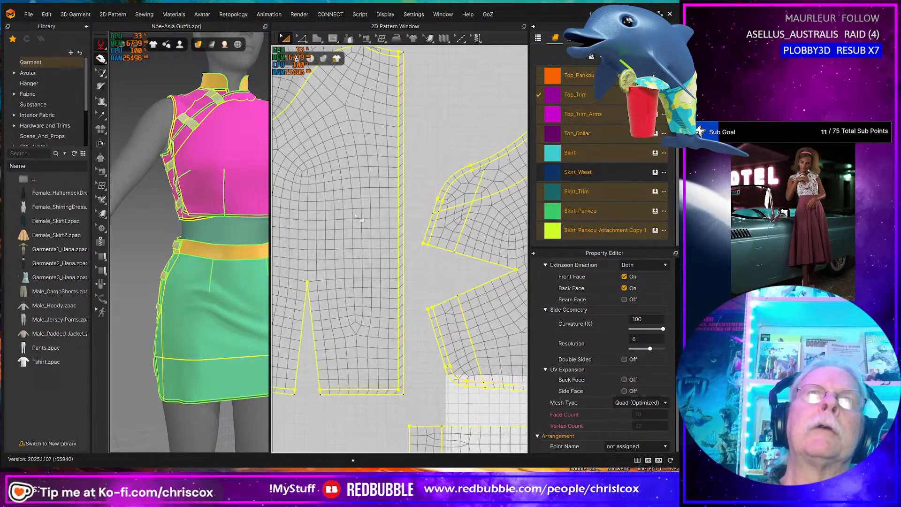
pyautogui.moveTo(357, 217); pyautogui.dragTo(433, 308, button='middle')
pyautogui.scroll(4, 386, 268)
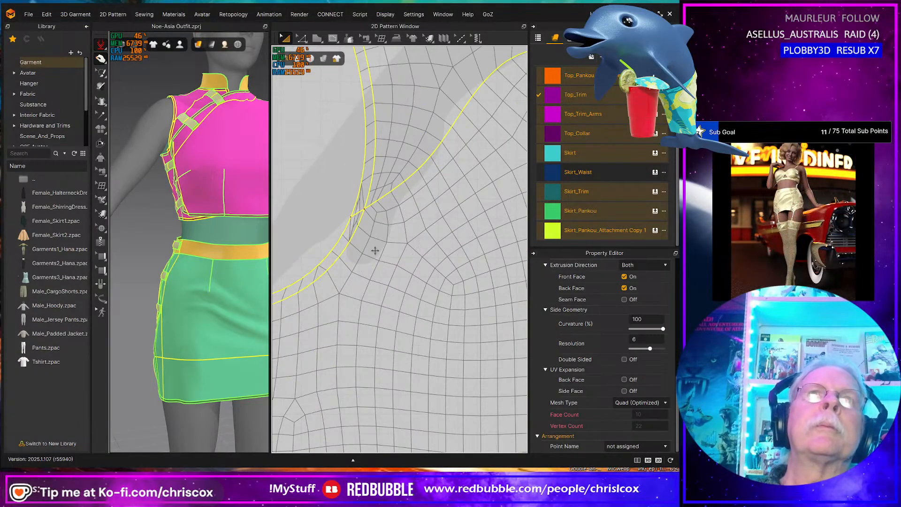
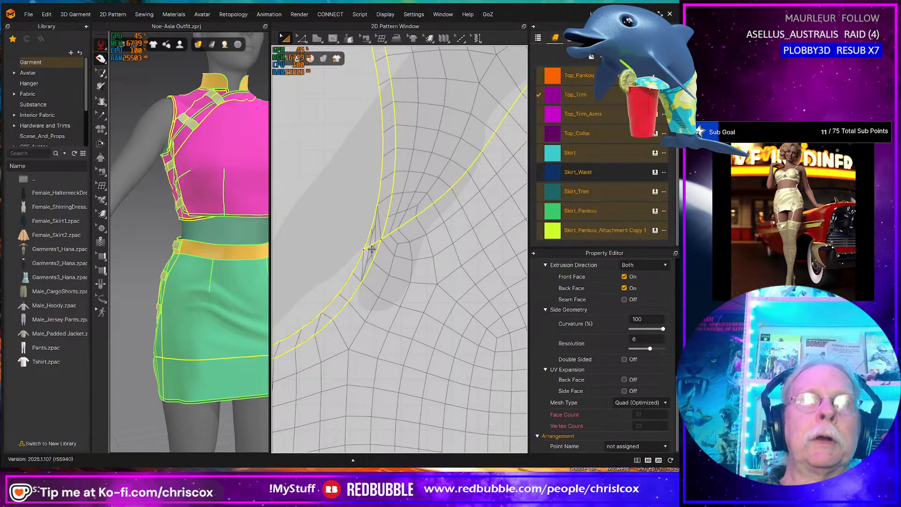
pyautogui.press('z')
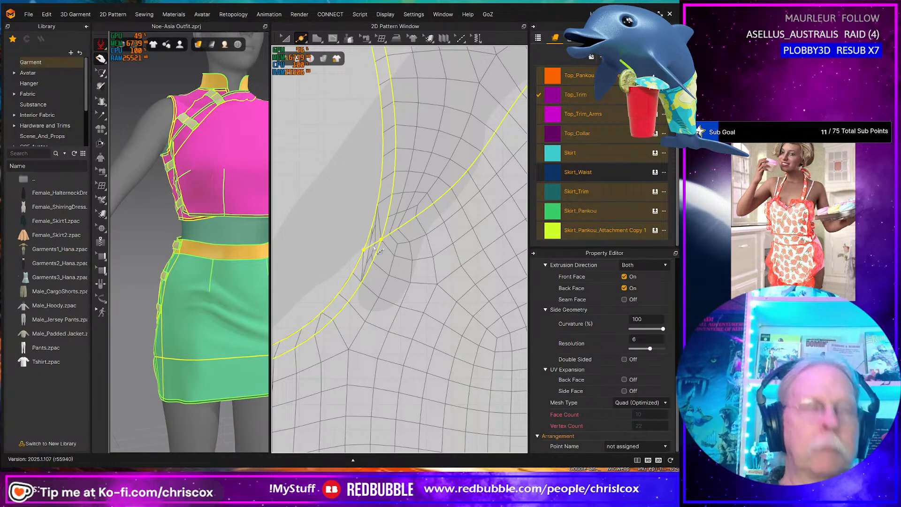
pyautogui.click(378, 251)
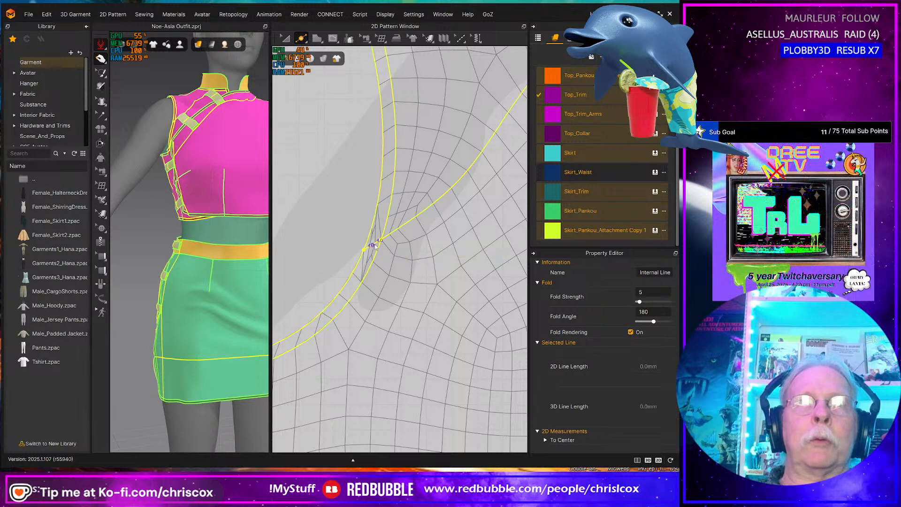
pyautogui.click(374, 245)
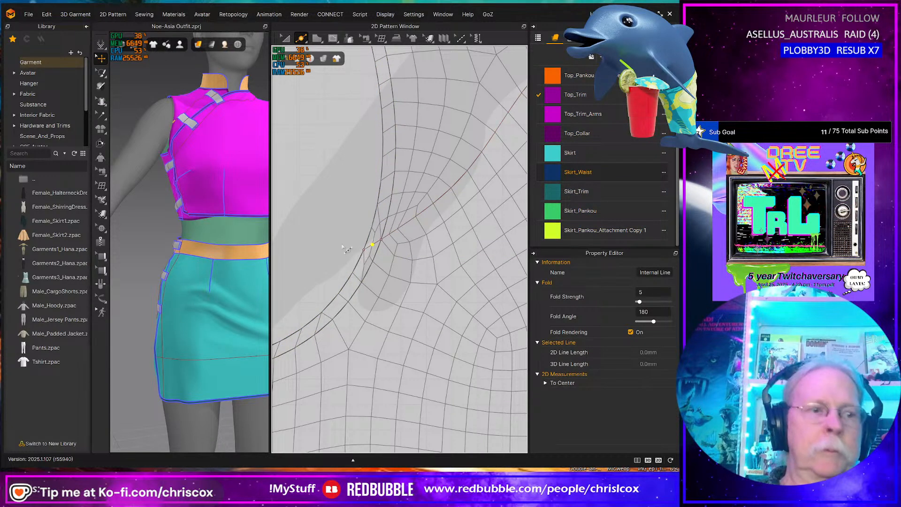
pyautogui.hotkey('ctrl', 'a')
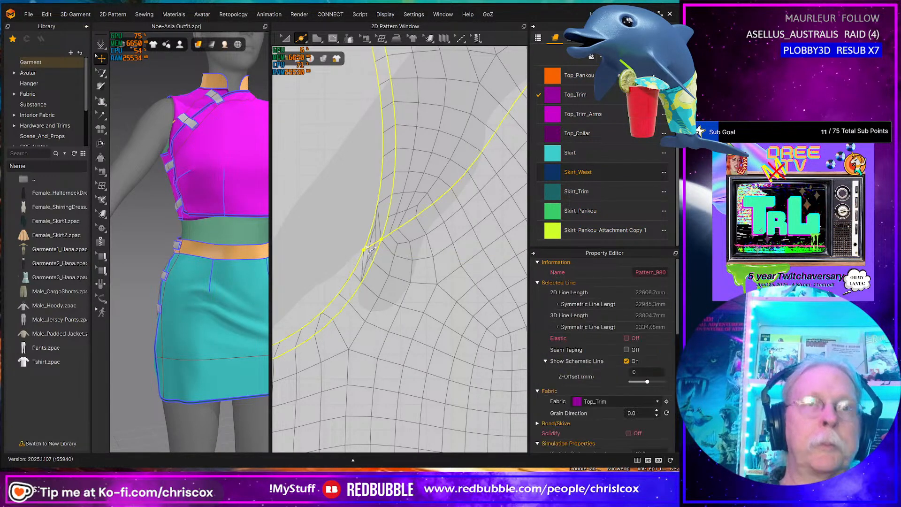
pyautogui.click(371, 246)
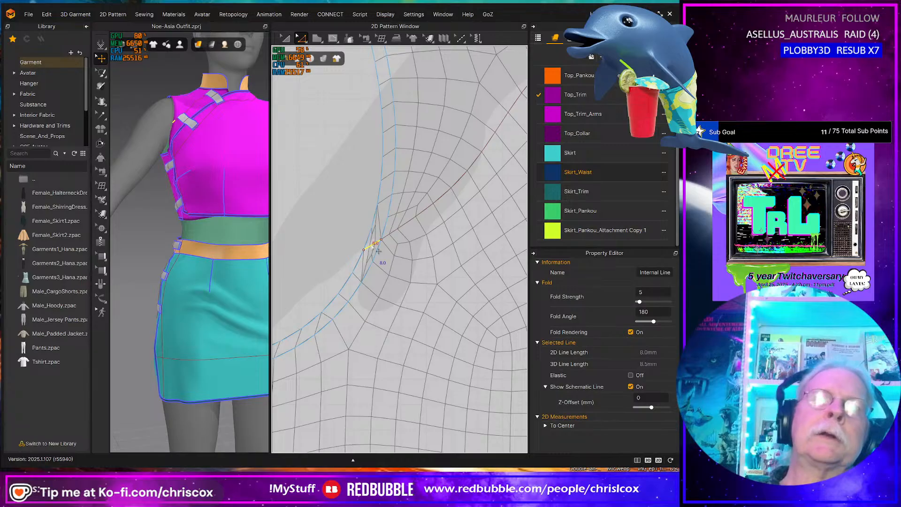
pyautogui.press('Delete')
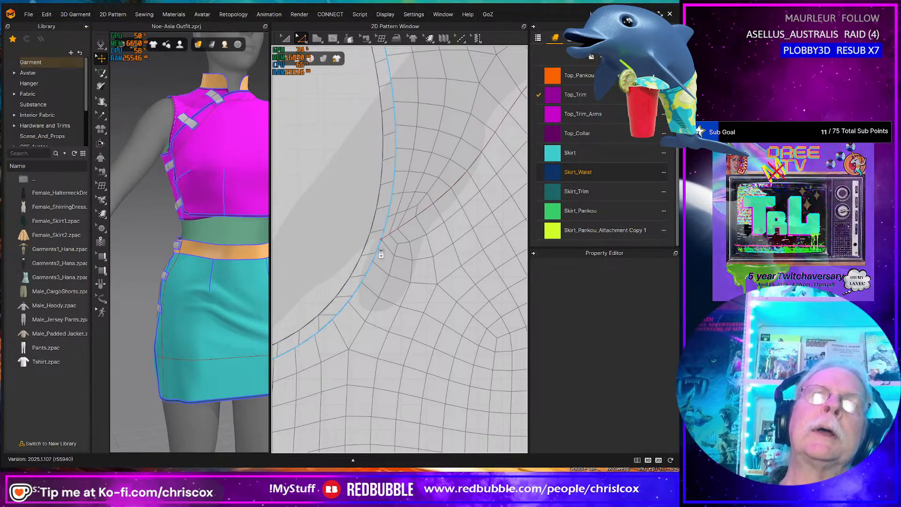
# Step: Restore the short internal line from the diagonal line's end across the trim strip to the outer armhole edge
pyautogui.scroll(5, 375, 250)
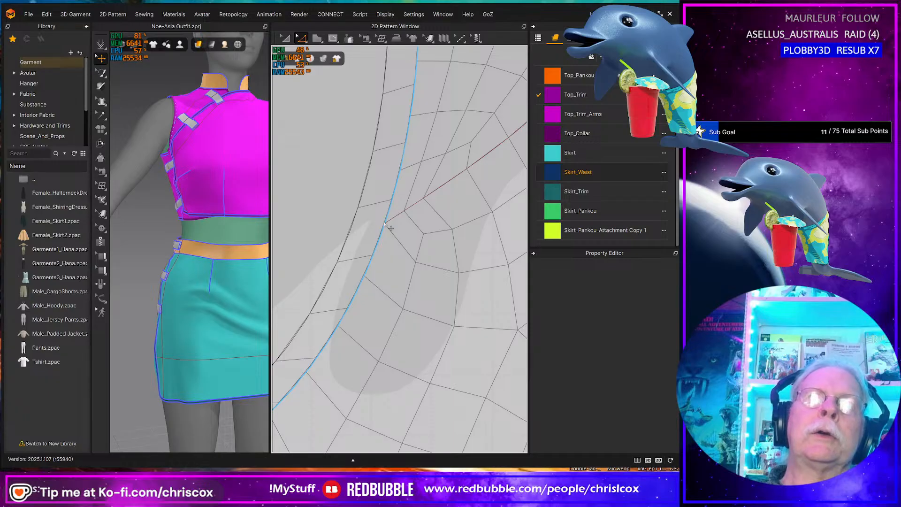
pyautogui.click(385, 223)
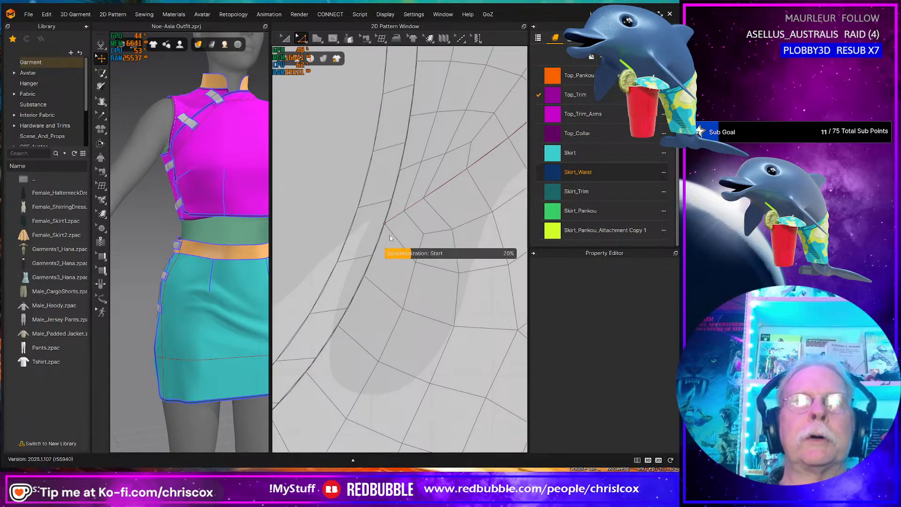
pyautogui.click(342, 247)
pyautogui.click(318, 230)
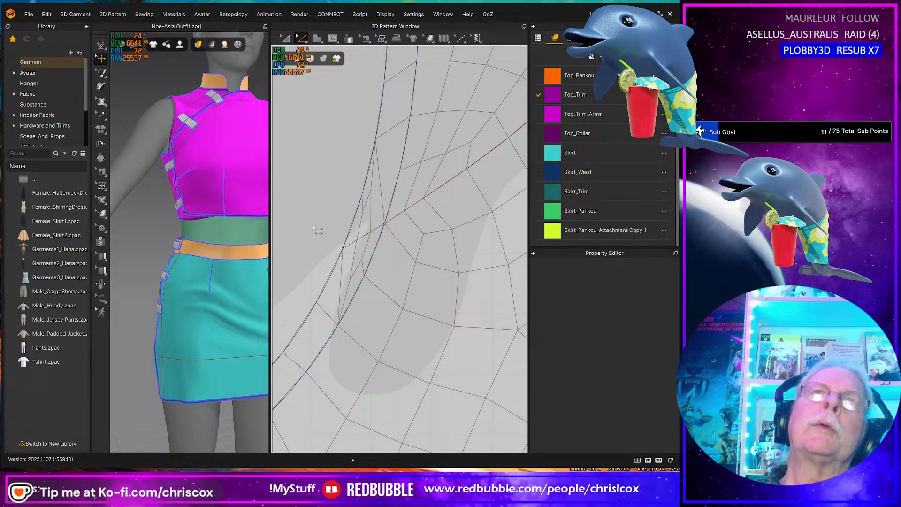
# Step: Move the short internal line's outer endpoint up along the outer armhole edge so the line crosses the trim strip nearly squarely
pyautogui.click(343, 248)
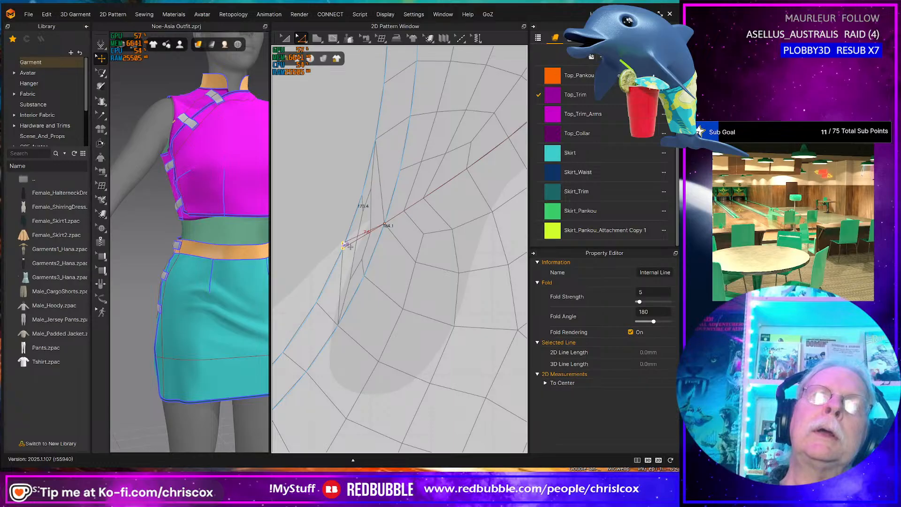
pyautogui.moveTo(353, 225); pyautogui.dragTo(352, 226)
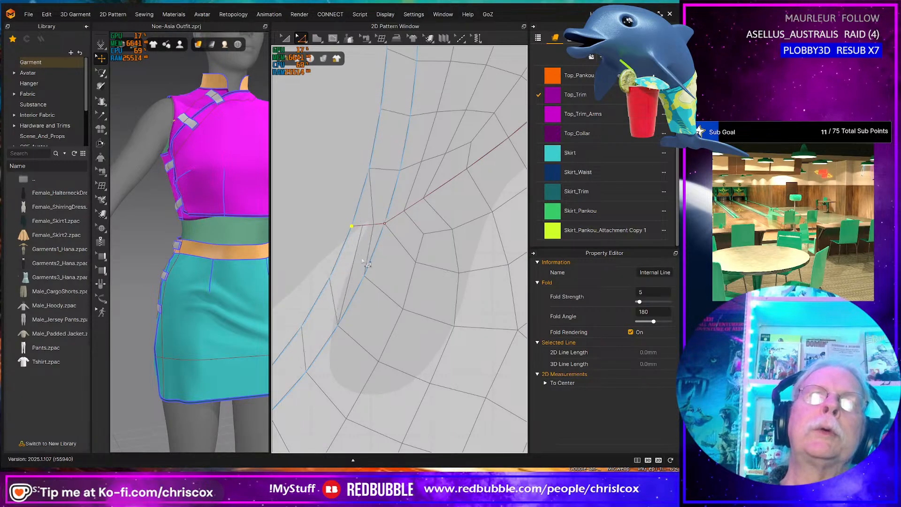
pyautogui.click(351, 225)
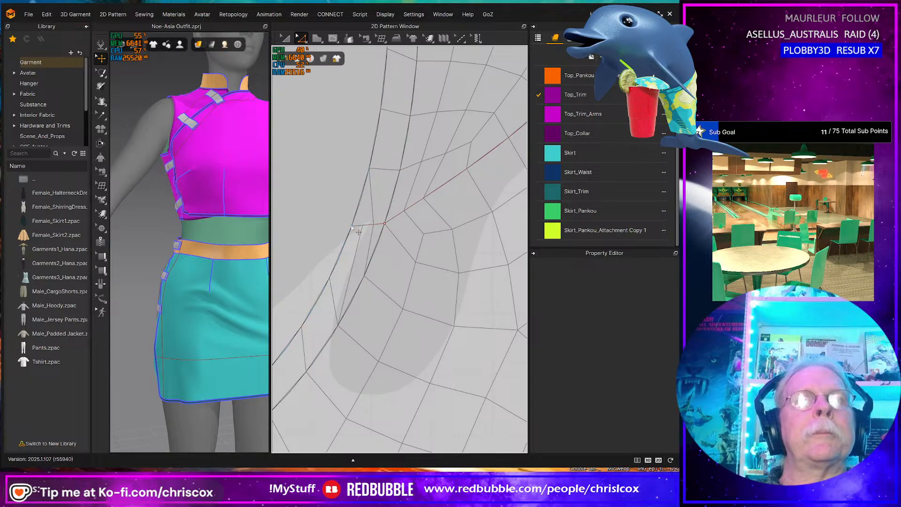
pyautogui.click(351, 226)
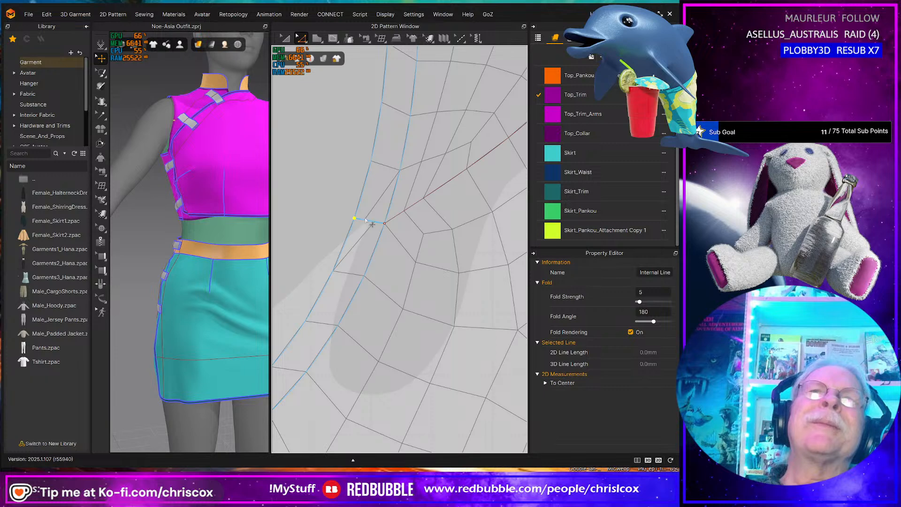
# Step: Apply Extend/Trim & Add Point to the short internal line across the armhole trim strip
pyautogui.rightClick(367, 221)
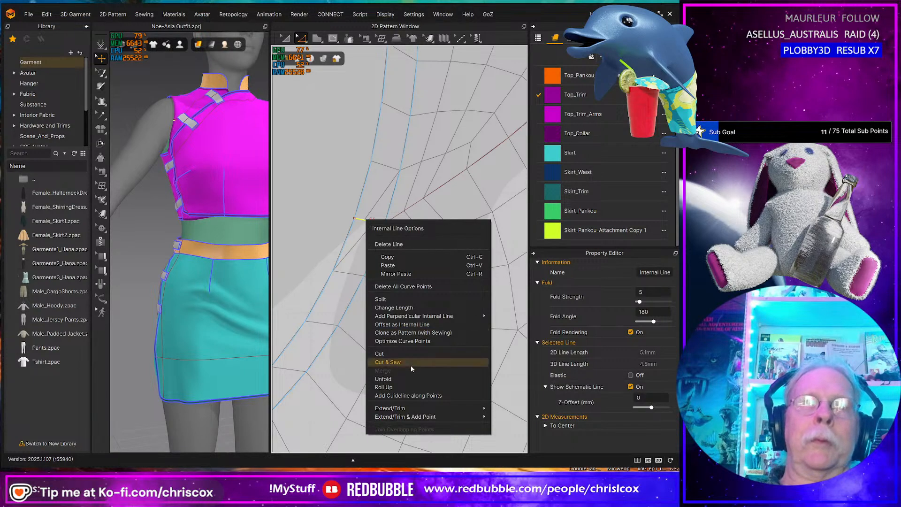
pyautogui.moveTo(412, 417)
pyautogui.click(513, 417)
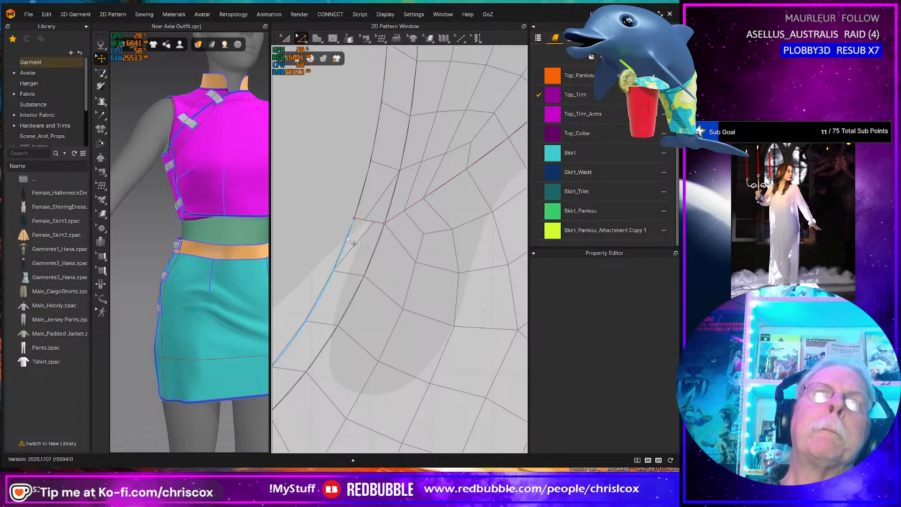
# Step: Try offsetting both sections of the trim strip's outer armhole edge inward as one internal line at 2 mm
pyautogui.click(347, 239)
pyautogui.keyDown('shift'); pyautogui.click(358, 206); pyautogui.keyUp('shift')
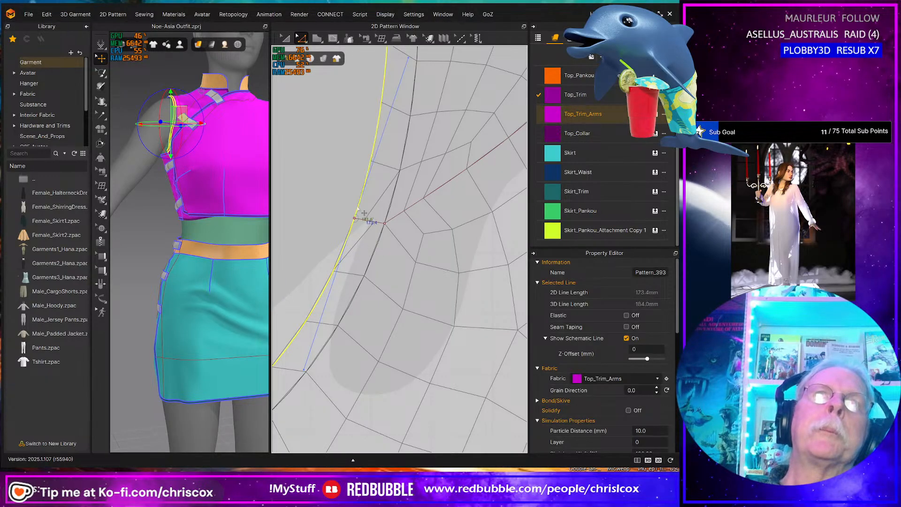
pyautogui.rightClick(343, 252)
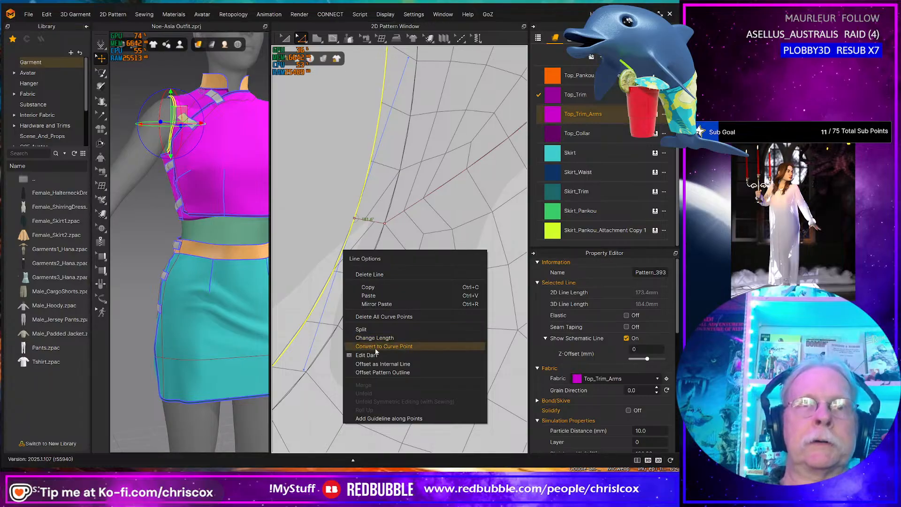
pyautogui.click(381, 364)
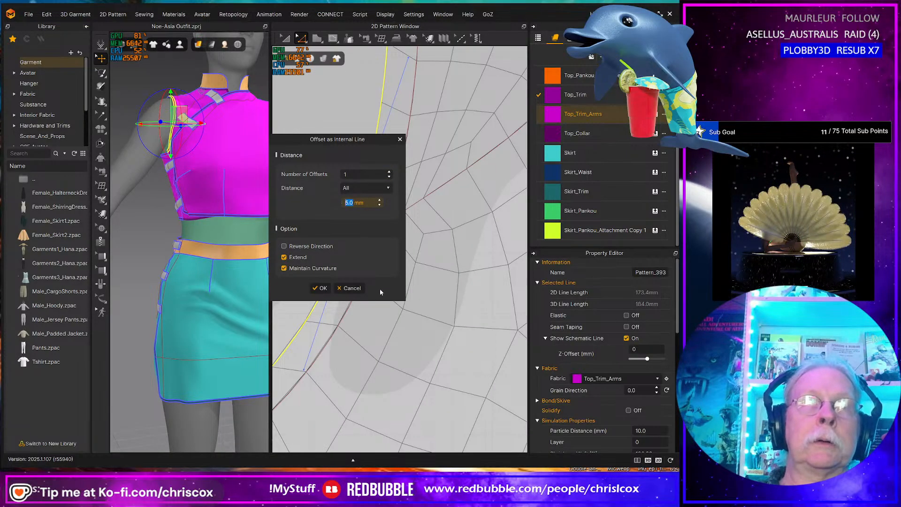
pyautogui.write('2')
pyautogui.press('Return')
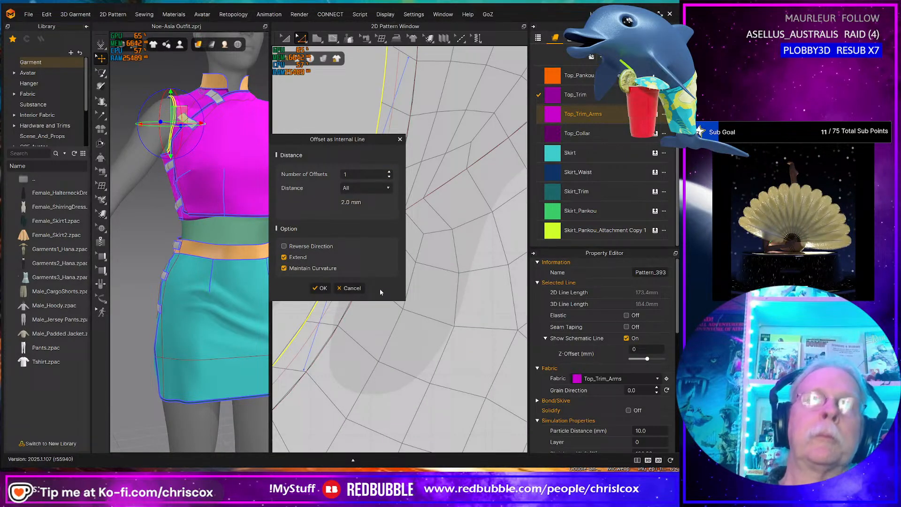
pyautogui.click(321, 288)
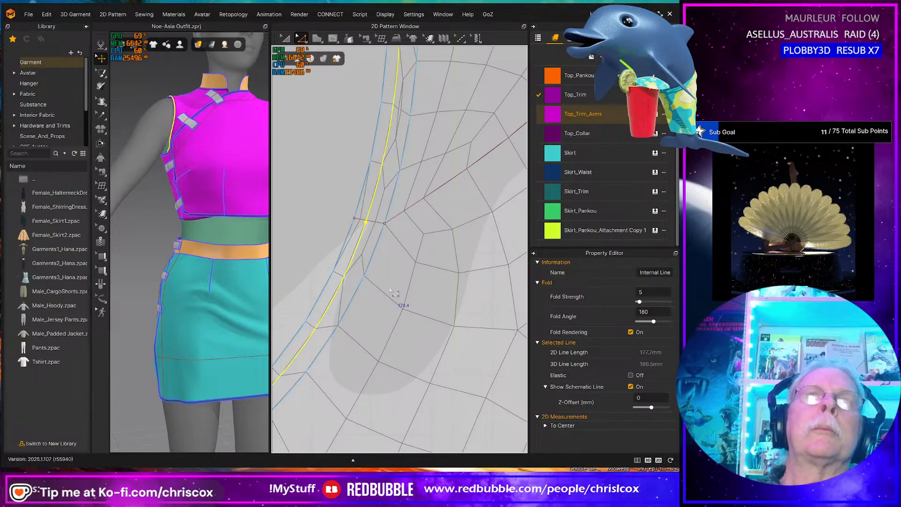
pyautogui.scroll(5, 379, 279)
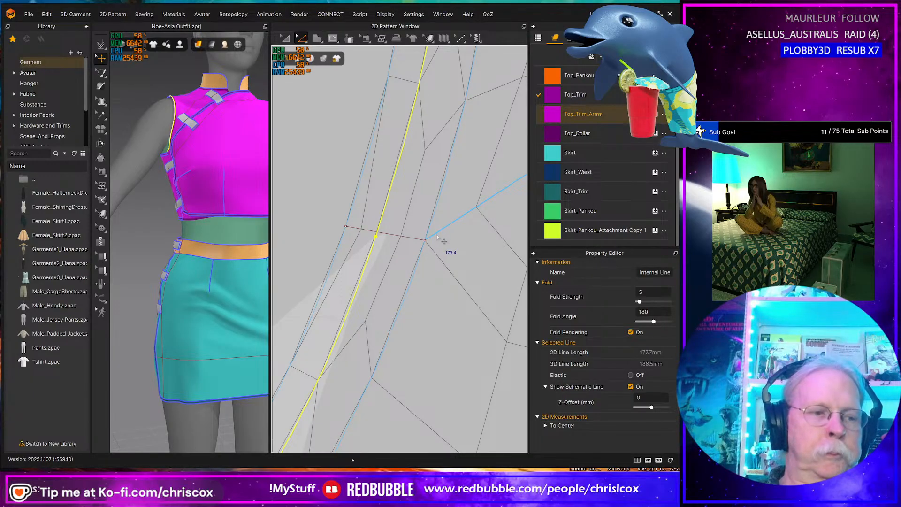
# Step: Try deleting the short cross line, and undo back to before the 2 mm offset internal line
pyautogui.click(394, 237)
pyautogui.press('Delete')
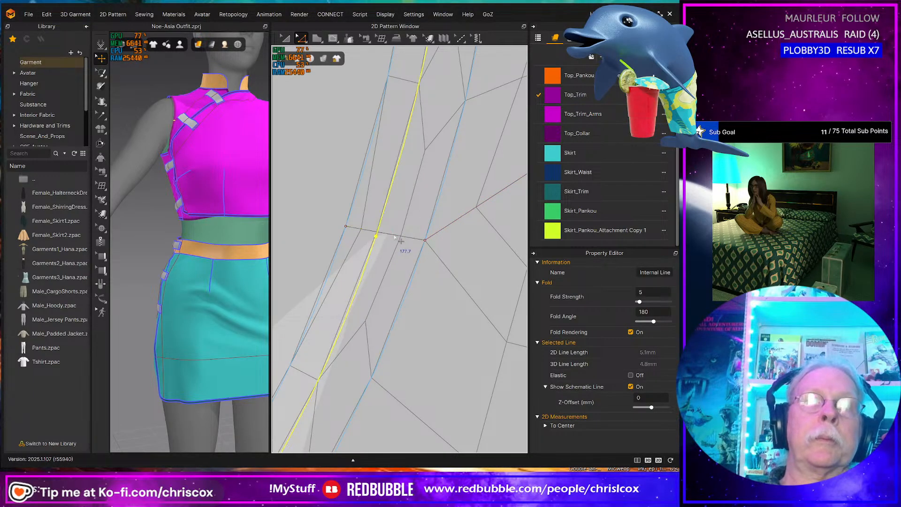
pyautogui.click(406, 269)
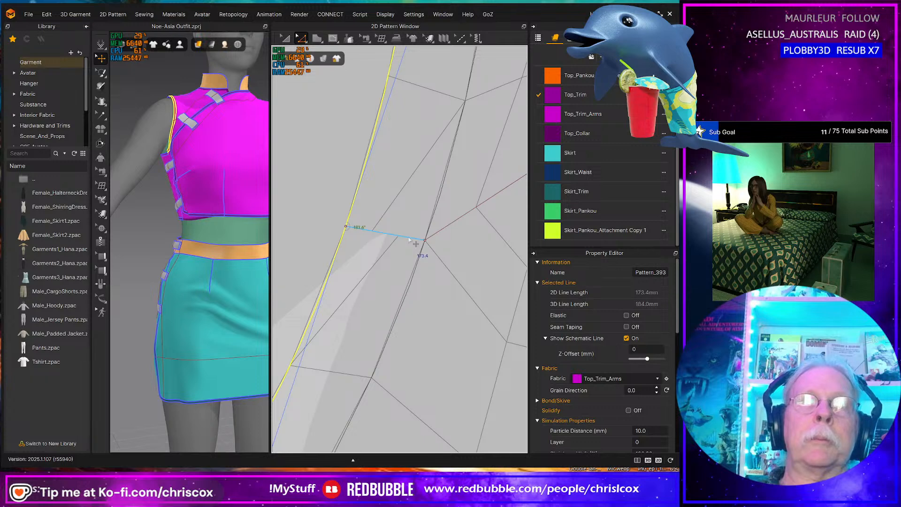
# Step: Delete the short internal line across the armhole trim strip and check the mesh around its former ends
pyautogui.click(408, 238)
pyautogui.press('Delete')
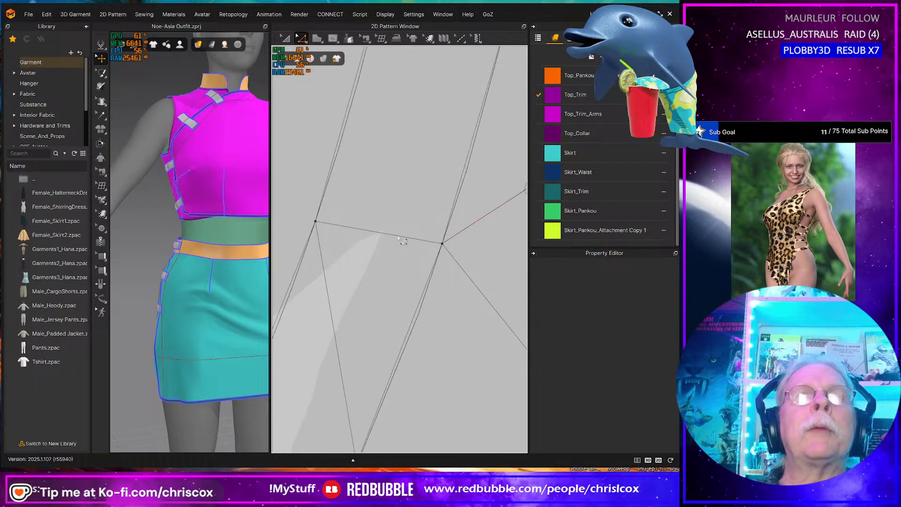
pyautogui.scroll(-5, 399, 239)
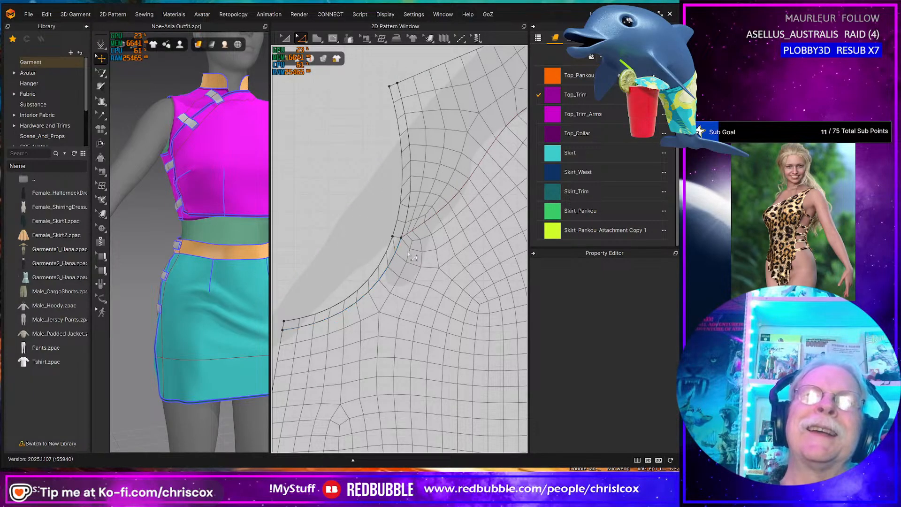
pyautogui.scroll(5, 411, 256)
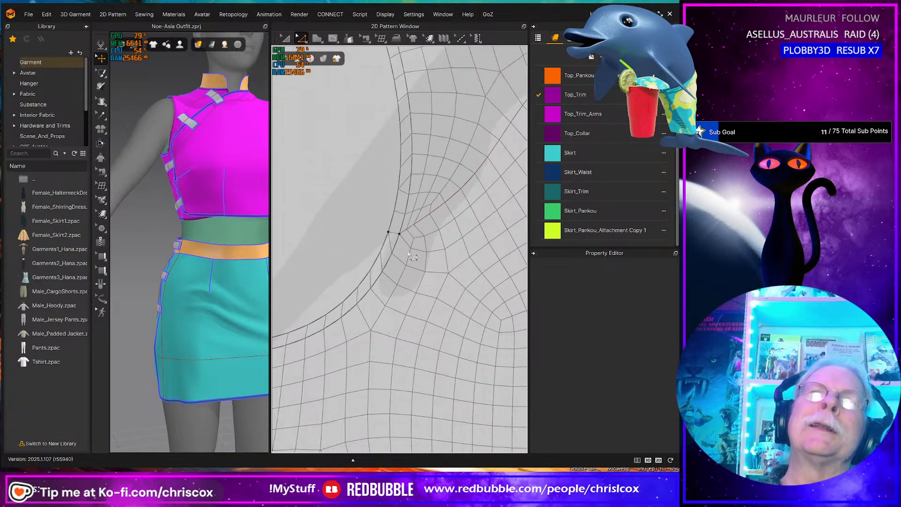
pyautogui.scroll(-3, 411, 256)
pyautogui.scroll(6, 411, 256)
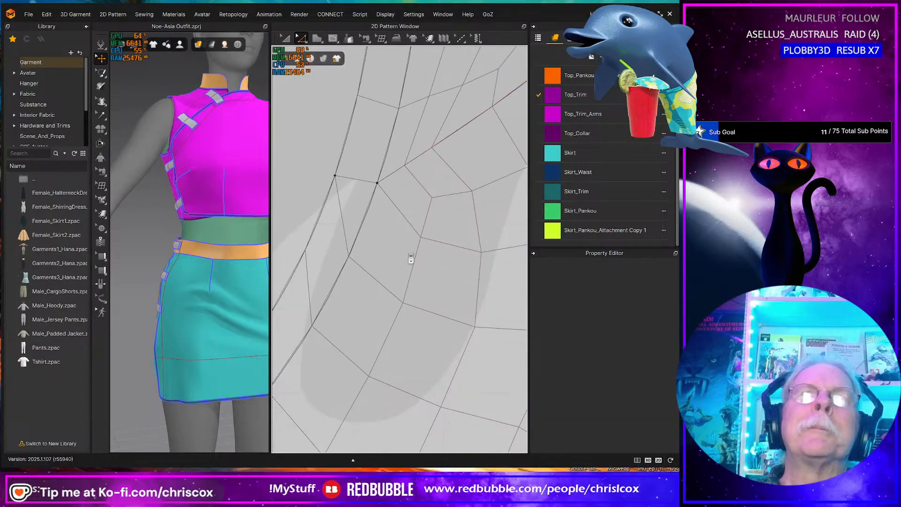
# Step: Examine the mesh and points along the armhole trim of the narrow top pattern piece
pyautogui.moveTo(353, 241); pyautogui.dragTo(445, 285, button='middle')
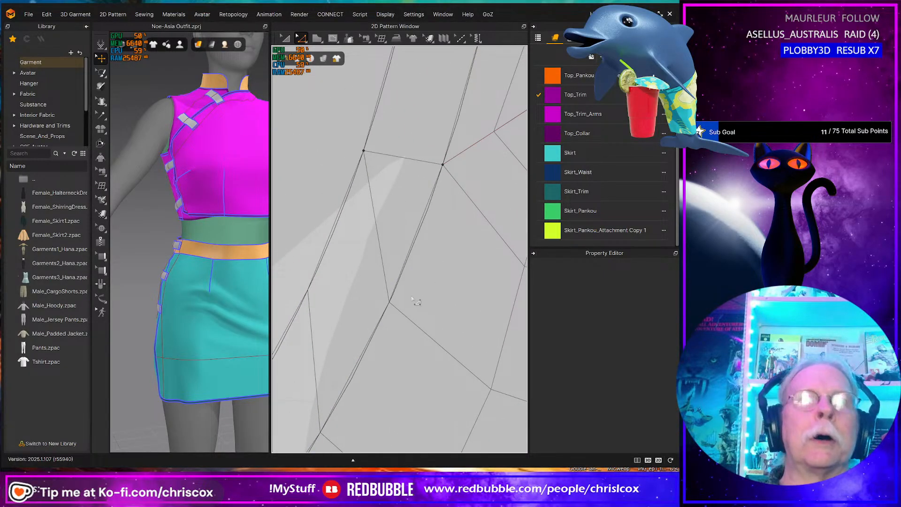
pyautogui.scroll(-6, 411, 294)
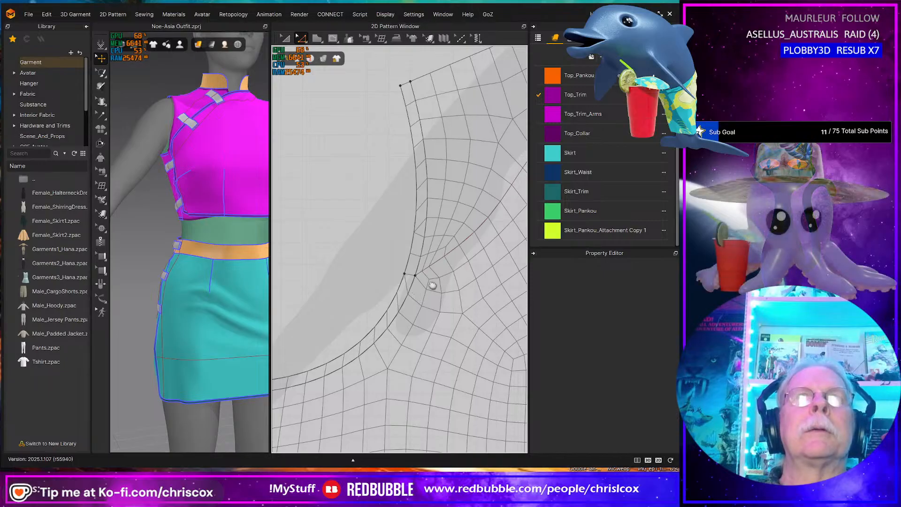
pyautogui.moveTo(431, 284); pyautogui.dragTo(486, 219, button='middle')
pyautogui.moveTo(455, 251); pyautogui.dragTo(431, 156, button='middle')
pyautogui.moveTo(458, 291); pyautogui.dragTo(439, 296, button='middle')
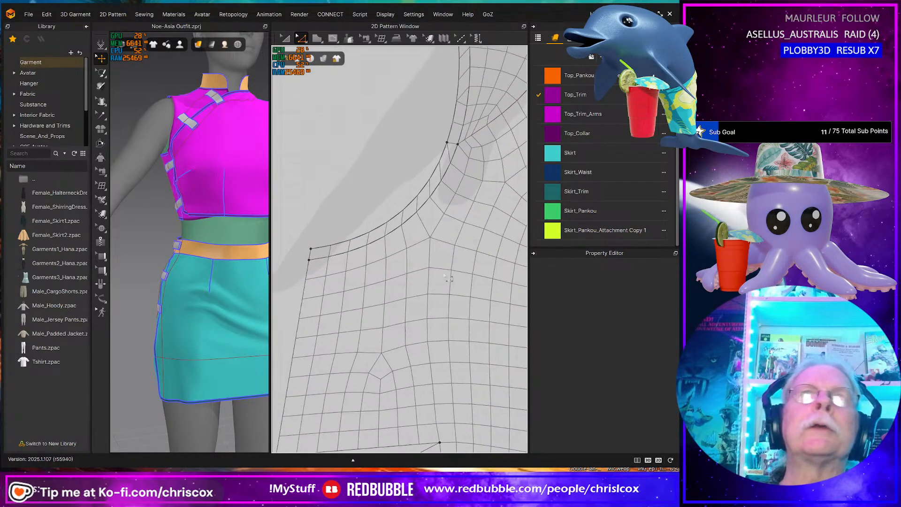
pyautogui.moveTo(480, 241)
pyautogui.mouseDown(button='middle')
pyautogui.moveTo(404, 291)
pyautogui.moveTo(421, 285)
pyautogui.moveTo(395, 319)
pyautogui.mouseUp(button='middle')
pyautogui.moveTo(454, 189)
pyautogui.mouseDown(button='middle')
pyautogui.moveTo(420, 323)
pyautogui.moveTo(357, 311)
pyautogui.mouseUp(button='middle')
pyautogui.scroll(-4, 420, 323)
pyautogui.scroll(-3, 389, 256)
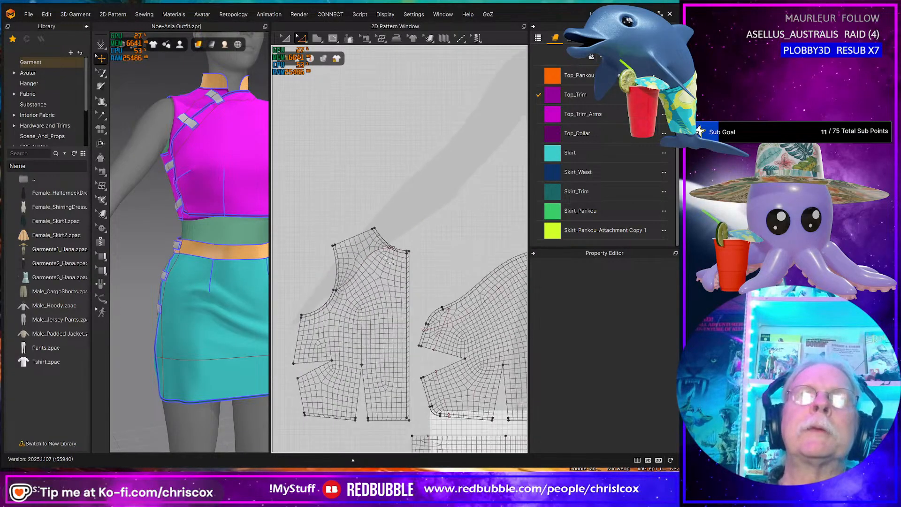
# Step: Try to delete the short internal line that crosses the neckline trim of the narrow top piece
pyautogui.scroll(9, 390, 255)
pyautogui.scroll(4, 390, 256)
pyautogui.moveTo(444, 221); pyautogui.dragTo(423, 316, button='middle')
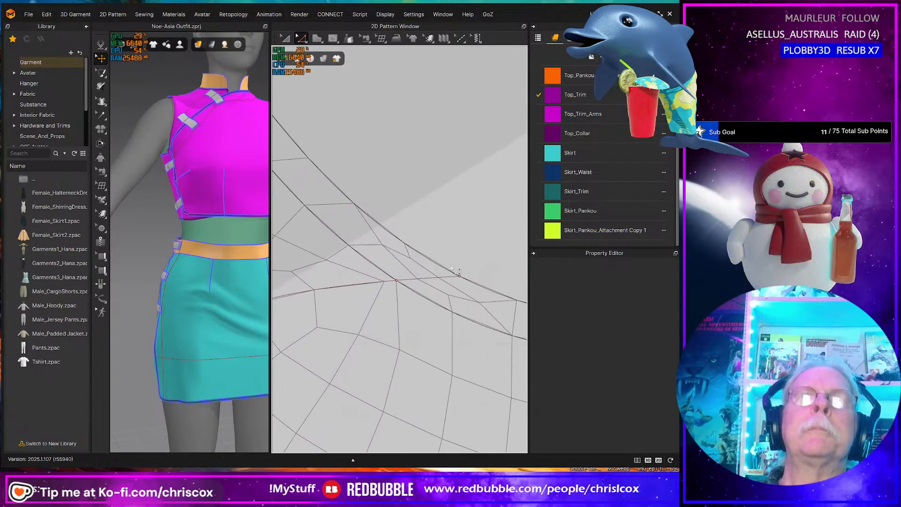
pyautogui.click(447, 279)
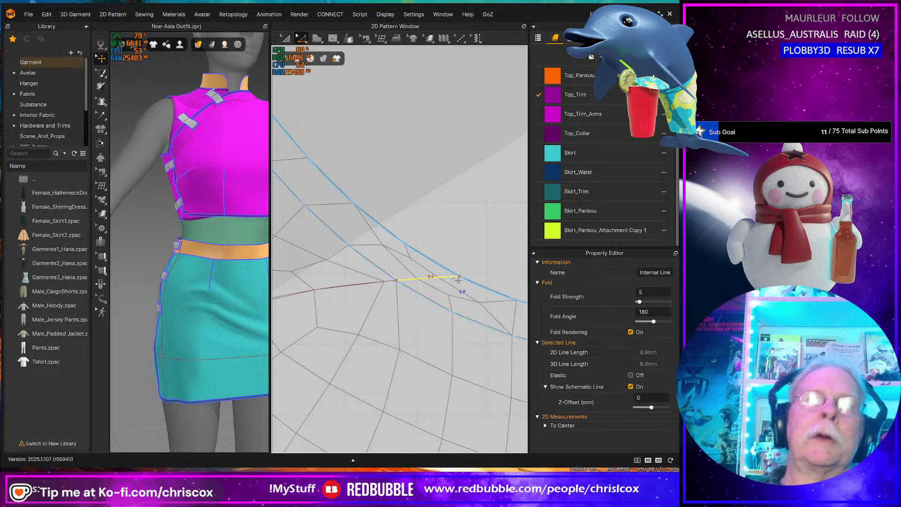
pyautogui.press('Delete')
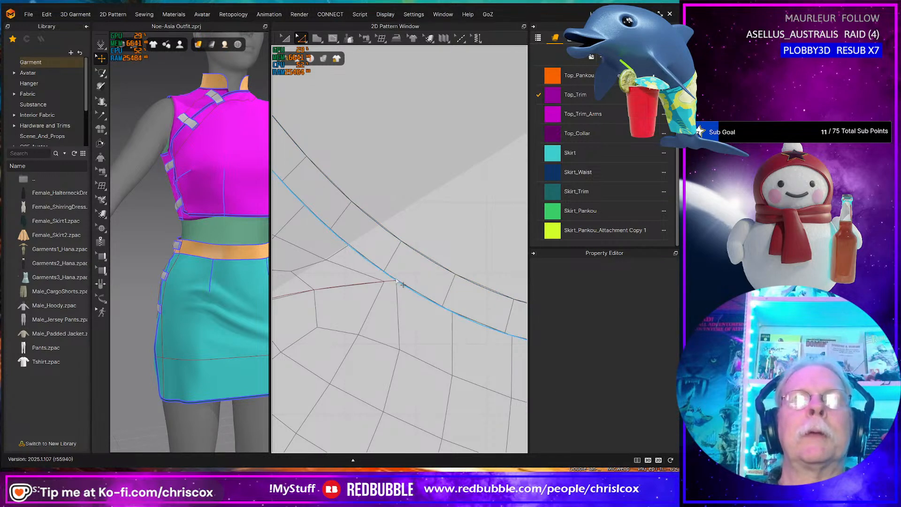
# Step: Move the outer endpoint of the short internal line along the neckline edge so the line crosses the trim squarely
pyautogui.click(417, 281)
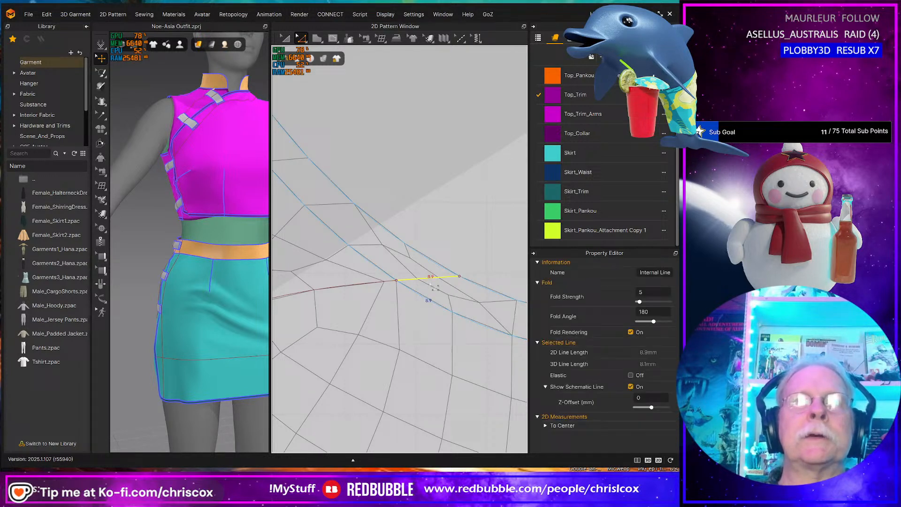
pyautogui.click(460, 276)
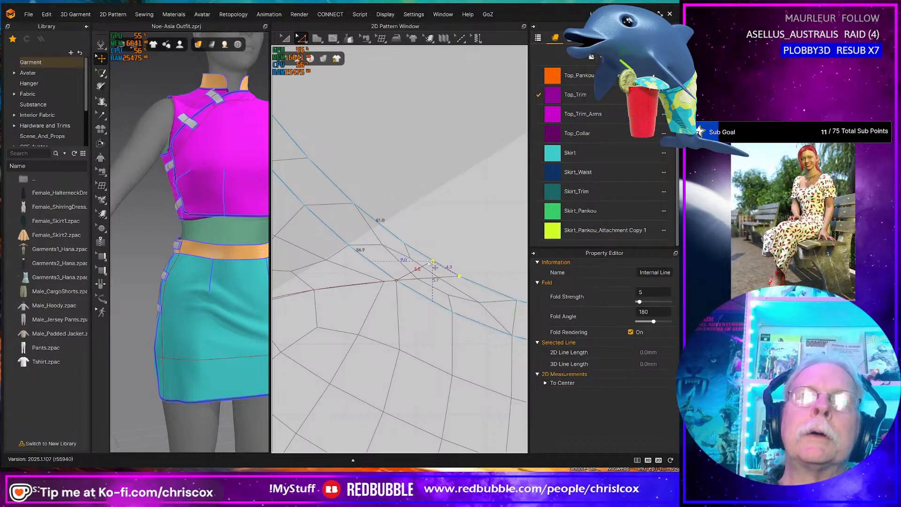
pyautogui.click(431, 262)
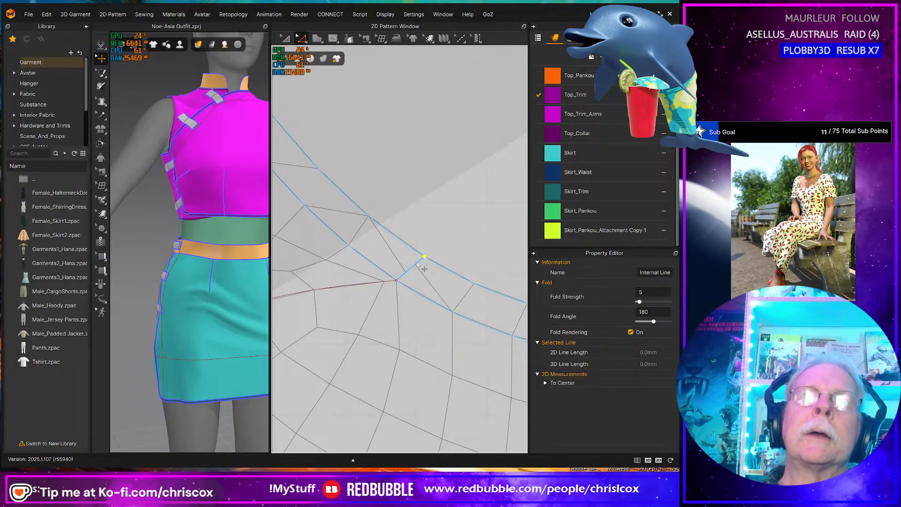
# Step: Extend/trim the short internal line to the pattern outline with an added point, and delete the line
pyautogui.rightClick(417, 265)
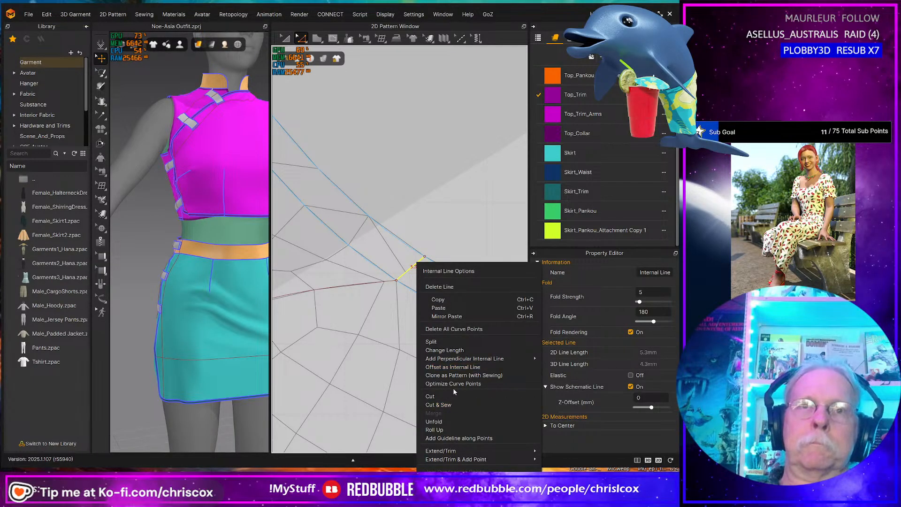
pyautogui.moveTo(535, 465)
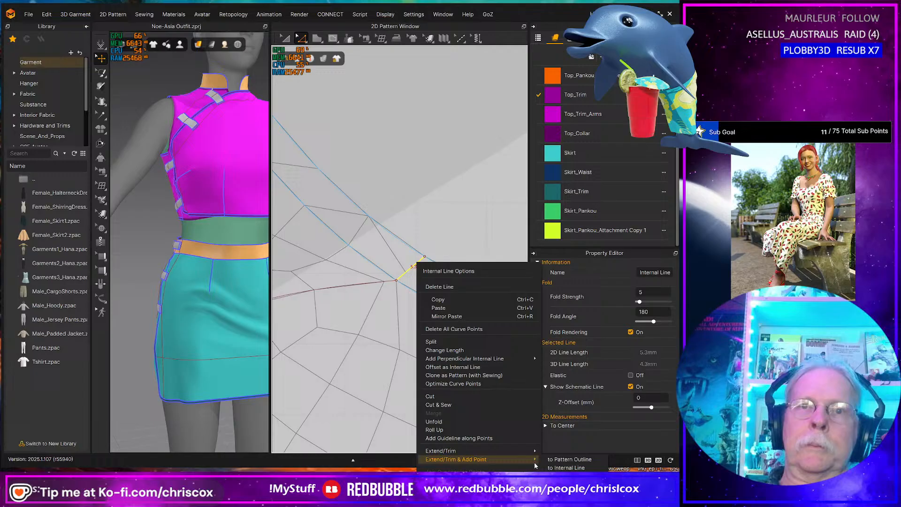
pyautogui.click(565, 460)
pyautogui.click(413, 280)
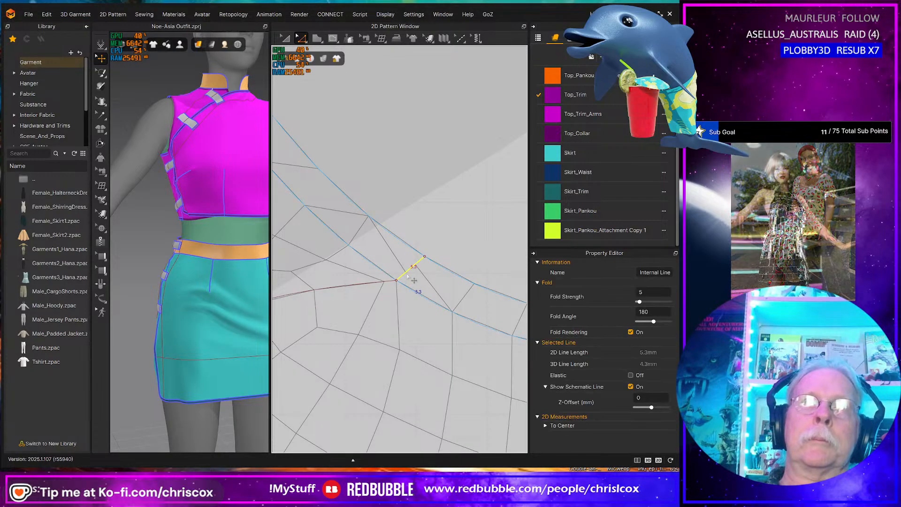
pyautogui.press('Delete')
# Step: Examine the mesh of the remaining top, collar, pankou, waistband and skirt pattern pieces
pyautogui.scroll(-6, 413, 280)
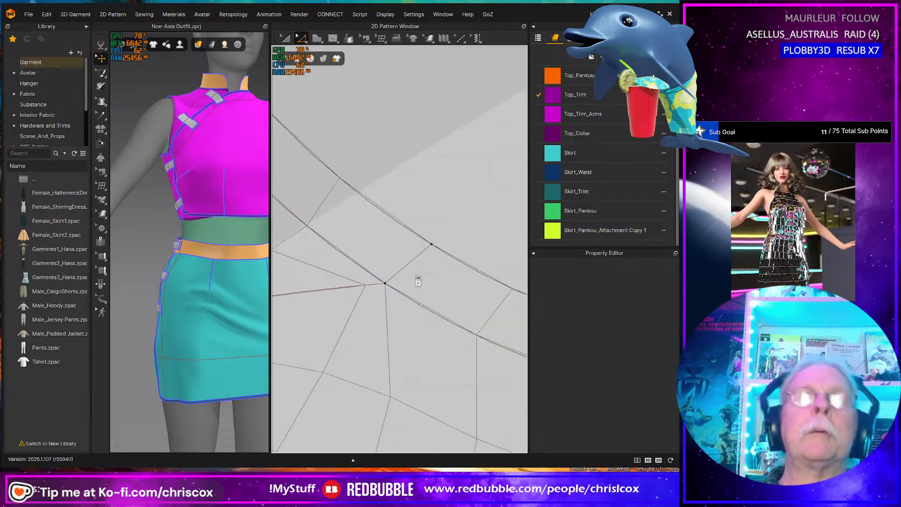
pyautogui.scroll(-2, 455, 324)
pyautogui.moveTo(455, 324); pyautogui.dragTo(441, 223, button='middle')
pyautogui.moveTo(478, 276); pyautogui.dragTo(409, 273, button='middle')
pyautogui.scroll(2, 416, 298)
pyautogui.scroll(8, 417, 298)
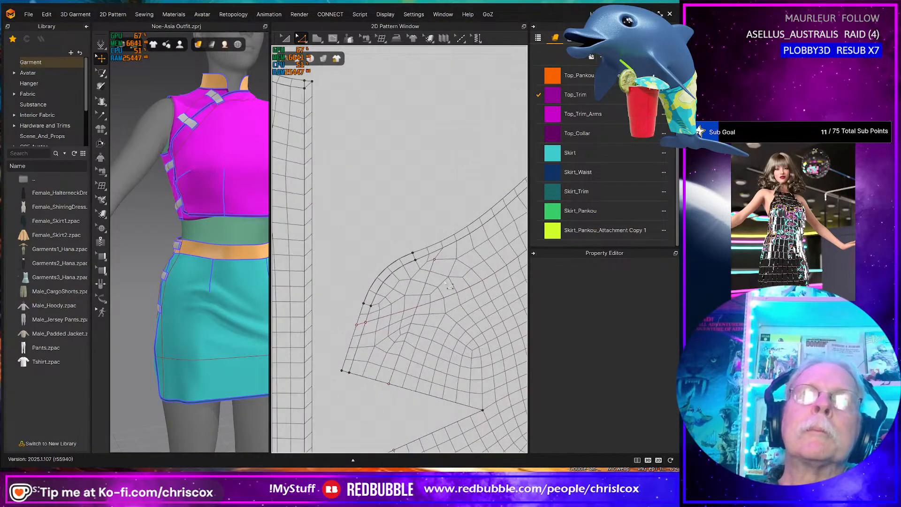
pyautogui.scroll(-7, 409, 302)
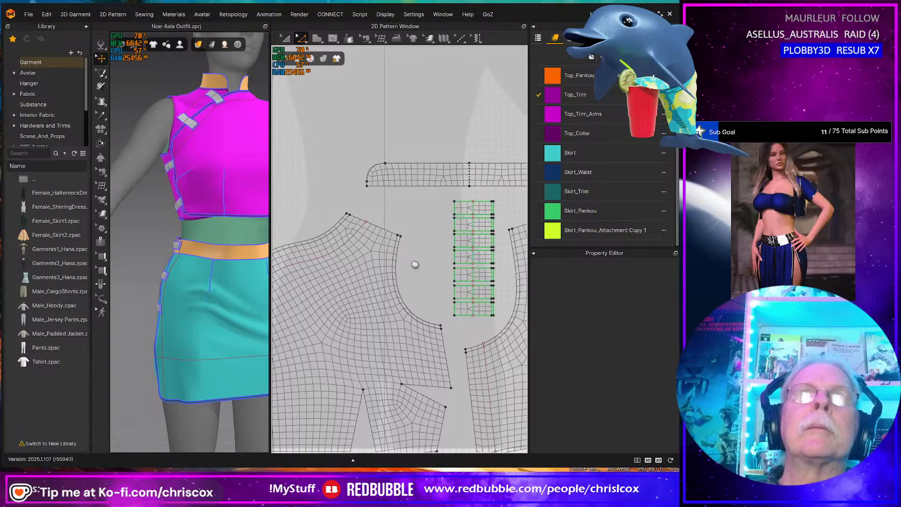
pyautogui.moveTo(415, 264); pyautogui.dragTo(348, 267, button='middle')
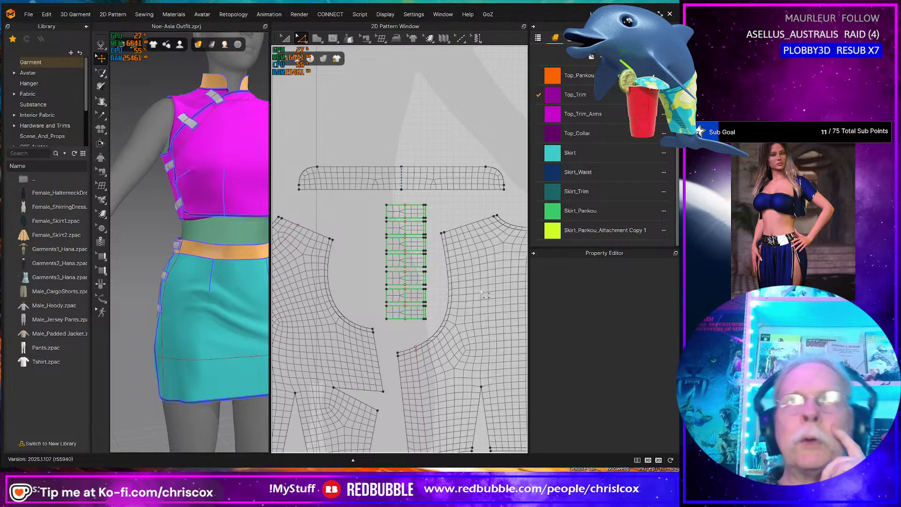
pyautogui.moveTo(481, 291); pyautogui.dragTo(390, 262, button='middle')
pyautogui.moveTo(469, 271); pyautogui.dragTo(442, 247, button='middle')
pyautogui.moveTo(410, 379); pyautogui.dragTo(425, 193, button='middle')
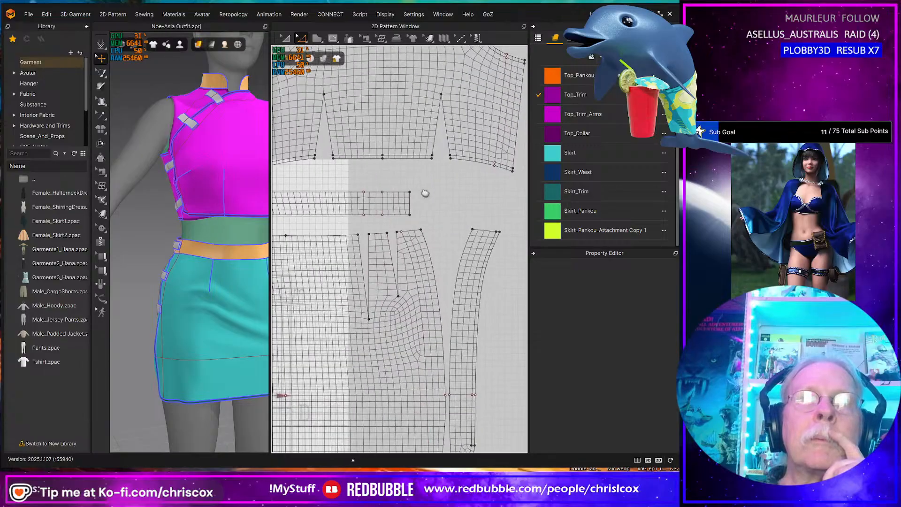
pyautogui.moveTo(409, 333); pyautogui.dragTo(413, 266, button='middle')
pyautogui.moveTo(396, 300); pyautogui.dragTo(447, 304, button='middle')
pyautogui.scroll(-2, 454, 320)
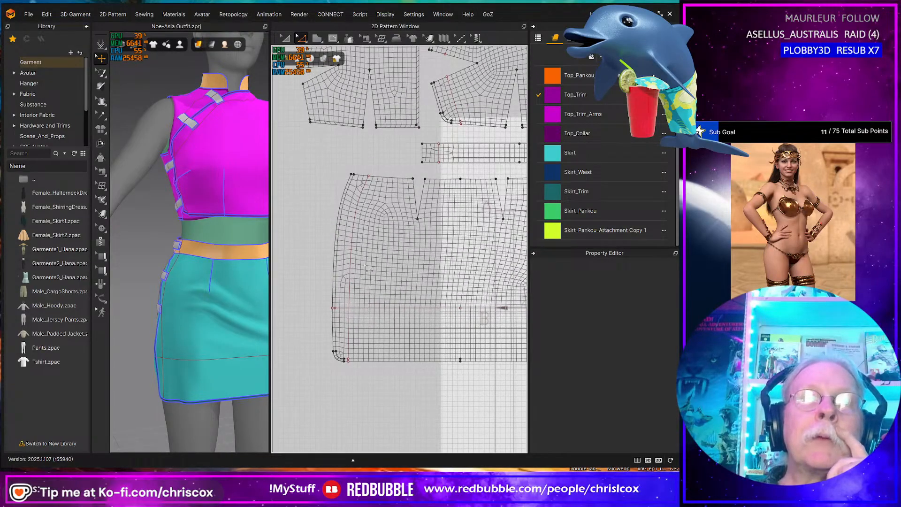
pyautogui.moveTo(370, 262); pyautogui.dragTo(381, 330, button='middle')
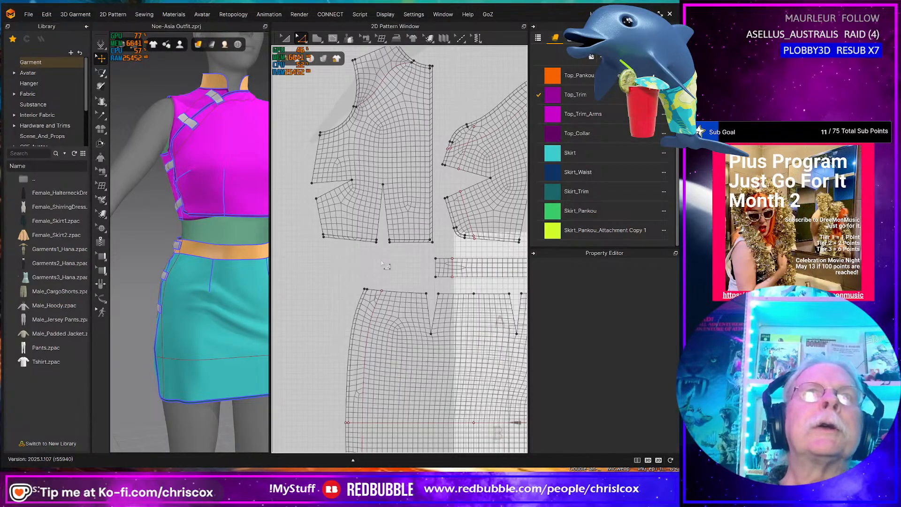
pyautogui.scroll(-6, 384, 264)
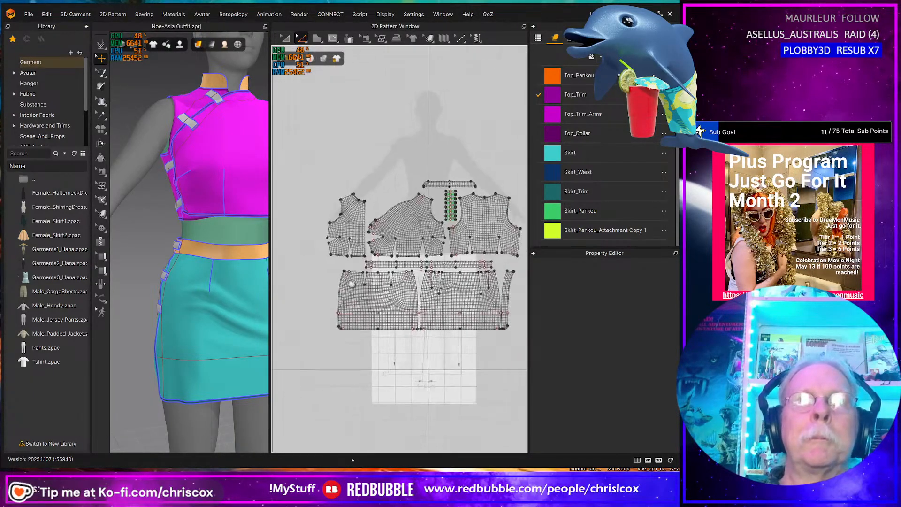
# Step: Save the project
pyautogui.moveTo(352, 283); pyautogui.dragTo(319, 277, button='middle')
pyautogui.hotkey('ctrl', 's')
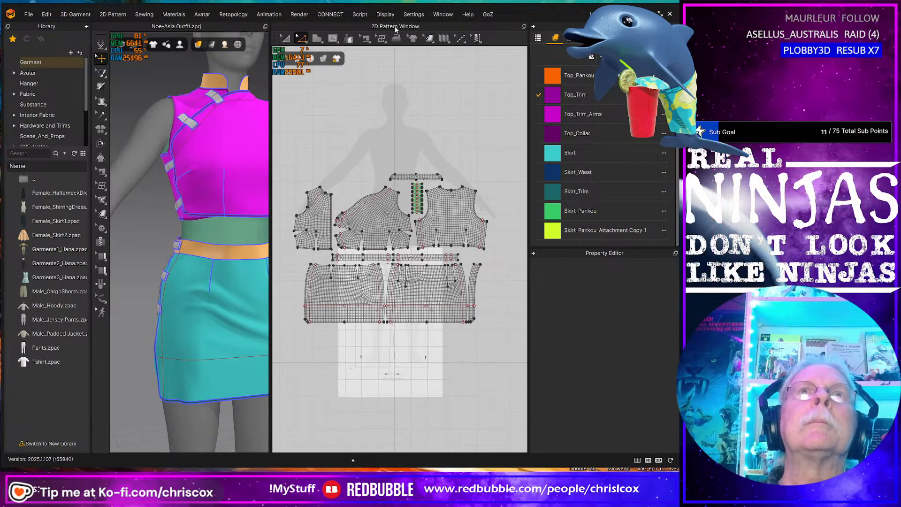
# Step: Examine the UV layout of the top and skirt pieces in the UV Editor, and return to the 2D pattern view
pyautogui.click(396, 27)
pyautogui.click(416, 48)
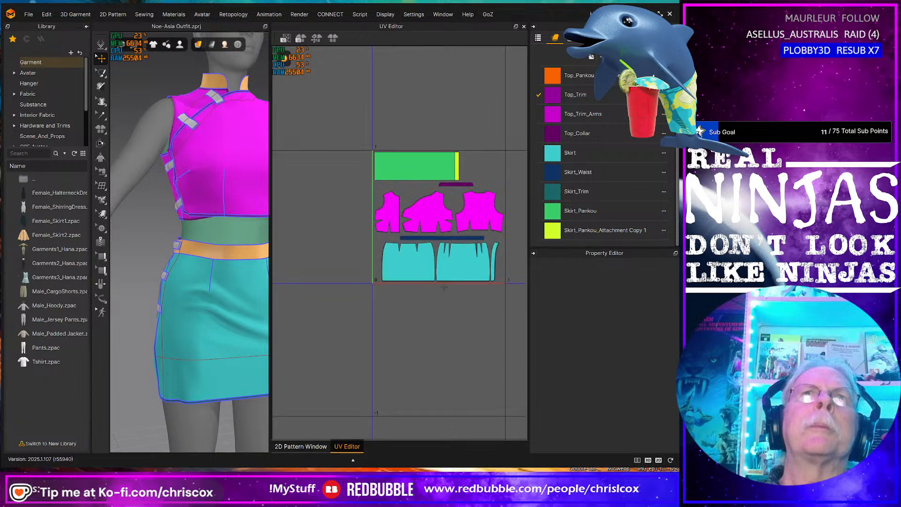
pyautogui.scroll(2, 447, 297)
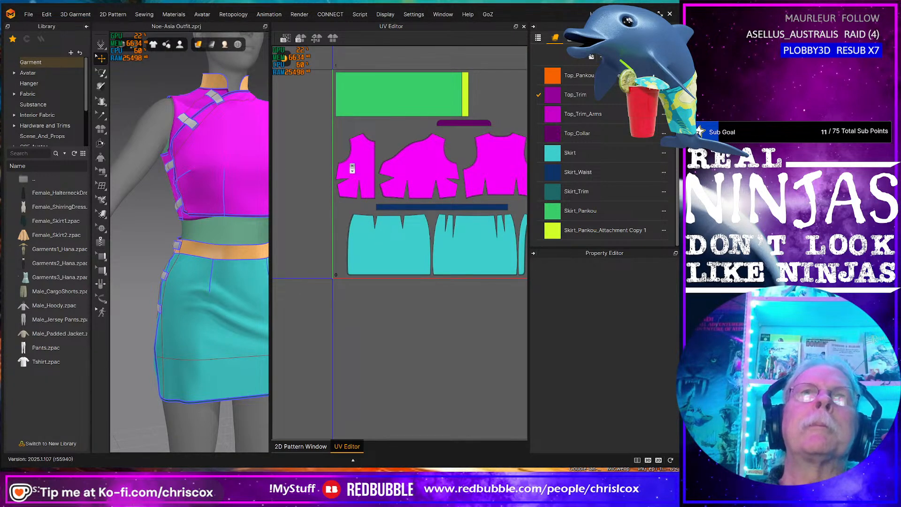
pyautogui.scroll(5, 352, 168)
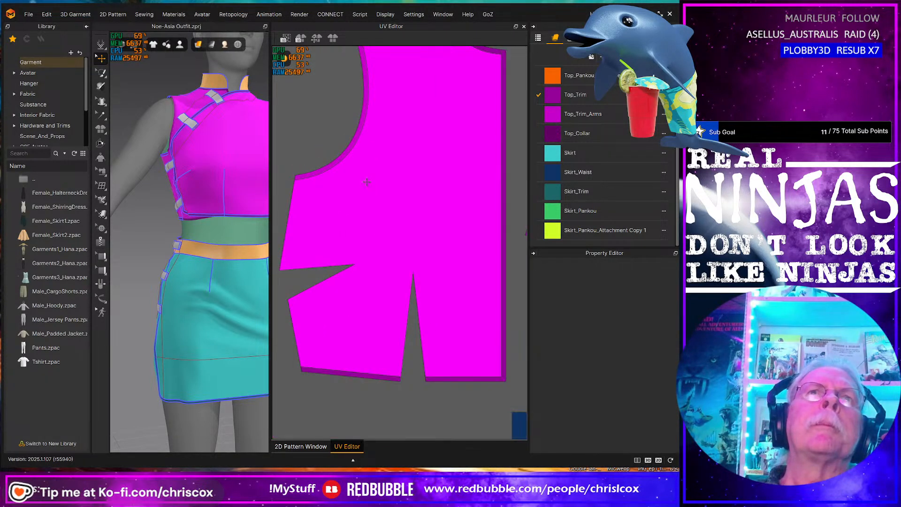
pyautogui.scroll(-3, 366, 182)
pyautogui.scroll(6, 367, 181)
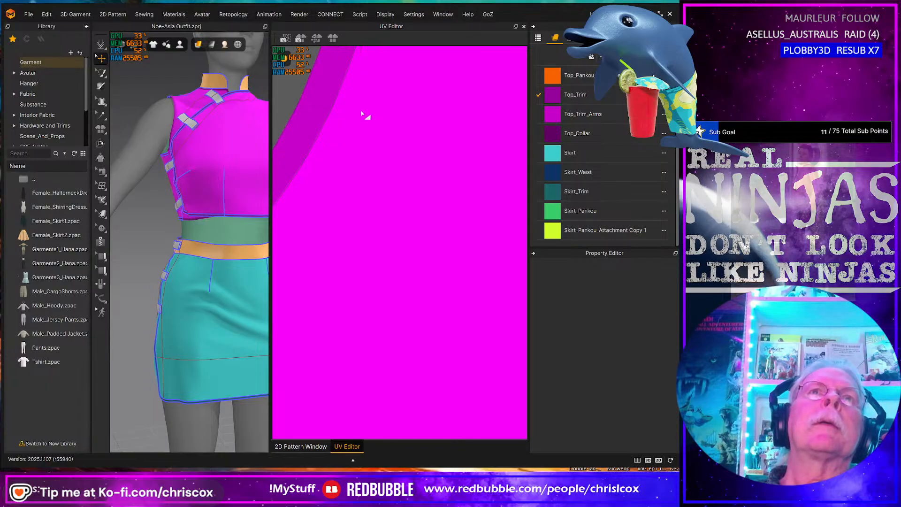
pyautogui.scroll(-5, 416, 257)
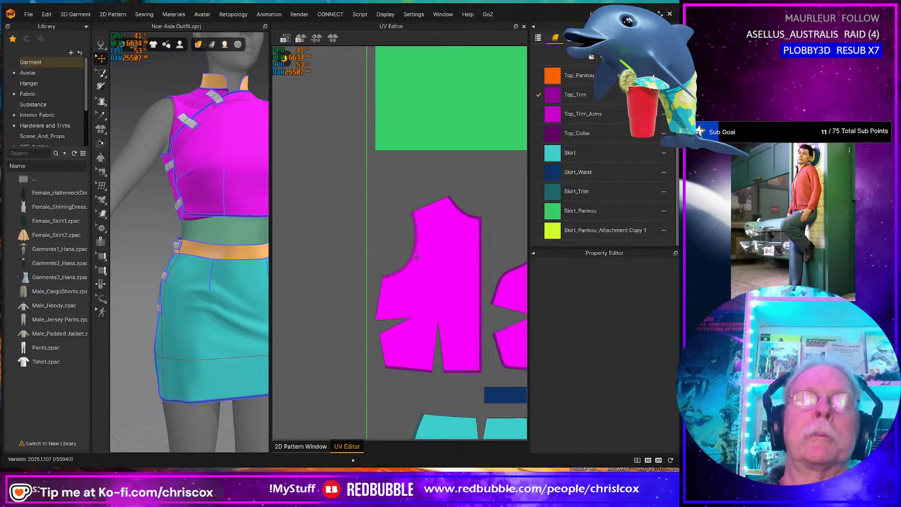
pyautogui.scroll(-5, 457, 266)
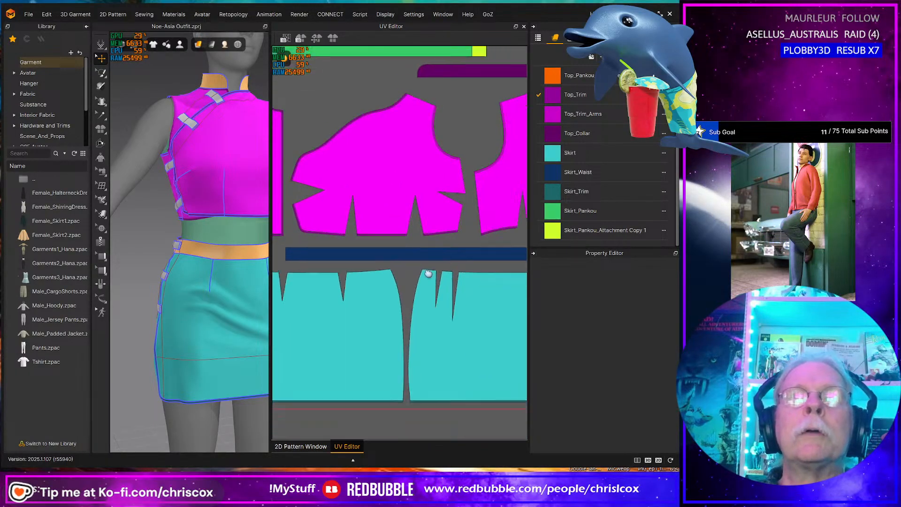
pyautogui.scroll(-3, 436, 297)
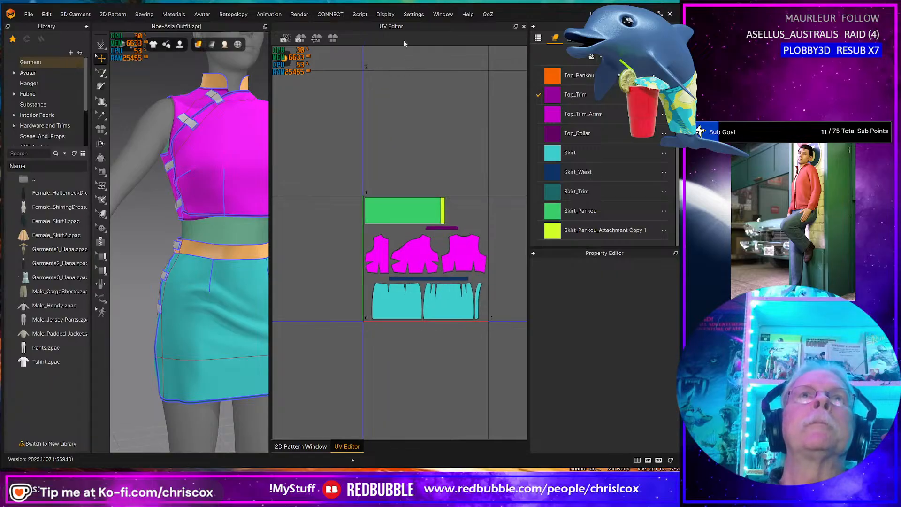
pyautogui.rightClick(397, 28)
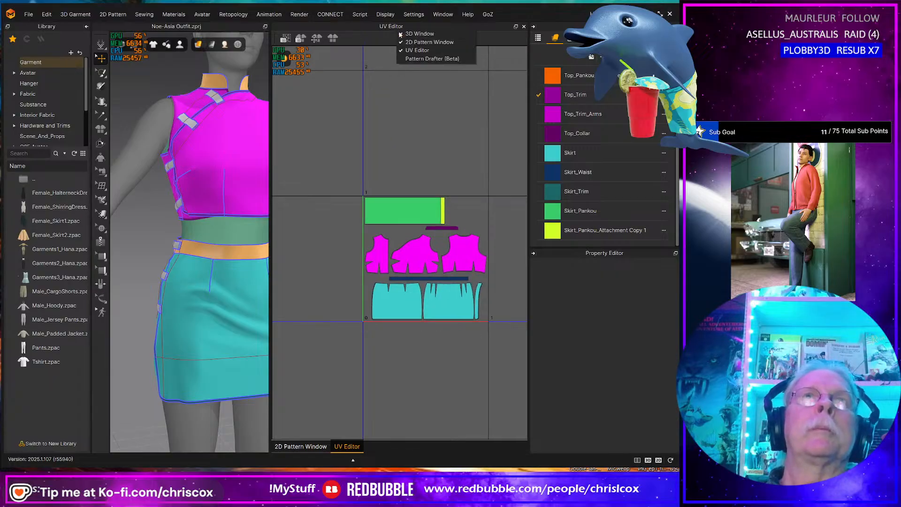
pyautogui.click(417, 50)
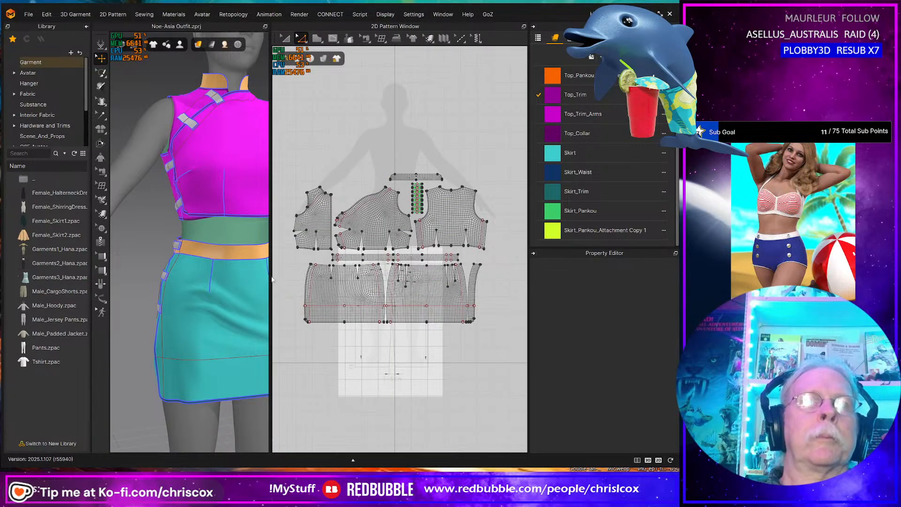
# Step: Enlarge the 3D window slightly and set the 2D garment rendering style to Front Texture Surface
pyautogui.moveTo(271, 281); pyautogui.dragTo(401, 273)
pyautogui.scroll(-2, 417, 287)
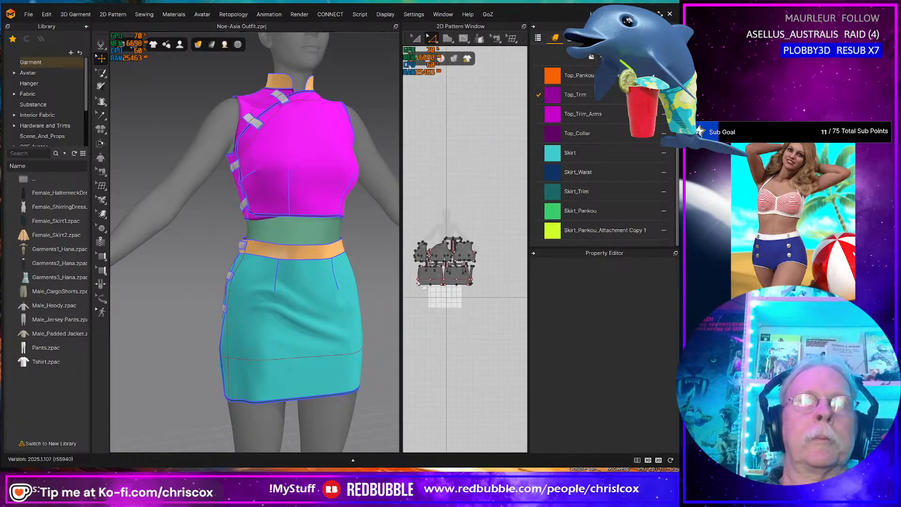
pyautogui.moveTo(401, 130); pyautogui.dragTo(317, 131)
pyautogui.moveTo(357, 58)
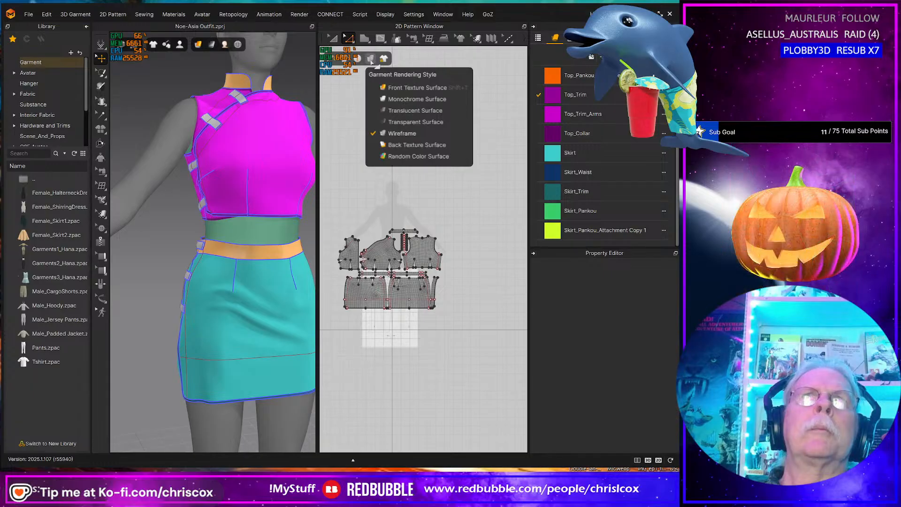
pyautogui.click(396, 88)
pyautogui.moveTo(450, 326); pyautogui.dragTo(473, 326, button='right')
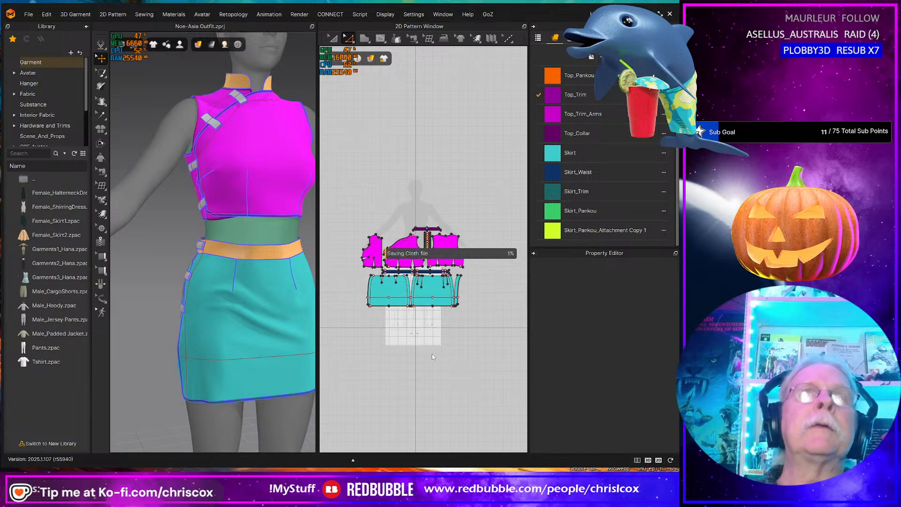
# Step: Select the top, collar and pankou pattern pieces and examine the pankou block between the top pieces up close
pyautogui.moveTo(256, 351); pyautogui.dragTo(398, 287, button='right')
pyautogui.moveTo(341, 205); pyautogui.dragTo(494, 274)
pyautogui.scroll(5, 462, 272)
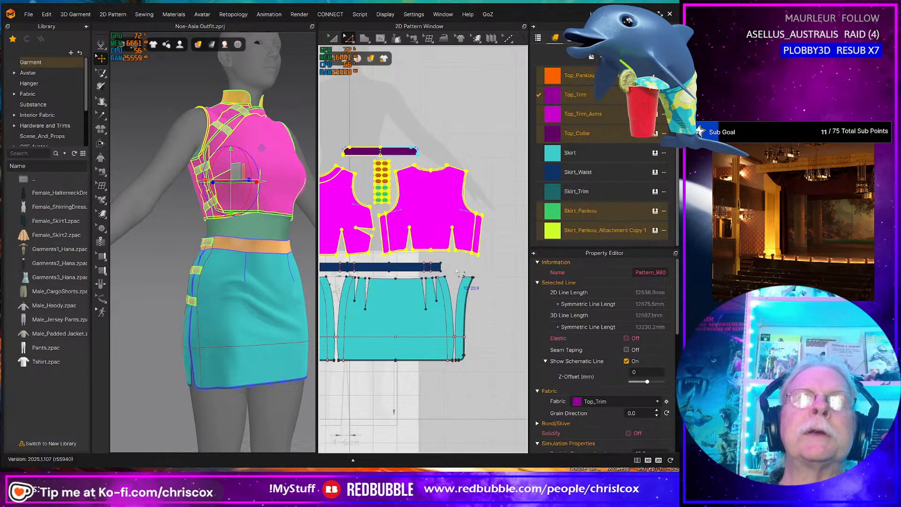
pyautogui.moveTo(460, 272); pyautogui.dragTo(513, 272, button='right')
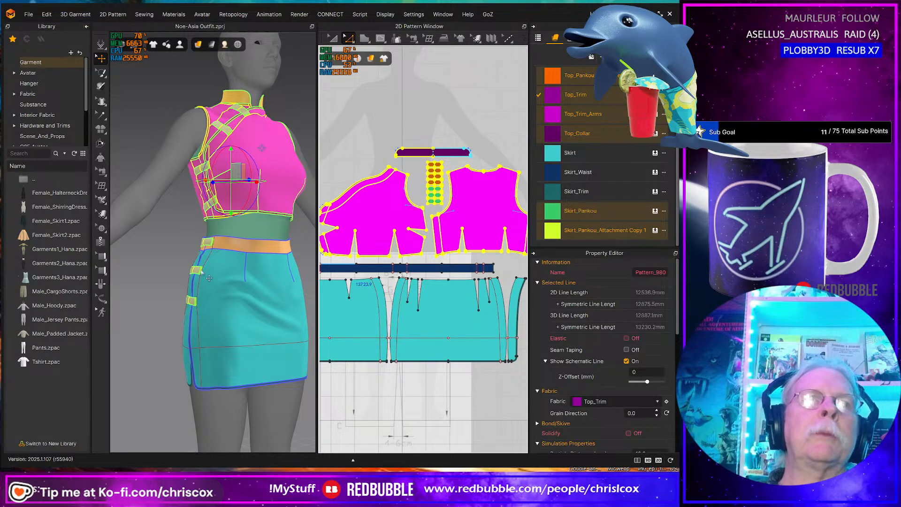
pyautogui.scroll(3, 417, 230)
pyautogui.moveTo(440, 217); pyautogui.dragTo(437, 234, button='middle')
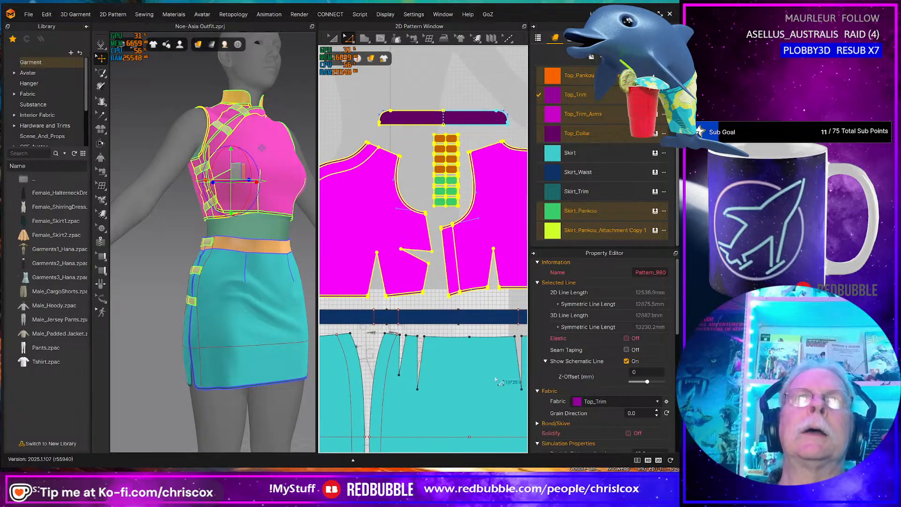
pyautogui.moveTo(474, 355); pyautogui.dragTo(494, 242, button='middle')
pyautogui.moveTo(433, 350); pyautogui.dragTo(370, 503, button='middle')
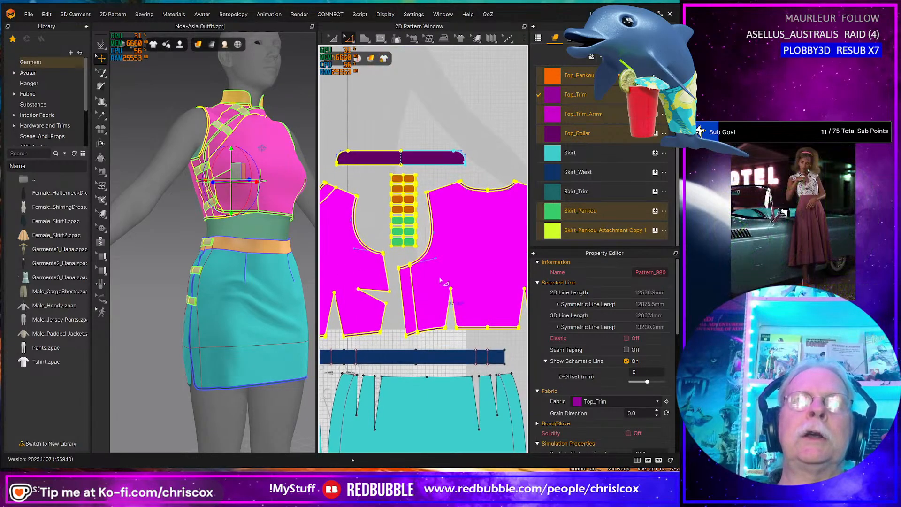
# Step: Move the skirt pankou and attachment pieces out from between the top pieces to just beside the skirt's left side piece
pyautogui.click(418, 248)
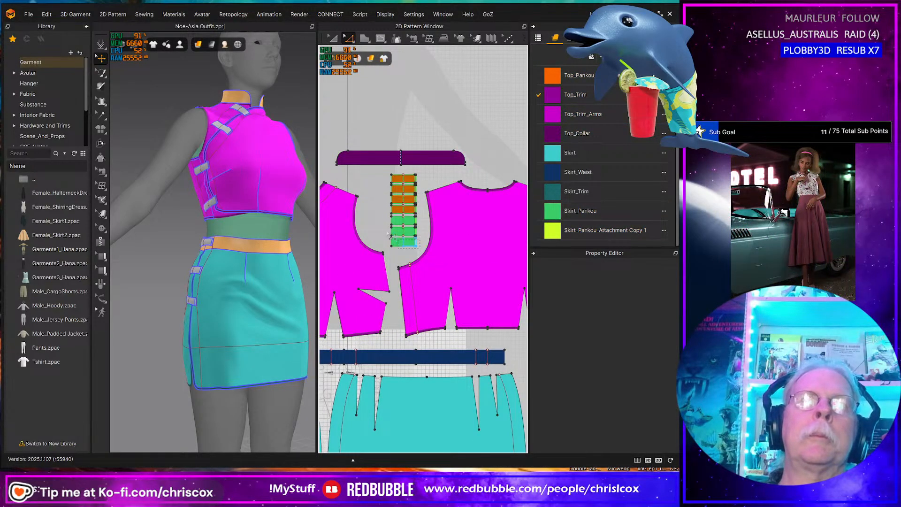
pyautogui.scroll(2, 422, 256)
pyautogui.scroll(-6, 437, 267)
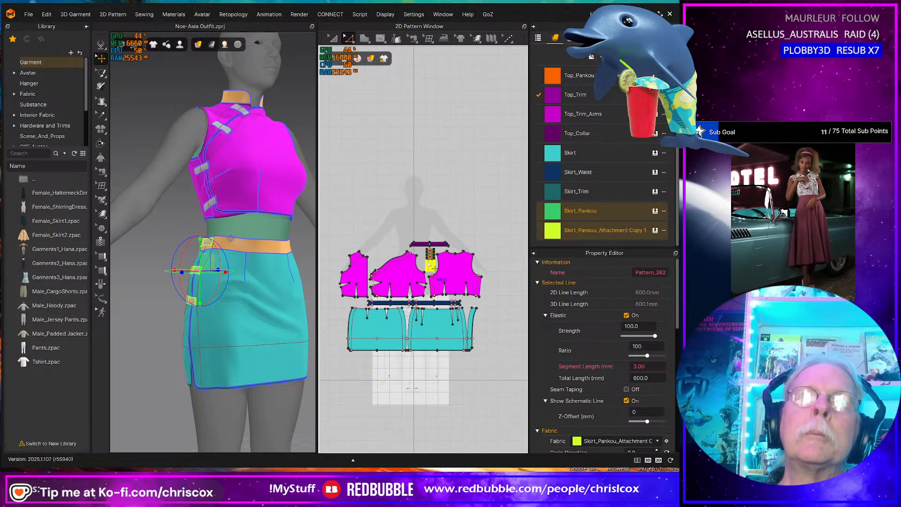
pyautogui.scroll(1, 428, 265)
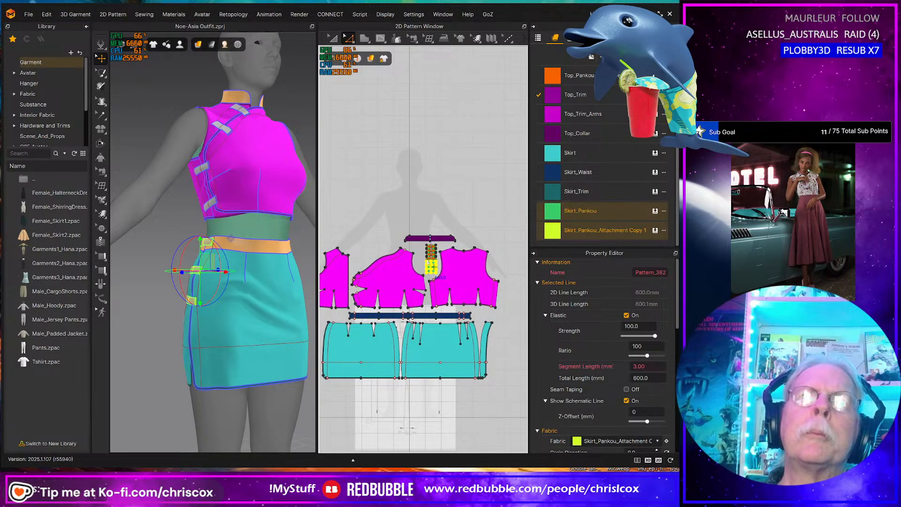
pyautogui.moveTo(430, 266); pyautogui.dragTo(345, 304)
pyautogui.scroll(-2, 425, 366)
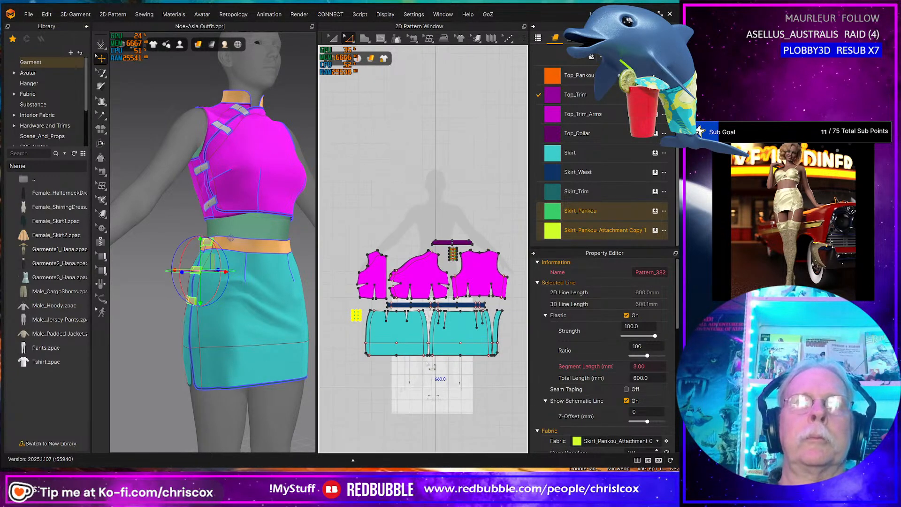
# Step: Select all skirt, waistband and skirt pankou pieces and start an OBJ (Selected) export
pyautogui.moveTo(514, 364); pyautogui.dragTo(335, 300)
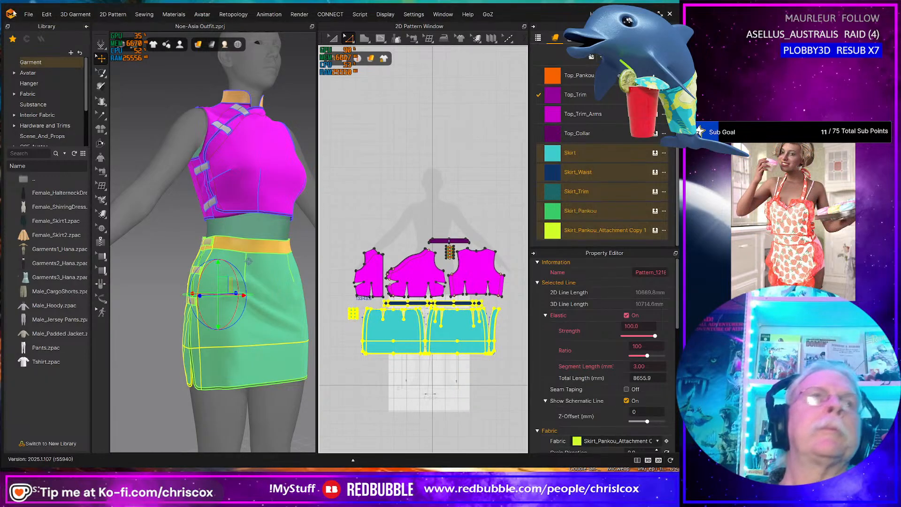
pyautogui.click(27, 14)
pyautogui.moveTo(37, 108)
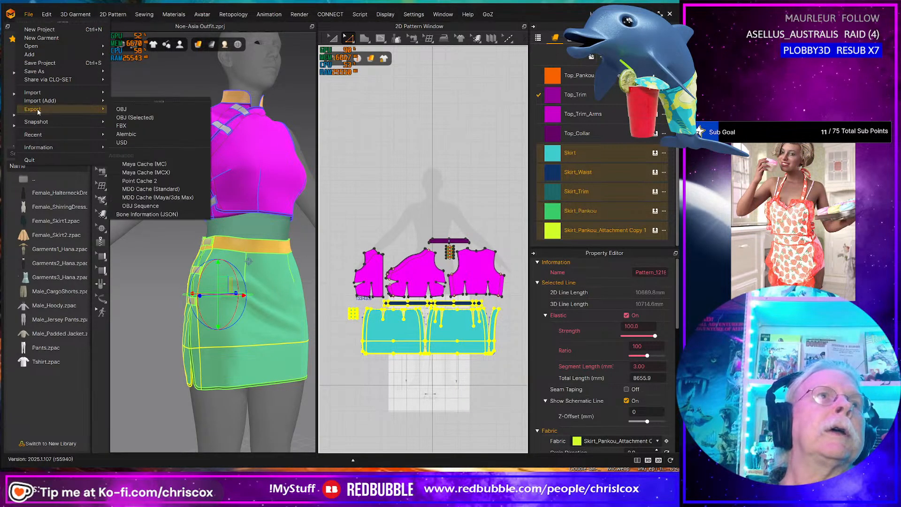
pyautogui.click(127, 119)
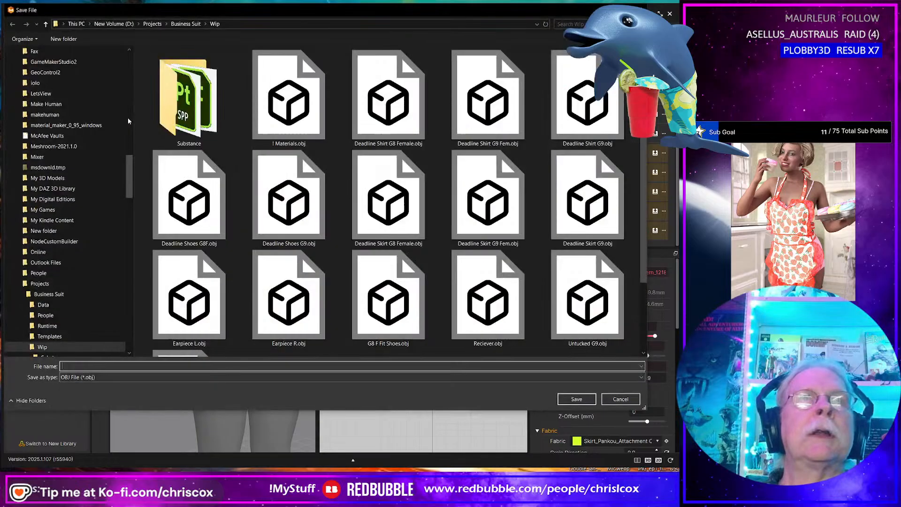
# Step: Set the export location to the Projects > Neo-Asia > WIP folder
pyautogui.click(152, 24)
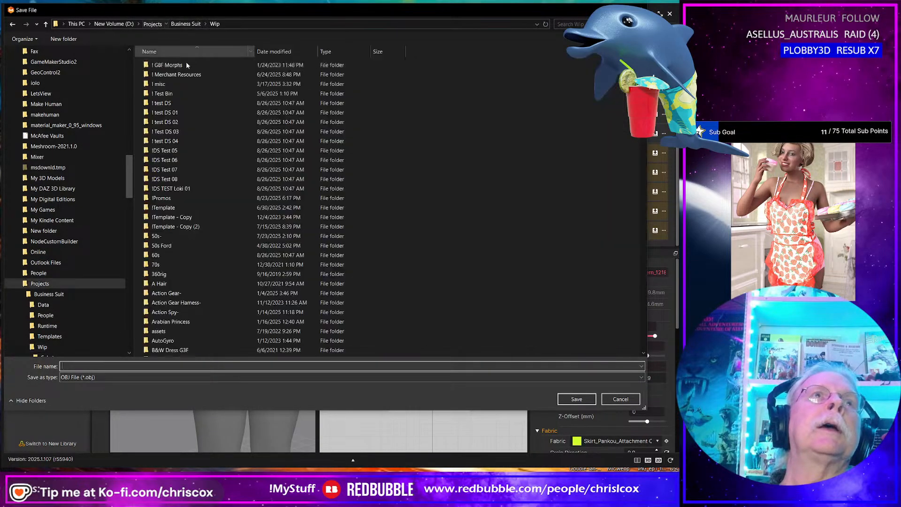
pyautogui.write('n')
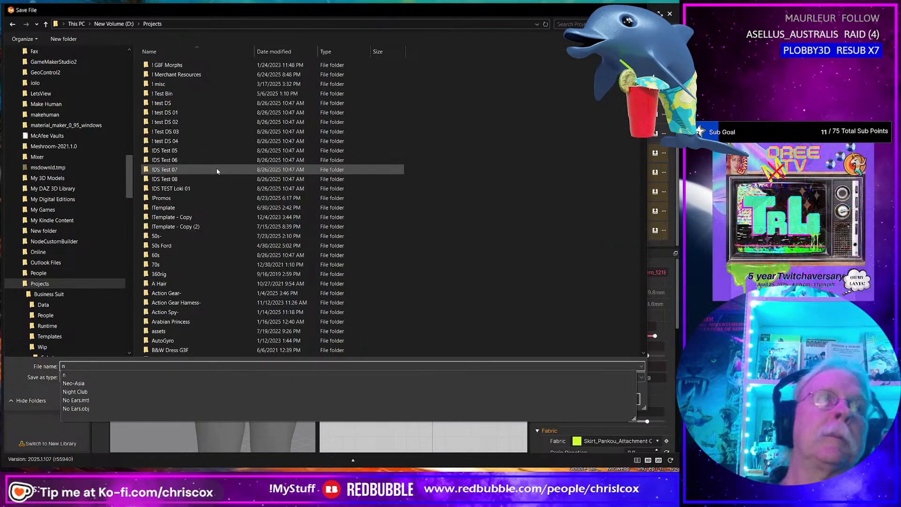
pyautogui.click(216, 169)
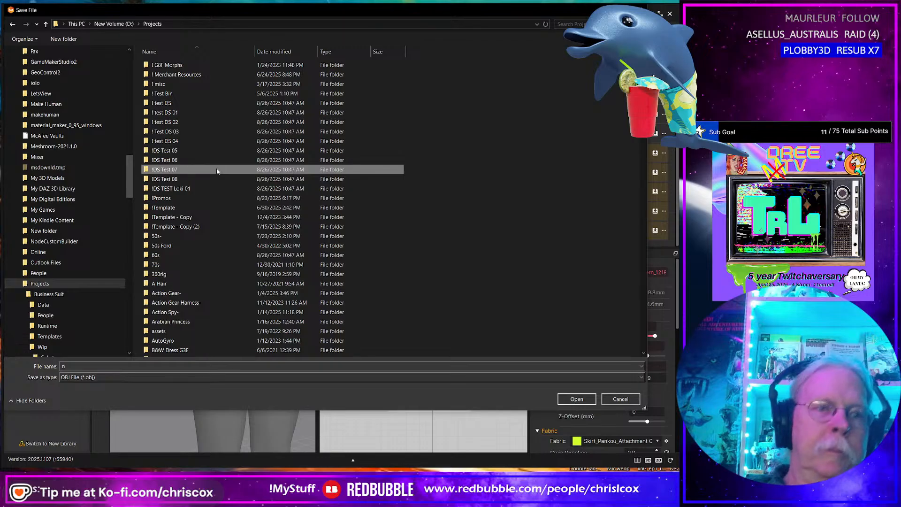
pyautogui.press('n')
pyautogui.press('Down')
pyautogui.press('Return')
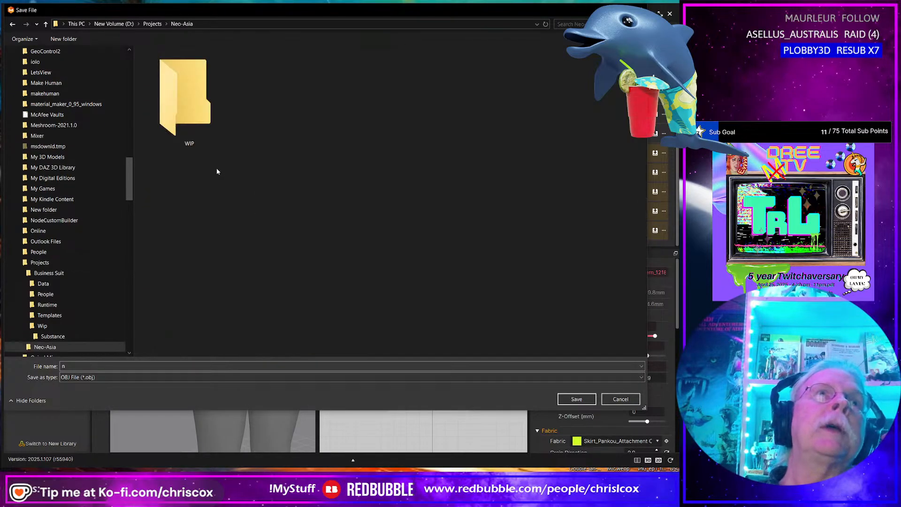
pyautogui.doubleClick(198, 119)
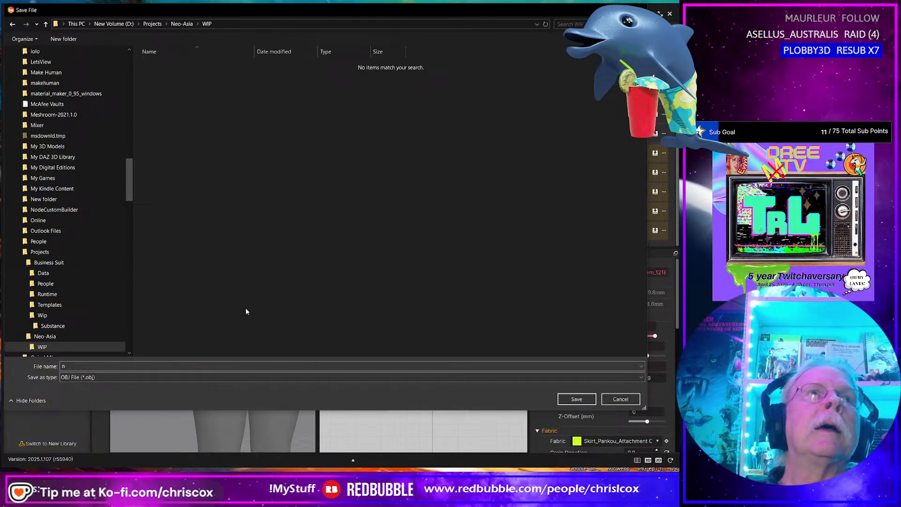
# Step: Name the export file NeoAsia Skirt G9 F and export the skirt as OBJ
pyautogui.click(125, 366)
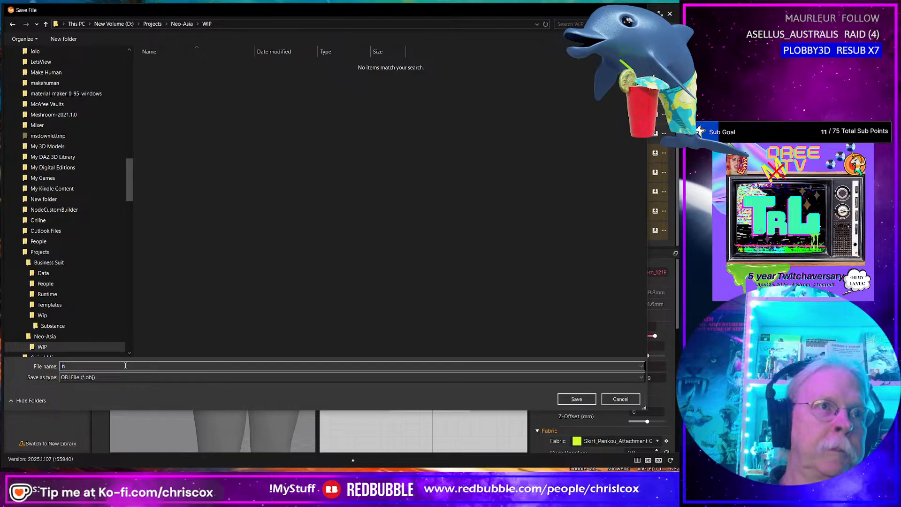
pyautogui.write('N')
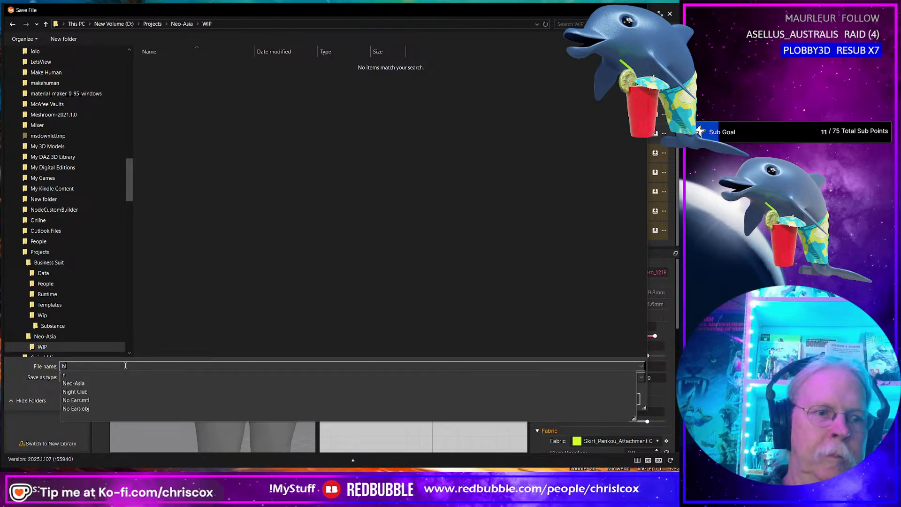
pyautogui.write('eoAsia Ski')
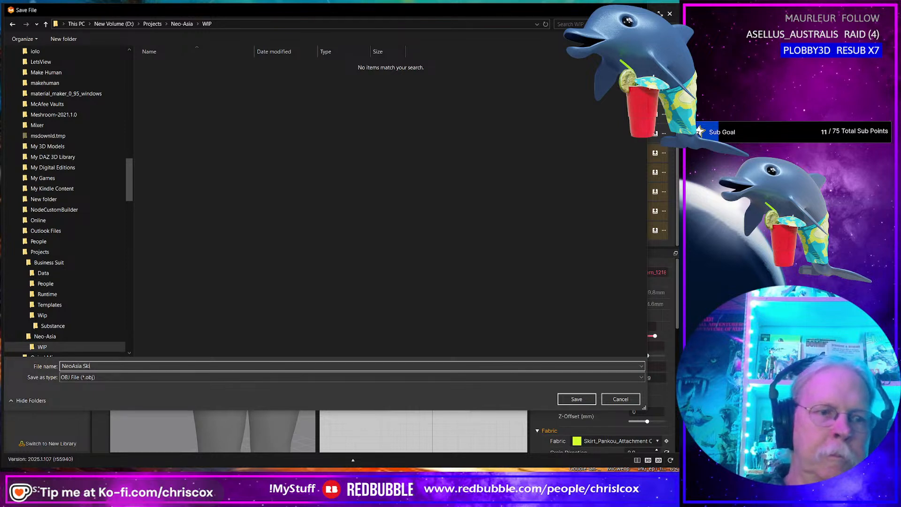
pyautogui.write('rt G9 F')
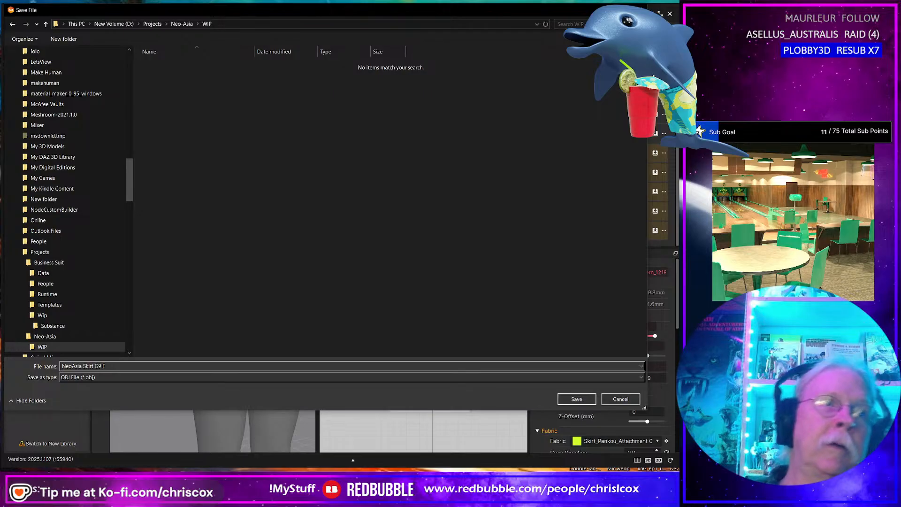
pyautogui.press('Return')
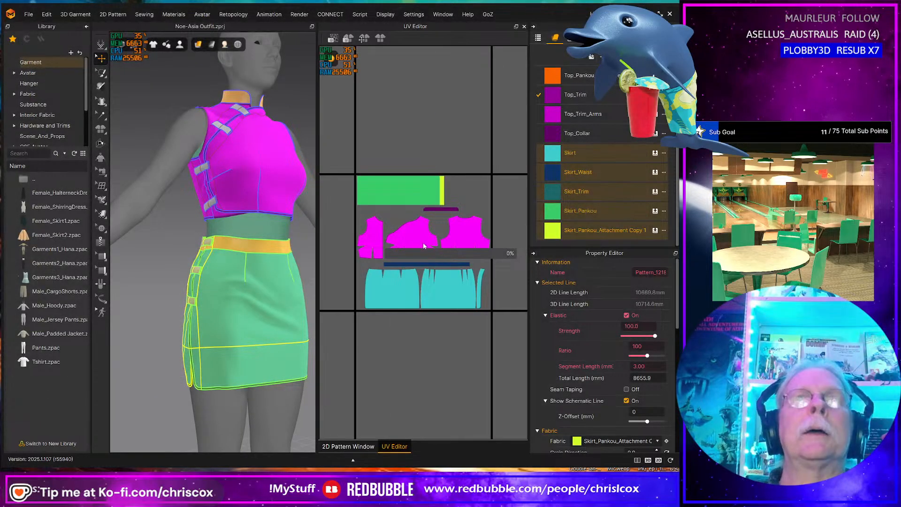
pyautogui.click(378, 399)
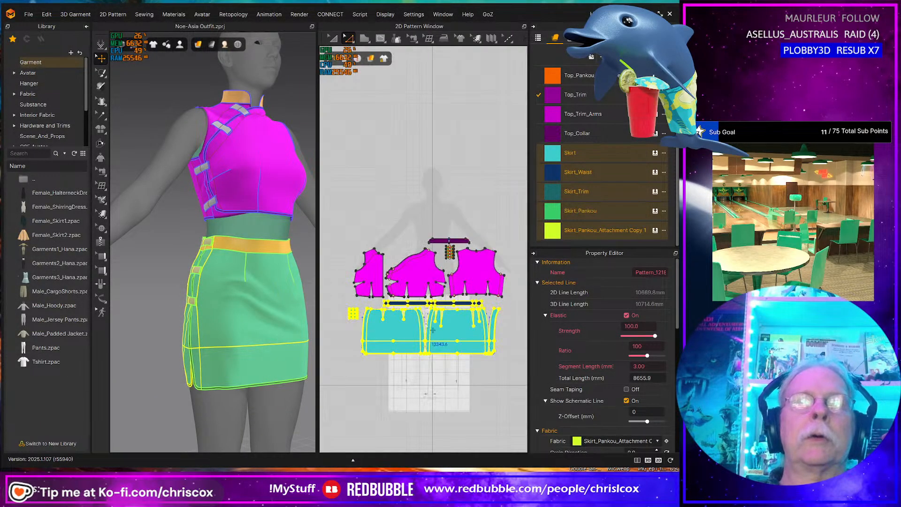
# Step: Export only the top, collar and top pankou pieces to the WIP folder as NeoAsia Top G9 F.obj
pyautogui.moveTo(344, 199); pyautogui.dragTo(513, 305)
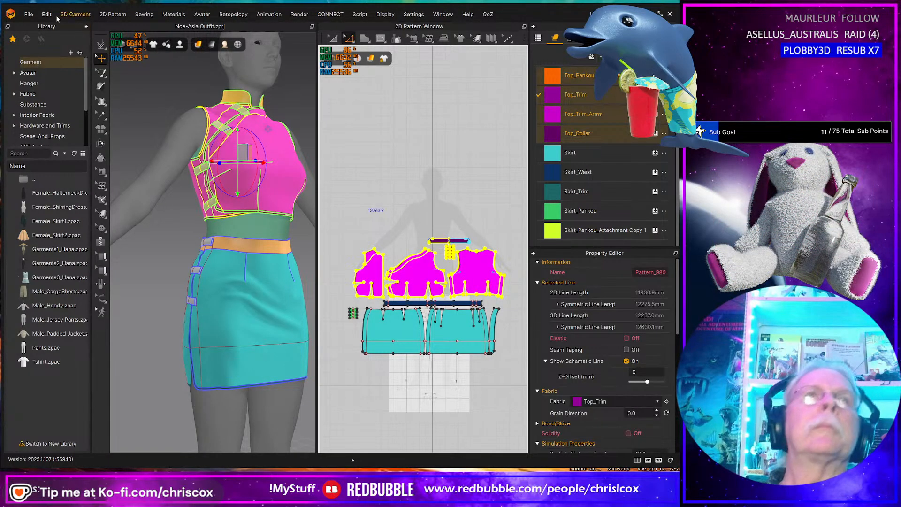
pyautogui.click(28, 14)
pyautogui.moveTo(55, 111)
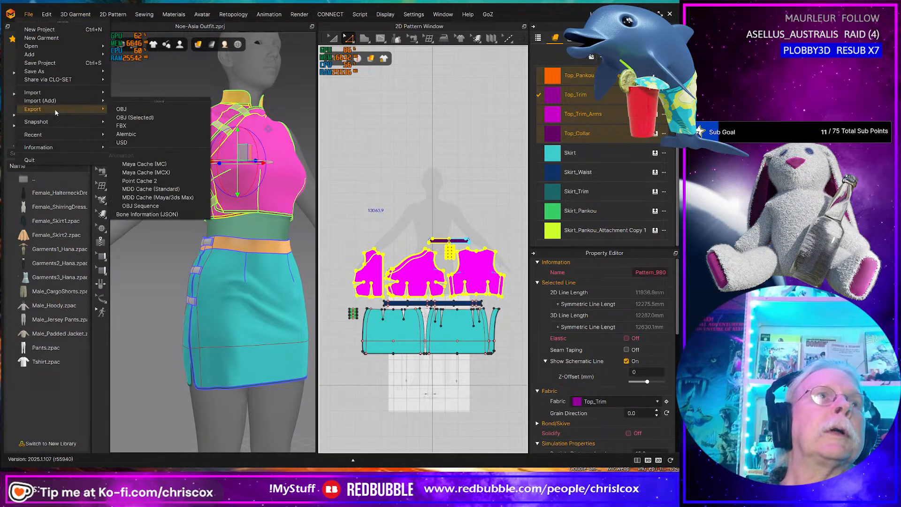
pyautogui.click(135, 118)
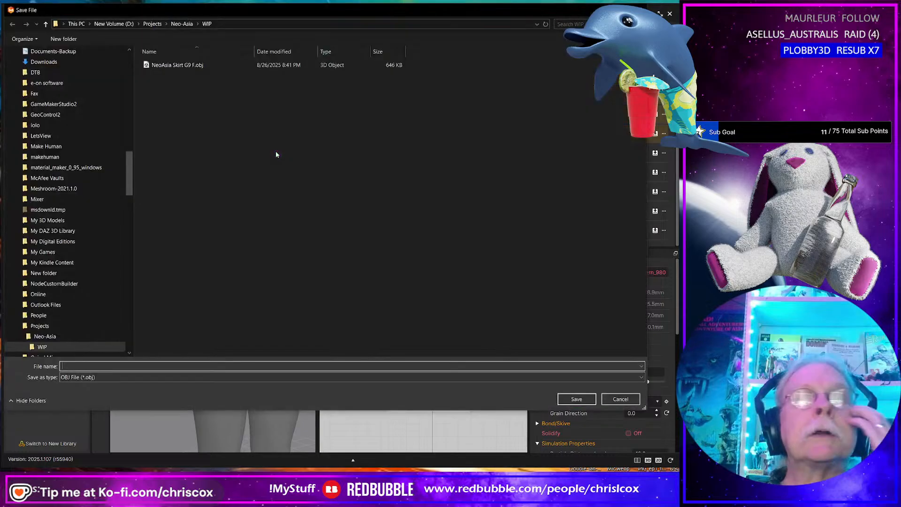
pyautogui.click(206, 65)
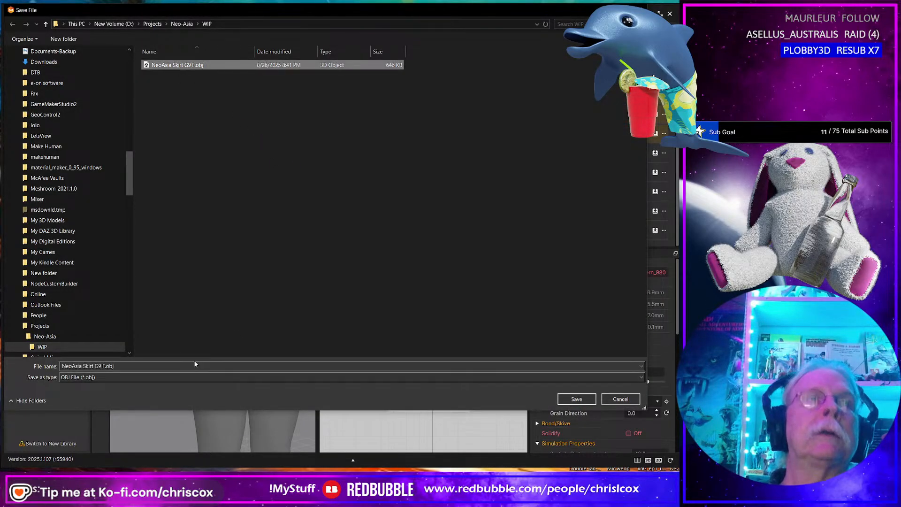
pyautogui.doubleClick(87, 366)
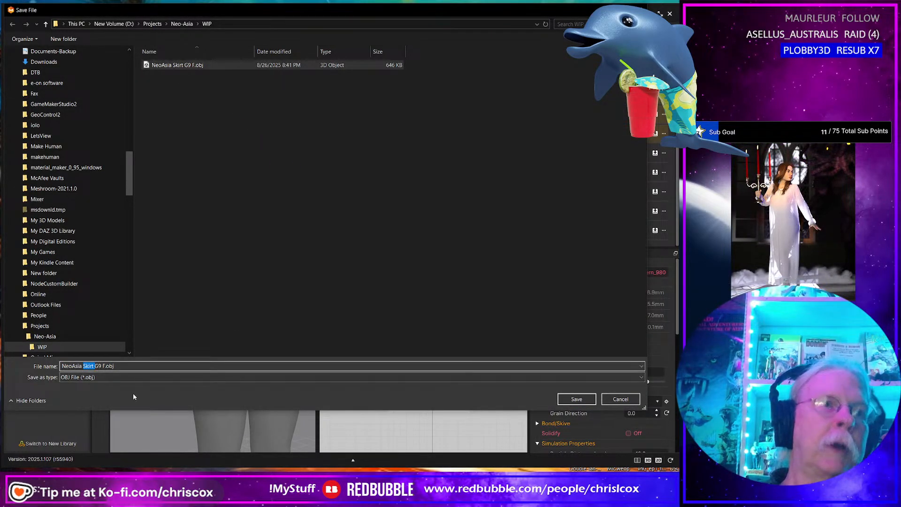
pyautogui.write('Top')
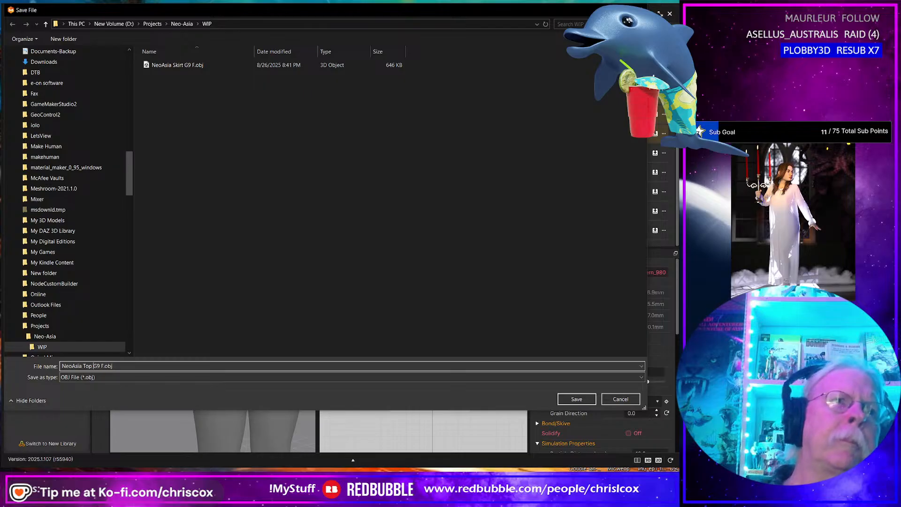
pyautogui.press('Return')
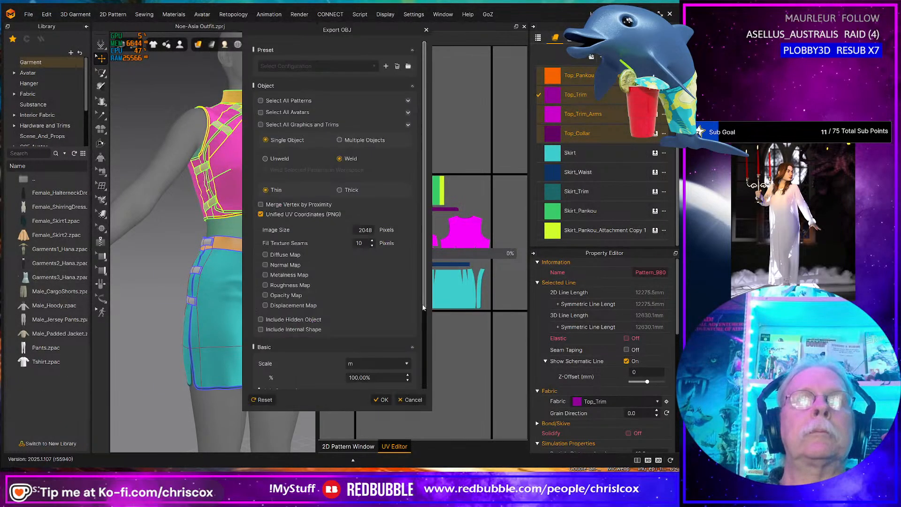
pyautogui.click(381, 399)
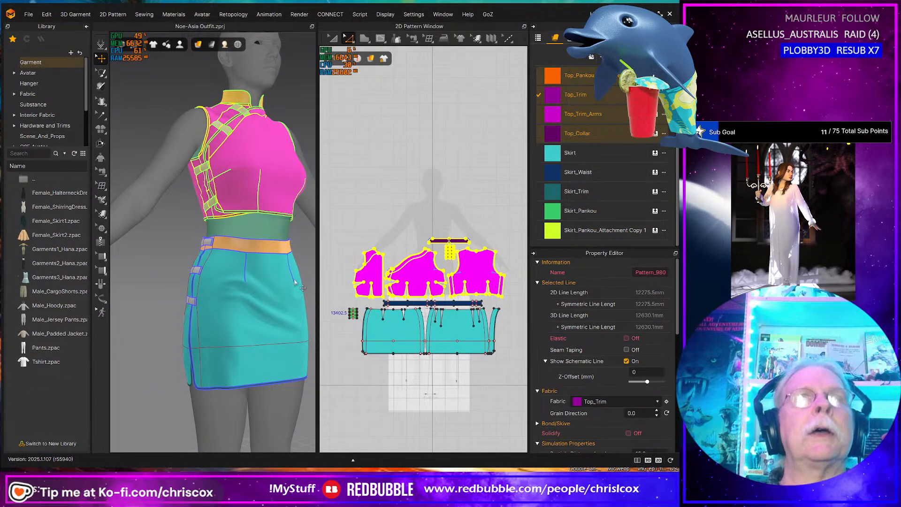
# Step: Set the simulation gravity to 0 in the simulation properties
pyautogui.rightClick(155, 331)
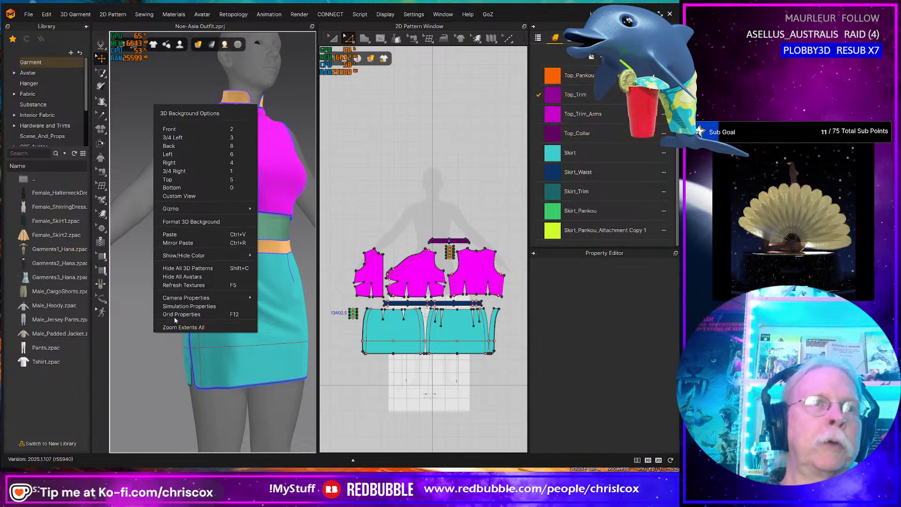
pyautogui.click(180, 307)
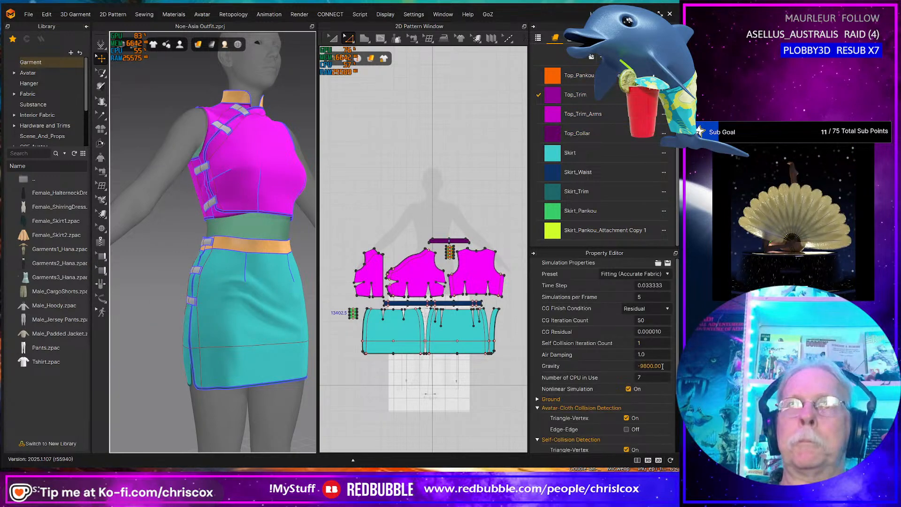
pyautogui.doubleClick(662, 366)
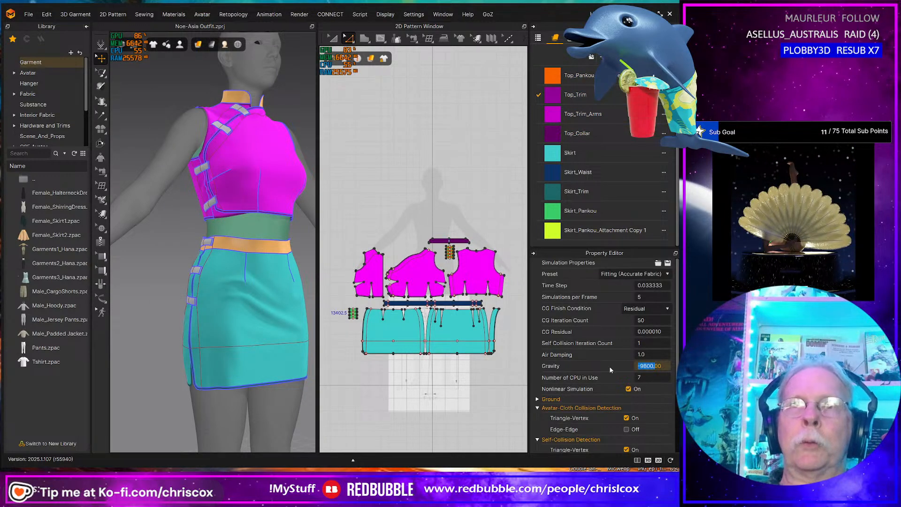
pyautogui.write('0')
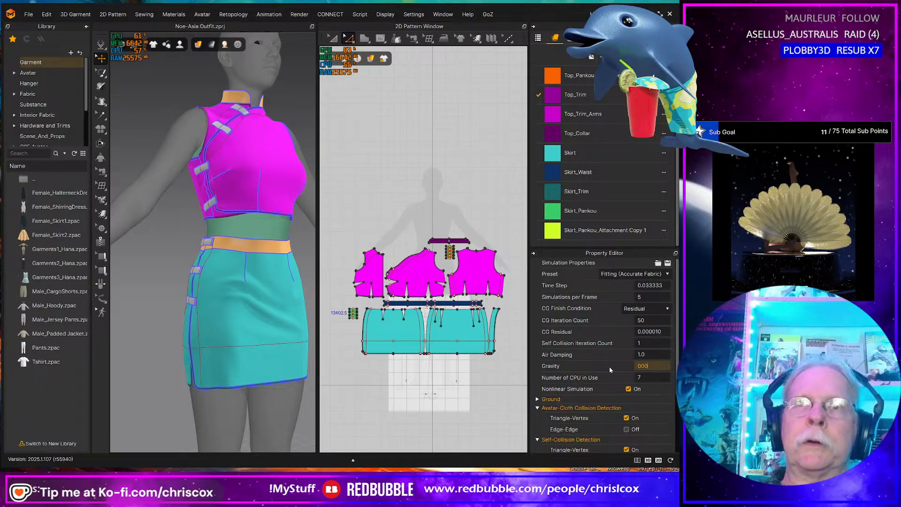
pyautogui.press('BackSpace')
pyautogui.press('BackSpace')
pyautogui.press('BackSpace')
pyautogui.press('Return')
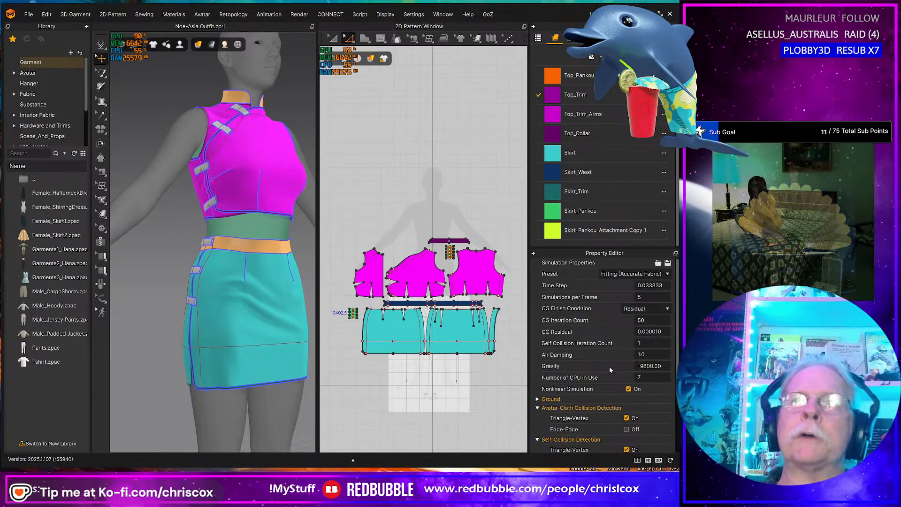
pyautogui.click(650, 367)
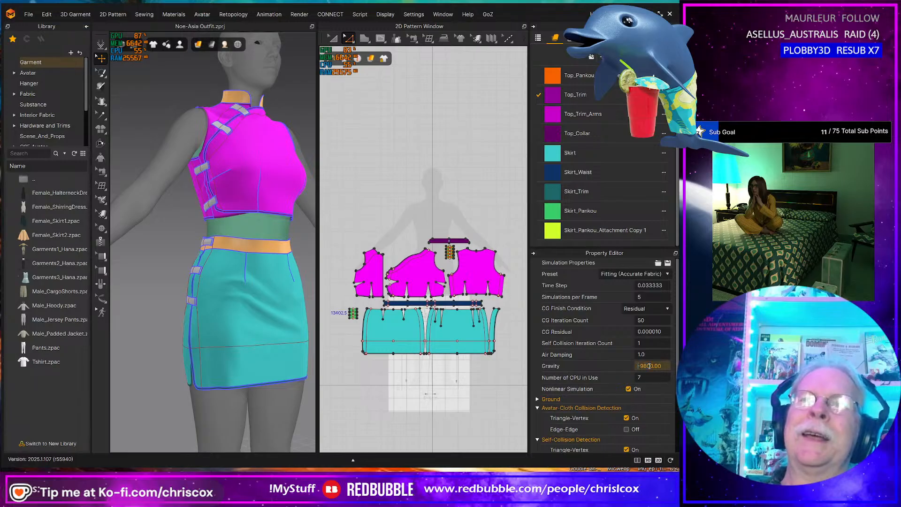
pyautogui.press('Return')
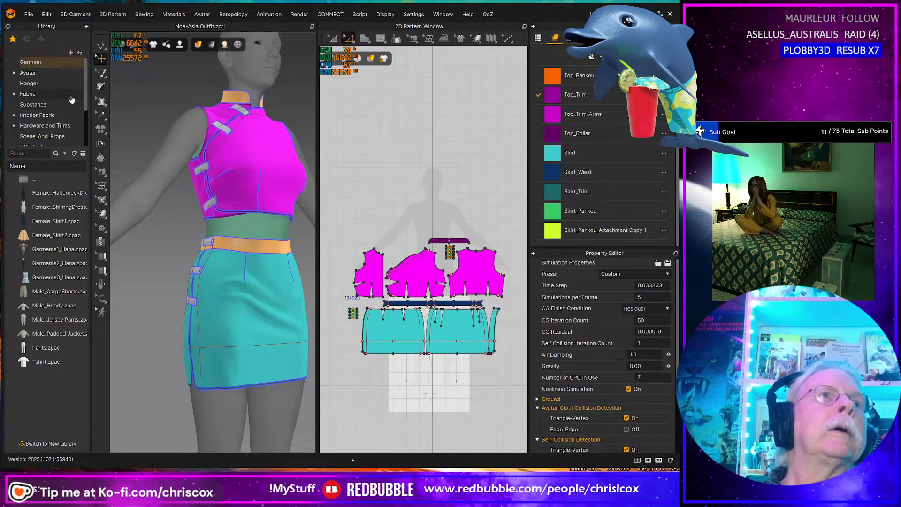
pyautogui.scroll(-2, 72, 101)
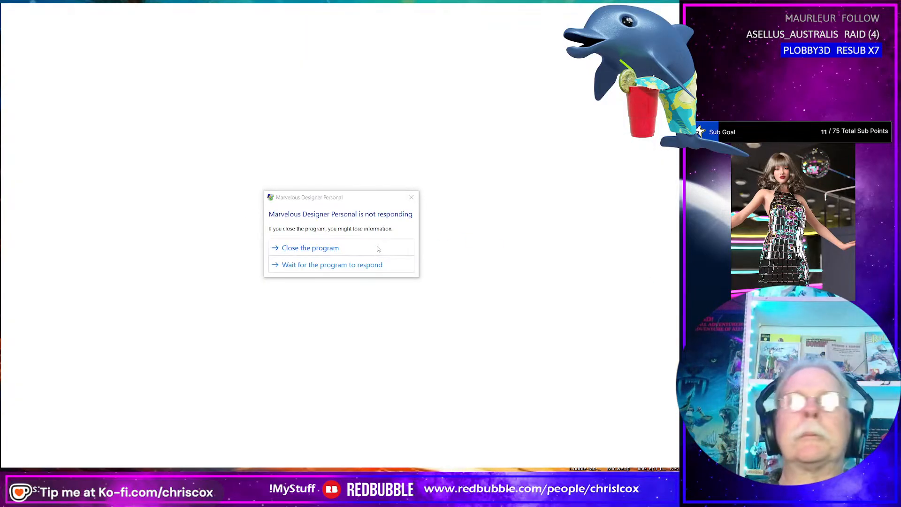
# Step: Close the unresponsive program and recover the autosave file when it restarts
pyautogui.click(355, 258)
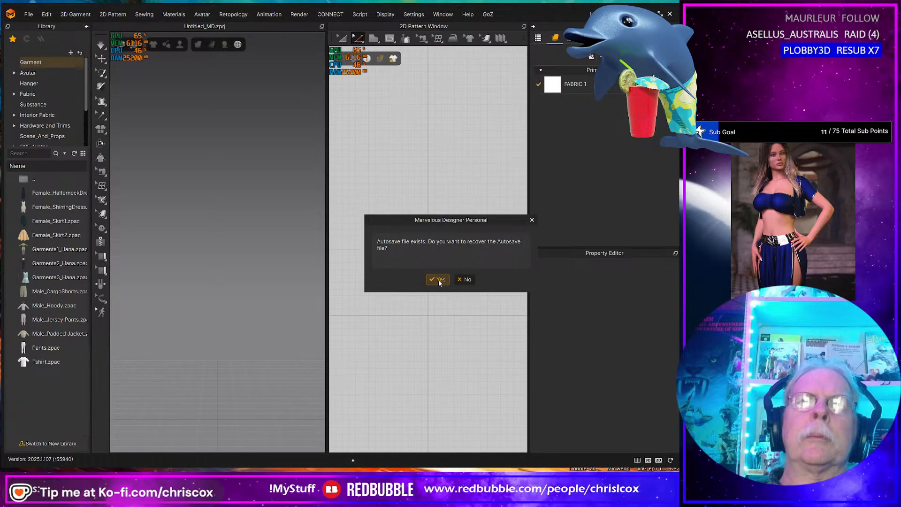
pyautogui.click(439, 280)
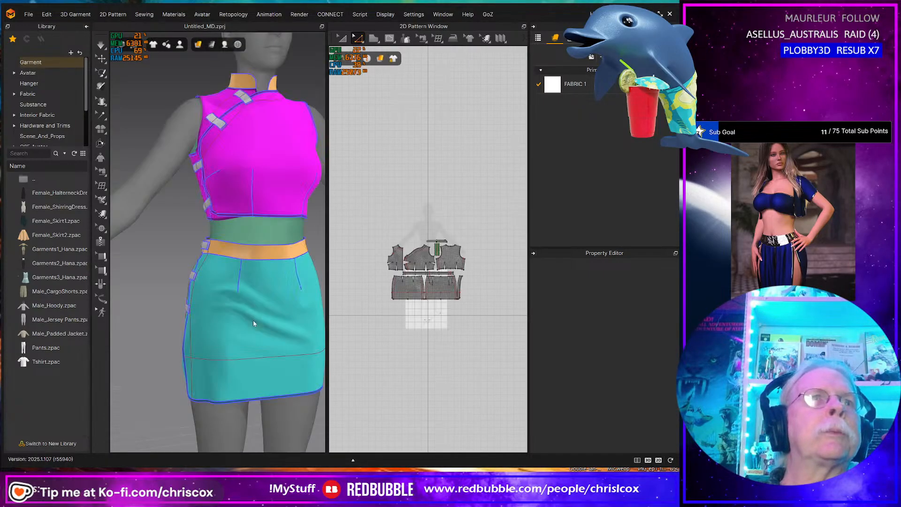
pyautogui.scroll(4, 402, 324)
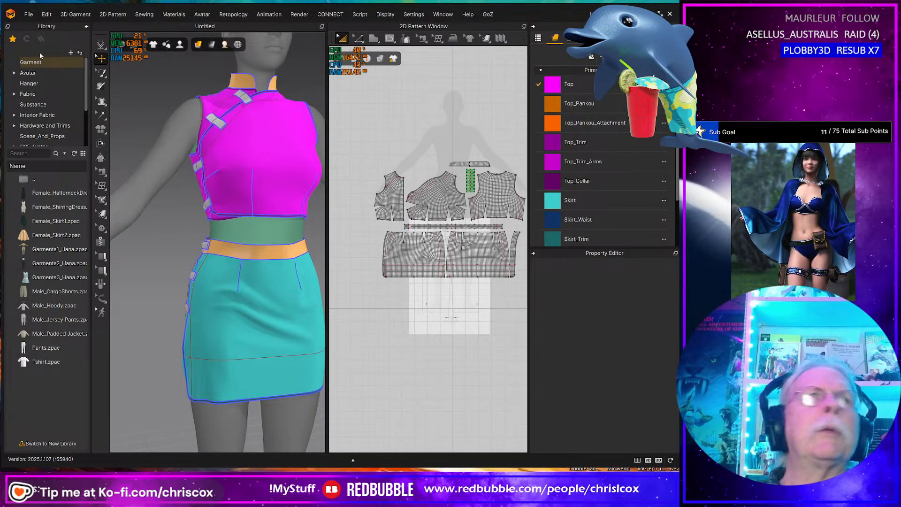
# Step: Reopen the recent project Noe-Asia Outfit.zprj with its garment, avatar and display settings
pyautogui.click(28, 14)
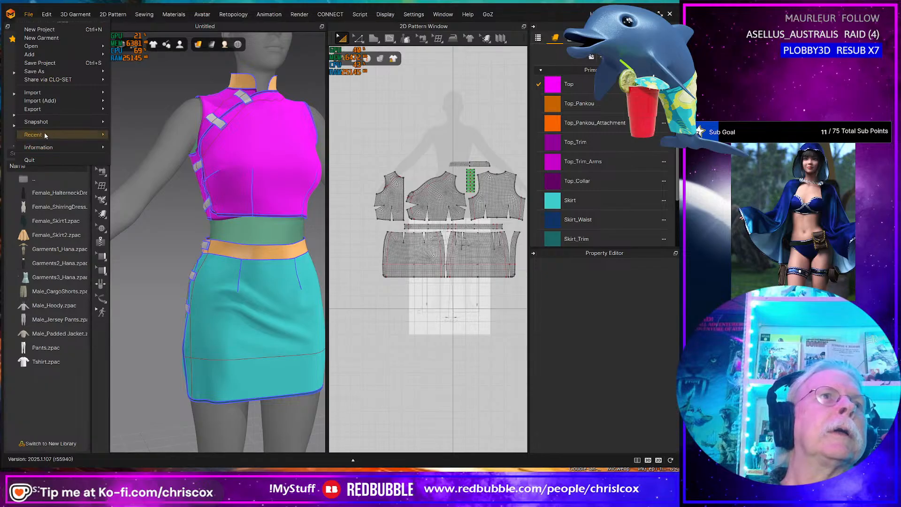
pyautogui.moveTo(44, 134)
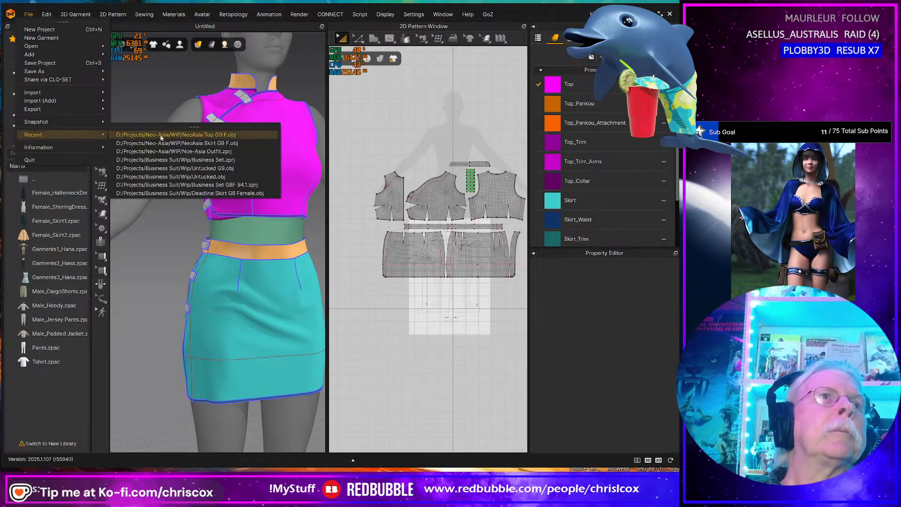
pyautogui.click(206, 152)
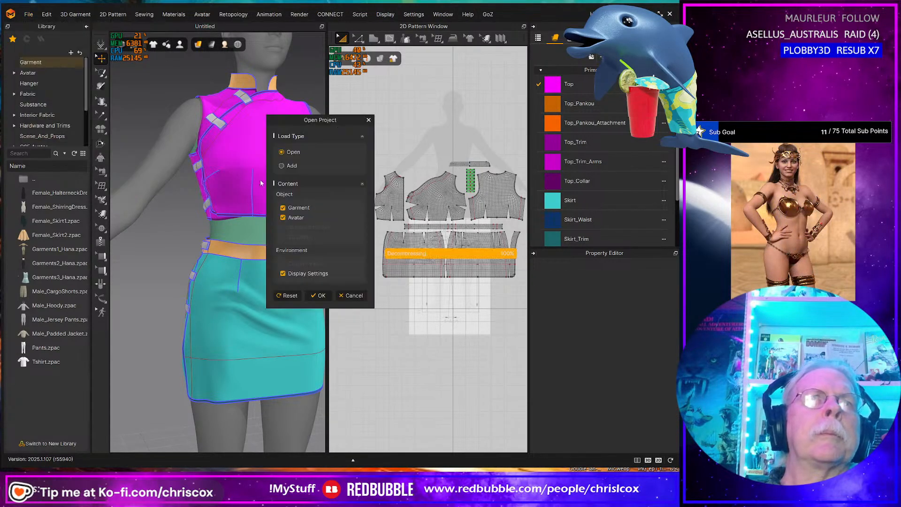
pyautogui.click(321, 296)
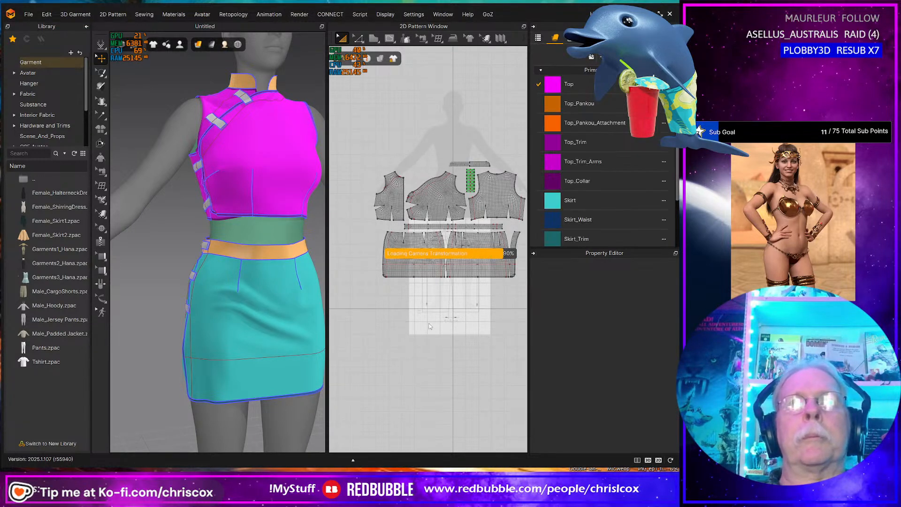
# Step: Check the outfit's pattern layout in the UV Editor and return to the 2D Pattern Window
pyautogui.click(415, 28)
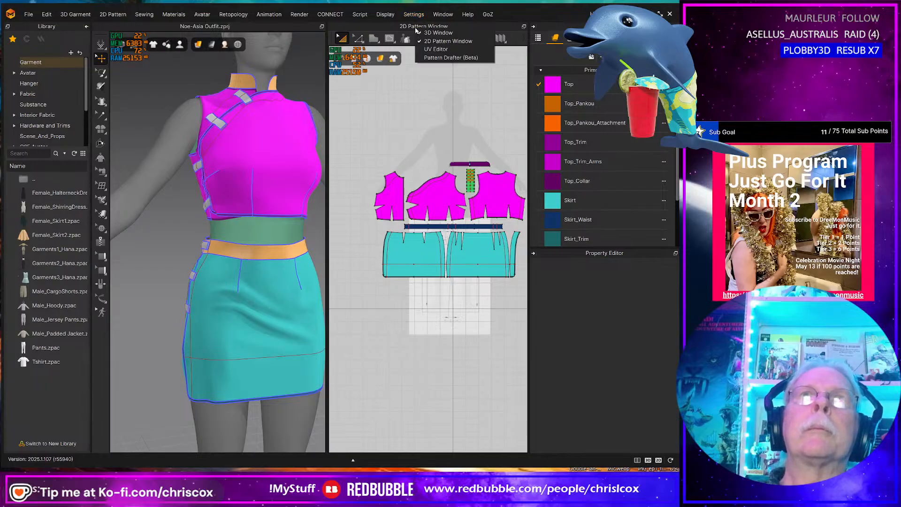
pyautogui.click(432, 50)
pyautogui.scroll(6, 457, 306)
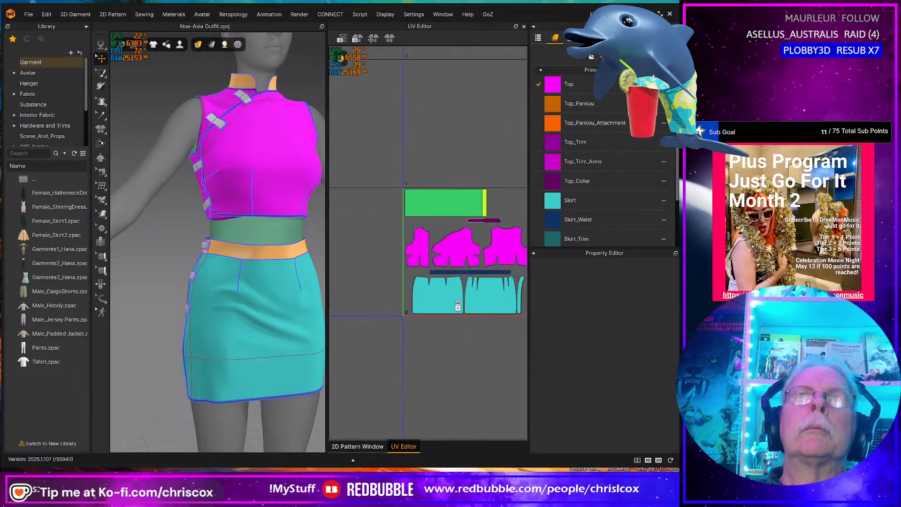
pyautogui.click(417, 27)
pyautogui.click(434, 37)
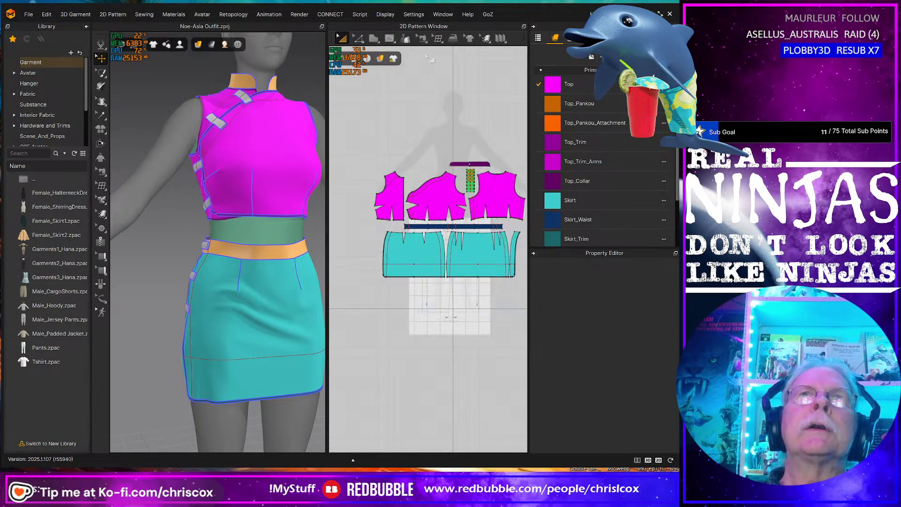
# Step: Inspect the mesh of the top and skirt patterns in Wireframe style and restore the Front Texture Surface style
pyautogui.click(380, 59)
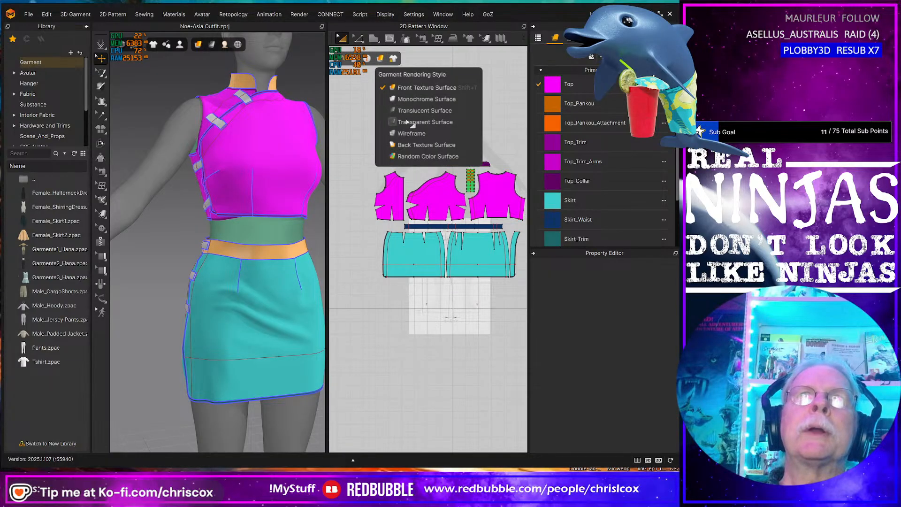
pyautogui.click(411, 133)
pyautogui.scroll(-5, 389, 193)
pyautogui.scroll(8, 384, 189)
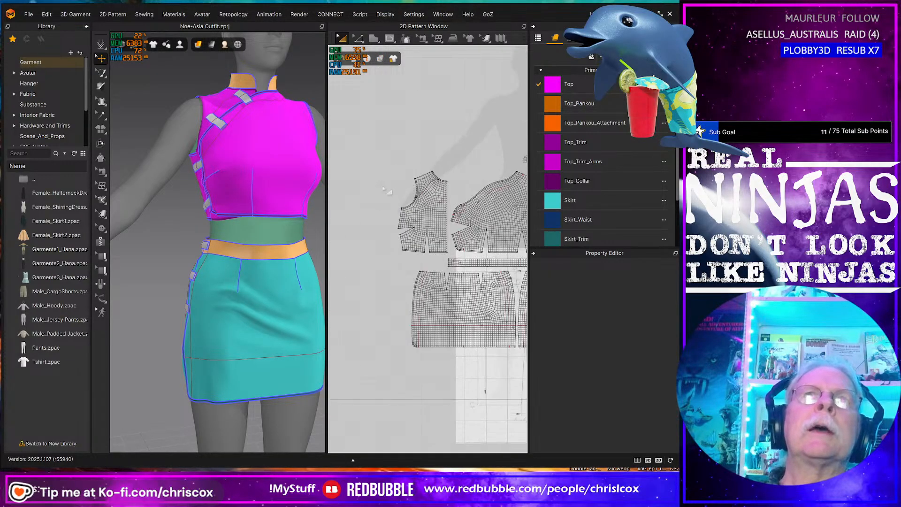
pyautogui.scroll(4, 384, 189)
pyautogui.scroll(4, 489, 222)
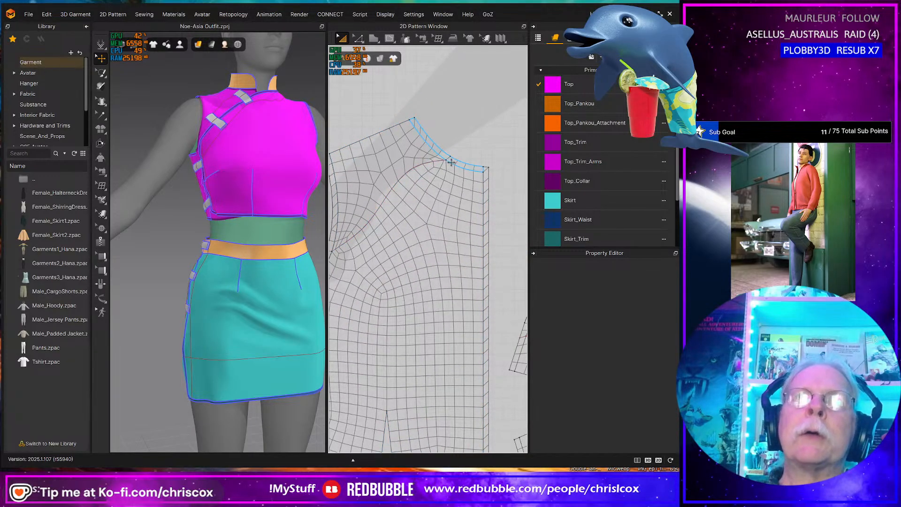
pyautogui.scroll(-8, 441, 190)
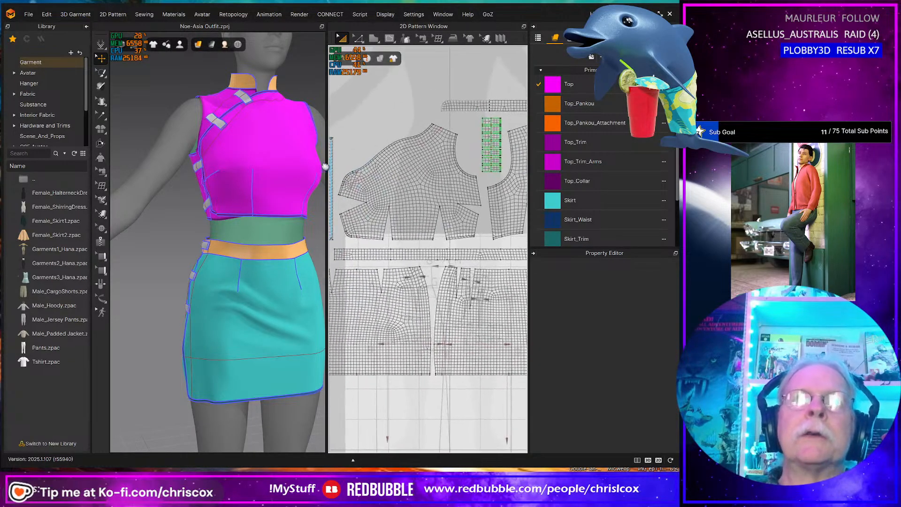
pyautogui.moveTo(325, 167); pyautogui.dragTo(325, 163, button='middle')
pyautogui.moveTo(430, 173); pyautogui.dragTo(383, 185, button='middle')
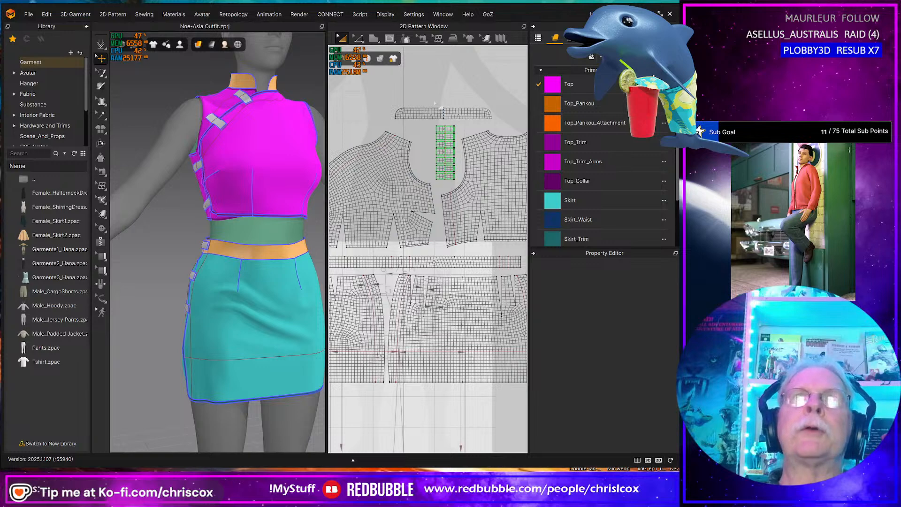
pyautogui.click(380, 59)
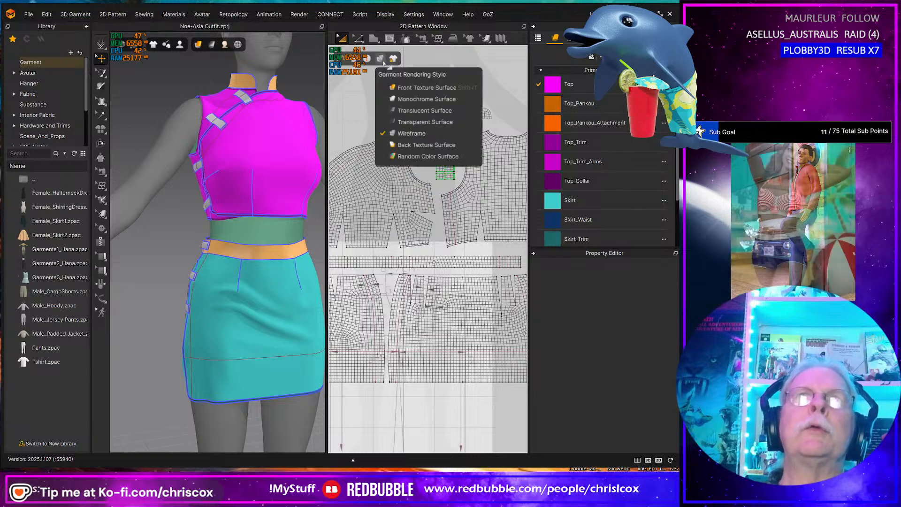
pyautogui.click(413, 88)
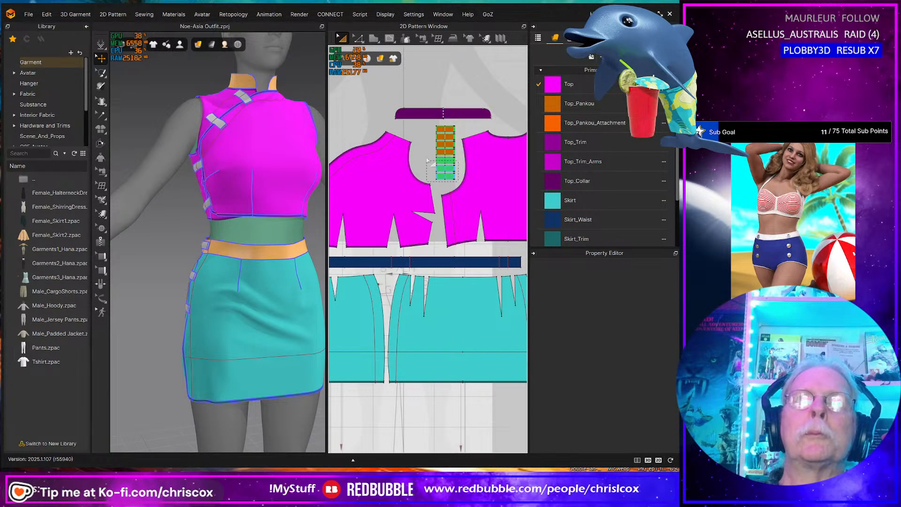
# Step: Move the skirt pankou pieces out of the top's neckline area to beside the skirt patterns and save the project
pyautogui.click(432, 163)
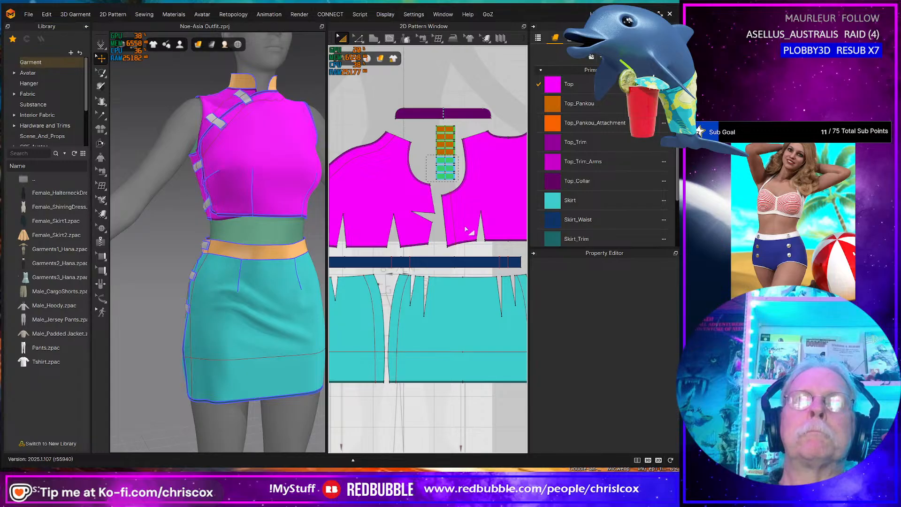
pyautogui.scroll(-3, 465, 229)
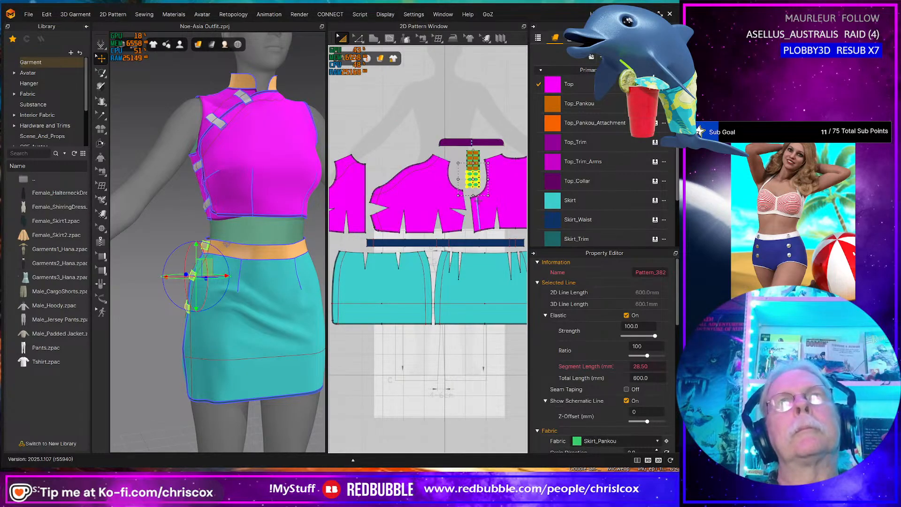
pyautogui.moveTo(476, 187); pyautogui.dragTo(356, 266)
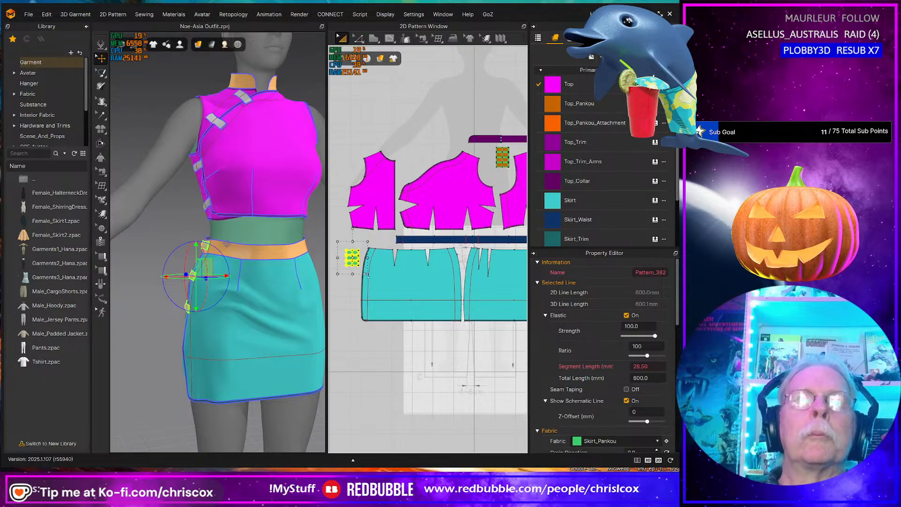
pyautogui.scroll(-5, 413, 302)
pyautogui.moveTo(419, 304); pyautogui.dragTo(410, 275, button='middle')
pyautogui.click(478, 312)
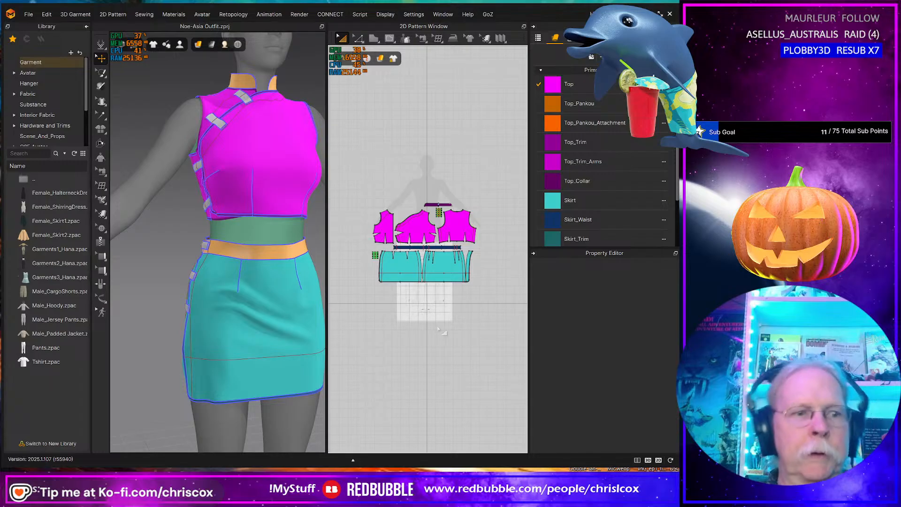
pyautogui.hotkey('ctrl', 's')
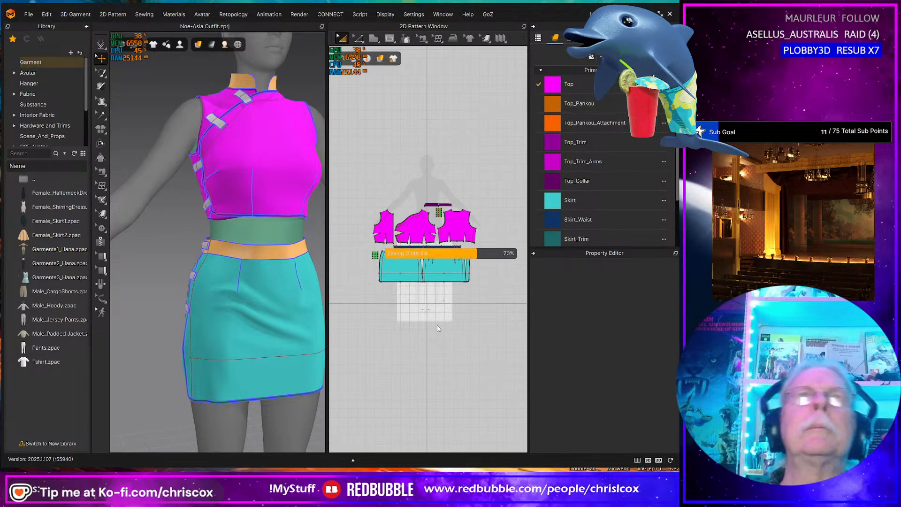
# Step: Set the gravity to 0 in the reopened project's simulation properties
pyautogui.rightClick(146, 346)
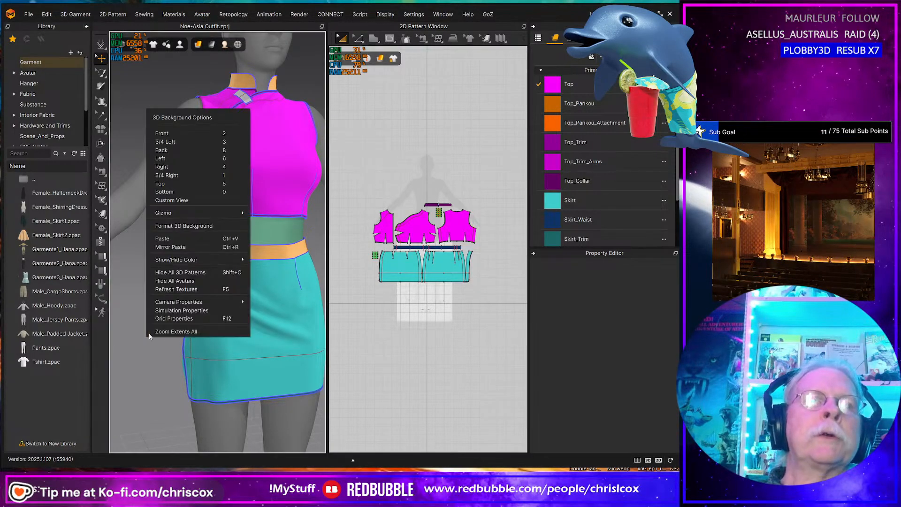
pyautogui.click(178, 311)
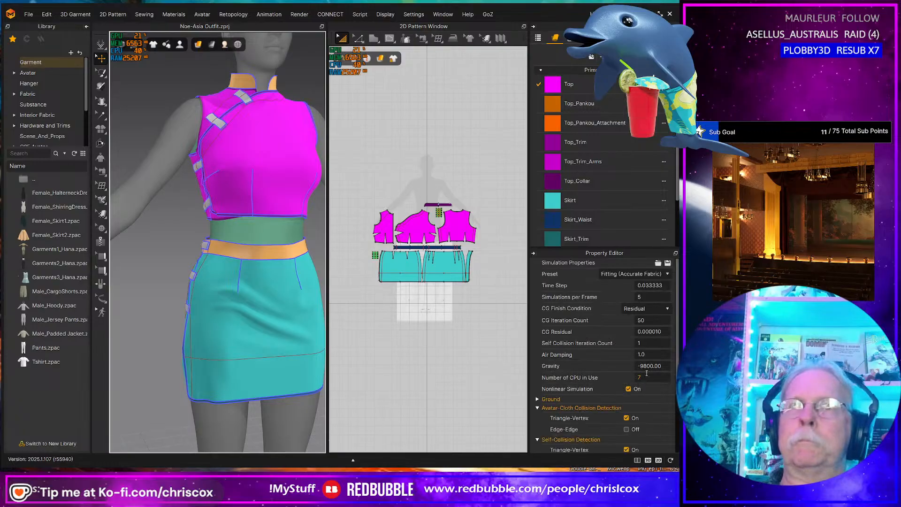
pyautogui.doubleClick(649, 366)
pyautogui.write('0')
pyautogui.press('Return')
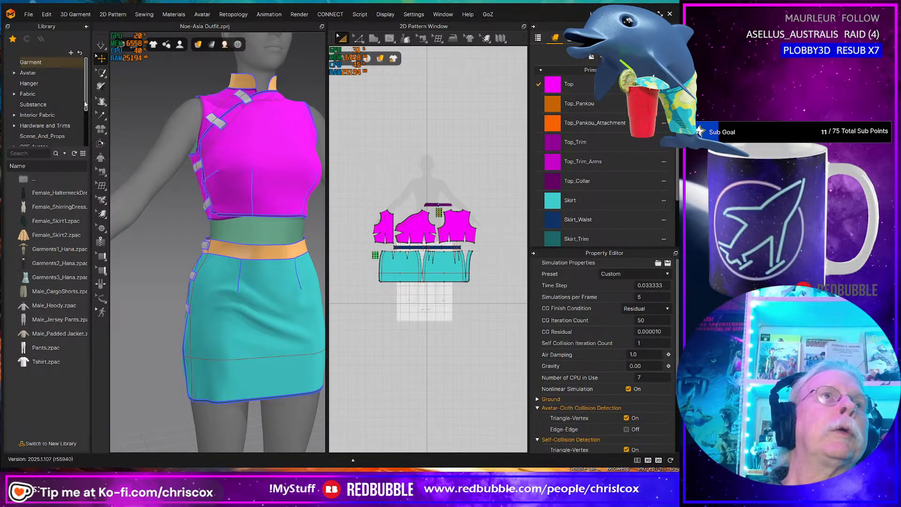
# Step: Load G9 Base.avt from the G9 Avatars library as a morph target with a morphing frame count of 30, ending with the simulation stopped
pyautogui.scroll(-2, 81, 105)
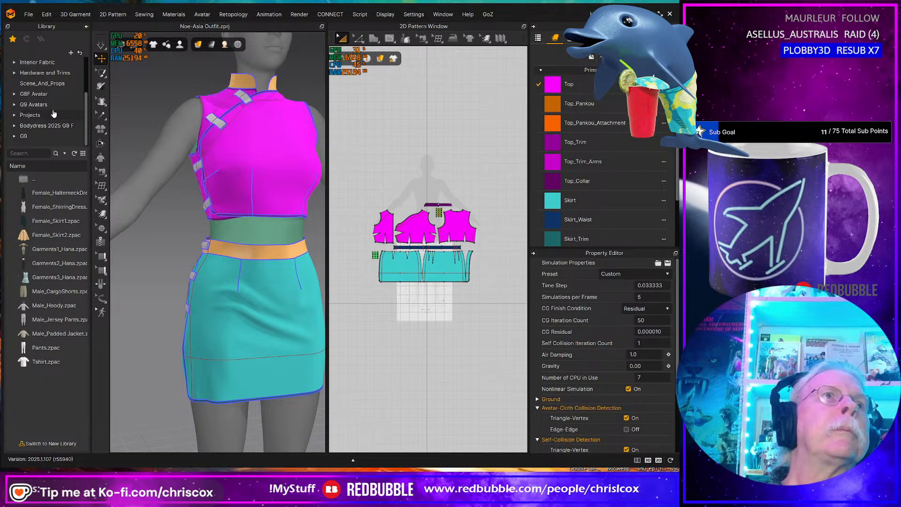
pyautogui.click(52, 105)
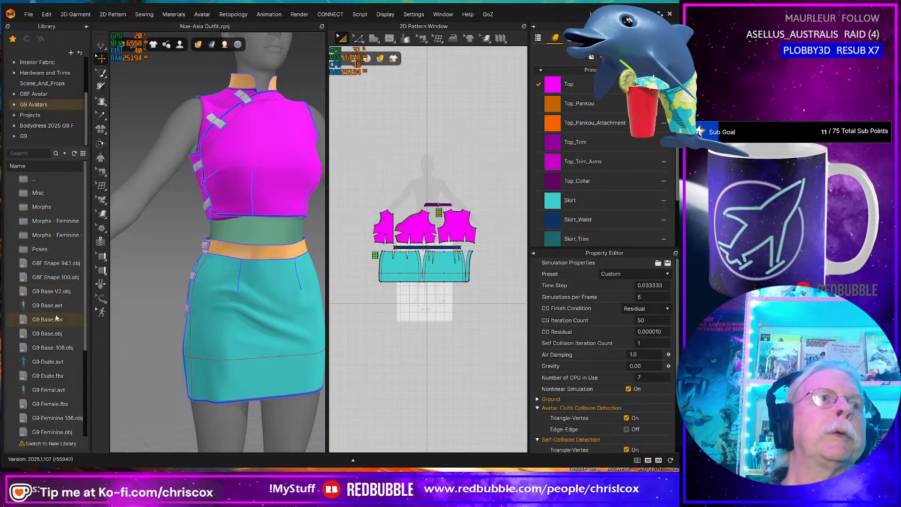
pyautogui.rightClick(45, 306)
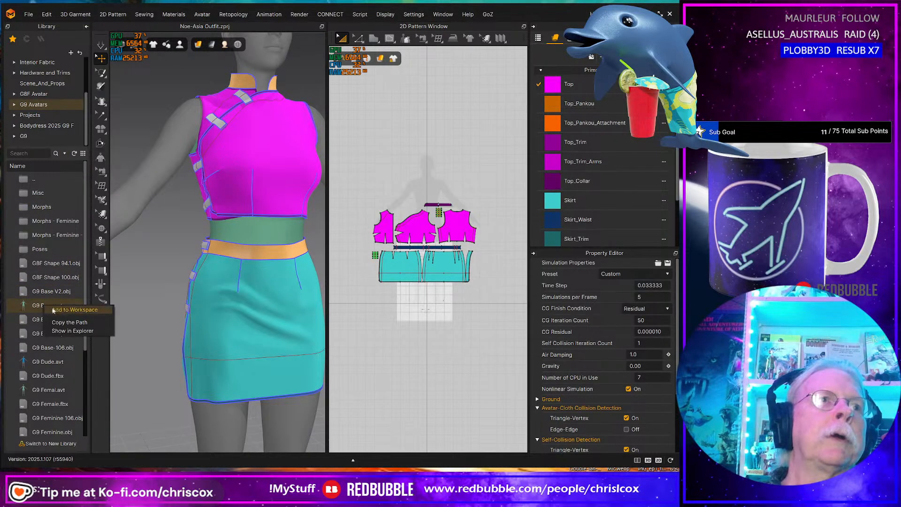
pyautogui.click(71, 309)
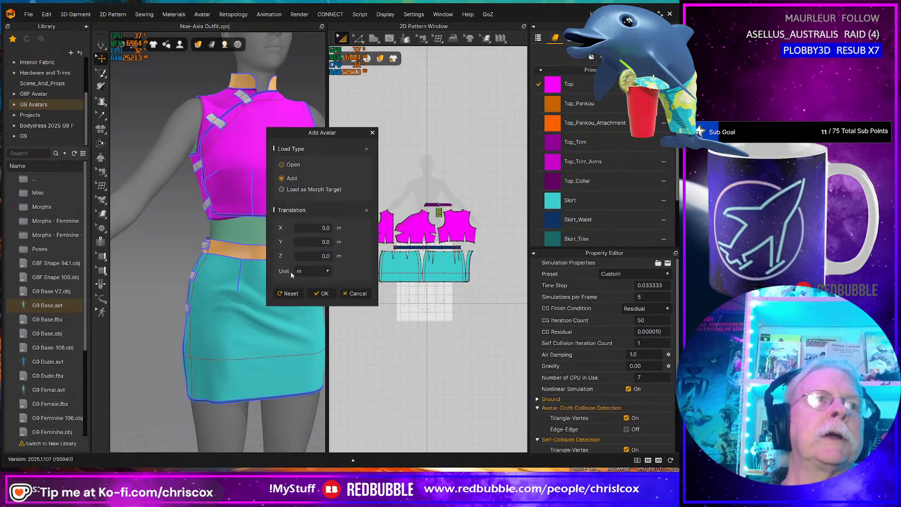
pyautogui.click(297, 189)
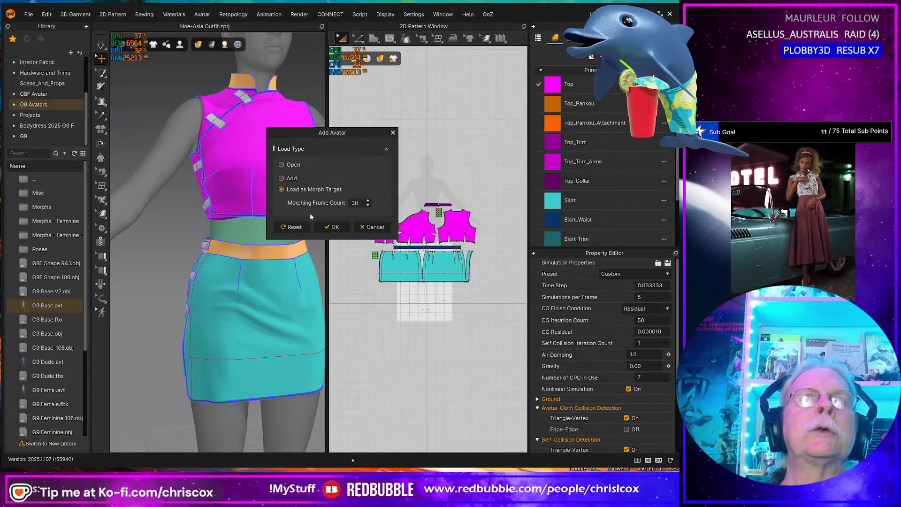
pyautogui.click(332, 227)
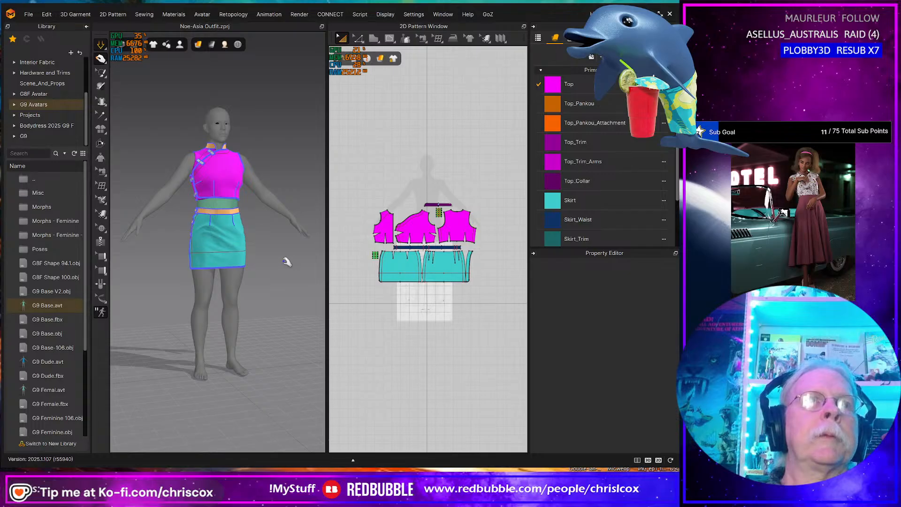
pyautogui.press('space')
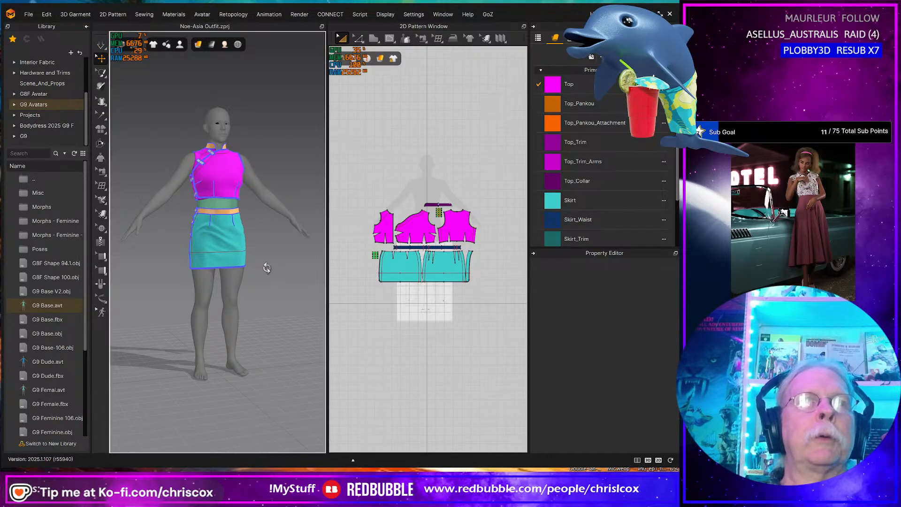
# Step: Set the gravity to -9800 in the simulation properties and start the simulation
pyautogui.rightClick(268, 271)
pyautogui.click(316, 468)
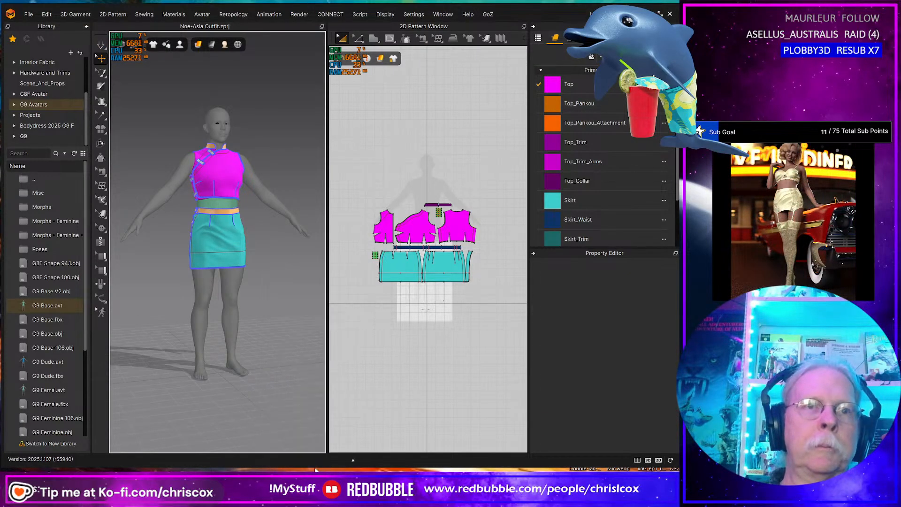
pyautogui.doubleClick(647, 365)
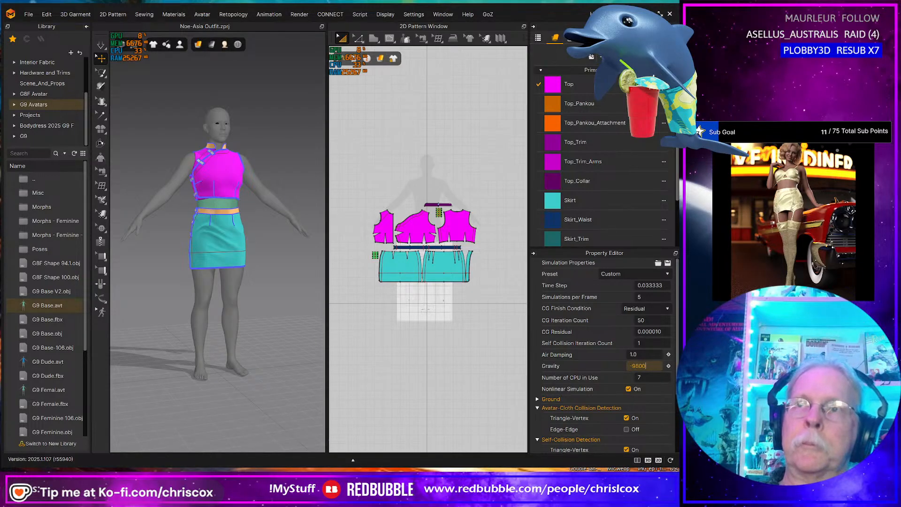
pyautogui.write('-9800')
pyautogui.press('Return')
pyautogui.press('space')
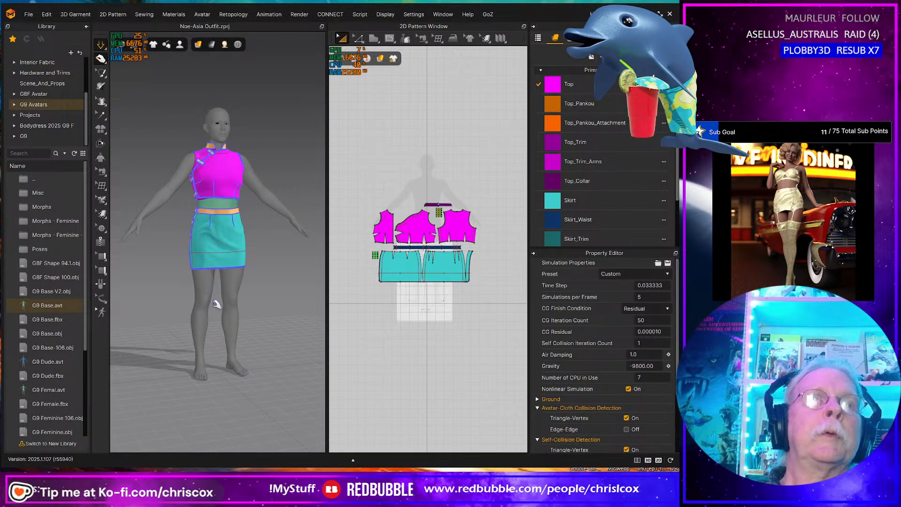
# Step: Tug the upper edge of the skirt waistband's overlap at the side closure into place while the simulation runs
pyautogui.click(202, 266)
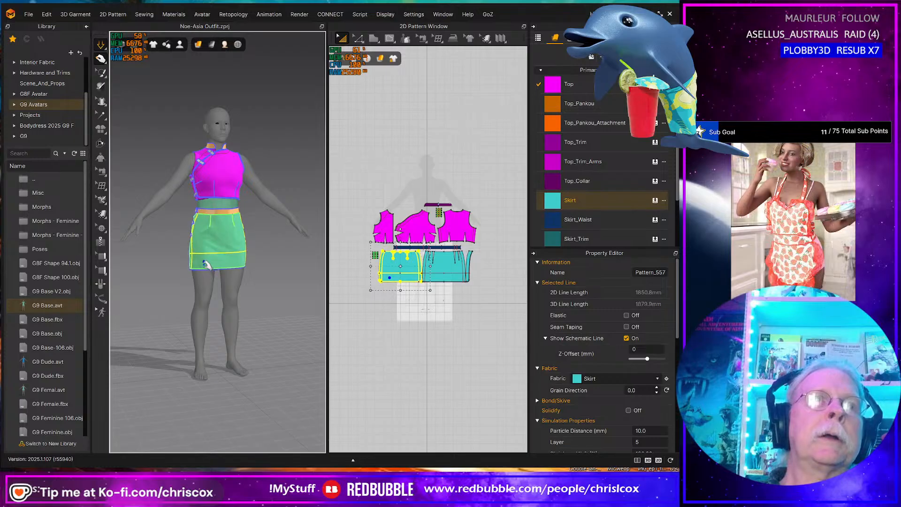
pyautogui.scroll(5, 202, 263)
pyautogui.moveTo(216, 251); pyautogui.dragTo(303, 257, button='right')
pyautogui.scroll(3, 312, 216)
pyautogui.moveTo(314, 208); pyautogui.dragTo(303, 293, button='middle')
pyautogui.moveTo(302, 294); pyautogui.dragTo(261, 292, button='right')
pyautogui.scroll(2, 223, 263)
pyautogui.scroll(3, 223, 263)
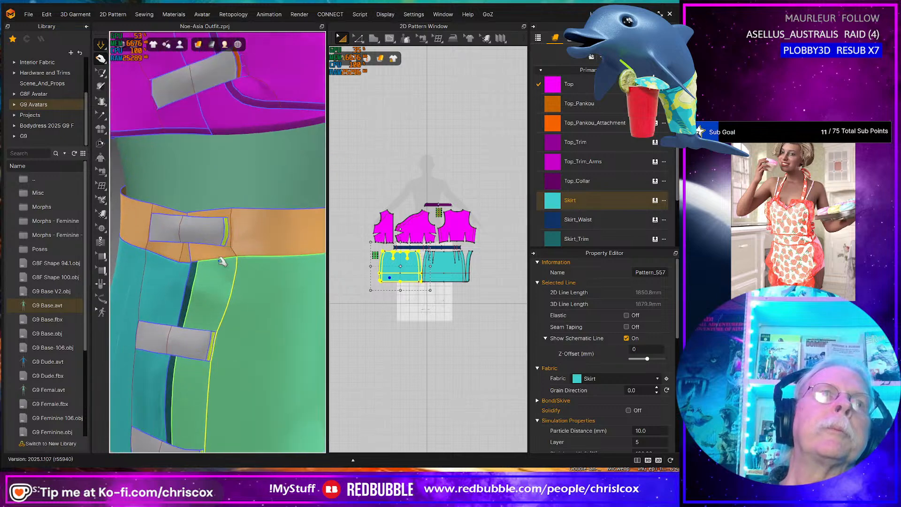
pyautogui.moveTo(223, 261)
pyautogui.mouseDown(button='right')
pyautogui.moveTo(216, 277)
pyautogui.moveTo(171, 282)
pyautogui.moveTo(231, 270)
pyautogui.mouseUp(button='right')
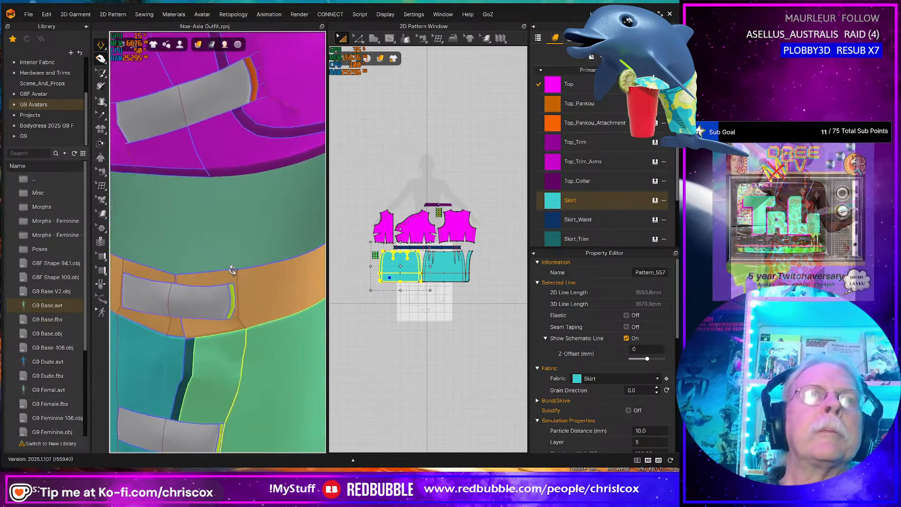
pyautogui.click(174, 273)
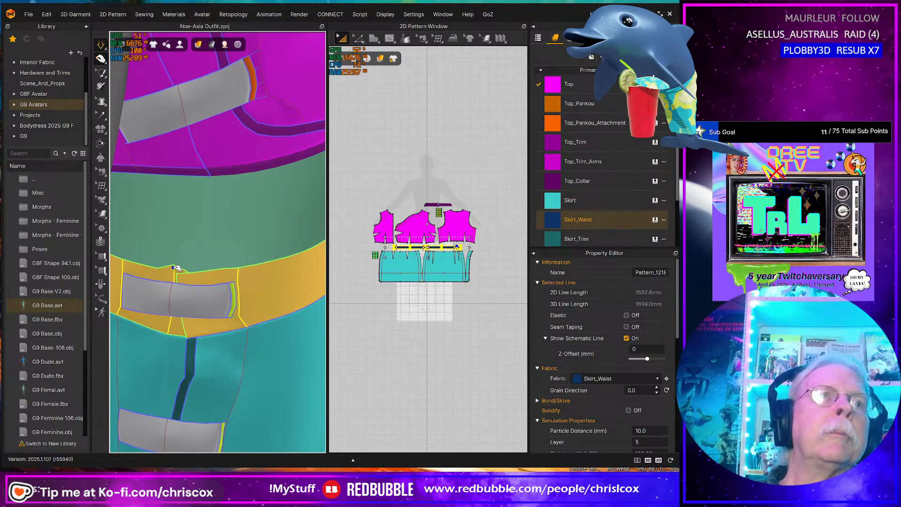
pyautogui.moveTo(201, 268); pyautogui.dragTo(143, 278, button='right')
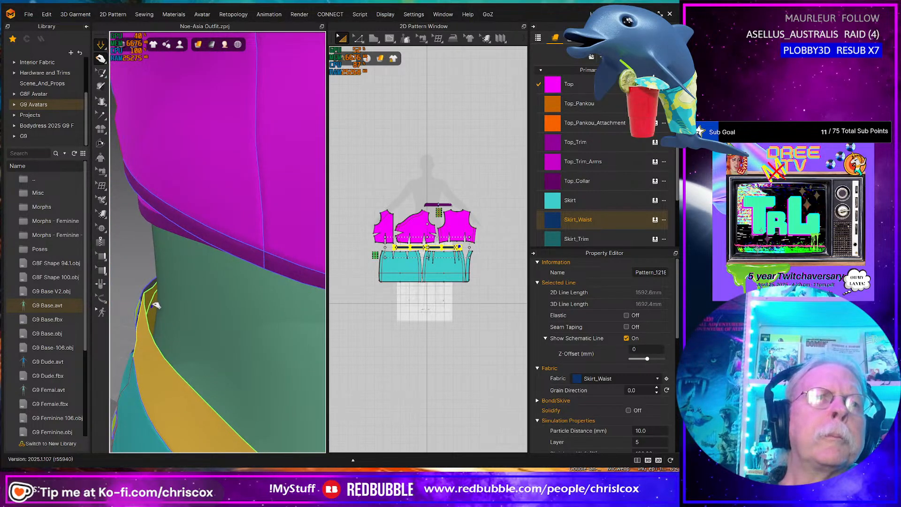
pyautogui.moveTo(160, 287)
pyautogui.mouseDown(button='right')
pyautogui.moveTo(144, 240)
pyautogui.moveTo(169, 237)
pyautogui.moveTo(216, 300)
pyautogui.moveTo(153, 284)
pyautogui.mouseUp(button='right')
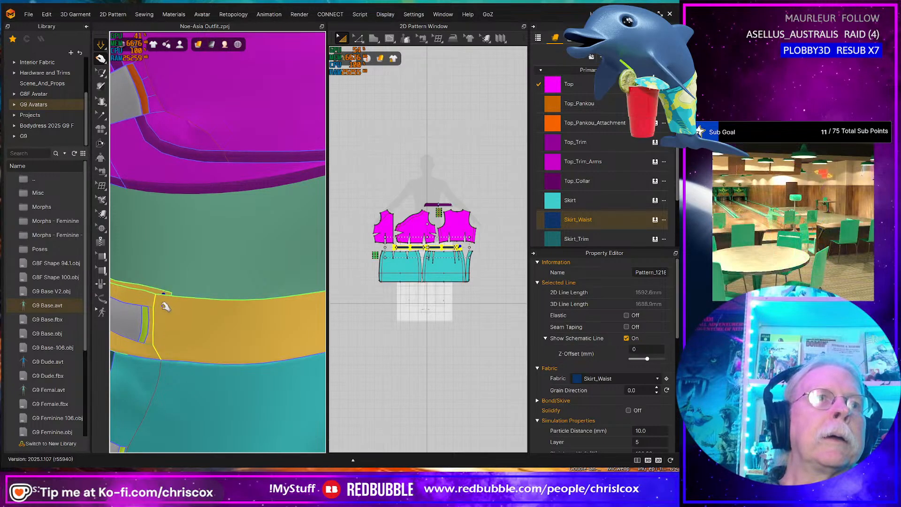
pyautogui.moveTo(165, 291); pyautogui.dragTo(225, 313, button='right')
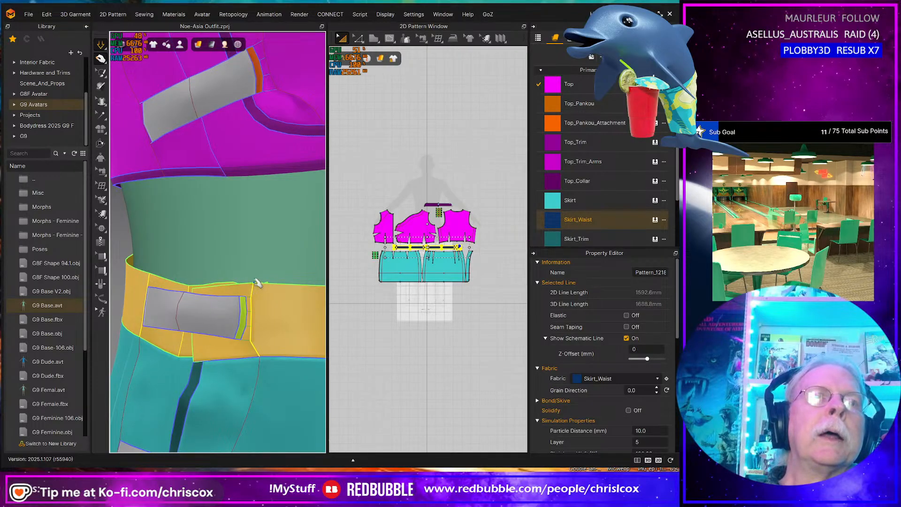
# Step: Pull the waistband's lower overlap edge up under the pankou so that it lines up with the skirt opening
pyautogui.moveTo(189, 360); pyautogui.dragTo(188, 340)
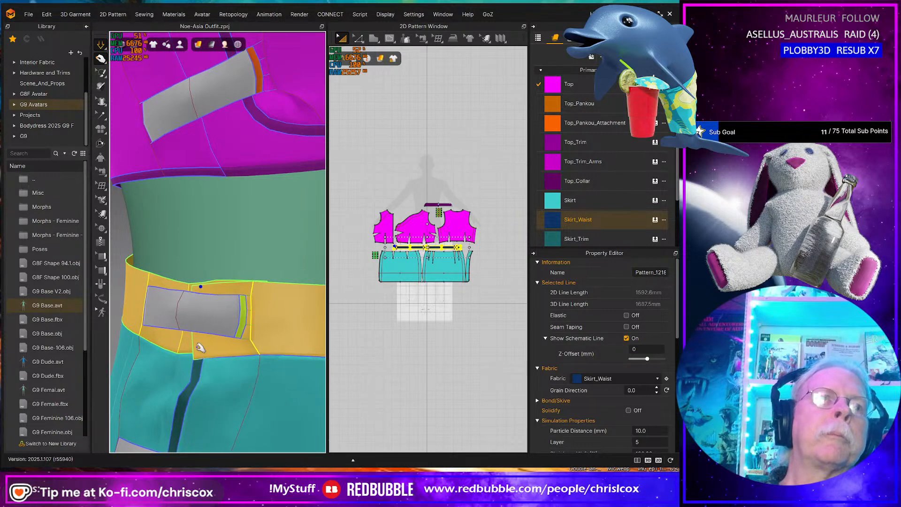
pyautogui.moveTo(198, 347); pyautogui.dragTo(182, 336)
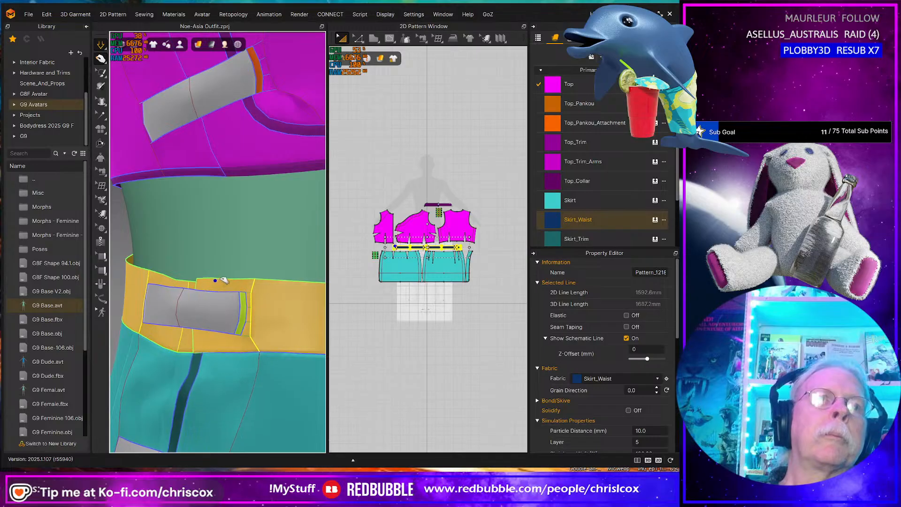
pyautogui.click(200, 310)
pyautogui.scroll(-2, 202, 314)
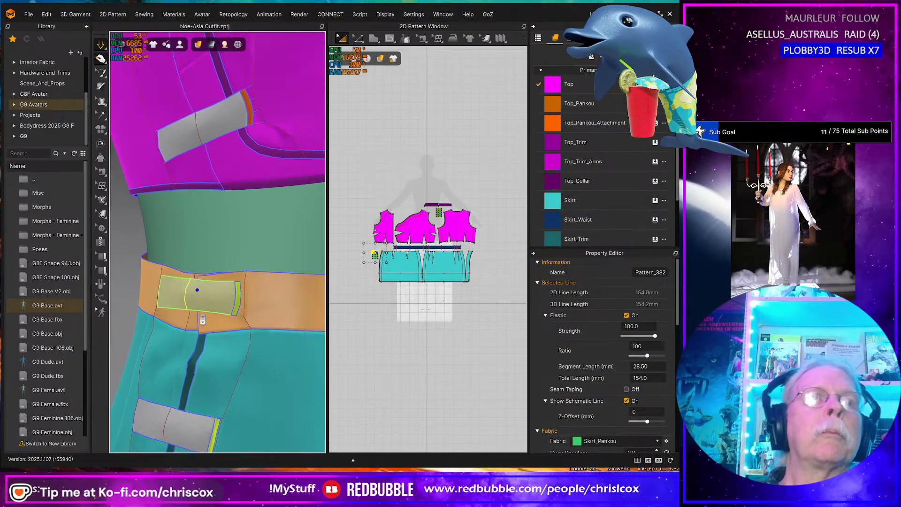
pyautogui.click(206, 332)
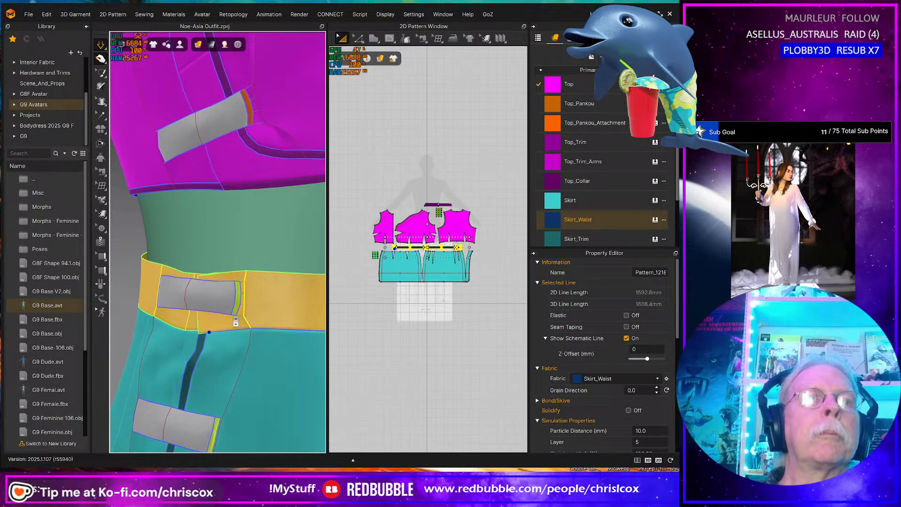
pyautogui.scroll(-2, 237, 314)
pyautogui.scroll(-2, 237, 314)
# Step: Tug the top's front panel, its lower trim corner and the lowest pankou at the side closure to smooth the overlap
pyautogui.click(245, 194)
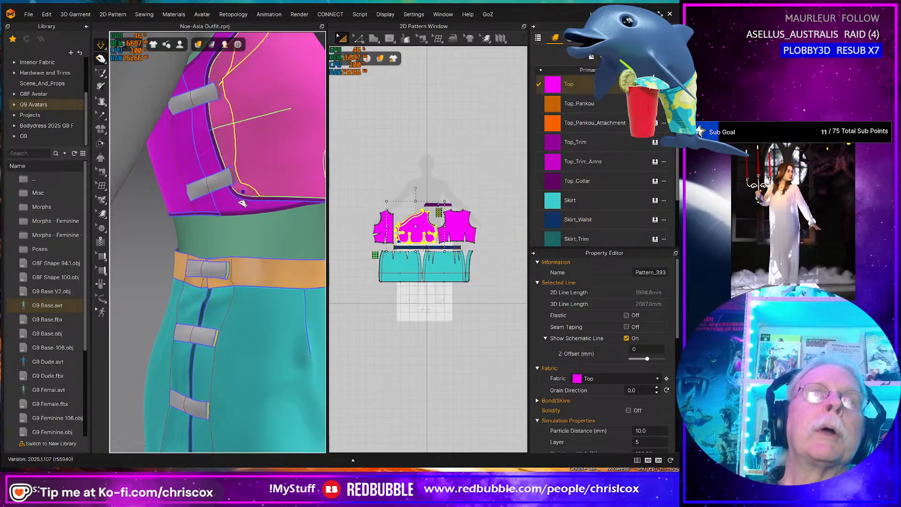
pyautogui.moveTo(256, 172); pyautogui.dragTo(266, 169)
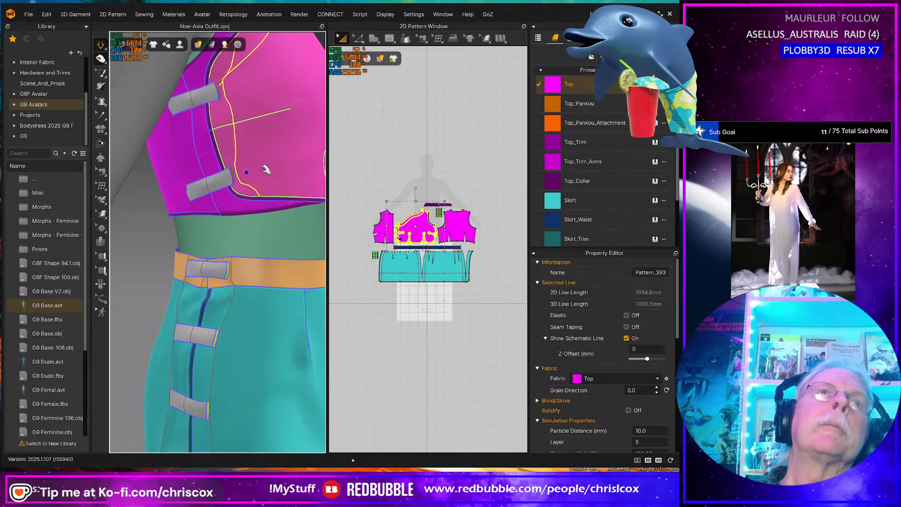
pyautogui.scroll(1, 265, 168)
pyautogui.moveTo(264, 165); pyautogui.dragTo(257, 168, button='middle')
pyautogui.moveTo(256, 168); pyautogui.dragTo(254, 164, button='right')
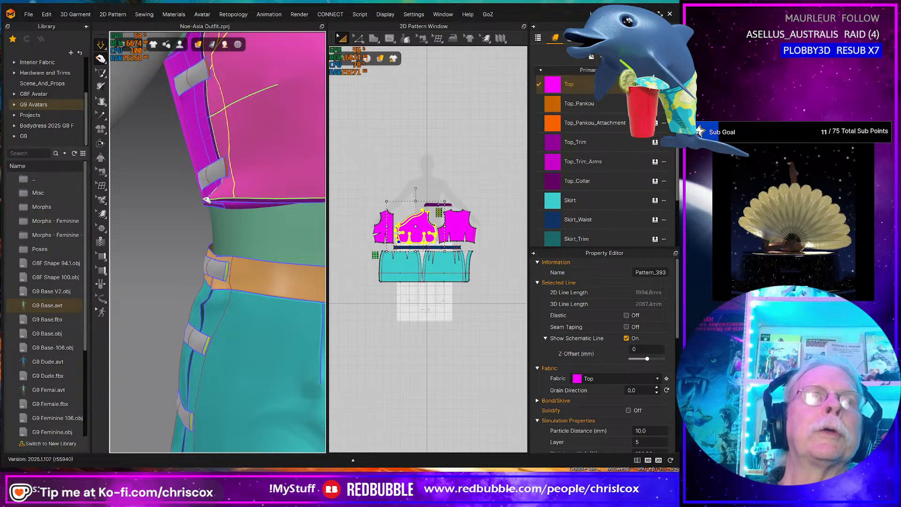
pyautogui.moveTo(201, 203); pyautogui.dragTo(246, 196, button='right')
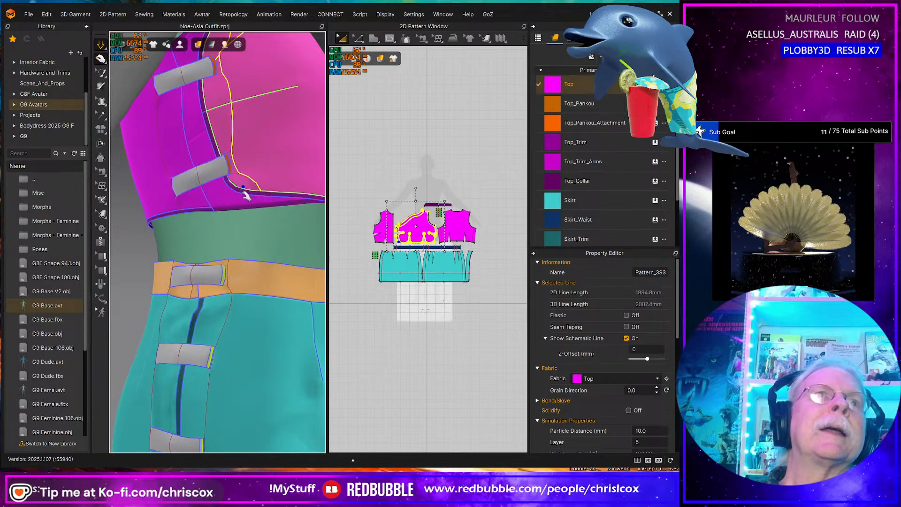
pyautogui.moveTo(242, 185)
pyautogui.mouseDown()
pyautogui.moveTo(214, 202)
pyautogui.moveTo(239, 187)
pyautogui.mouseUp()
pyautogui.click(239, 192)
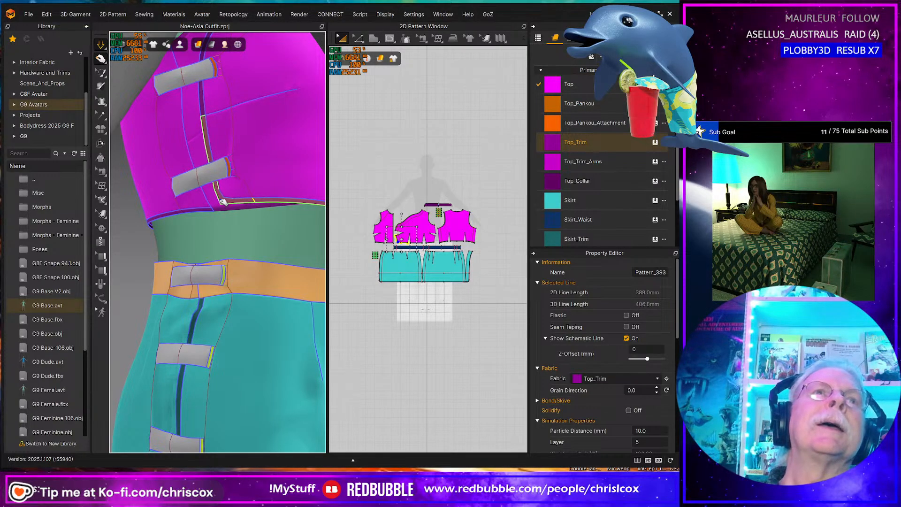
pyautogui.moveTo(222, 202); pyautogui.dragTo(269, 189)
pyautogui.moveTo(223, 164); pyautogui.dragTo(249, 160)
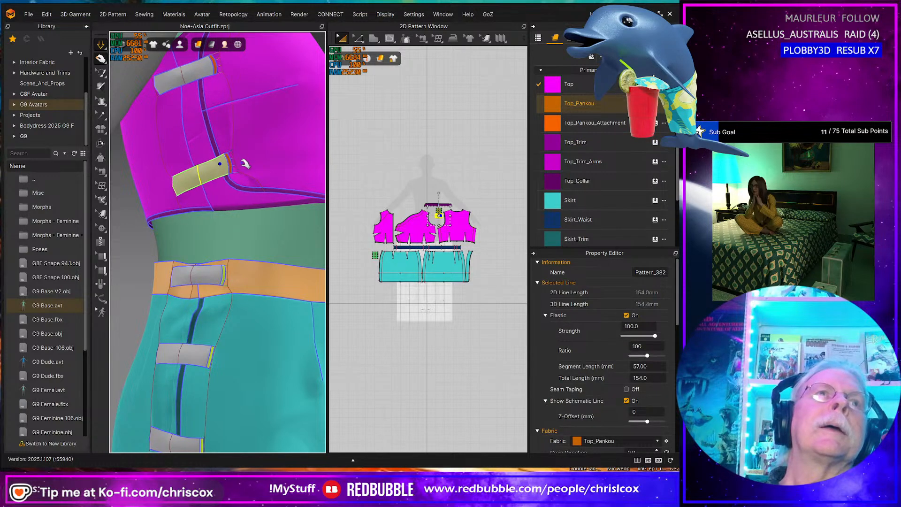
# Step: Review the draped outfit from the front and tug the skirt's front panel
pyautogui.scroll(-3, 250, 163)
pyautogui.moveTo(252, 163); pyautogui.dragTo(262, 179, button='right')
pyautogui.scroll(-5, 248, 183)
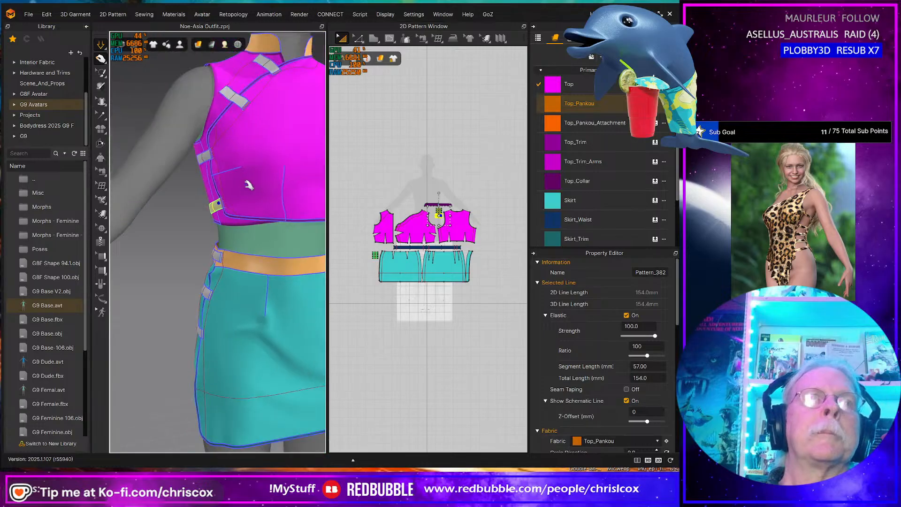
pyautogui.moveTo(255, 179); pyautogui.dragTo(258, 229, button='middle')
pyautogui.moveTo(258, 229); pyautogui.dragTo(248, 233, button='right')
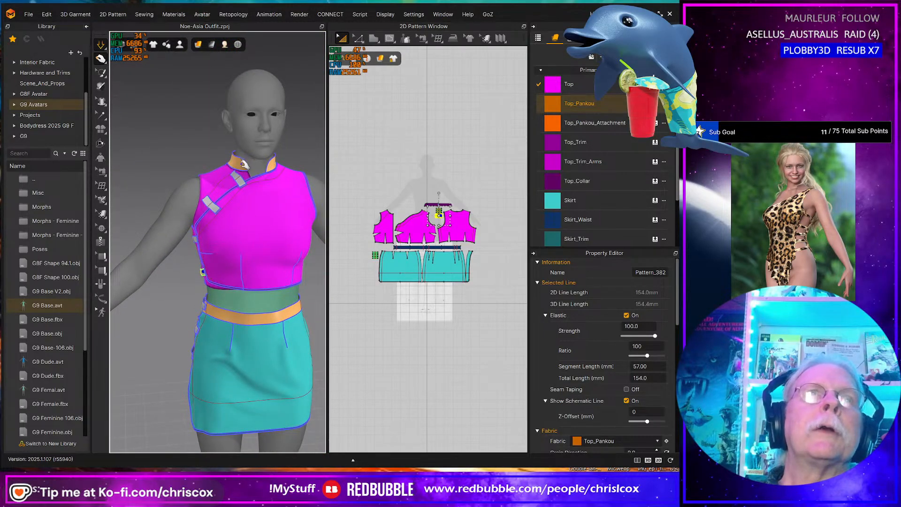
pyautogui.moveTo(244, 164); pyautogui.dragTo(355, 164, button='right')
pyautogui.moveTo(281, 226); pyautogui.dragTo(162, 380, button='right')
pyautogui.click(248, 388)
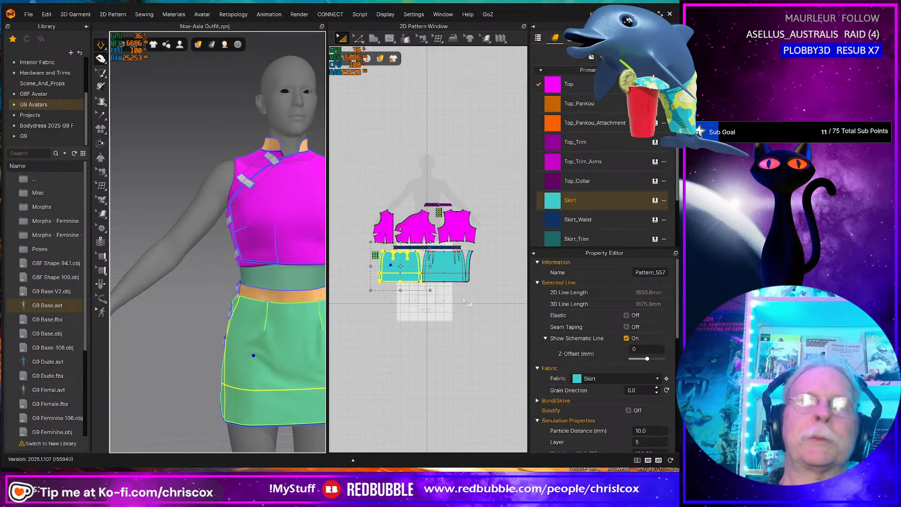
# Step: Select all the skirt patterns with their waistband and pankou pieces in the 2D Pattern Window and stop the simulation
pyautogui.click(490, 296)
pyautogui.moveTo(362, 273); pyautogui.dragTo(364, 250)
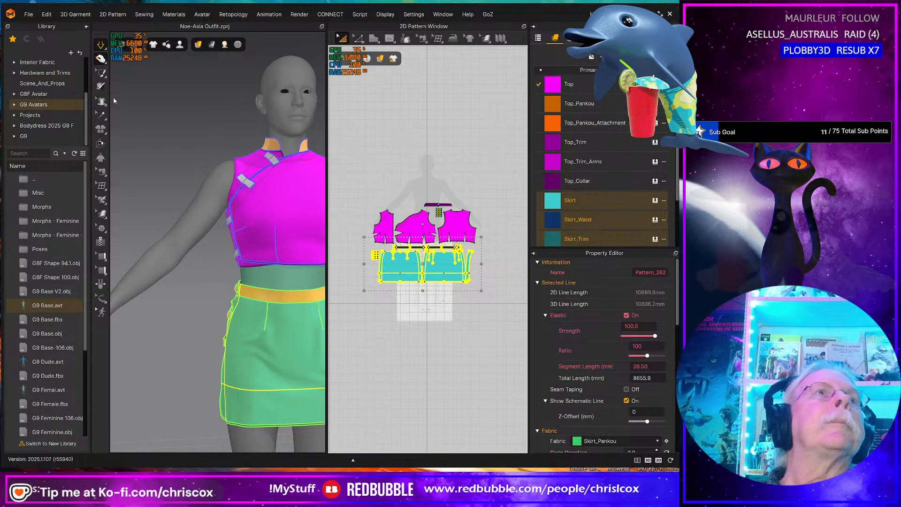
pyautogui.click(101, 45)
# Step: Export the selected skirt patterns as NeoAsia Skirt G9.obj in the Neo-Asia WIP folder, keeping the current OBJ export options
pyautogui.click(28, 14)
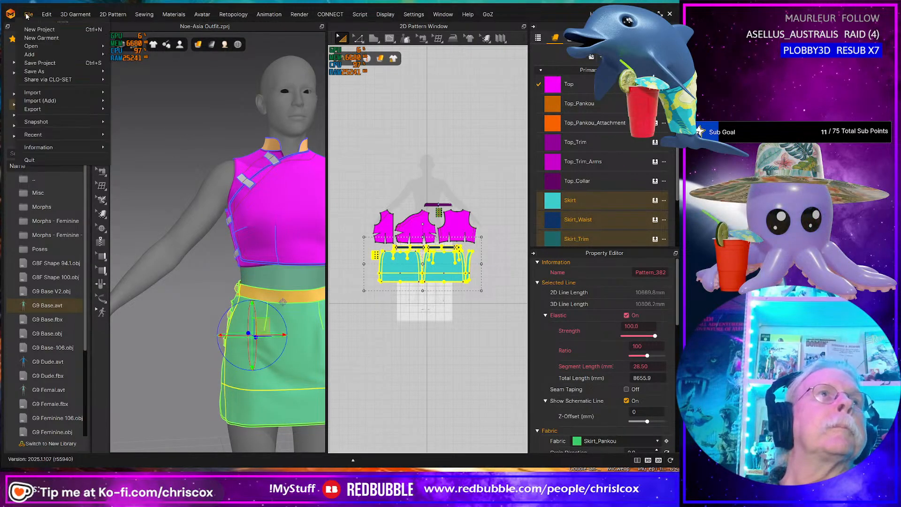
pyautogui.moveTo(47, 109)
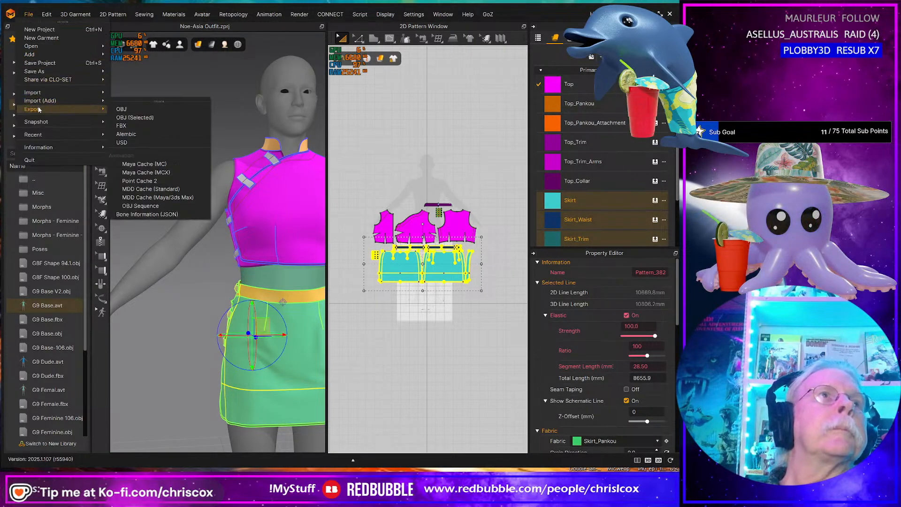
pyautogui.click(140, 118)
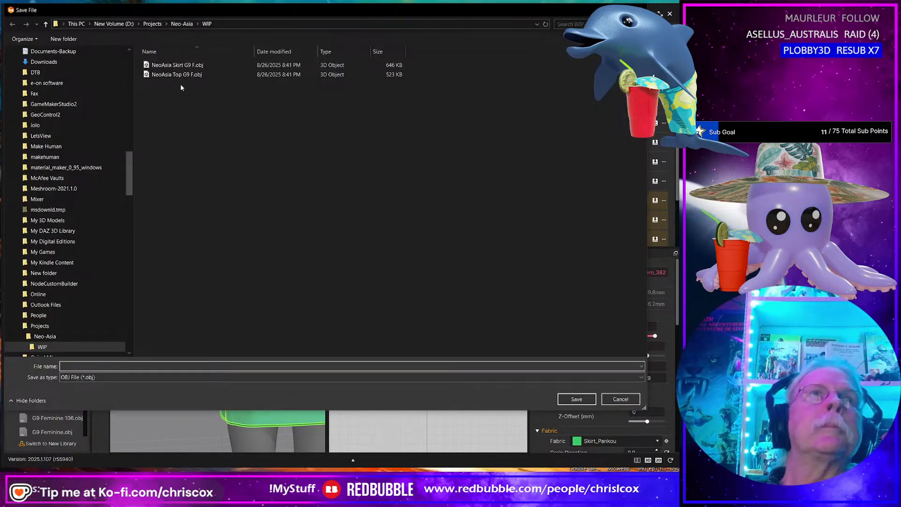
pyautogui.click(99, 366)
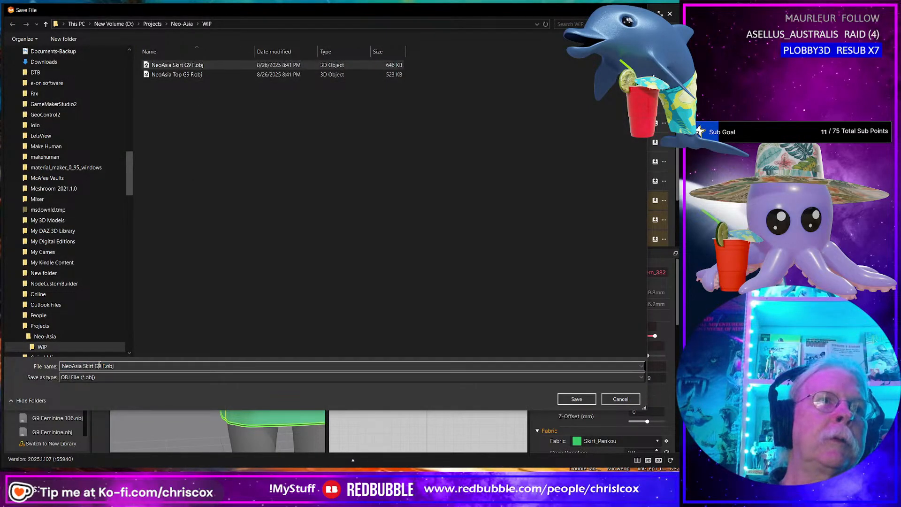
pyautogui.press('Right')
pyautogui.hotkey('shift', 'End')
pyautogui.press('Delete')
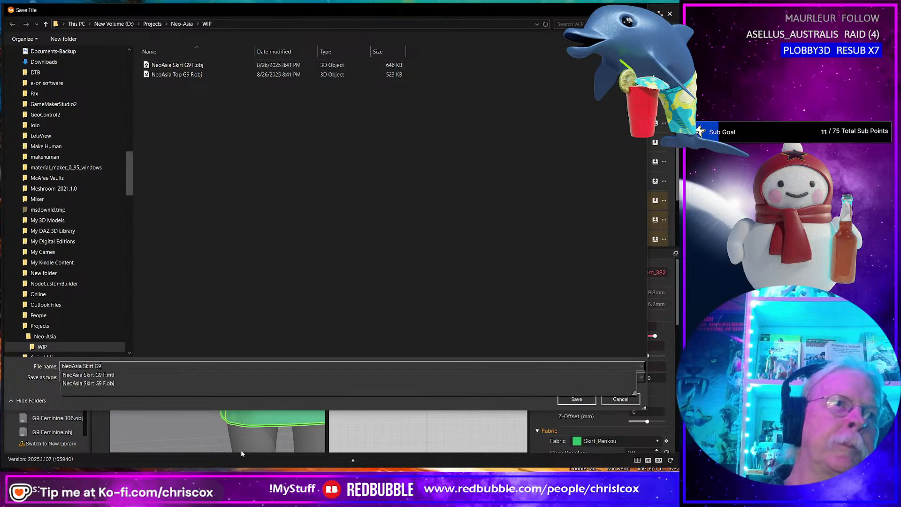
pyautogui.press('Return')
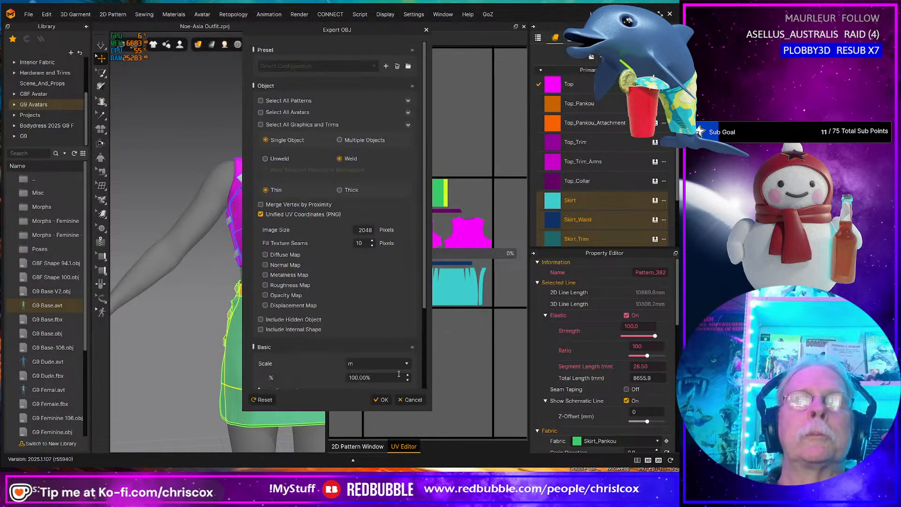
pyautogui.click(383, 400)
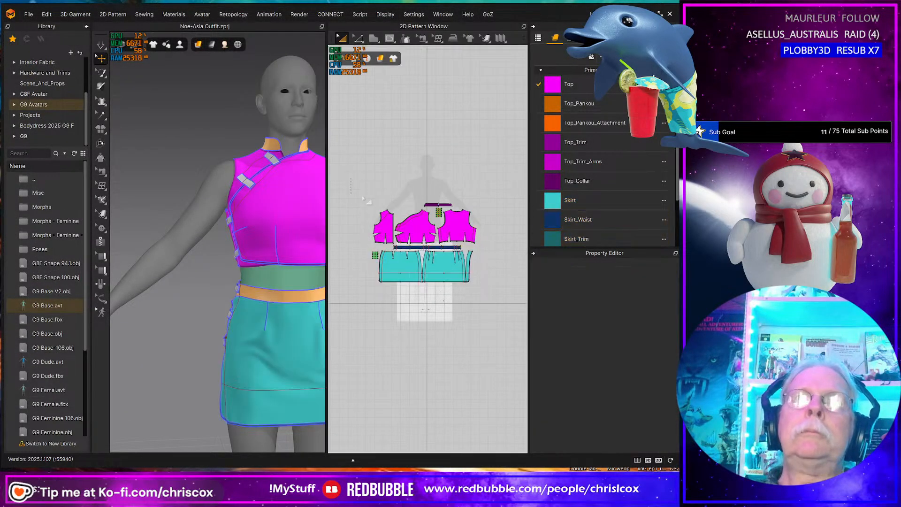
# Step: Select all the top's patterns in the 2D Pattern Window and export them as NeoAsia Top G9.obj in the WIP folder
pyautogui.moveTo(467, 238); pyautogui.dragTo(488, 248)
pyautogui.click(27, 14)
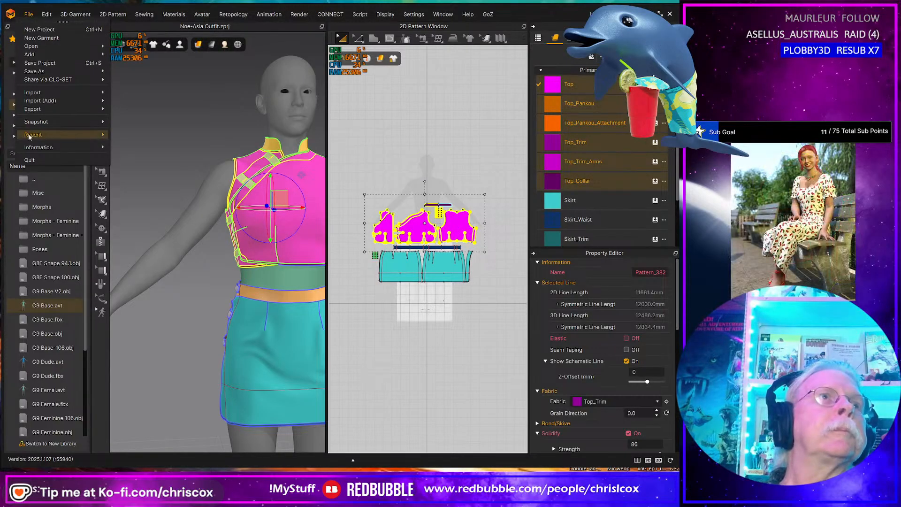
pyautogui.moveTo(35, 111)
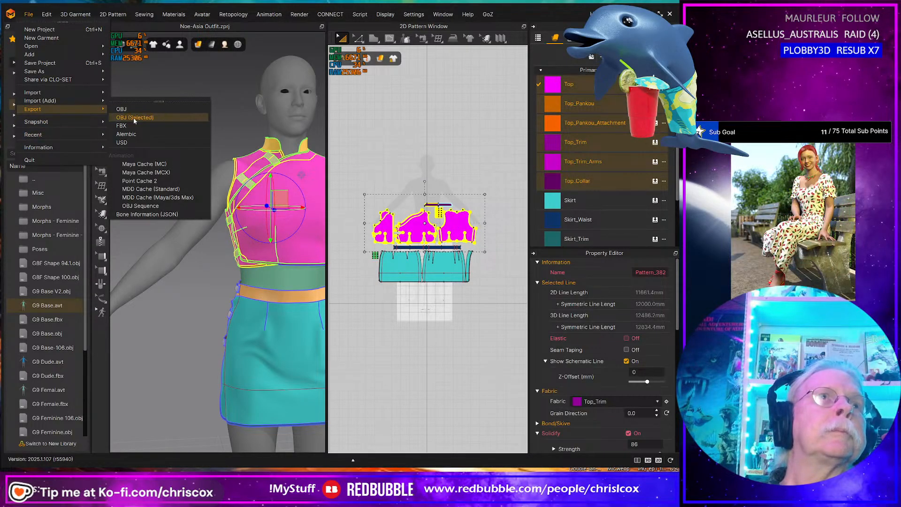
pyautogui.click(127, 58)
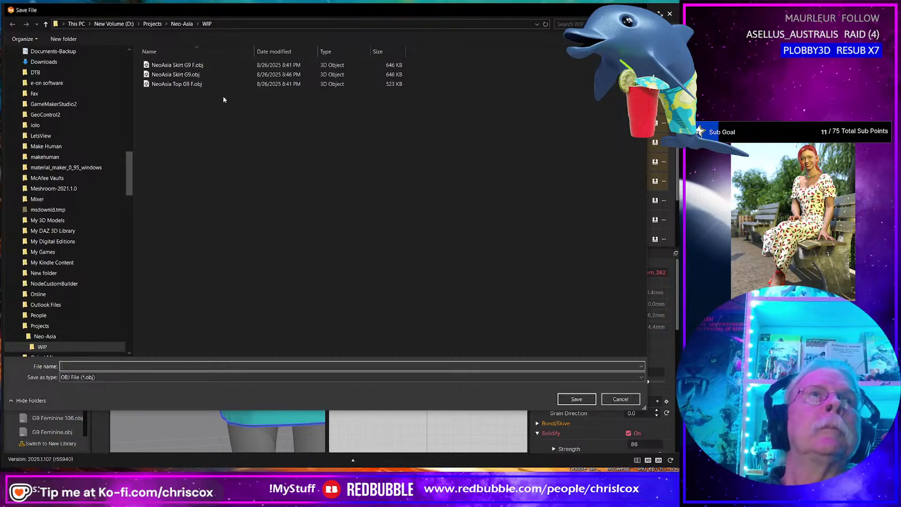
pyautogui.click(181, 84)
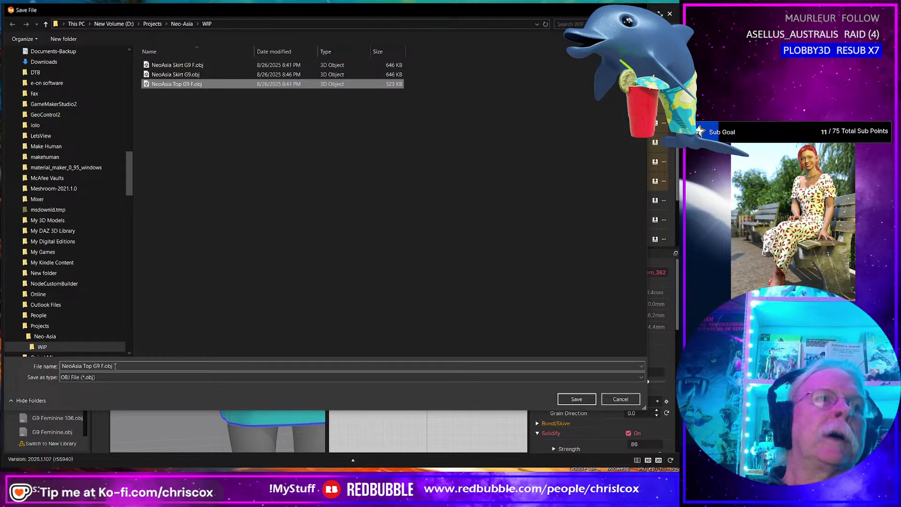
pyautogui.click(99, 367)
pyautogui.click(100, 367)
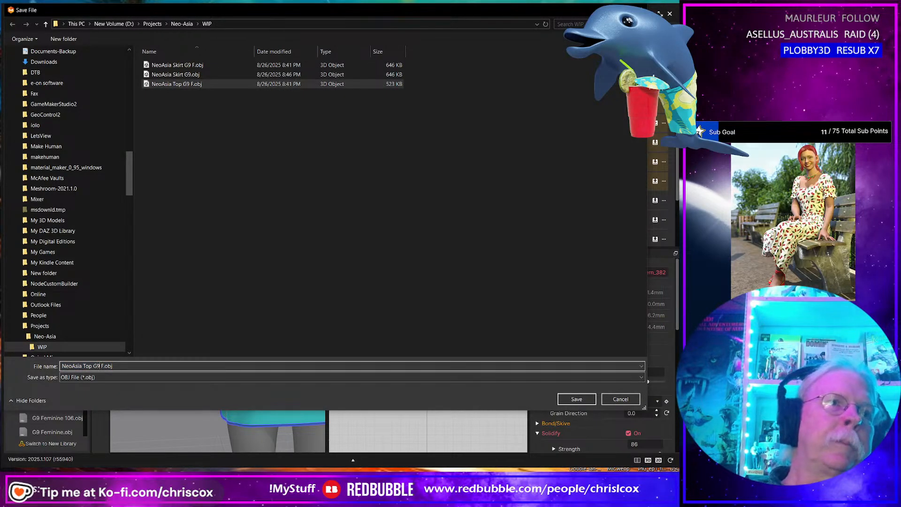
pyautogui.press('Return')
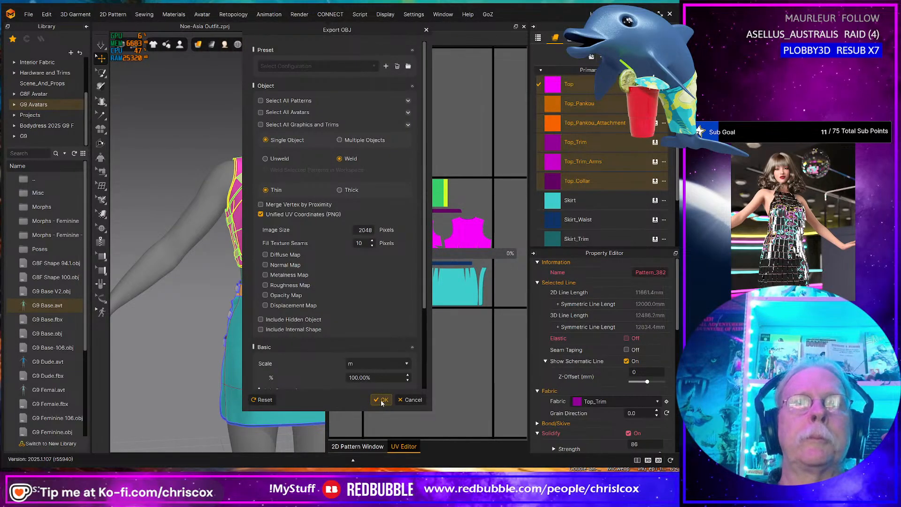
pyautogui.click(383, 400)
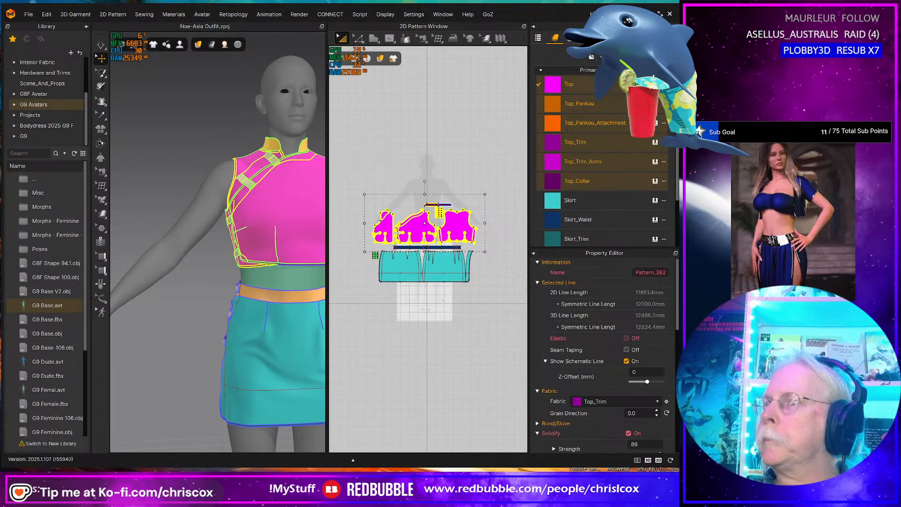
# Step: Switch to Daz Studio, open the Startup-6-2022 scene and load the Genesis 9 Favorites figure
pyautogui.click(437, 498)
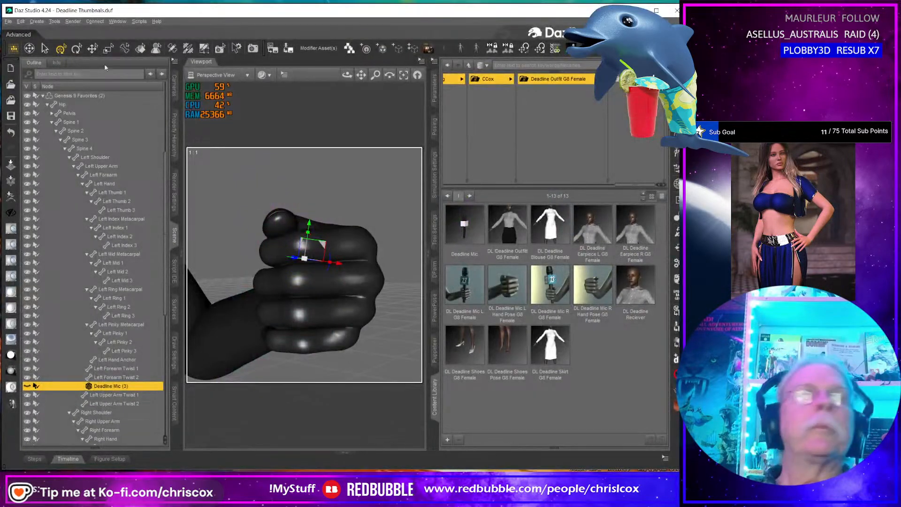
pyautogui.click(8, 21)
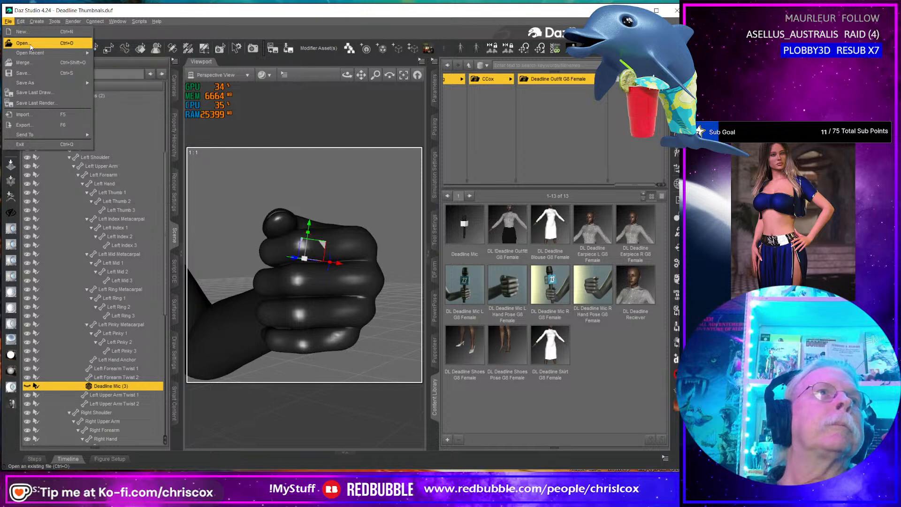
pyautogui.click(28, 32)
pyautogui.doubleClick(72, 144)
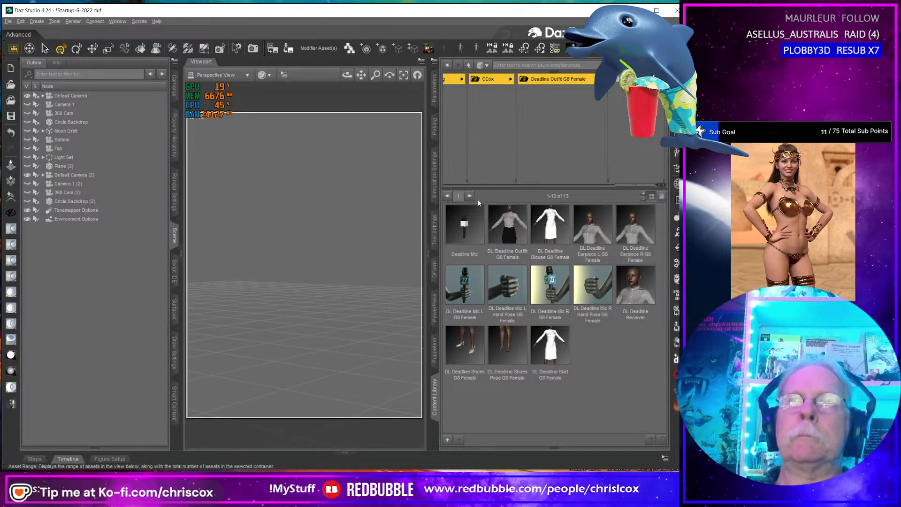
pyautogui.click(442, 49)
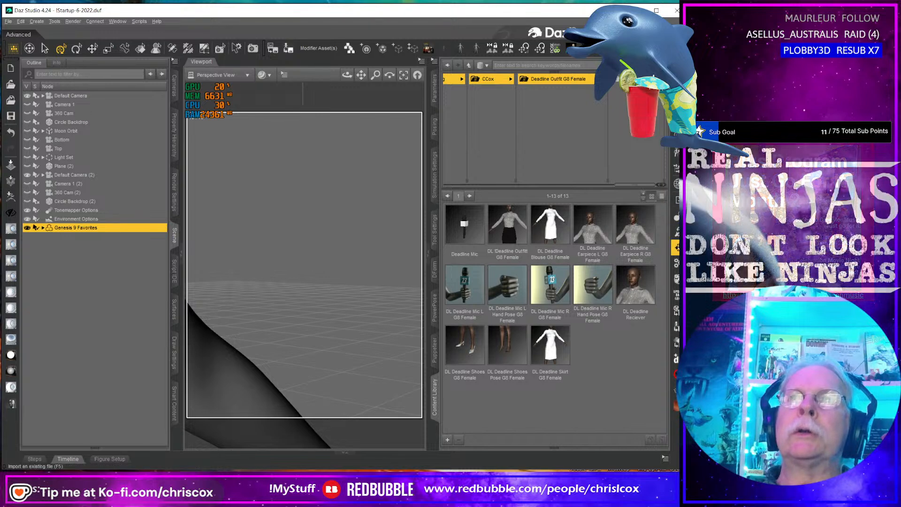
# Step: Import NeoAsia Top G9.obj from the Neo-Asia project's WIP folder with the current OBJ import options
pyautogui.hotkey('ctrl', 'i')
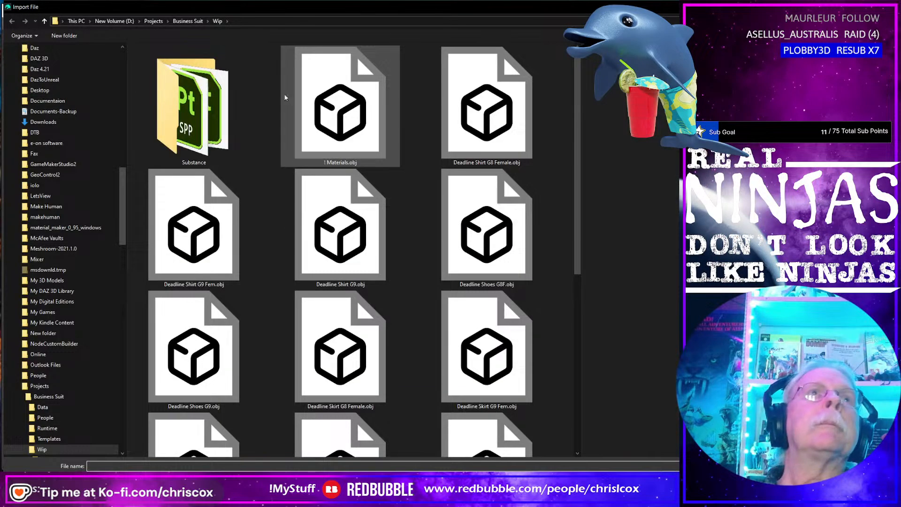
pyautogui.click(154, 21)
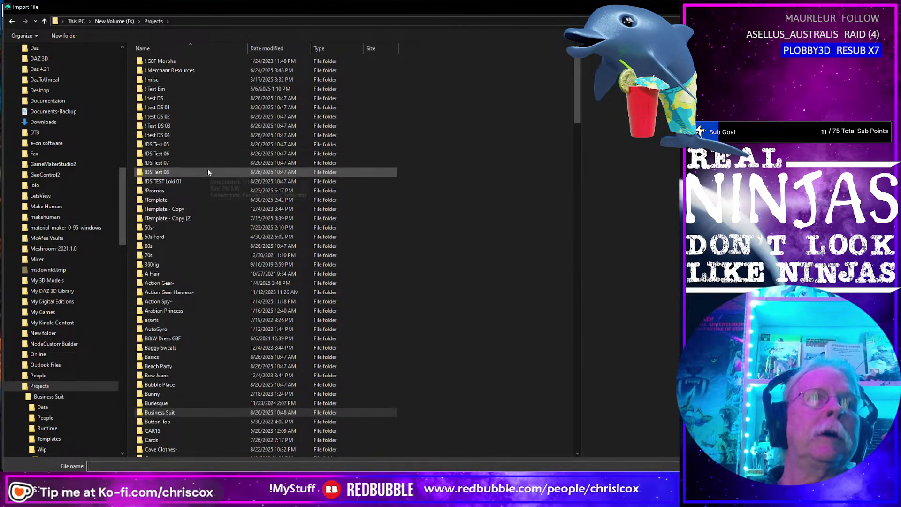
pyautogui.scroll(-10, 208, 169)
pyautogui.scroll(-12, 211, 190)
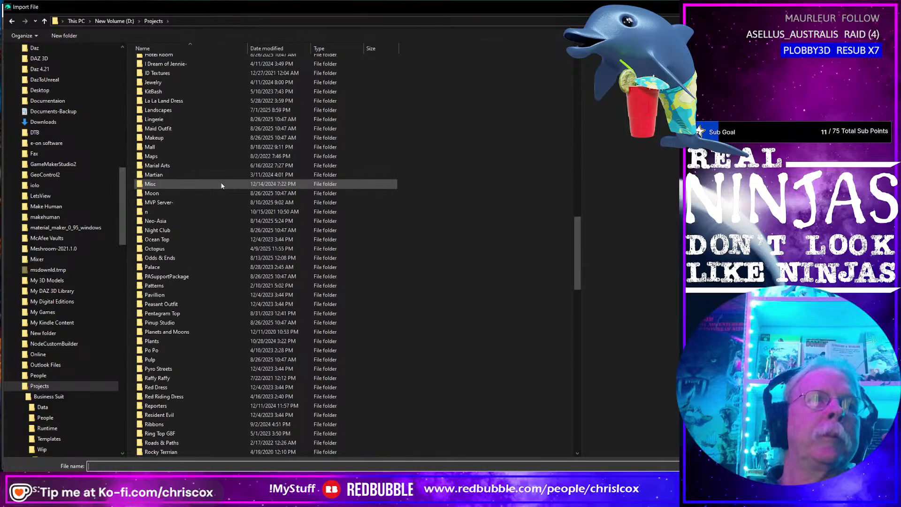
pyautogui.doubleClick(174, 221)
pyautogui.doubleClick(206, 159)
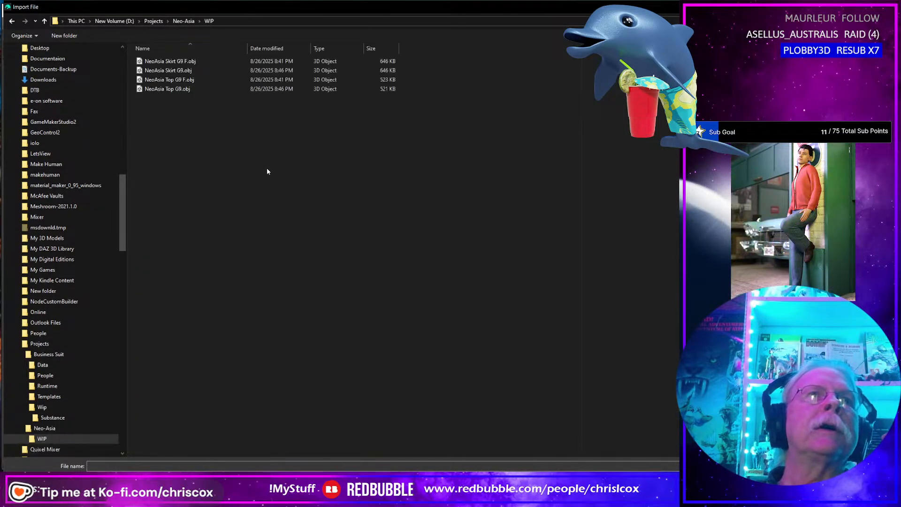
pyautogui.doubleClick(181, 89)
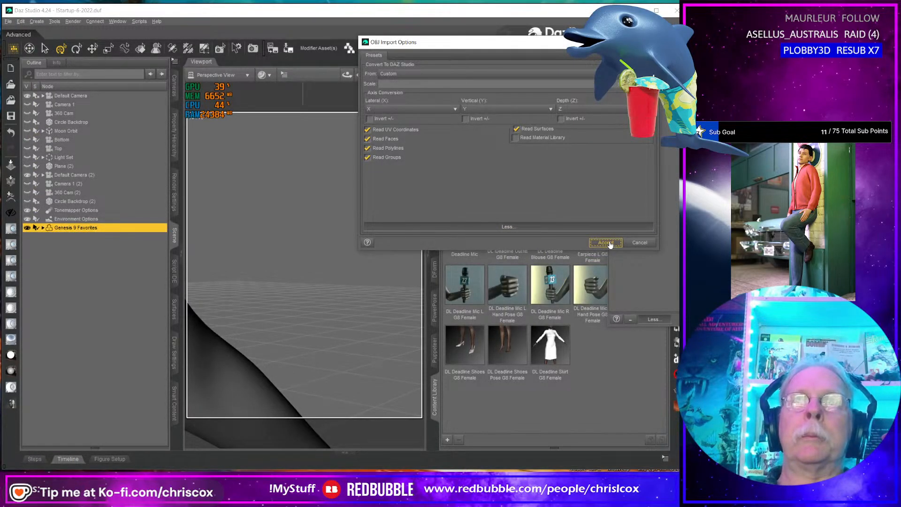
pyautogui.click(606, 243)
# Step: Examine the imported top on the figure, its list of surfaces and its UV layout, and return to the Perspective View
pyautogui.scroll(-10, 296, 305)
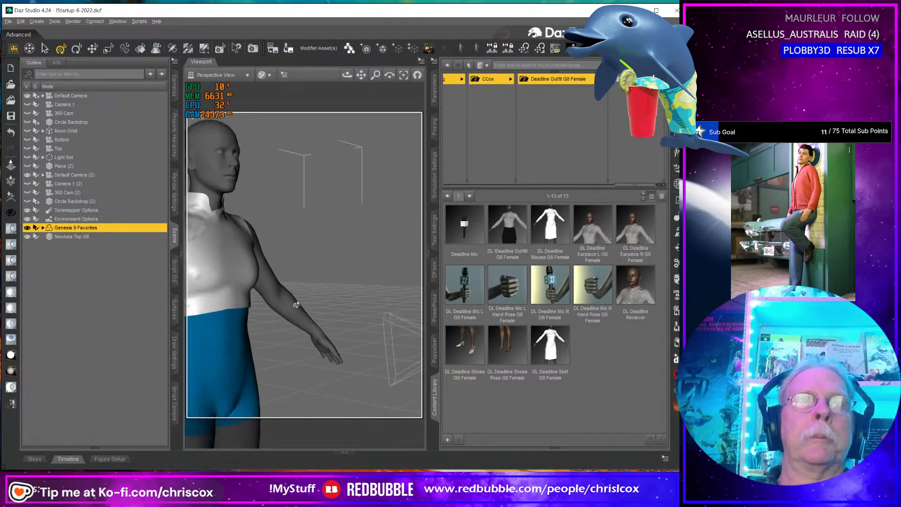
pyautogui.moveTo(231, 297); pyautogui.dragTo(269, 296, button='middle')
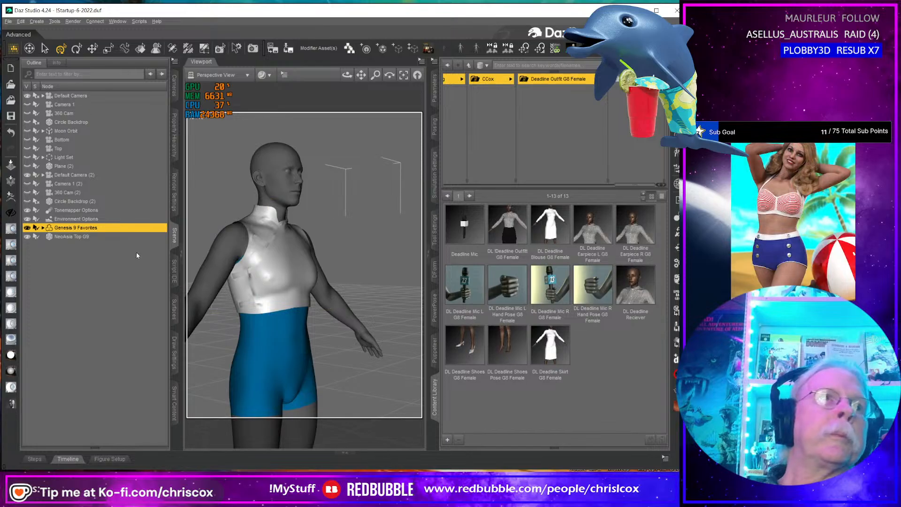
pyautogui.click(90, 237)
pyautogui.click(174, 309)
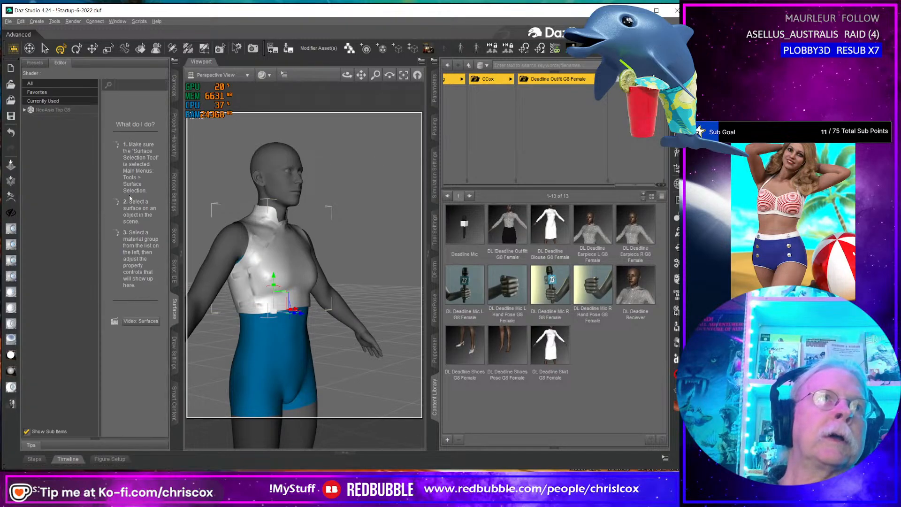
pyautogui.click(60, 109)
pyautogui.click(25, 110)
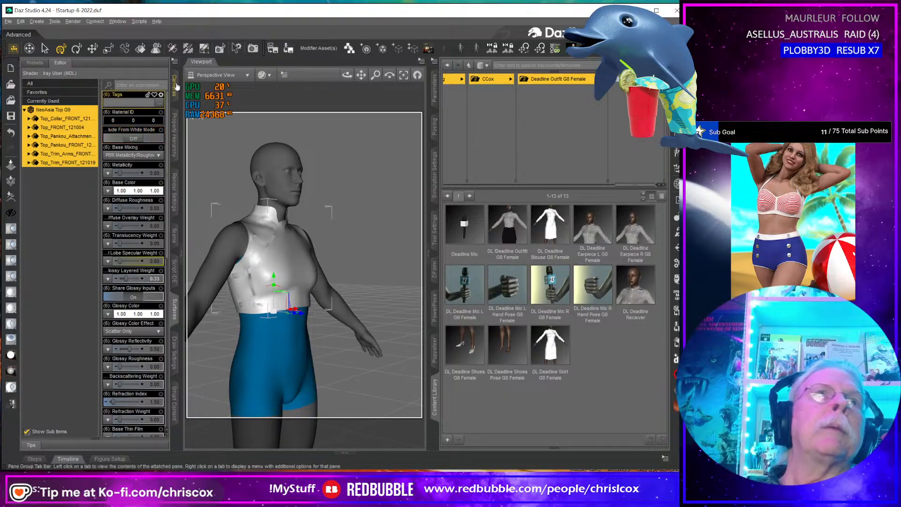
pyautogui.click(230, 75)
pyautogui.click(220, 284)
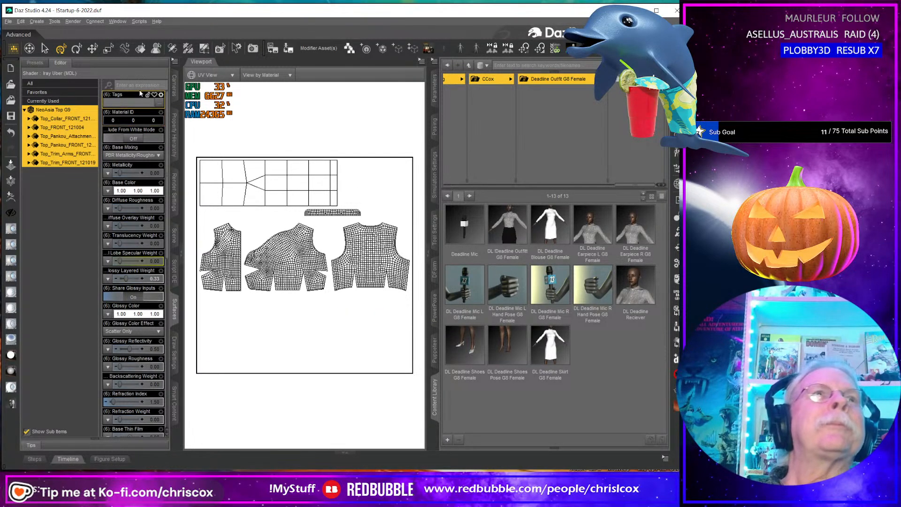
pyautogui.click(209, 75)
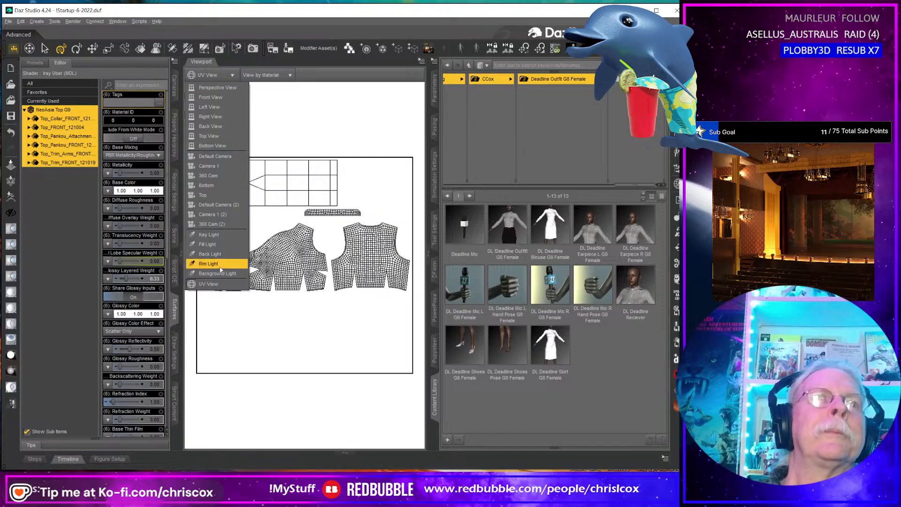
pyautogui.click(215, 89)
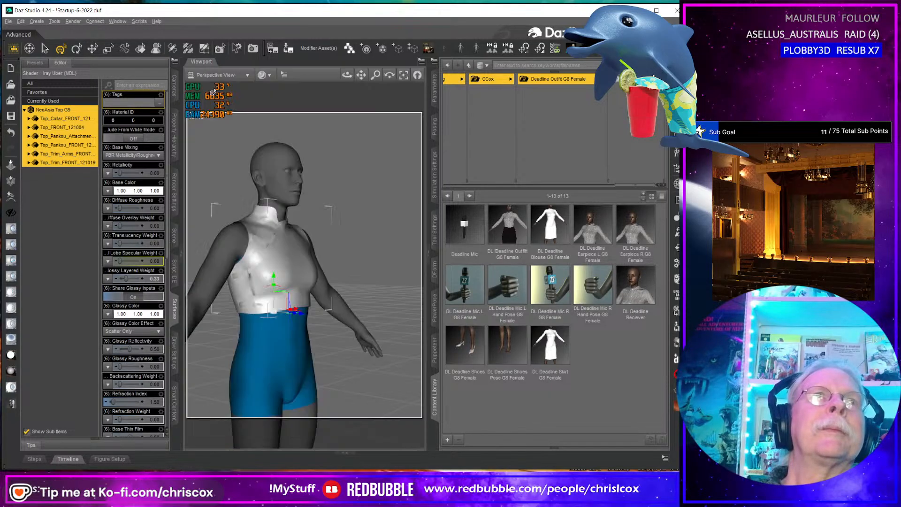
# Step: Import NeoAsia Skirt G9.obj from the WIP folder with the current OBJ import options
pyautogui.moveTo(345, 333); pyautogui.dragTo(343, 335, button='middle')
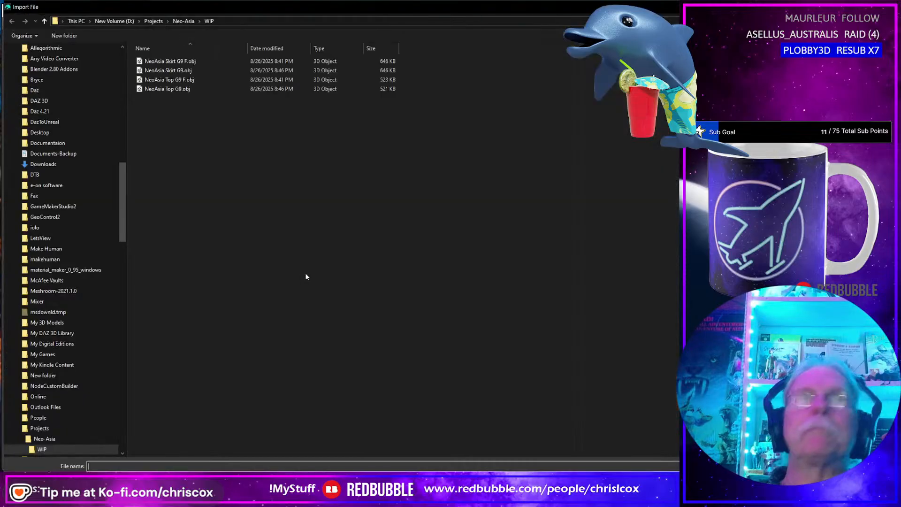
pyautogui.click(187, 71)
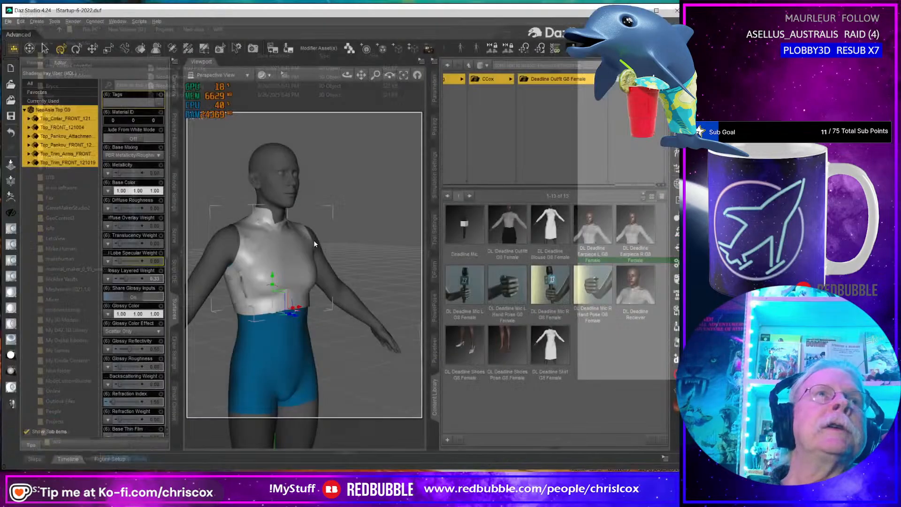
pyautogui.press('Return')
pyautogui.click(610, 244)
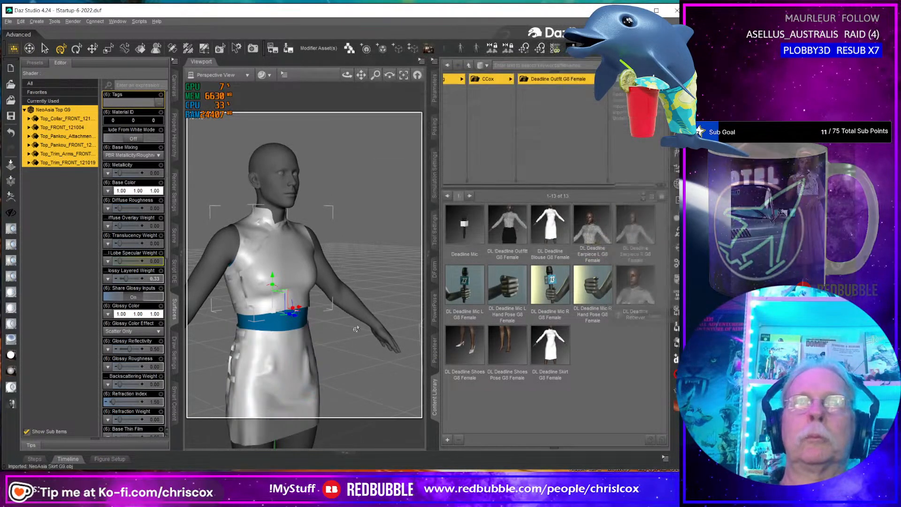
# Step: Examine the imported skirt on the figure, its list of surfaces and its UV layout, and return to the Perspective View
pyautogui.moveTo(347, 75); pyautogui.dragTo(378, 74)
pyautogui.rightClick(303, 368)
pyautogui.click(321, 381)
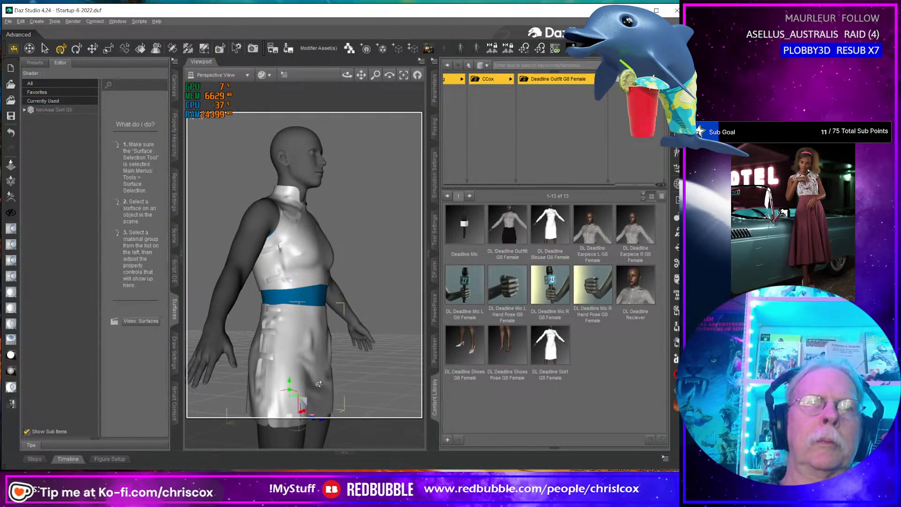
pyautogui.click(220, 75)
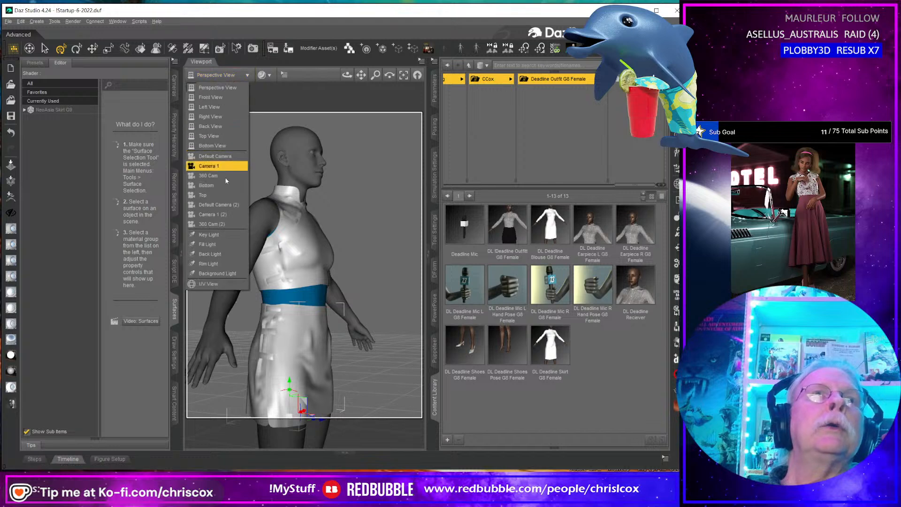
pyautogui.click(46, 110)
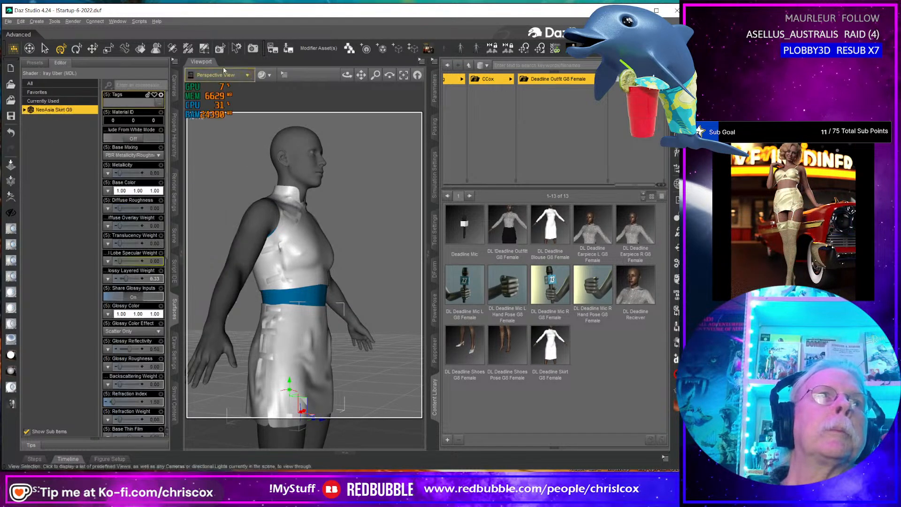
pyautogui.click(223, 76)
pyautogui.click(216, 280)
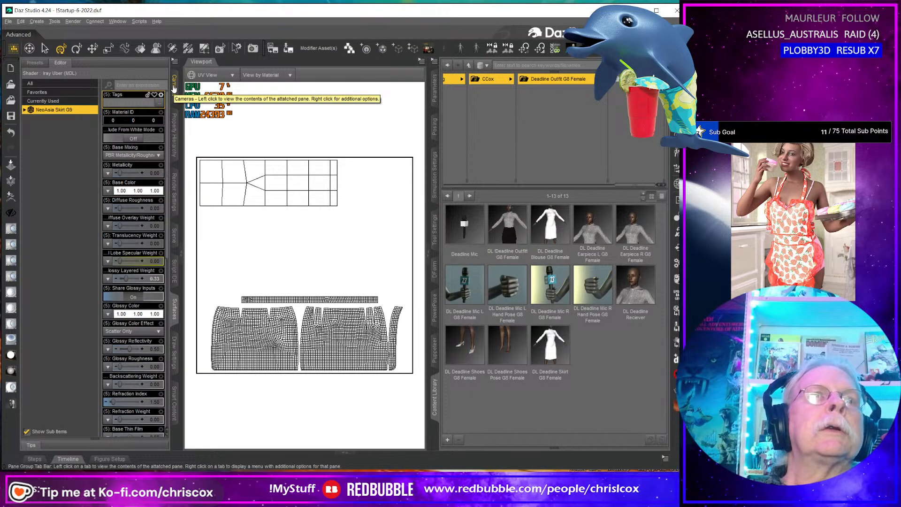
pyautogui.click(214, 76)
pyautogui.click(216, 87)
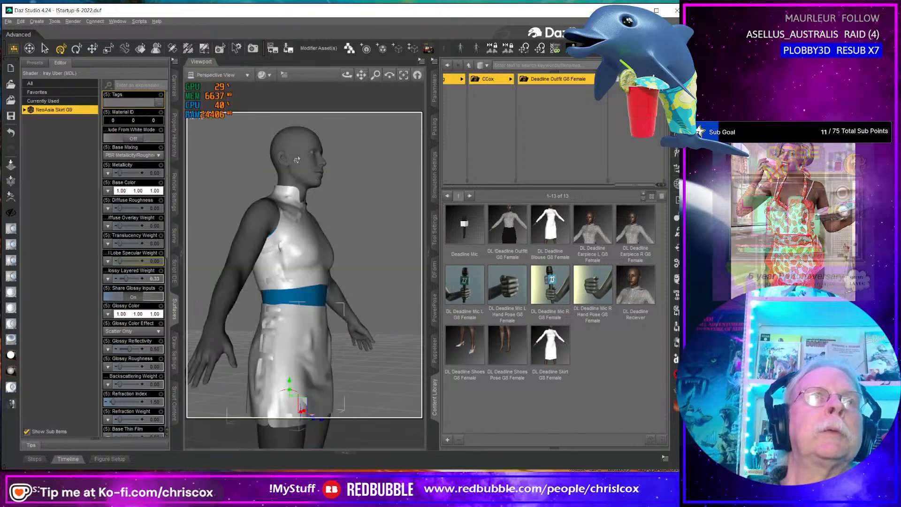
pyautogui.keyDown('alt'); pyautogui.moveTo(297, 160); pyautogui.dragTo(365, 282); pyautogui.keyUp('alt')
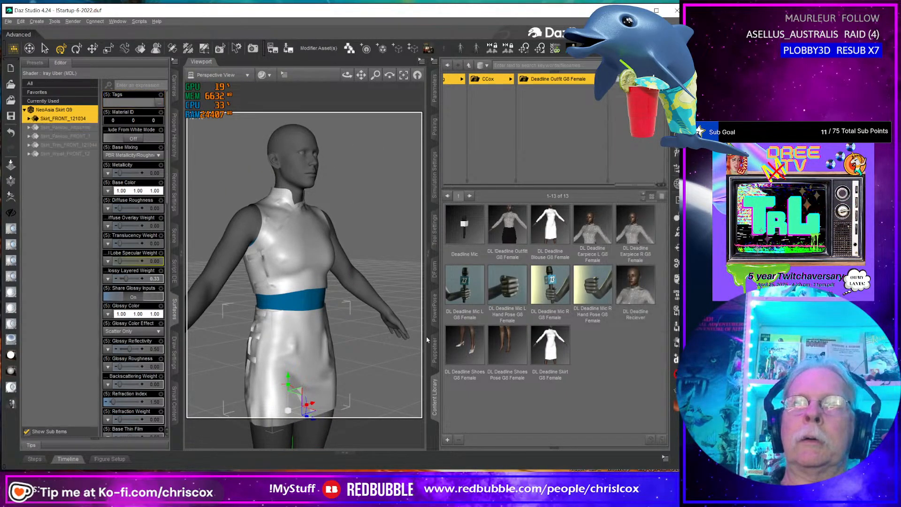
# Step: Select the imported top and examine how the top and skirt drape on the figure, down to the feet
pyautogui.rightClick(303, 258)
pyautogui.click(319, 272)
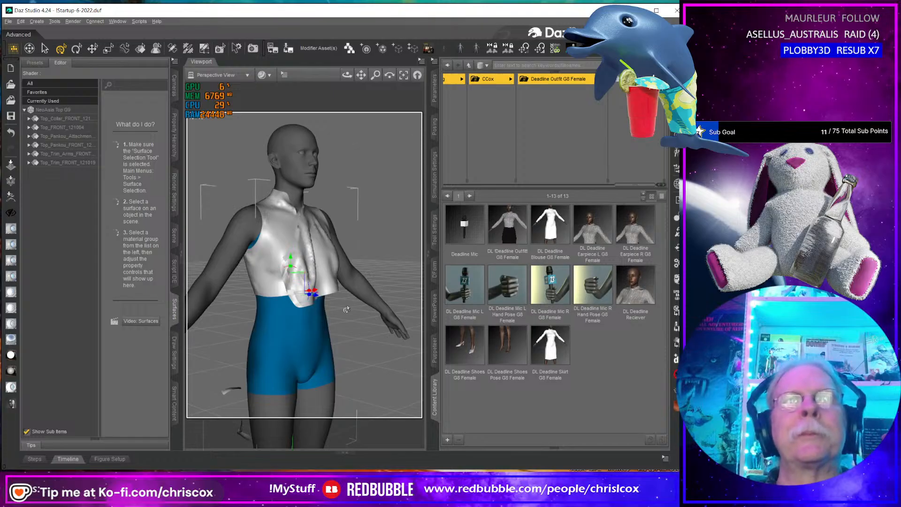
pyautogui.scroll(-3, 346, 309)
pyautogui.moveTo(346, 310); pyautogui.dragTo(358, 198, button='middle')
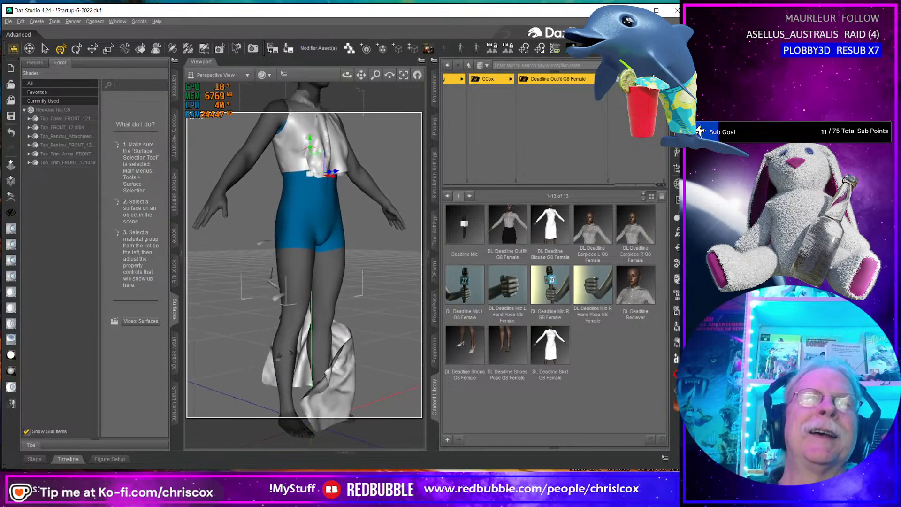
pyautogui.moveTo(299, 351); pyautogui.dragTo(296, 333, button='middle')
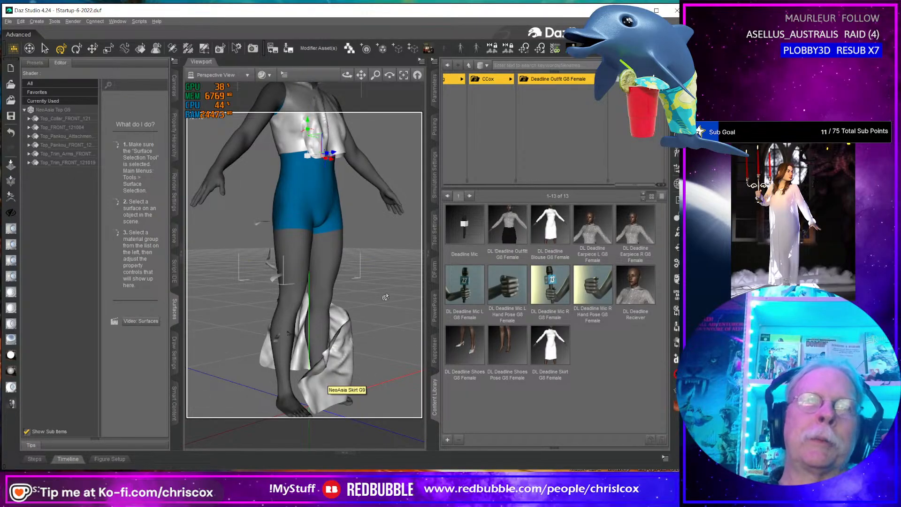
pyautogui.moveTo(385, 297)
pyautogui.mouseDown(button='middle')
pyautogui.moveTo(512, 300)
pyautogui.moveTo(384, 304)
pyautogui.mouseUp(button='middle')
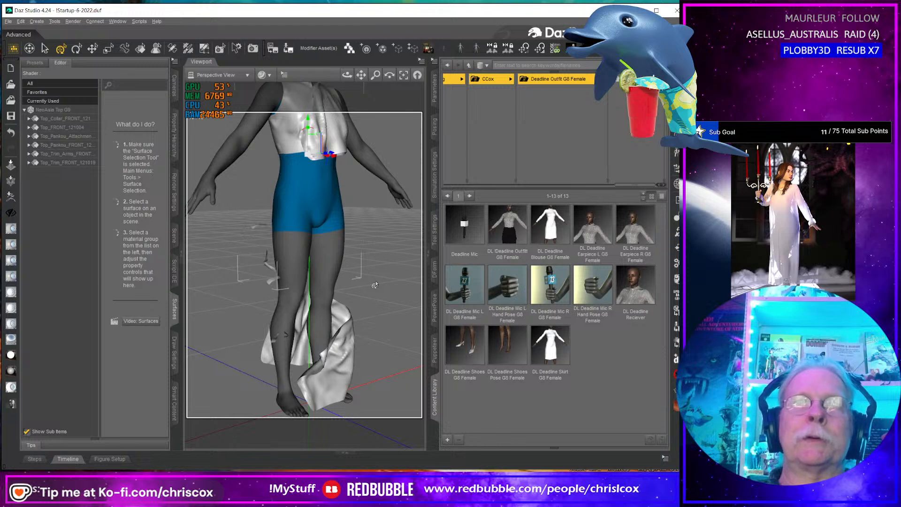
# Step: Switch to Marvelous Designer and save the project as Noe-Asia Outfit G9 Base.zprj in the Neo-Asia project's WIP folder
pyautogui.hotkey('alt', 'Tab')
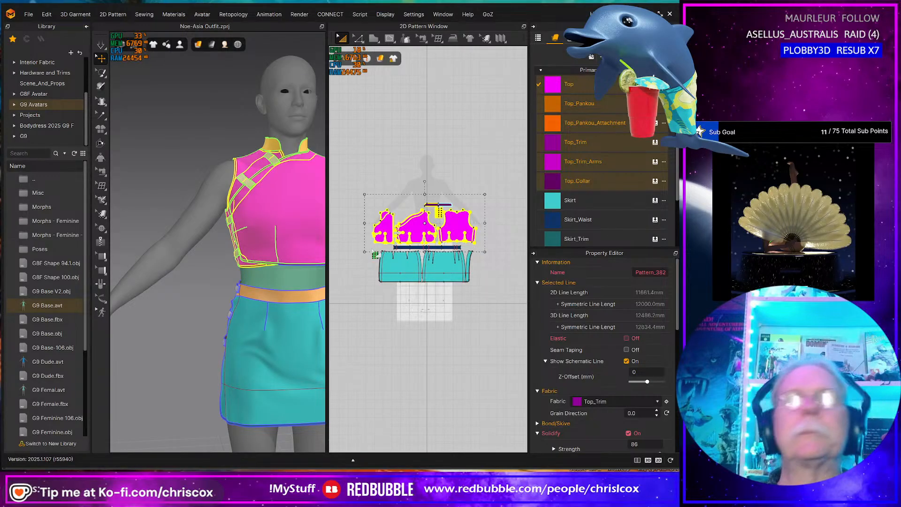
pyautogui.moveTo(272, 278); pyautogui.dragTo(294, 284, button='right')
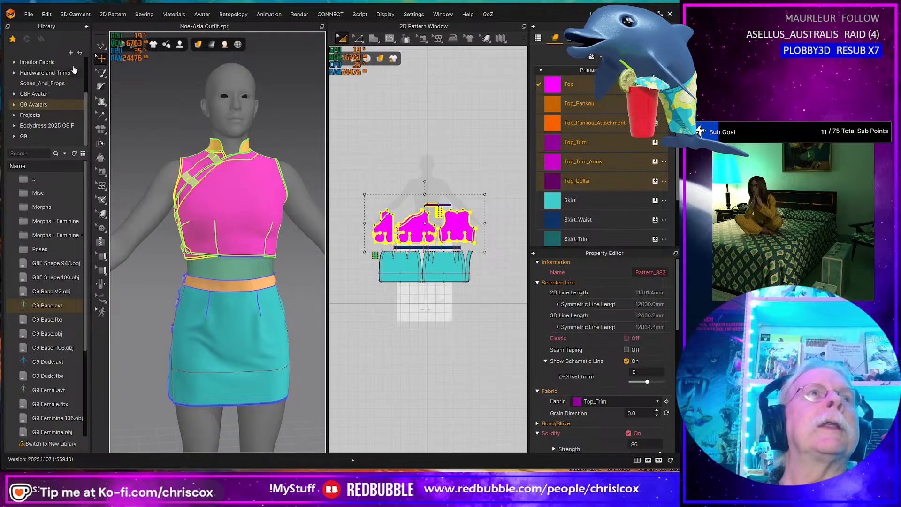
pyautogui.click(29, 15)
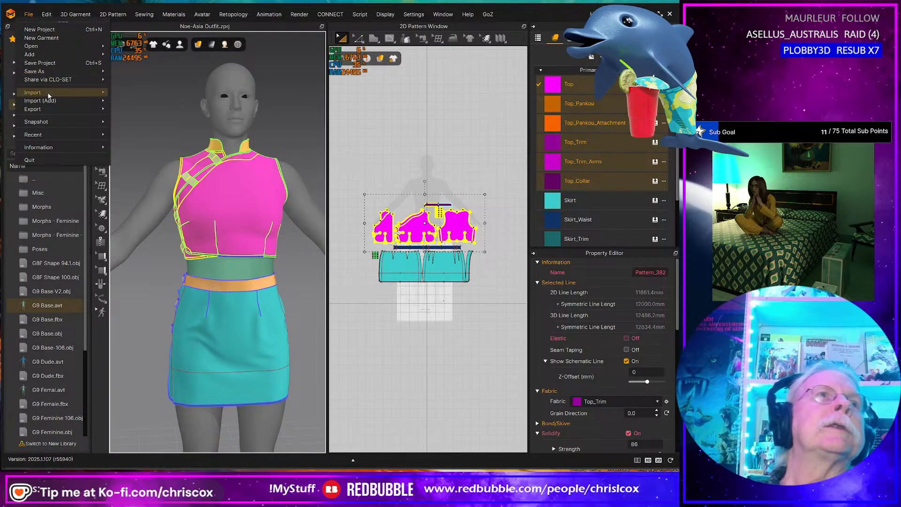
pyautogui.moveTo(47, 75)
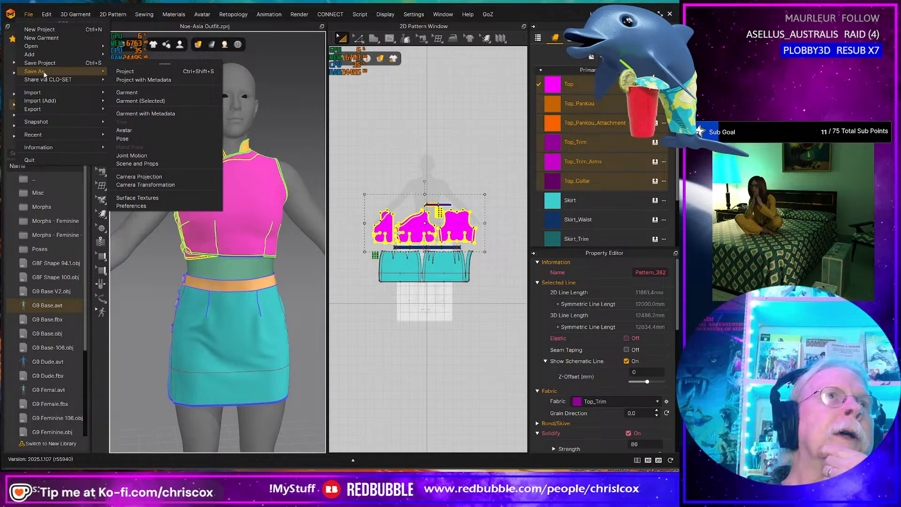
pyautogui.click(125, 71)
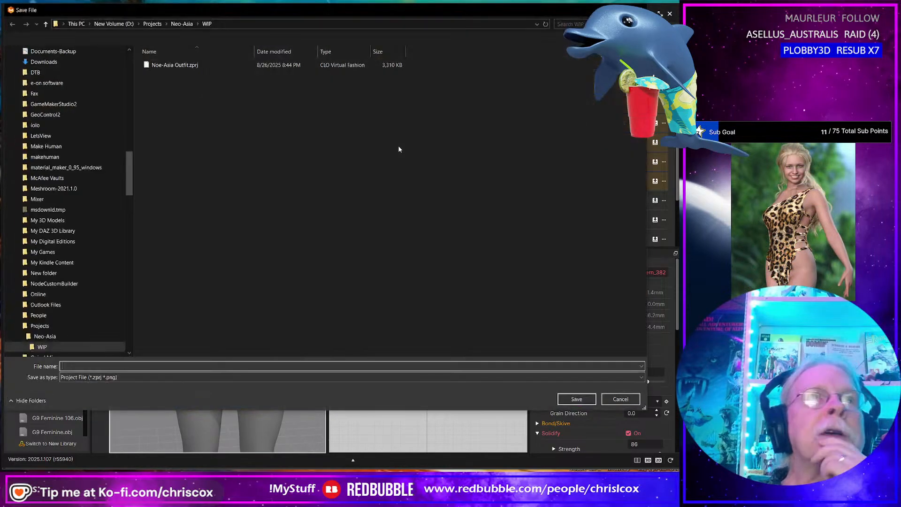
pyautogui.click(183, 65)
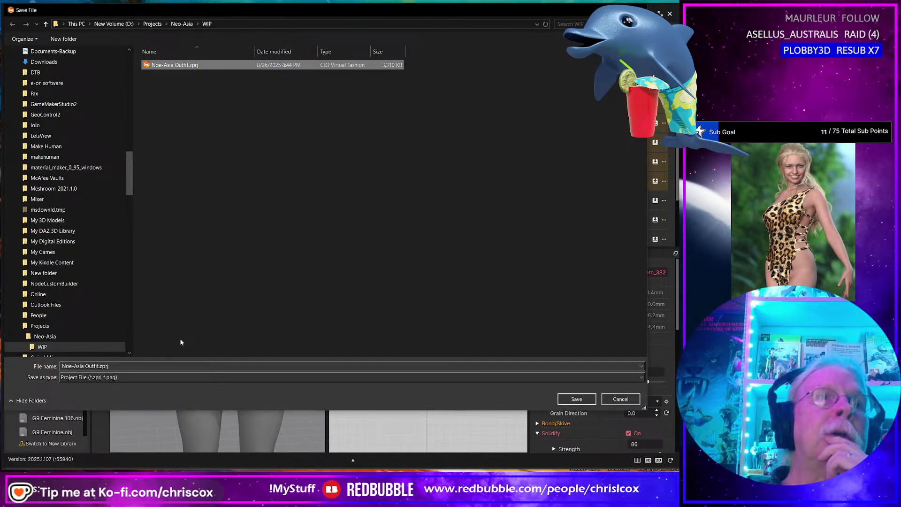
pyautogui.click(141, 365)
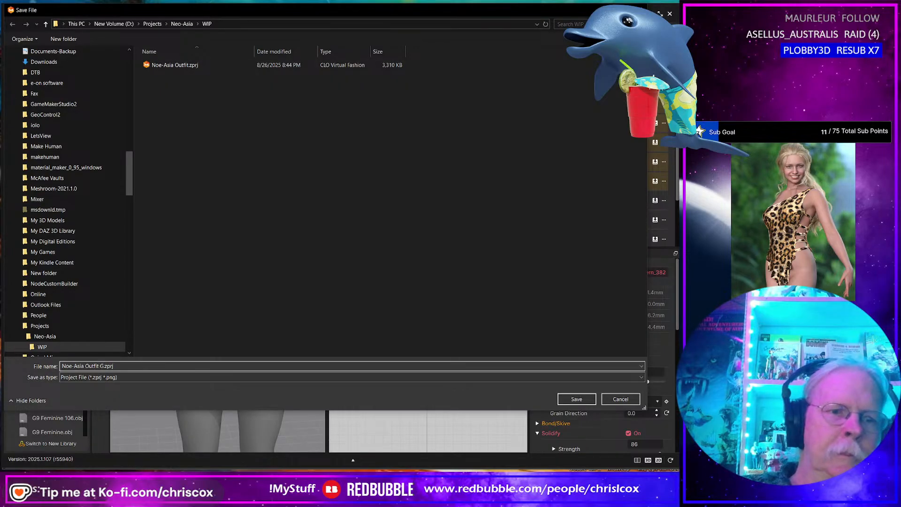
pyautogui.write('G9 Base')
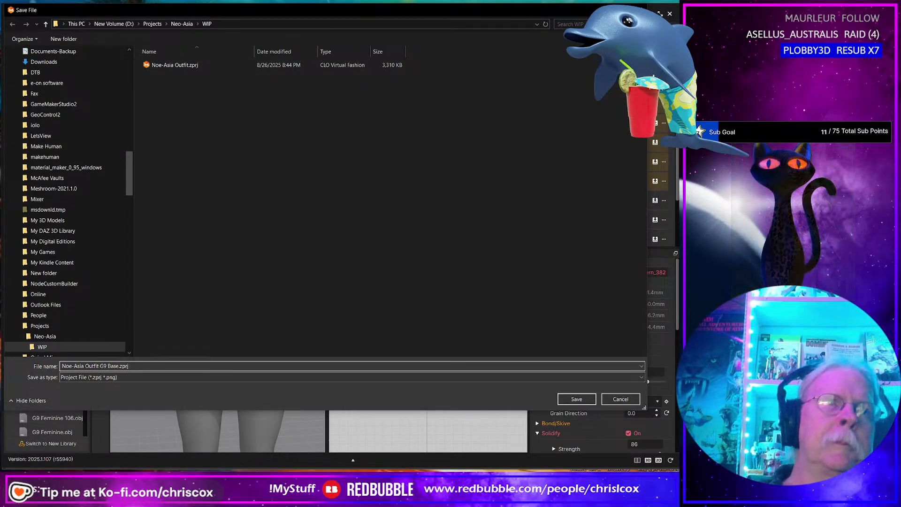
pyautogui.press('Return')
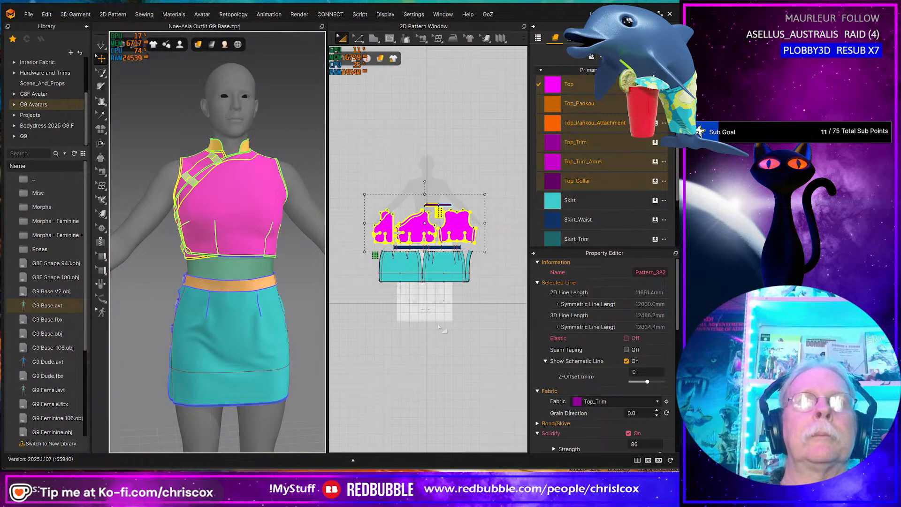
# Step: Reopen the recent project Noe-Asia Outfit.zprj from the WIP folder with the current open options
pyautogui.click(28, 15)
pyautogui.moveTo(58, 135)
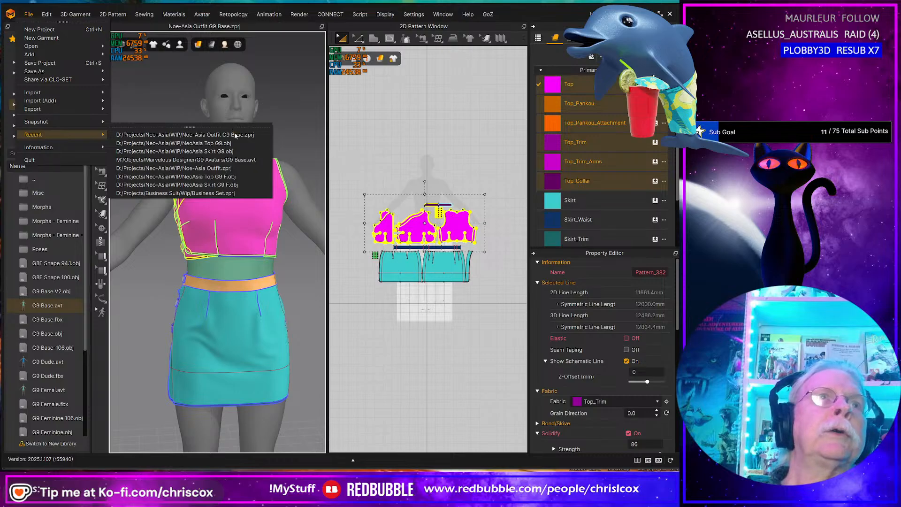
pyautogui.click(205, 168)
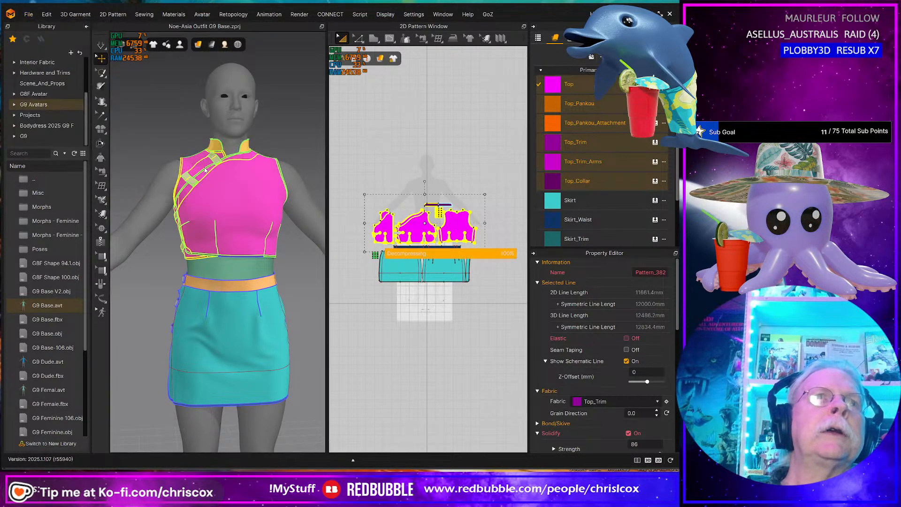
pyautogui.click(321, 295)
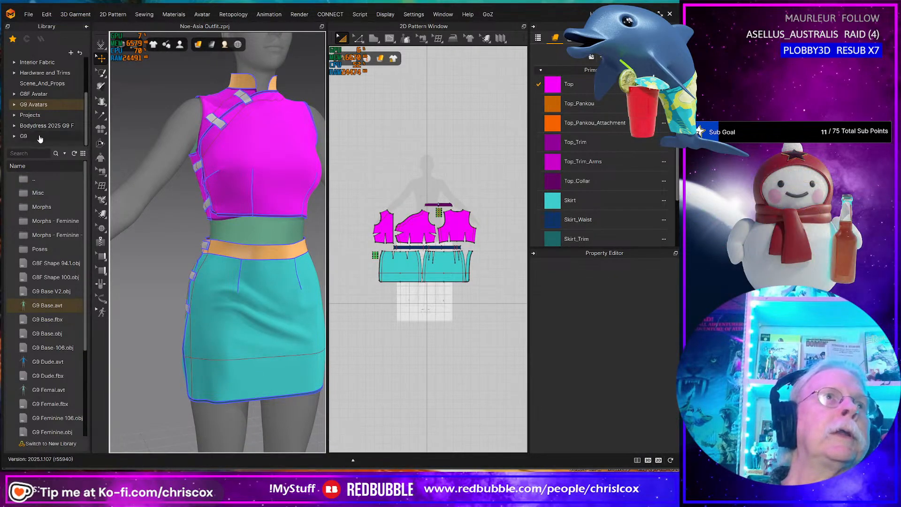
pyautogui.scroll(-2, 28, 277)
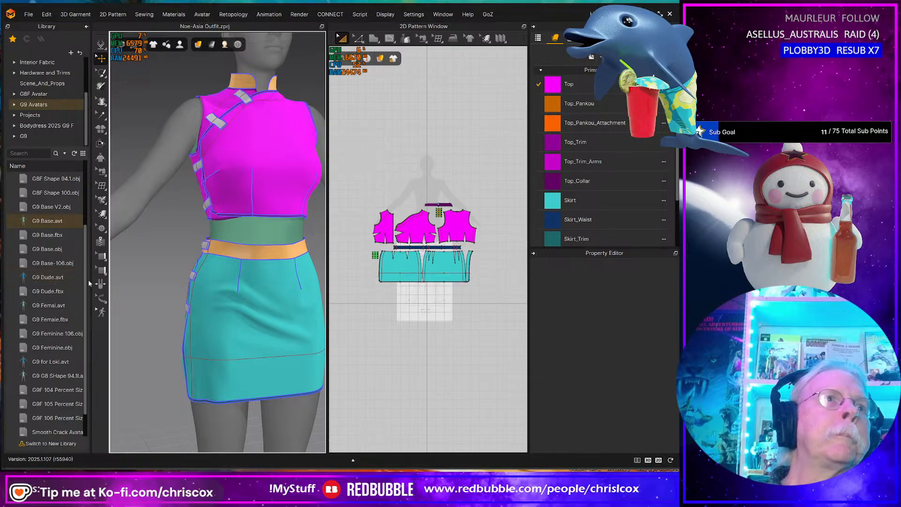
pyautogui.click(49, 183)
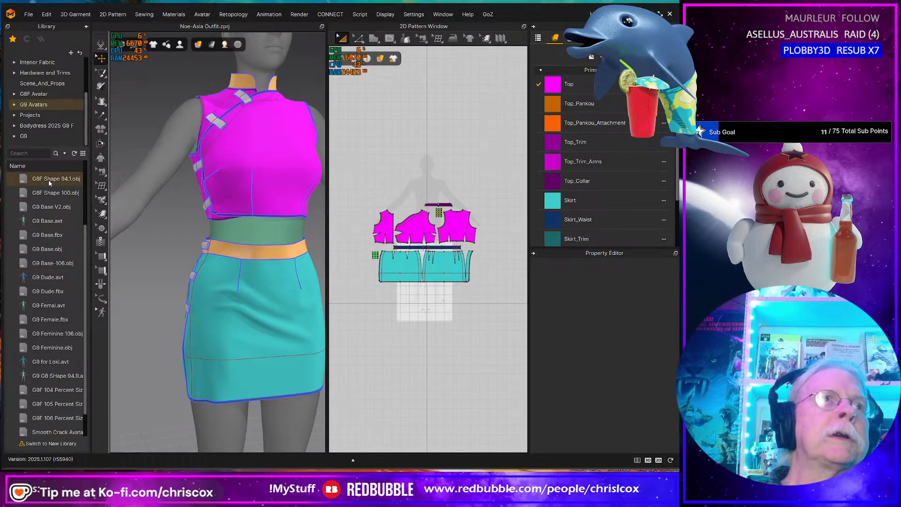
pyautogui.rightClick(49, 182)
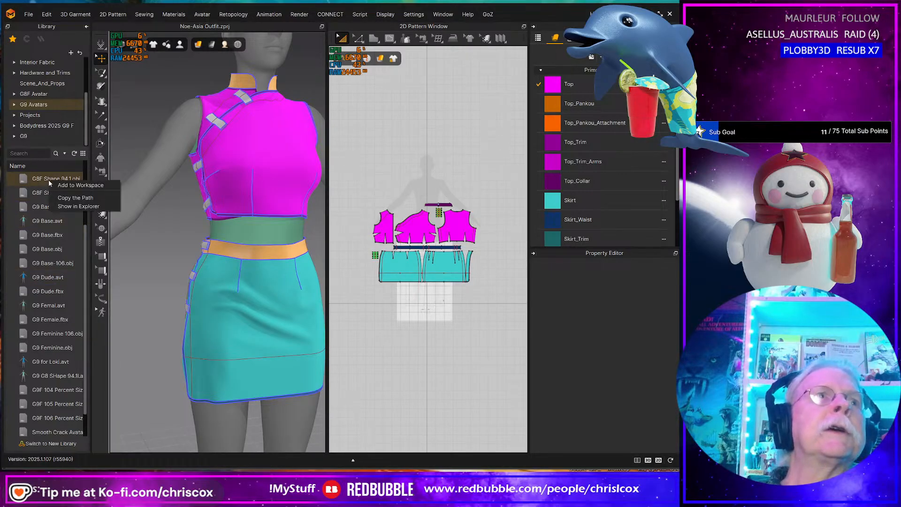
pyautogui.click(77, 186)
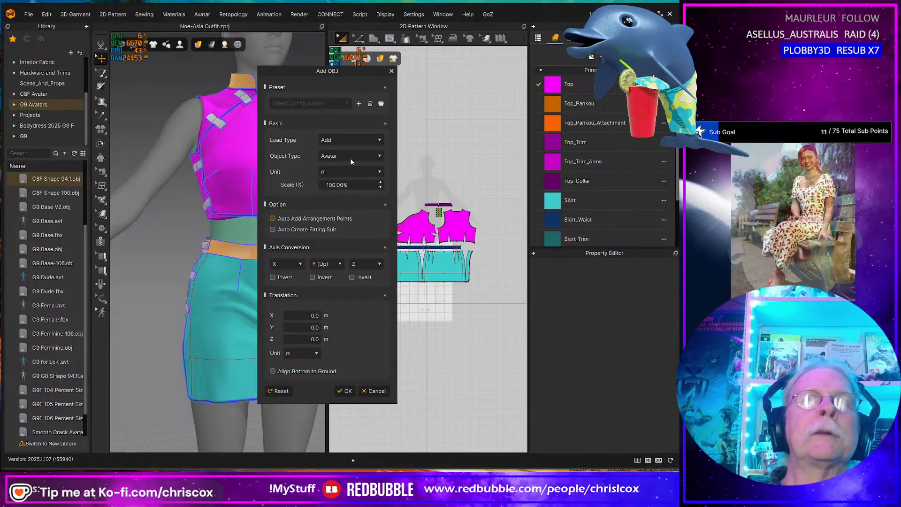
pyautogui.click(376, 391)
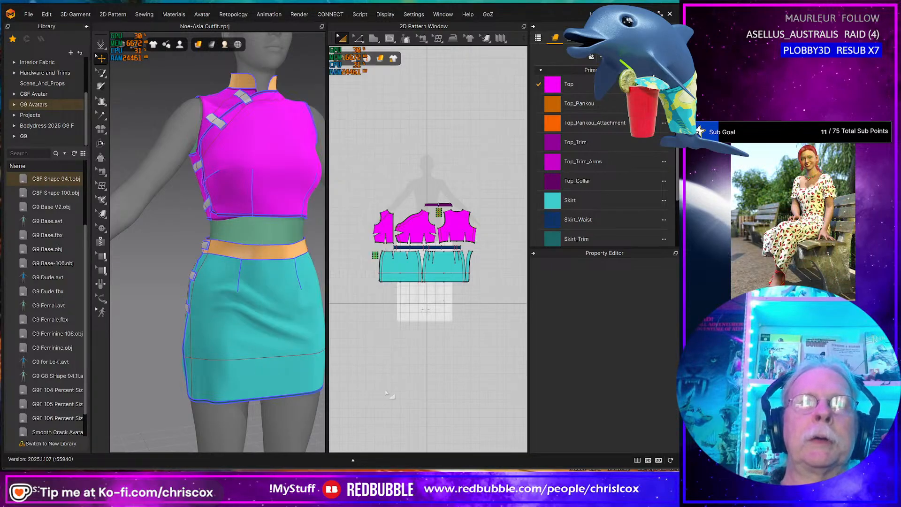
# Step: Set the gravity in the simulation properties to 0
pyautogui.rightClick(143, 140)
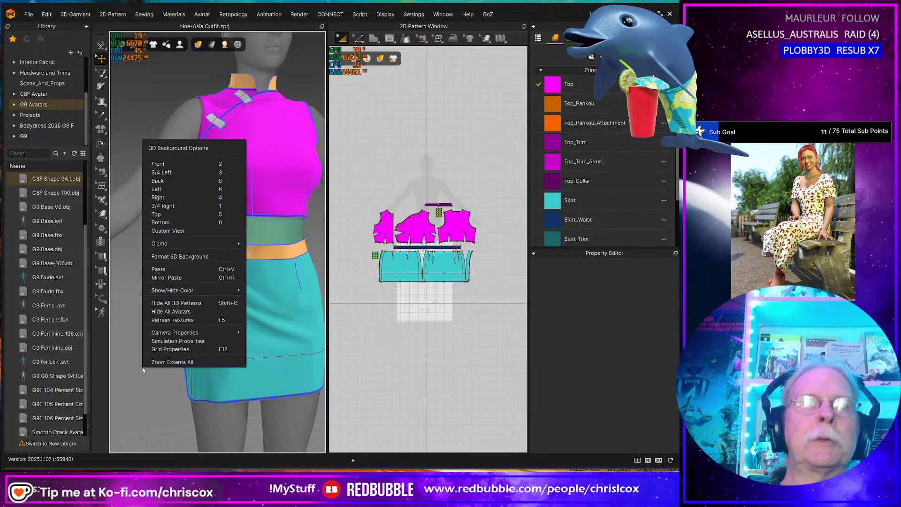
pyautogui.click(173, 342)
pyautogui.click(659, 366)
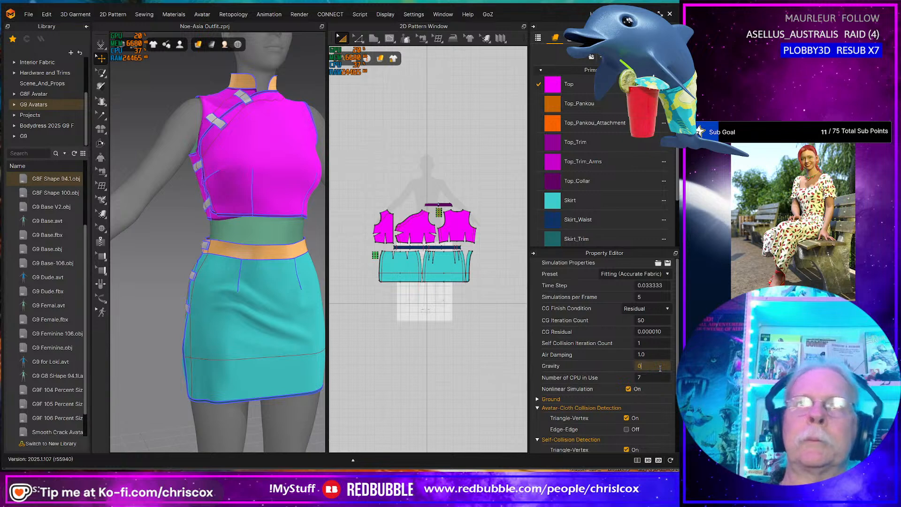
pyautogui.press('Return')
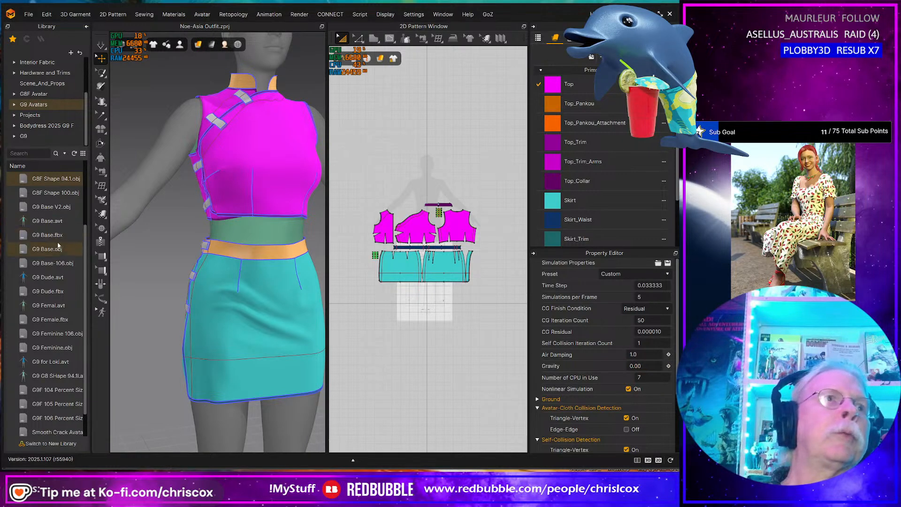
# Step: Load G8F Shape 94.1.obj from the G9 Avatars library as a morph target and simulate the outfit onto the morphing avatar
pyautogui.moveTo(50, 224)
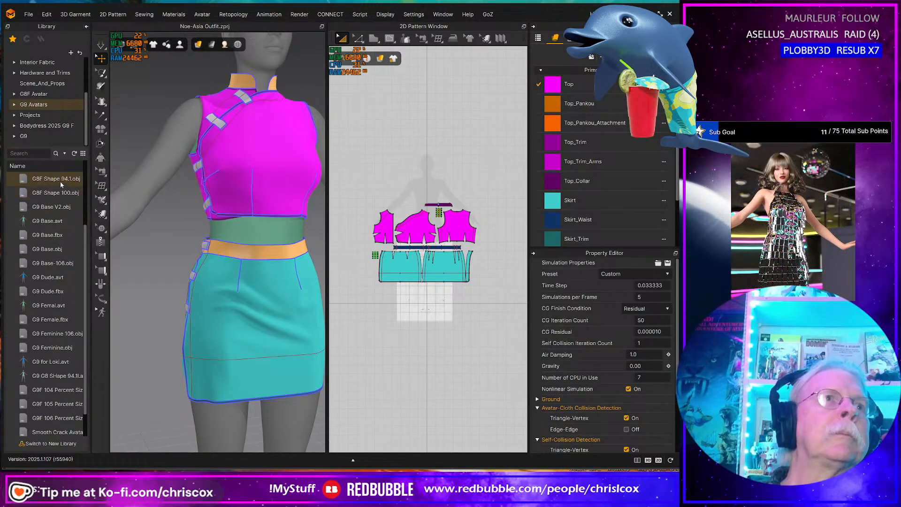
pyautogui.rightClick(62, 181)
pyautogui.click(93, 187)
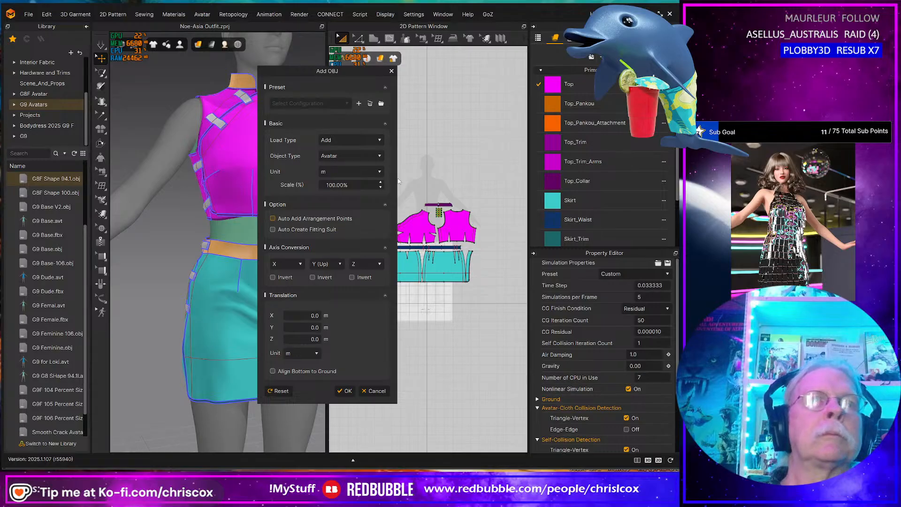
pyautogui.click(357, 156)
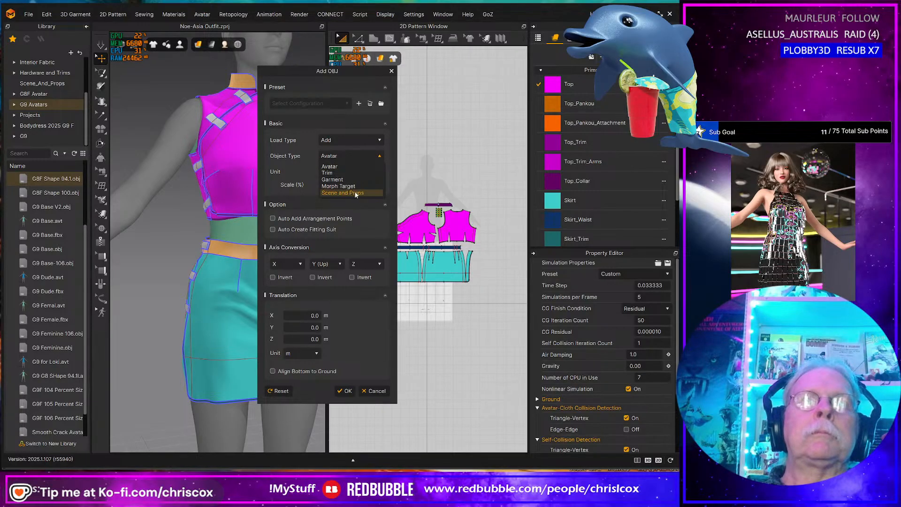
pyautogui.click(339, 186)
pyautogui.click(348, 290)
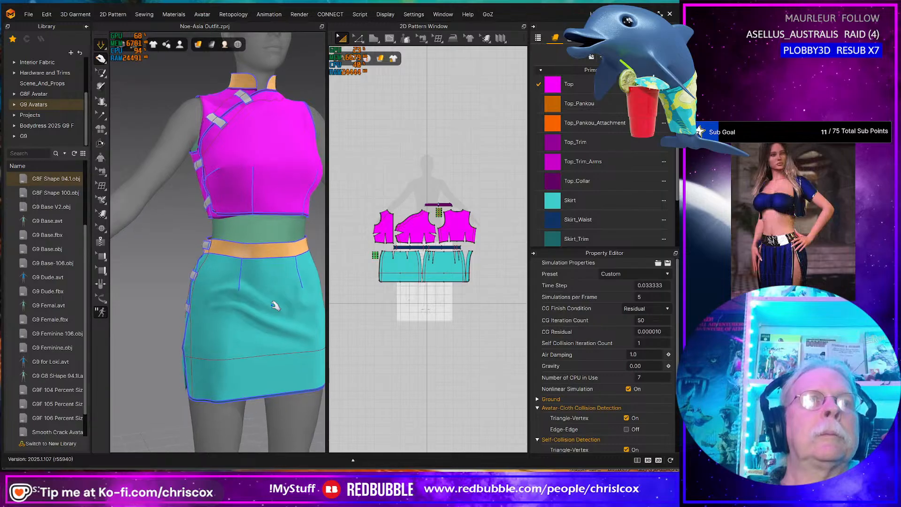
pyautogui.press('space')
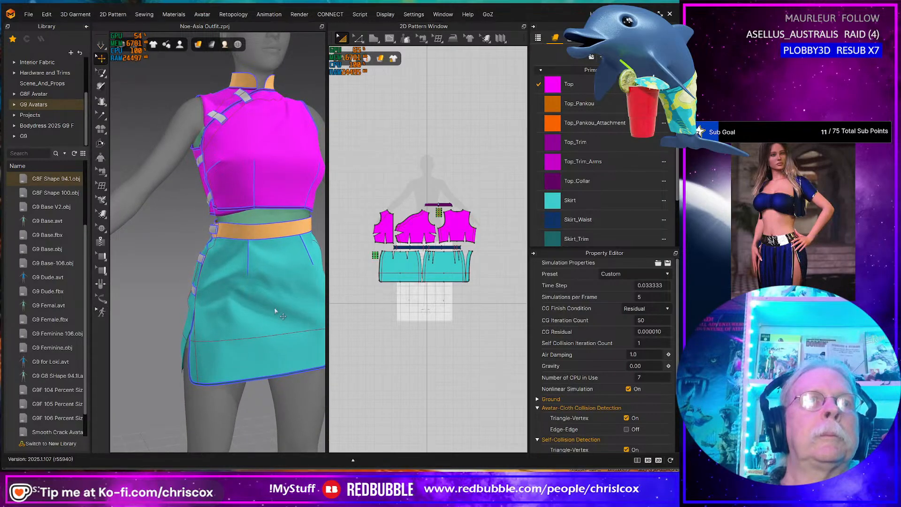
# Step: Set the gravity in the simulation properties to -9800 and start simulating the outfit on the avatar
pyautogui.scroll(3, 275, 312)
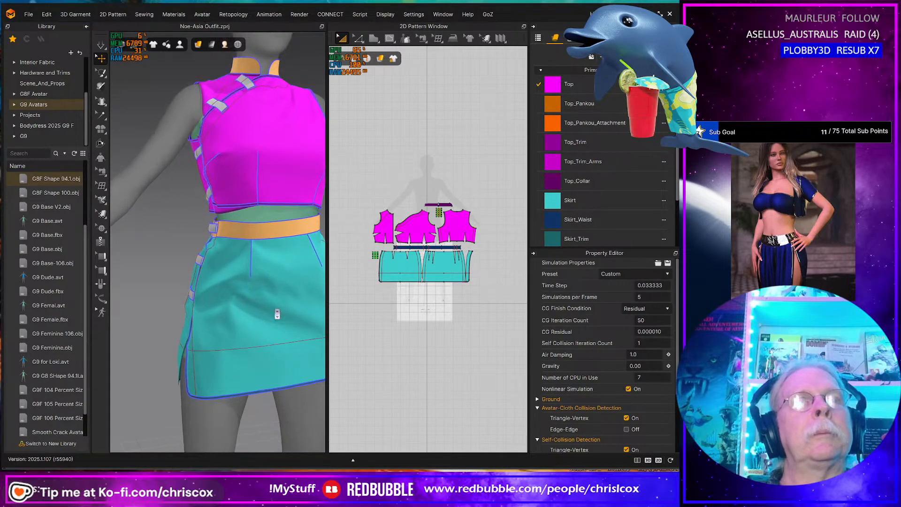
pyautogui.scroll(-6, 276, 312)
pyautogui.moveTo(276, 313); pyautogui.dragTo(300, 331, button='right')
pyautogui.rightClick(301, 333)
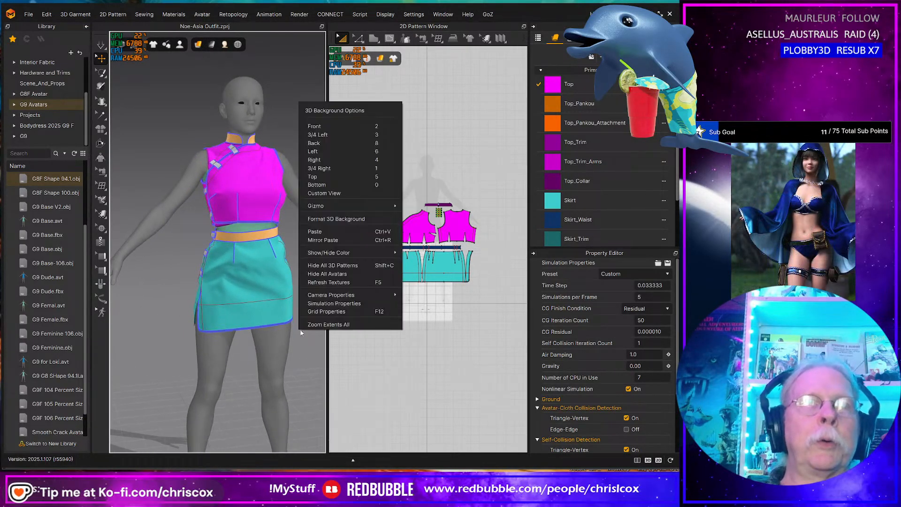
pyautogui.click(335, 303)
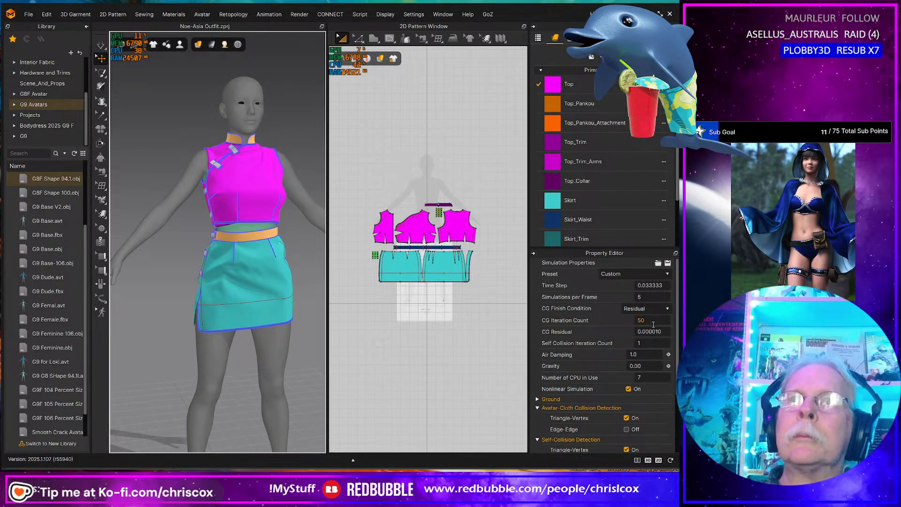
pyautogui.click(659, 366)
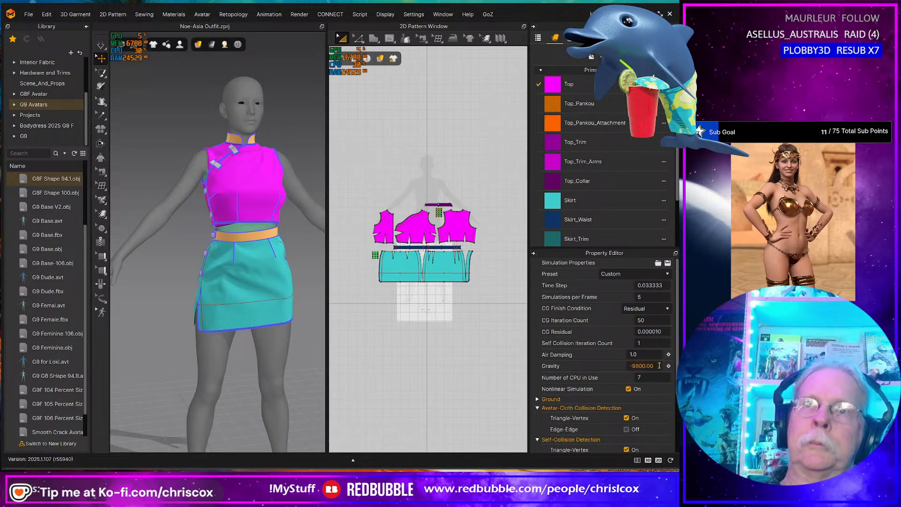
pyautogui.press('space')
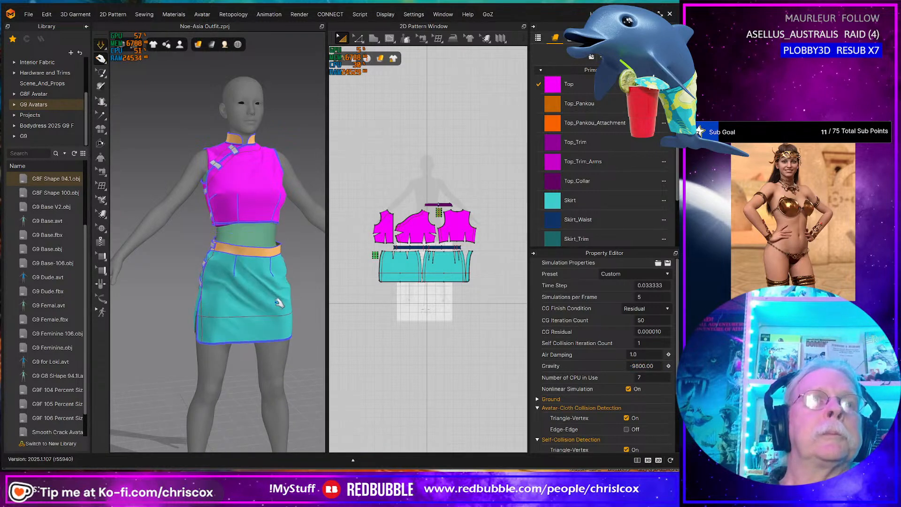
# Step: Settle the skirt's front and back panels and its waistband around the hips while the simulation runs
pyautogui.moveTo(261, 294); pyautogui.dragTo(308, 323, button='right')
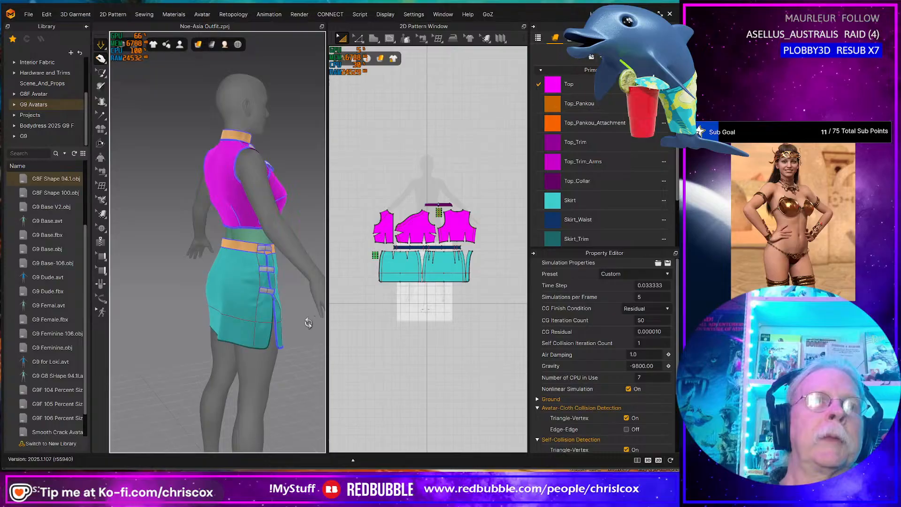
pyautogui.click(253, 327)
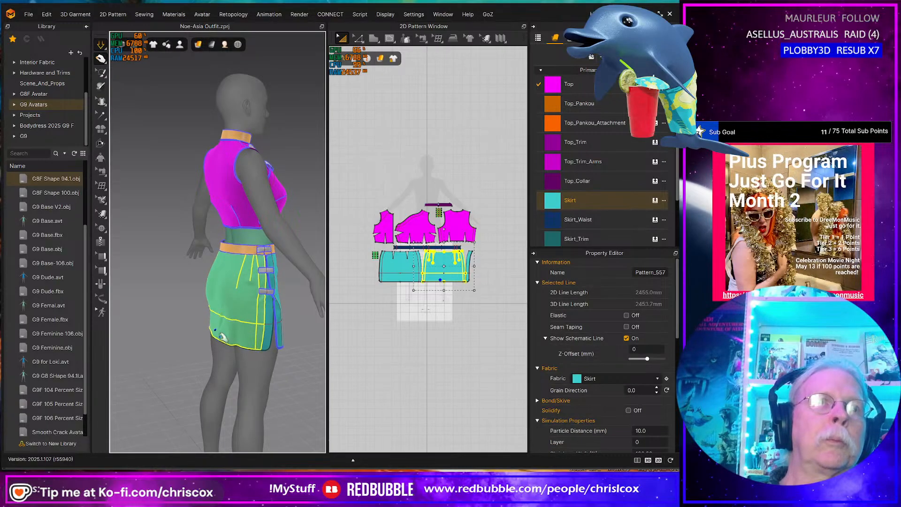
pyautogui.moveTo(221, 335); pyautogui.dragTo(192, 295, button='right')
pyautogui.click(193, 253)
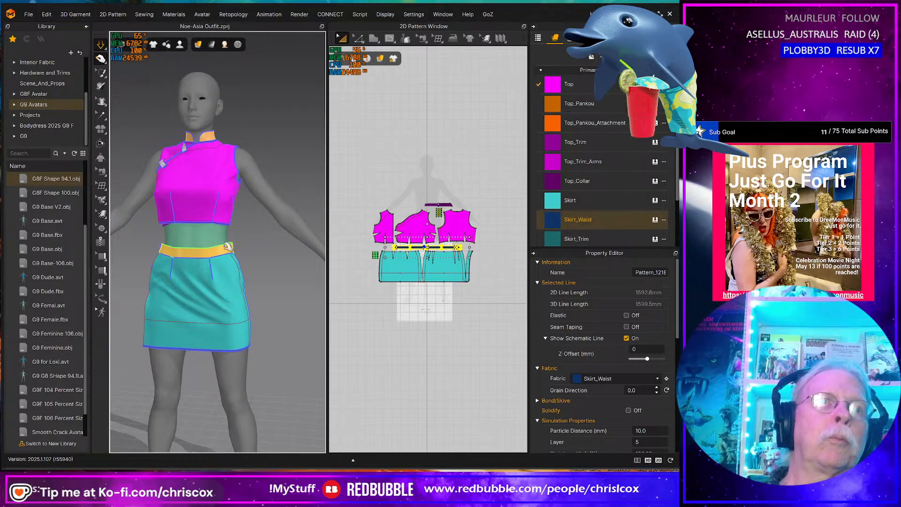
pyautogui.click(160, 319)
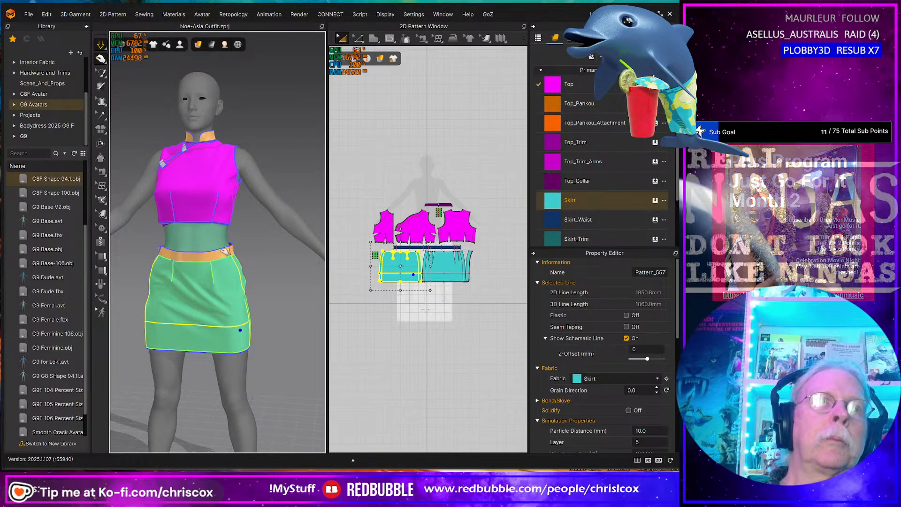
pyautogui.click(215, 247)
pyautogui.moveTo(215, 248); pyautogui.dragTo(110, 263, button='right')
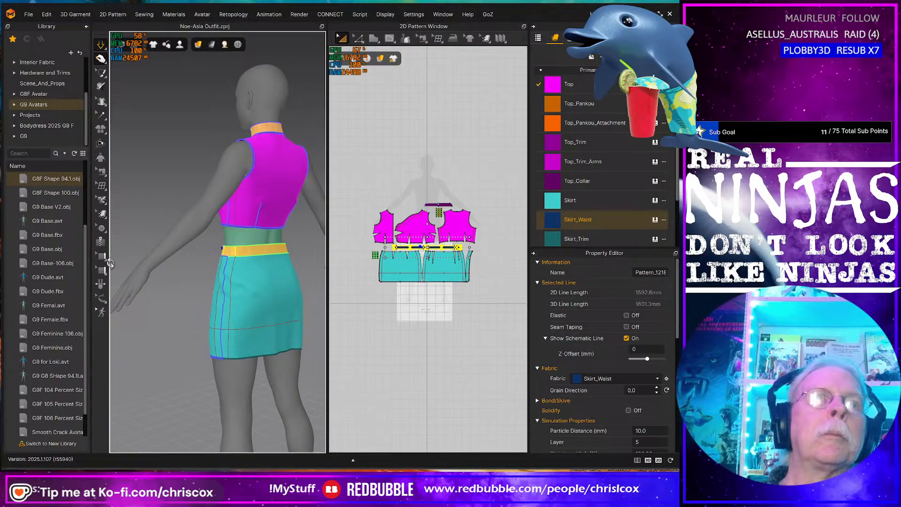
pyautogui.click(243, 265)
pyautogui.moveTo(216, 268); pyautogui.dragTo(356, 267, button='right')
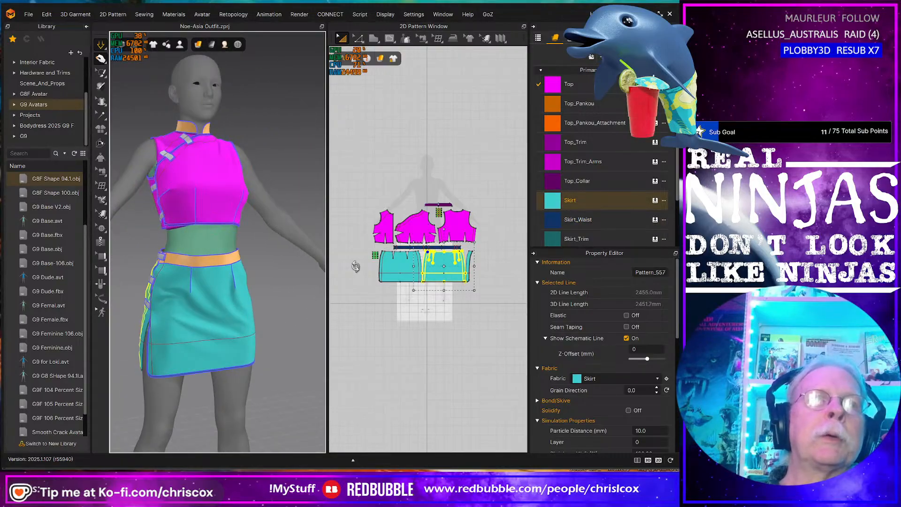
pyautogui.click(195, 260)
pyautogui.moveTo(194, 259); pyautogui.dragTo(238, 277, button='right')
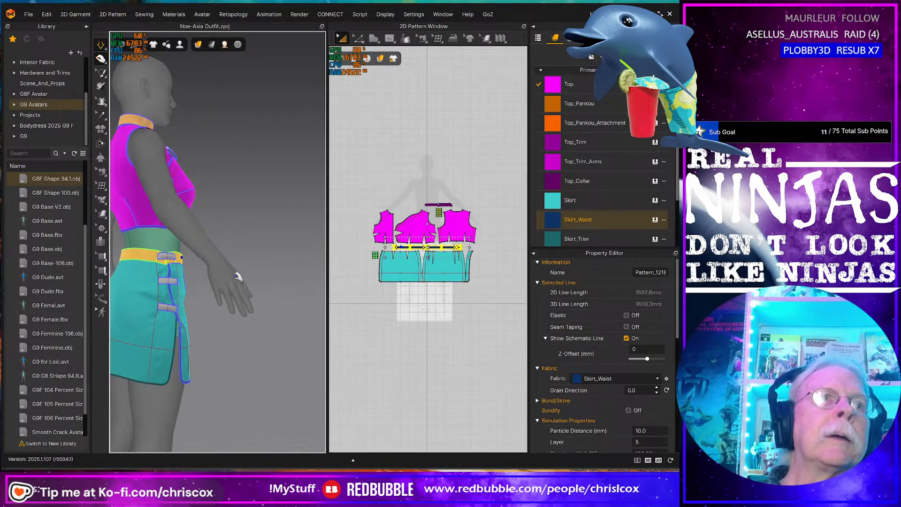
# Step: Settle the top's front panel, arm trim and back panel around the avatar's right side during the simulation
pyautogui.moveTo(179, 280); pyautogui.dragTo(162, 242, button='right')
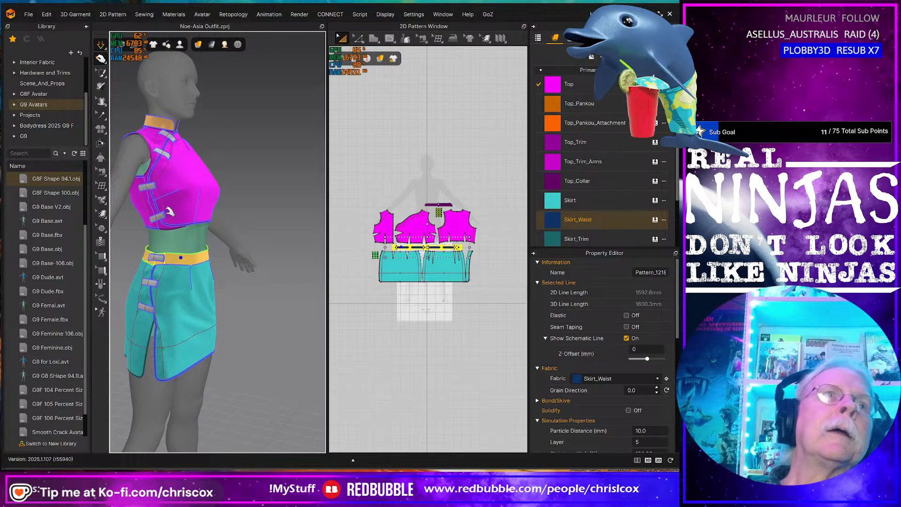
pyautogui.scroll(6, 170, 212)
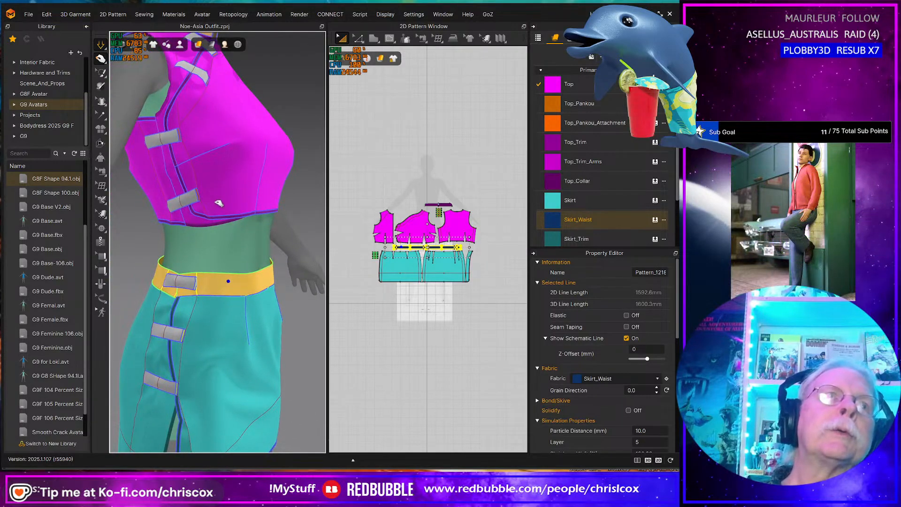
pyautogui.click(215, 201)
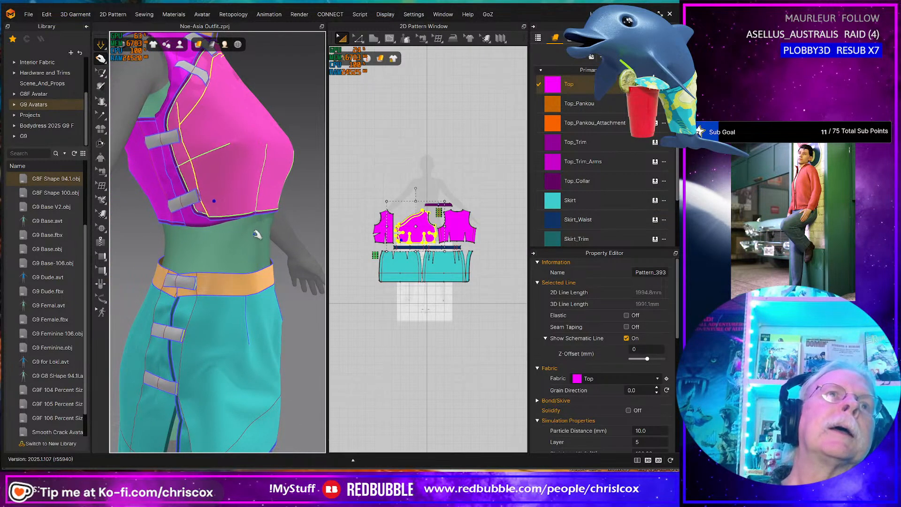
pyautogui.scroll(-3, 257, 235)
pyautogui.scroll(5, 201, 152)
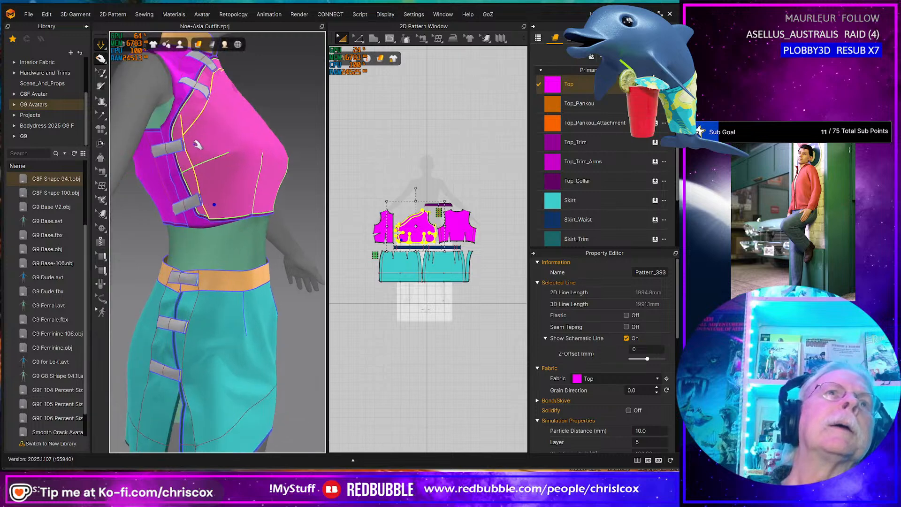
pyautogui.moveTo(268, 228); pyautogui.dragTo(245, 165, button='right')
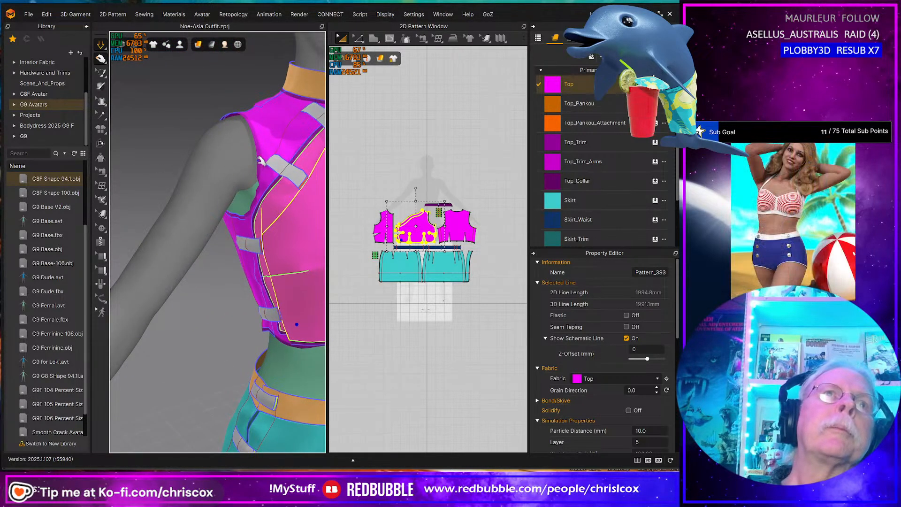
pyautogui.click(258, 162)
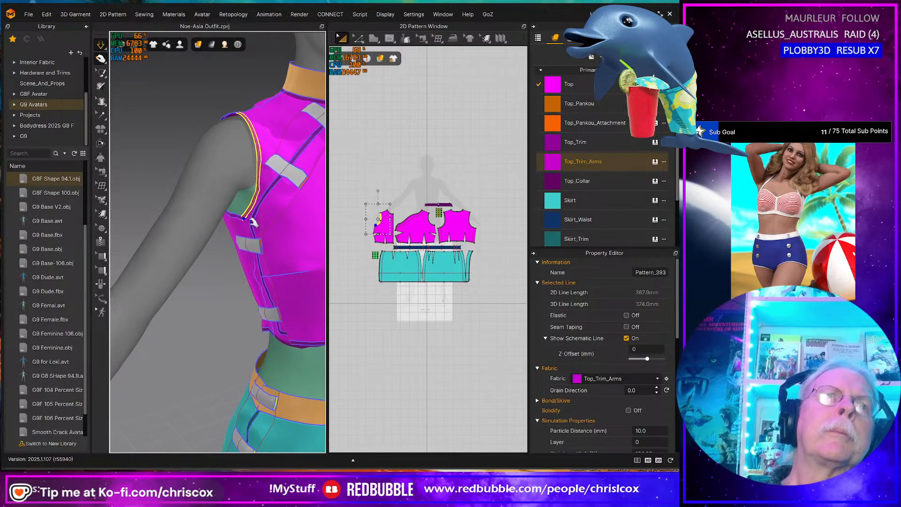
pyautogui.moveTo(266, 228); pyautogui.dragTo(369, 215, button='right')
pyautogui.click(195, 222)
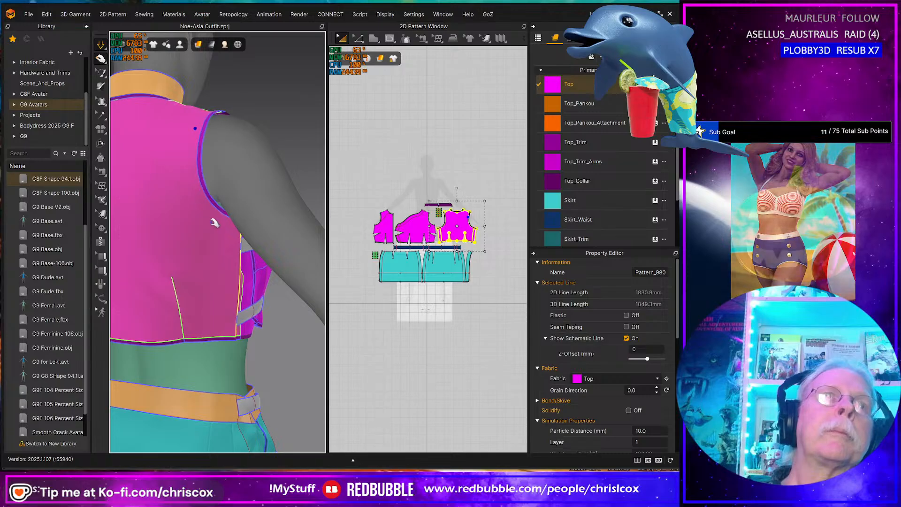
pyautogui.moveTo(202, 187); pyautogui.dragTo(216, 214, button='right')
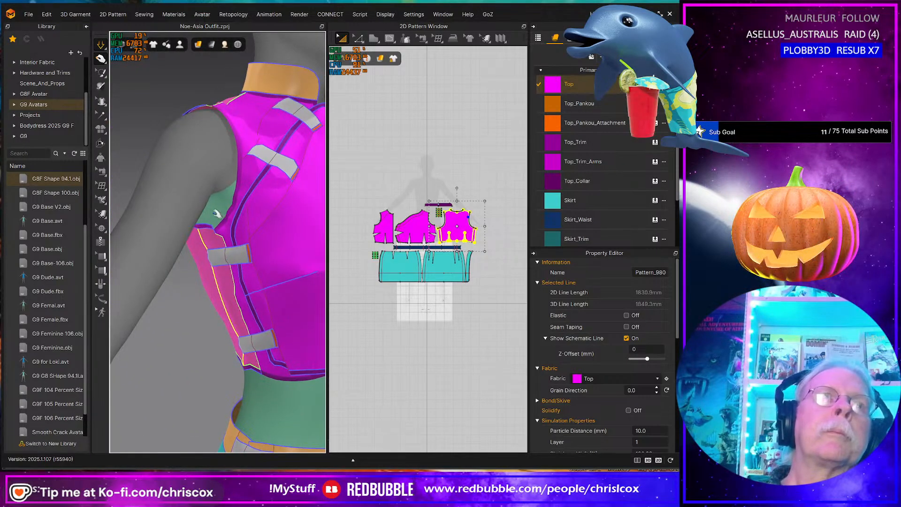
# Step: Select the arm trim pieces around the avatar's right armhole together, then stop and restart the simulation
pyautogui.click(226, 219)
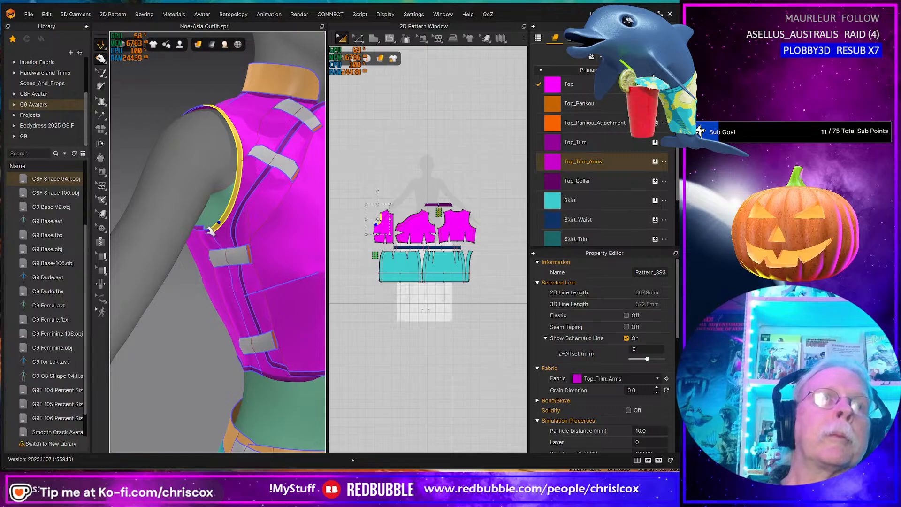
pyautogui.keyDown('shift'); pyautogui.click(210, 230); pyautogui.keyUp('shift')
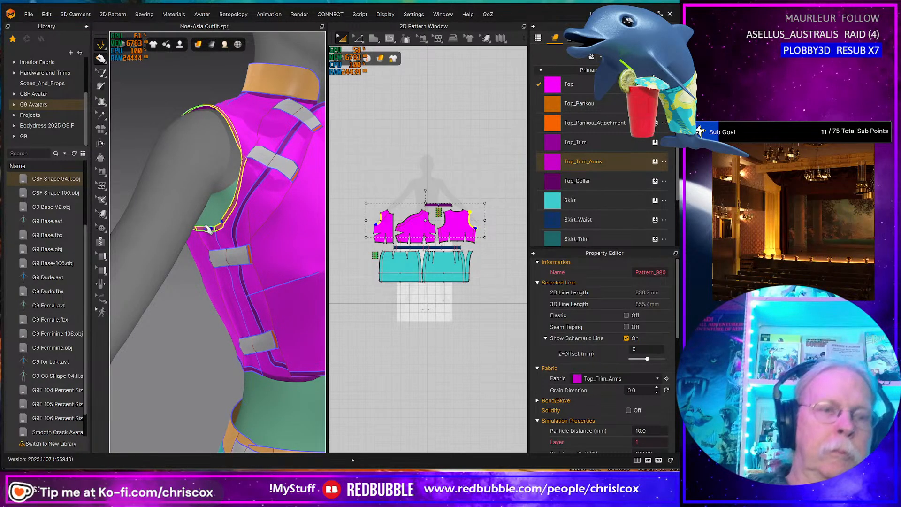
pyautogui.scroll(-4, 249, 231)
pyautogui.moveTo(251, 230); pyautogui.dragTo(48, 252, button='right')
pyautogui.moveTo(145, 258); pyautogui.dragTo(163, 301, button='right')
pyautogui.scroll(-3, 187, 268)
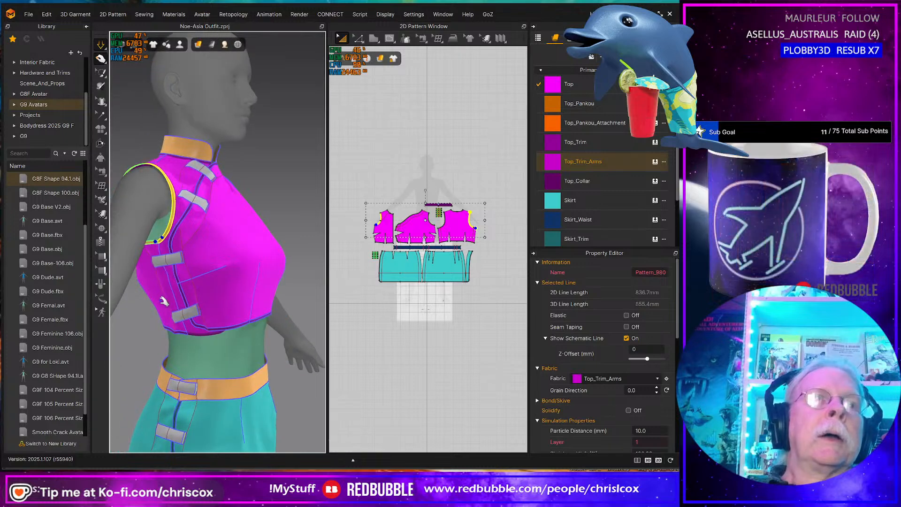
pyautogui.press('space')
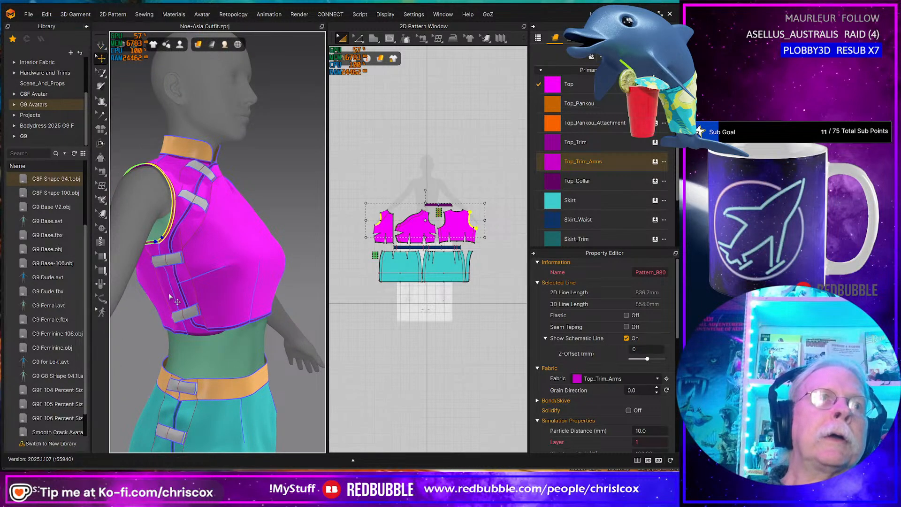
pyautogui.press('space')
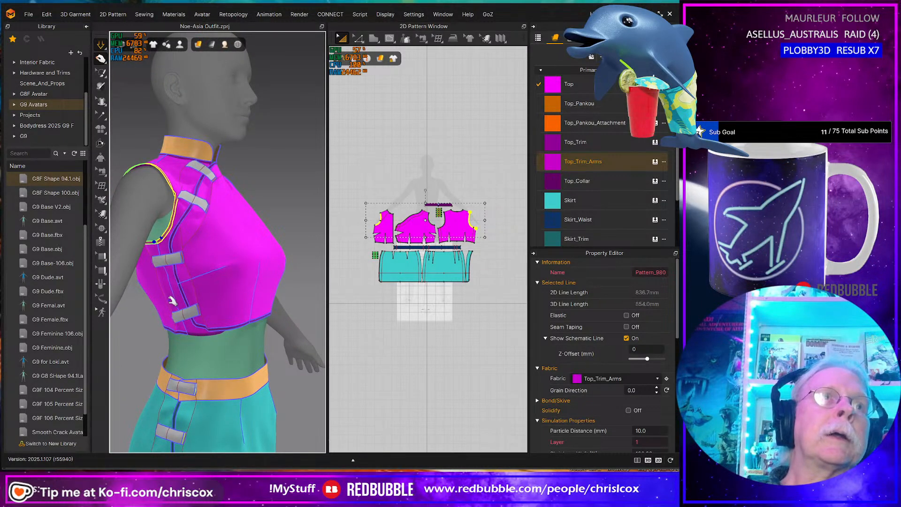
# Step: Settle the top's back, overlapping front and right-side panels plus the front skirt panel during the simulation
pyautogui.click(173, 312)
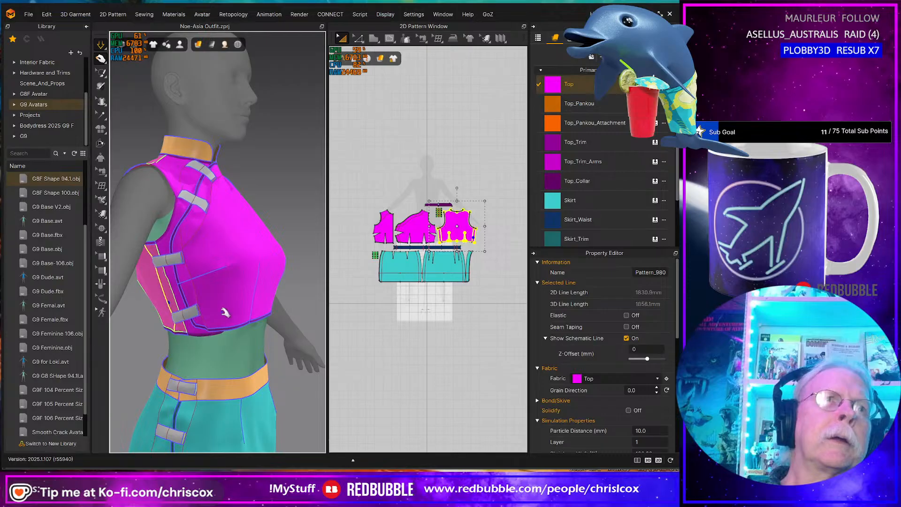
pyautogui.moveTo(172, 313)
pyautogui.mouseDown(button='right')
pyautogui.moveTo(153, 319)
pyautogui.moveTo(180, 307)
pyautogui.mouseUp(button='right')
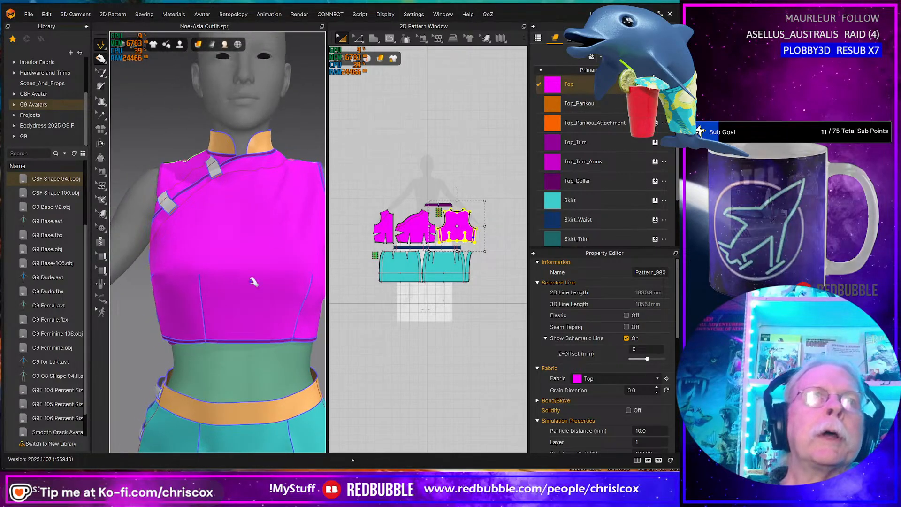
pyautogui.click(308, 169)
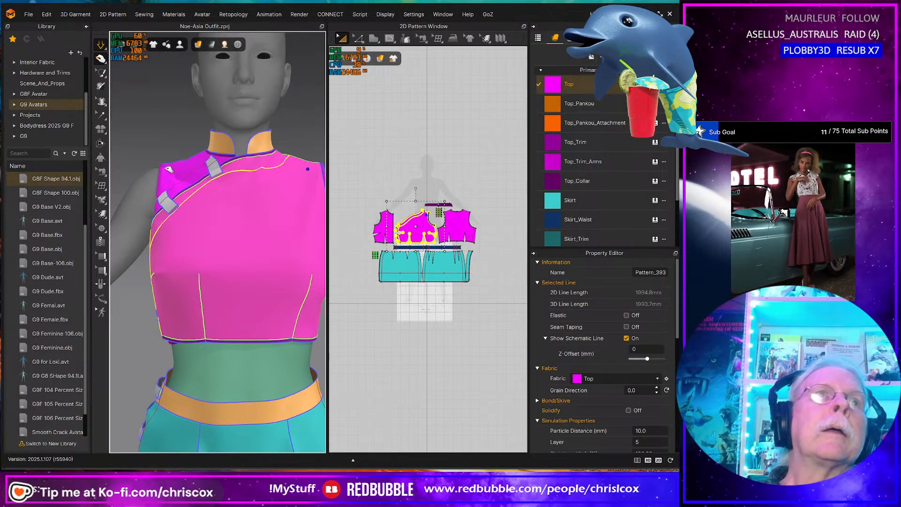
pyautogui.click(193, 173)
pyautogui.scroll(-3, 261, 206)
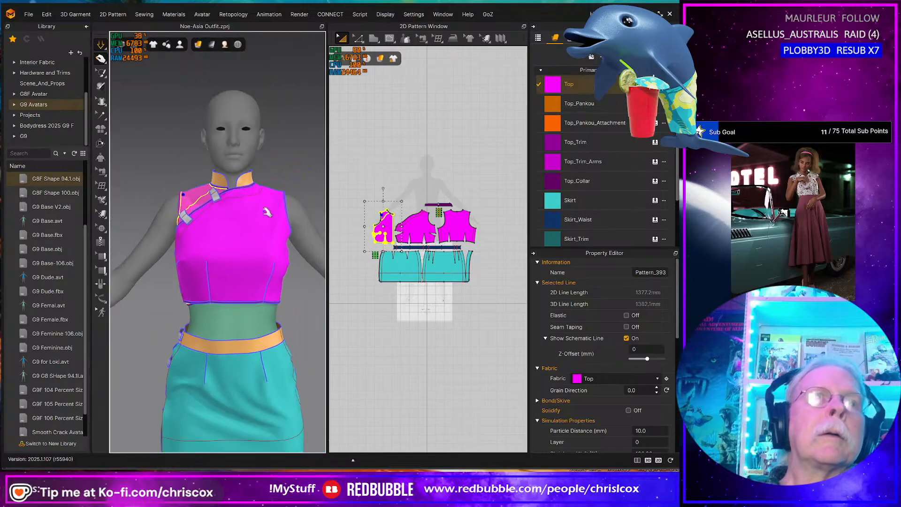
pyautogui.click(278, 283)
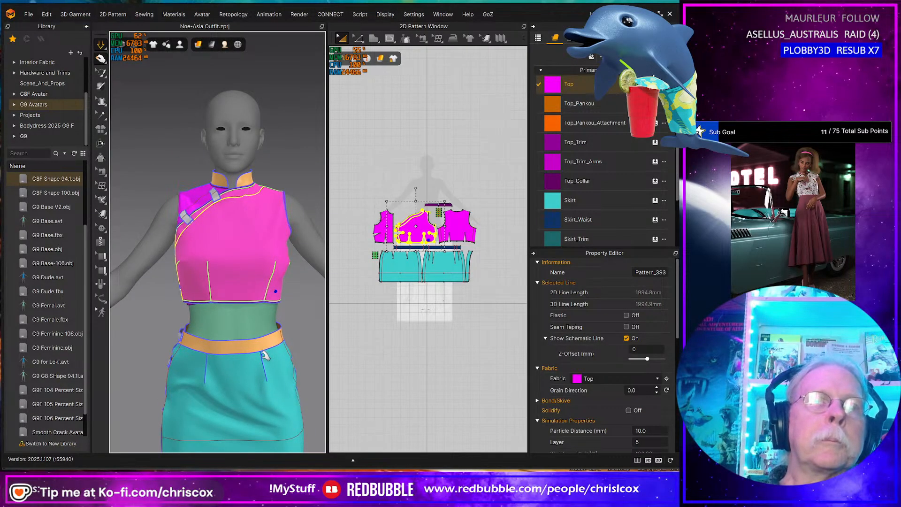
pyautogui.click(285, 357)
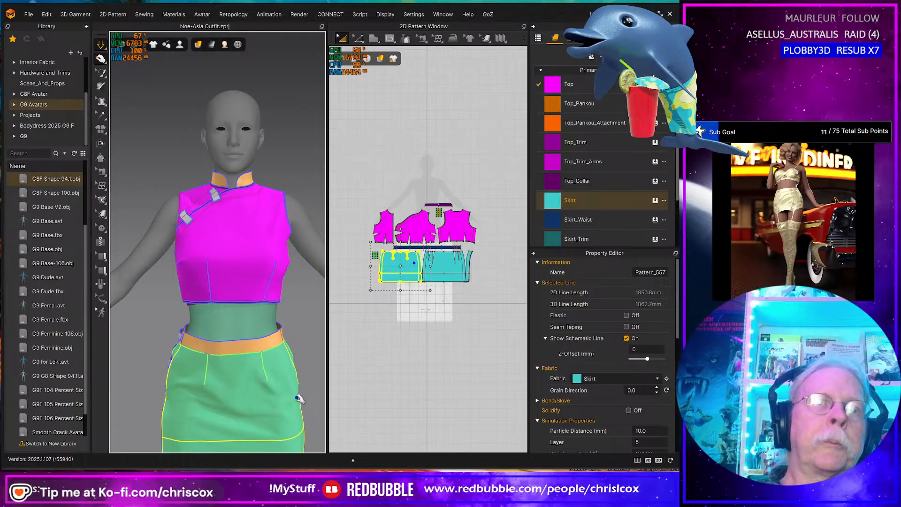
# Step: Save the refitted project in the Neo-Asia WIP folder as a separate file named Noe-Asia Outfit G8 Female 94.1
pyautogui.scroll(-3, 287, 394)
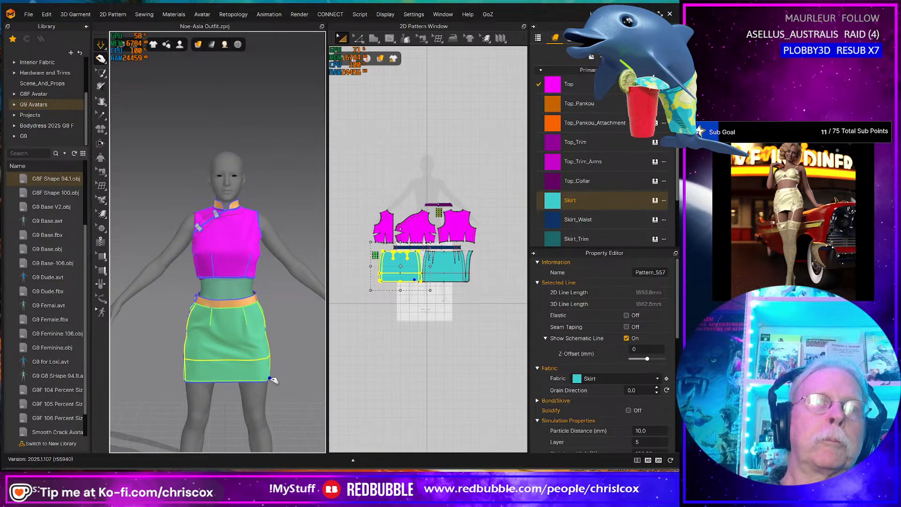
pyautogui.moveTo(274, 380); pyautogui.dragTo(199, 347, button='right')
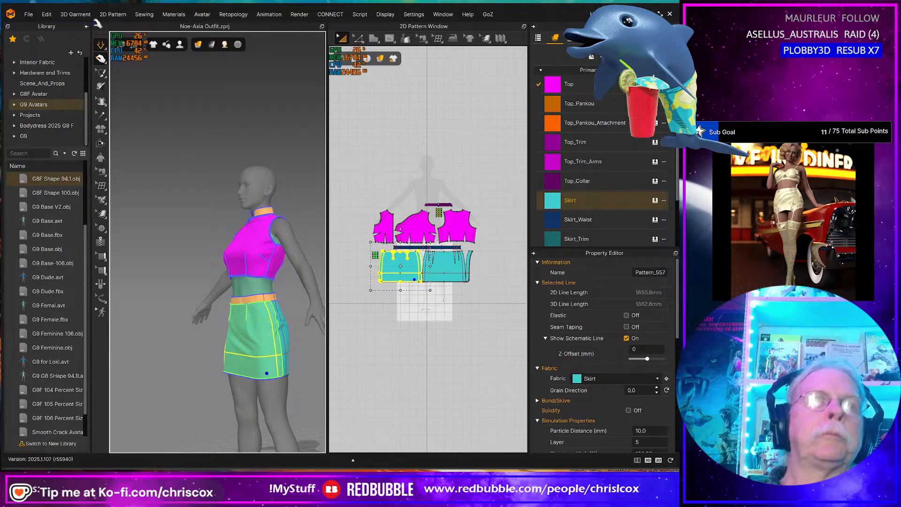
pyautogui.click(28, 15)
pyautogui.moveTo(56, 72)
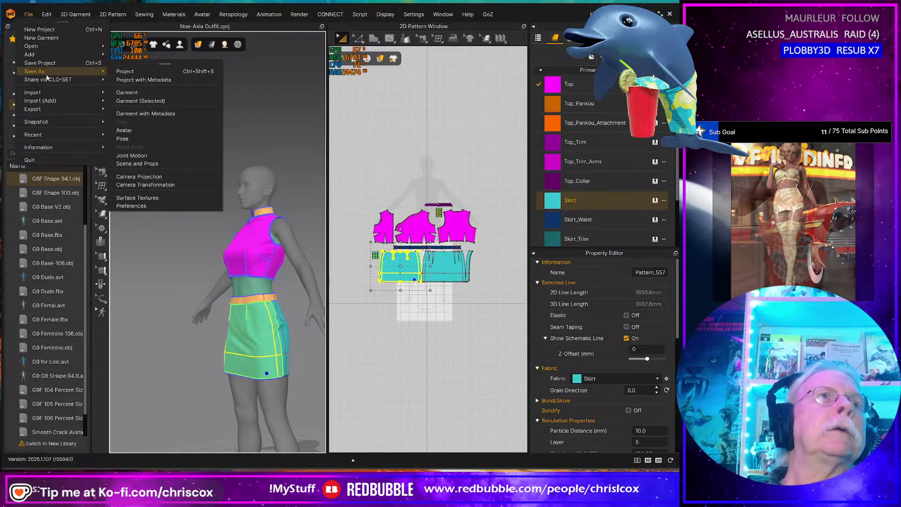
pyautogui.click(146, 72)
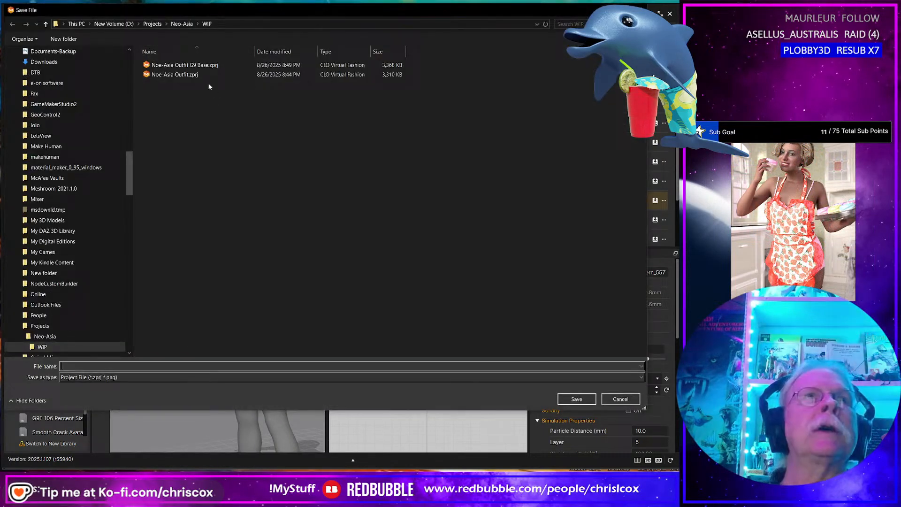
pyautogui.click(194, 65)
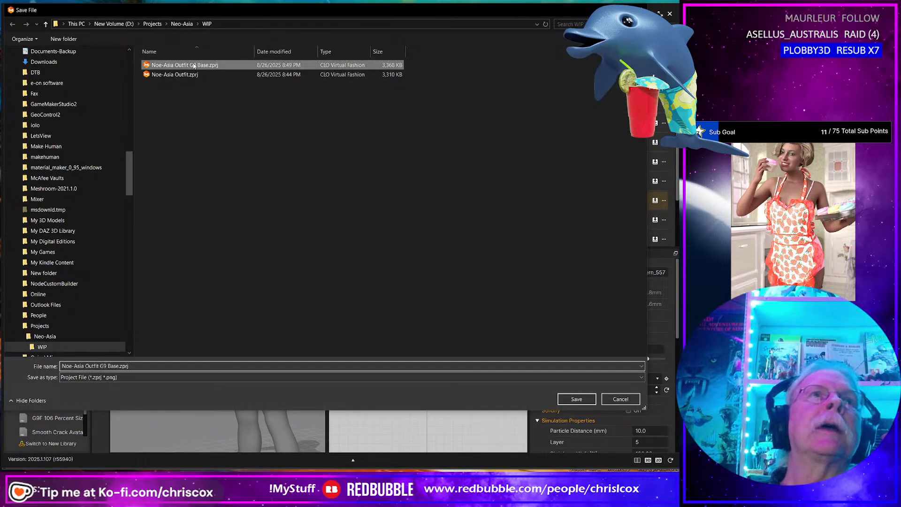
pyautogui.click(101, 365)
pyautogui.click(101, 365)
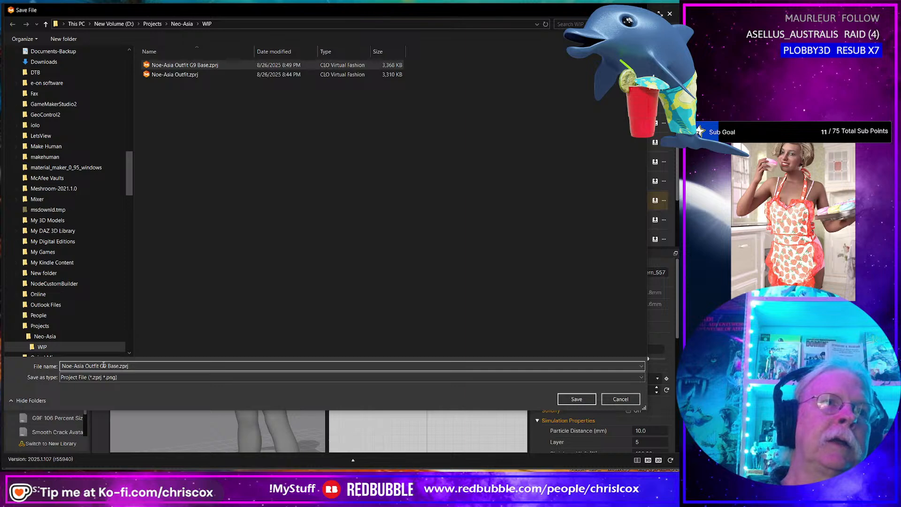
pyautogui.hotkey('shift', 'Right')
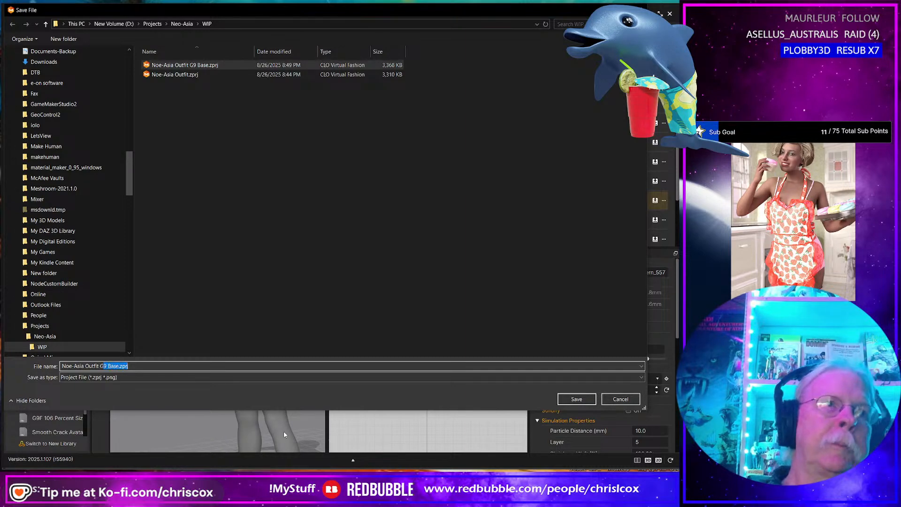
pyautogui.write('8 F')
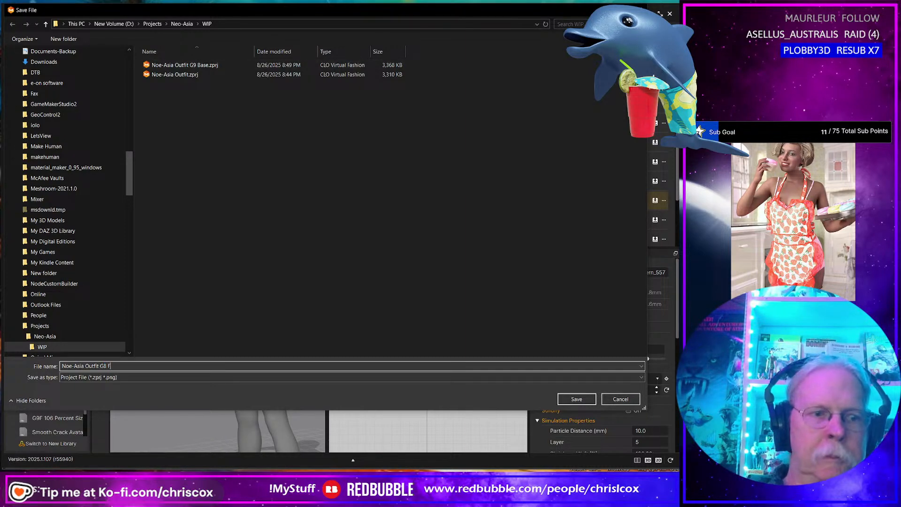
pyautogui.write('emale 94.1')
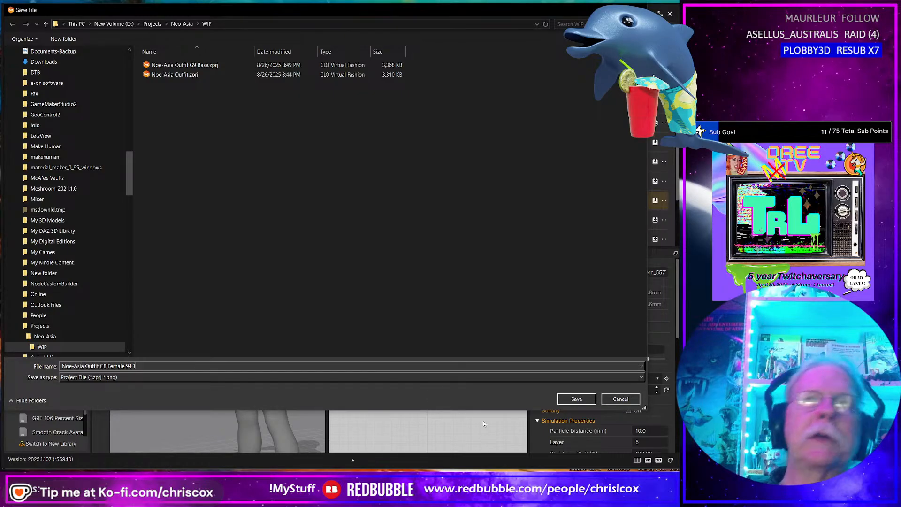
pyautogui.click(577, 399)
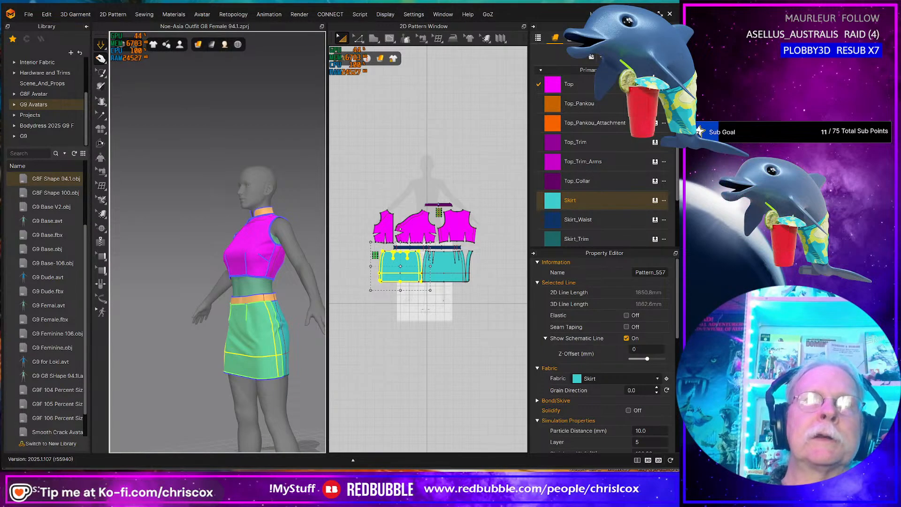
# Step: Close Marvelous Designer, switch to Daz Studio and delete the NeoAsia Top G9 and NeoAsia Skirt G9 from the scene
pyautogui.click(669, 13)
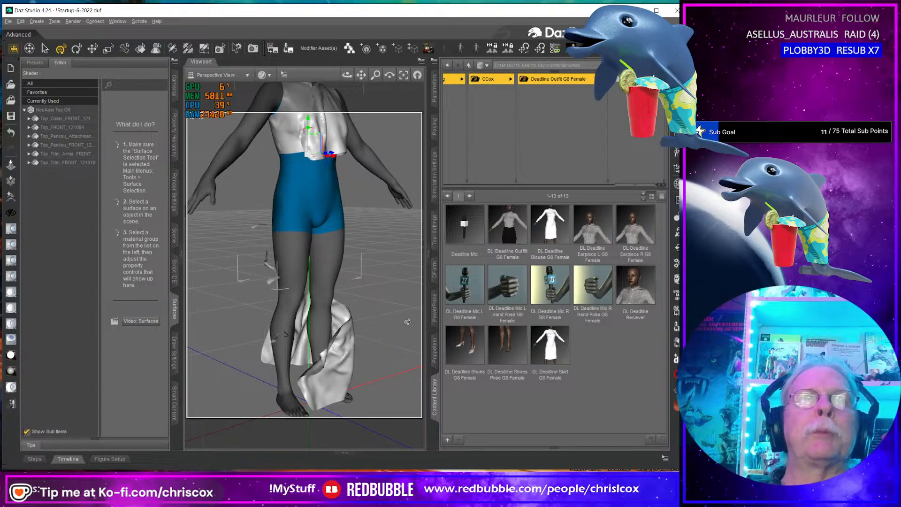
pyautogui.click(174, 234)
pyautogui.keyDown('shift'); pyautogui.click(83, 245); pyautogui.keyUp('shift')
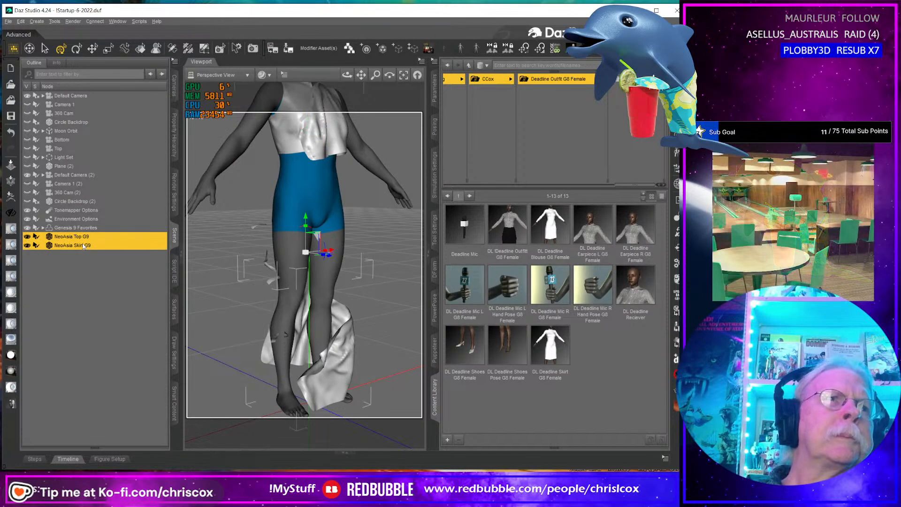
pyautogui.press('Delete')
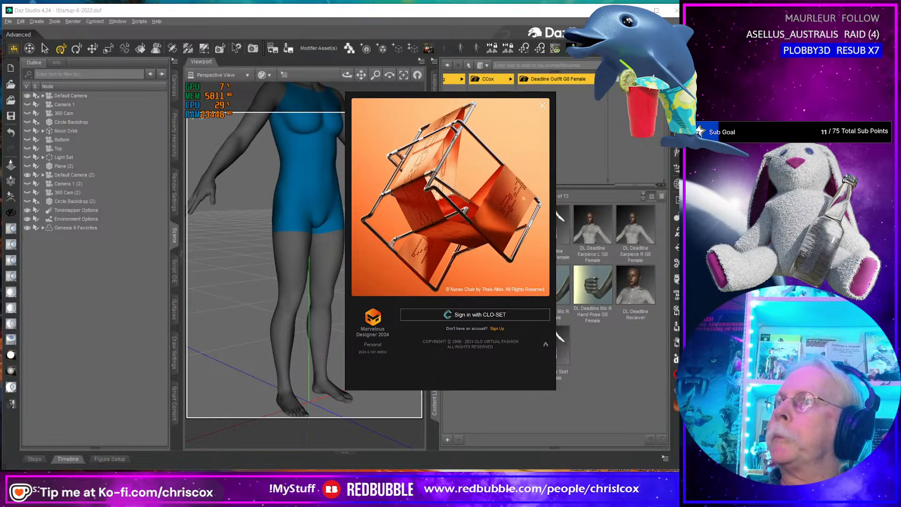
# Step: Sign in to Marvelous Designer 2024 through CLO-SET and dismiss its Welcome notice
pyautogui.click(479, 315)
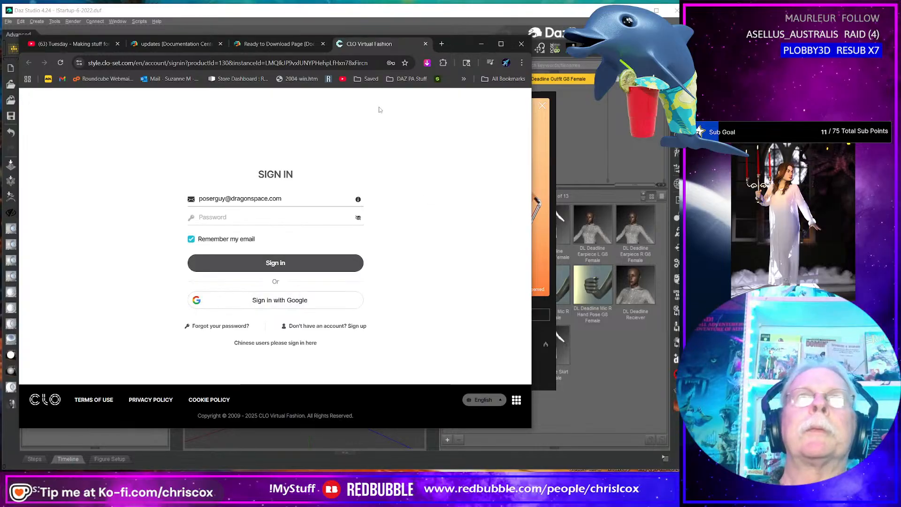
pyautogui.moveTo(454, 44); pyautogui.dragTo(900, 64)
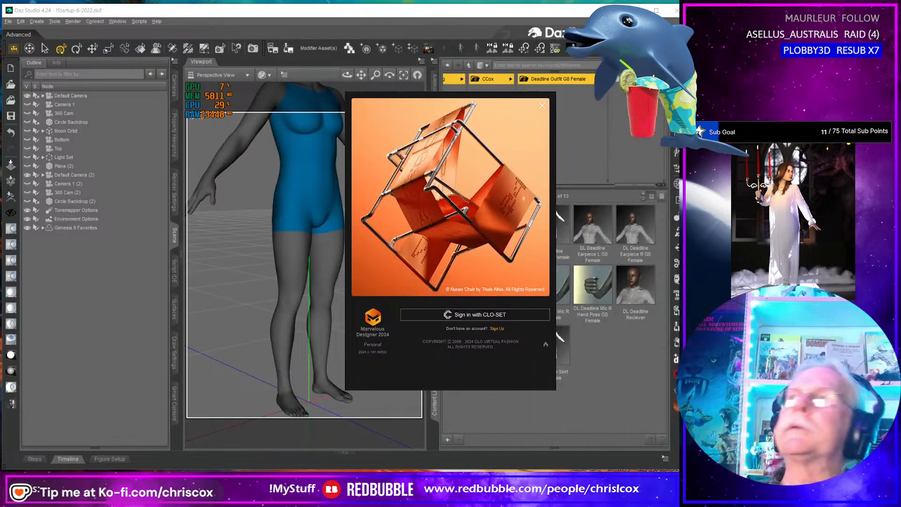
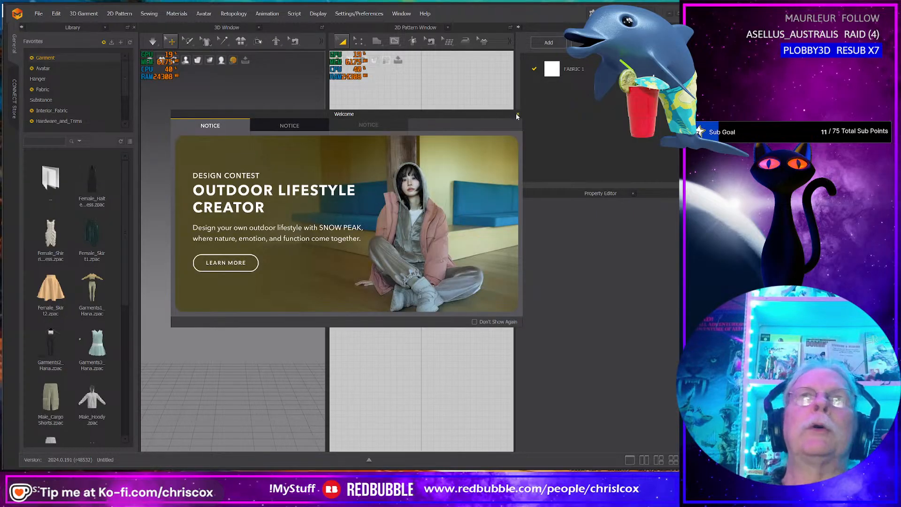
pyautogui.click(517, 115)
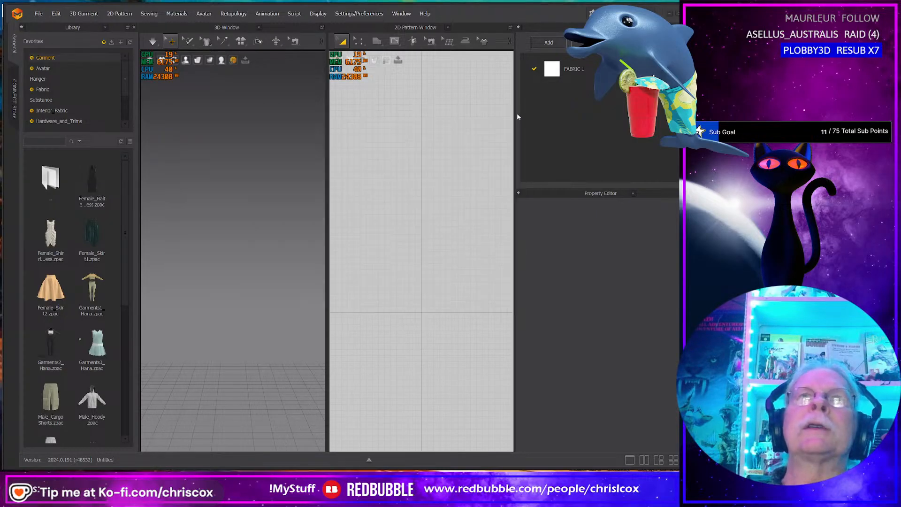
# Step: Open the project Noe-Asia Outfit G9 Base.zprj from the WIP folder inside Projects > Neo-Asia
pyautogui.click(38, 14)
pyautogui.moveTo(54, 107)
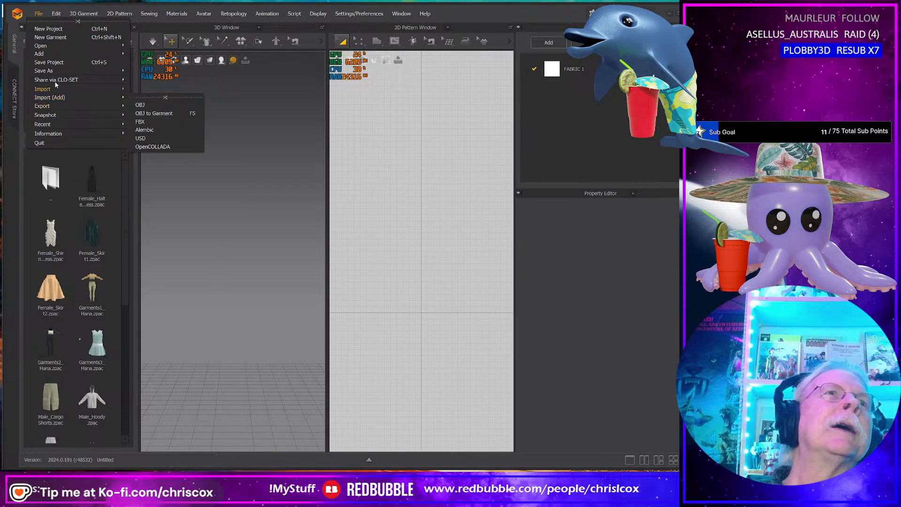
pyautogui.moveTo(57, 52)
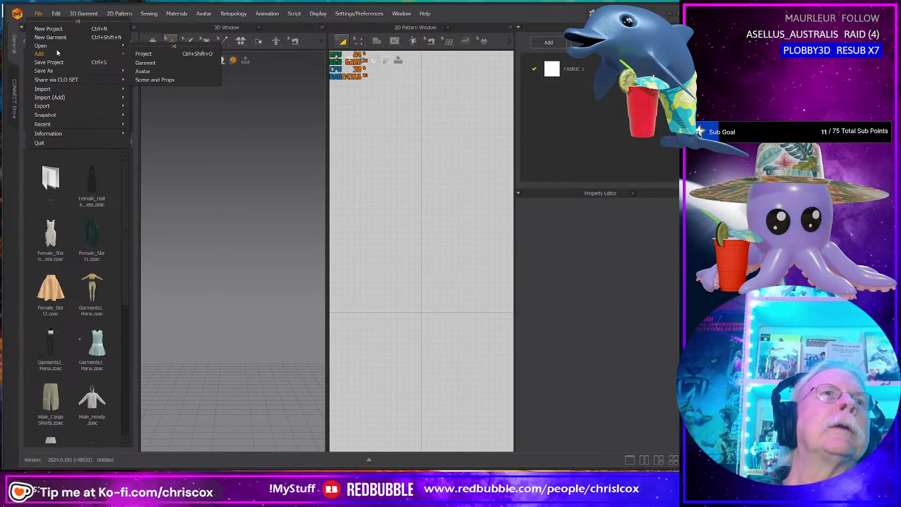
pyautogui.click(144, 46)
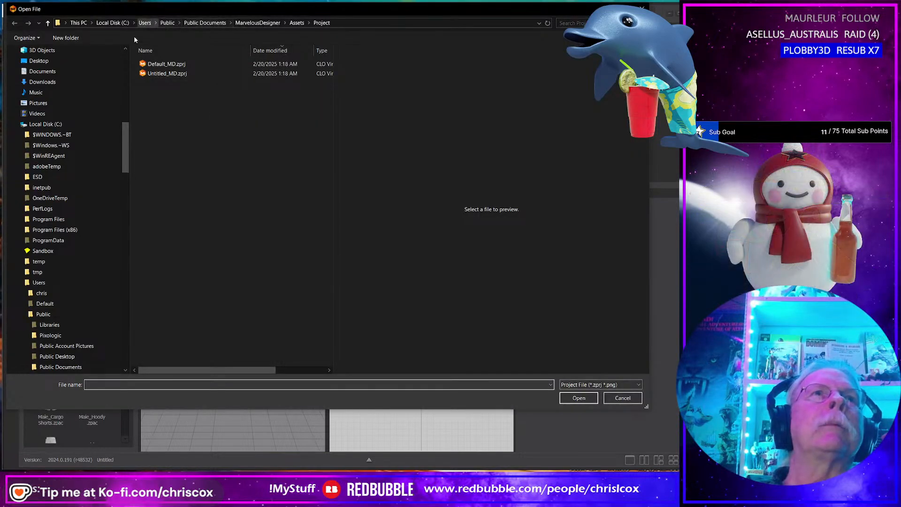
pyautogui.scroll(10, 66, 160)
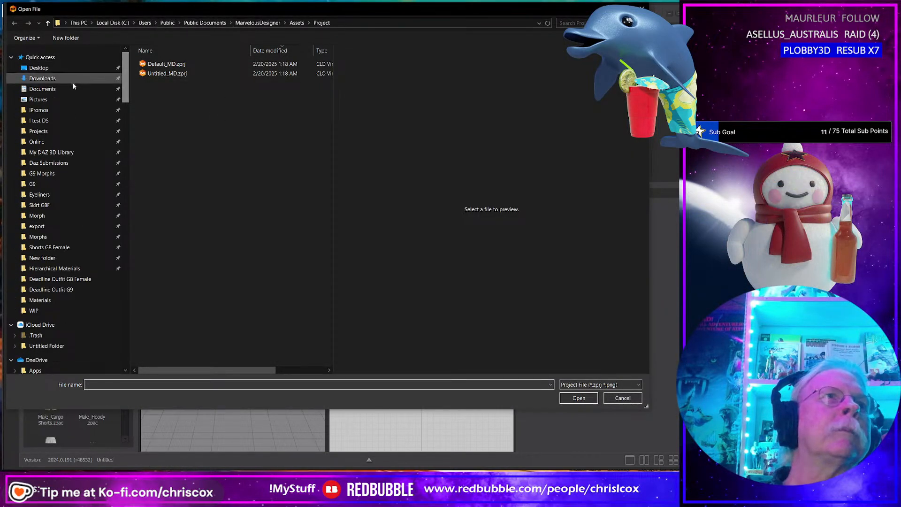
pyautogui.click(52, 131)
pyautogui.click(221, 189)
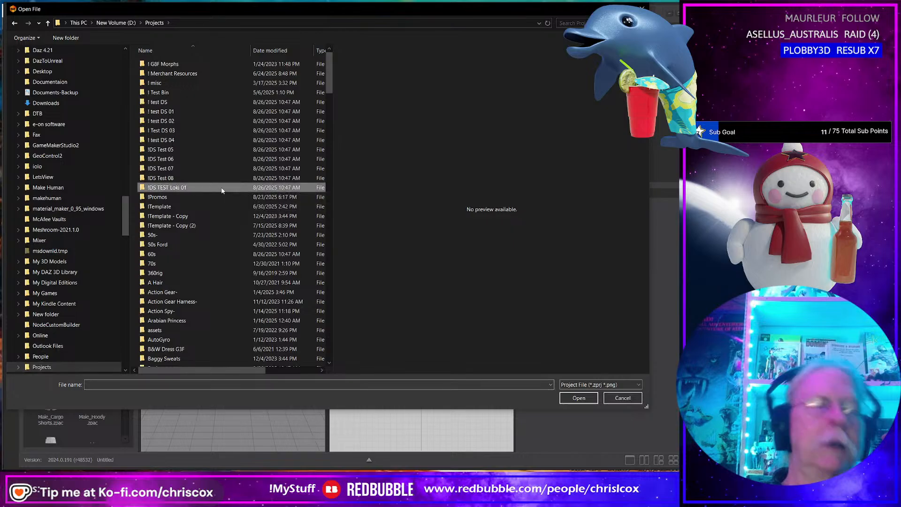
pyautogui.press('n')
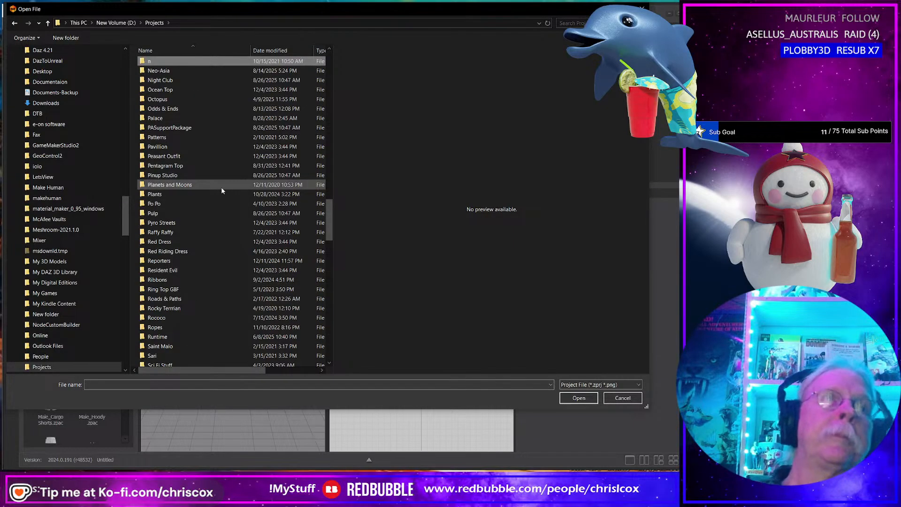
pyautogui.press('e')
pyautogui.press('Return')
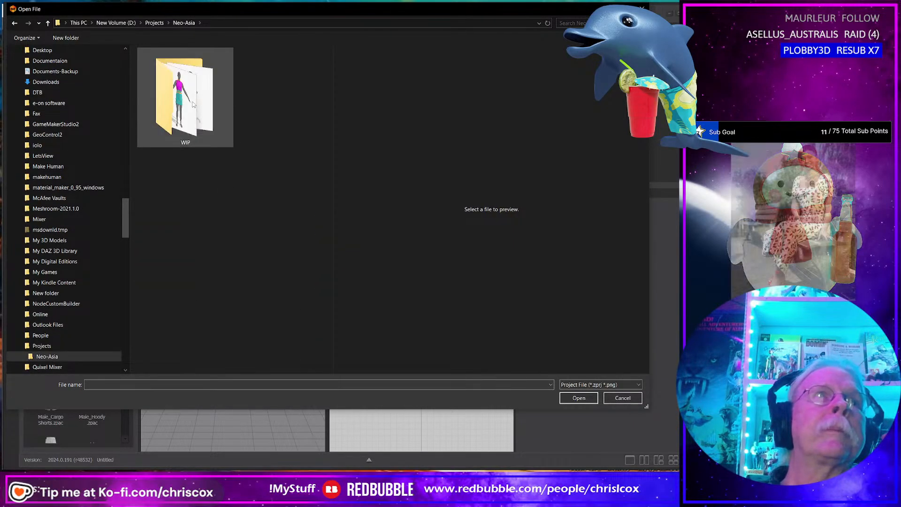
pyautogui.doubleClick(192, 104)
pyautogui.click(187, 73)
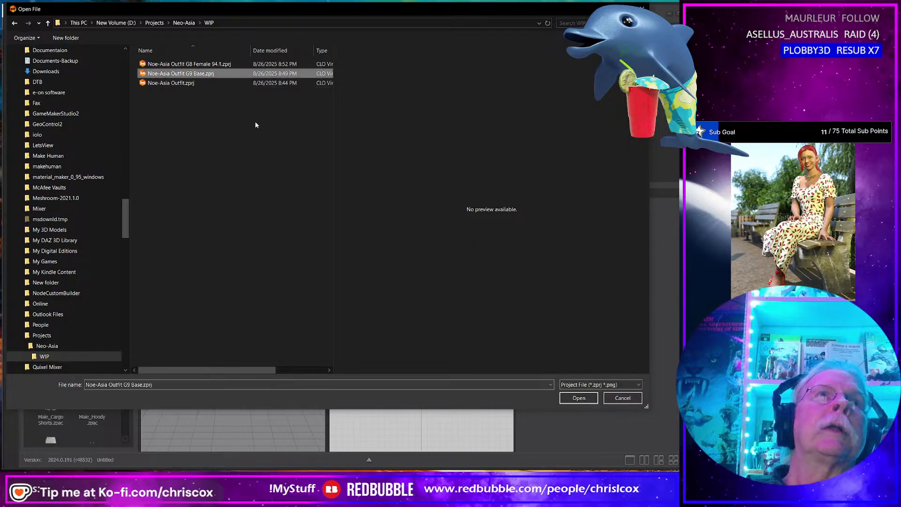
pyautogui.click(591, 400)
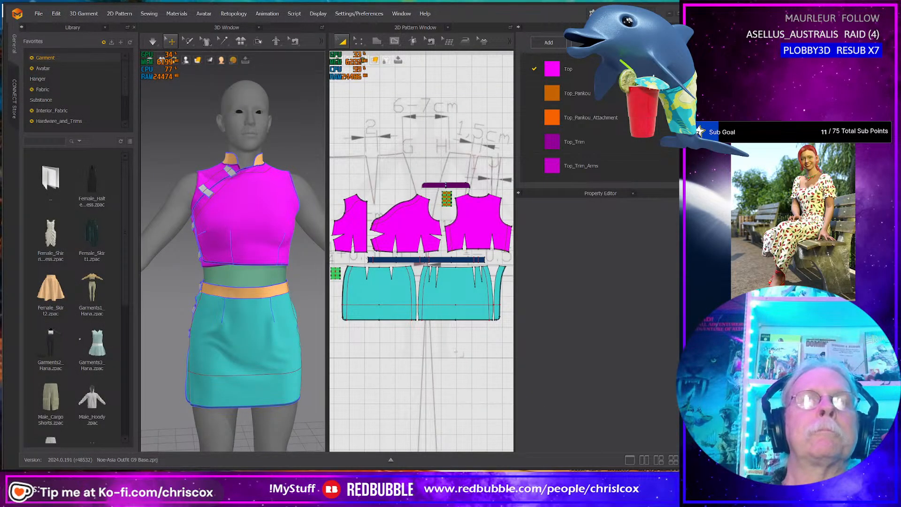
# Step: Select the skirt and waistband patterns, inspect their layout in the UV Editor, and return to the 2D pattern view
pyautogui.scroll(-1, 462, 351)
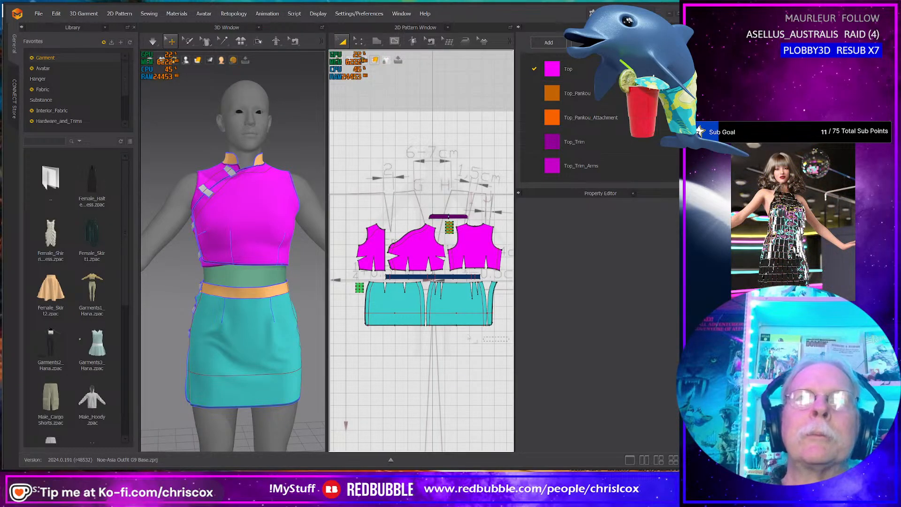
pyautogui.moveTo(468, 337); pyautogui.dragTo(348, 272)
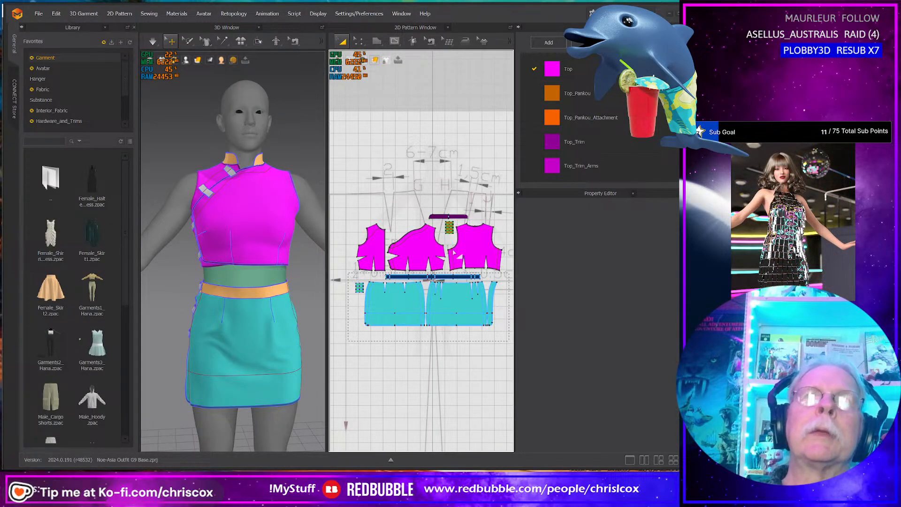
pyautogui.click(427, 28)
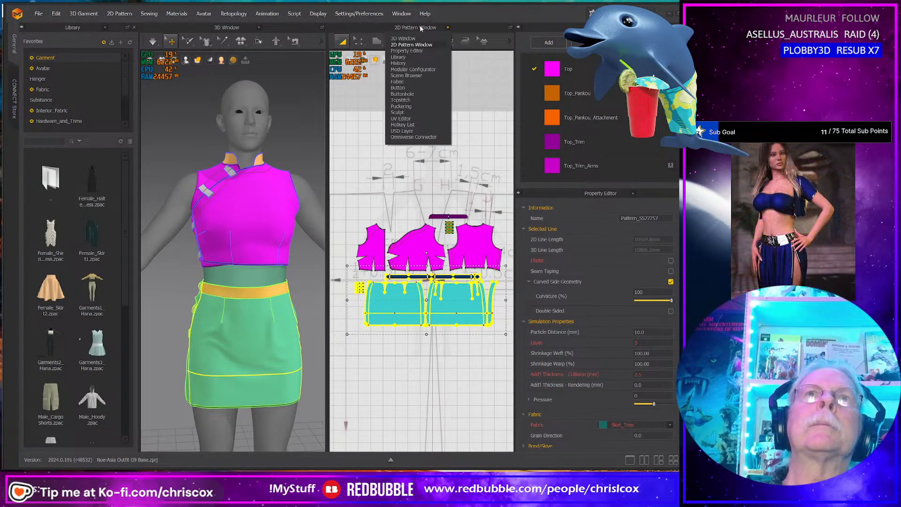
pyautogui.click(407, 120)
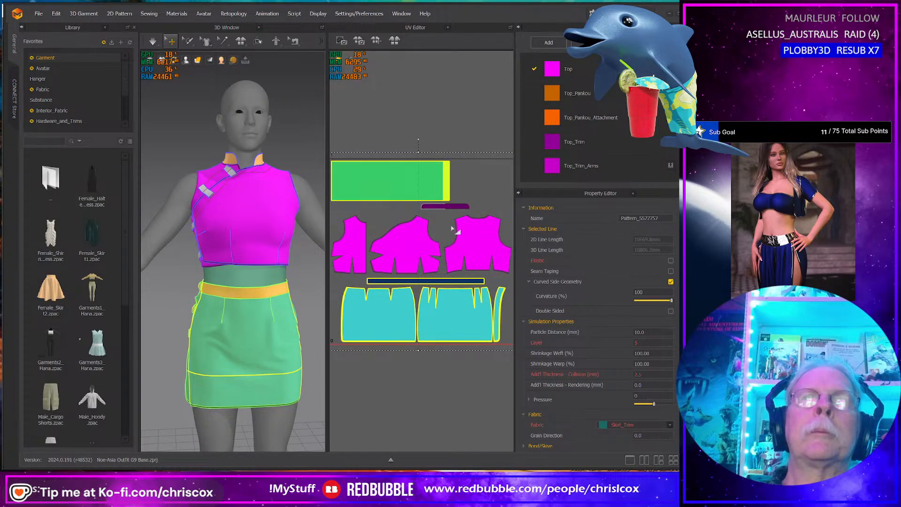
pyautogui.click(421, 27)
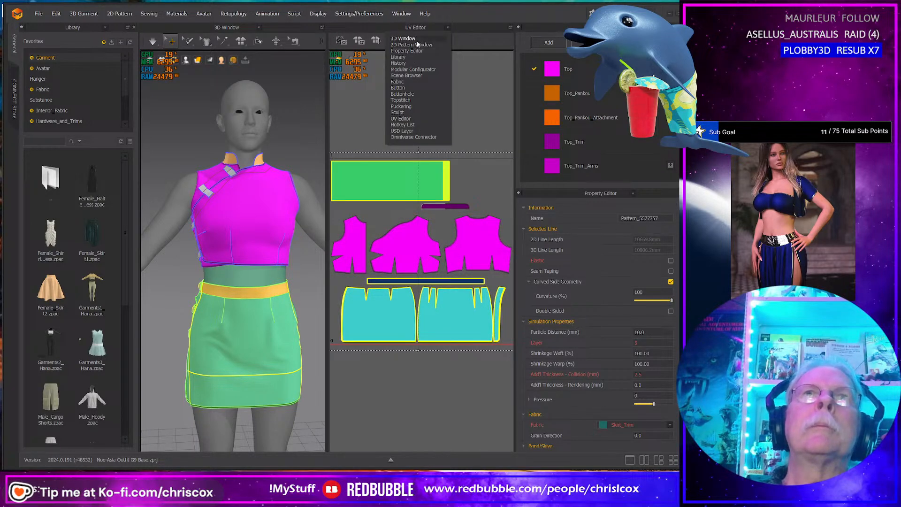
pyautogui.click(417, 46)
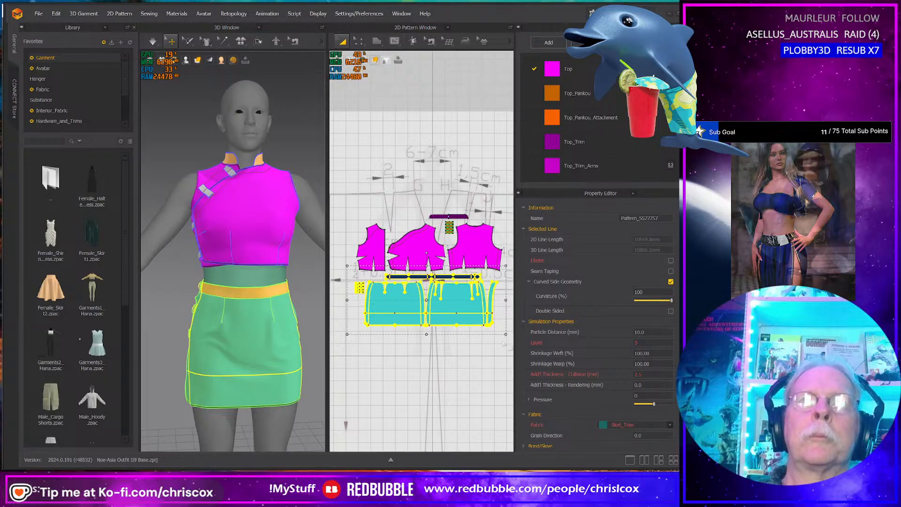
# Step: Export the selected skirt patterns as OBJ over NeoAsia Skirt G9.obj in the WIP folder, as a welded, thin single object with unified UV coordinates
pyautogui.click(506, 350)
pyautogui.moveTo(506, 347); pyautogui.dragTo(339, 273)
pyautogui.click(45, 13)
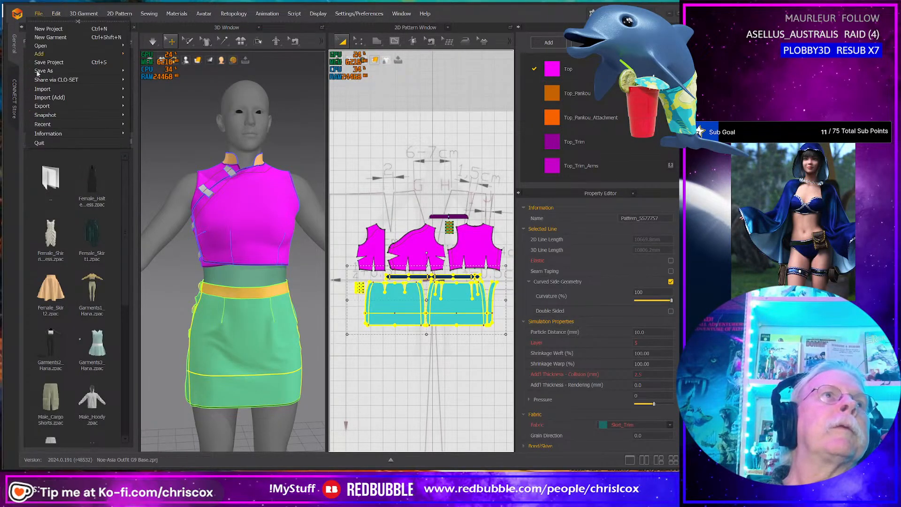
pyautogui.moveTo(51, 106)
pyautogui.click(165, 123)
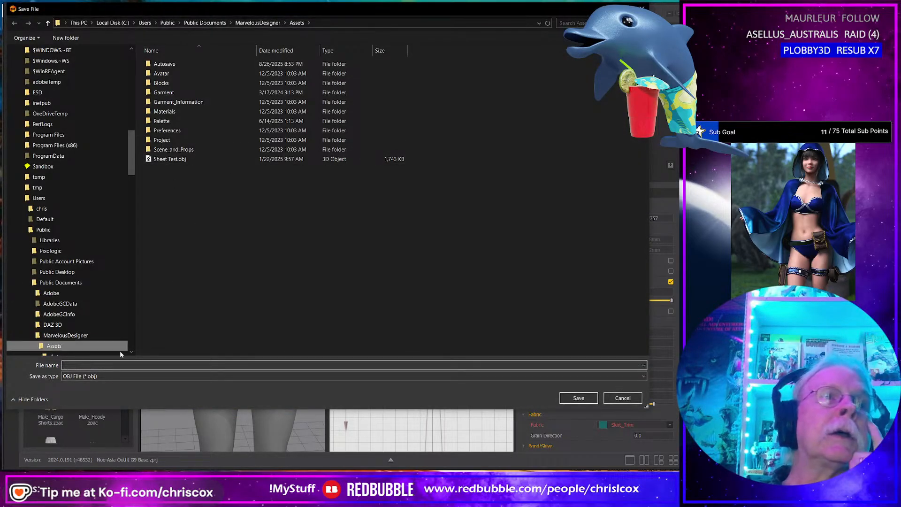
pyautogui.moveTo(132, 155); pyautogui.dragTo(136, 79)
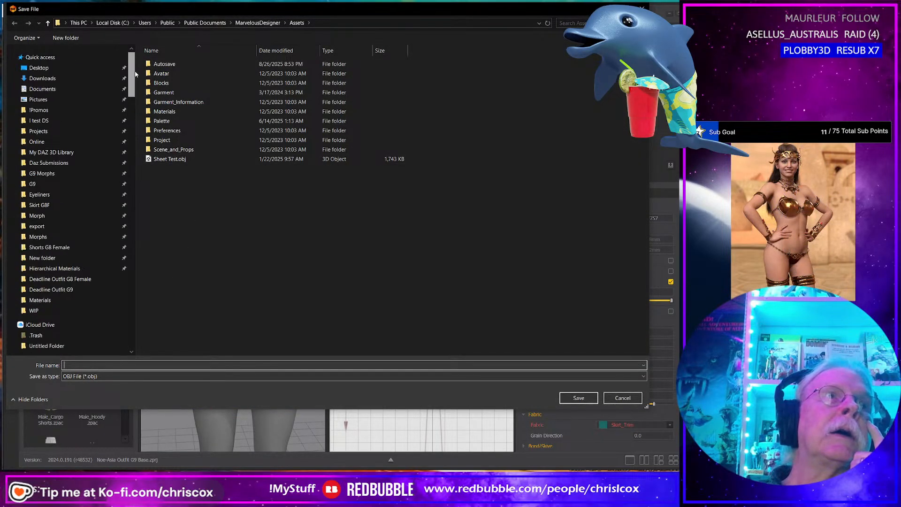
pyautogui.click(68, 310)
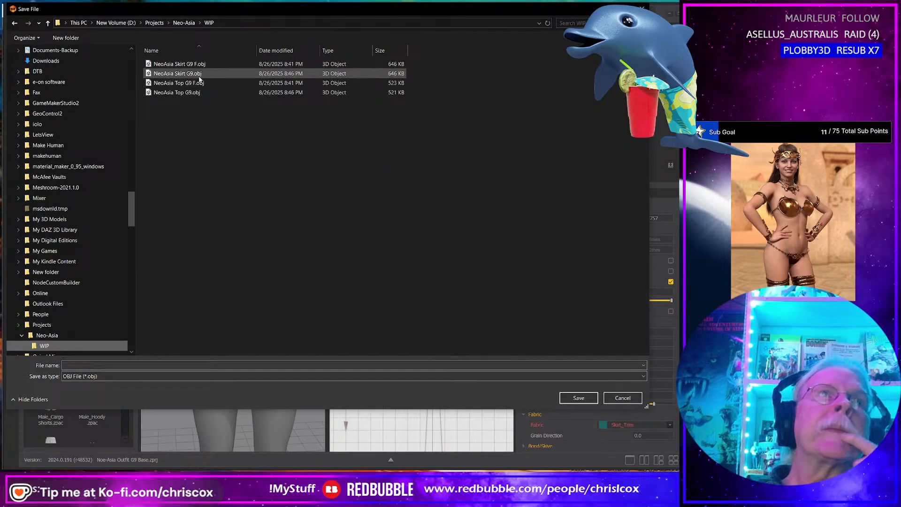
pyautogui.click(195, 75)
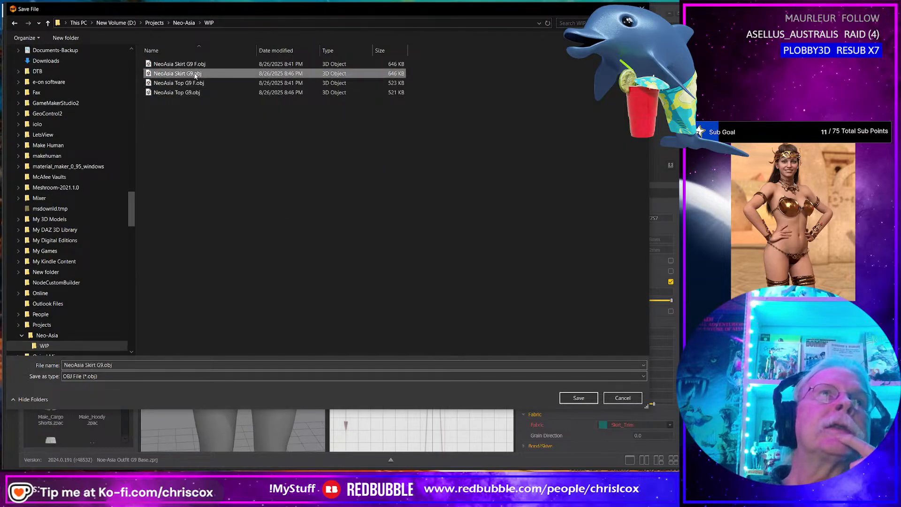
pyautogui.click(573, 398)
pyautogui.click(469, 254)
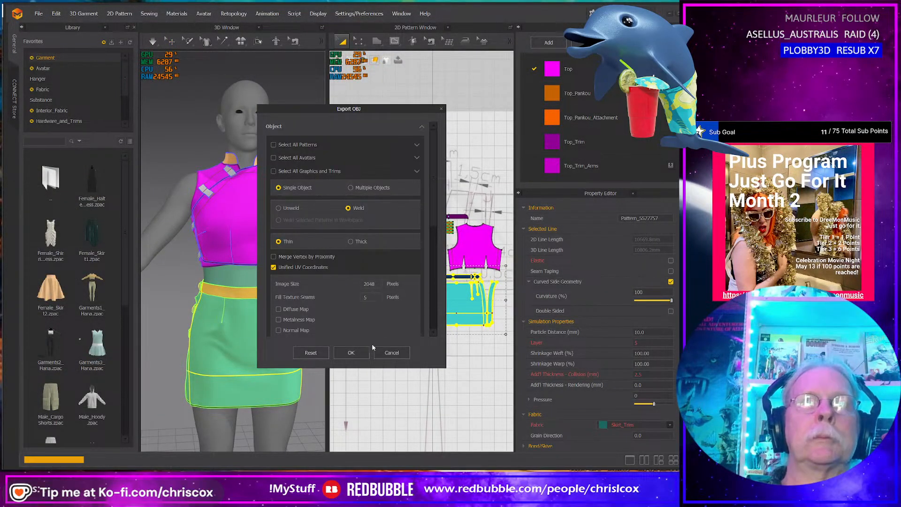
pyautogui.scroll(-3, 326, 230)
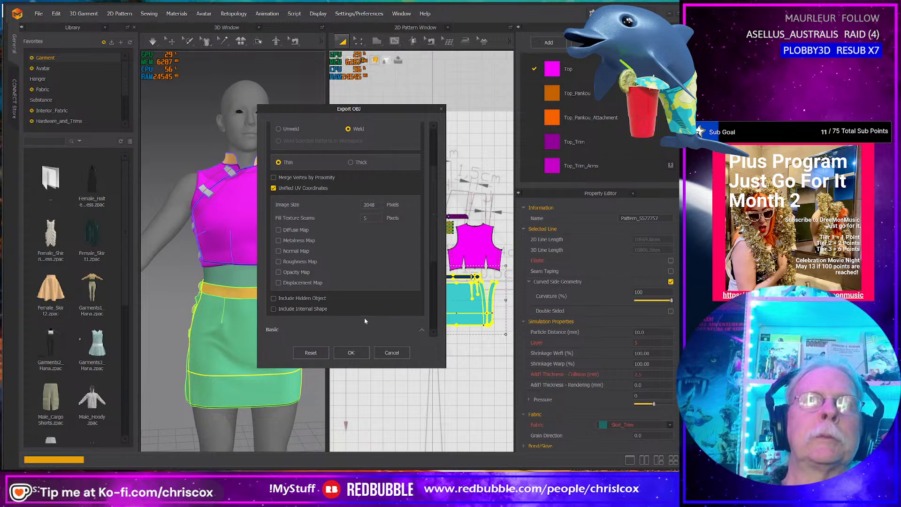
pyautogui.click(351, 352)
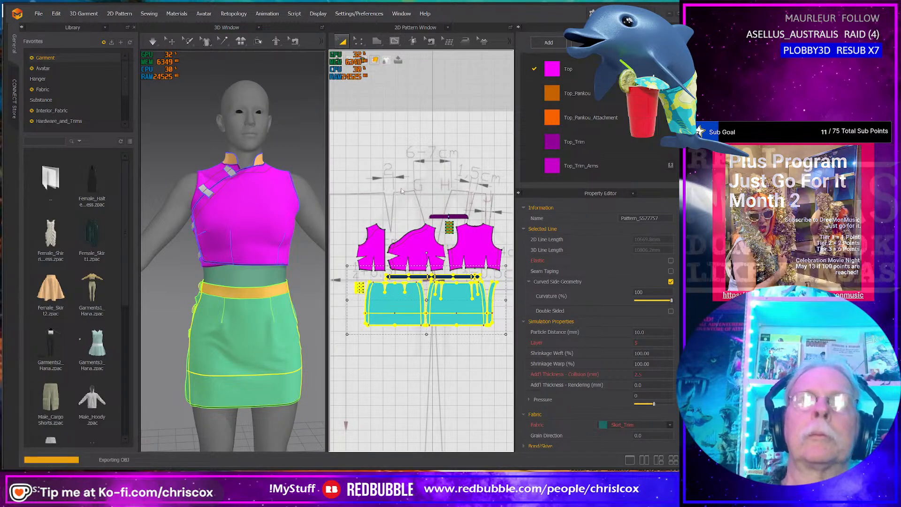
# Step: Select the top's patterns and export them as OBJ over NeoAsia Top G9.obj with the same welded, thin, unified UV settings
pyautogui.moveTo(458, 220); pyautogui.dragTo(514, 273)
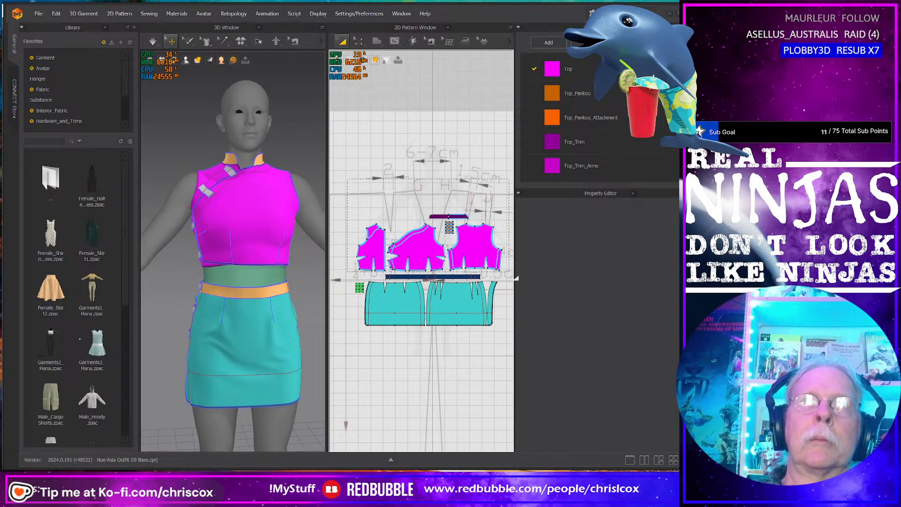
pyautogui.click(38, 14)
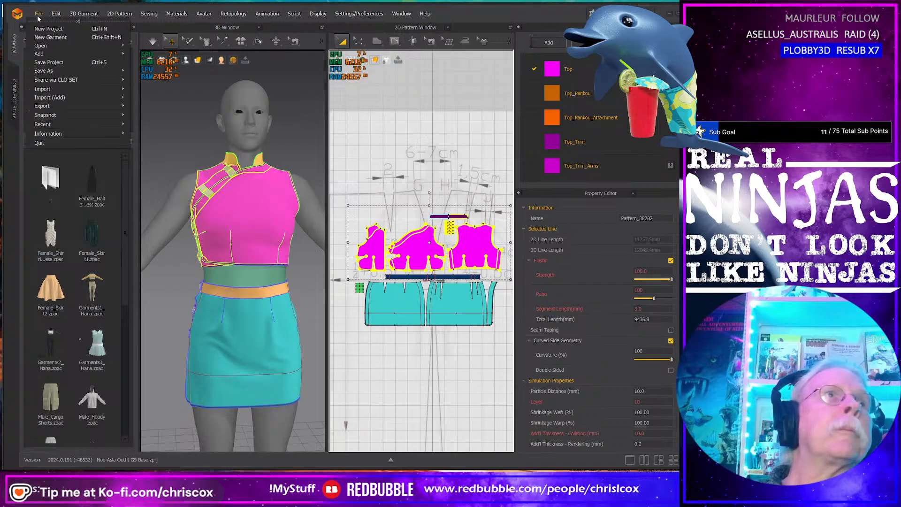
pyautogui.moveTo(57, 108)
pyautogui.click(166, 123)
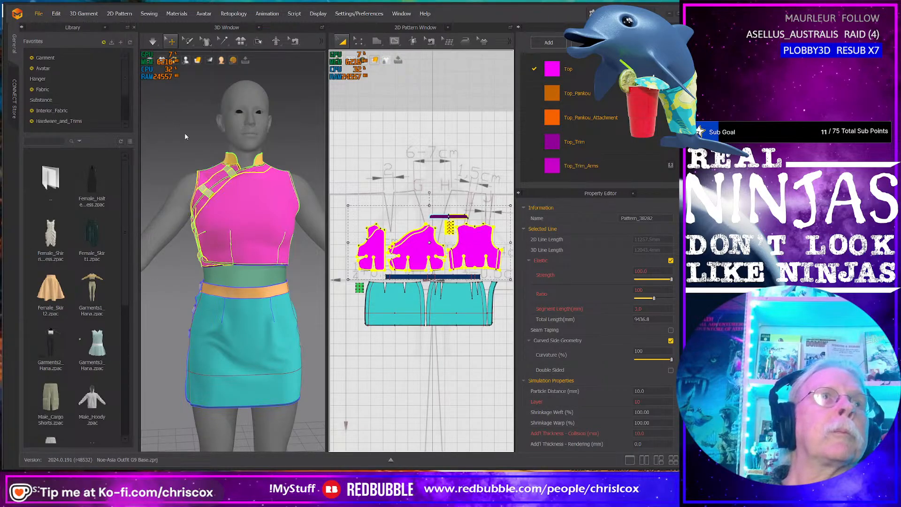
pyautogui.doubleClick(190, 93)
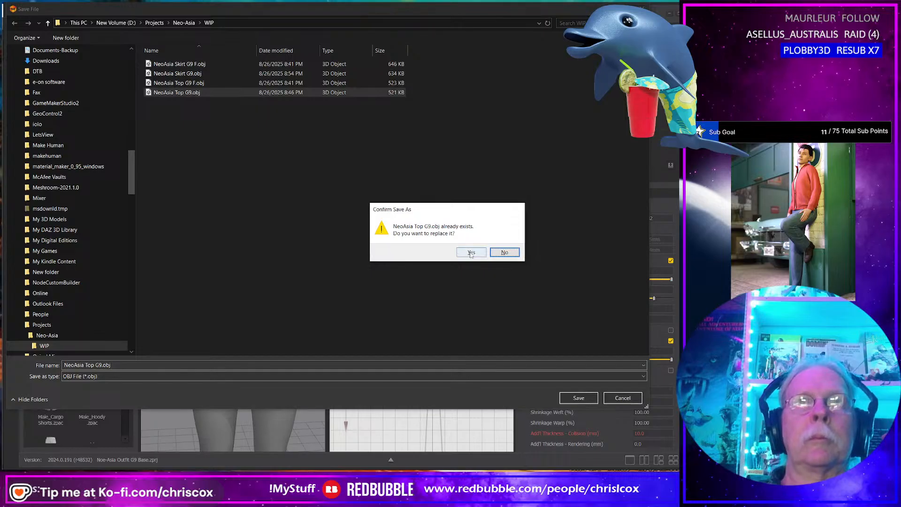
pyautogui.click(471, 253)
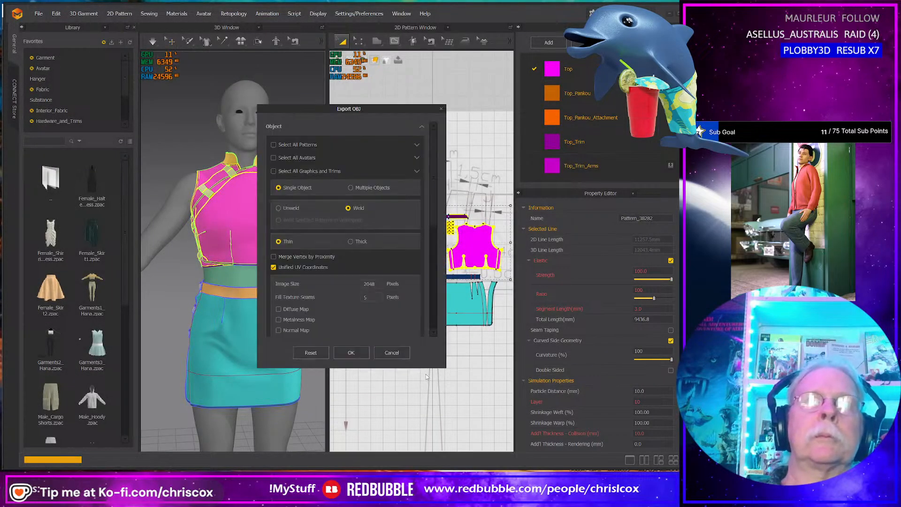
pyautogui.click(351, 352)
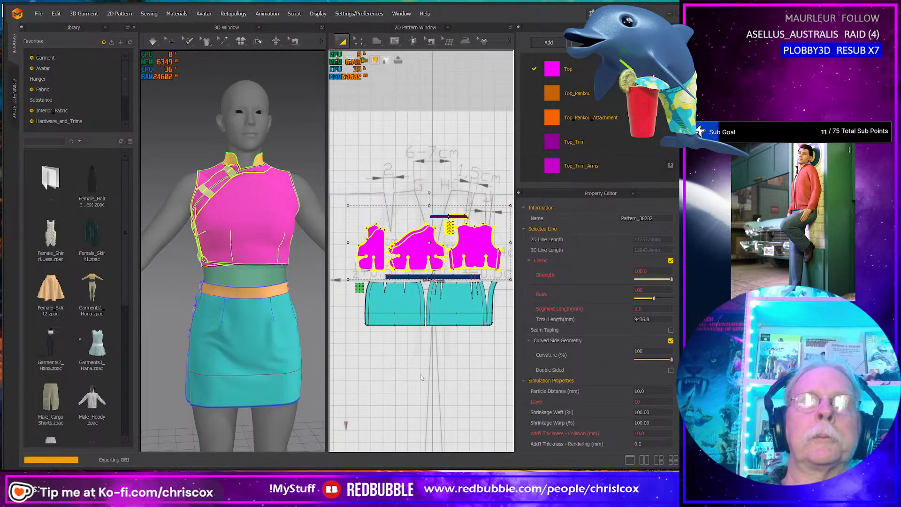
# Step: Switch to Daz Studio and import NeoAsia Skirt G9.obj from the WIP folder with the Custom import preset
pyautogui.hotkey('alt', 'Tab')
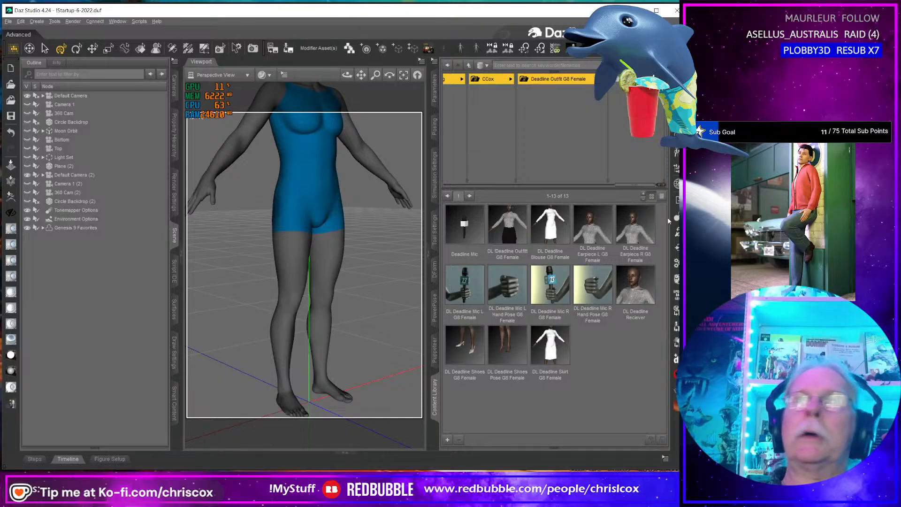
pyautogui.click(677, 249)
pyautogui.click(180, 70)
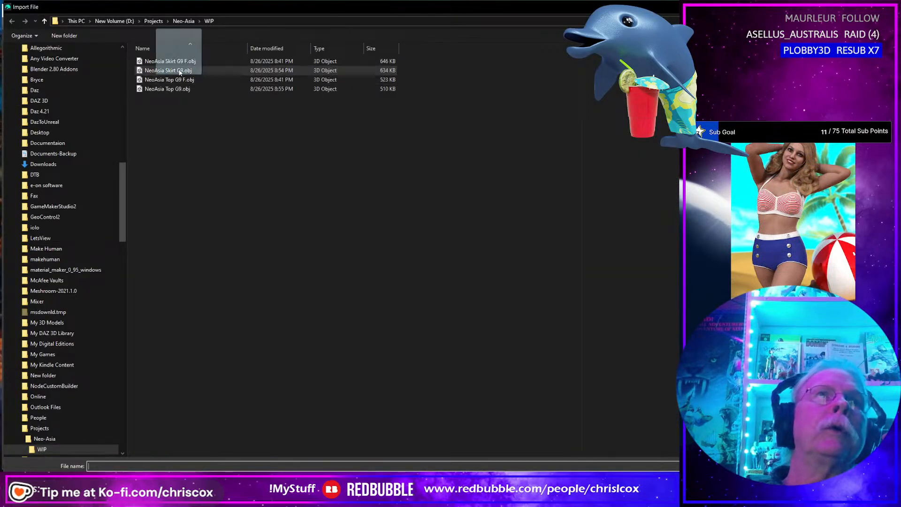
pyautogui.doubleClick(180, 70)
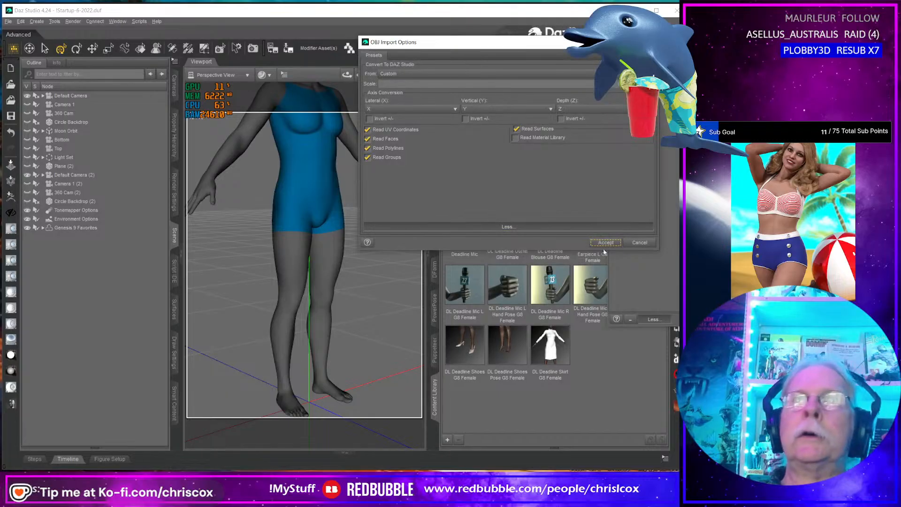
pyautogui.click(606, 242)
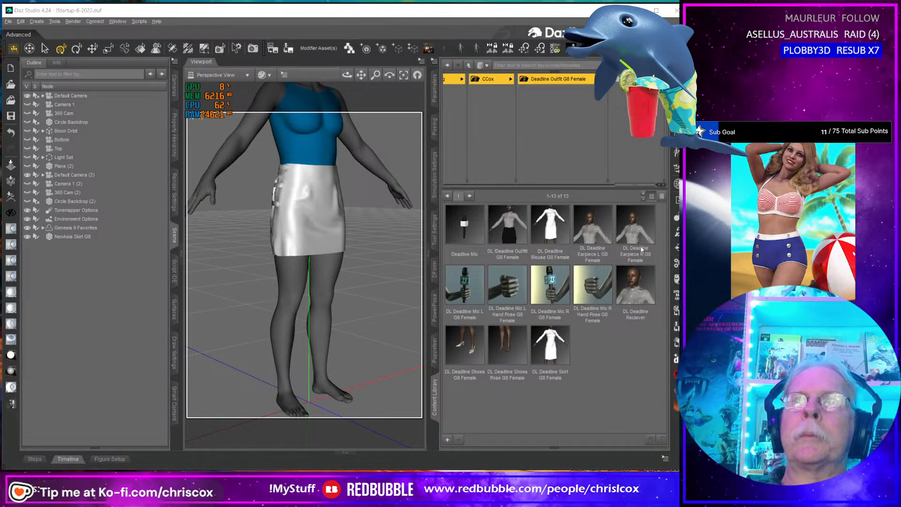
# Step: Import NeoAsia Top G9.obj into the scene with the same OBJ import options
pyautogui.click(677, 247)
pyautogui.click(153, 89)
pyautogui.doubleClick(153, 89)
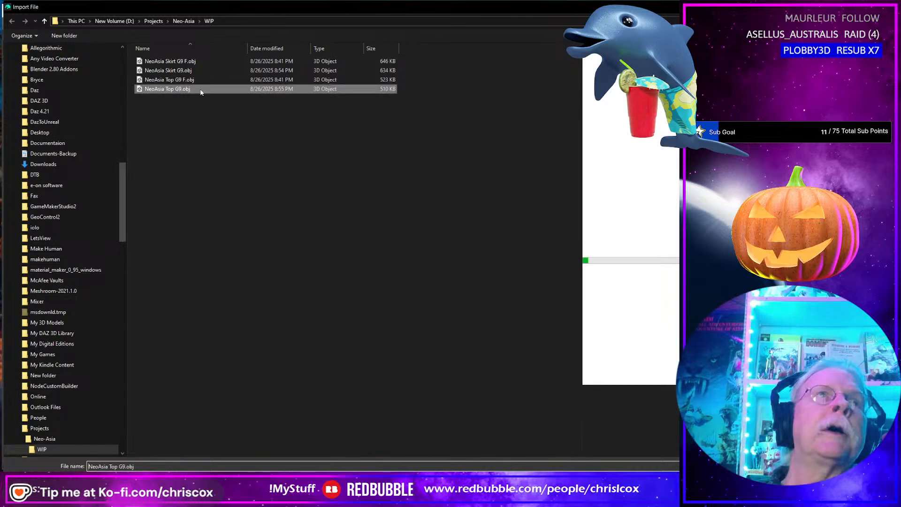
pyautogui.click(604, 242)
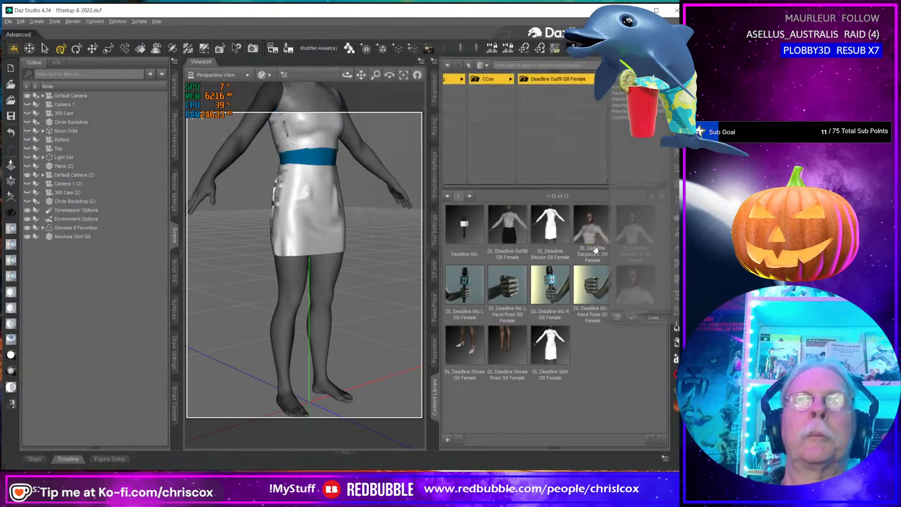
# Step: Select NeoAsia Skirt G9 and NeoAsia Top G9, simulate them on the figure, and inspect the skirt's drape and side fastenings up close
pyautogui.keyDown('ctrl'); pyautogui.click(77, 237); pyautogui.keyUp('ctrl')
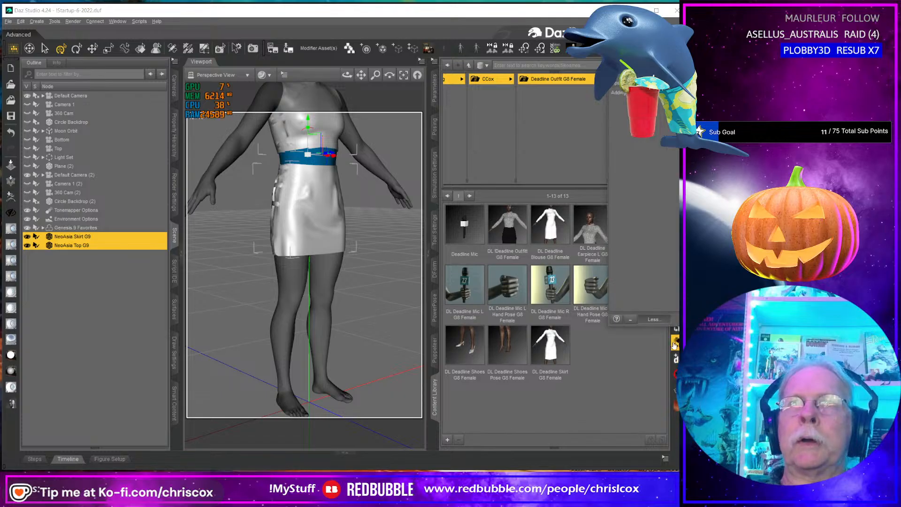
pyautogui.doubleClick(637, 278)
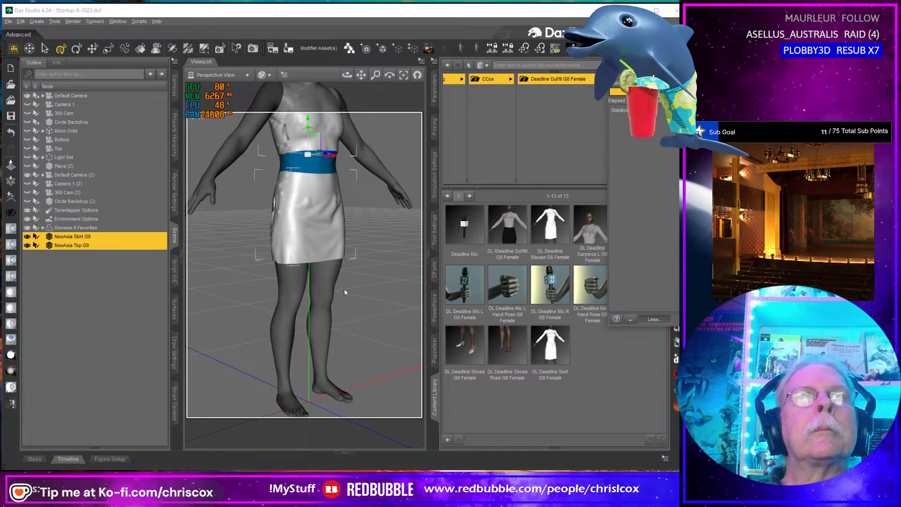
pyautogui.moveTo(325, 291); pyautogui.dragTo(295, 287, button='middle')
pyautogui.scroll(5, 326, 287)
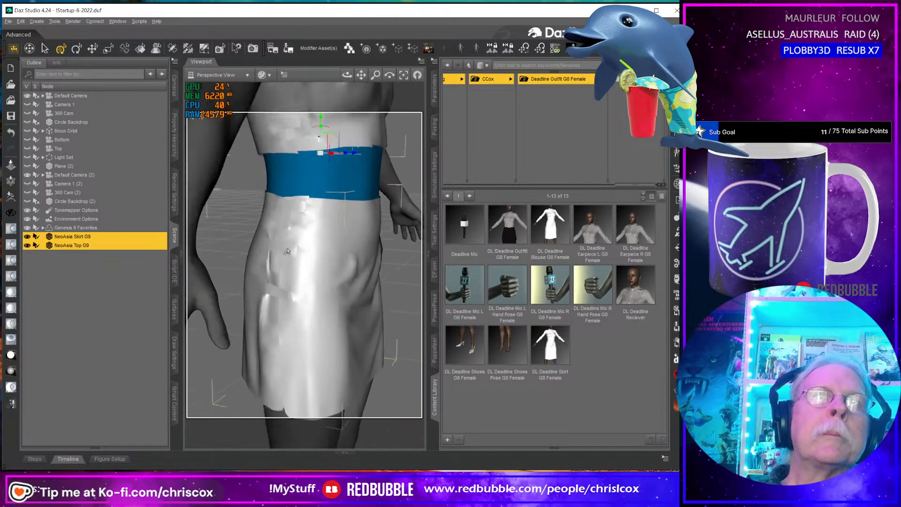
pyautogui.scroll(8, 287, 252)
pyautogui.scroll(-6, 287, 251)
pyautogui.moveTo(287, 251)
pyautogui.mouseDown(button='middle')
pyautogui.moveTo(385, 257)
pyautogui.moveTo(287, 269)
pyautogui.mouseUp(button='middle')
pyautogui.scroll(-3, 281, 251)
pyautogui.scroll(7, 281, 249)
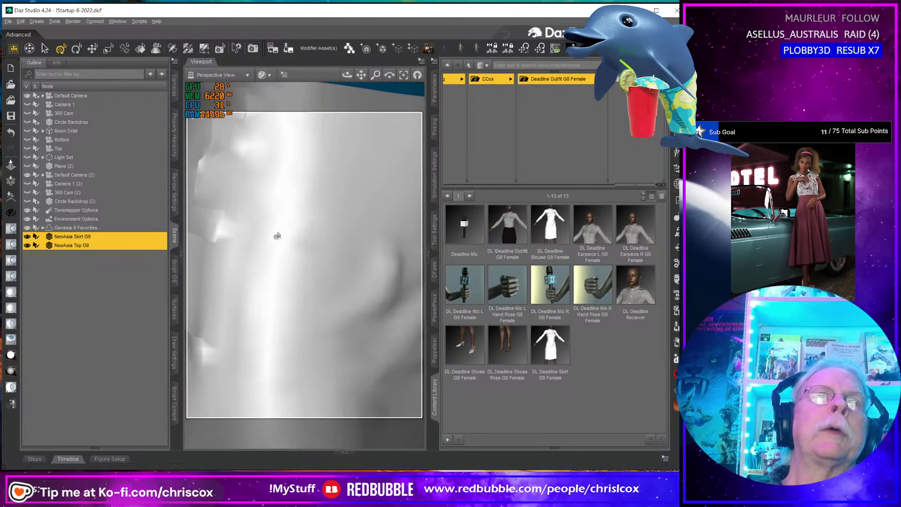
pyautogui.moveTo(277, 236); pyautogui.dragTo(325, 230, button='middle')
# Step: Check the material zones of the skirt's side fastenings and of the top with the Surface Selection tool
pyautogui.click(140, 49)
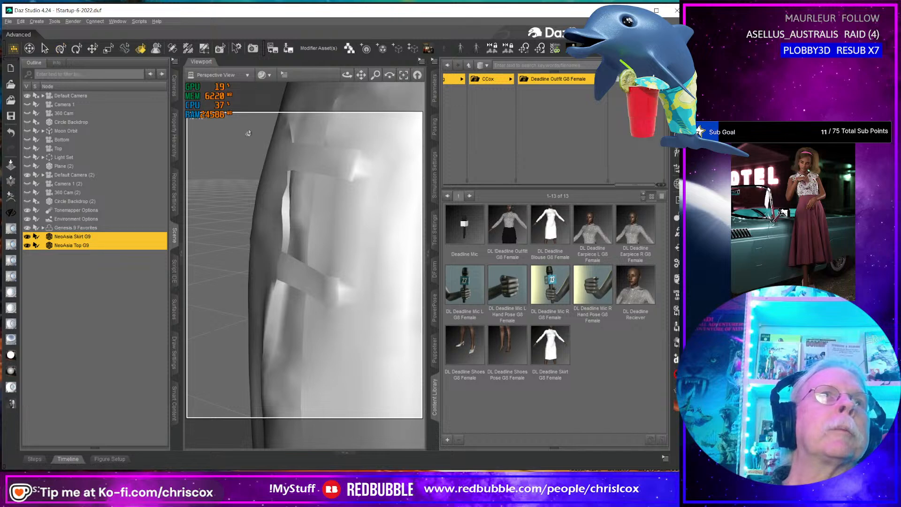
pyautogui.click(353, 173)
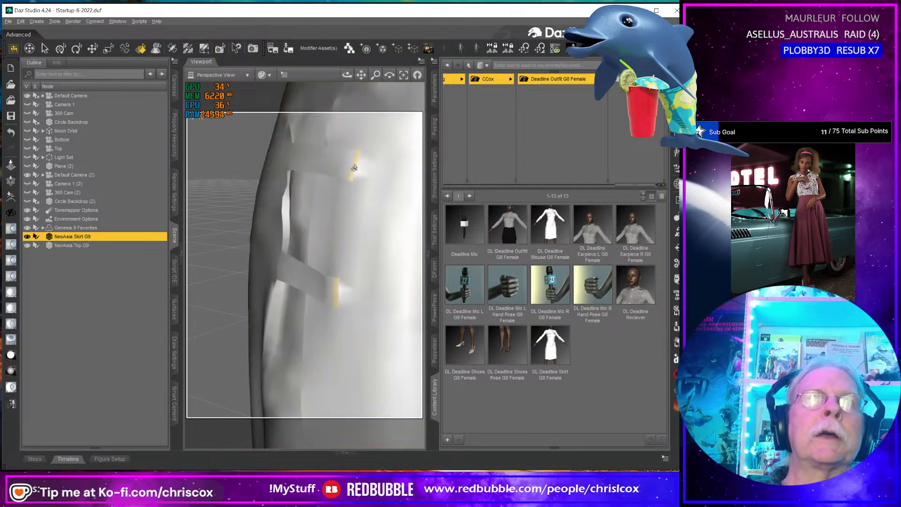
pyautogui.scroll(-2, 379, 324)
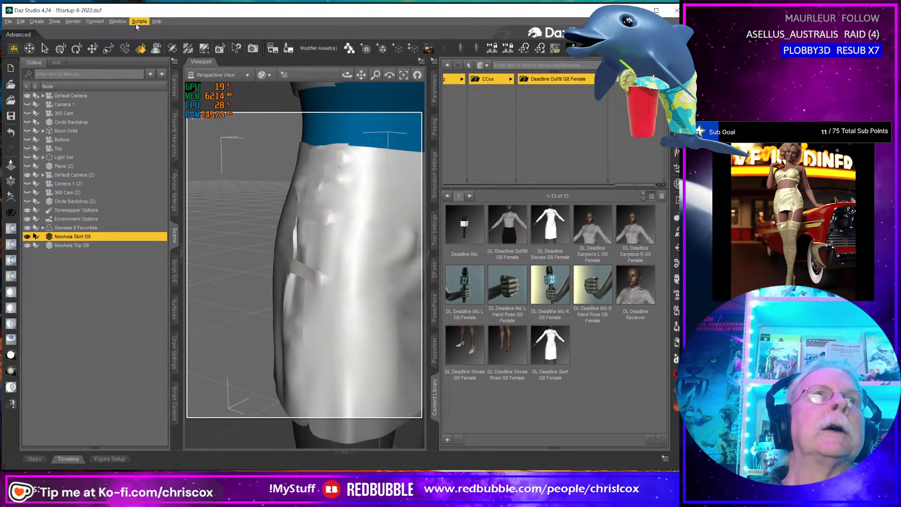
pyautogui.scroll(-5, 300, 250)
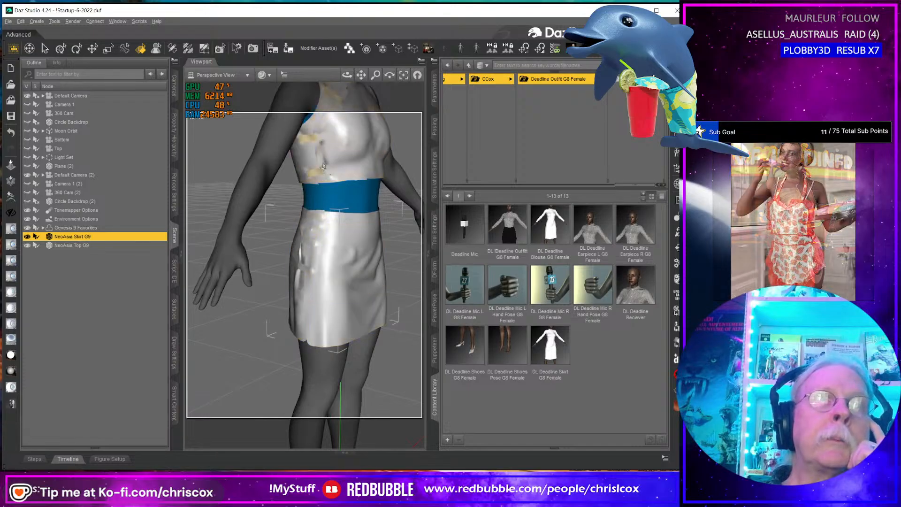
pyautogui.click(318, 140)
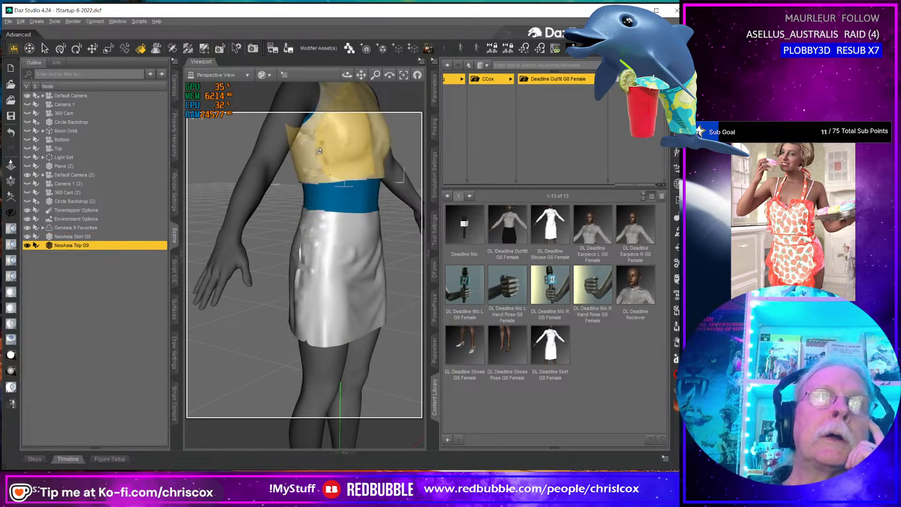
# Step: Select all surfaces of NeoAsia Skirt G9 and NeoAsia Top G9 and display their layout in the UV View
pyautogui.click(85, 236)
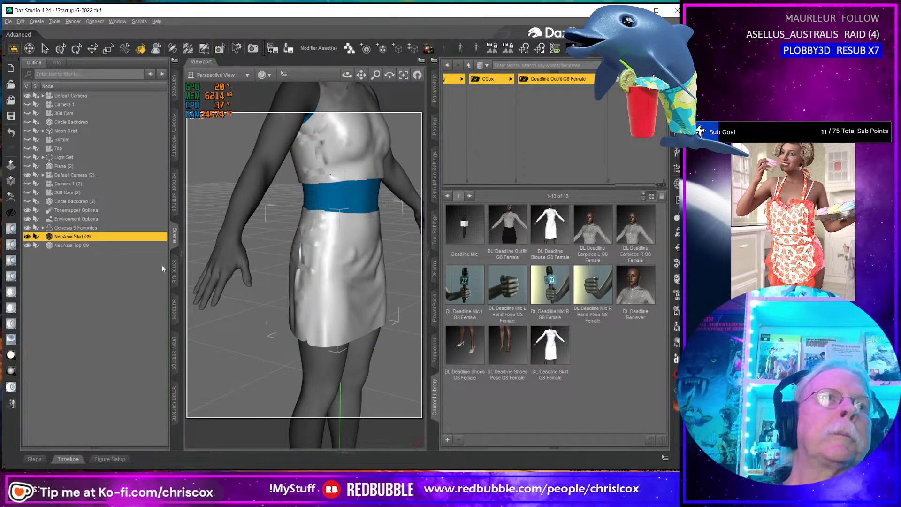
pyautogui.keyDown('ctrl'); pyautogui.click(97, 247); pyautogui.keyUp('ctrl')
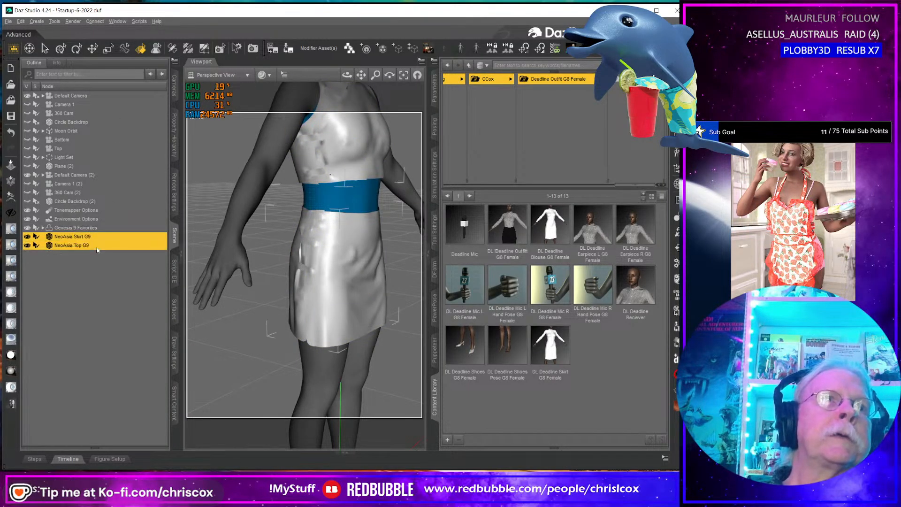
pyautogui.click(174, 308)
pyautogui.click(65, 111)
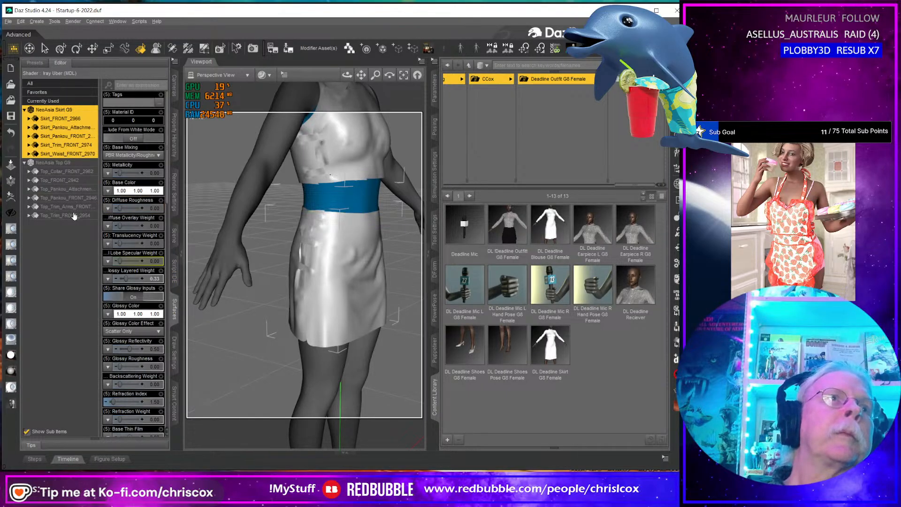
pyautogui.keyDown('shift'); pyautogui.click(74, 216); pyautogui.keyUp('shift')
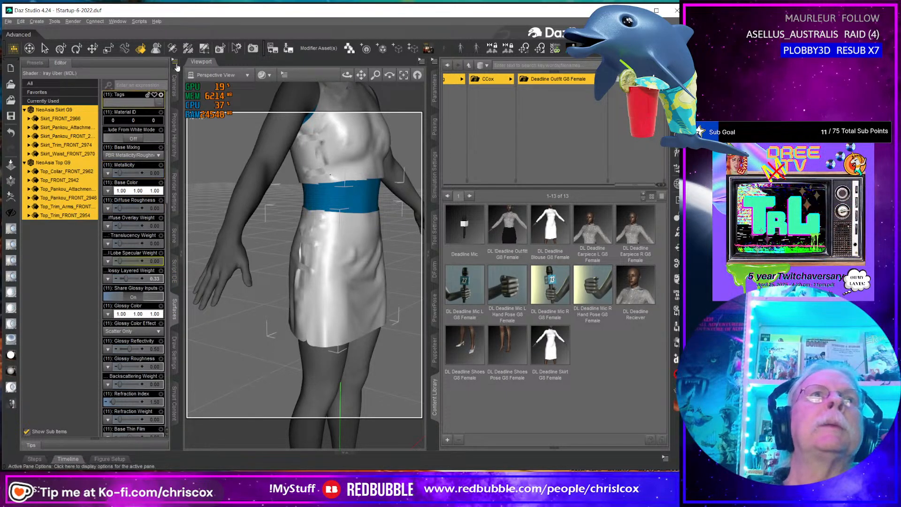
pyautogui.click(217, 75)
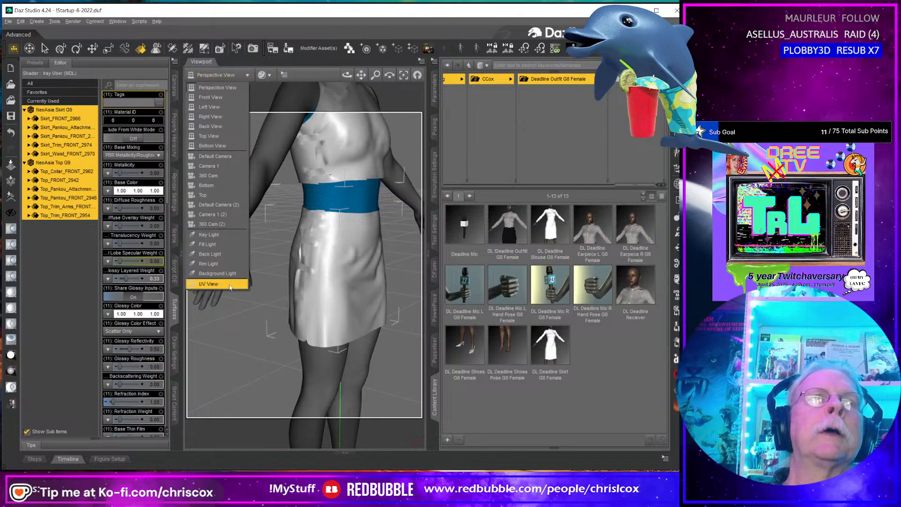
pyautogui.click(230, 285)
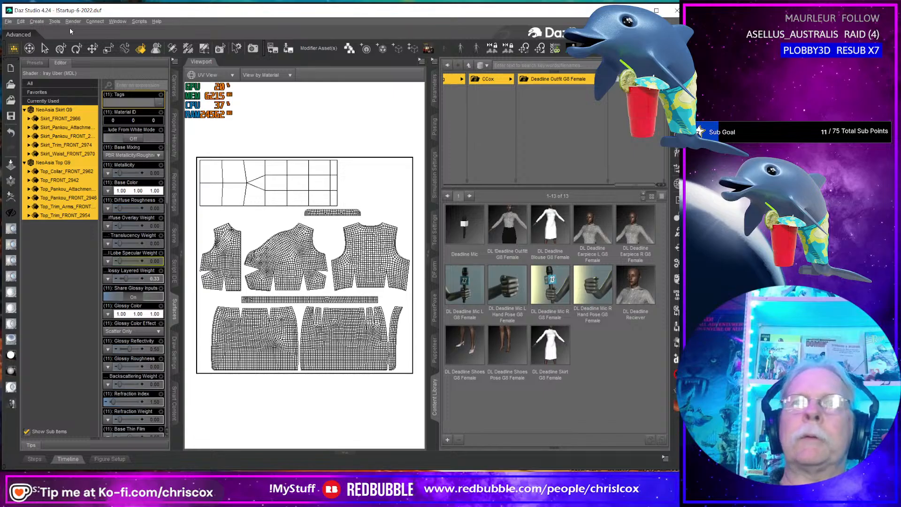
# Step: Switch to Marvelous Designer and open the project Noe-Asia Outfit G8 Female 94.1.zprj from the WIP folder
pyautogui.hotkey('alt', 'Tab')
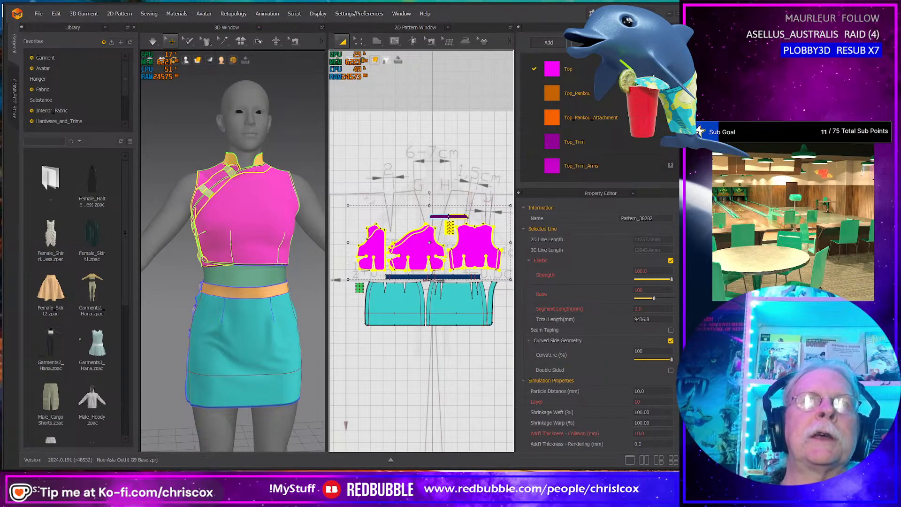
pyautogui.click(38, 14)
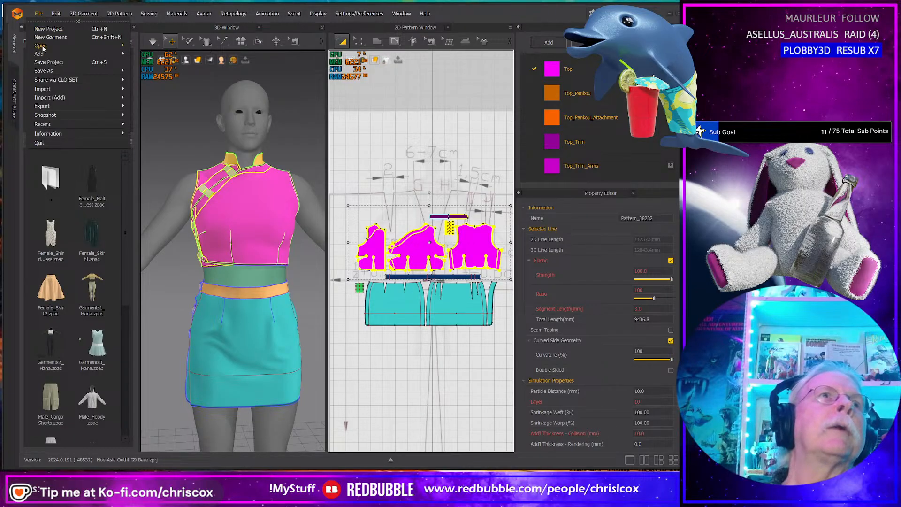
pyautogui.click(156, 49)
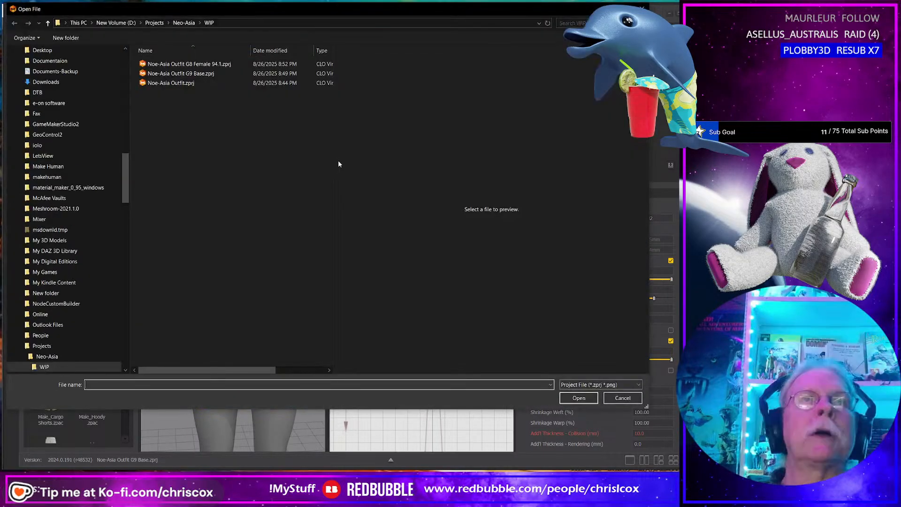
pyautogui.doubleClick(208, 64)
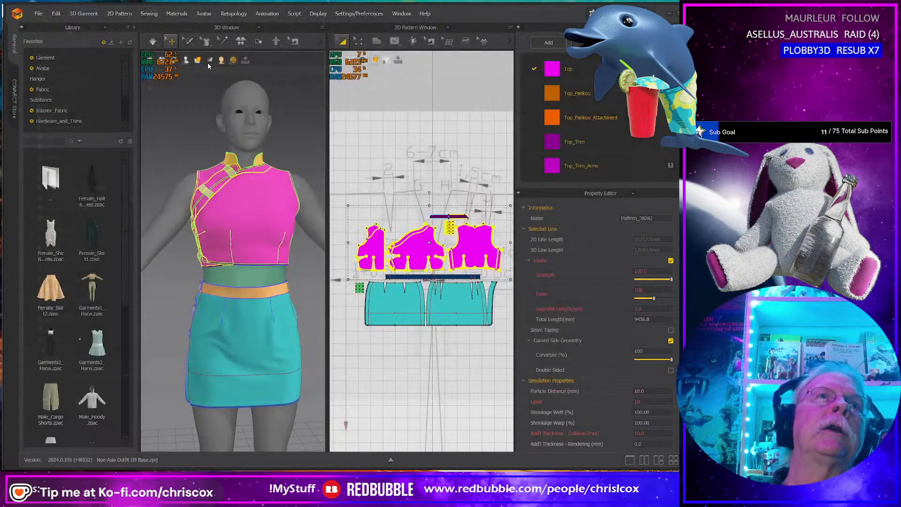
pyautogui.click(355, 279)
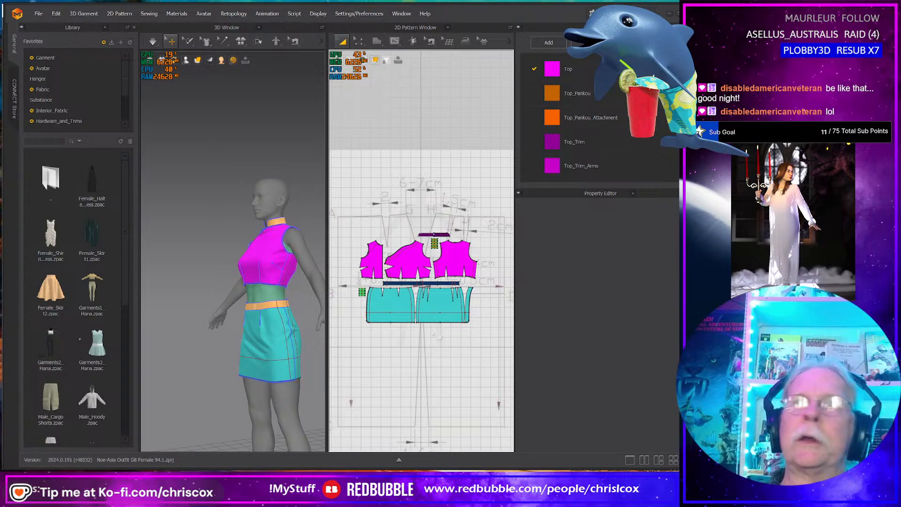
# Step: Briefly simulate the outfit on the G8 Female avatar to settle the skirt, and stop the simulation with nothing selected
pyautogui.moveTo(226, 331); pyautogui.dragTo(304, 337, button='right')
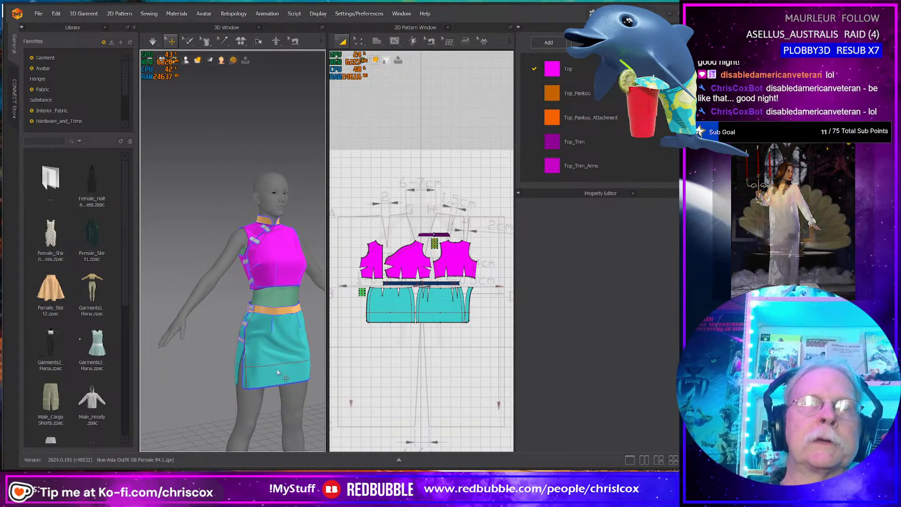
pyautogui.press('space')
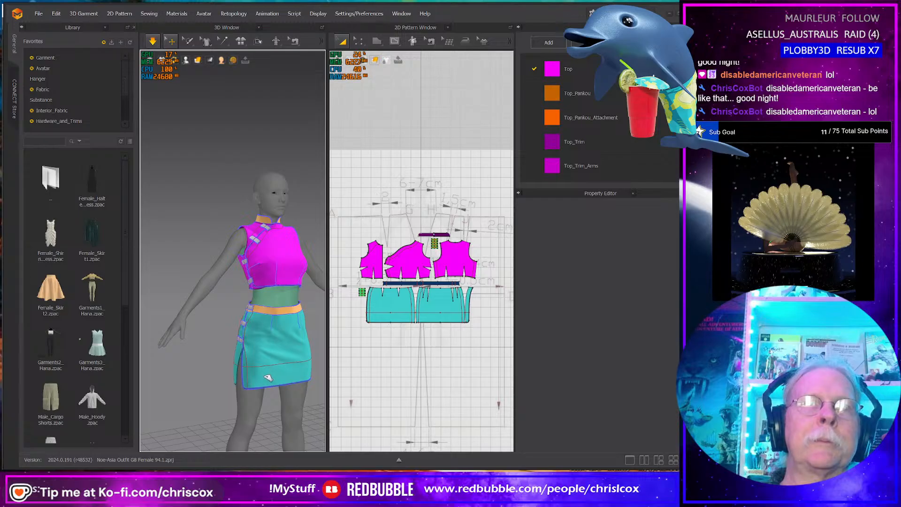
pyautogui.click(268, 377)
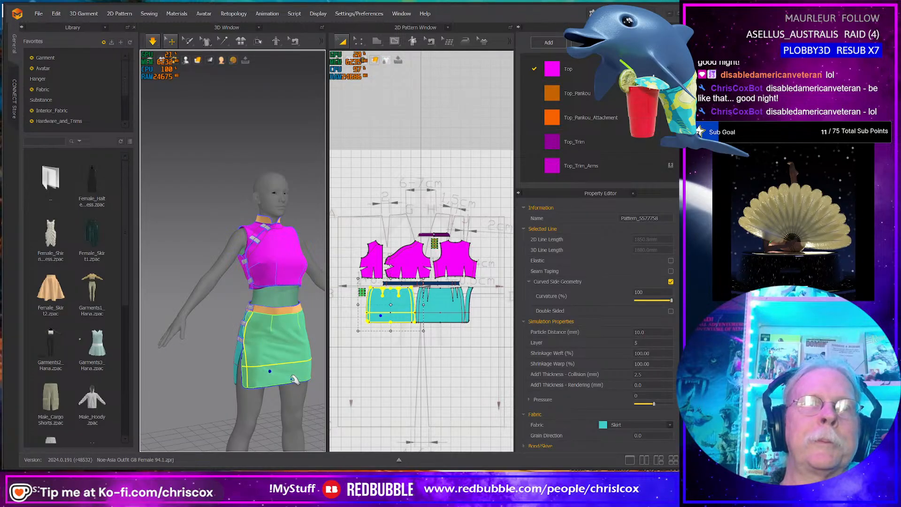
pyautogui.press('space')
pyautogui.click(318, 386)
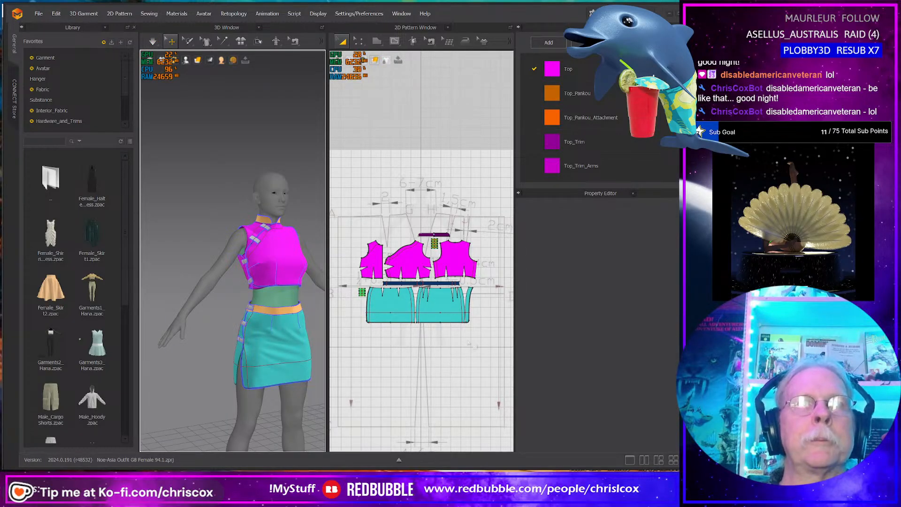
# Step: Select all skirt patterns and export the selection as OBJ to the WIP folder under the name NeoAsia Skirt G8 Female 94.1
pyautogui.moveTo(479, 338); pyautogui.dragTo(350, 280)
pyautogui.click(39, 13)
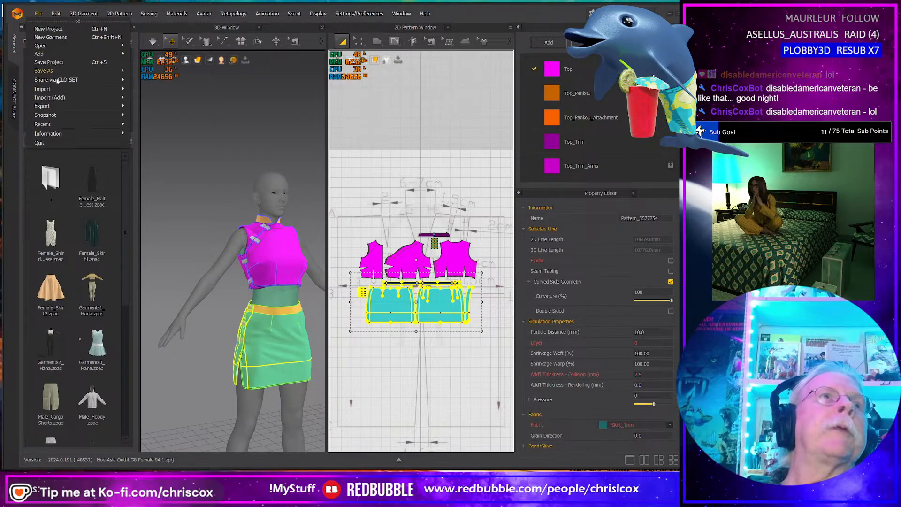
pyautogui.moveTo(59, 109)
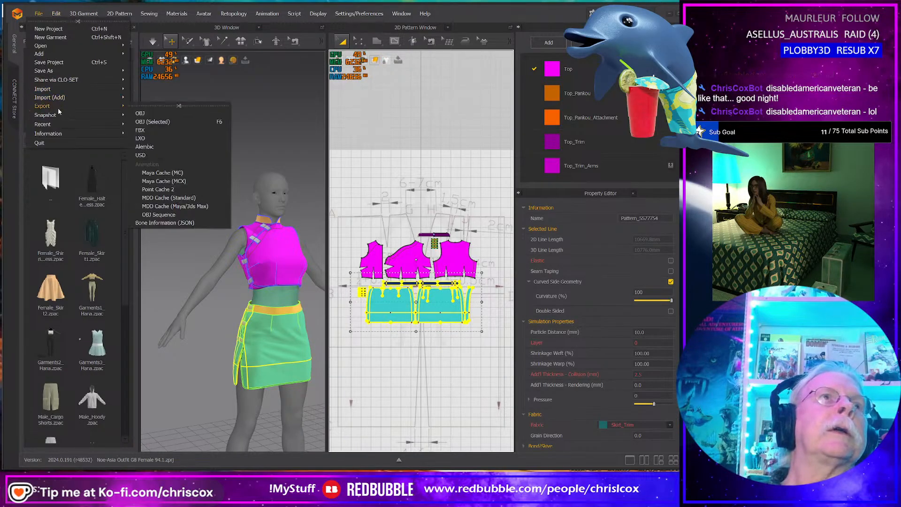
pyautogui.click(150, 120)
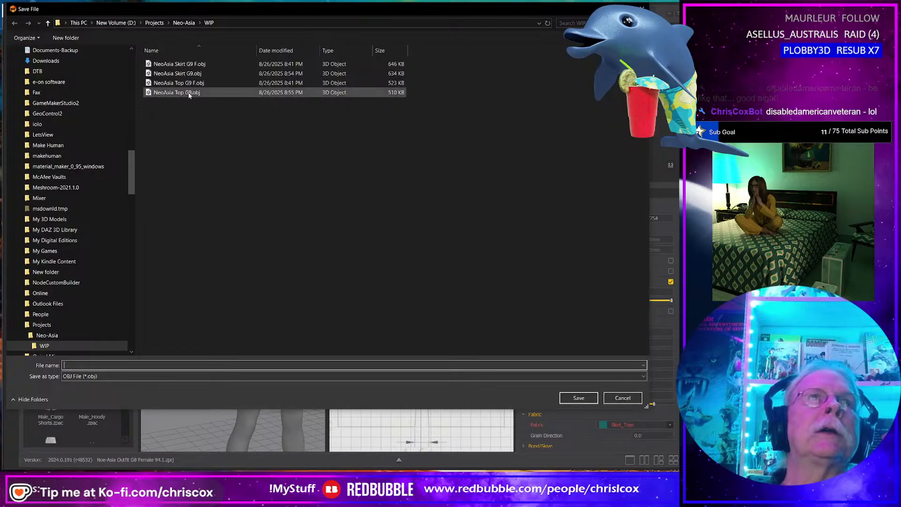
pyautogui.click(190, 74)
pyautogui.click(102, 366)
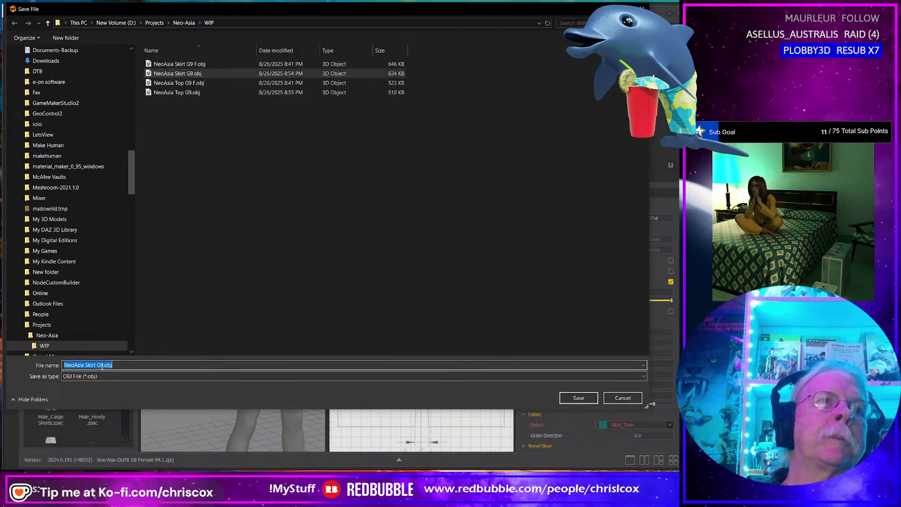
pyautogui.hotkey('shift', 'End')
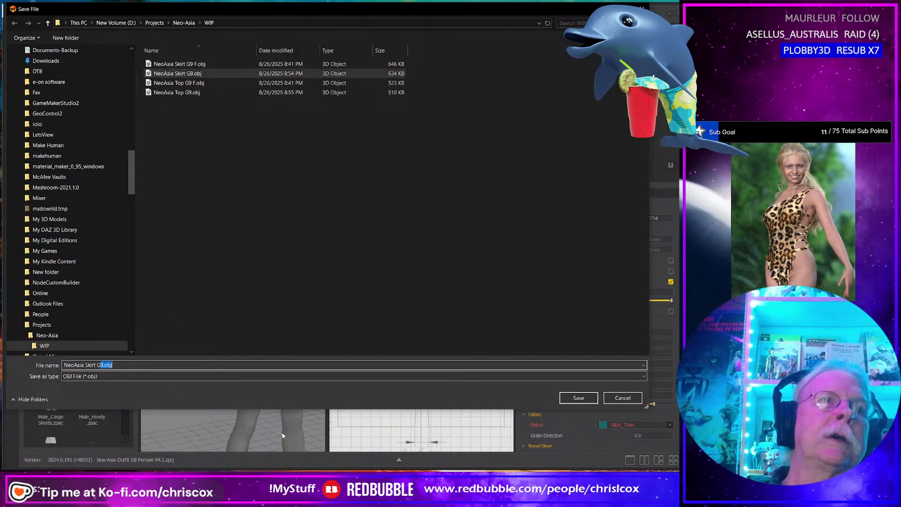
pyautogui.write('8 Female 94')
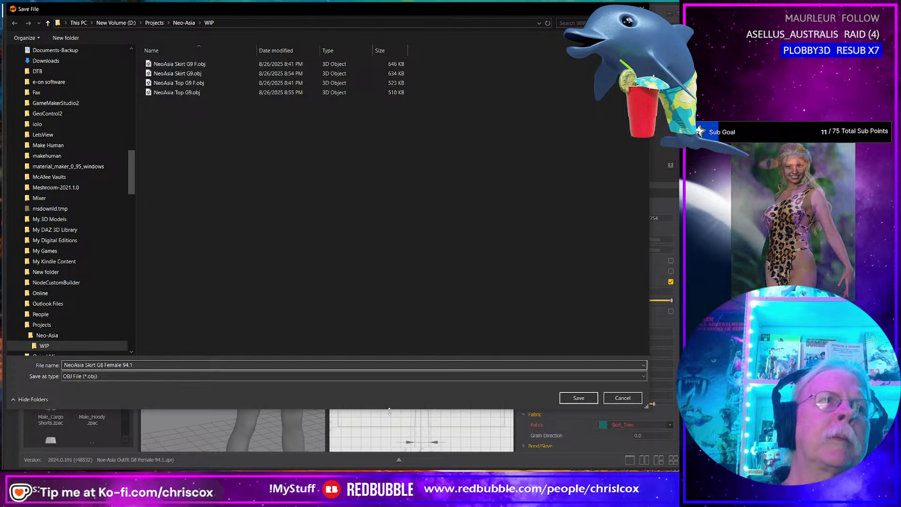
pyautogui.click(579, 398)
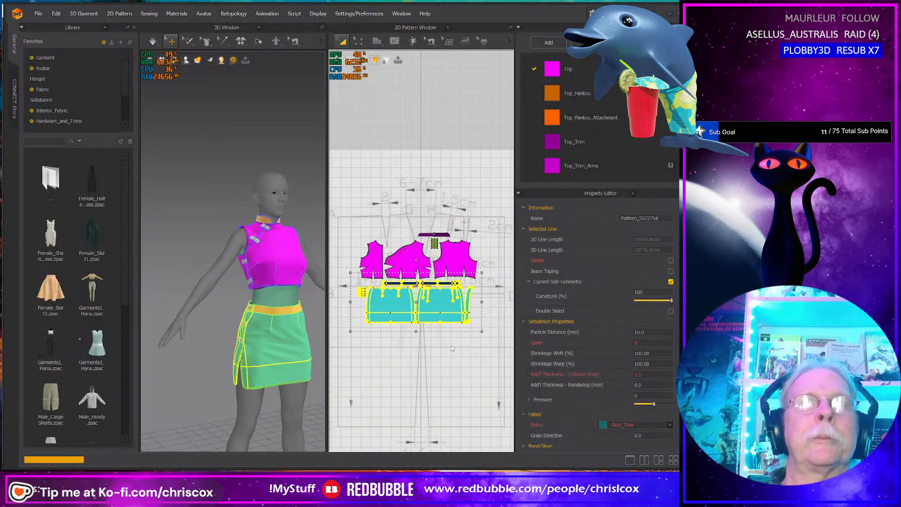
pyautogui.click(351, 352)
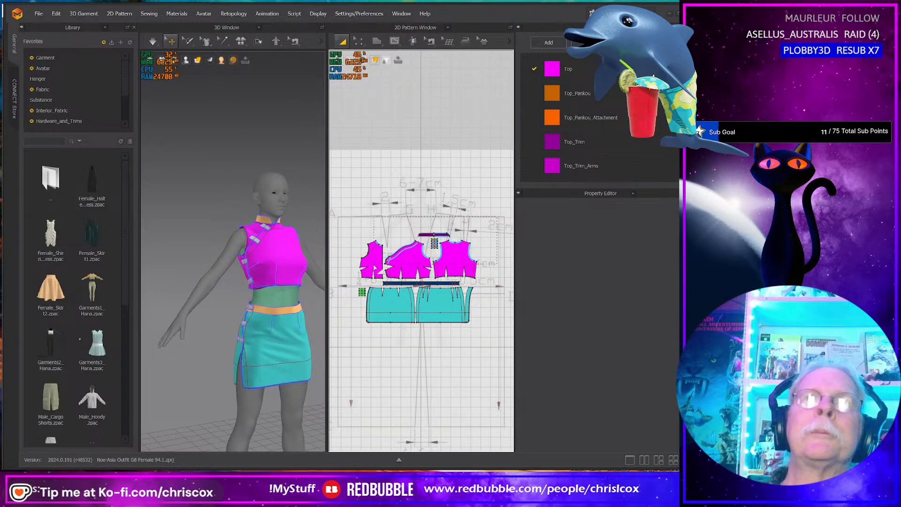
# Step: Select all top patterns and export them as OBJ named NeoAsia Top G8 Female 94.31, as a single welded, thin object with unified UV coordinates
pyautogui.moveTo(497, 216); pyautogui.dragTo(356, 274)
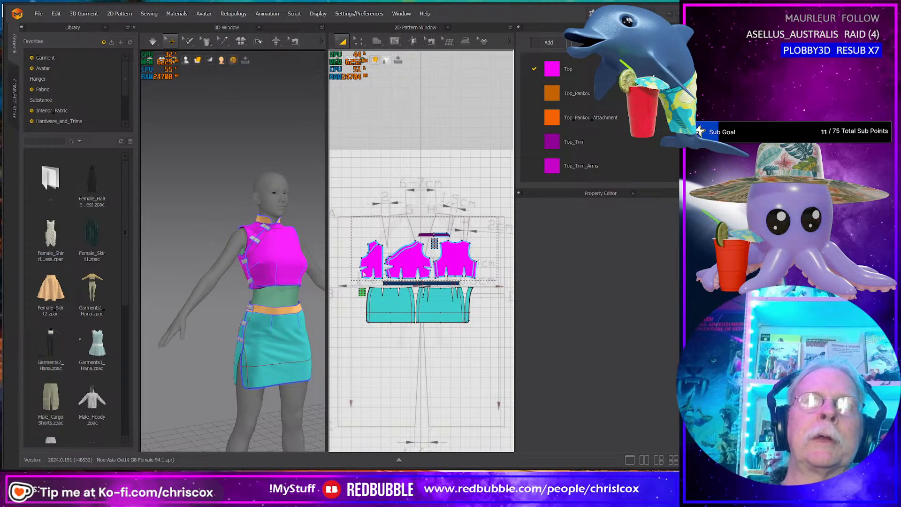
pyautogui.click(38, 14)
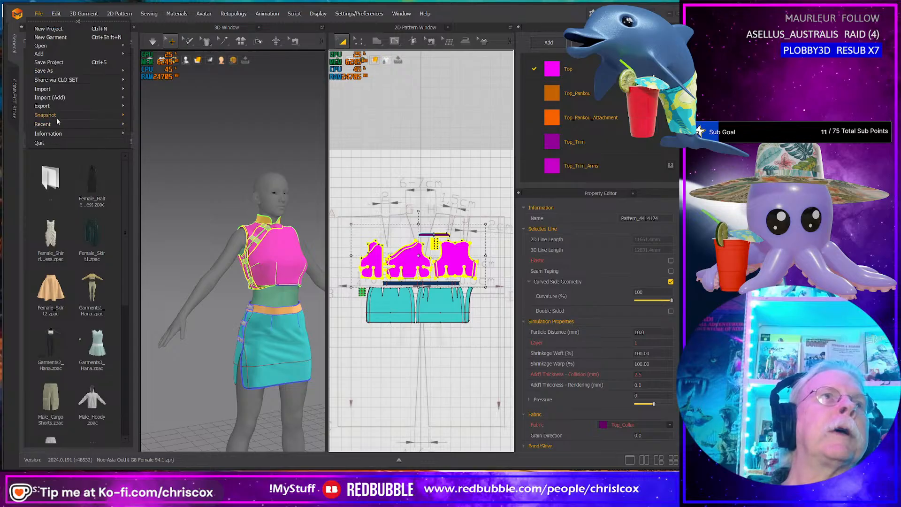
pyautogui.moveTo(49, 110)
pyautogui.click(148, 122)
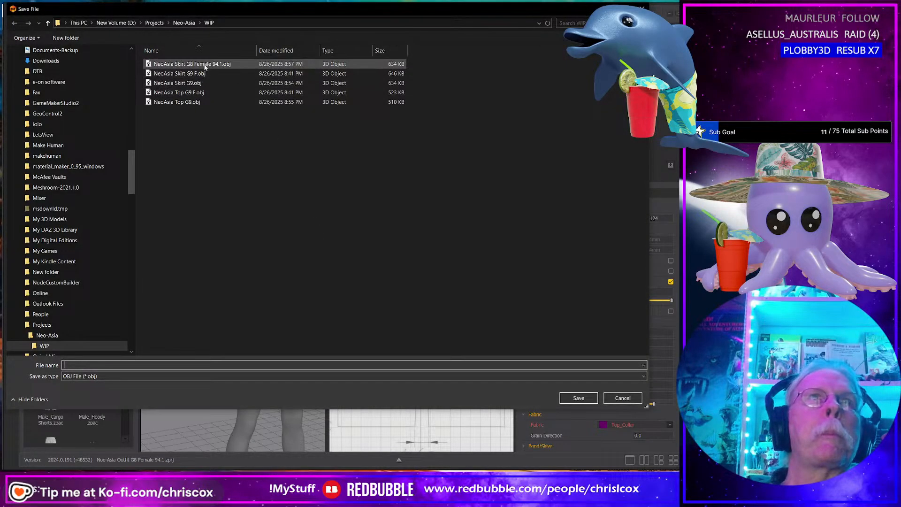
pyautogui.click(187, 101)
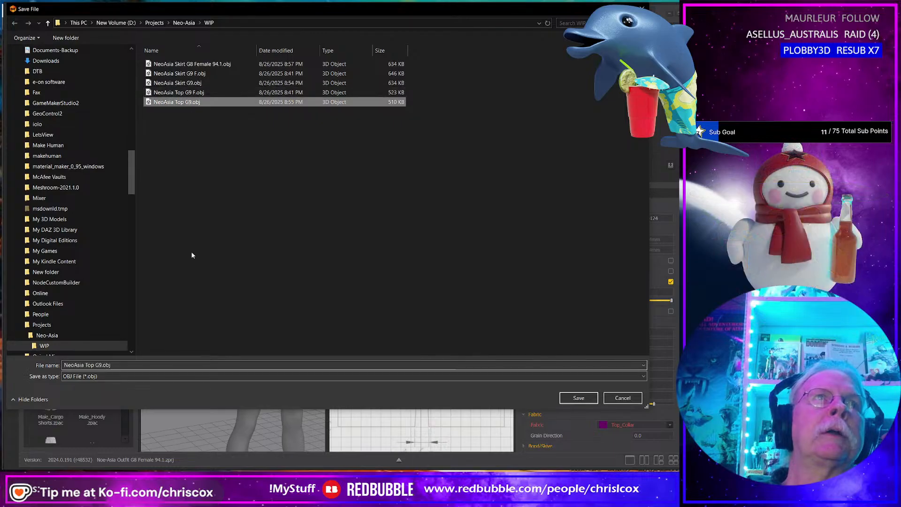
pyautogui.click(99, 365)
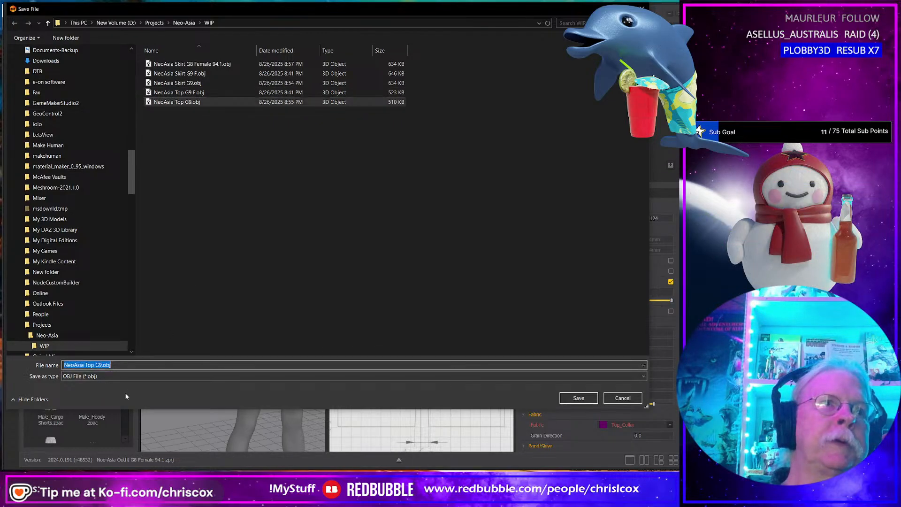
pyautogui.press('Left')
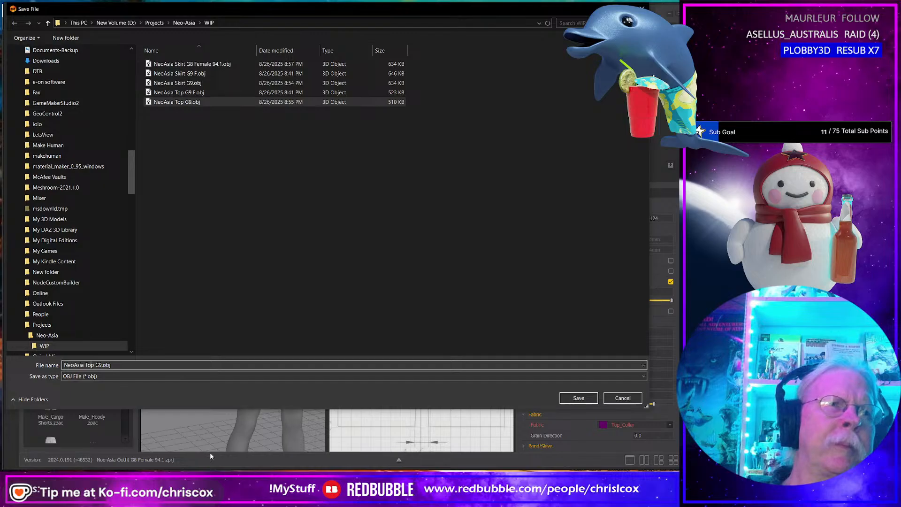
pyautogui.press('Right')
pyautogui.press('Right')
pyautogui.hotkey('shift', 'Right')
pyautogui.hotkey('shift', 'Right')
pyautogui.hotkey('shift', 'Right')
pyautogui.hotkey('shift', 'Right')
pyautogui.hotkey('shift', 'Right')
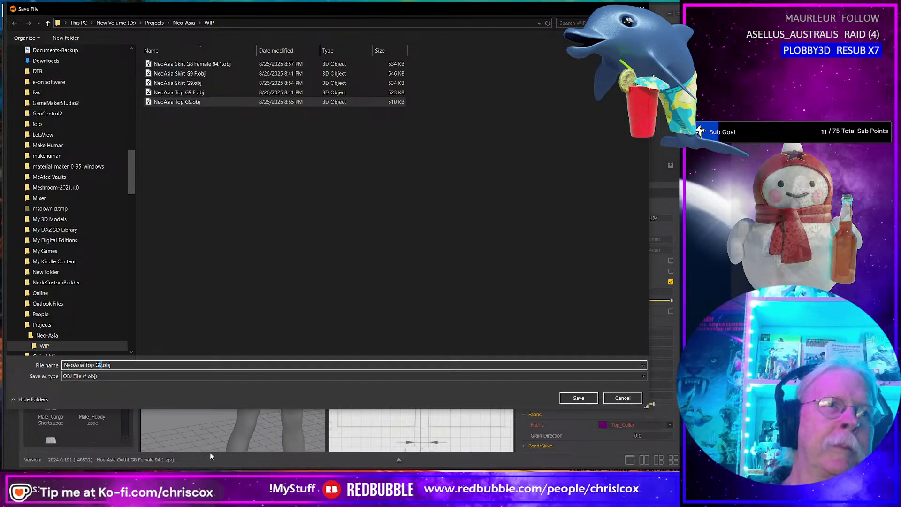
pyautogui.write('8 Female 94')
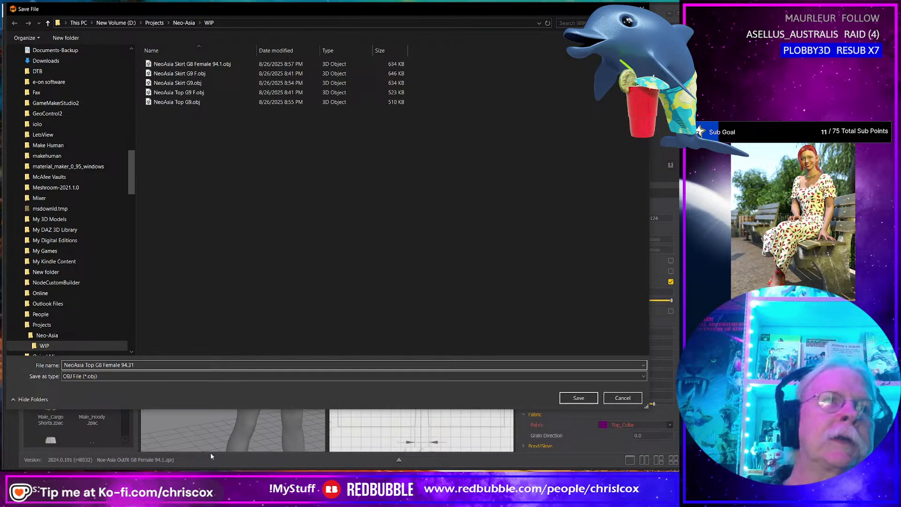
pyautogui.write('.31')
pyautogui.press('Return')
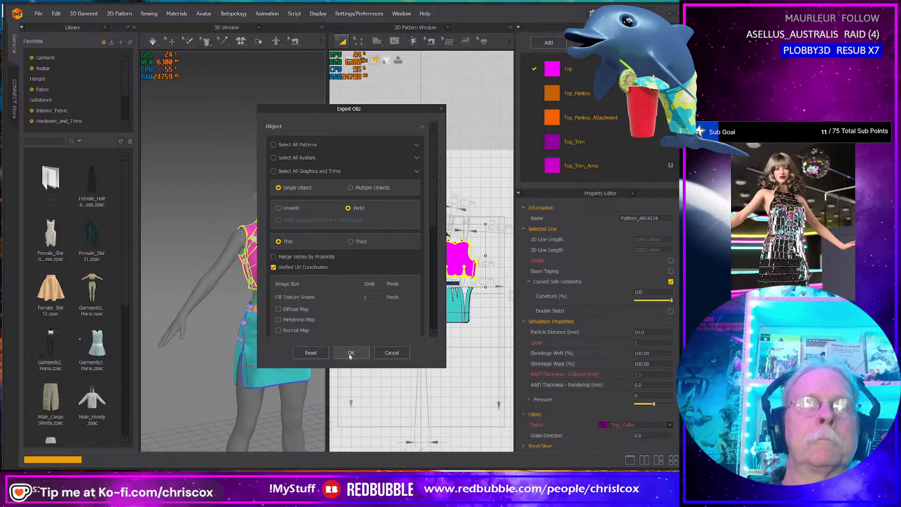
pyautogui.click(350, 354)
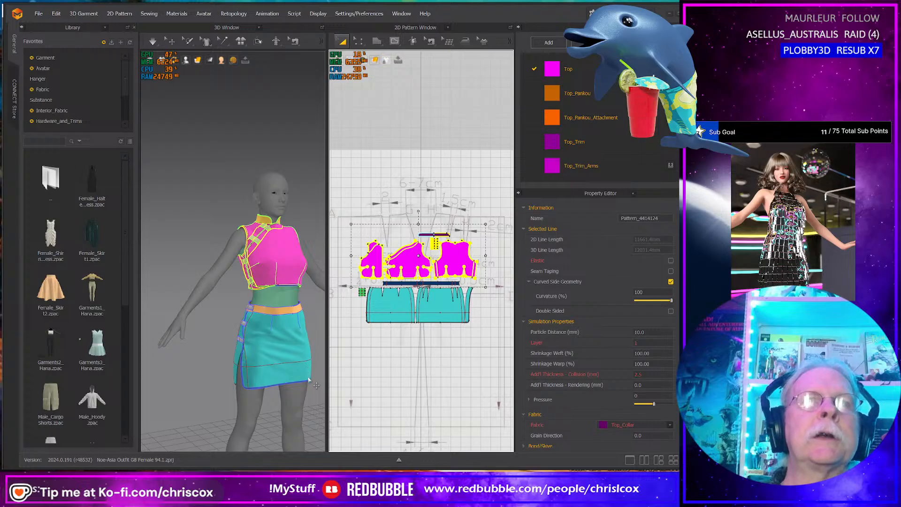
# Step: Inspect the outfit on the avatar from the front and the fastened side, and switch back to Daz Studio
pyautogui.moveTo(320, 399); pyautogui.dragTo(285, 356, button='right')
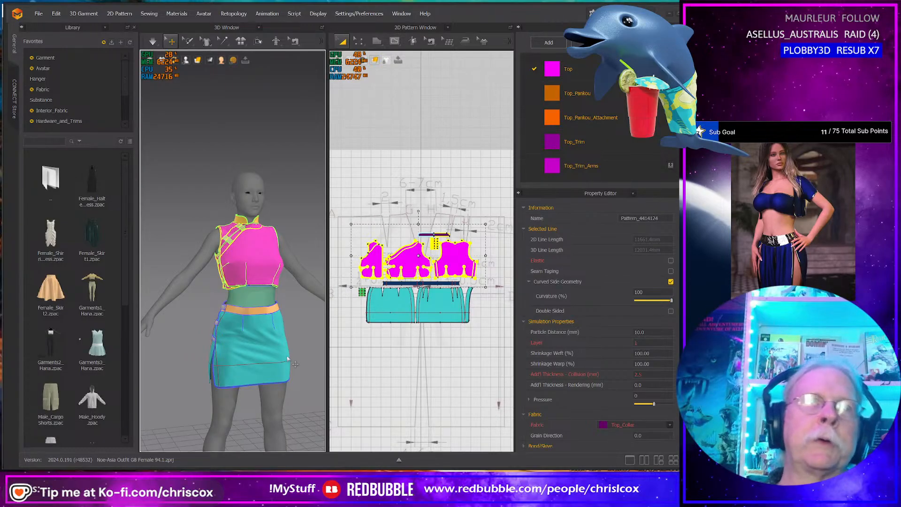
pyautogui.moveTo(248, 384)
pyautogui.mouseDown(button='right')
pyautogui.moveTo(330, 384)
pyautogui.moveTo(261, 383)
pyautogui.mouseUp(button='right')
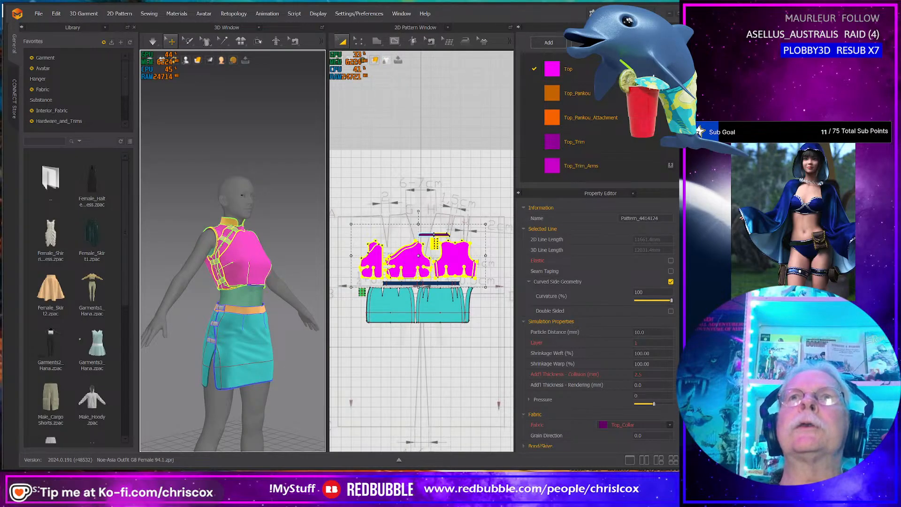
pyautogui.hotkey('alt', 'Tab')
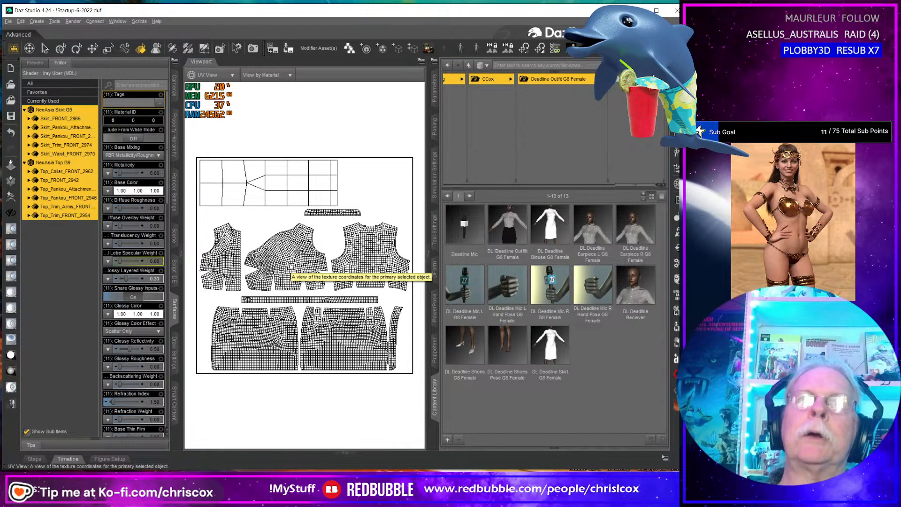
pyautogui.moveTo(564, 303)
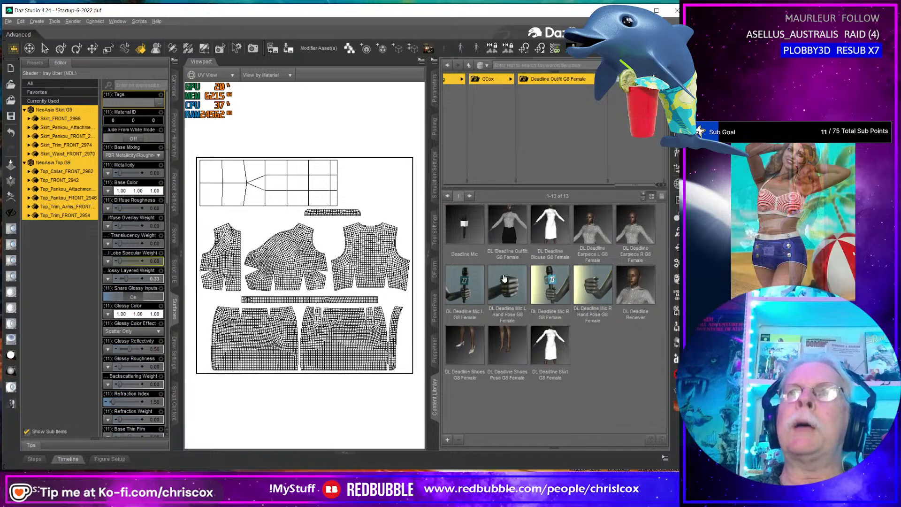
pyautogui.moveTo(503, 278)
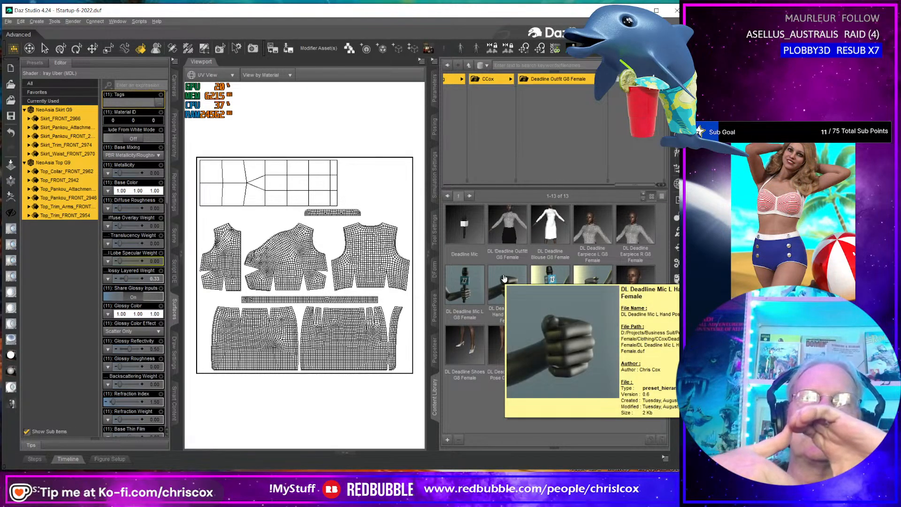